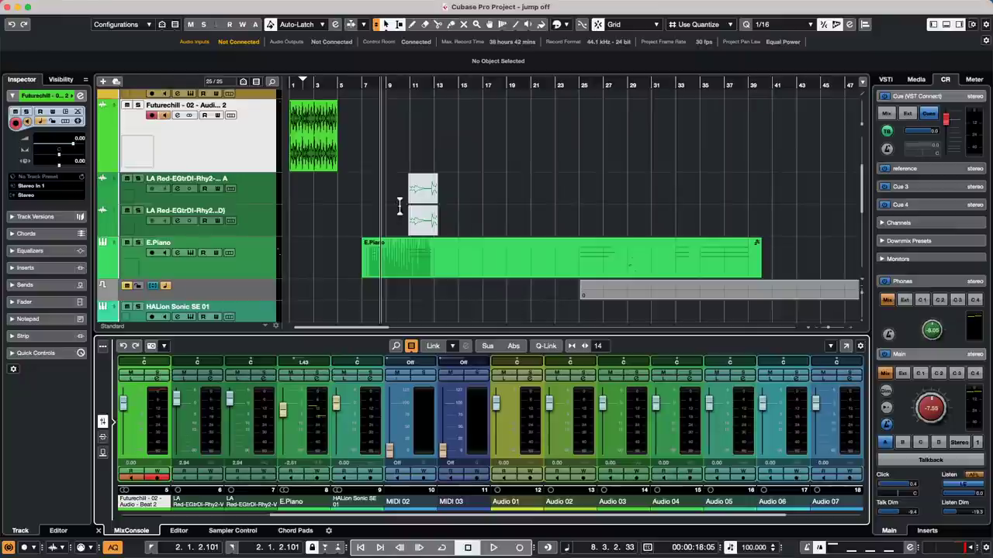
Open MediaBay, show the contents of This Computer, and select the snare sample FC03_AK02_SNR_7_BB.
mouse_move(377, 6)
click(281, 6)
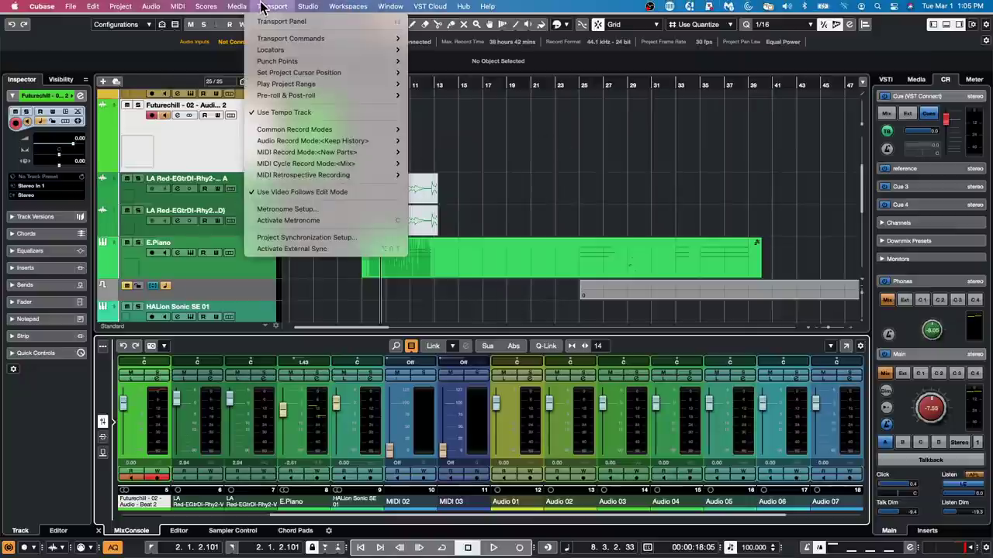
mouse_move(236, 6)
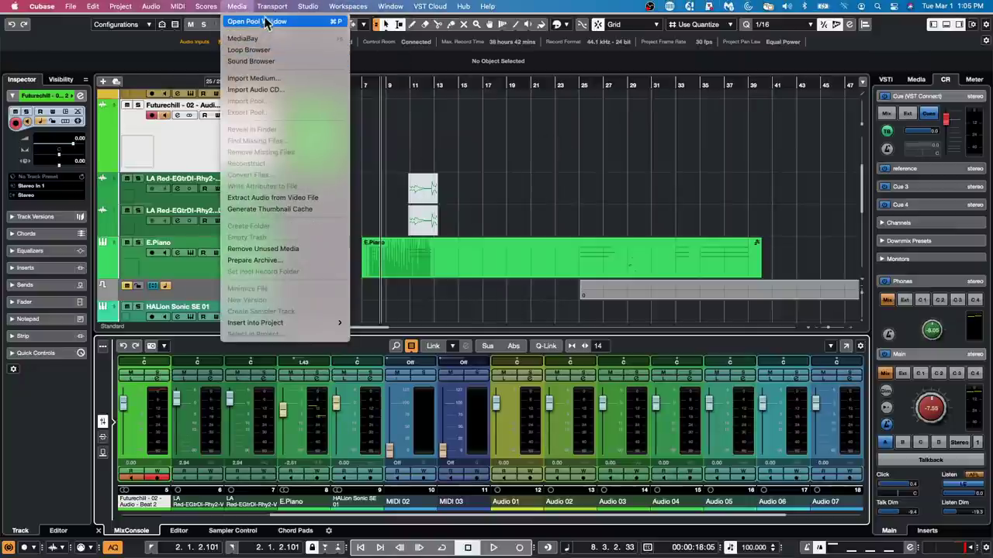
click(263, 39)
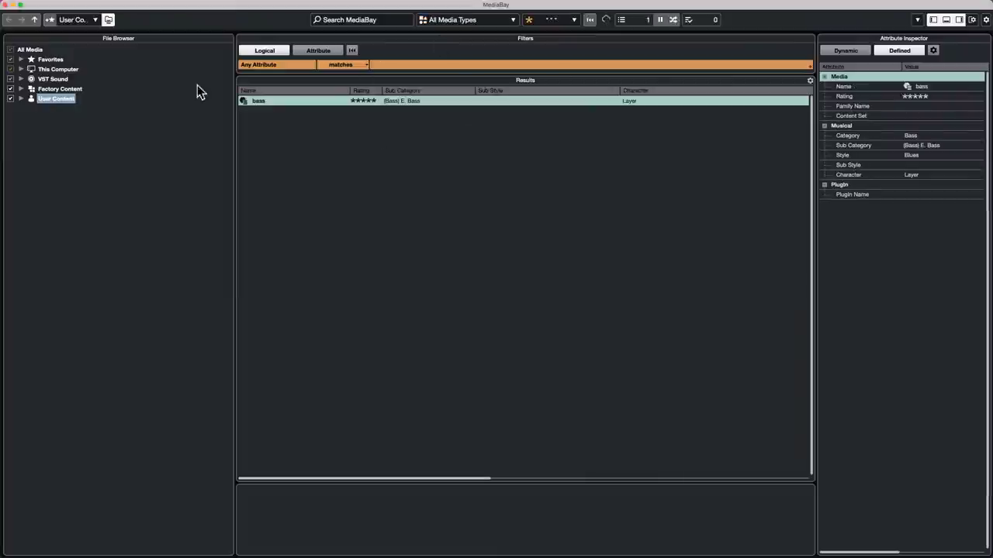
click(58, 70)
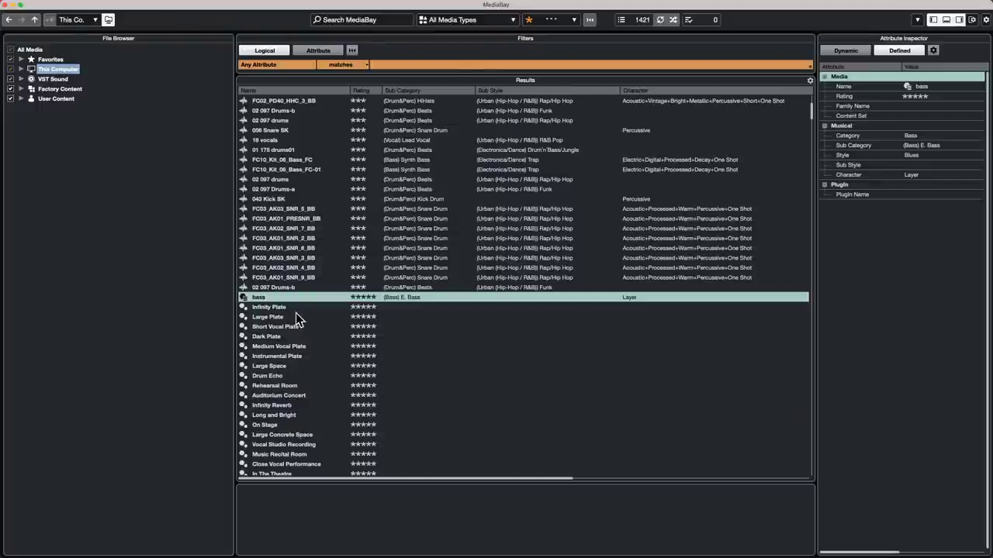
scroll(295, 314, down, 1)
click(286, 219)
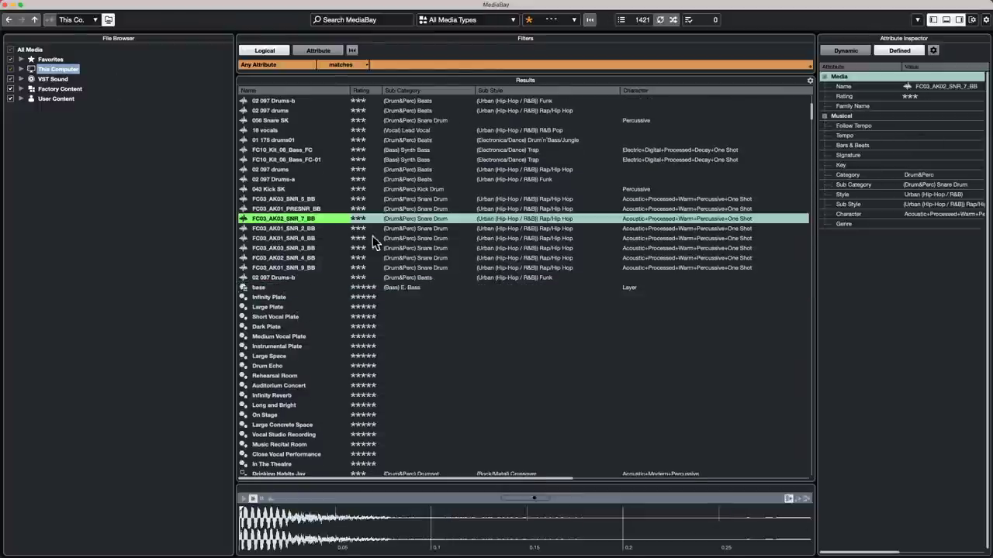
Toggle the Attribute Inspector off and on several times, leaving it shown.
click(959, 20)
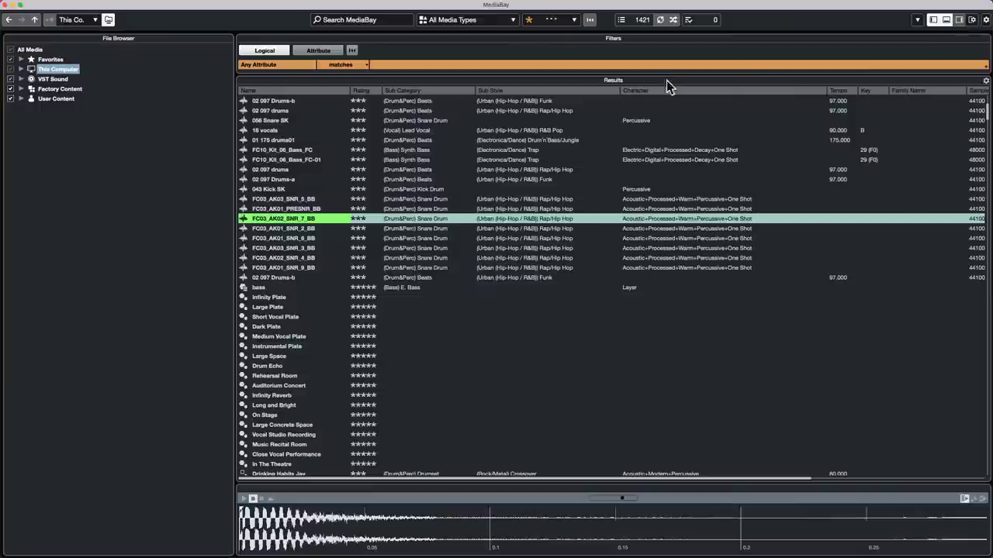
click(959, 19)
click(959, 19)
click(959, 19)
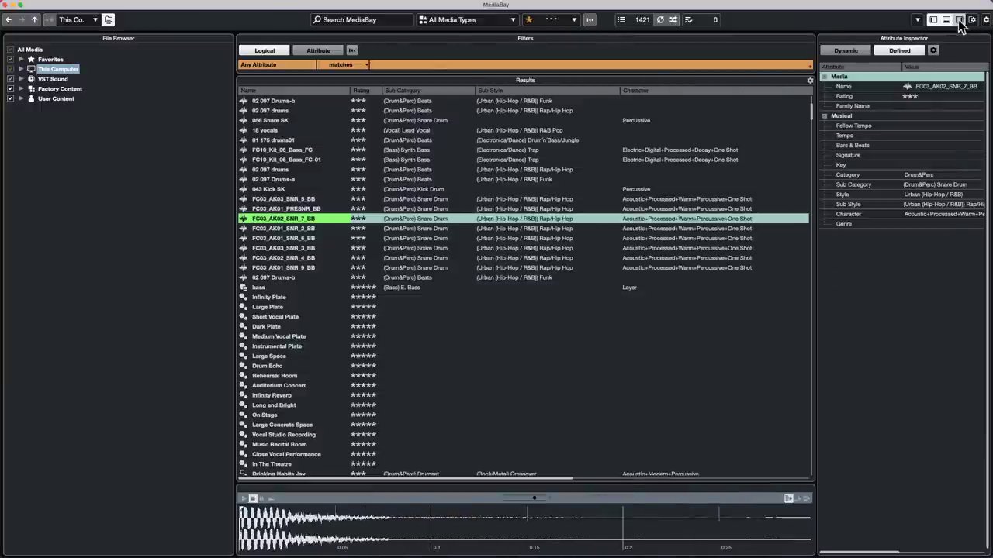
click(959, 19)
click(958, 19)
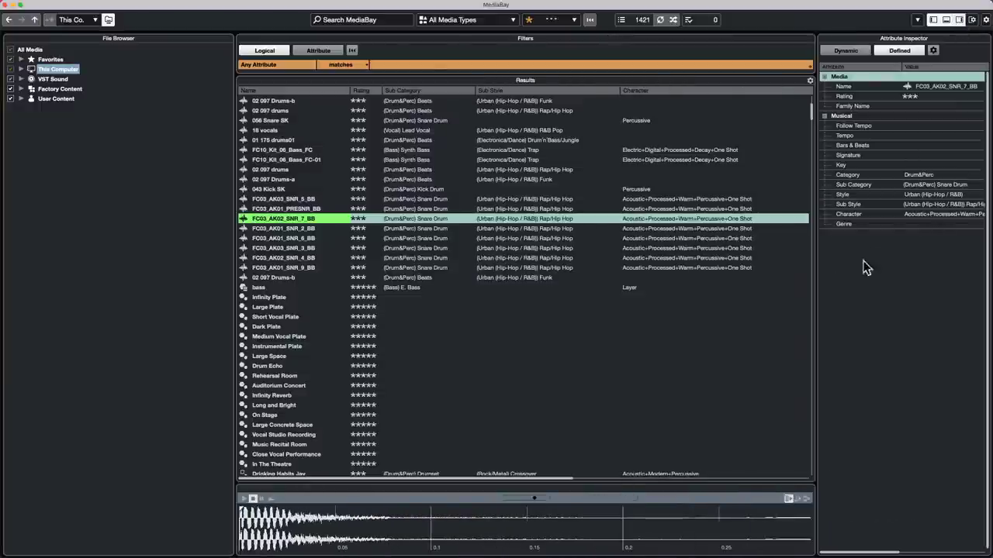
Examine the sample's defined attributes and the list of attributes that can be enabled for audio files.
click(928, 194)
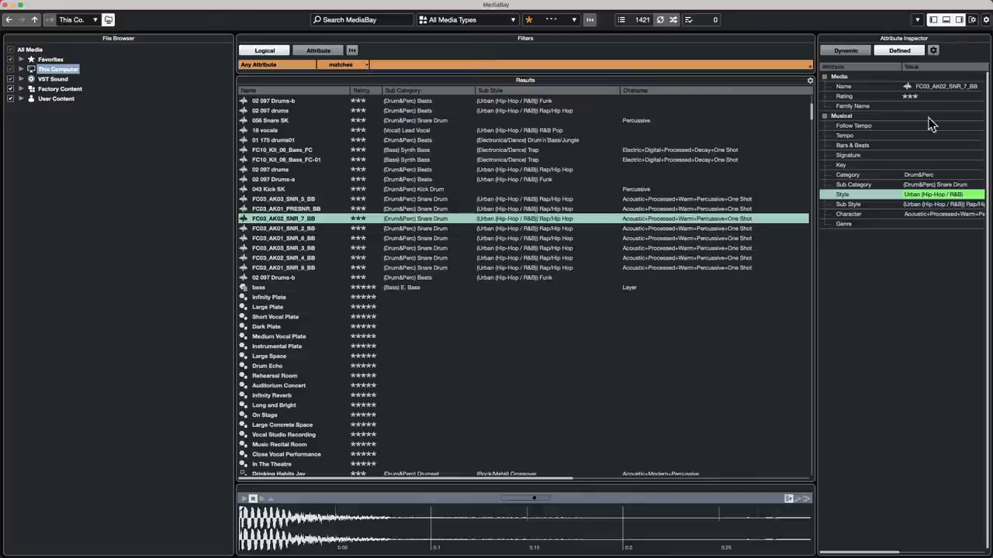
click(933, 51)
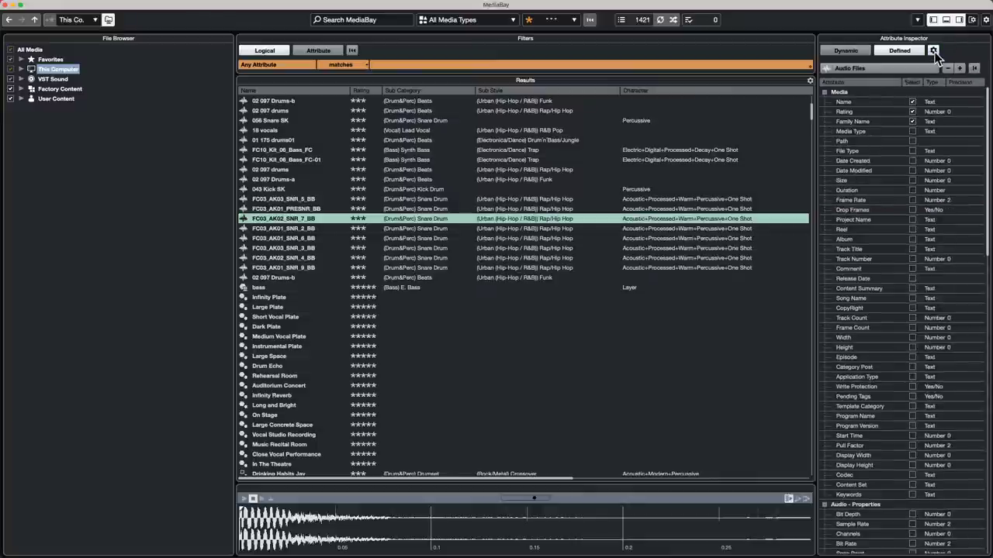
scroll(878, 188, down, 3)
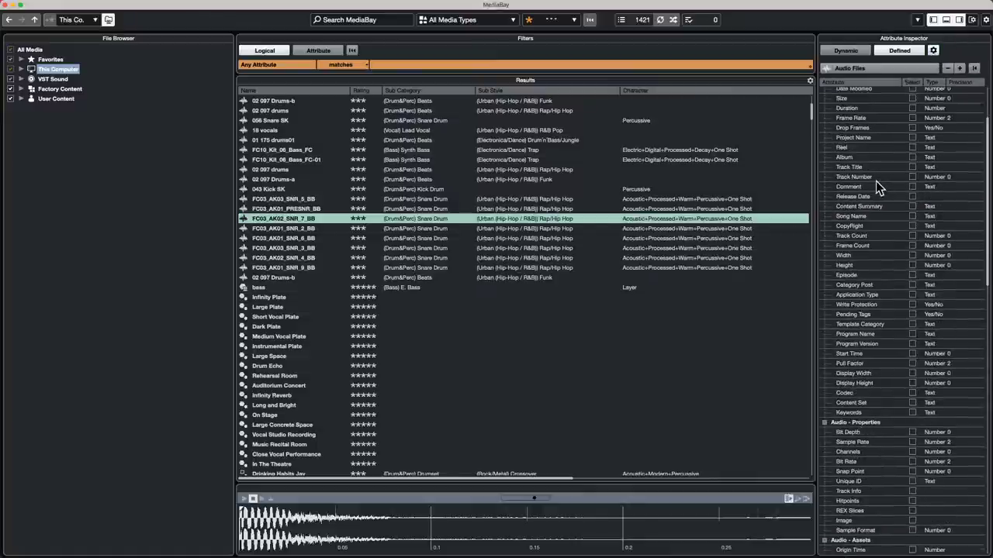
scroll(879, 188, down, 3)
scroll(882, 188, up, 5)
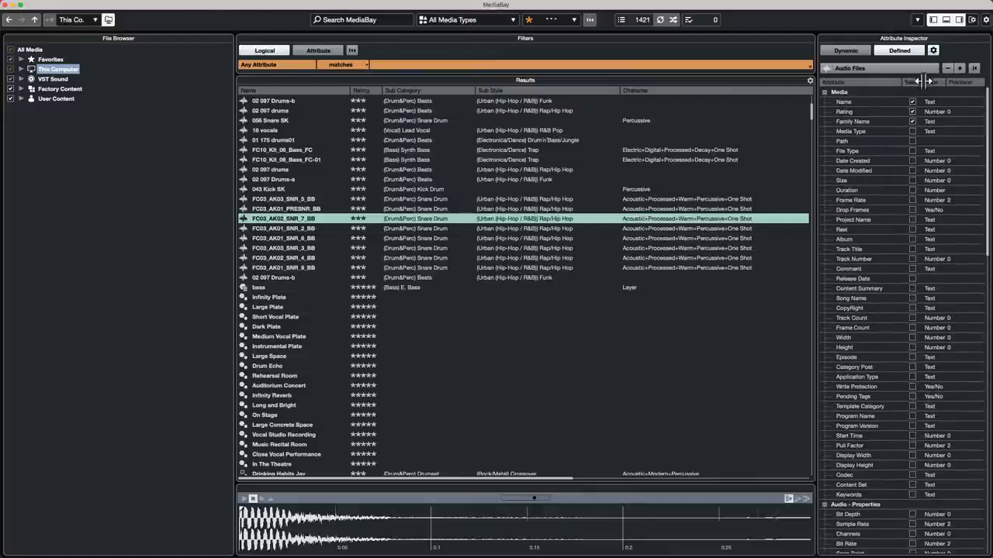
click(933, 50)
click(933, 51)
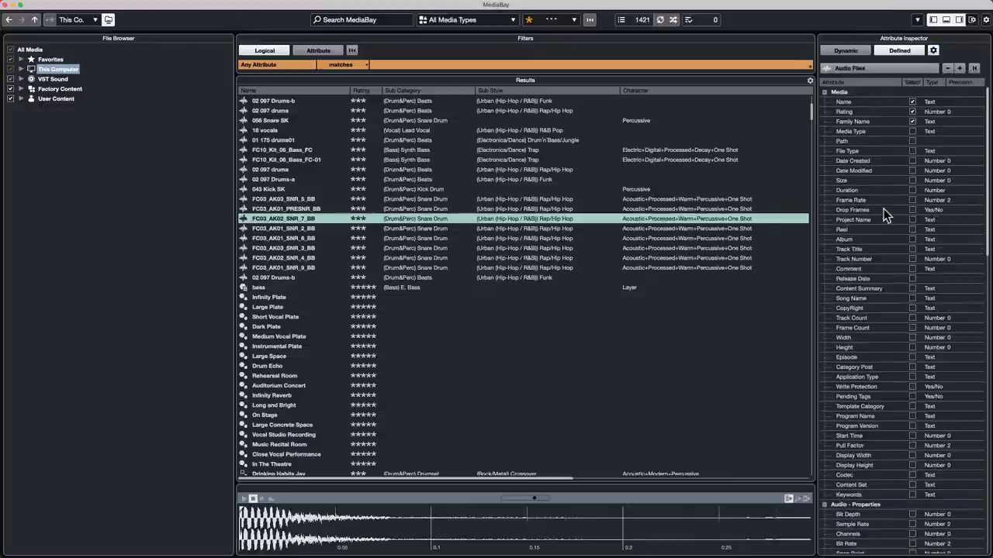
scroll(868, 222, down, 6)
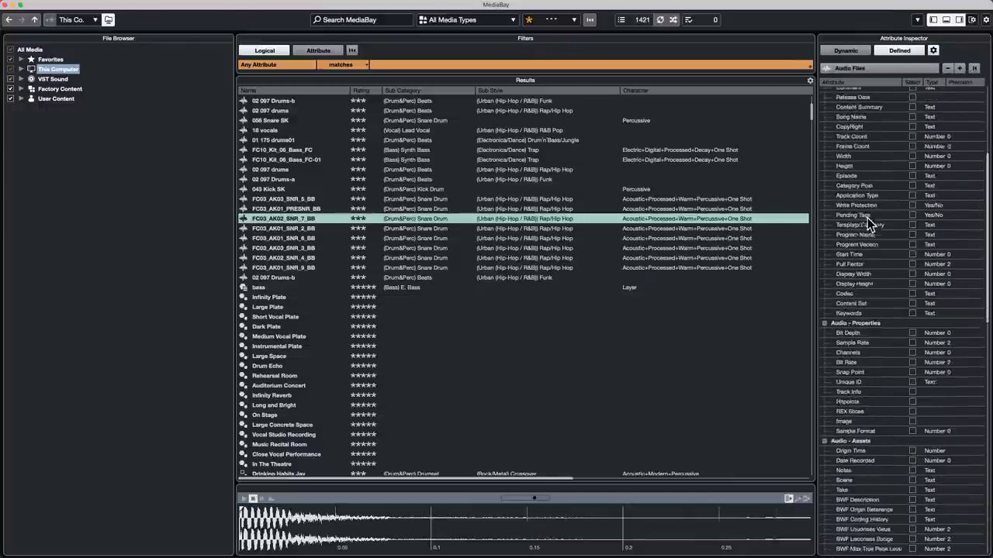
scroll(869, 222, up, 6)
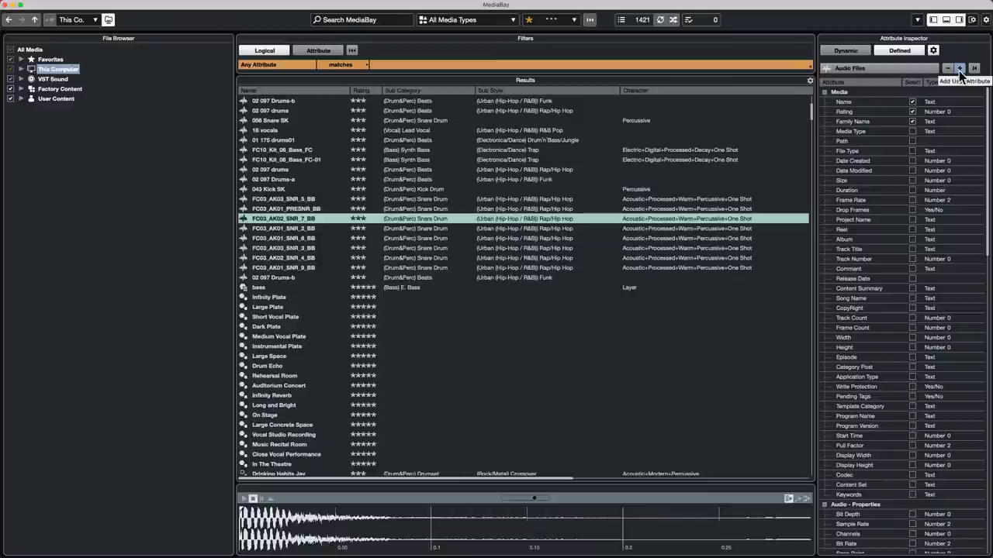
View the attribute types offered for a new user attribute, cancel without adding one, and leave the attribute configuration.
click(960, 70)
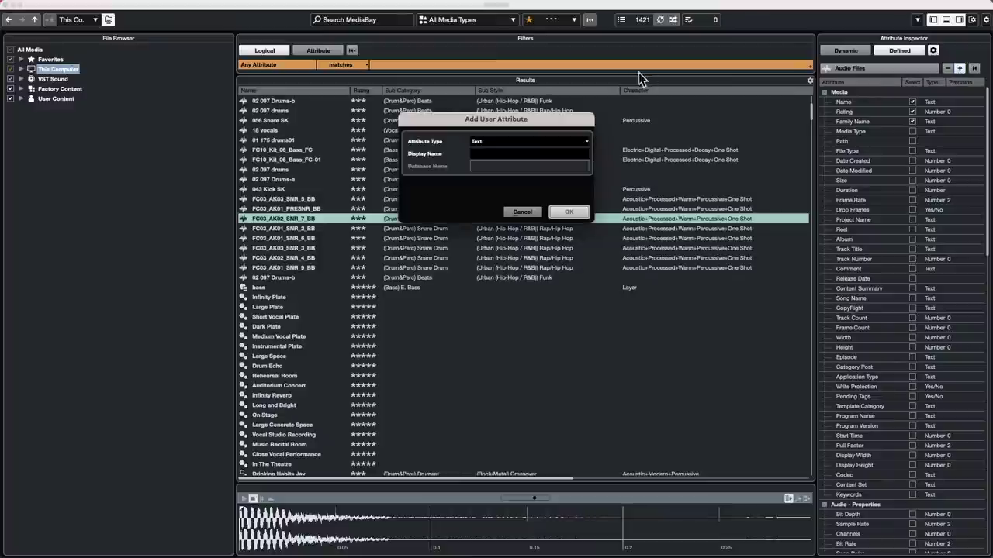
click(586, 142)
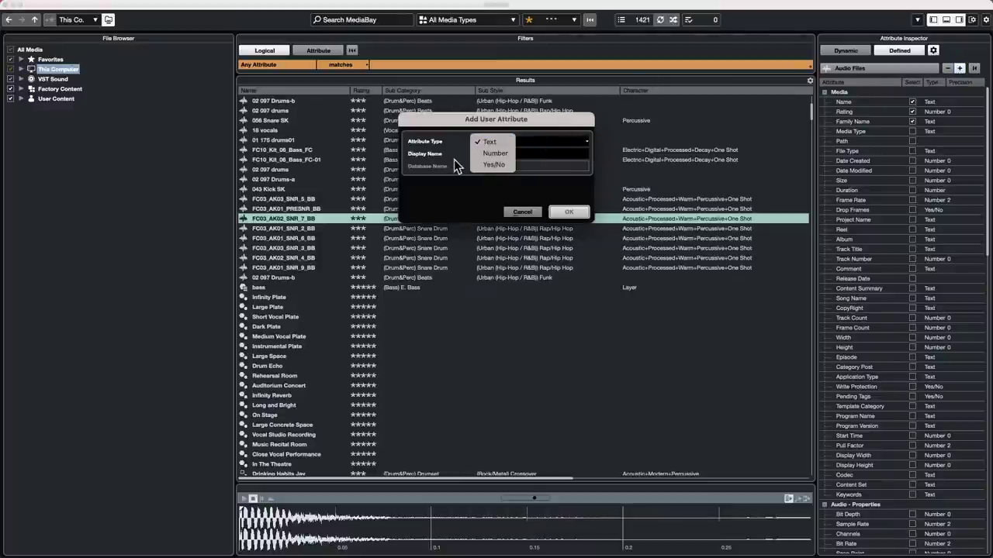
click(524, 213)
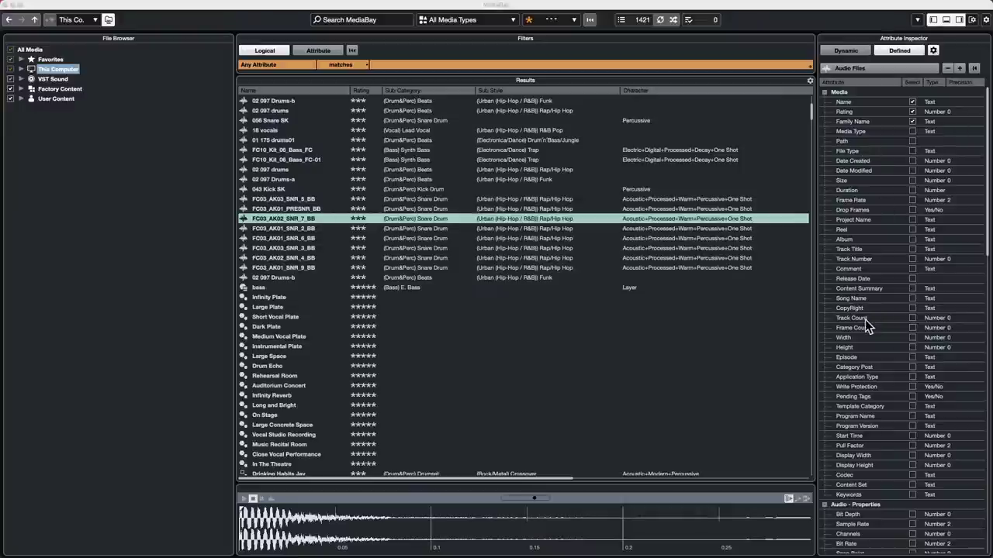
click(934, 51)
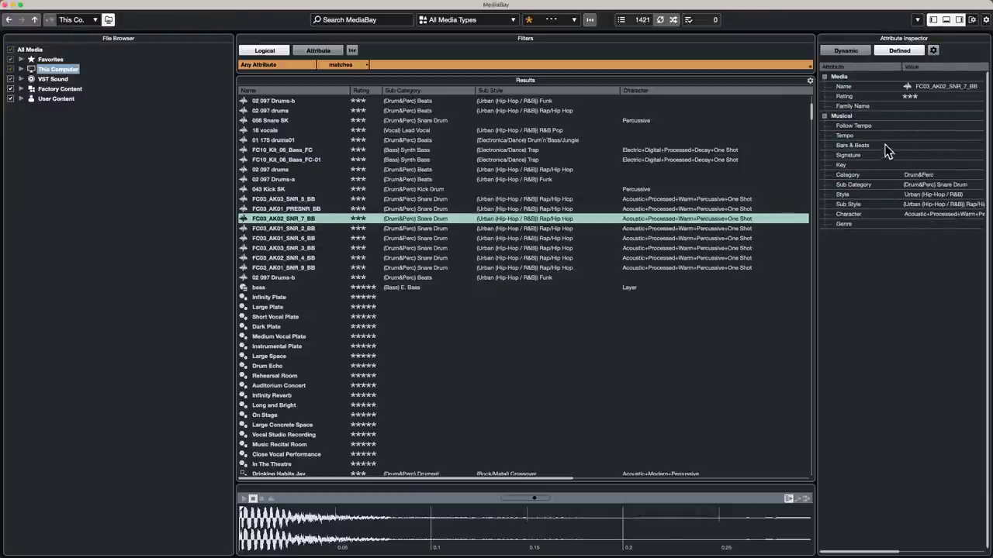
Set the Signature attribute of the sample FC03_AK02_SNR_7_BB to 4/4.
click(937, 135)
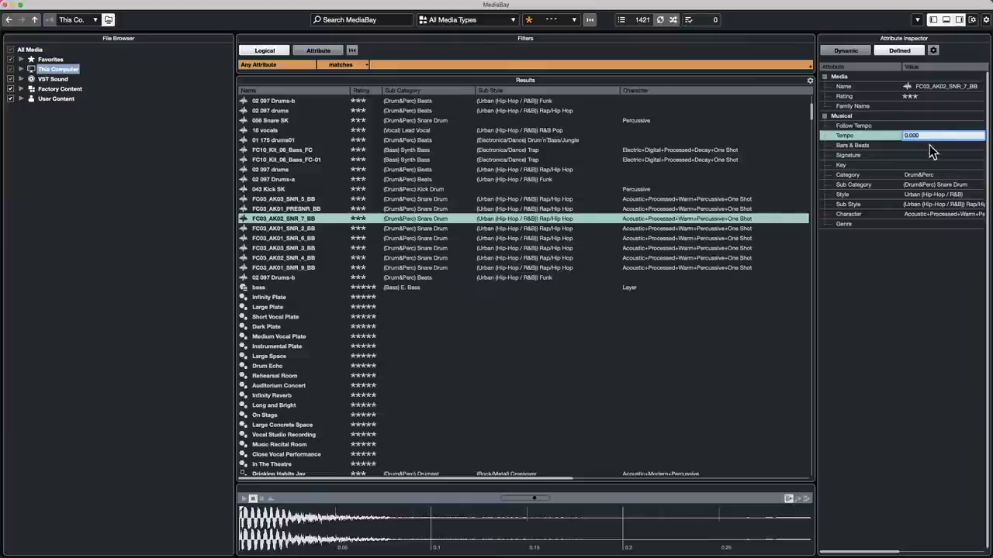
click(927, 153)
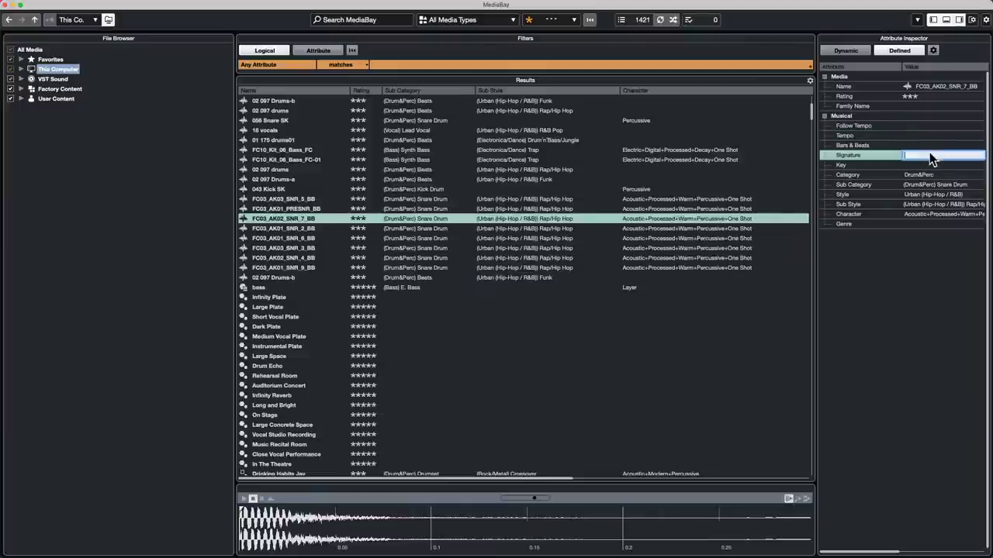
text(4)
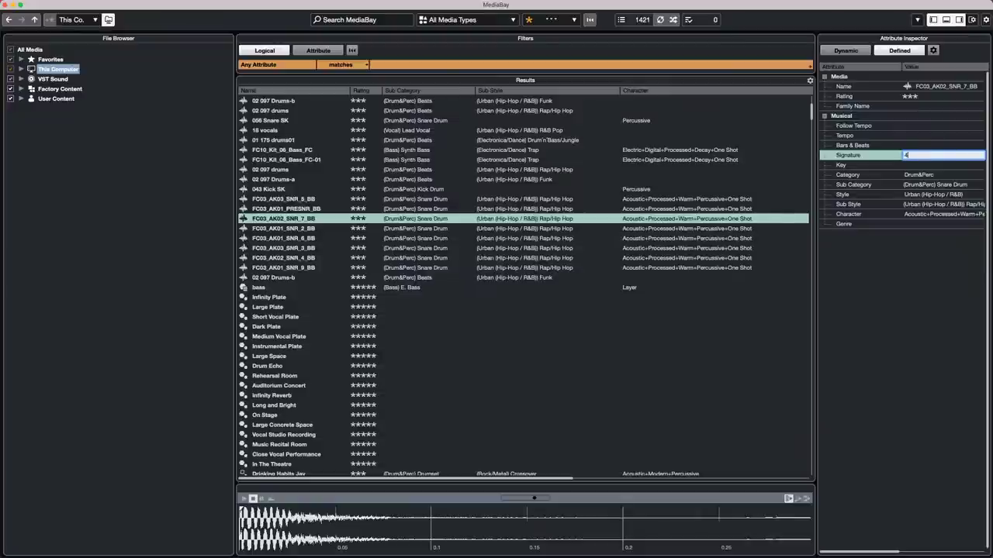
text(/4)
key(Return)
Try to clear the sample's Signature attribute.
double_click(926, 155)
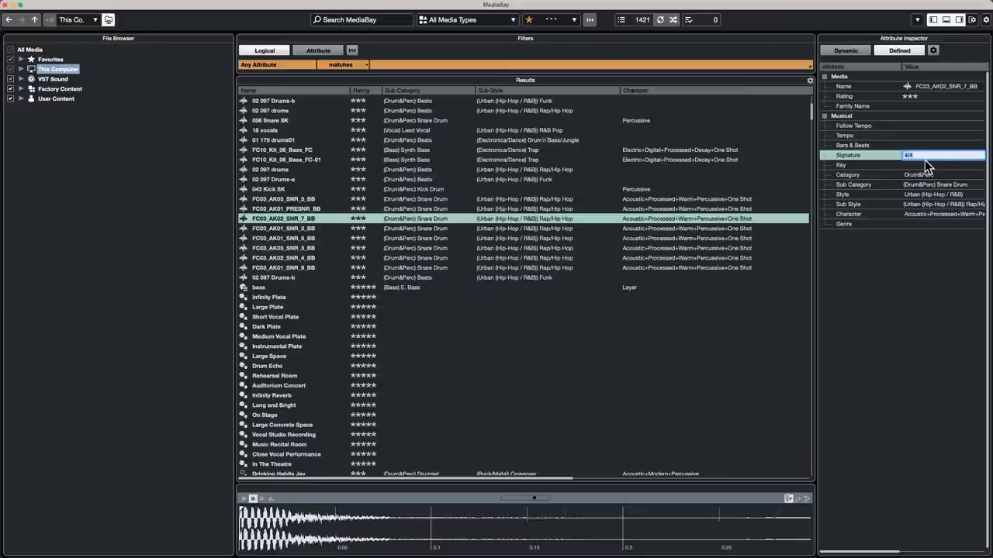
key(BackSpace)
key(Escape)
key(Return)
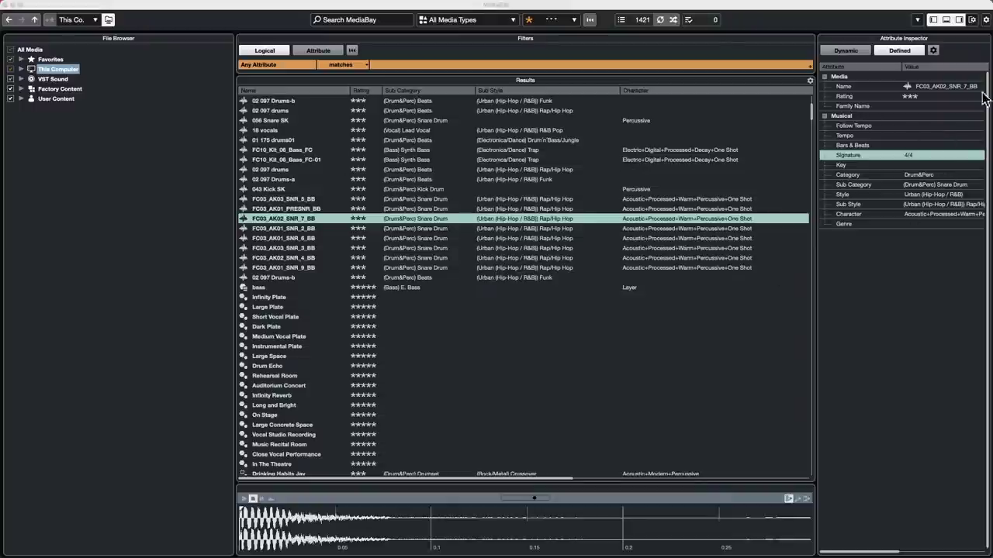
Review the attribute configuration and the Add User Attribute dialog, cancel without adding one, and close MediaBay.
click(933, 51)
click(934, 55)
click(934, 51)
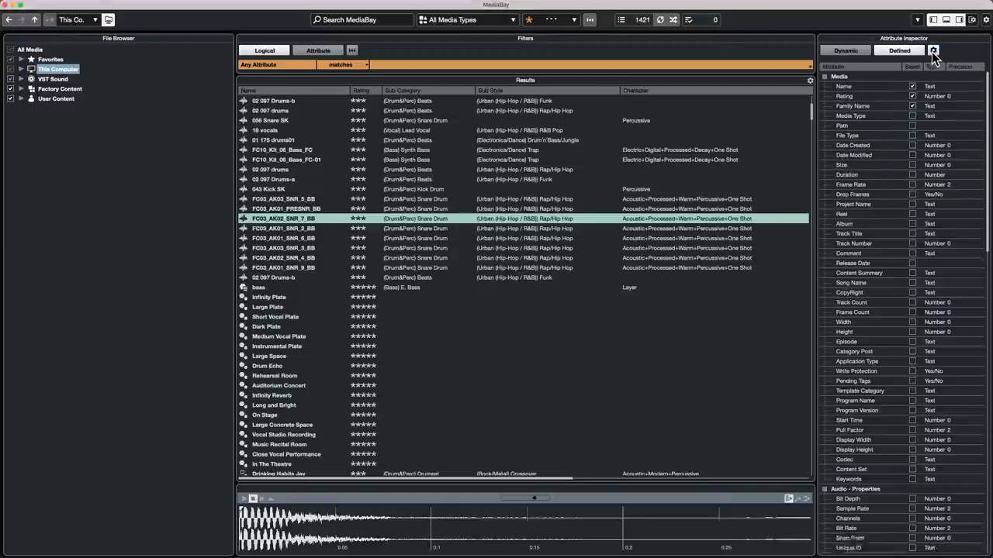
click(933, 51)
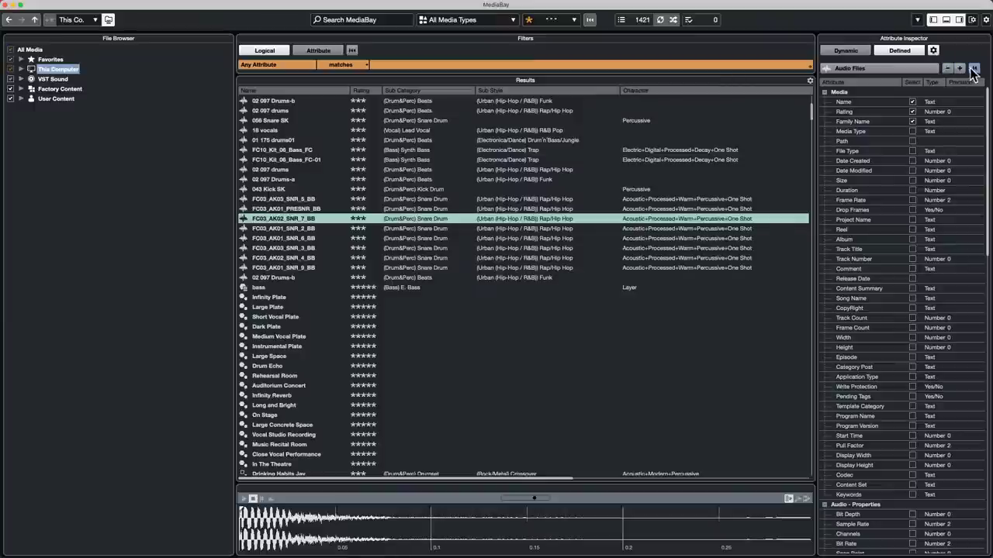
click(960, 68)
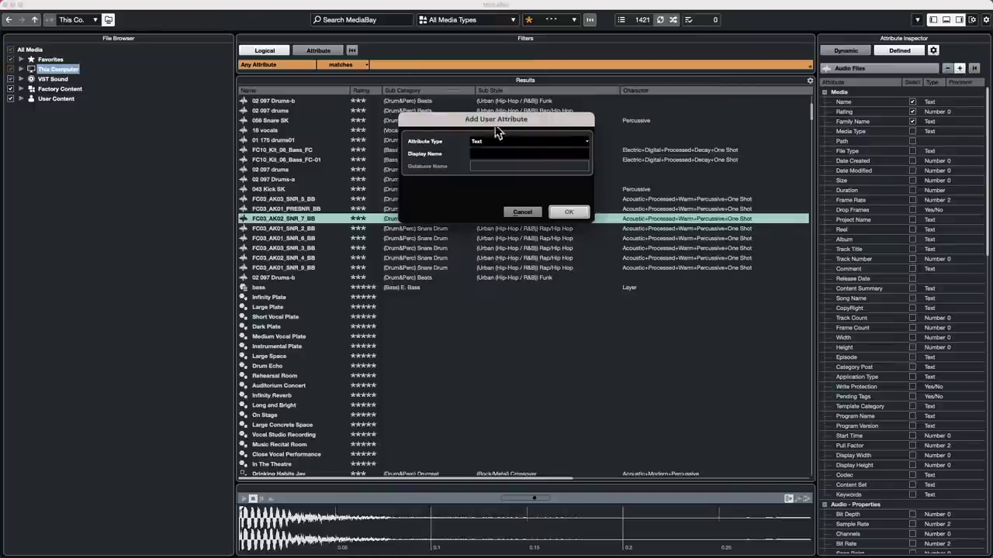
click(527, 213)
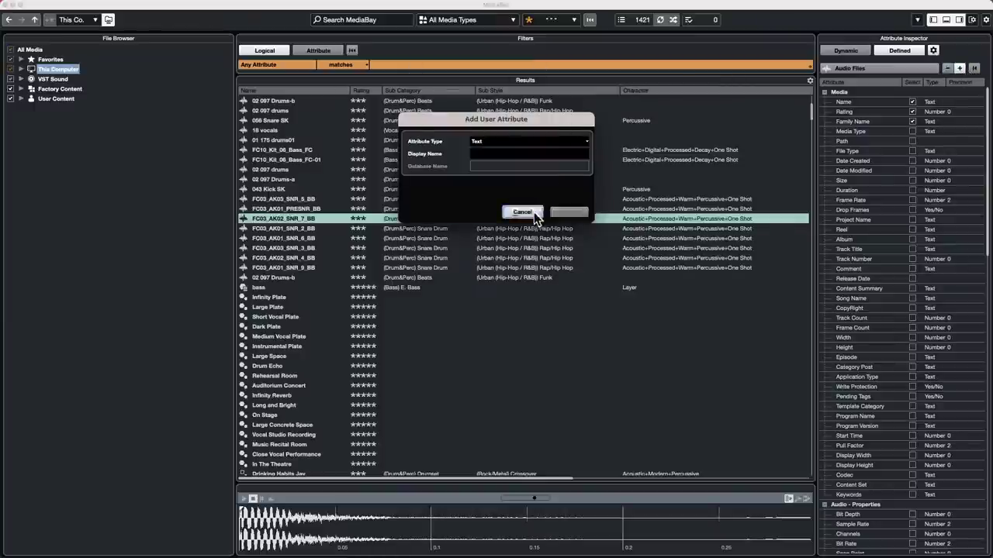
click(6, 5)
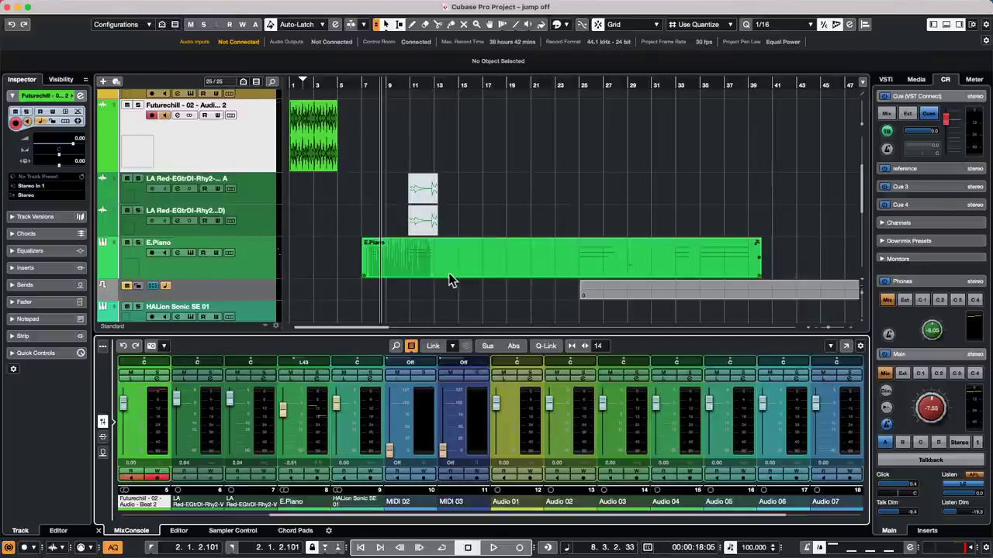
Move the E.Piano part along its track to start at bar 52, and return the project cursor to the start.
right_click(379, 254)
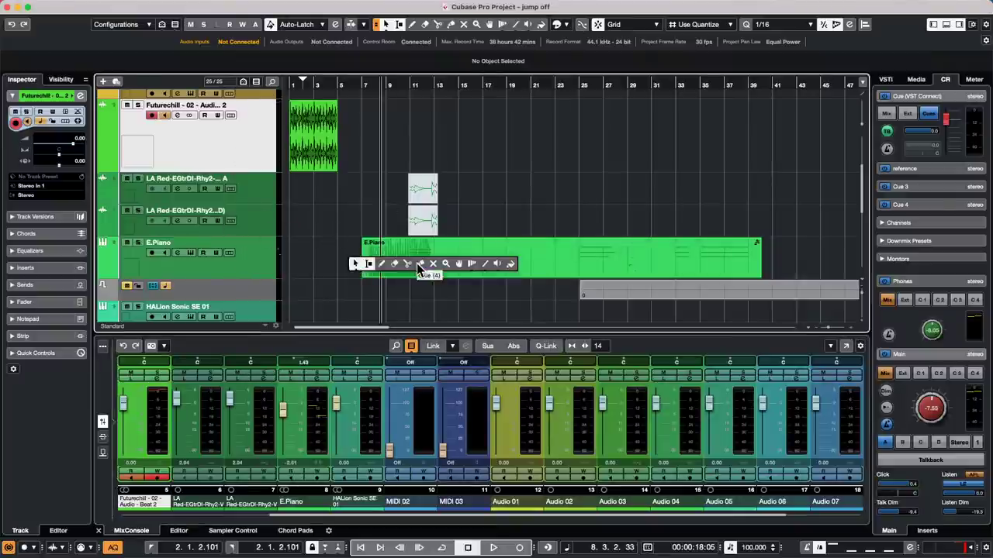
click(433, 262)
click(359, 260)
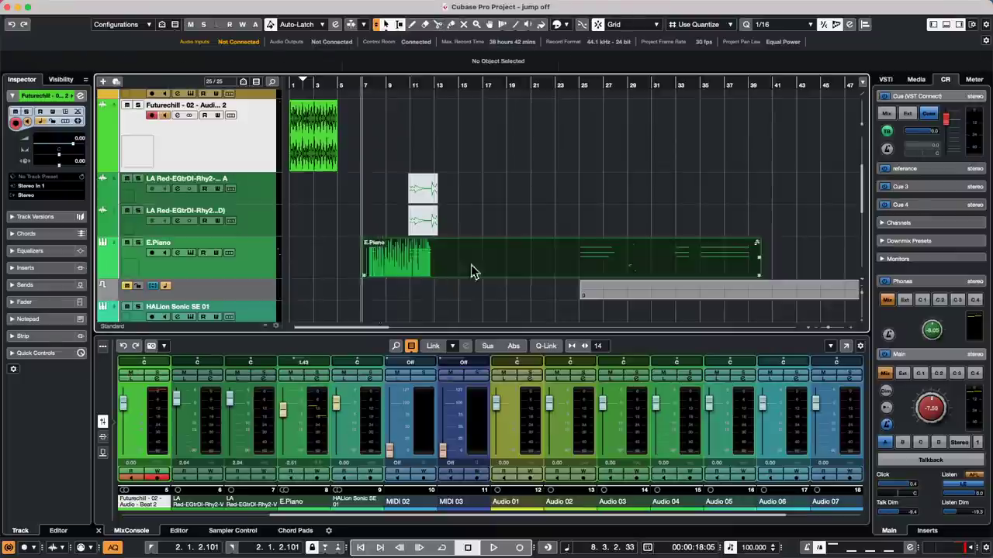
drag(978, 260, 800, 256)
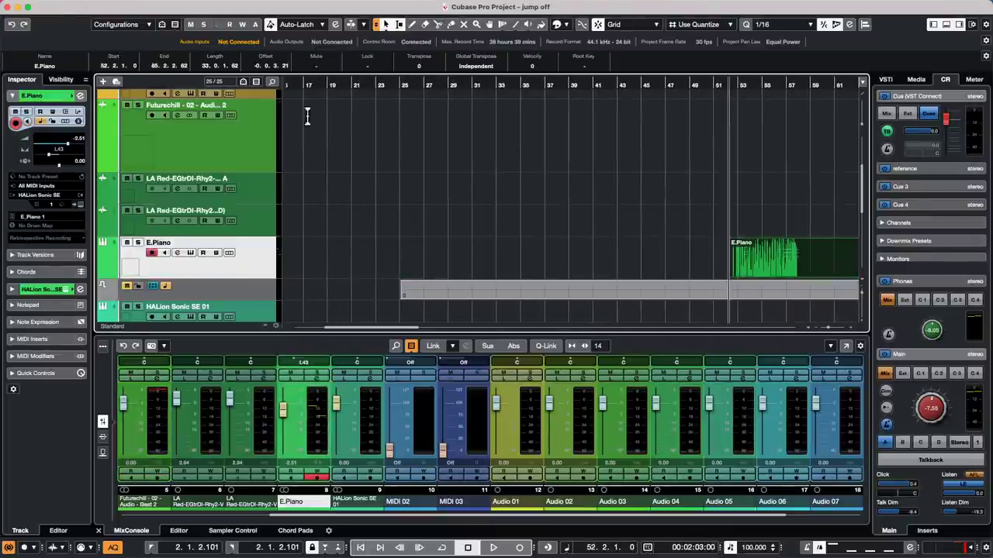
key(Home)
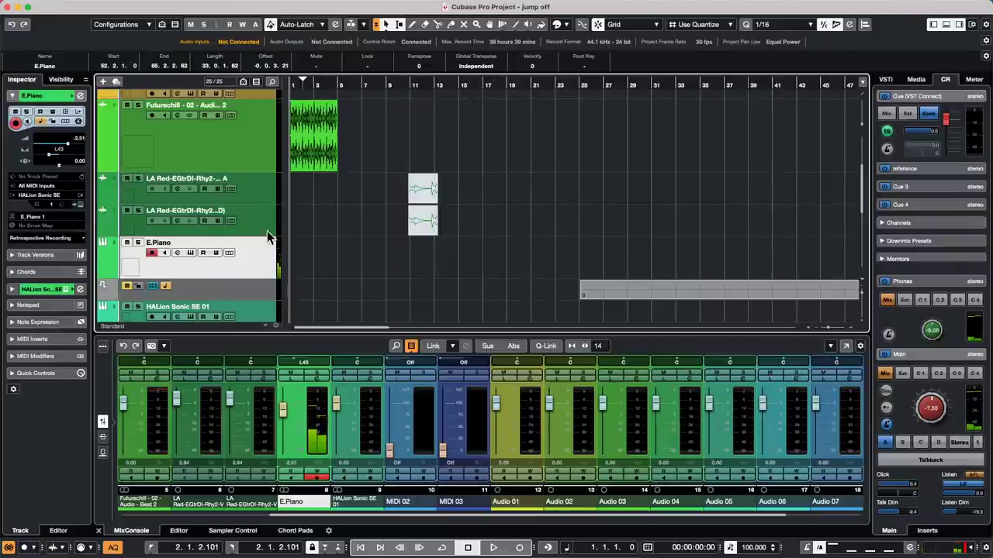
right_click(253, 272)
mouse_move(399, 268)
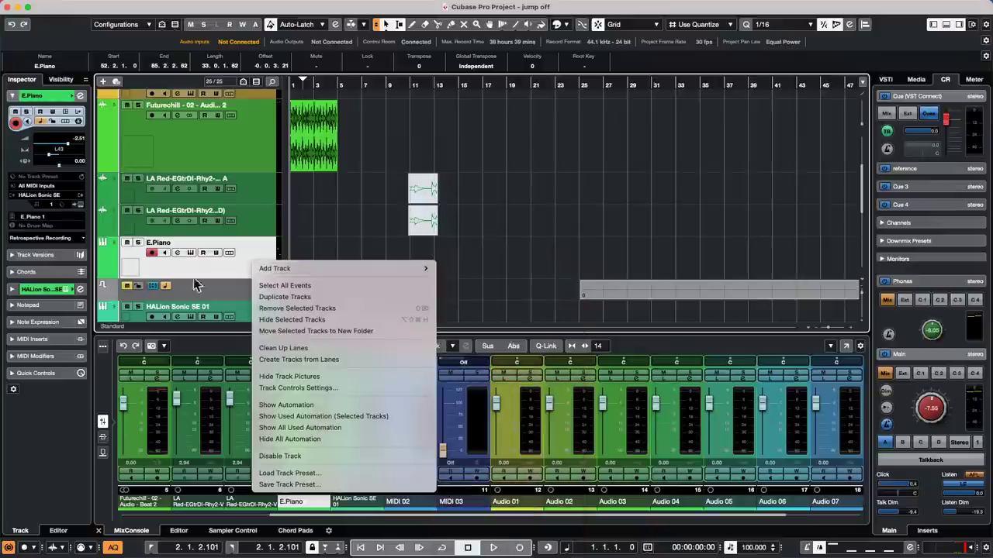
click(86, 211)
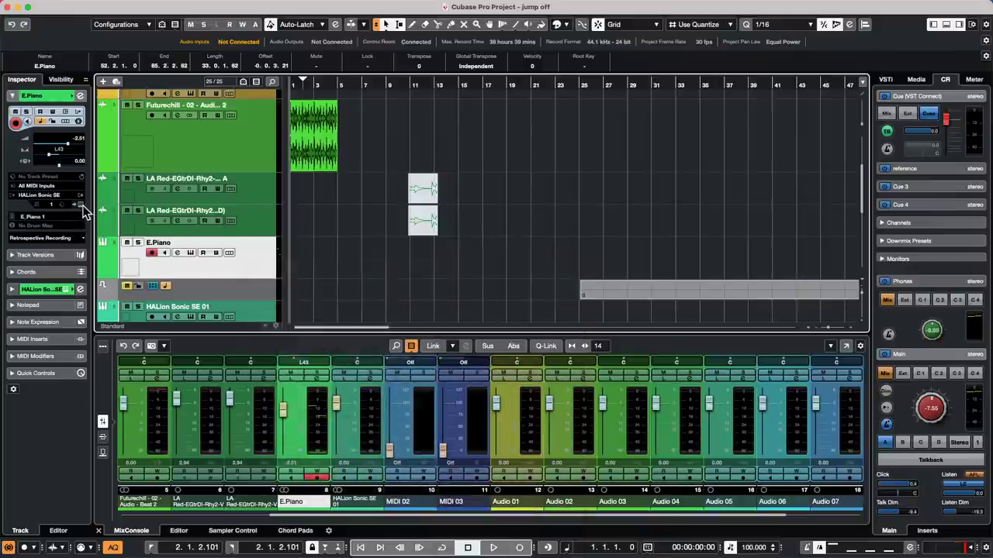
Open the E.Piano track's HALion Sonic SE instrument to view its loaded sound, and close it again.
click(82, 205)
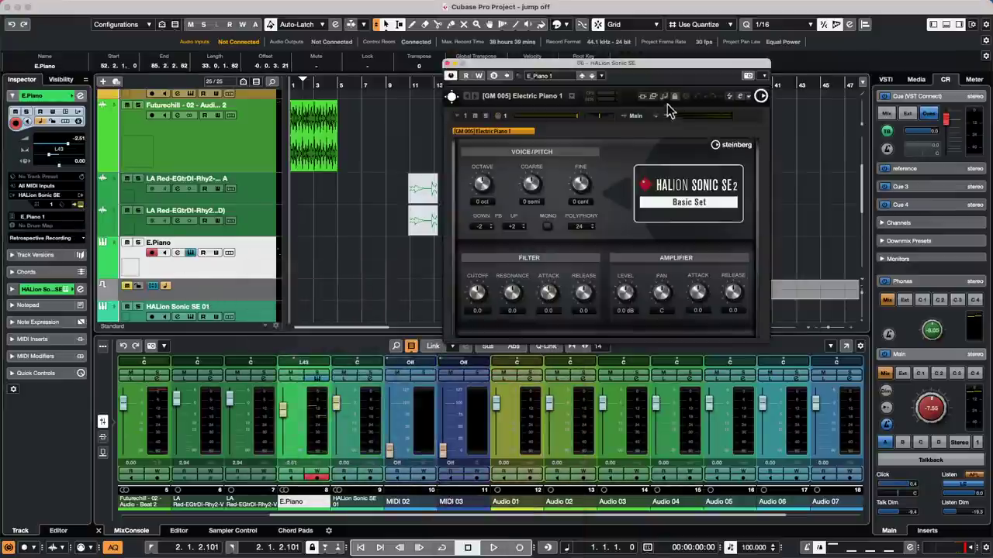
click(447, 63)
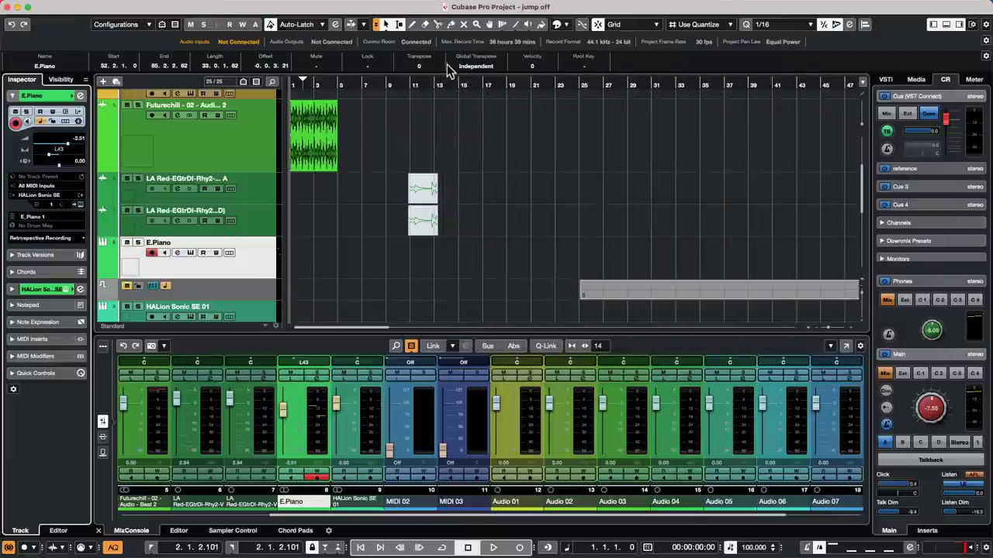
Add a HALion Sonic SE instrument track below E.Piano and load the Yes Lawd! 2 (x3) preset into it.
right_click(236, 265)
mouse_move(276, 265)
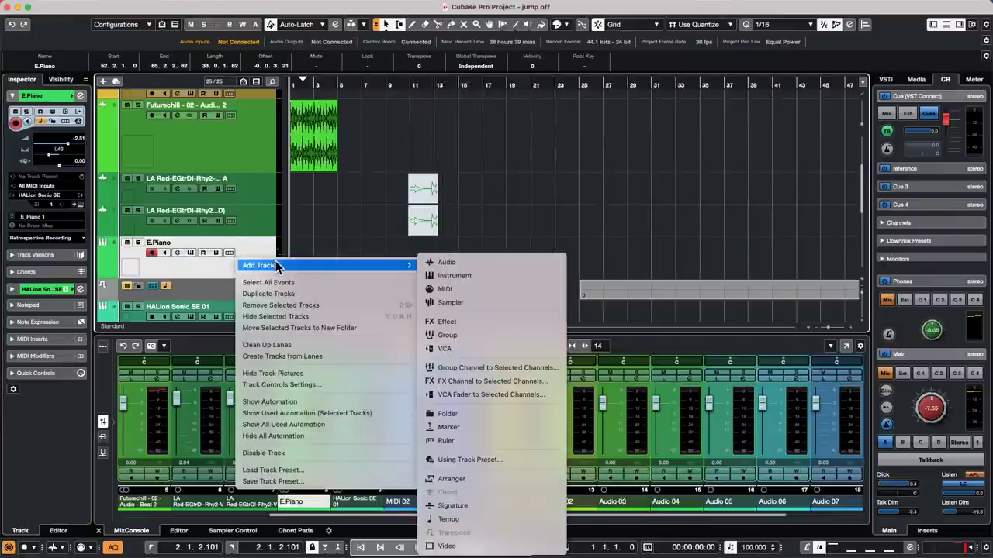
click(500, 278)
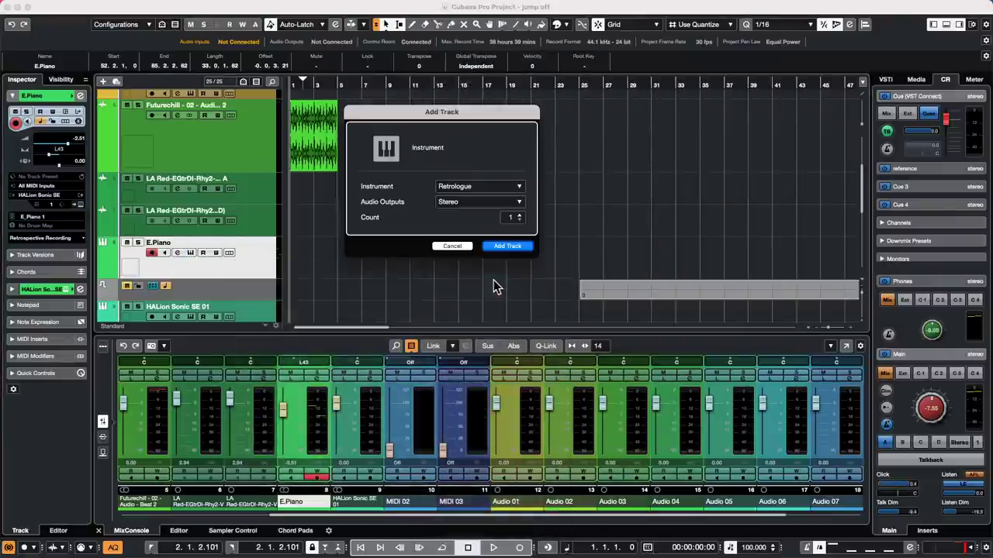
click(465, 188)
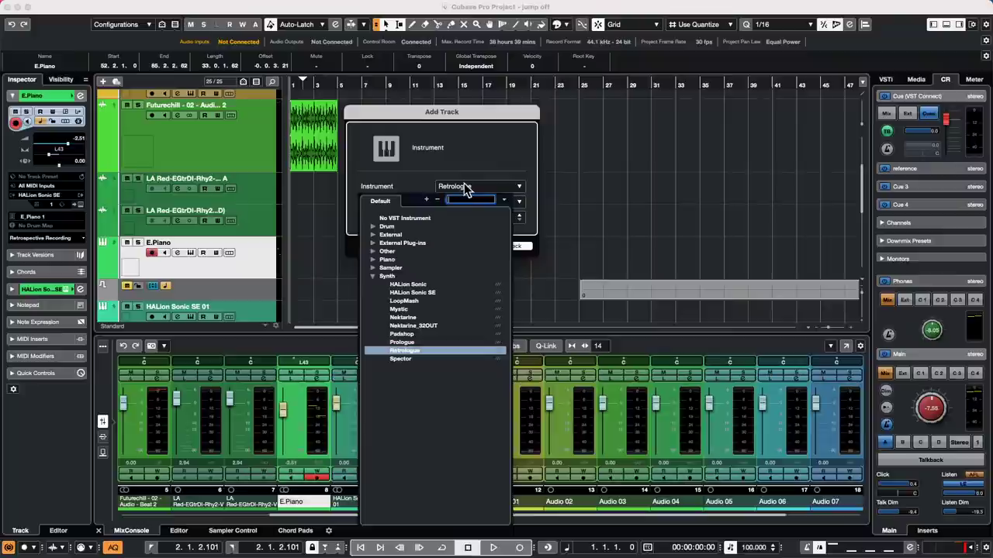
click(429, 293)
click(510, 245)
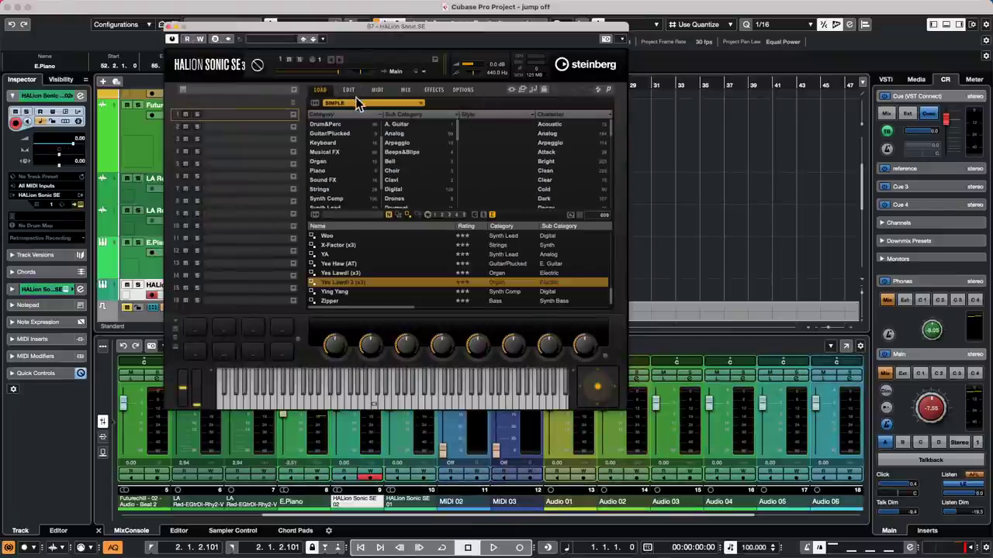
double_click(395, 287)
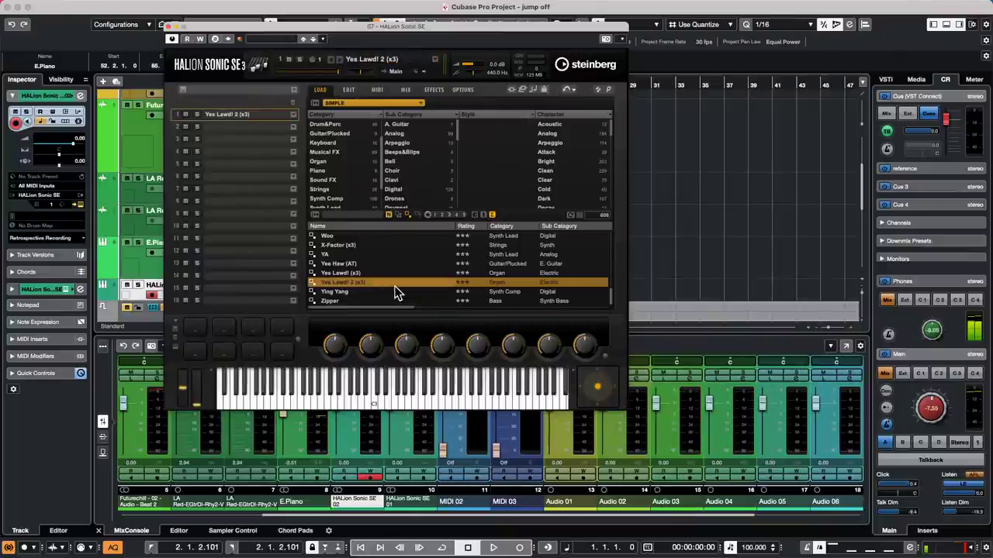
click(169, 27)
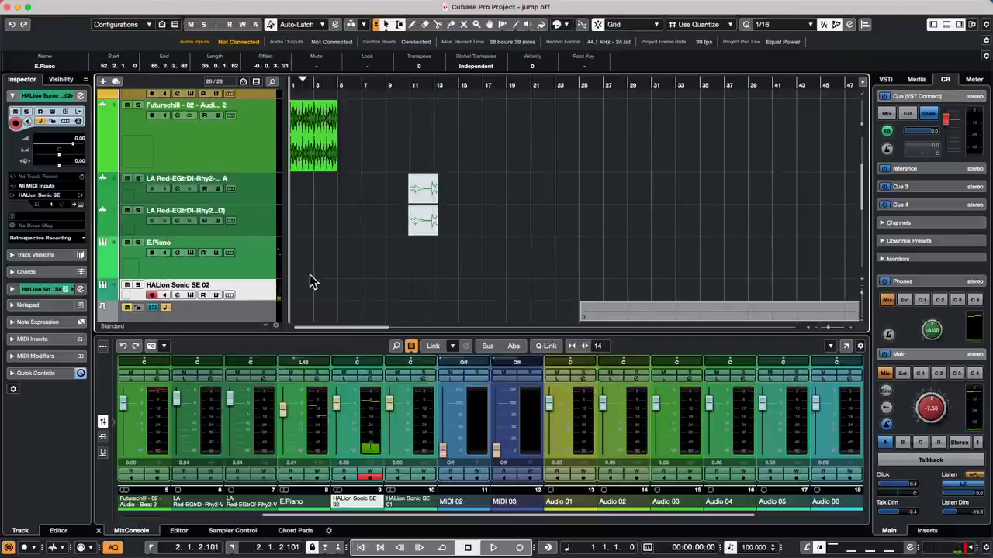
Rename the new HALion Sonic SE 02 track as organ.
scroll(295, 279, down, 1)
double_click(209, 267)
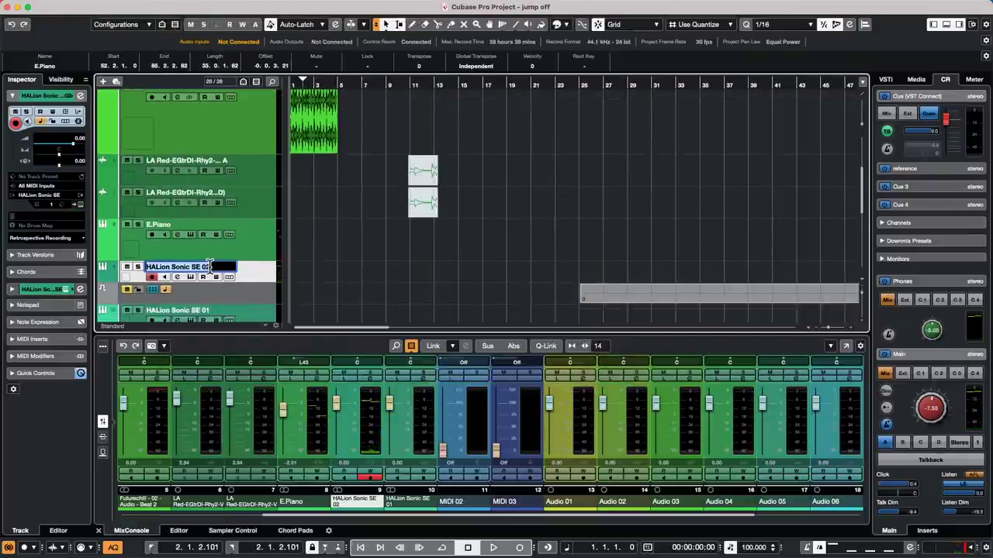
text(orh)
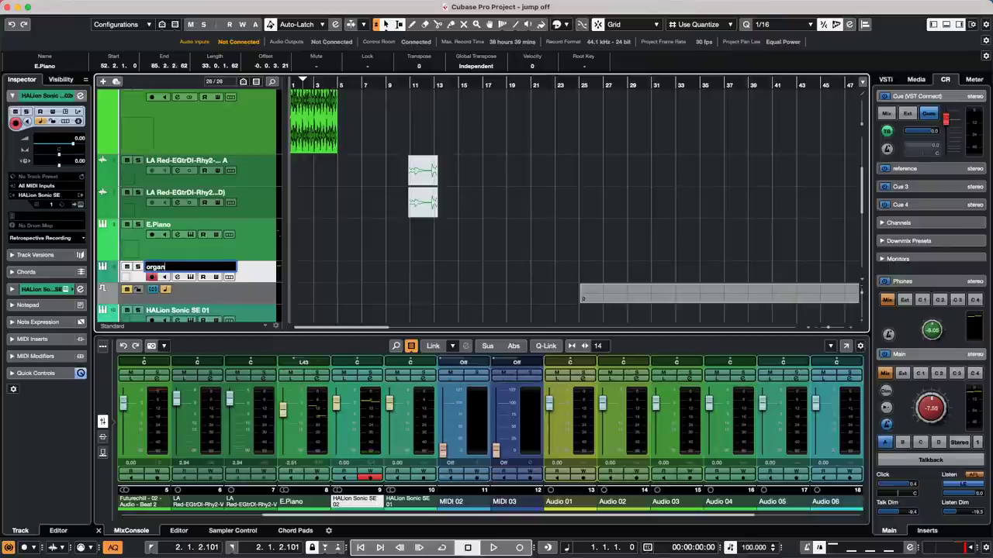
text(an)
key(Return)
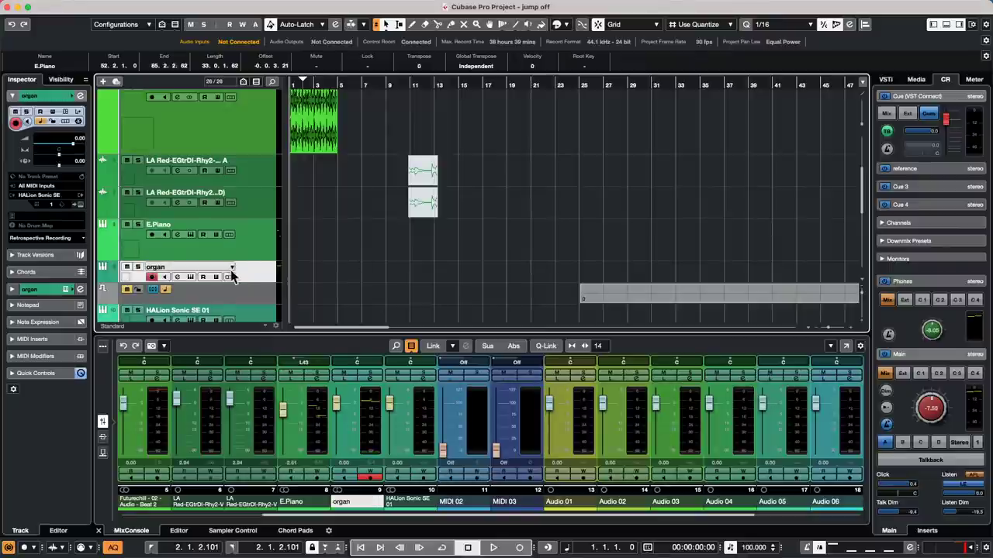
Add an instrument track below the organ track that uses Retrologue with stereo output.
right_click(259, 276)
mouse_move(337, 279)
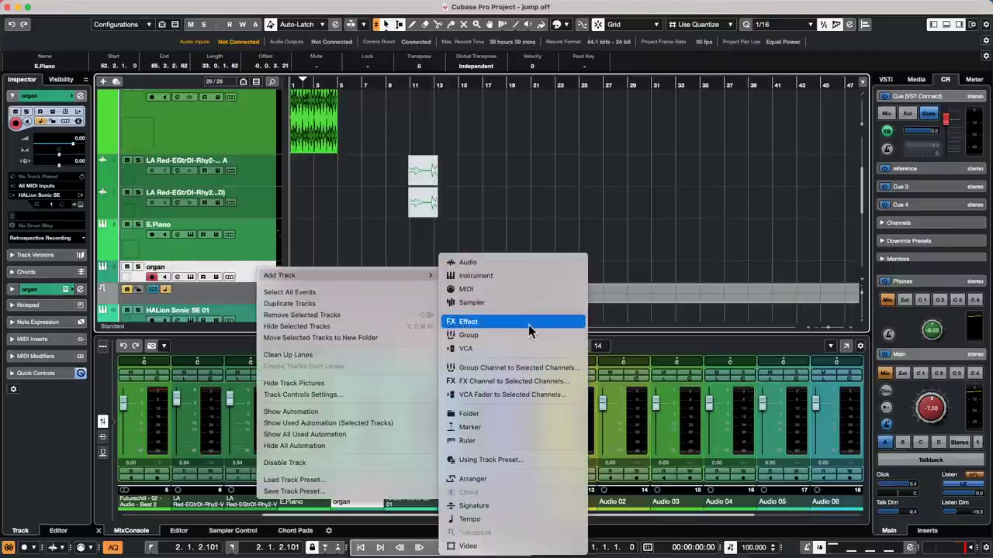
click(481, 276)
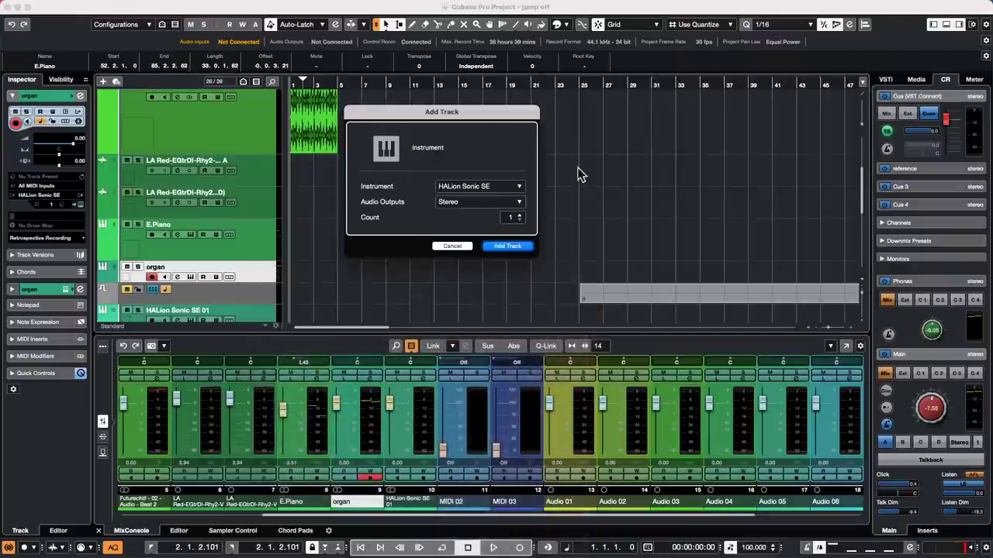
click(497, 188)
click(424, 351)
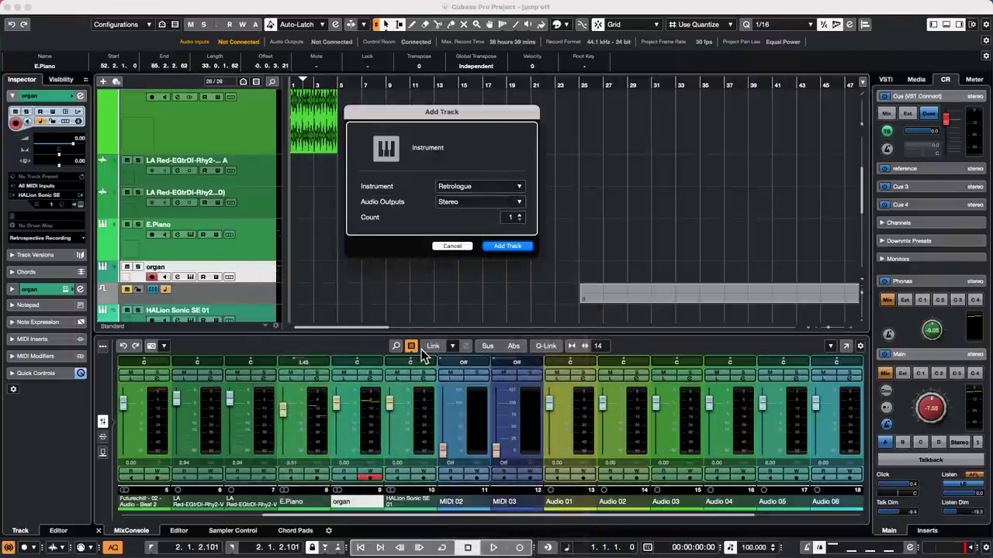
click(512, 250)
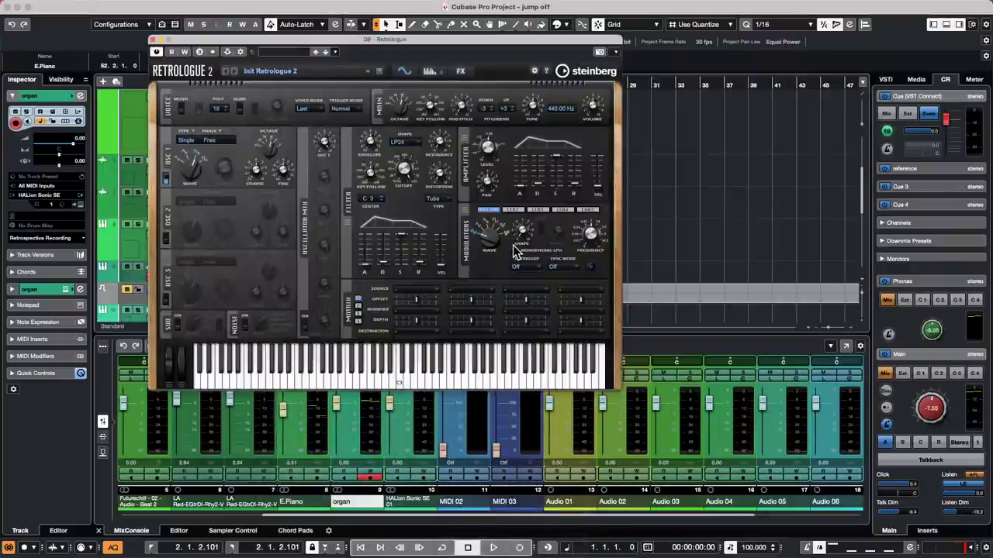
Load the Acid Synth preset into Retrologue and close the instrument window.
click(294, 52)
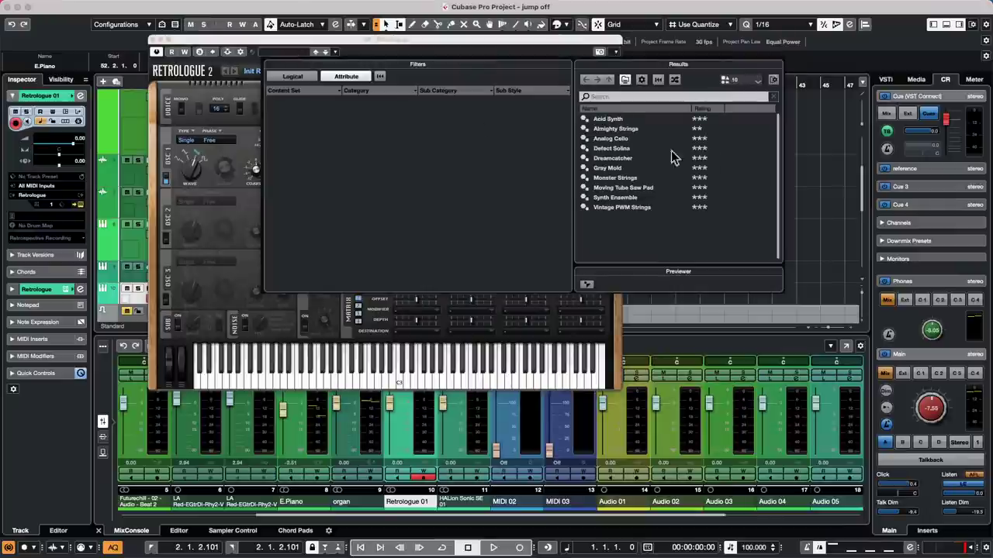
click(621, 215)
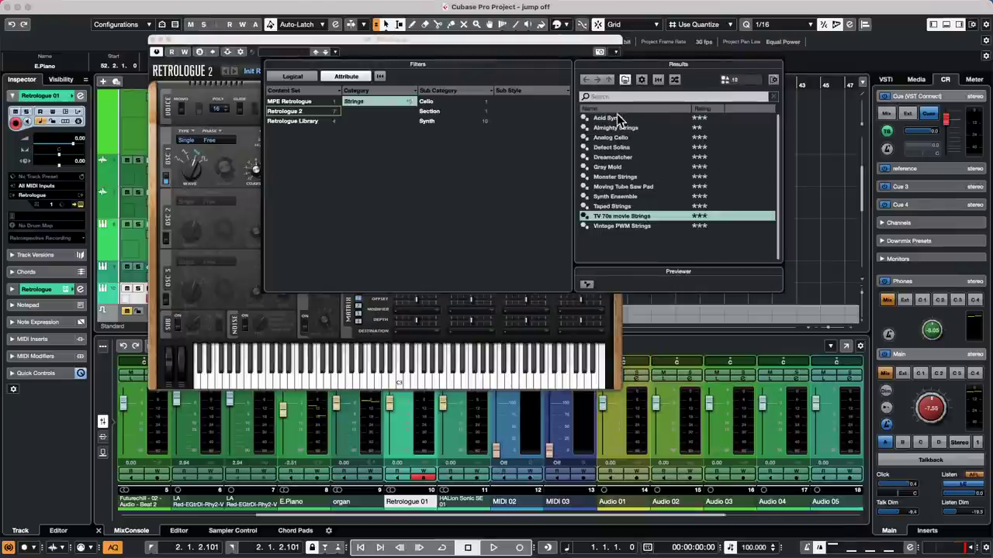
double_click(624, 120)
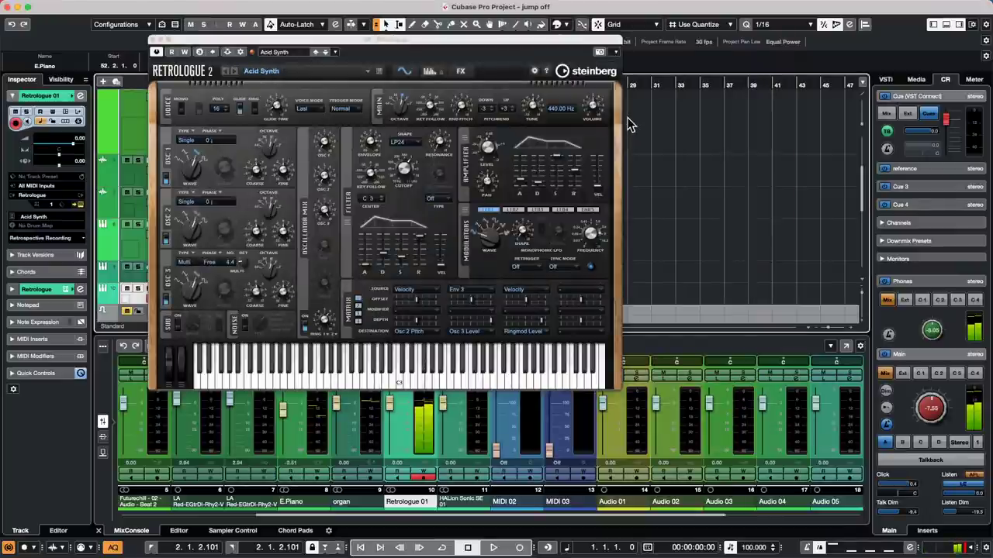
click(153, 39)
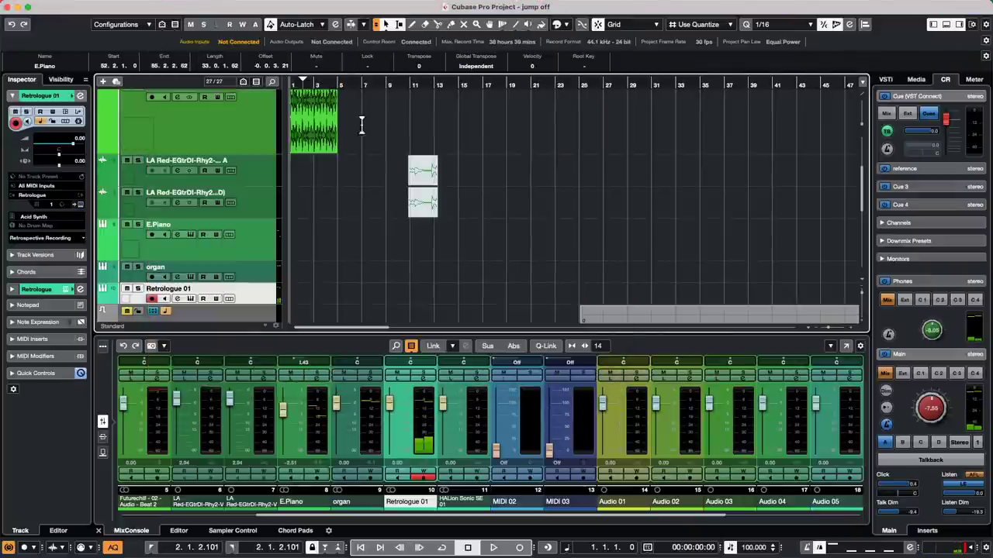
Add an instrument track below Retrologue 01 that uses Padshop with stereo output.
right_click(265, 291)
mouse_move(428, 298)
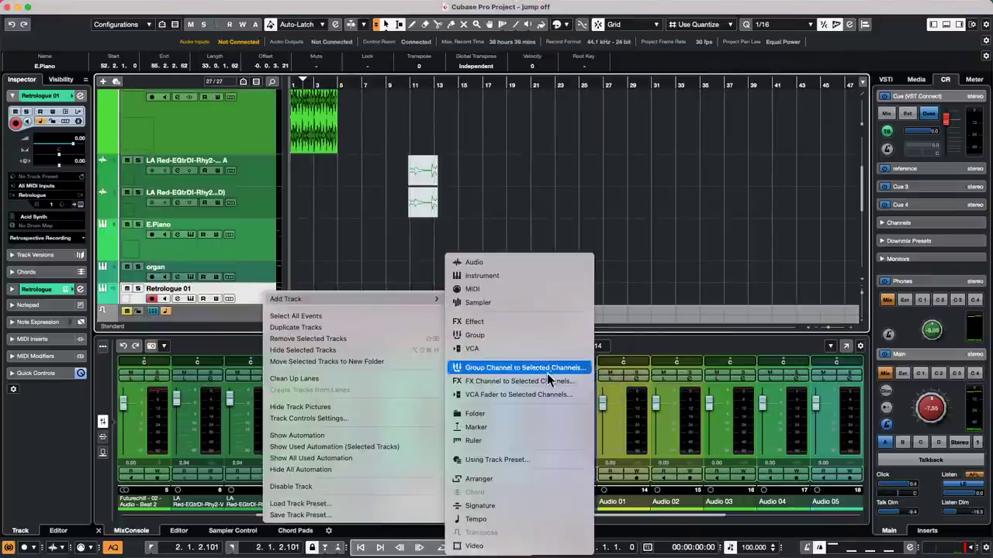
click(557, 278)
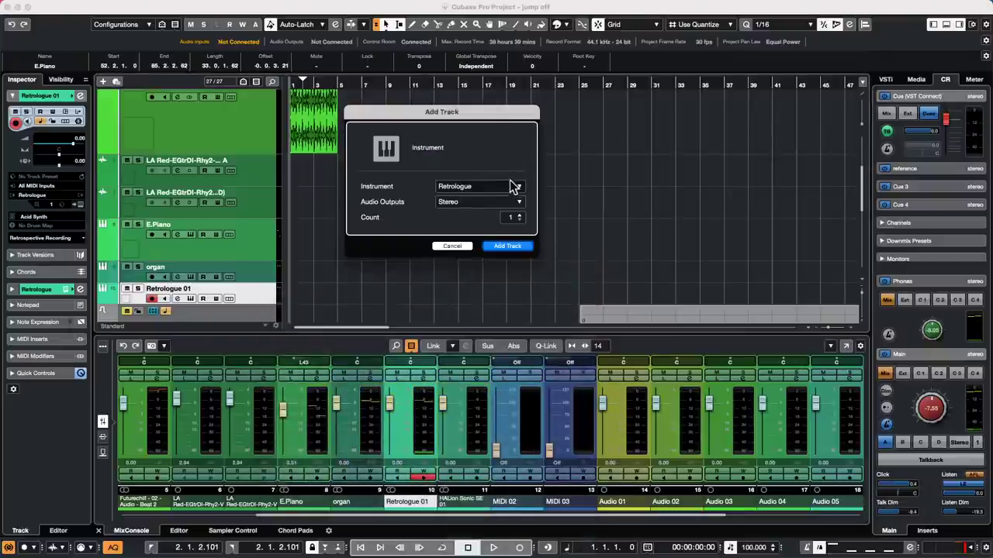
click(513, 186)
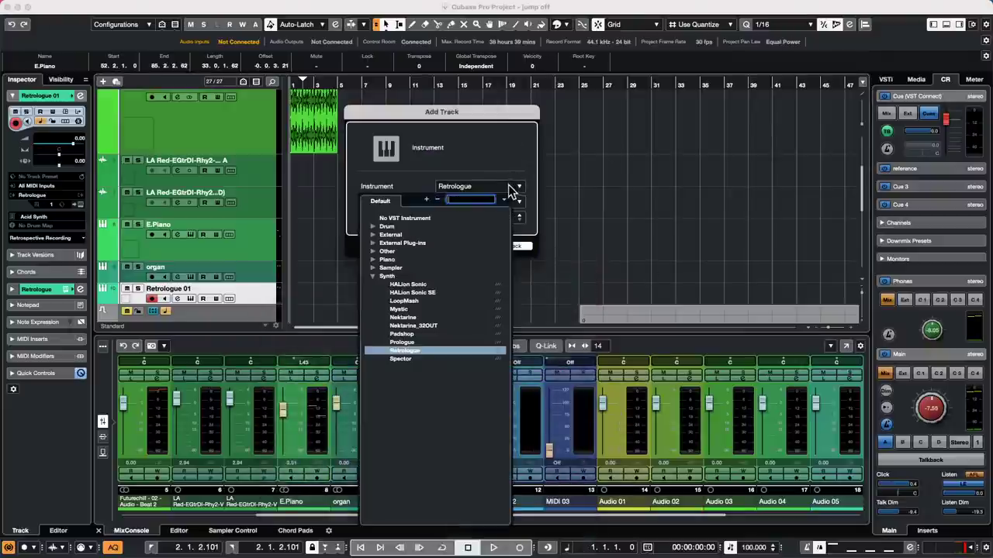
click(418, 335)
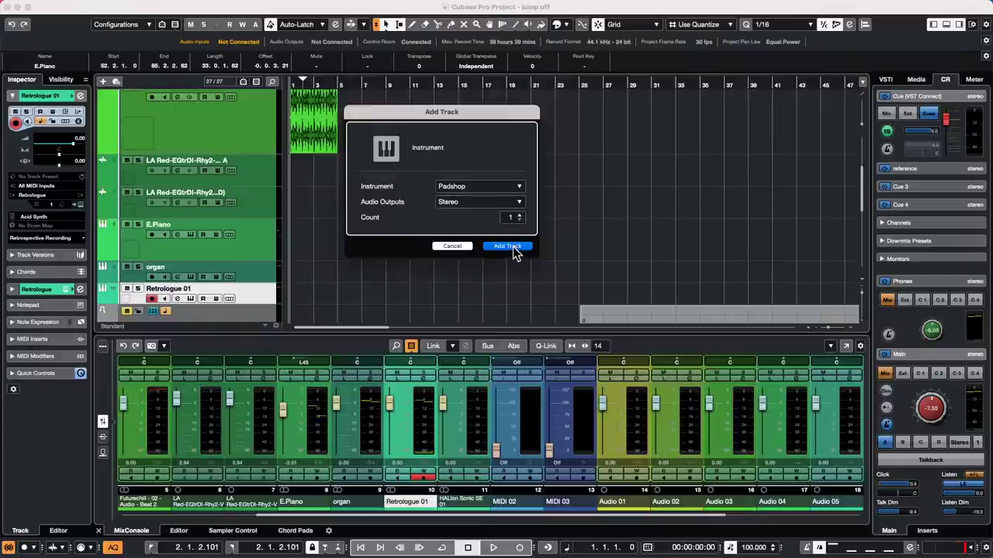
click(507, 246)
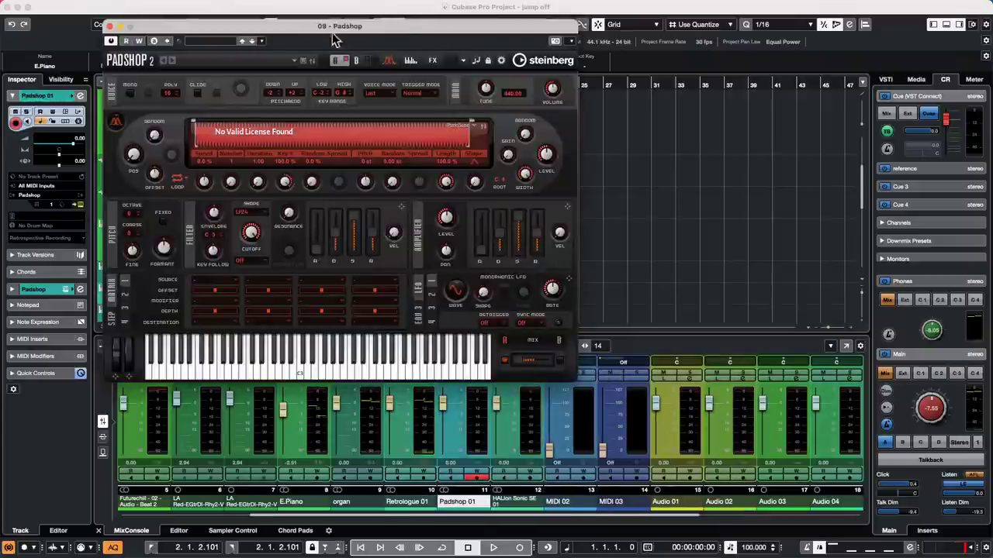
Load the Dreaming Gates preset into Padshop and close the instrument window.
click(230, 41)
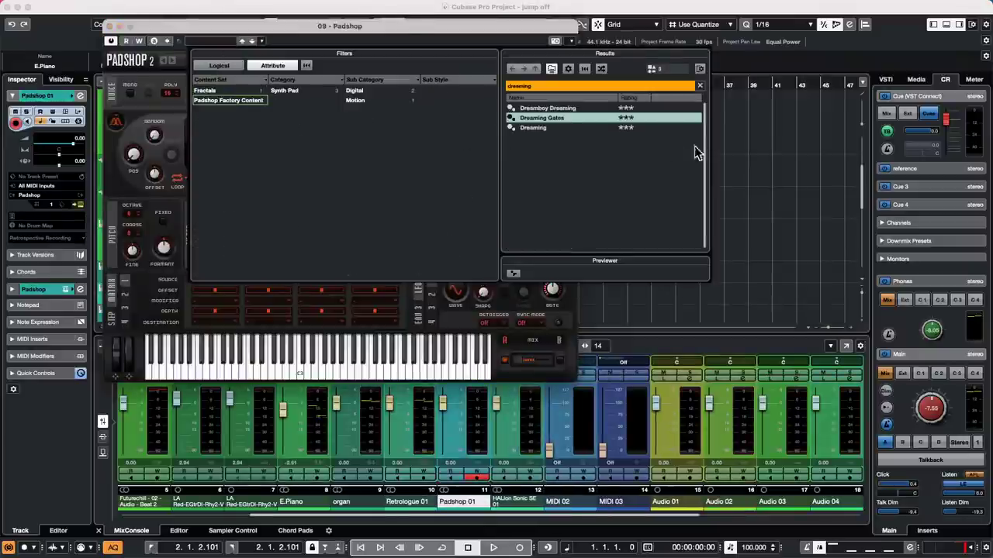
double_click(578, 121)
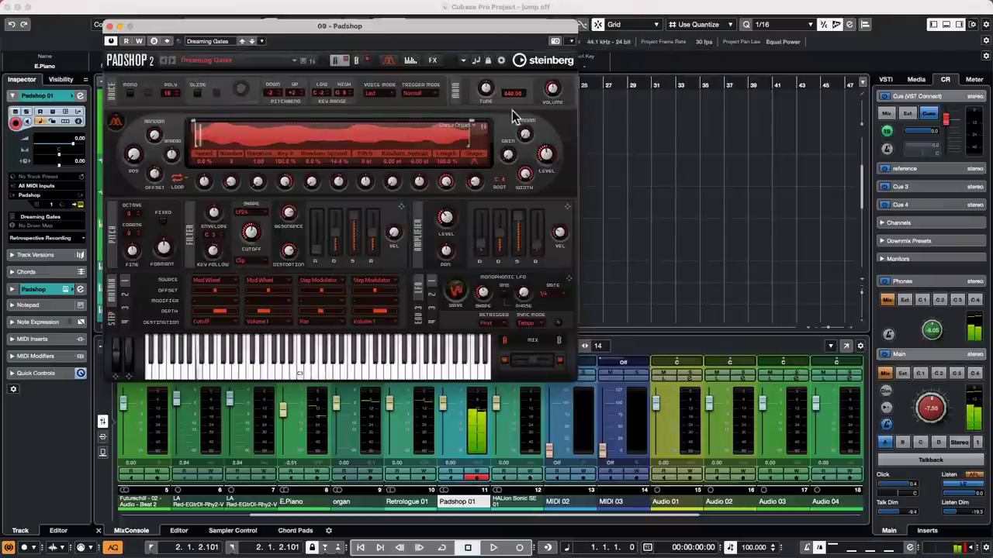
click(109, 26)
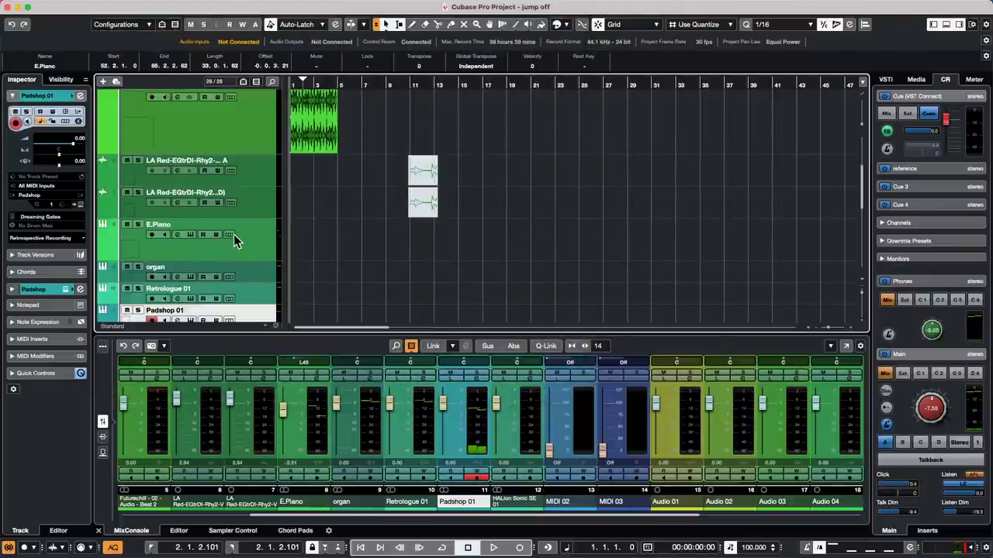
Audition the E.Piano, organ, Retrologue 01 and Padshop 01 tracks by selecting each one in turn.
click(265, 254)
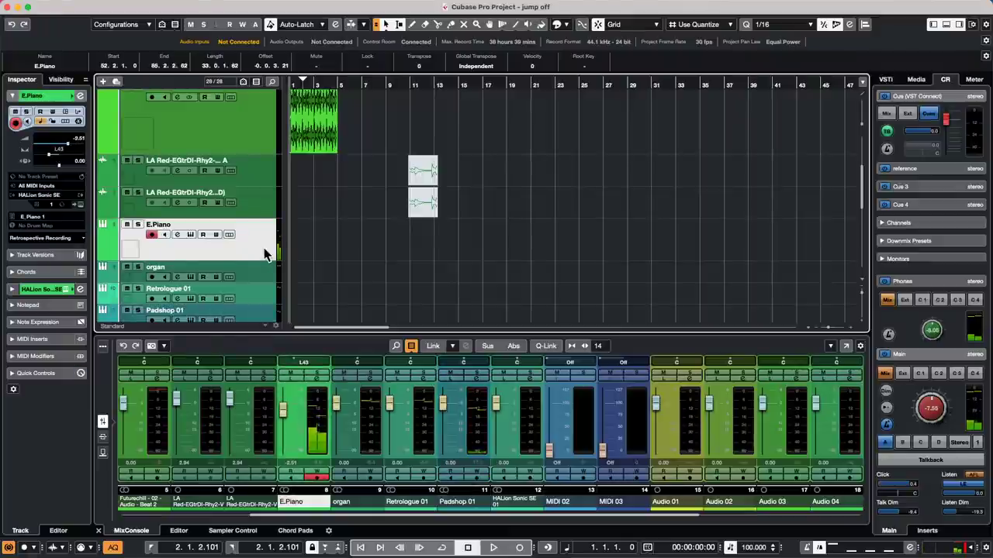
key(Down)
key(Down)
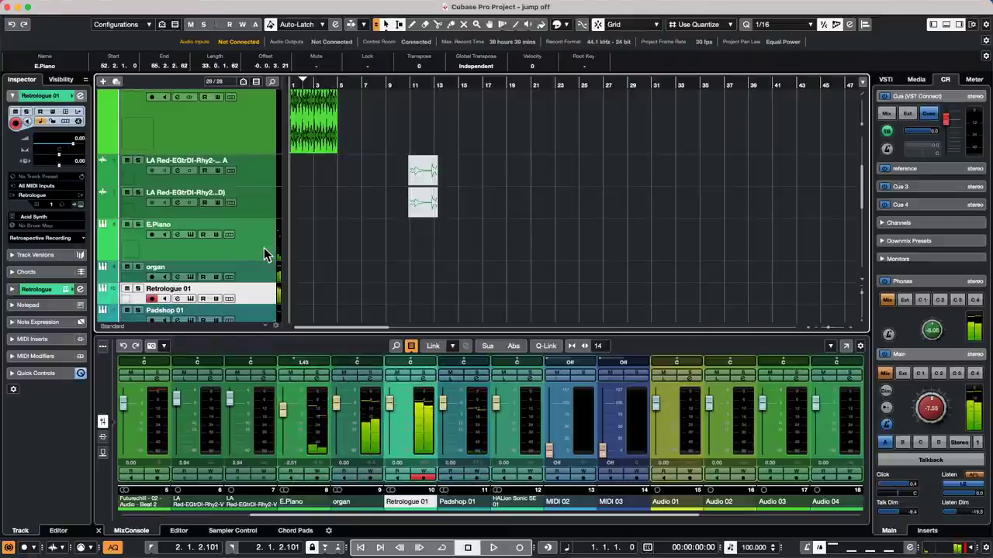
key(Down)
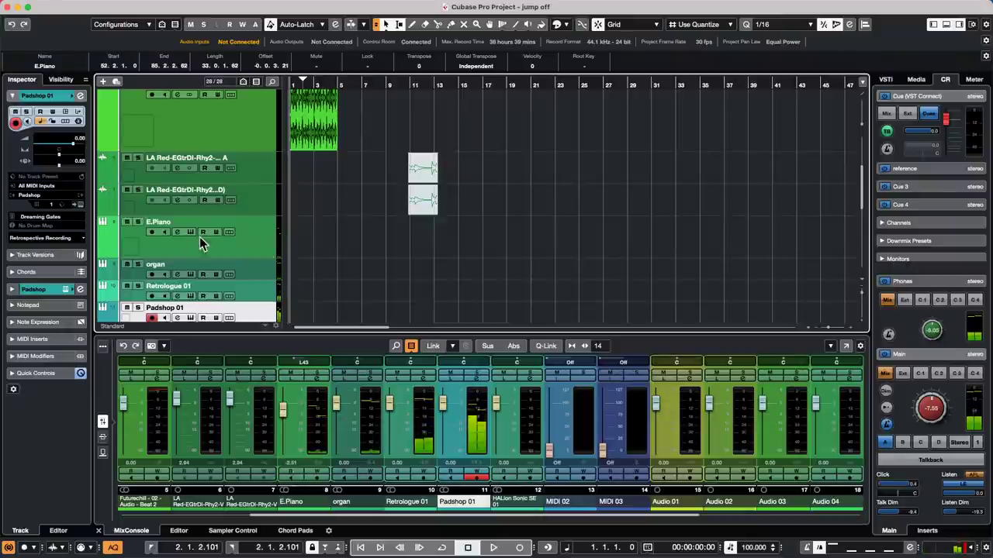
Select the four tracks from E.Piano to Padshop 01 and add a folder track named synth stack.
click(259, 235)
right_click(253, 239)
mouse_move(339, 243)
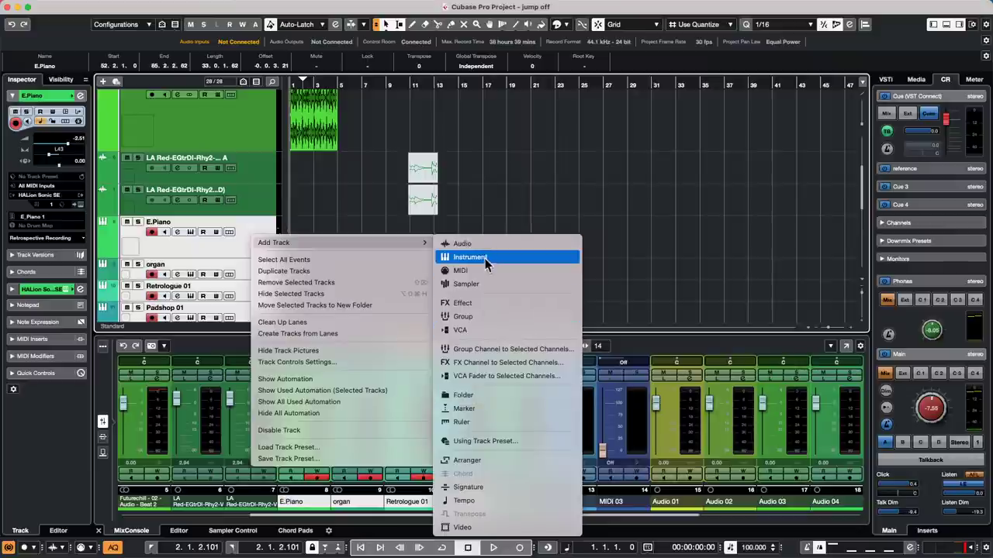
click(496, 396)
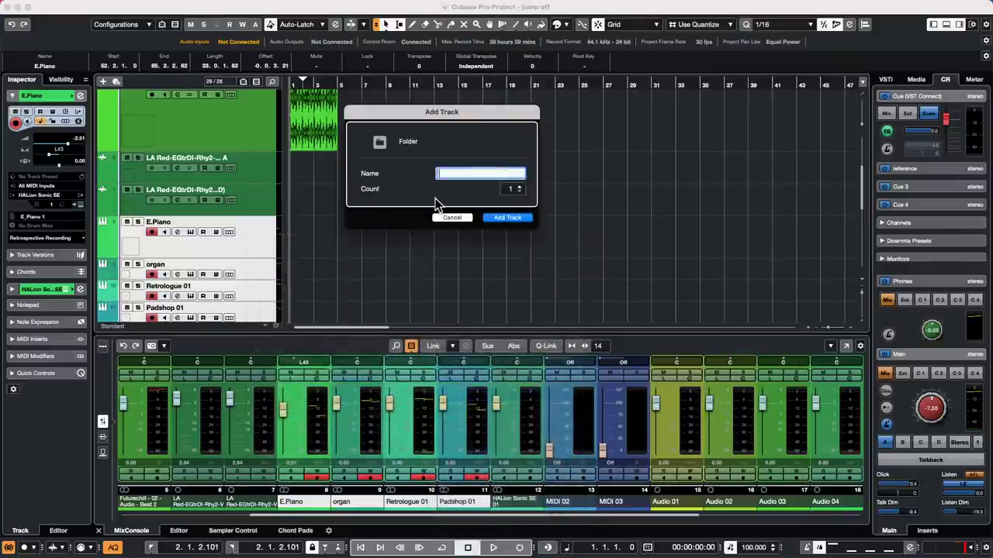
text(synth stack)
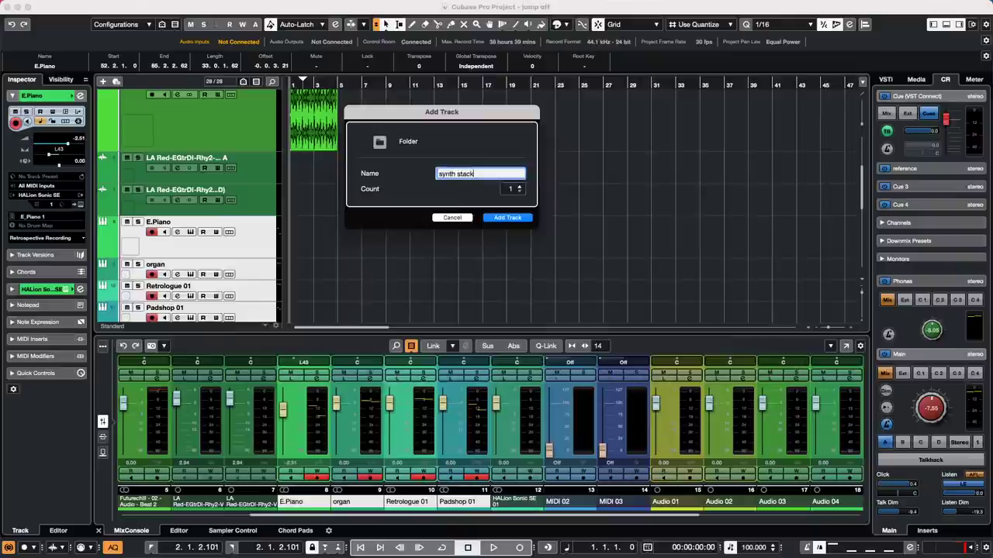
key(Return)
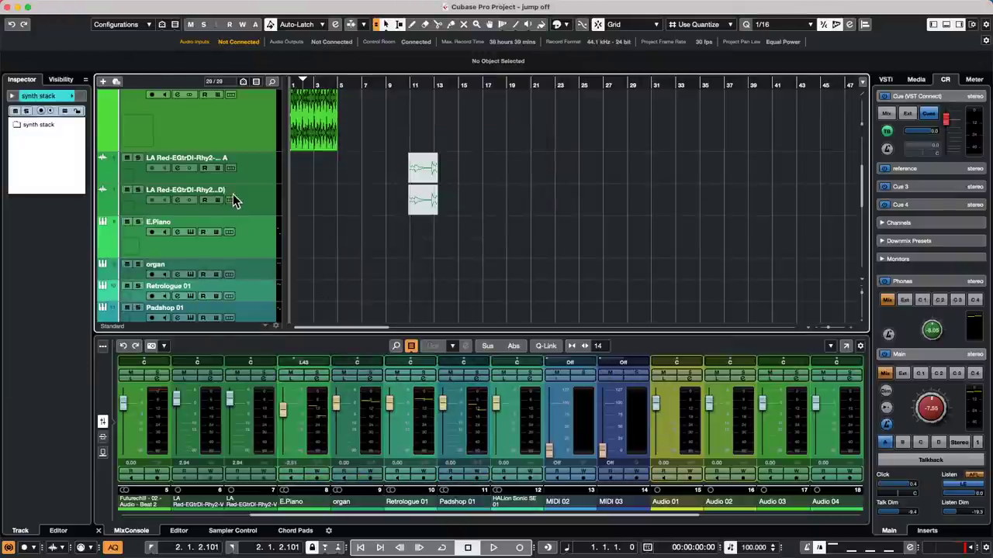
Move the E.Piano, organ, Retrologue 01 and Padshop 01 tracks into the synth stack folder track.
scroll(235, 197, up, 3)
scroll(235, 194, up, 3)
scroll(240, 198, down, 10)
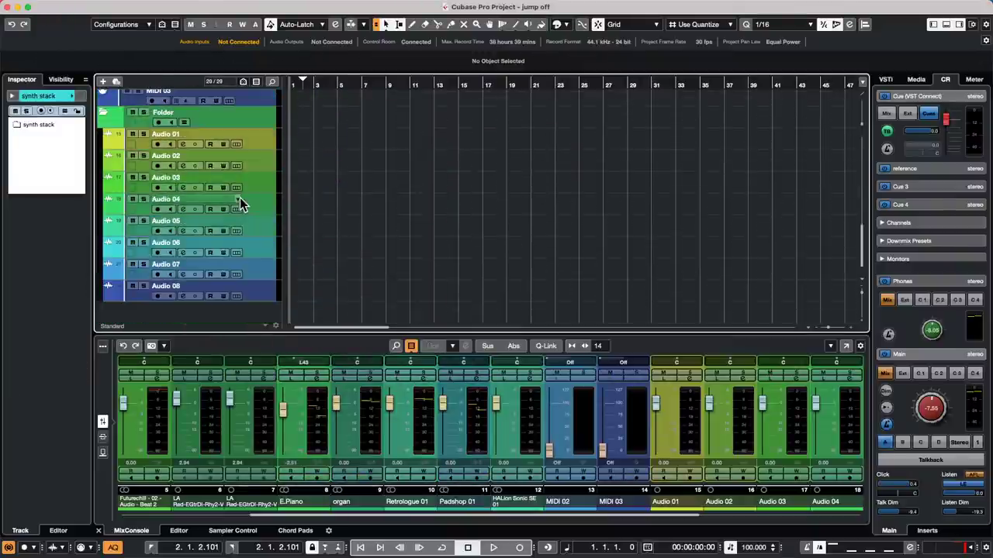
scroll(241, 197, up, 5)
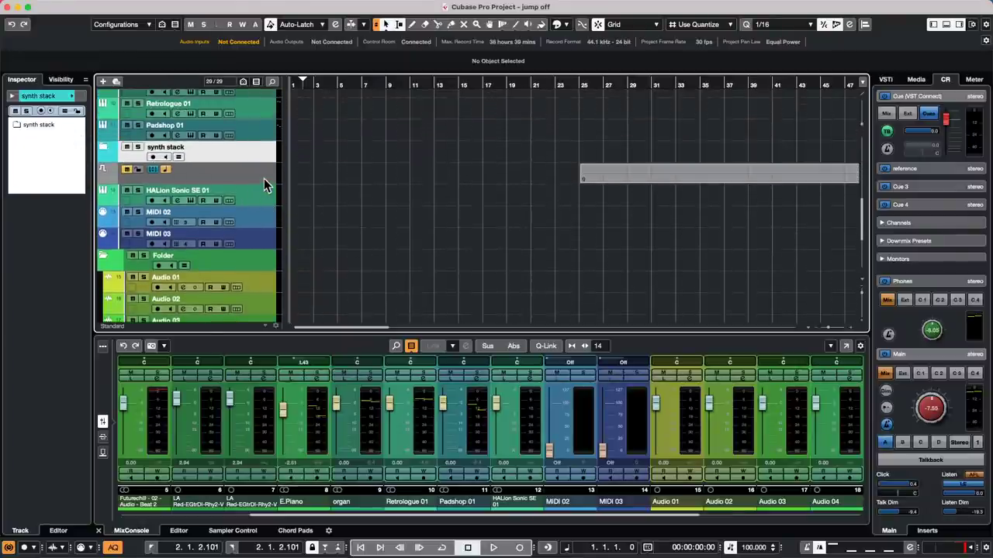
click(265, 203)
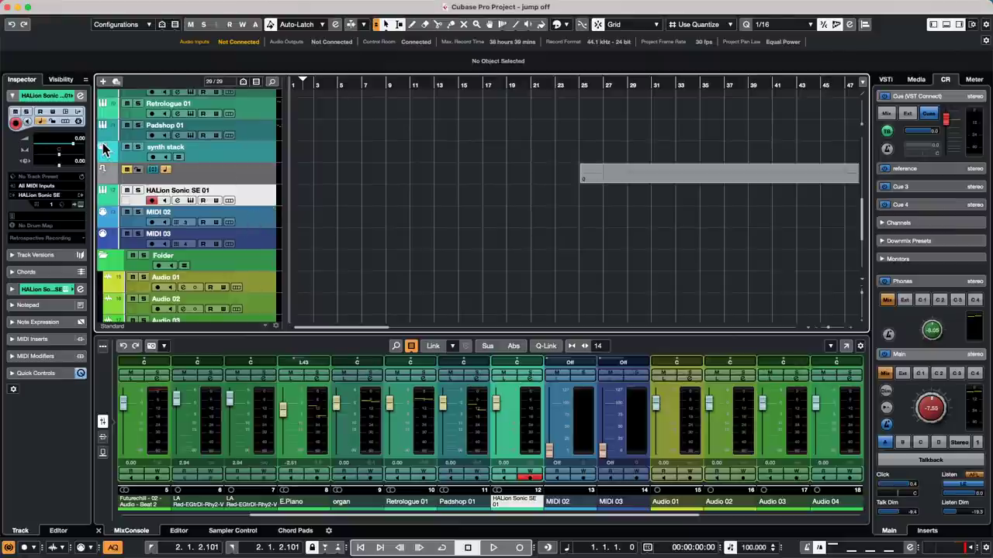
scroll(253, 184, up, 5)
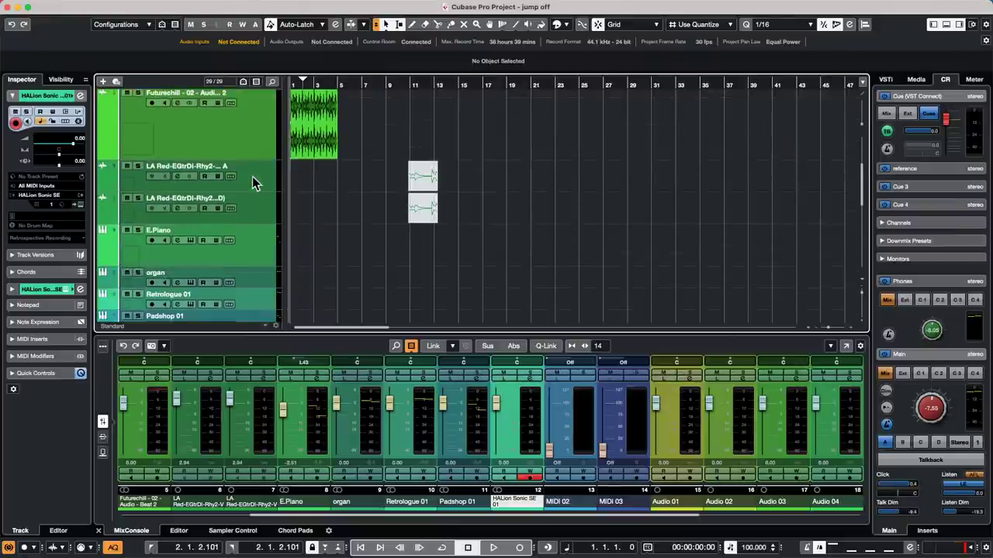
click(246, 247)
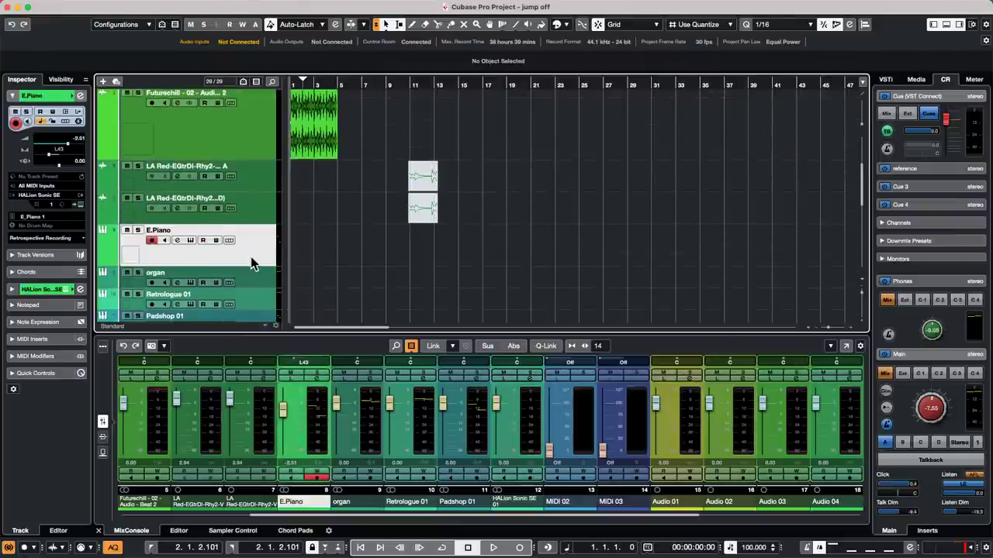
scroll(251, 256, down, 3)
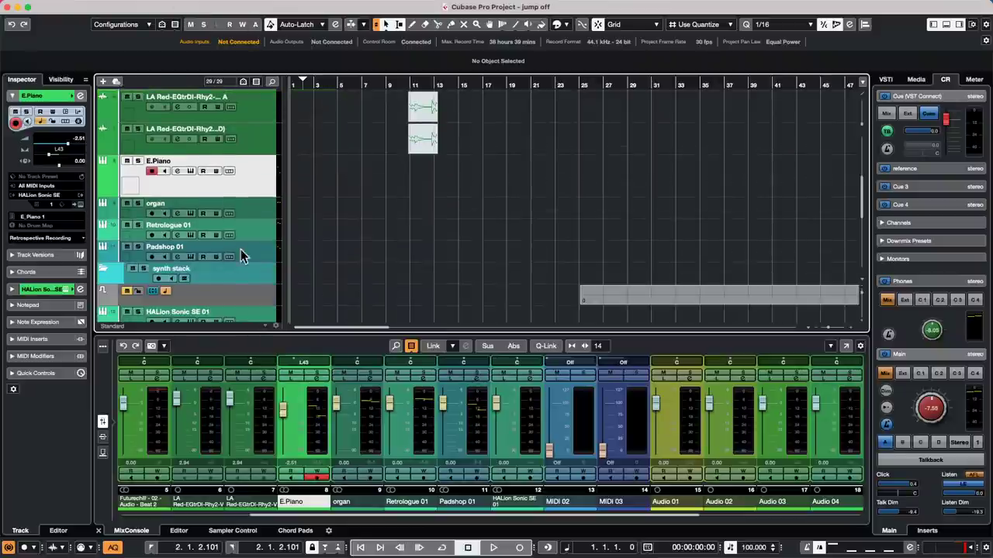
shift+click(257, 249)
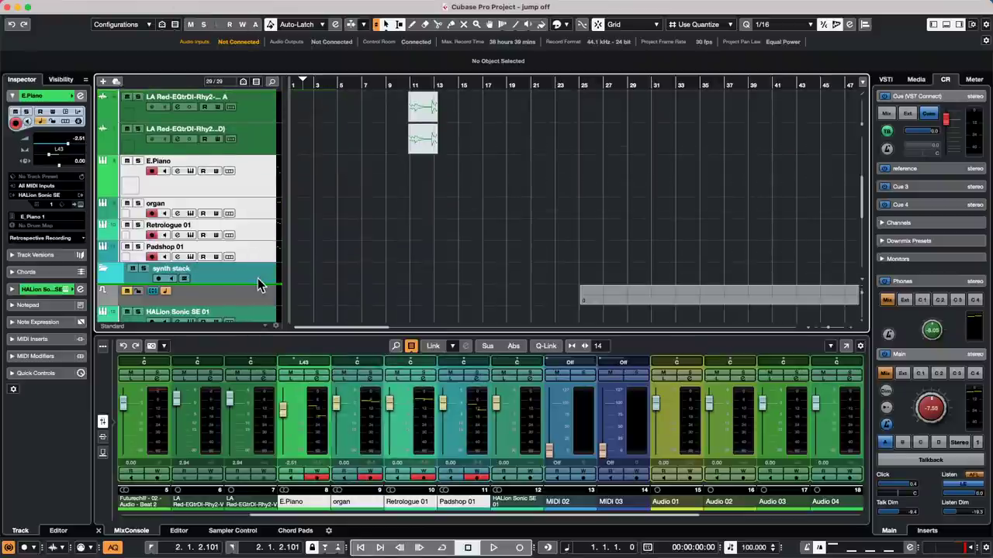
drag(260, 277, 260, 277)
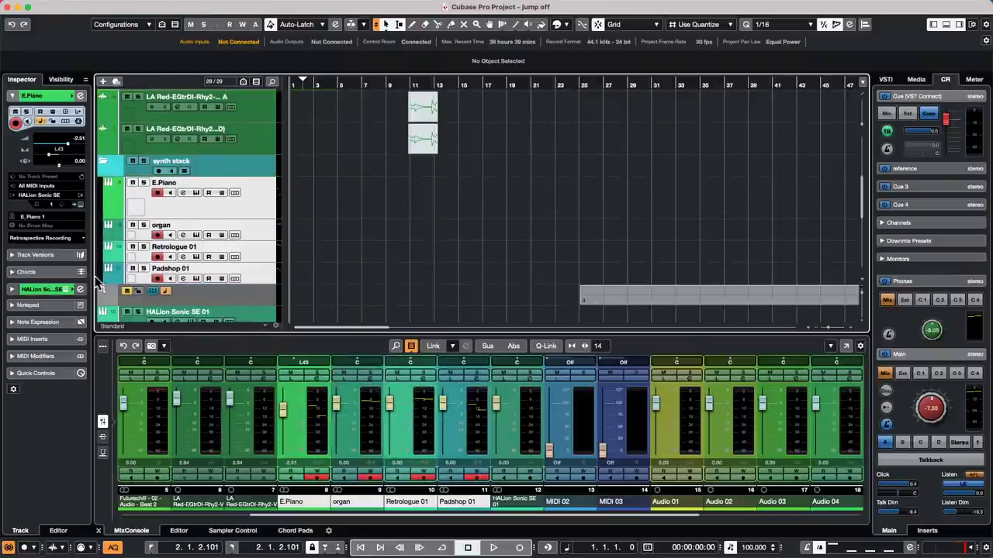
Record a MIDI part from bar 1 on all four tracks of the collapsed, soloed synth stack folder and inspect the recorded parts.
click(103, 160)
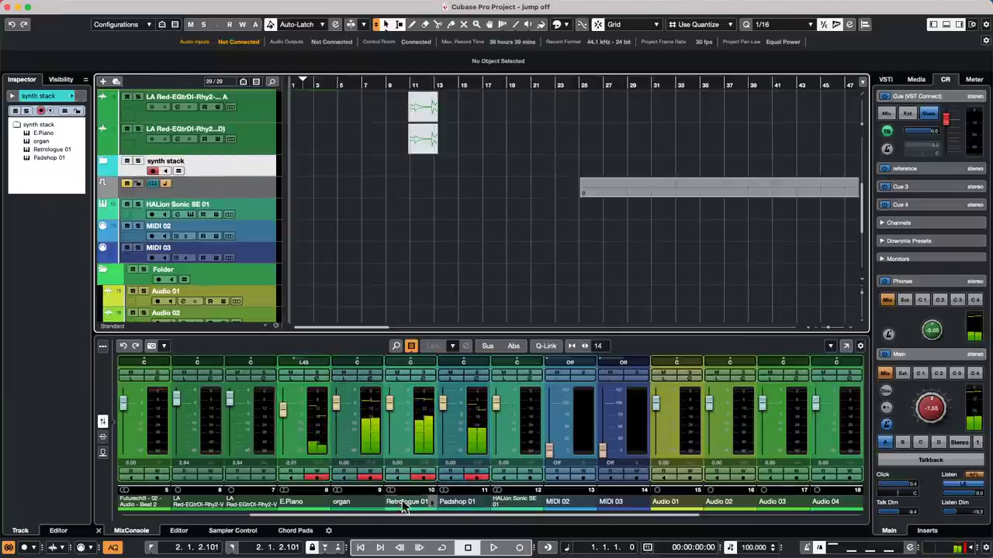
key(s)
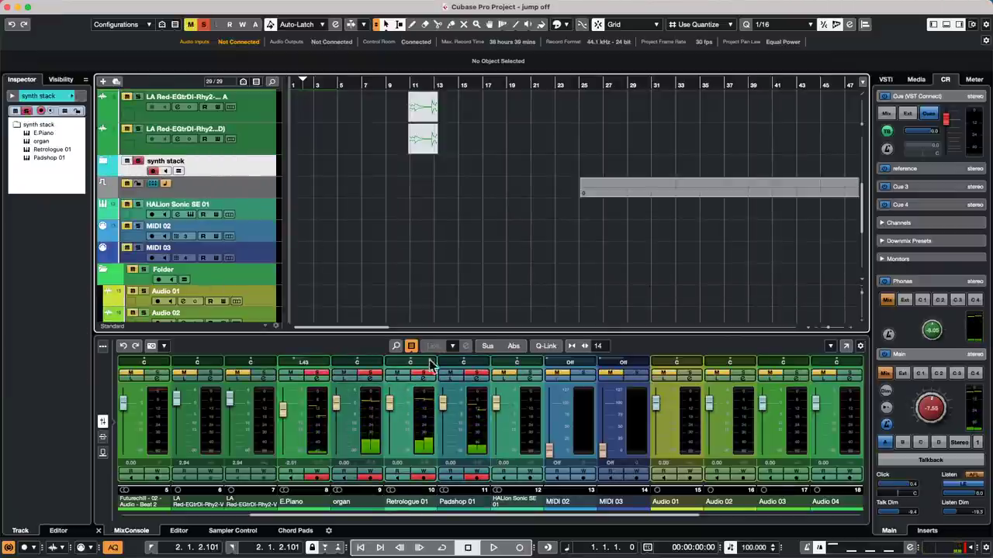
click(500, 547)
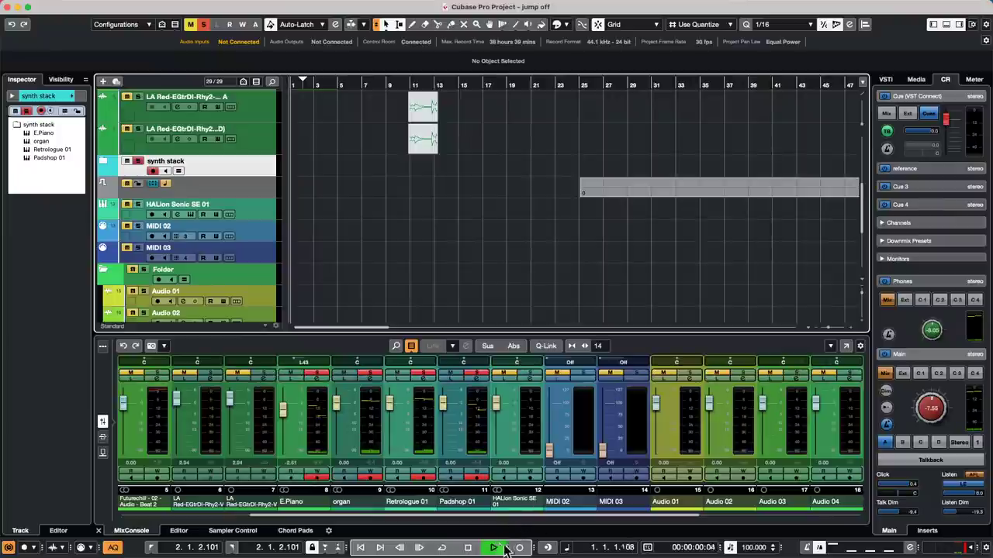
click(519, 548)
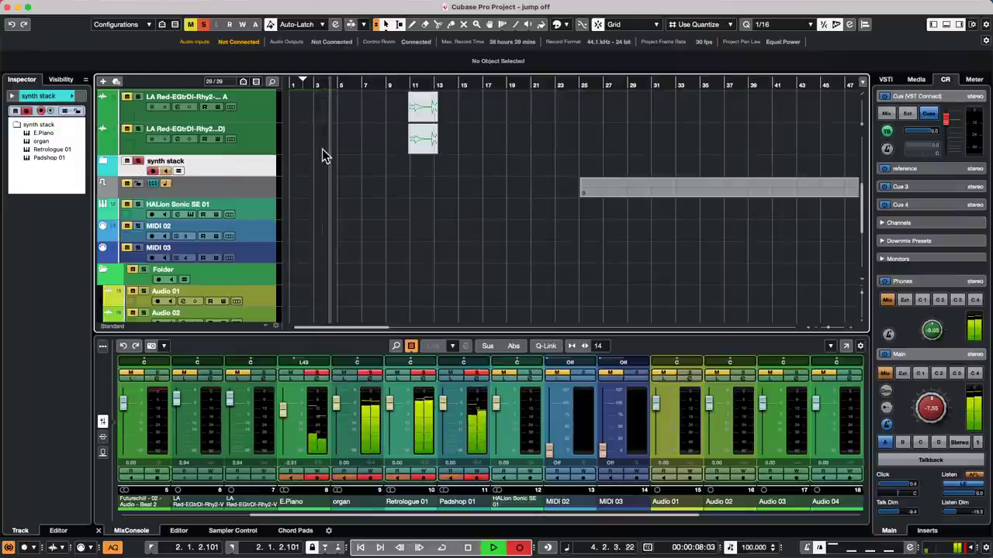
key(space)
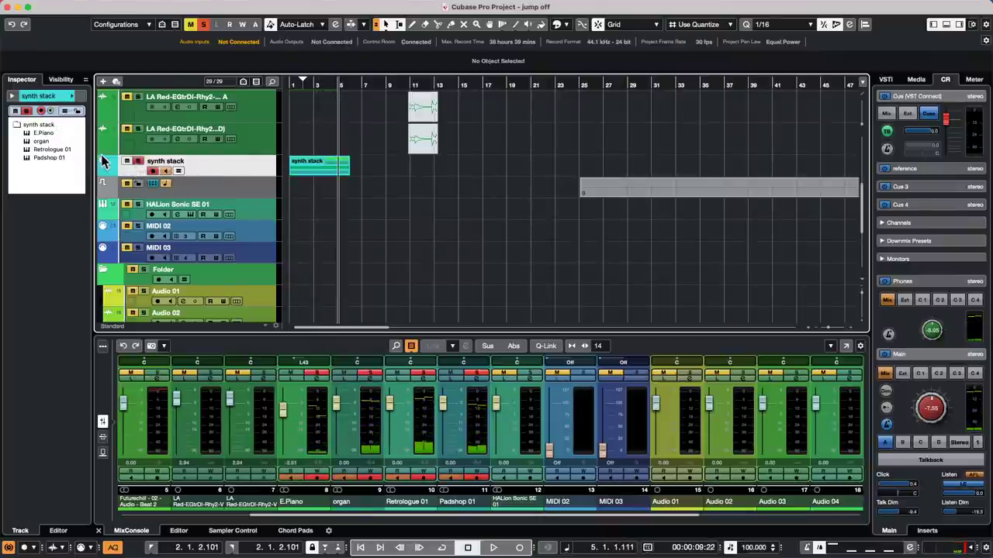
click(104, 163)
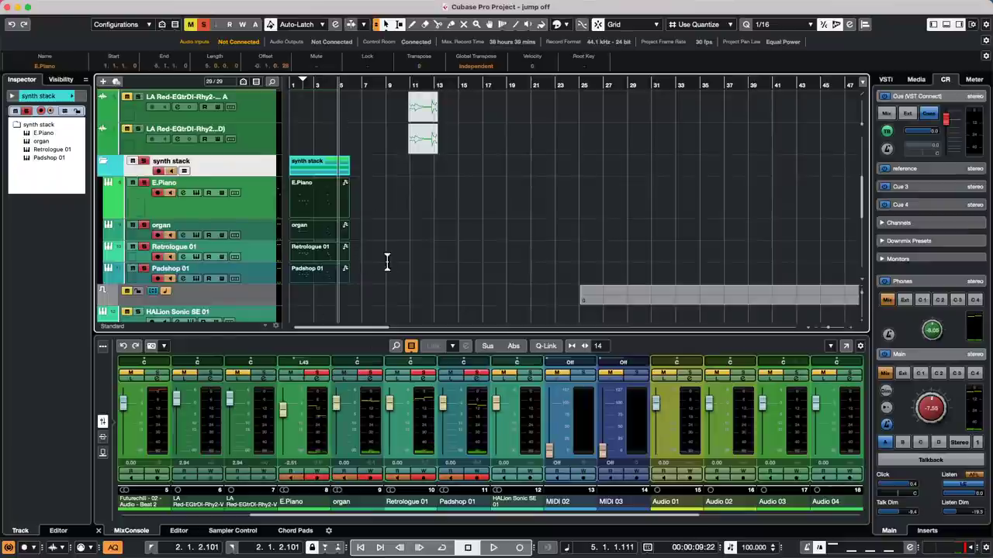
click(103, 163)
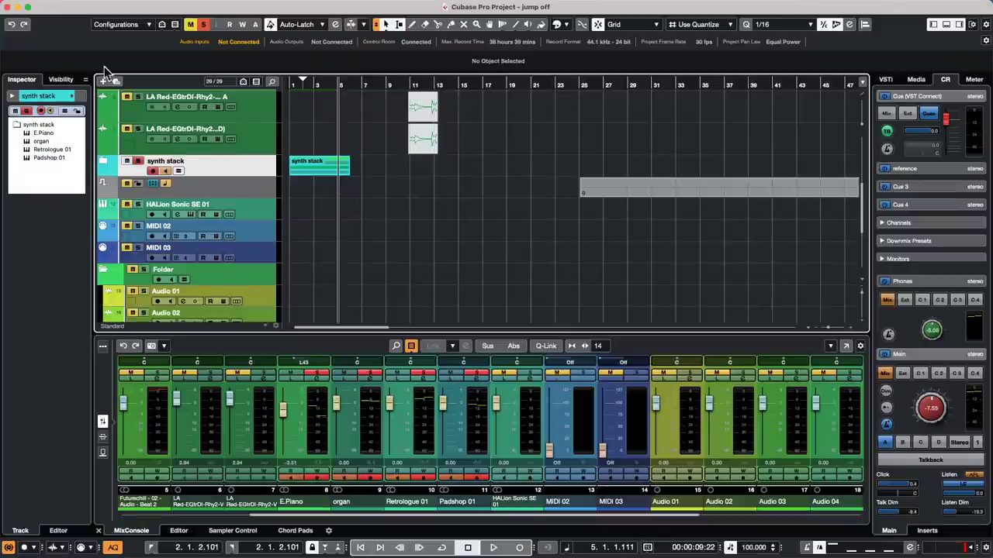
Open the recent project SL One.cpr, activate it and accept the missing MIDI port as unmapped.
mouse_move(109, 4)
click(75, 8)
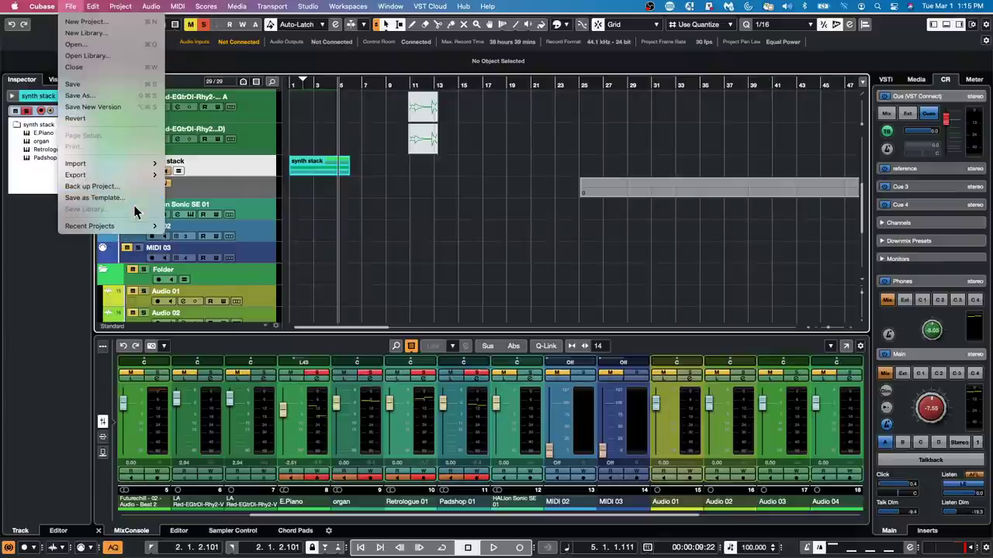
mouse_move(138, 231)
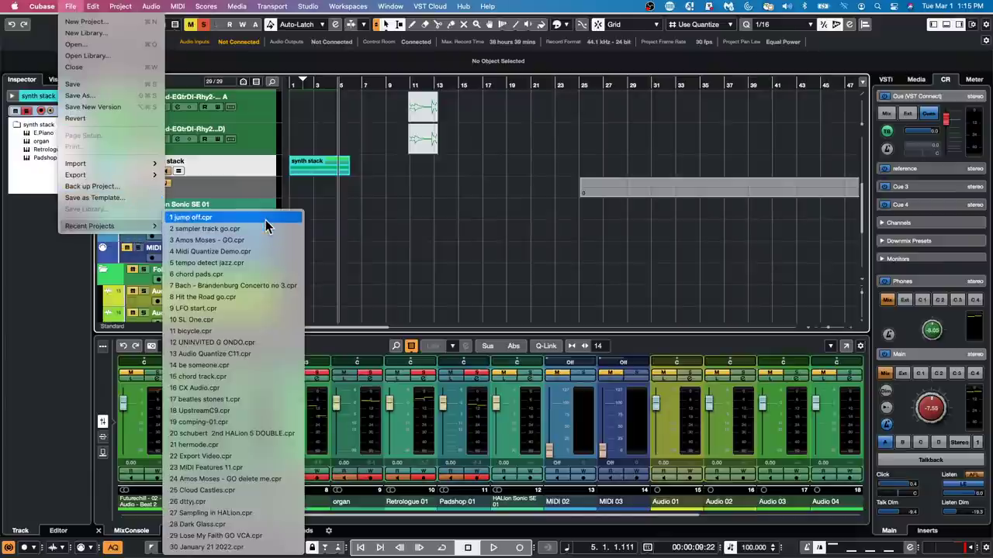
click(248, 318)
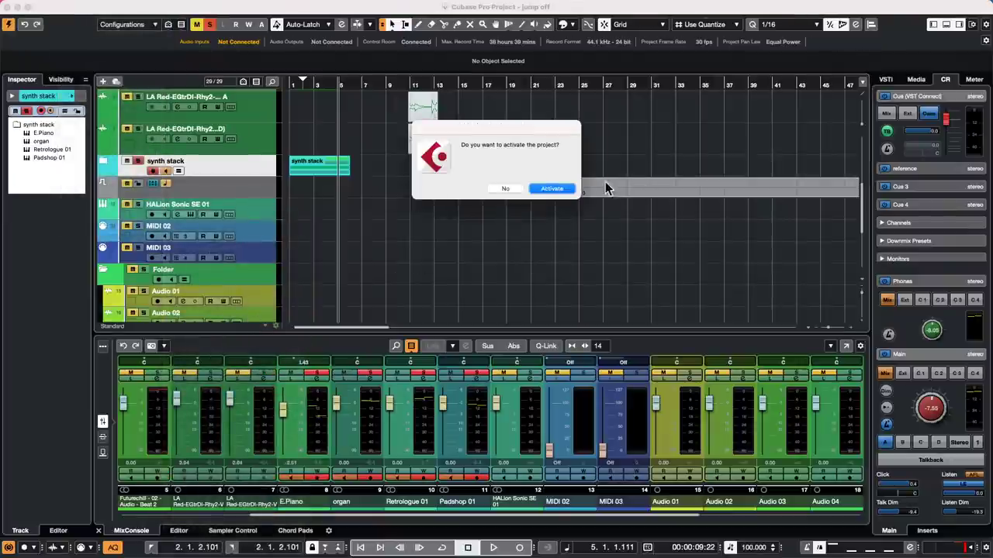
click(558, 192)
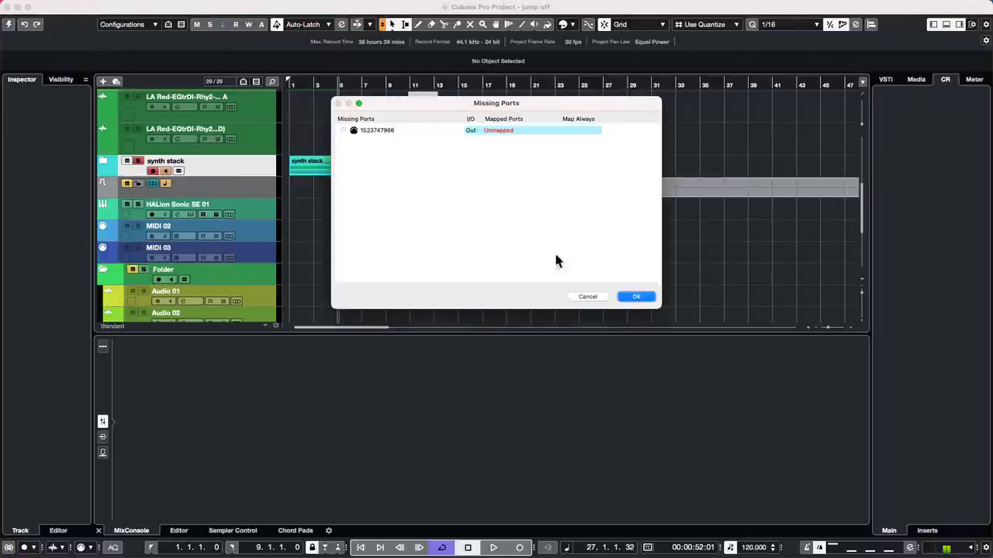
click(636, 298)
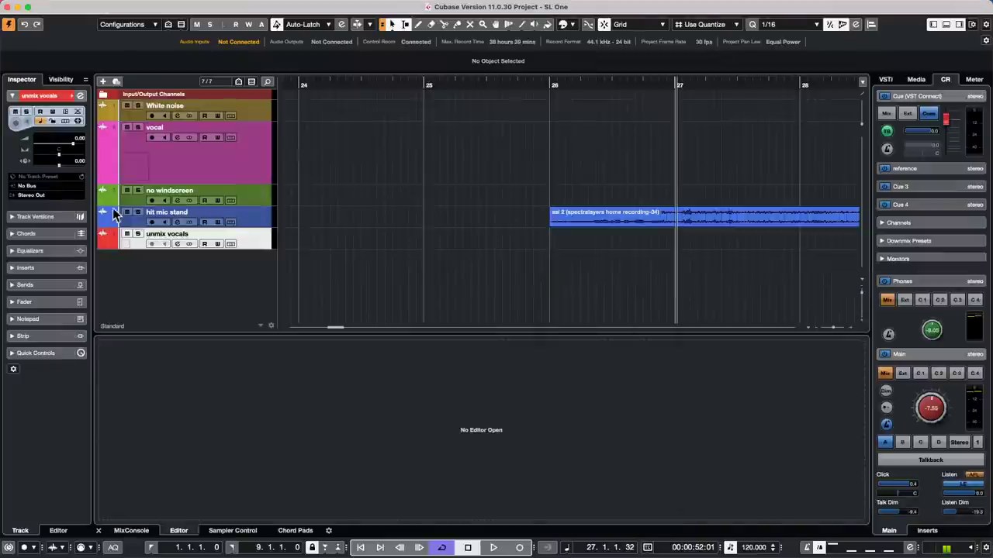
Solo the unmix vocals track and open its unmix vox event in the sample editor.
click(333, 83)
drag(333, 72, 333, 39)
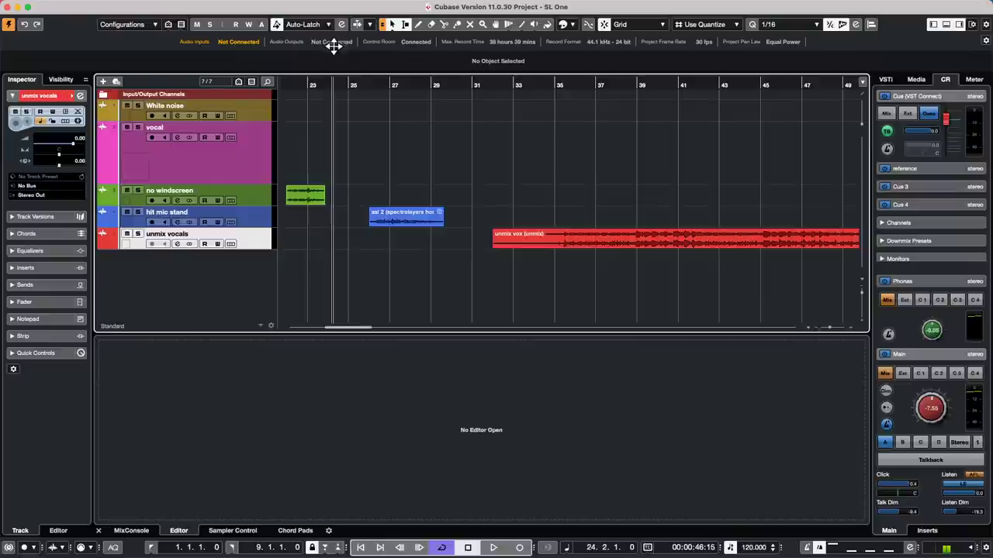
click(138, 234)
double_click(601, 248)
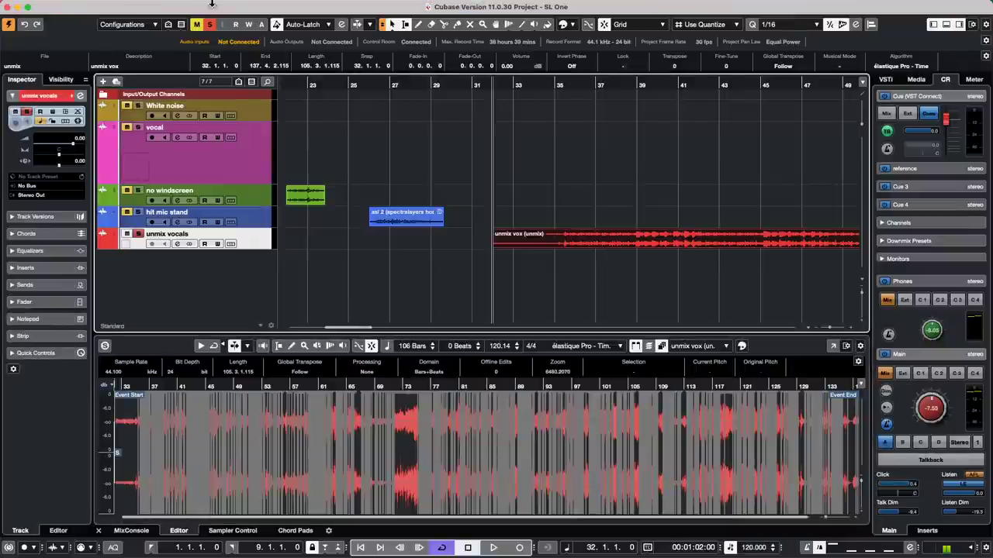
Apply the SpectraLayers extension to the unmix vox event.
click(134, 6)
mouse_move(150, 6)
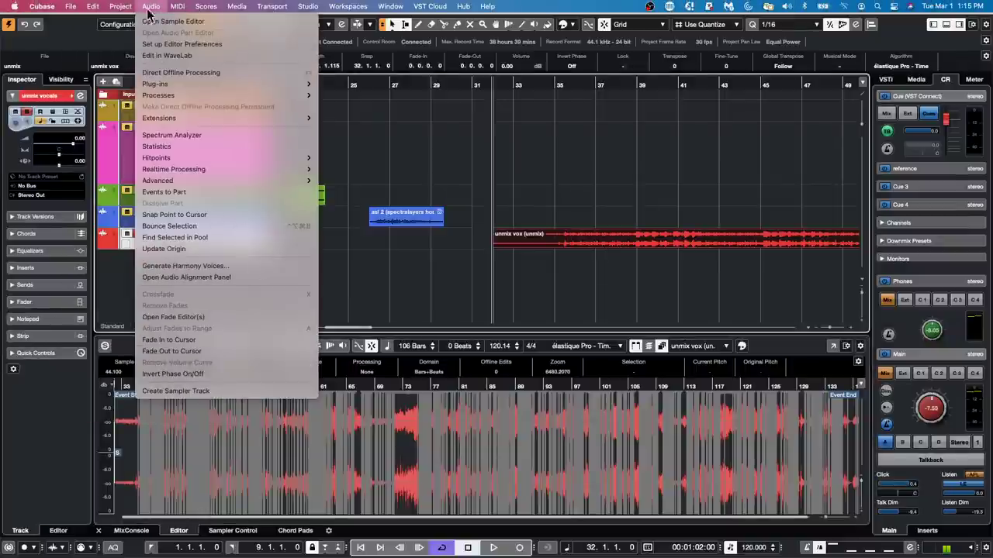
mouse_move(294, 118)
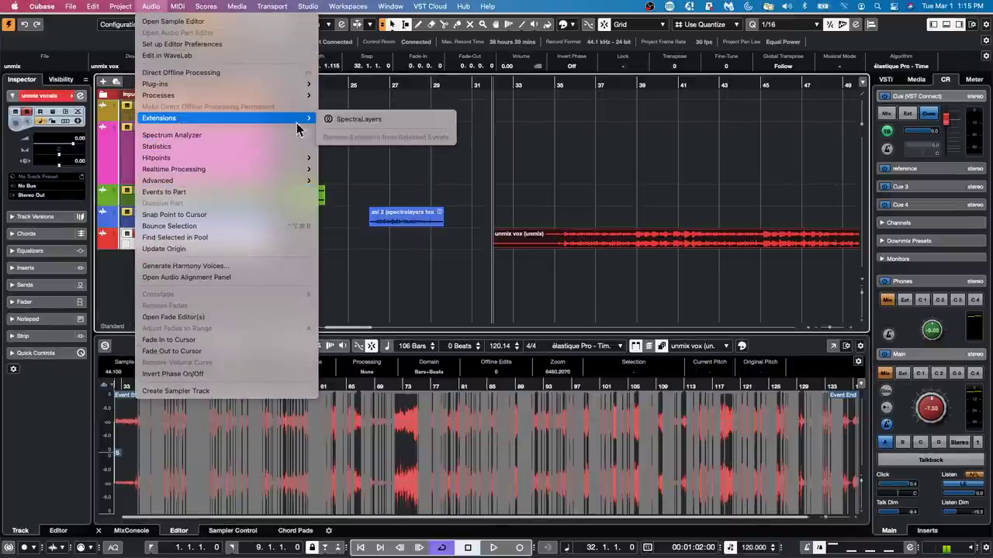
click(354, 122)
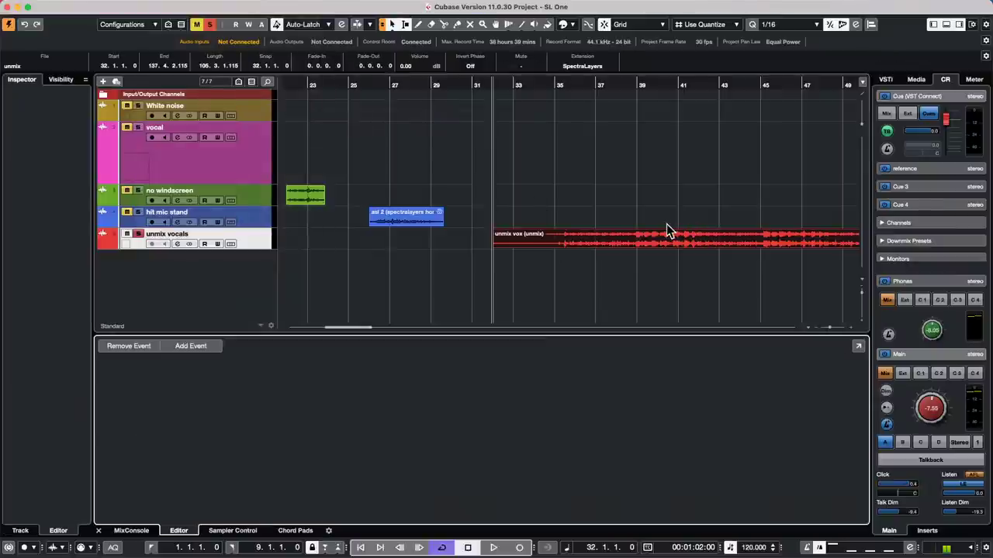
click(200, 350)
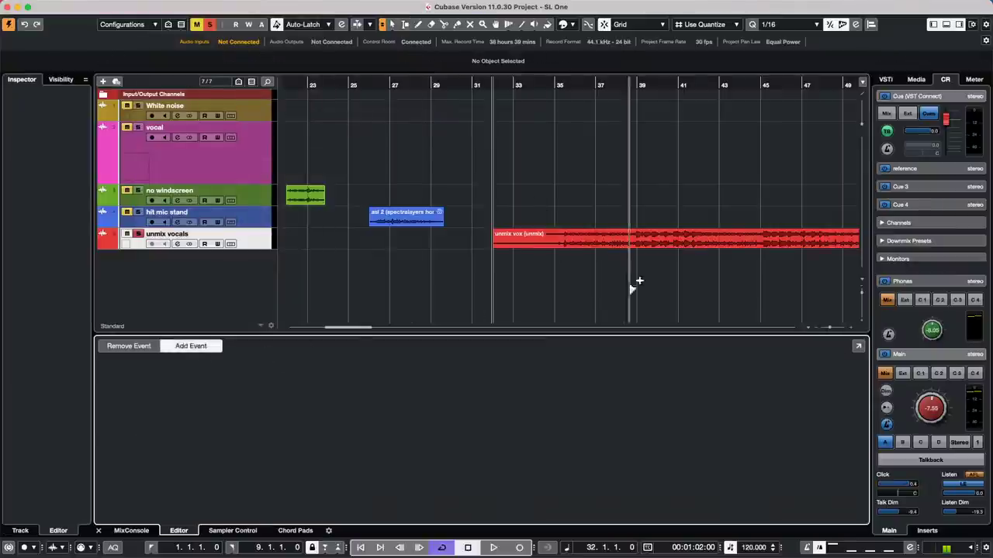
right_click(594, 253)
click(830, 362)
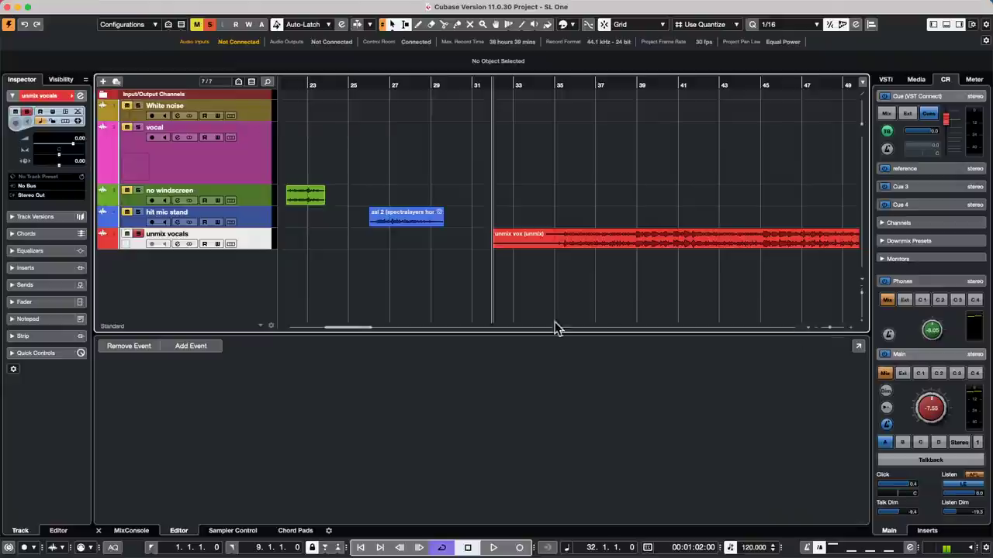
Select the unmix vox event and increase the height of the unmix vocals track.
click(636, 240)
drag(251, 245, 241, 290)
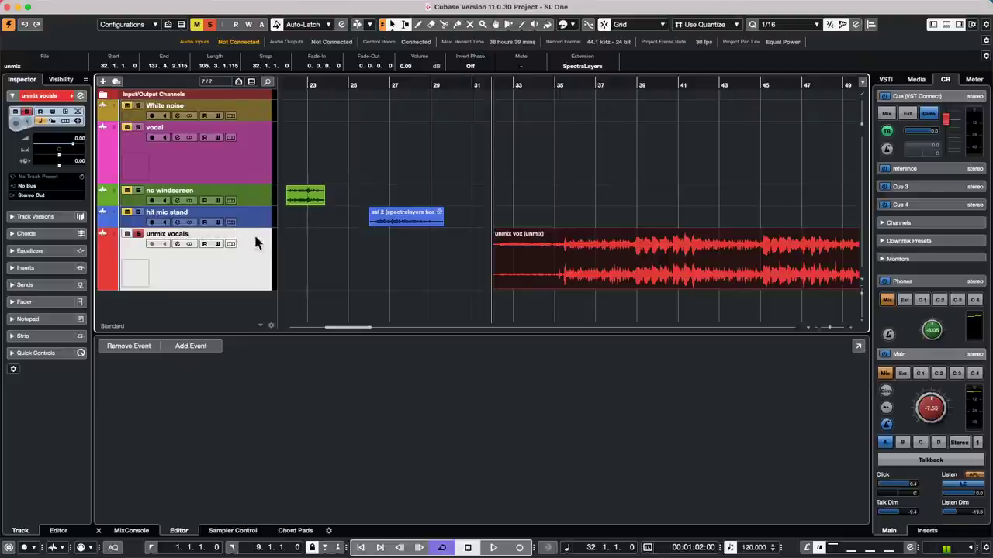
Create a new empty version of the unmix vocals track and undo it.
click(232, 233)
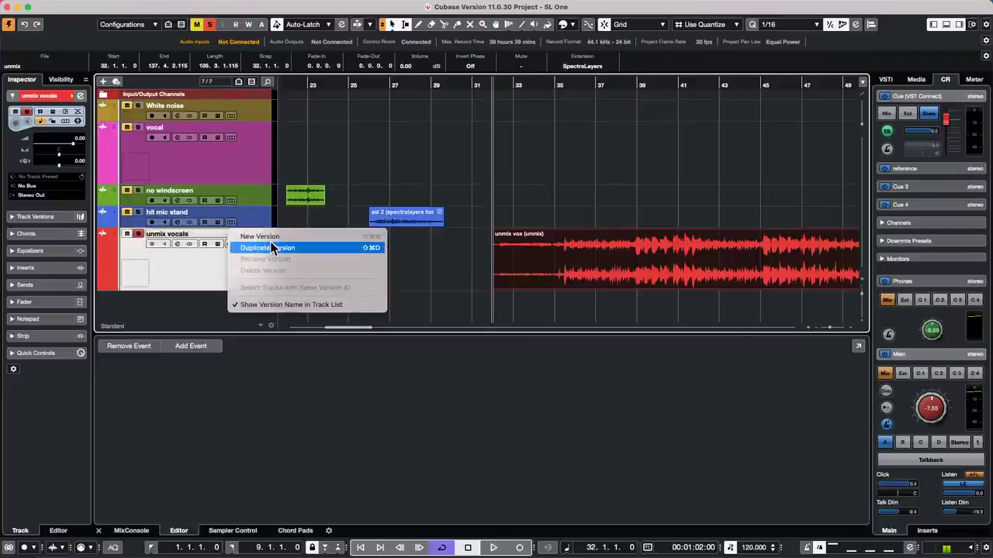
click(310, 236)
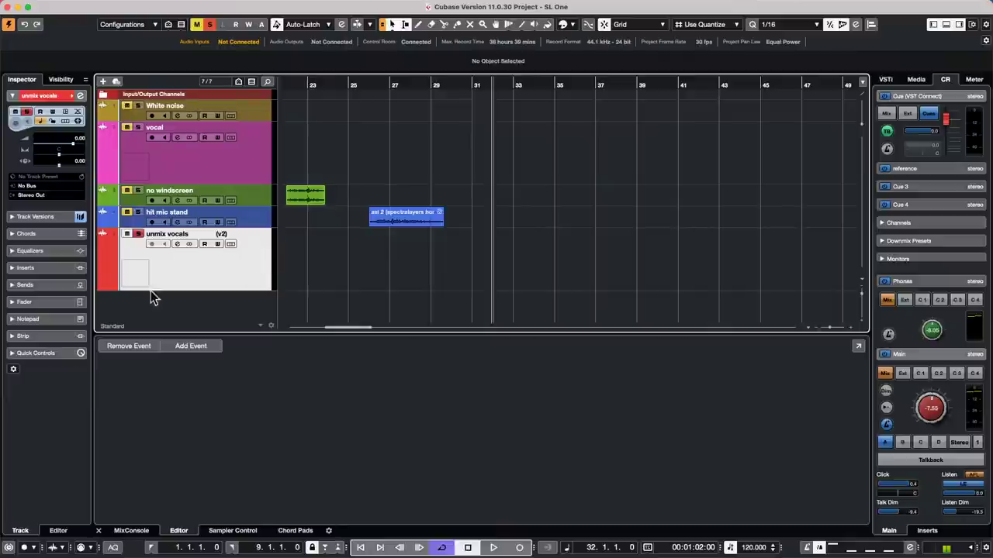
key(super+z)
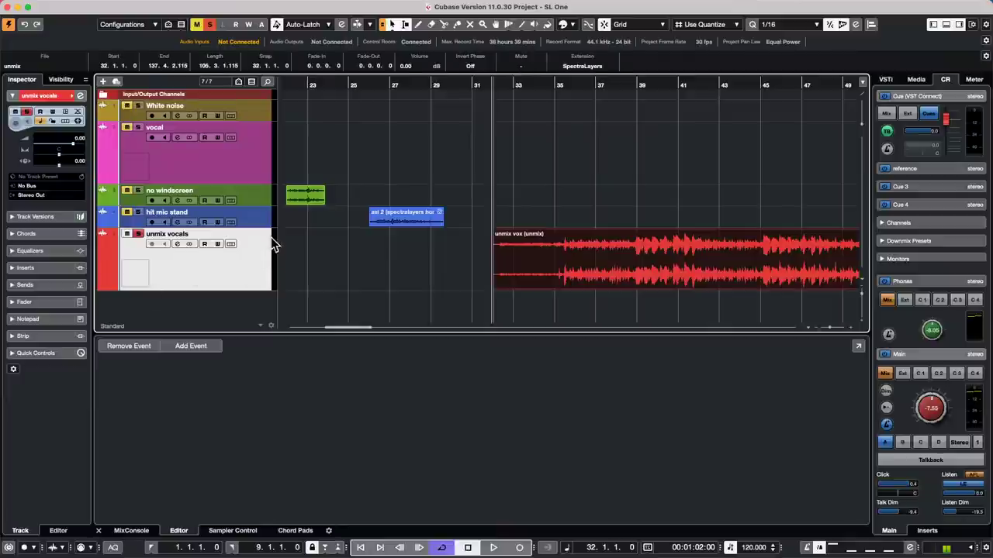
Duplicate the current version of the unmix vocals track, select its unmix vox event, and switch the track back to v1.
click(229, 234)
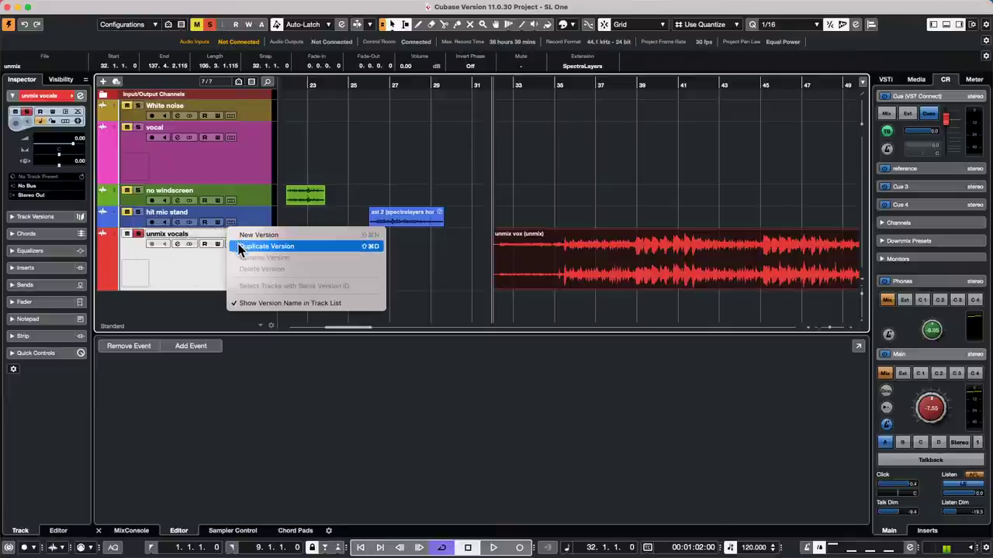
click(264, 245)
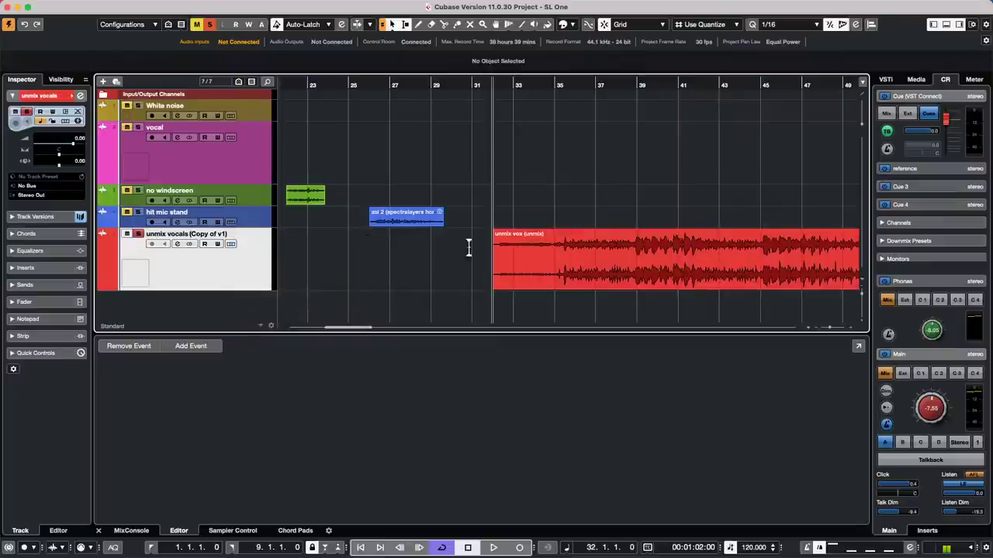
click(609, 271)
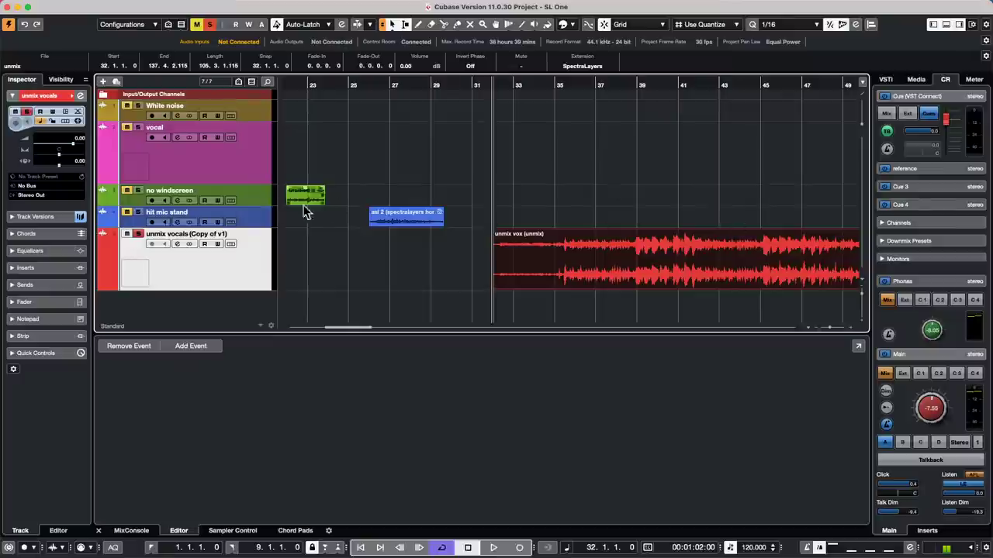
click(226, 235)
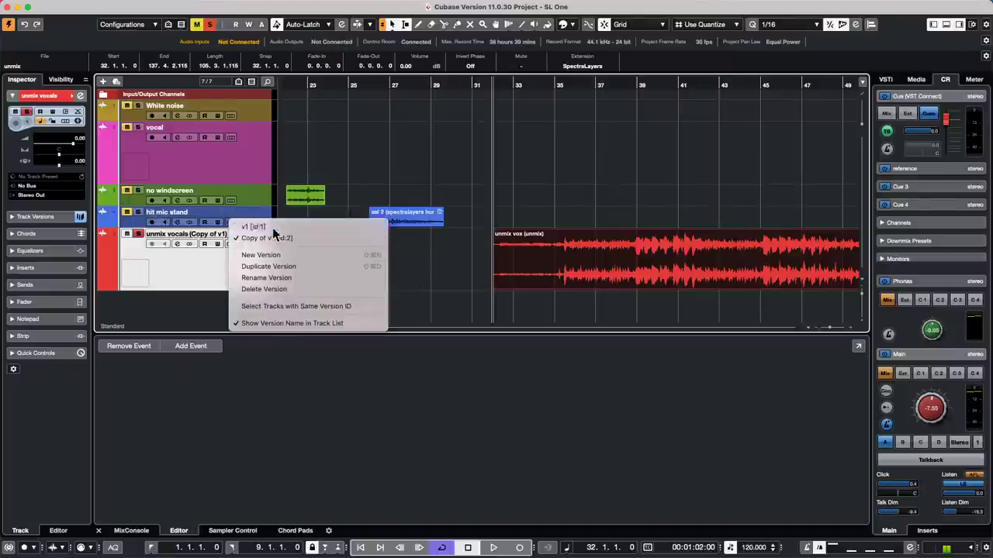
click(260, 227)
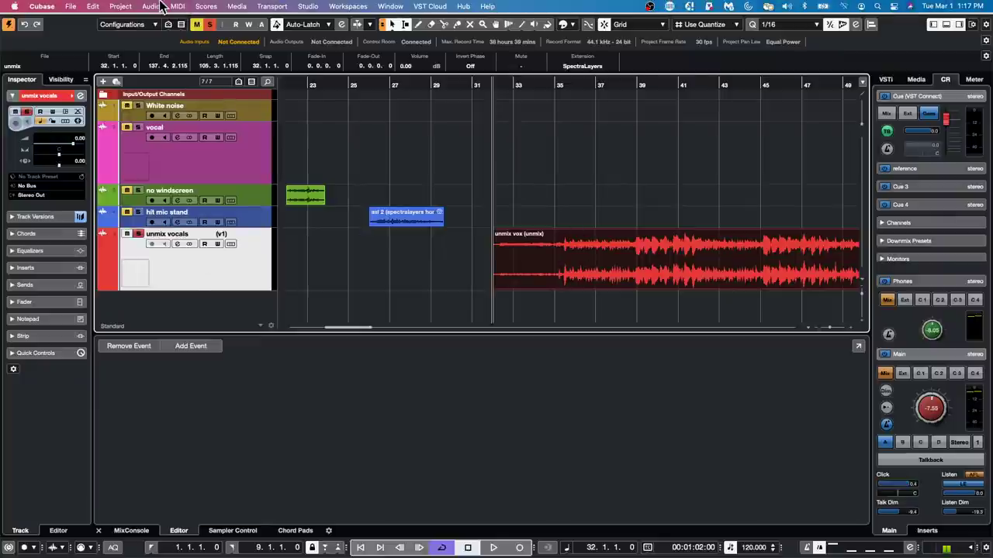
click(151, 6)
mouse_move(178, 6)
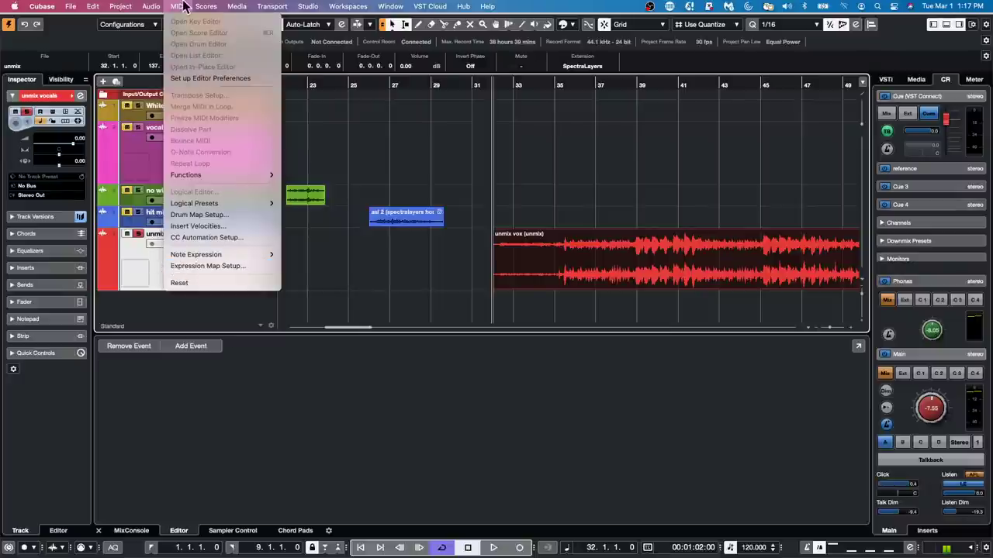
mouse_move(147, 7)
click(425, 273)
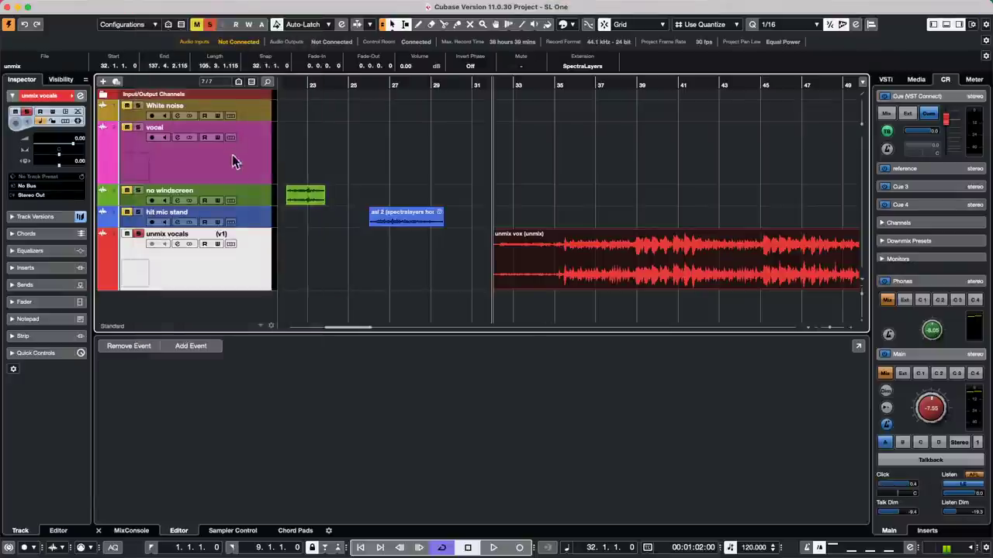
Turn off solo on the unmix vocals track and open the Beat Calculator.
click(140, 235)
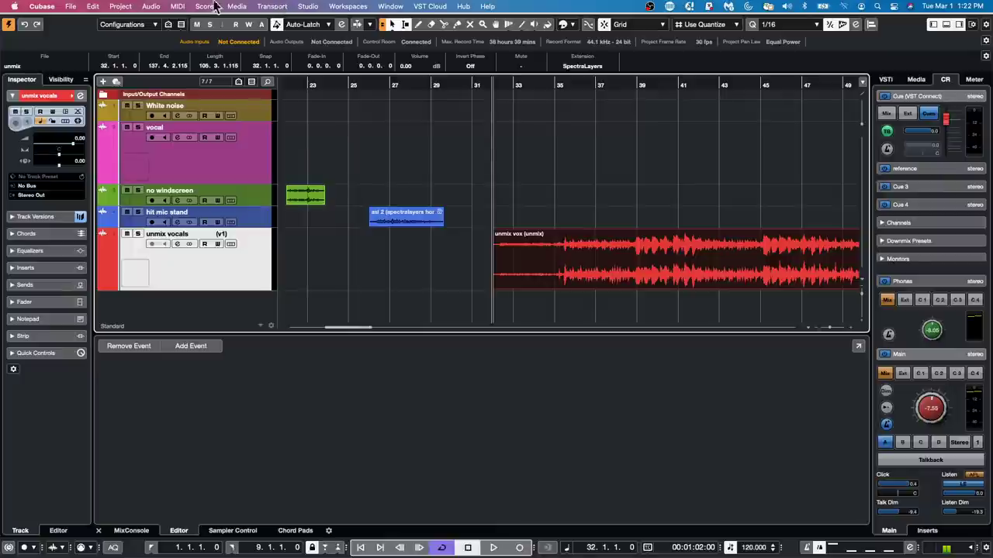
click(154, 7)
mouse_move(118, 9)
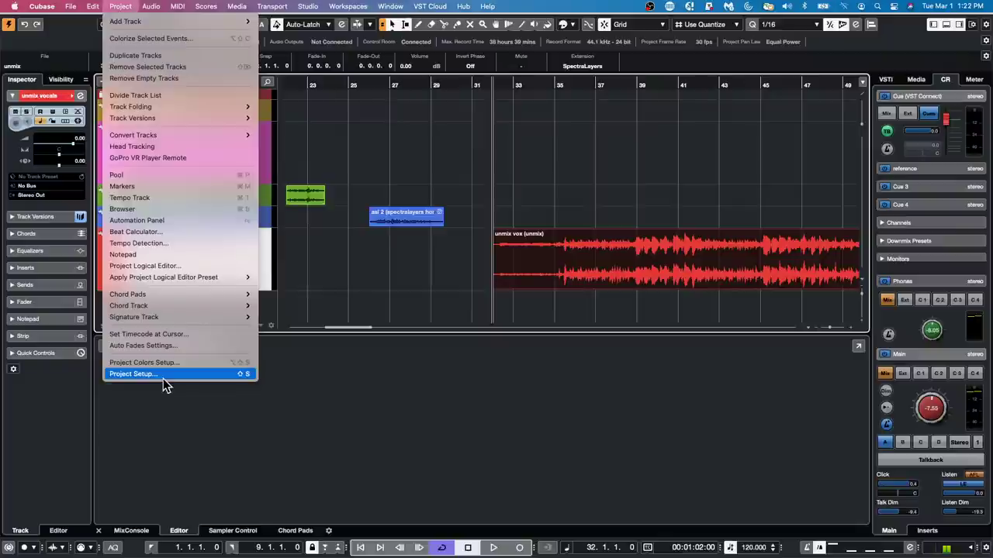
mouse_move(169, 319)
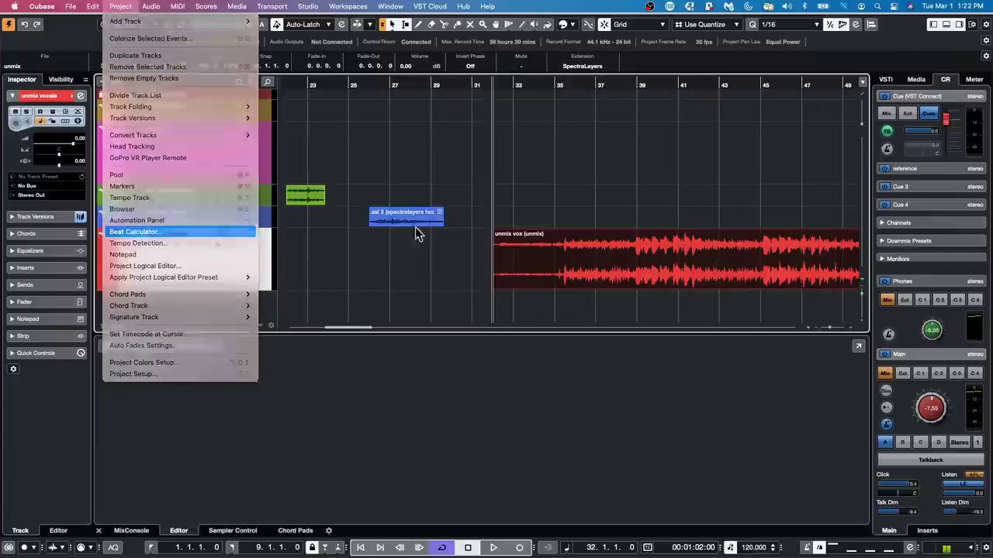
key(Return)
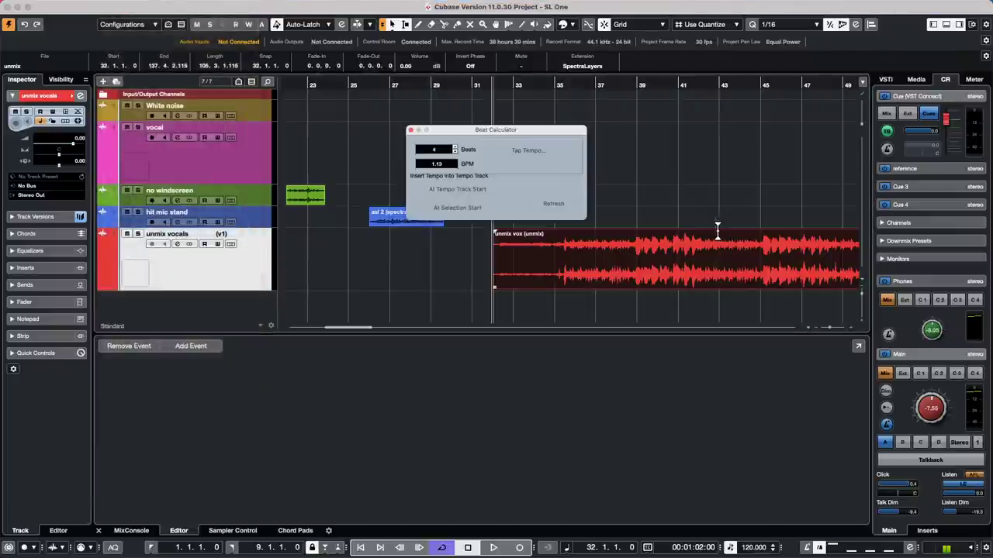
Tap a tempo of about 158 BPM with the Beat Calculator's Tap Tempo, accept it, and close the calculator.
click(542, 152)
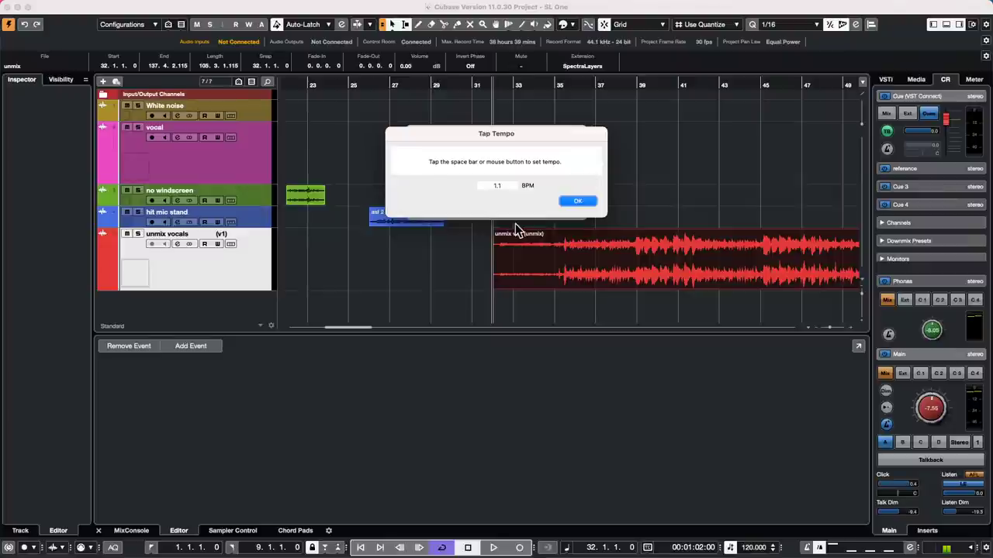
key(space)
key(space)
key(space)
key(space)
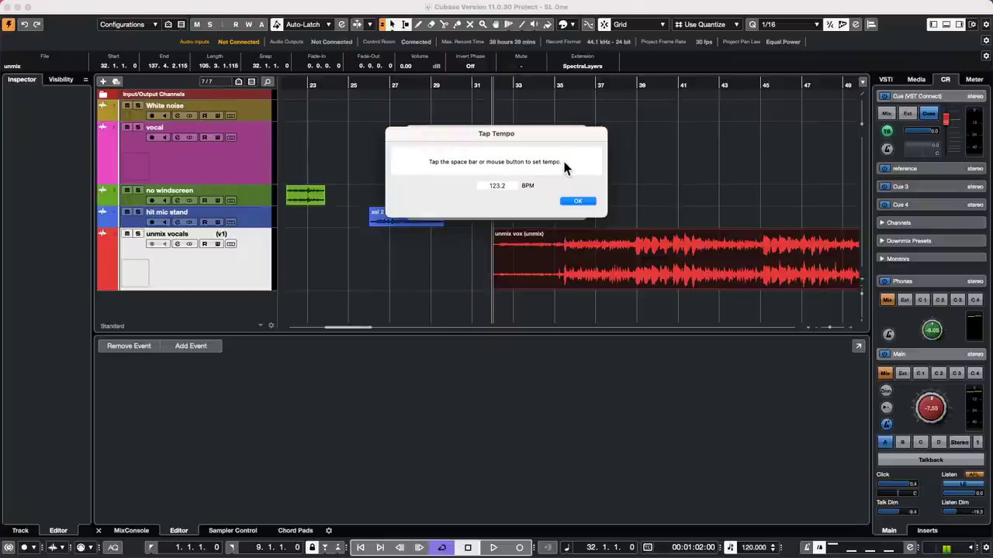
key(space)
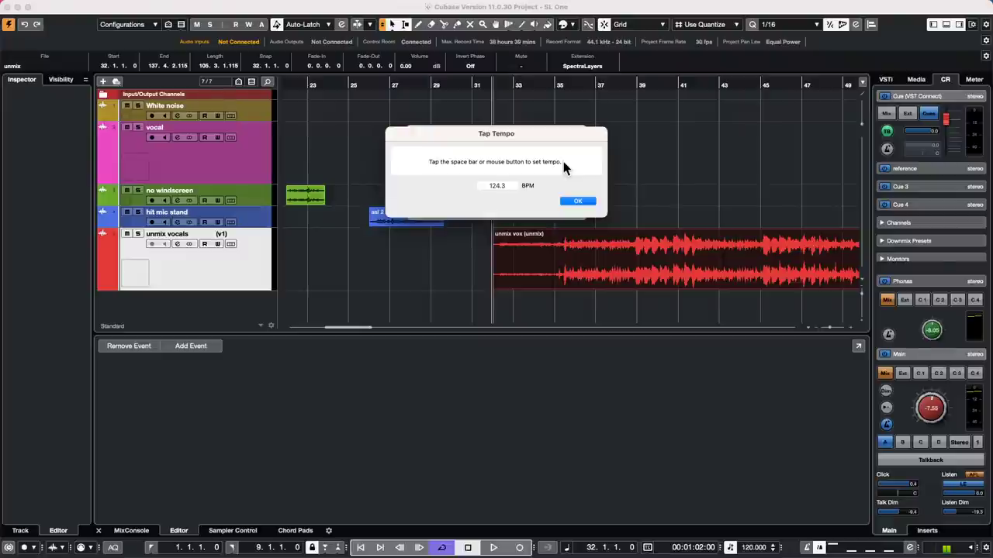
key(space)
key(space)
key(space)
key(space)
key(space)
key(space)
key(space)
key(space)
key(space)
key(space)
key(space)
key(space)
key(space)
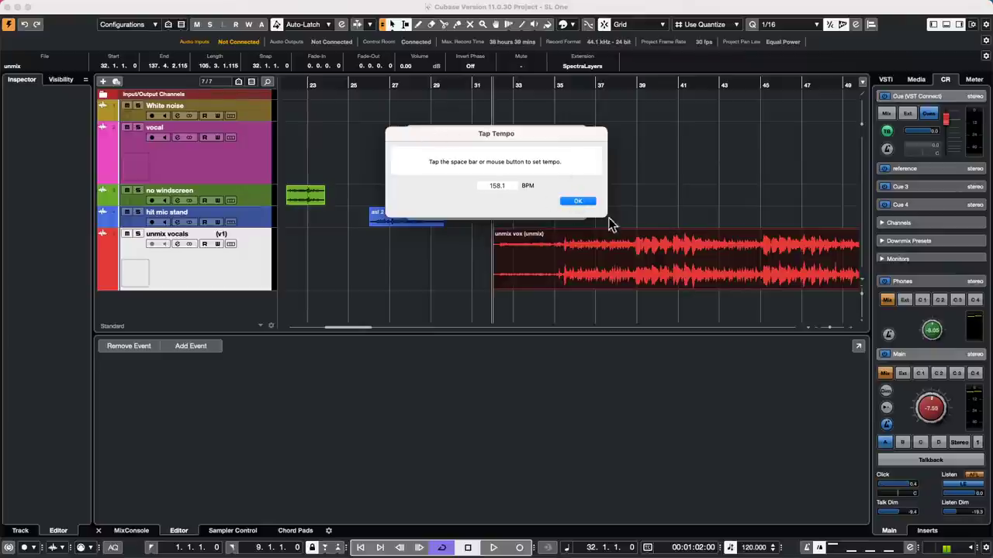
click(586, 202)
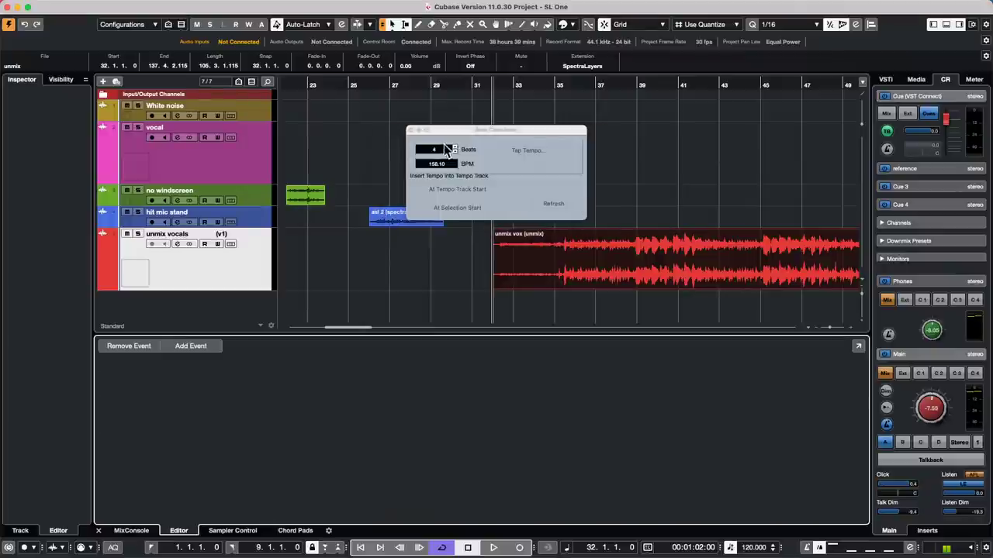
click(410, 130)
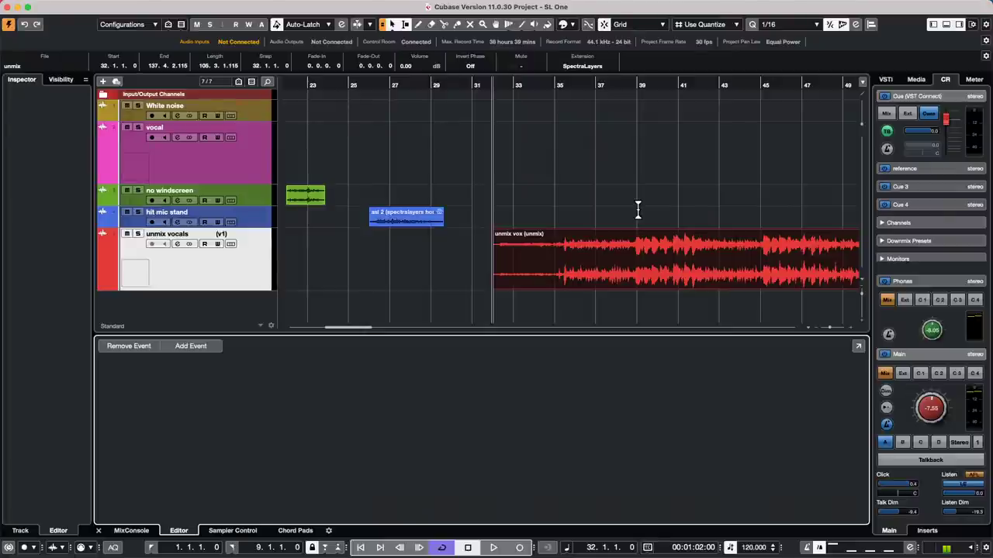
key(ctrl+t)
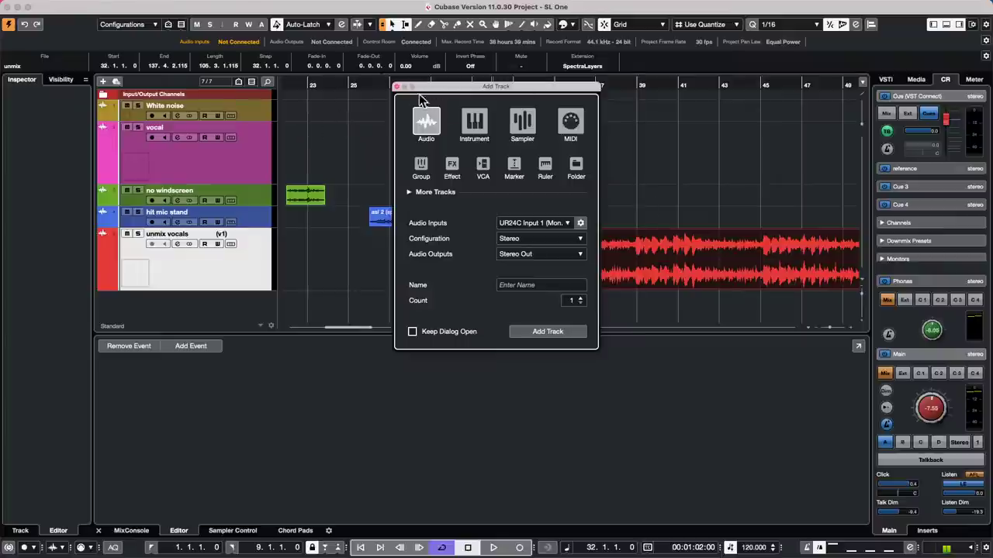
click(397, 87)
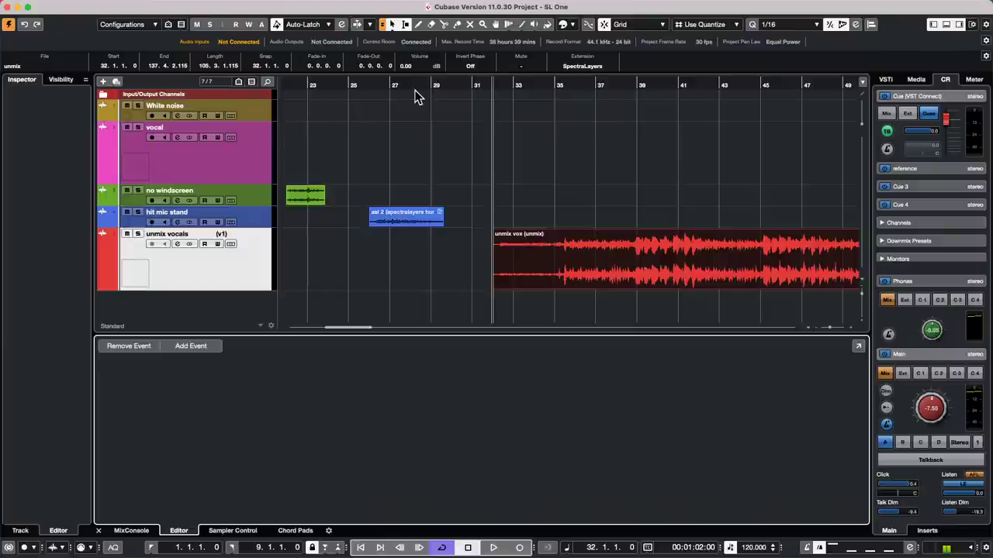
click(271, 7)
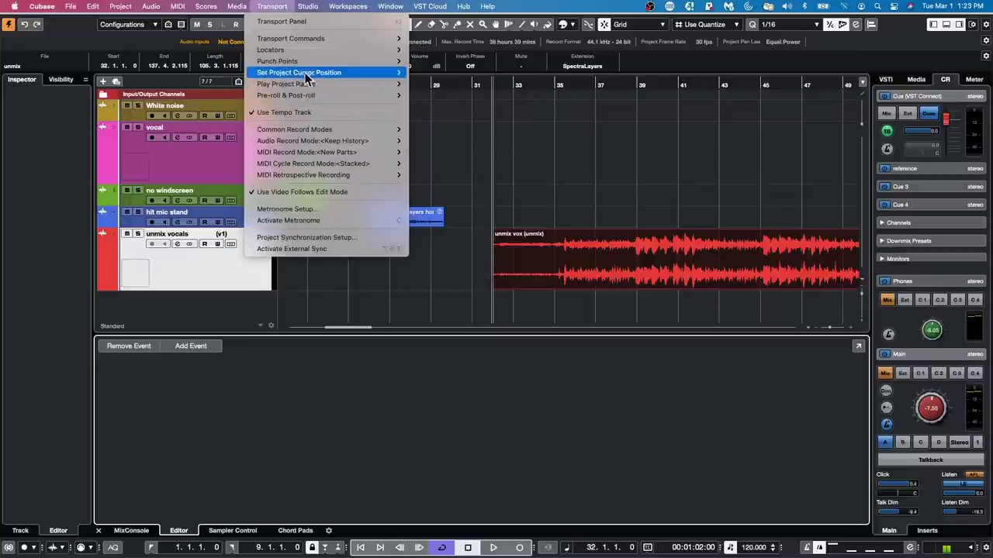
mouse_move(322, 95)
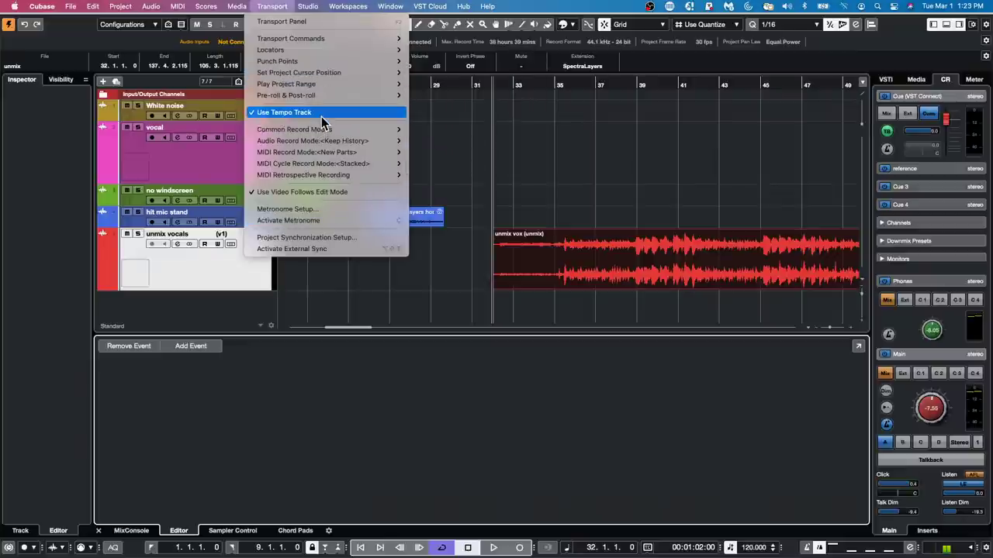
click(363, 283)
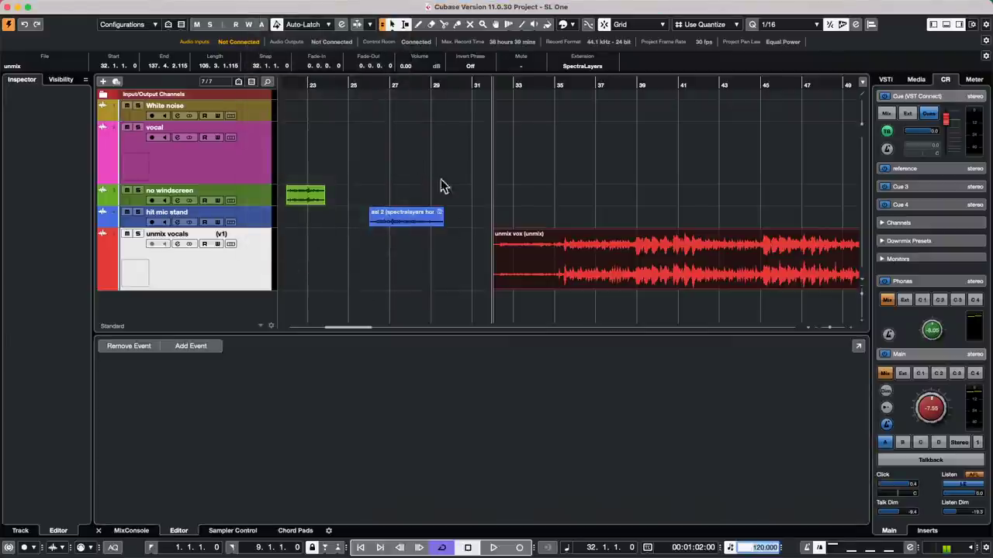
Select the no windscreen track and mute it.
click(227, 198)
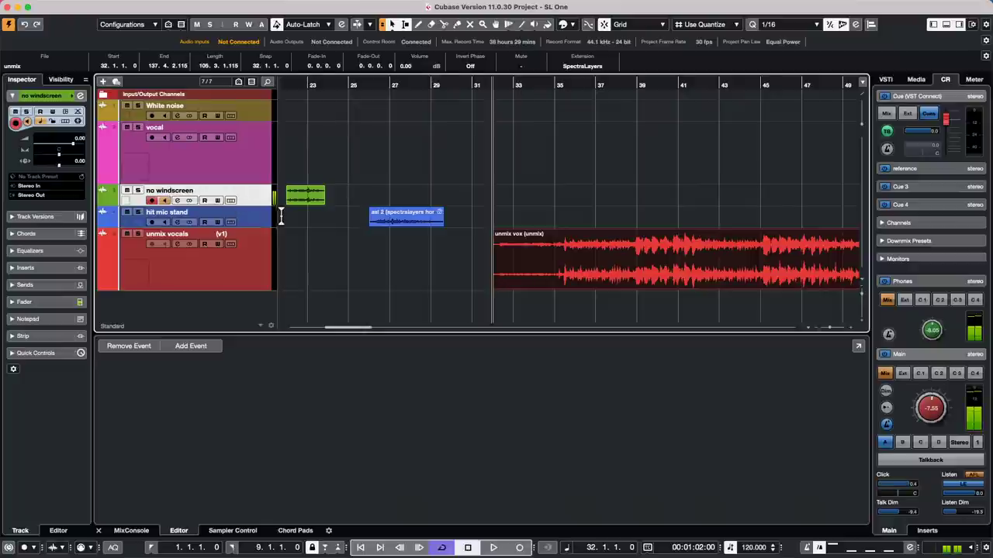
click(127, 193)
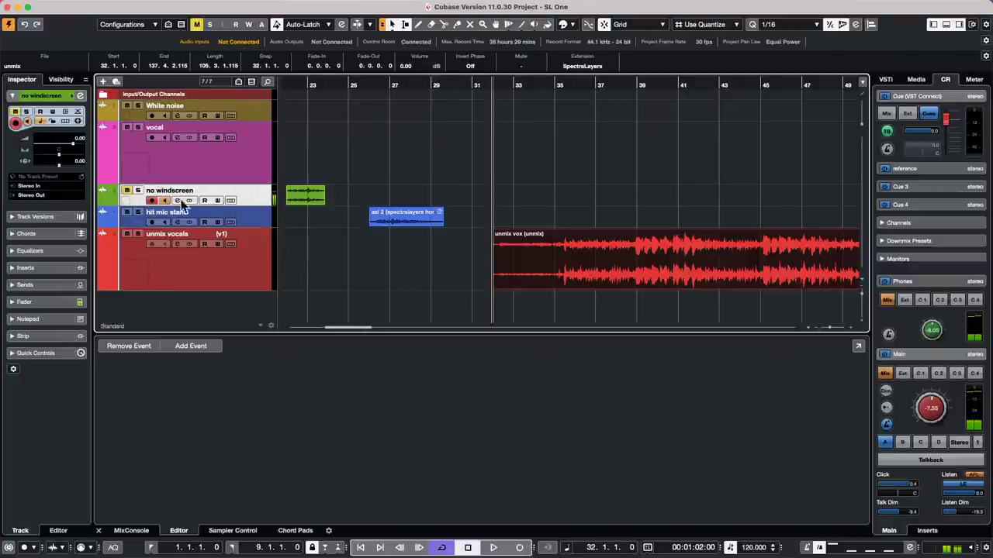
Open the jump off project from the recent projects and make it the active project.
click(69, 7)
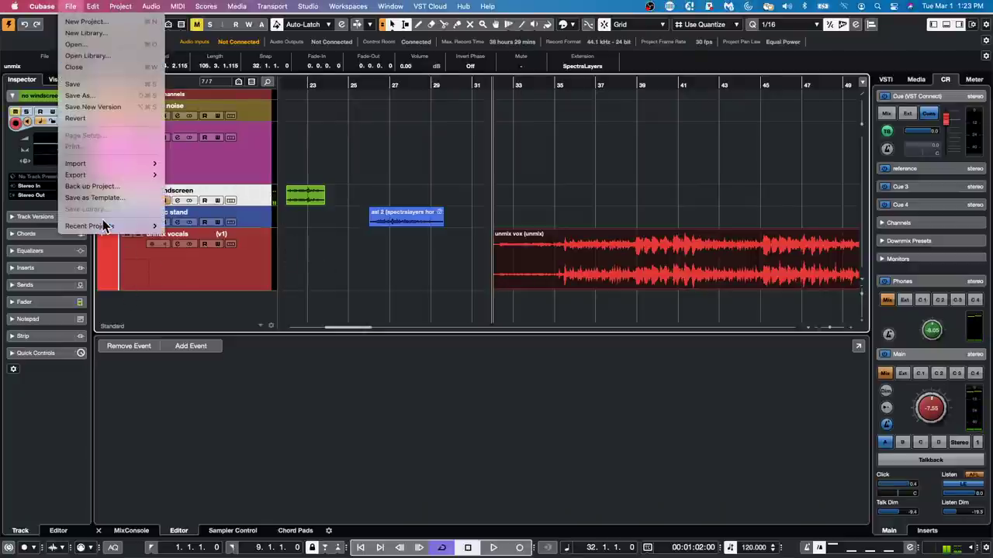
mouse_move(108, 225)
click(260, 228)
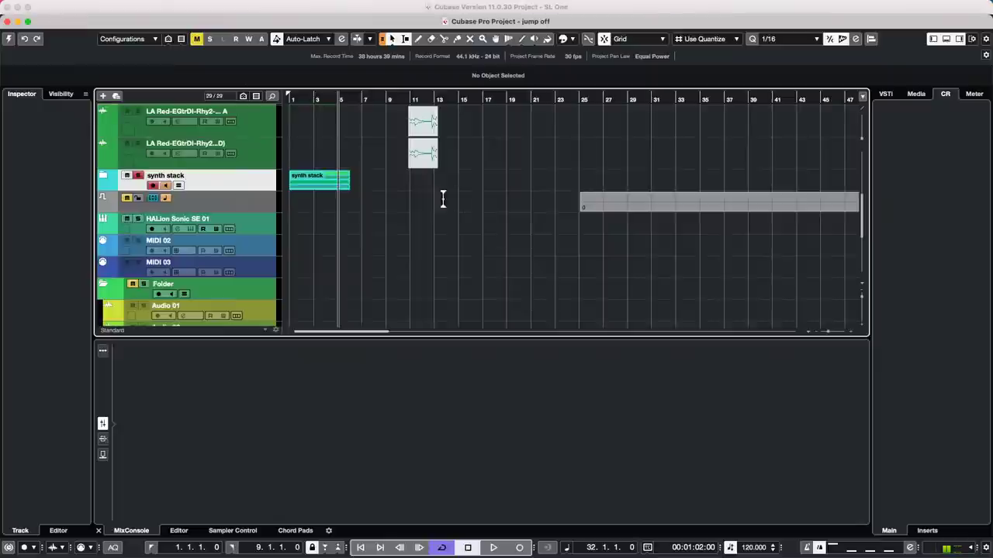
click(9, 40)
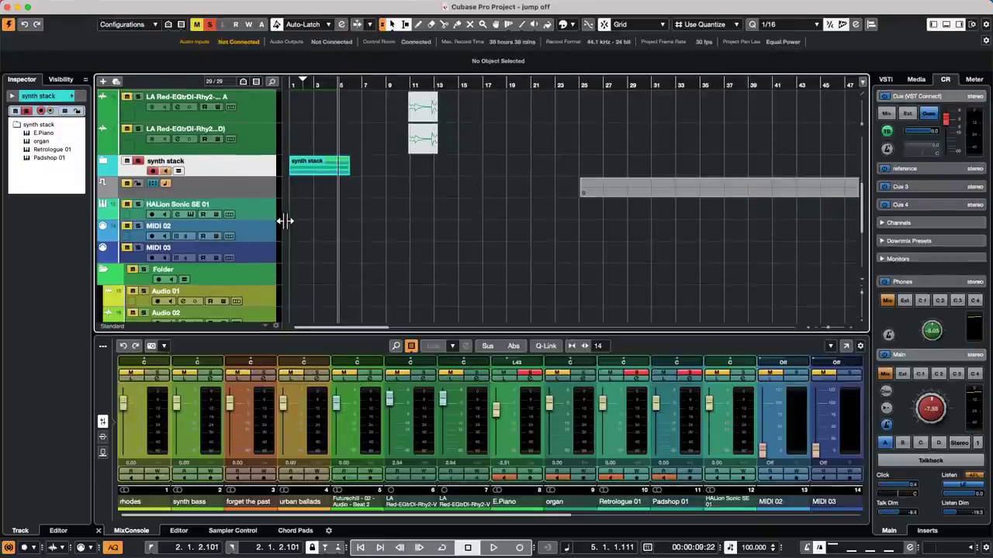
Open the Tempo Track Editor, review its available toolbar elements, and view the Tempo Recording control.
key(super+t)
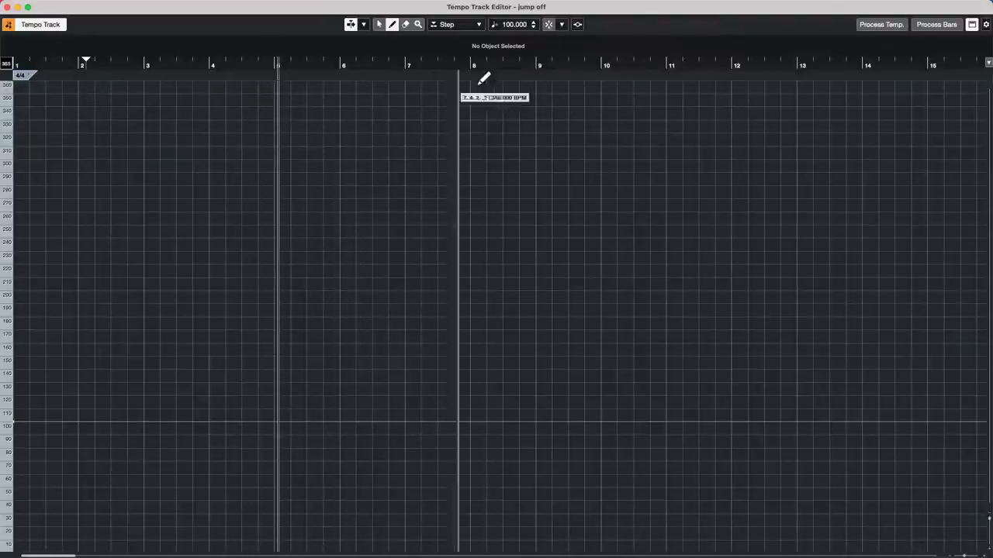
right_click(608, 26)
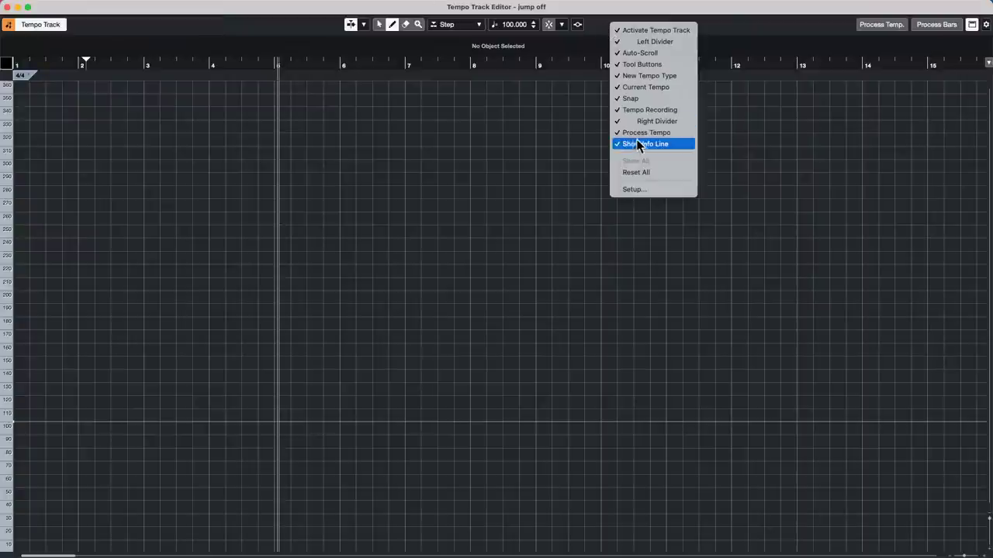
click(608, 112)
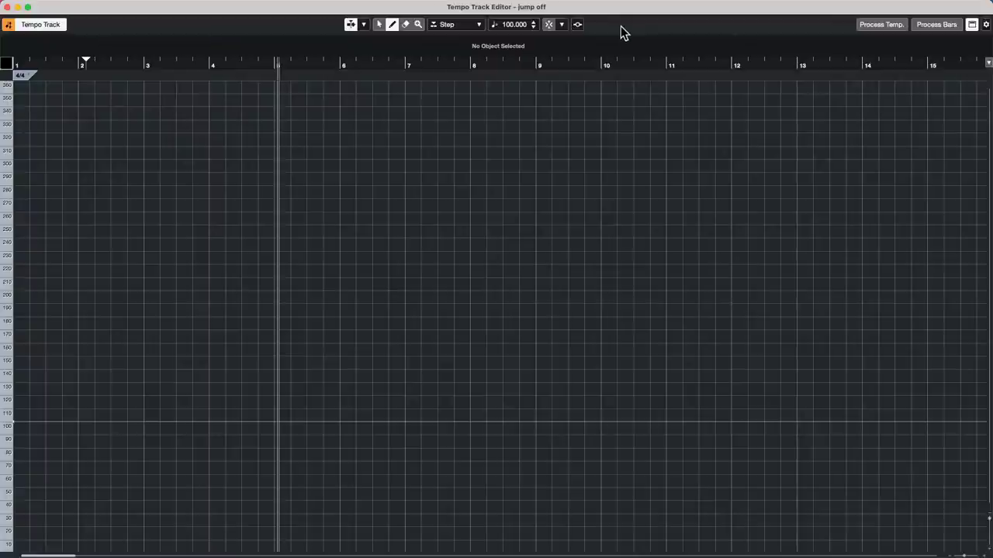
click(578, 25)
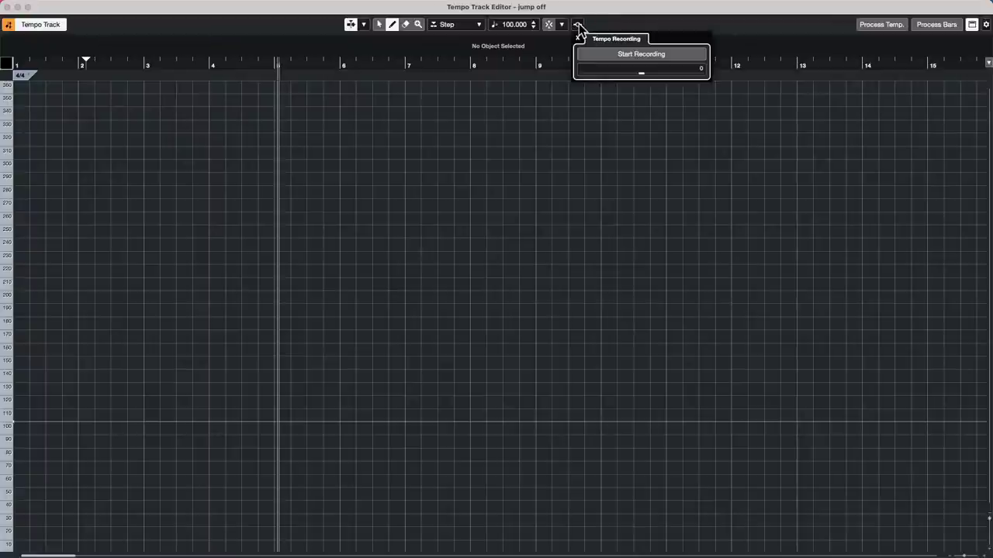
double_click(640, 75)
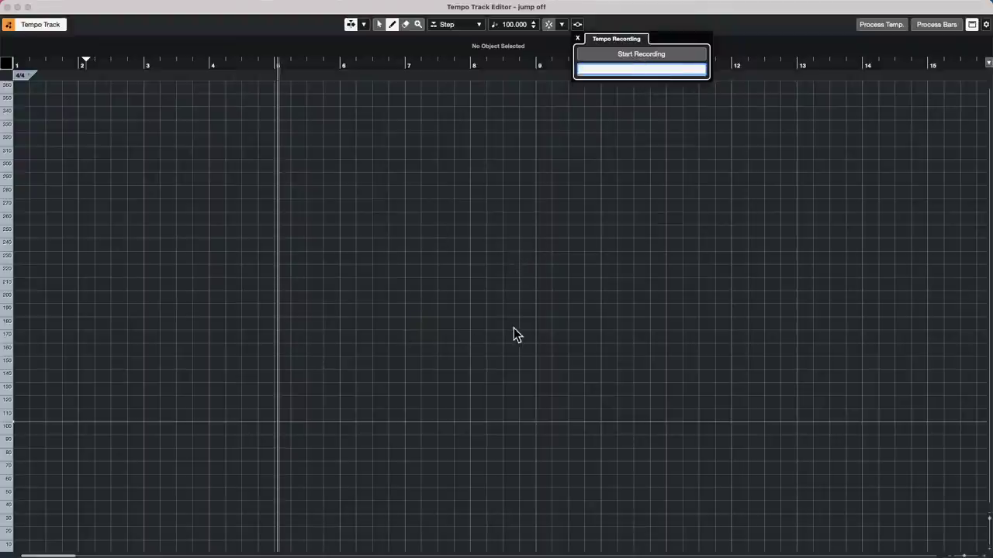
key(Escape)
Start playback and use the Tempo Recording slider to record tempo changes between about 80 and 120 BPM across bars 6 to 9.
key(space)
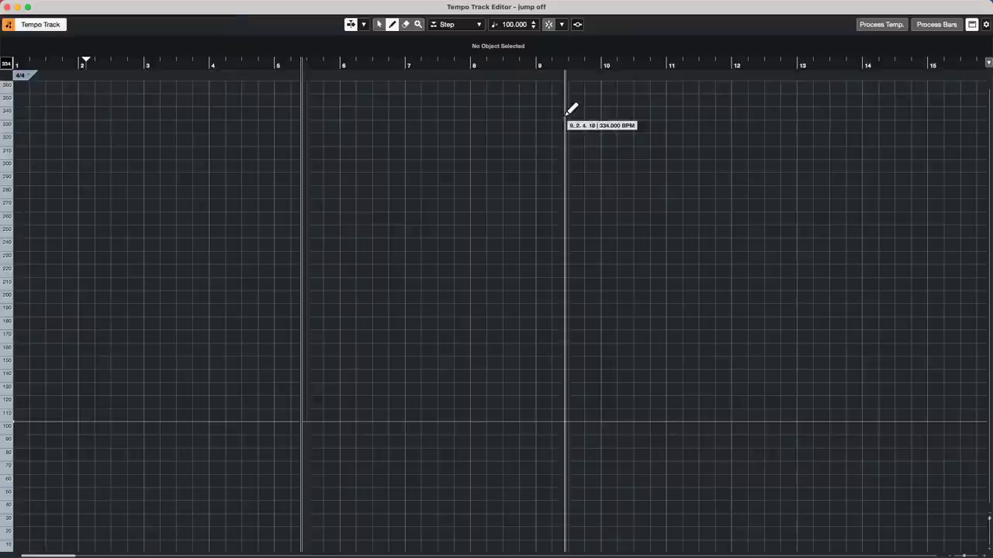
click(577, 24)
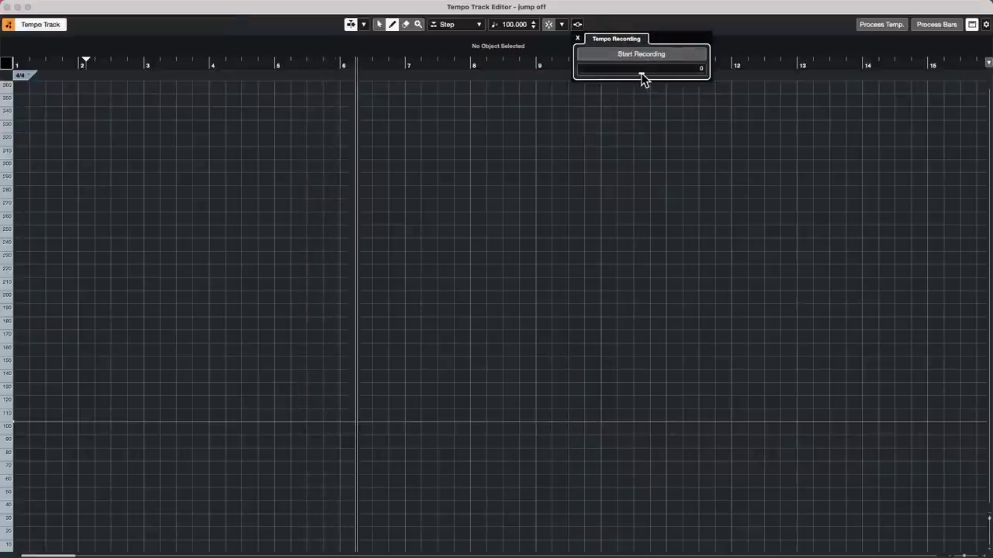
drag(641, 75, 643, 79)
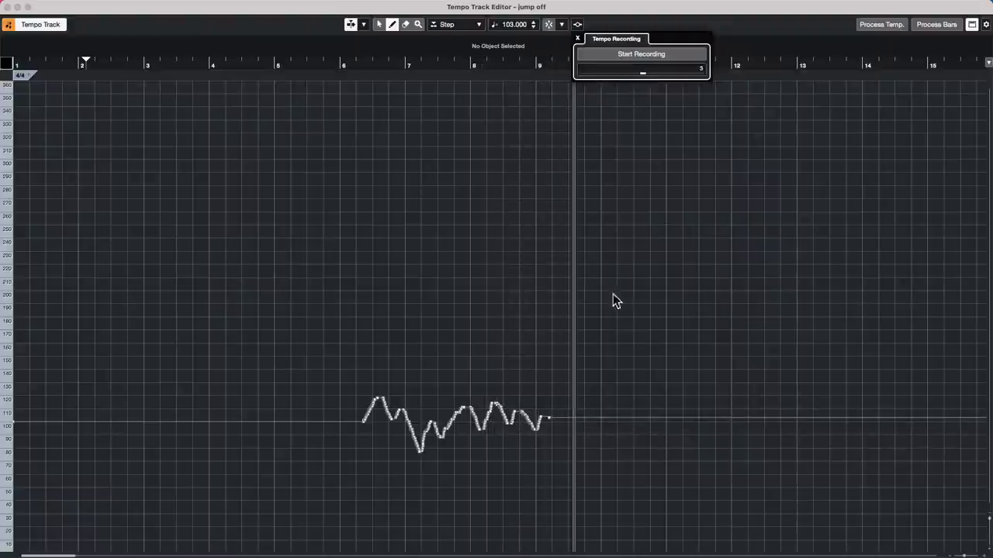
Stop playback and close the Tempo Recording control and the Tempo Track Editor.
click(458, 244)
key(space)
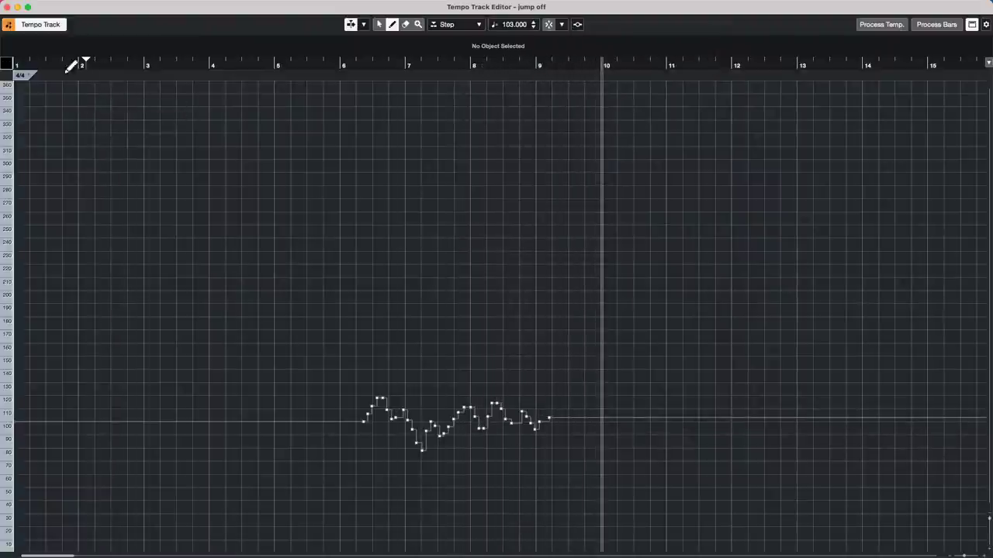
click(7, 7)
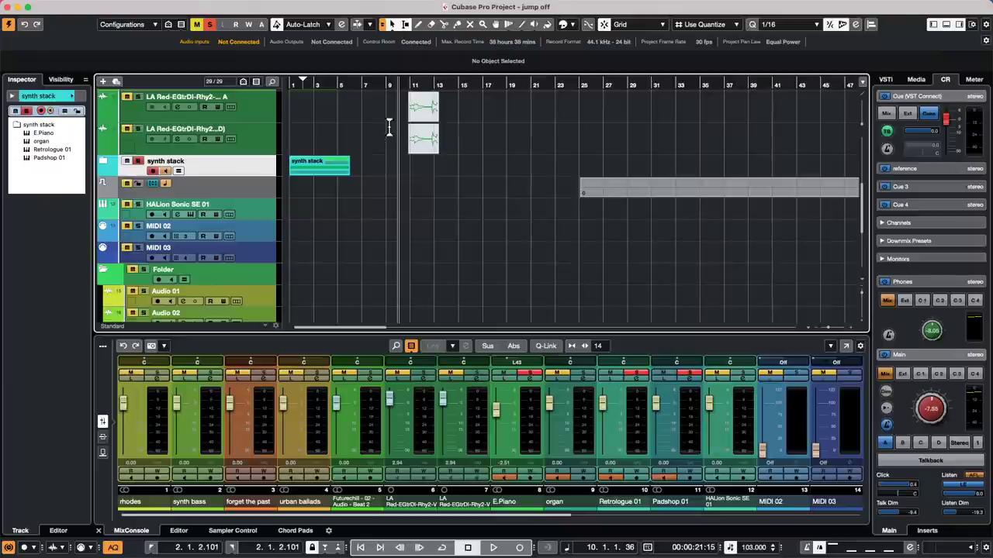
Import the audio file 3 Groove Agntes-03.wav from the Desktop into the jump off project.
mouse_move(134, 5)
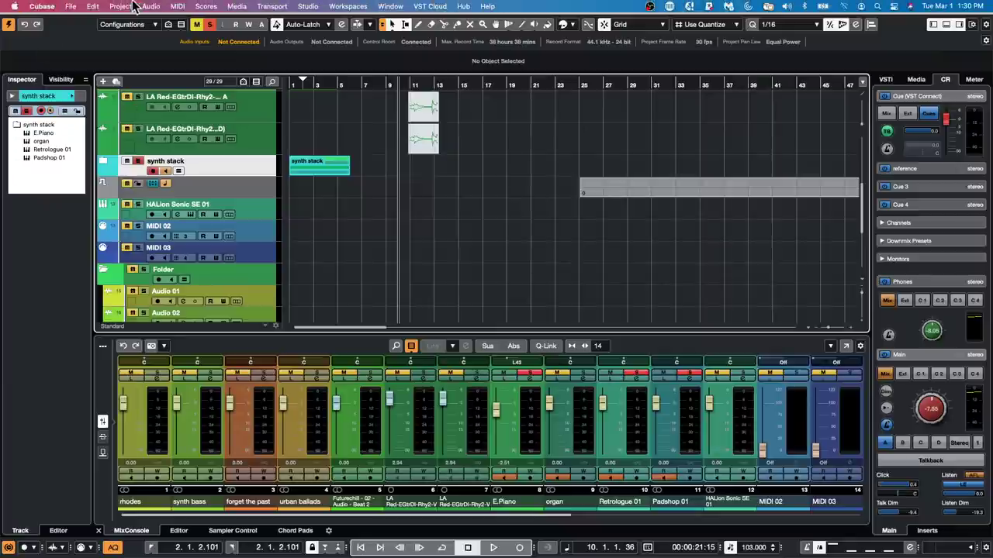
click(69, 6)
mouse_move(129, 166)
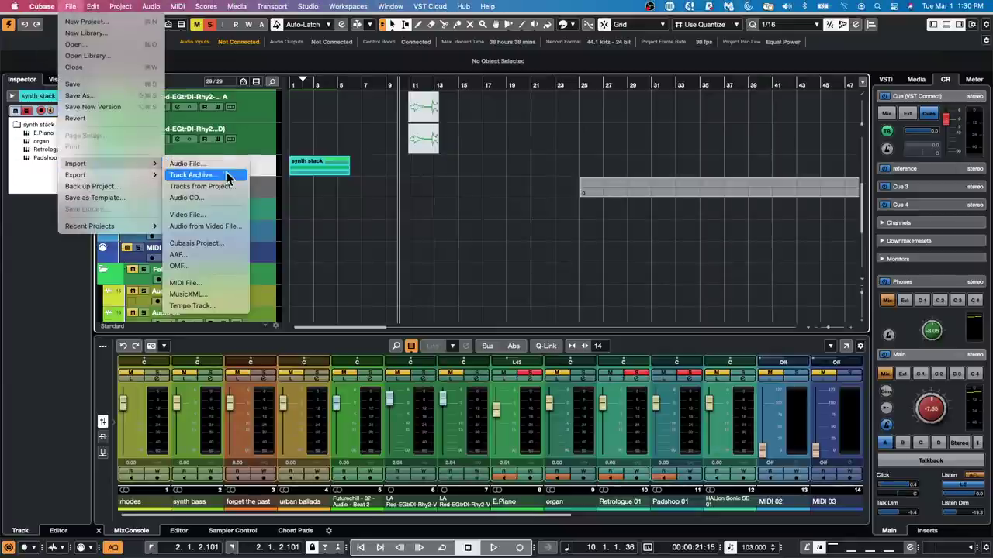
click(632, 204)
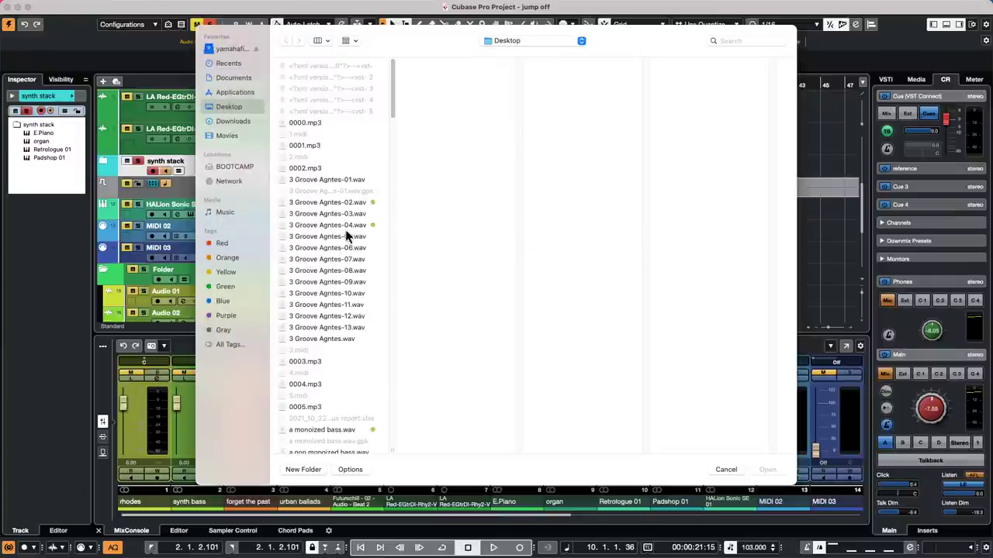
double_click(343, 214)
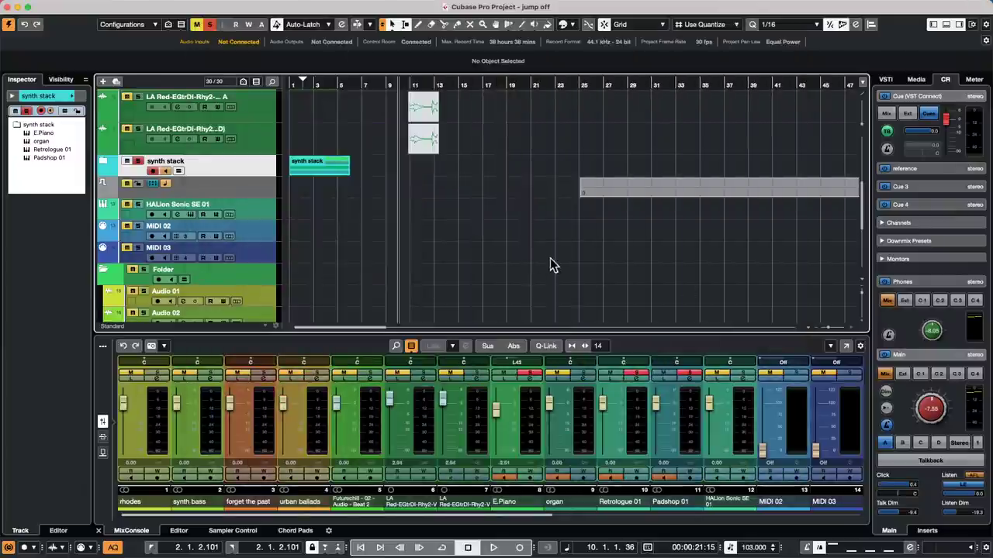
Examine the On Import Audio Files choices in the Editing-Audio preferences and leave the preferences without changes.
click(53, 6)
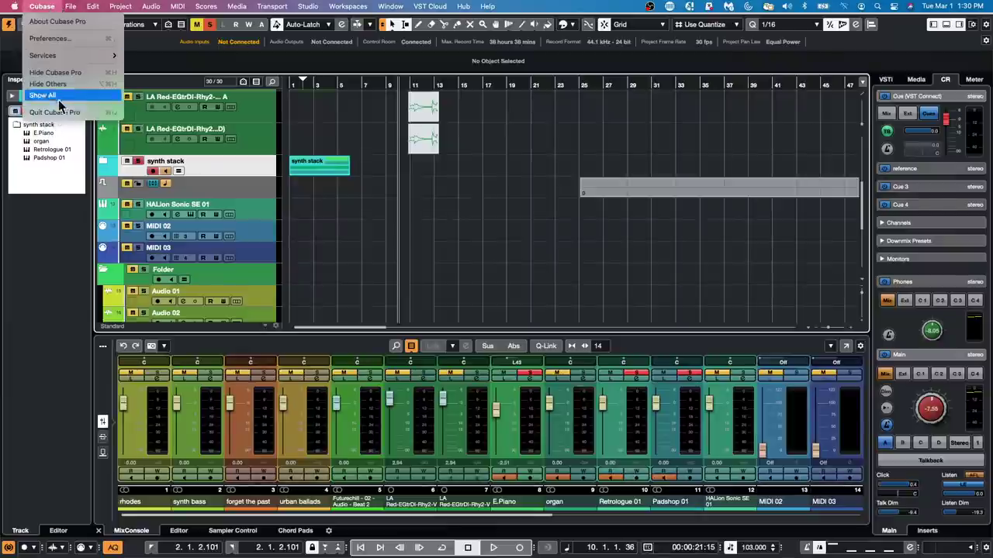
mouse_move(60, 64)
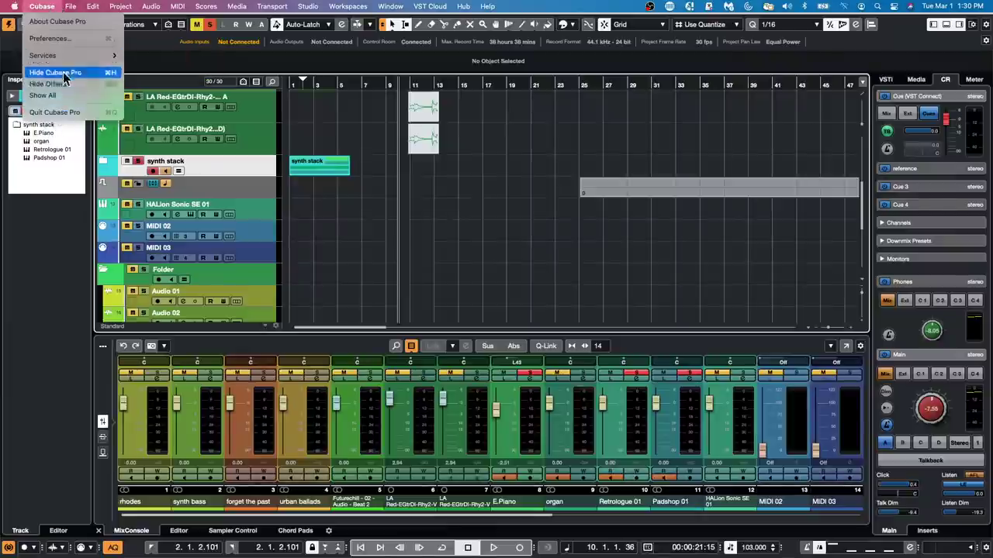
mouse_move(71, 9)
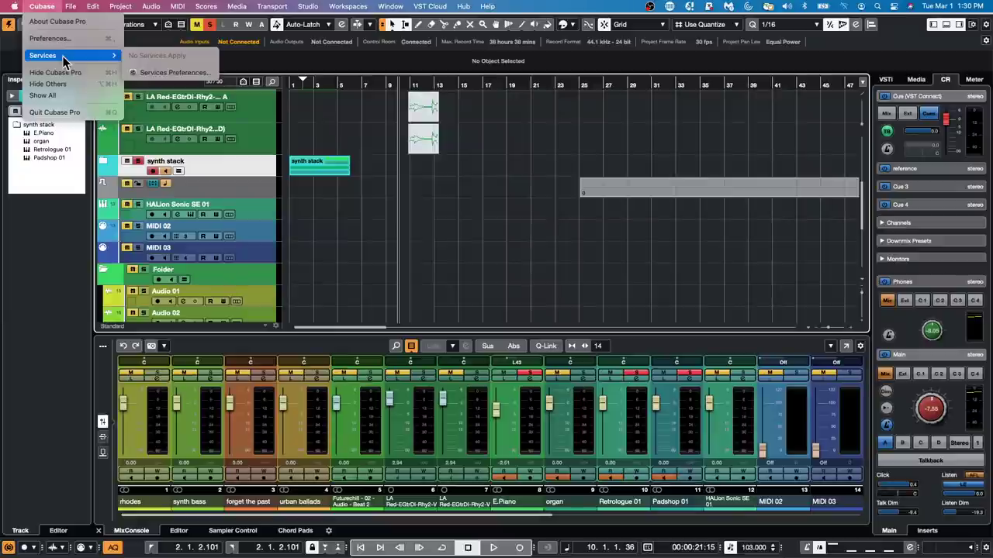
click(58, 39)
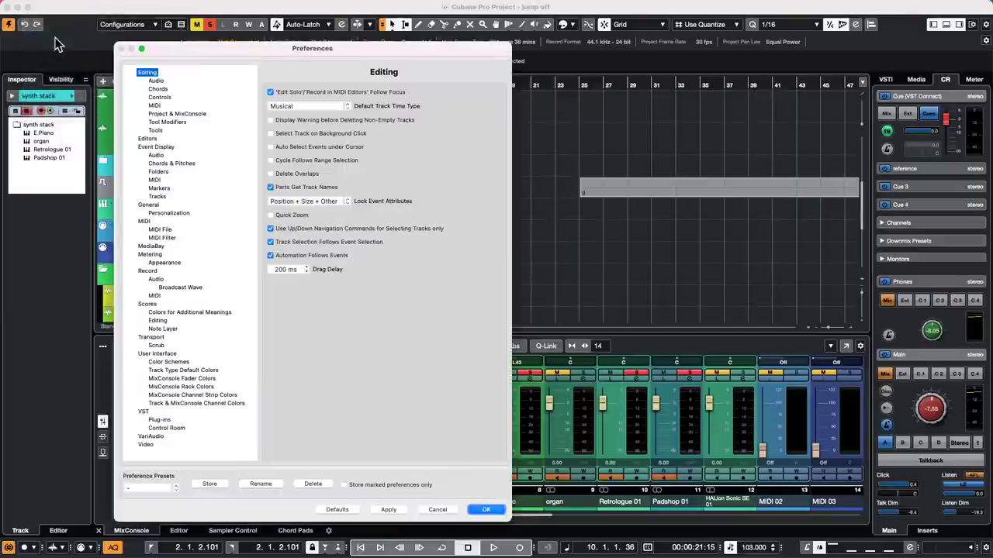
click(156, 82)
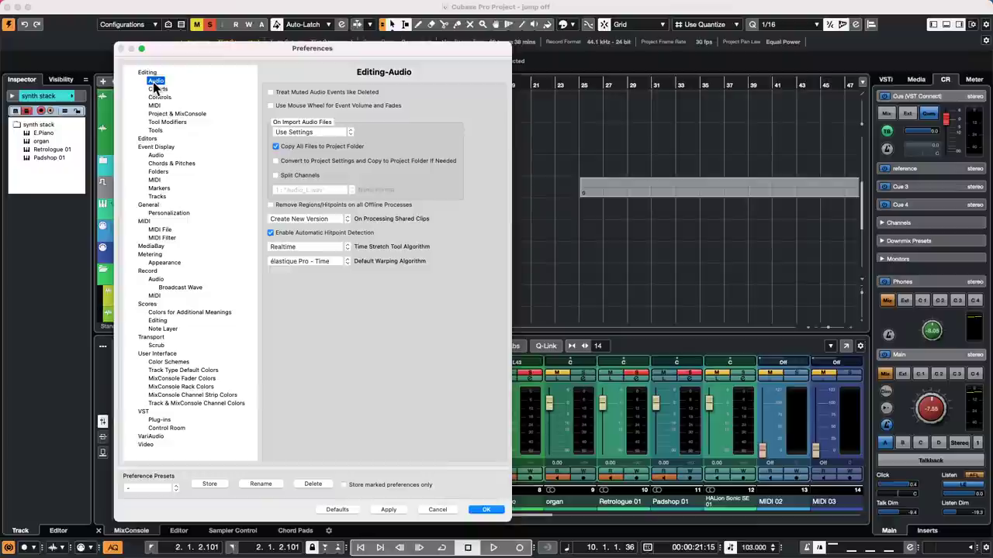
click(305, 133)
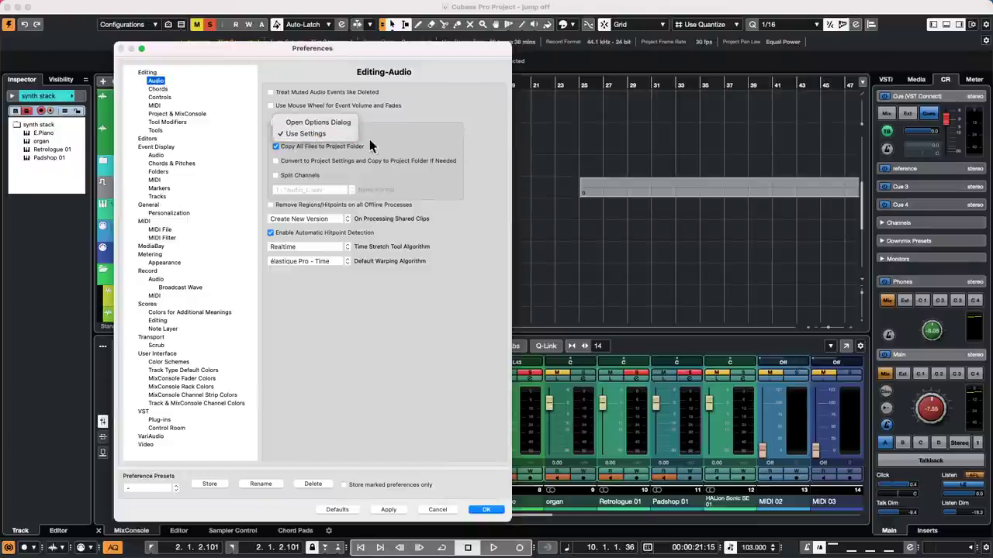
click(347, 133)
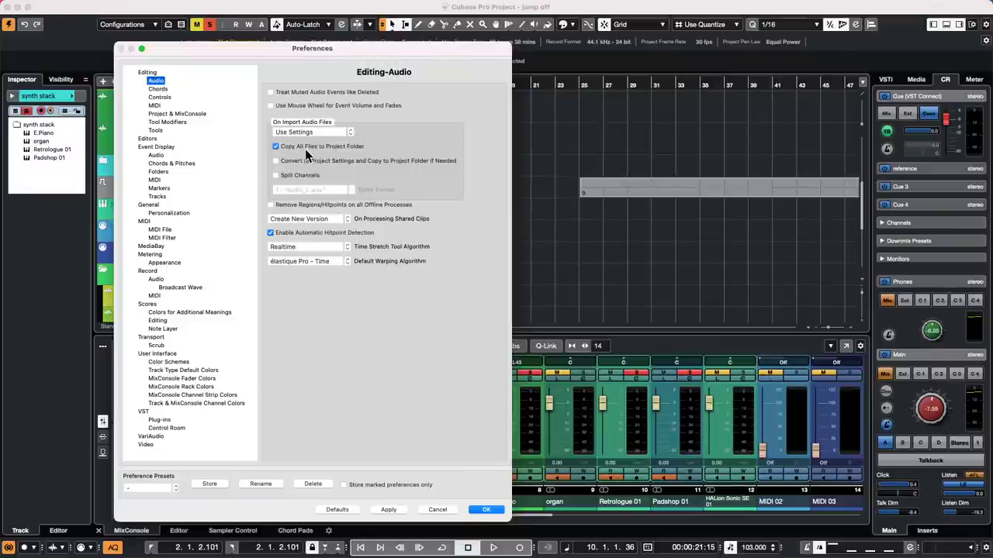
click(438, 510)
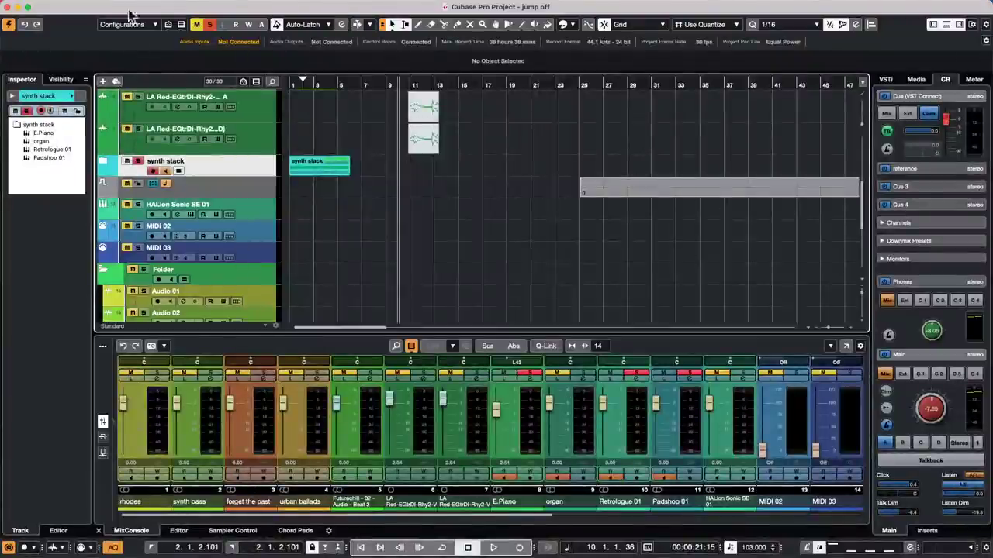
Switch the On Import Audio Files preference to Open Options Dialog, return it to Use Settings, and accept the preferences.
click(42, 6)
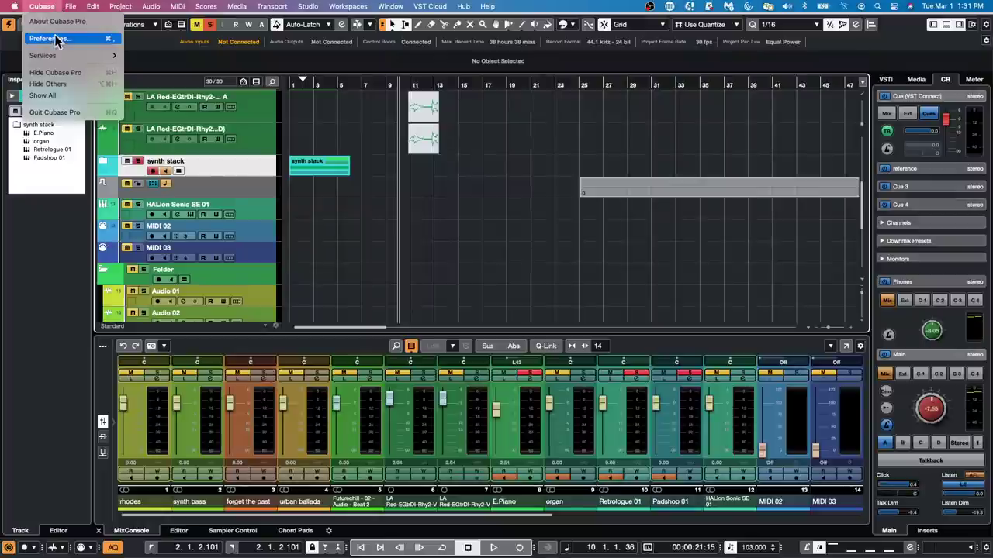
click(52, 39)
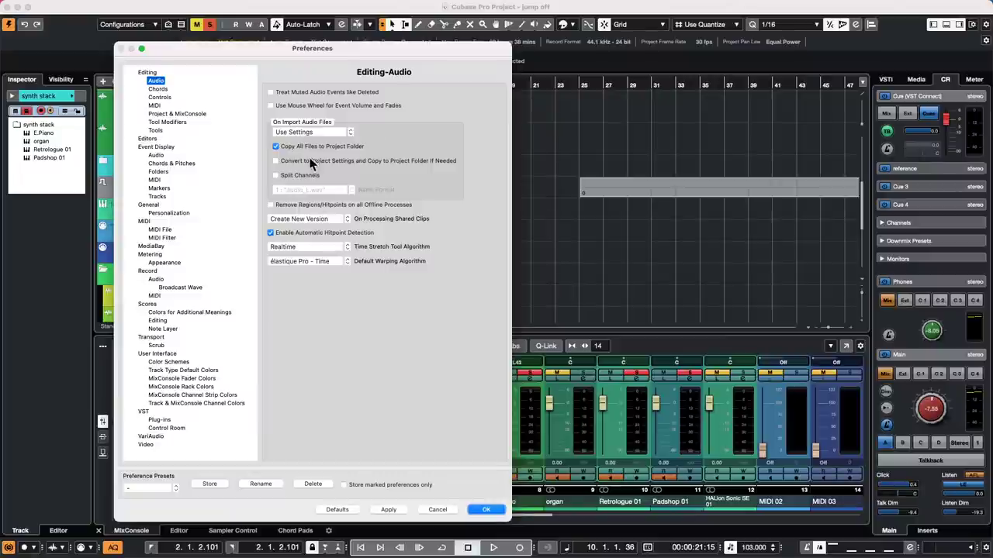
click(323, 133)
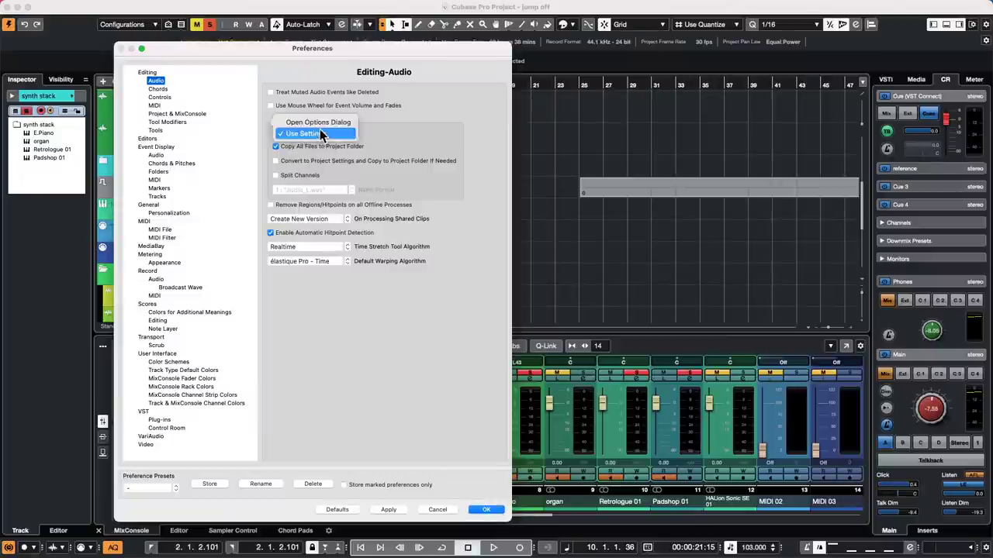
click(322, 123)
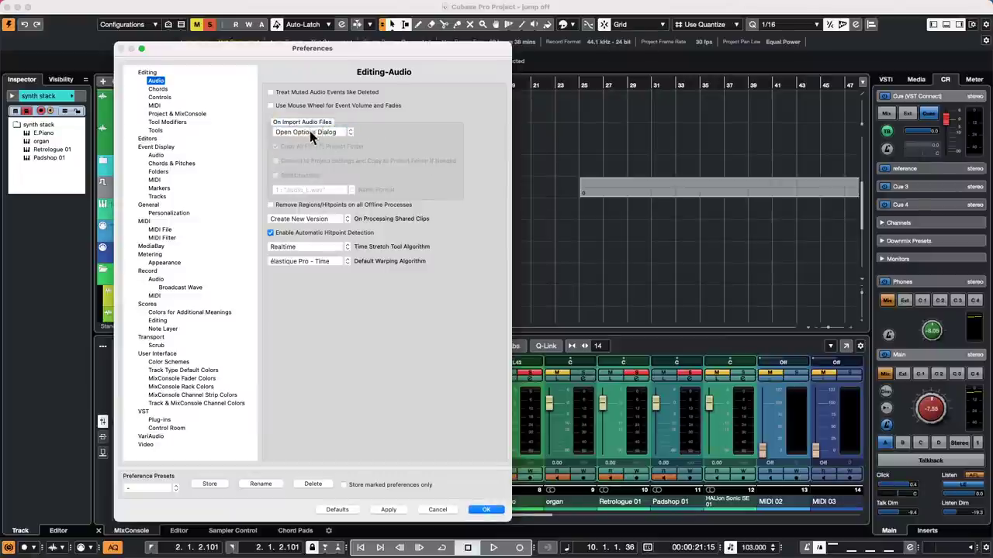
click(313, 132)
click(313, 146)
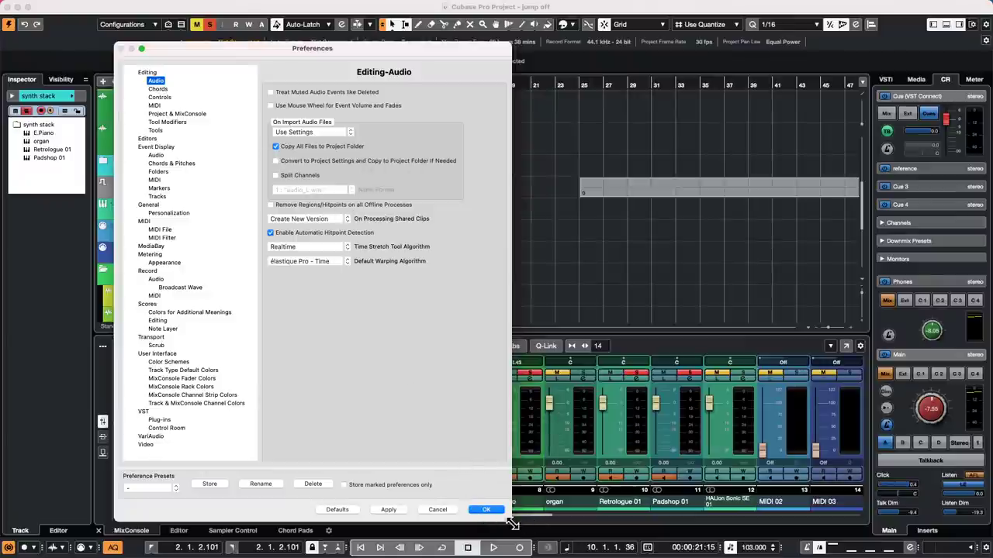
click(487, 509)
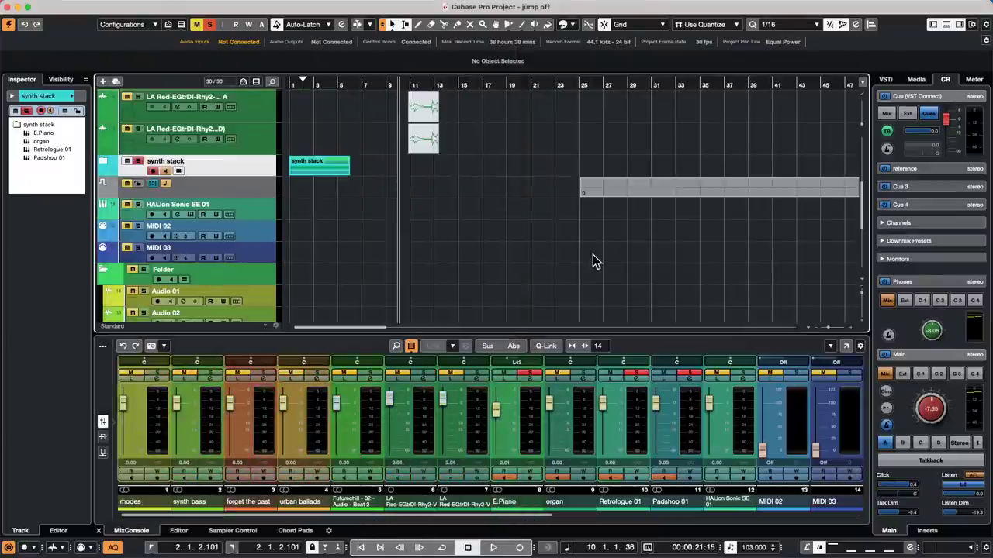
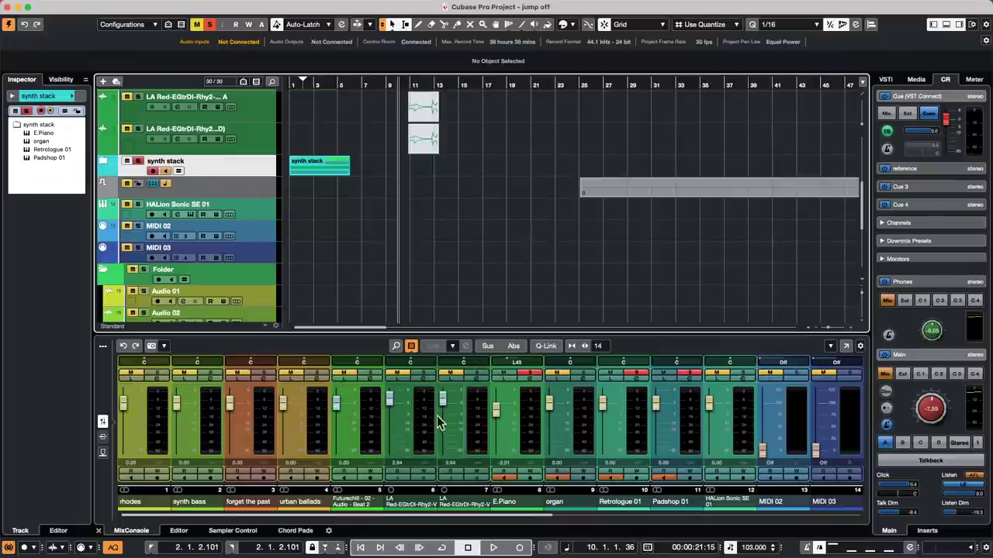
Open the Amos Moses - GO project from the recent projects and make it the active project.
click(72, 7)
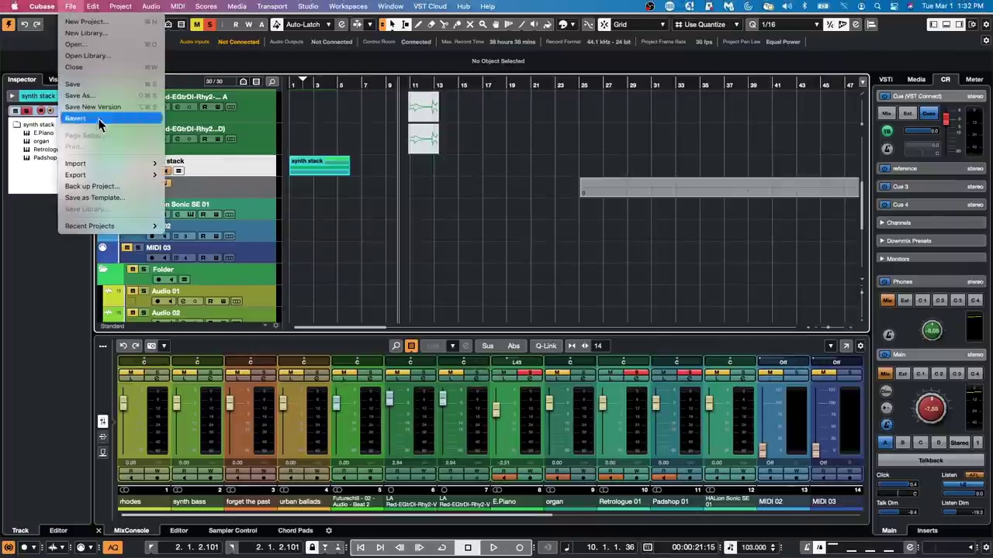
mouse_move(115, 226)
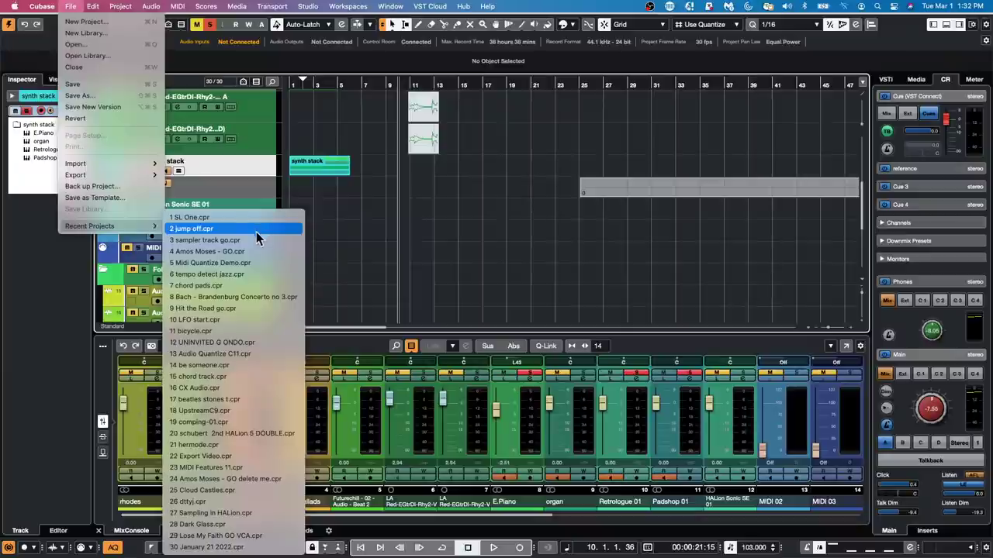
click(257, 252)
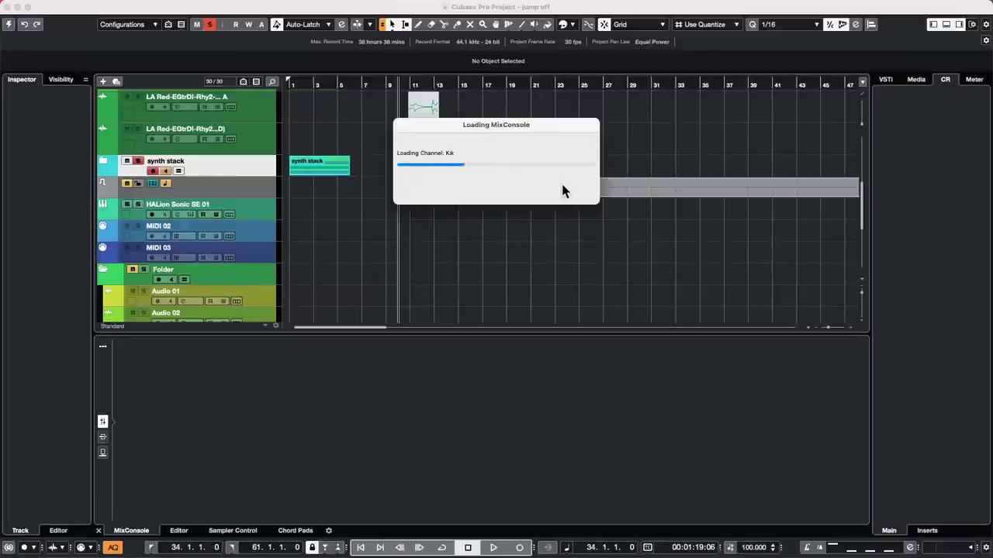
click(633, 296)
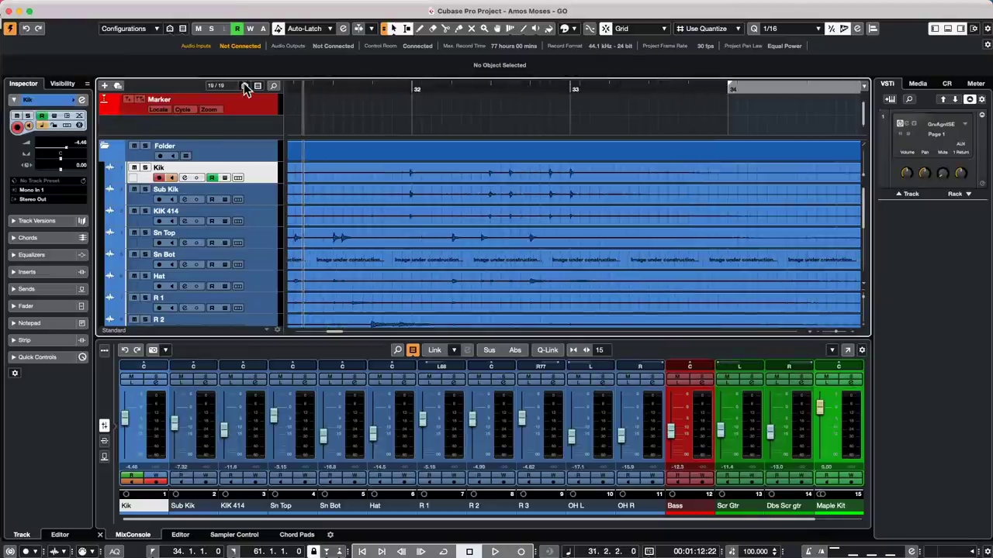
Start playback and bring the Bass channel's fader down to about -12.3 dB.
key(space)
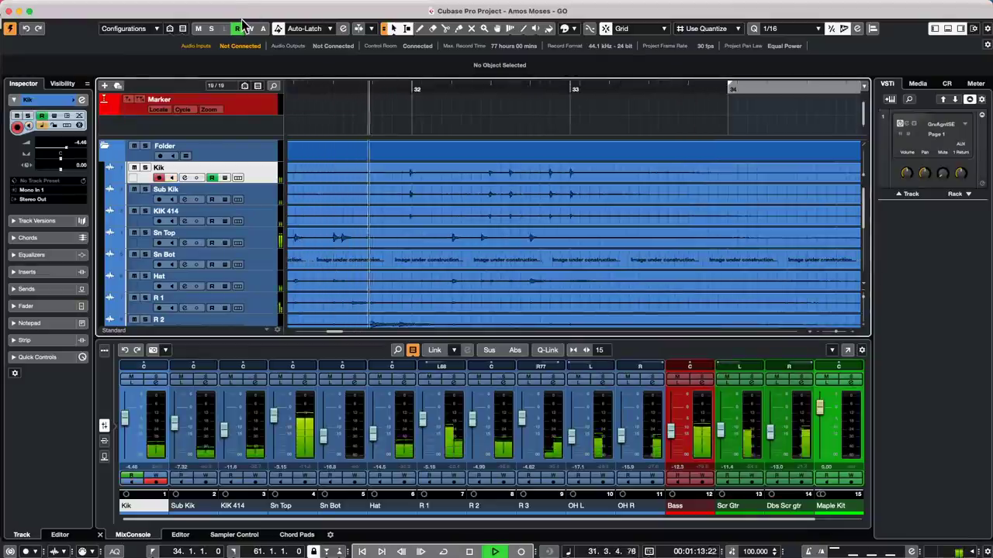
key(g)
key(g)
key(g)
key(g)
key(g)
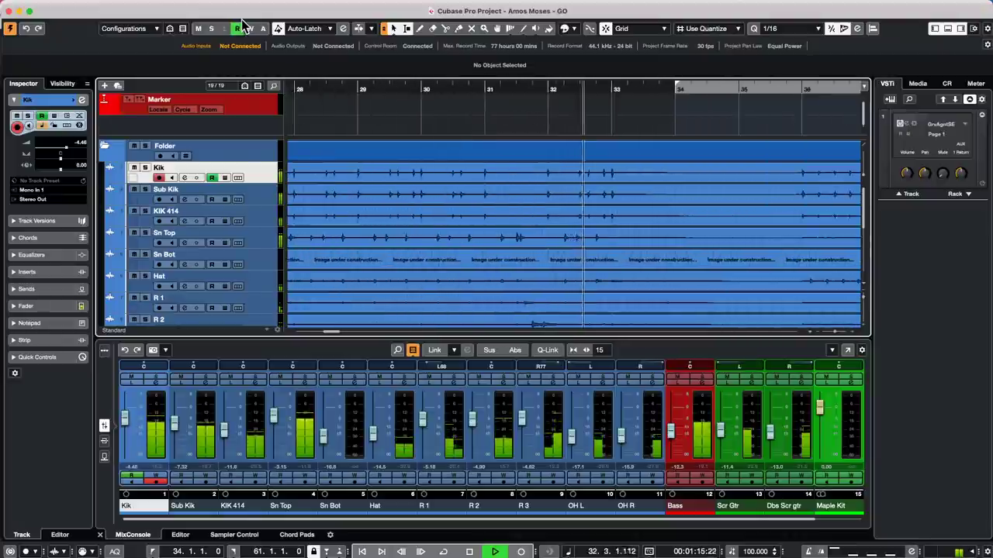
key(g)
key(g)
key(g)
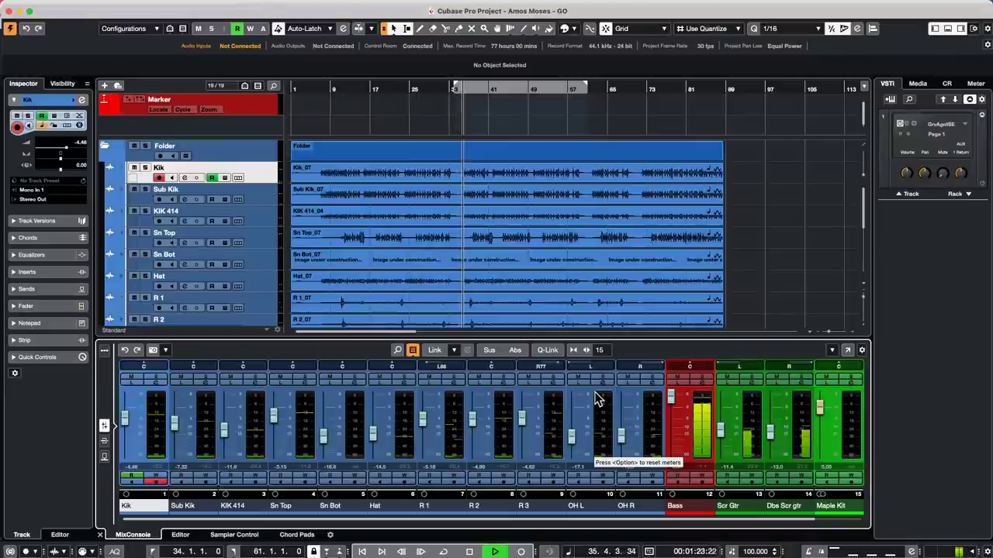
drag(671, 398, 674, 430)
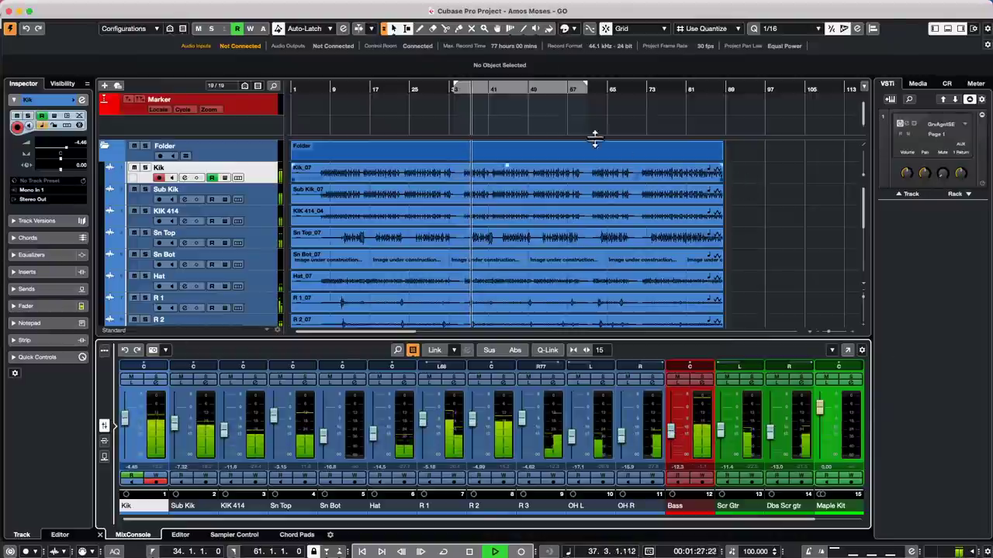
Boost the low-mid and high-mid EQ bands of the Bass channel during playback and close its channel settings.
click(702, 381)
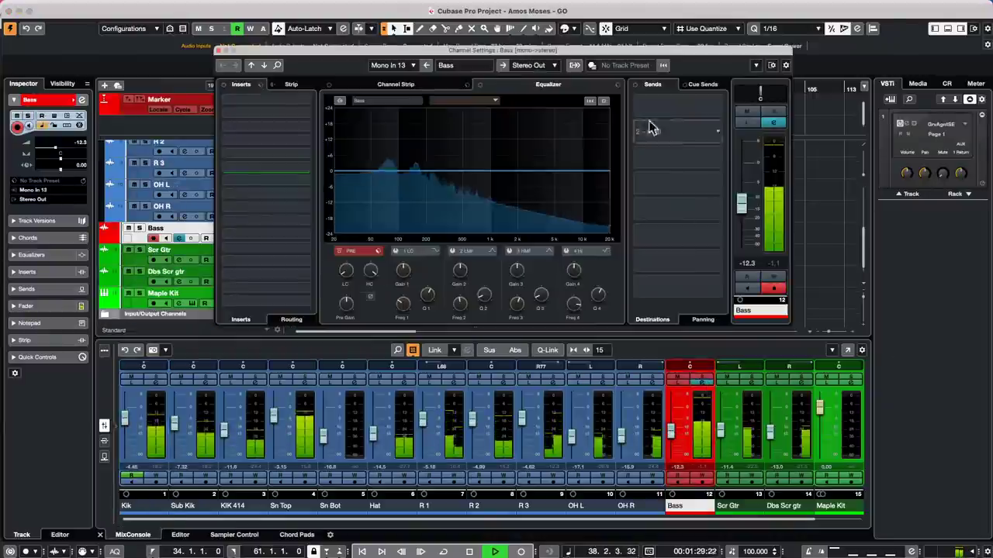
drag(513, 171, 559, 127)
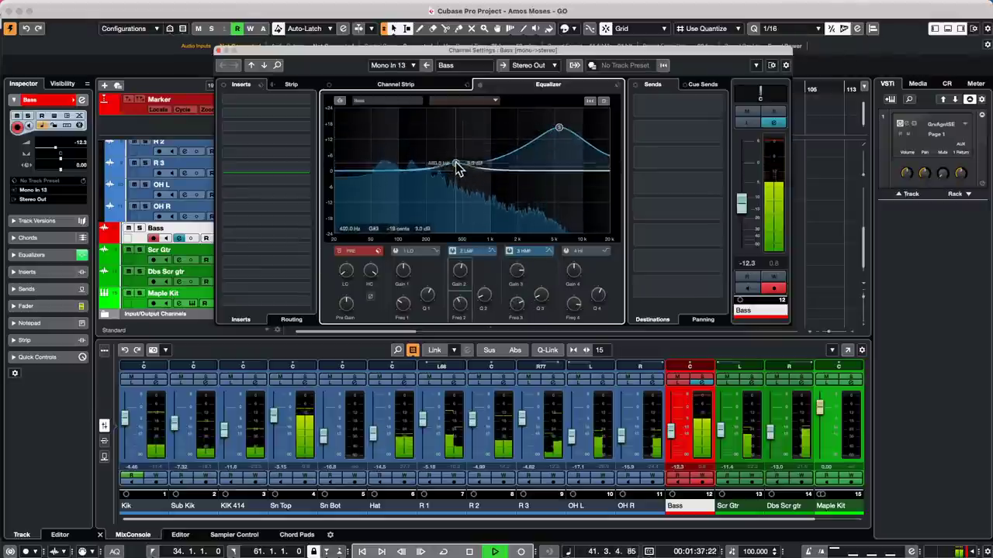
drag(458, 169, 444, 139)
drag(558, 128, 534, 150)
click(220, 50)
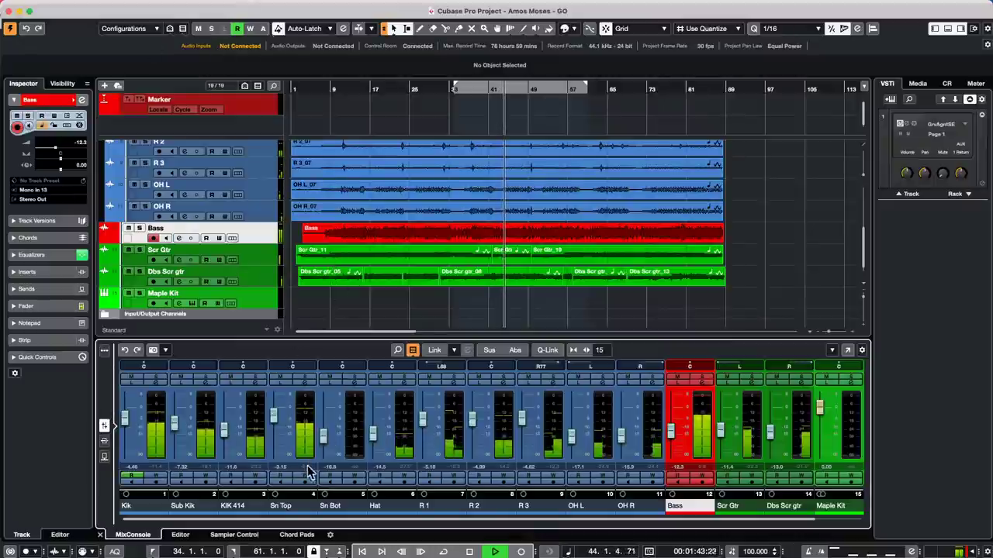
Audition the Sn Top channel soloed, and add a stereo FX channel with RoomWorks to its first send.
click(305, 379)
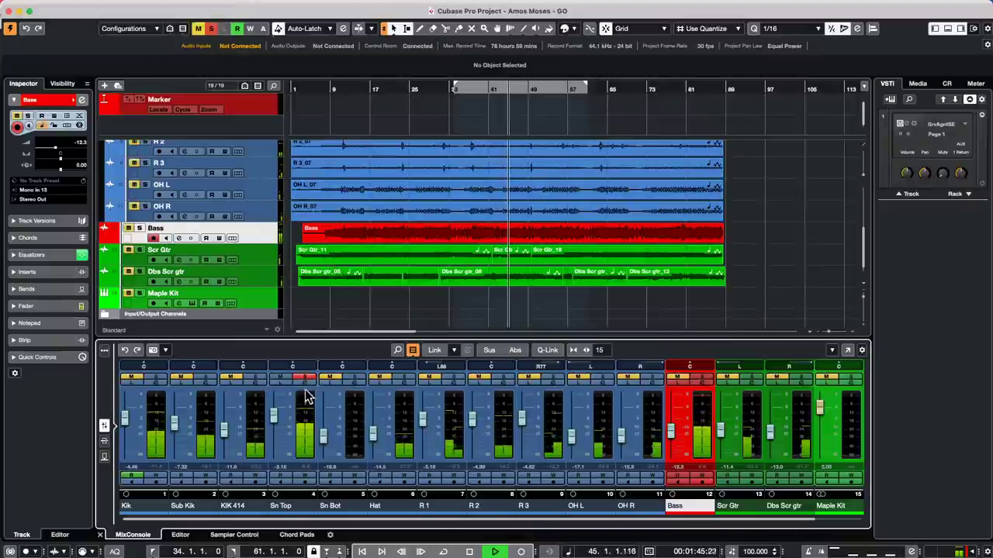
click(305, 379)
click(305, 384)
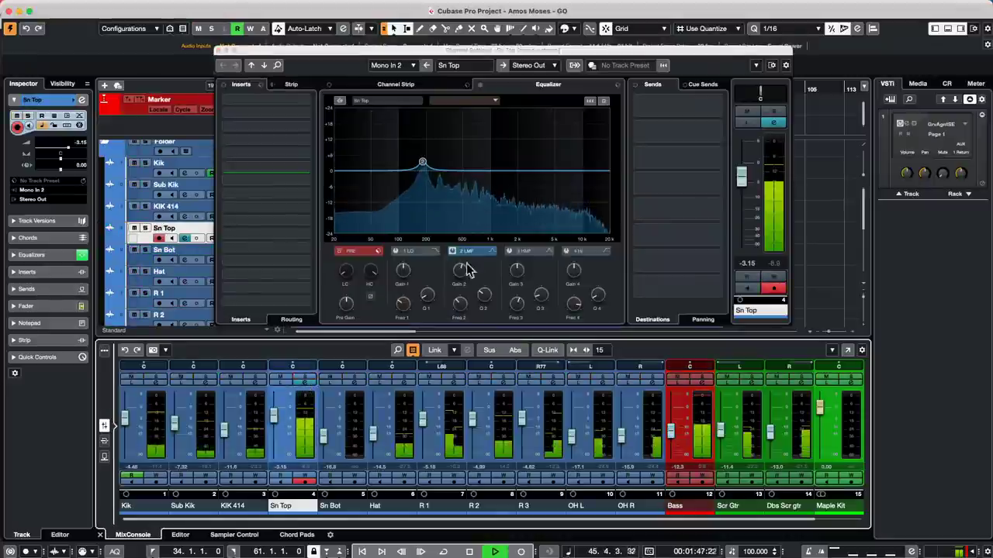
right_click(714, 114)
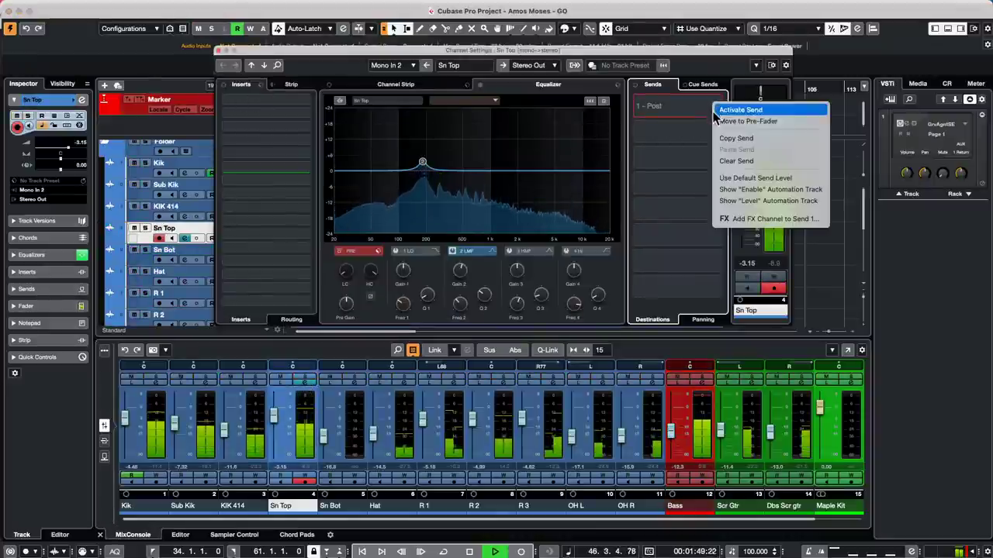
click(749, 220)
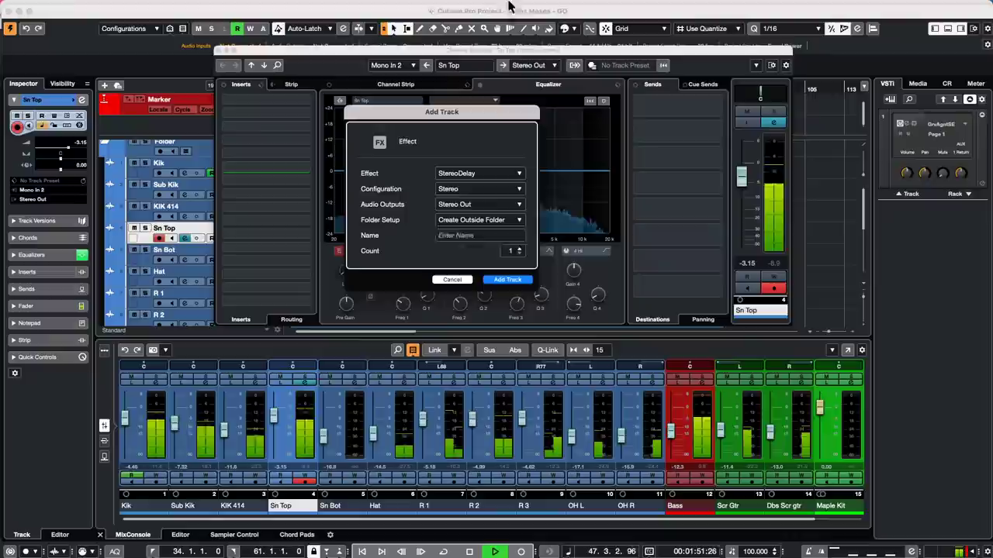
click(506, 177)
click(375, 364)
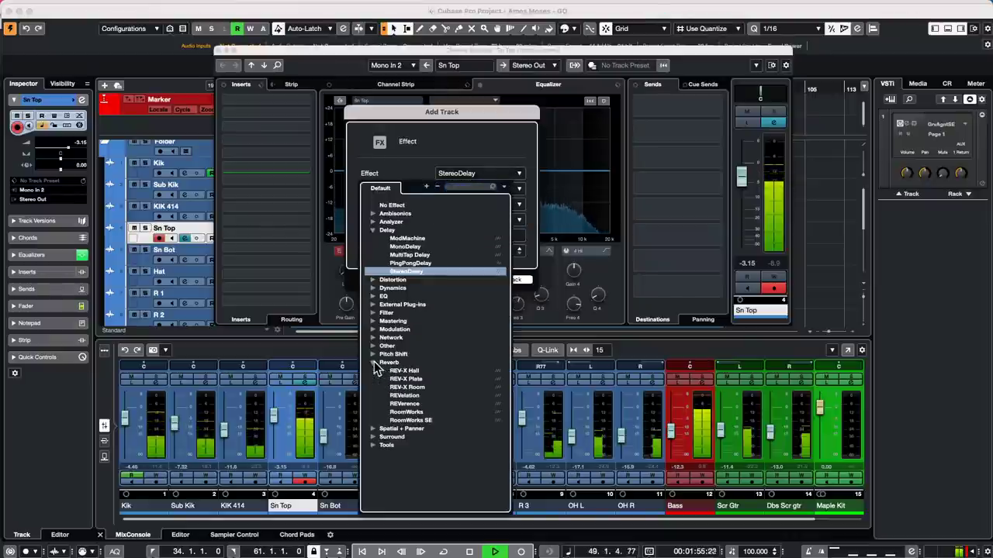
click(412, 412)
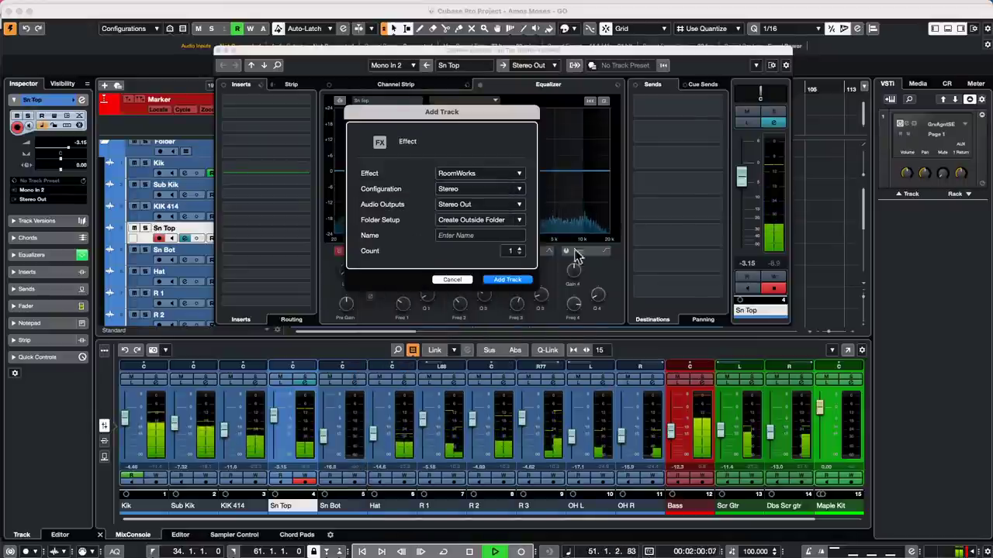
click(507, 280)
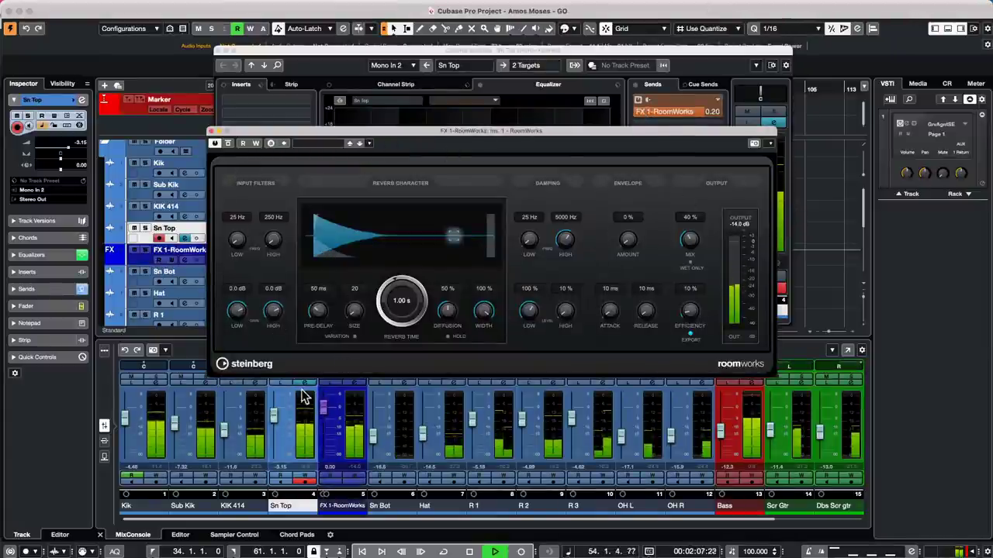
Listen to the Sn Top channel soloed with its RoomWorks reverb send, and stop playback.
drag(325, 128, 342, 101)
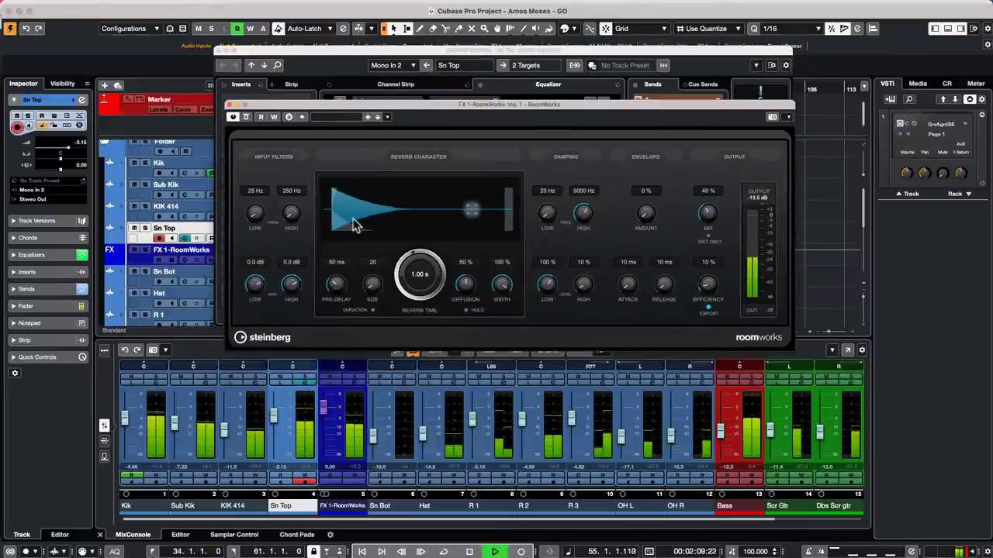
click(308, 379)
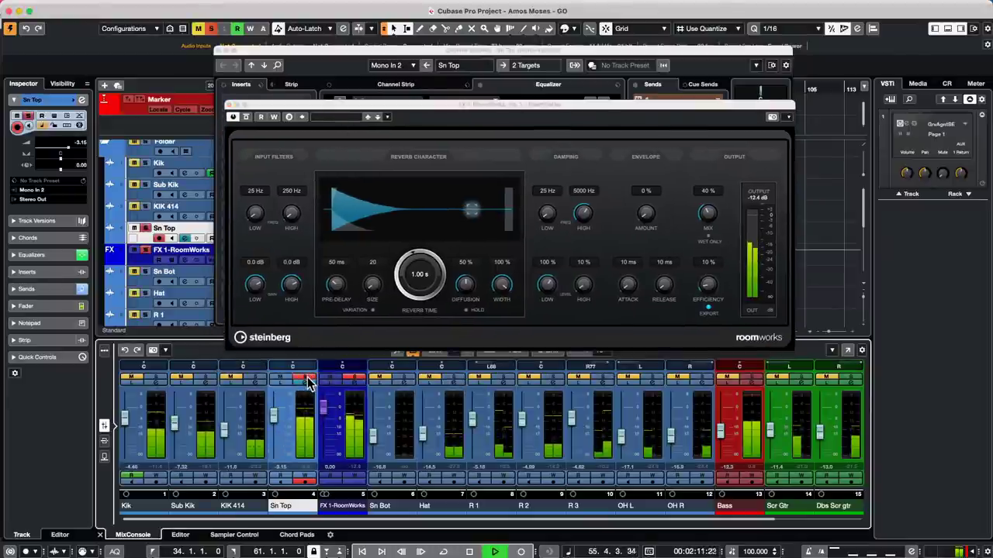
click(308, 378)
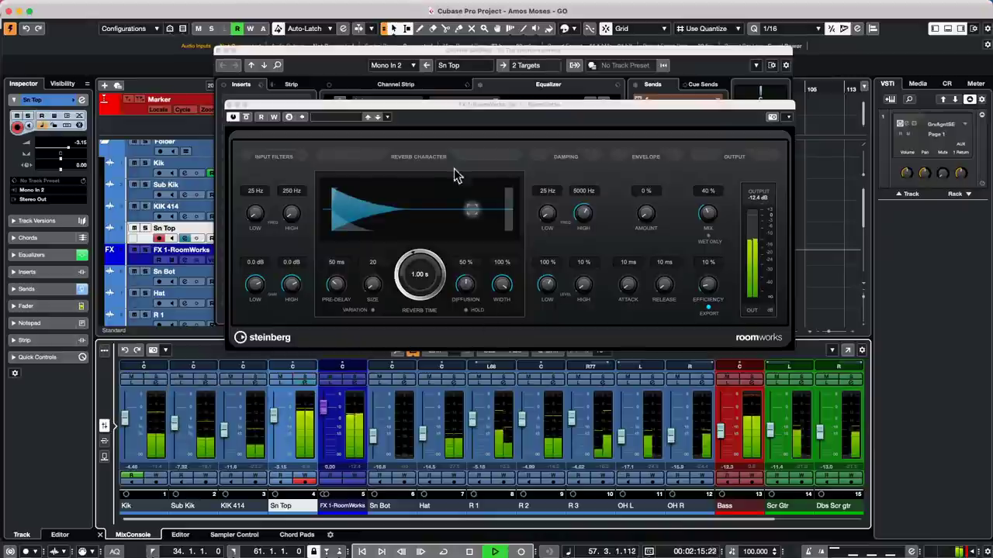
key(space)
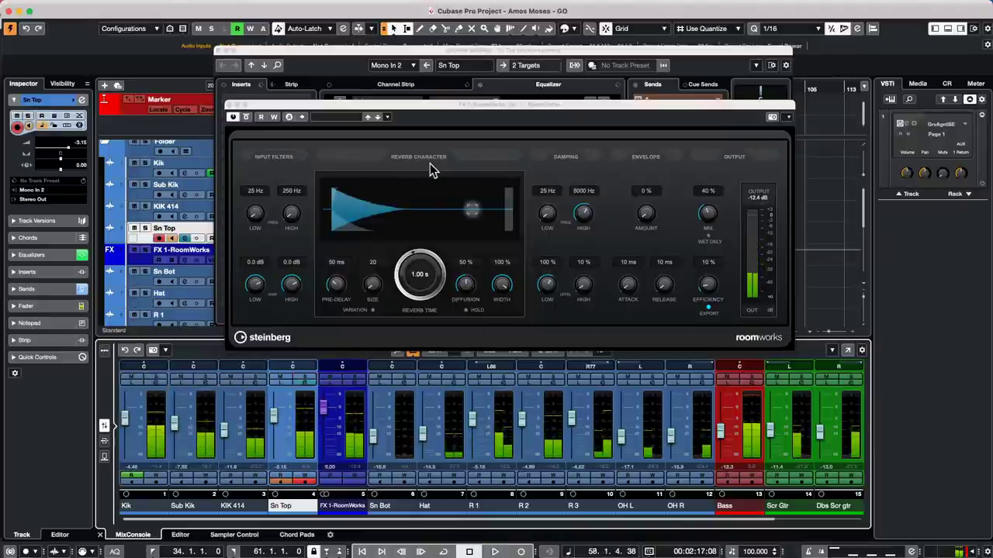
View the channel settings of FX 1-RoomWorks and Stereo Out, and close the channel settings and reverb plug-in windows.
click(349, 380)
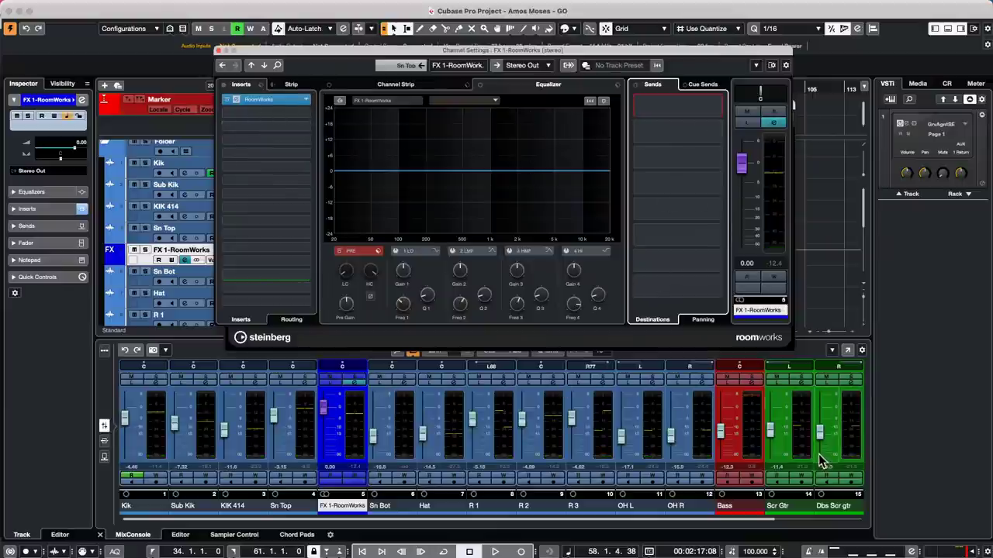
click(760, 524)
drag(760, 525, 844, 518)
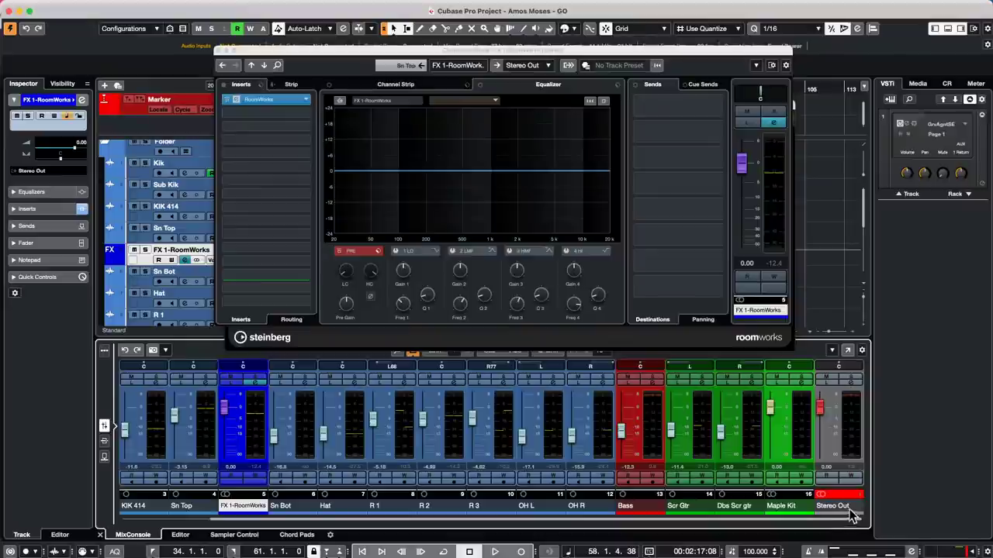
click(853, 385)
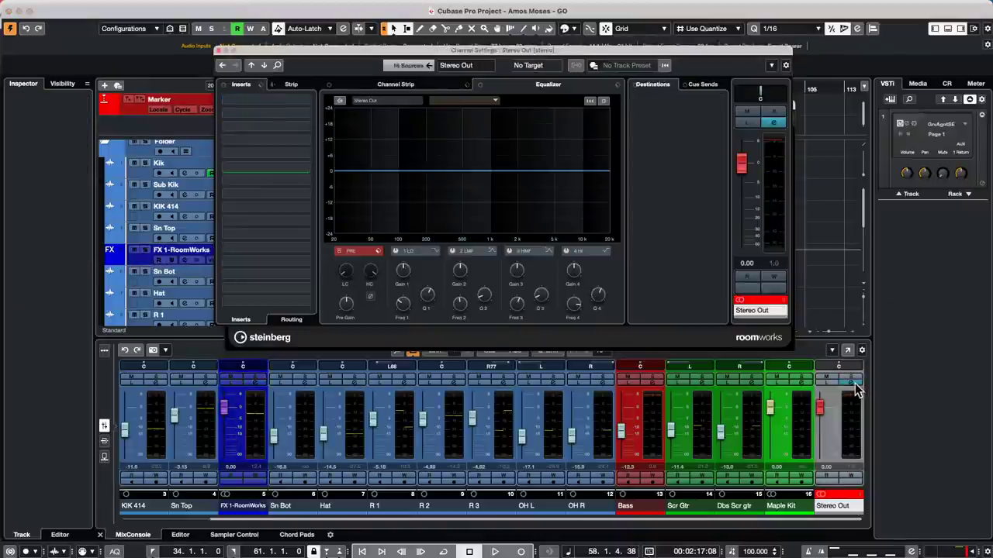
click(219, 51)
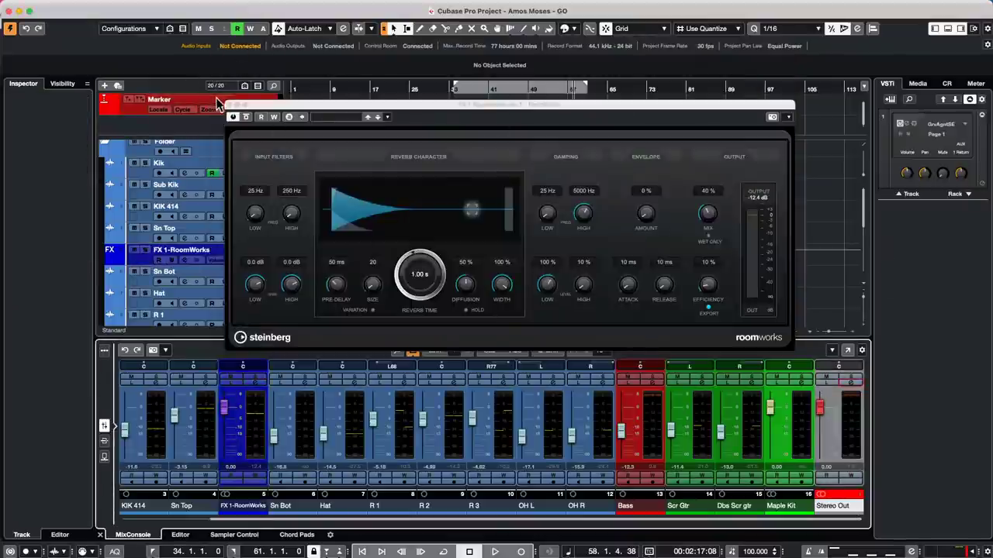
click(230, 105)
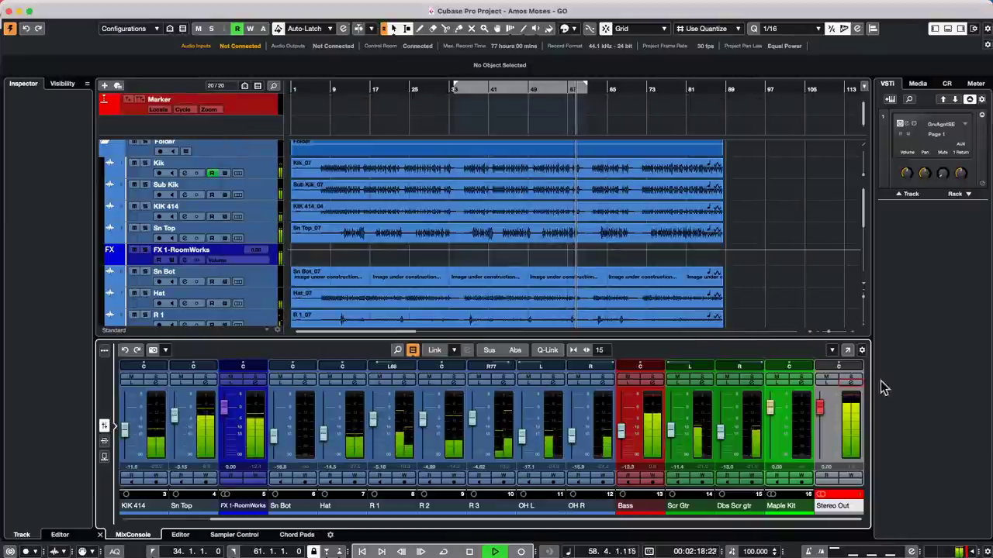
During playback, load Magneto II saturation in the Stereo Out channel strip and raise its HF-Adjust.
click(848, 385)
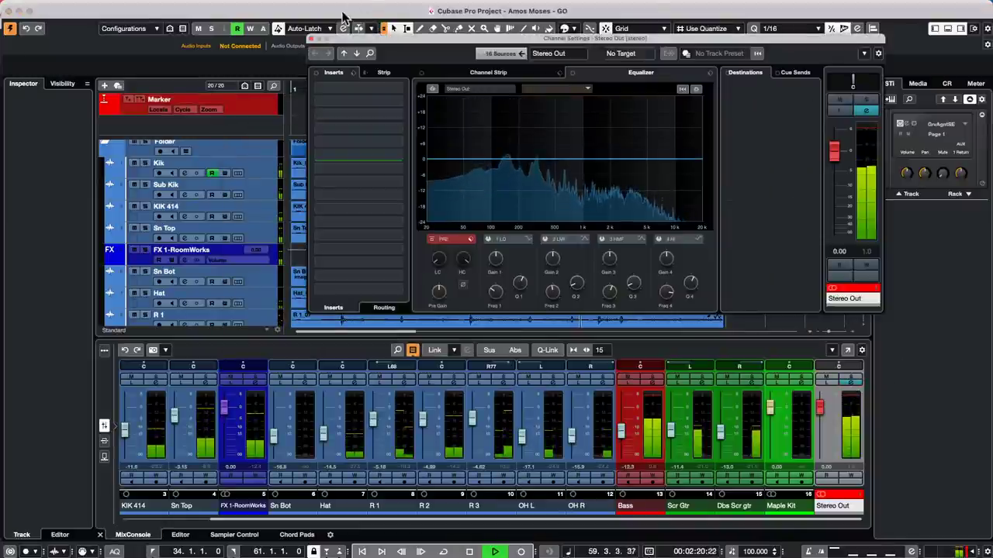
click(485, 72)
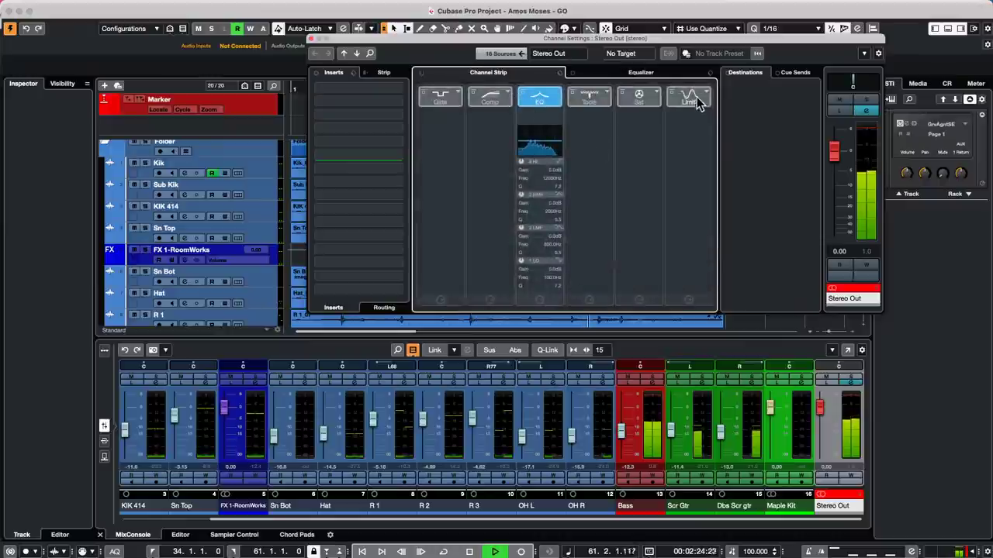
click(640, 96)
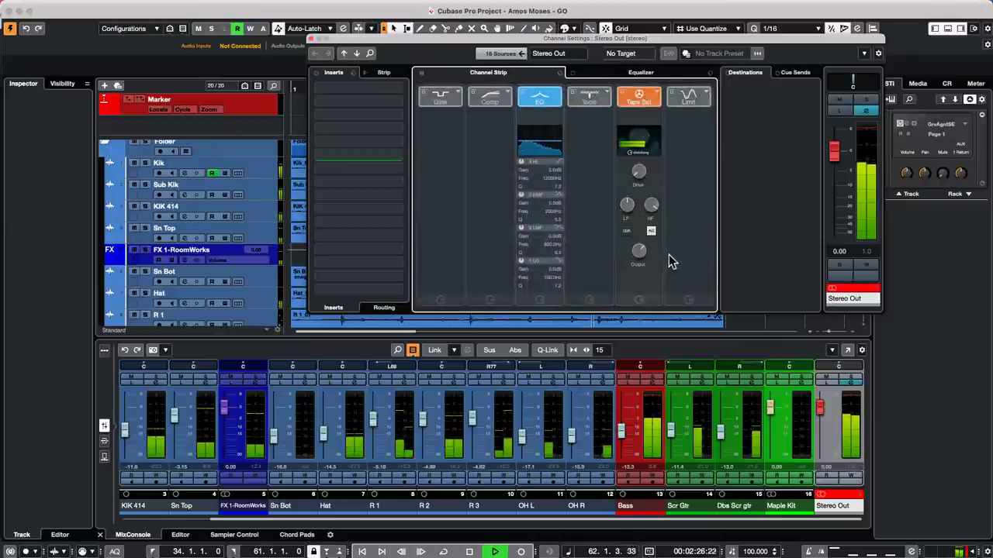
click(659, 94)
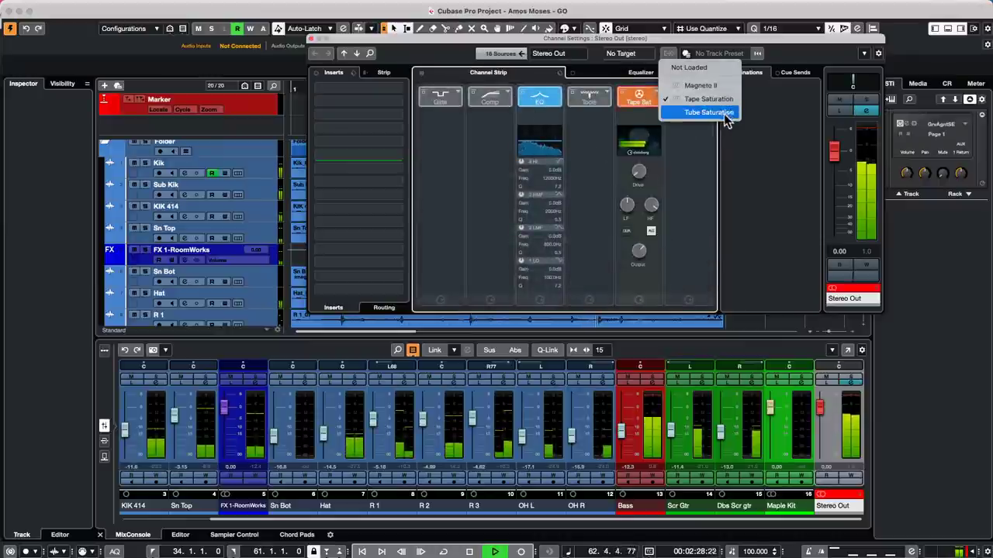
click(712, 87)
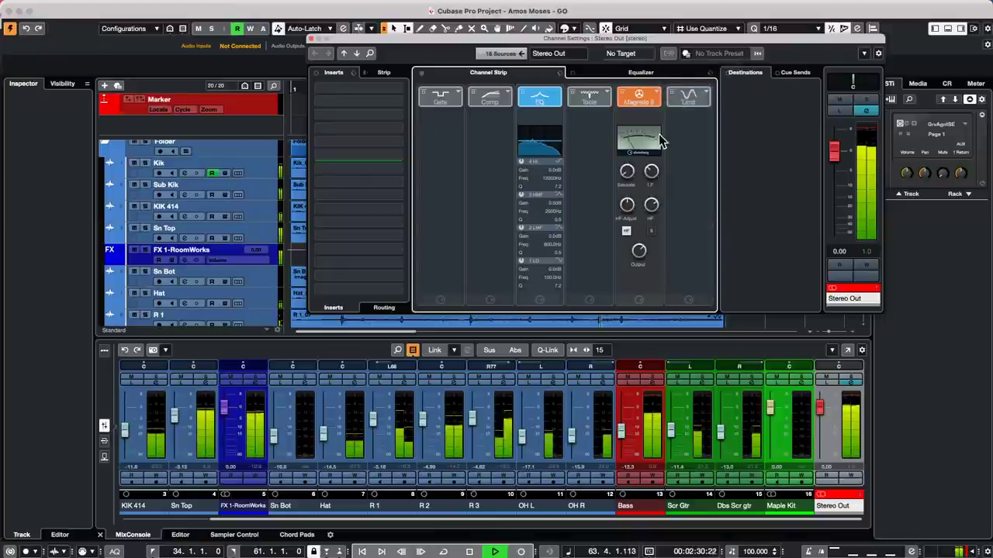
drag(631, 198, 631, 189)
mouse_move(641, 251)
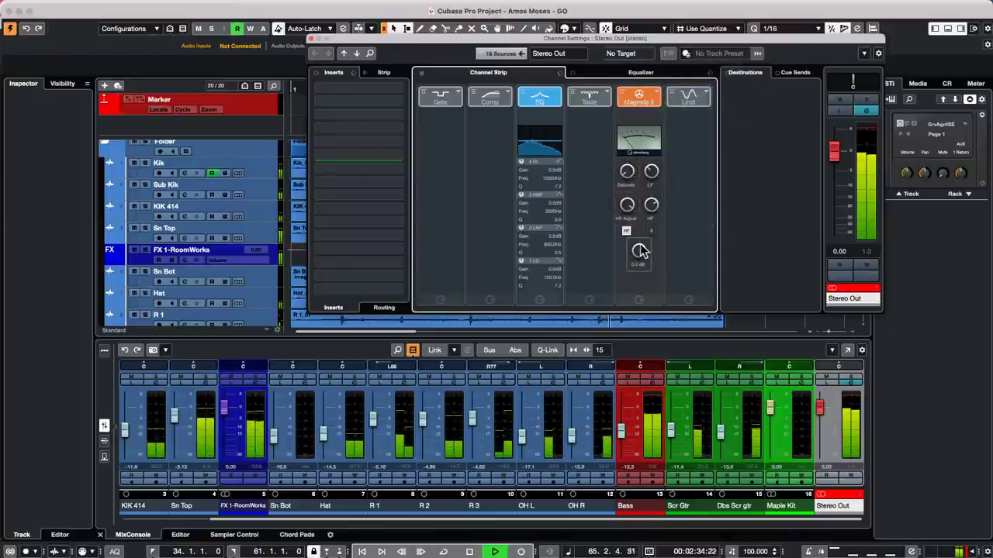
Load the Maximizer in the limiter slot of the Stereo Out strip and compare the strip bypassed and active.
click(705, 91)
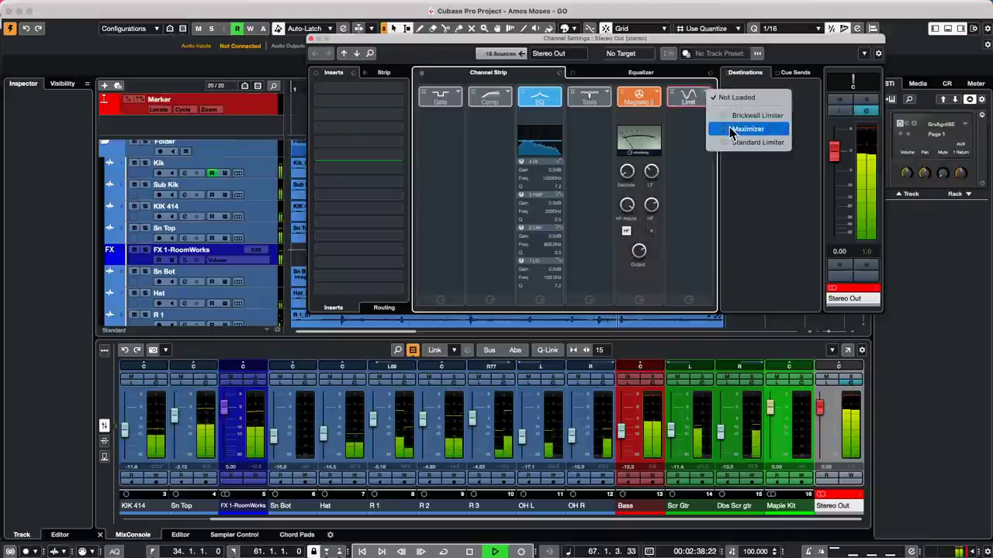
click(732, 130)
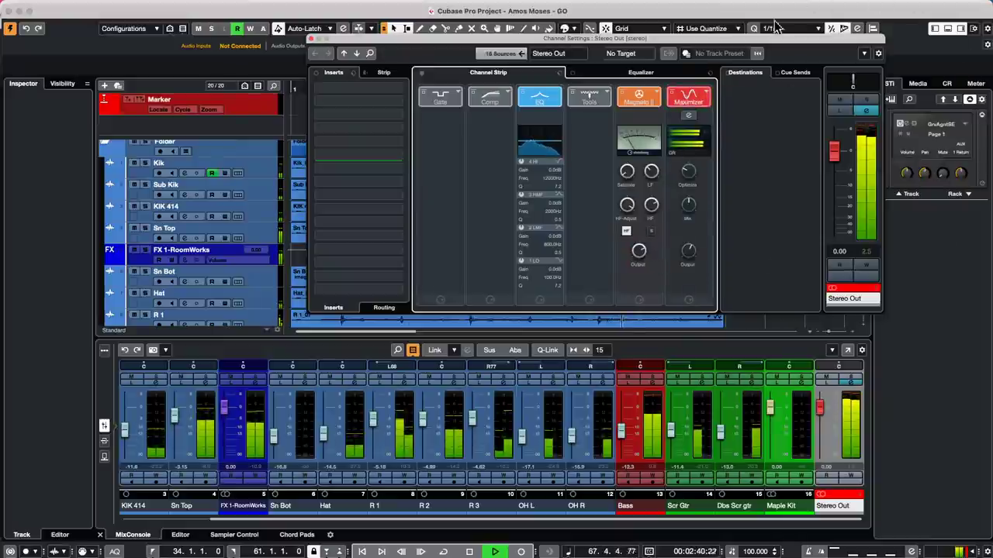
click(421, 75)
click(422, 74)
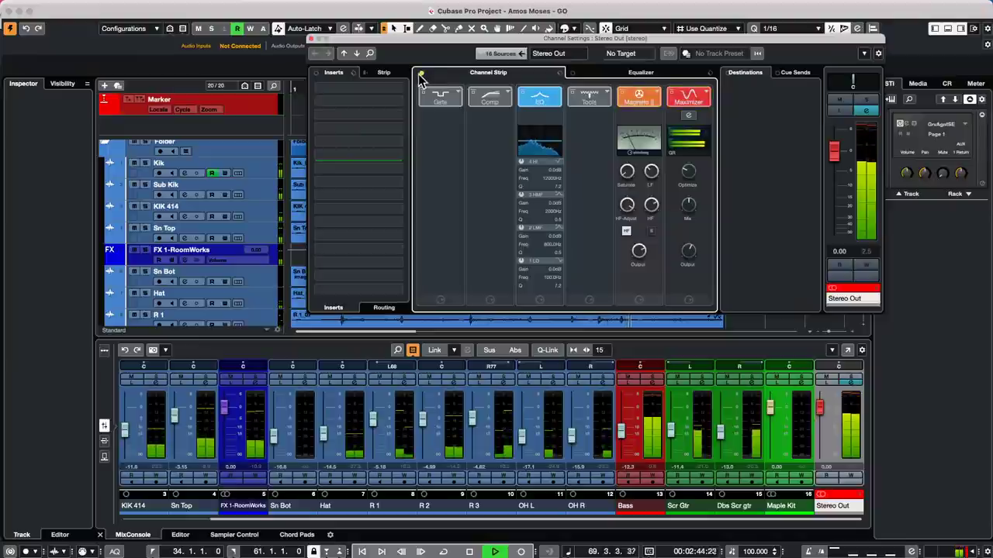
Boost the Stereo Out high-mid EQ band by 4.1 dB at 7367 Hz, bypass the channel strip and close the channel settings.
drag(549, 148, 542, 137)
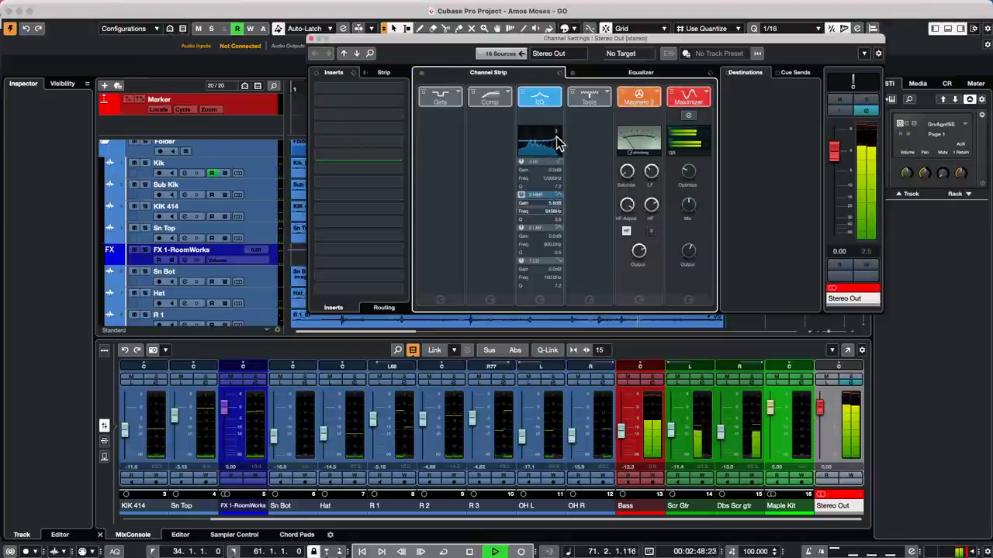
drag(556, 143, 554, 144)
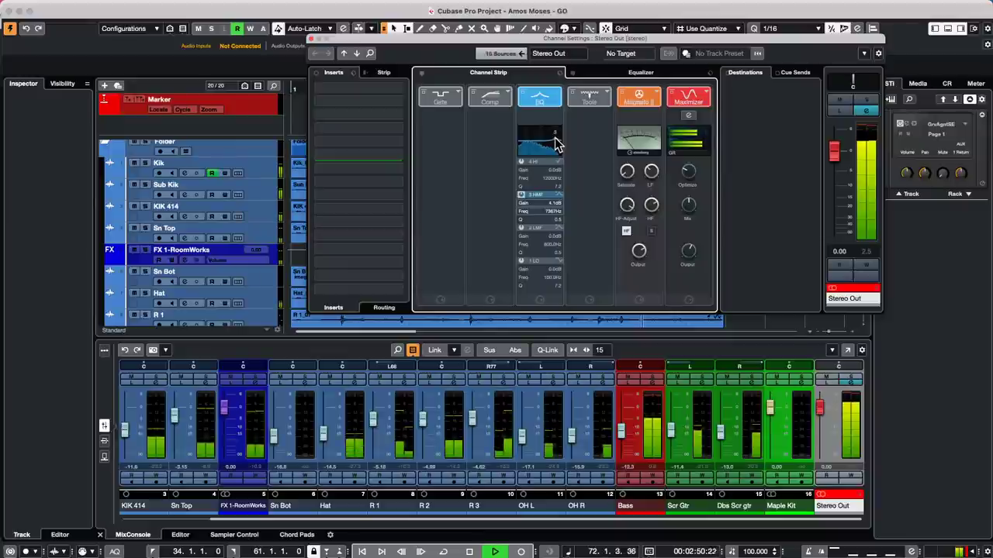
click(421, 76)
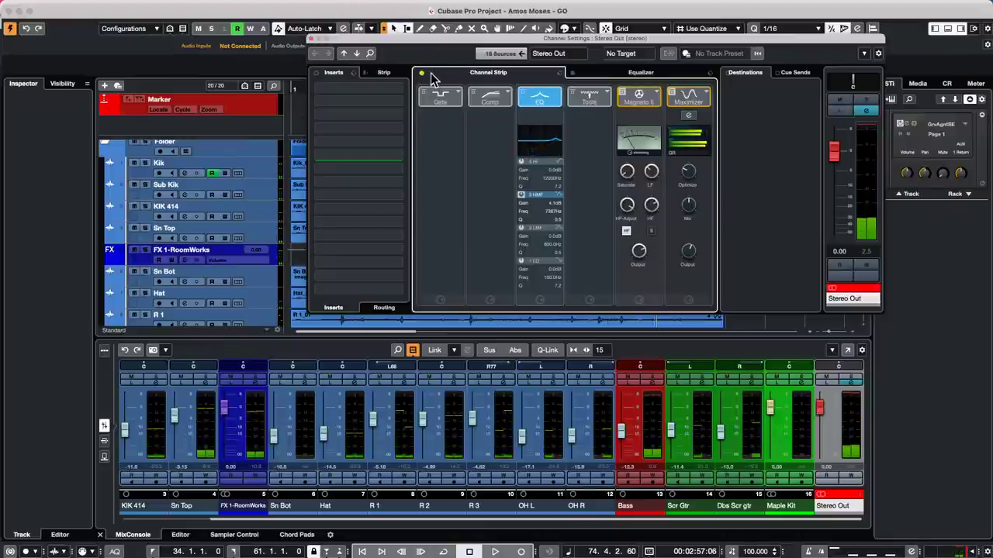
click(310, 38)
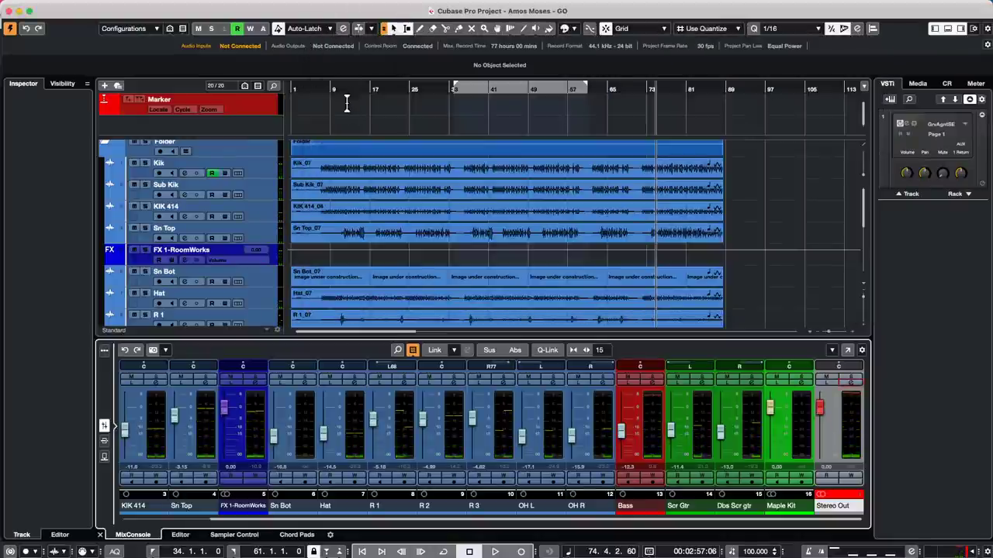
Revert the Amos Moses - GO project to its last saved version, leaving the missing port unmapped.
click(347, 103)
click(71, 7)
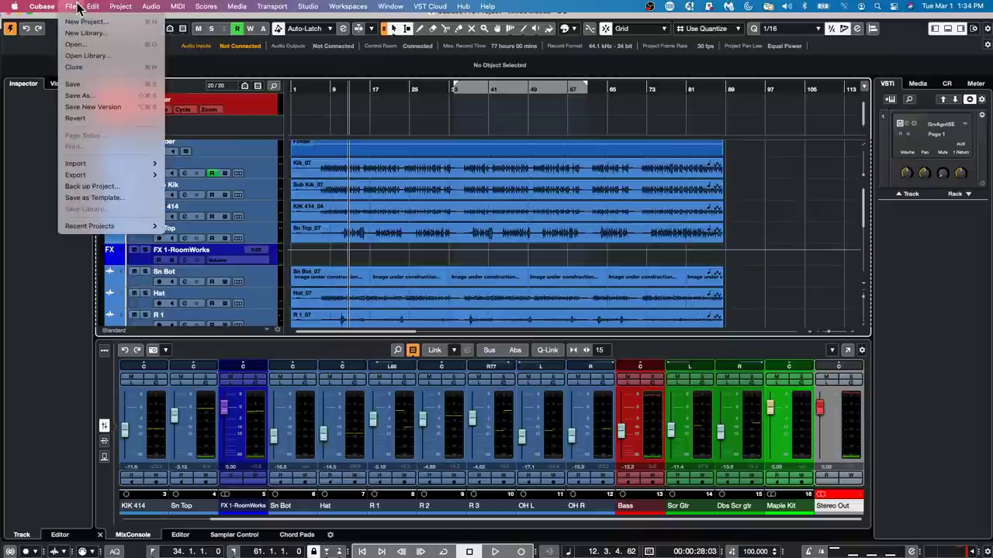
mouse_move(21, 6)
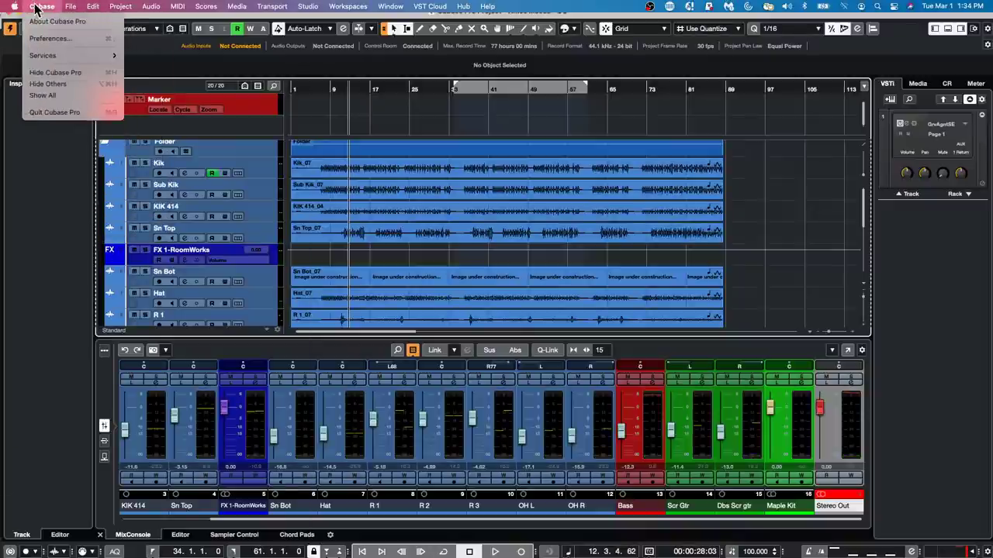
mouse_move(70, 6)
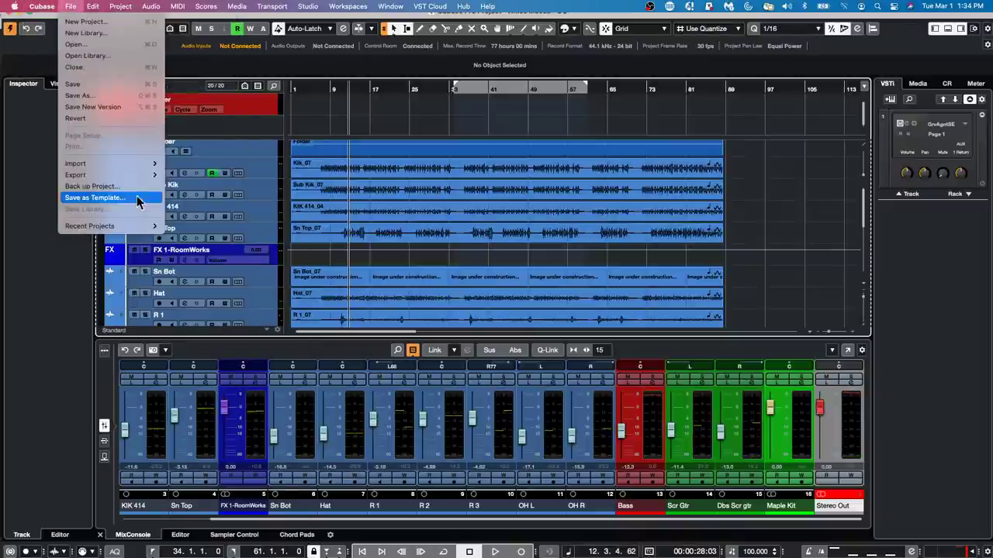
click(135, 125)
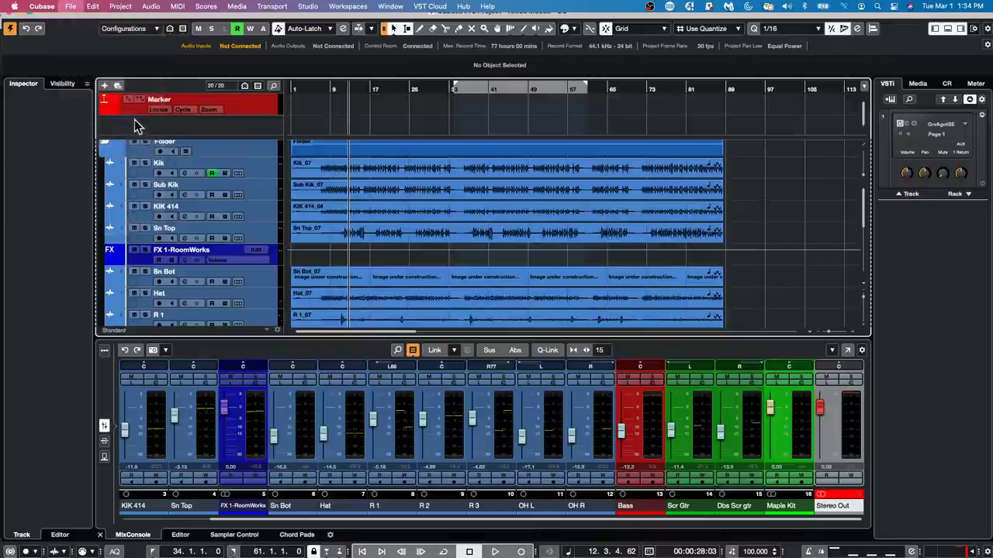
click(570, 194)
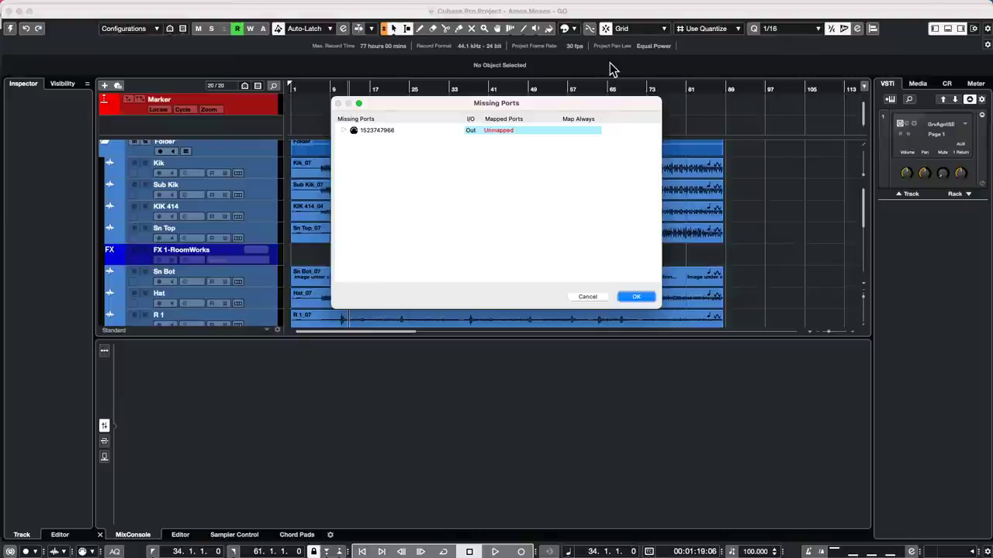
click(640, 298)
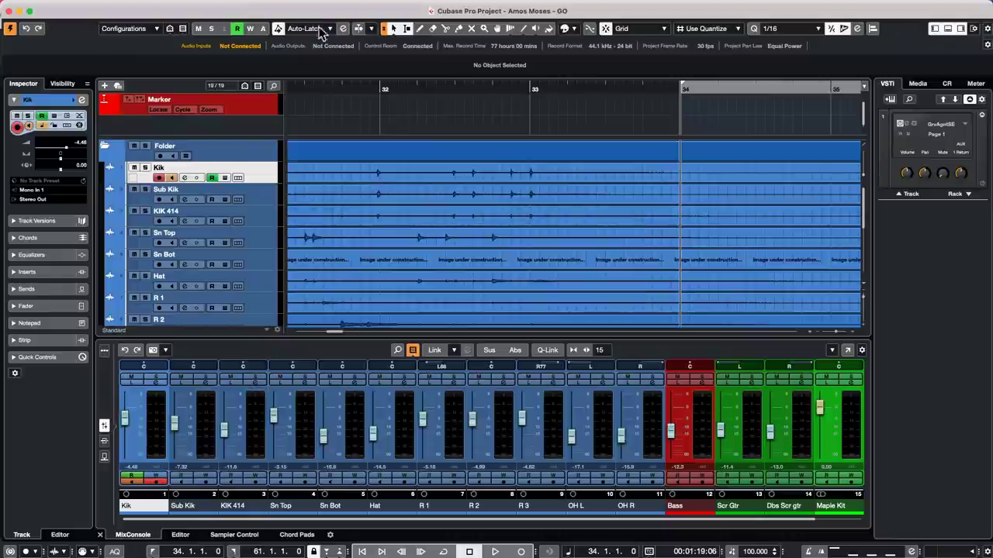
Open the recent project jump off.cpr and activate it.
mouse_move(211, 7)
click(70, 6)
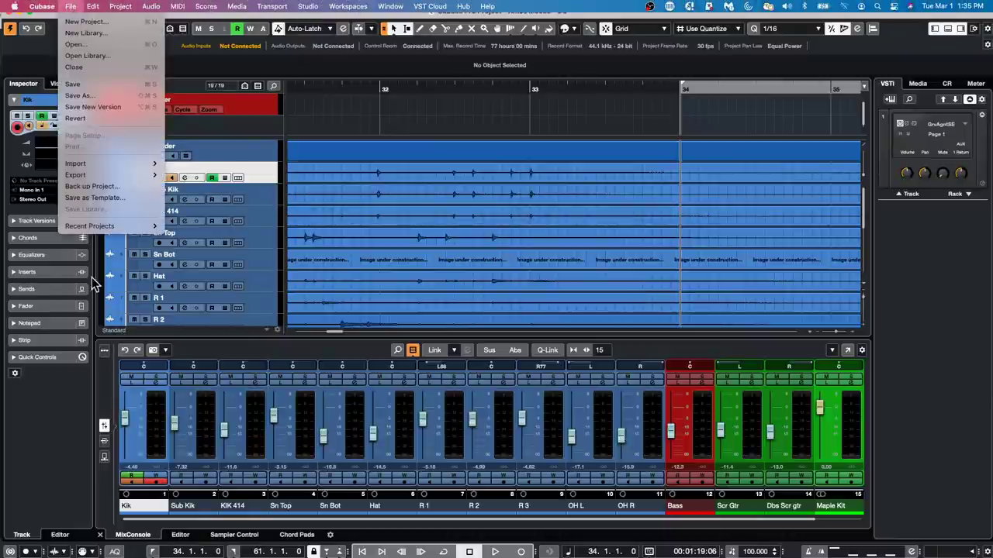
mouse_move(147, 226)
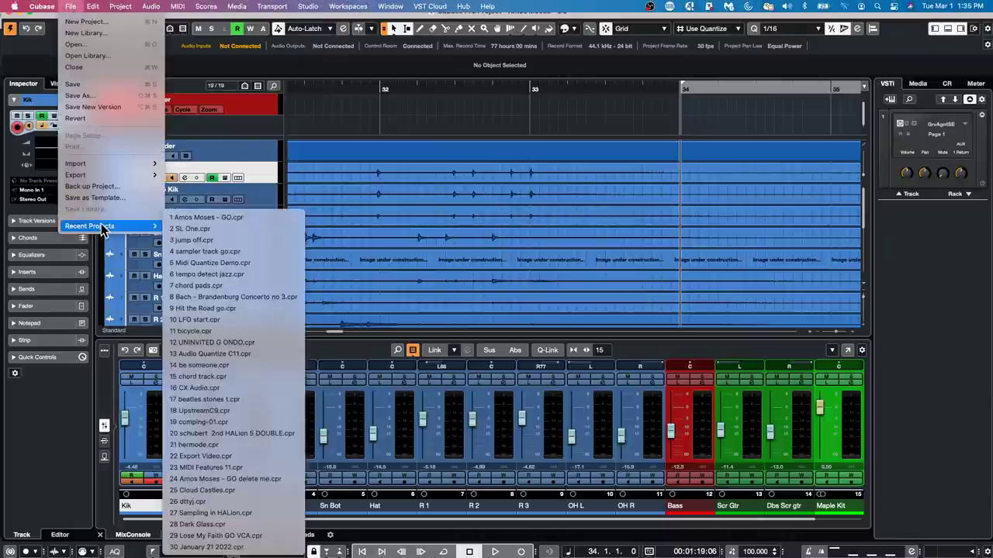
click(203, 240)
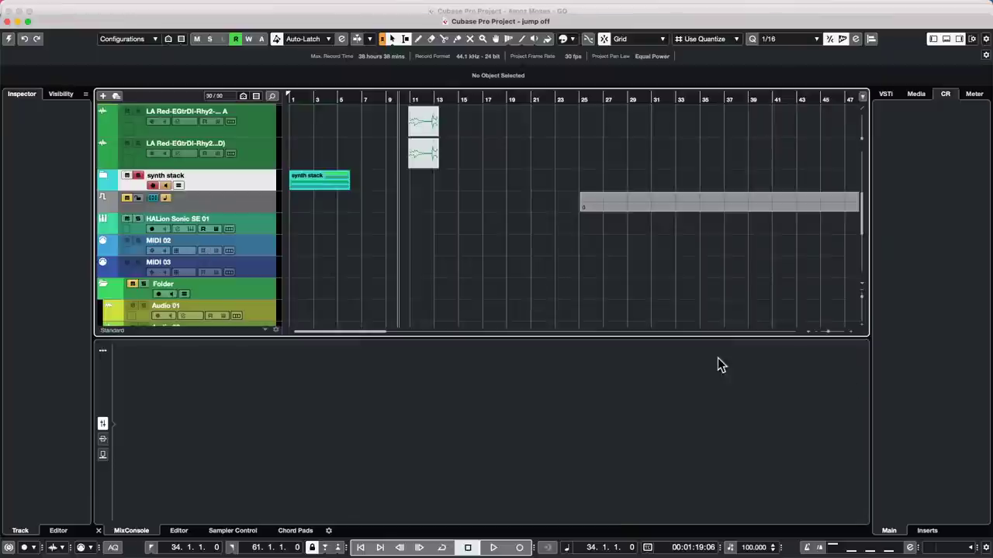
click(9, 38)
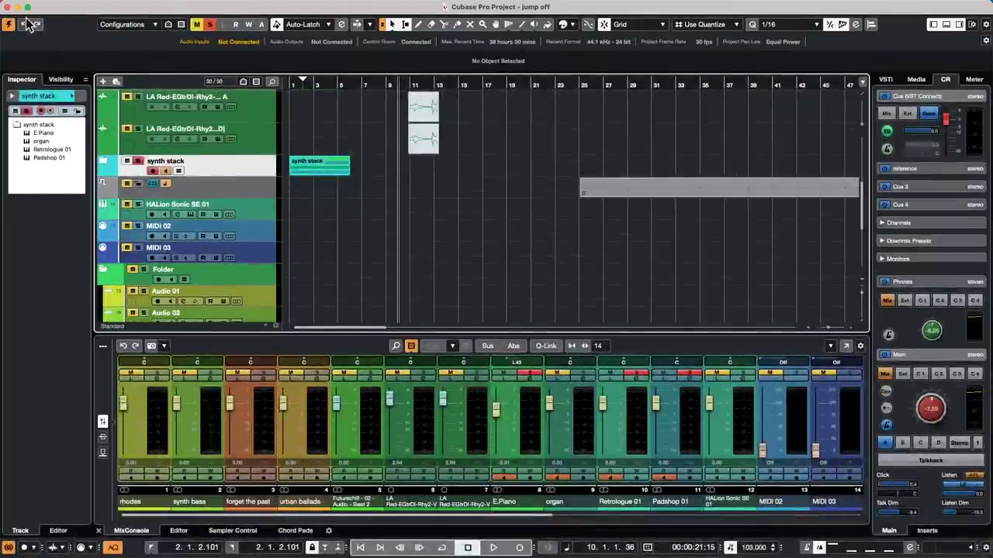
Clear all mute and solo states in the project and select the rhodes track.
scroll(388, 216, up, 5)
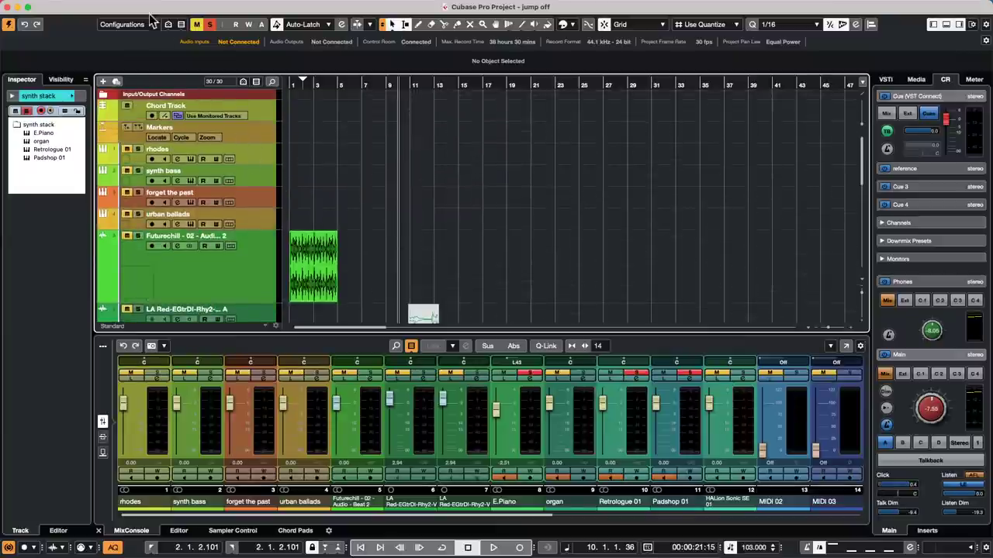
click(210, 24)
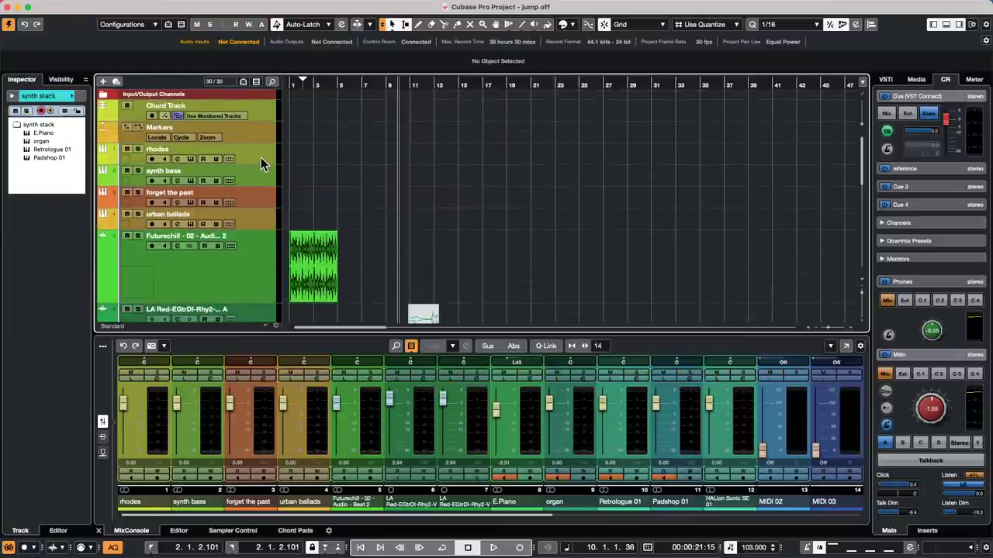
click(261, 158)
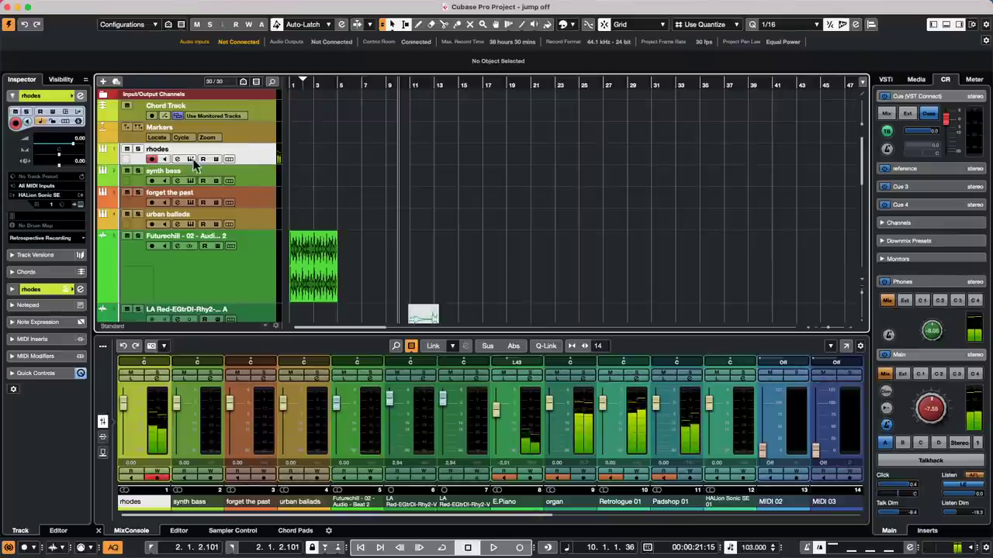
scroll(162, 237, down, 2)
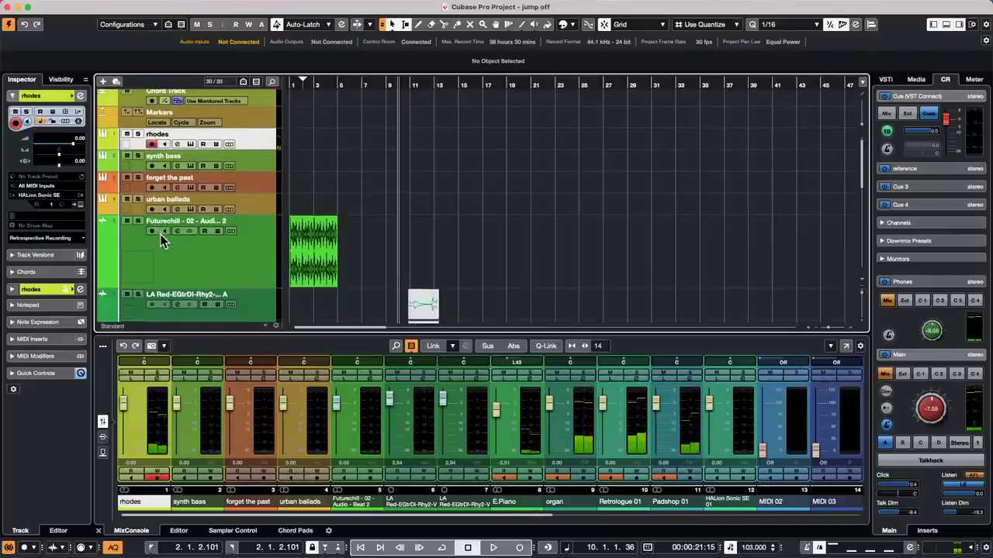
scroll(162, 240, down, 10)
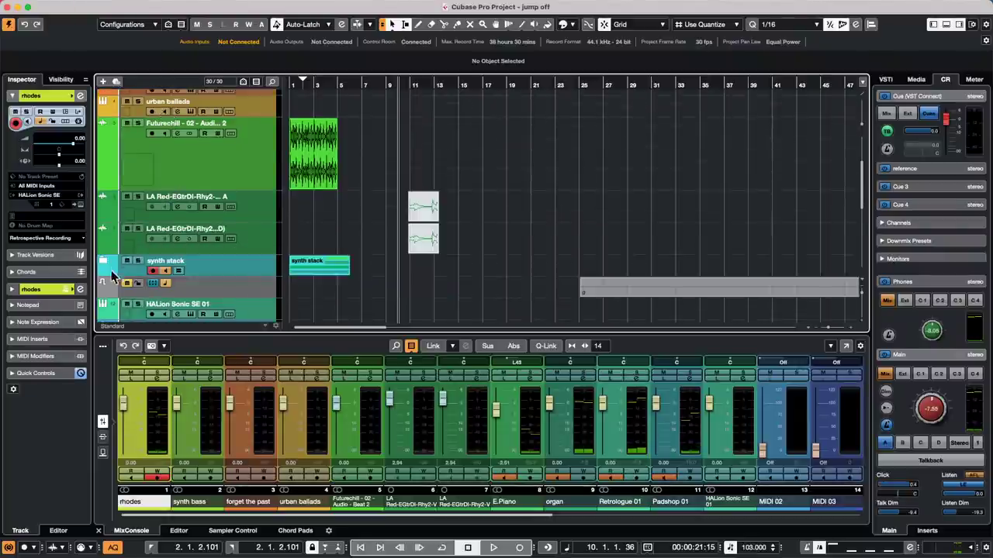
scroll(206, 140, up, 12)
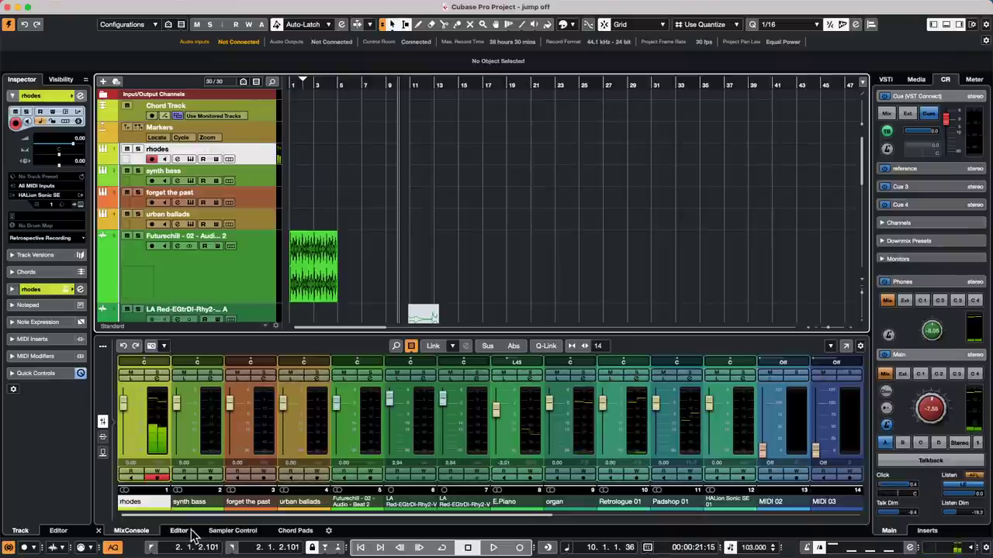
Show the Chord Pads and set the rhodes track's input routing to Chord Pads.
click(303, 533)
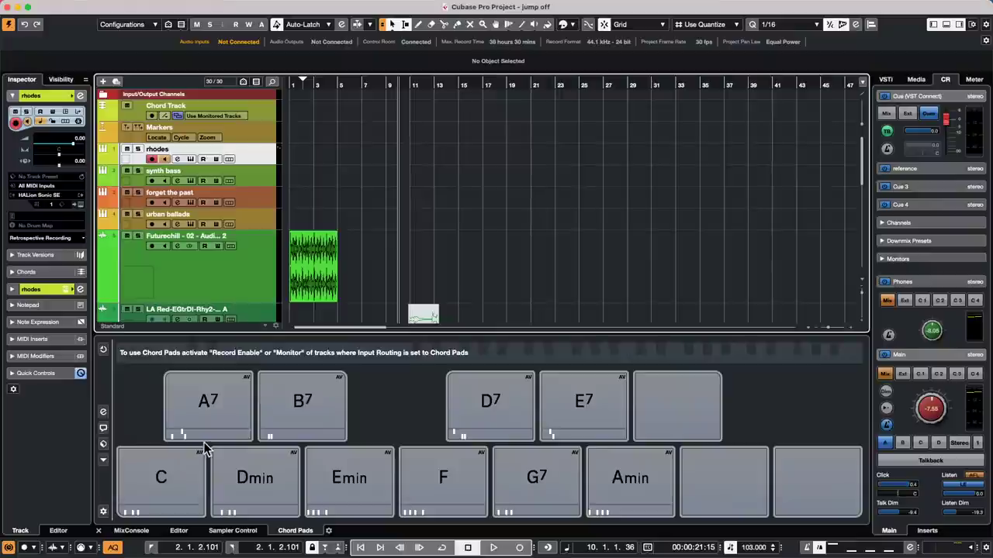
click(61, 188)
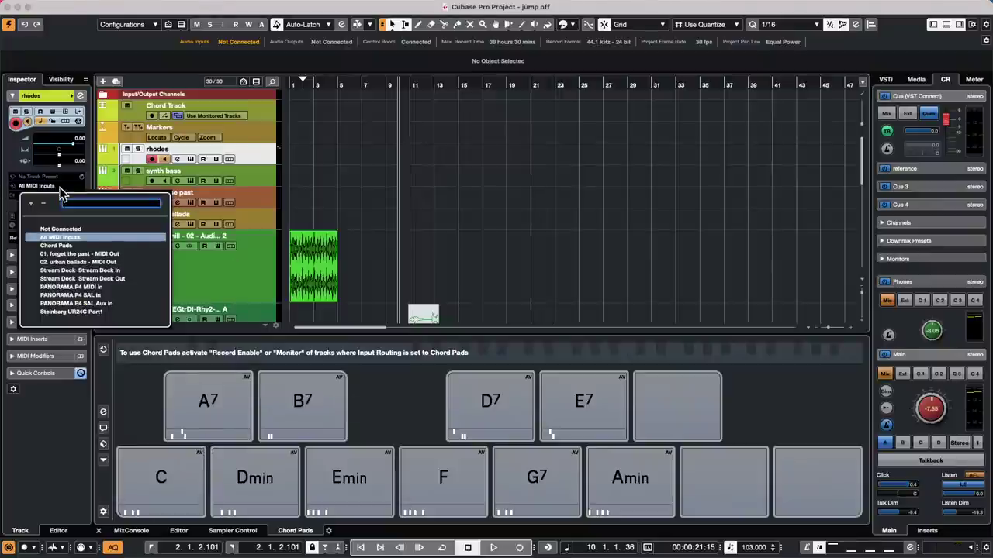
click(72, 246)
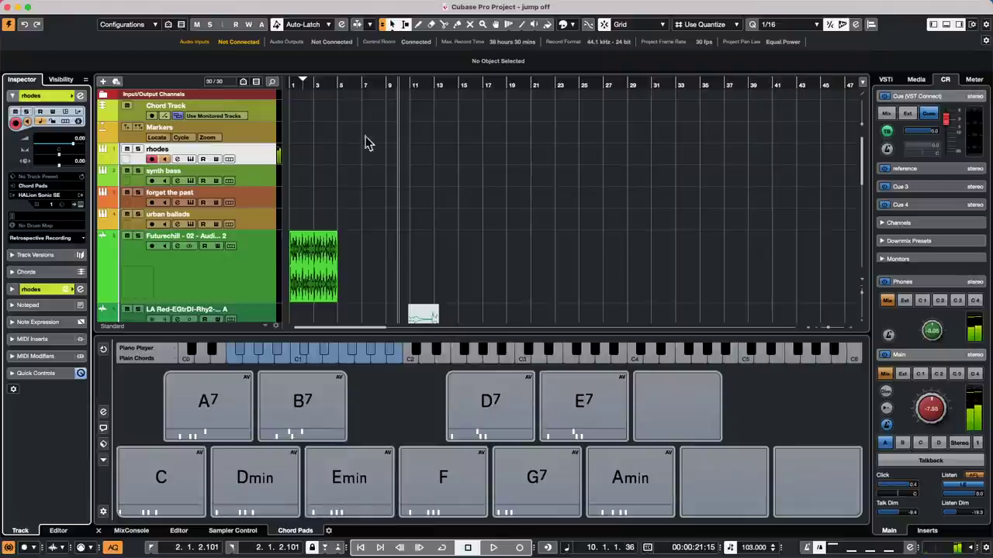
Check the input routing choices for the rhodes track and audition the Dmin and C chord pads.
click(29, 187)
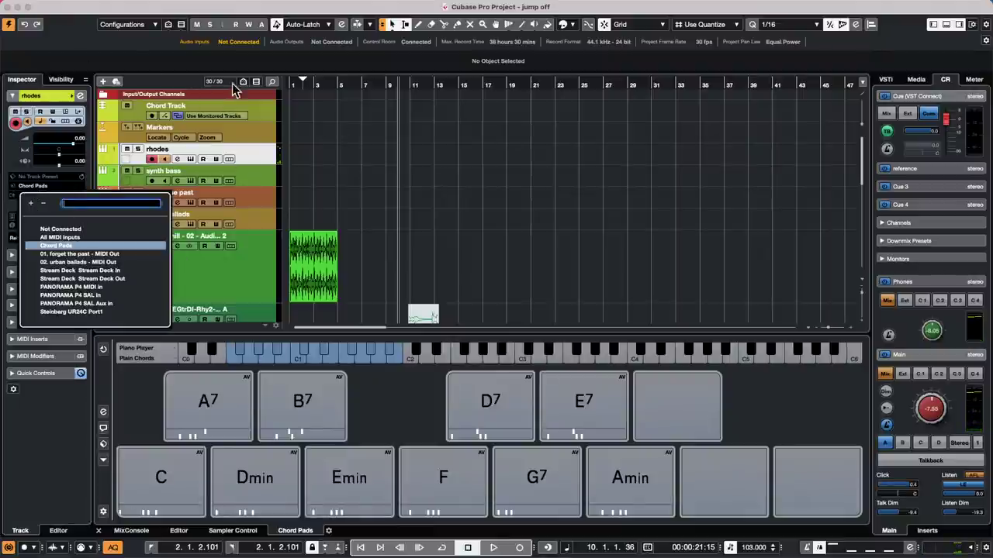
click(349, 184)
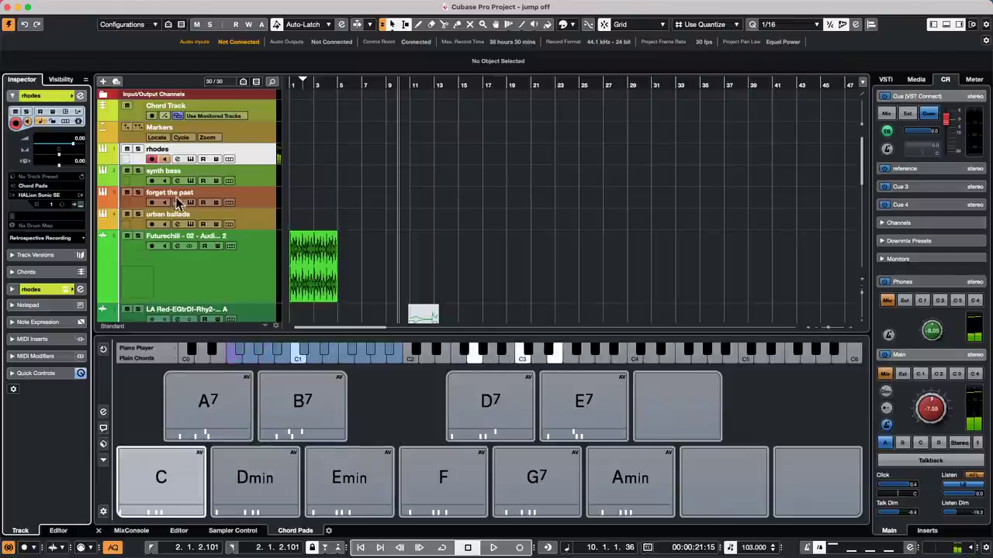
click(243, 484)
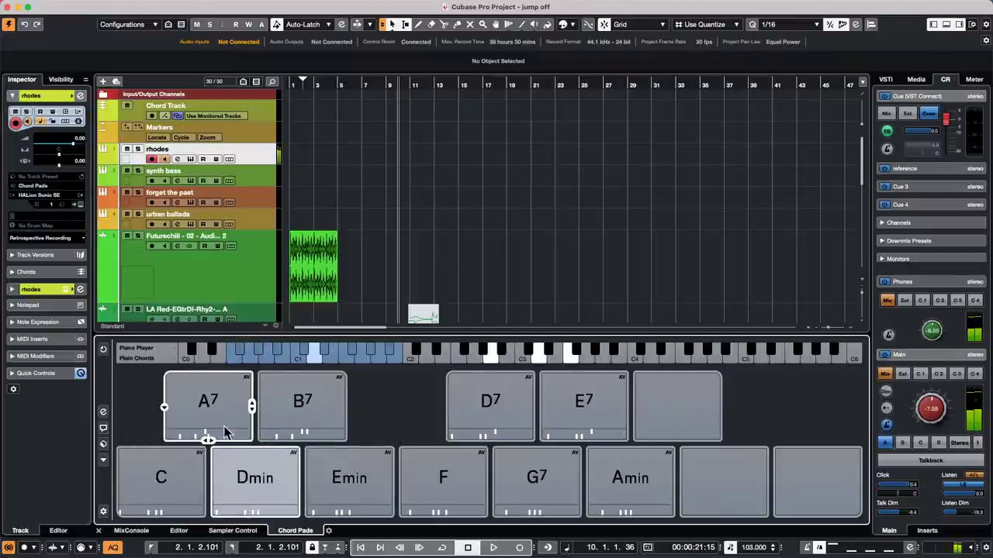
click(183, 493)
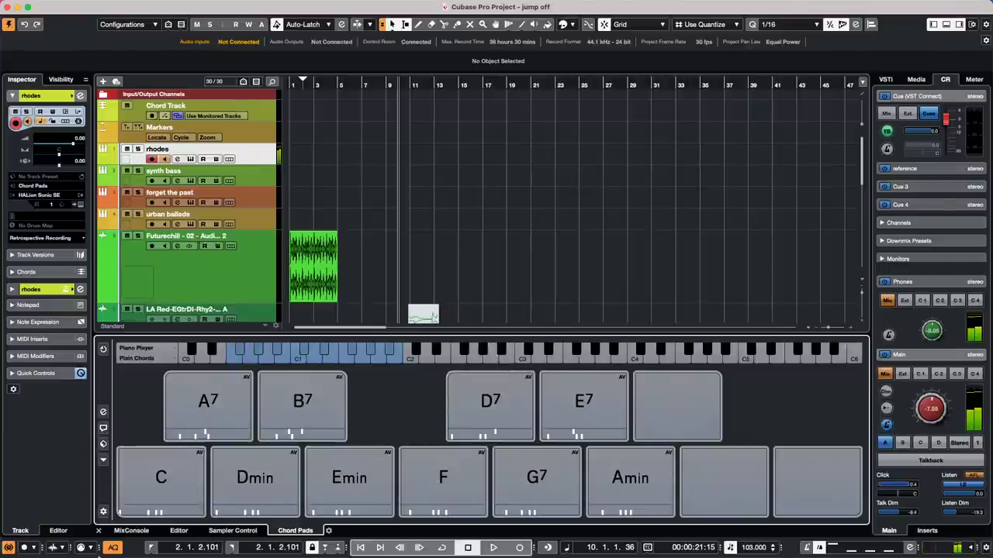
Look through the chord pad functions list and display the chord player setup.
click(103, 462)
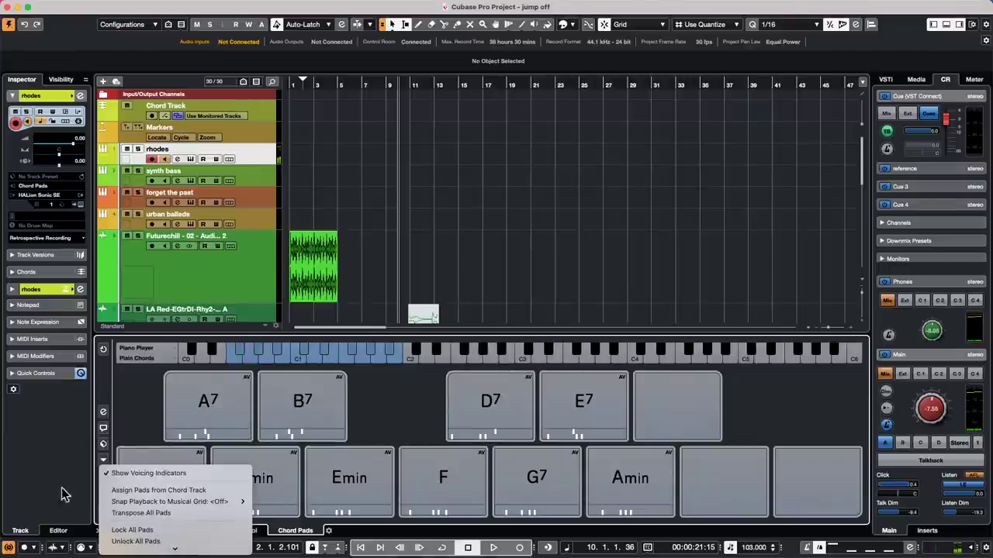
click(114, 392)
click(103, 412)
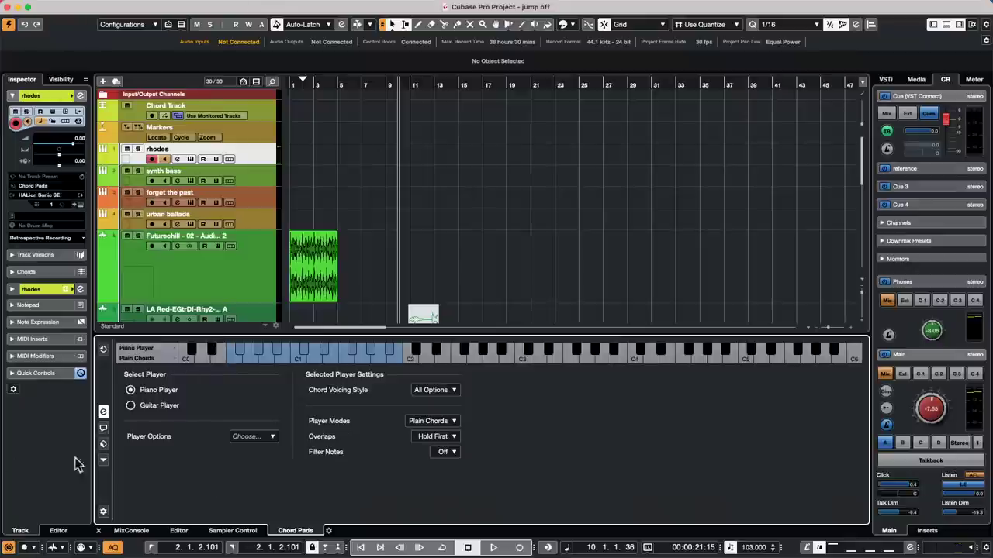
click(103, 461)
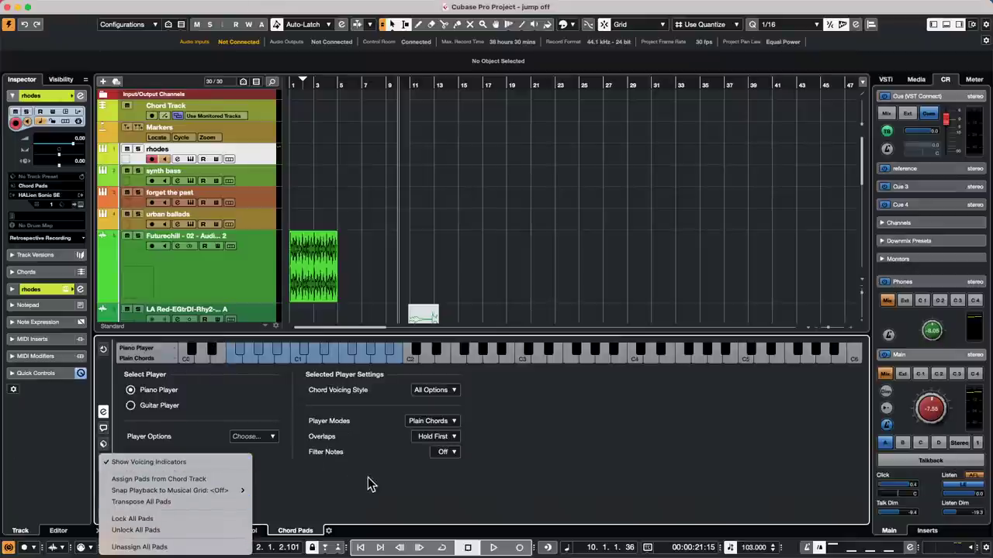
click(156, 407)
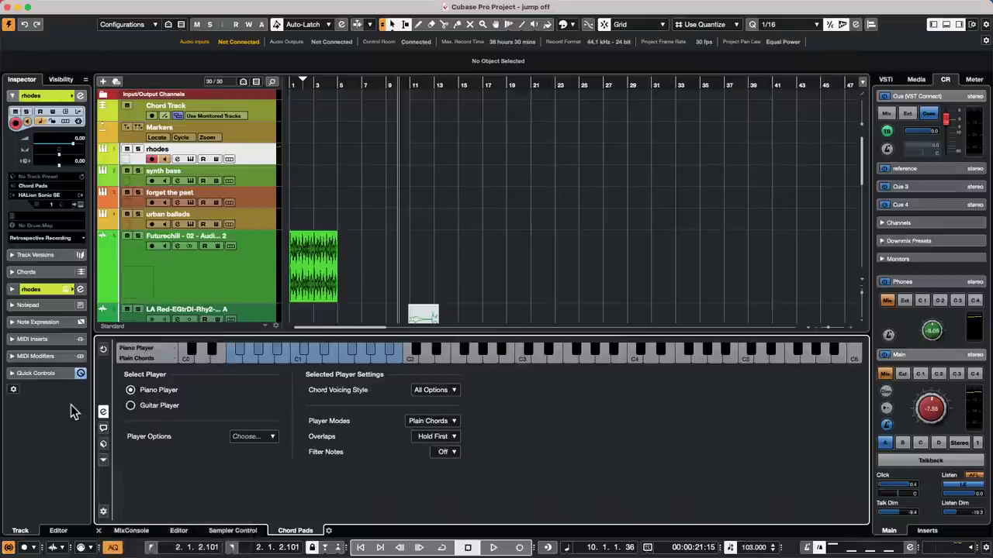
Display the Chord Assistant's Circle of Fifths and glance at the chord pads preset browser.
click(103, 431)
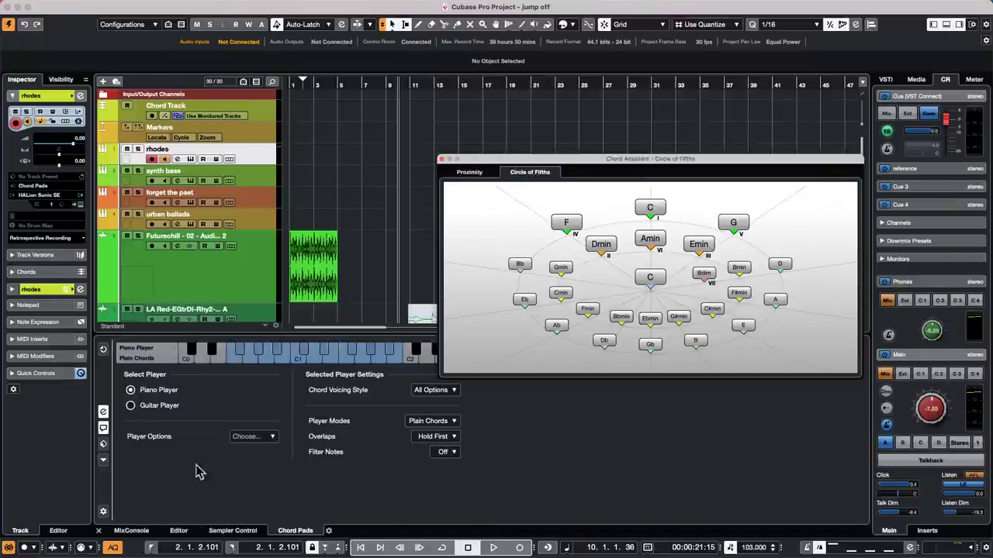
click(103, 445)
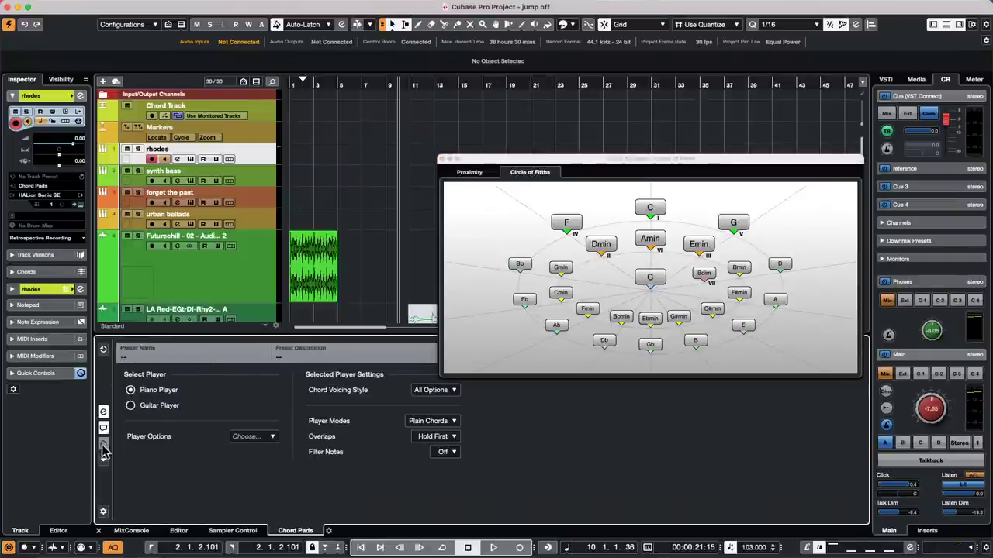
click(103, 447)
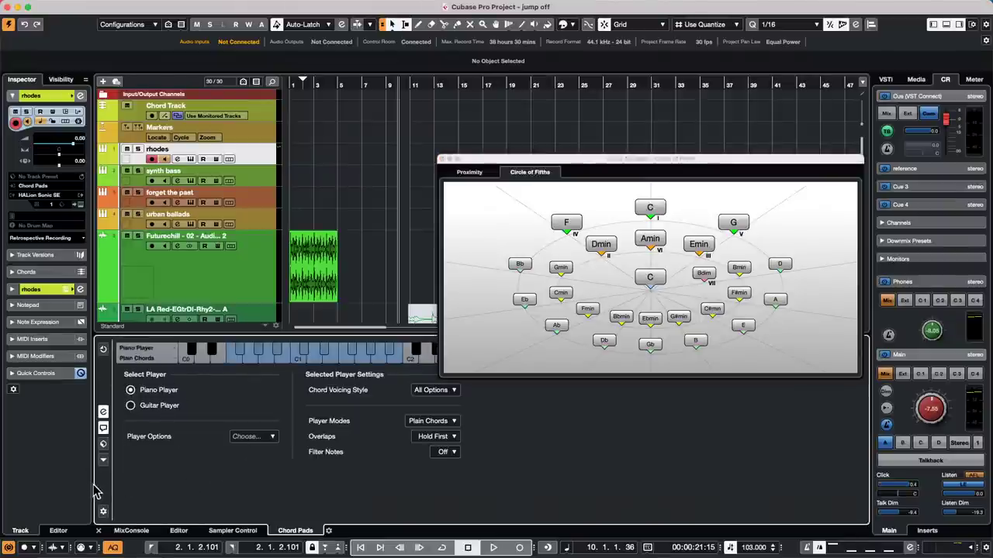
In the Chord Pads Setup, enable Latch Chords and set the Pads Remote Range Start to C0.
click(103, 512)
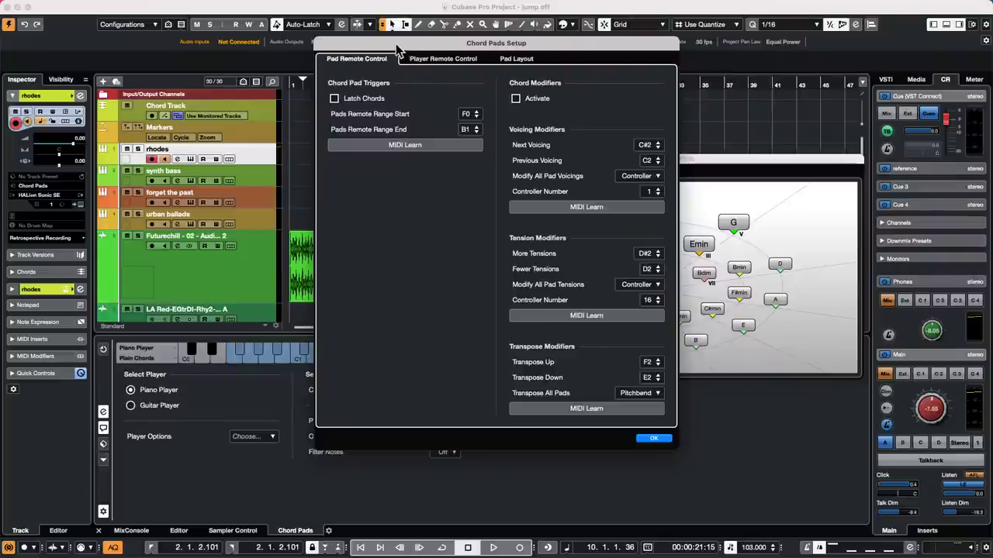
click(439, 62)
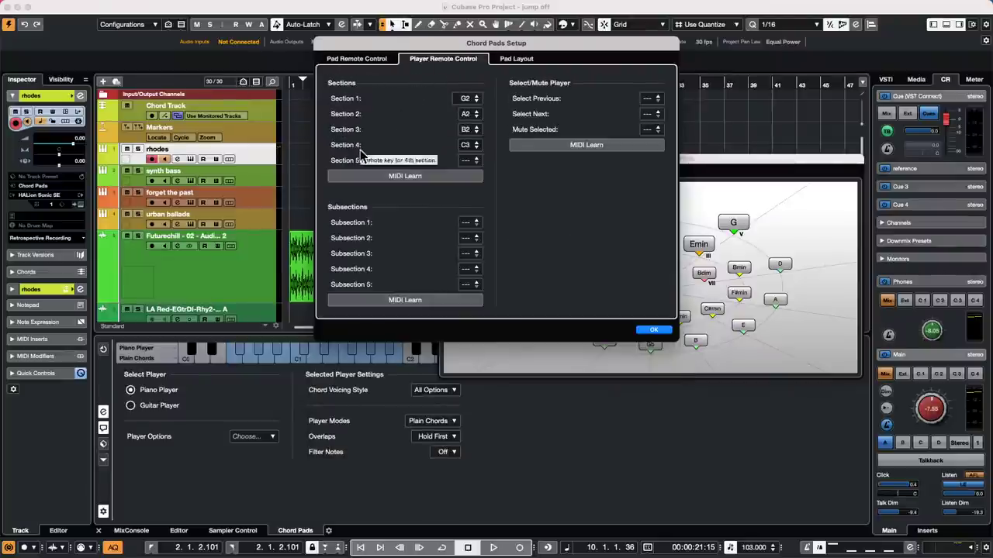
click(346, 61)
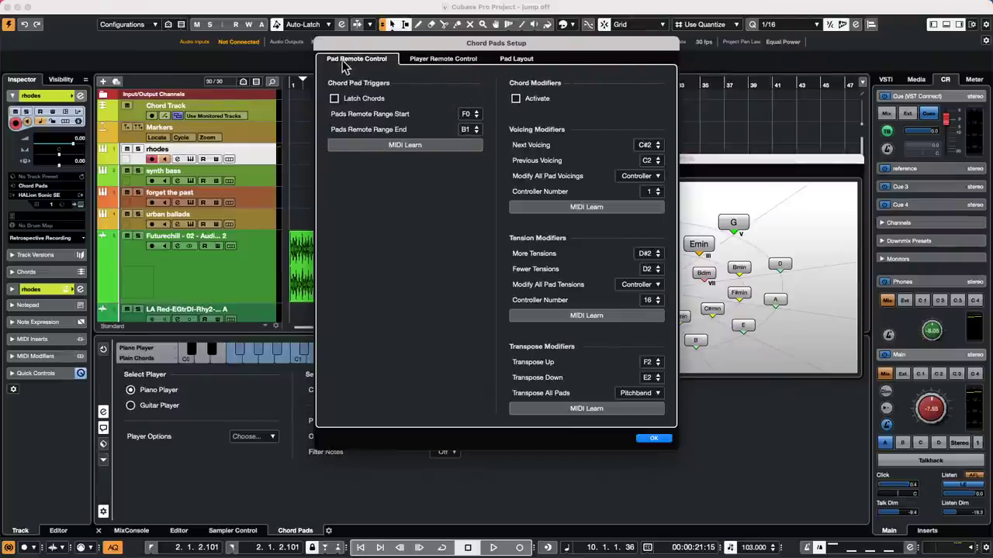
click(334, 99)
click(476, 117)
click(476, 117)
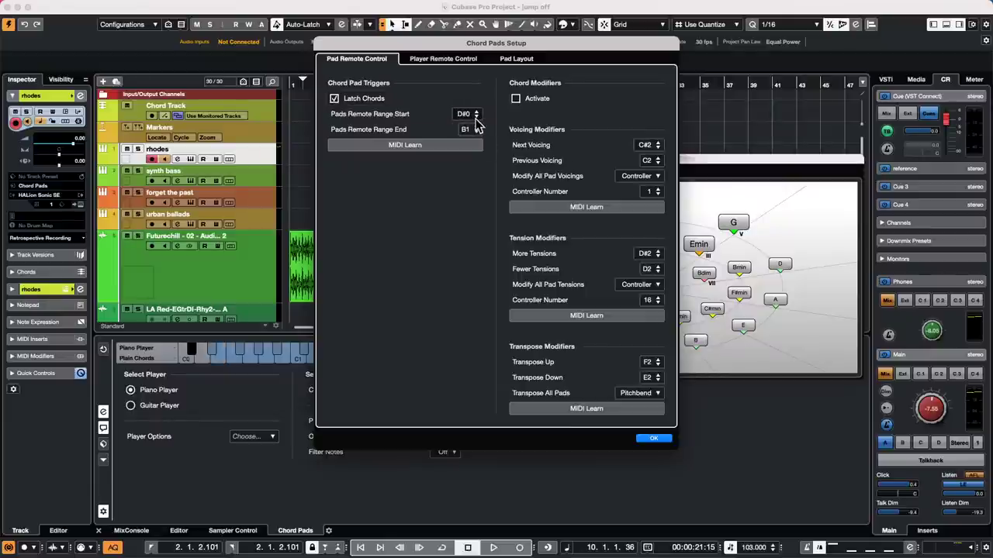
click(476, 118)
click(476, 118)
click(476, 117)
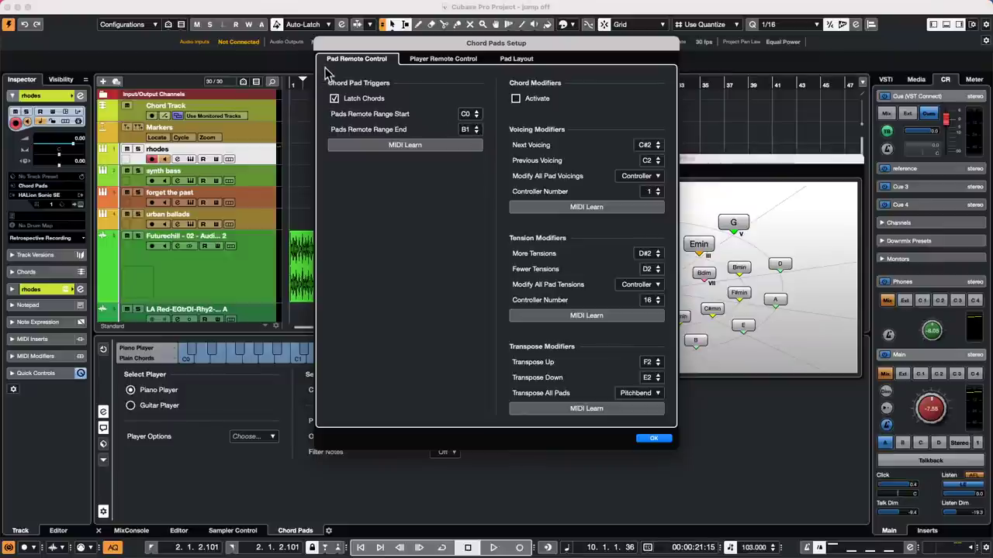
click(654, 439)
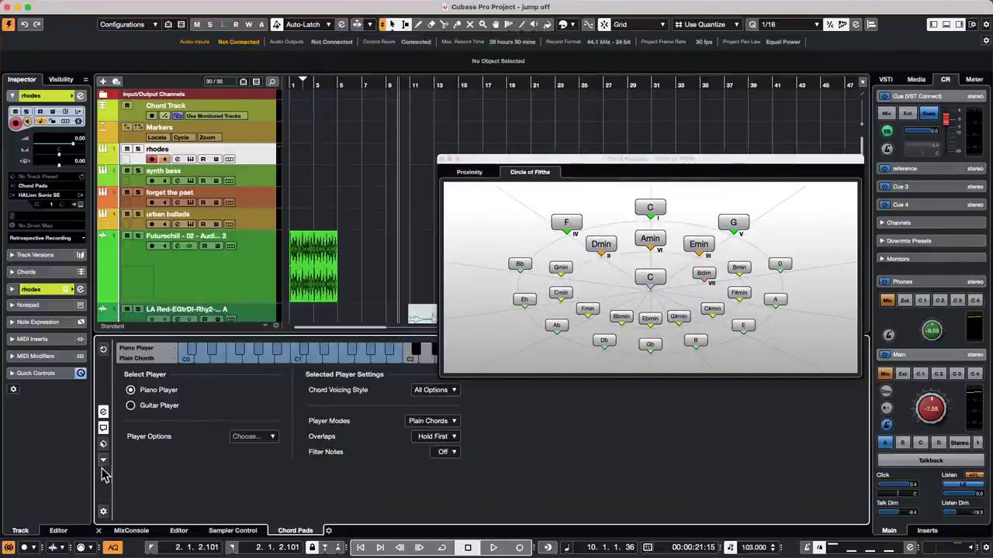
Review the Chord Pads Setup again, confirm it, and close the Chord Assistant.
click(103, 511)
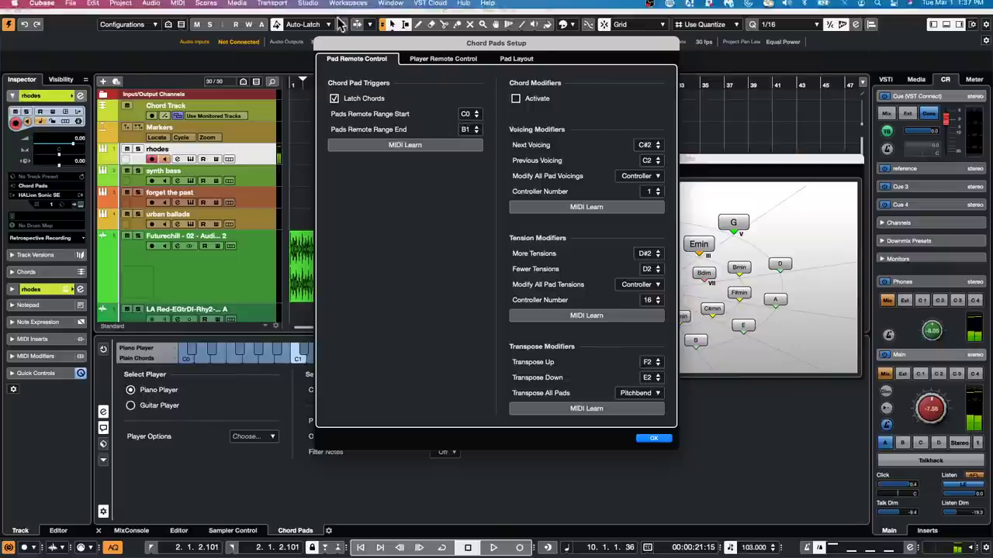
click(654, 438)
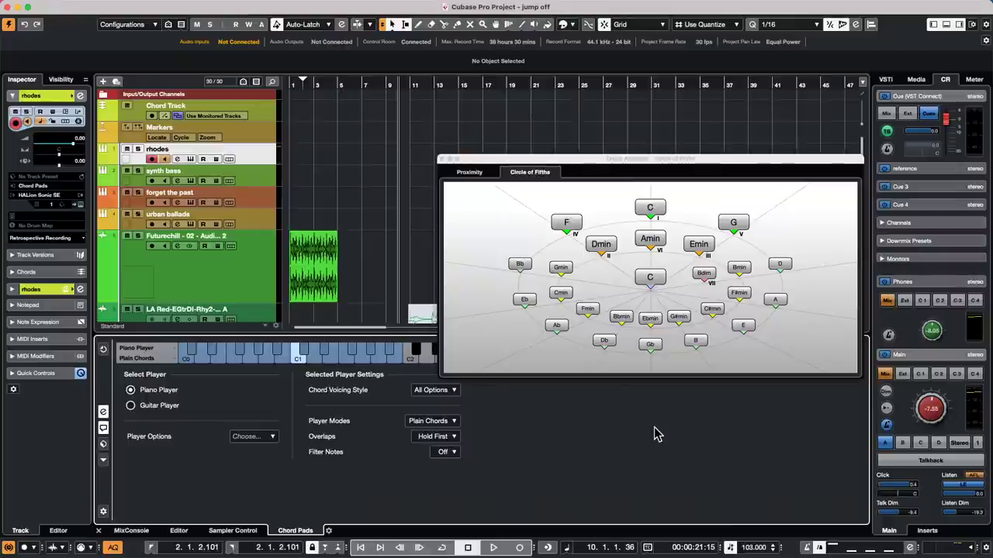
click(442, 160)
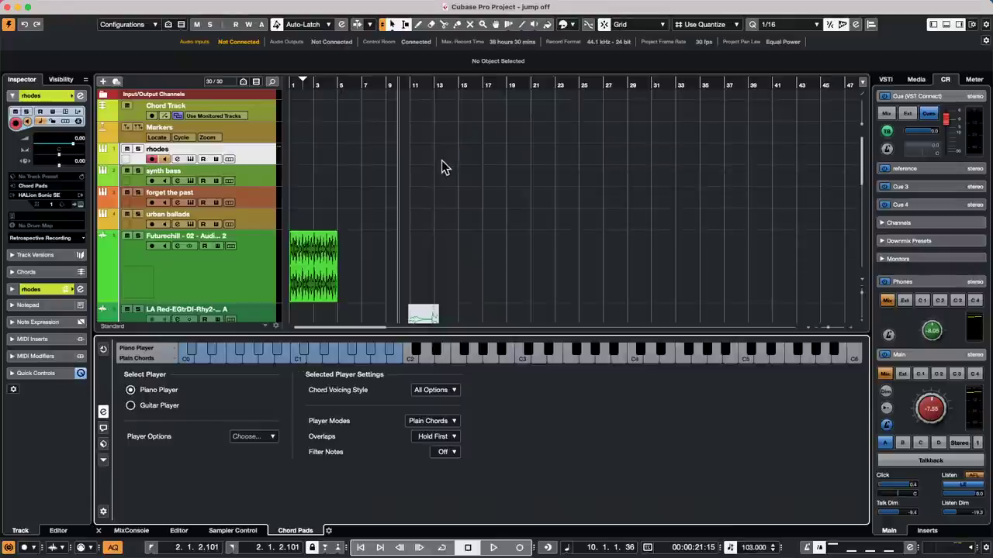
Open the On-Screen Keyboard and play a note on it.
key(alt+k)
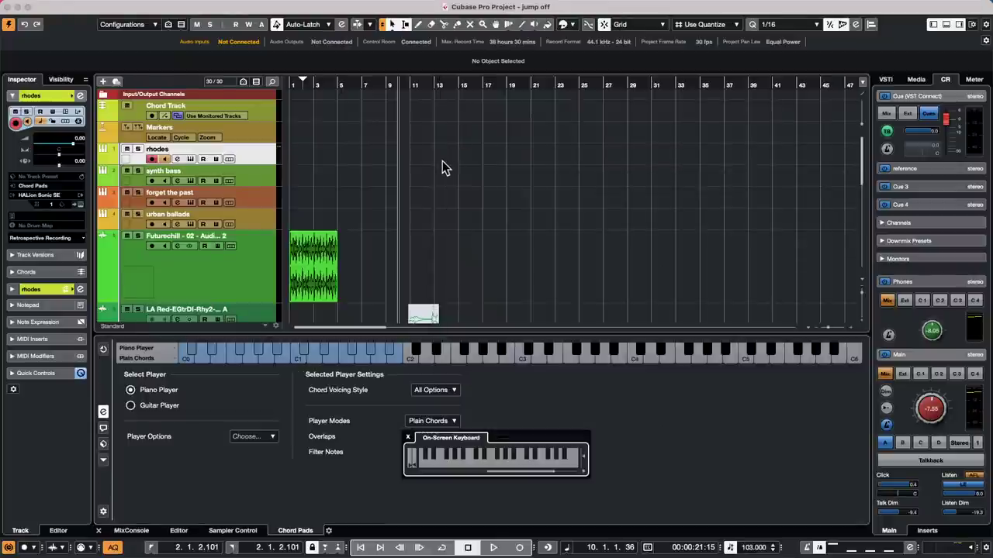
click(475, 463)
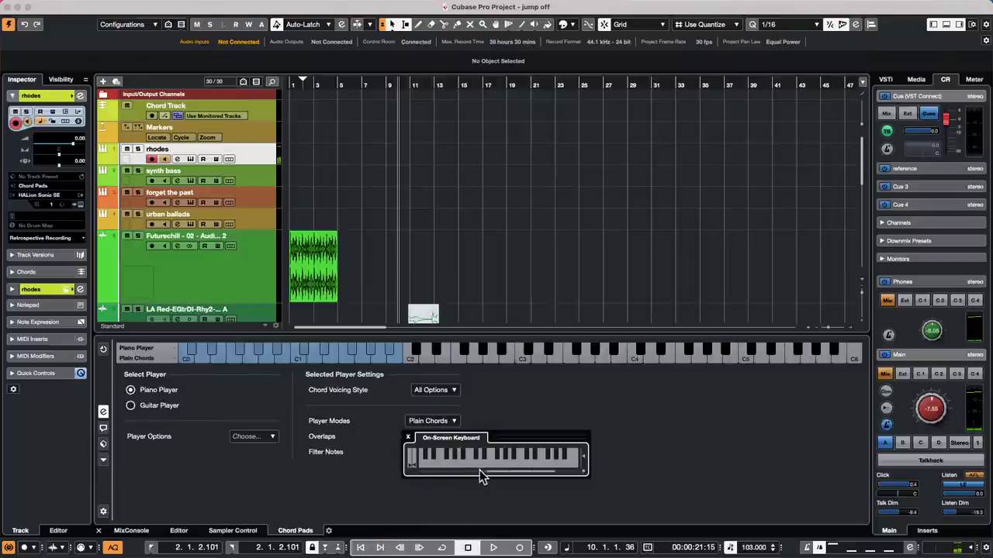
Shift the On-Screen Keyboard to its lower octaves and play several of its keys to trigger chords on the rhodes track.
click(479, 471)
click(497, 460)
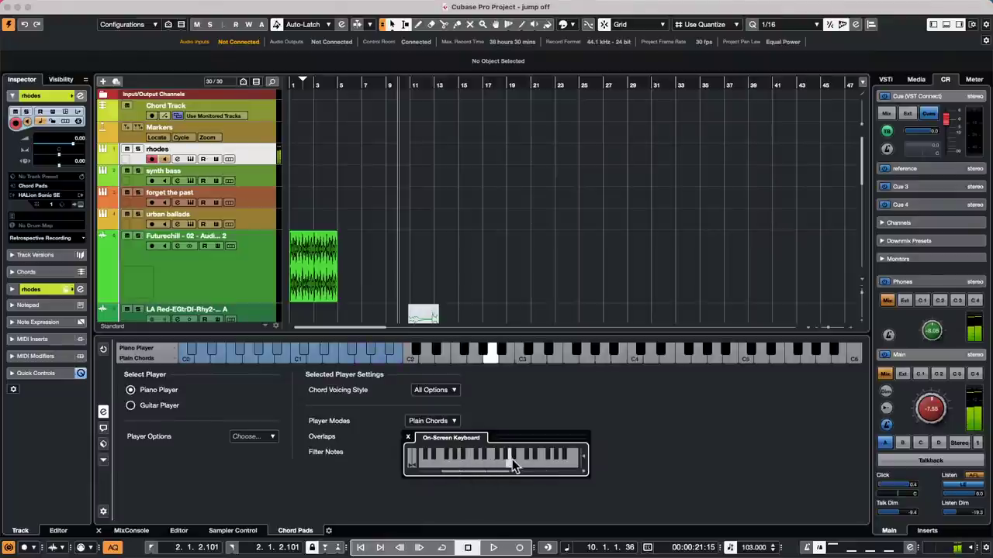
click(449, 460)
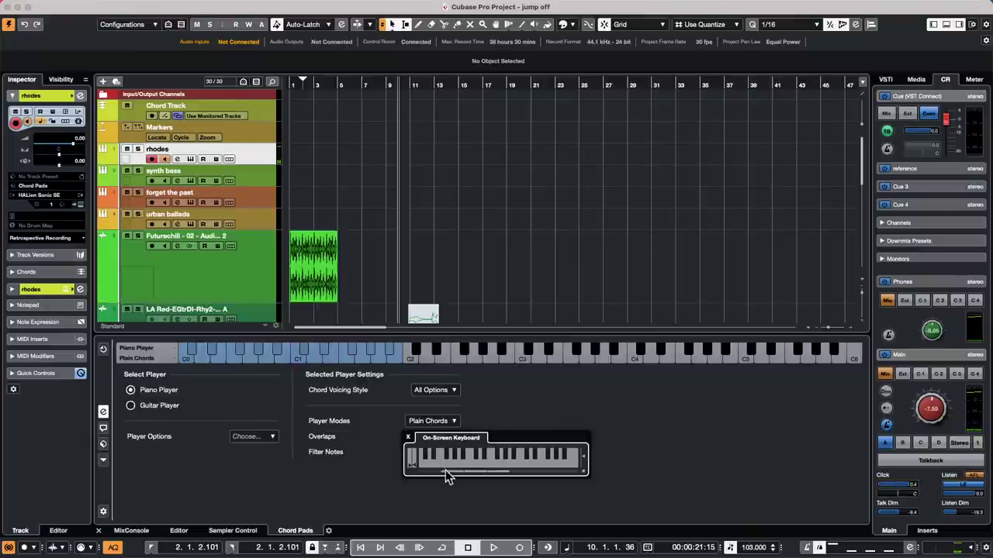
click(436, 464)
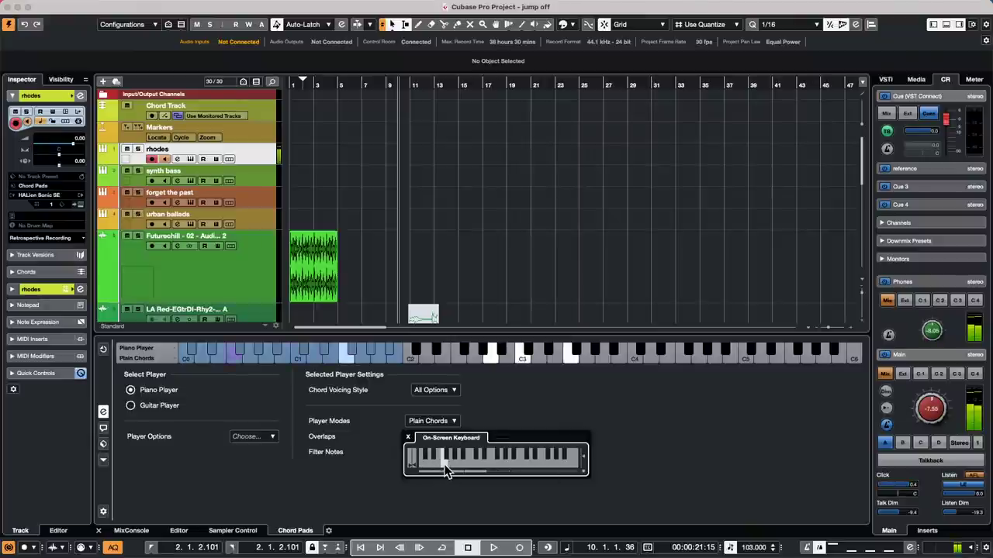
click(430, 464)
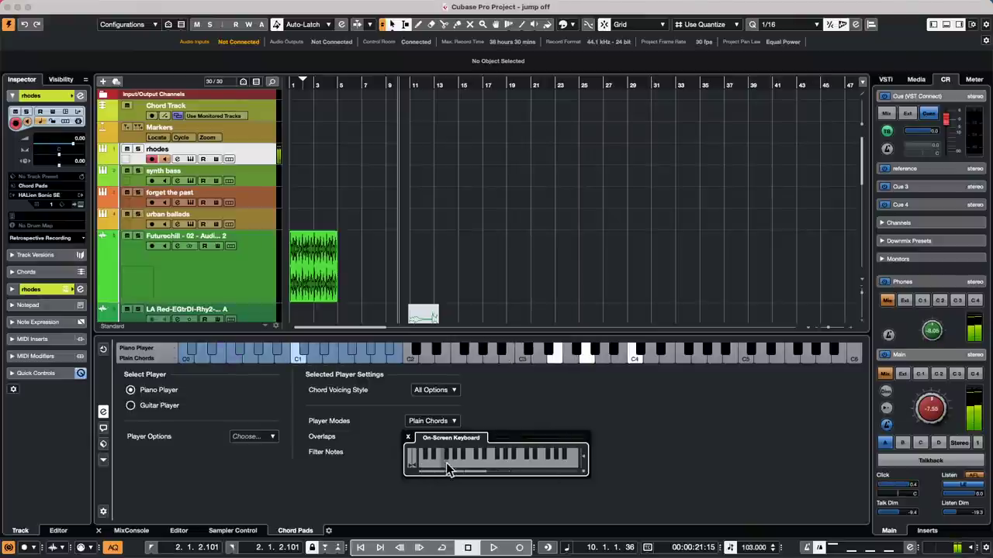
click(457, 463)
click(460, 464)
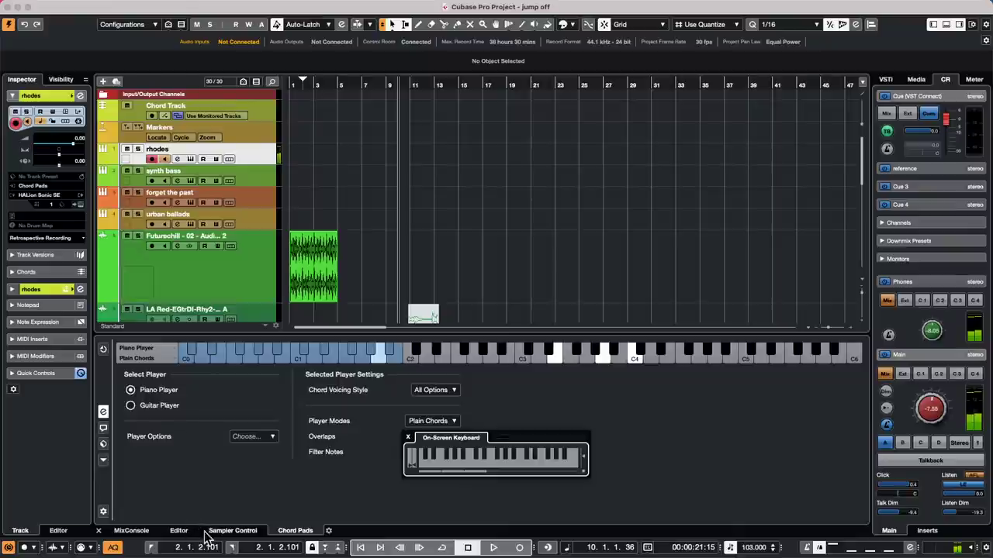
Return from the player settings to the chord pads display and trigger pads including Dmin, Amin and C from the On-Screen Keyboard.
click(103, 412)
click(443, 461)
click(436, 460)
click(426, 459)
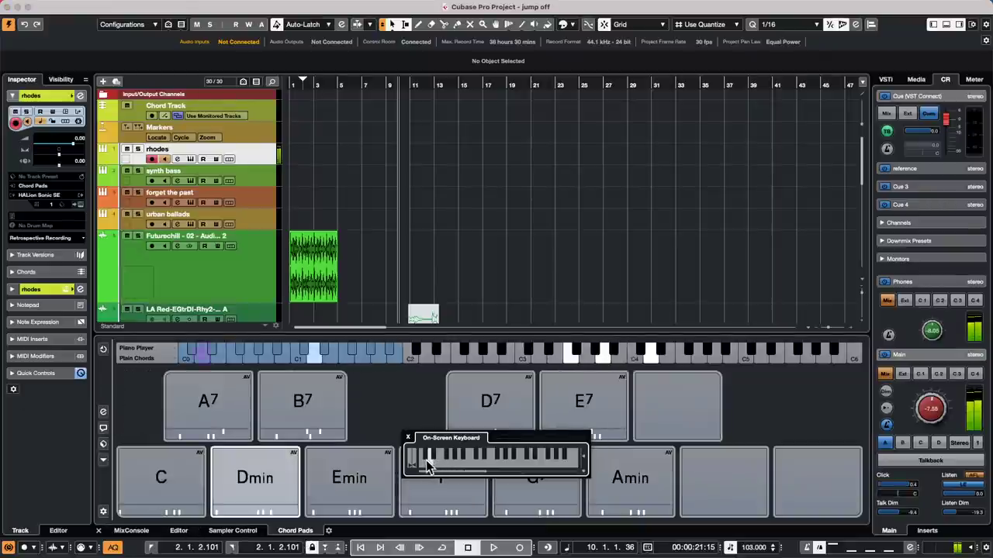
click(444, 456)
click(450, 459)
click(455, 457)
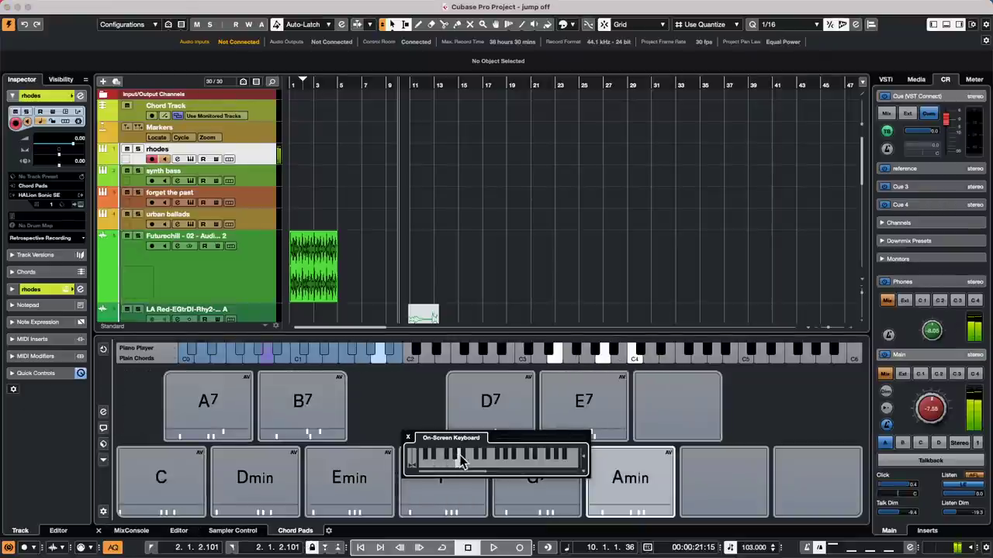
click(423, 468)
Close the On-Screen Keyboard and set the rhodes track's input routing to All MIDI Inputs.
click(620, 407)
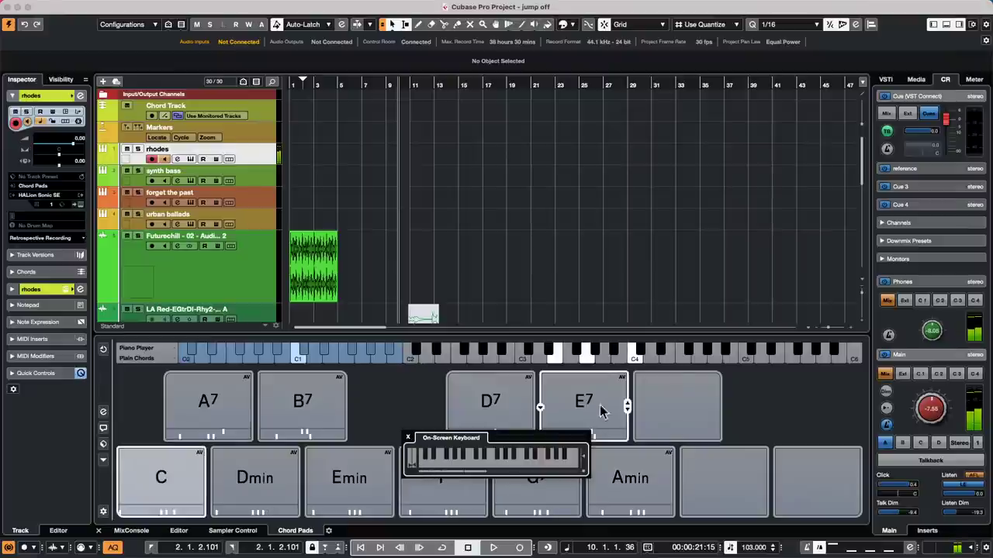
click(618, 411)
click(382, 453)
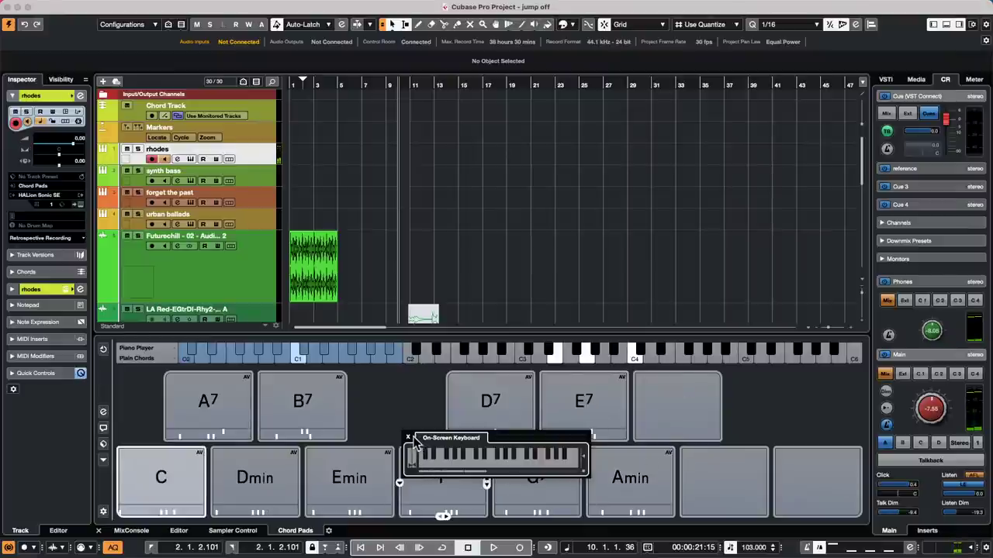
click(408, 438)
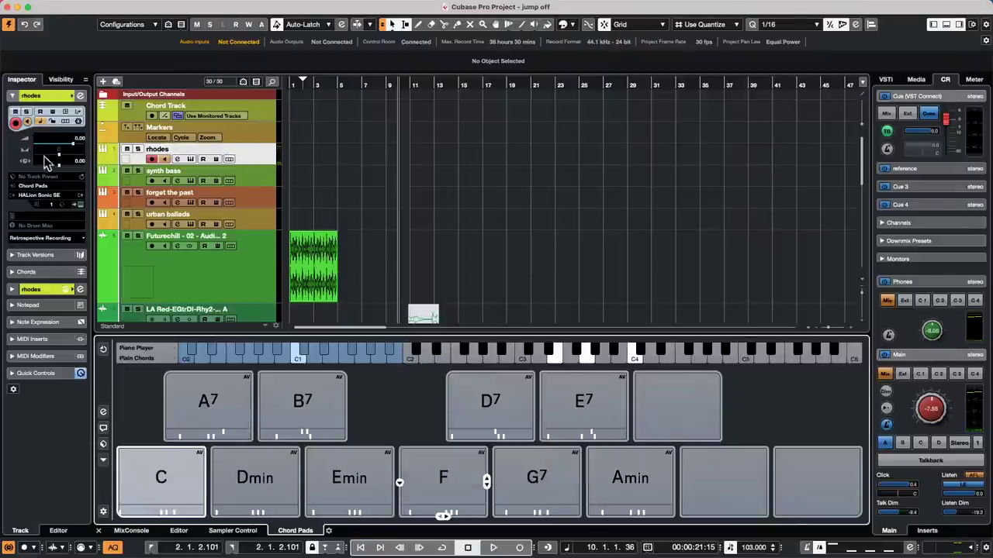
click(48, 187)
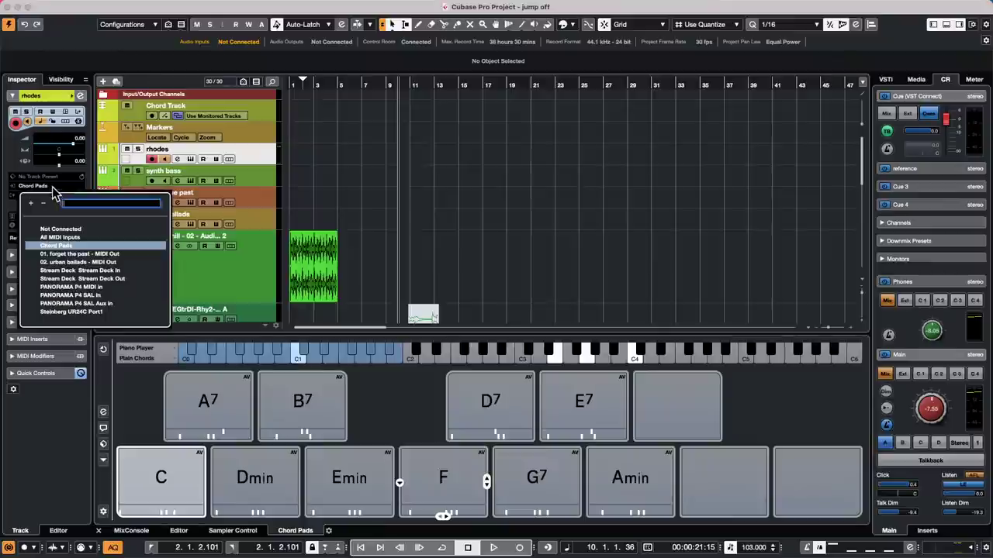
click(76, 237)
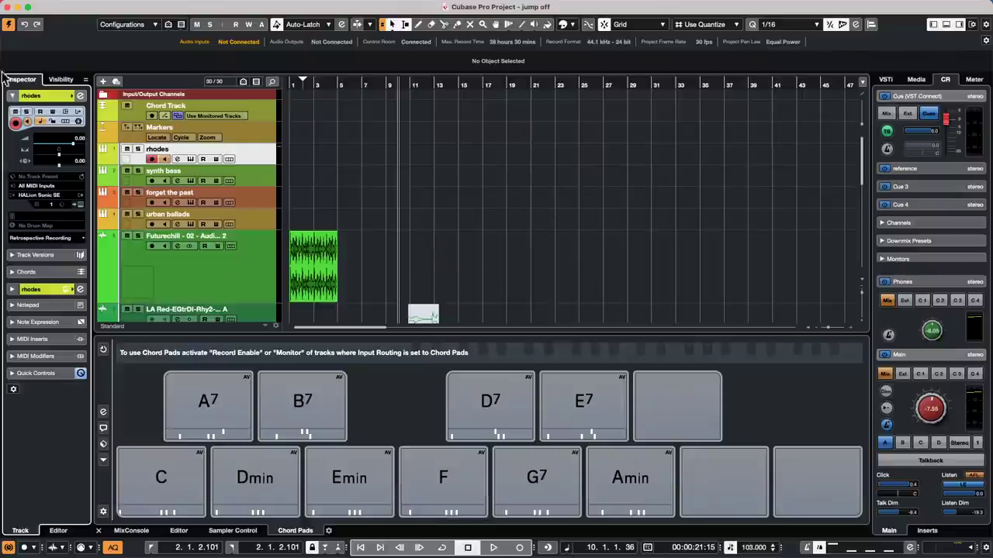
Select the Futurechill audio event, inspect its file's tempo field in the Pool, and close the Pool window.
click(323, 292)
click(434, 239)
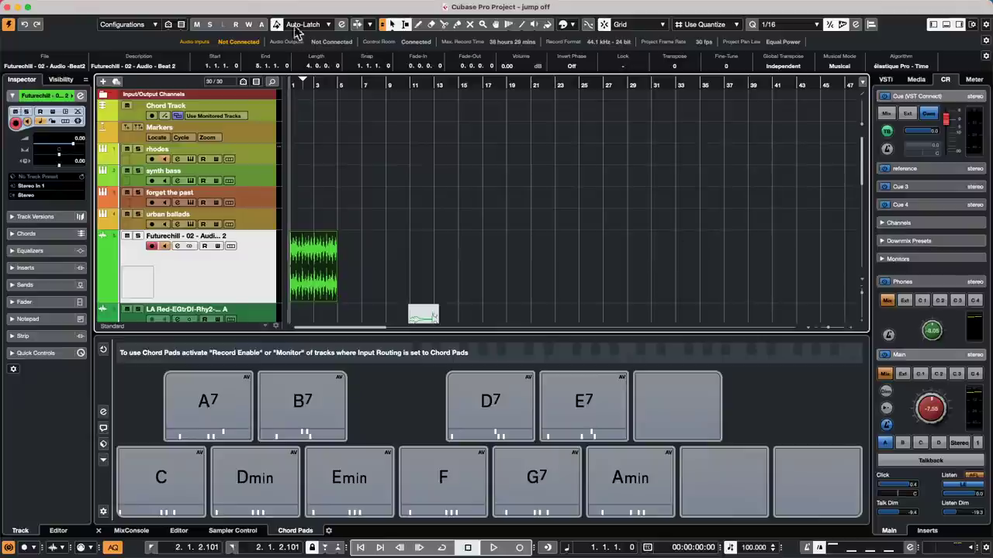
mouse_move(289, 4)
click(206, 6)
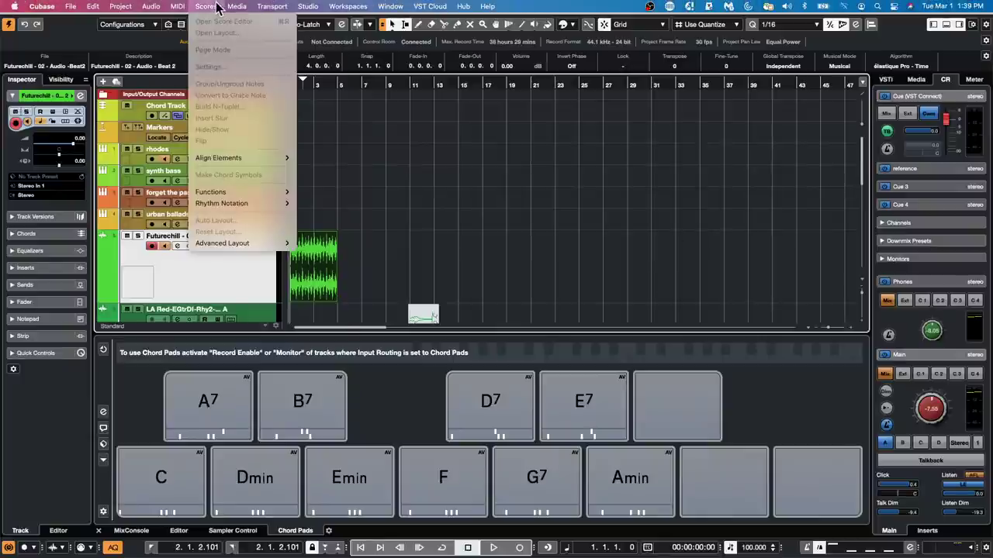
click(239, 23)
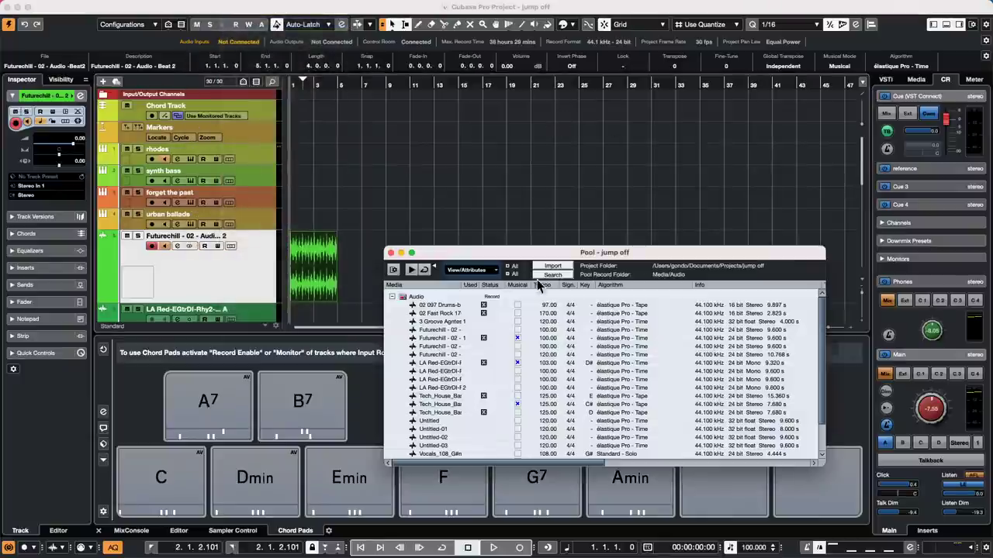
drag(532, 253, 418, 129)
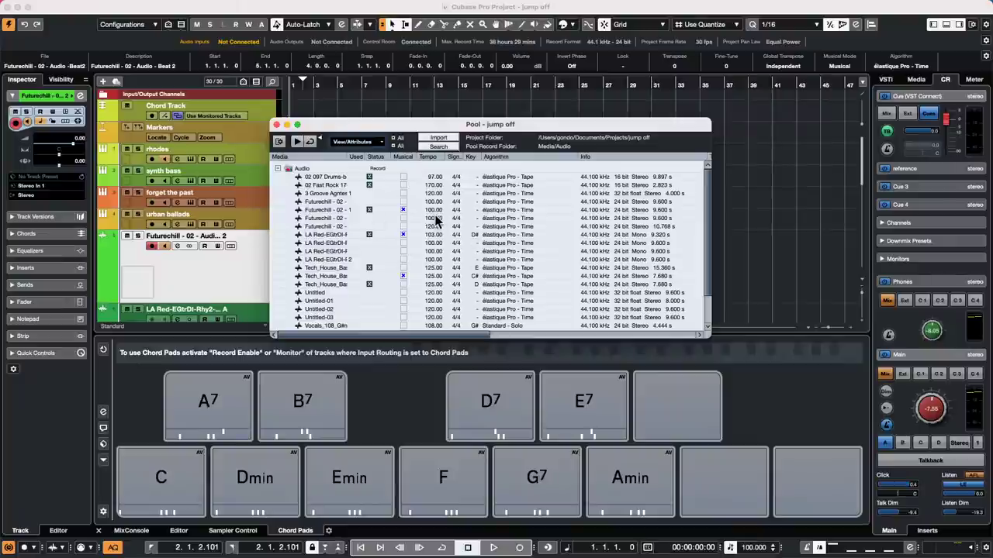
double_click(433, 209)
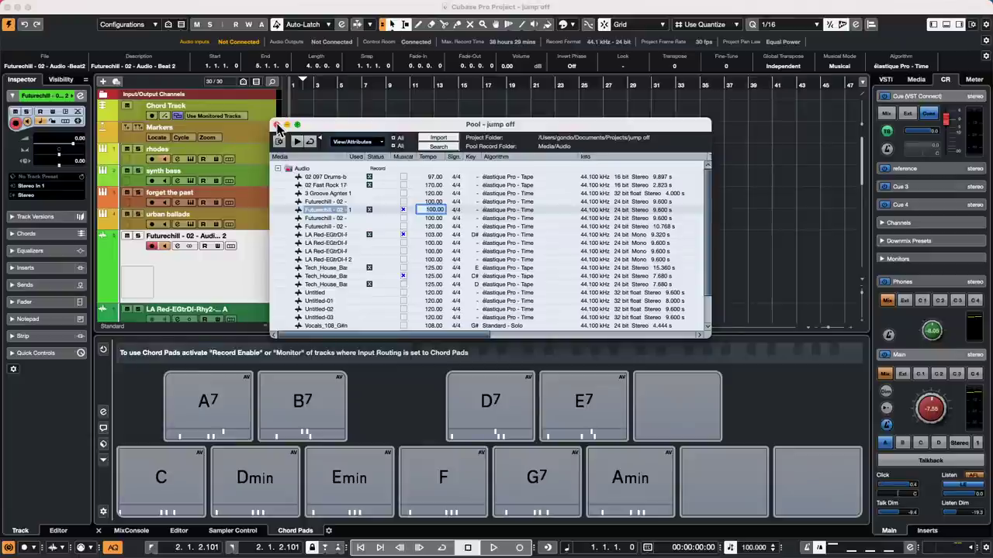
click(276, 125)
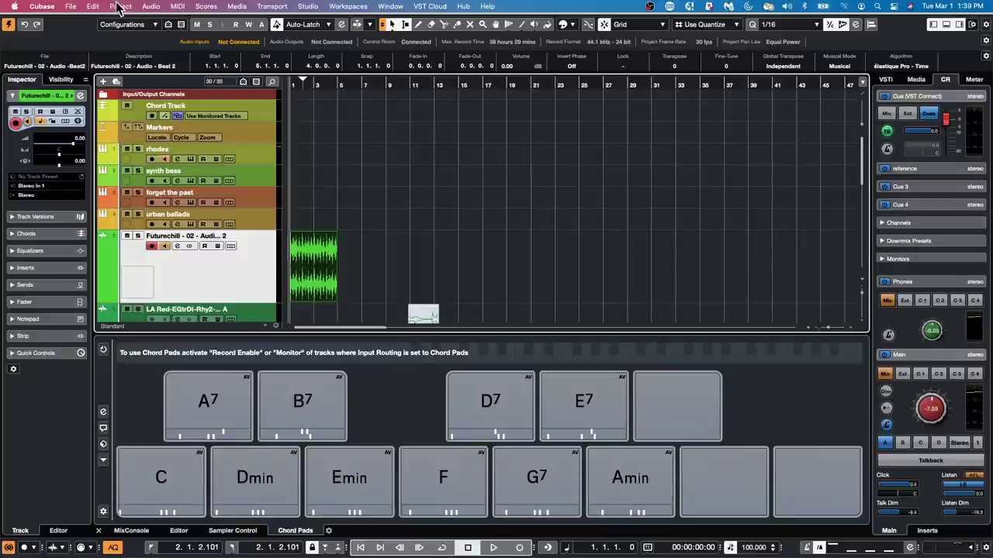
click(120, 6)
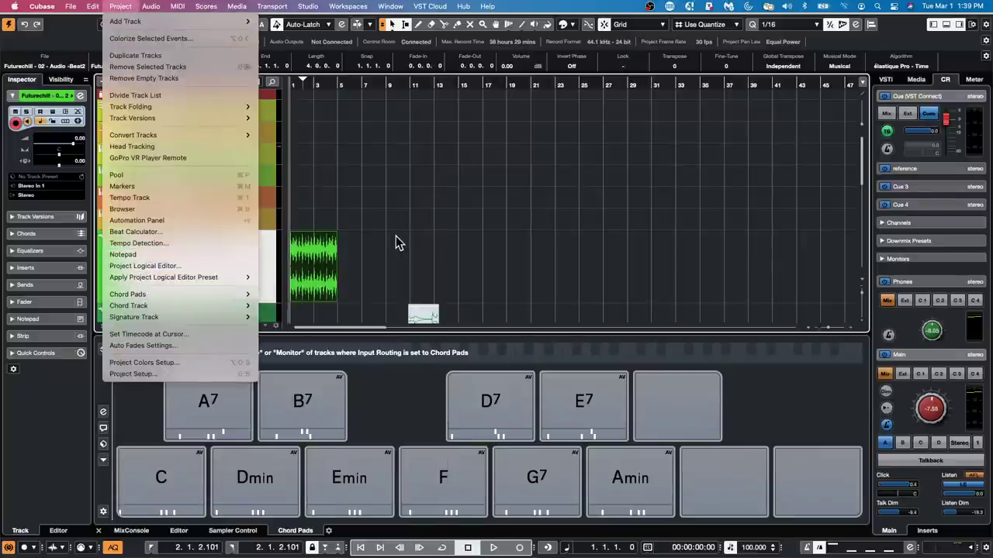
mouse_move(153, 7)
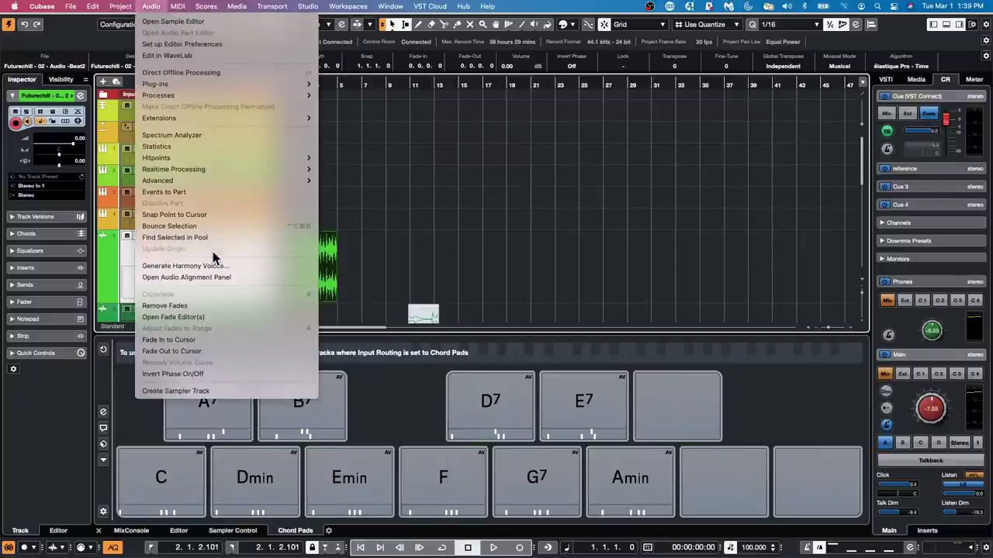
mouse_move(222, 181)
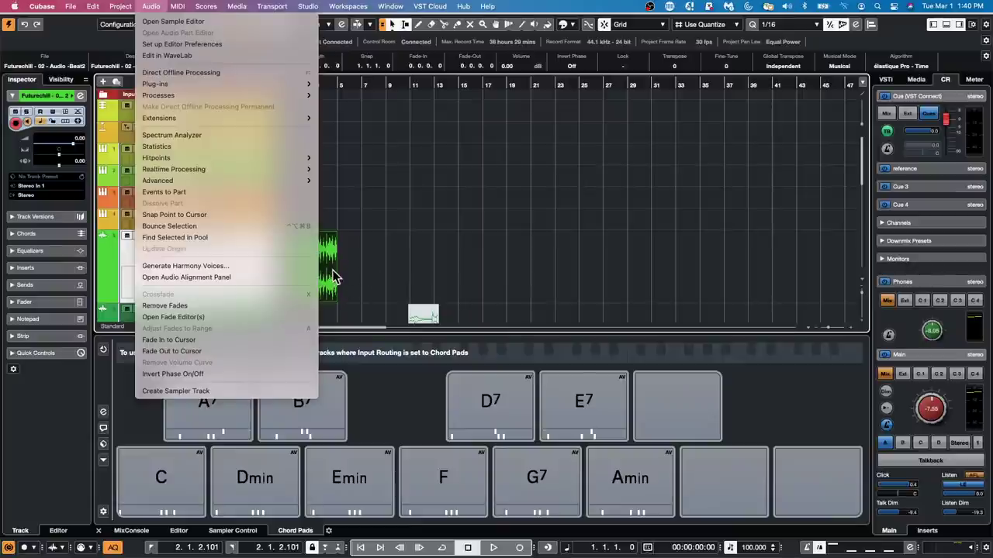
click(333, 276)
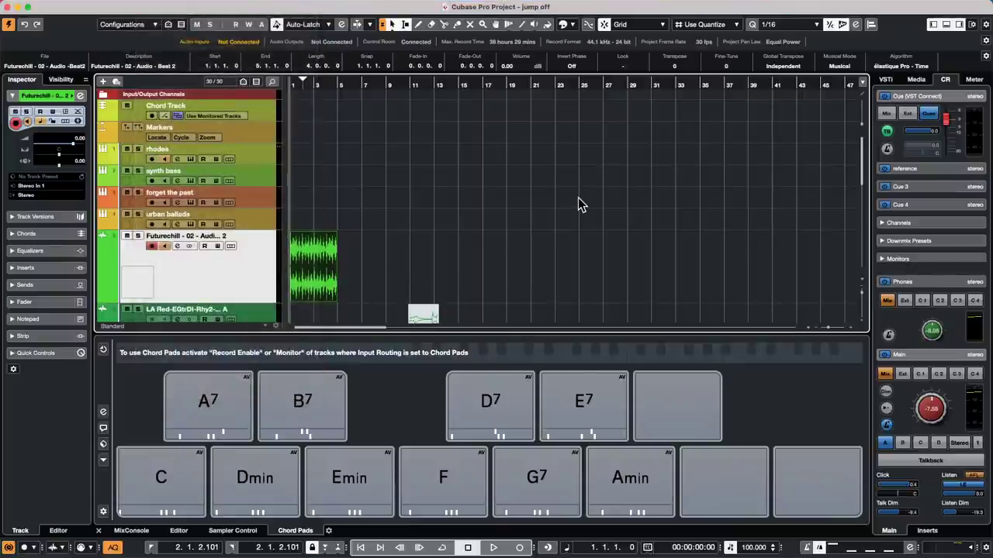
Reopen the Pool, select an LA Red guitar clip among the audio files, and close the window.
click(237, 7)
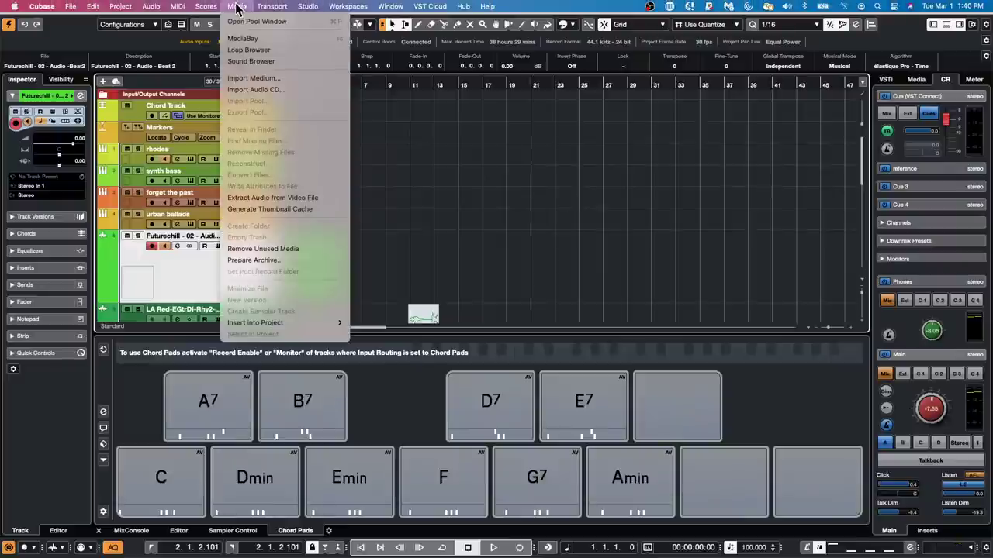
click(256, 21)
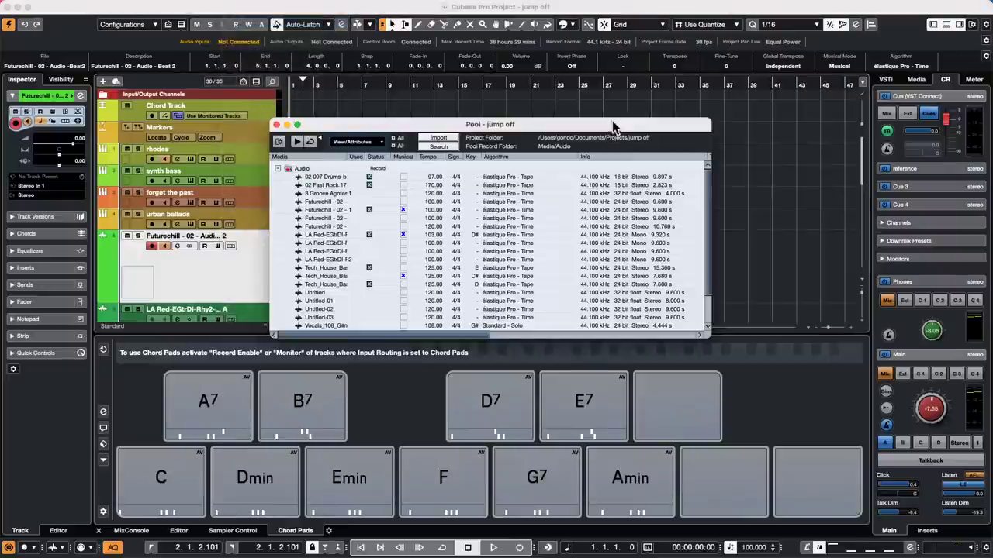
click(311, 260)
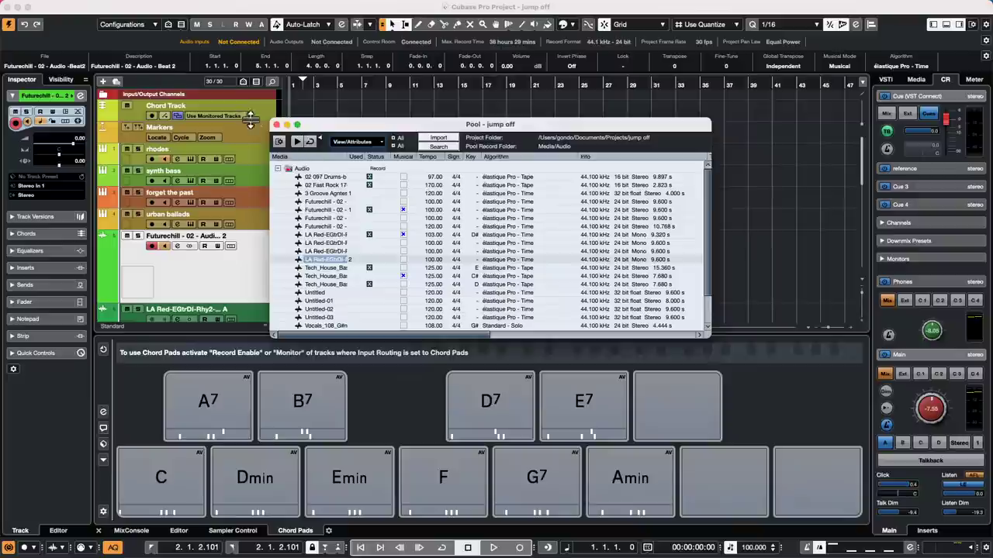
click(276, 124)
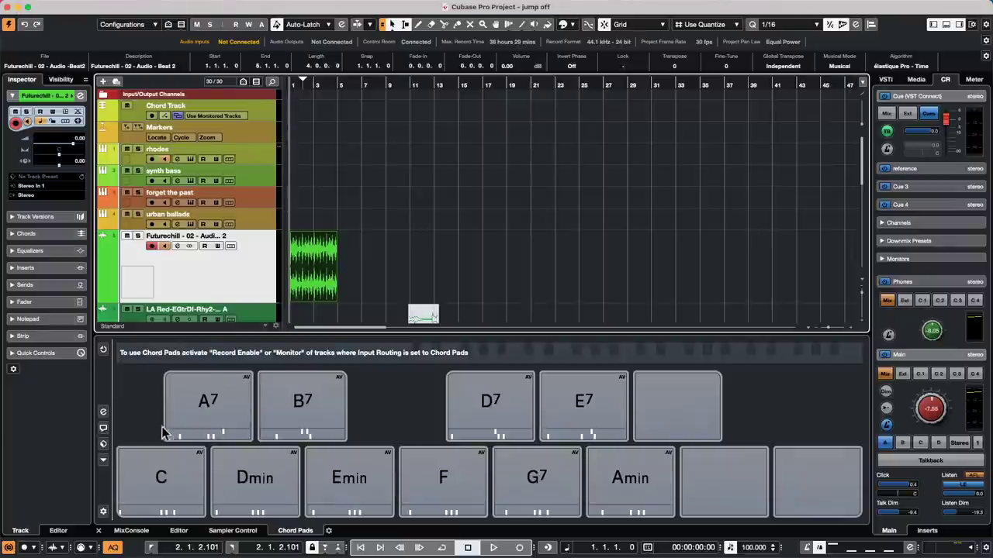
Duplicate the Futurechill audio event so the copy directly follows the original at bar 5.
click(320, 281)
mouse_move(316, 274)
mouse_down()
mouse_move(375, 274)
mouse_move(301, 273)
mouse_up()
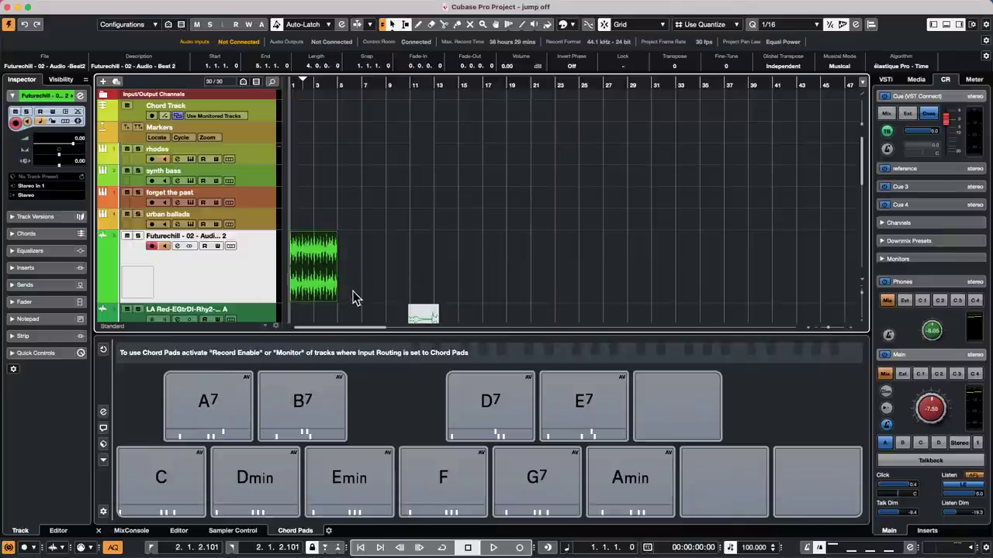
mouse_move(332, 301)
key(super+d)
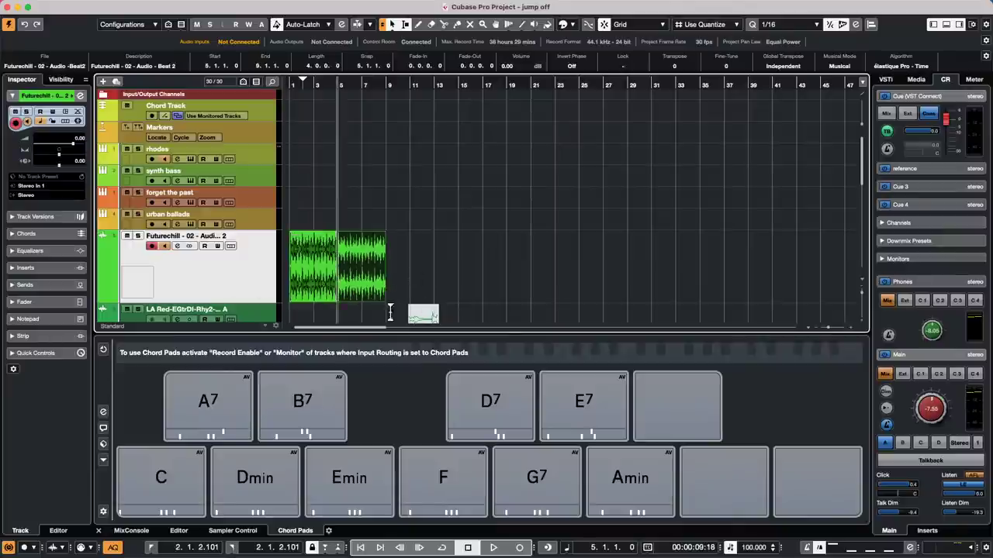
Solo the Futurechill track and briefly play it back from the project start.
click(341, 82)
click(138, 235)
key(Home)
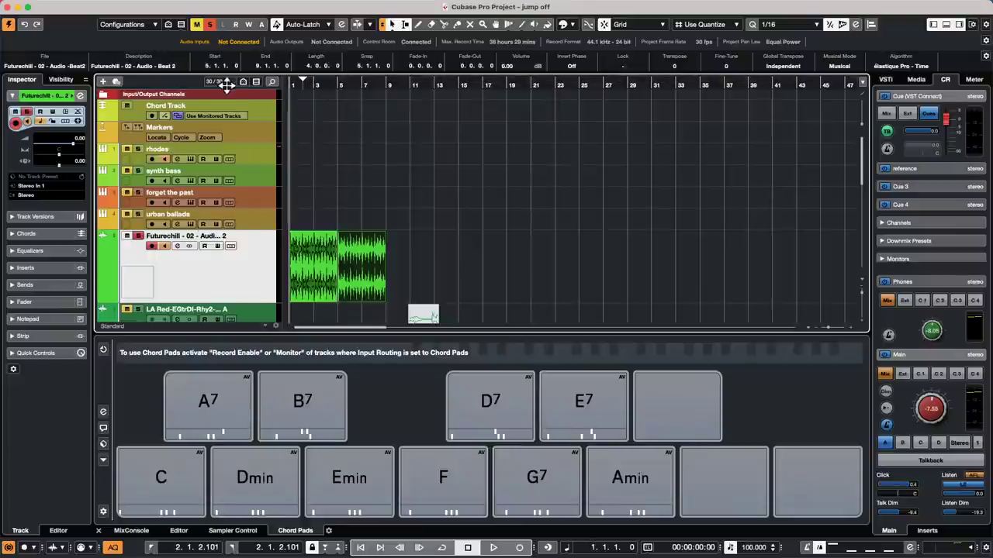
key(h)
scroll(355, 210, down, 1)
scroll(345, 201, down, 5)
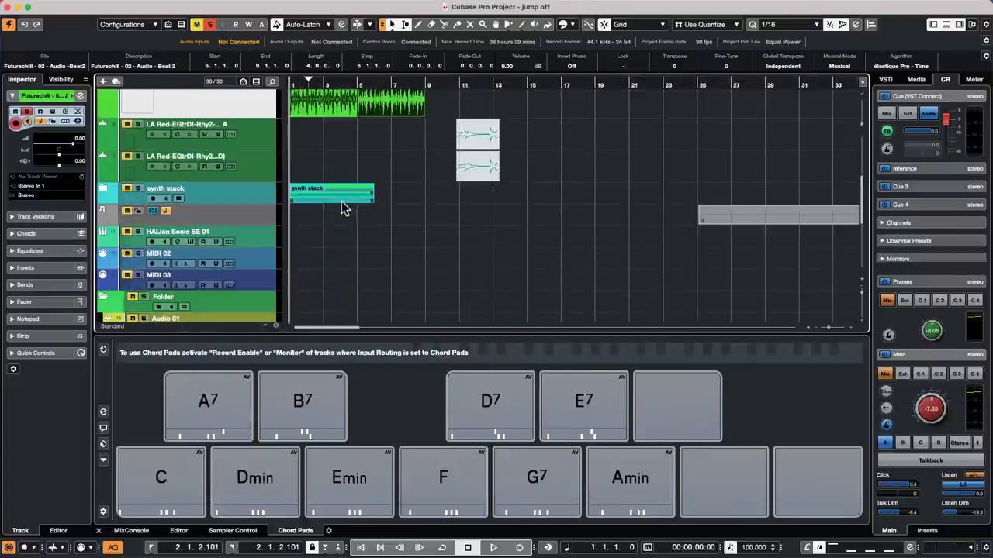
scroll(341, 201, up, 4)
scroll(339, 199, down, 1)
key(space)
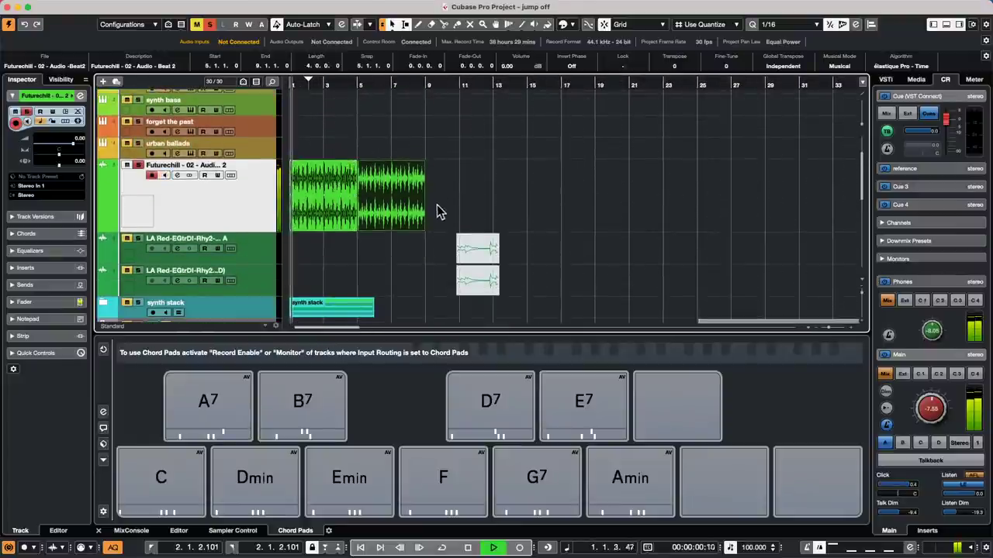
key(space)
Move the duplicated Futurechill event back to start at 3.3.2.0, overlapping the original, and select the two overlapping events in turn.
drag(398, 211, 376, 218)
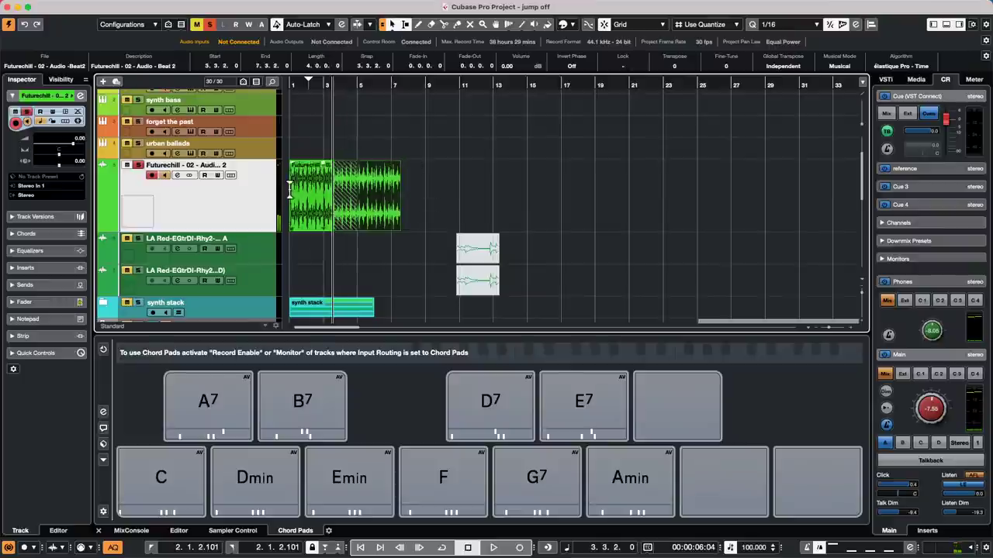
click(309, 84)
click(362, 217)
drag(363, 217, 314, 219)
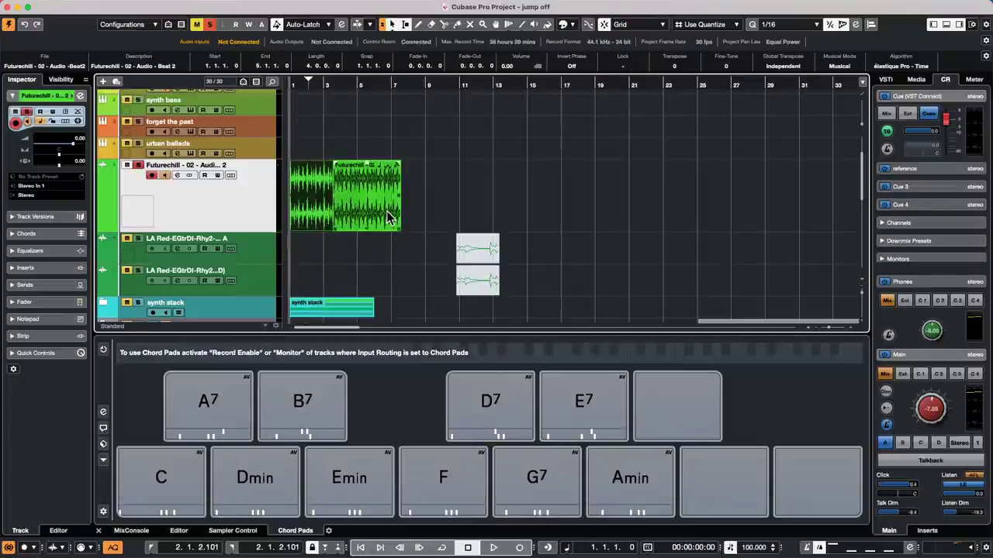
click(360, 219)
click(320, 211)
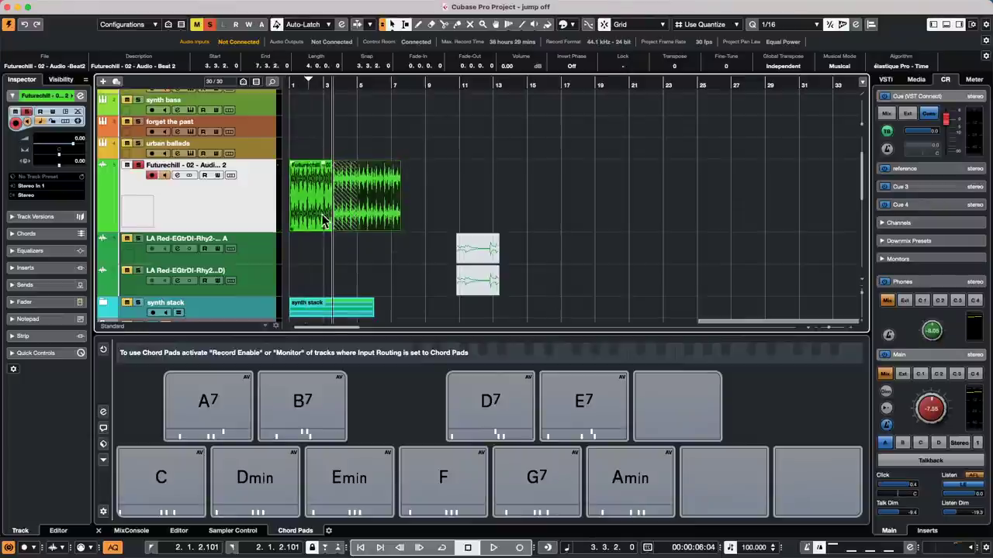
click(294, 208)
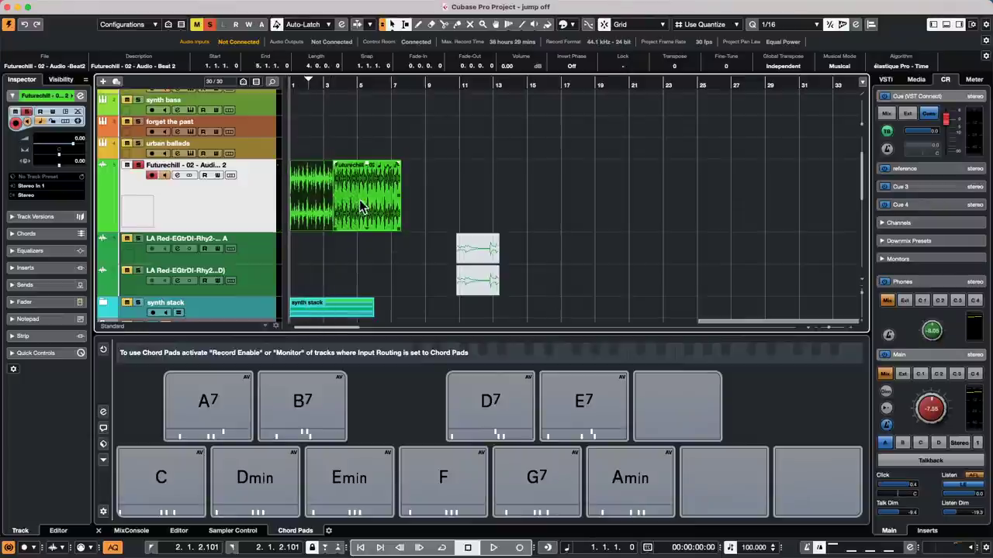
Crossfade the overlap between the two Futurechill audio events and play the track back from the project start.
click(322, 211)
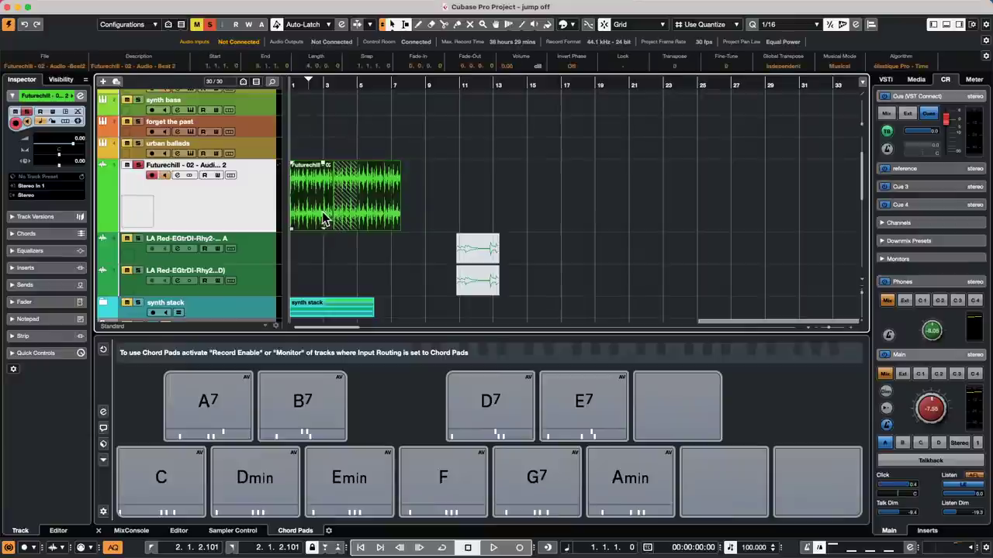
click(395, 126)
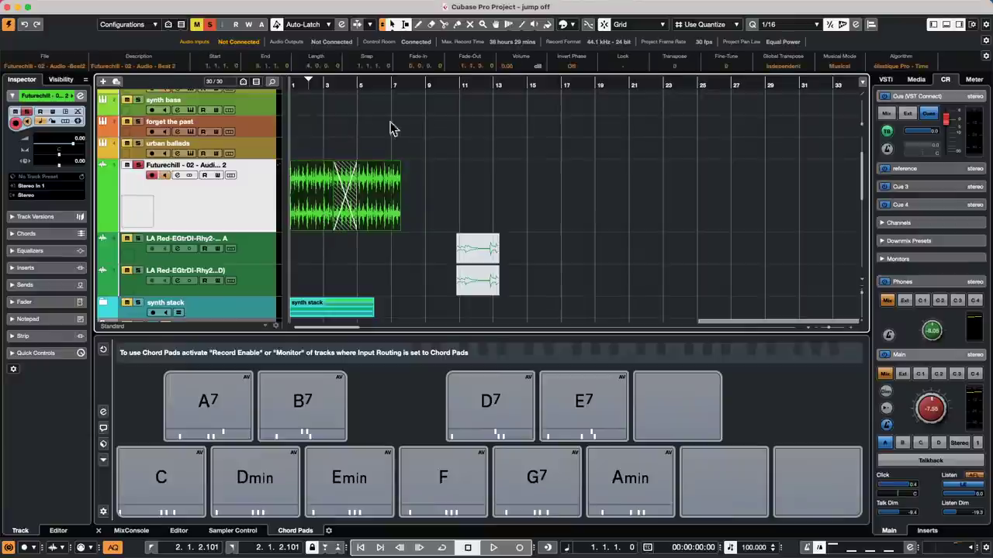
click(332, 86)
key(Home)
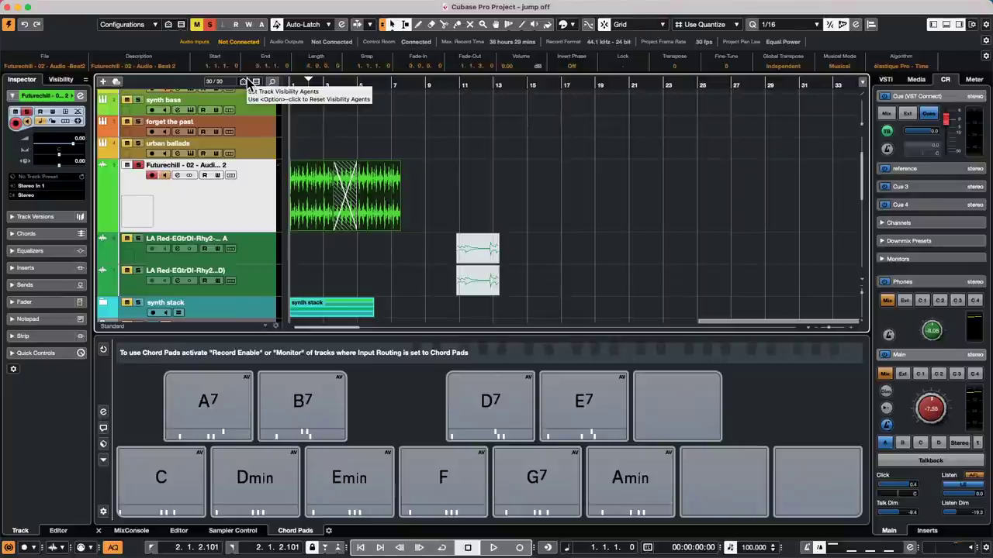
key(space)
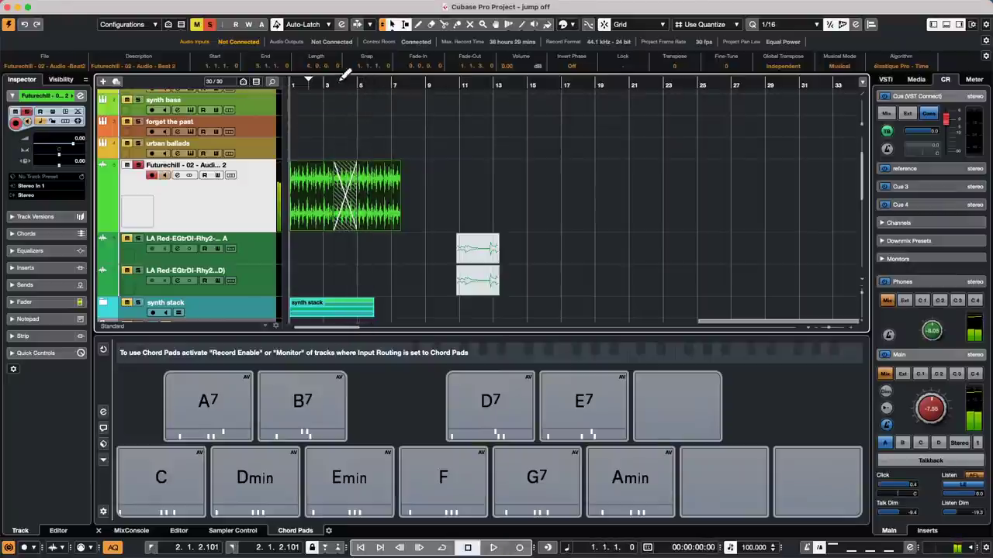
Move the second Futurechill event to start at 3.4.2.0 and open the crossfade editor for the overlap.
drag(328, 84, 333, 147)
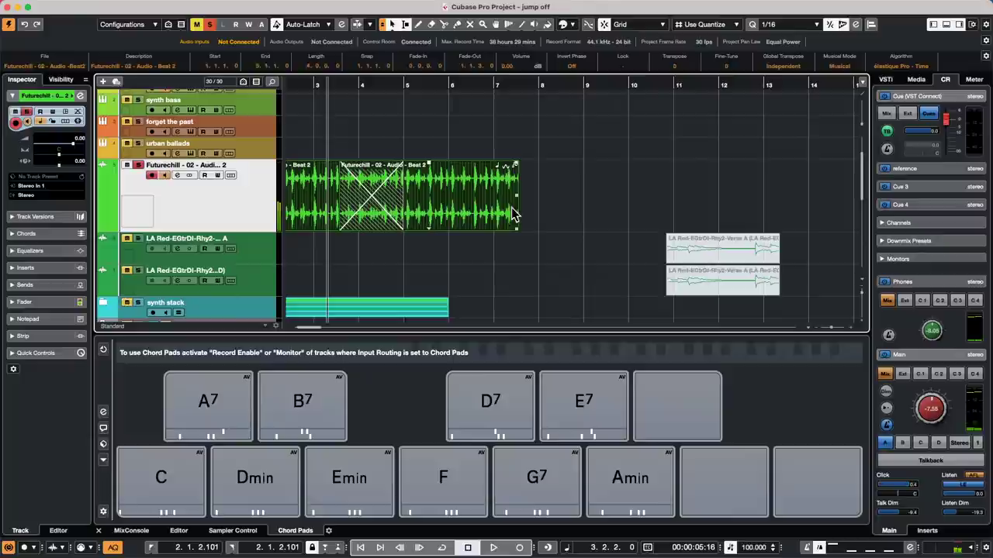
drag(465, 219, 499, 218)
click(454, 214)
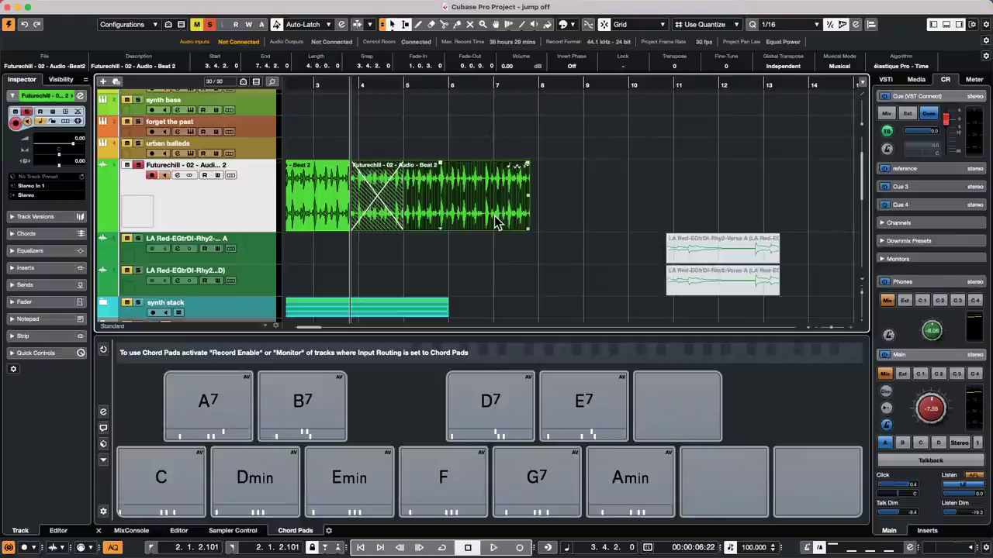
key(x)
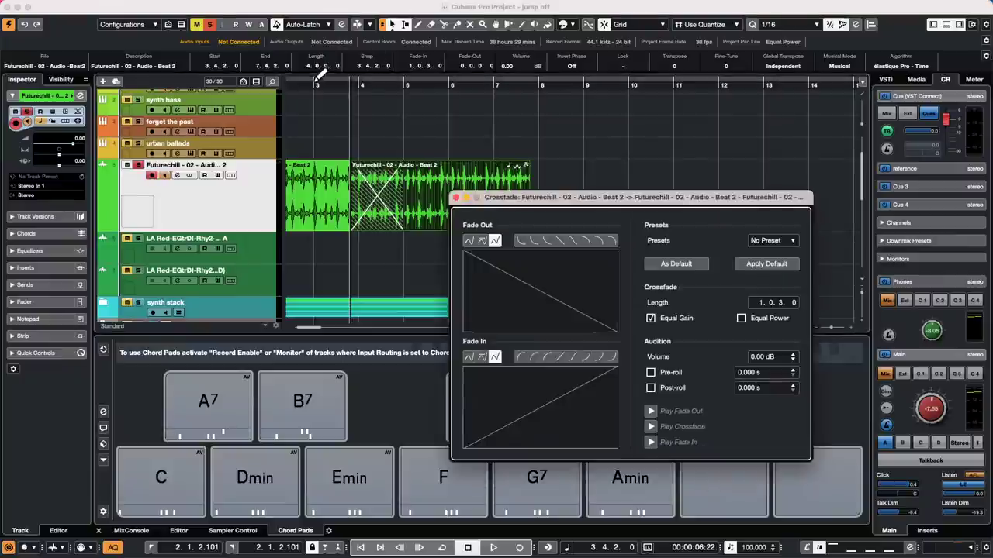
Place the cursor at 3.1.3.0 and play back through the crossfaded section of the Futurechill track.
drag(318, 76, 317, 84)
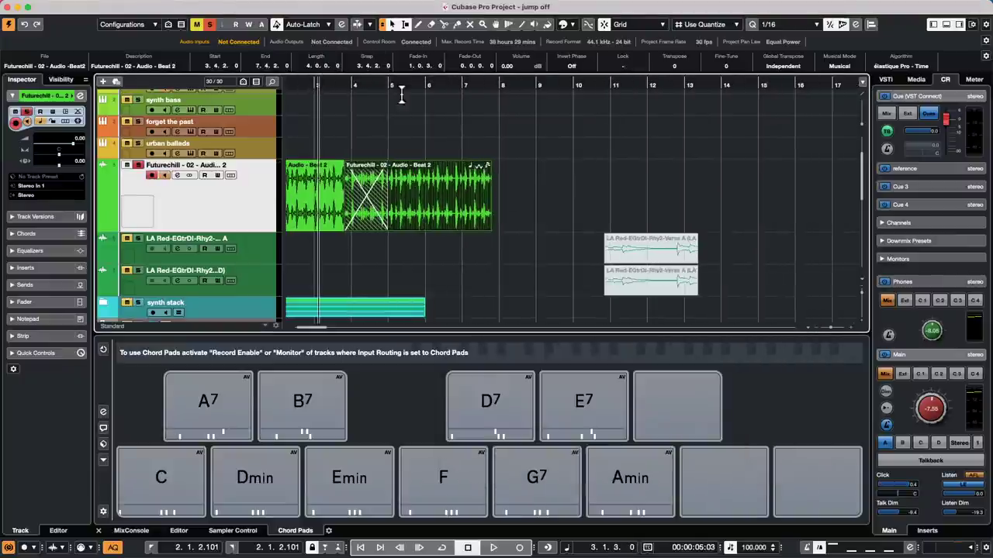
key(space)
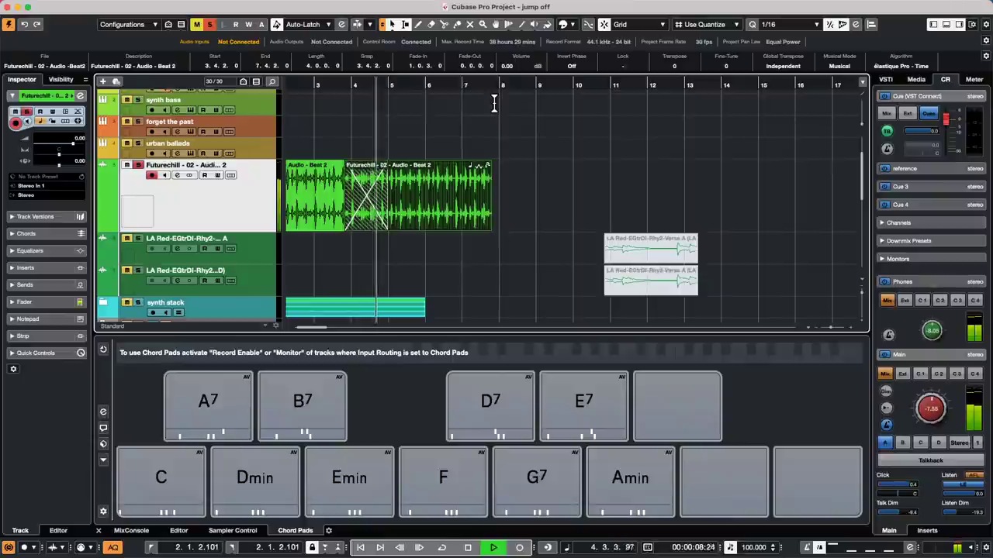
key(space)
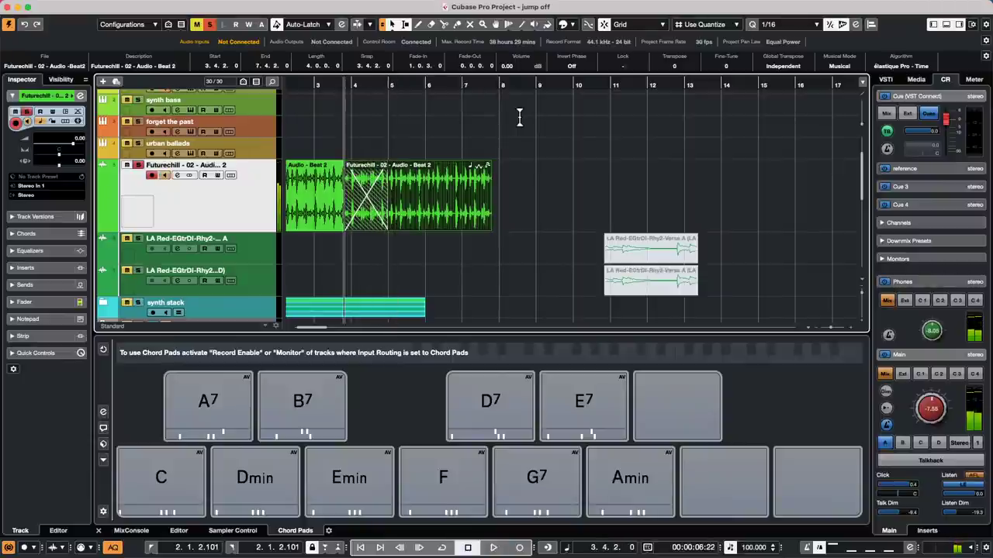
Undo the overlap and crossfade of the duplicated Futurechill event, and delete the duplicate.
key(ctrl+Left)
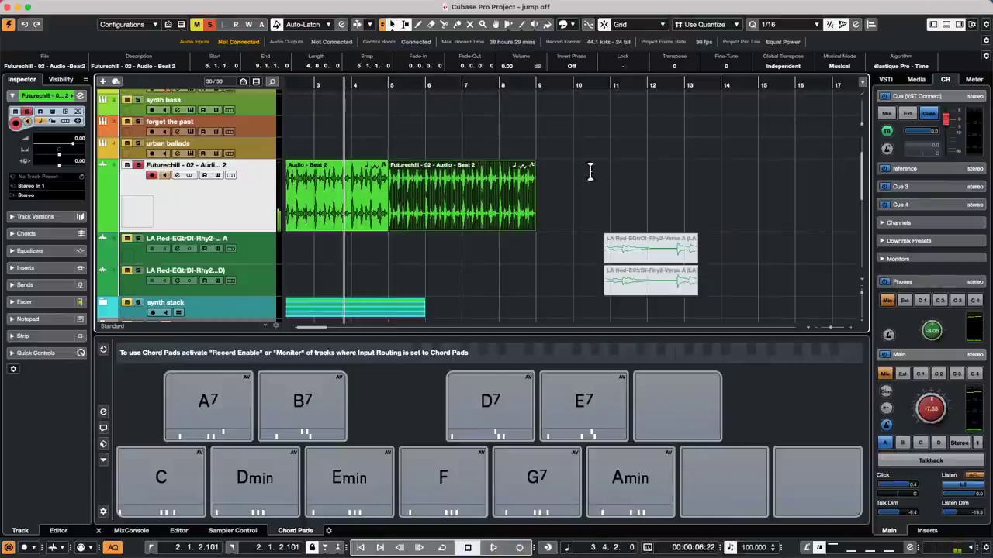
key(Delete)
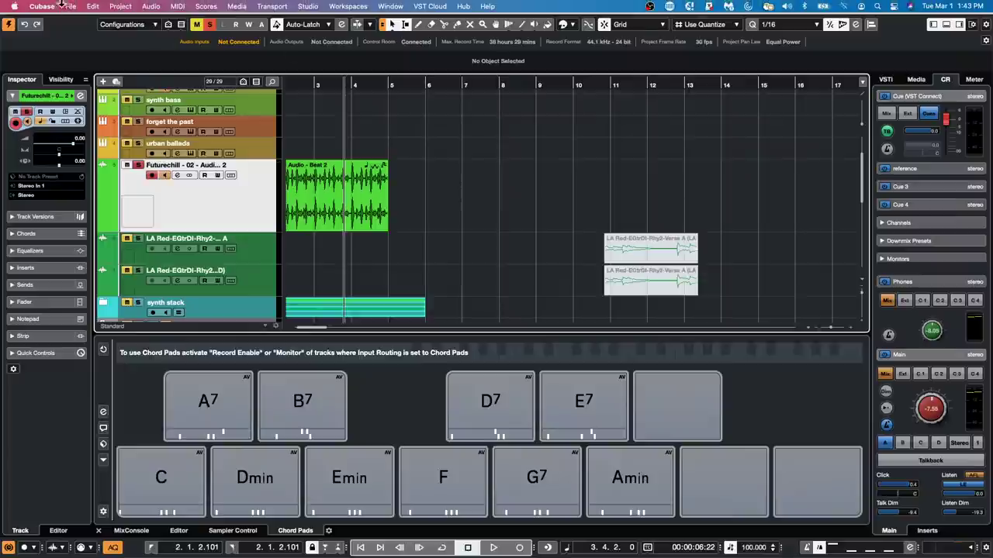
Open the Preferences on the Editing-Audio page.
click(72, 7)
mouse_move(42, 6)
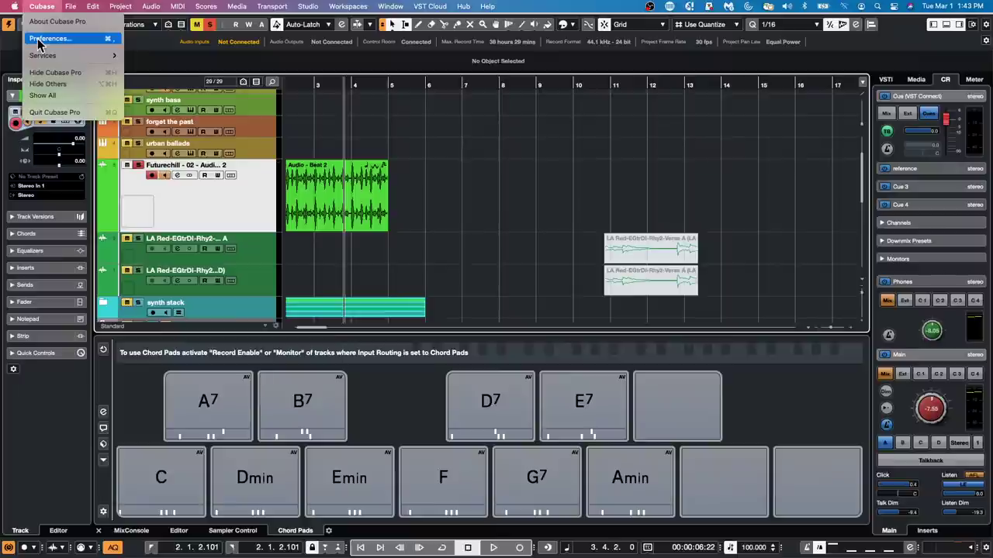
click(39, 41)
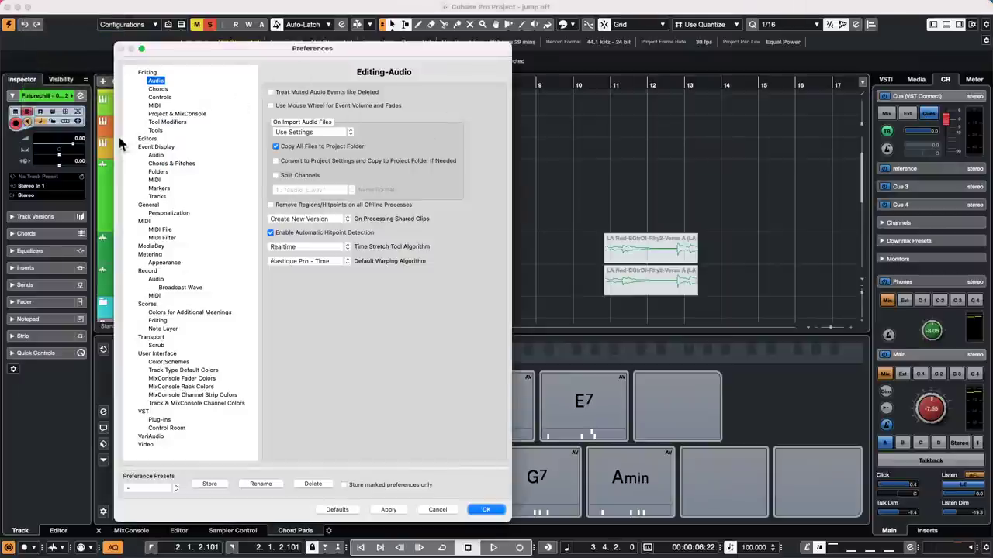
click(147, 72)
click(155, 81)
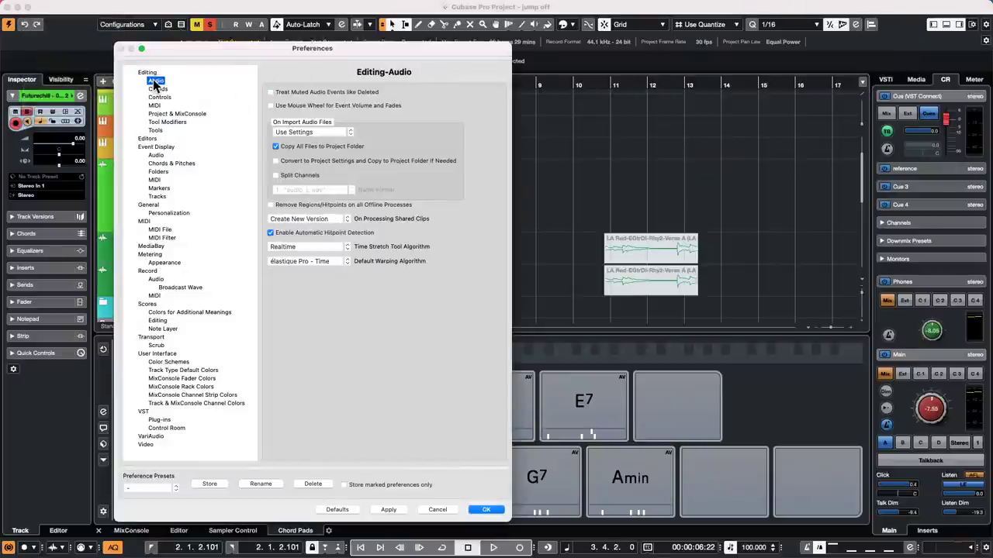
Examine the options for On Processing Shared Clips, keep Create New Version, and close the Preferences.
click(339, 221)
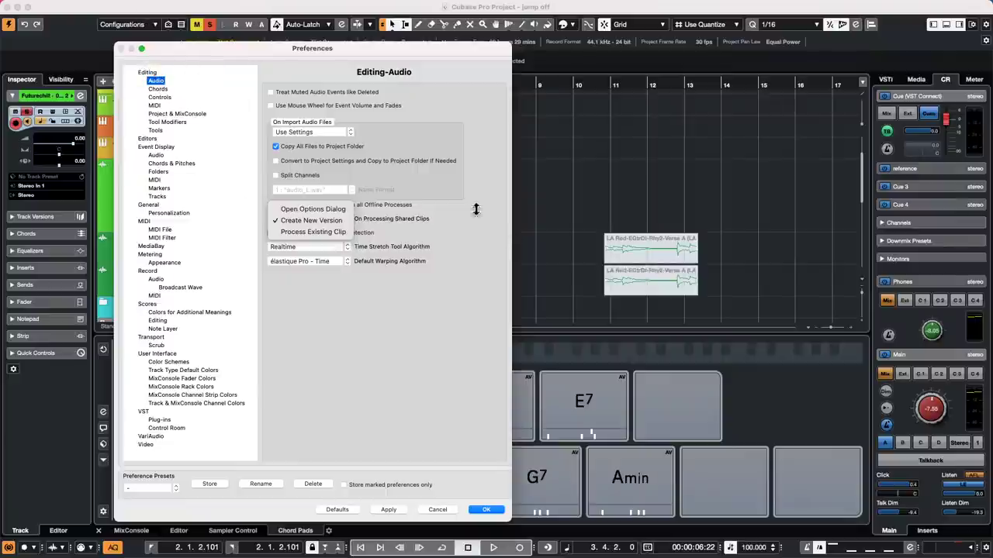
click(446, 175)
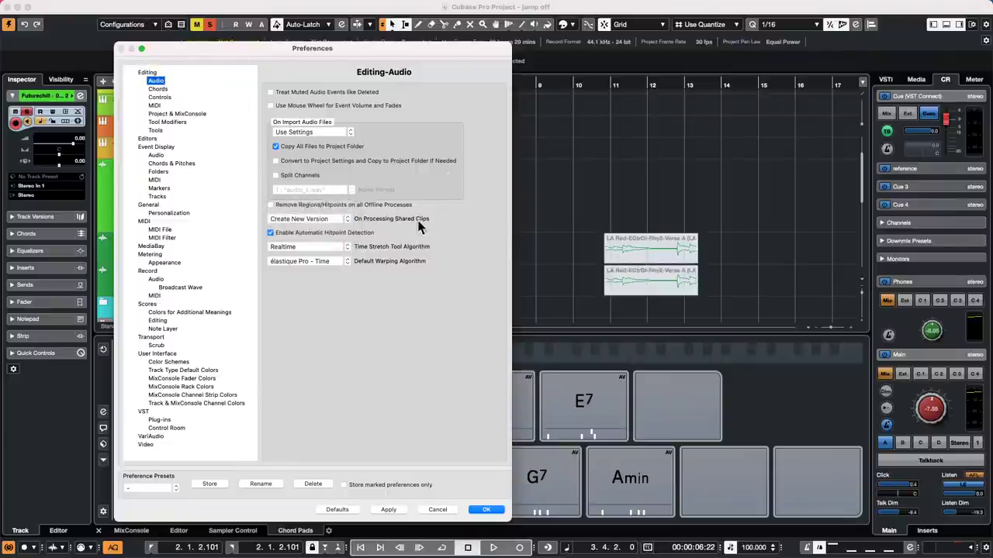
click(348, 219)
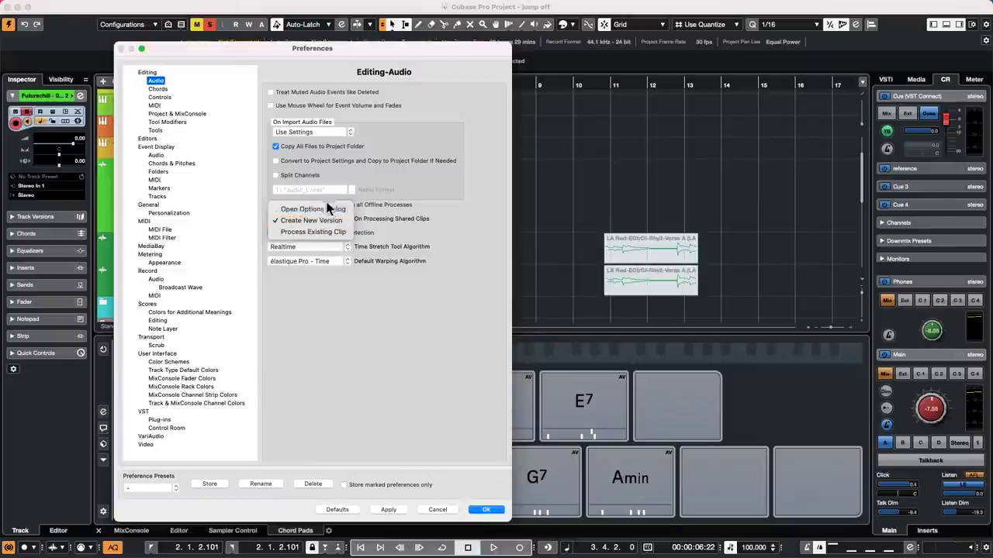
key(Escape)
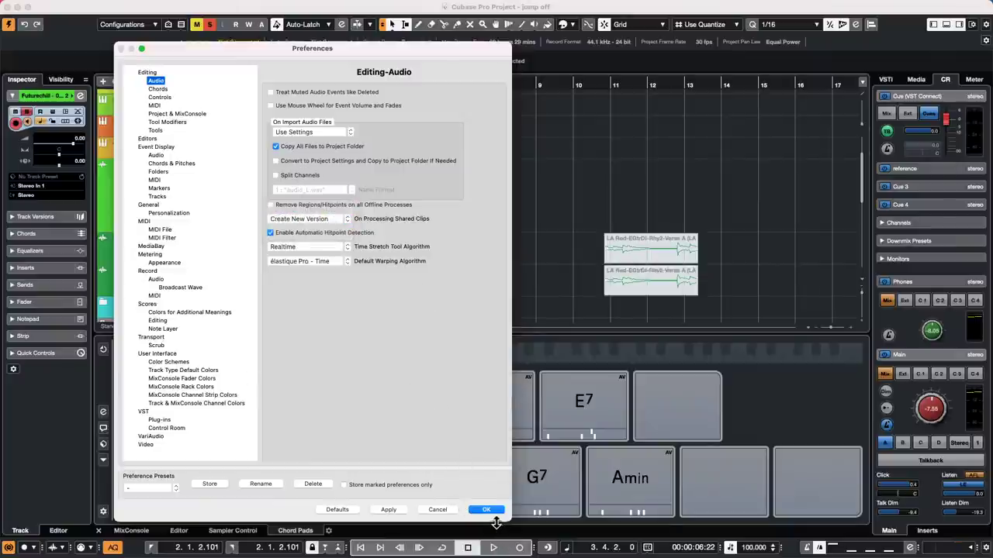
click(494, 512)
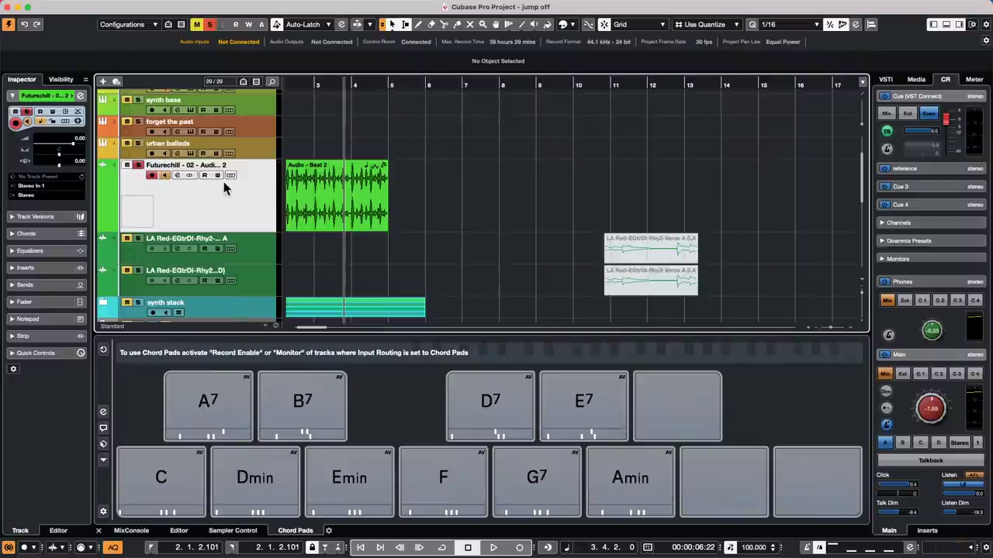
Briefly play back the Futurechill track from the current cursor position and look through the track list.
key(space)
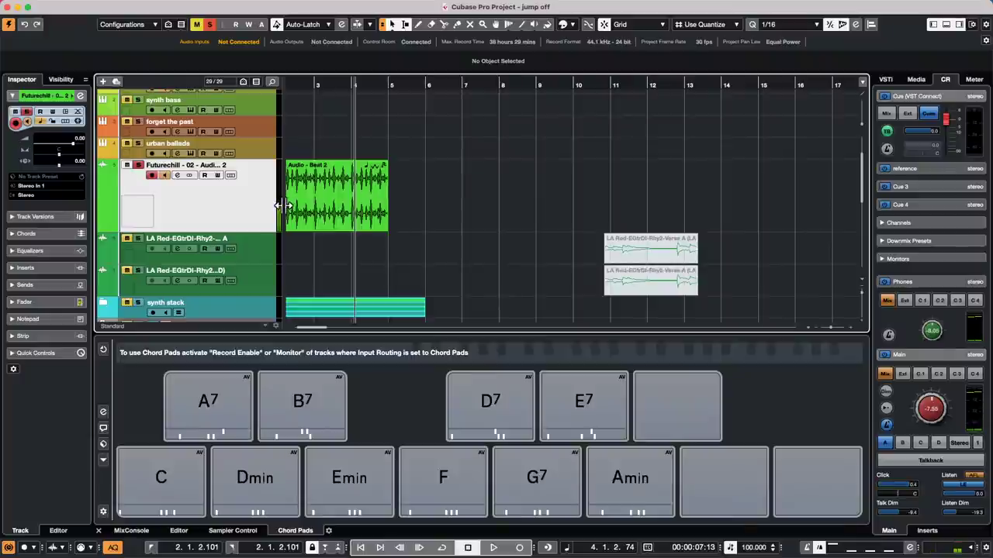
scroll(212, 209, down, 1)
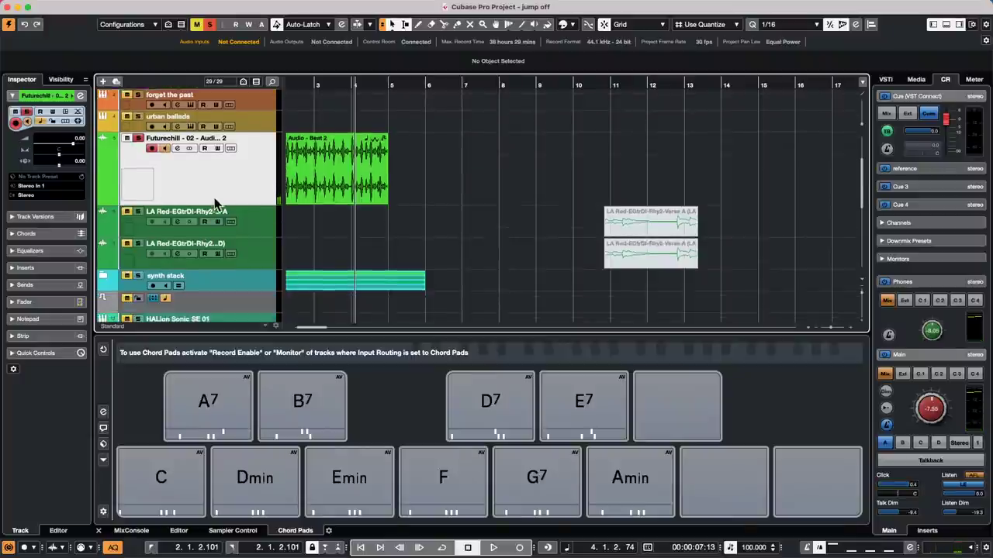
scroll(212, 197, up, 4)
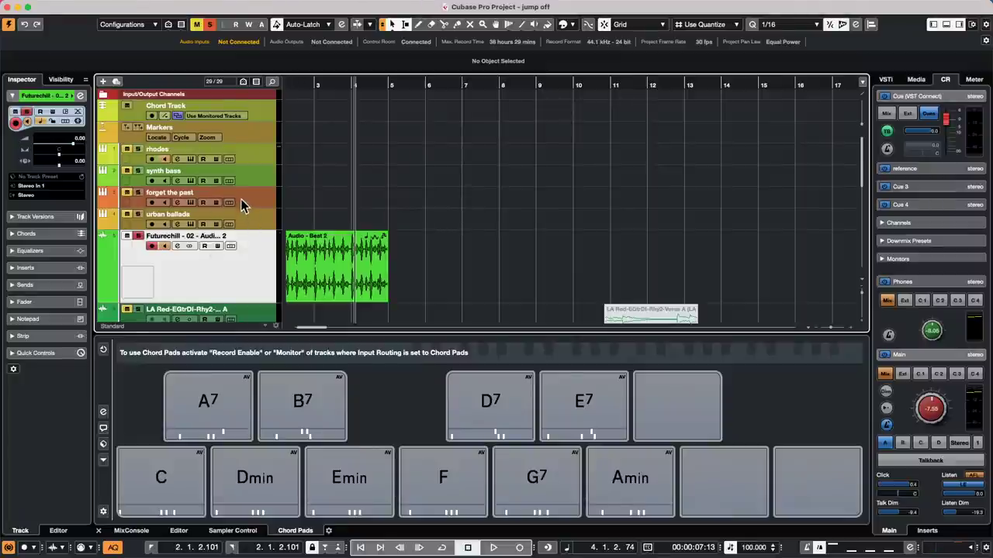
scroll(242, 197, down, 5)
scroll(242, 196, up, 5)
Open the recent project Amos Moses - GO.cpr alongside the current project.
mouse_move(189, 5)
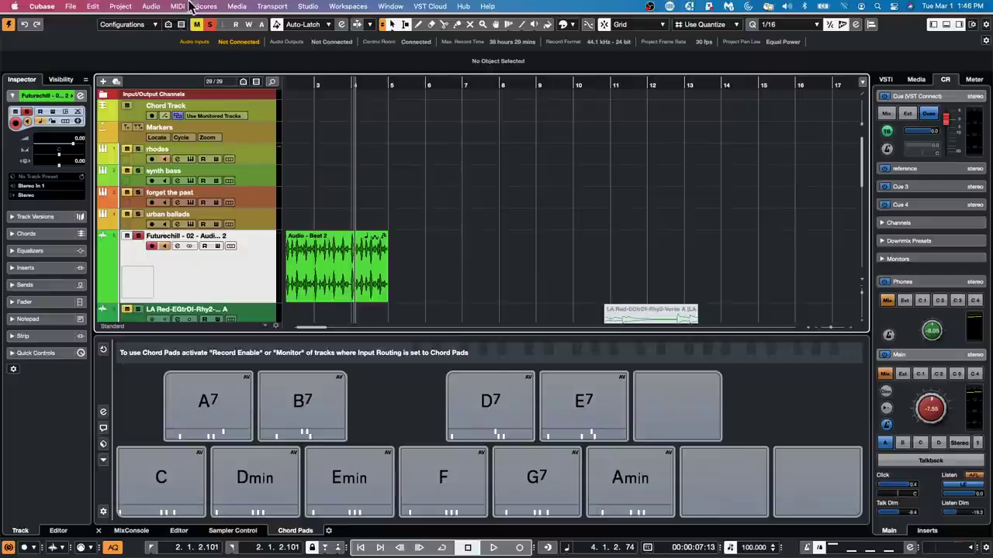
click(70, 7)
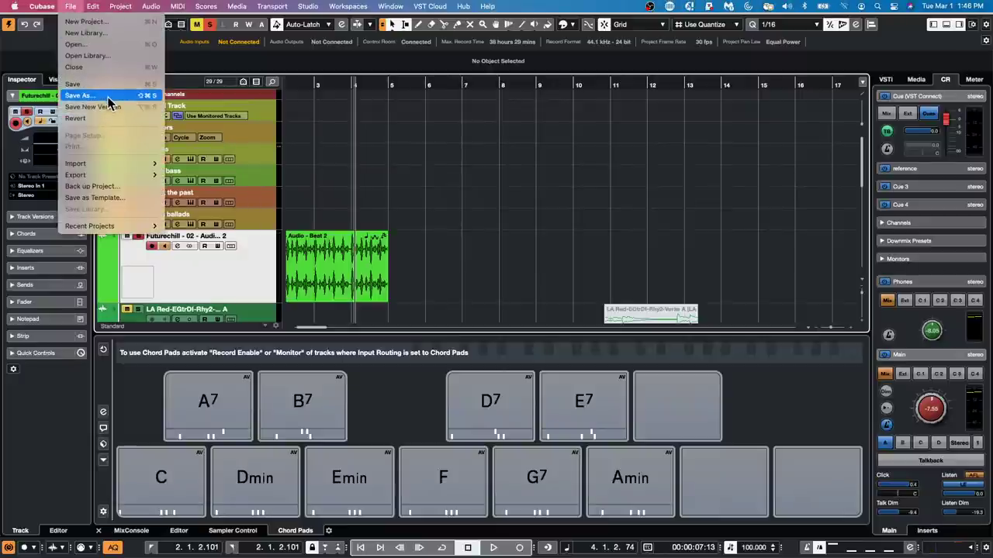
mouse_move(109, 235)
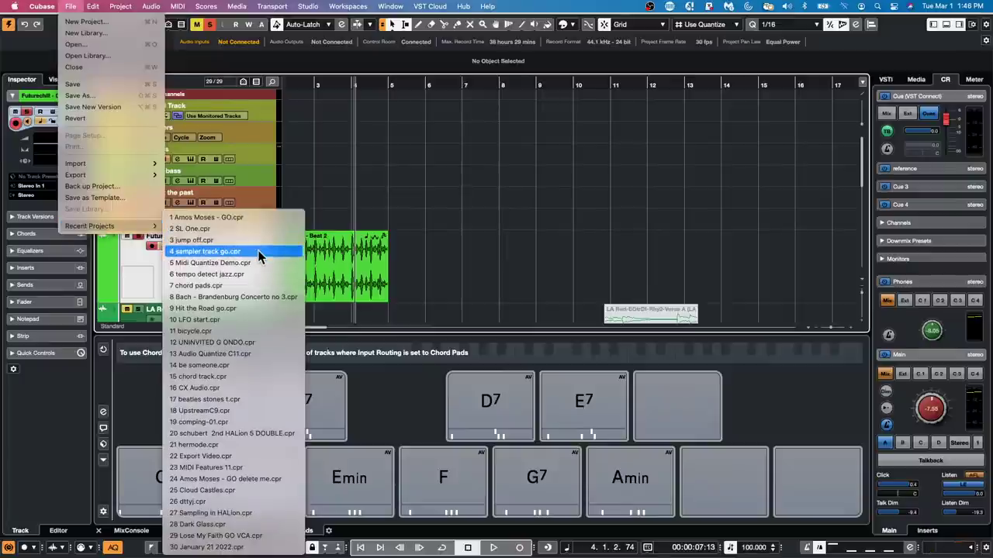
click(262, 218)
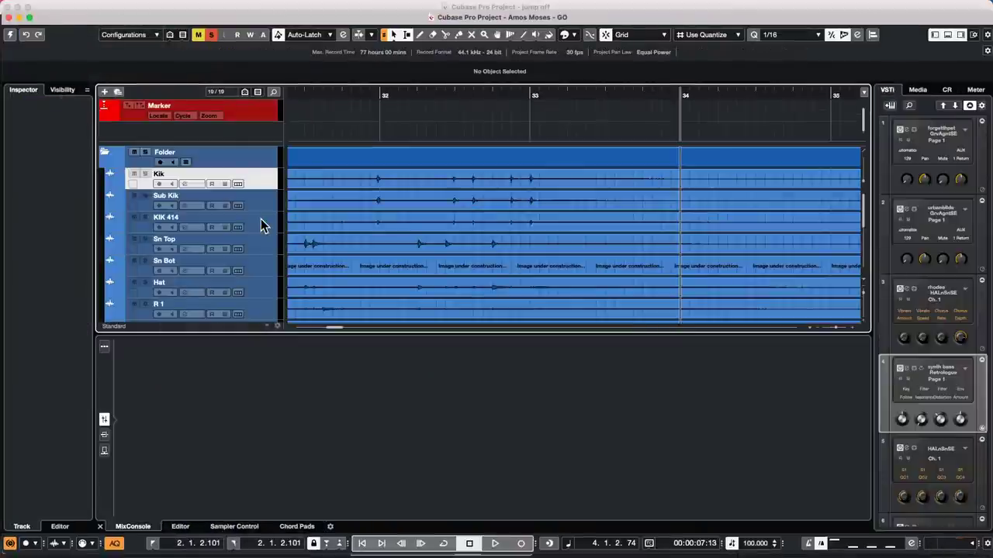
Try to add a group track at the Sn Top track in the inactive Amos Moses - GO project.
click(256, 247)
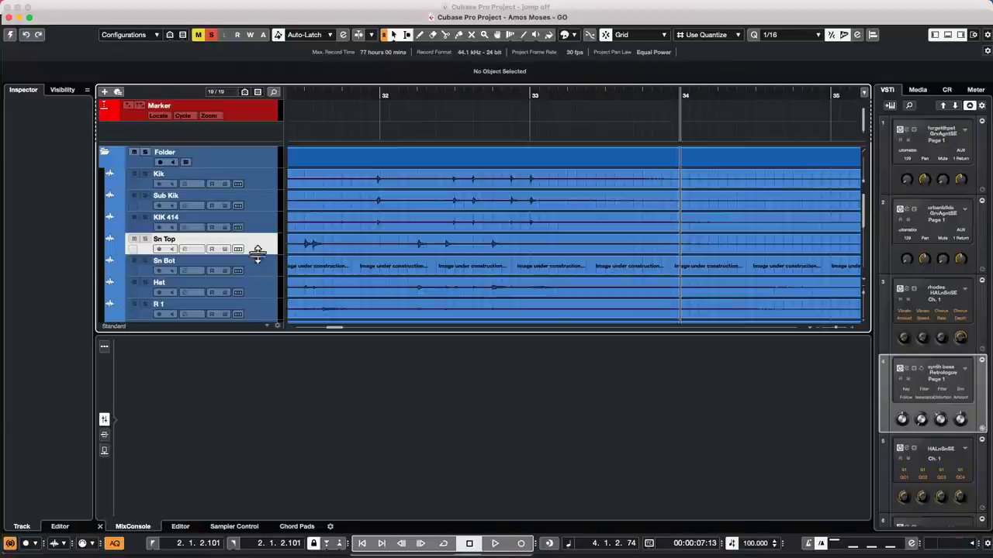
right_click(259, 248)
mouse_move(322, 254)
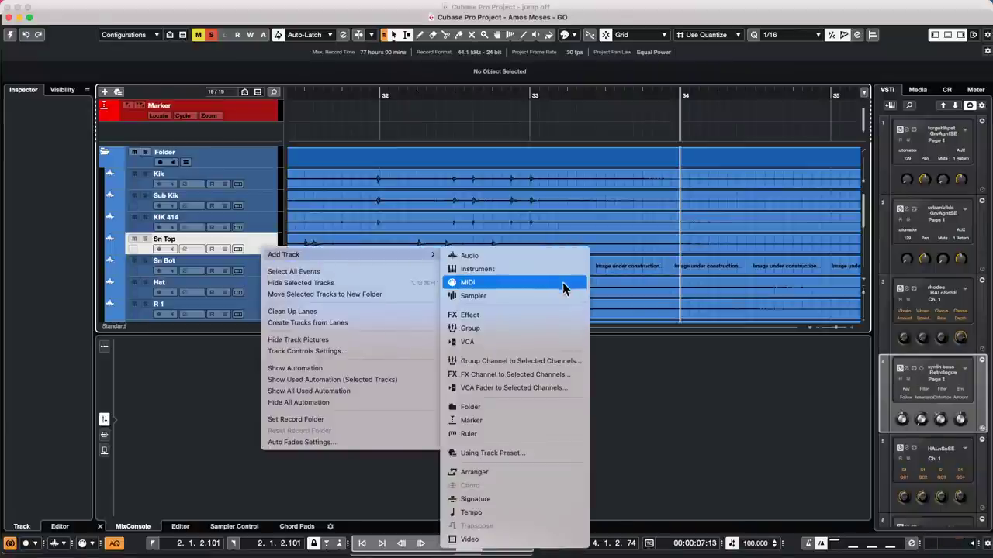
click(517, 328)
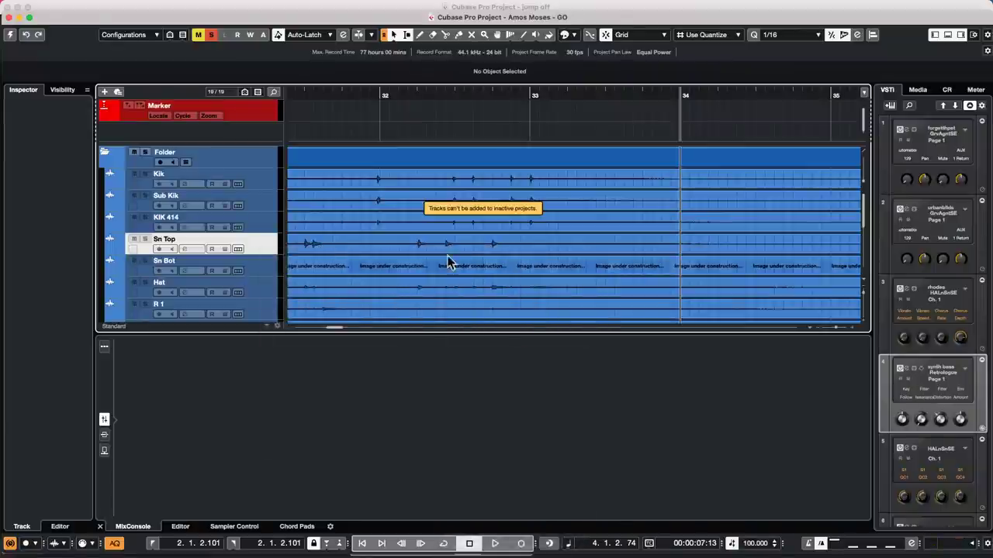
Activate the Amos Moses - GO project and add three stereo group tracks routed to Stereo Out, outside a folder, after the Sn Top track.
right_click(11, 50)
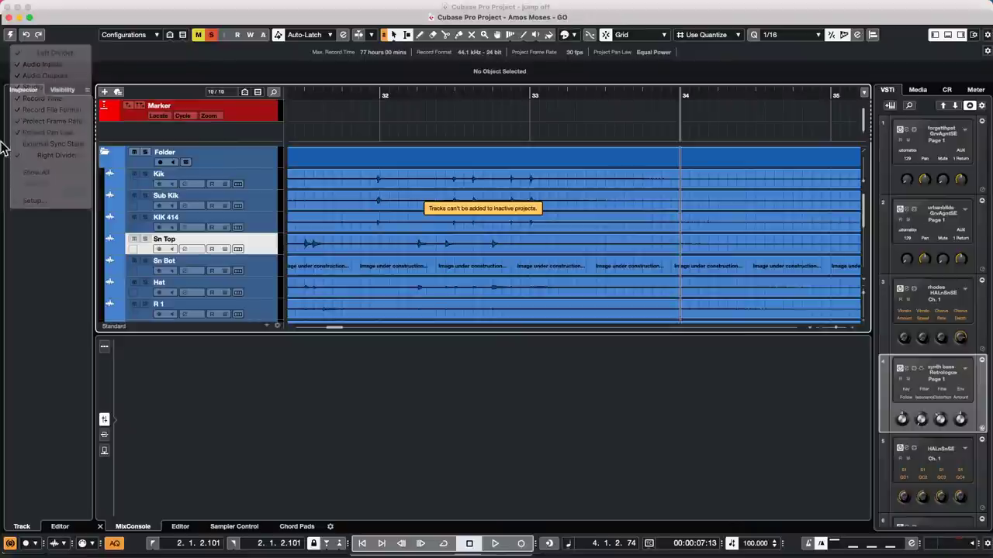
click(11, 35)
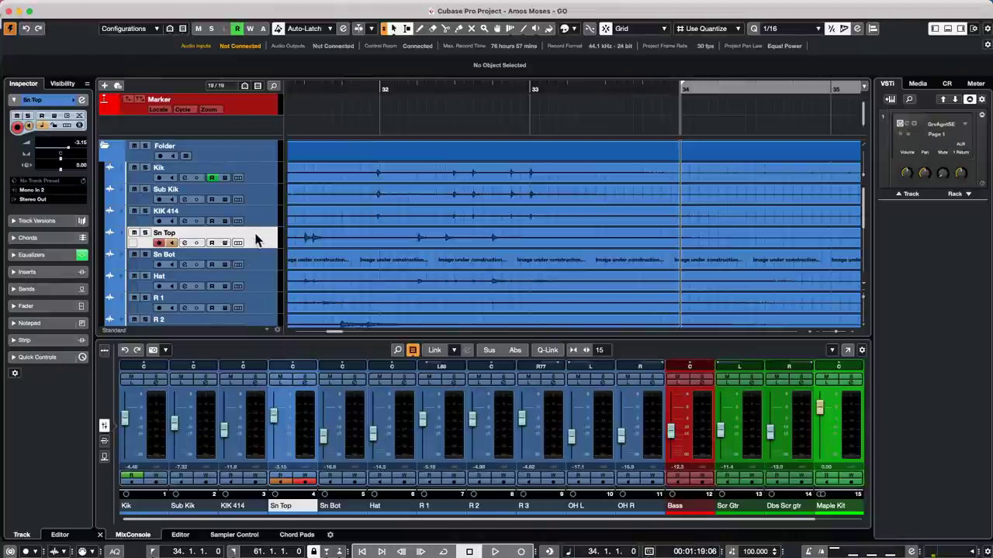
right_click(260, 242)
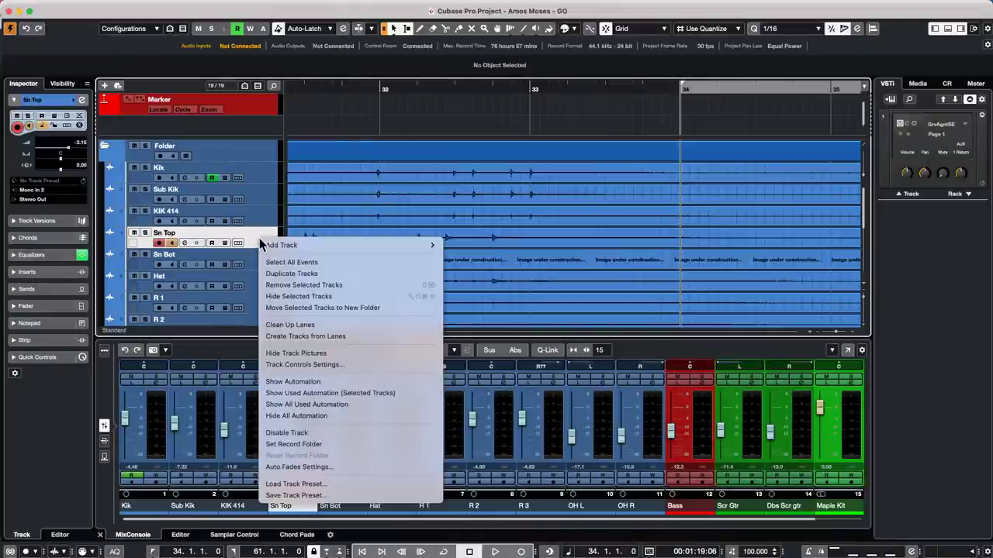
mouse_move(372, 246)
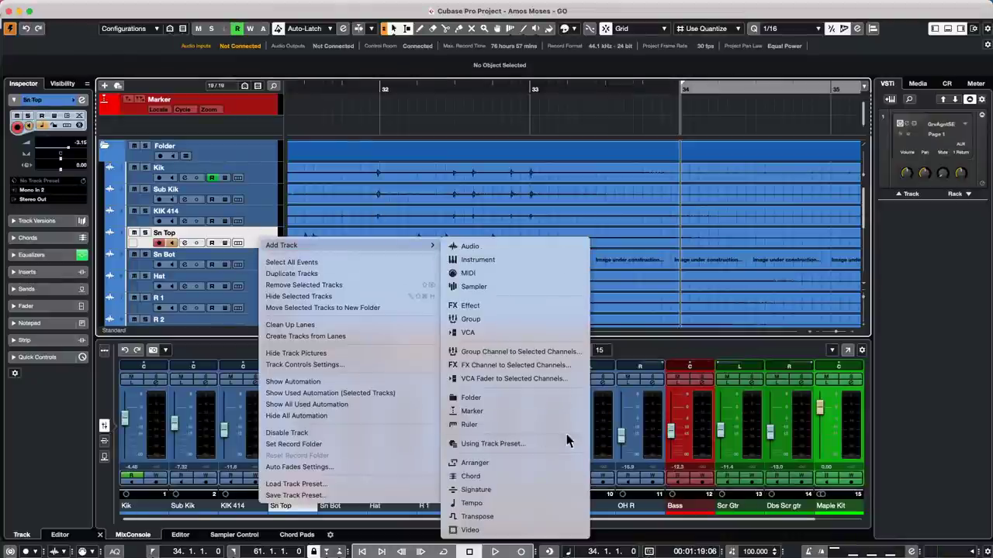
click(519, 243)
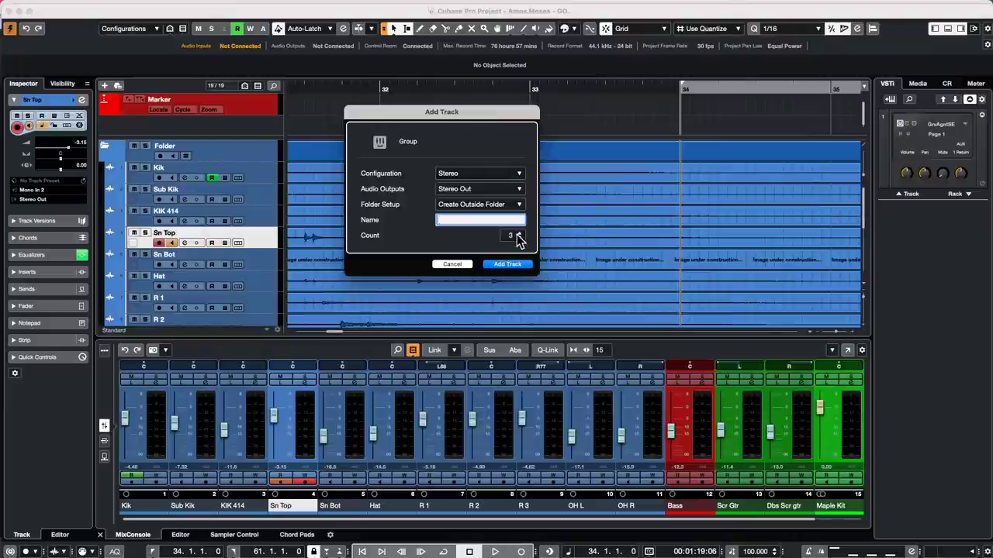
click(508, 265)
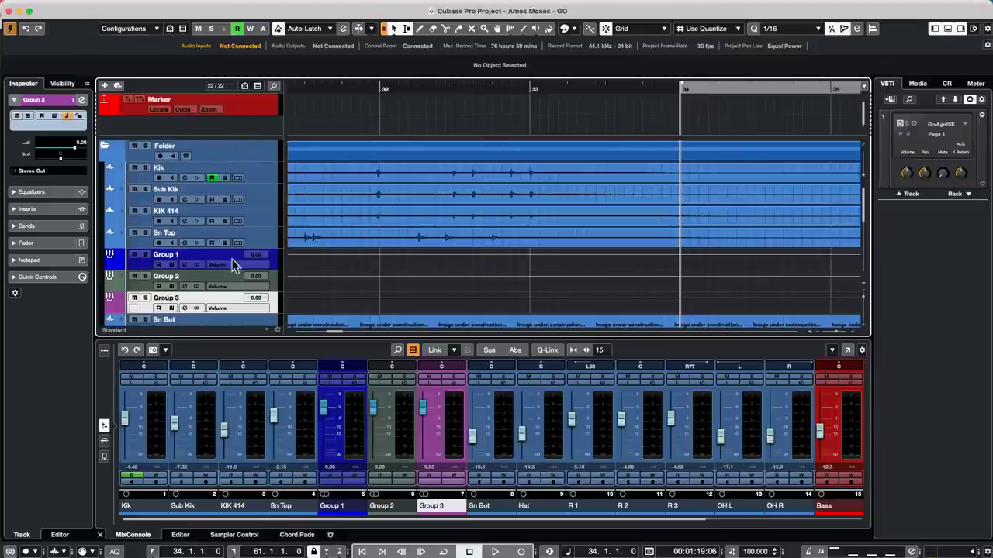
Rearrange the new group tracks, moving Group 2 directly below OH R and Group 1 below Group 2.
drag(276, 266, 267, 182)
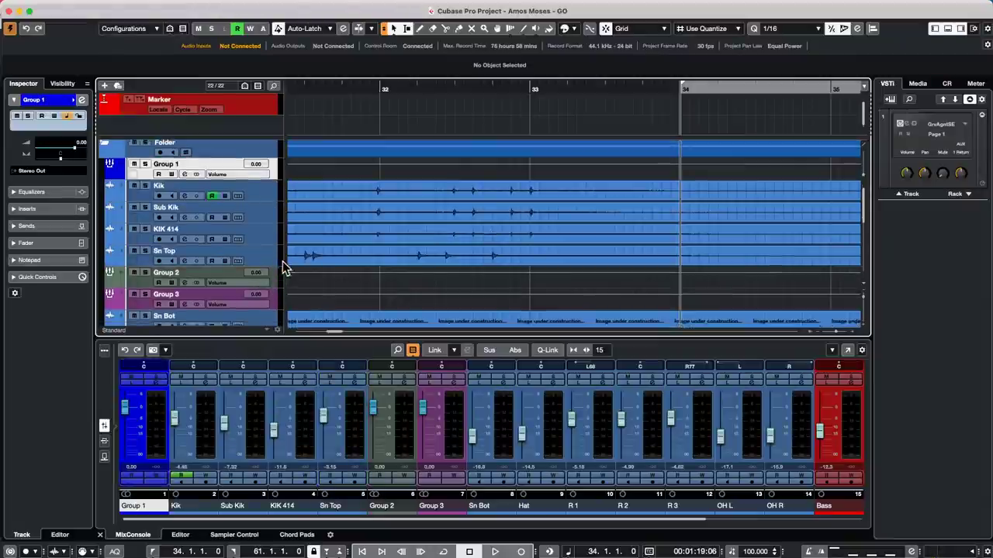
scroll(283, 263, down, 3)
drag(272, 221, 255, 302)
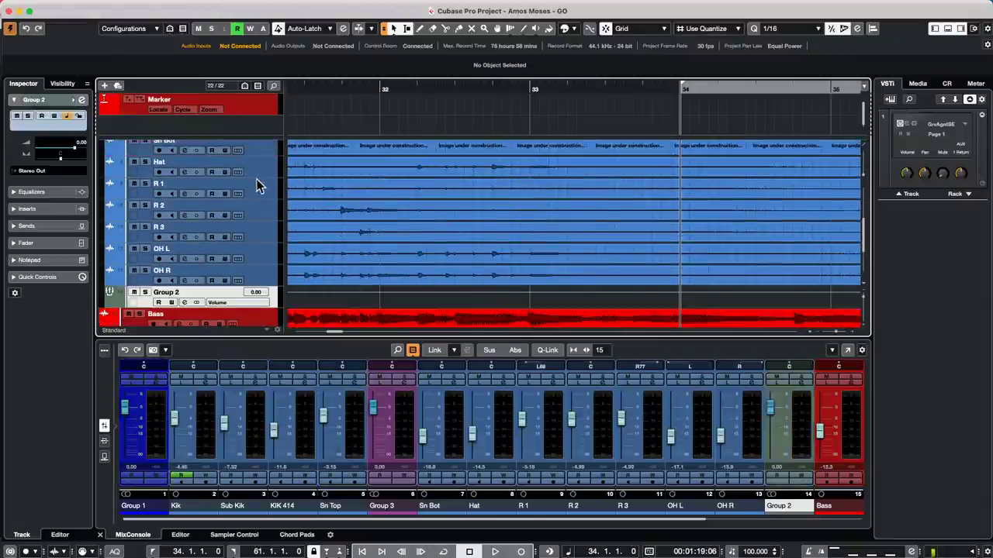
scroll(256, 180, up, 5)
drag(273, 175, 256, 271)
scroll(237, 214, up, 6)
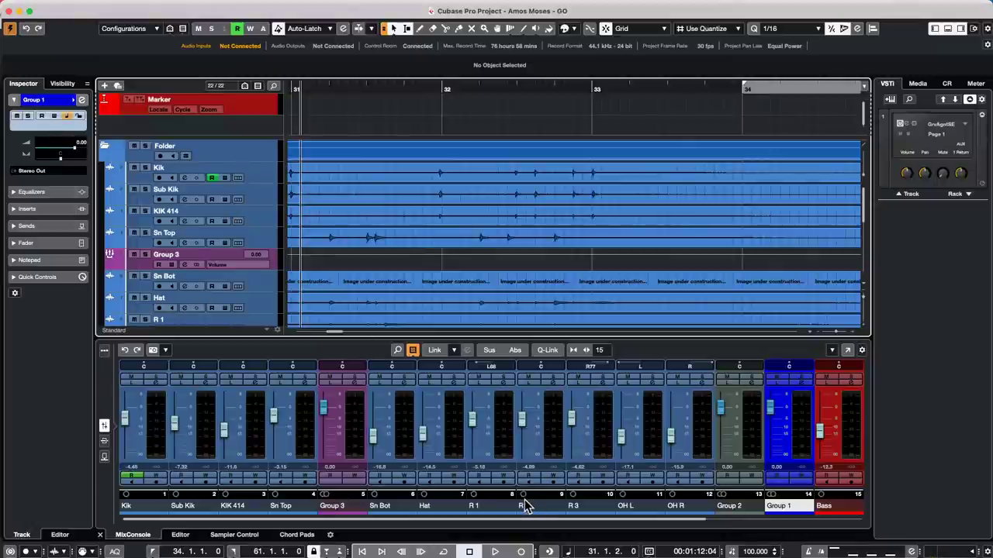
Add four Padshop instrument tracks routed to Stereo Out after the Dbs Scr gtr track and close the instrument window.
scroll(259, 281, down, 5)
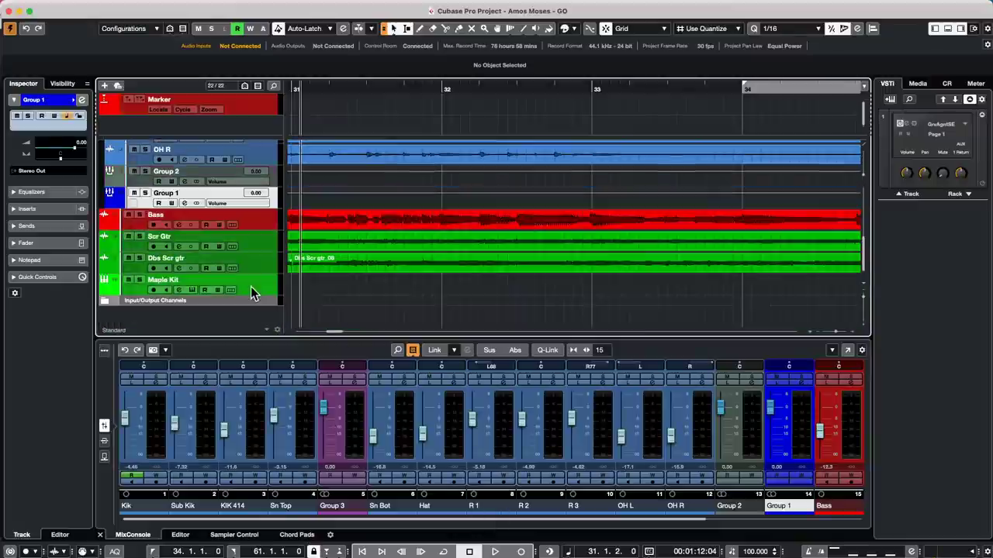
right_click(265, 263)
mouse_move(287, 263)
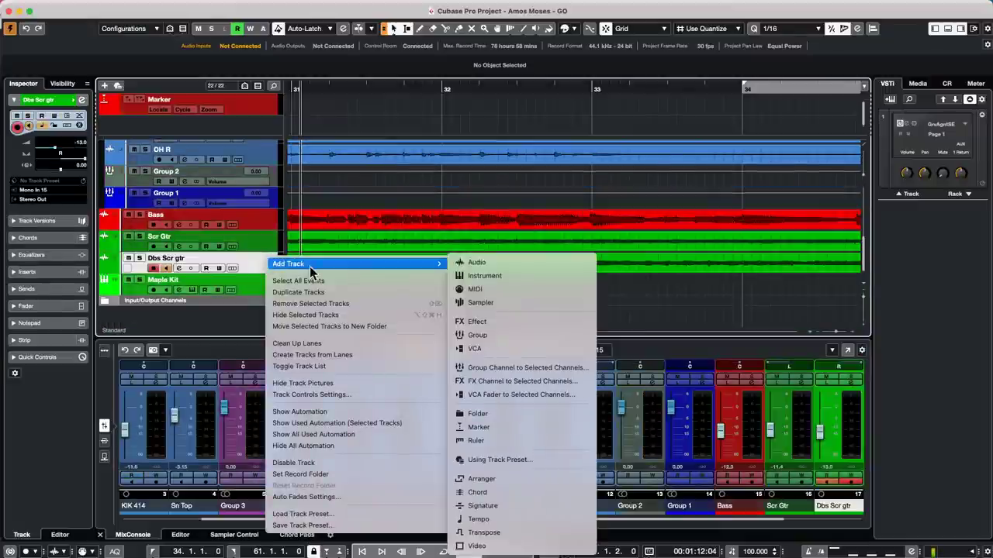
click(514, 277)
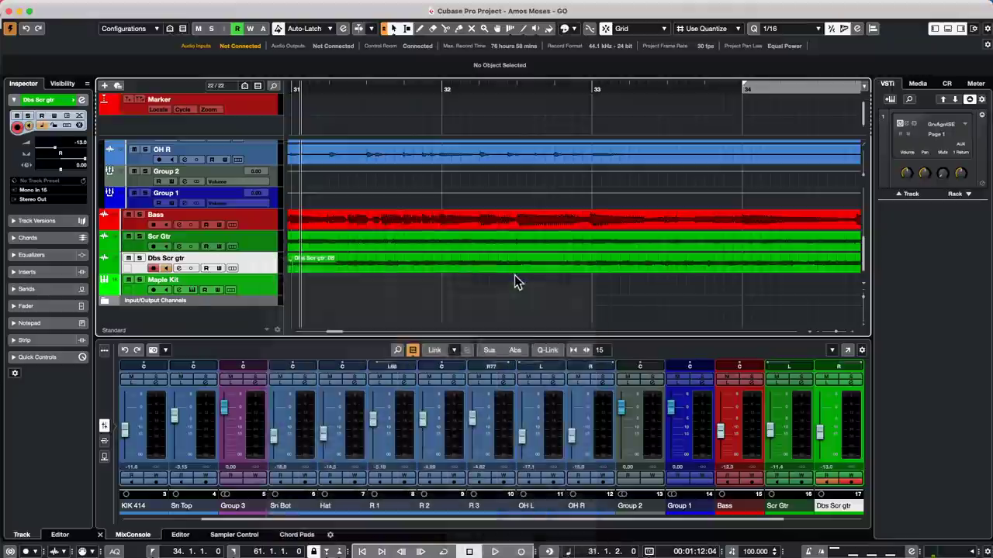
click(519, 214)
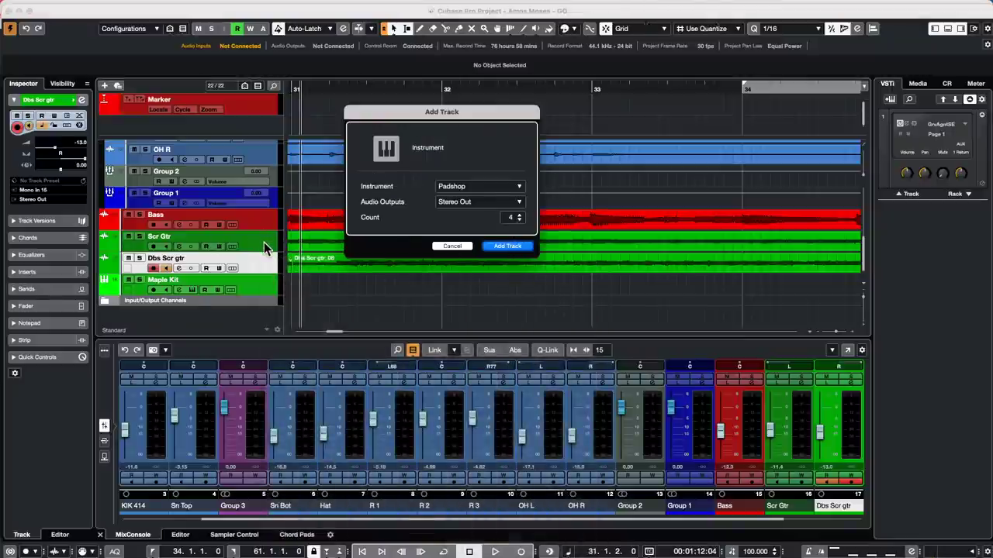
click(508, 247)
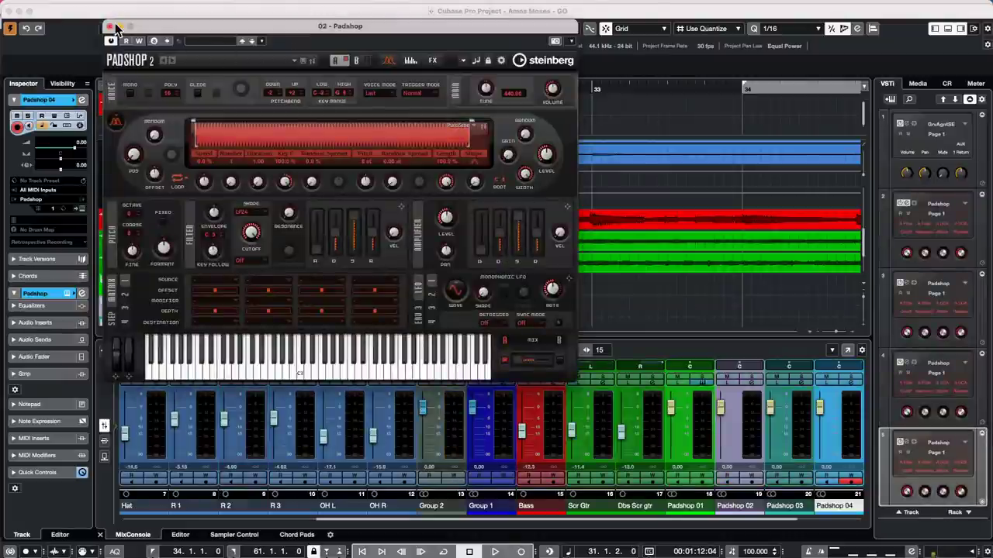
click(110, 26)
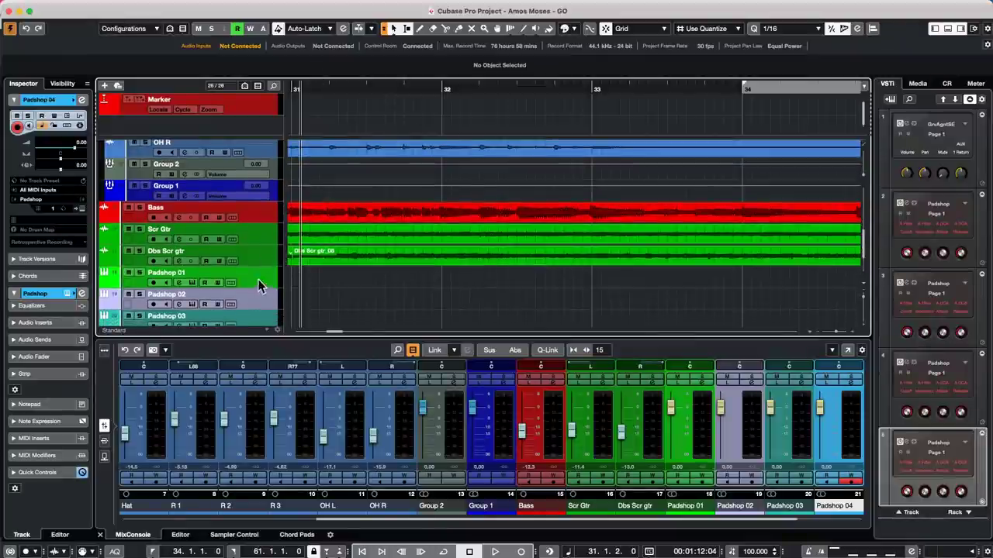
Remove the Dbs Scr gtr track from the project.
click(258, 264)
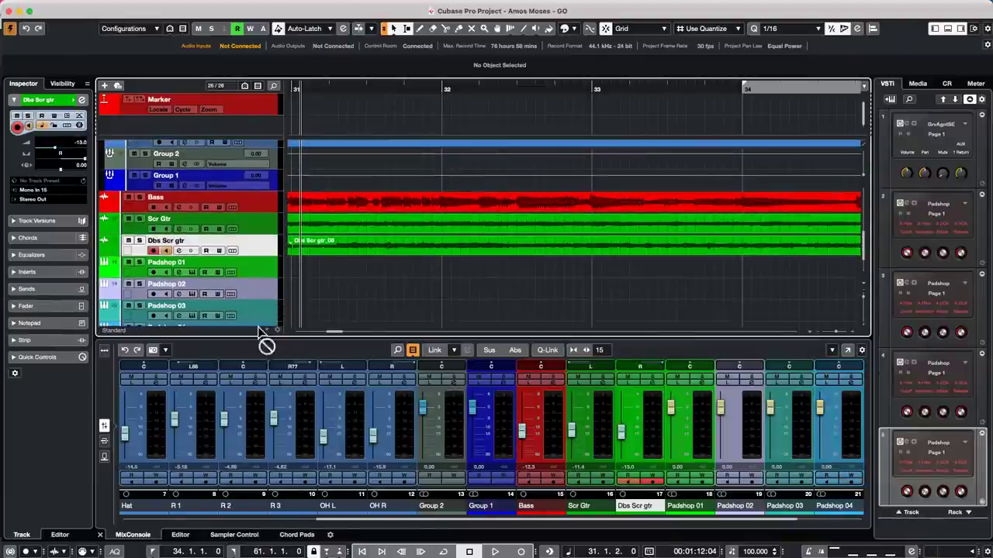
scroll(260, 322, down, 3)
key(Delete)
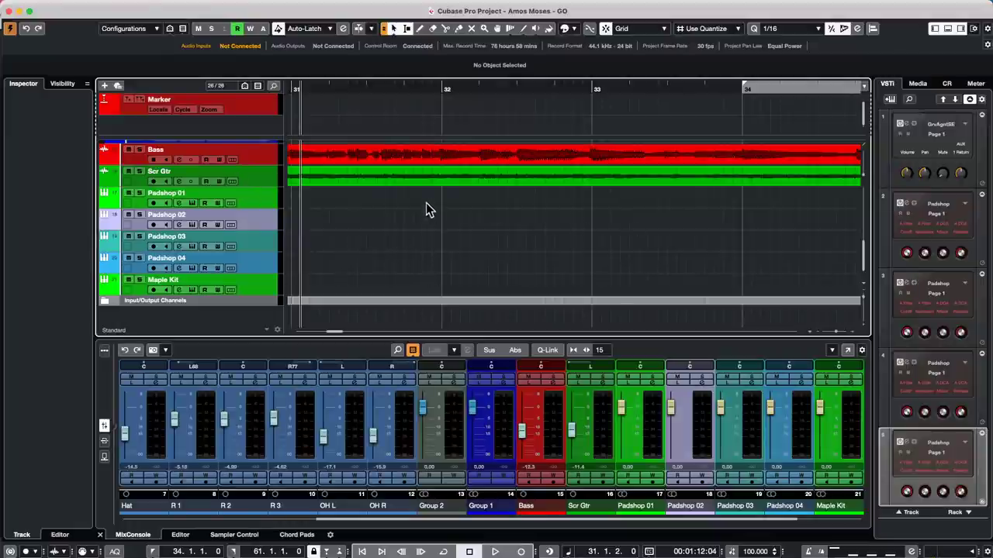
Open the MixConsole at full size and step the channel selection repeatedly through the channels between Folder and Input/Output Channels, stopping on Group 2.
key(F3)
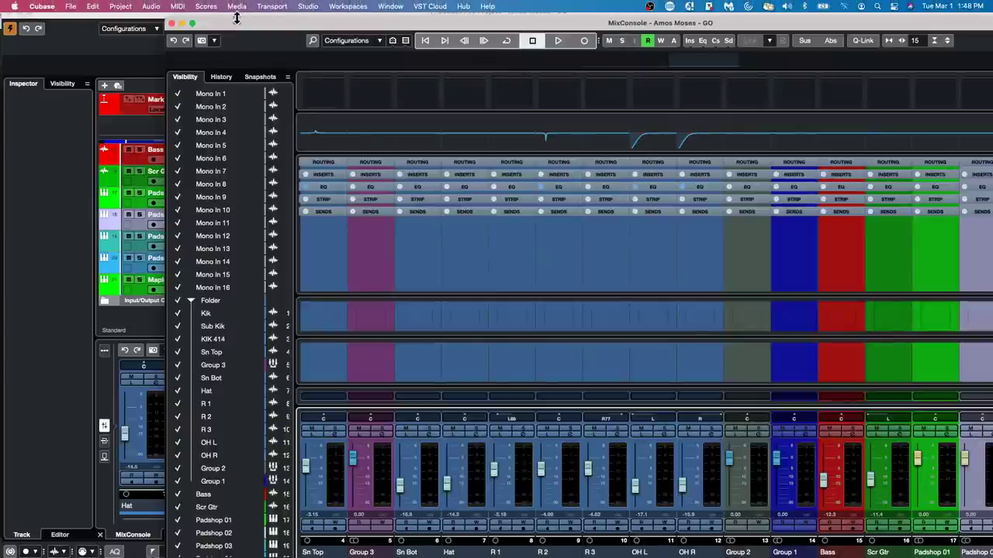
click(193, 23)
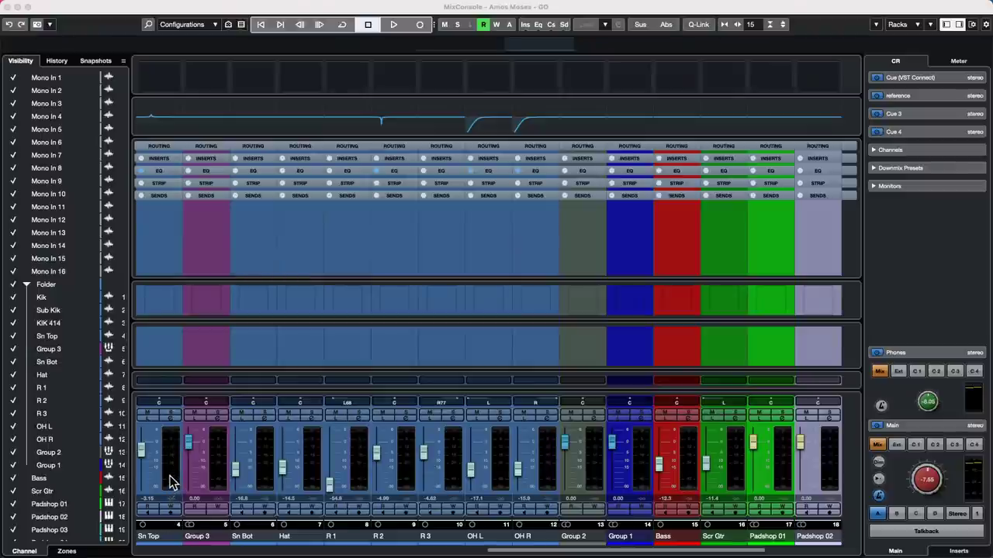
key(Down)
key(Down)
key(Down)
key(Down)
key(Down)
key(Down)
key(Down)
key(Down)
key(Down)
key(Down)
key(Down)
key(Down)
key(Down)
key(Down)
key(Down)
key(Down)
key(Down)
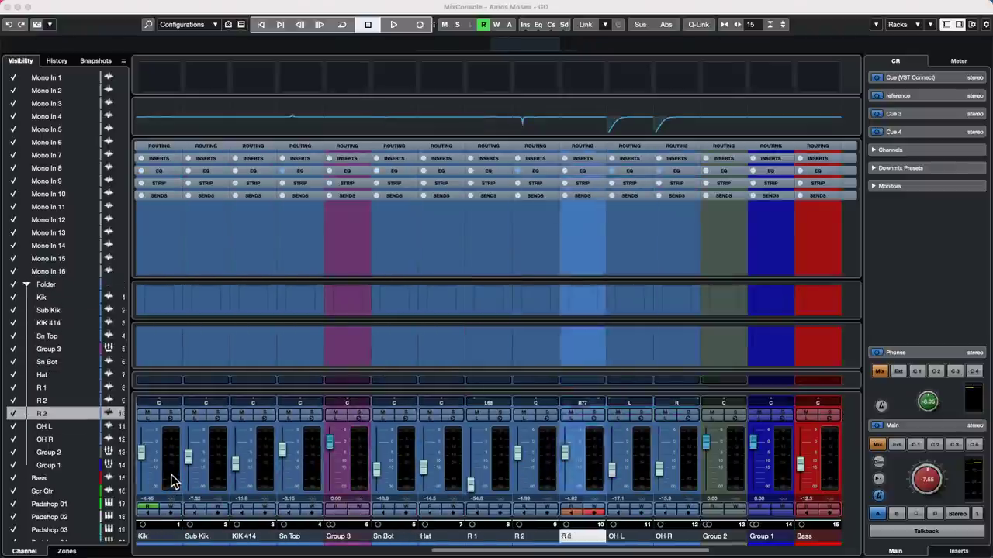
key(Down)
key(Down)
key(Down)
key(Down)
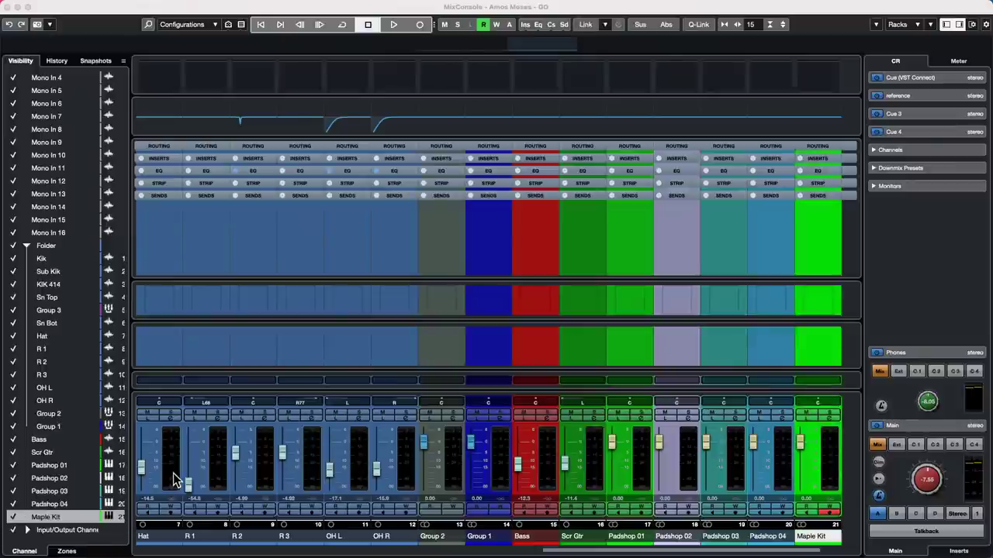
key(Up)
key(Up)
key(Up)
key(Up)
key(Up)
key(Up)
key(Up)
key(Up)
key(Up)
key(Up)
key(Up)
key(Up)
key(Up)
key(Up)
key(Up)
key(Up)
key(Up)
key(Up)
key(Up)
key(Up)
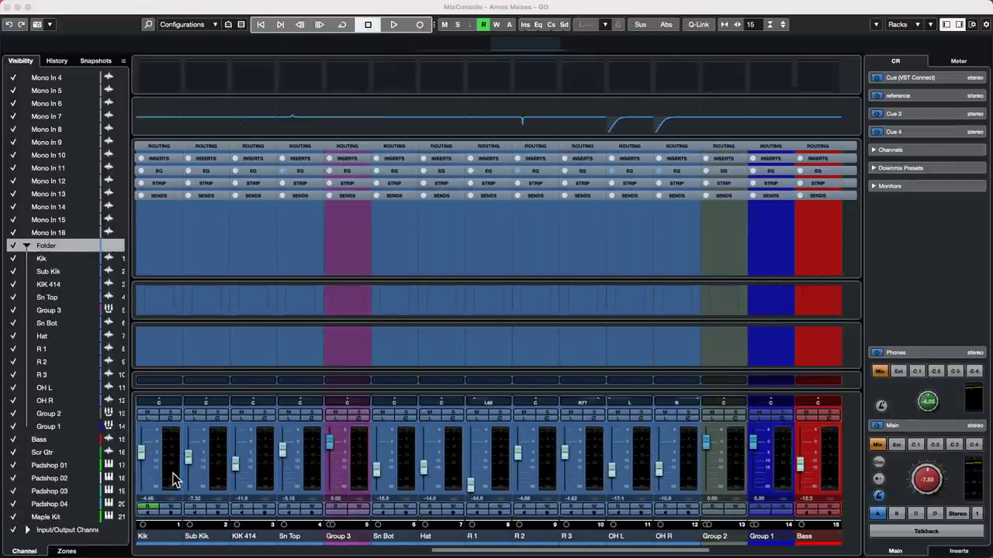
key(Down)
key(Down)
key(Down)
key(Down)
key(Down)
key(Down)
key(Down)
key(Down)
key(Down)
key(Down)
key(Down)
key(Down)
key(Down)
key(Down)
key(Down)
key(Down)
key(Down)
key(Down)
key(Down)
key(Down)
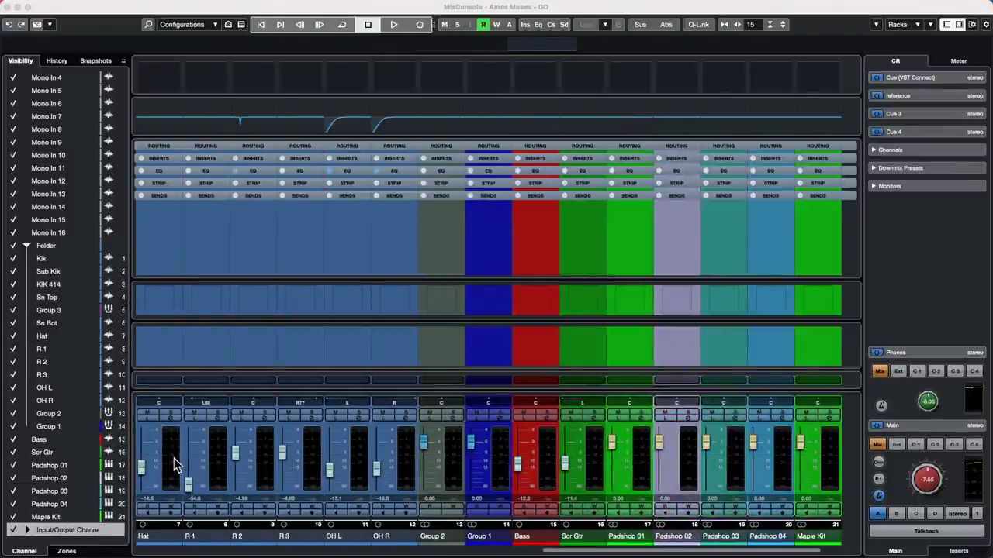
key(Up)
key(Up)
key(Up)
key(Up)
key(Up)
key(Up)
key(Up)
key(Up)
key(Up)
key(Up)
key(Up)
key(Up)
key(Up)
key(Up)
key(Up)
key(Up)
key(Up)
key(Up)
key(Up)
key(Up)
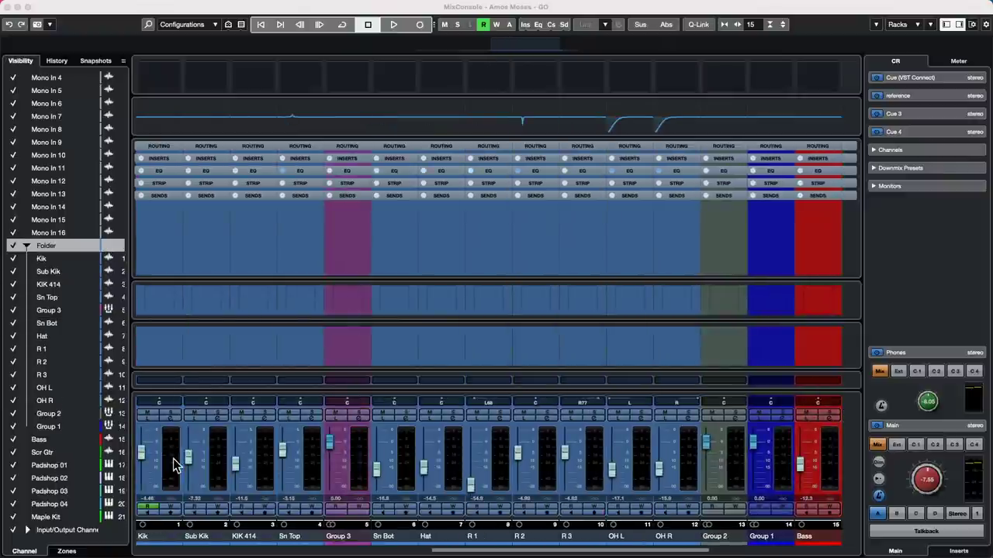
key(Down)
key(Down)
key(Down)
key(Down)
key(Down)
key(Down)
key(Down)
key(Down)
key(Down)
key(Down)
key(Down)
key(Down)
key(Down)
key(Down)
key(Down)
key(Down)
key(Down)
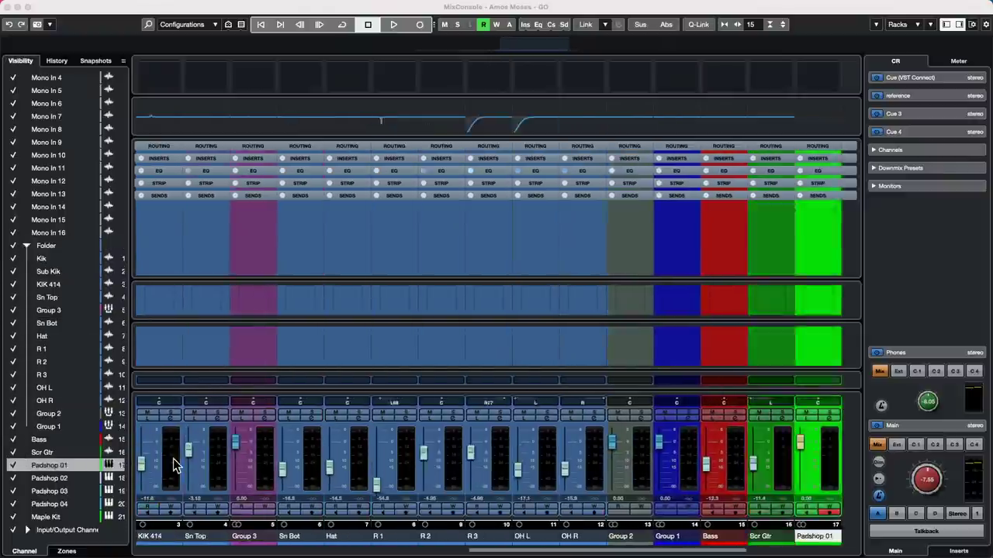
key(Down)
key(Down)
key(Down)
key(Down)
key(Up)
key(Up)
key(Up)
key(Up)
key(Up)
key(Up)
key(Up)
key(Up)
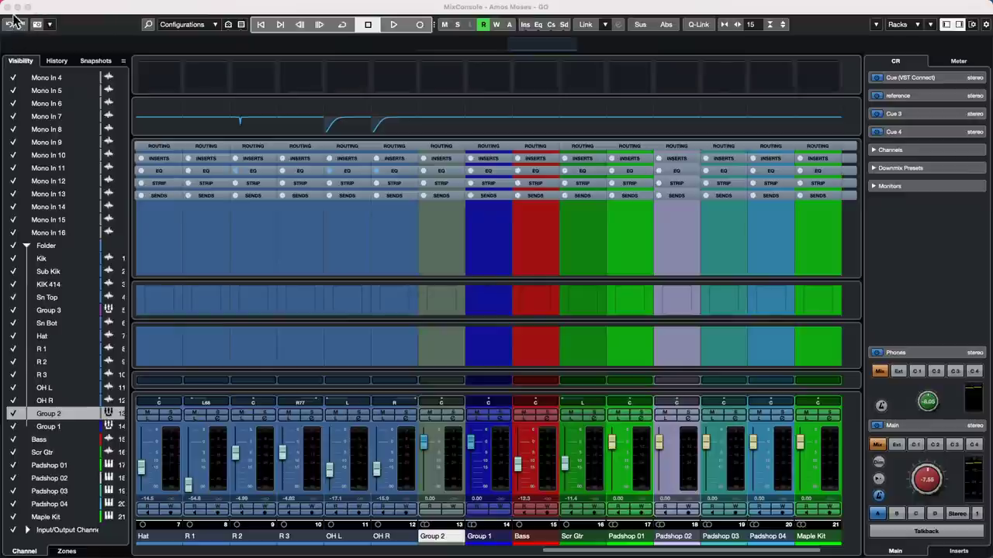
Close the MixConsole window and collapse the drum Folder track in the track list.
click(8, 6)
scroll(205, 239, up, 5)
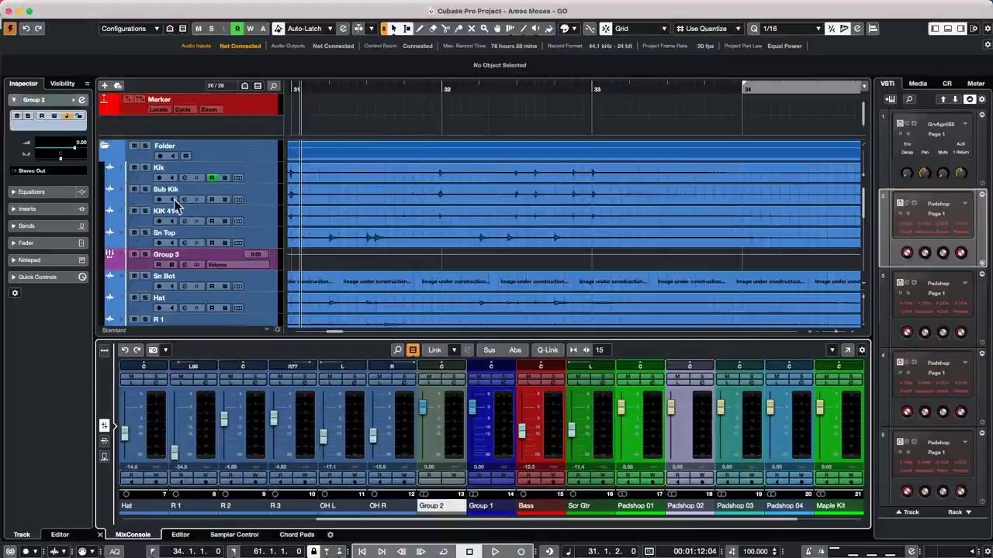
click(103, 146)
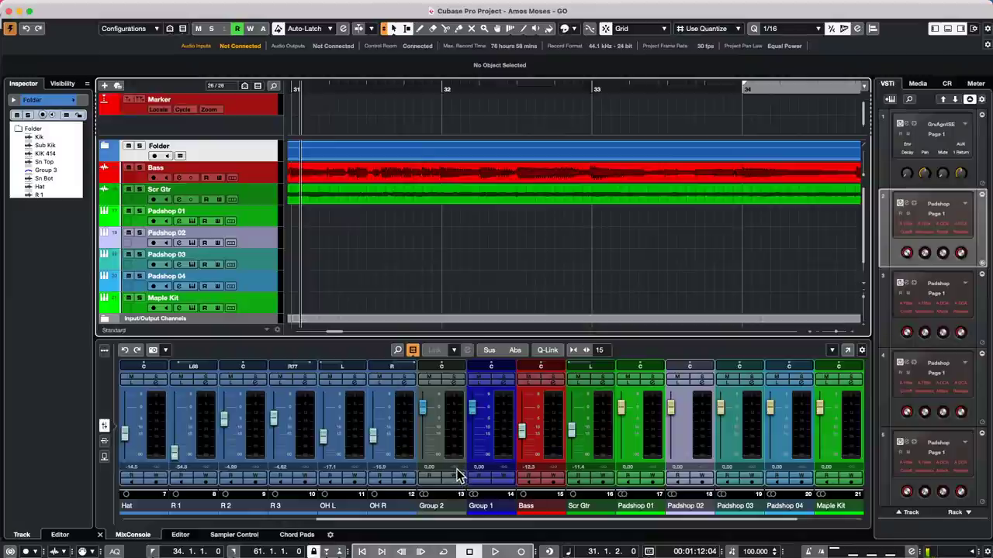
Step the selection up and down through the tracks with the drum folder collapsed, stopping on the Folder track.
click(304, 475)
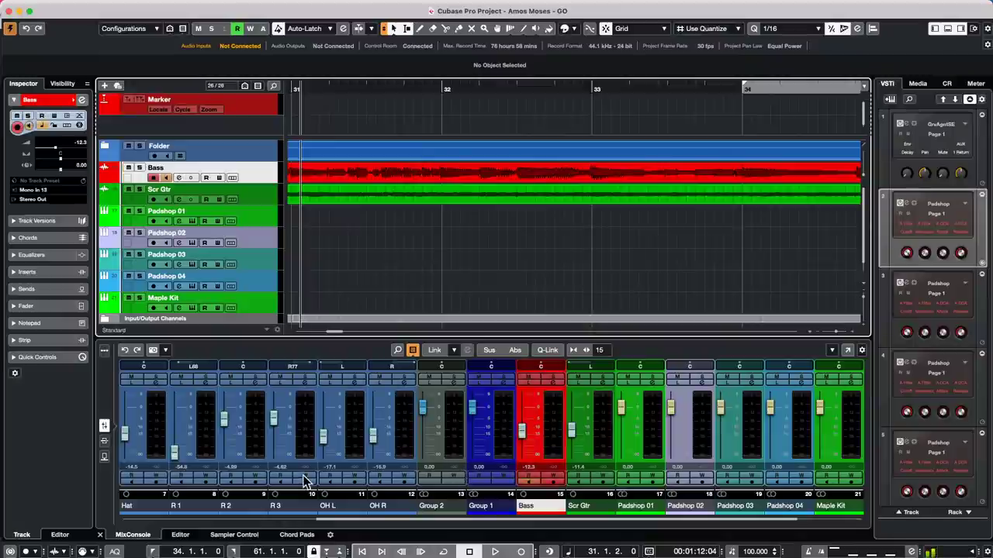
key(Up)
key(Up)
key(Up)
key(Up)
key(Up)
key(Up)
key(Up)
key(Up)
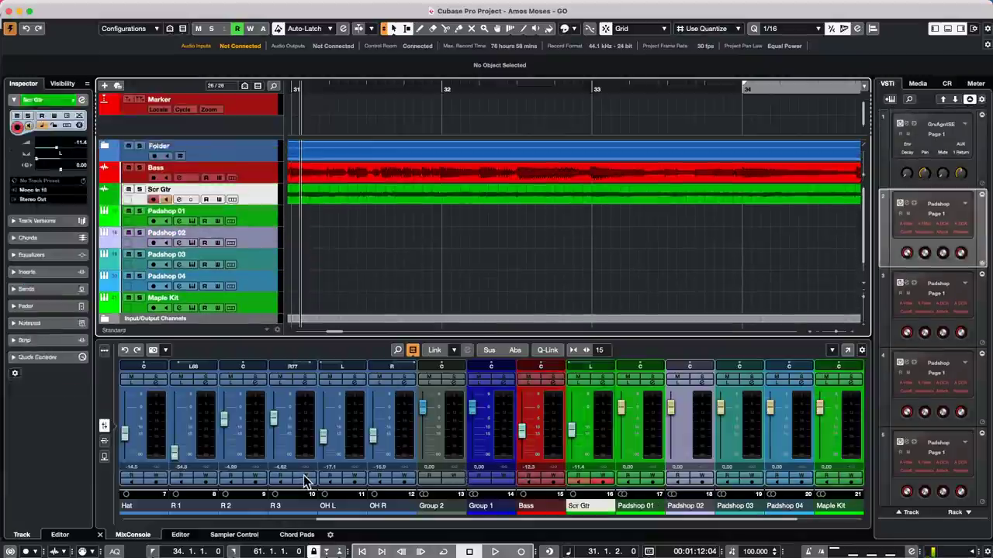
key(Down)
key(Down)
key(Down)
key(Down)
key(Down)
key(Down)
key(Down)
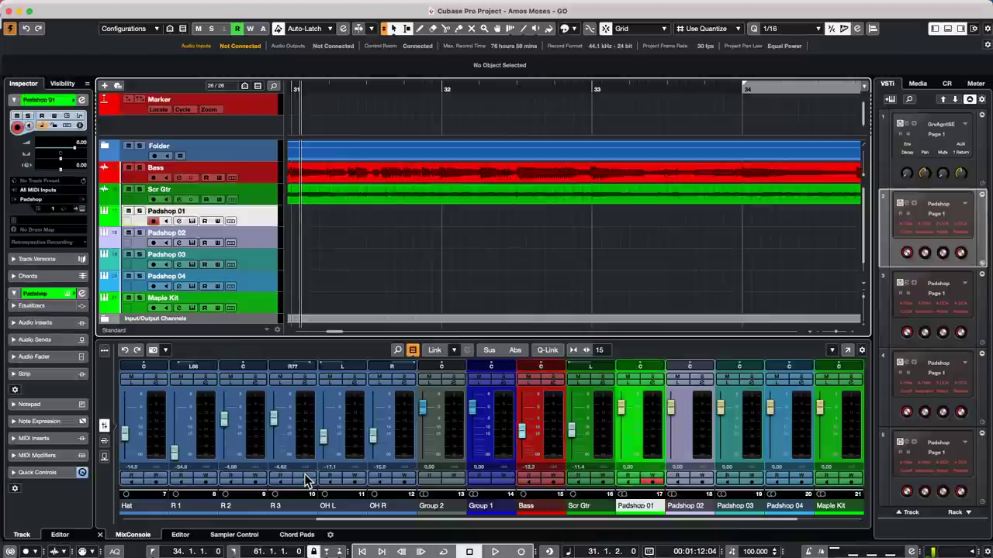
key(Up)
key(Up)
key(Up)
key(Up)
key(Up)
key(Up)
key(Up)
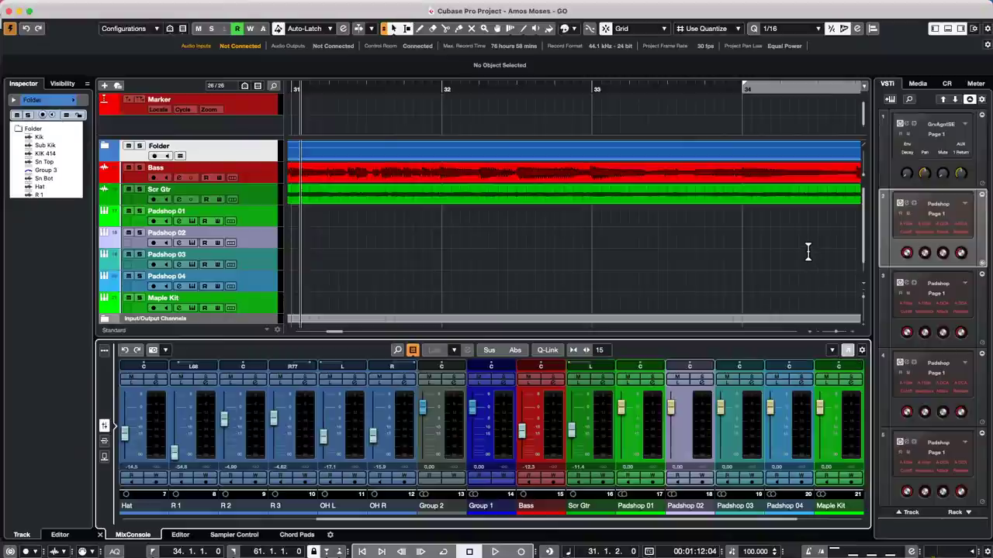
Open the full MixConsole and step the selection between Folder and Input/Output Channels with the folder collapsed, stopping on Folder.
key(F3)
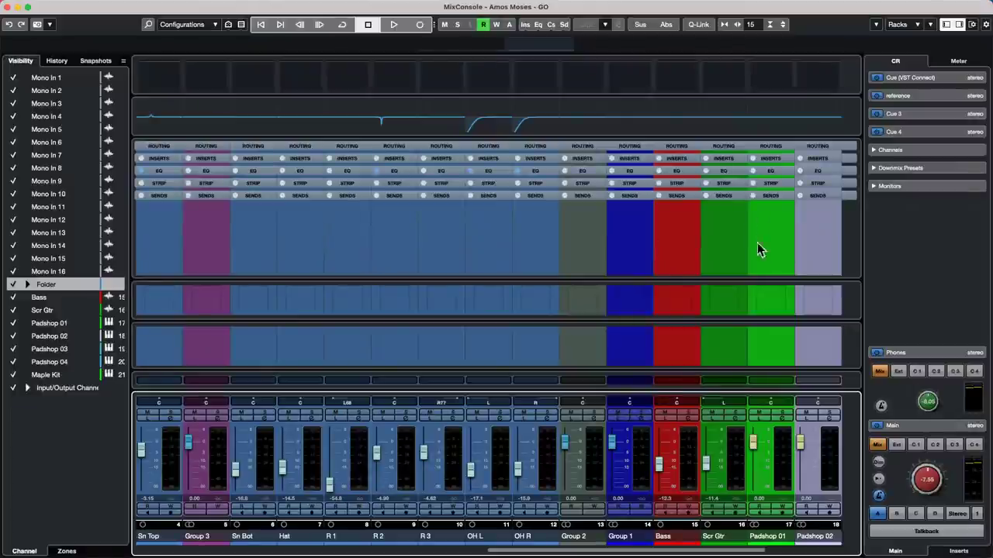
scroll(234, 132, right, 3)
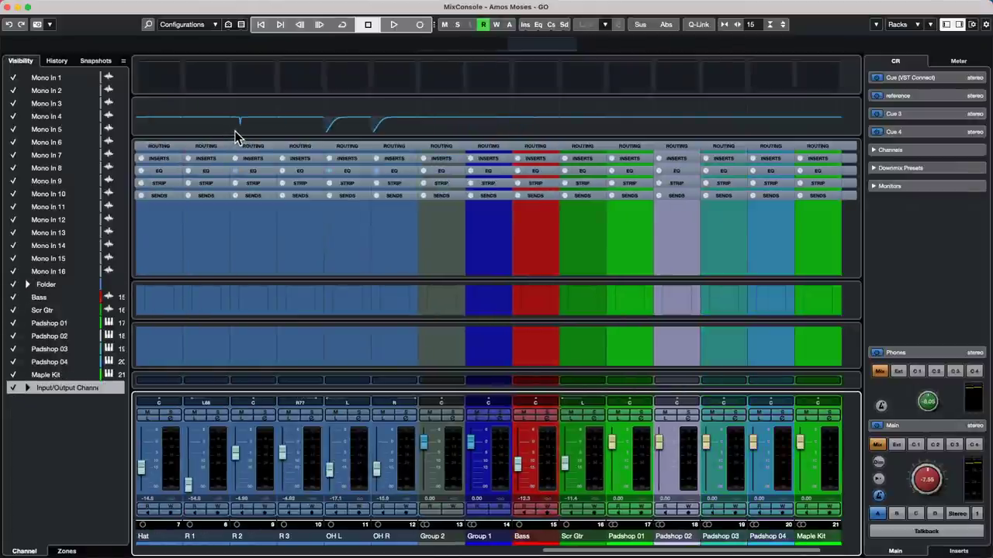
key(Up)
key(Up)
key(Up)
key(Up)
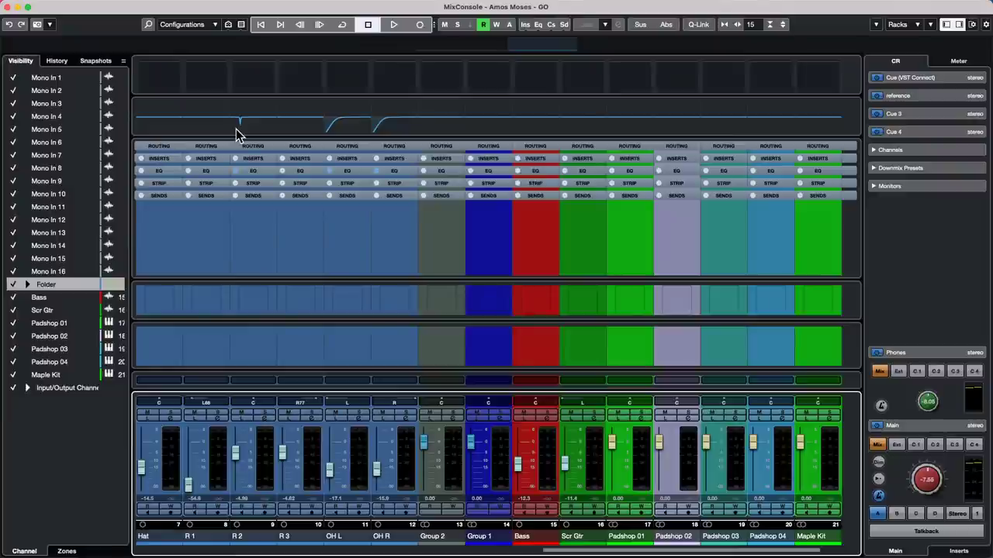
key(Down)
key(Down)
key(Down)
key(Down)
key(Down)
key(Down)
key(Down)
key(Down)
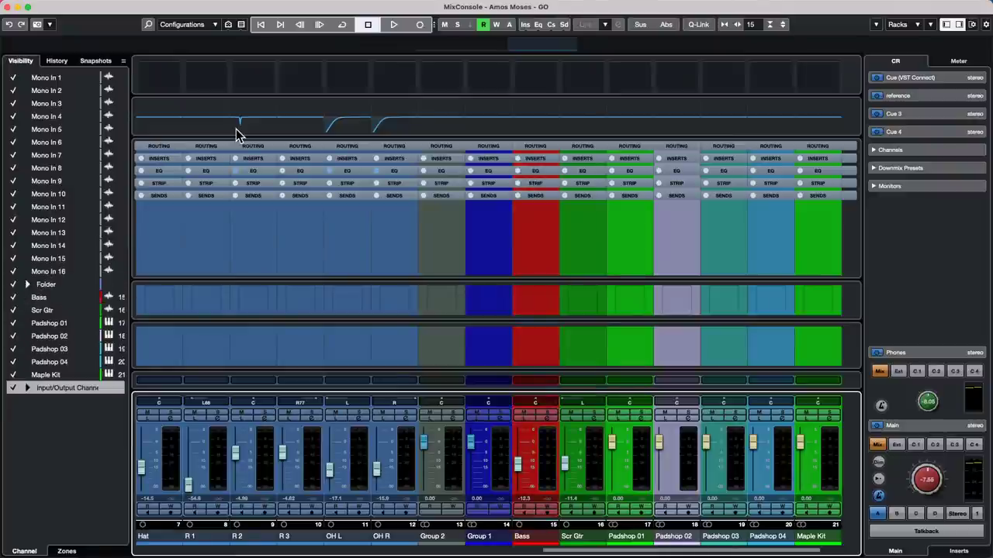
key(Up)
key(Up)
key(Up)
key(Up)
key(Up)
key(Up)
key(Up)
key(Up)
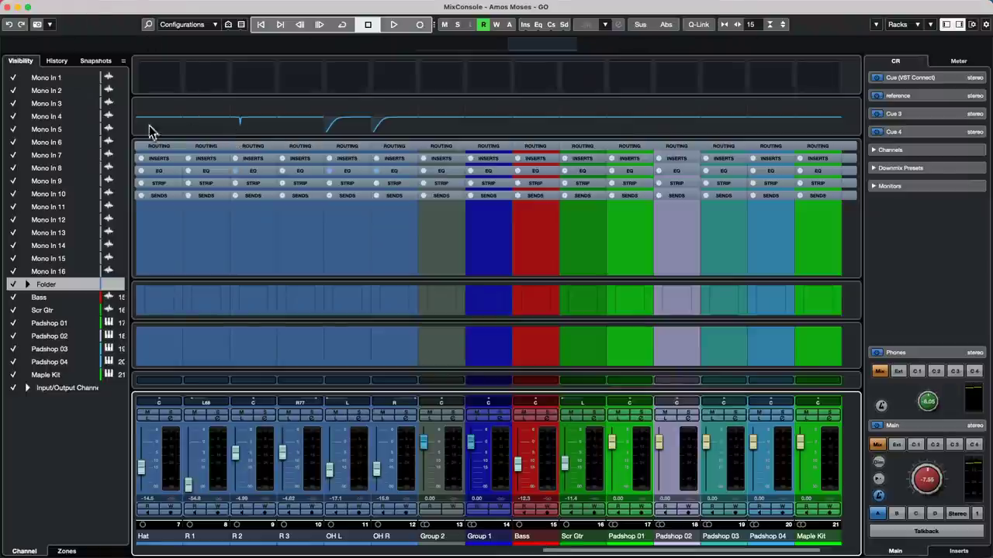
Close the MixConsole window and expand the drum Folder track in the track list.
click(9, 8)
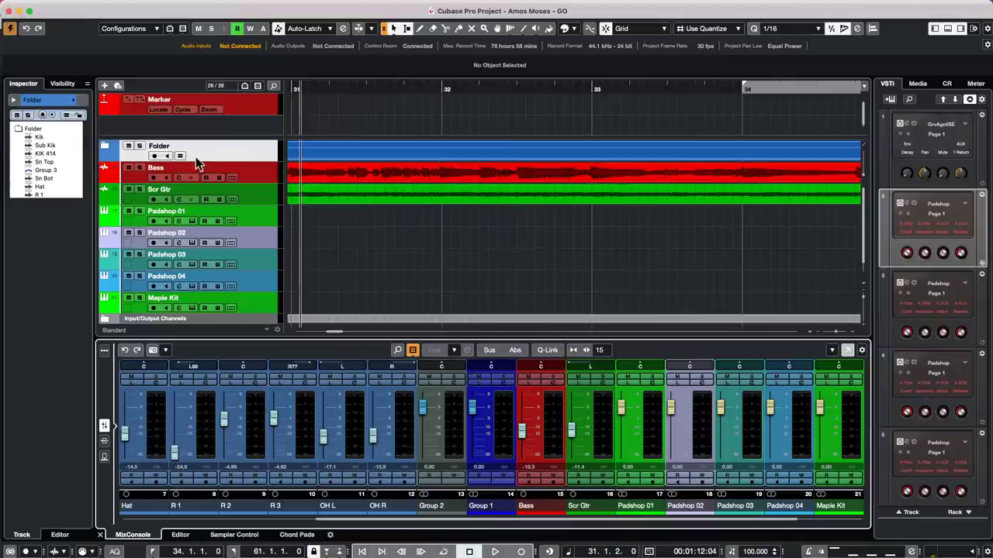
click(104, 144)
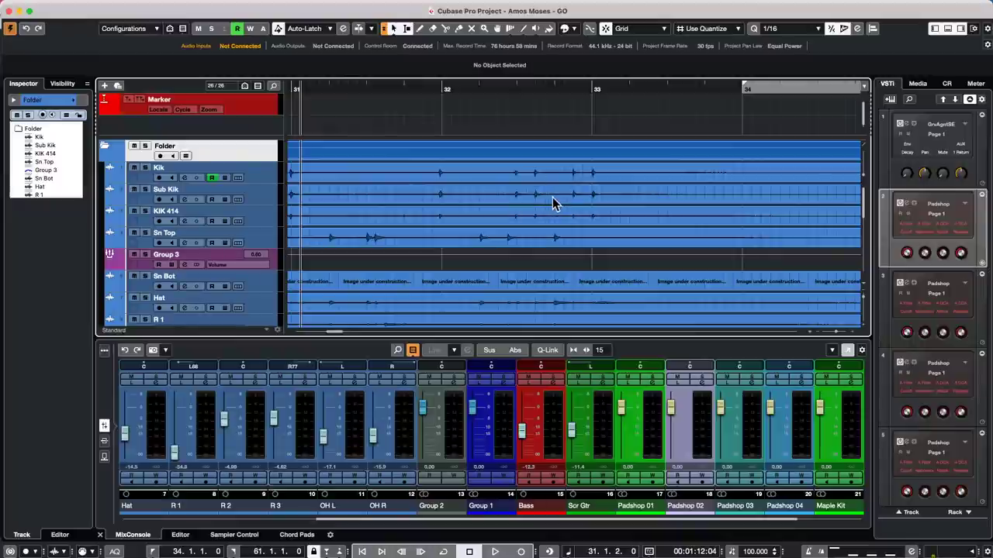
Select Group 1 in the project window's mixer and step the selection repeatedly through the channels with the folder expanded, stopping on OH L.
click(490, 423)
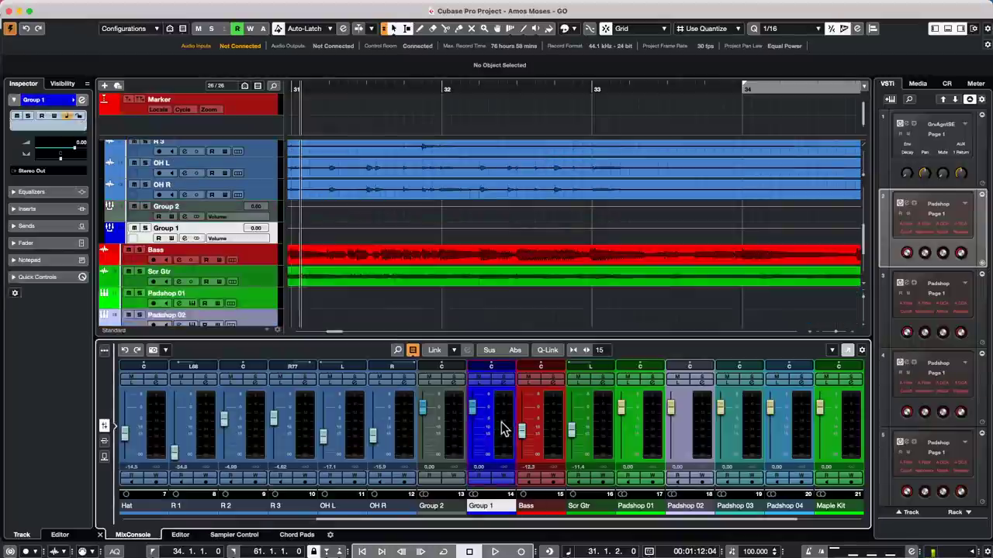
key(Down)
key(Down)
key(Down)
key(Down)
key(Down)
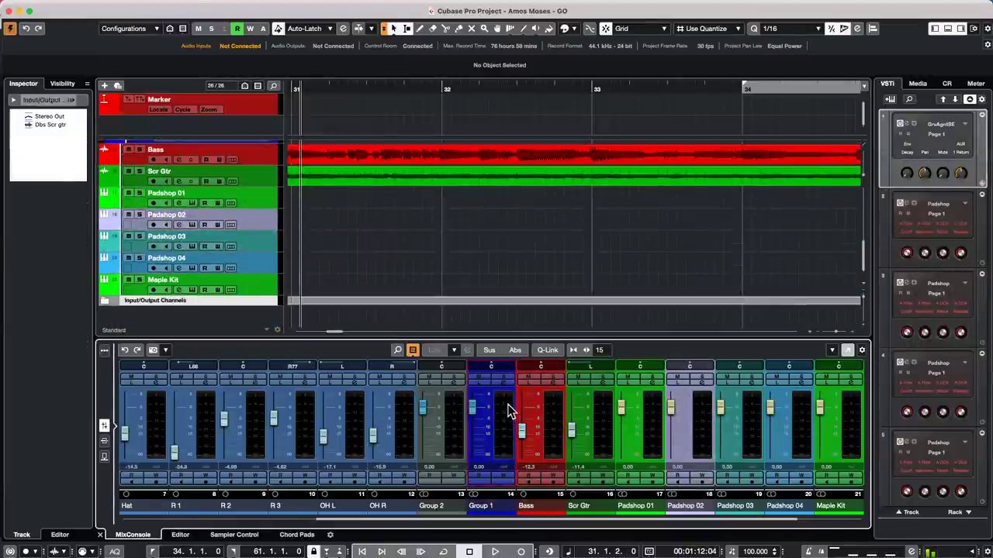
key(Up)
key(Up)
key(Up)
key(Up)
key(Up)
key(Up)
key(Up)
key(Up)
key(Up)
key(Up)
key(Up)
key(Up)
key(Up)
key(Up)
key(Up)
key(Up)
key(Up)
key(Up)
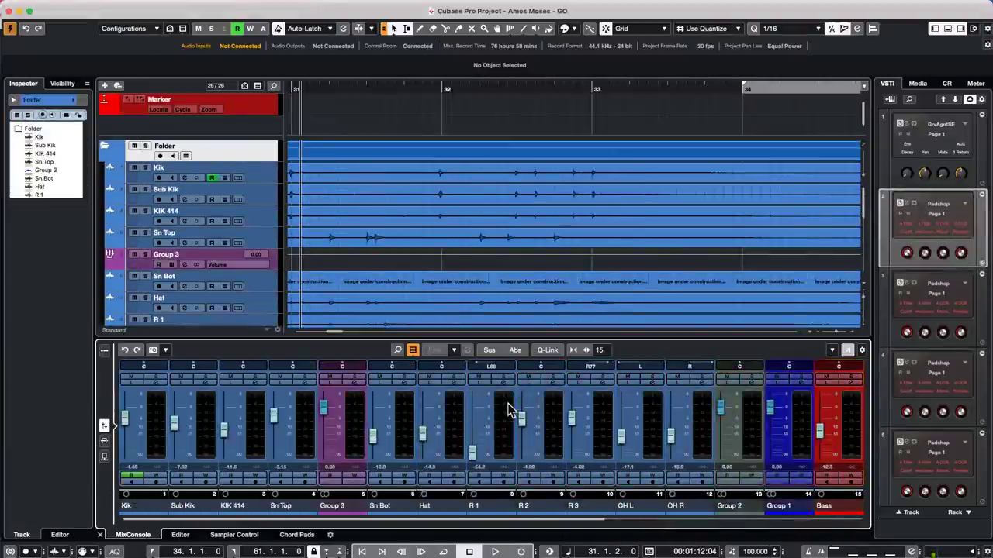
key(Down)
key(Down)
key(Down)
key(Down)
key(Down)
key(Down)
key(Down)
key(Down)
key(Down)
key(Down)
key(Down)
key(Down)
key(Down)
key(Down)
key(Down)
key(Down)
key(Down)
key(Down)
key(Down)
key(Down)
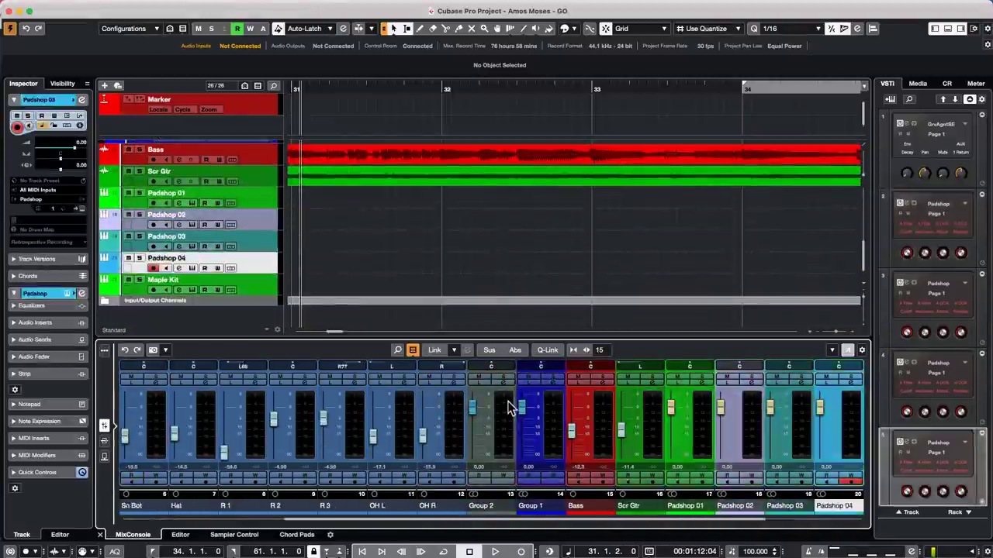
key(Up)
key(Up)
key(Up)
key(Up)
key(Up)
key(Up)
key(Up)
key(Up)
key(Up)
key(Up)
key(Up)
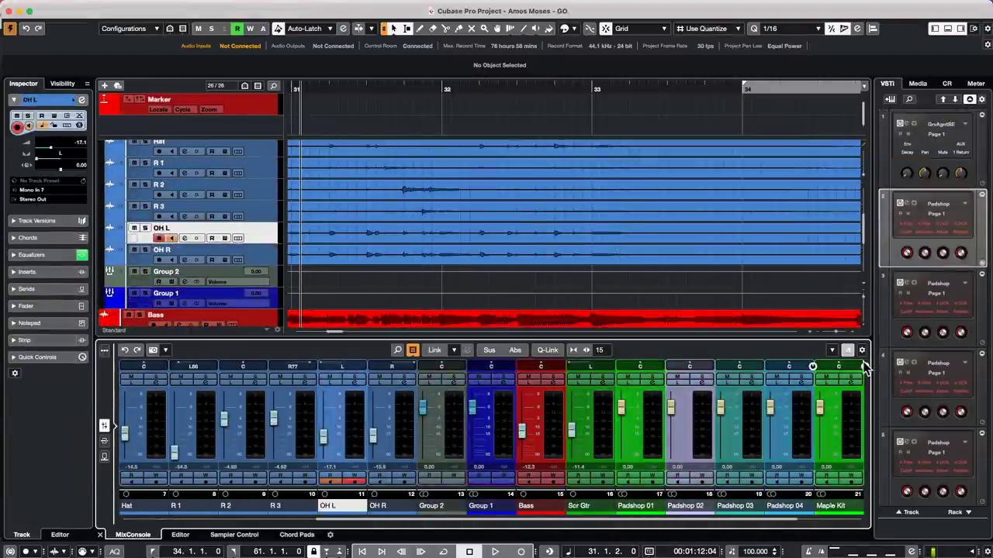
Open the full MixConsole and step the selection up and down through the expanded folder's channels, stopping on Scr Gtr.
key(F3)
key(Up)
key(Up)
key(Up)
key(Up)
key(Up)
key(Up)
key(Up)
key(Up)
key(Up)
key(Up)
key(Up)
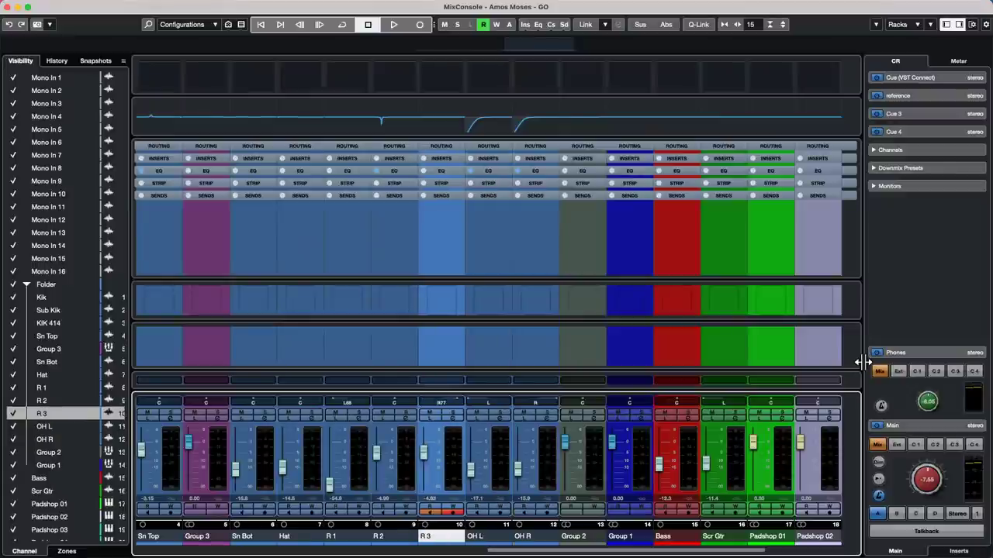
key(Down)
key(Down)
key(Down)
key(Down)
key(Down)
key(Down)
key(Down)
key(Down)
key(Down)
key(Down)
key(Down)
key(Down)
key(Down)
key(Down)
key(Down)
key(Down)
key(Down)
key(Down)
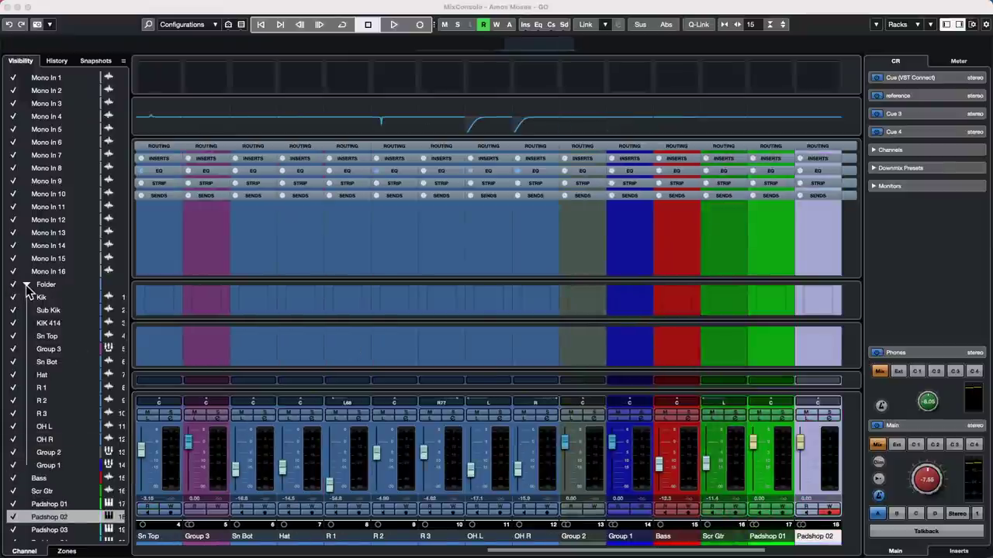
key(Down)
key(Down)
key(Down)
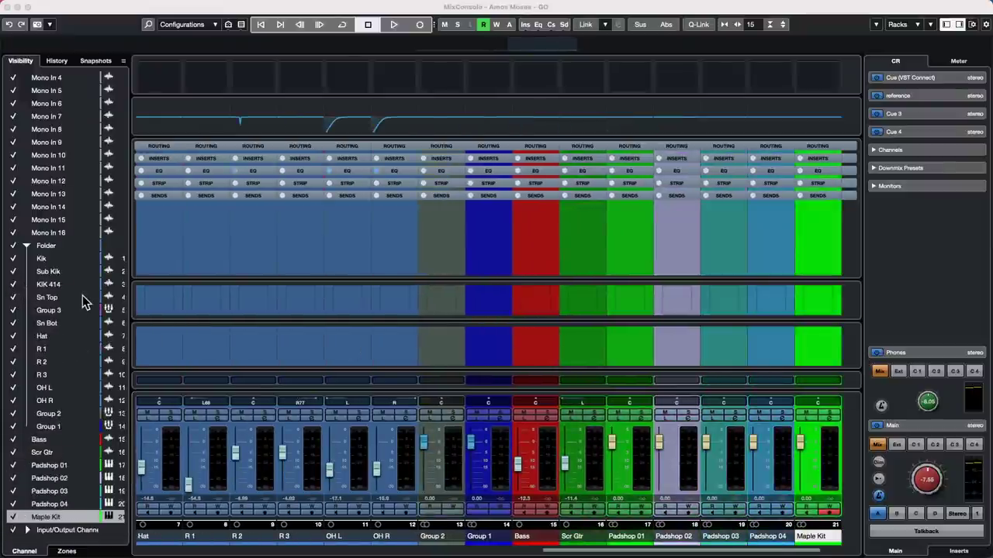
key(Up)
key(Up)
key(Up)
key(Up)
key(Up)
key(Up)
key(Up)
key(Up)
key(Up)
key(Up)
key(Up)
key(Up)
key(Up)
key(Up)
key(Up)
key(Up)
key(Up)
key(Up)
key(Up)
key(Up)
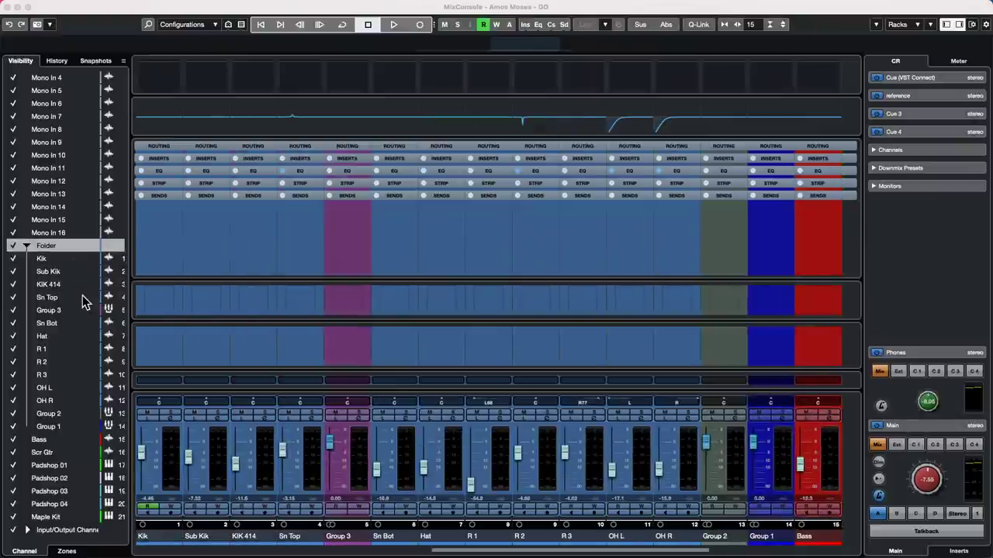
key(Down)
key(Down)
key(Down)
key(Down)
key(Down)
key(Down)
key(Down)
key(Down)
key(Down)
key(Down)
key(Down)
key(Down)
key(Down)
key(Down)
key(Down)
key(Down)
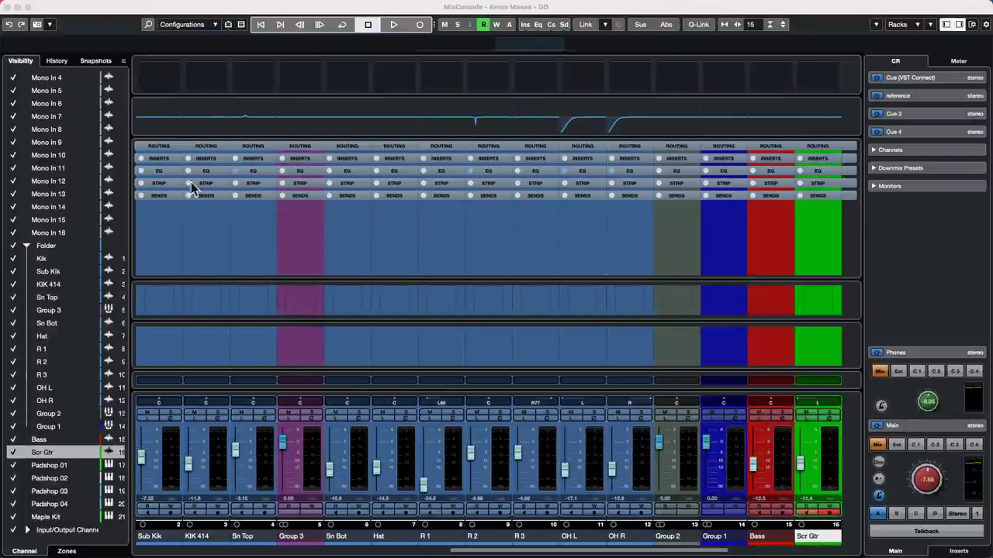
Close the MixConsole window and collapse the drum Folder track in the track list.
click(8, 6)
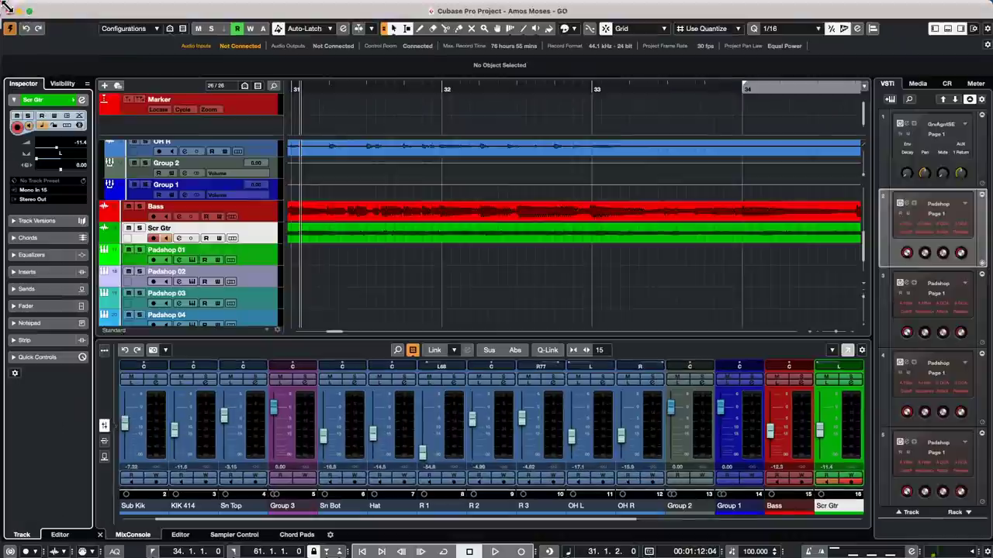
scroll(180, 231, up, 5)
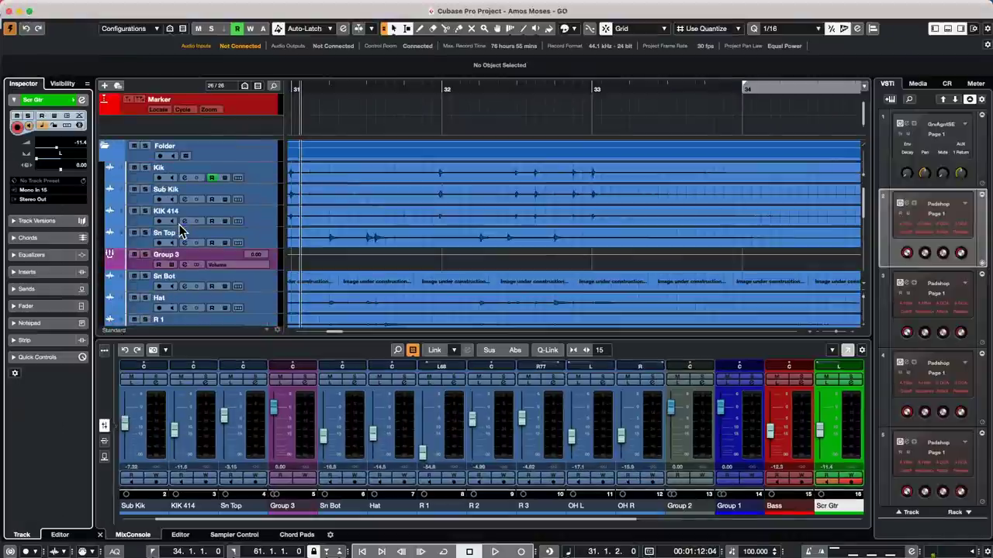
click(105, 149)
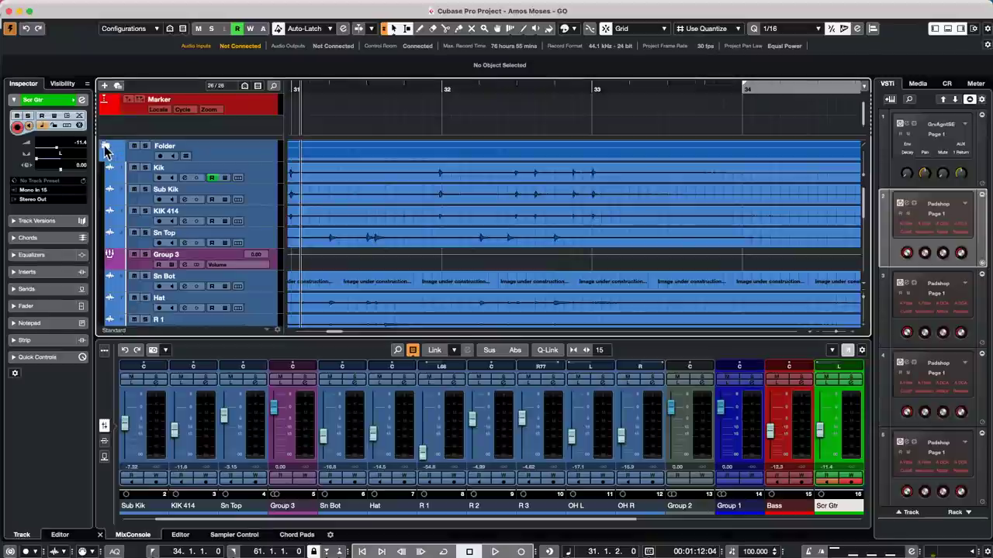
click(106, 148)
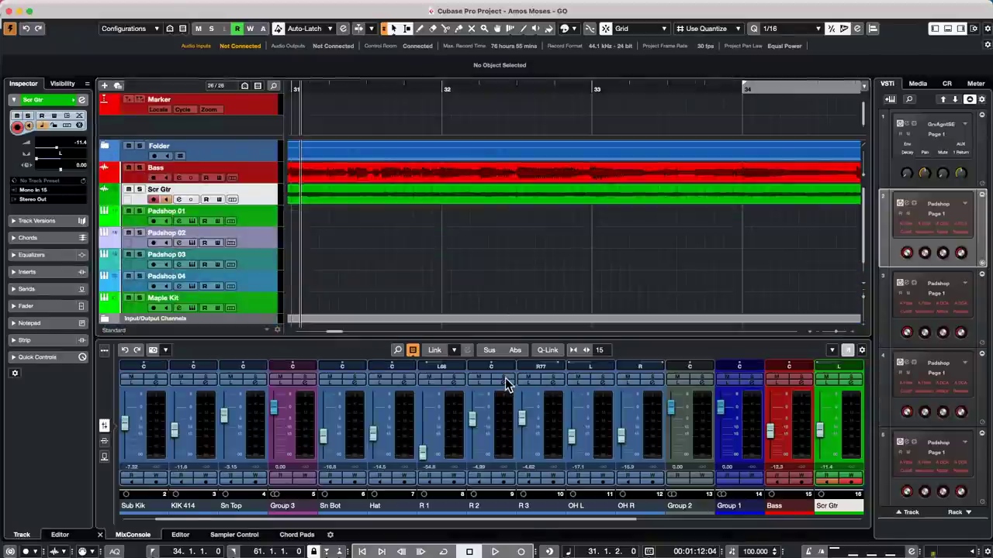
Open the full MixConsole with the drum folder collapsed and step the selection down from Scr Gtr to Input/Output Channels.
key(F3)
key(Down)
key(Down)
key(Down)
key(Down)
key(Down)
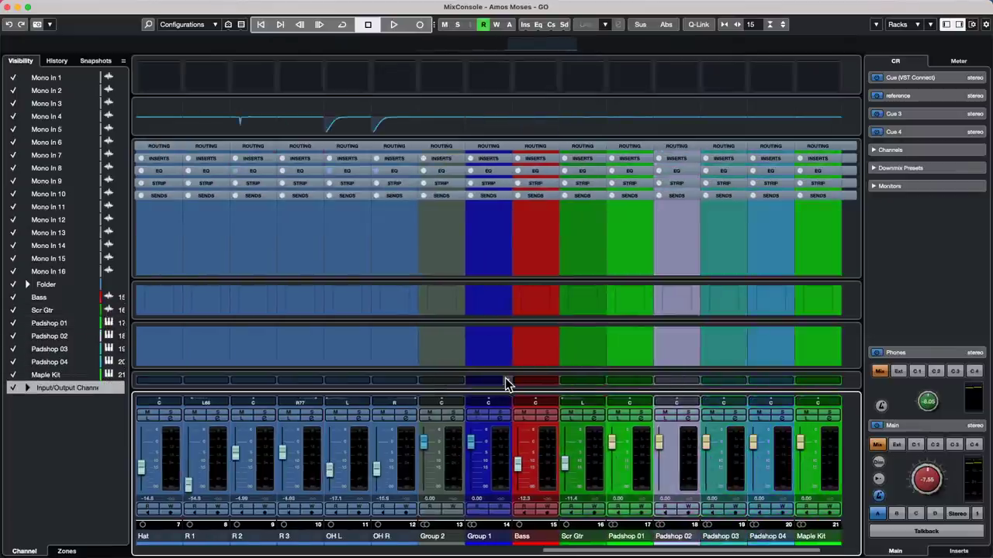
Step the mixer selection up from Input/Output Channels to the collapsed Folder, and back down to Input/Output Channels.
key(Up)
key(Up)
key(Up)
key(Up)
key(Up)
key(Up)
key(Up)
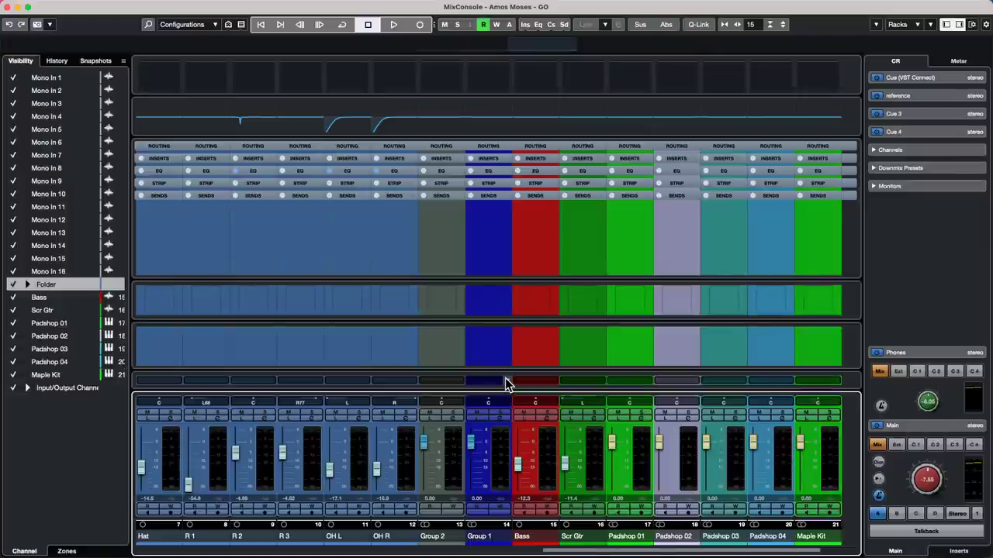
key(Down)
key(Down)
key(Down)
key(Down)
key(Down)
key(Down)
key(Down)
key(Down)
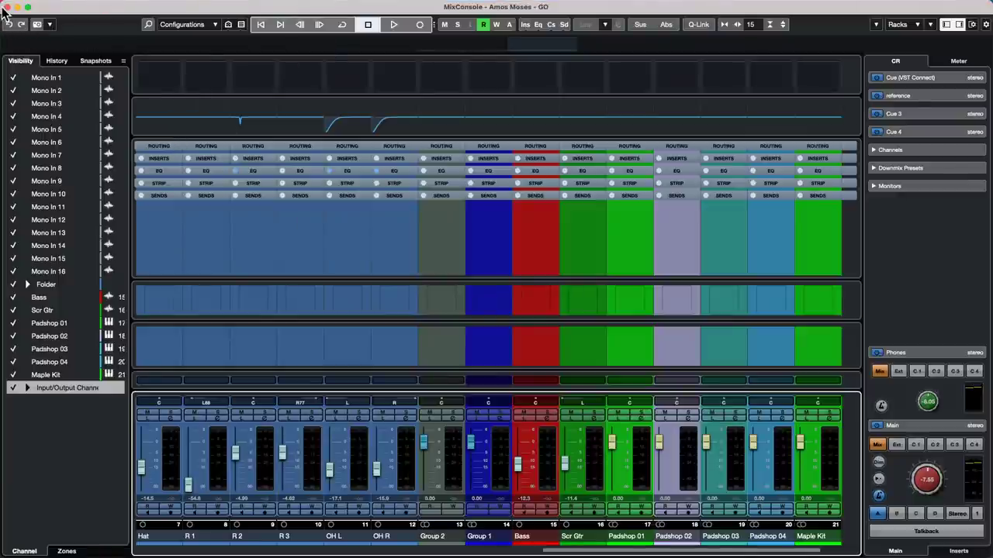
Close the MixConsole window and expand the drum Folder track in the track list.
click(7, 8)
scroll(191, 152, up, 1)
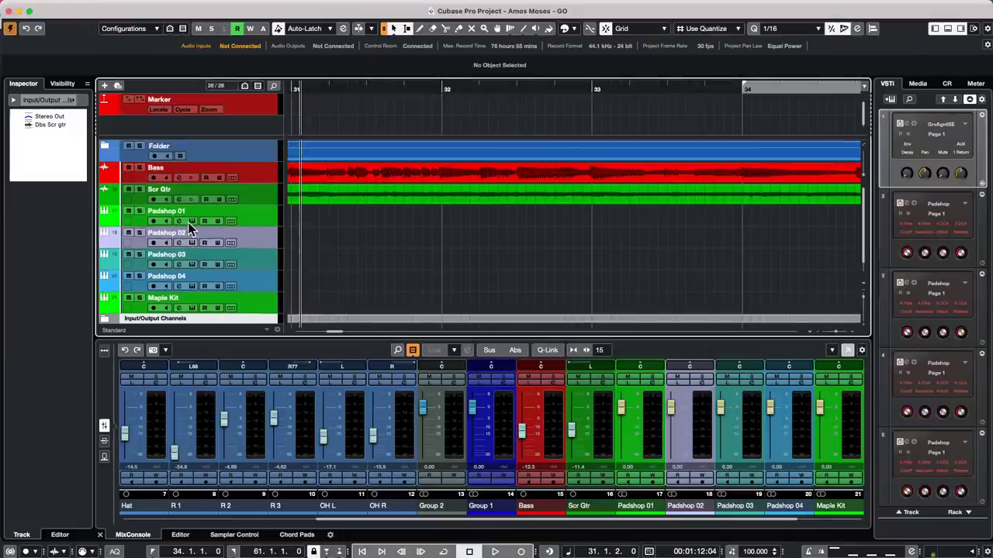
click(105, 146)
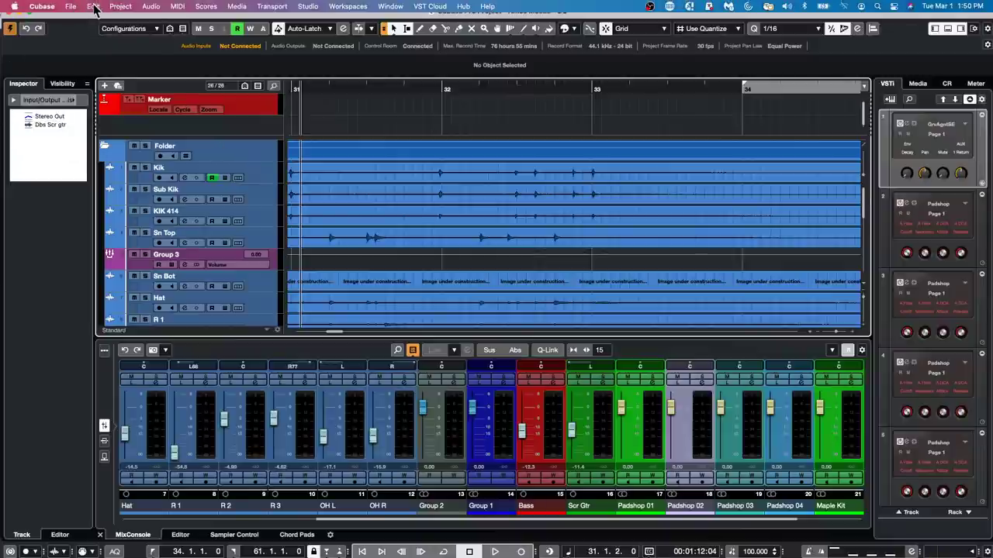
Move the Group 3 track down the drum folder, placing it between OH R and Group 2.
click(93, 8)
click(499, 245)
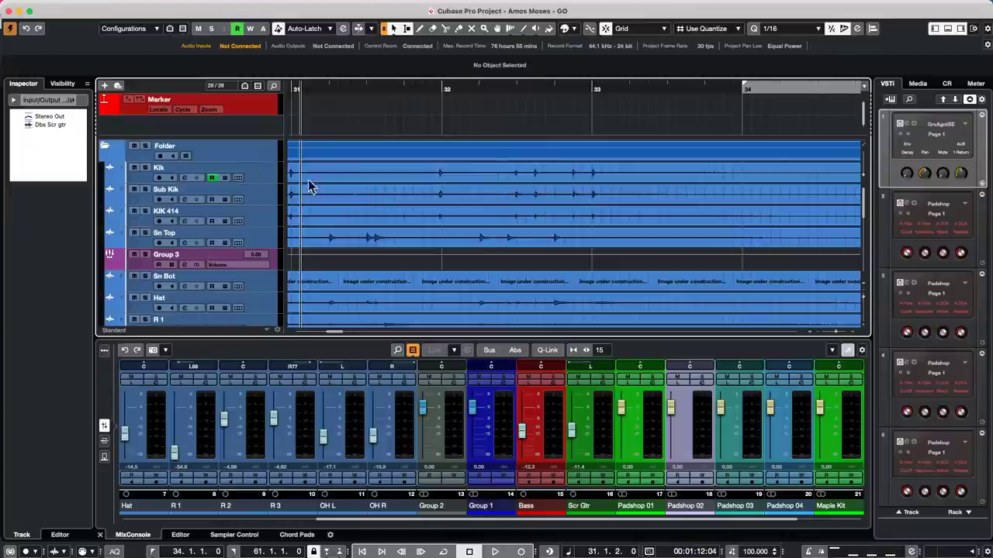
drag(272, 259, 271, 214)
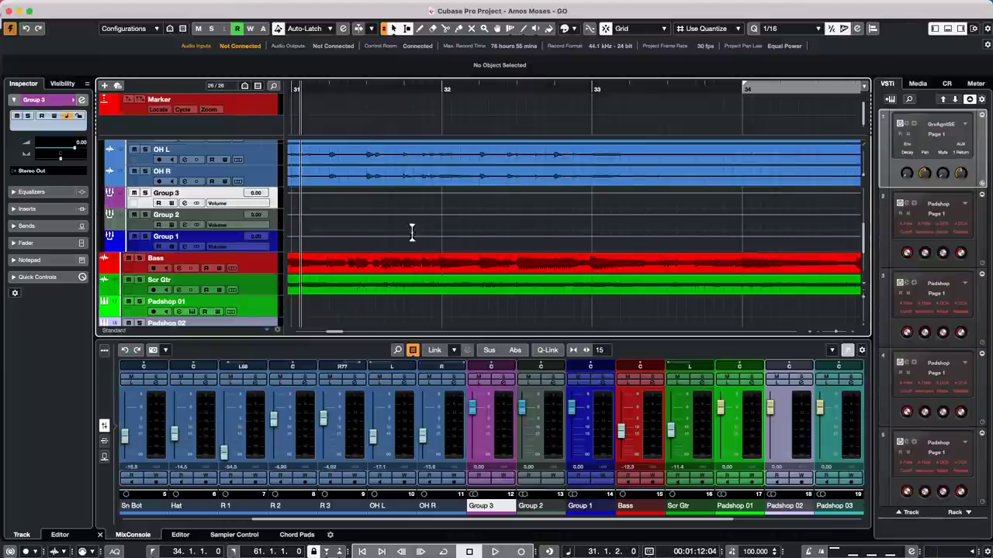
Select the Kik track and review the track order from the drum folder through to Input/Output Channels.
scroll(412, 233, up, 5)
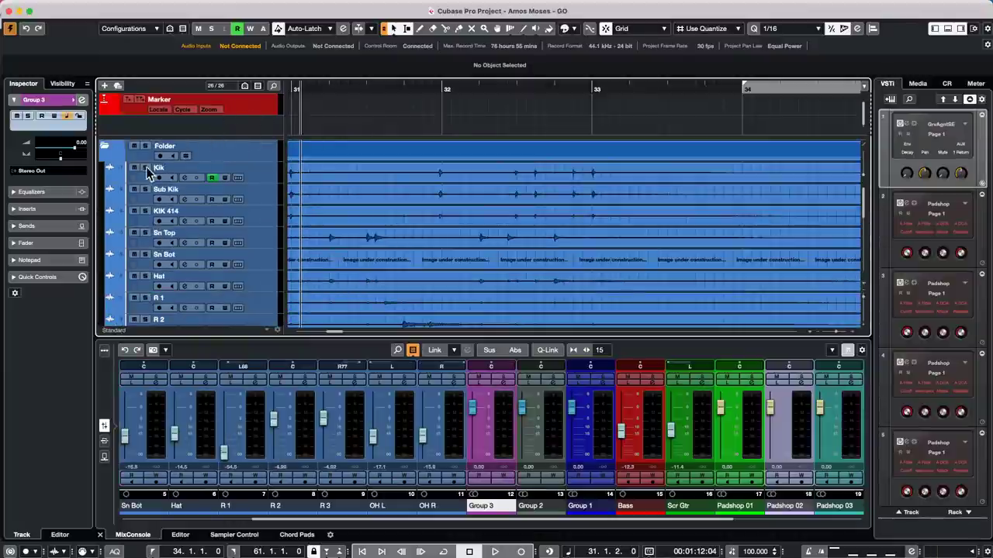
click(260, 175)
scroll(253, 176, down, 5)
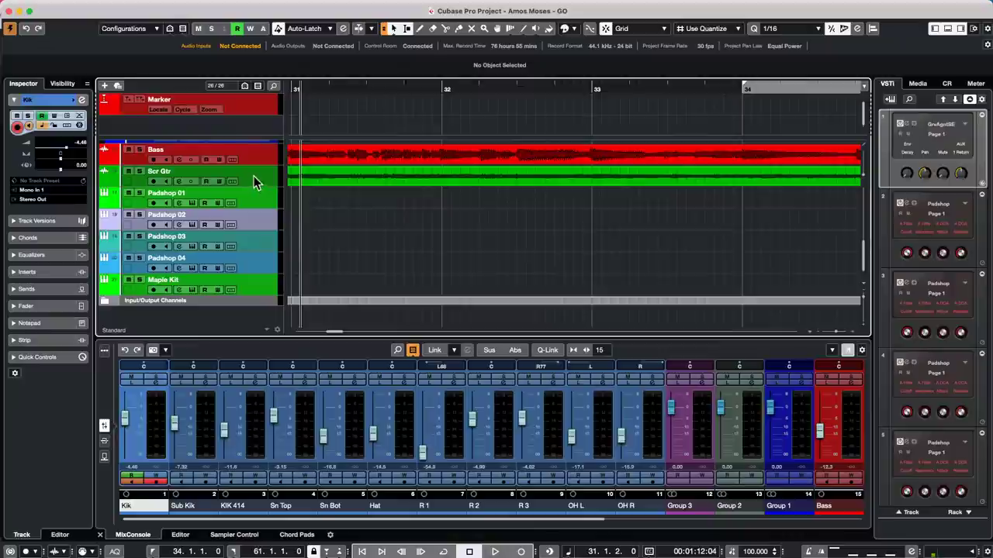
scroll(260, 174, up, 2)
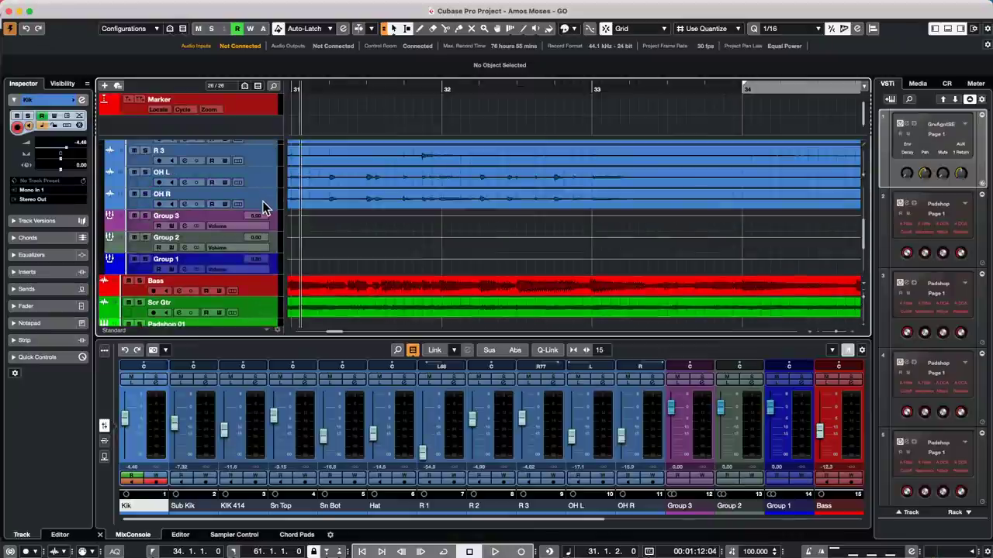
Open the Key Commands dialog with its macros section shown, and reposition the dialog higher on the screen.
click(92, 7)
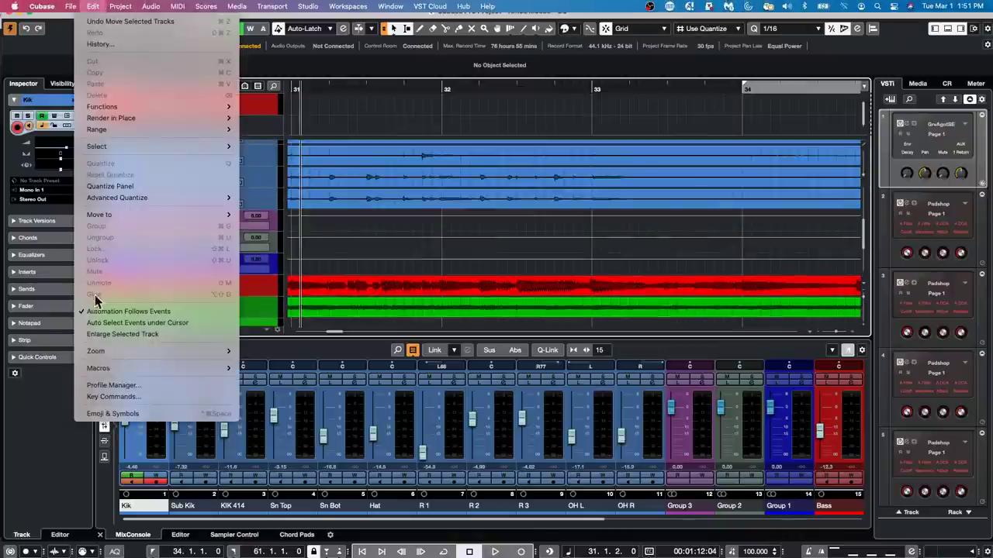
click(113, 397)
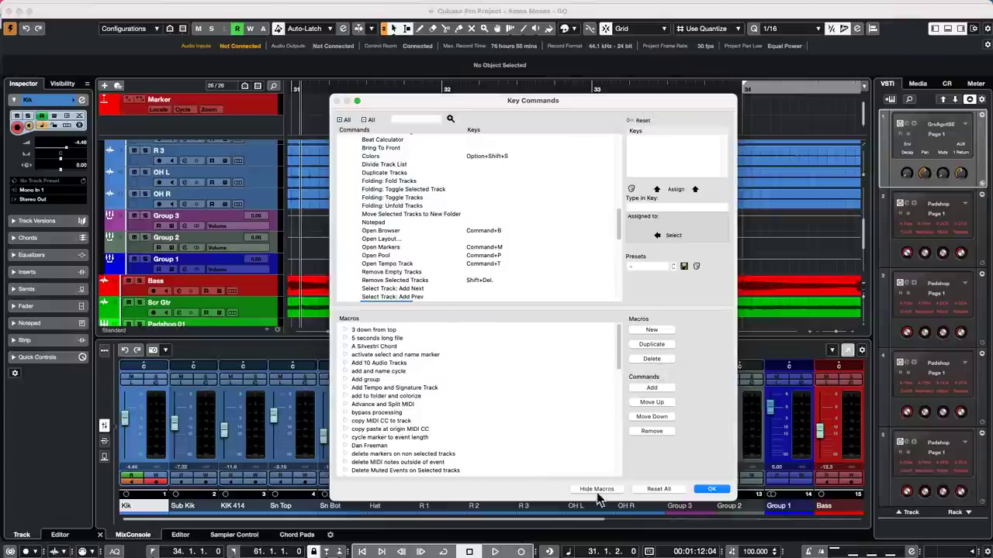
click(596, 489)
click(596, 489)
click(597, 490)
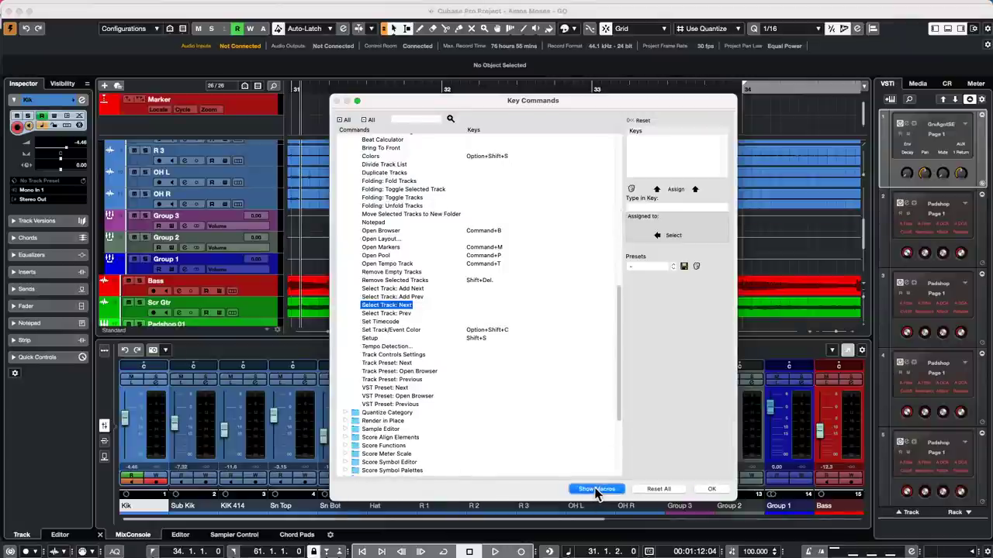
click(597, 490)
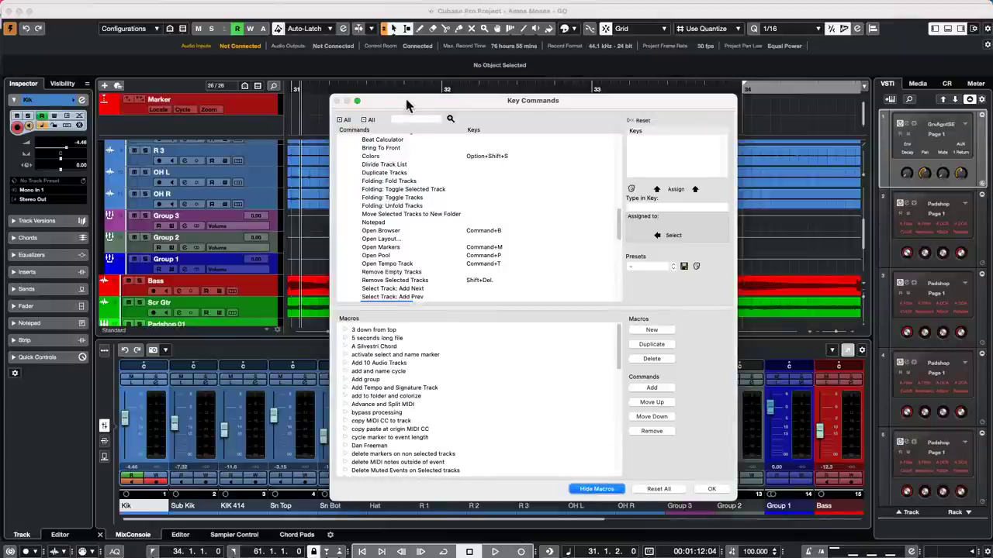
drag(406, 105, 349, 48)
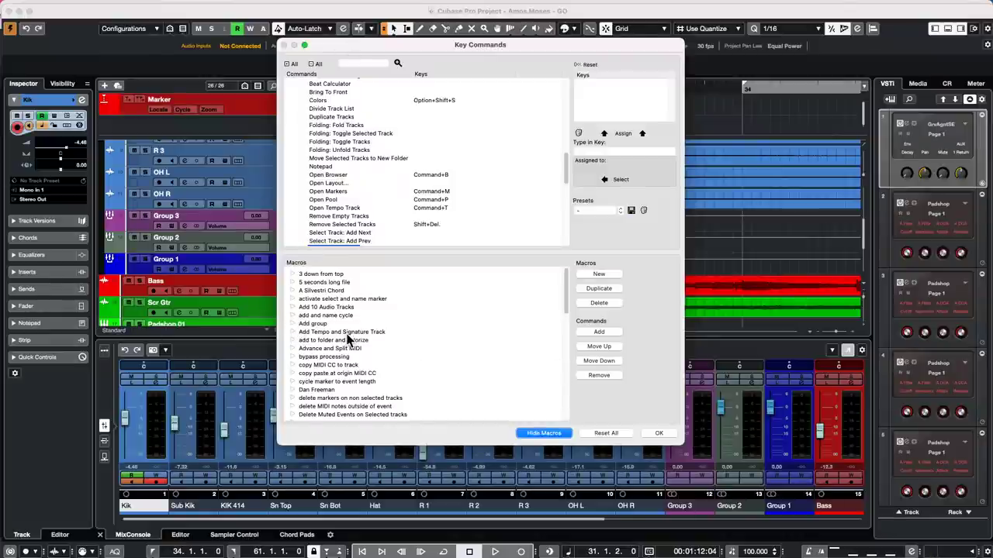
Find the "Selected Tracks to new Folder and Add Group Channel" macro and expand it to examine its commands.
scroll(346, 339, down, 4)
scroll(347, 338, down, 4)
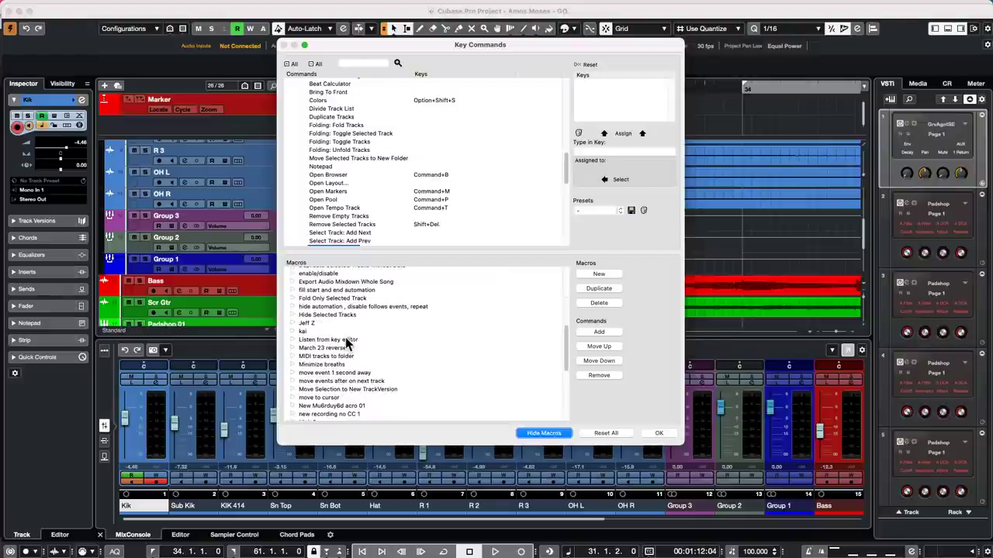
scroll(326, 362, down, 5)
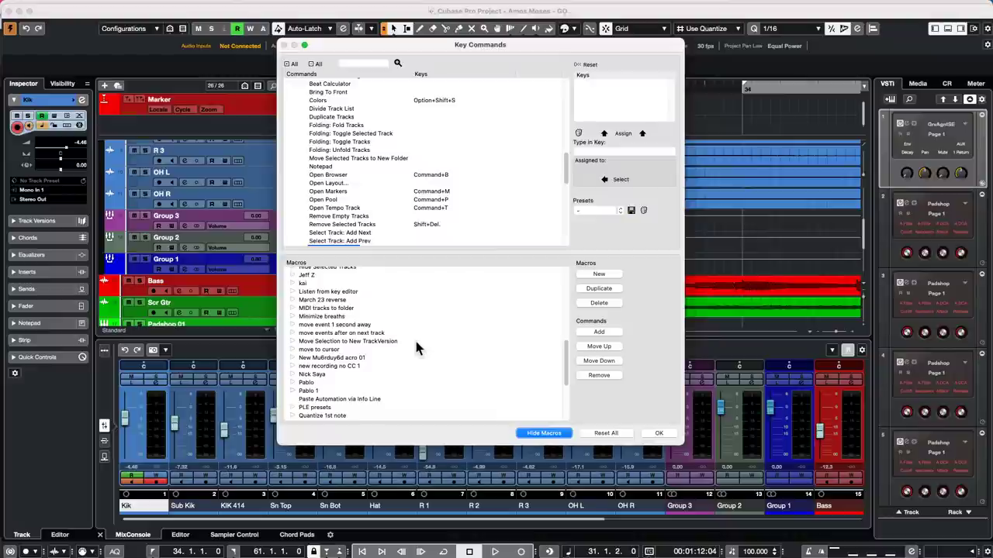
scroll(403, 341, down, 10)
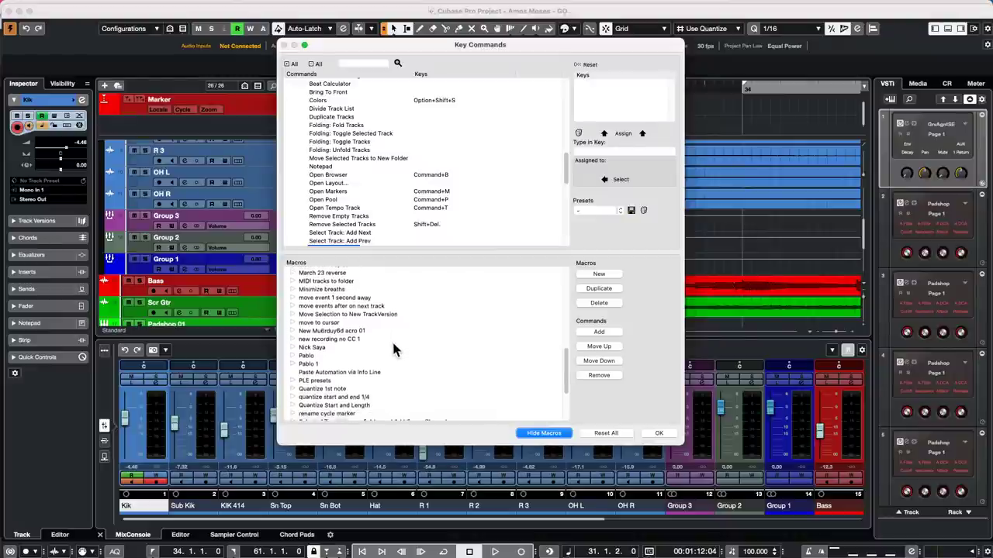
scroll(393, 345, down, 1)
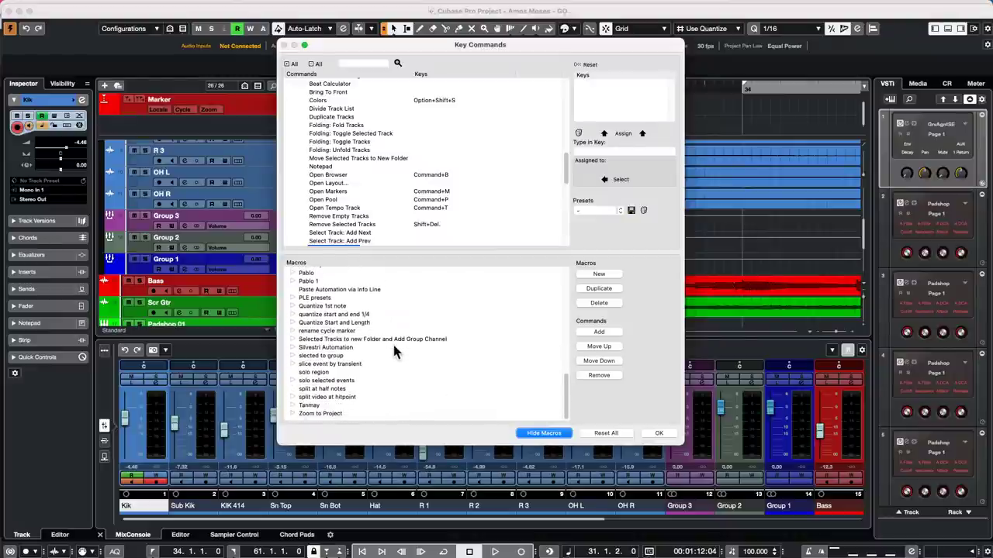
click(293, 340)
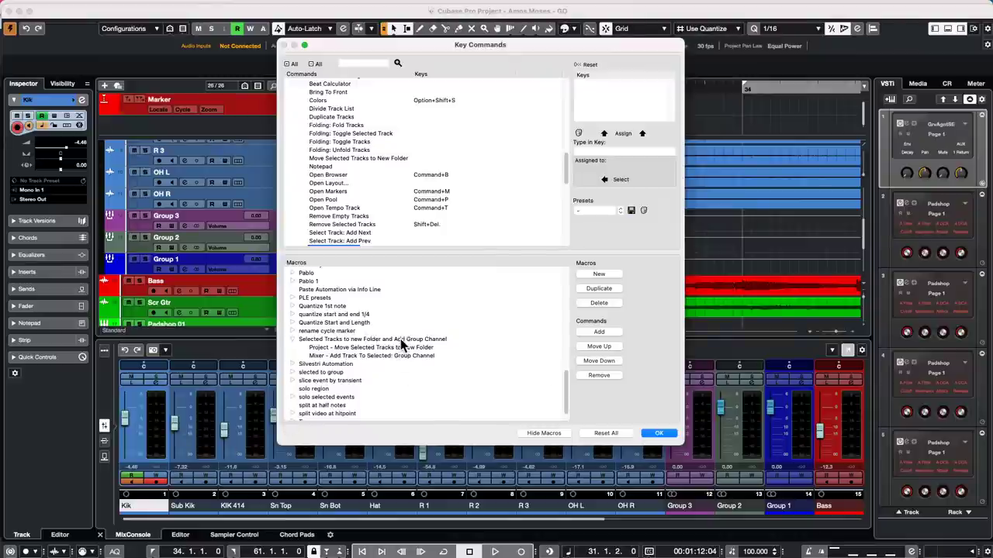
Expand the "Minimize breaths" macro, examine its command sequence, and close the Key Commands dialog.
scroll(387, 355, up, 3)
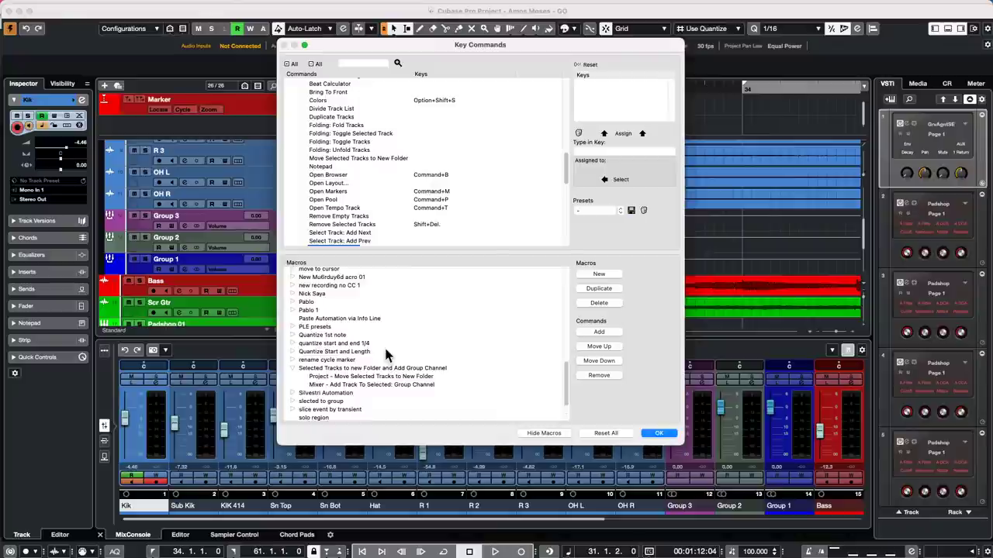
scroll(386, 355, up, 6)
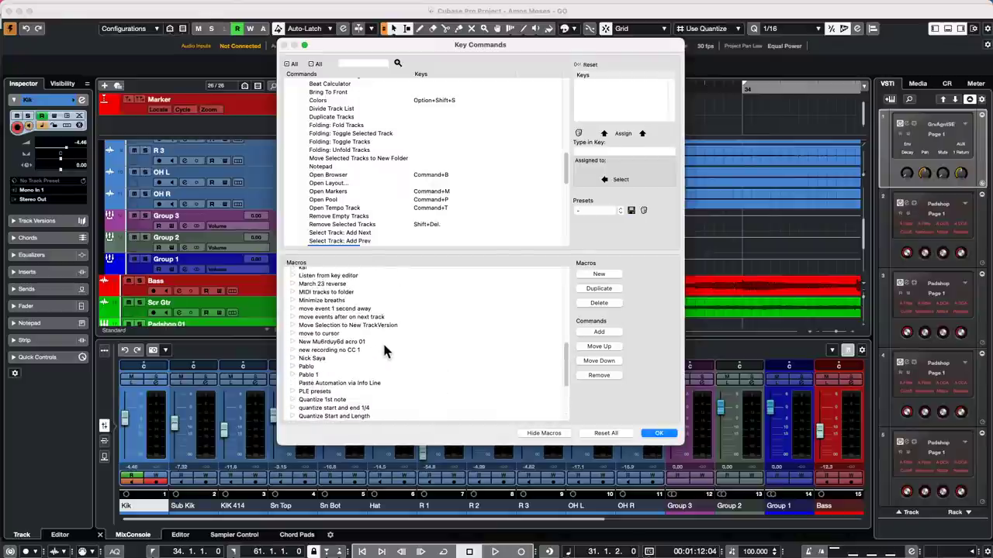
click(294, 301)
scroll(463, 337, down, 1)
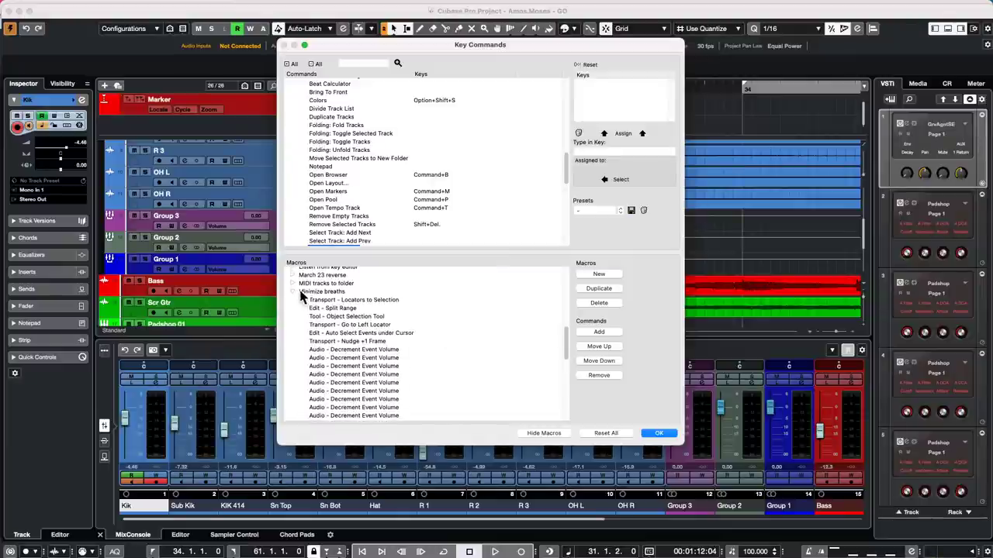
scroll(428, 353, down, 3)
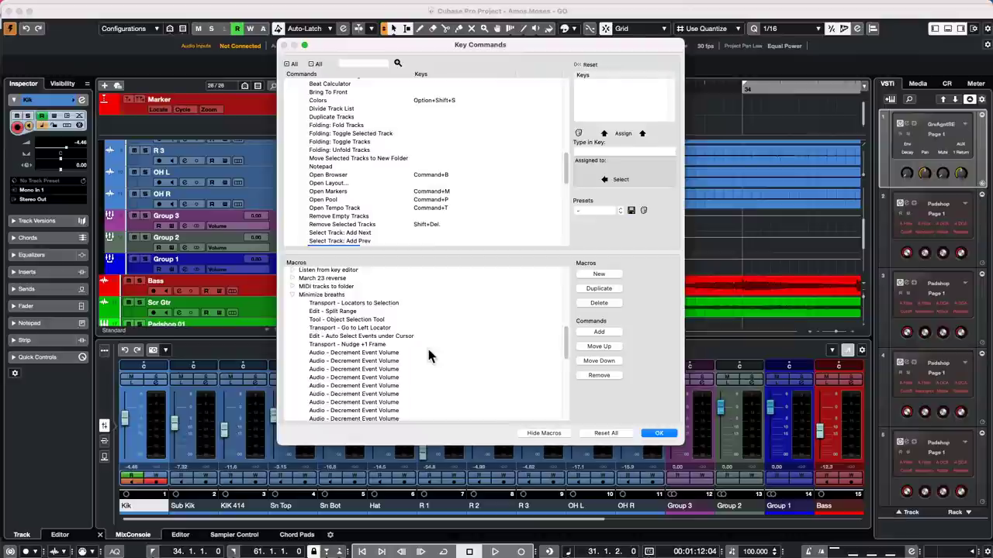
scroll(427, 351, up, 3)
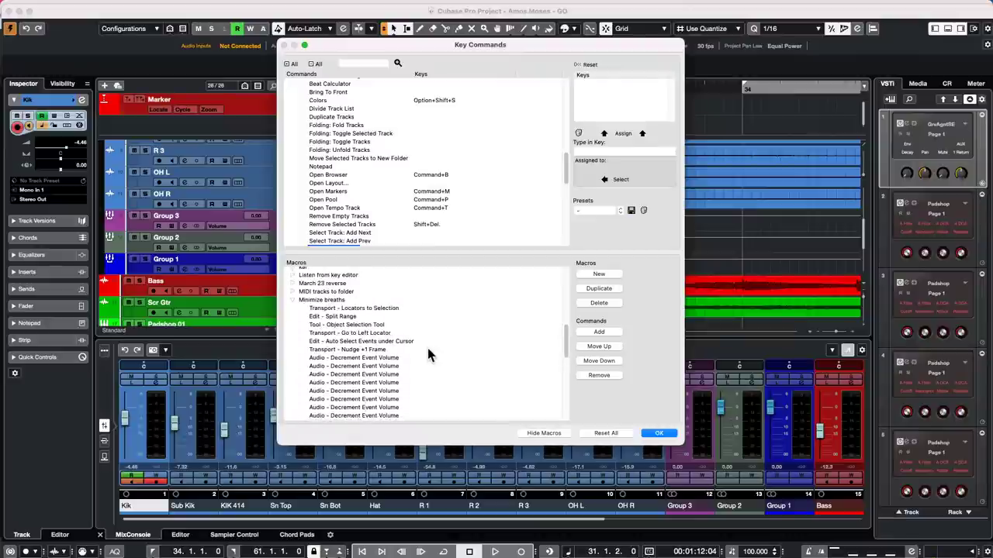
scroll(426, 355, down, 2)
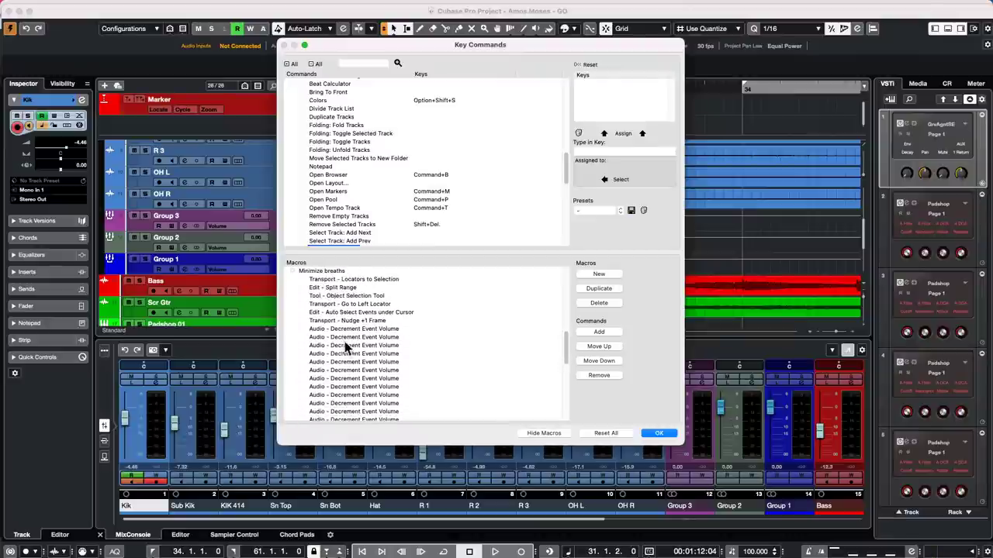
scroll(405, 339, down, 1)
scroll(407, 338, down, 3)
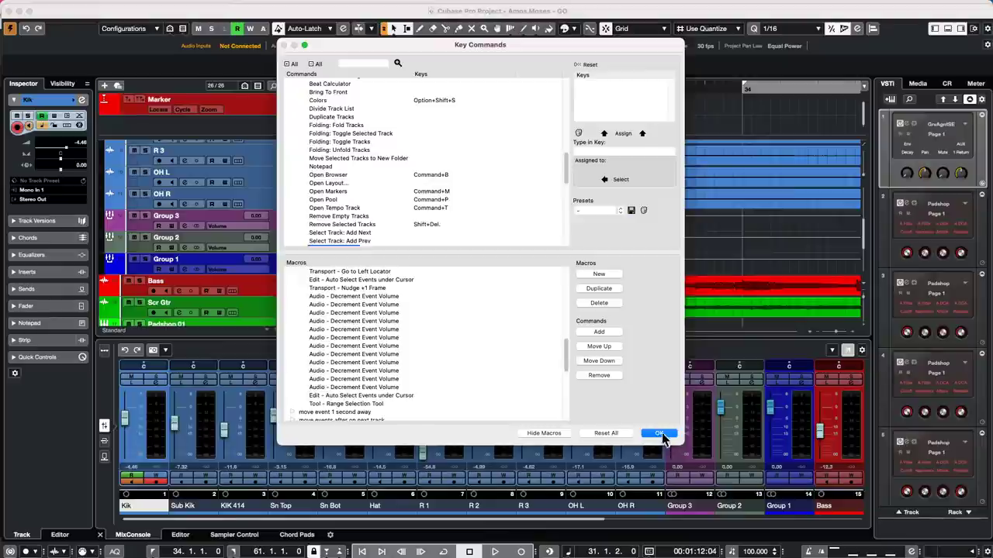
scroll(379, 294, up, 2)
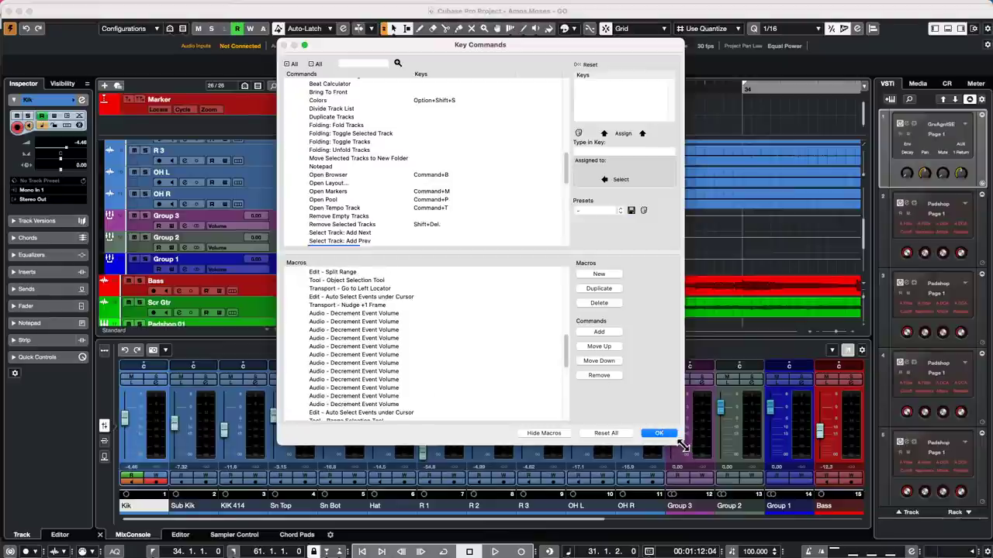
click(666, 435)
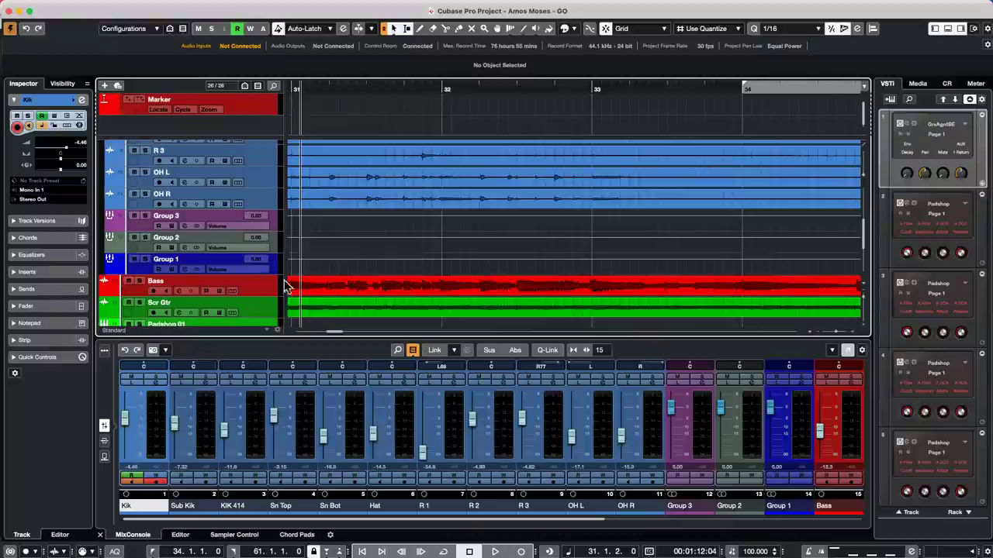
Select the Bass audio event and increase the height of the Bass track.
click(371, 291)
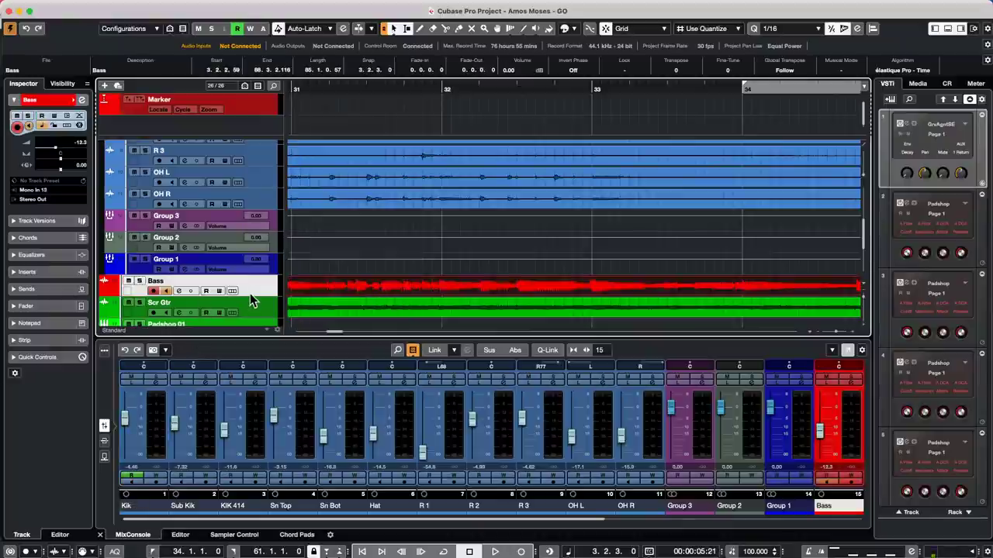
scroll(253, 289, down, 3)
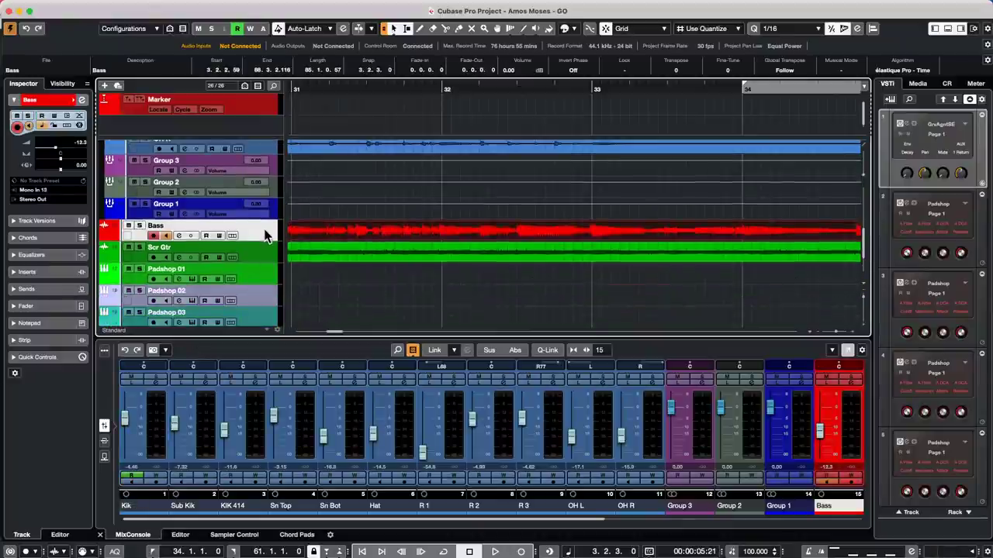
click(259, 250)
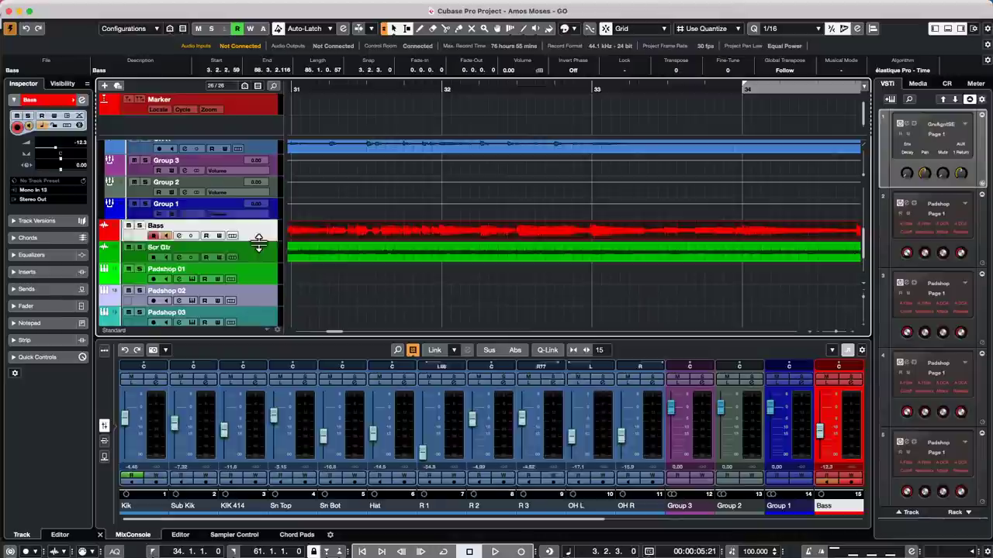
click(254, 231)
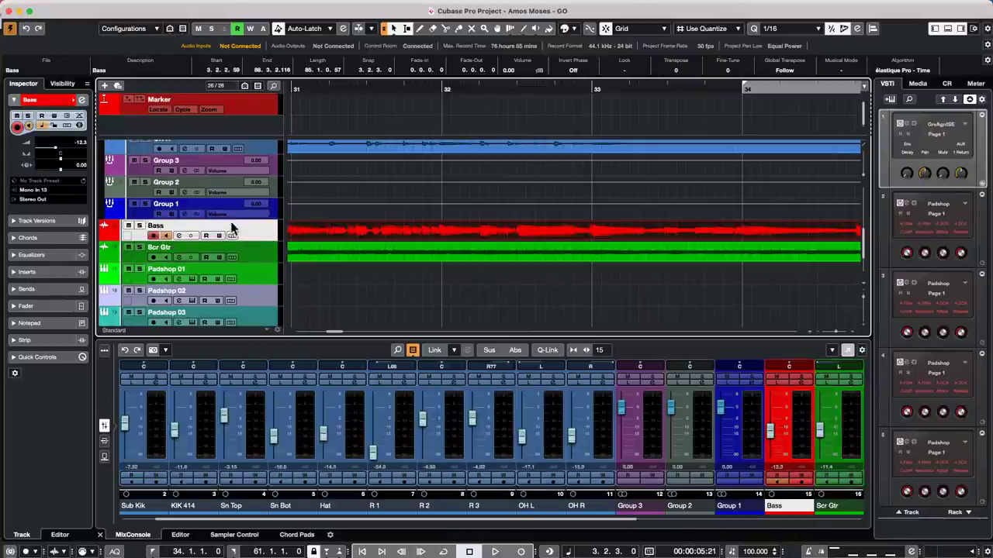
drag(259, 240, 256, 271)
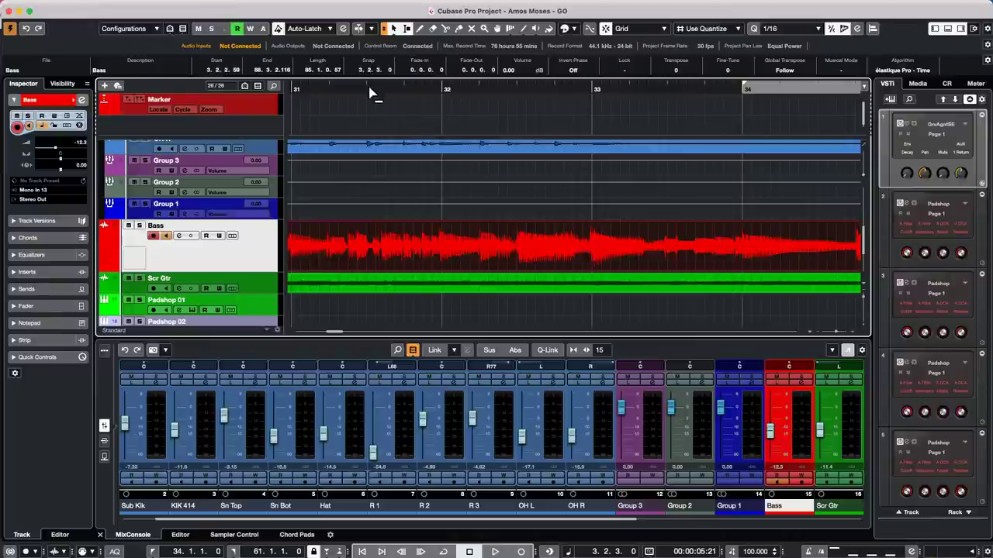
Split the quiet range just after 31.3 out of the Bass event, lower its volume to -14.83 dB, and undo the edits.
drag(370, 95, 370, 122)
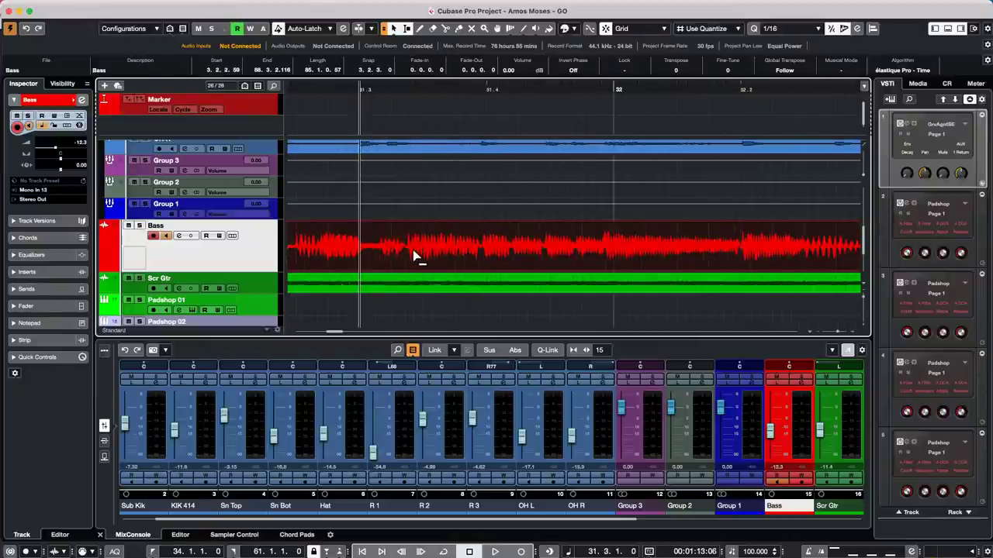
right_click(444, 250)
click(433, 250)
drag(364, 237, 376, 237)
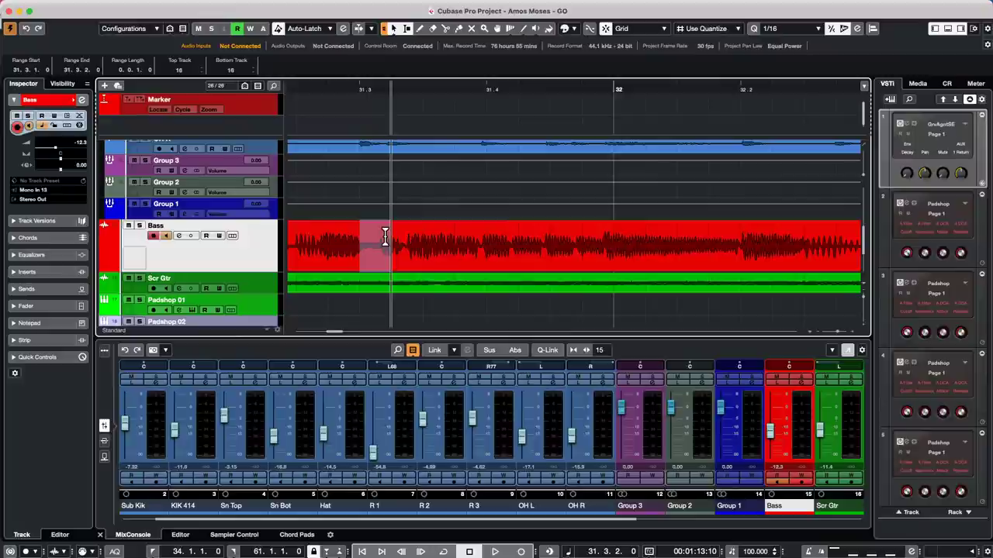
key(l)
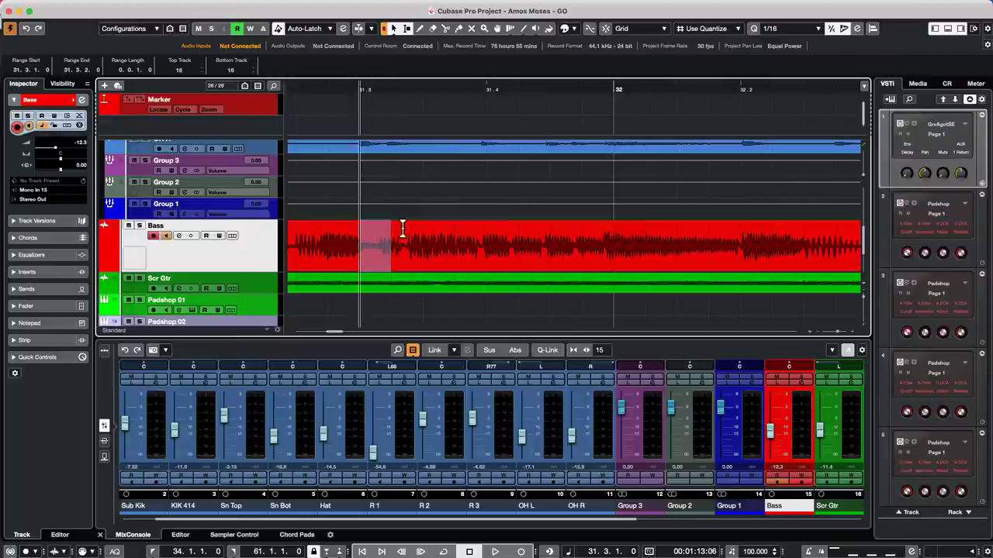
click(406, 239)
drag(360, 238, 382, 242)
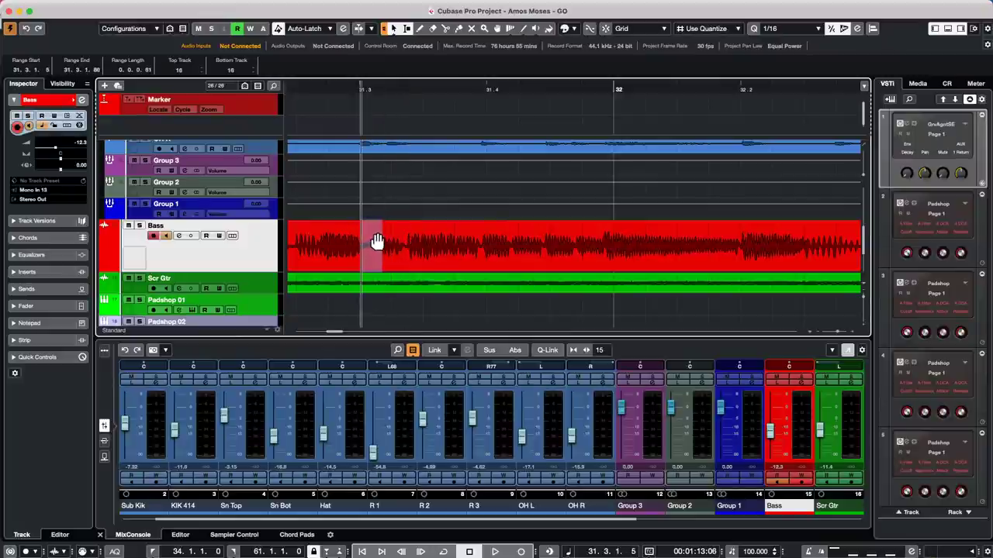
key(shift+x)
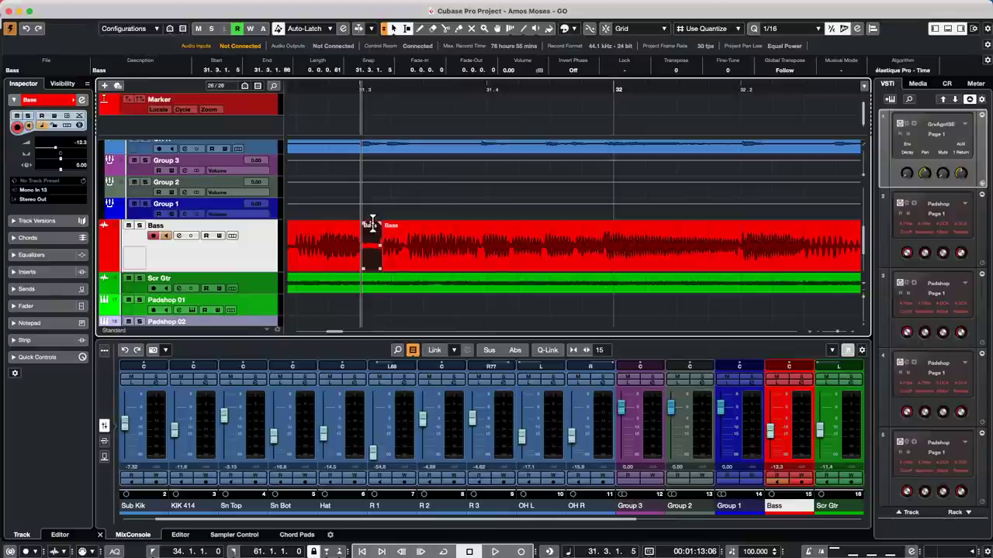
drag(372, 225, 373, 256)
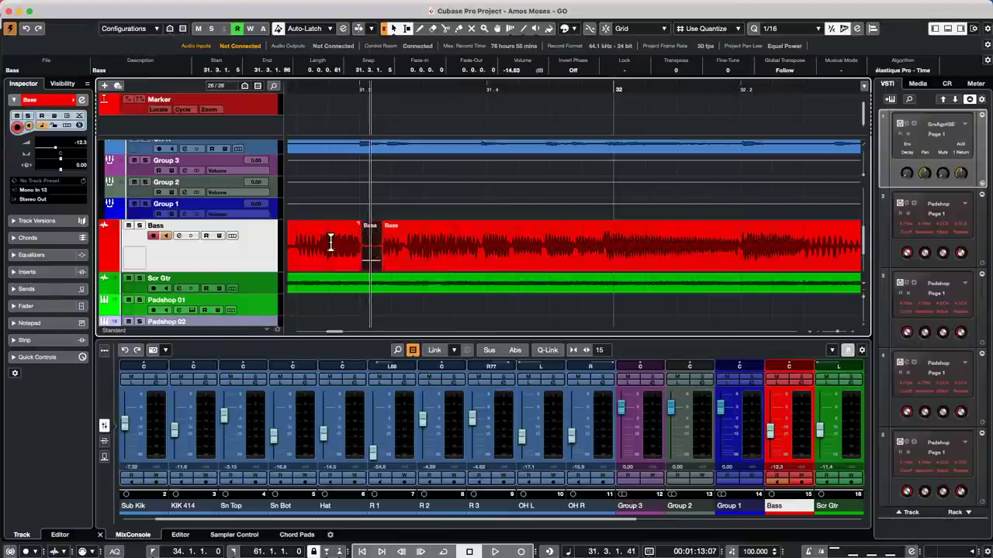
click(394, 174)
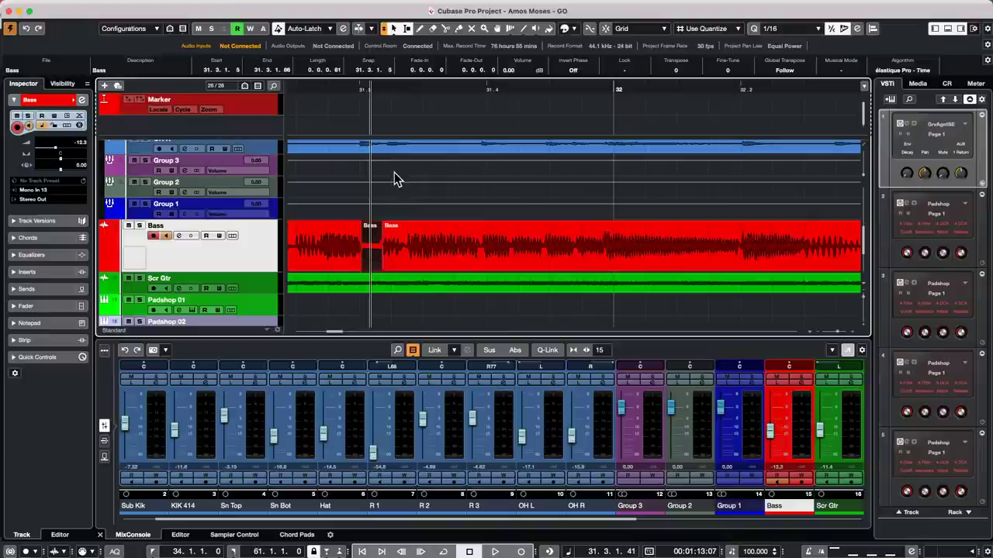
Select the quiet range just after 31.3 in the Bass event and run the "Minimize breaths" macro on it.
drag(362, 229, 378, 231)
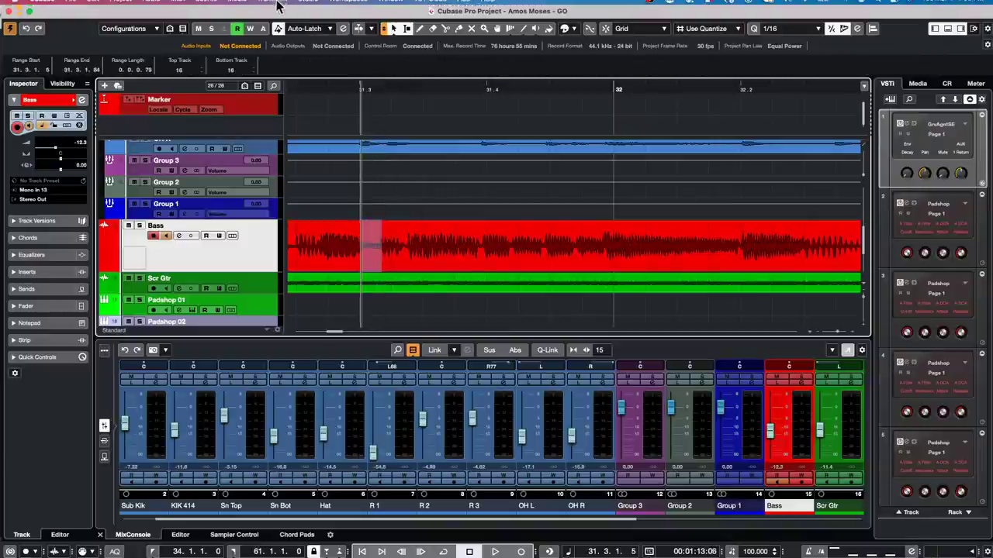
click(93, 6)
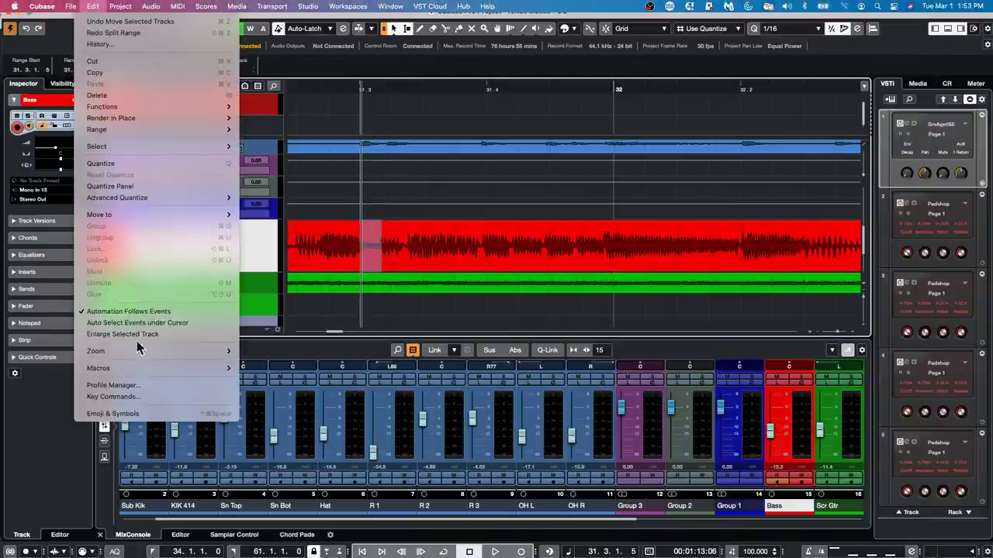
mouse_move(147, 369)
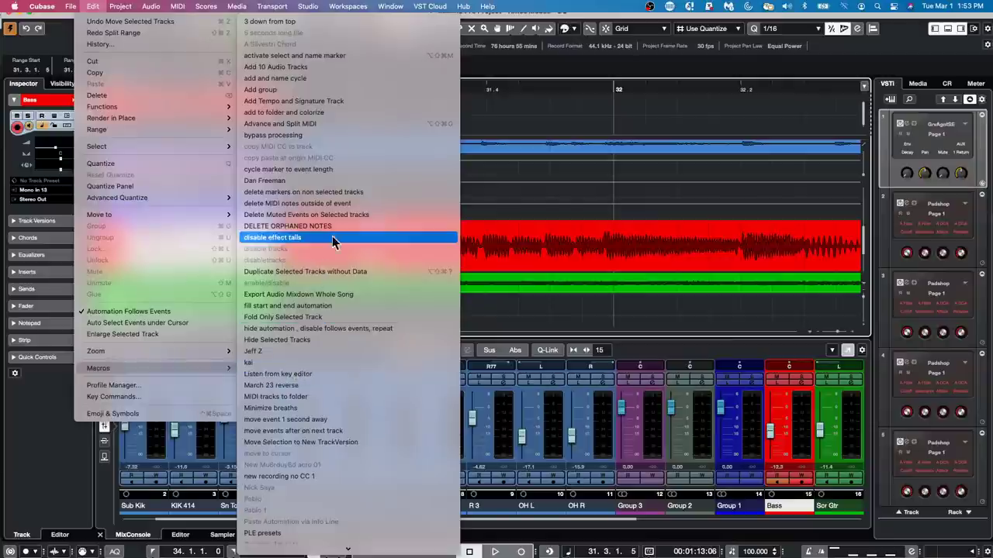
click(331, 408)
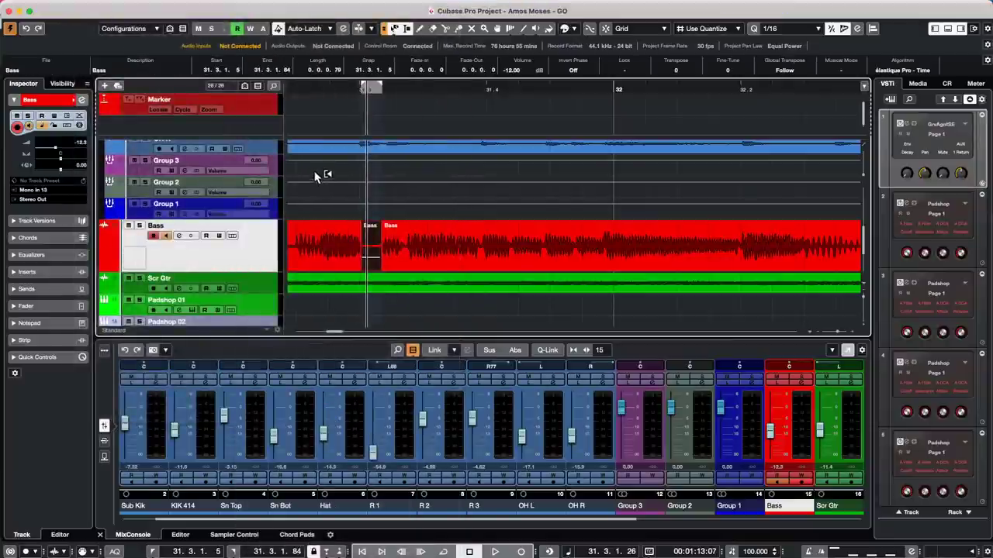
Use the Range Selection tool to select a short range of the Bass event, from about 31.3.3.29 to 31.3.3.98.
key(1)
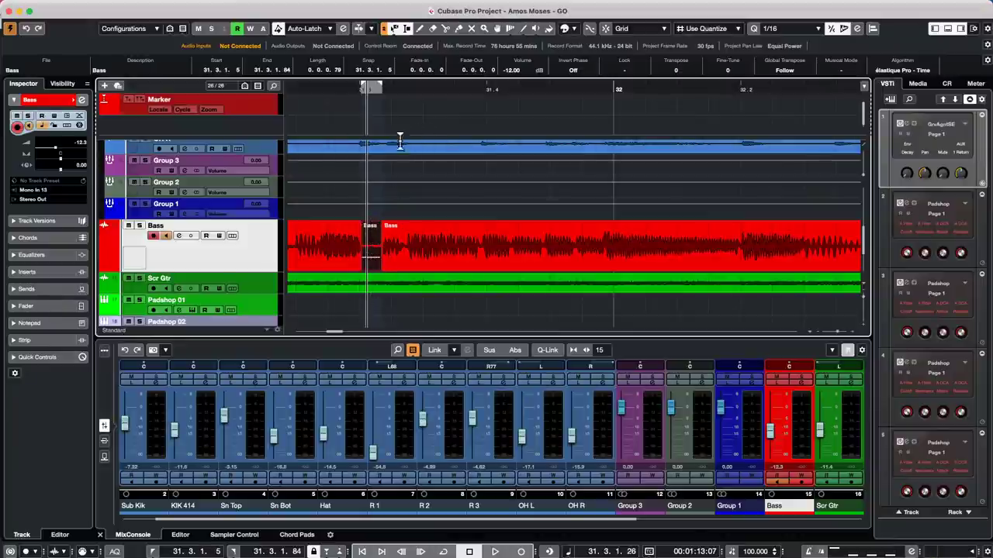
key(2)
drag(431, 229, 448, 229)
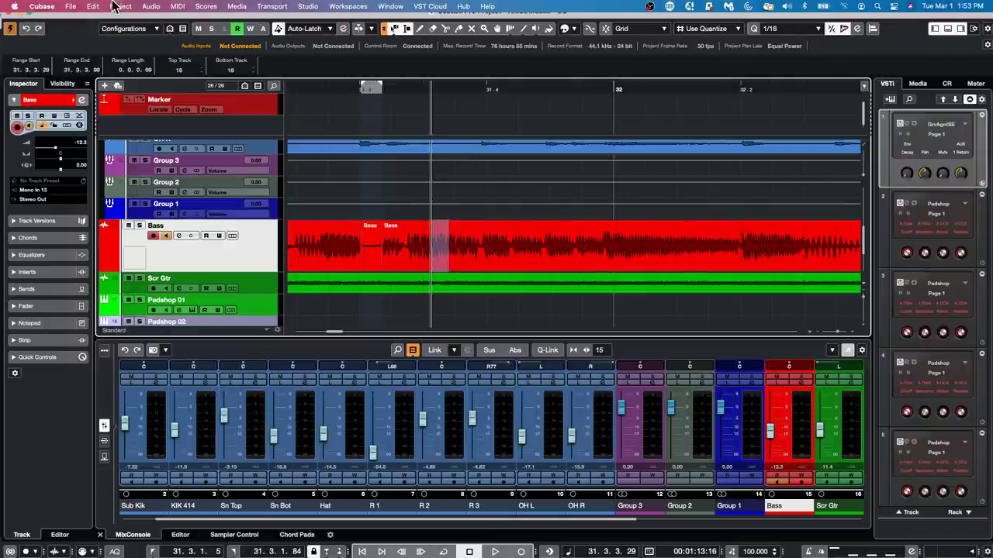
Examine the Macro category in the Key Commands list and the commands inside the "bypass processing" macro, closing the dialog when done.
click(92, 6)
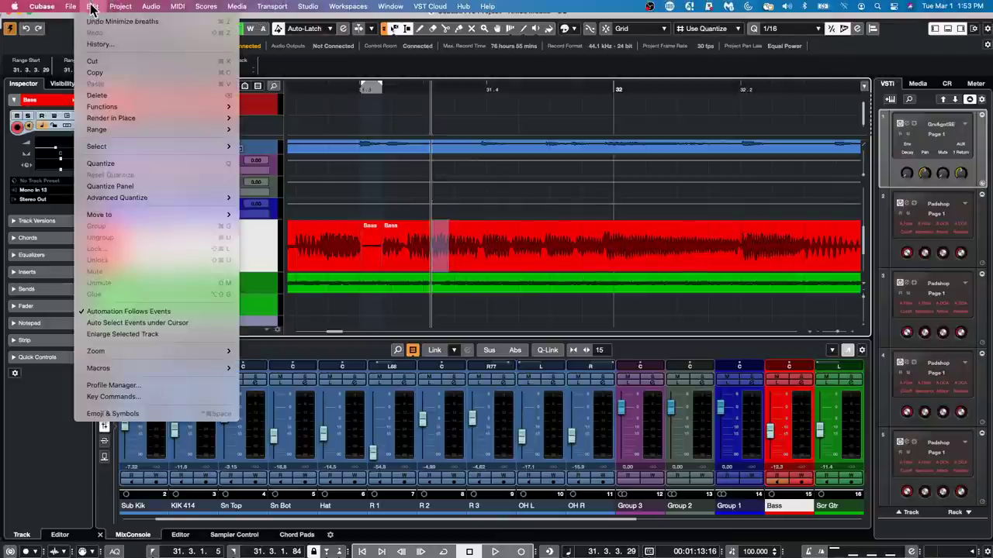
click(148, 404)
scroll(344, 133, up, 5)
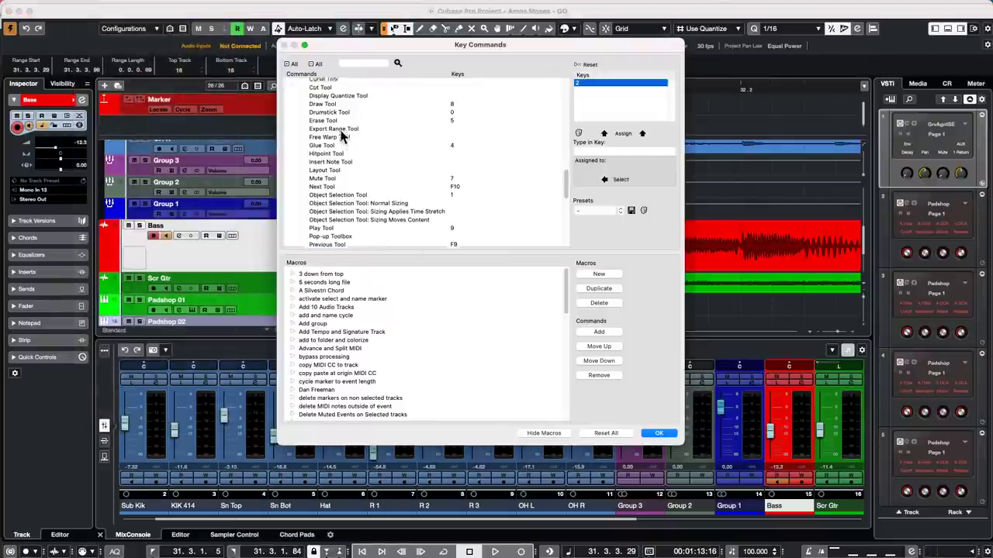
scroll(299, 89, up, 3)
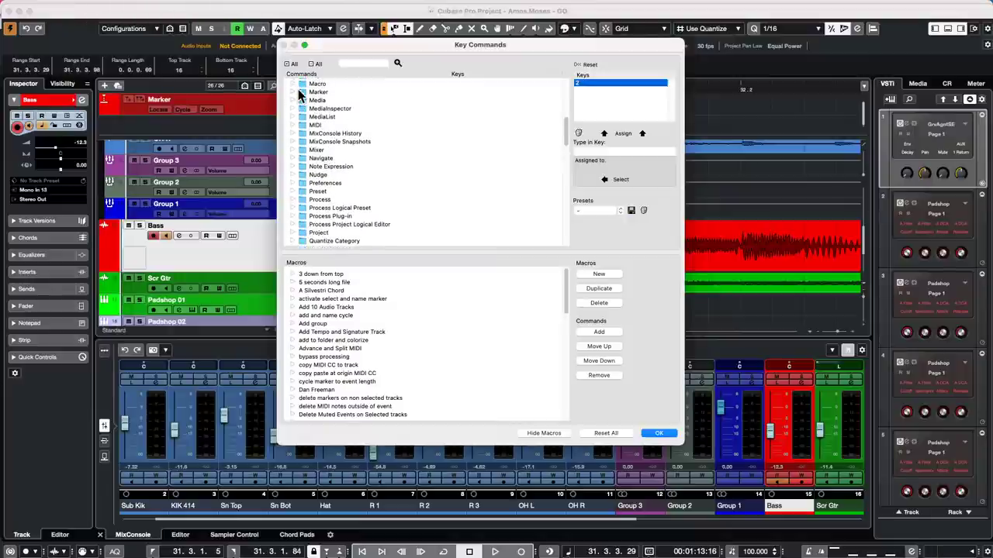
click(293, 81)
scroll(351, 153, down, 3)
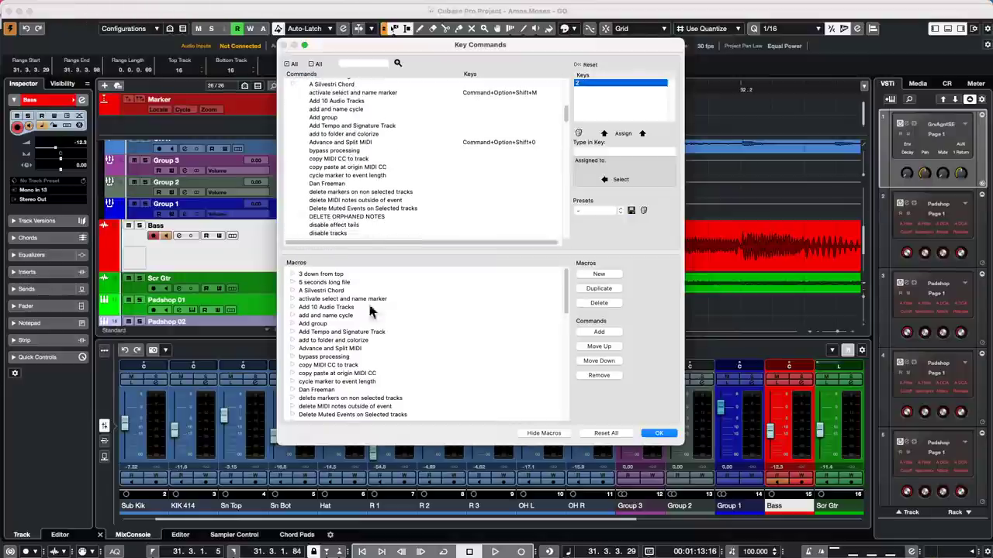
click(293, 357)
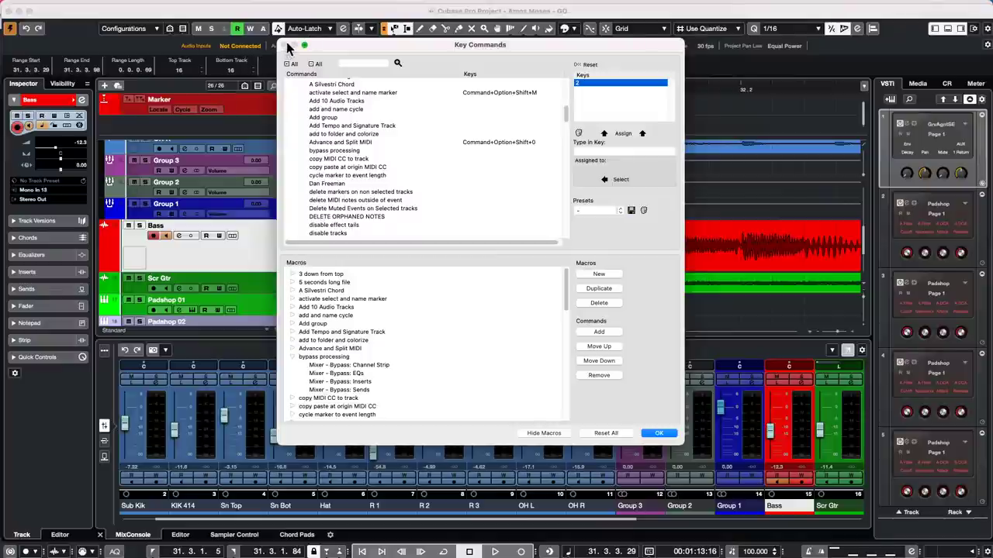
click(657, 434)
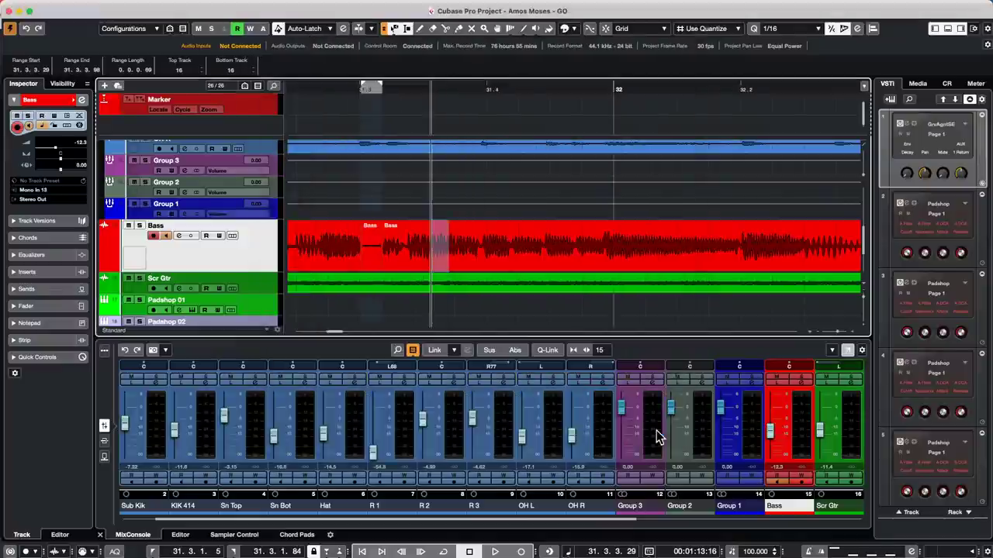
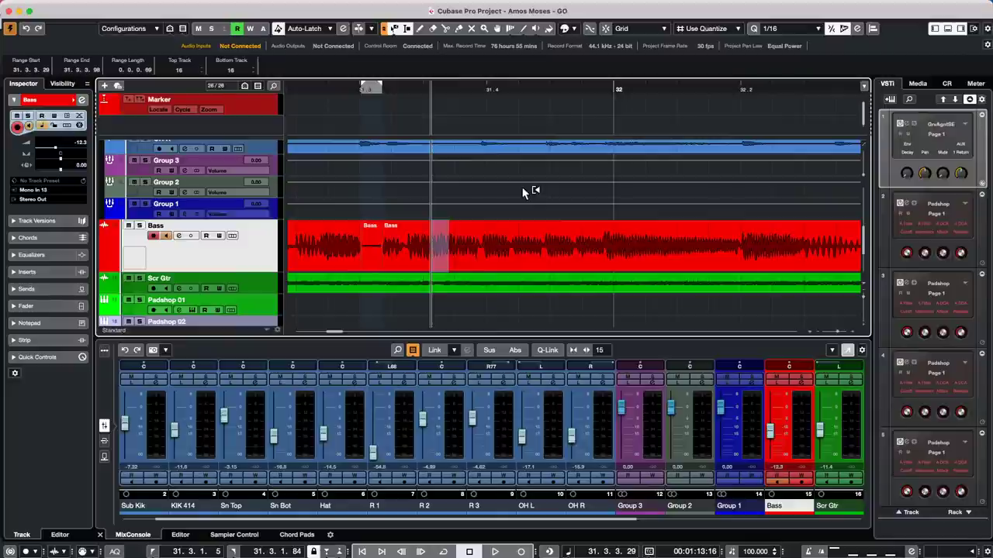
Mute the Kik, Sub Kik, KIK 414, Sn Top, Sn Bot and R 1 tracks in the drum folder.
mouse_move(7, 6)
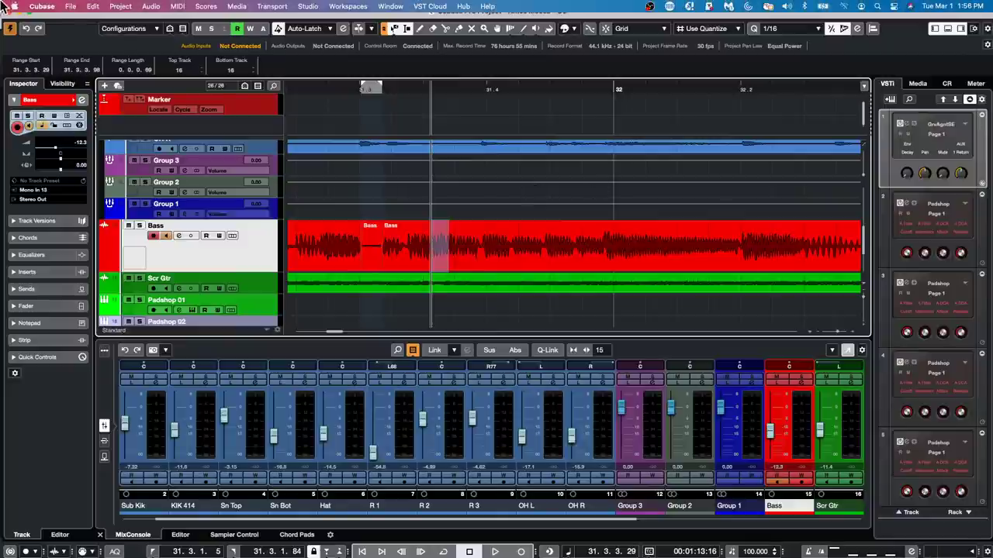
click(71, 6)
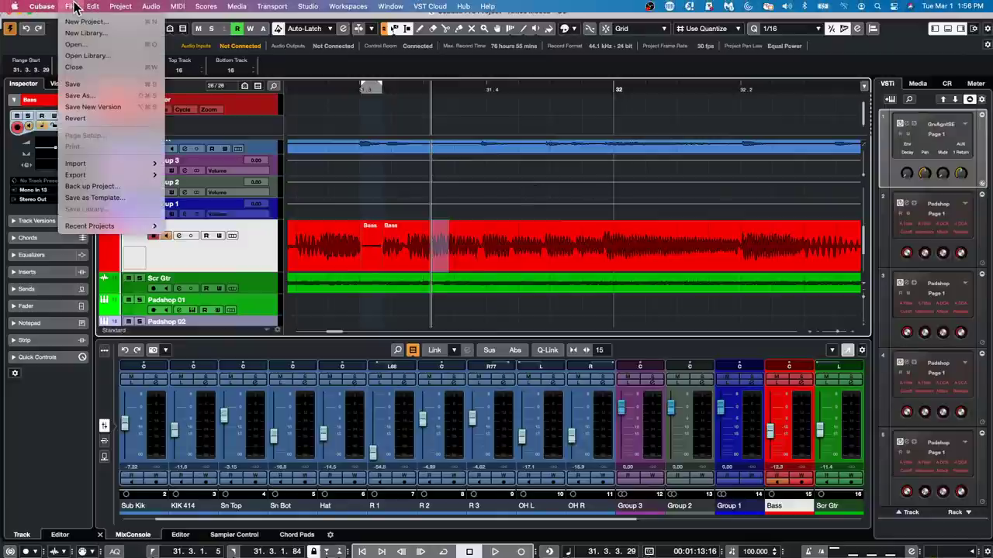
click(381, 195)
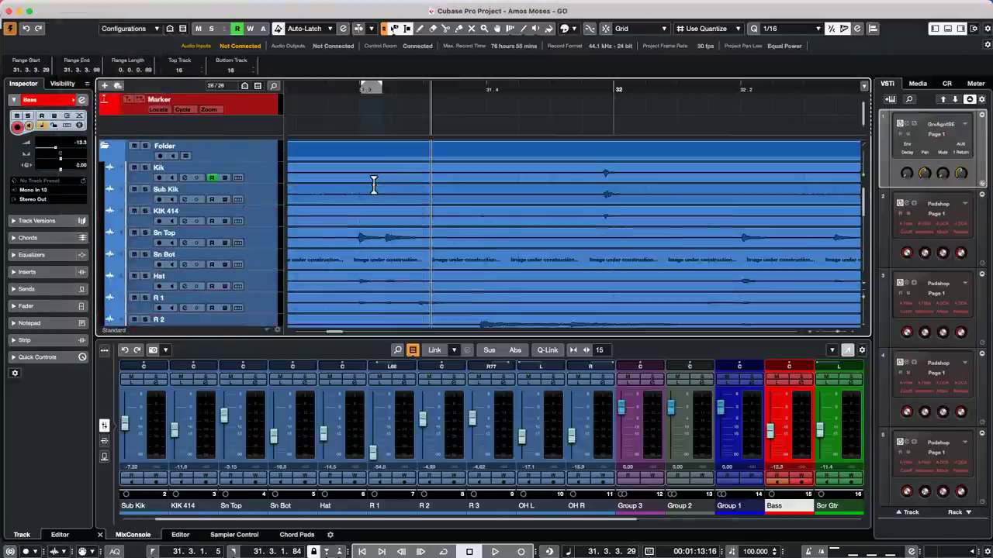
click(134, 189)
click(136, 211)
click(134, 233)
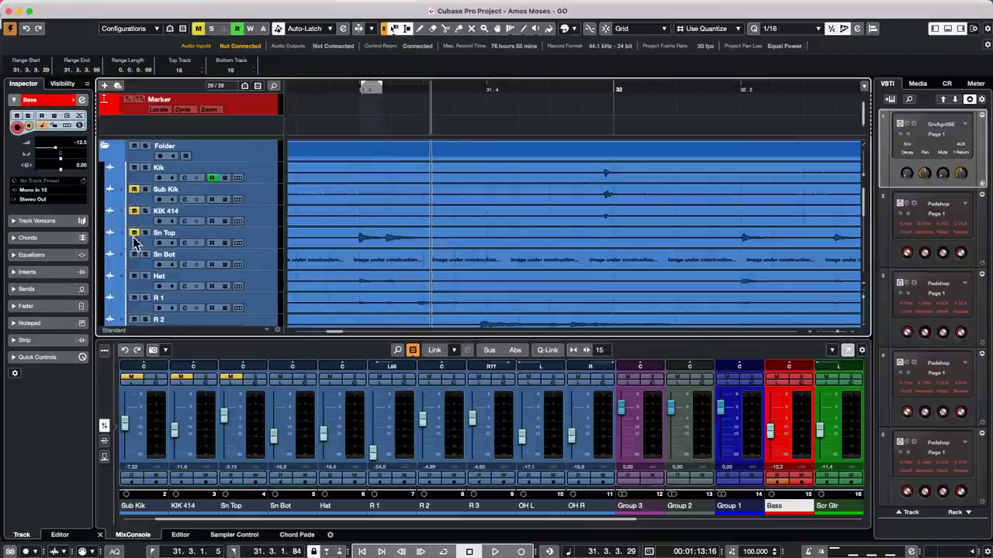
click(134, 256)
click(134, 297)
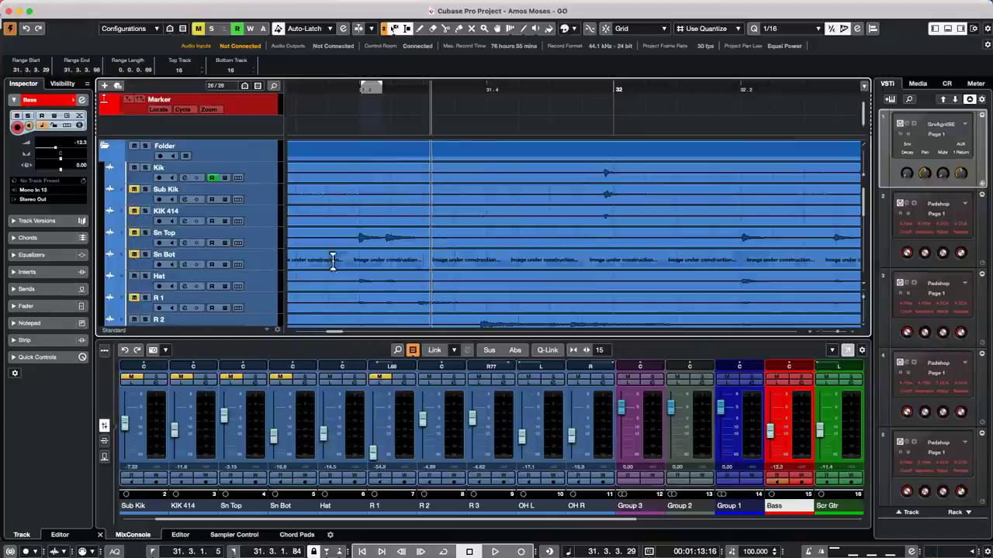
click(134, 167)
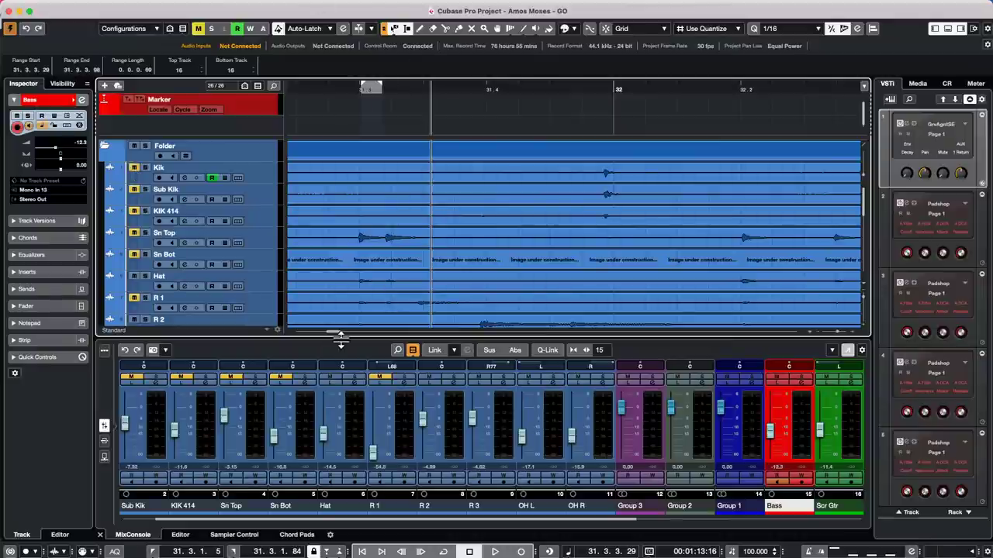
Open the Project Logical Editor and set its first filter condition to Container Type is Equal to Track.
drag(337, 335, 327, 415)
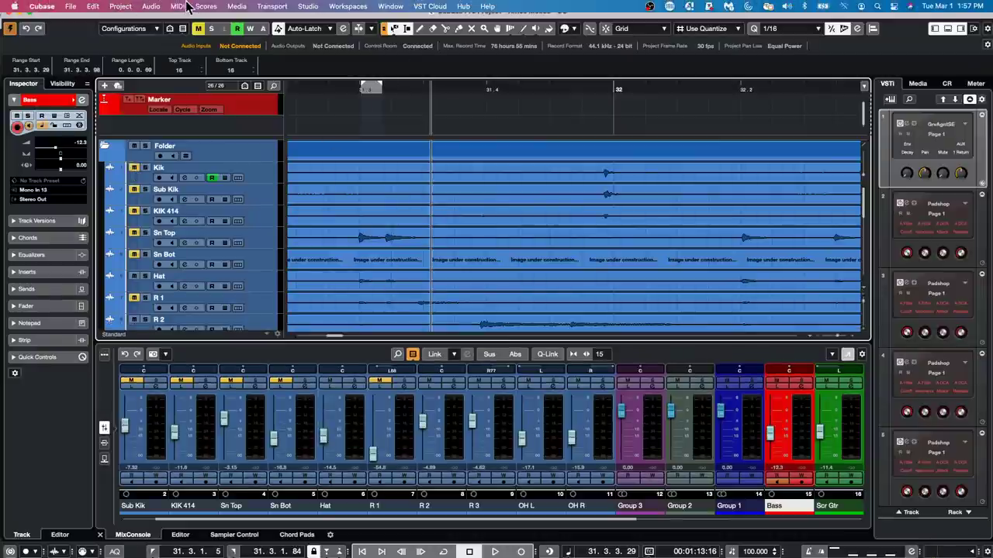
click(149, 6)
mouse_move(109, 6)
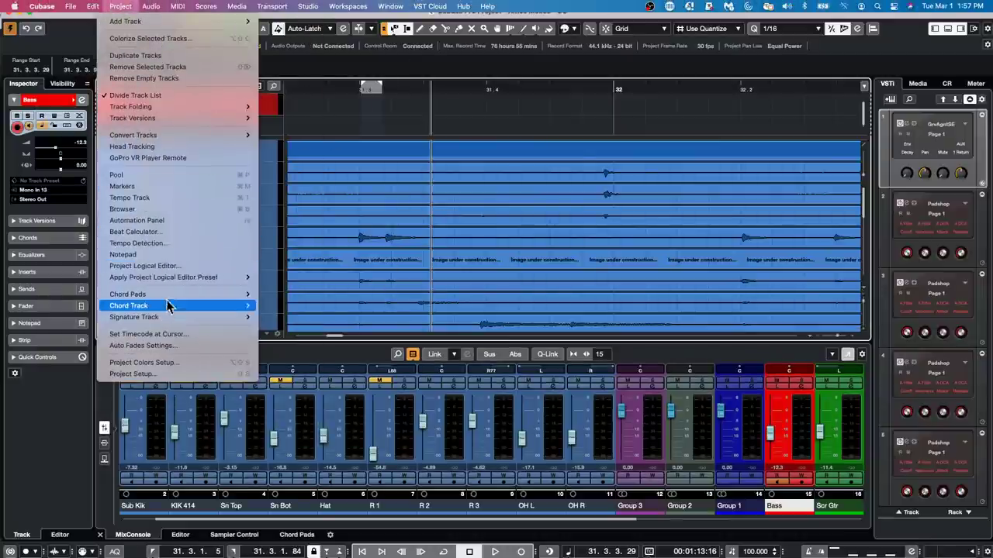
mouse_move(165, 308)
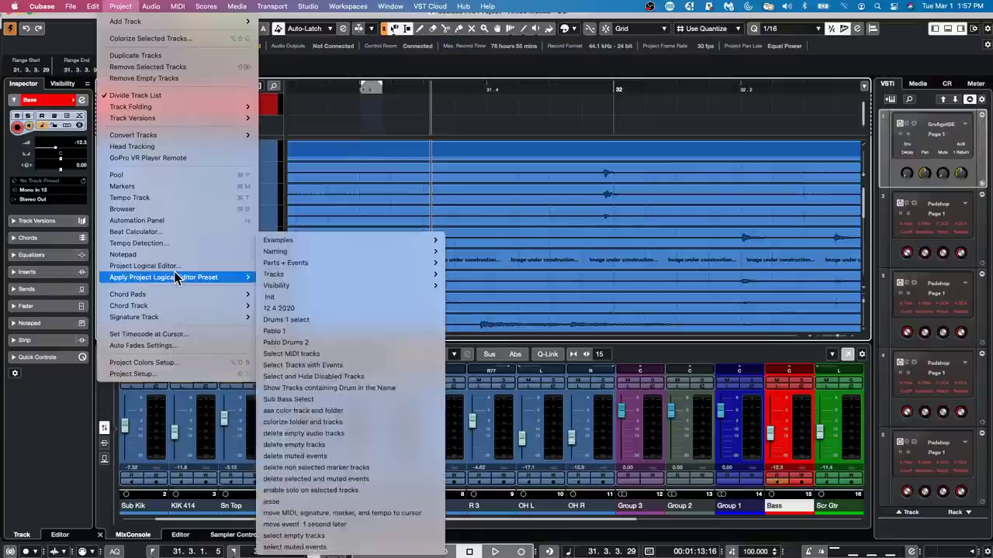
click(177, 268)
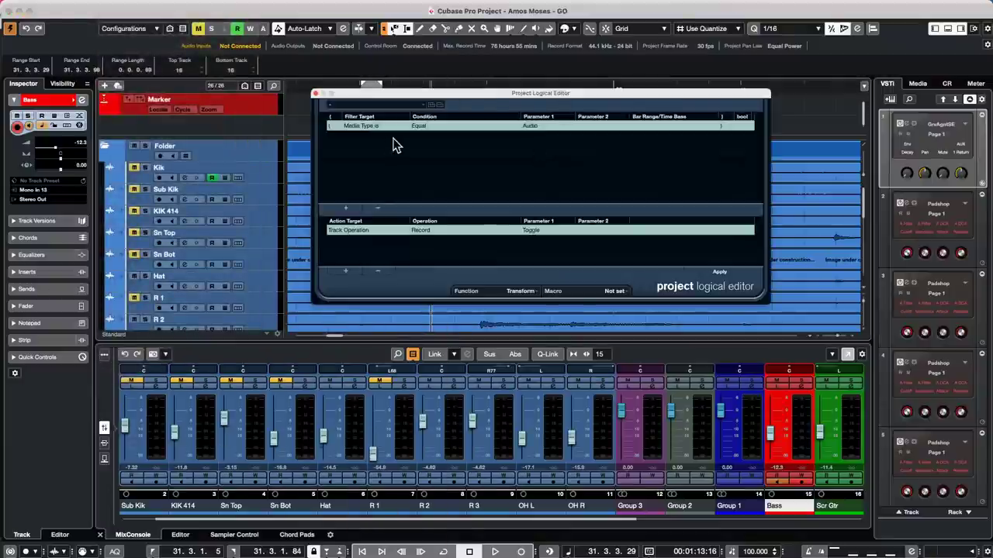
click(380, 126)
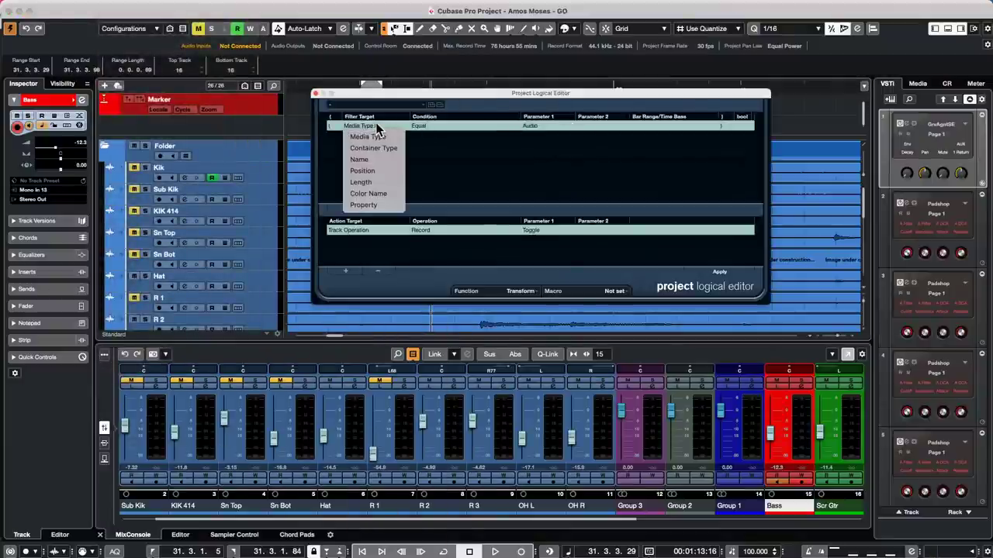
click(380, 148)
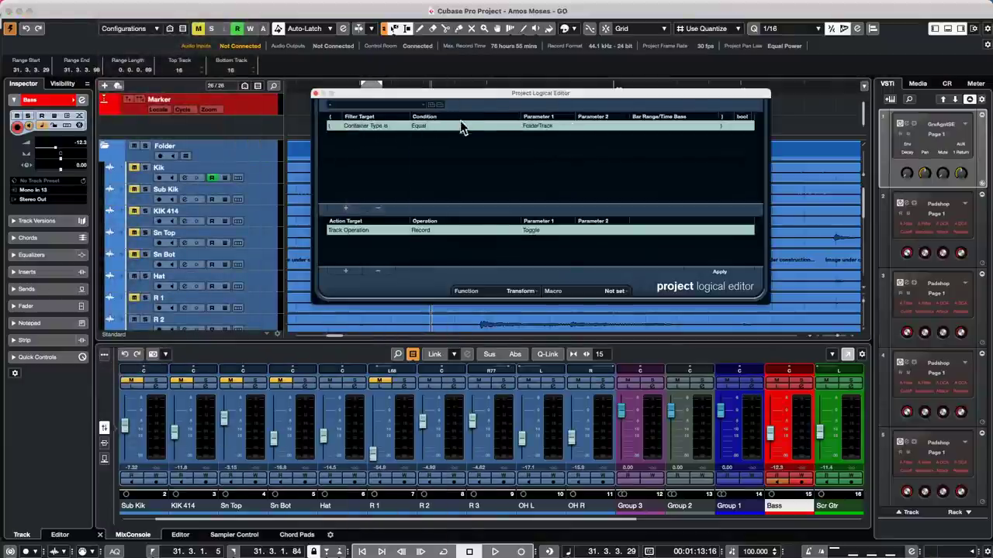
click(538, 126)
click(542, 148)
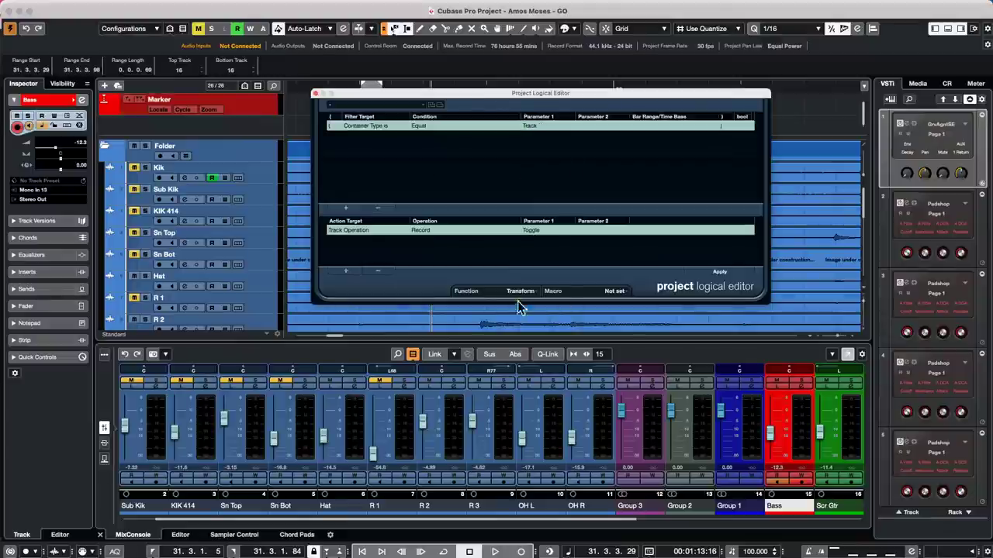
Remove the Record toggle action from the Project Logical Editor and set its function to Delete.
click(377, 271)
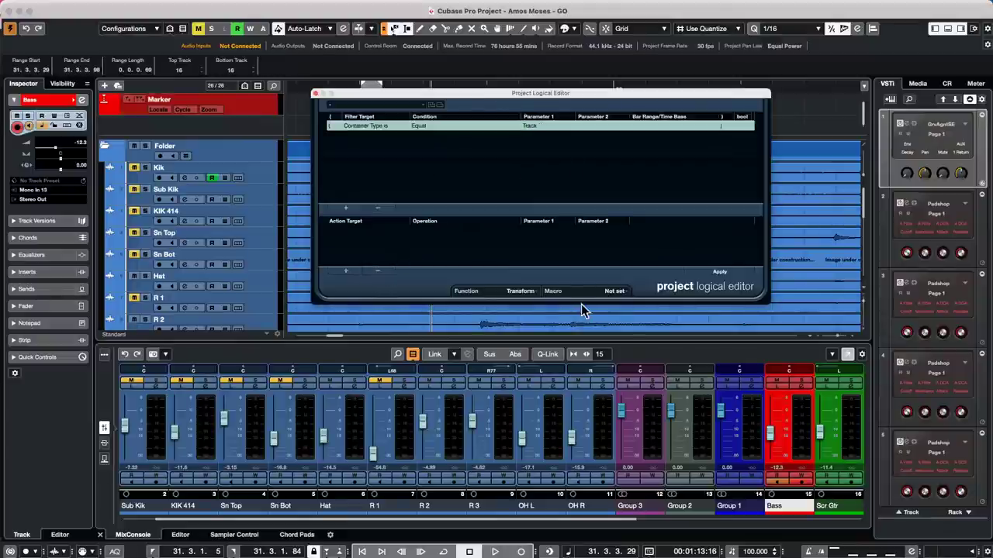
click(535, 293)
click(520, 281)
Add a second filter condition with target Property, condition "Property is set" and parameter "Event is muted".
click(346, 208)
click(369, 137)
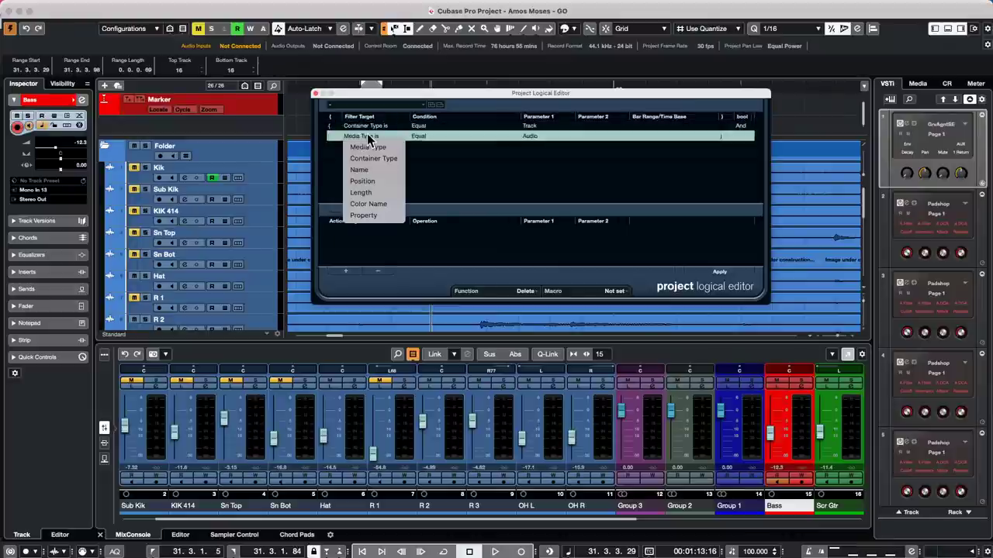
click(376, 215)
click(446, 146)
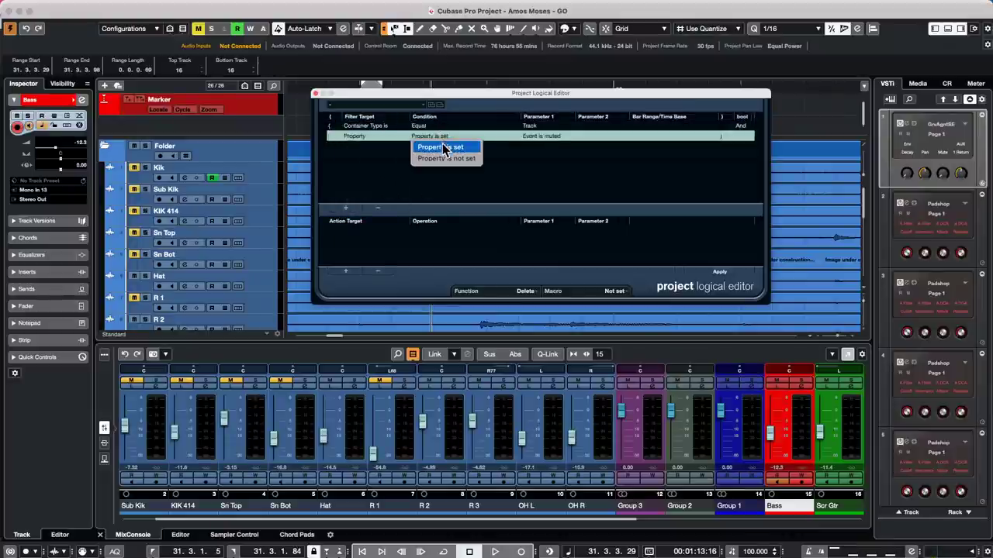
click(442, 147)
click(540, 138)
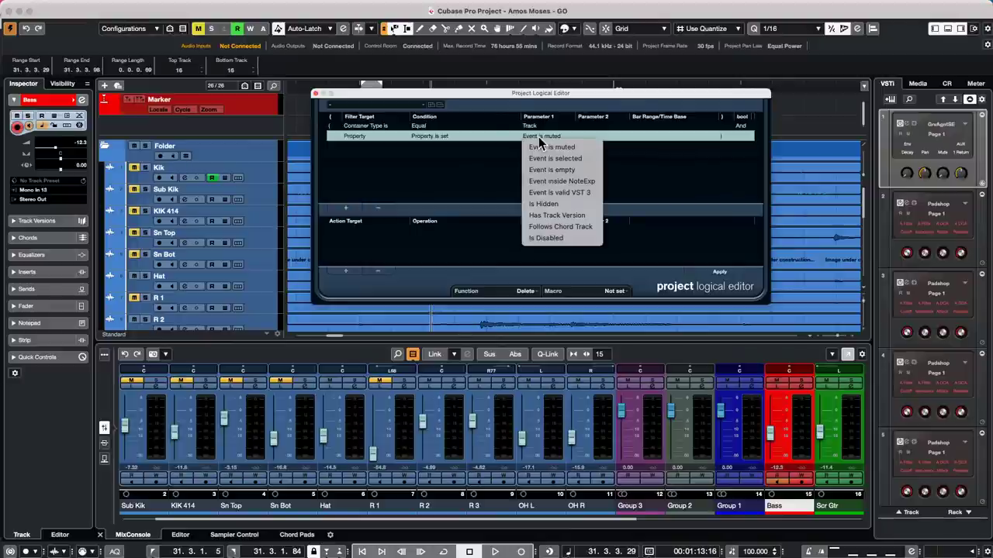
click(547, 147)
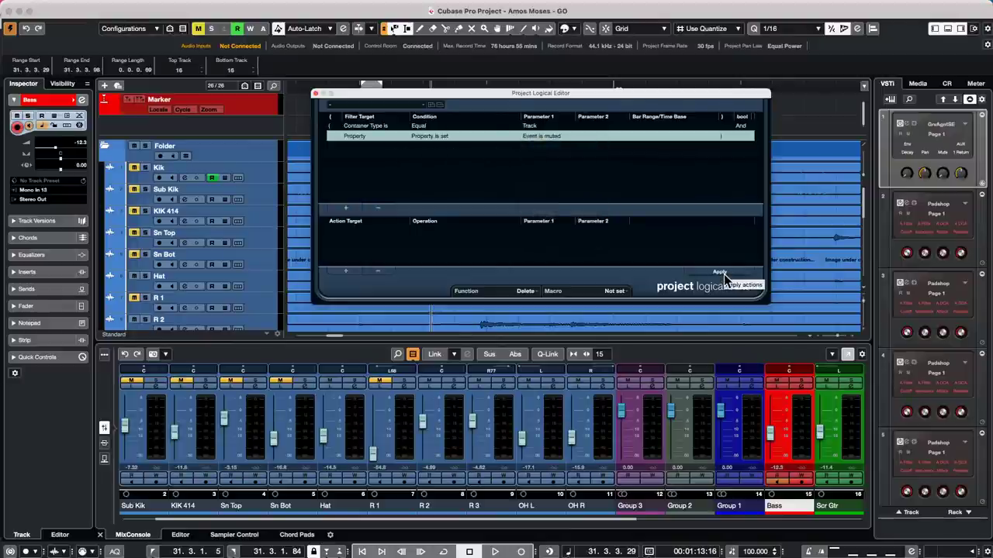
Apply the Project Logical Editor settings to delete the muted tracks, and undo the deletion.
click(722, 275)
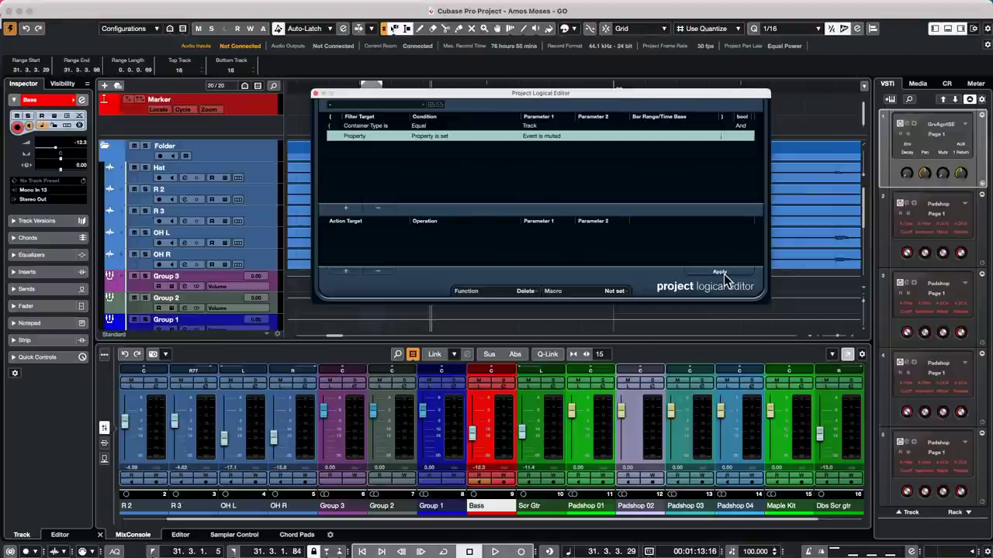
key(super+z)
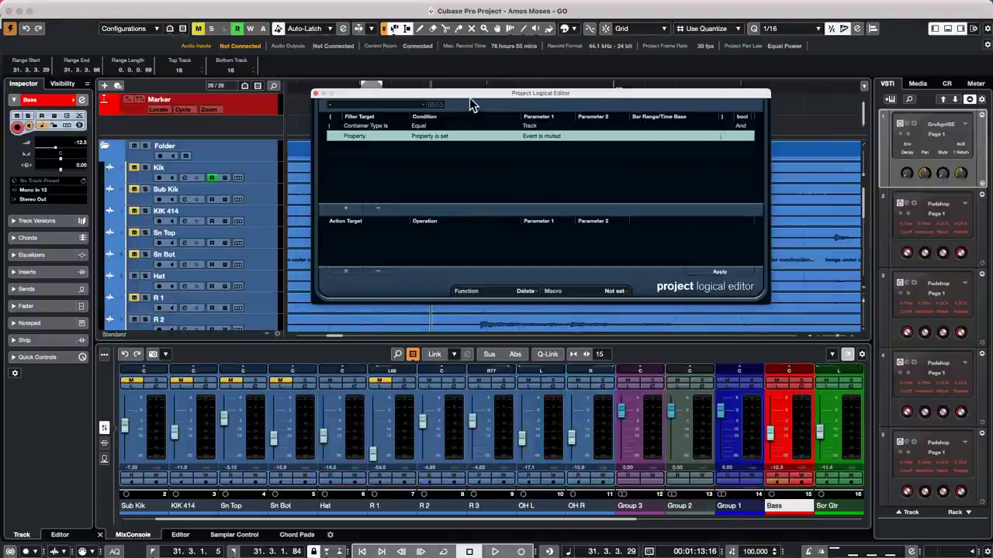
drag(470, 101, 538, 258)
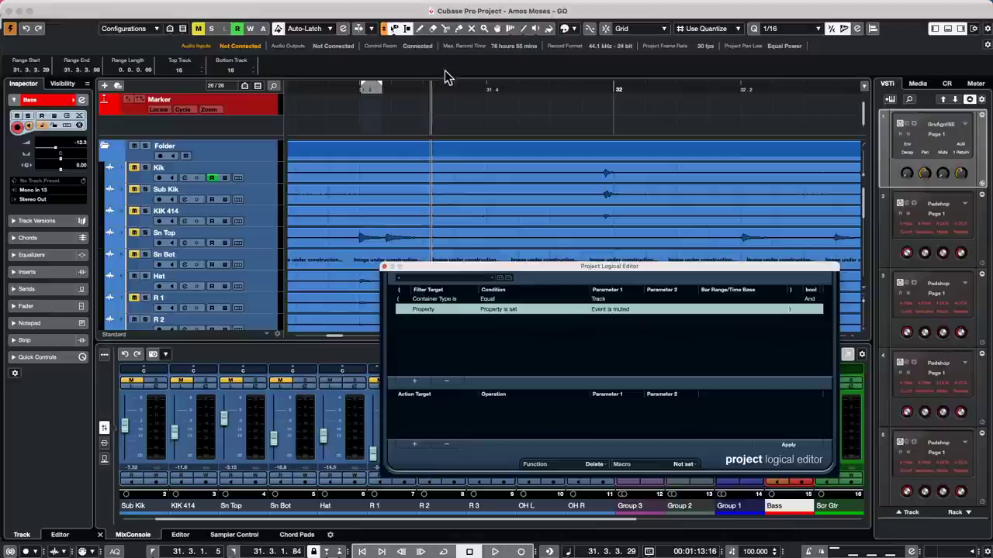
drag(437, 86, 443, 35)
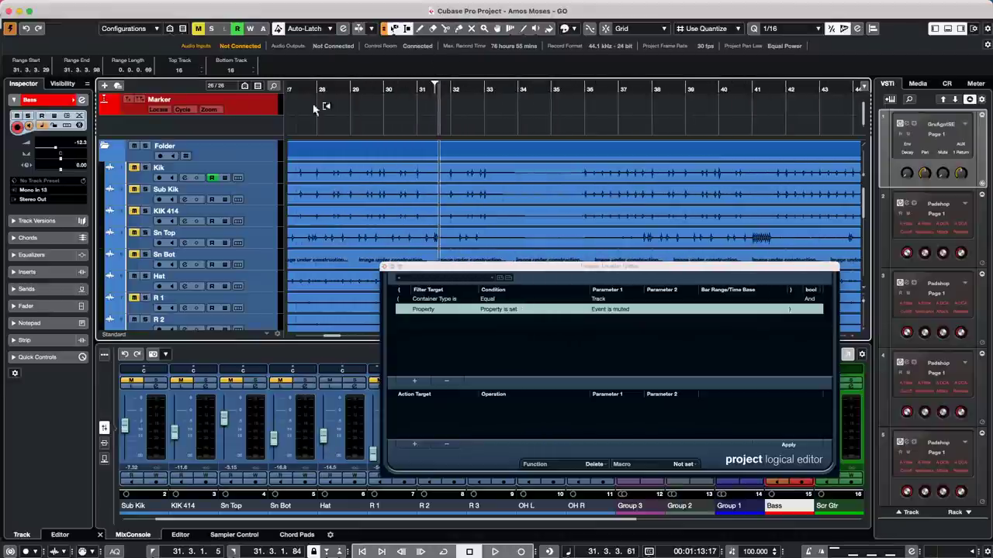
drag(532, 266, 512, 96)
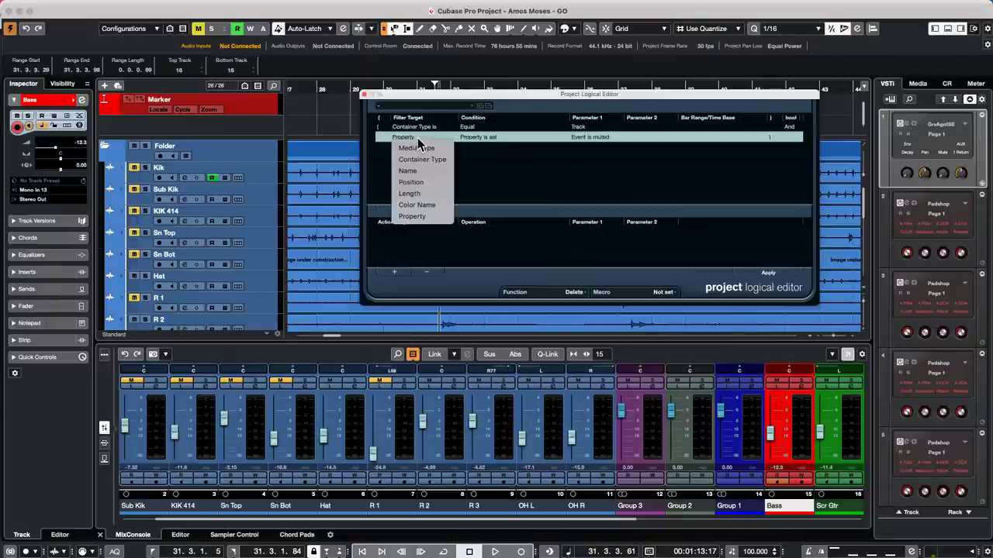
Review the options of the muted condition, apply the muted-track deletion again, and undo it.
click(495, 149)
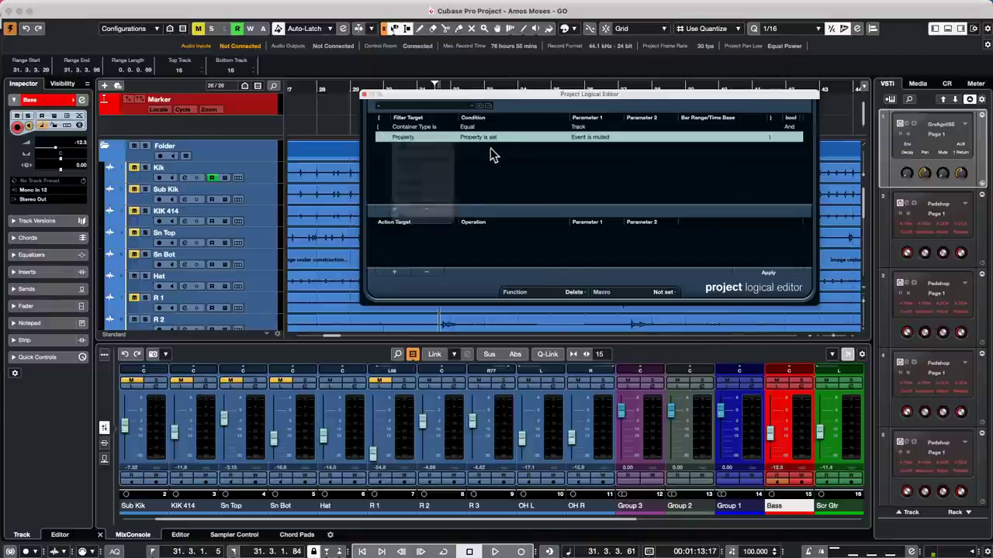
click(599, 139)
click(652, 274)
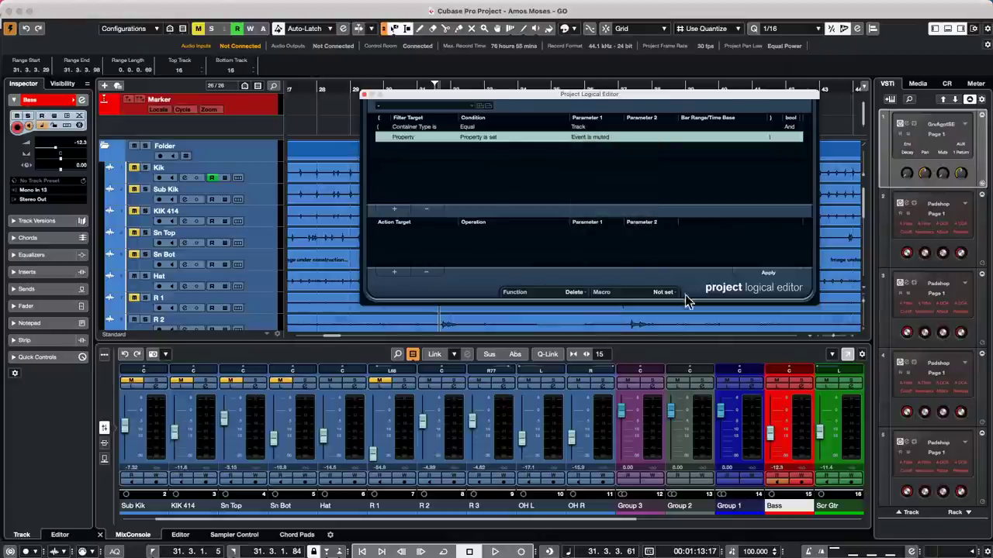
click(776, 271)
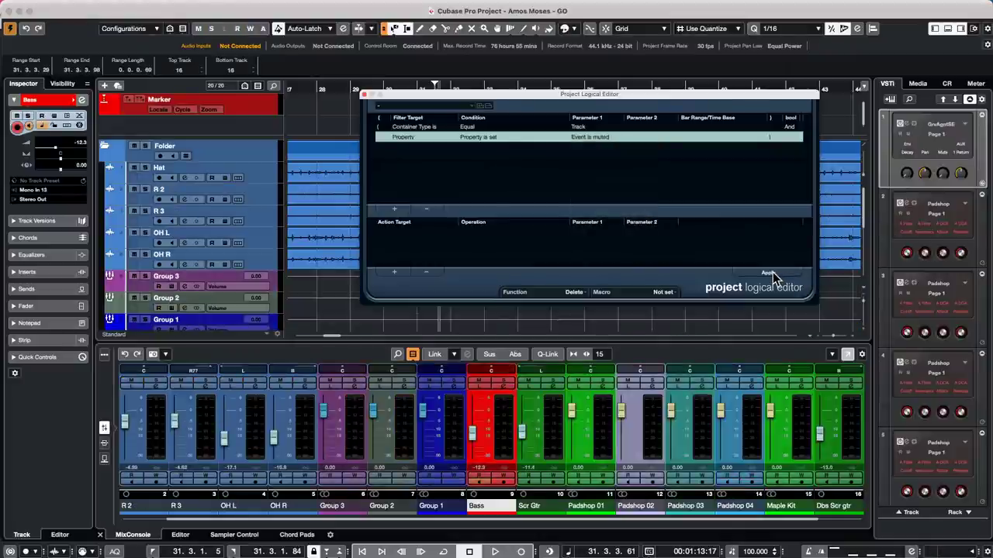
key(super+z)
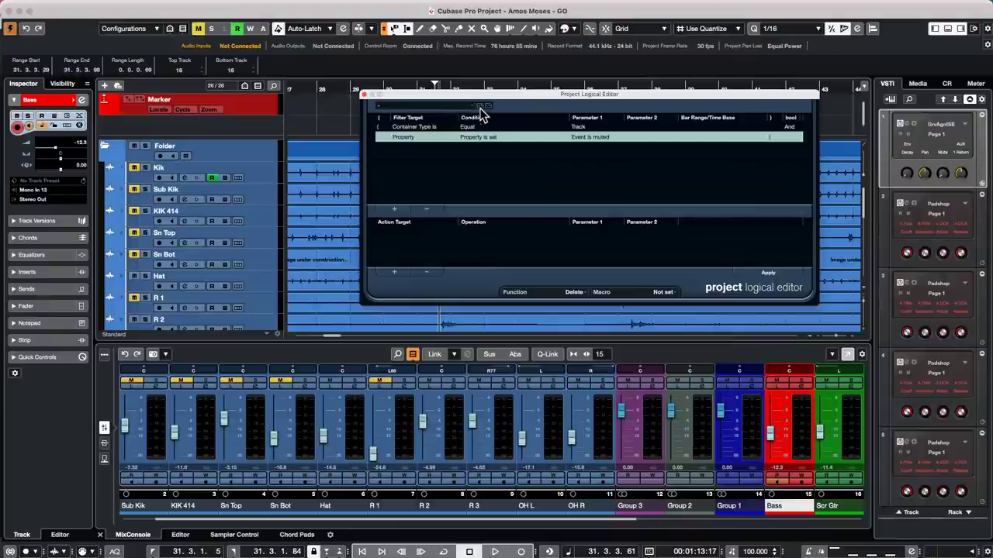
Save the Project Logical Editor settings as a preset named "delete muted tracks" and close the editor.
click(481, 109)
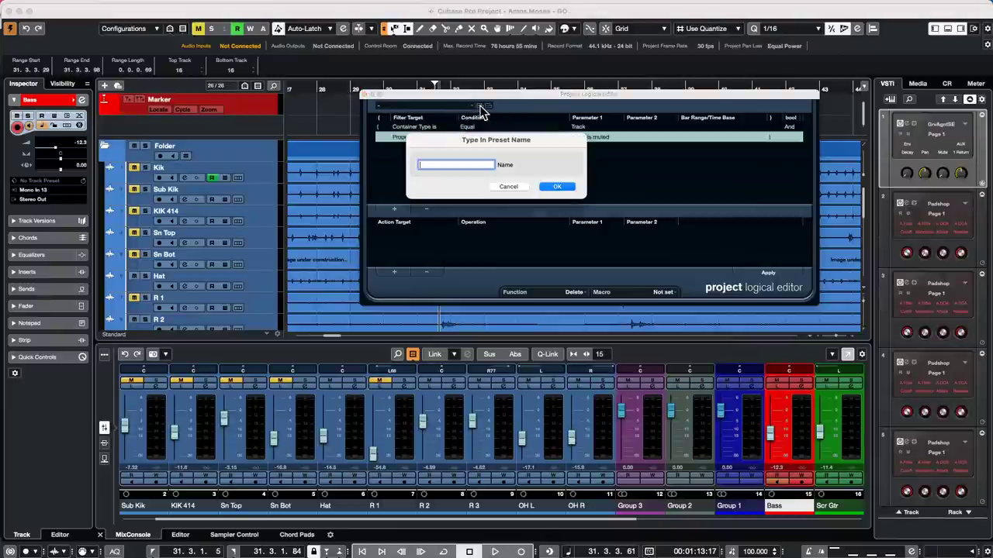
text(delete mut)
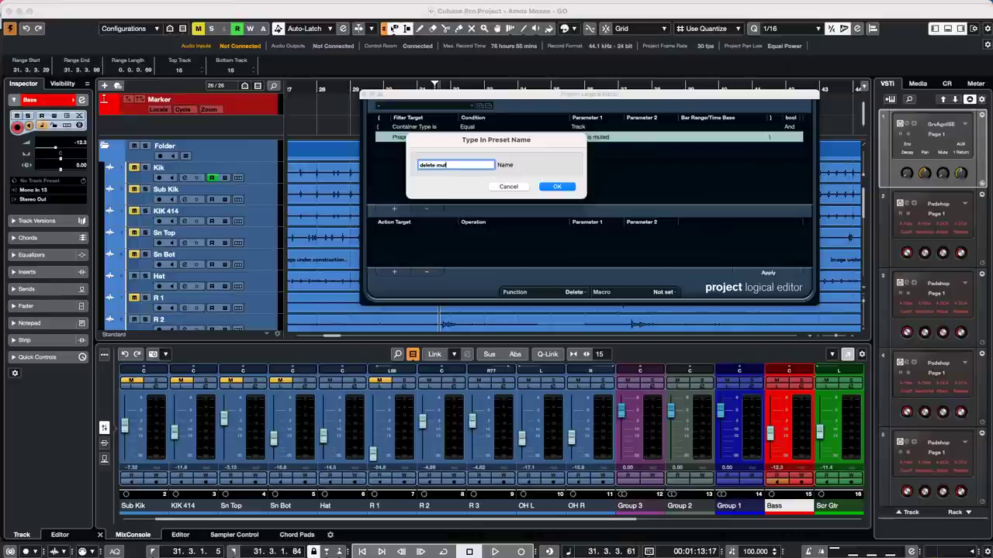
text(ed tracks)
key(Return)
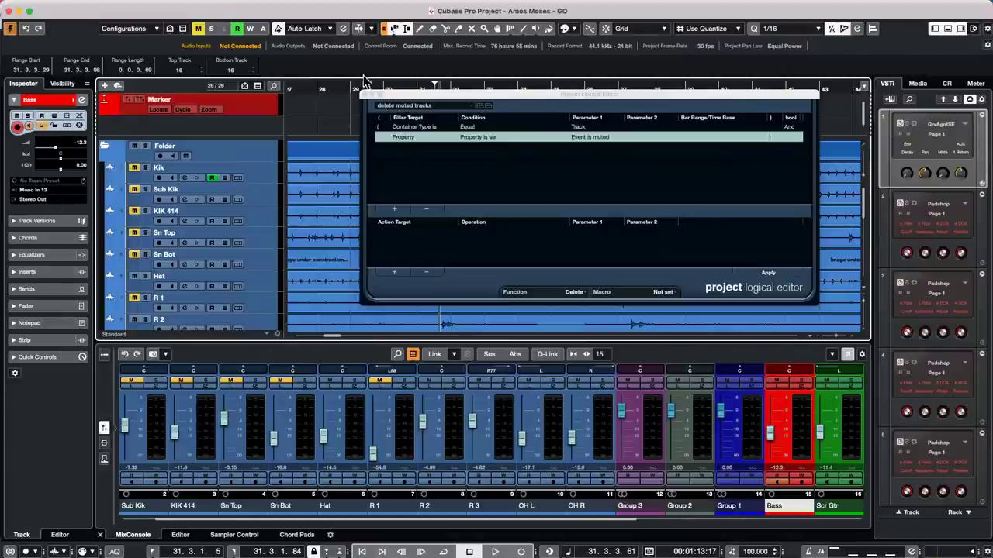
click(366, 95)
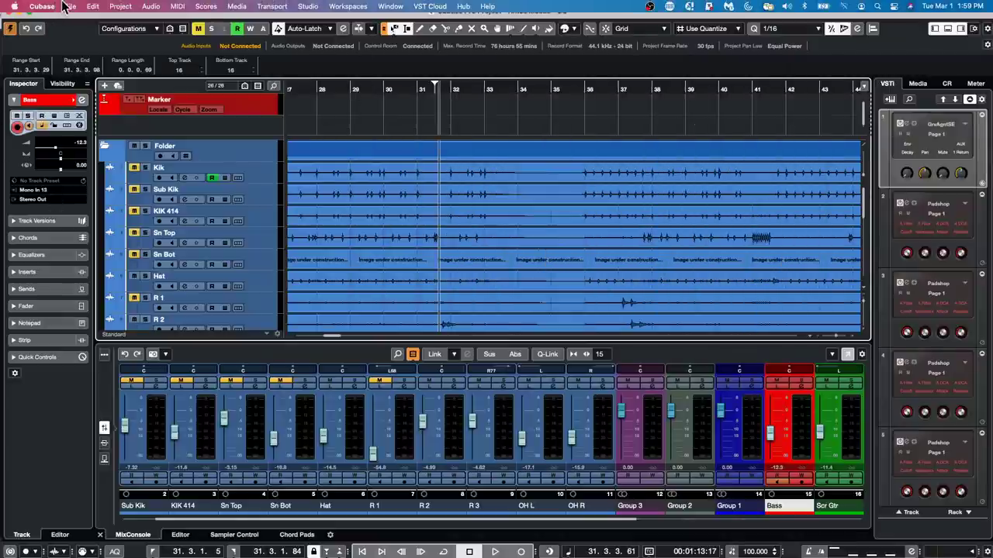
Open the recent project "jump off.cpr", enlarge its window to full size, and activate the project.
click(68, 6)
mouse_move(87, 226)
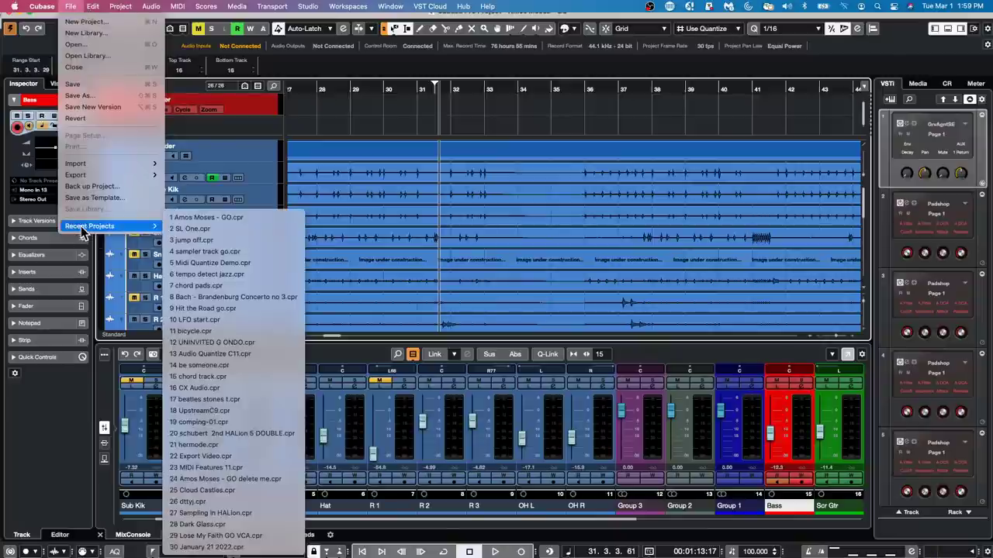
click(208, 241)
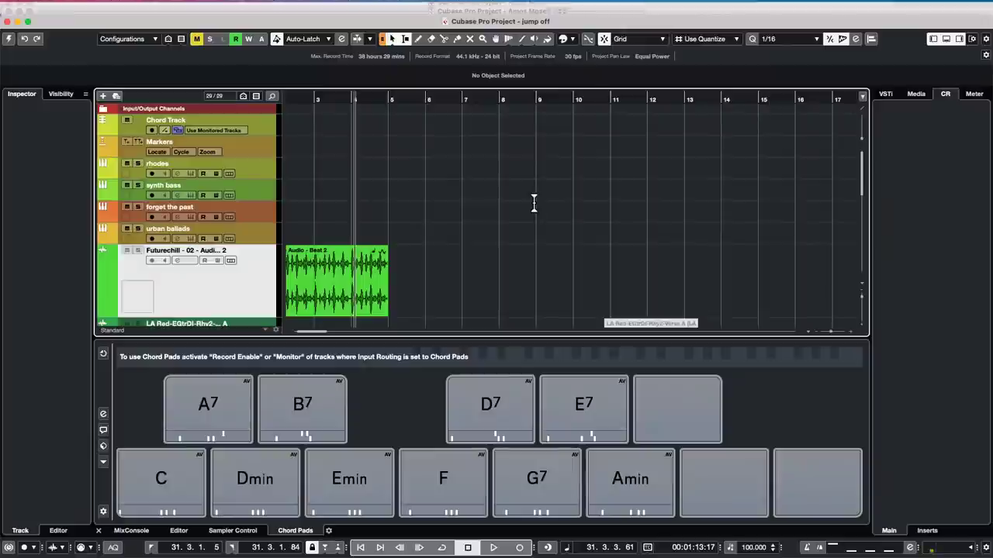
click(27, 21)
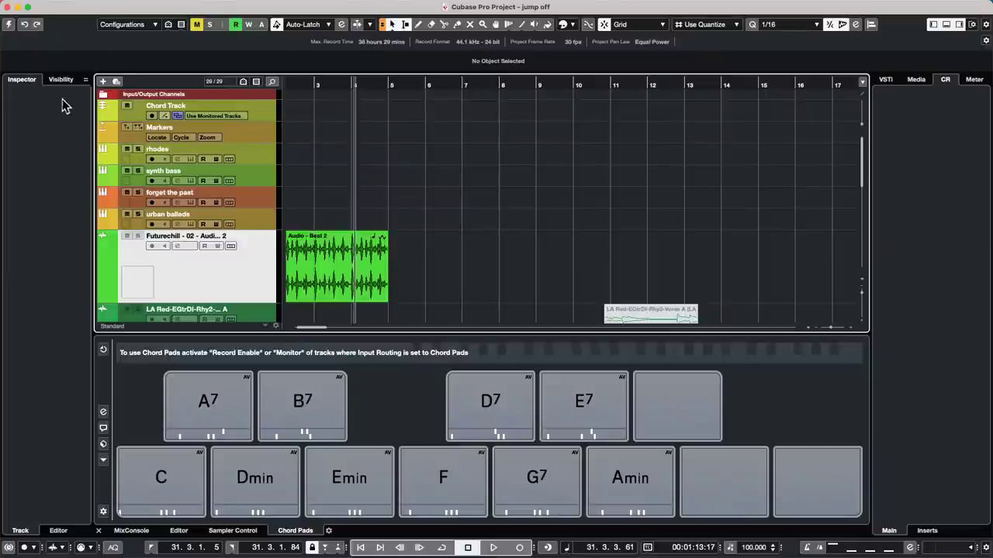
click(9, 24)
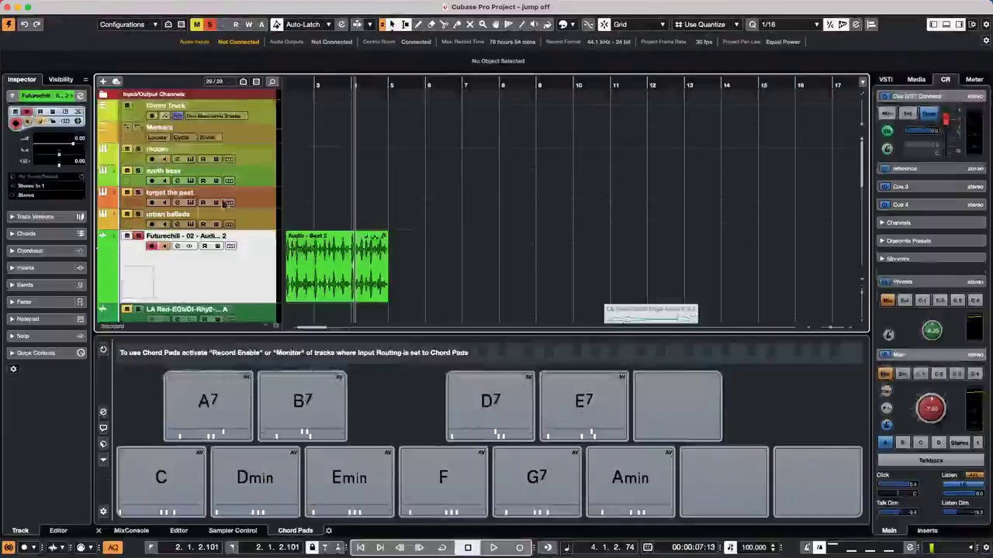
Select the rhodes track and set its MIDI input to Chord Pads.
click(255, 160)
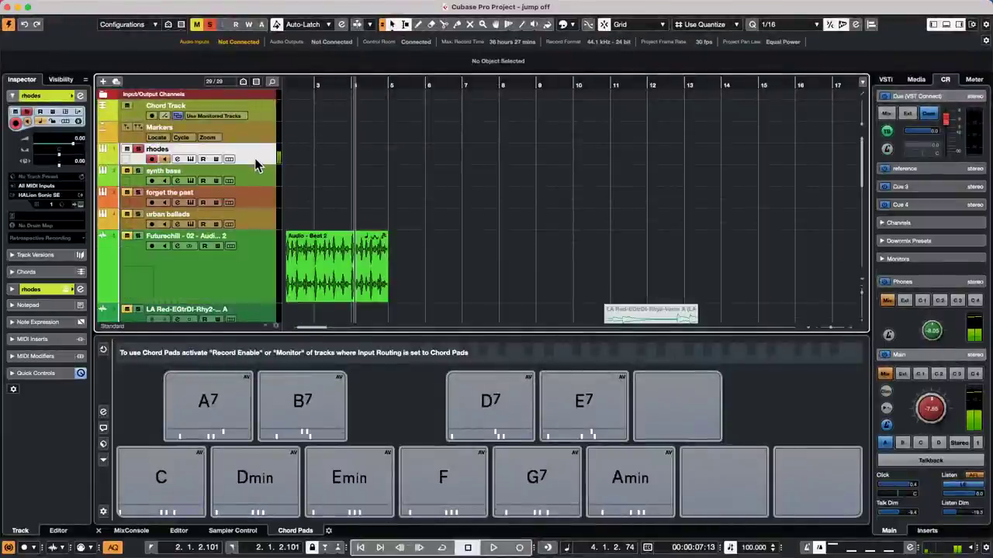
click(52, 186)
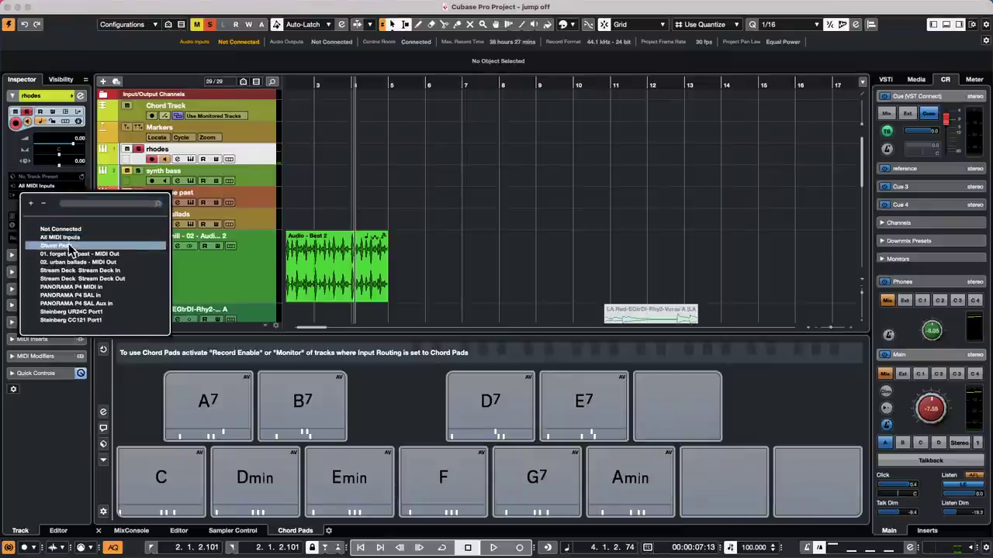
click(70, 246)
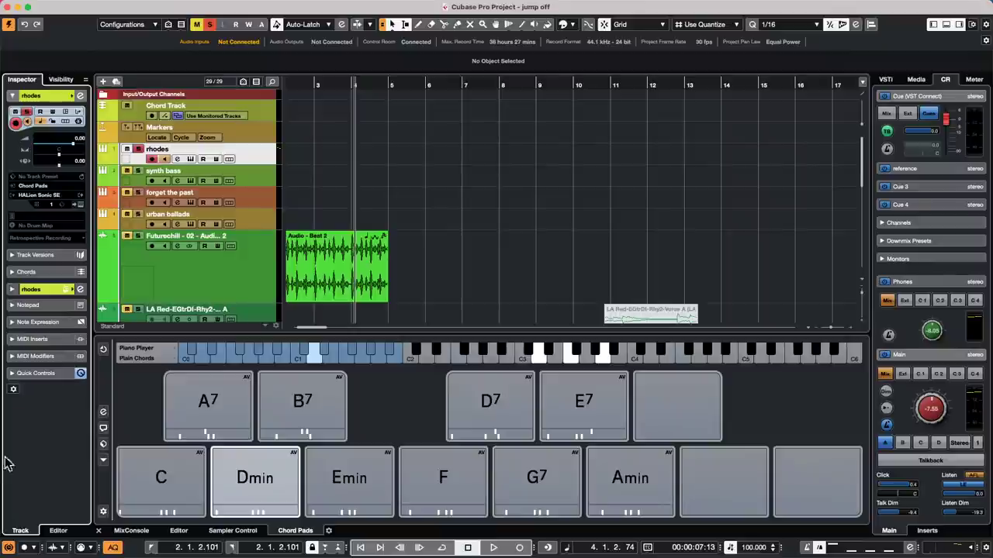
Open the Chord Pads Setup and examine the pad layout type and start note options.
click(103, 512)
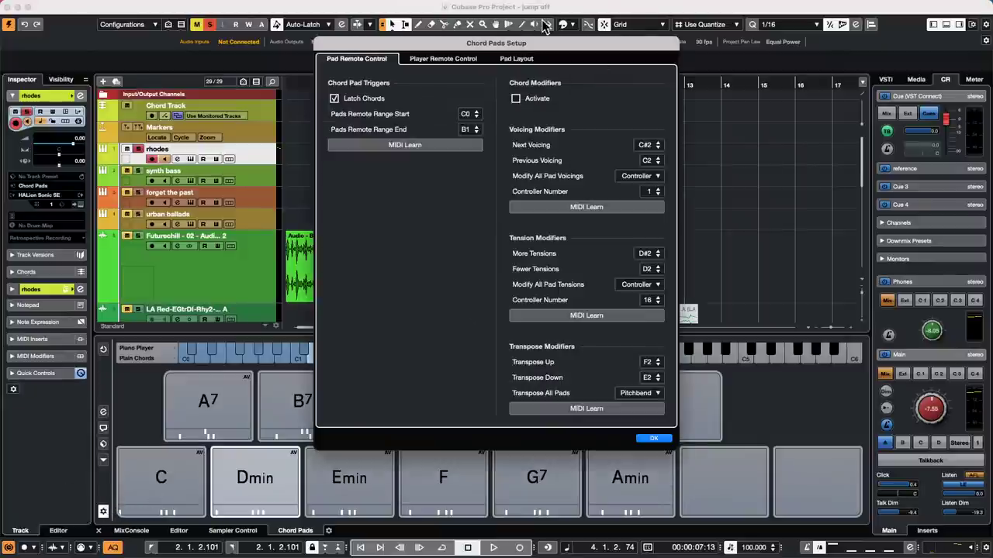
click(517, 61)
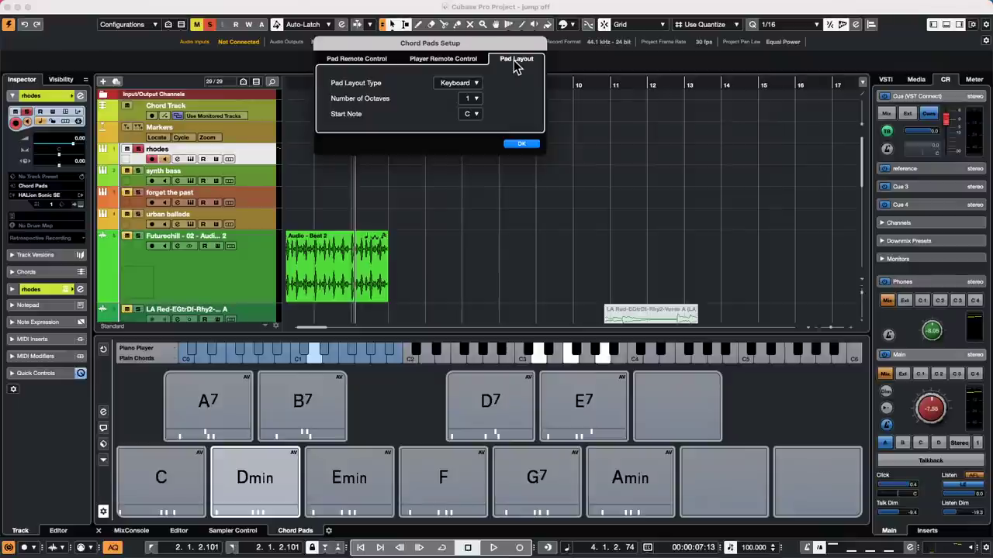
click(476, 84)
click(515, 89)
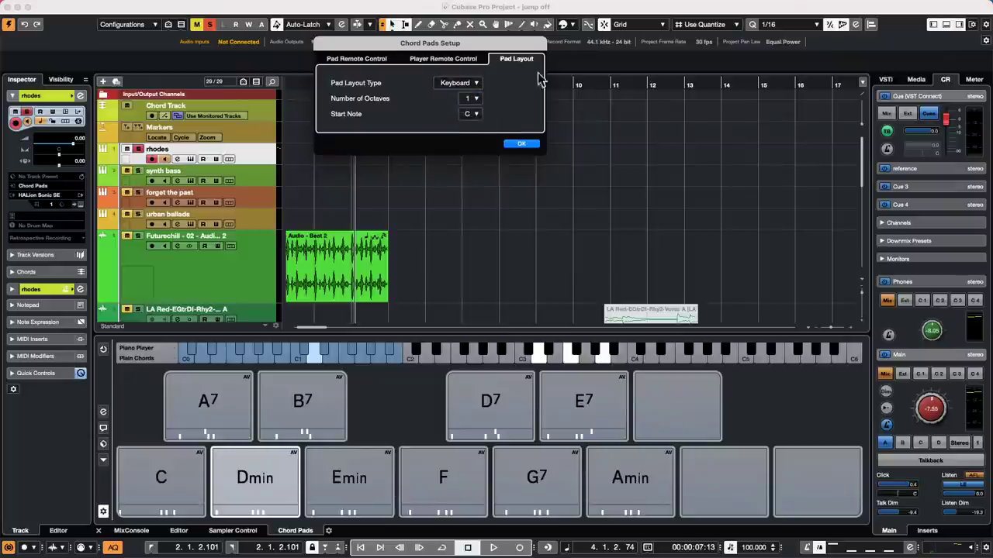
click(476, 114)
click(519, 95)
Change the pad layout type to Grid with 4 rows and 16 columns.
click(475, 84)
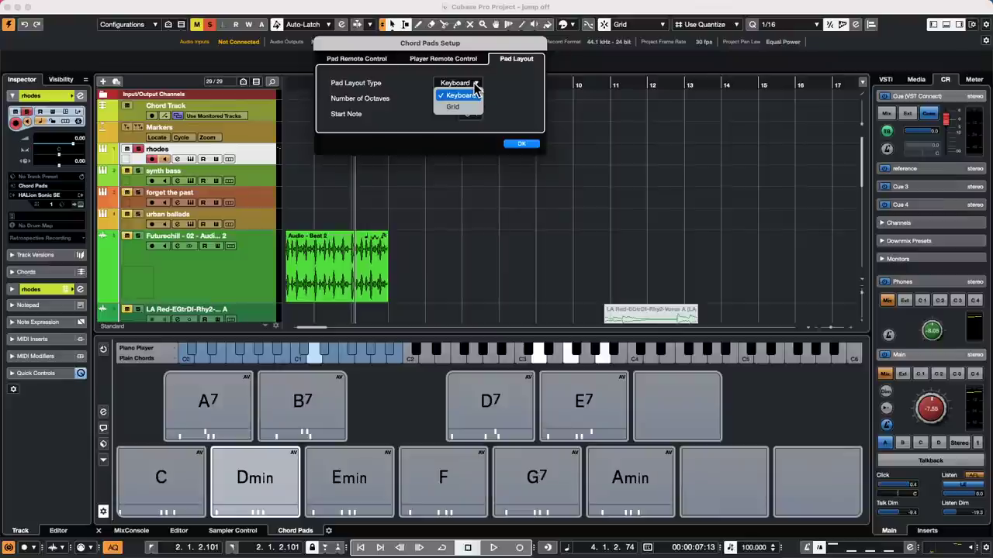
click(458, 107)
click(475, 101)
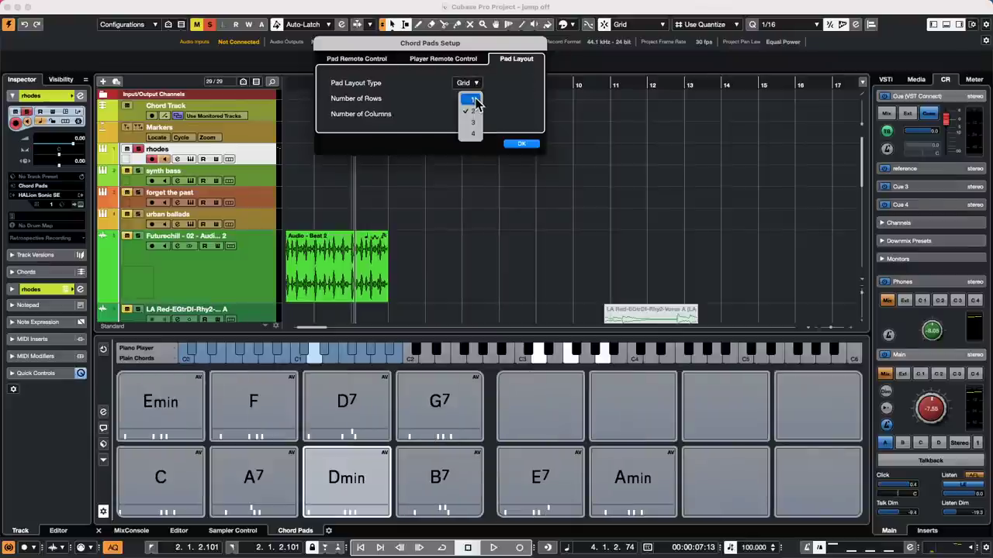
click(472, 134)
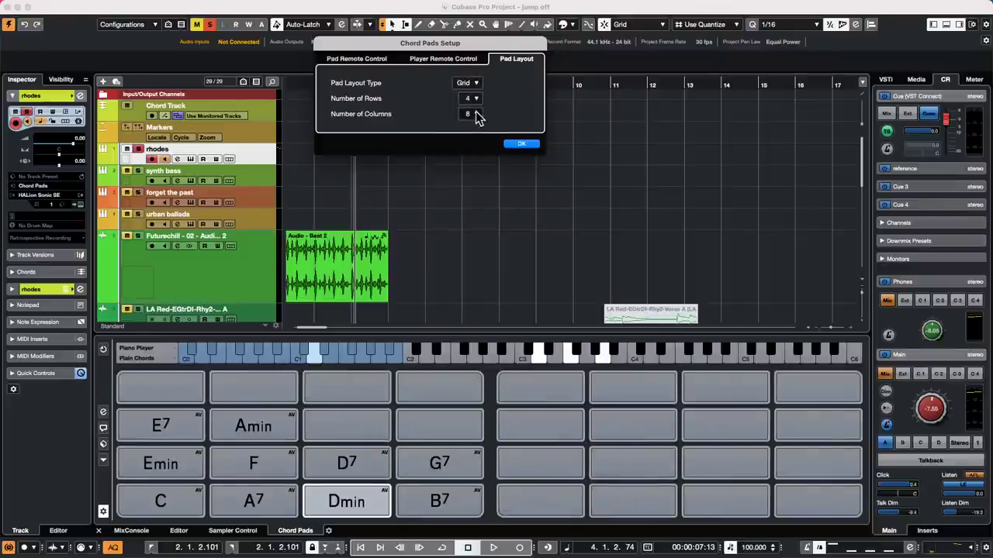
click(476, 115)
click(478, 146)
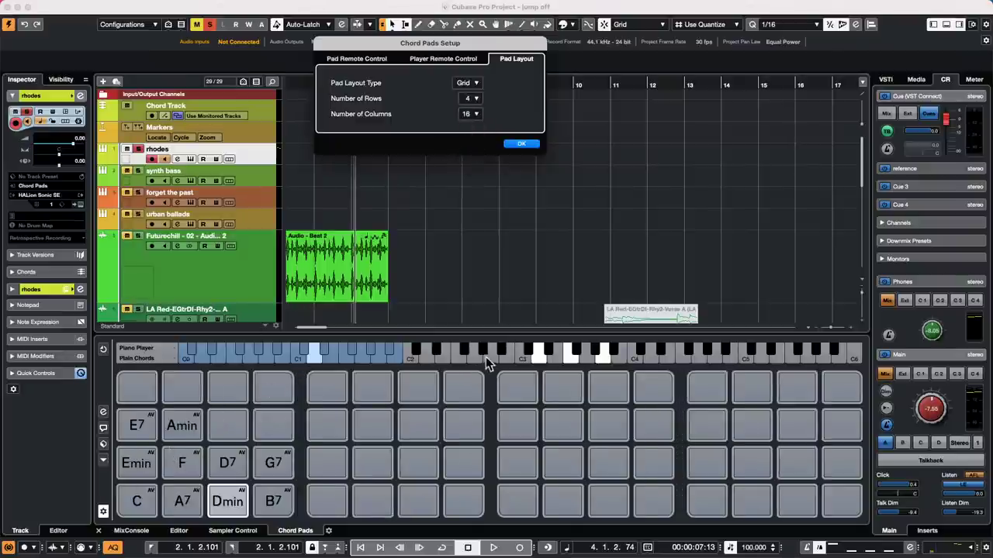
Switch the pad layout type back to Keyboard and set the start note to A.
click(473, 84)
click(477, 88)
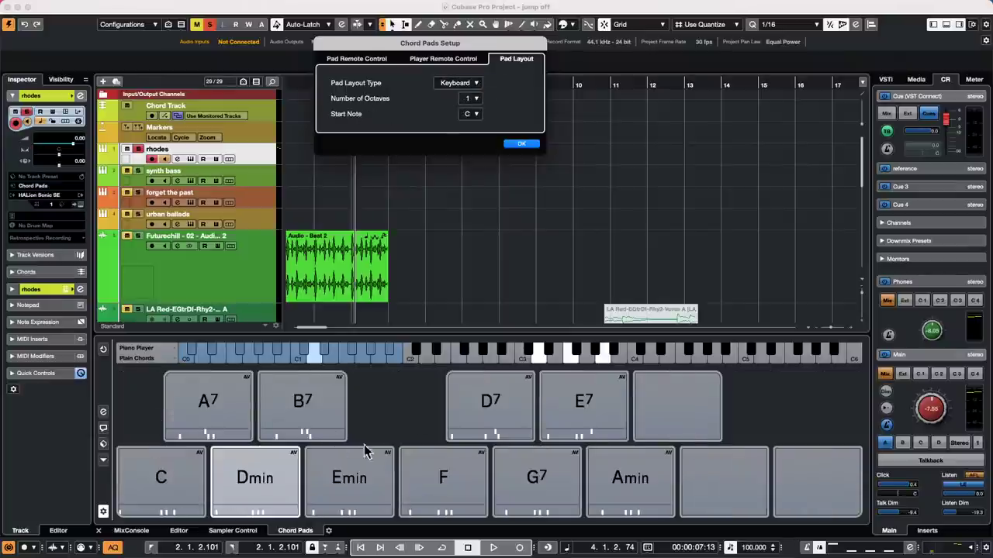
click(476, 116)
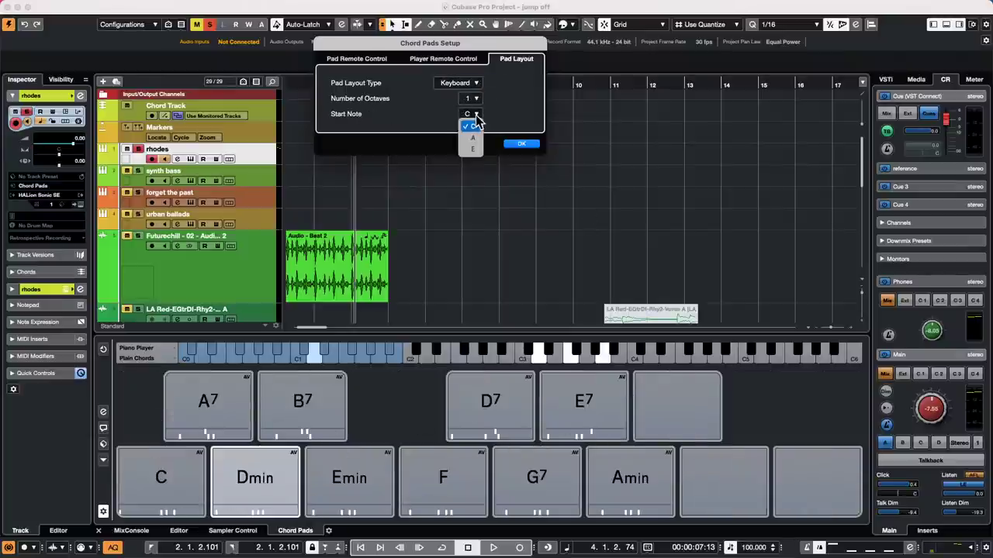
click(473, 137)
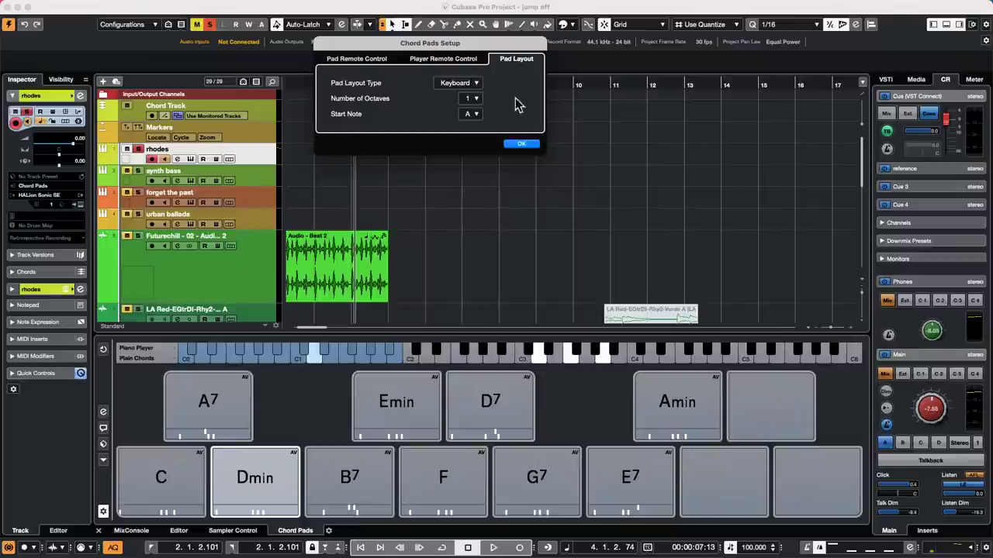
Set the keyboard layout's start note to E and confirm the Chord Pads Setup.
click(475, 116)
click(473, 138)
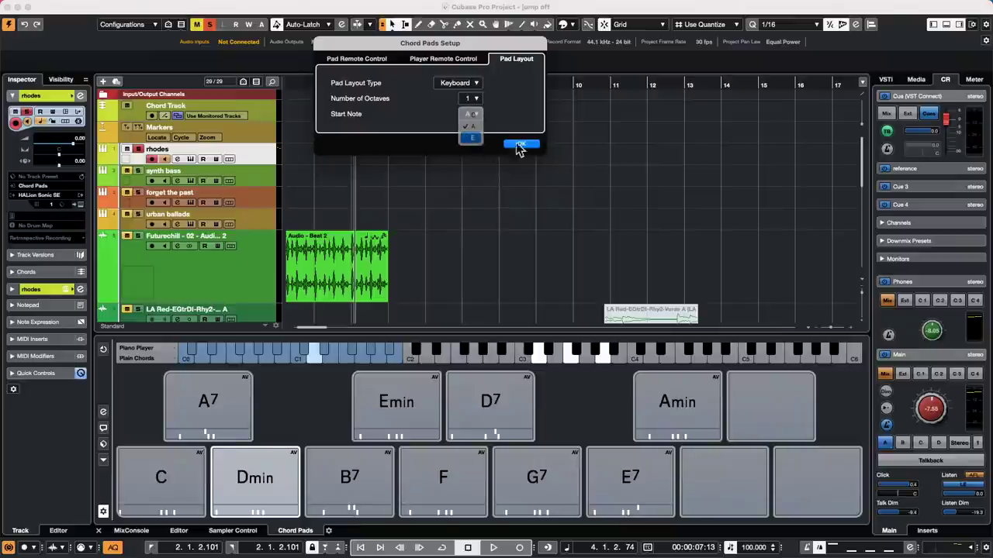
click(519, 144)
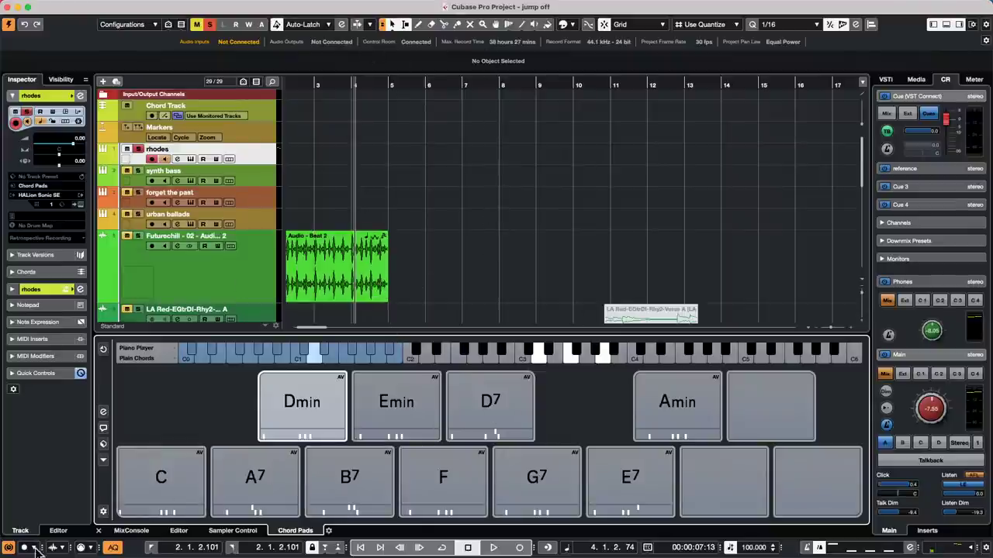
Reopen the Chord Pads Setup's pad layout settings and set the start note to C.
click(103, 511)
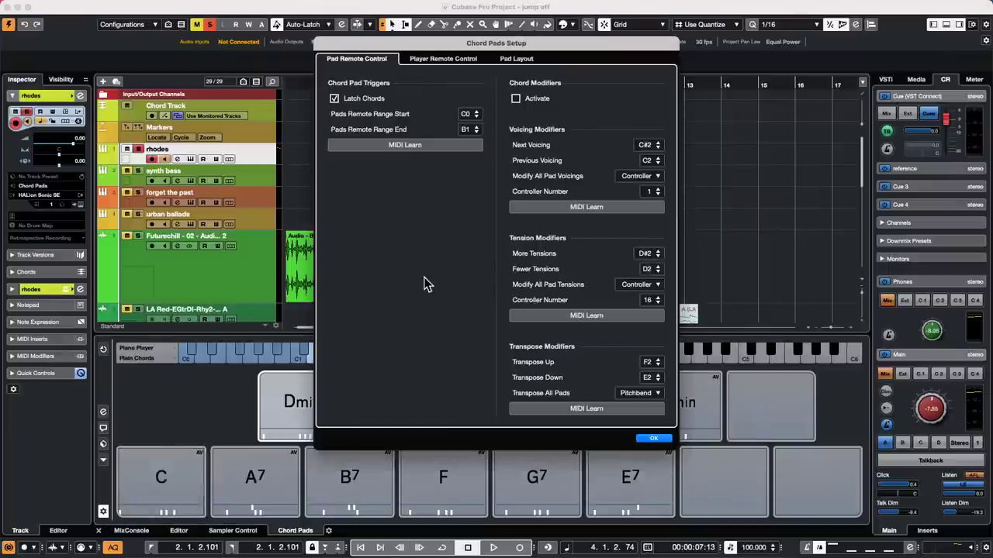
click(521, 59)
click(475, 115)
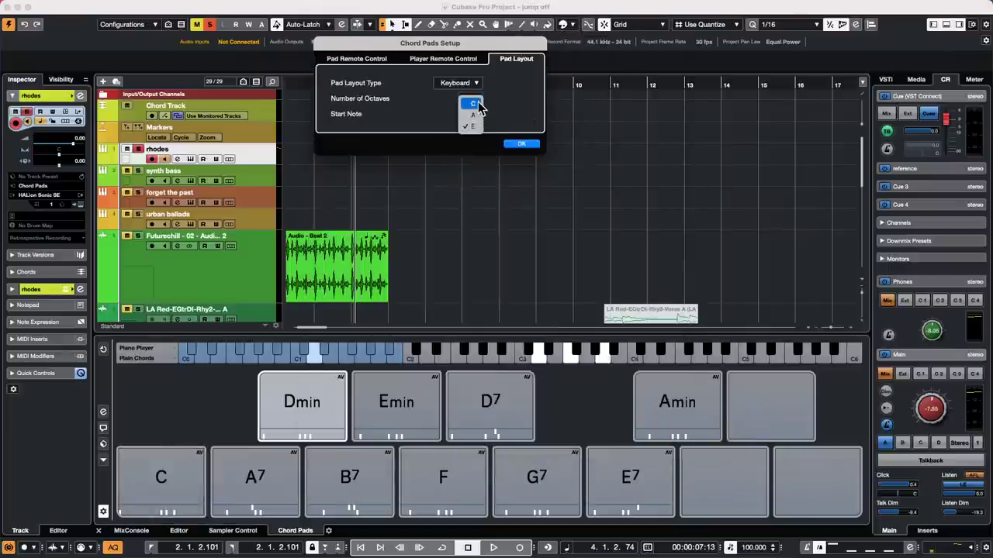
click(478, 109)
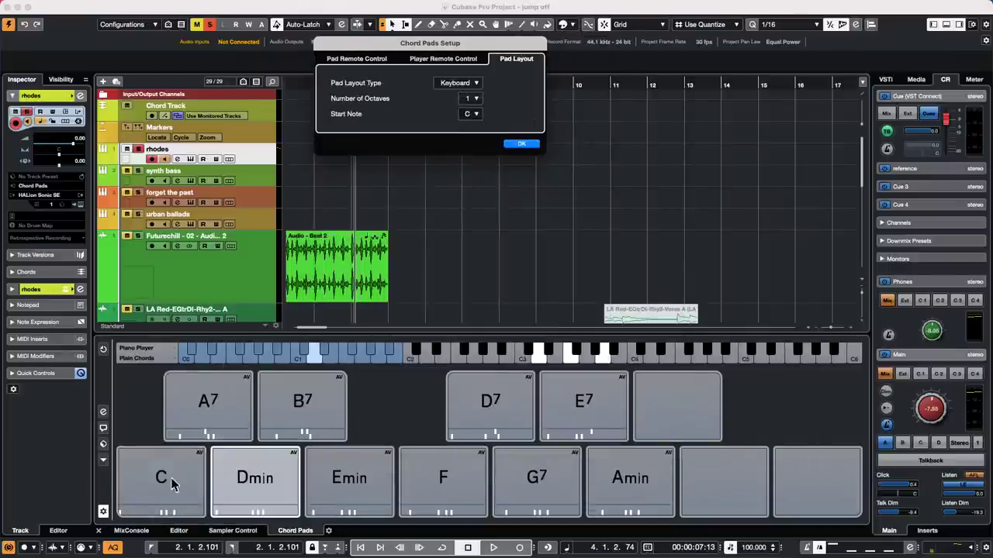
Compare the pad arrangements by setting the start note to E, to A, and back to C.
click(475, 115)
click(476, 155)
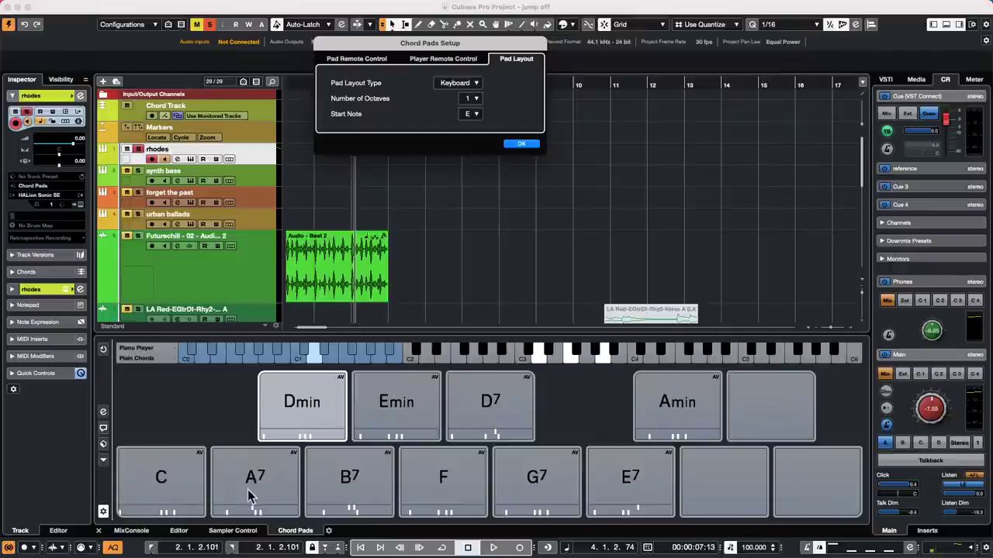
click(473, 114)
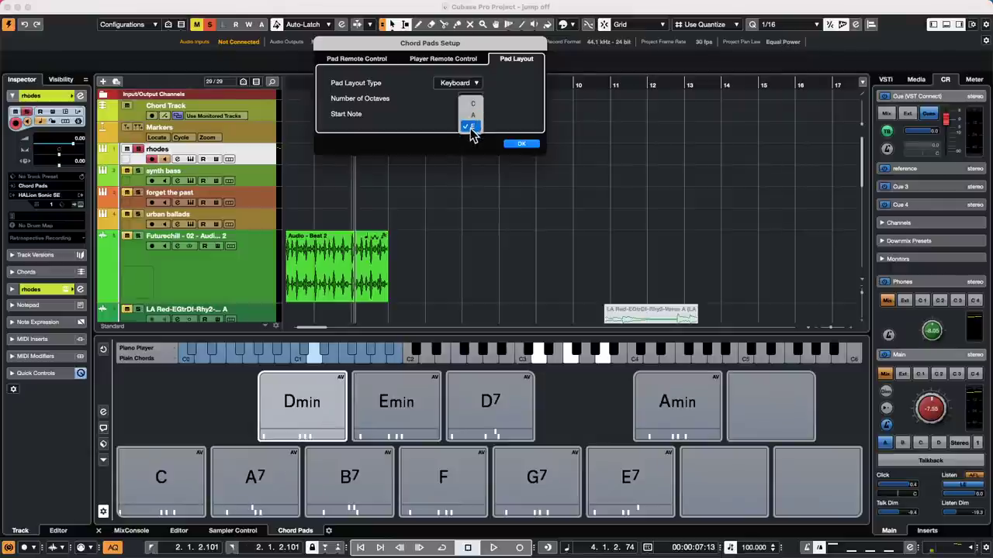
click(472, 115)
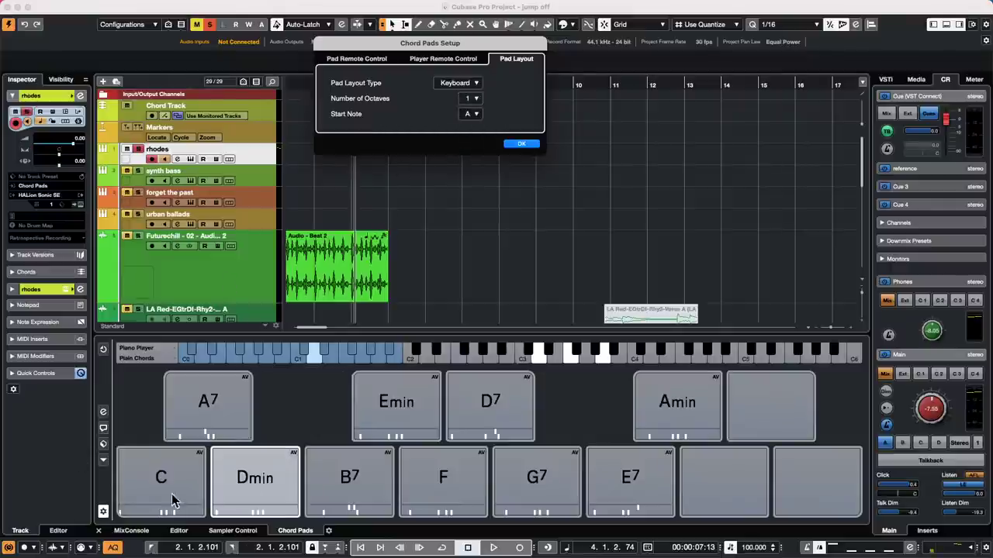
click(474, 115)
click(471, 126)
Switch the pad layout type to Grid, view the row count options, and return the type to Keyboard.
click(467, 85)
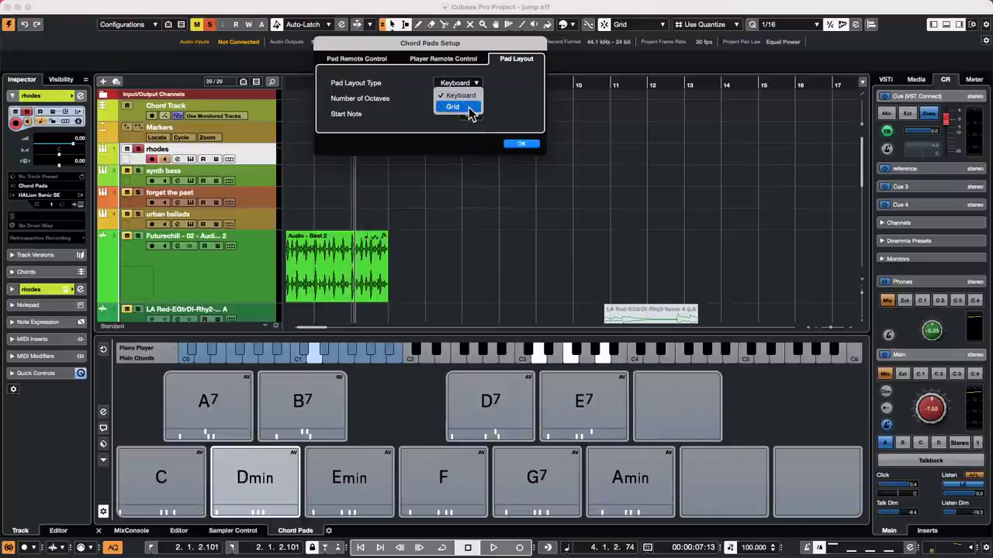
click(457, 107)
click(472, 99)
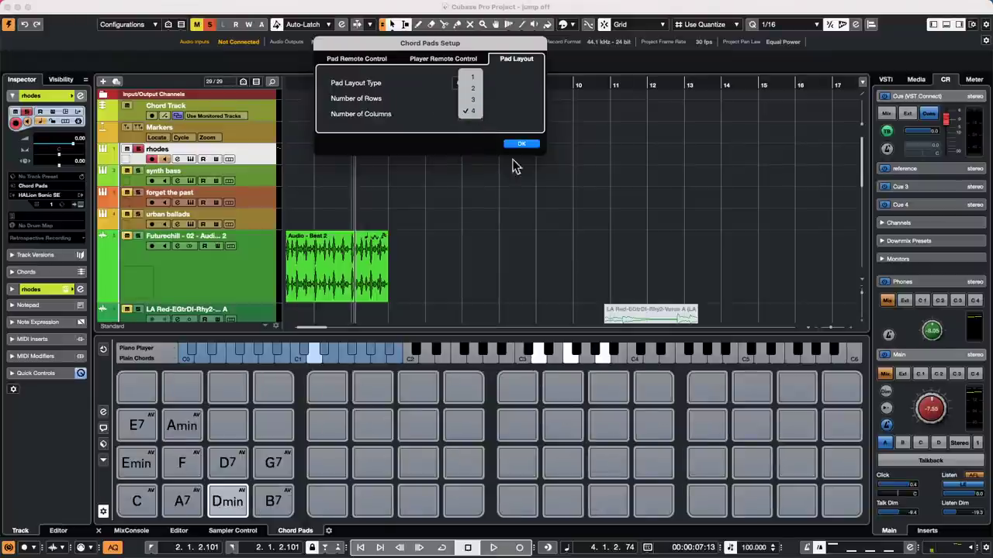
click(432, 99)
click(477, 85)
click(473, 90)
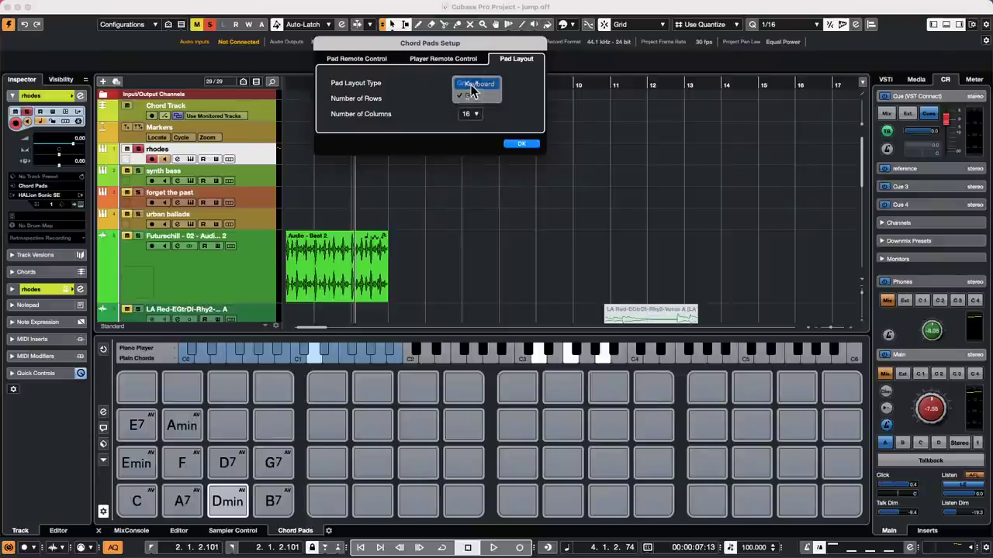
click(470, 99)
click(501, 116)
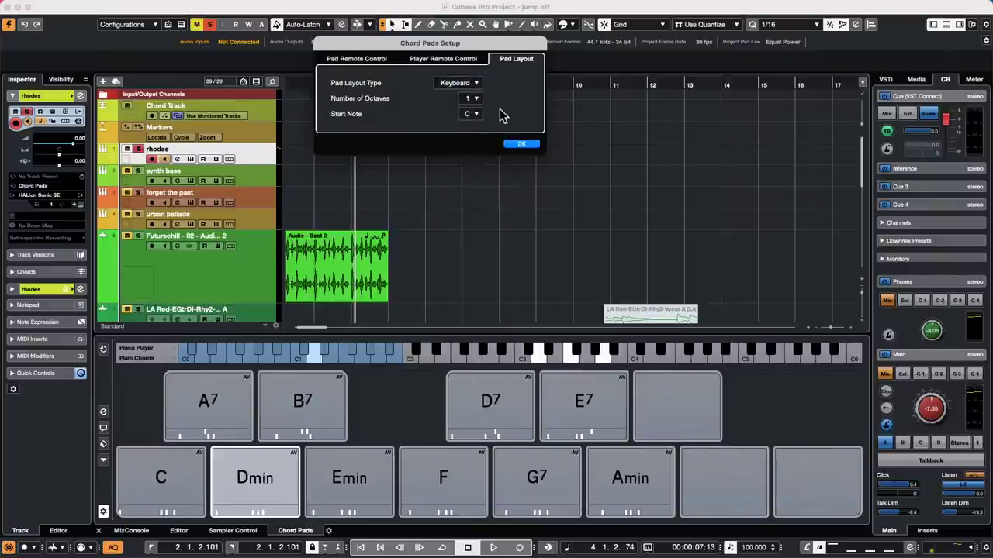
Set the keyboard pad layout's start note to A.
click(473, 115)
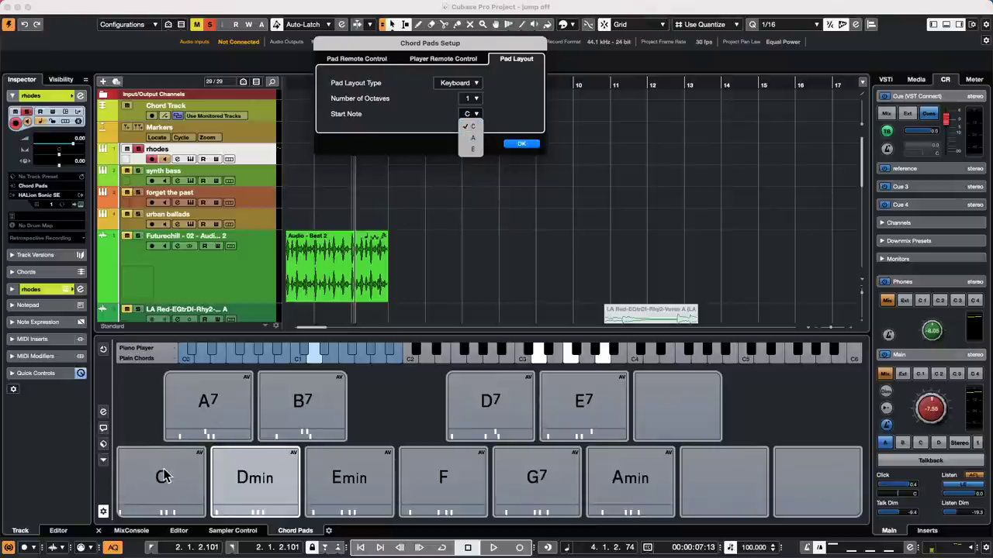
click(473, 138)
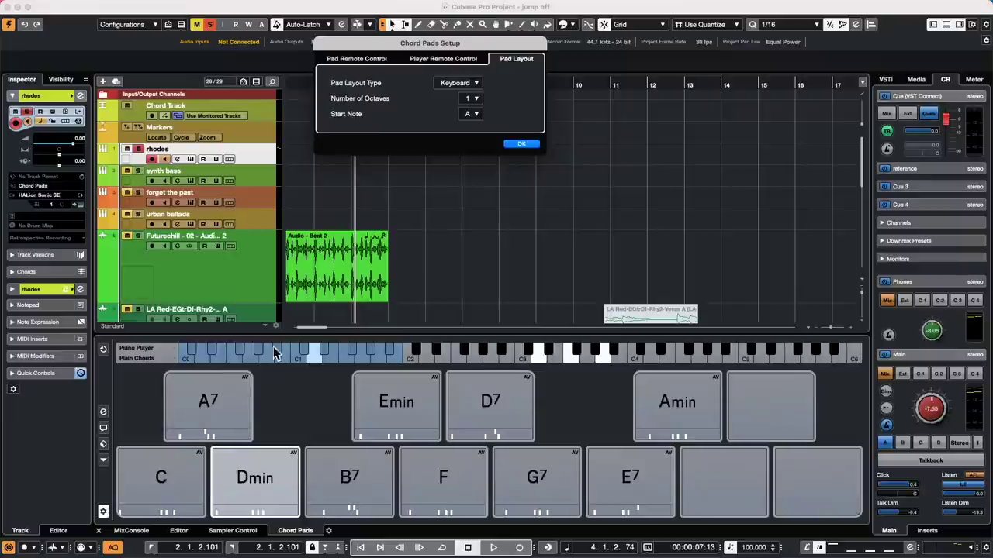
Set the keyboard pad layout's start note back to C and close the Chord Pads Setup.
click(472, 115)
click(473, 116)
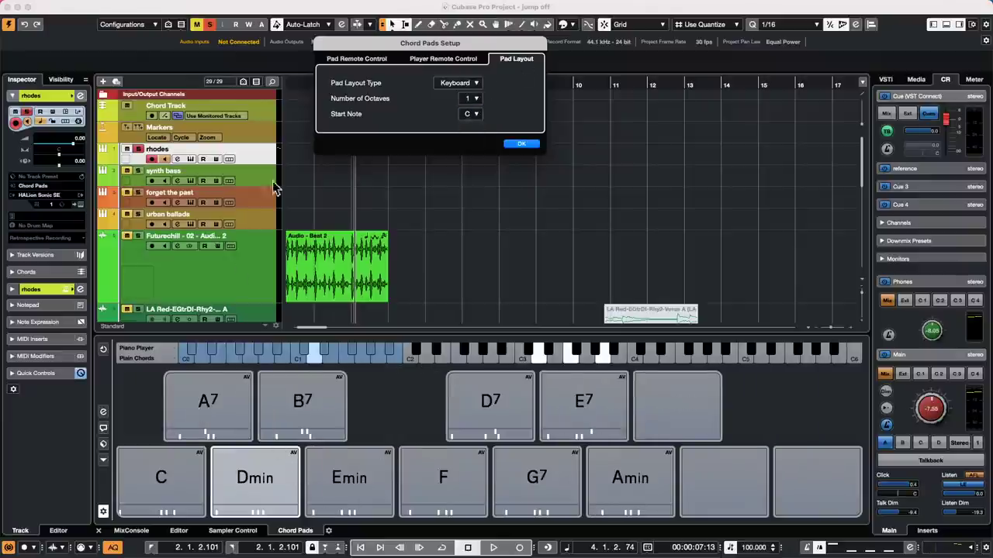
click(513, 144)
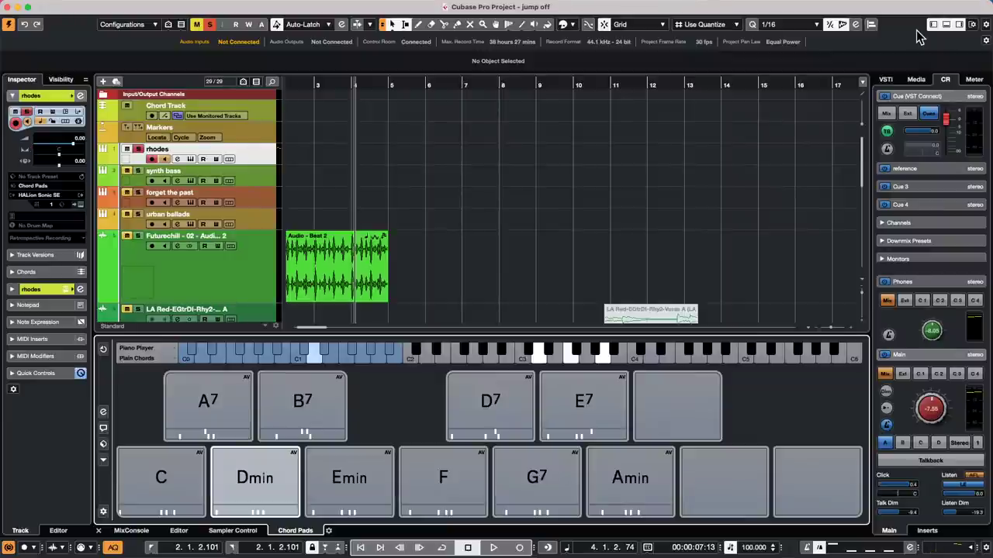
Set the locators to the Futurechill beat event on bars 1 to 5, turn on cycle, and start playback from bar 1.
click(247, 281)
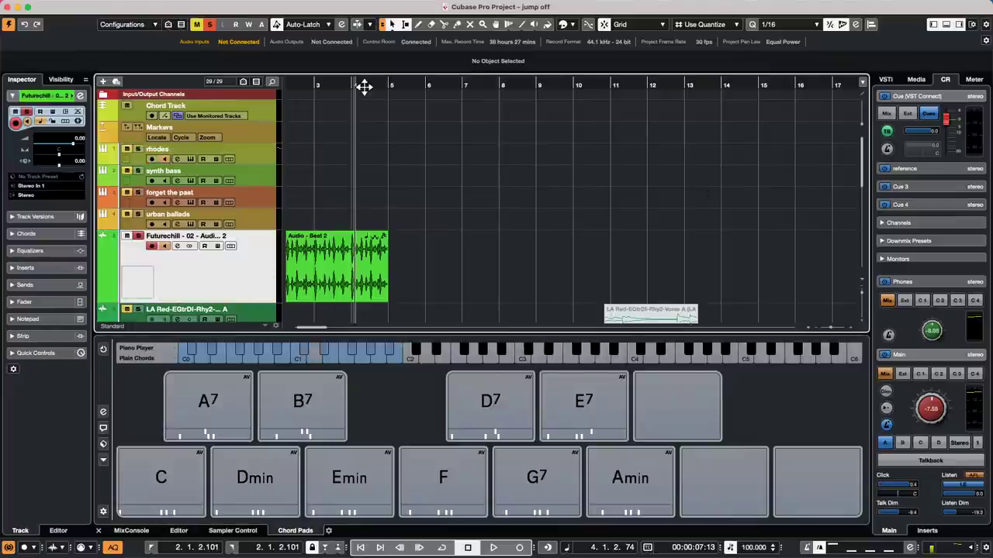
drag(324, 84, 277, 81)
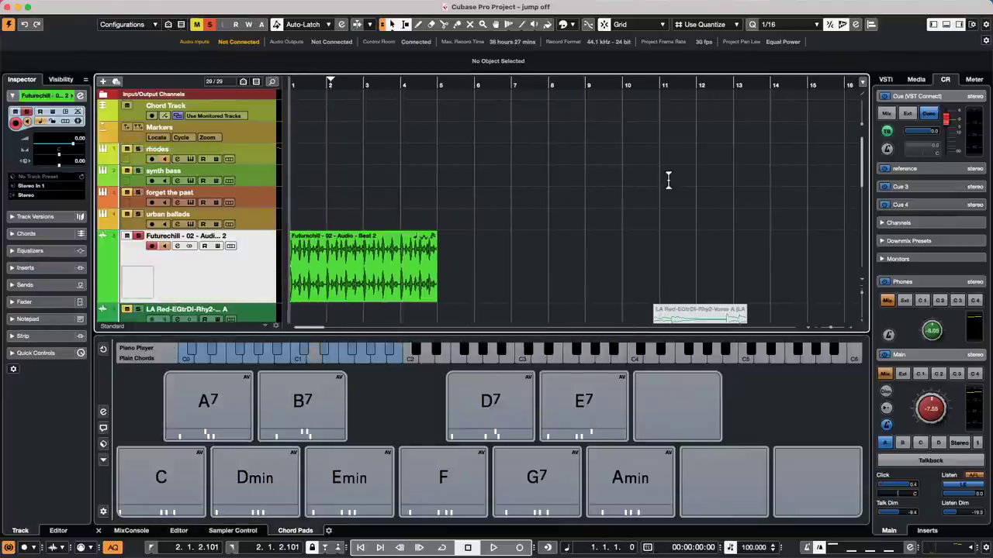
click(346, 284)
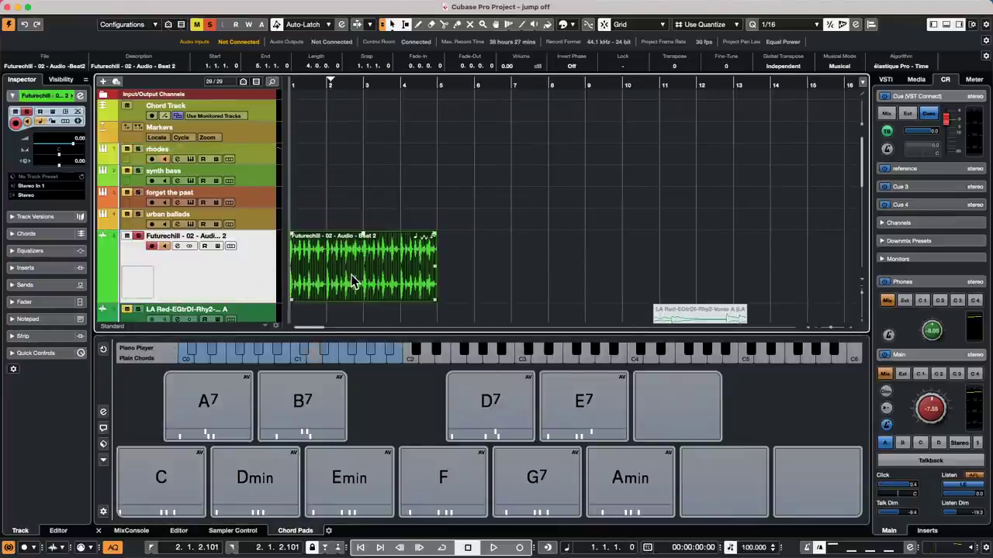
key(p)
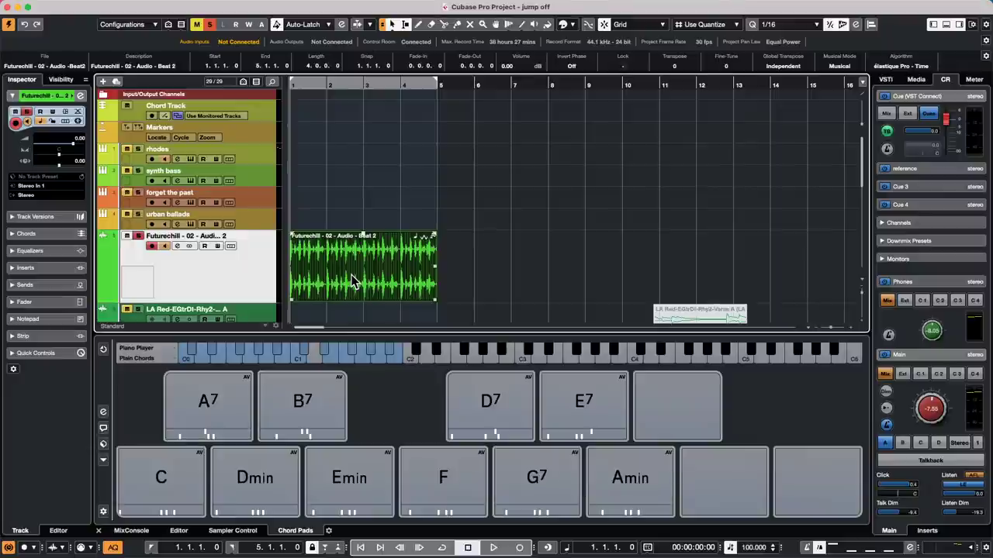
key(slash)
key(space)
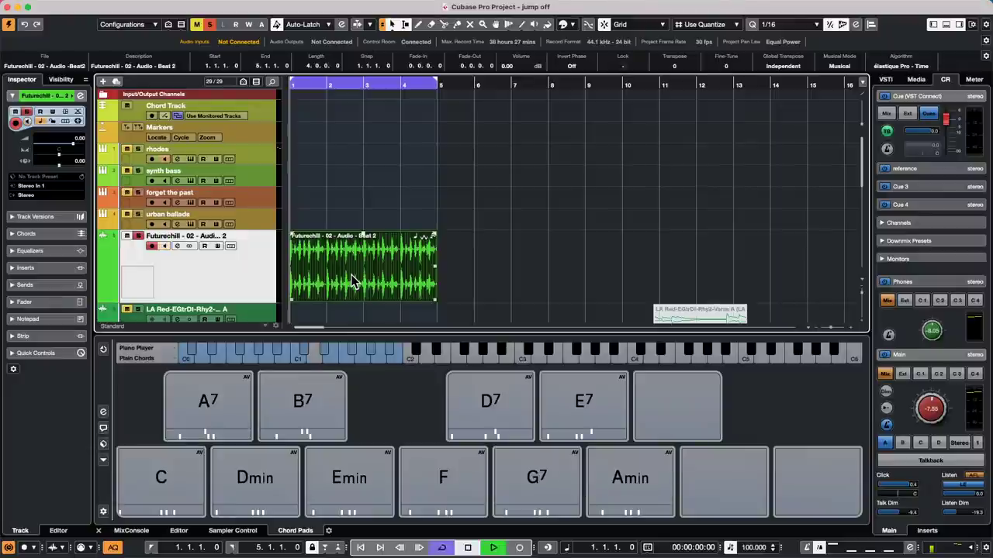
scroll(526, 222, down, 5)
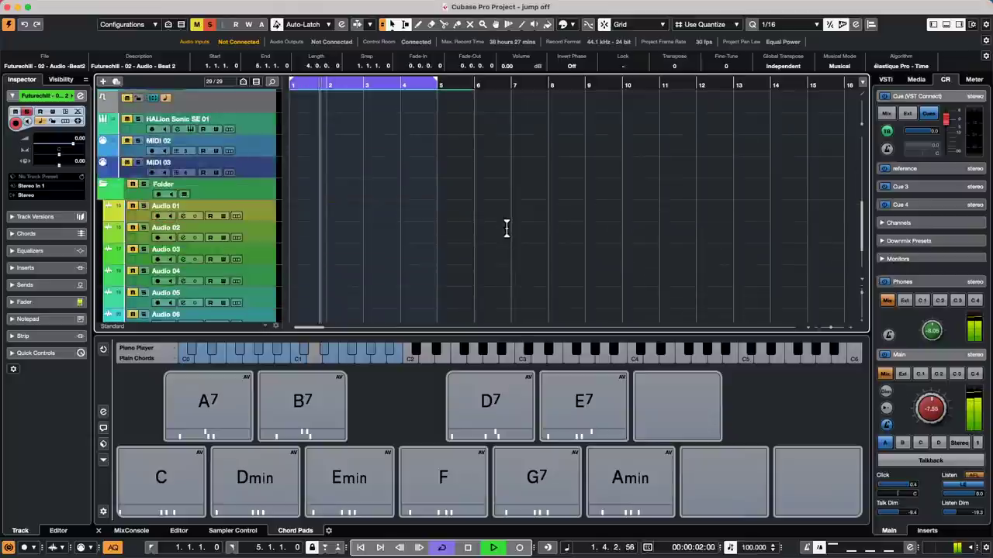
scroll(507, 229, up, 5)
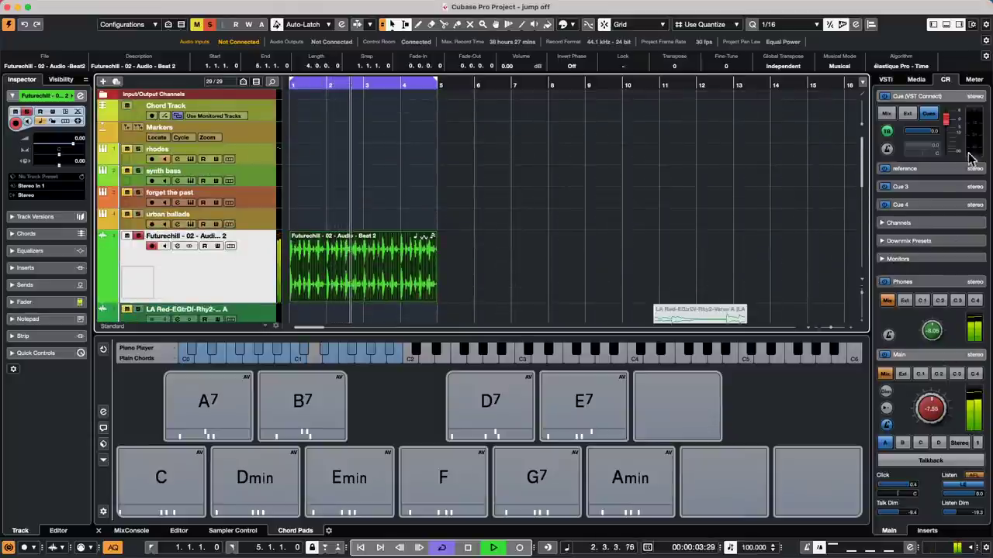
Show the Loops & Samples library in the media browser.
click(914, 79)
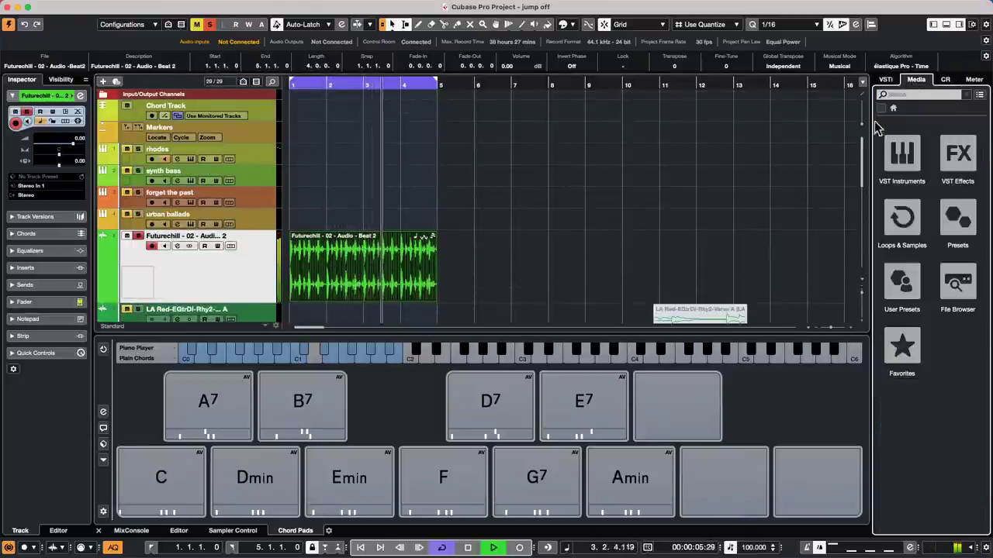
click(899, 206)
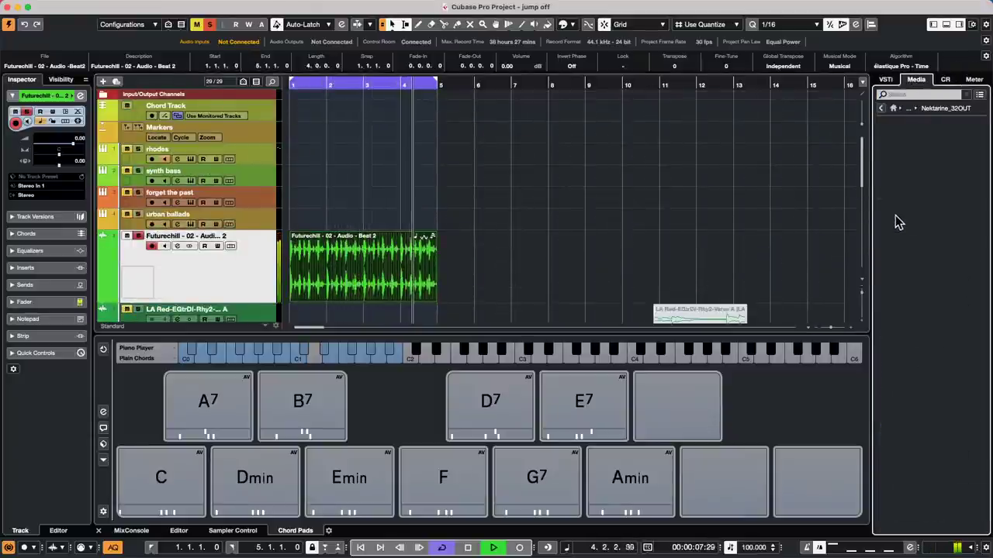
click(897, 222)
click(881, 109)
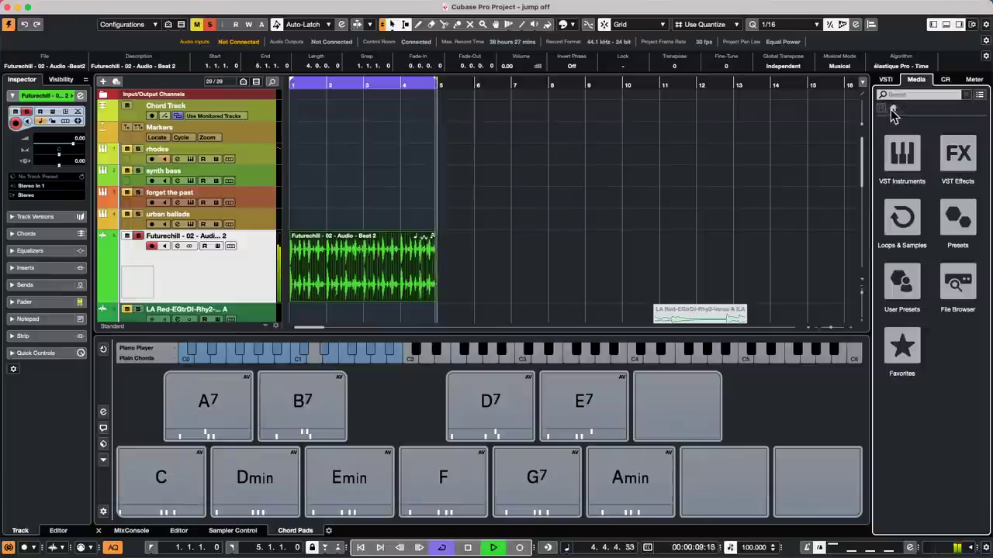
click(900, 221)
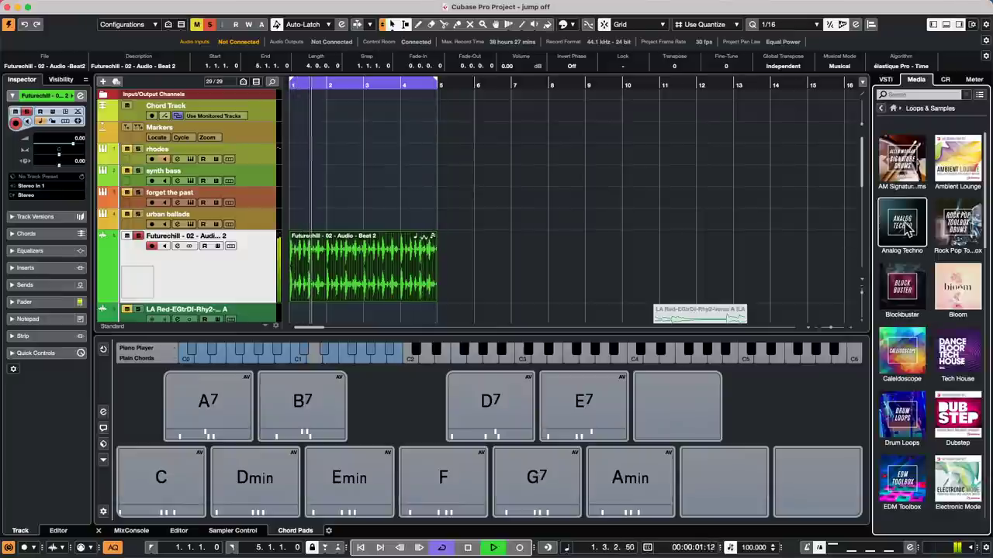
Place Tech_House_Bass_Loop_13 from the Tech House pack on a new track at bar 1 and enable Musical Mode for it.
click(958, 358)
click(912, 305)
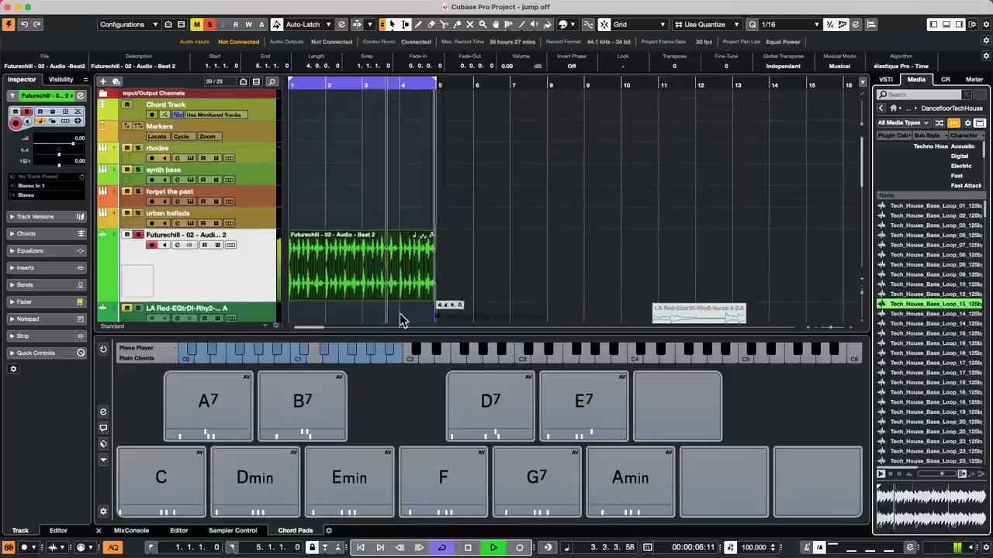
scroll(286, 254, down, 3)
drag(264, 239, 288, 244)
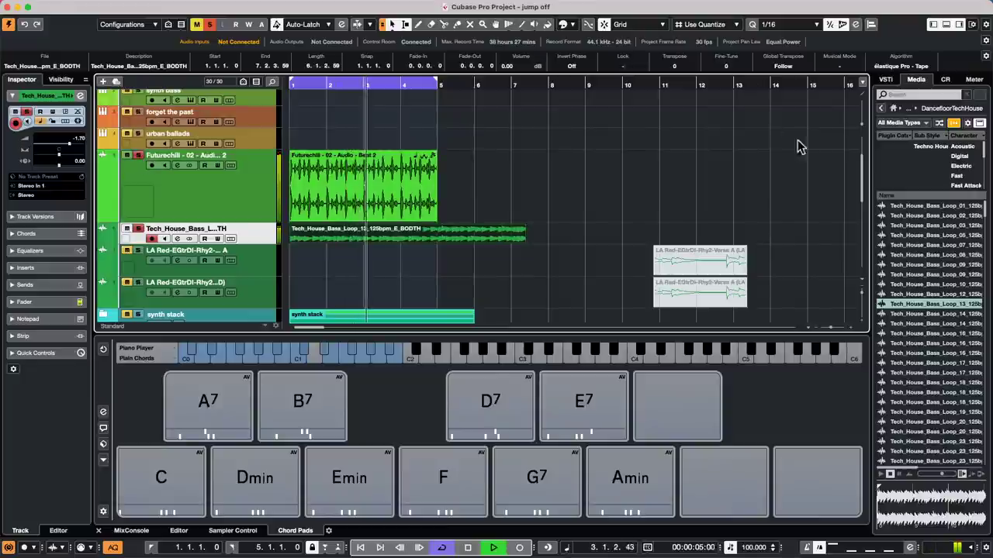
click(839, 66)
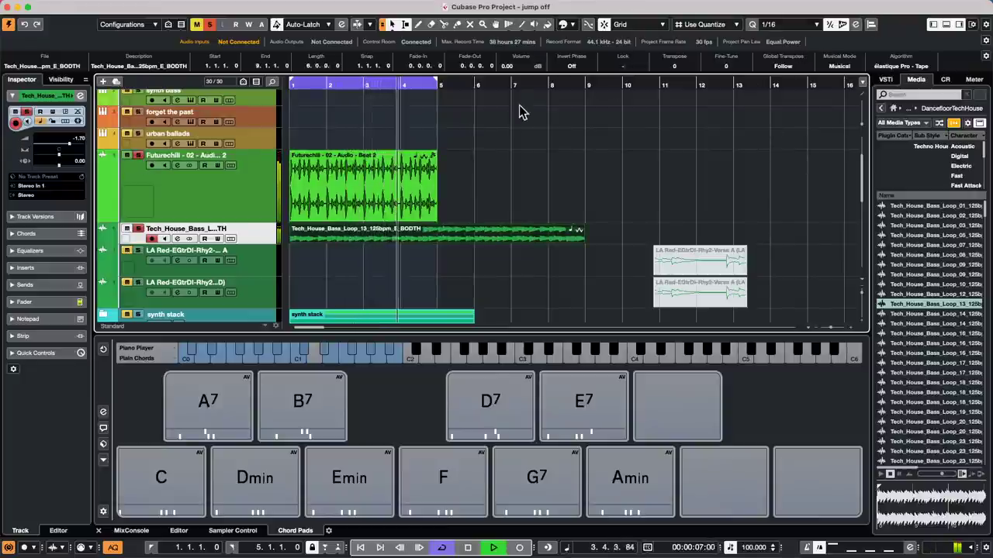
Repeat the Futurechill beat from bar 5 to bar 9 and set the cycle range to the full bass loop.
drag(428, 195, 582, 197)
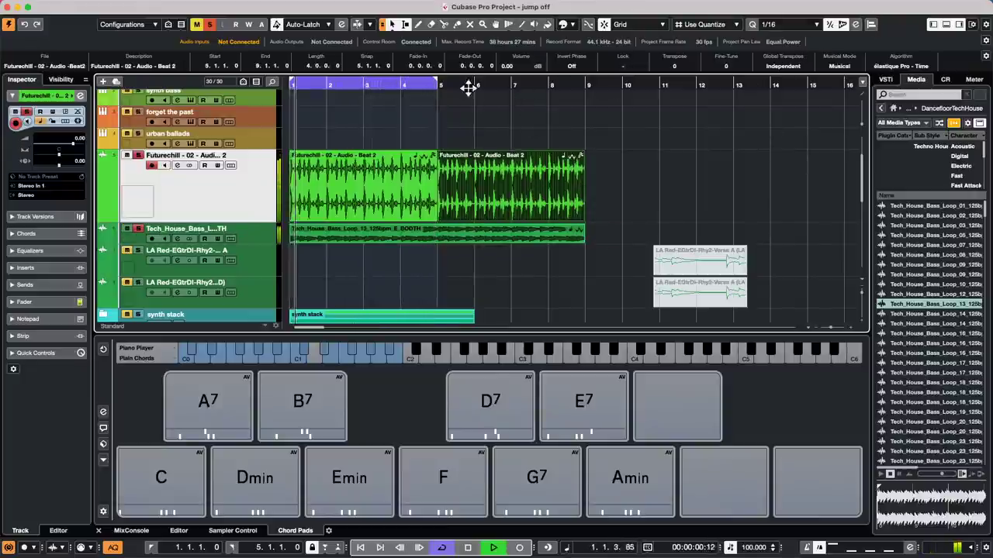
click(415, 234)
key(p)
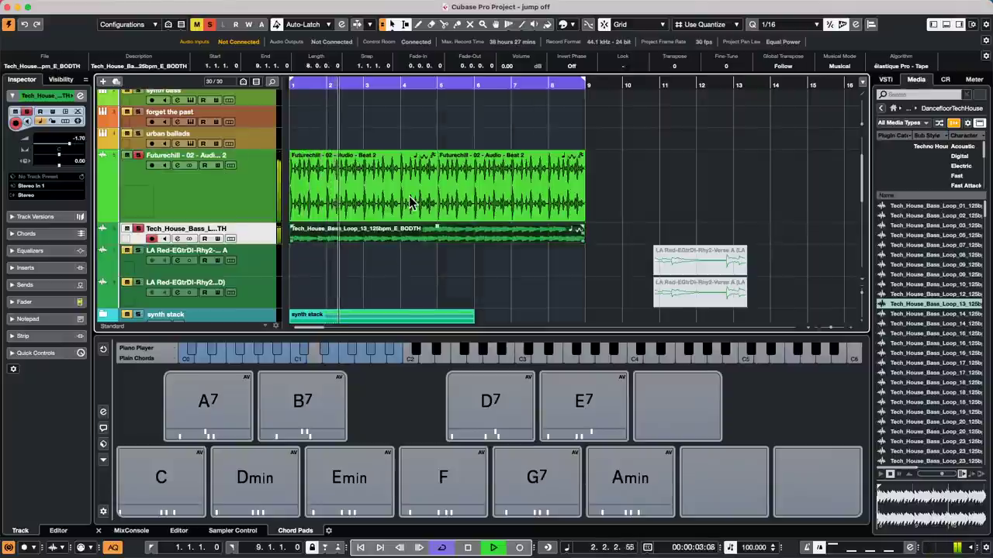
Return to the Loops & Samples packs and open the Electronic Mode pack.
click(881, 108)
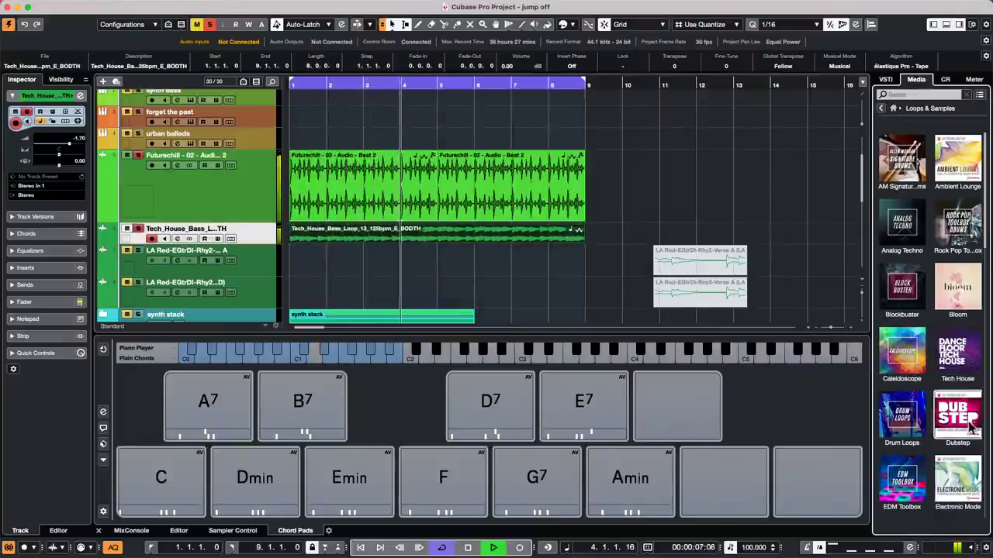
scroll(937, 397, down, 1)
scroll(935, 396, down, 3)
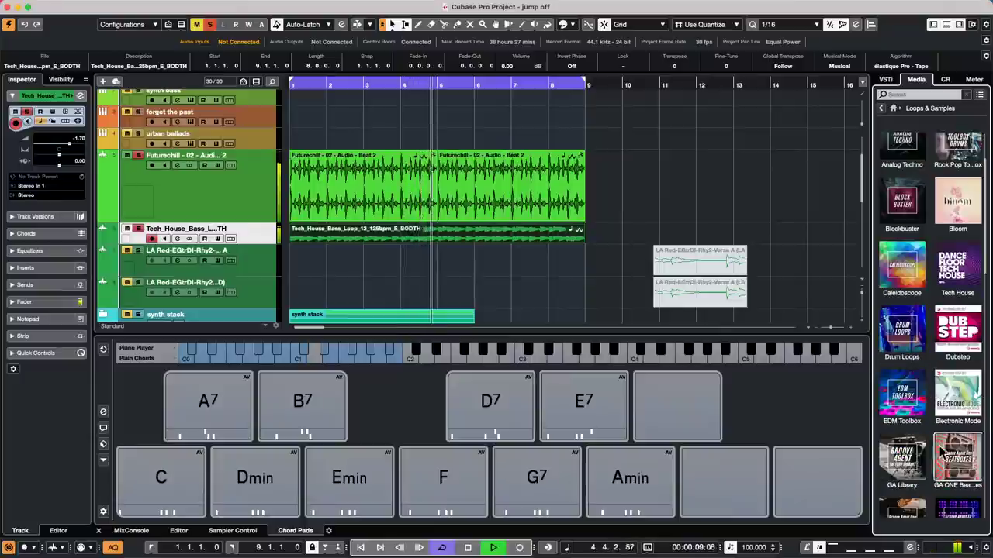
click(959, 399)
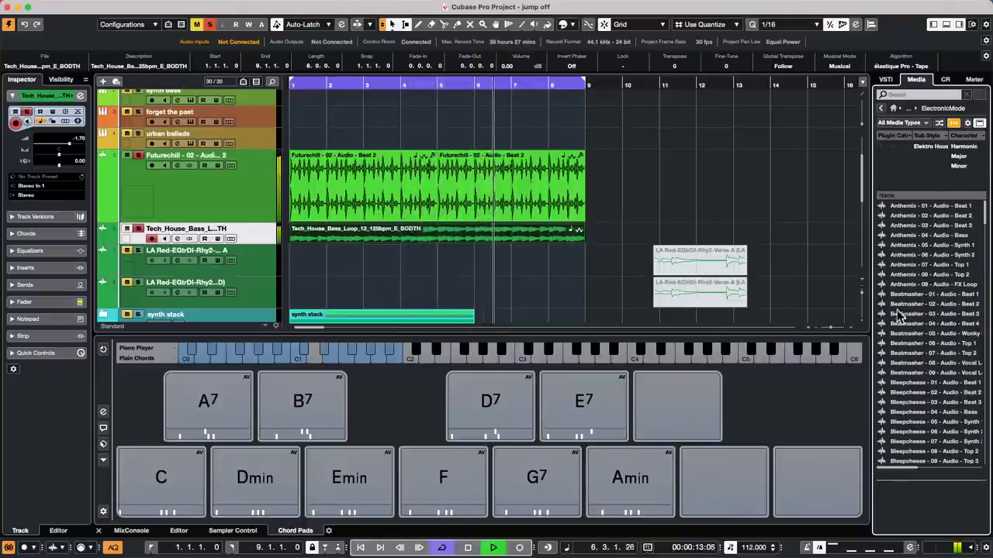
Audition loops in the Electronic Mode pack and place Bleepcheese - 04 - Audio - Bass on a new track at bar 3.
click(911, 362)
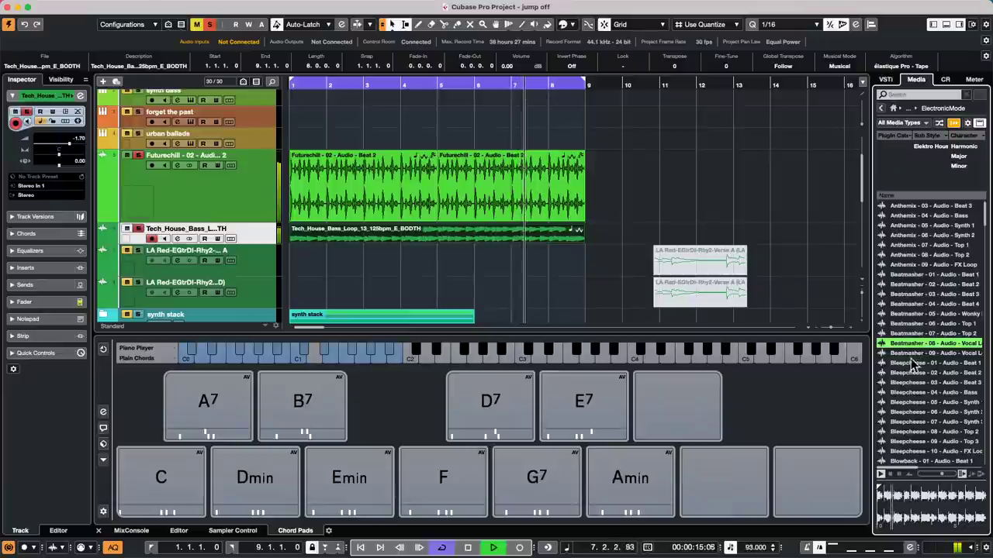
scroll(904, 363, down, 1)
click(899, 369)
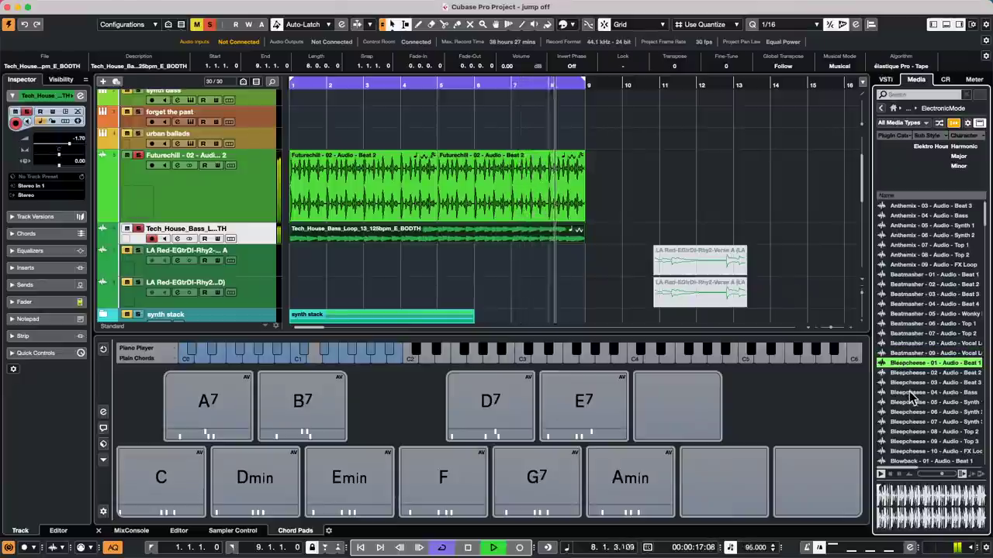
click(912, 392)
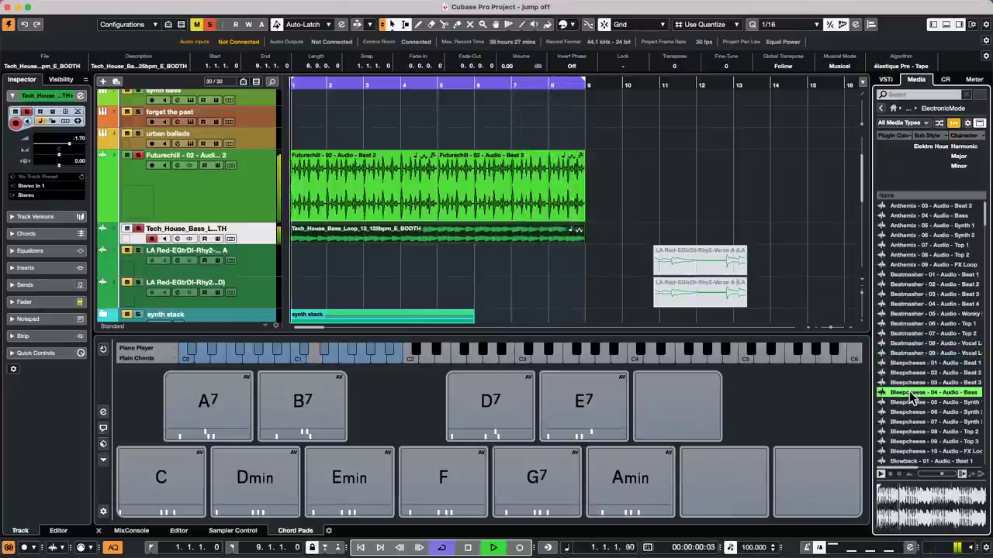
drag(912, 393, 413, 233)
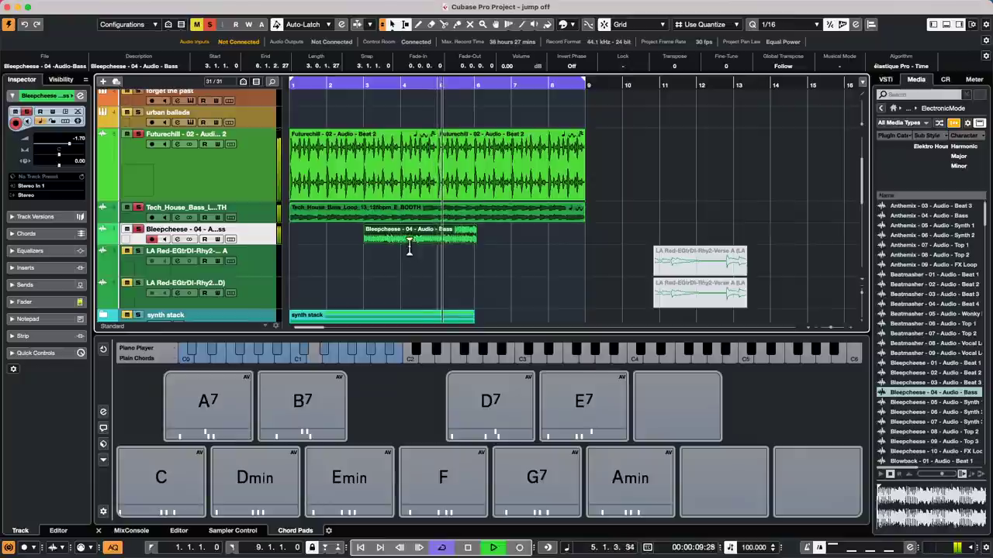
Transpose the Bleepcheese bass event upward and stop playback with the playhead at bar 3.
click(368, 84)
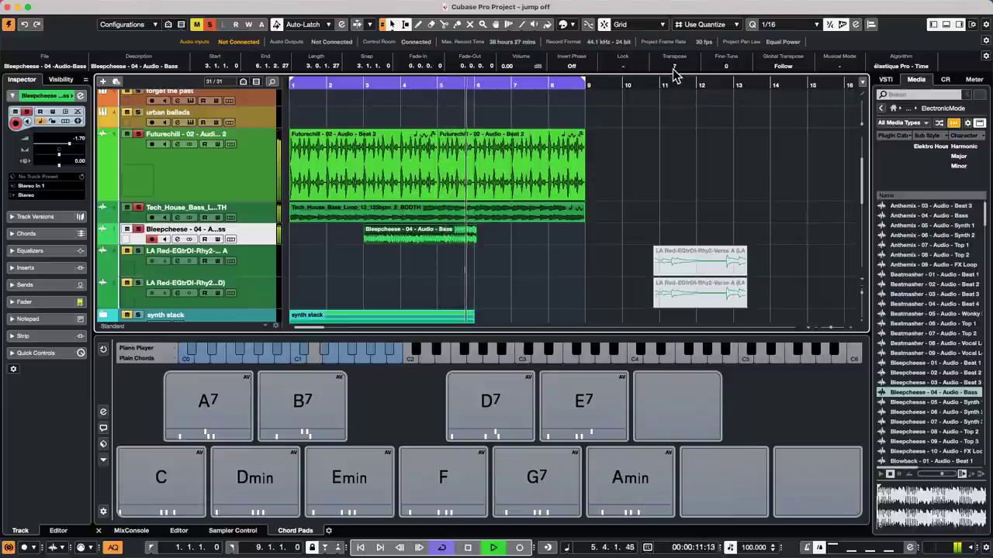
key(space)
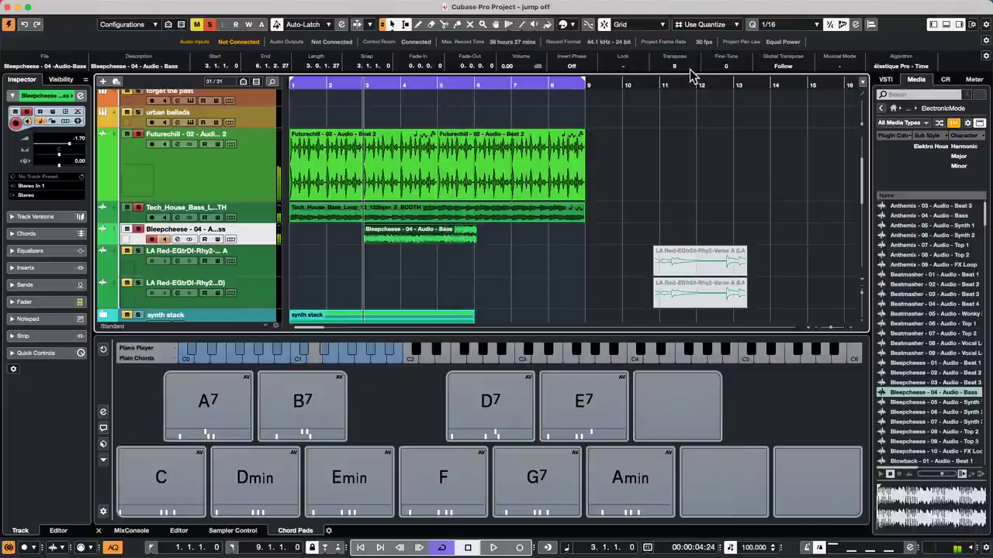
scroll(685, 75, up, 3)
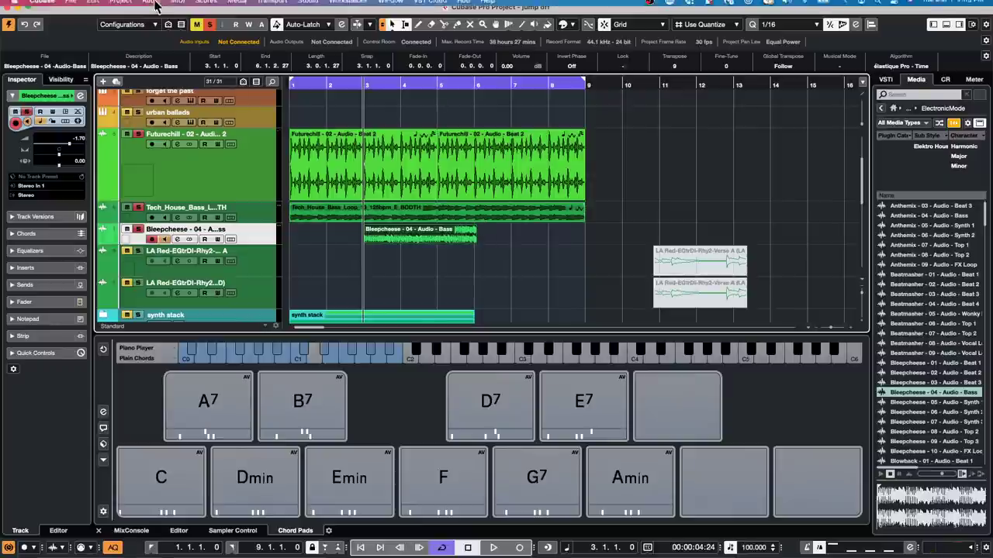
Open the recent project schubert 2nd HALion 5 DOUBLE.cpr in the Projects folder, activate it, and accept the missing port as unmapped.
click(68, 6)
mouse_move(116, 226)
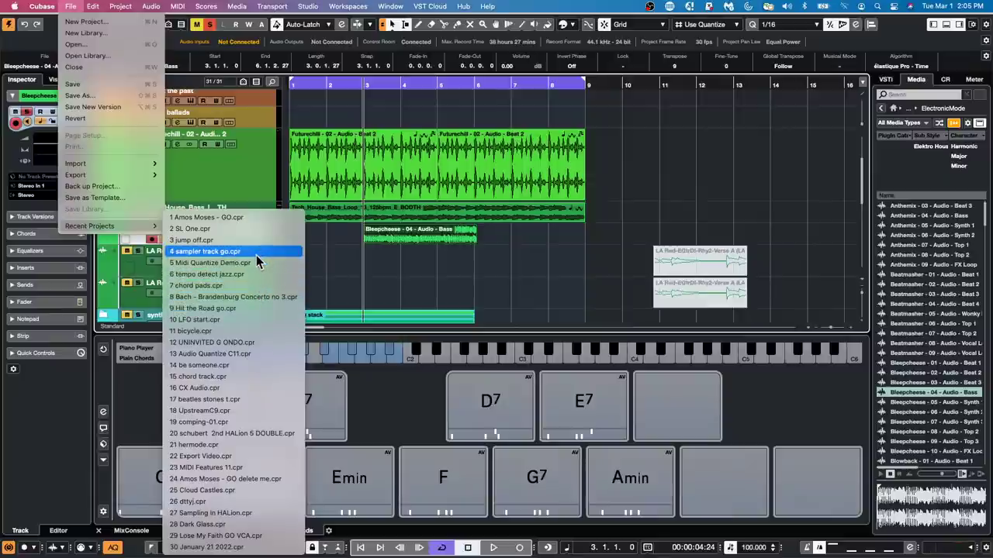
click(249, 428)
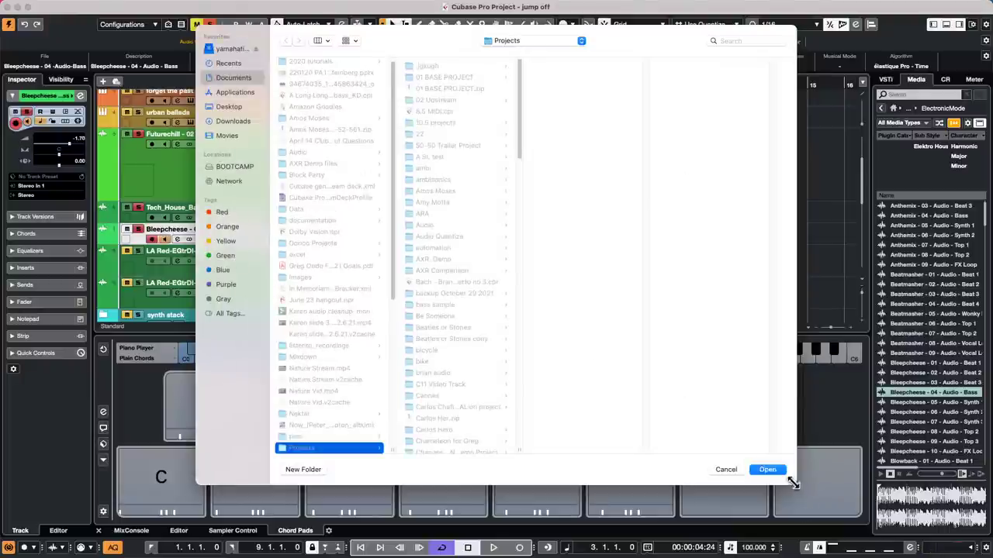
click(778, 471)
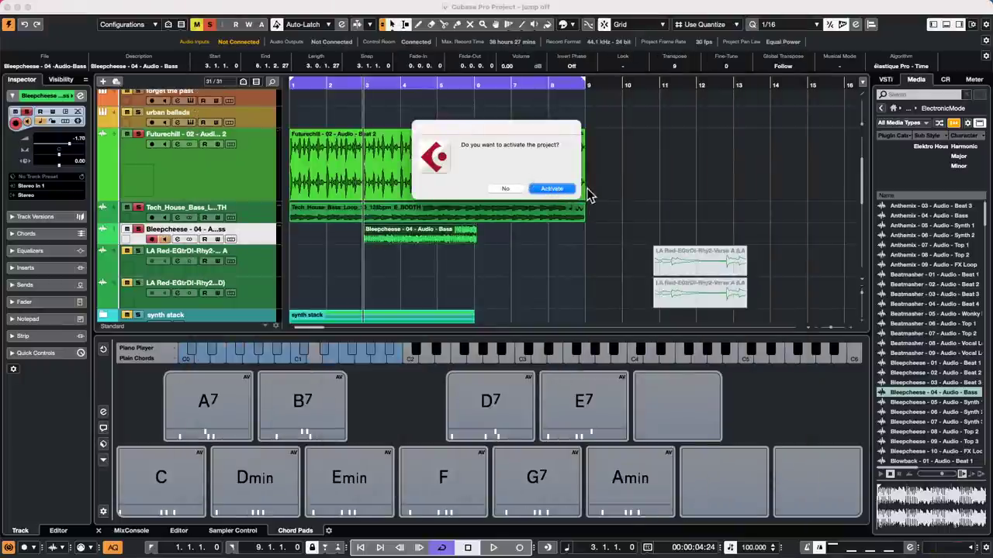
key(Return)
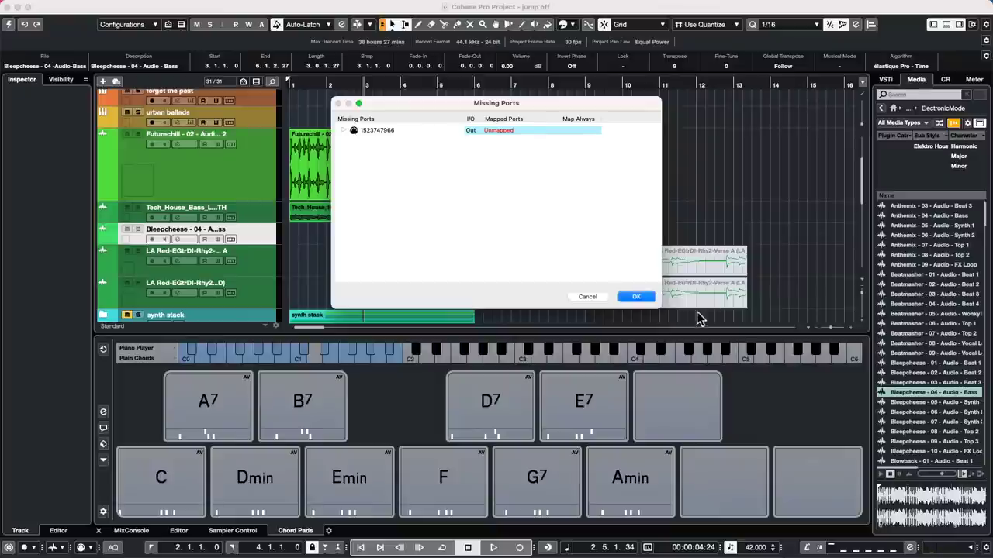
click(636, 299)
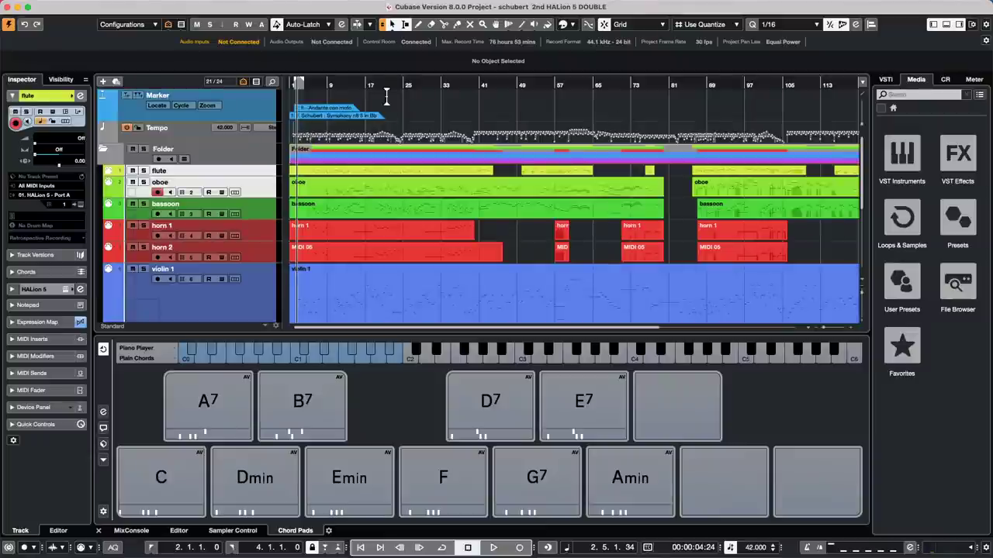
Select the violin 1 part in the project and open the Expression Map Setup.
mouse_move(388, 82)
mouse_down()
mouse_move(386, 178)
mouse_move(382, 71)
mouse_up()
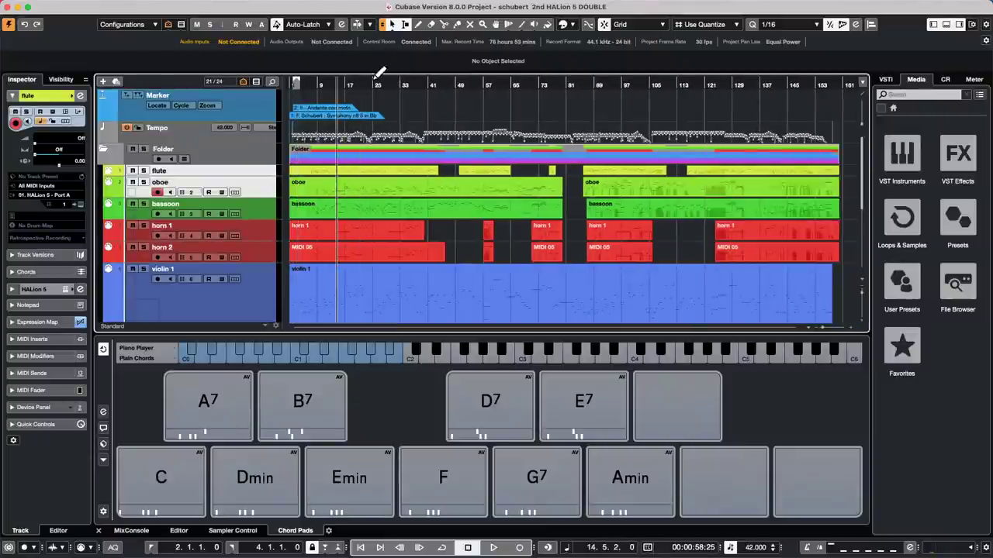
scroll(443, 232, down, 2)
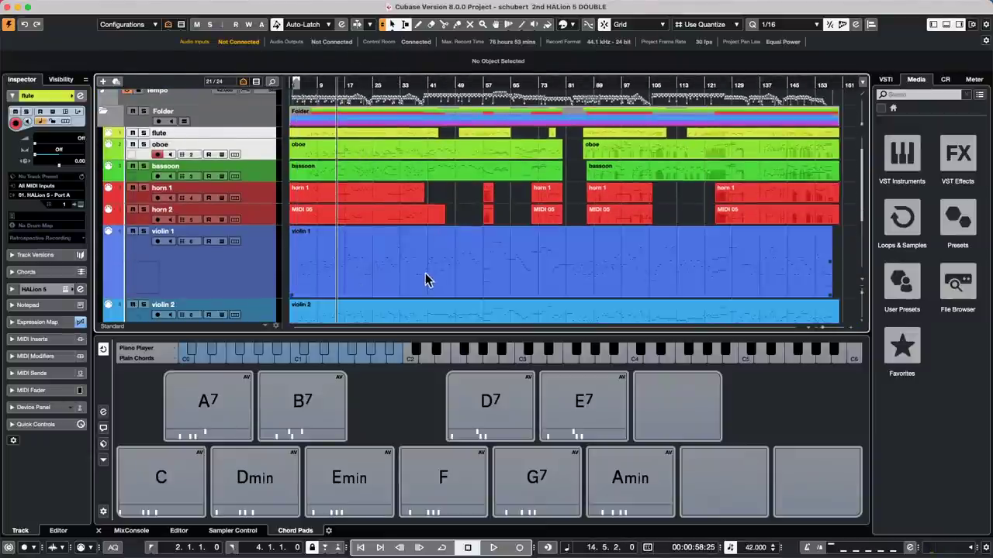
click(457, 256)
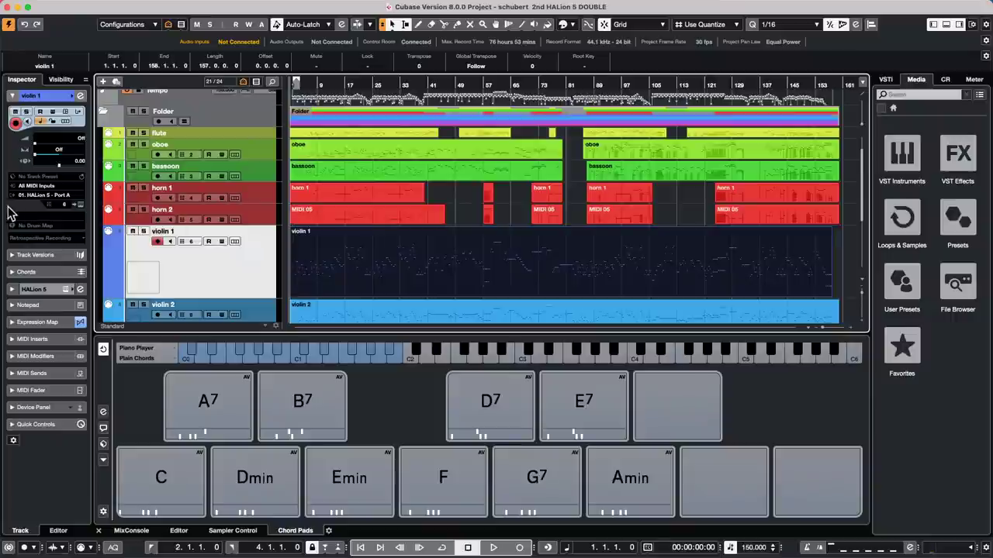
mouse_move(179, 6)
click(211, 7)
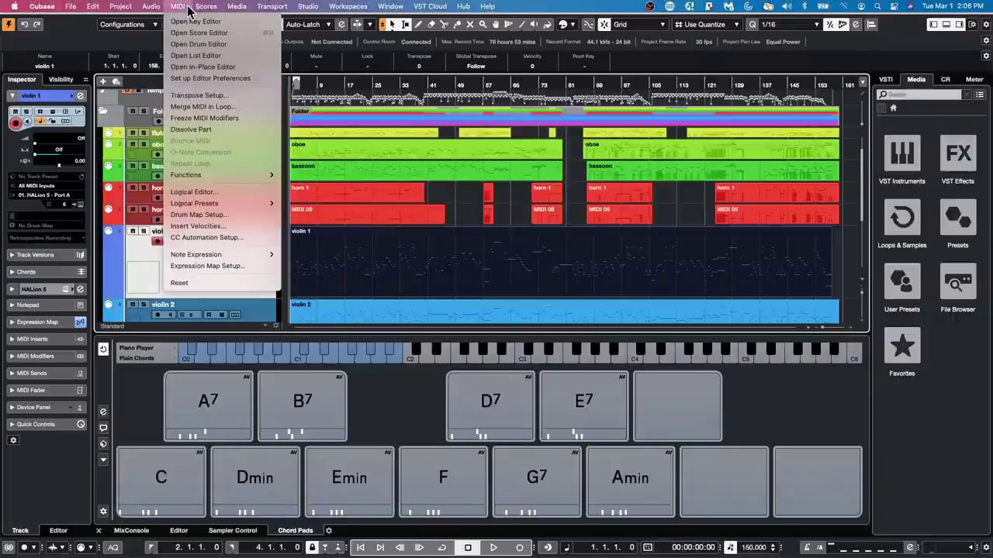
click(211, 266)
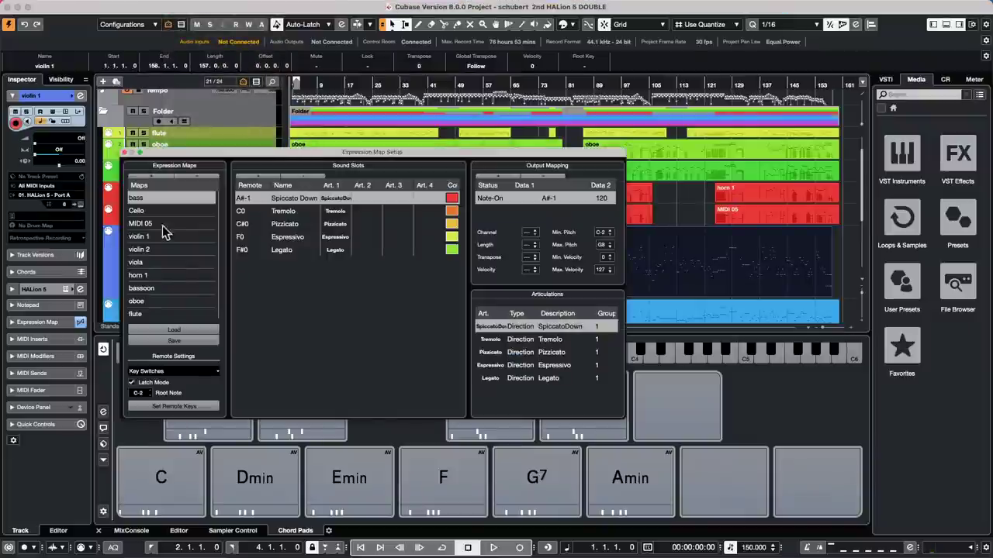
Check where expression maps can be loaded from, cancel, then view the violin 1 map's sound slots and close the setup.
click(169, 332)
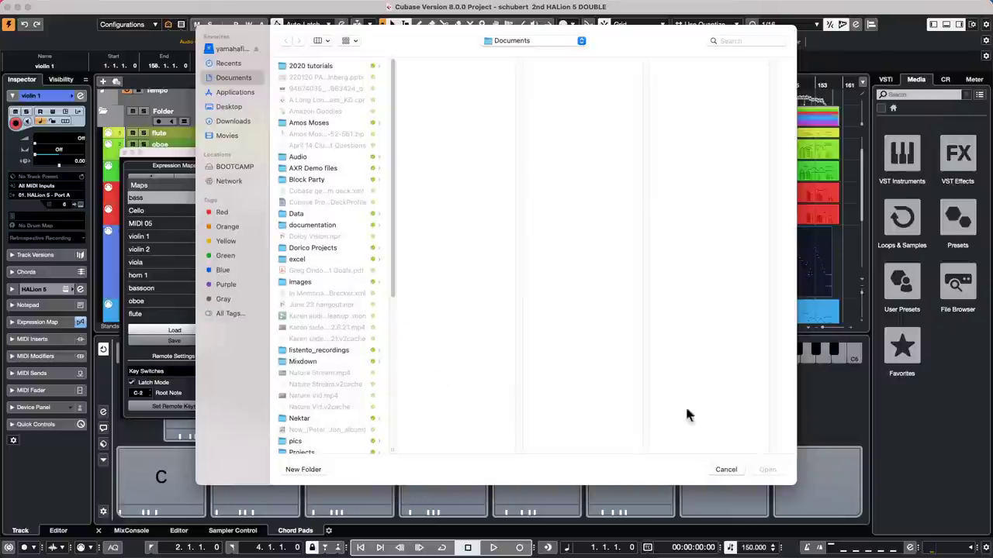
click(726, 471)
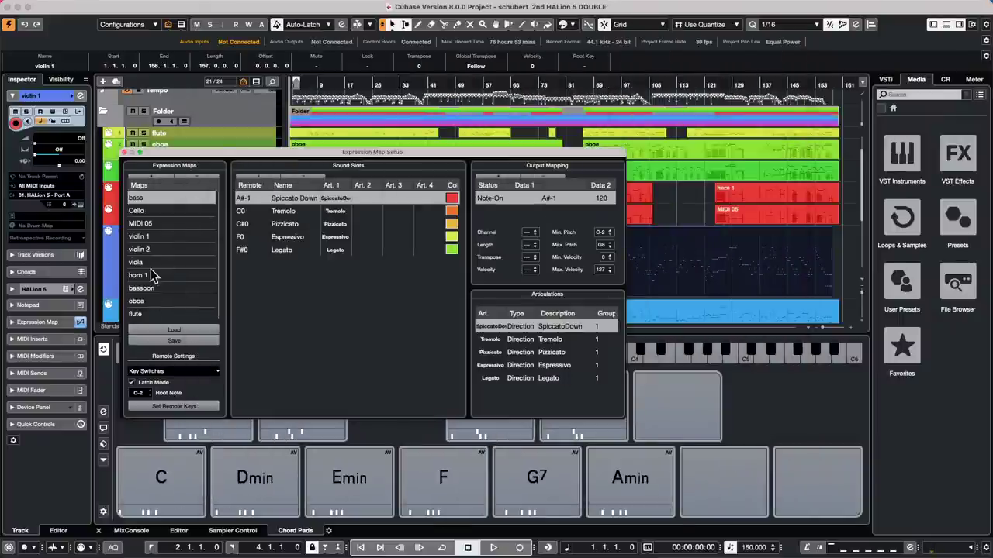
click(157, 239)
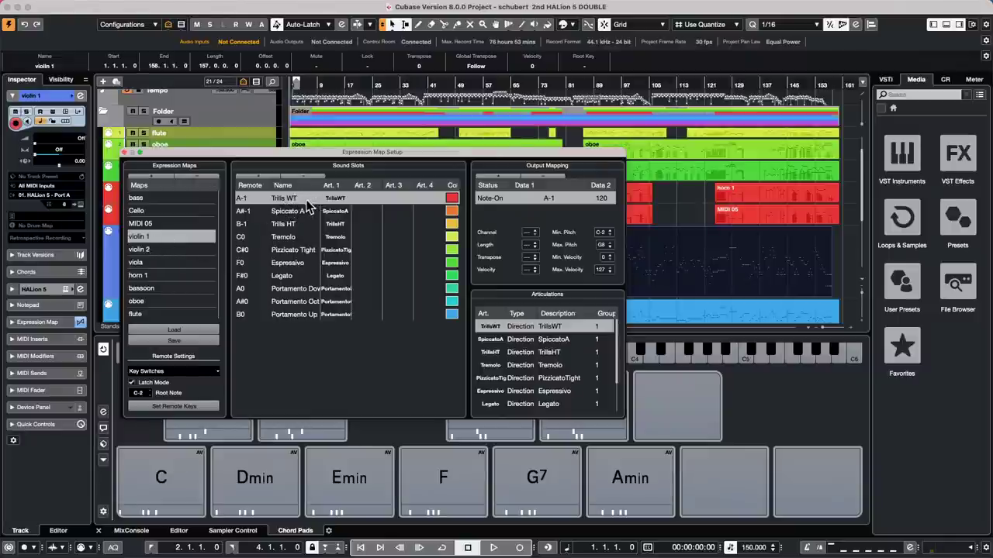
click(125, 152)
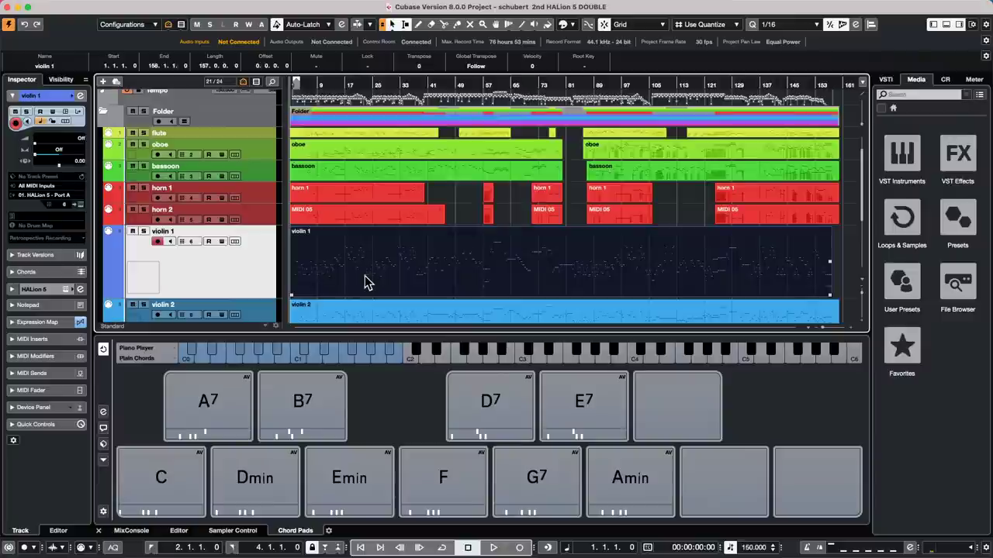
Play the beginning of the Schubert project, show the Control Room, and stop playback.
key(space)
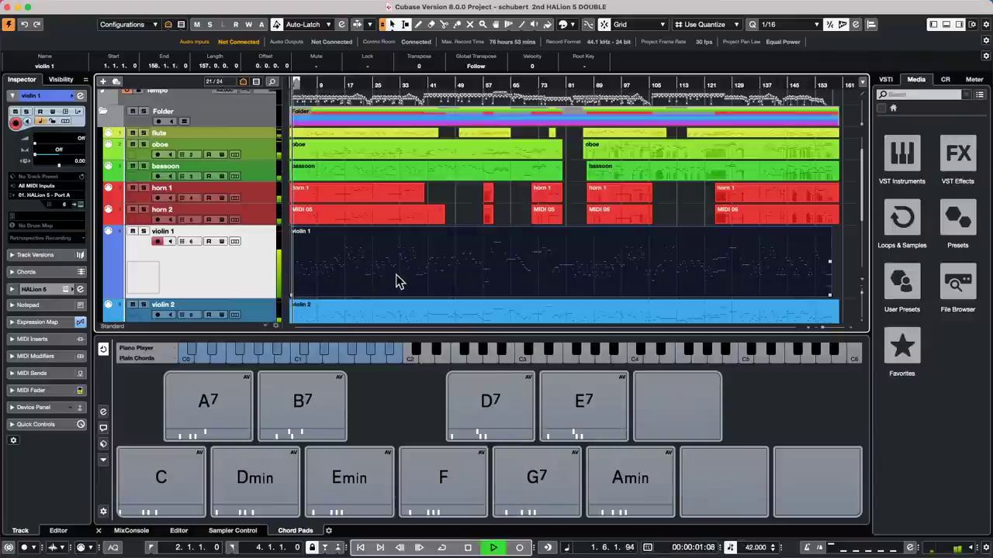
click(946, 80)
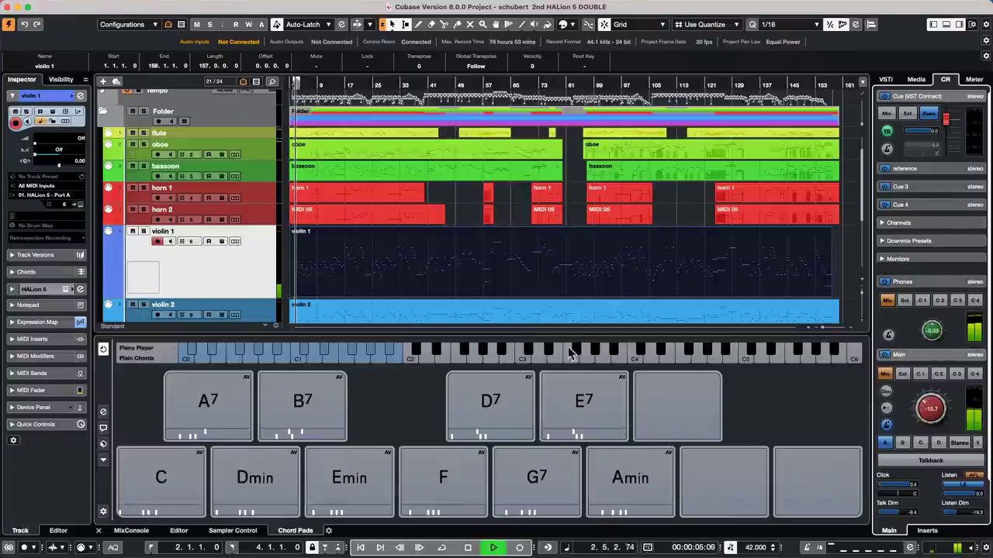
key(space)
Examine the violin 1 part's articulation lane, its available controller types and the opening bars in a separate Key Editor window.
double_click(368, 276)
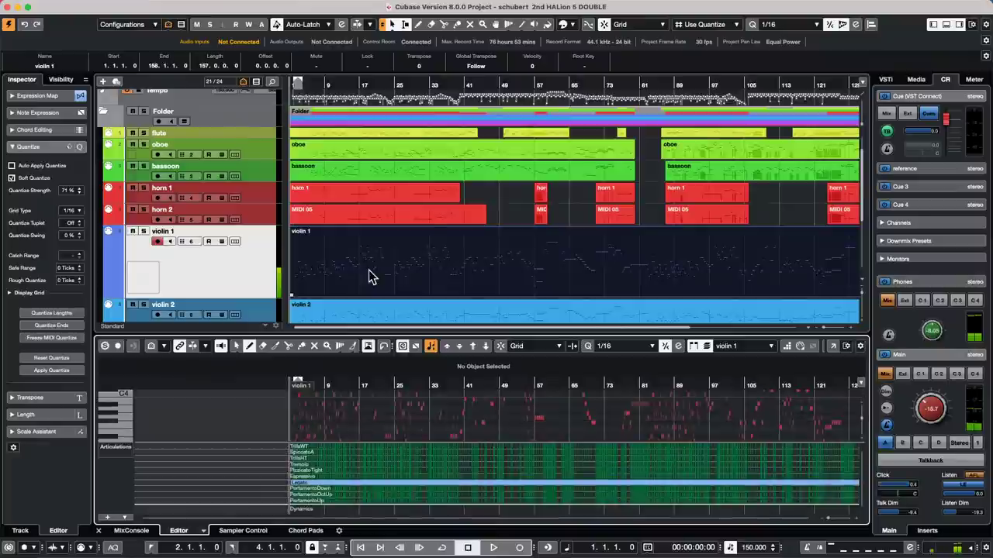
click(833, 346)
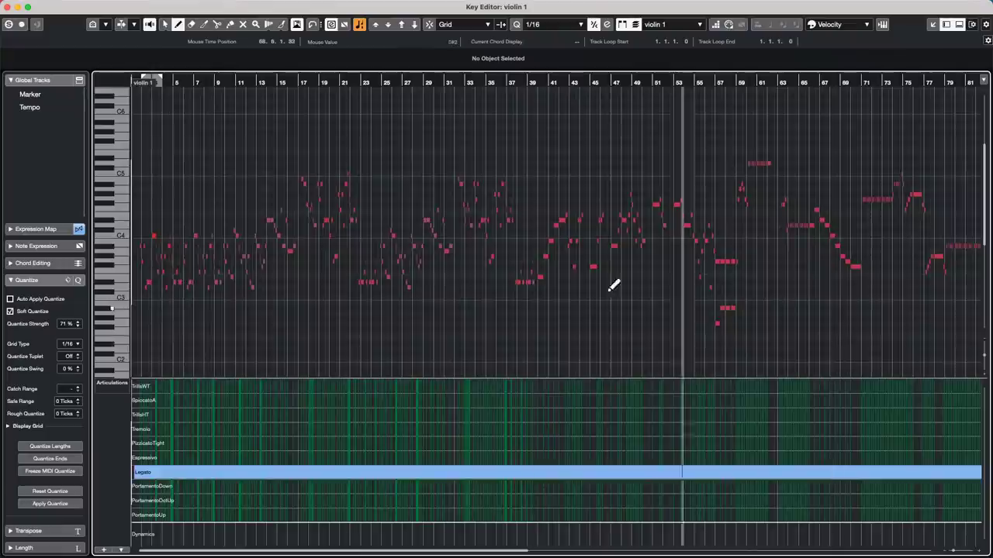
click(119, 388)
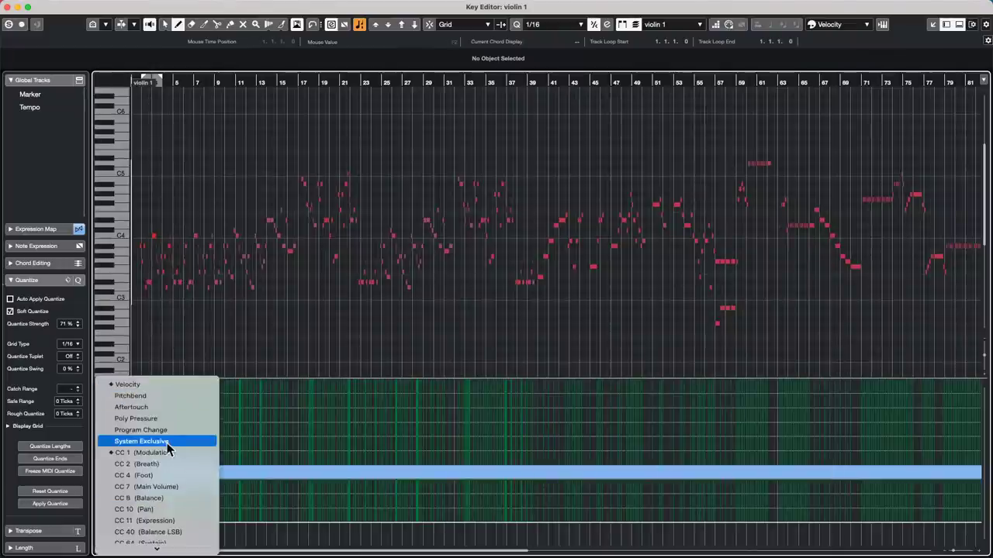
scroll(194, 496, down, 3)
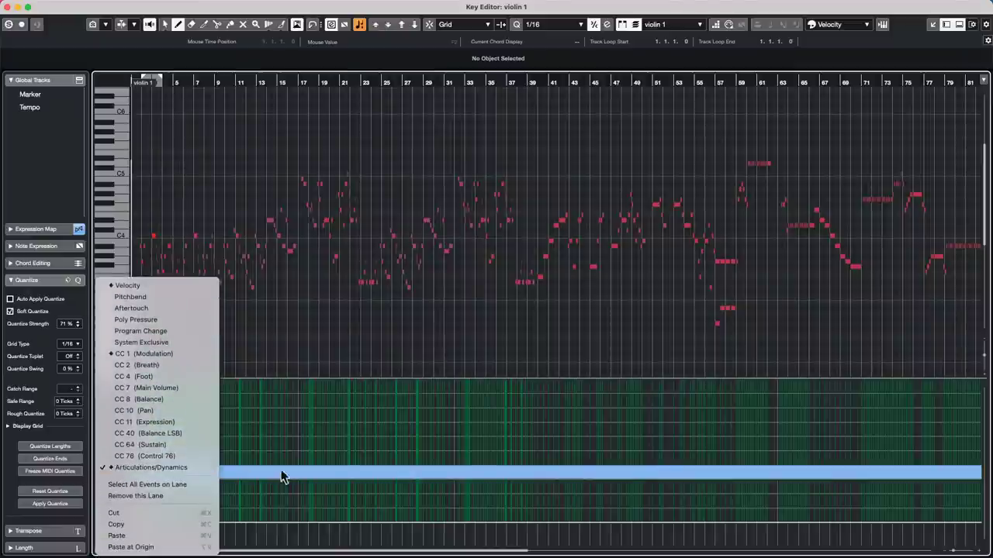
click(341, 369)
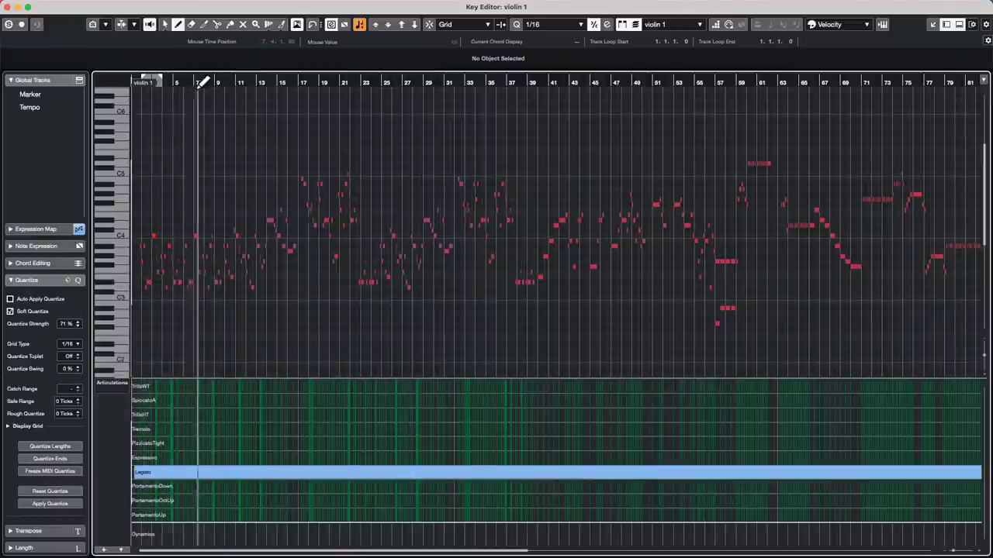
key(h)
key(h)
key(h)
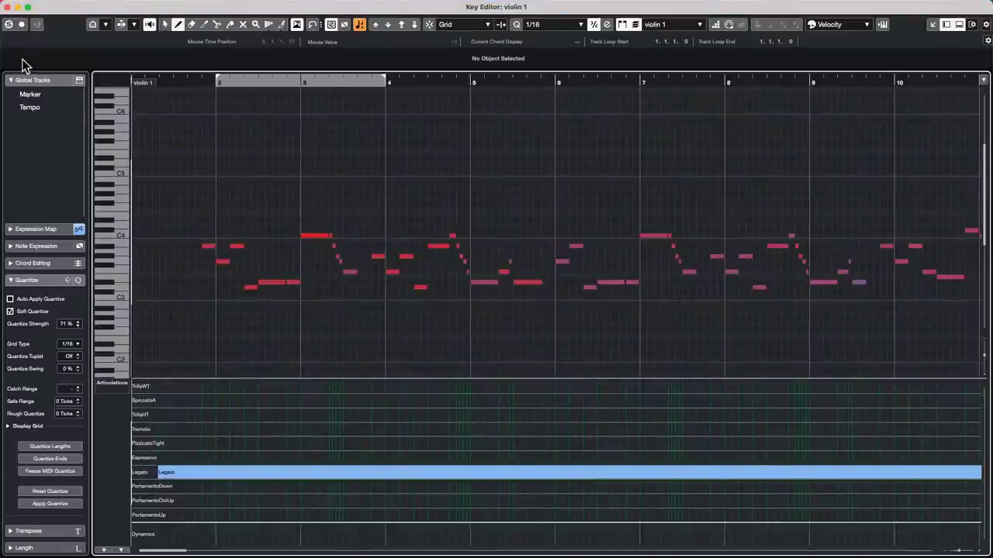
click(8, 7)
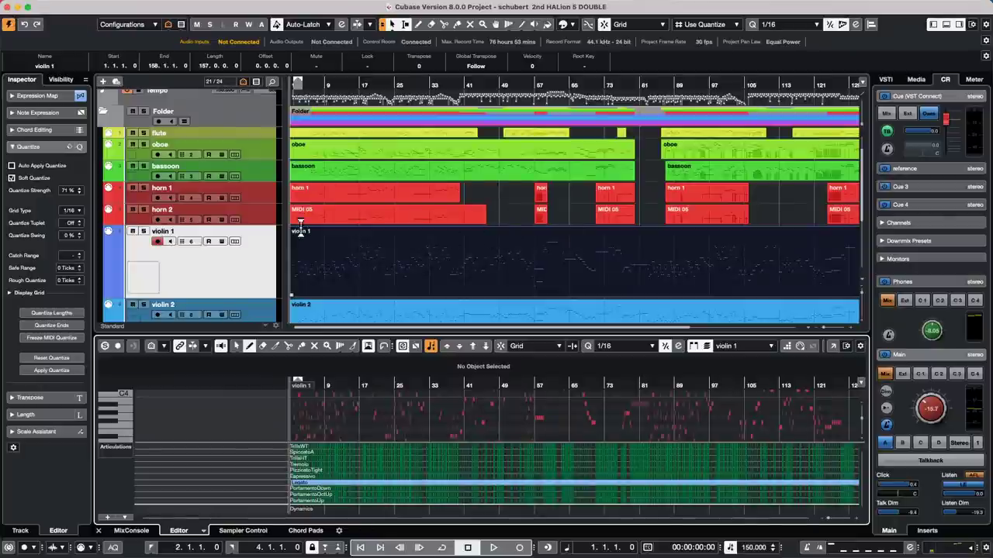
Show the violin 1 track's Expression Map articulations in the Inspector and look through the assignable maps.
click(256, 254)
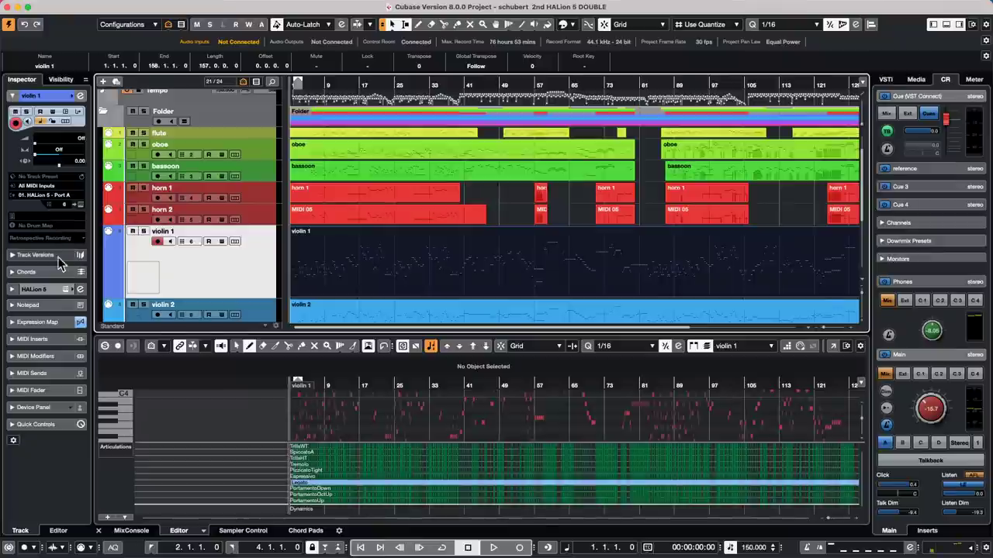
click(51, 322)
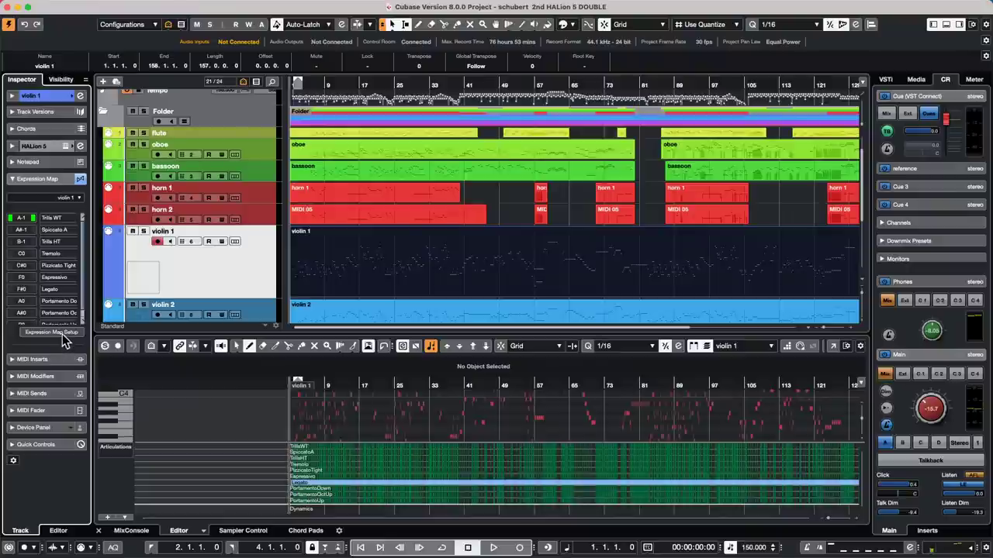
scroll(44, 272, down, 1)
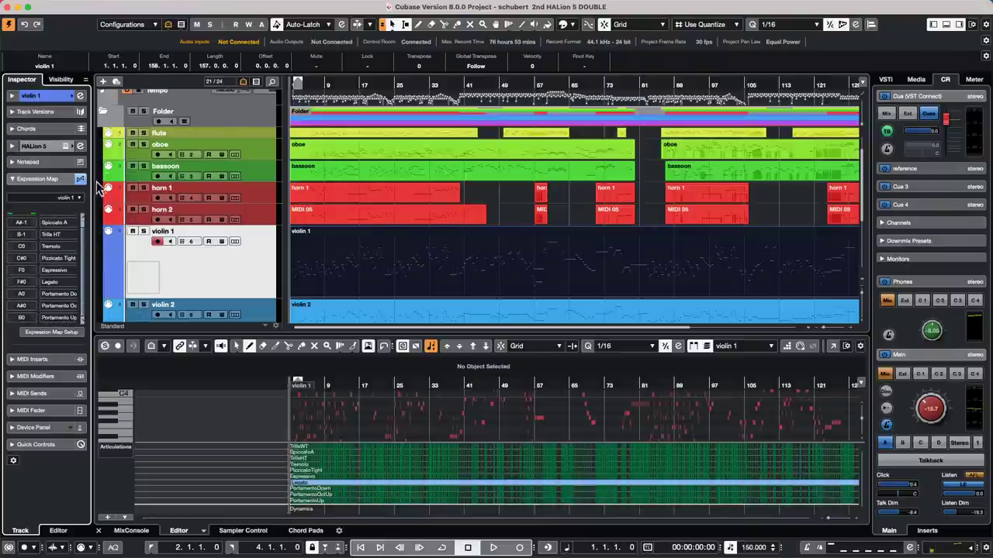
click(80, 199)
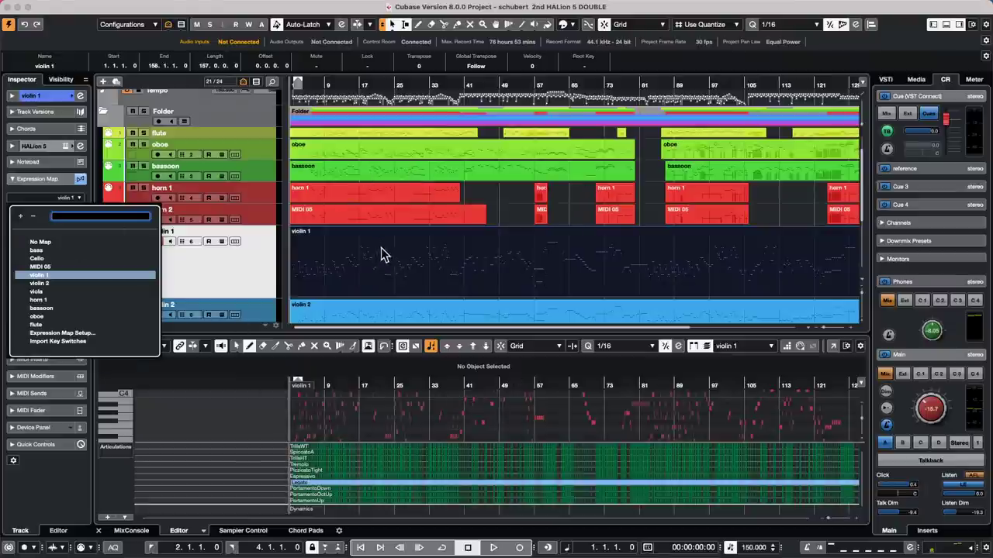
click(525, 215)
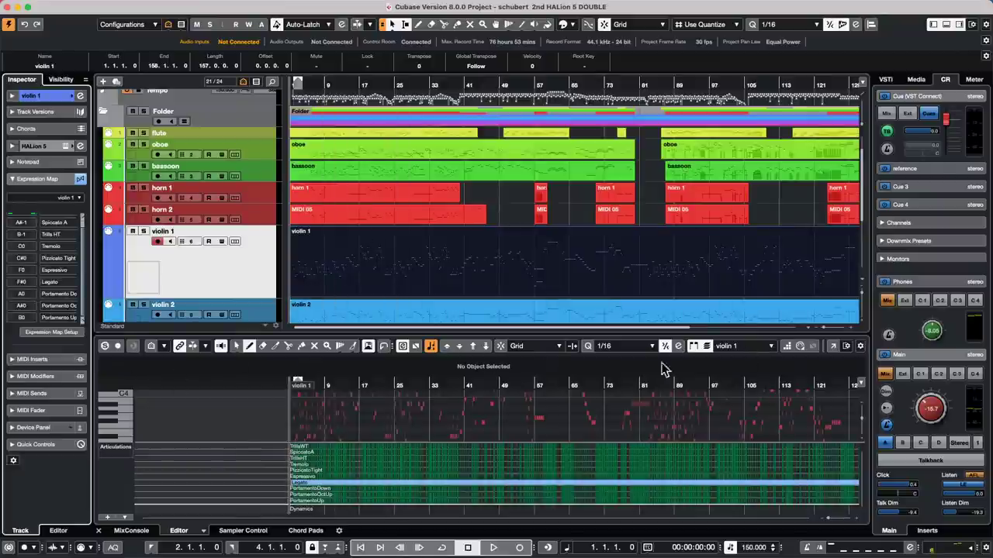
Solo violin 1 in a separate Key Editor window, insert SpiccatoA at about 3.2.2 and Legato at 3.4.1, and audition the change.
click(833, 346)
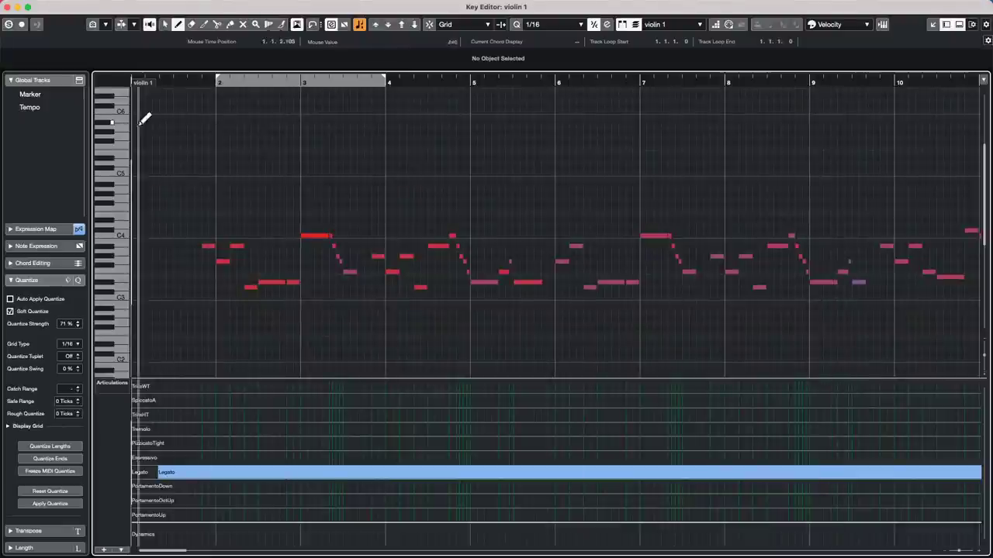
click(9, 24)
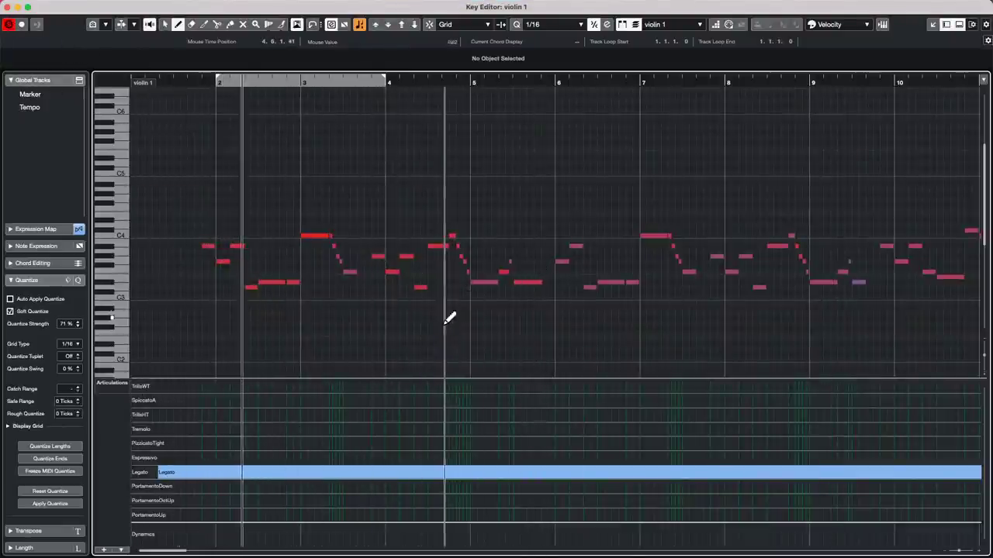
click(326, 402)
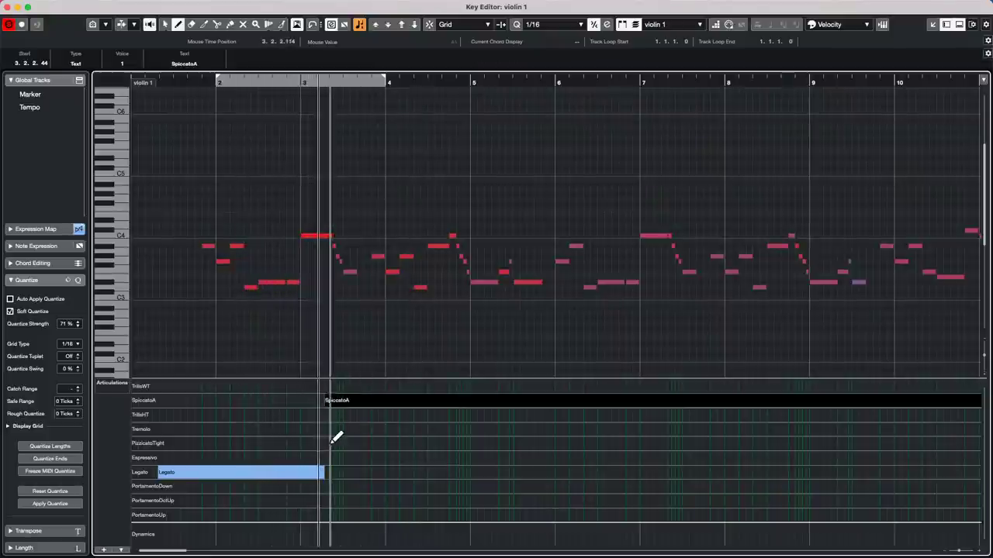
click(353, 470)
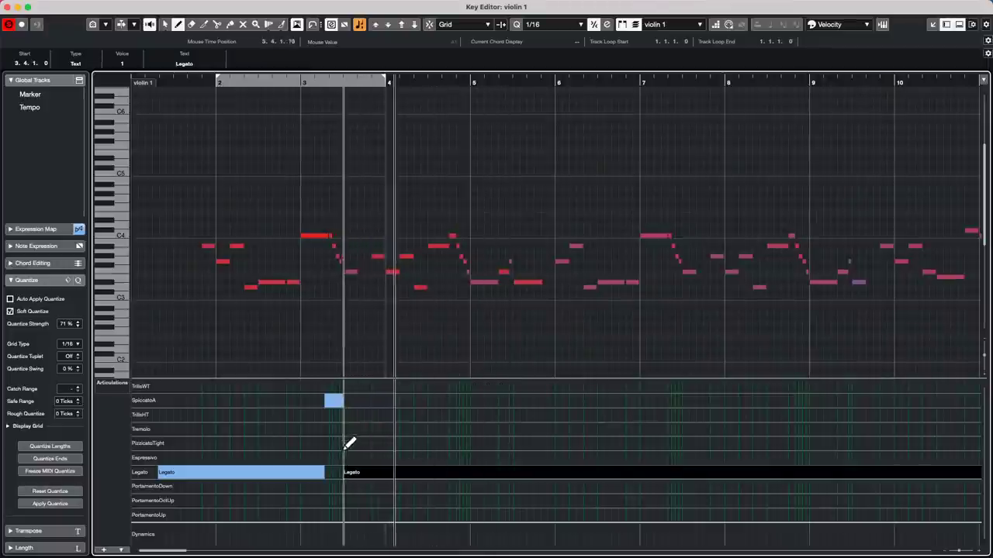
click(322, 82)
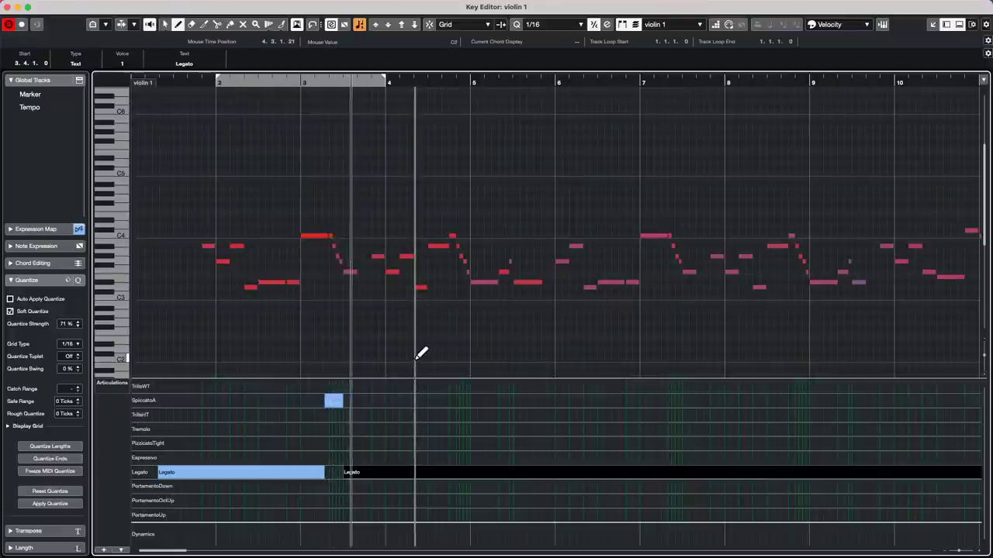
key(space)
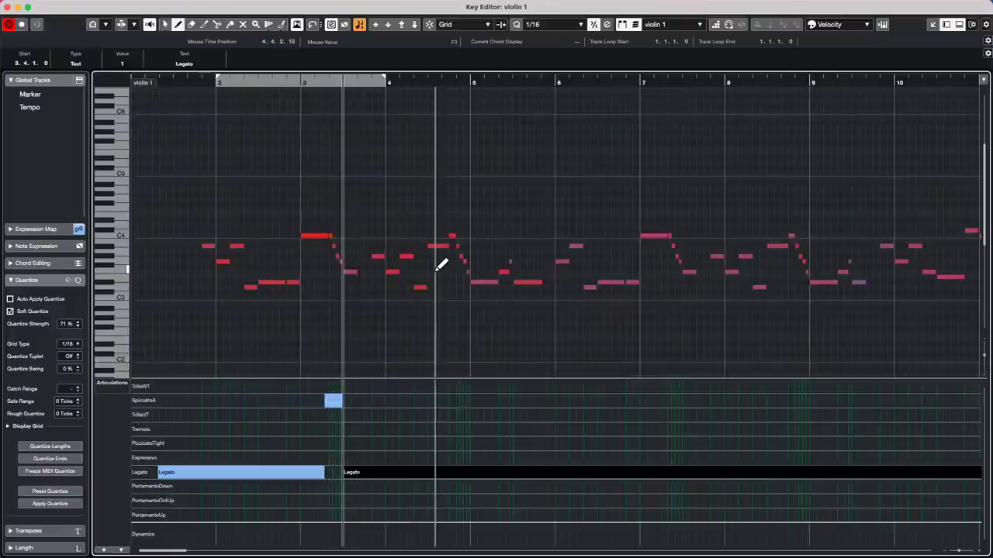
Insert a Tremolo articulation at about 3.6.1 and Espressivo at about 4.4.2 for violin 1, auditioning them.
click(376, 429)
key(space)
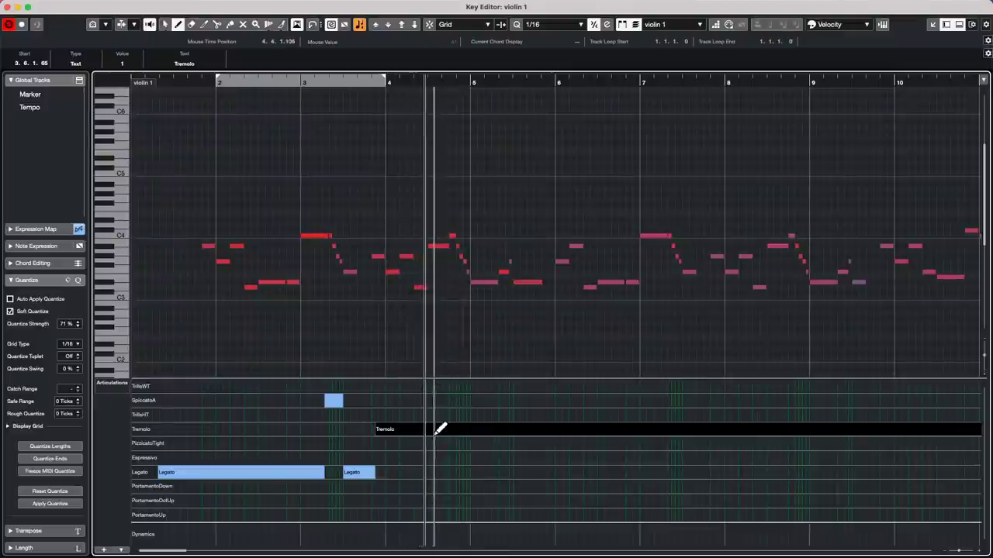
click(442, 458)
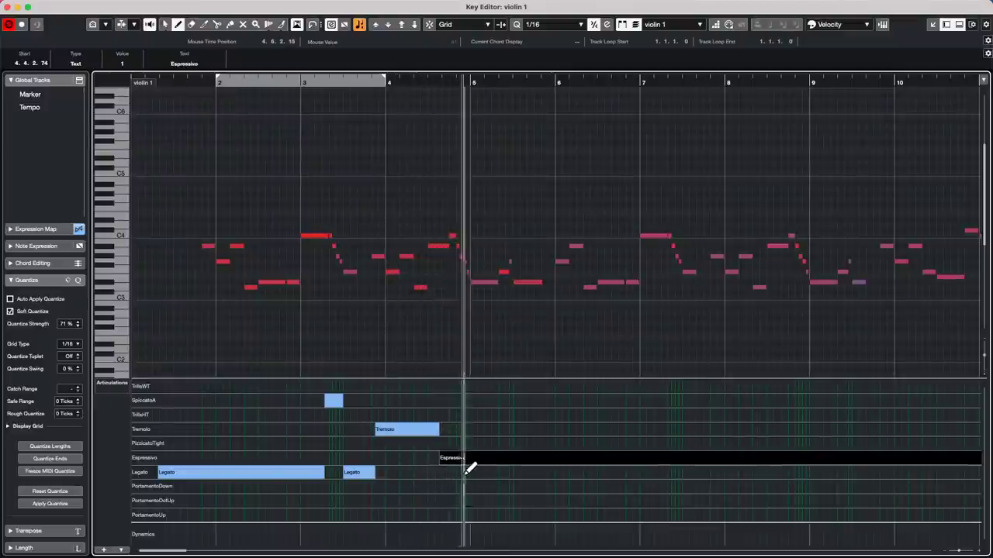
key(space)
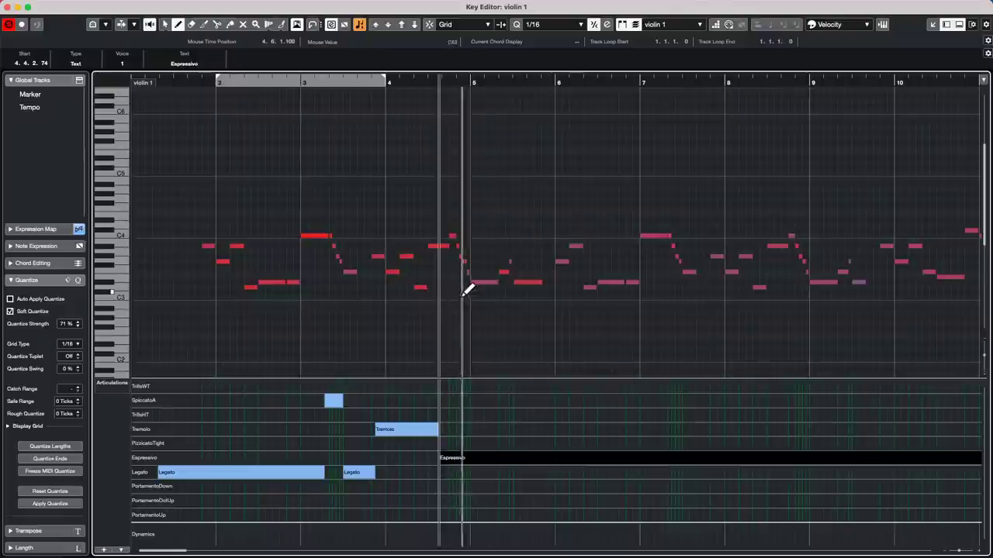
Replace the Espressivo articulation with PizzicatoTight starting at about 4.5.1.
click(443, 437)
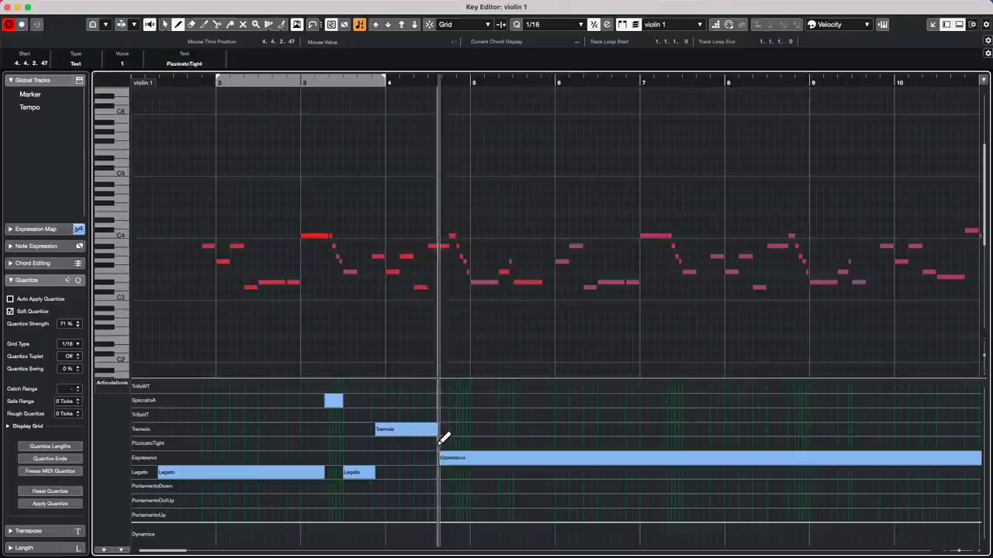
click(479, 429)
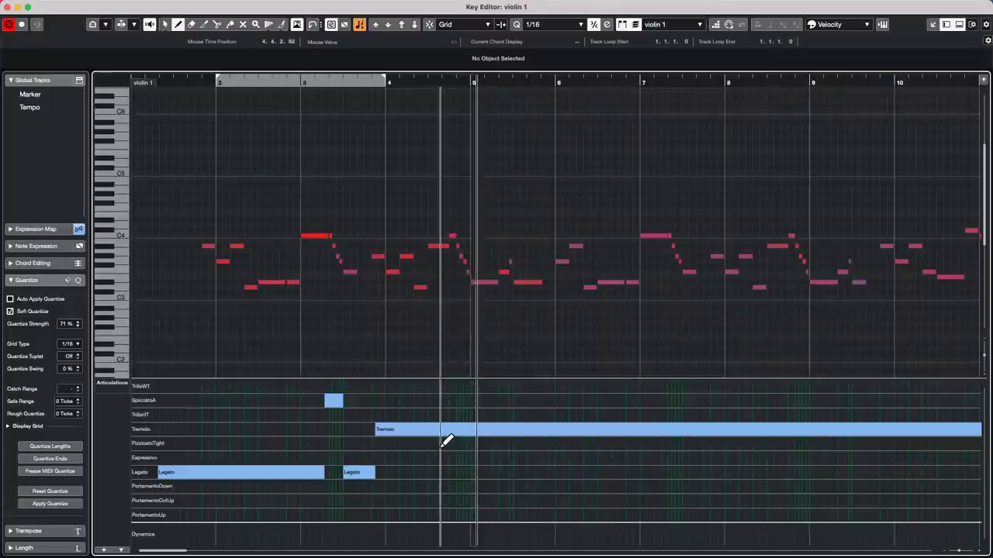
click(445, 443)
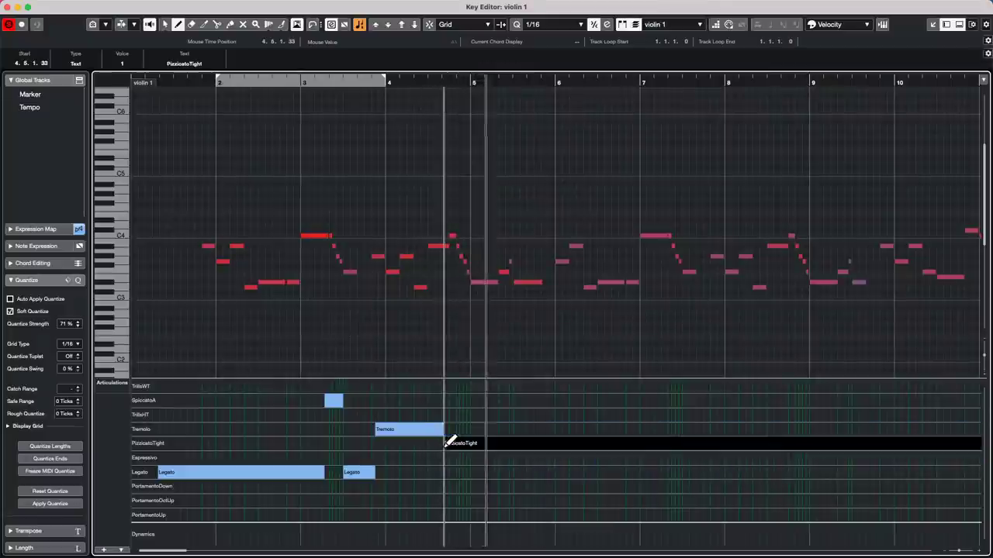
Insert a Legato articulation at about 4.6.2 for violin 1, audition the articulation changes, and close the separate Key Editor window.
click(452, 82)
key(l)
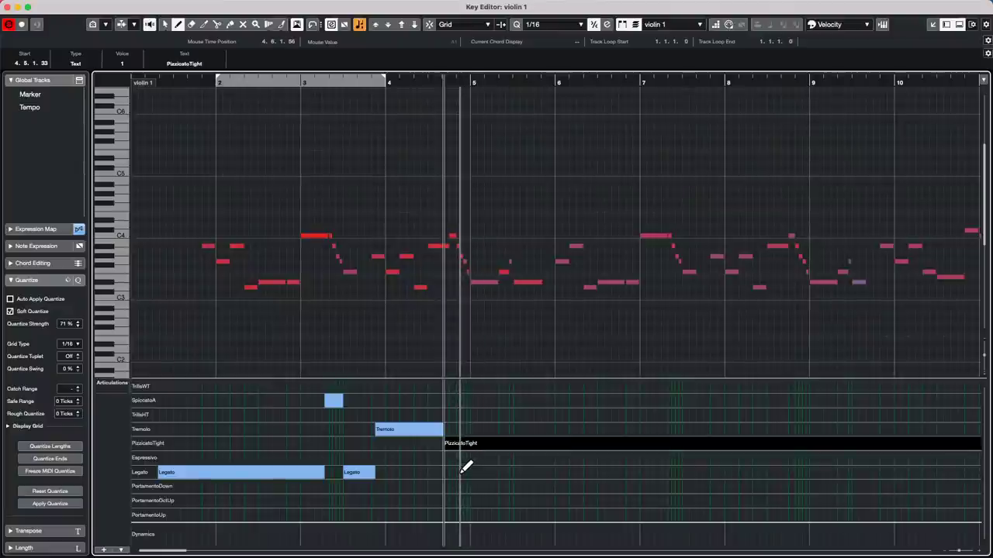
click(469, 472)
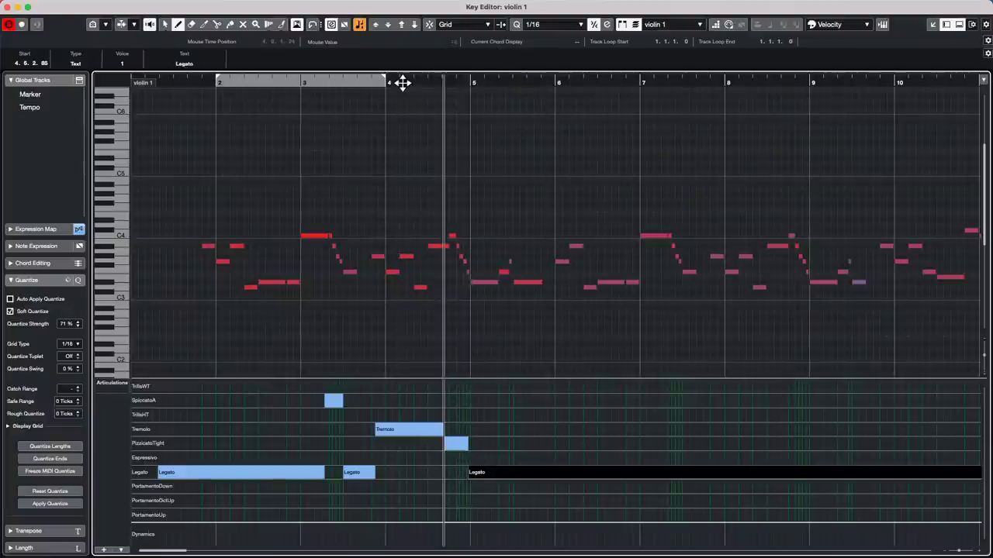
drag(388, 83, 367, 82)
key(space)
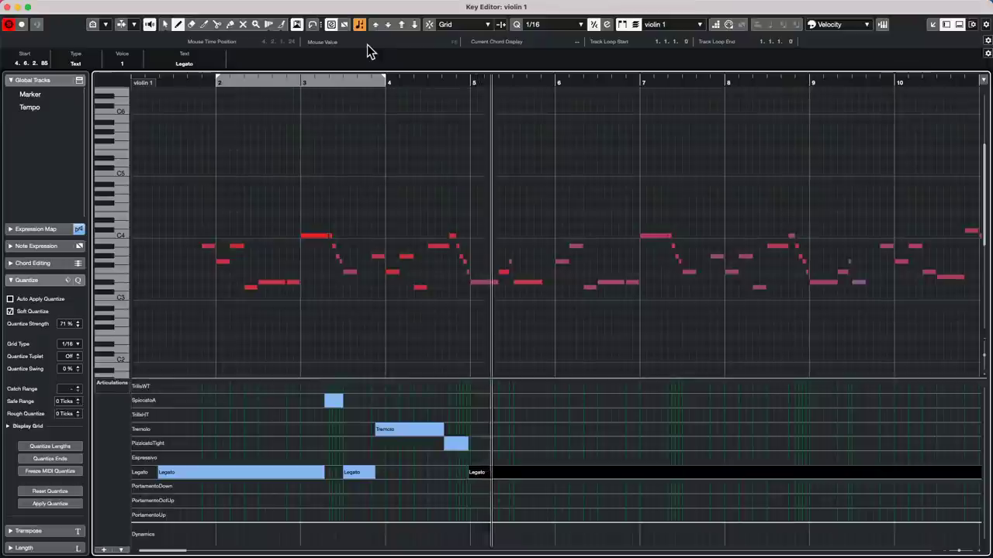
key(space)
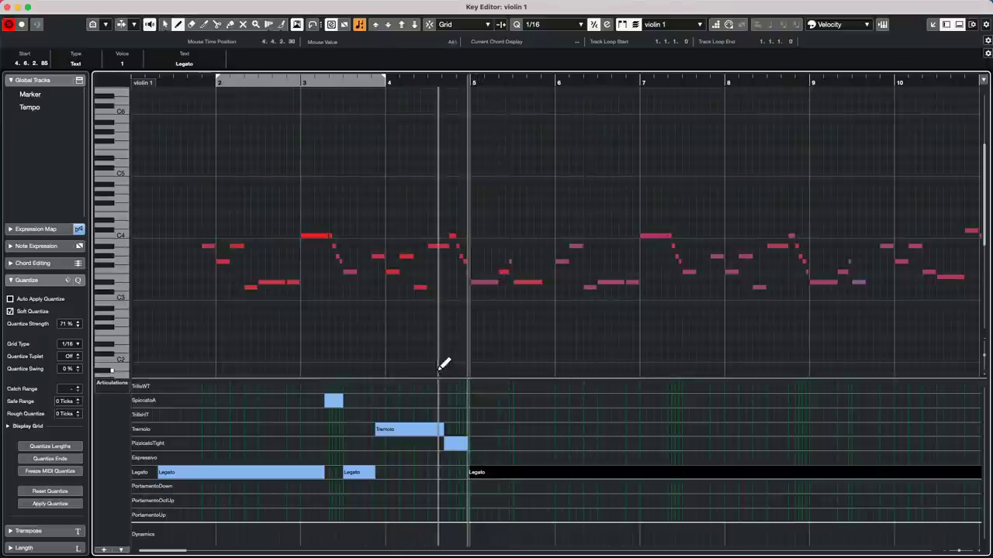
click(8, 8)
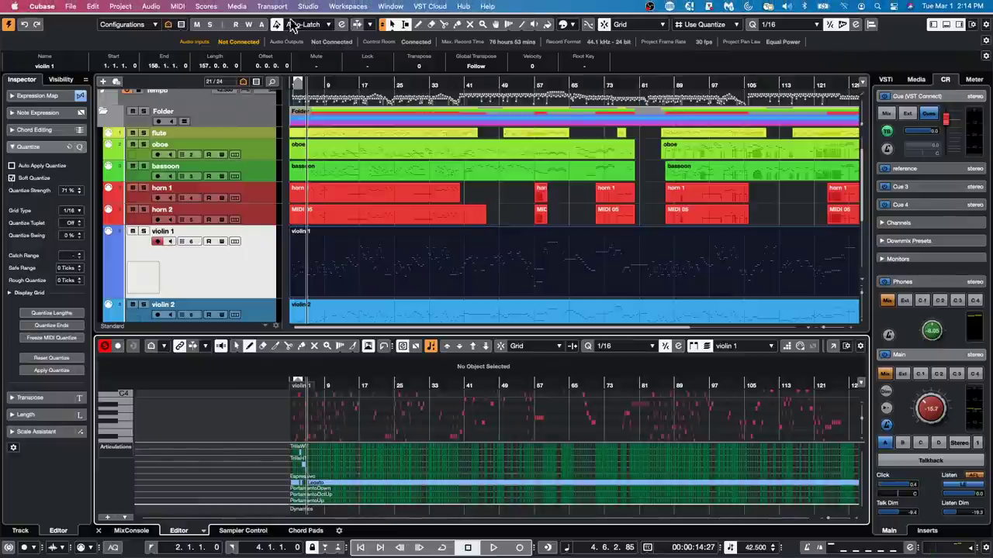
click(308, 6)
click(354, 197)
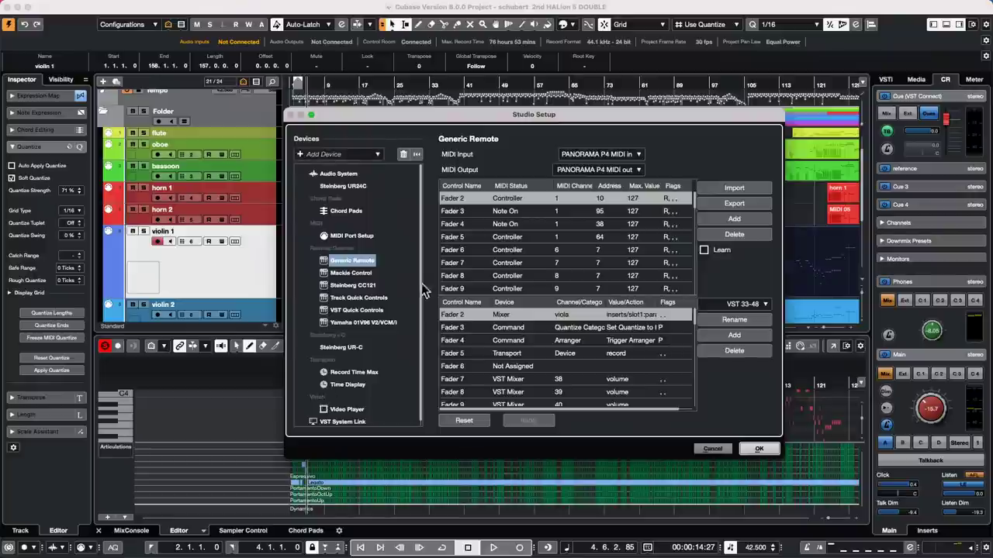
click(759, 448)
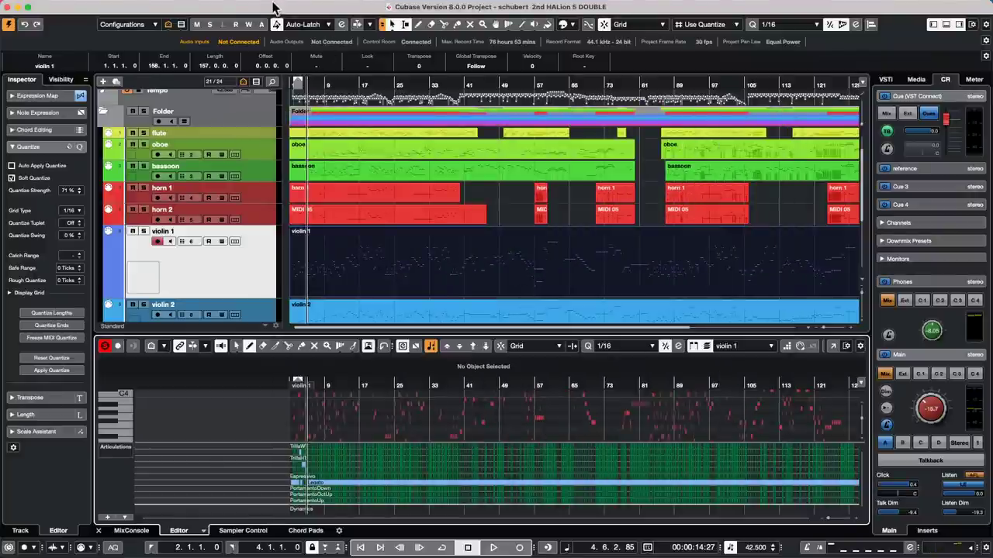
Open the VST Plug-in Manager and examine the VST effects list together with the VST 2 plug-in path settings.
mouse_move(275, 3)
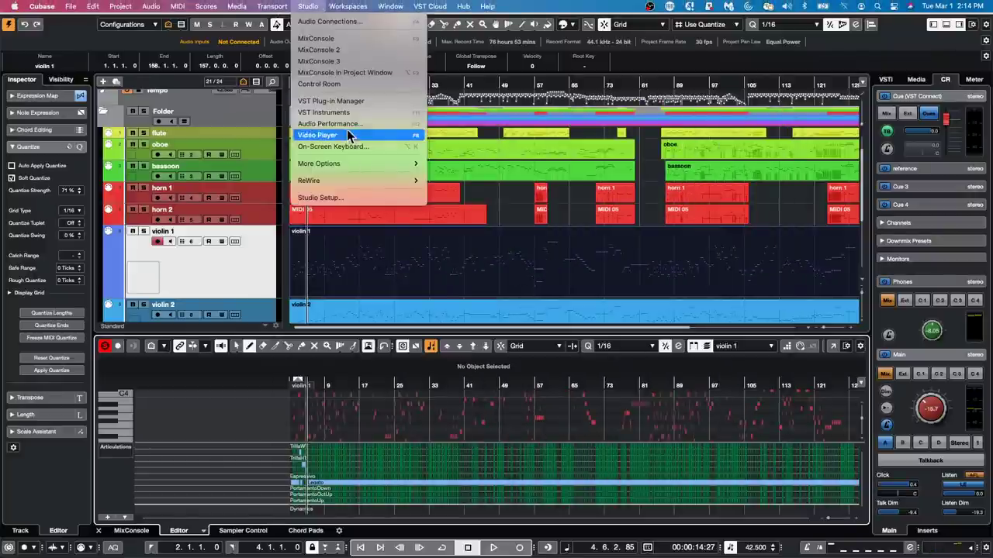
click(346, 103)
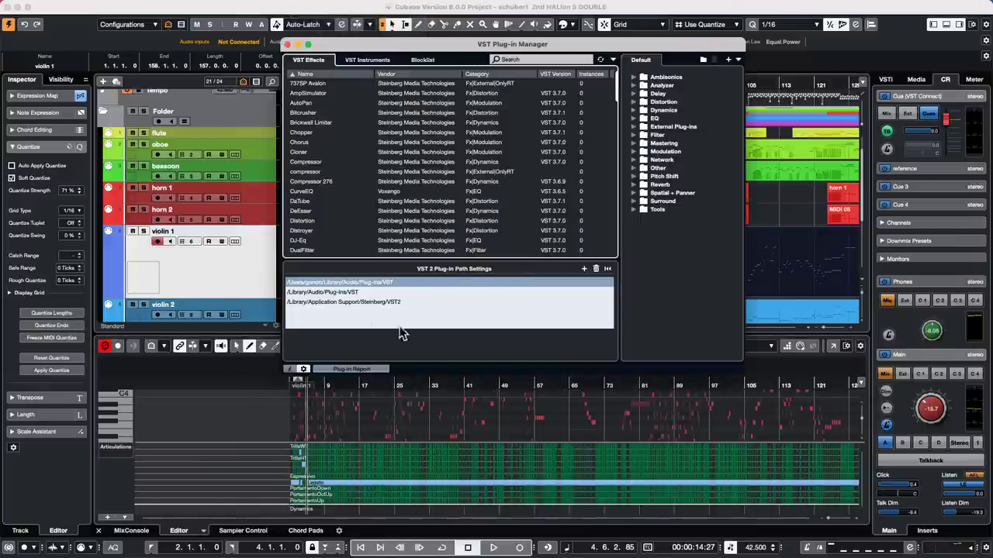
click(302, 370)
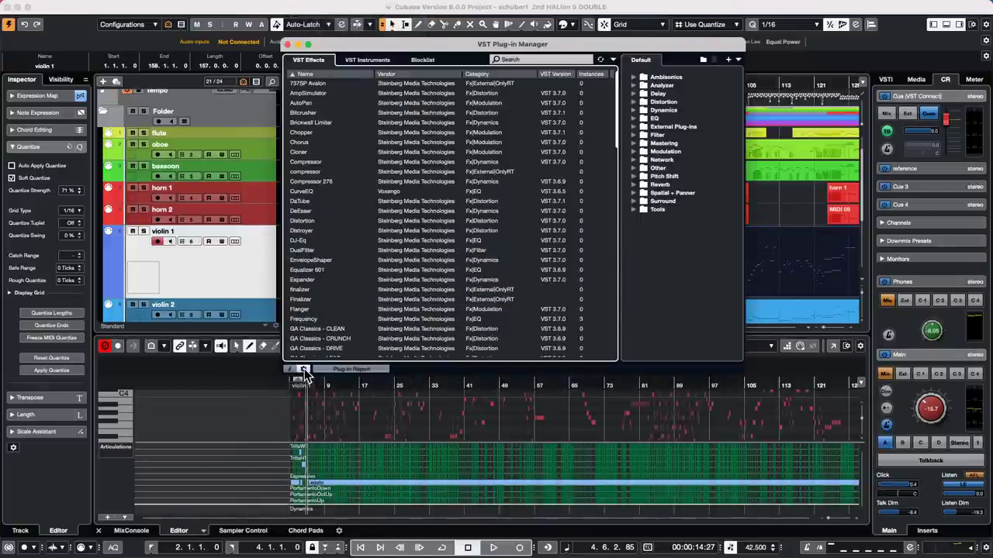
click(302, 371)
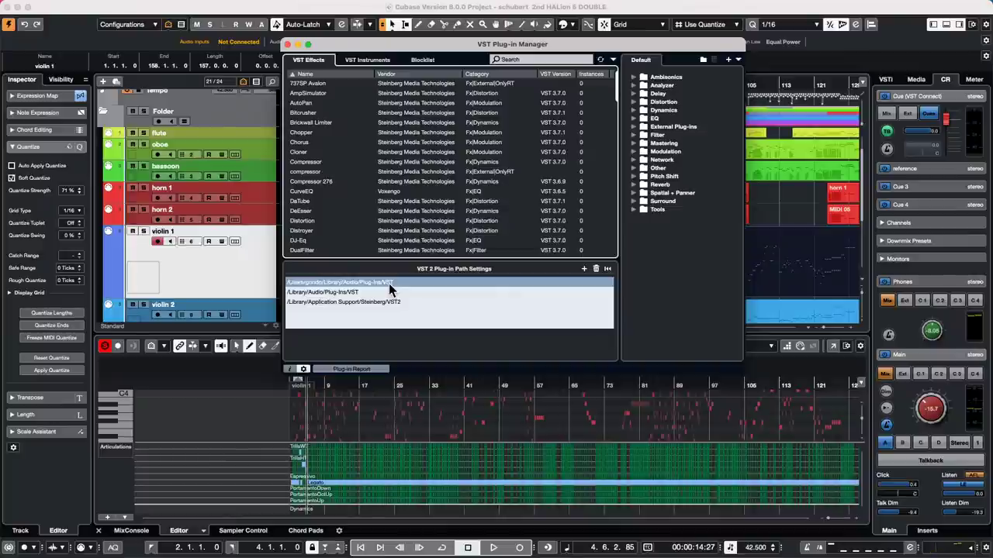
text(l)
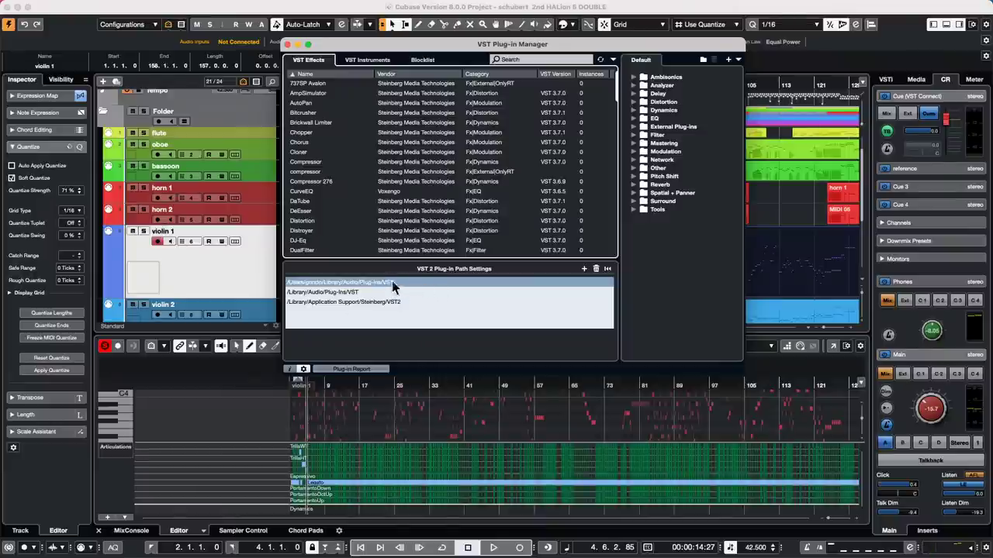
click(303, 369)
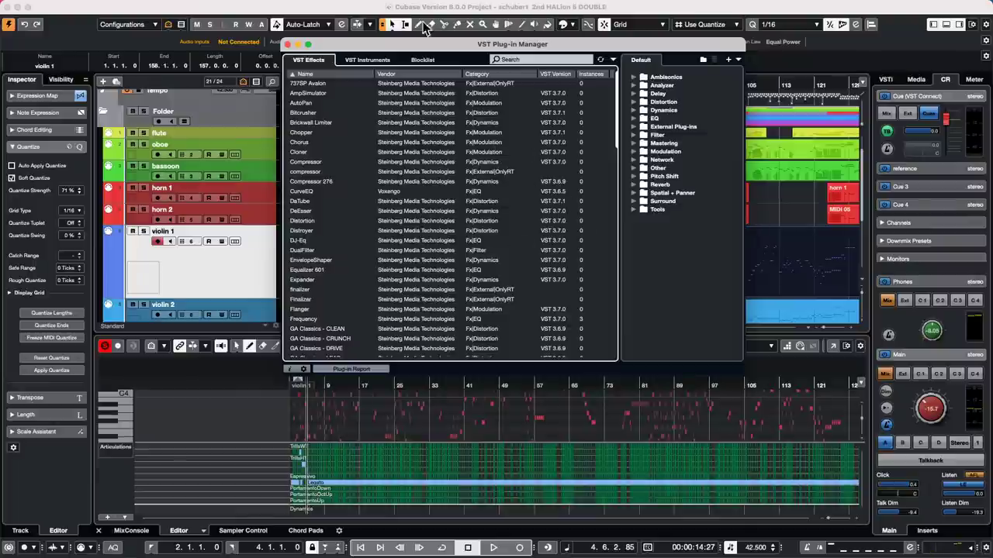
Examine the VST instruments and the plug-in blocklist, then close the VST Plug-in Manager.
click(370, 62)
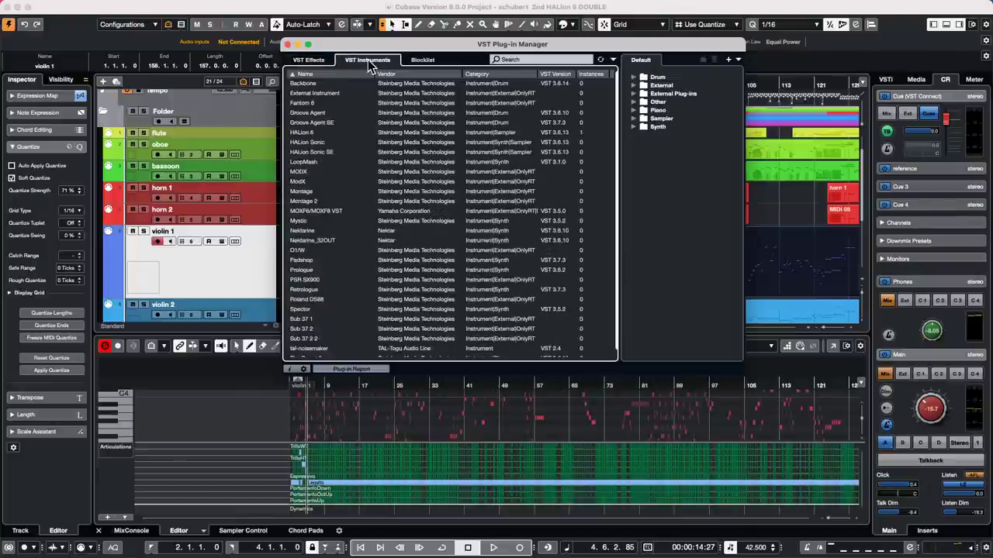
click(305, 370)
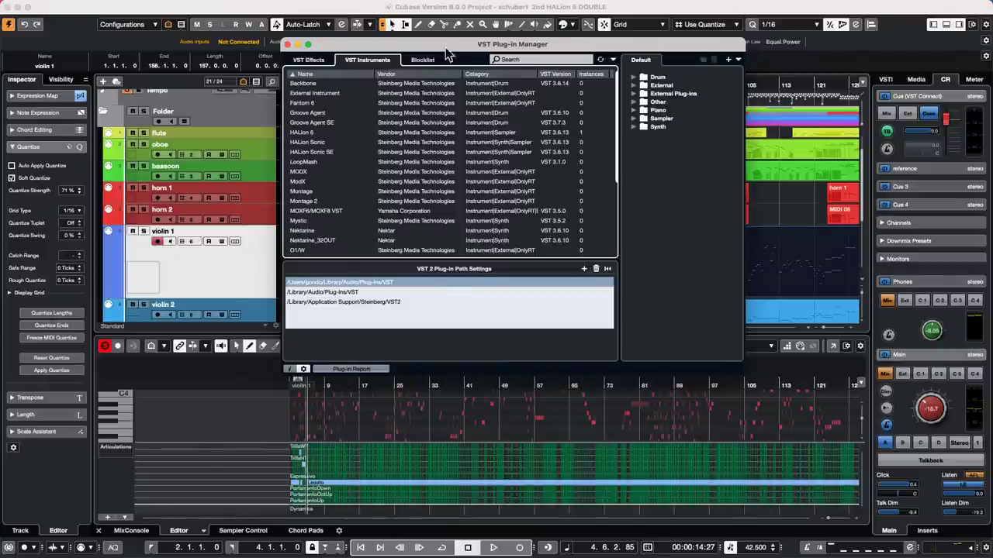
click(425, 62)
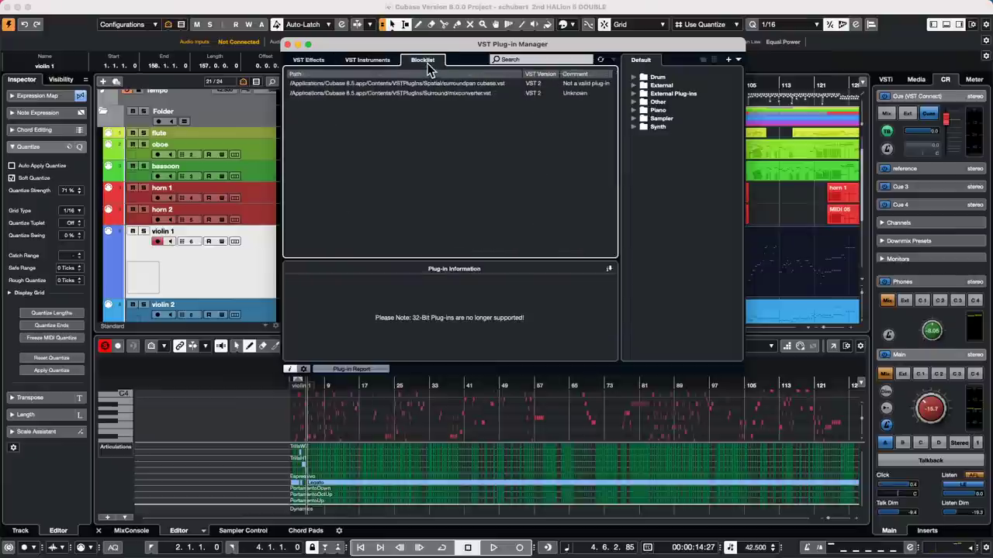
click(287, 44)
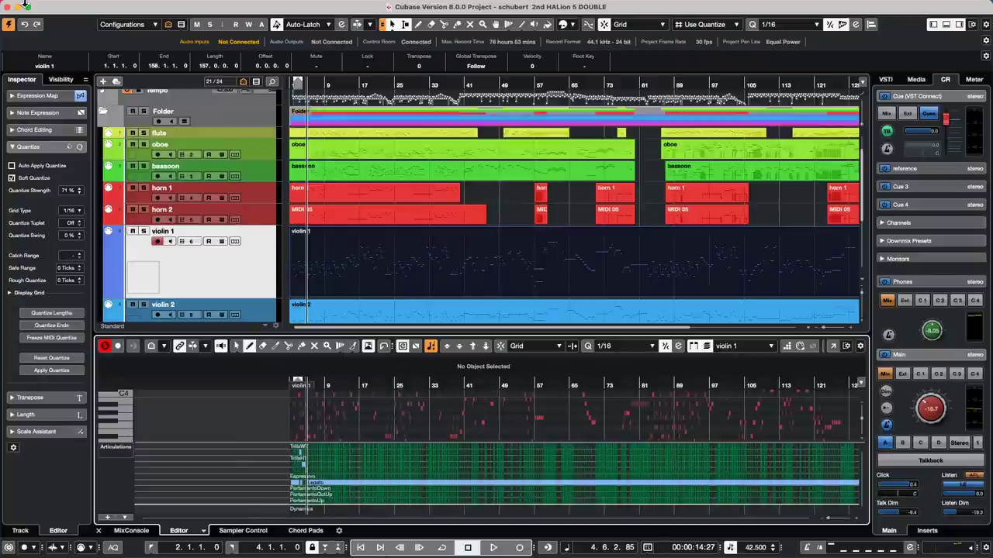
Open the recent project "jump off.cpr" and activate it.
click(72, 7)
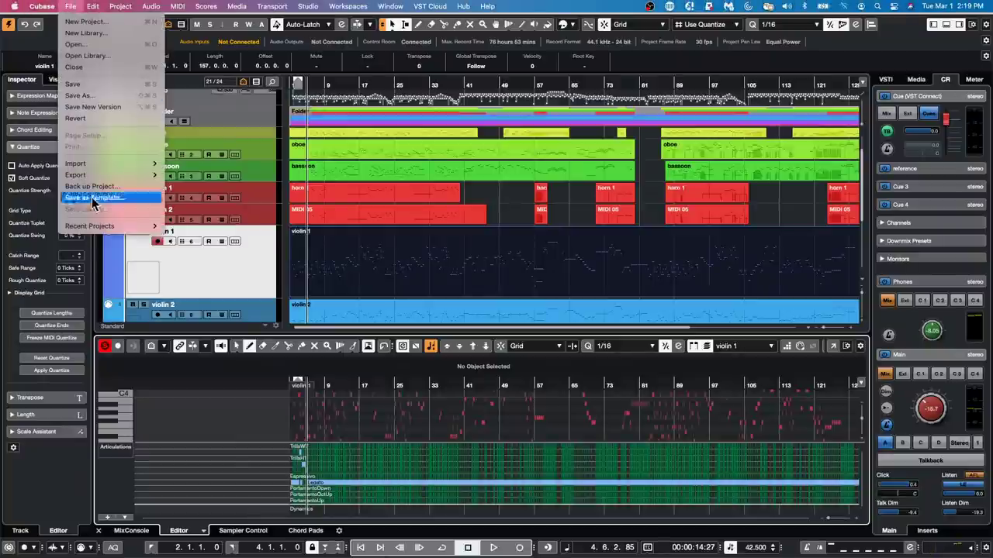
mouse_move(99, 229)
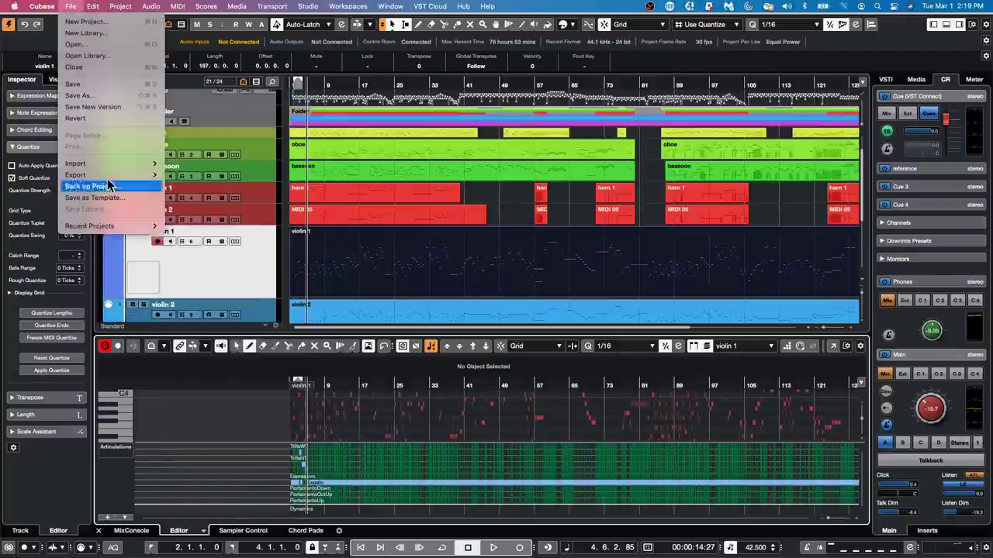
mouse_move(86, 7)
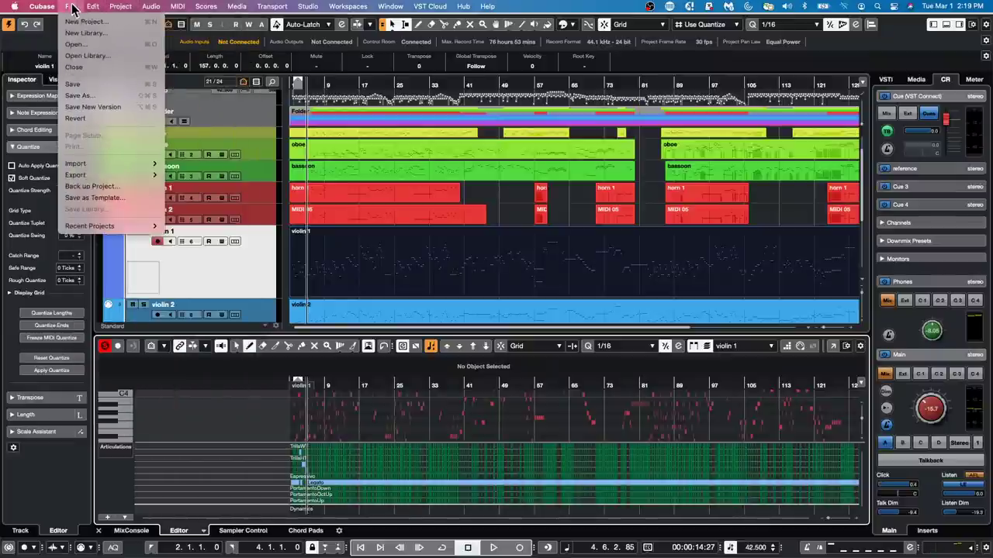
mouse_move(42, 7)
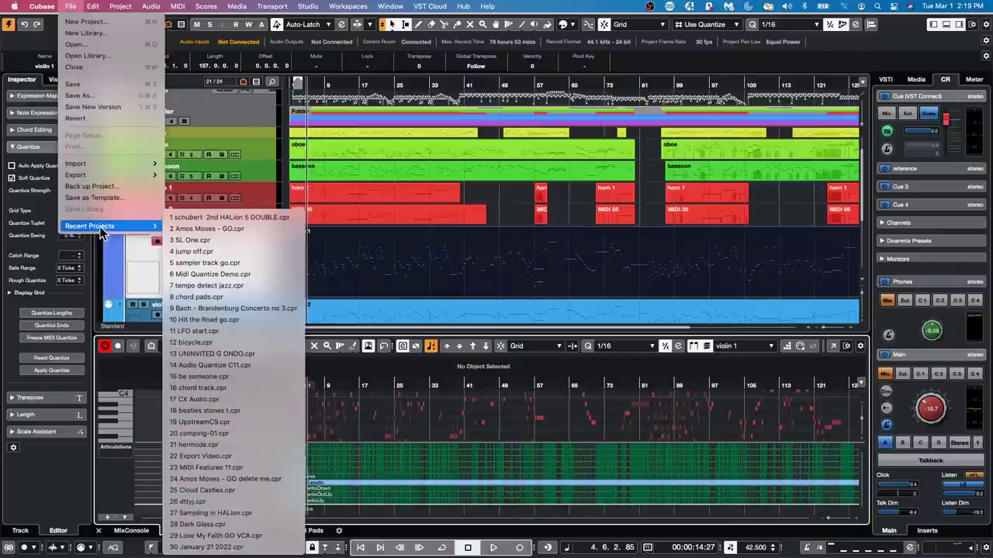
click(225, 251)
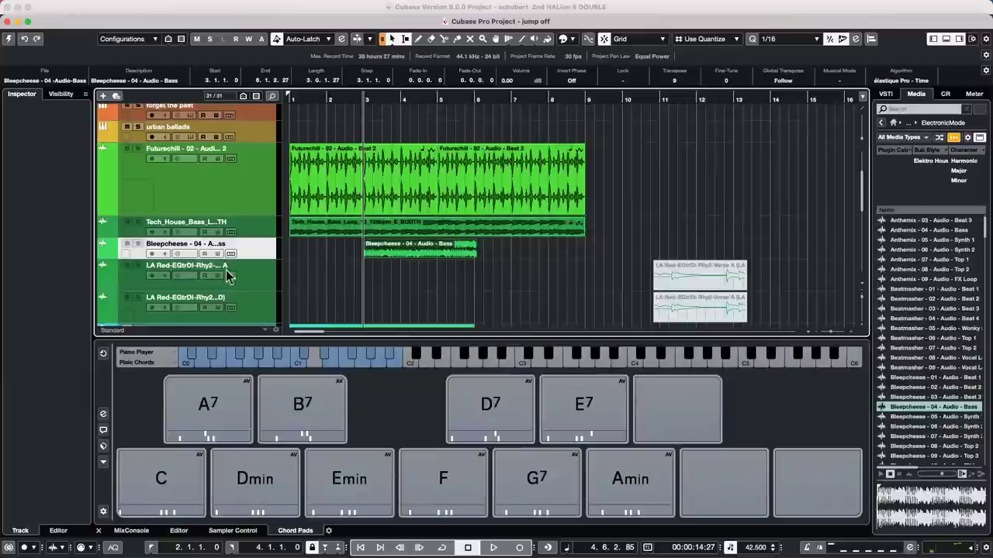
click(10, 39)
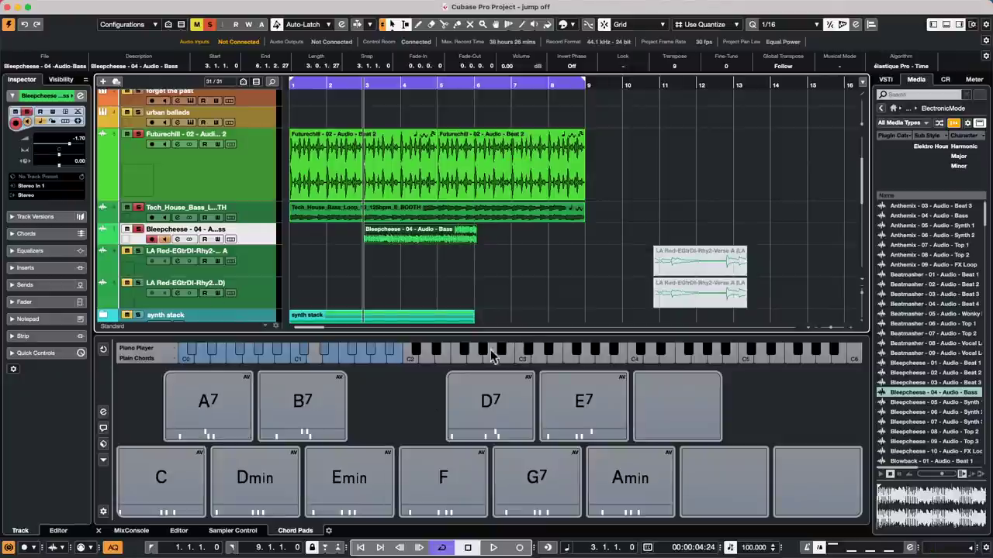
Select both Futurechill - 02 - Audio - Beat 2 events and bounce the selection, replacing the original events.
right_click(442, 176)
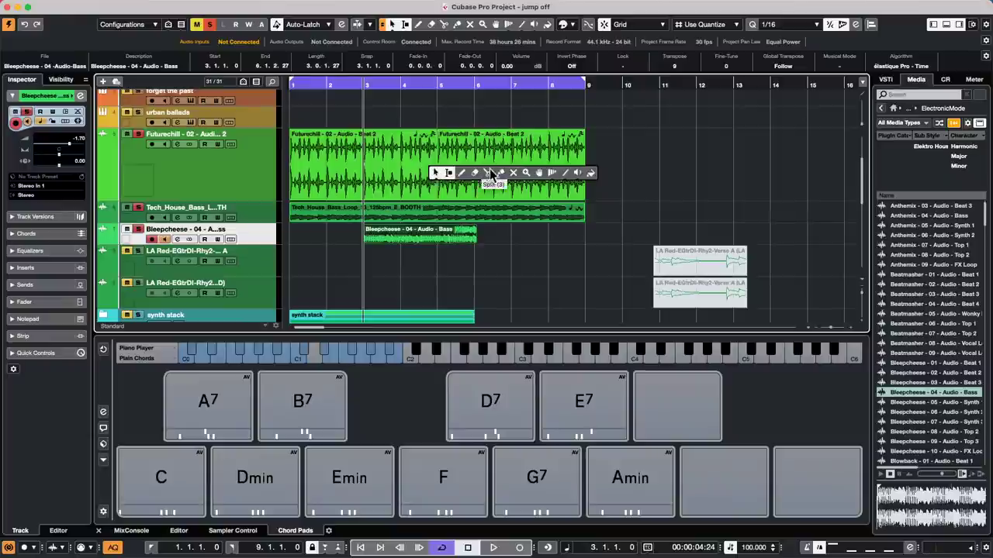
click(375, 184)
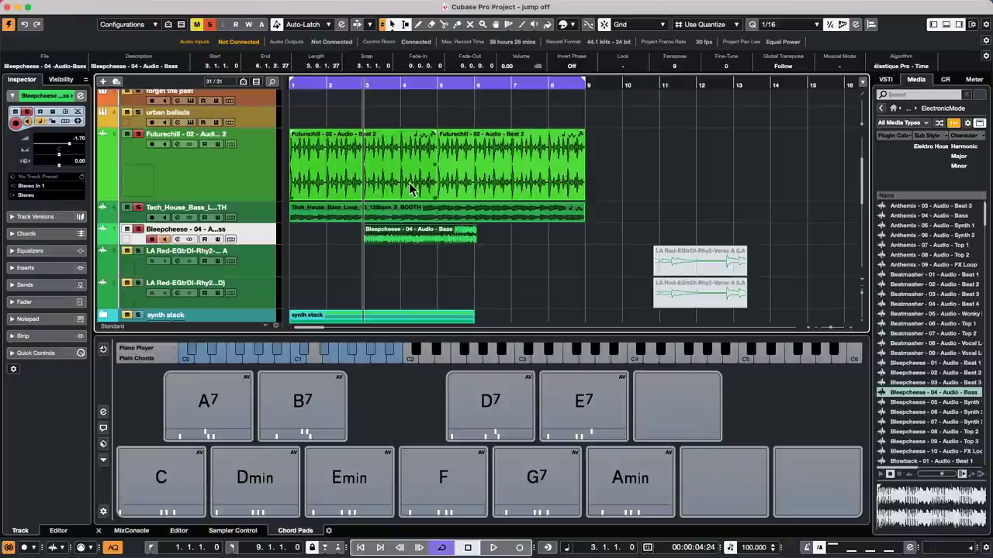
click(493, 166)
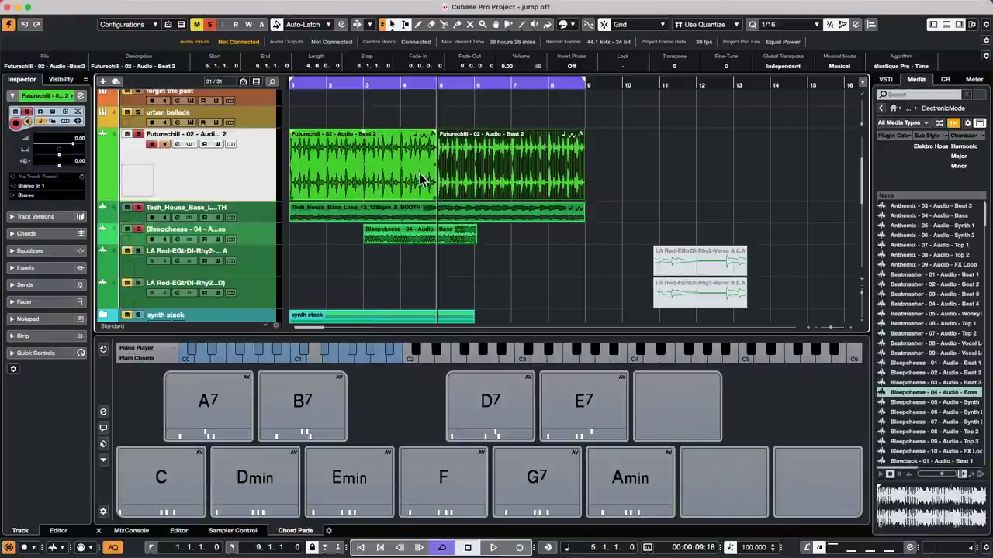
click(394, 186)
shift+click(546, 187)
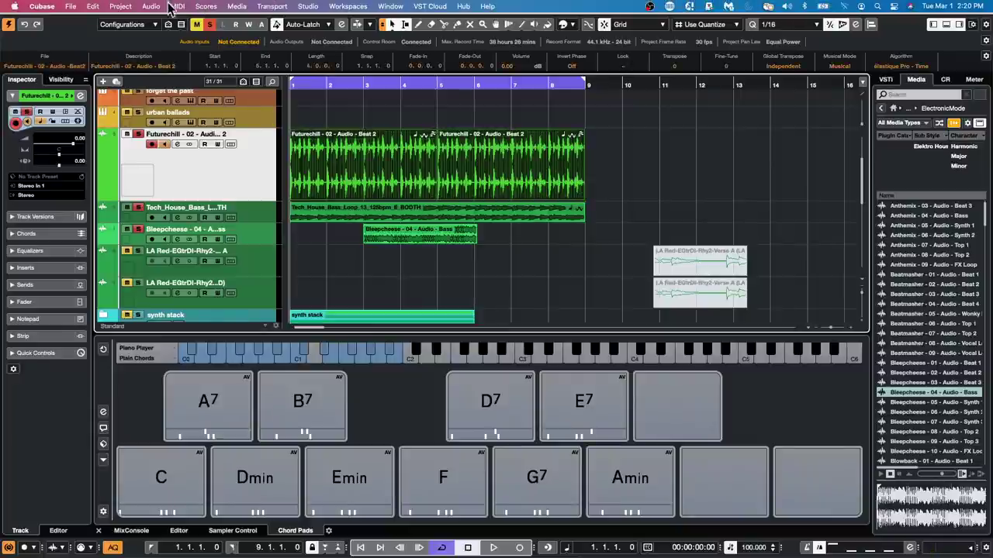
click(152, 6)
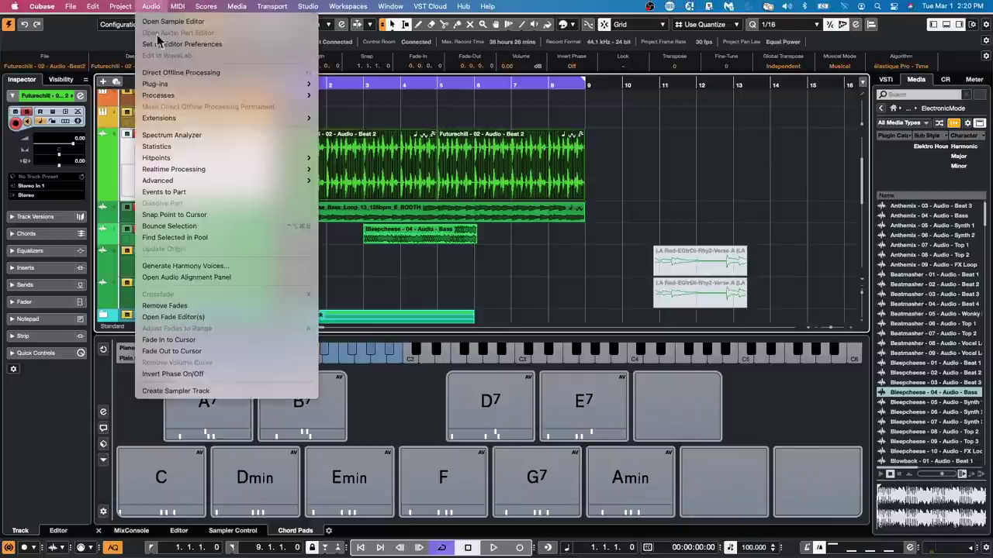
click(190, 226)
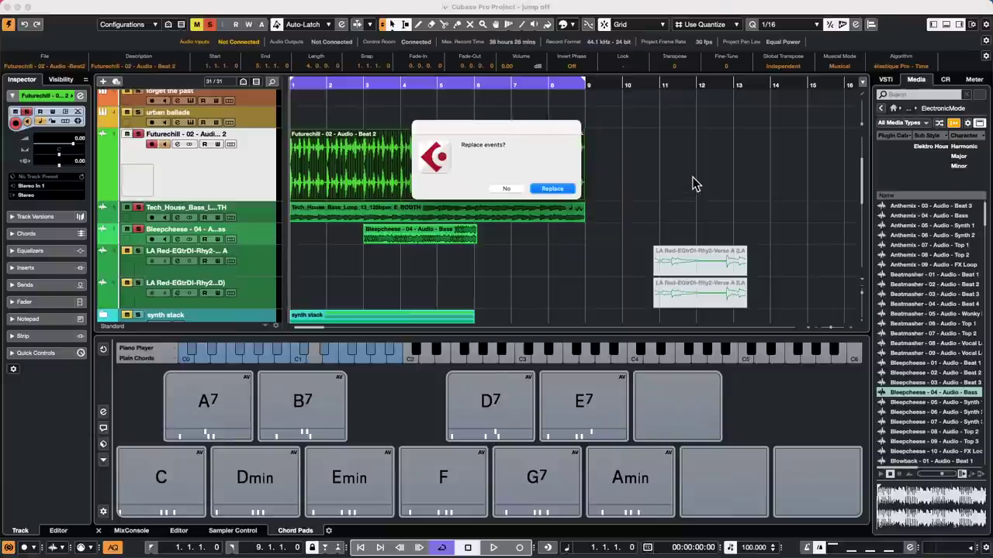
click(553, 189)
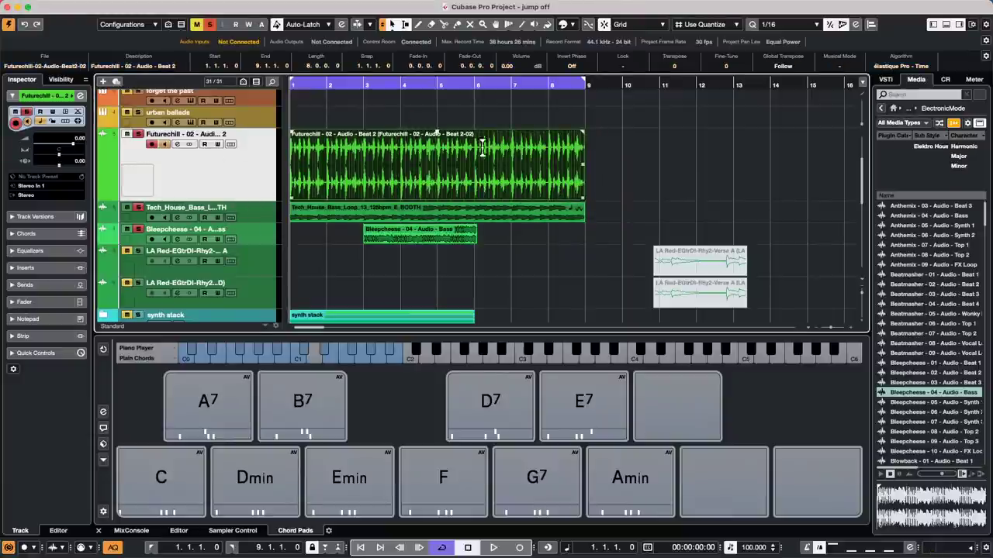
Split the bounced Futurechill event in bar 5 and move its second part to 5.2.4, leaving a gap between the parts.
click(448, 100)
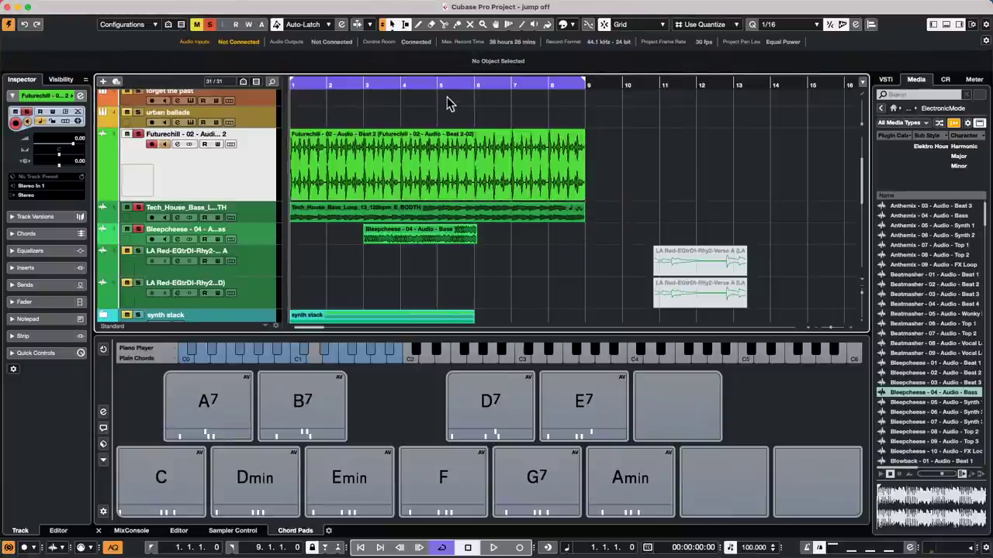
right_click(453, 184)
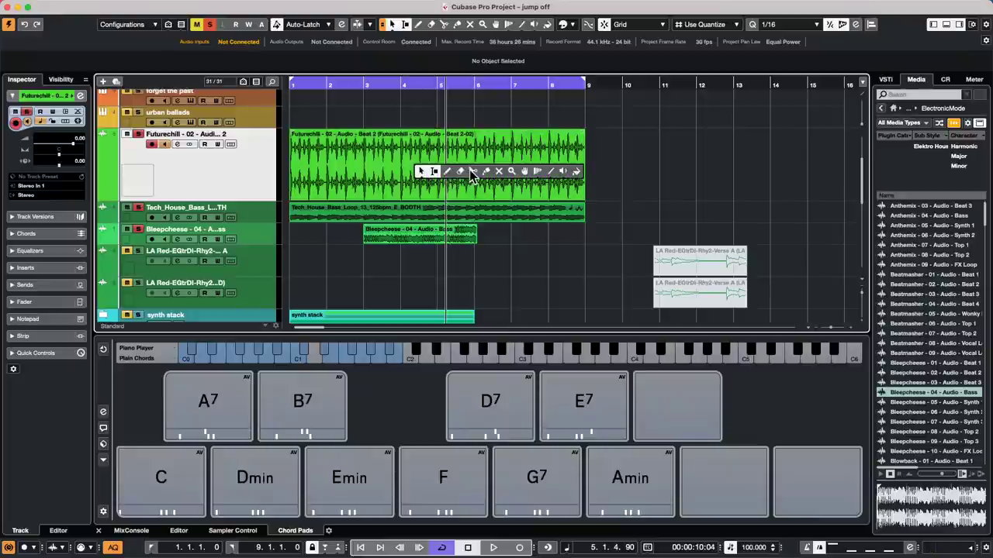
click(470, 192)
click(443, 184)
right_click(489, 189)
click(487, 189)
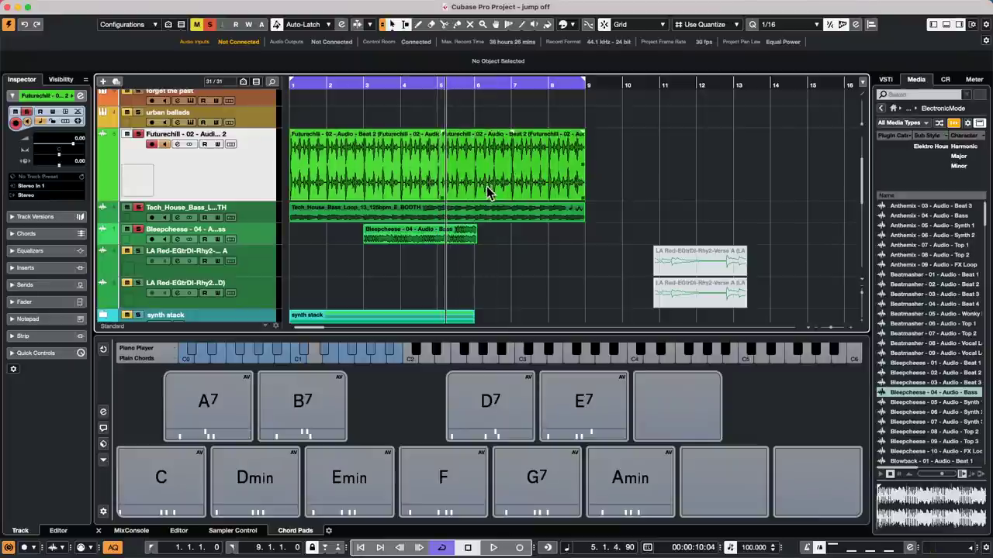
drag(487, 189, 535, 172)
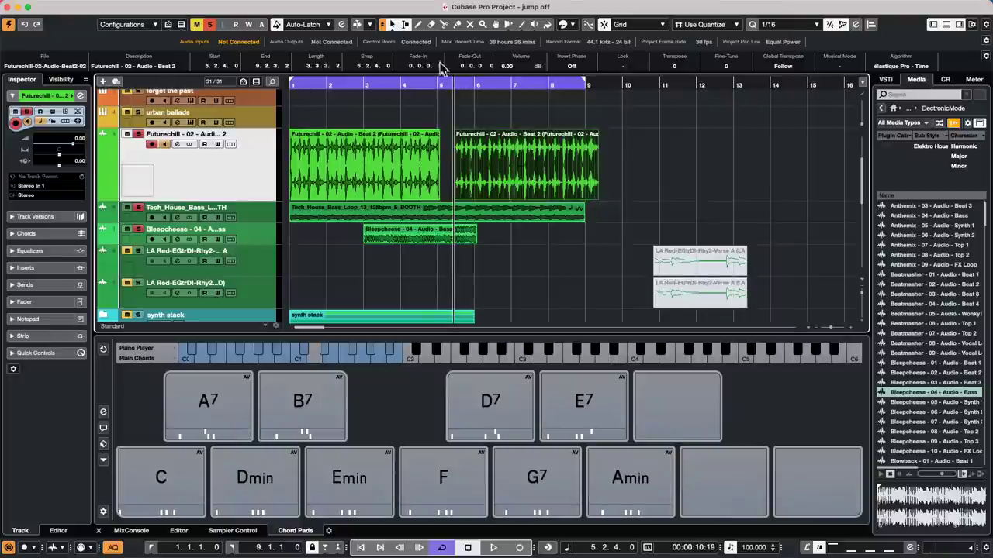
drag(429, 91, 431, 125)
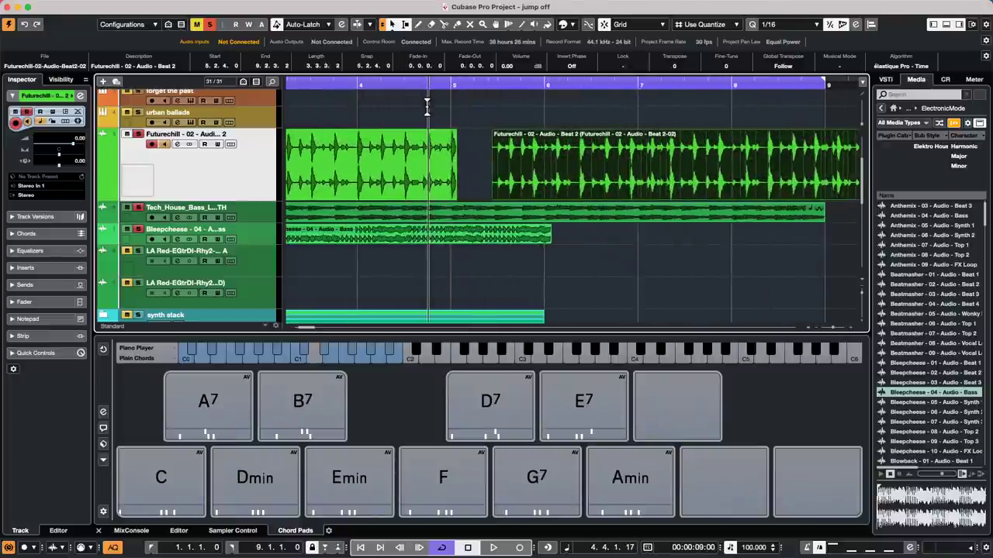
Select both Futurechill - 02 - Audio - Beat 2 events, apply Close Gaps (Time Stretch) to them and undo it.
click(477, 172)
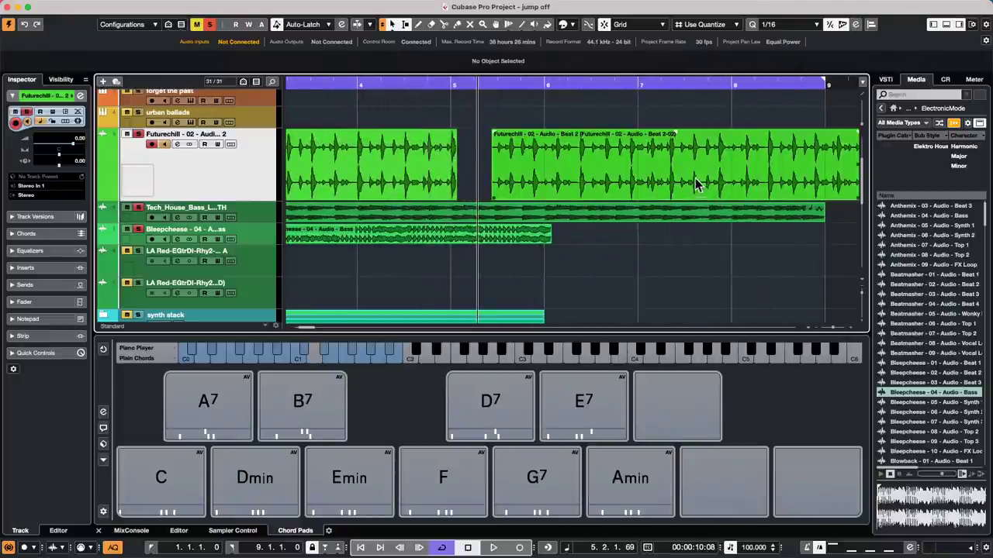
click(567, 163)
click(426, 174)
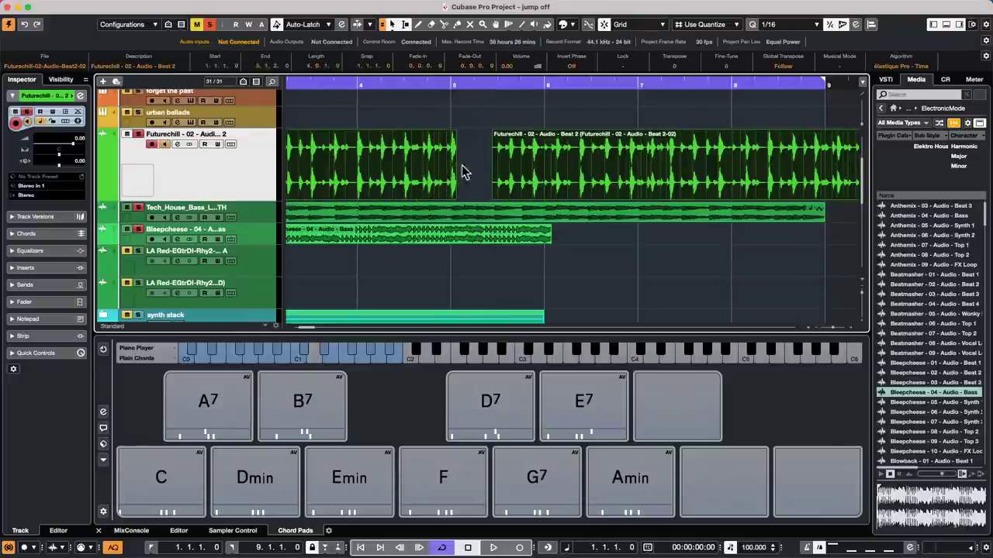
click(150, 6)
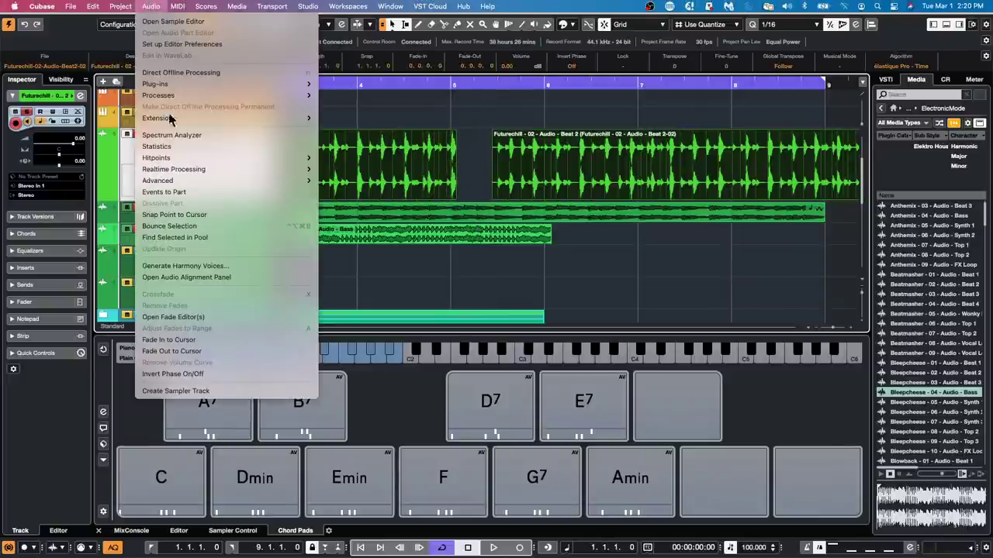
mouse_move(188, 159)
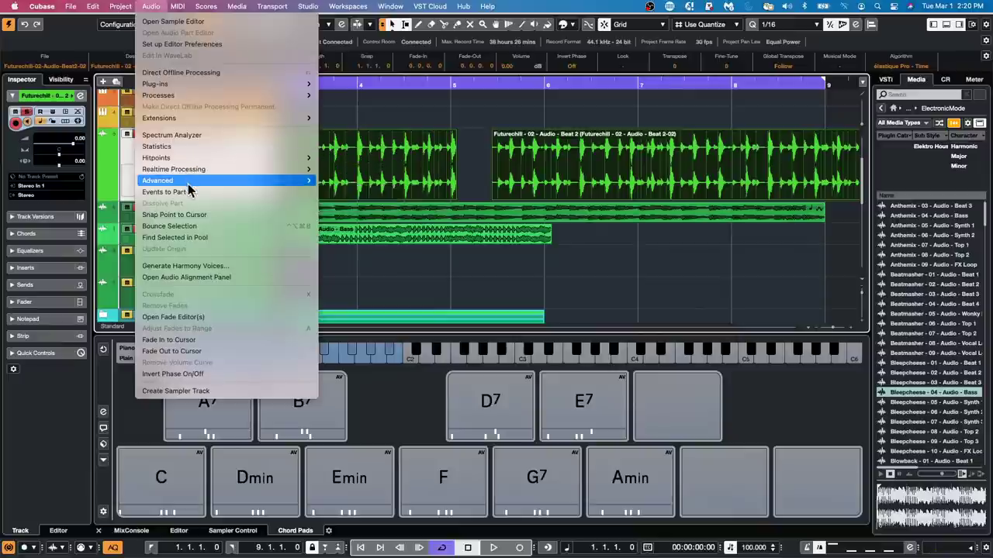
mouse_move(188, 183)
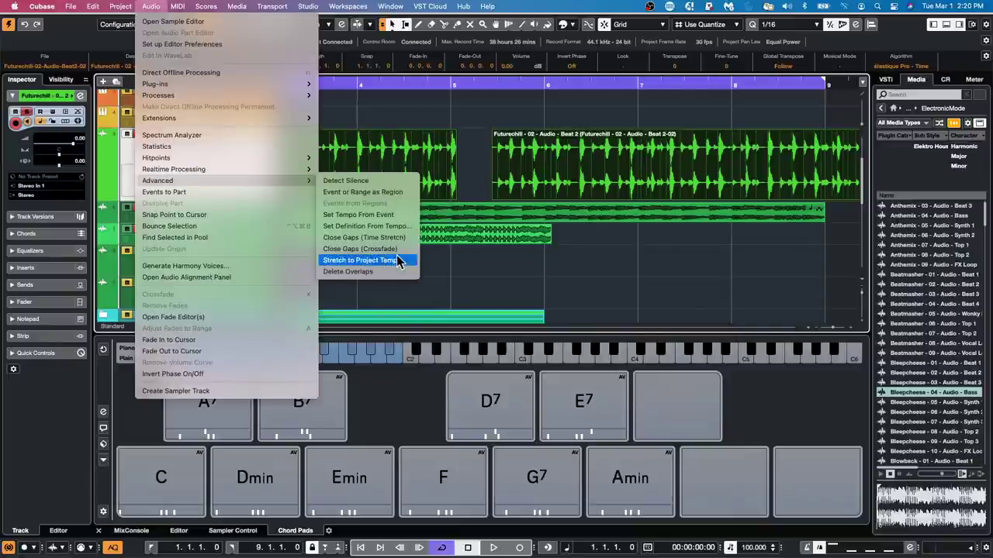
click(396, 238)
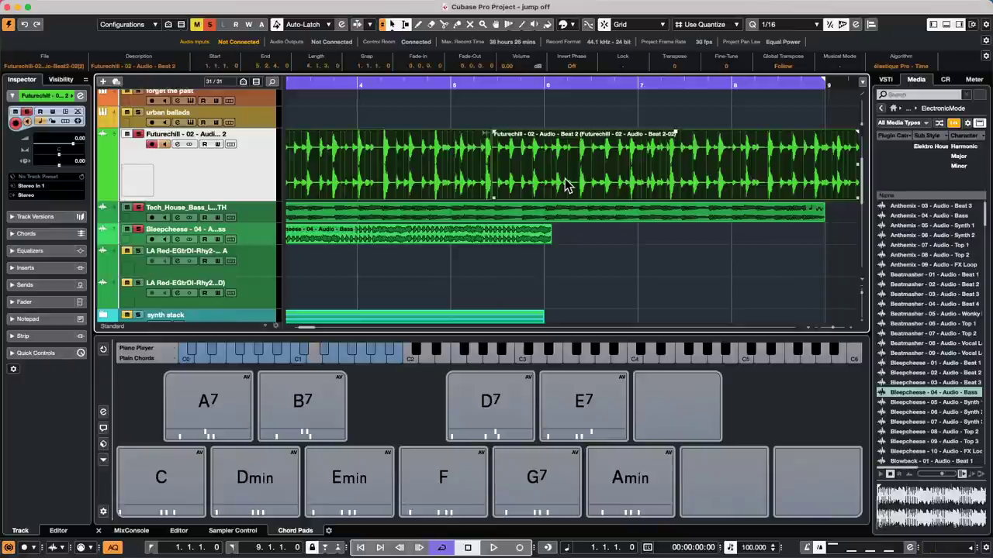
key(Delete)
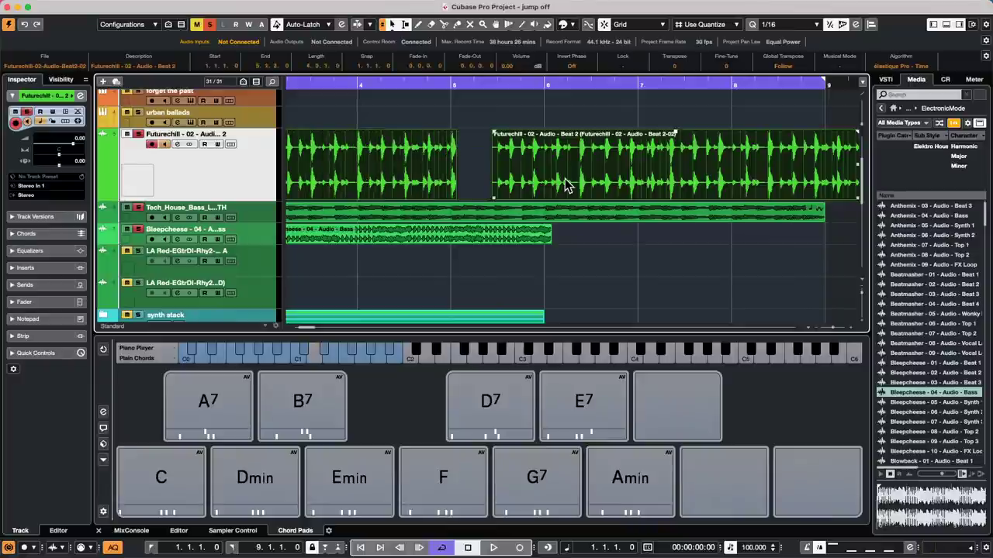
Reselect both Futurechill events, repeat Close Gaps (Time Stretch) on the gap after bar 5 and undo it again.
click(474, 174)
click(501, 175)
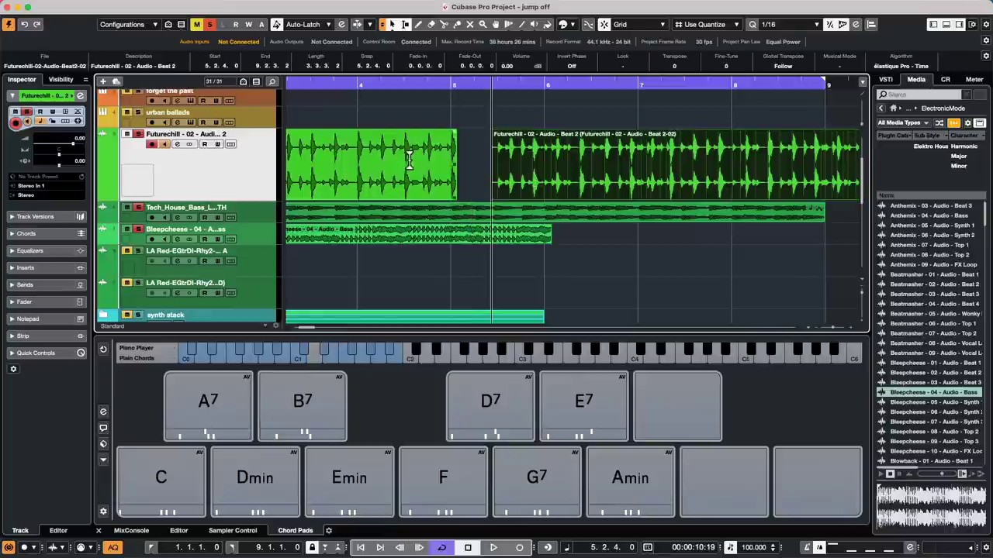
shift+click(438, 175)
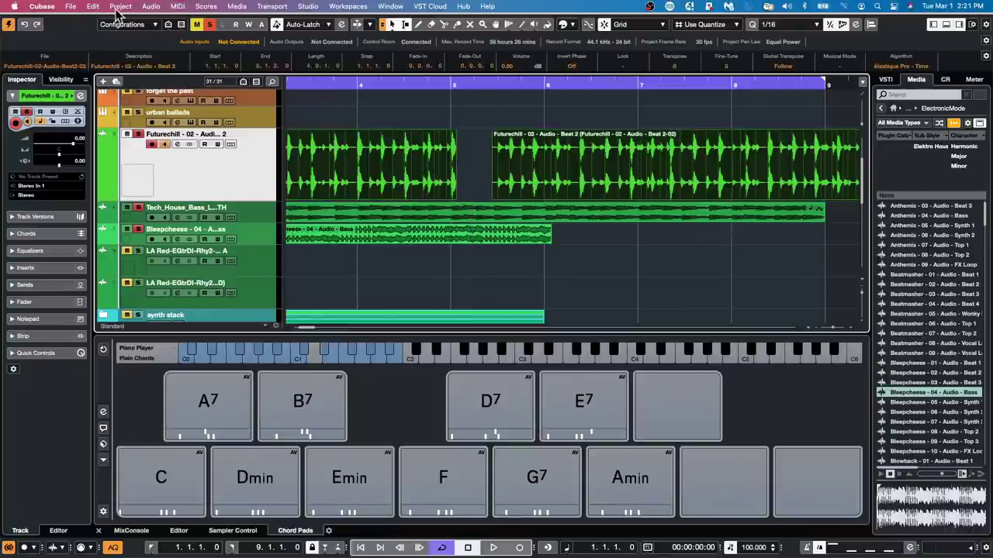
click(151, 7)
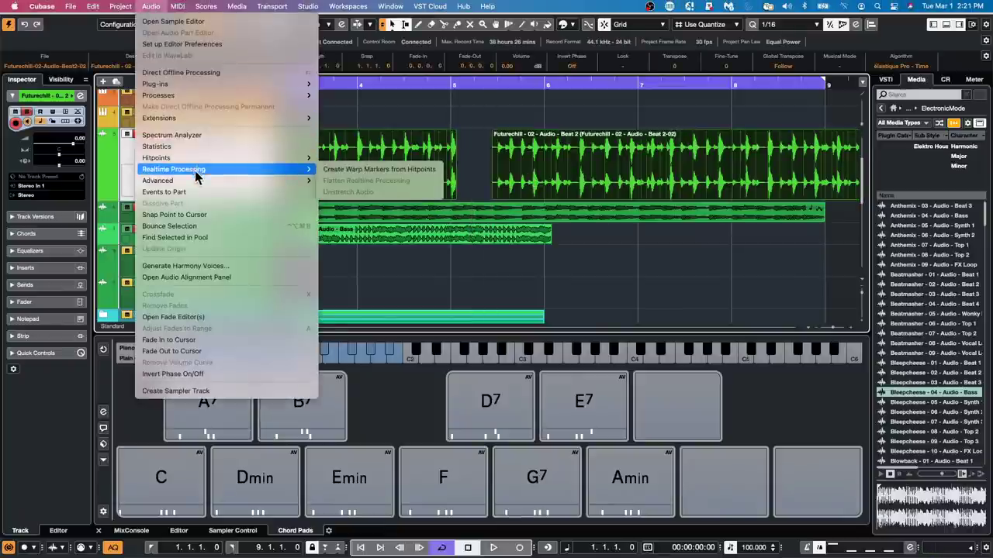
mouse_move(194, 179)
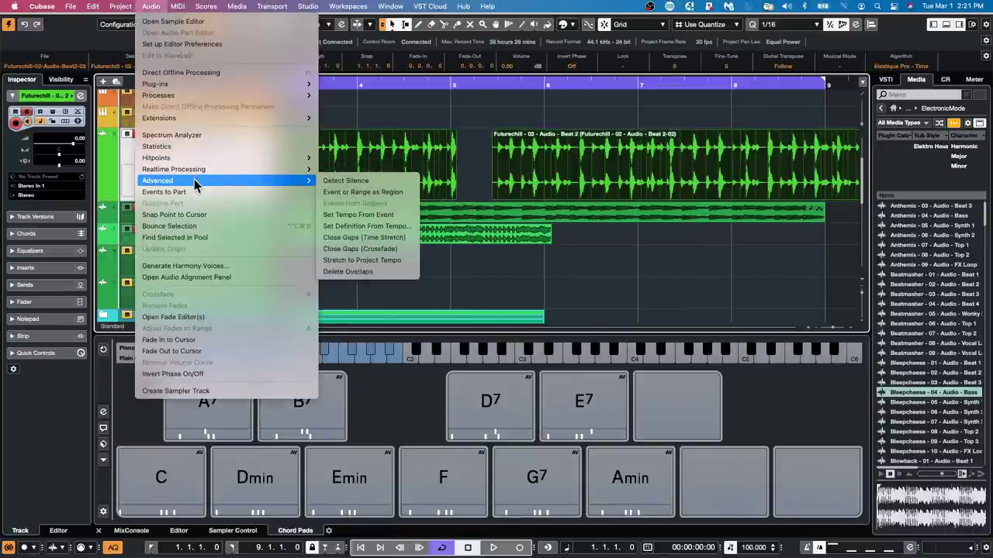
click(399, 238)
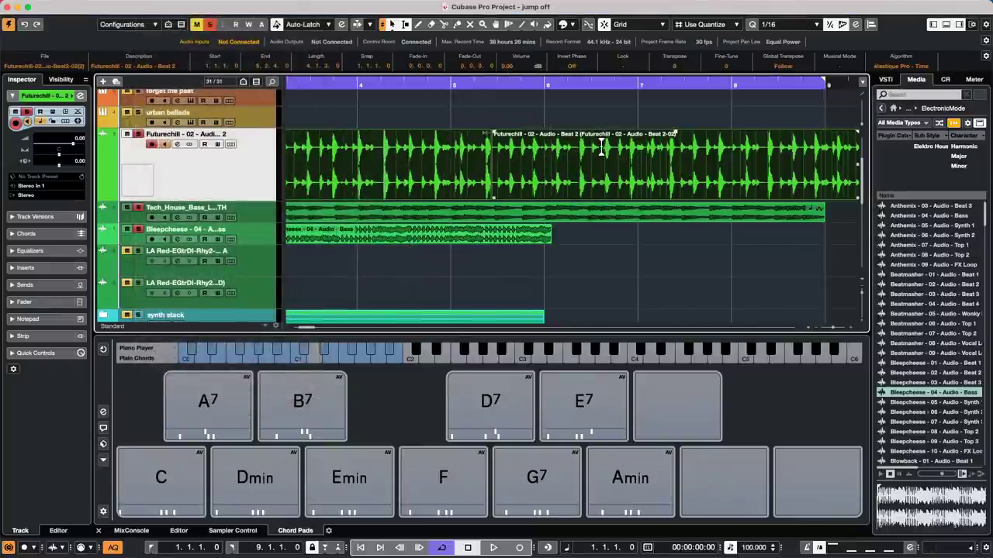
key(ctrl+z)
Split the first Futurechill event at 5.1.1.0 and select its short end slice together with the event after the gap.
right_click(451, 173)
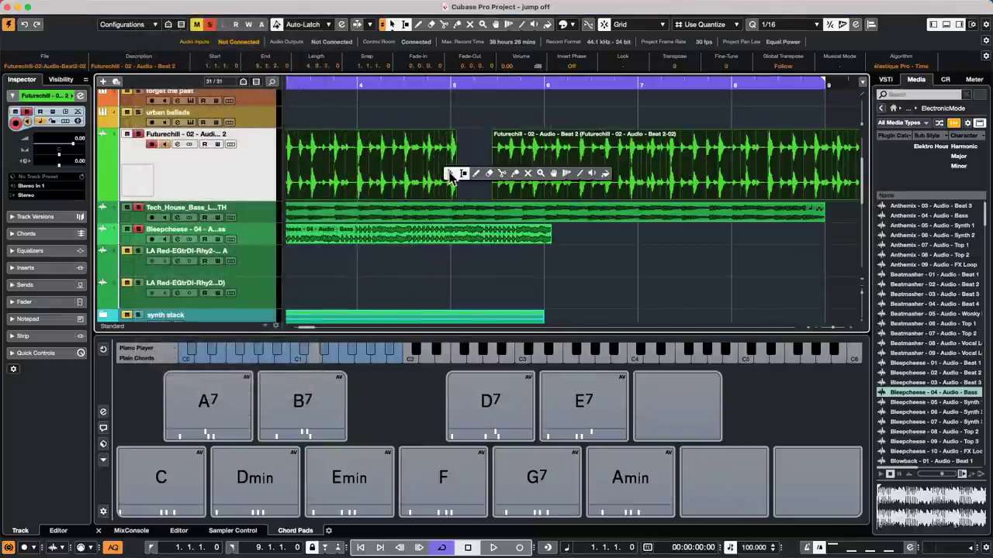
click(501, 174)
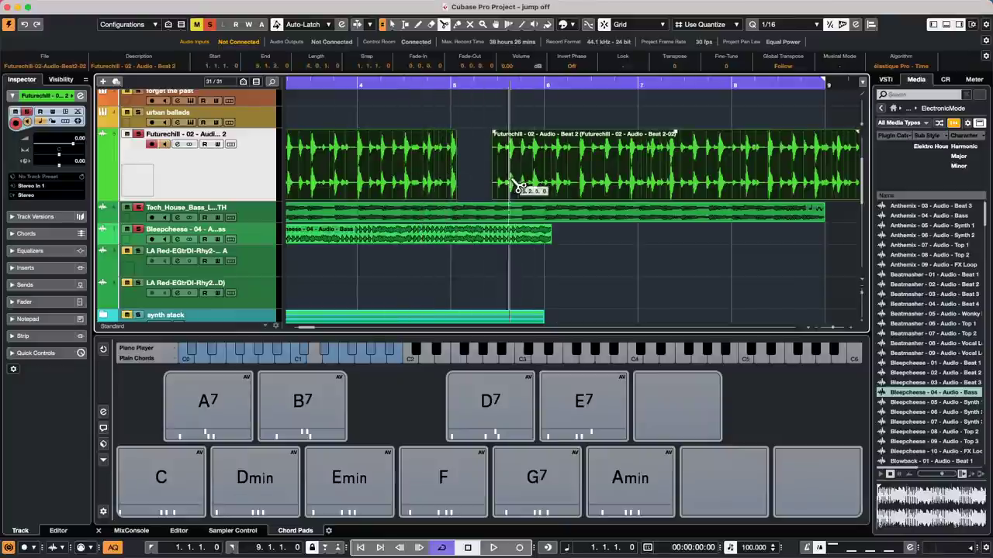
key(1)
click(452, 183)
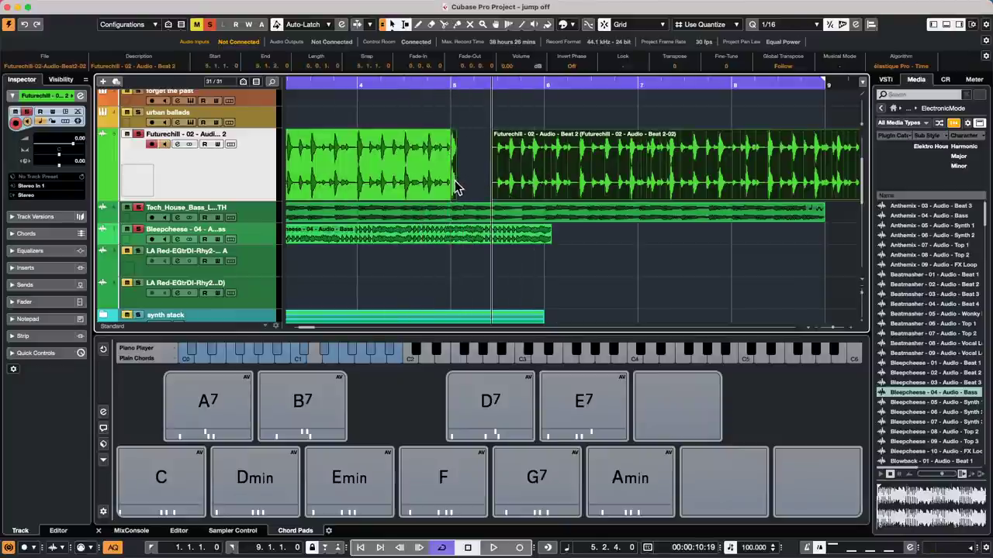
click(455, 184)
click(500, 175)
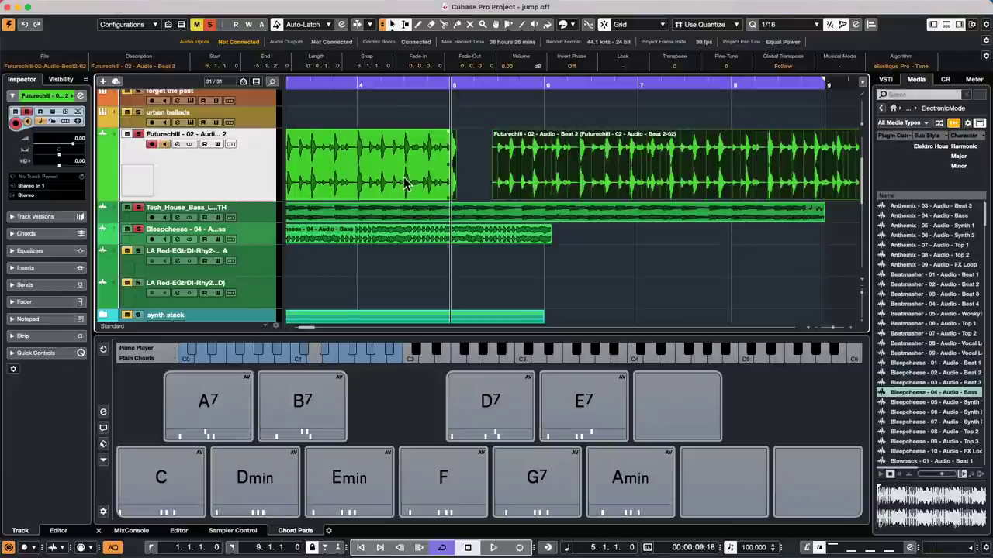
Apply Close Gaps (Time Stretch) to the short slice and the following event, and undo both the stretch and the split.
click(151, 6)
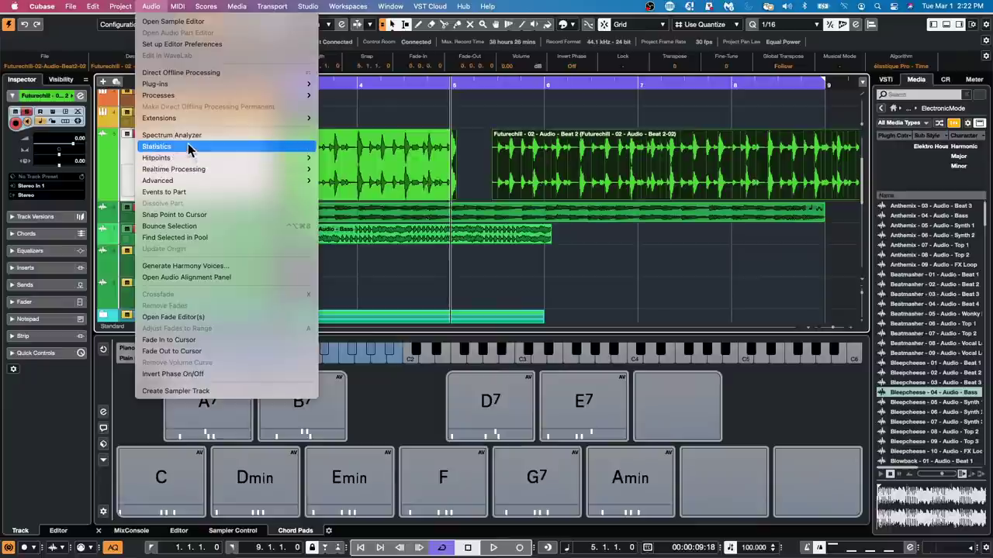
mouse_move(178, 180)
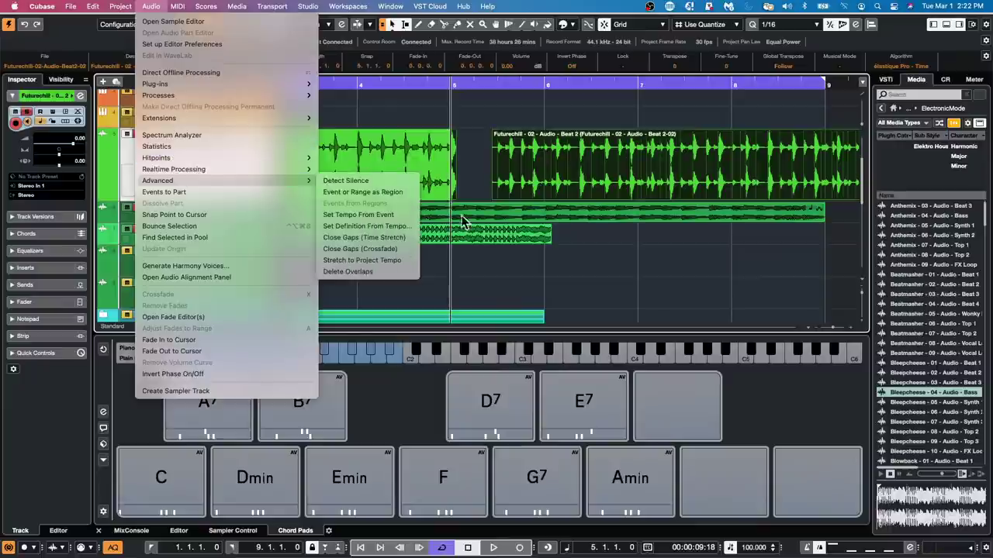
click(369, 242)
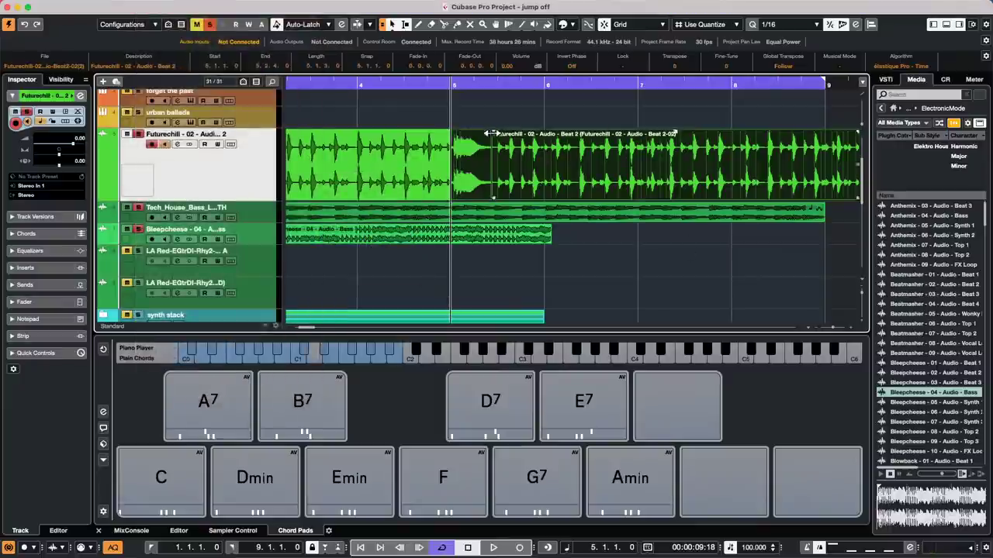
key(ctrl+z)
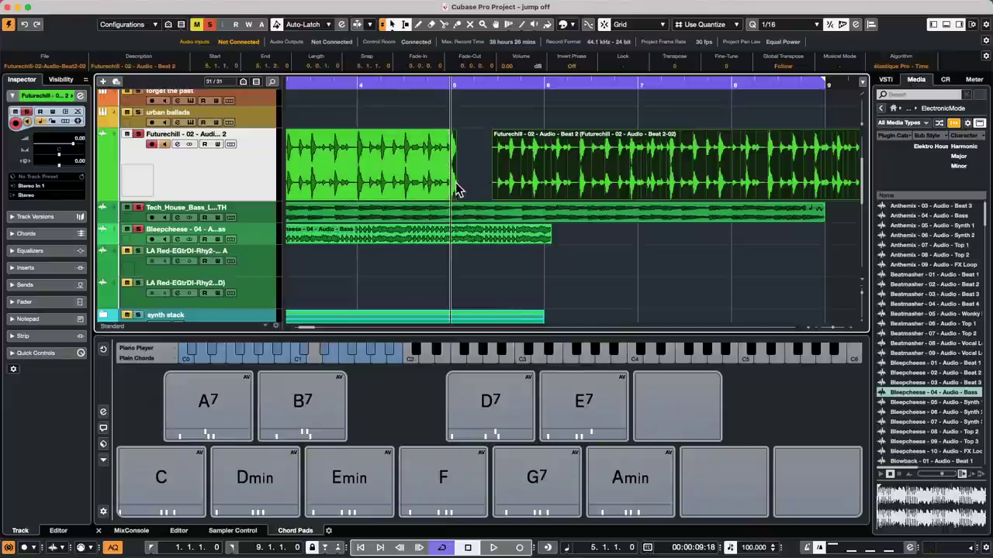
click(457, 112)
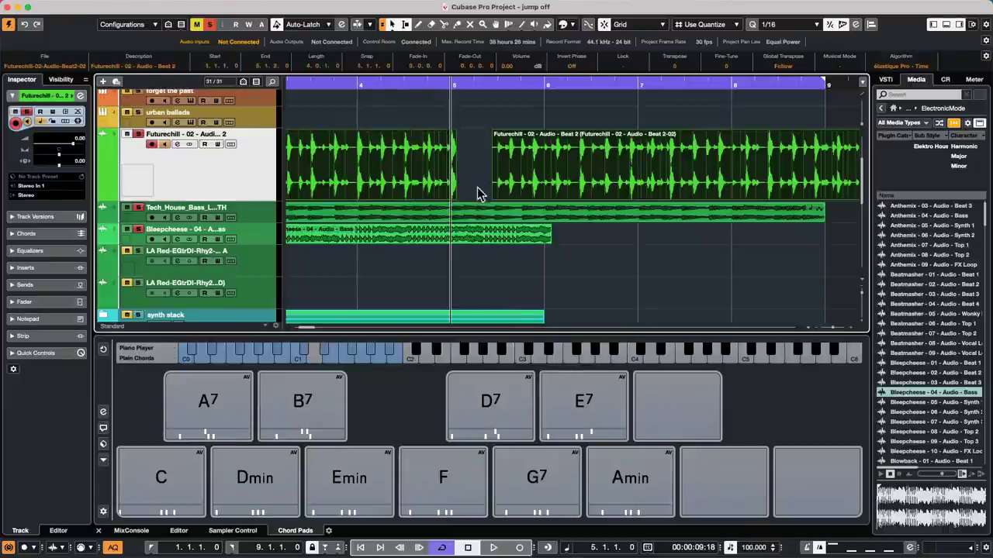
Split the first Futurechill event at the start of bar 5 again and select only the short slice after the cut.
drag(443, 88, 467, 123)
right_click(486, 162)
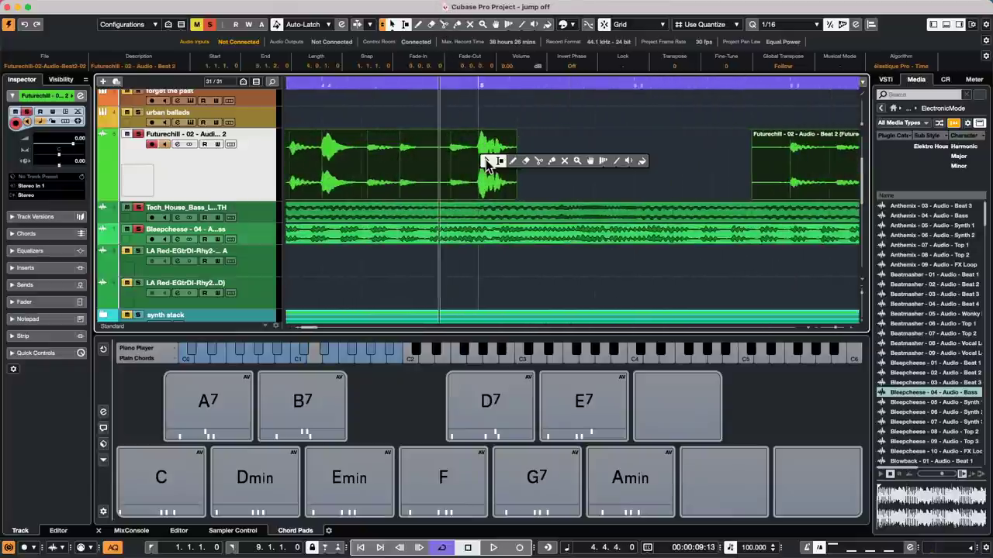
click(538, 161)
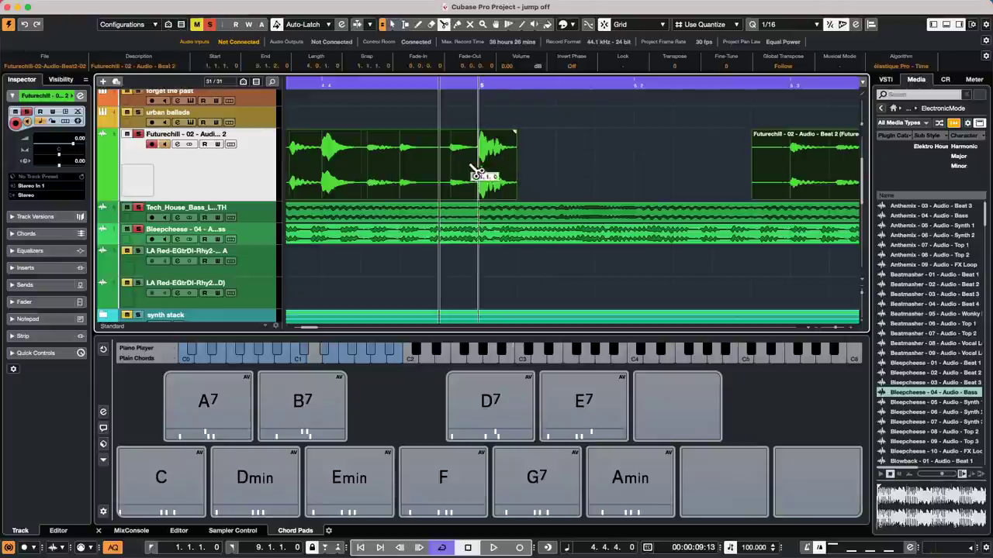
click(478, 171)
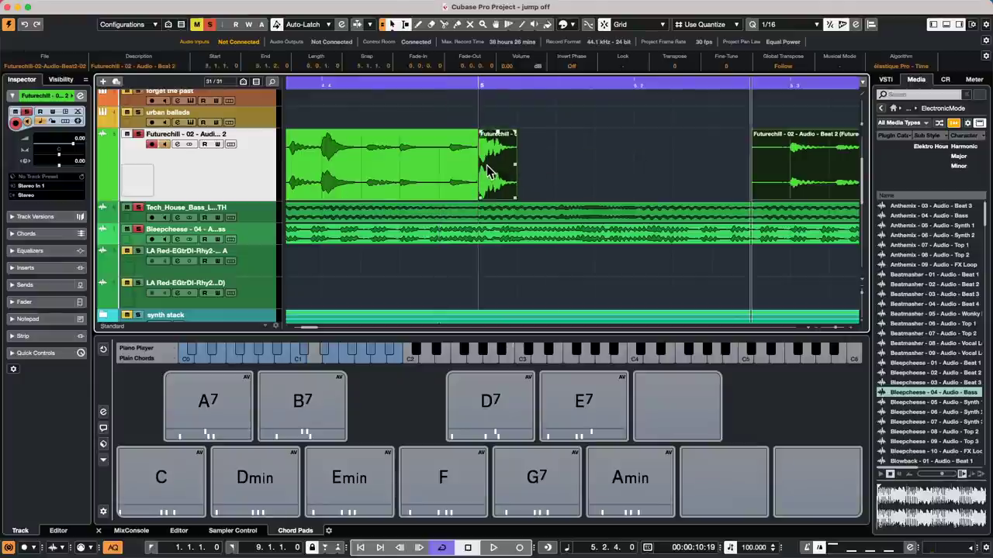
key(1)
click(496, 177)
Fill the gap by time-stretching only the short slice with Close Gaps (Time Stretch), and undo the stretch and the split.
click(120, 6)
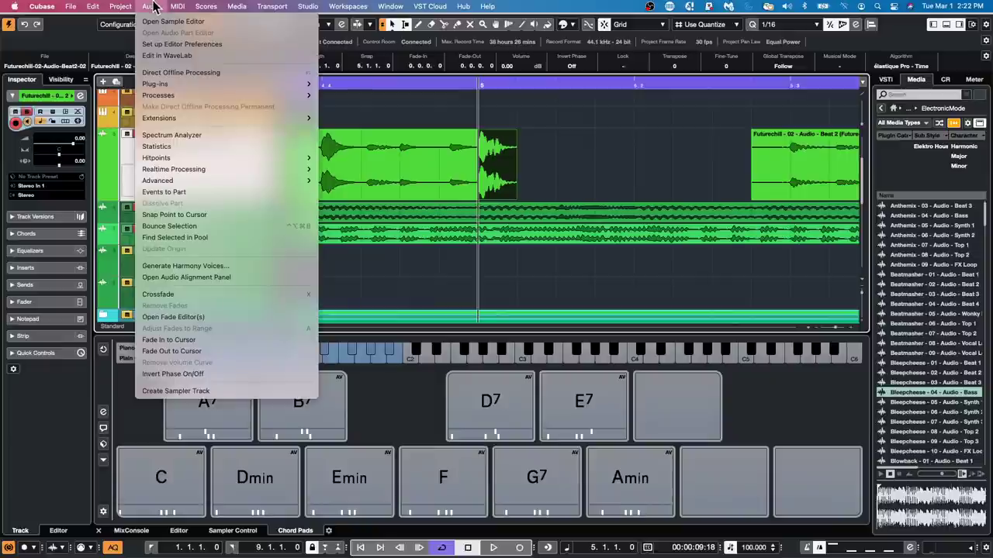
mouse_move(91, 16)
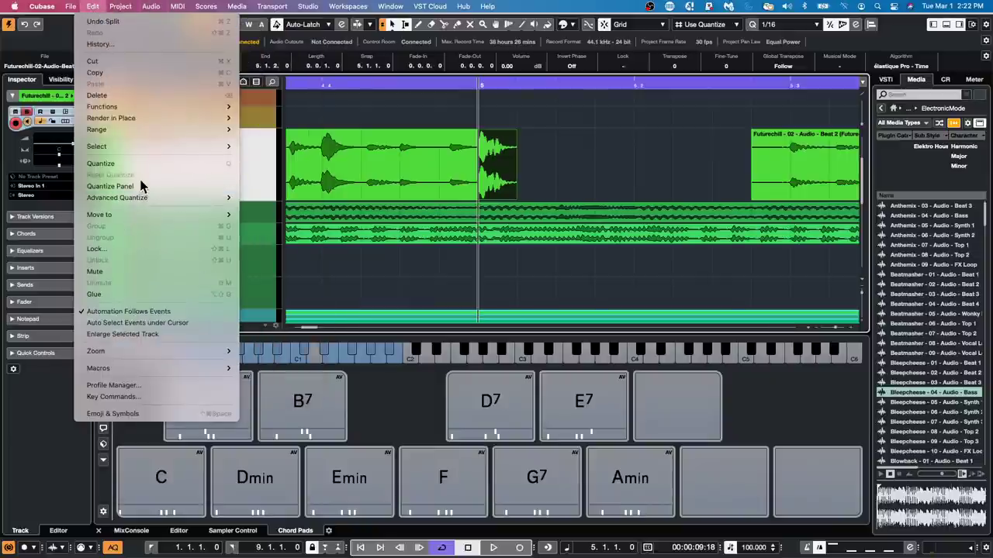
mouse_move(147, 14)
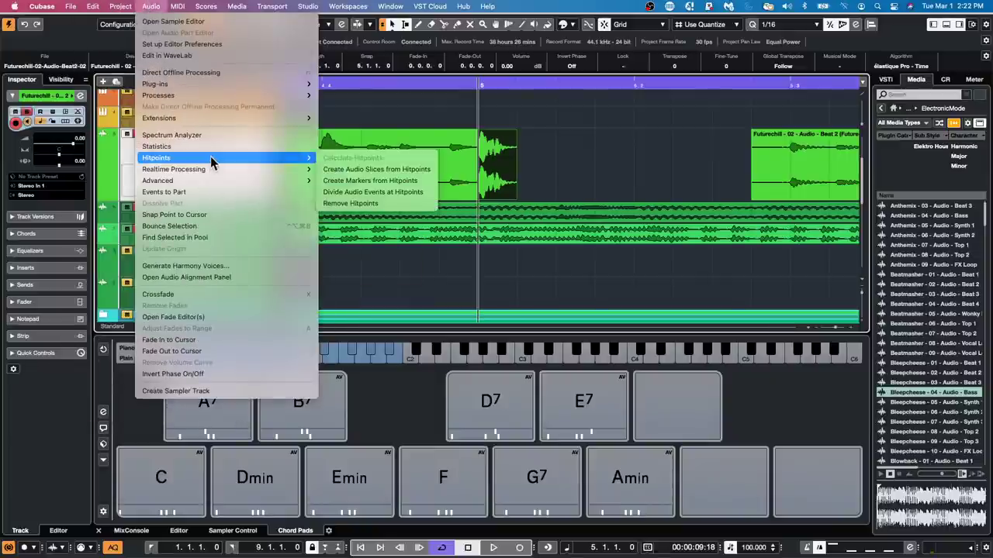
mouse_move(204, 180)
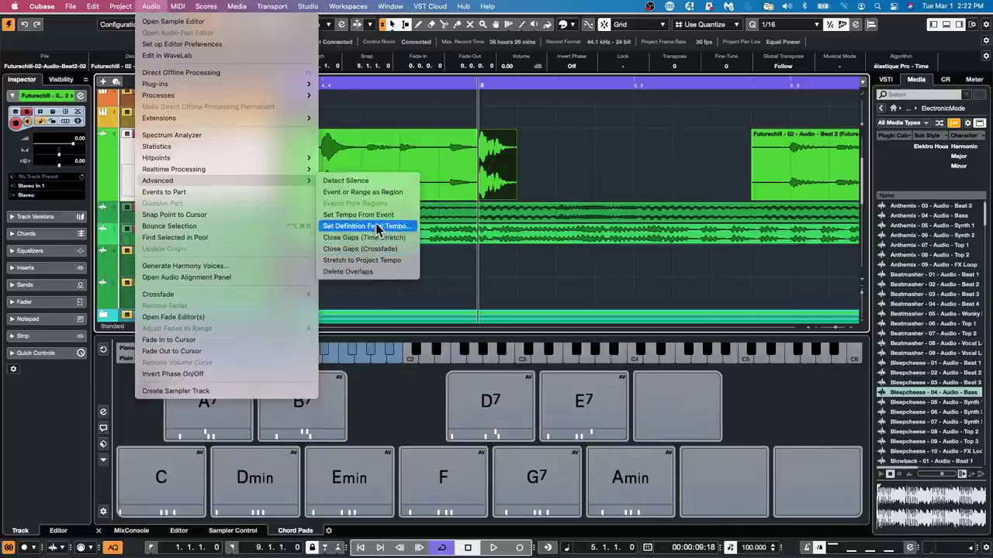
click(377, 249)
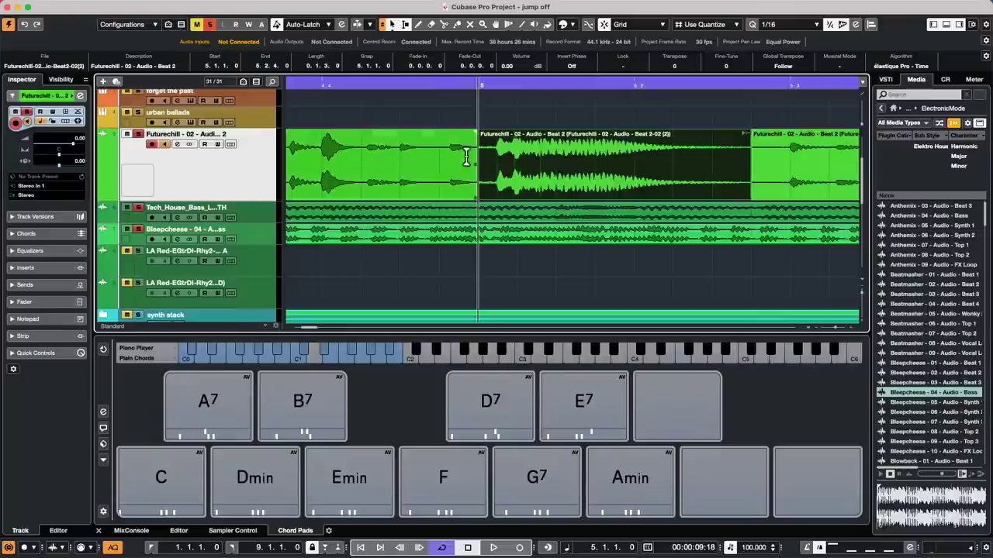
drag(464, 85, 470, 70)
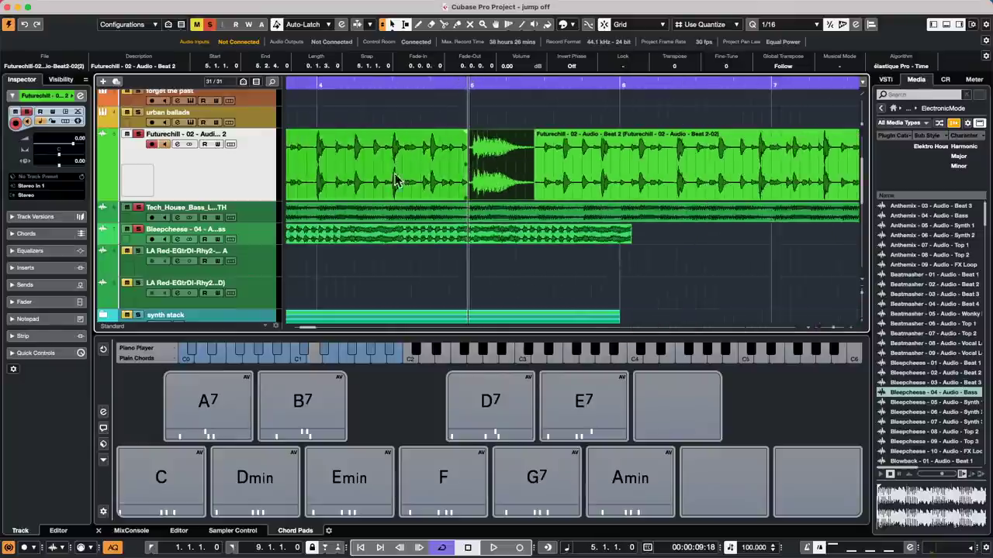
key(Delete)
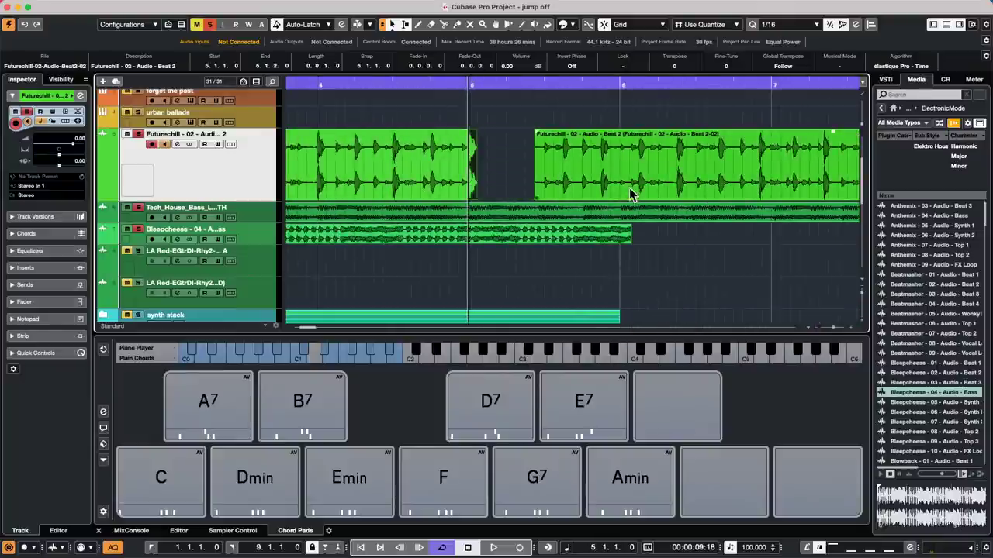
click(629, 194)
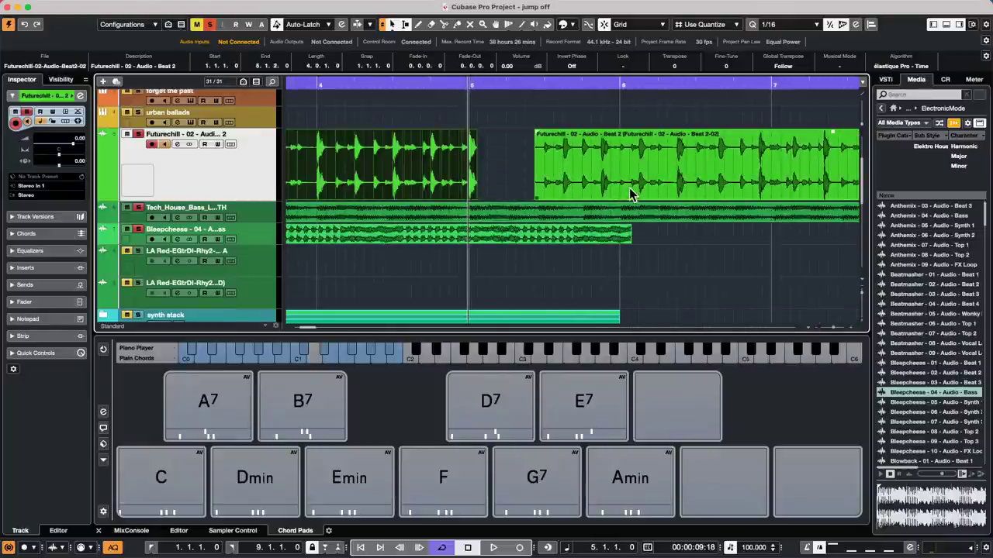
key(Left)
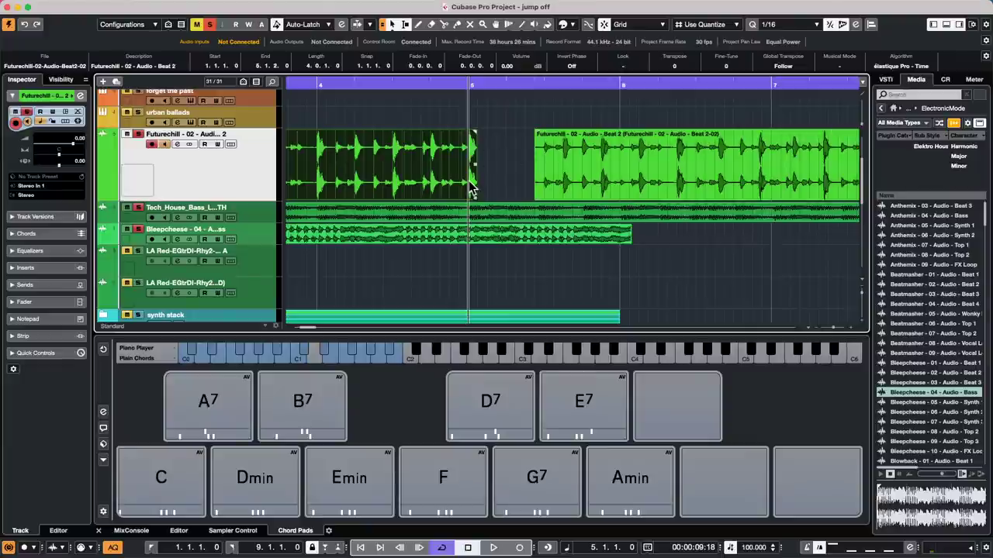
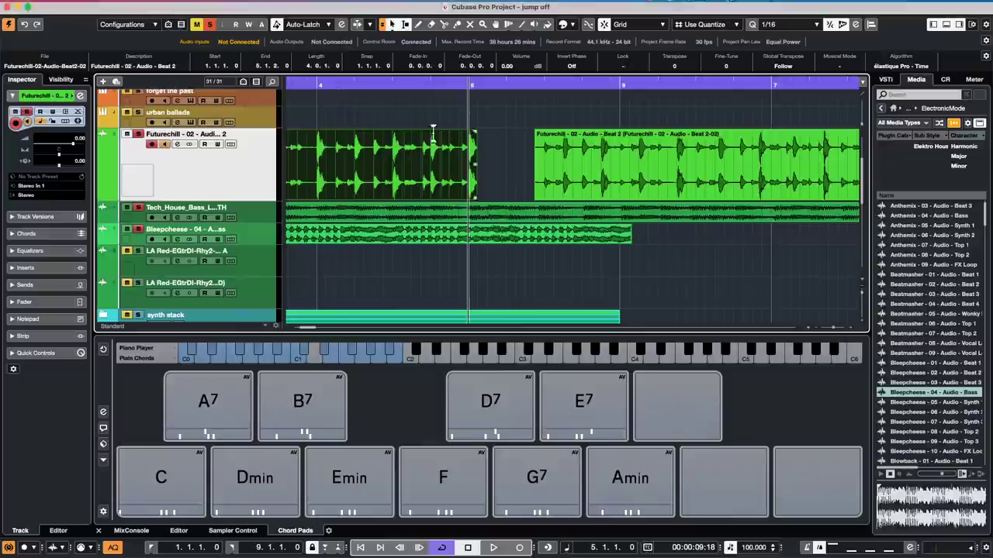
drag(453, 88, 454, 78)
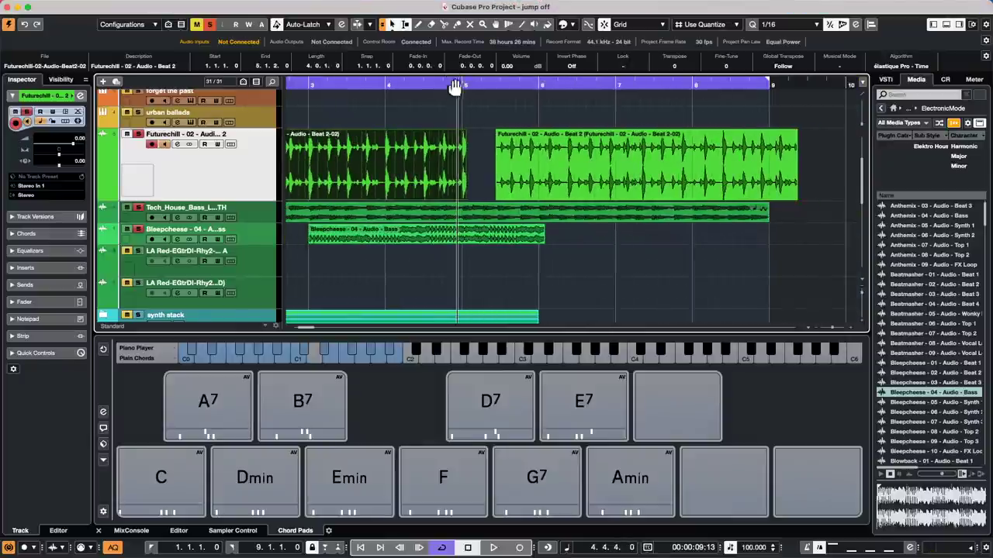
scroll(547, 192, up, 4)
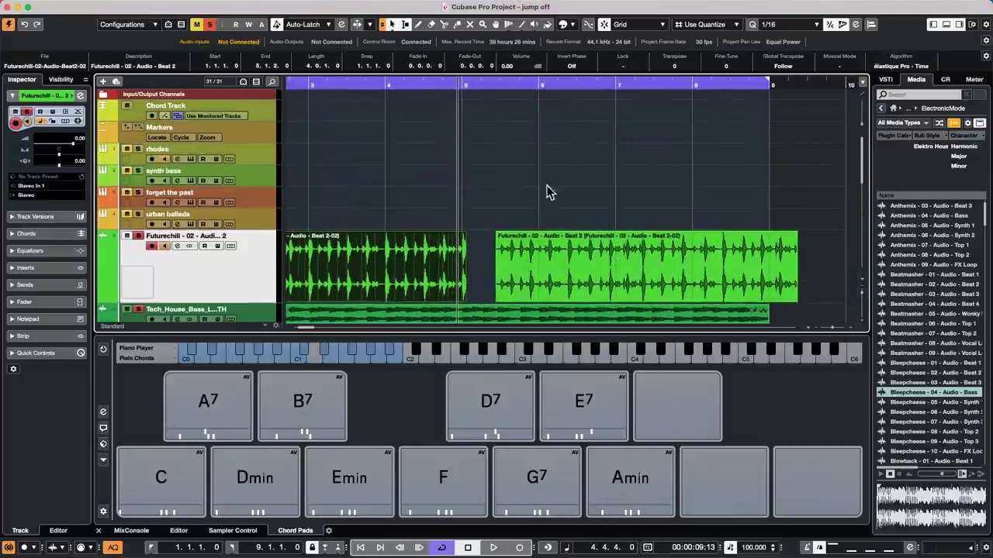
click(378, 80)
drag(380, 70, 377, 44)
scroll(504, 183, down, 10)
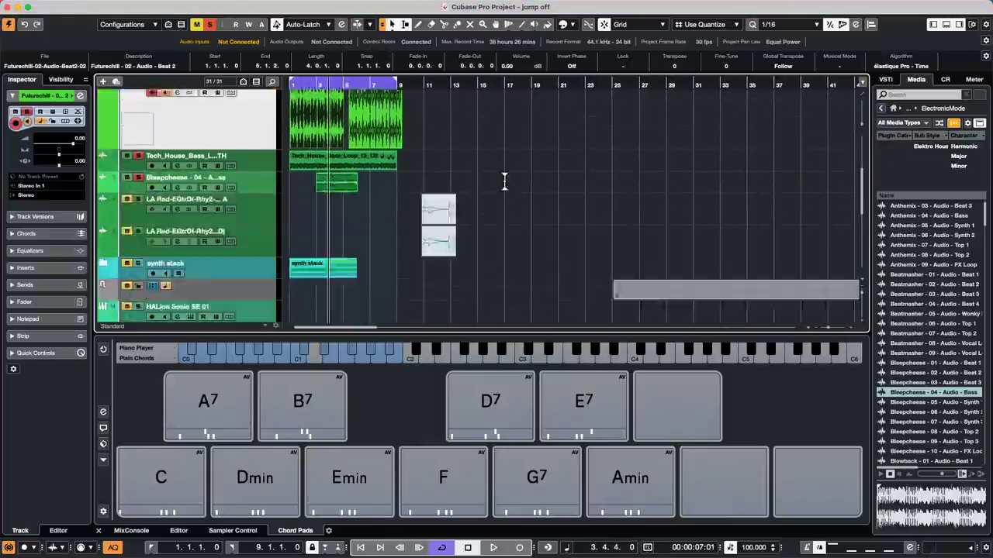
scroll(504, 187, up, 1)
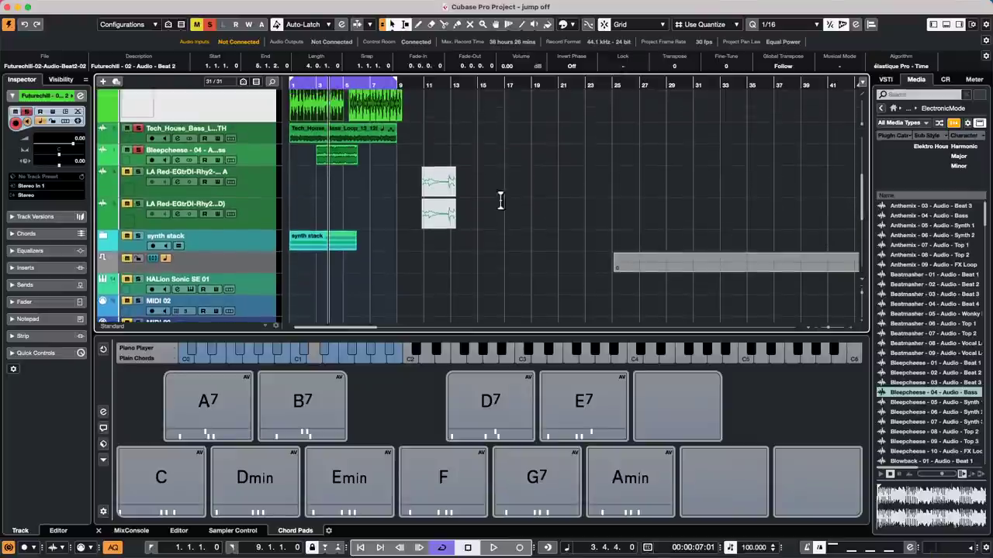
drag(539, 83, 502, 45)
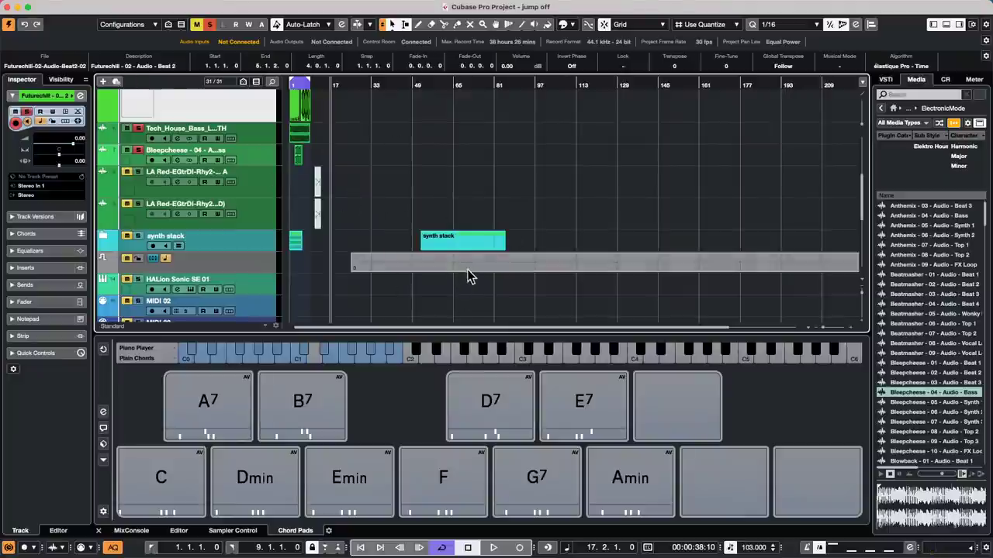
Revert the project to its previously saved version and delete the files created since the last save.
click(69, 6)
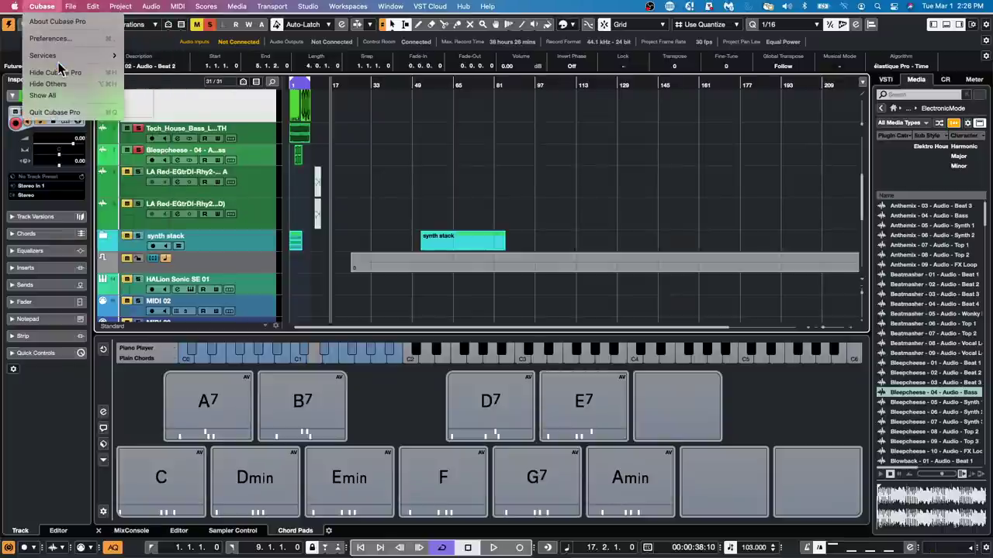
mouse_move(70, 6)
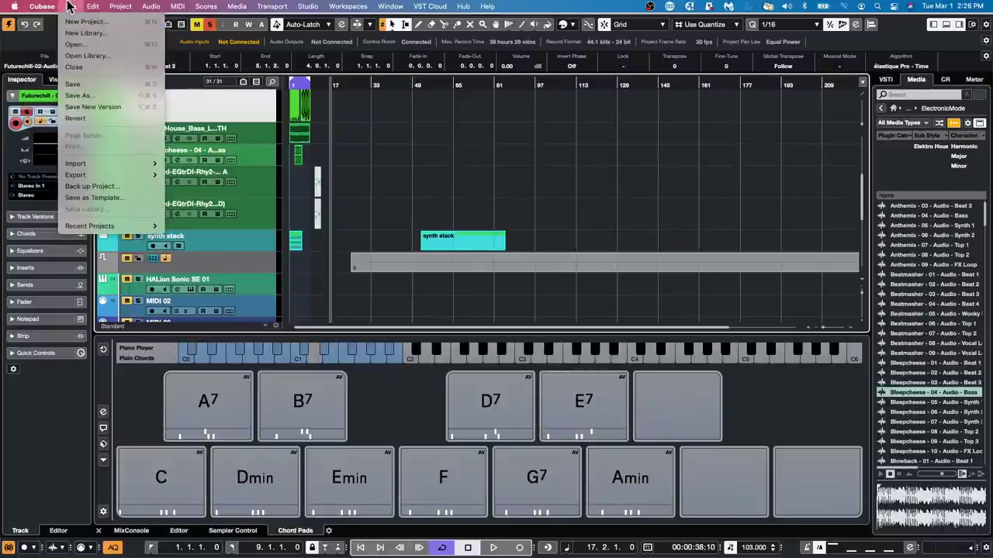
click(75, 119)
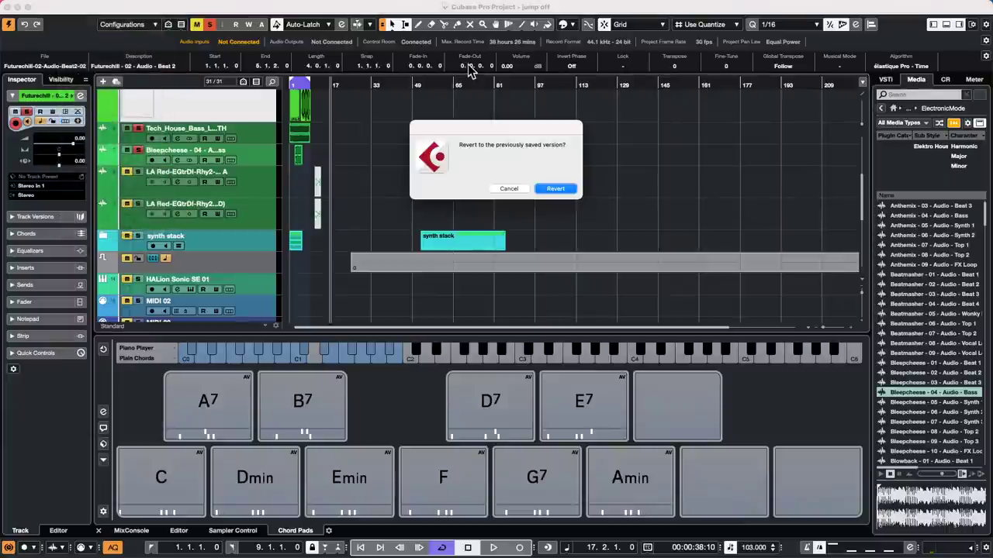
click(555, 190)
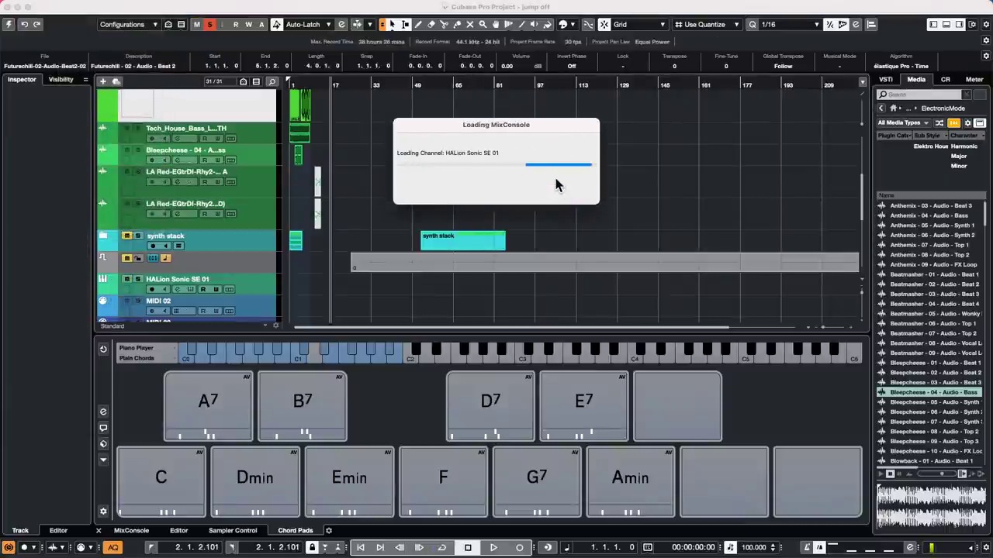
click(636, 297)
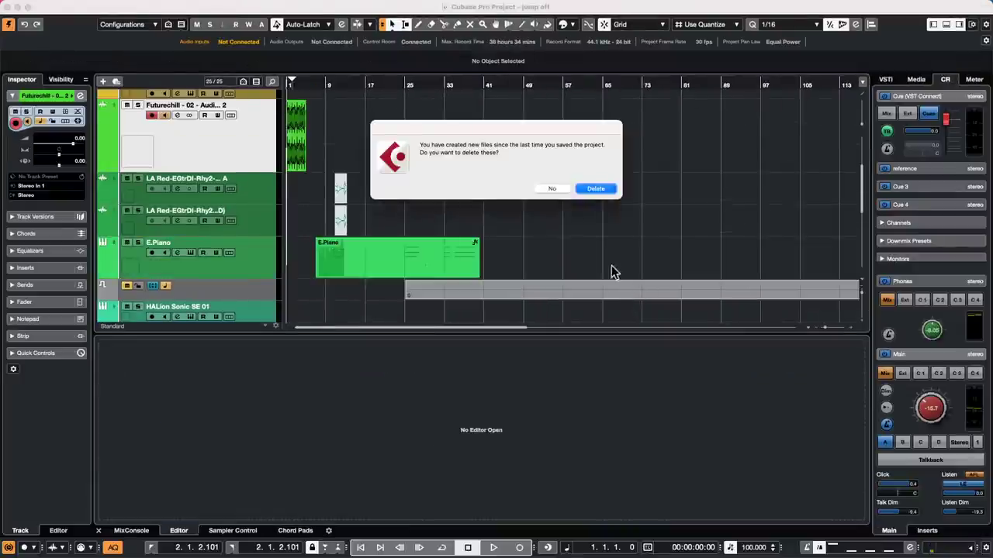
click(595, 190)
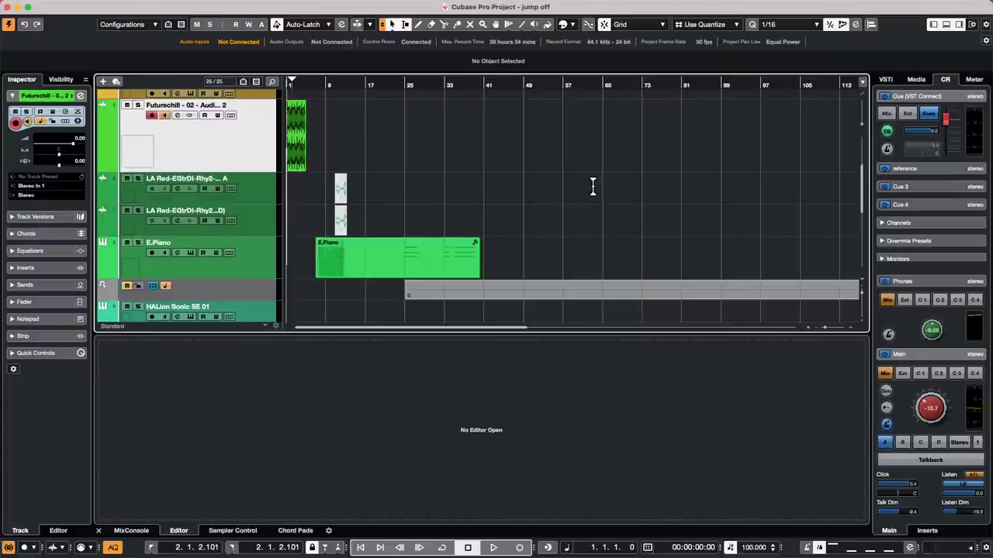
Open the E.Piano MIDI part in a separate Key Editor window.
click(437, 272)
double_click(420, 272)
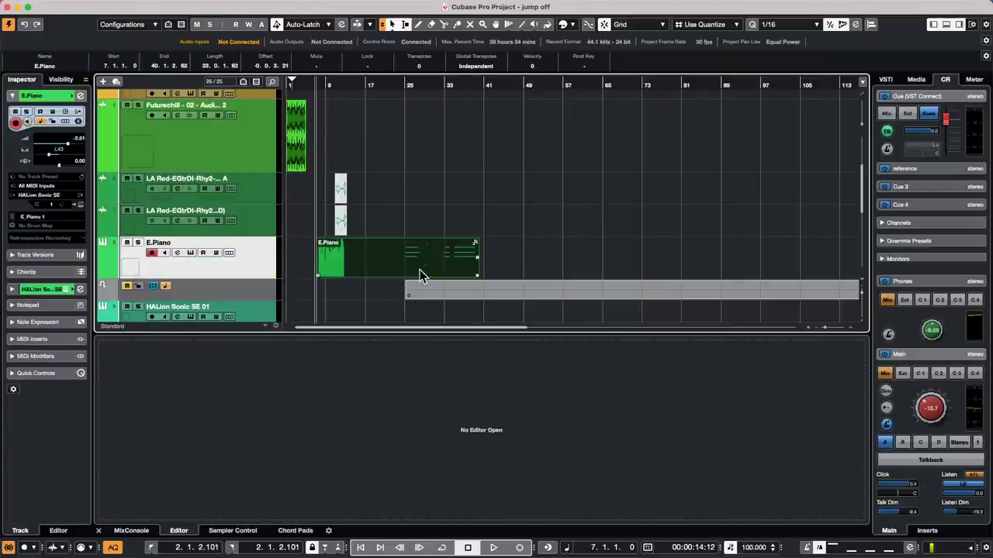
click(841, 343)
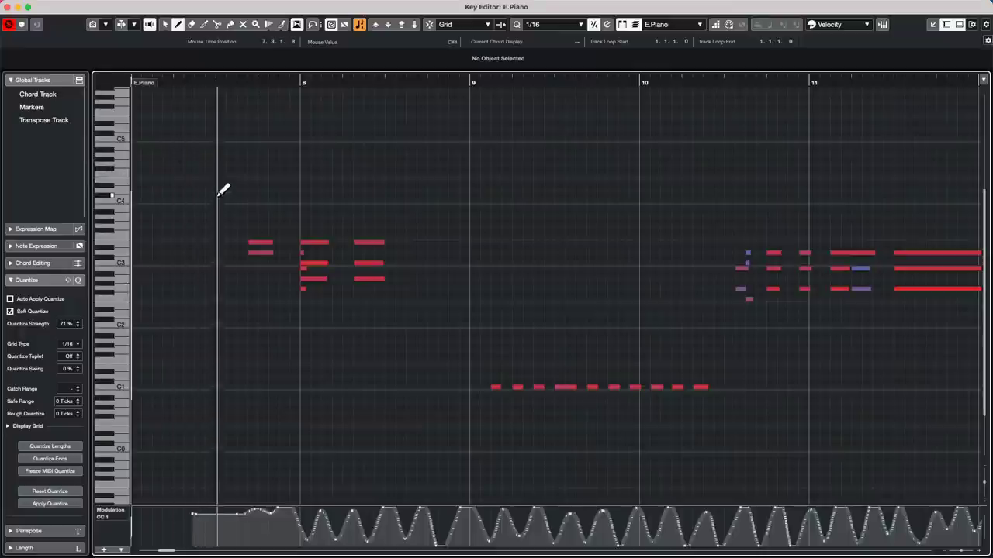
Open the Color Schemes page of the User Interface preferences.
click(39, 7)
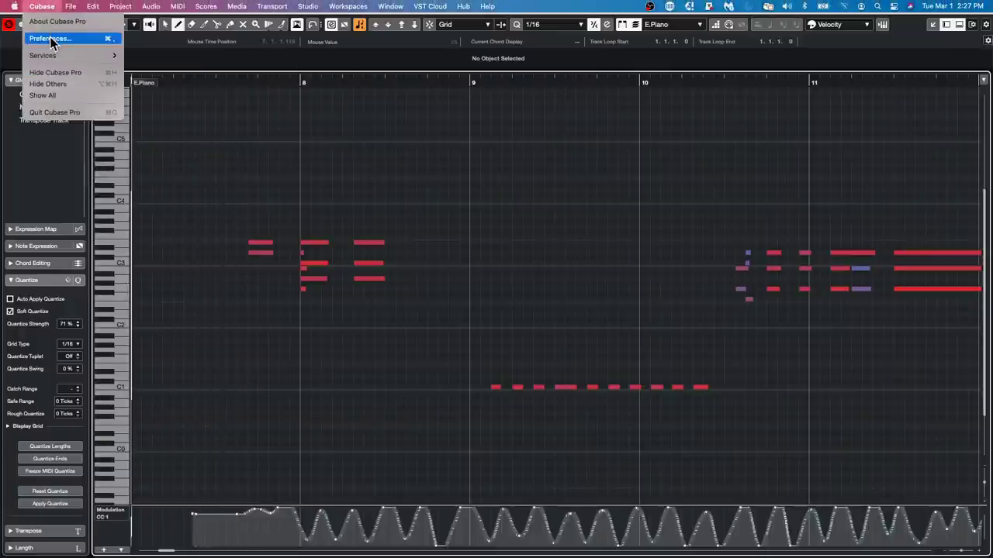
click(49, 38)
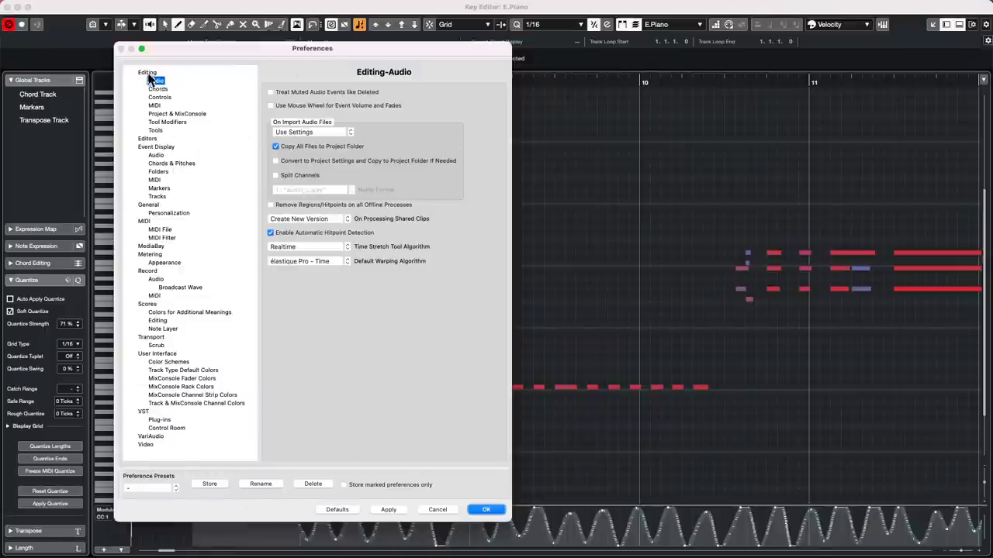
click(157, 353)
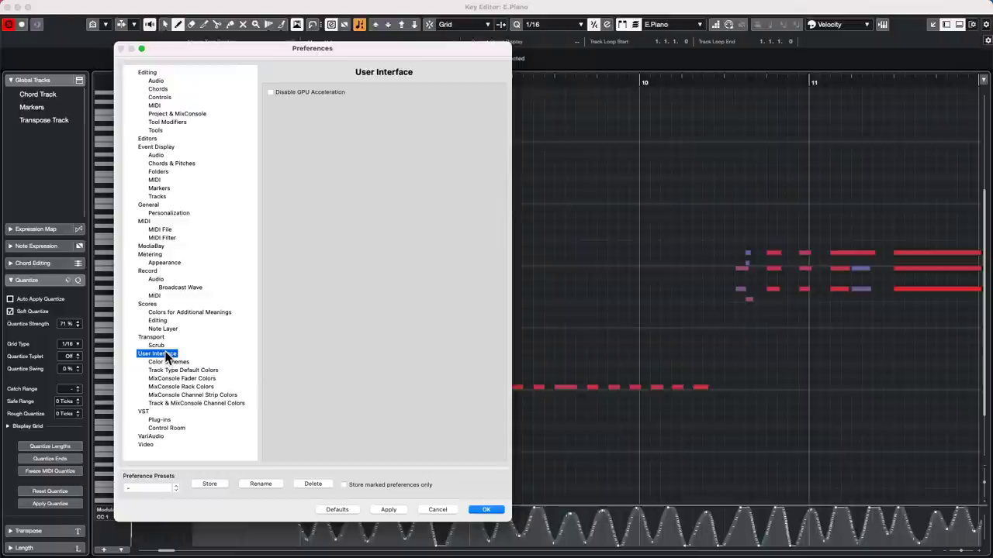
click(185, 404)
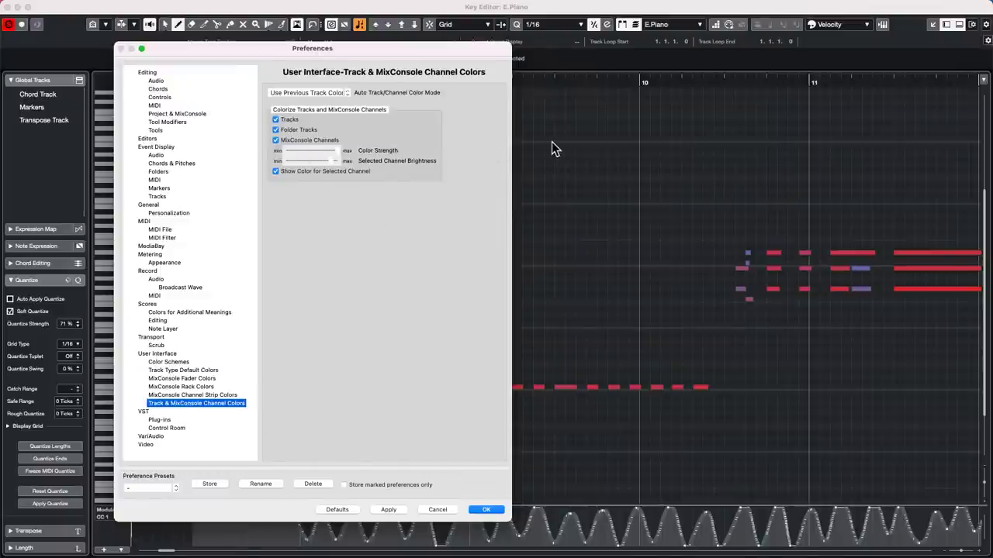
click(172, 363)
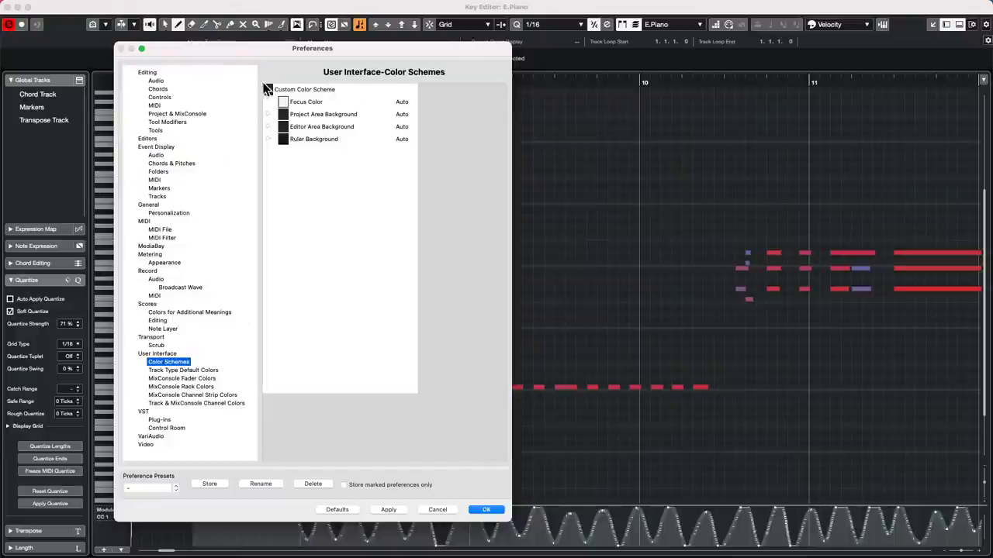
Change the Editor Area Background to a light blue-grey with V 93 (RGB 208, 222, 237).
click(283, 128)
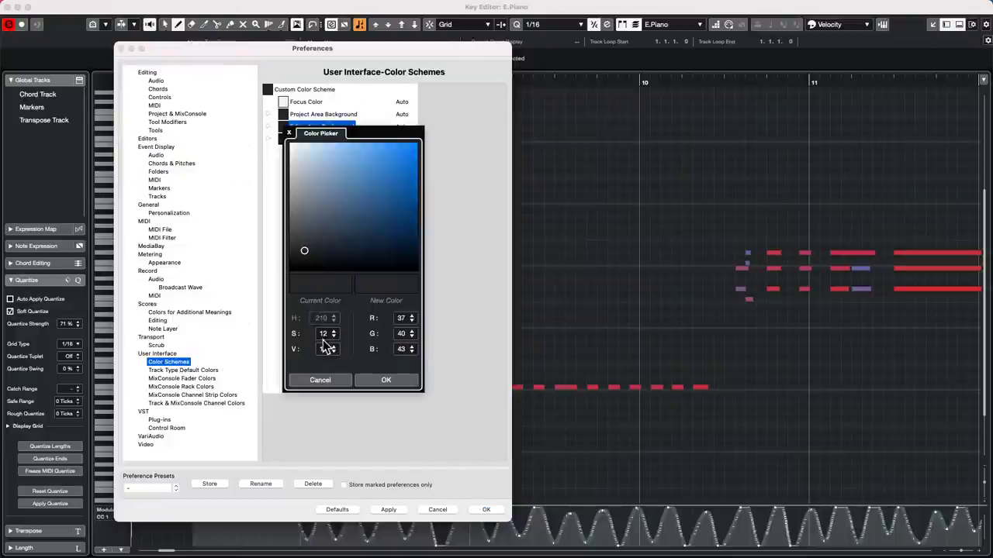
scroll(333, 347, up, 20)
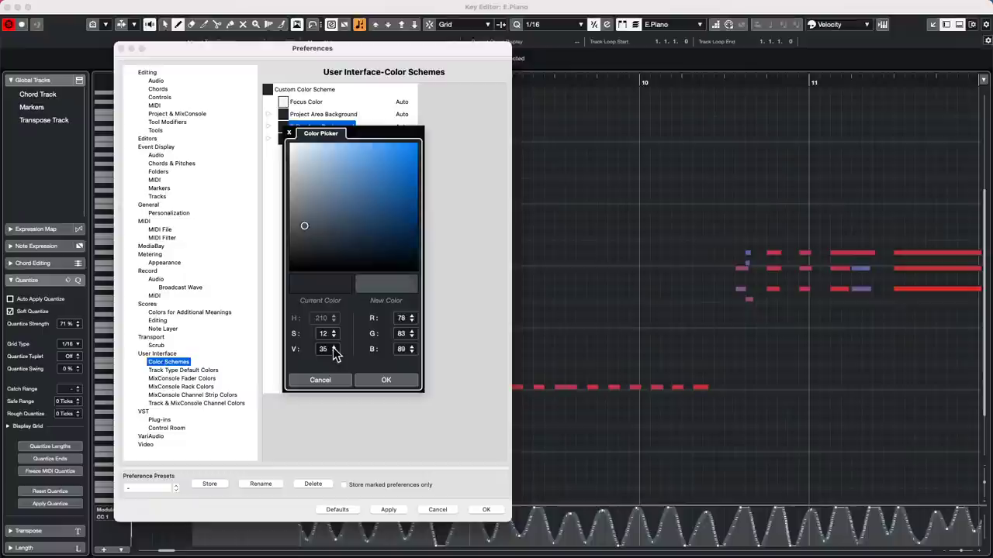
scroll(333, 347, up, 20)
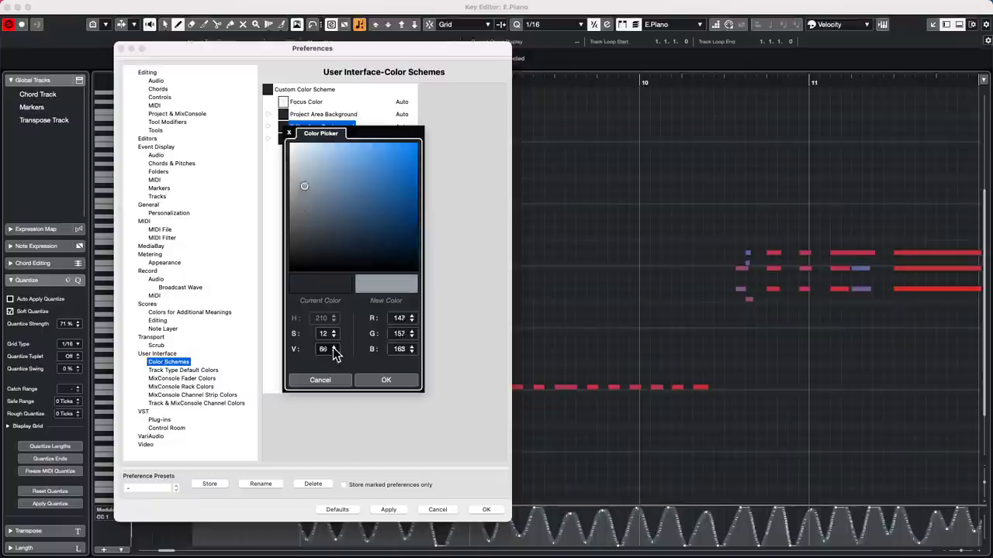
scroll(333, 348, up, 15)
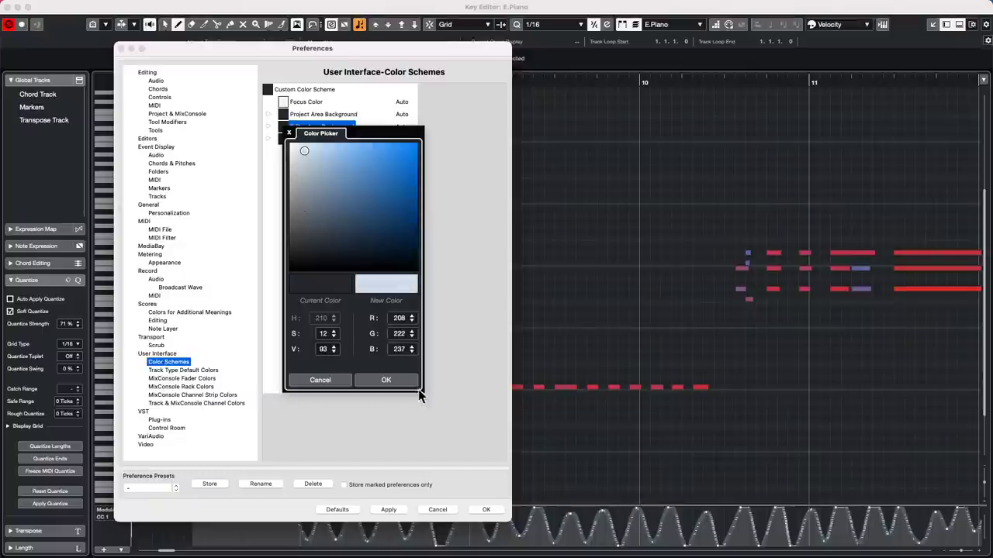
click(385, 380)
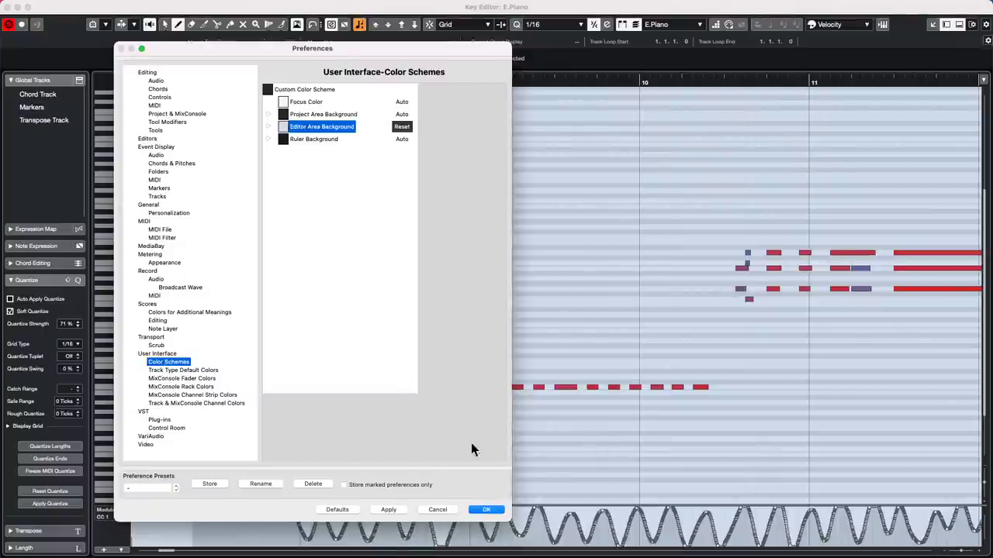
Darken the Editor Area Background to a medium grey of RGB 90, 94, 99.
click(283, 126)
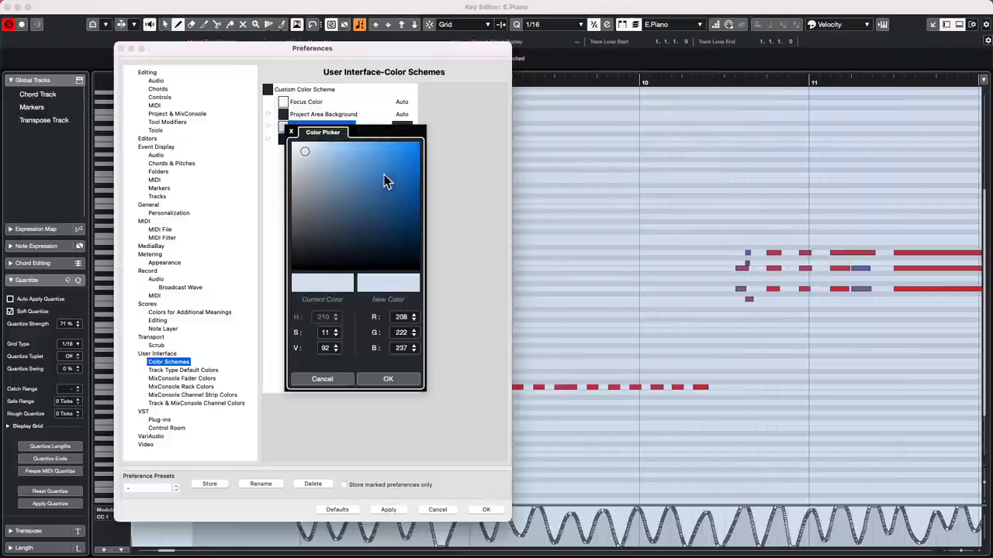
drag(309, 155, 305, 220)
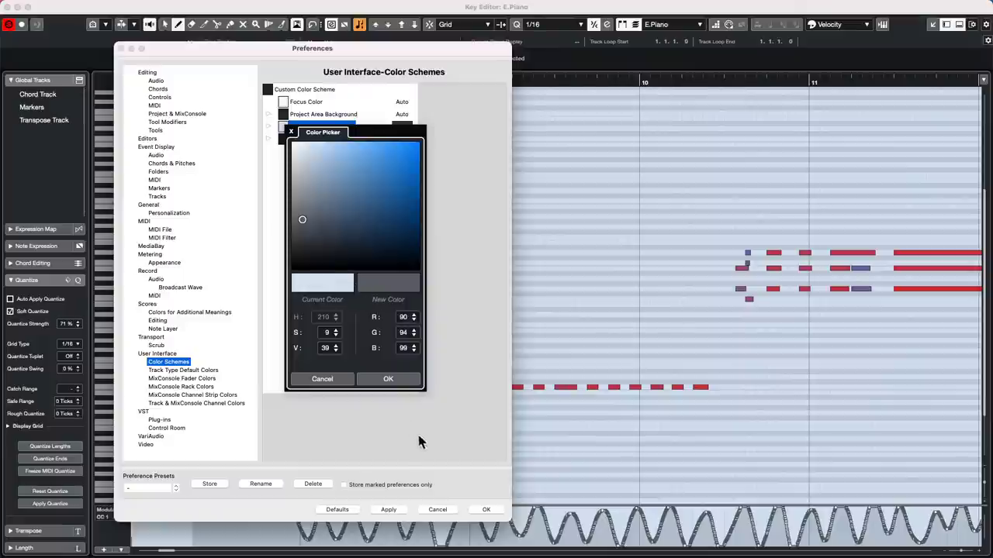
click(391, 376)
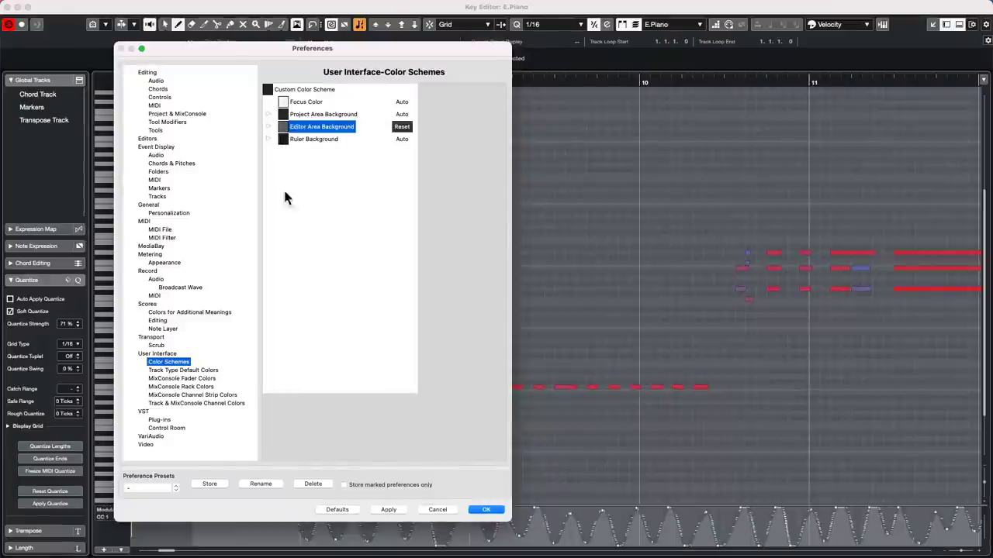
Set the Editor Area Background's V value to 12 and restore the color scheme page to its defaults.
click(283, 127)
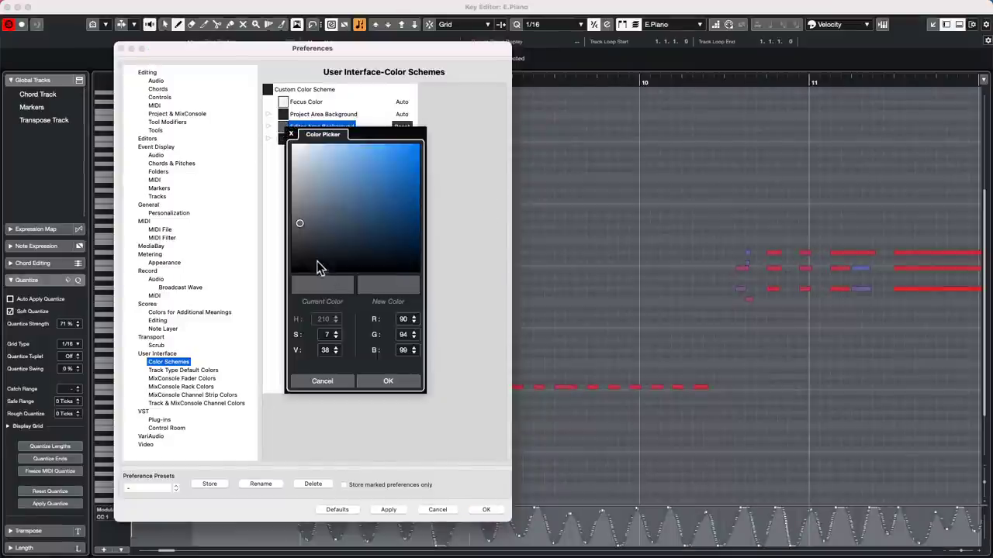
click(329, 350)
text(12)
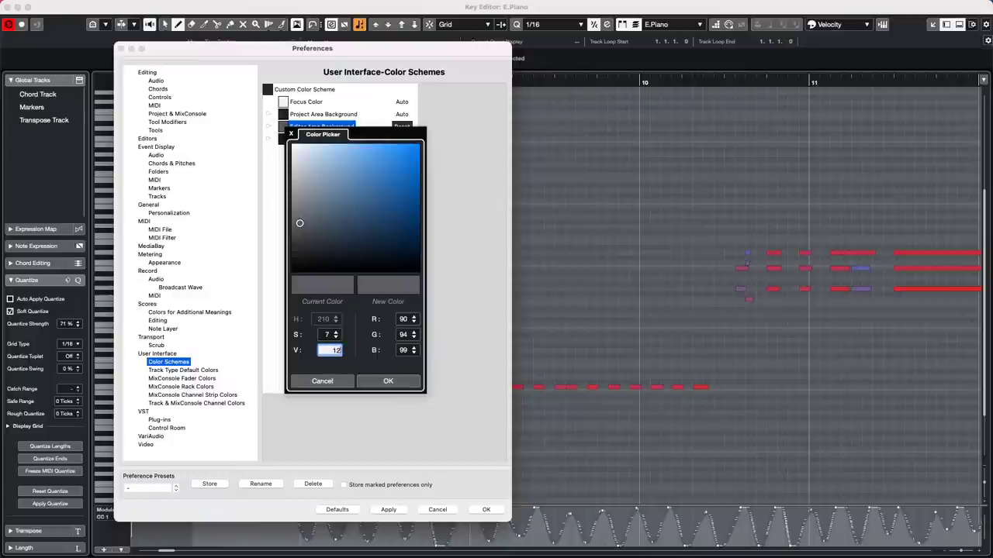
key(Return)
click(389, 382)
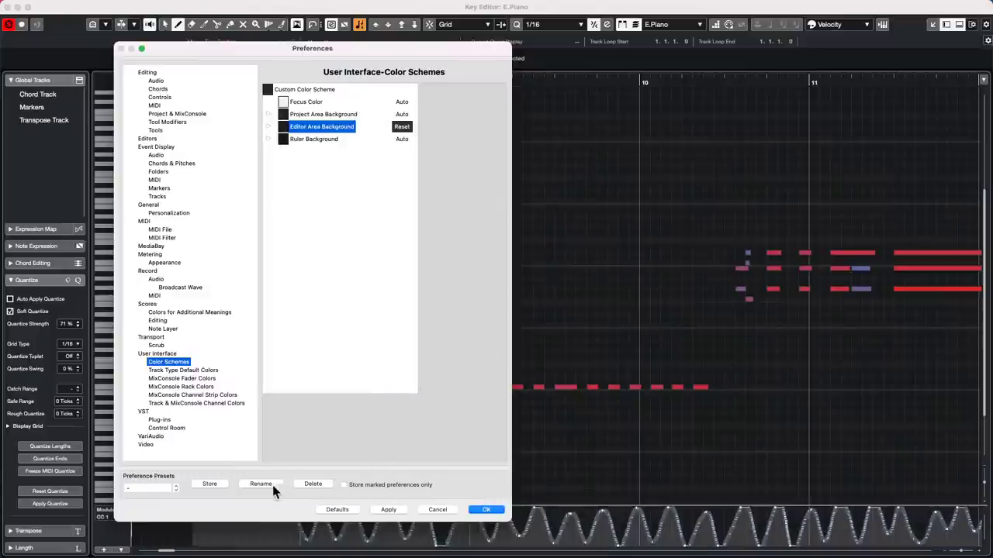
click(337, 510)
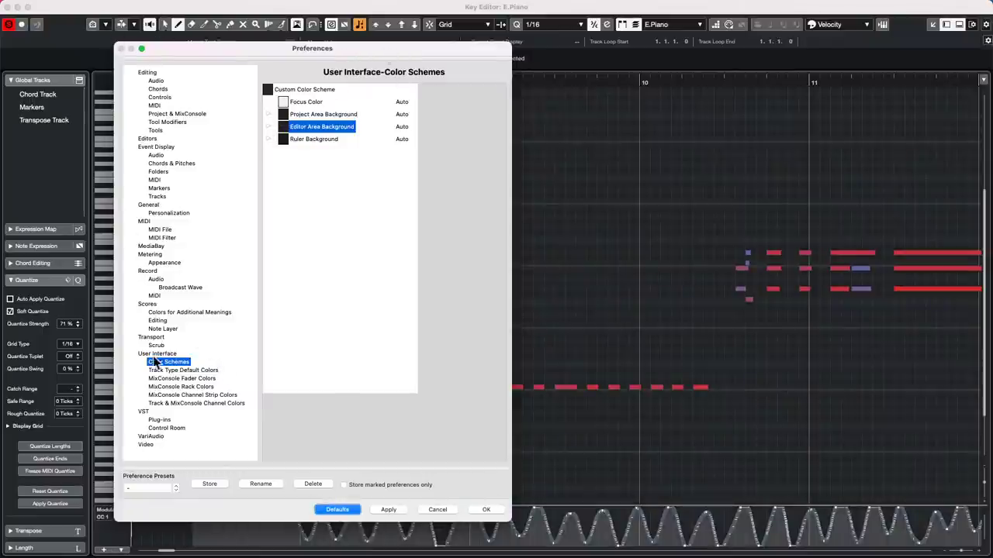
Expand the Ruler, Project Area and Editor Area Background entries to examine their individual color options.
click(267, 139)
click(268, 115)
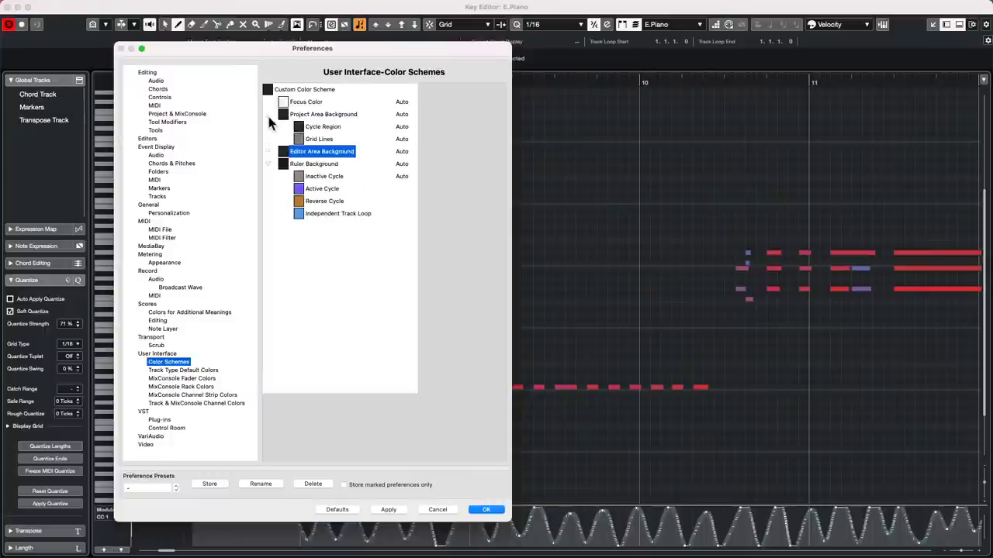
click(267, 152)
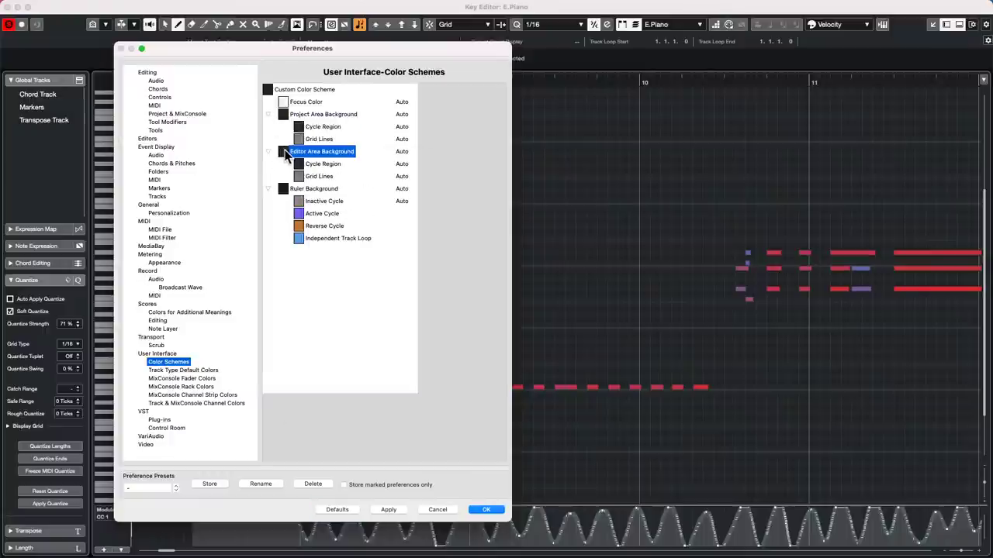
Change the Editor Area Background to a light blue-grey with S 15 and V 86 (RGB 186, 202, 219).
click(283, 152)
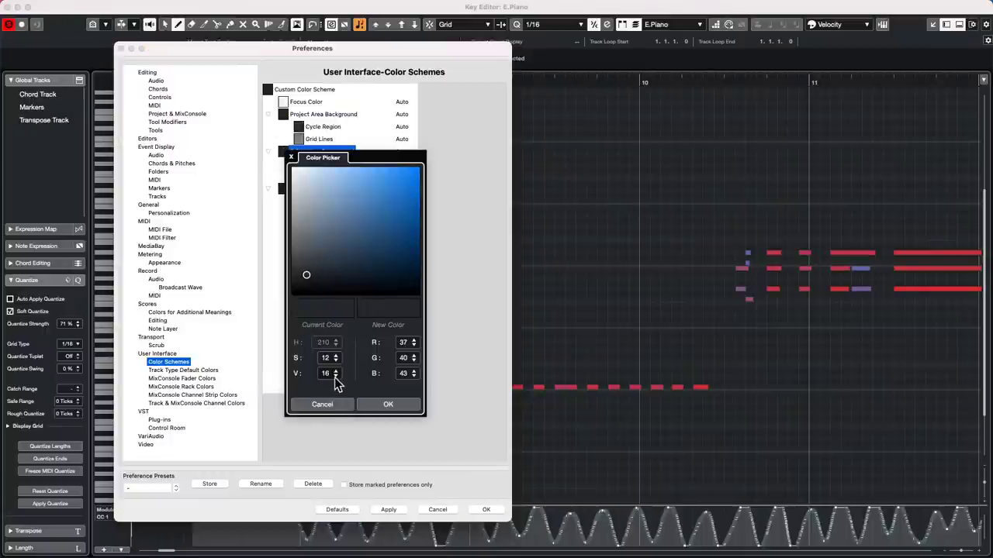
click(332, 377)
click(333, 377)
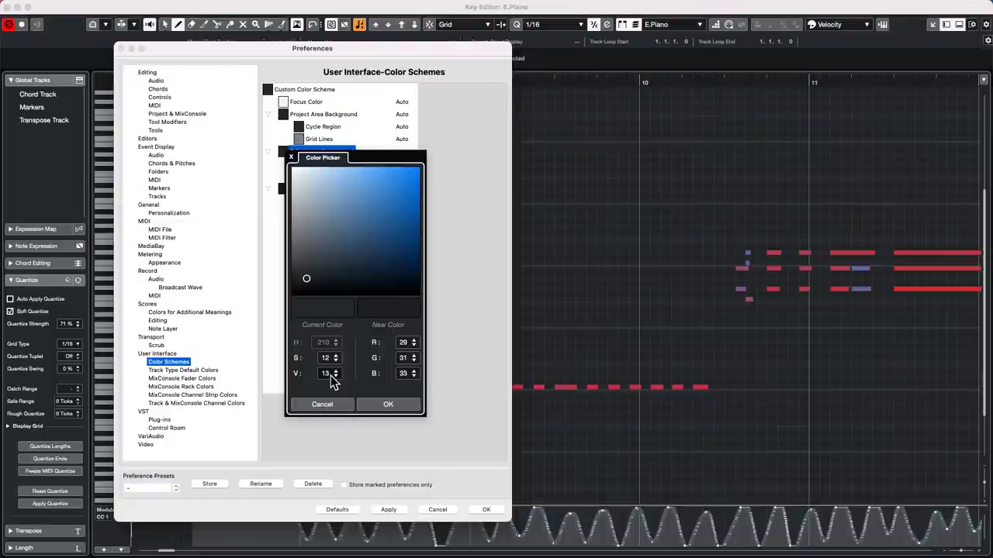
click(331, 377)
click(335, 370)
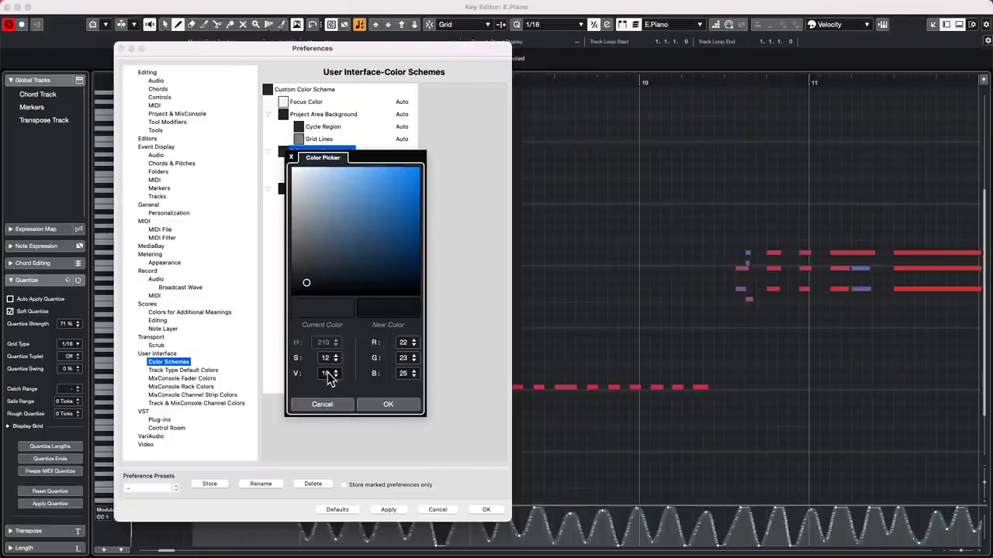
click(326, 373)
text(36)
key(Return)
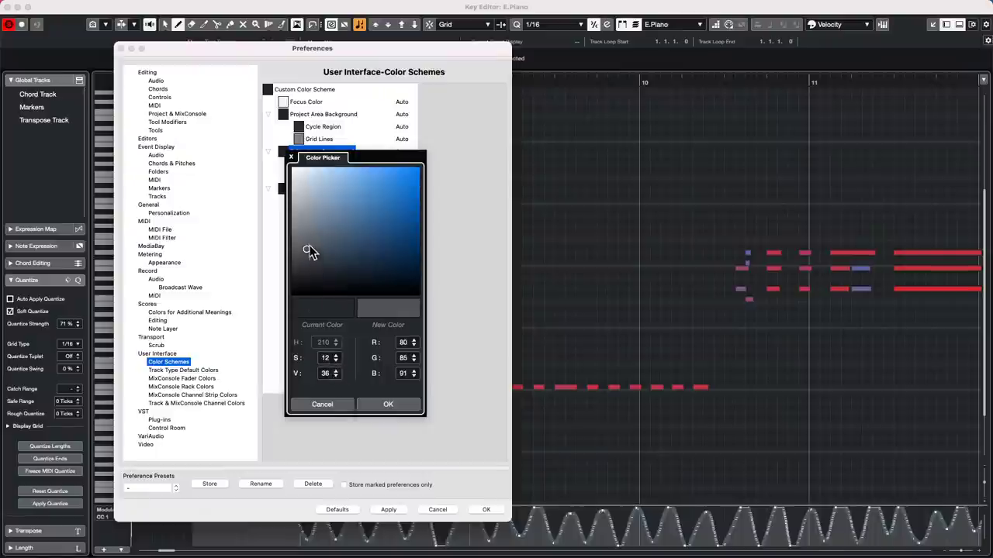
drag(307, 248, 311, 186)
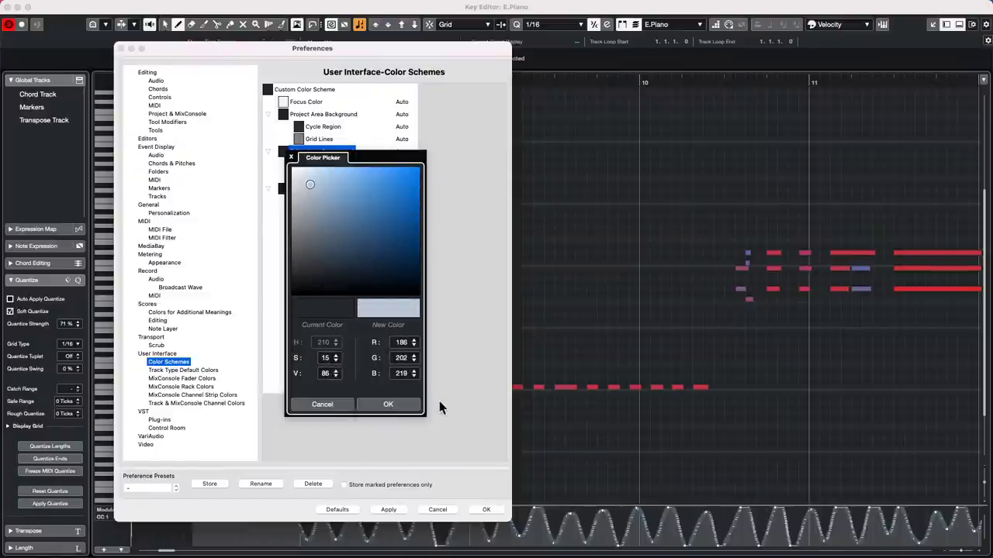
click(408, 405)
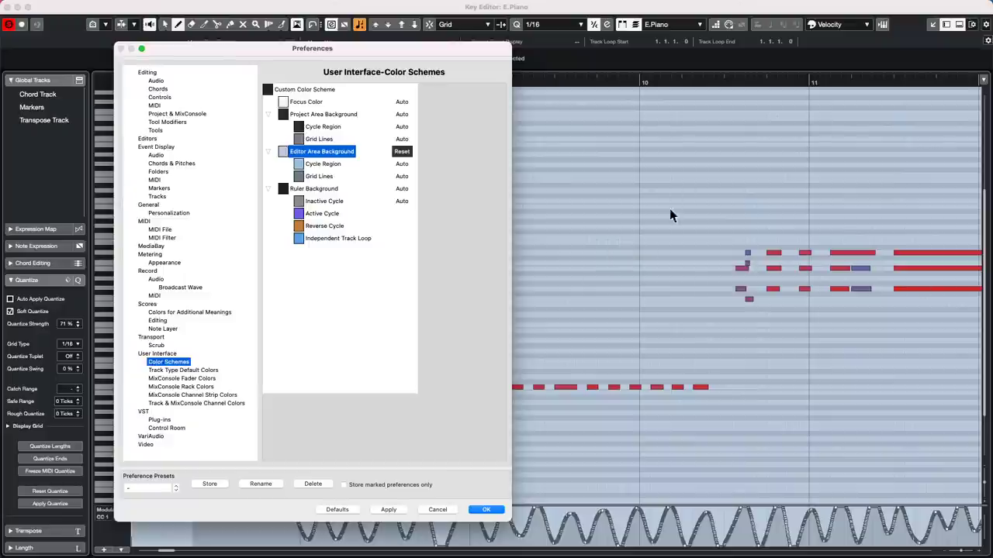
Darken the Editor Area Background to RGB 40, 42, 45 and save the preferences.
click(282, 152)
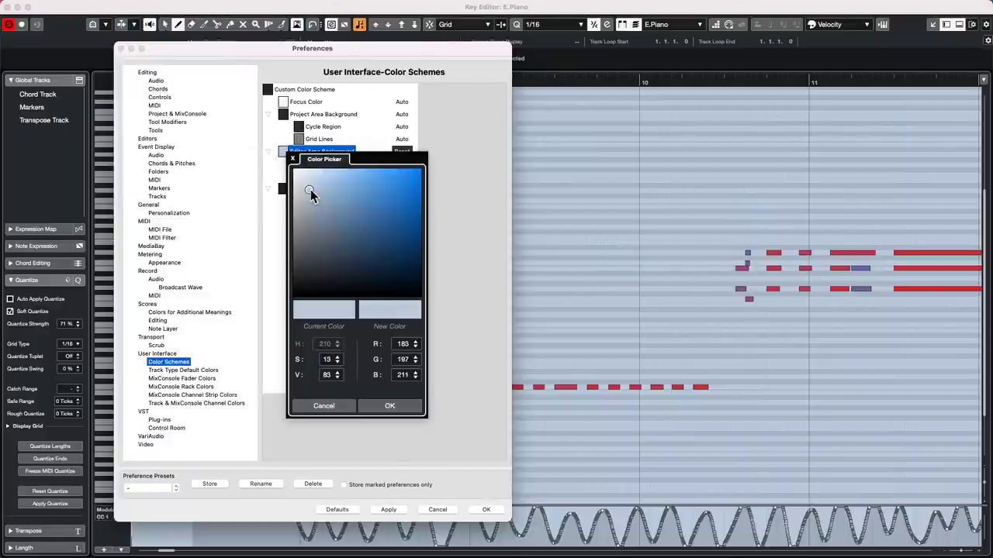
drag(311, 192, 309, 278)
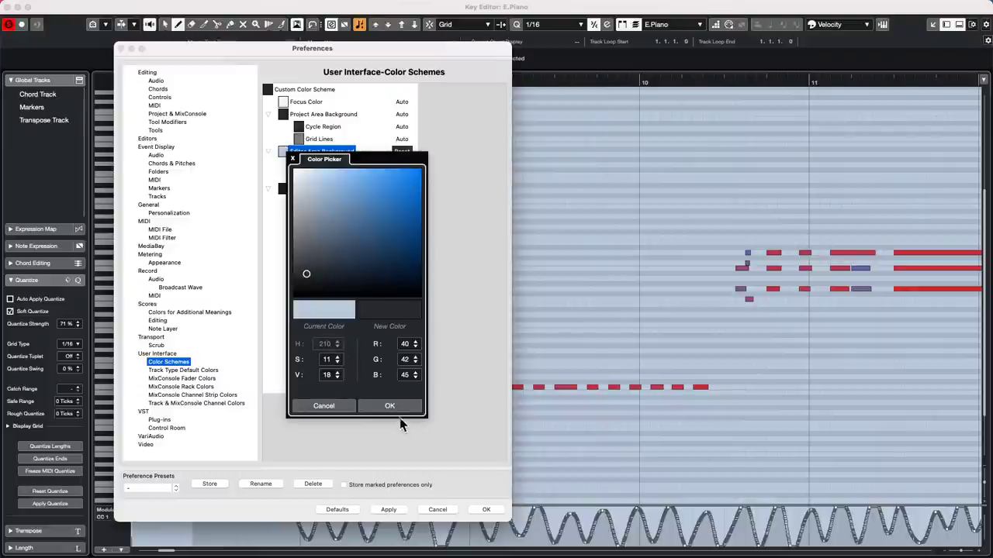
click(397, 406)
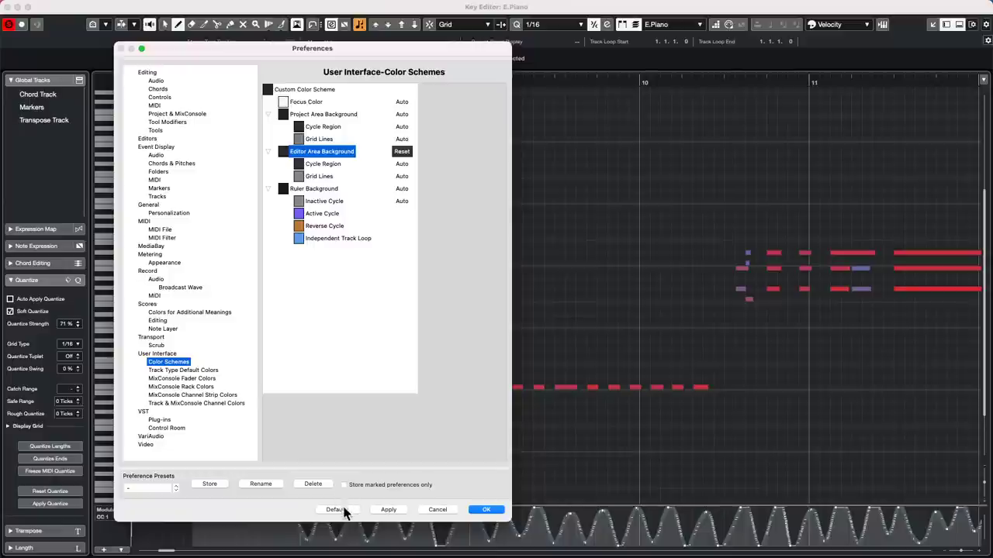
click(484, 510)
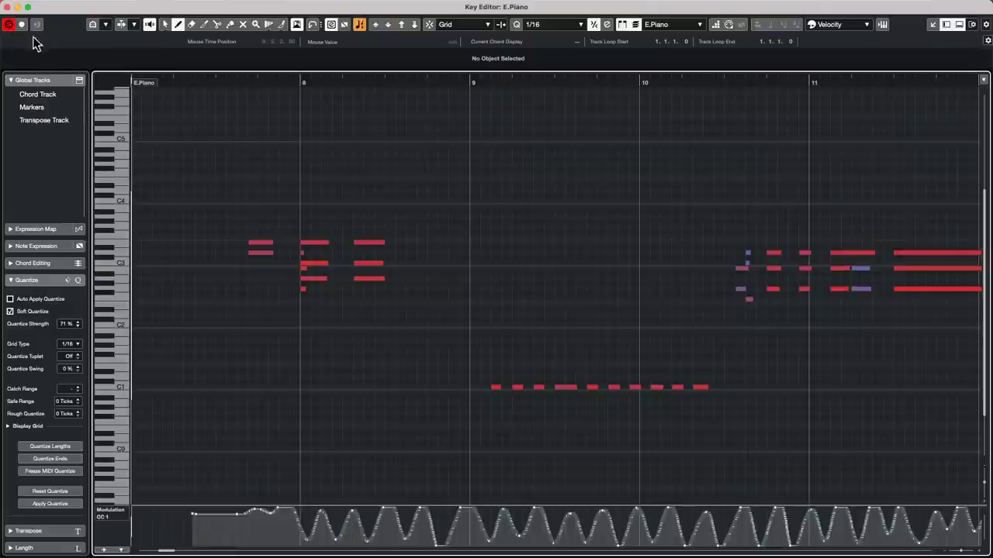
Close the Key Editor and select the tracks Audio 01 through Audio 07 in the project.
click(7, 6)
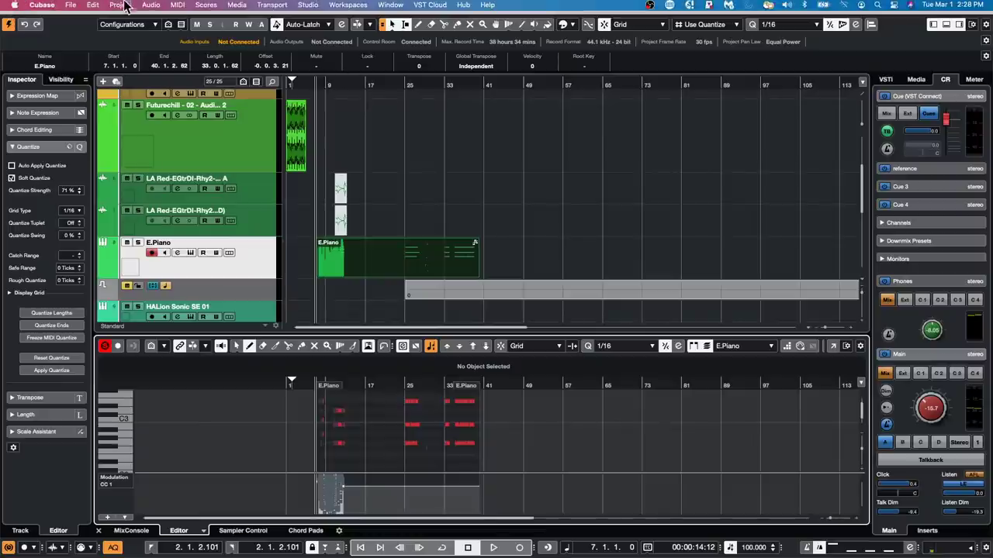
scroll(256, 258, down, 10)
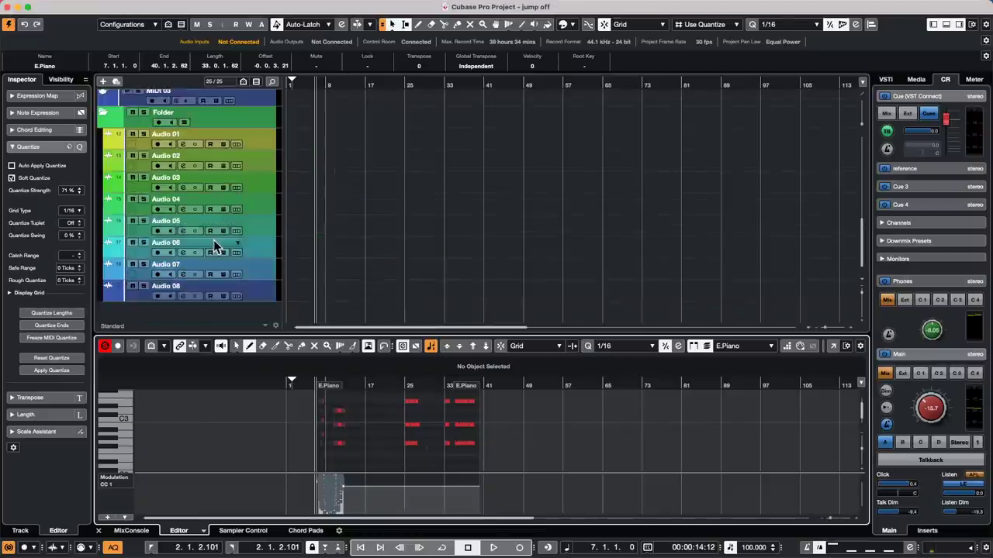
click(272, 147)
shift+click(260, 292)
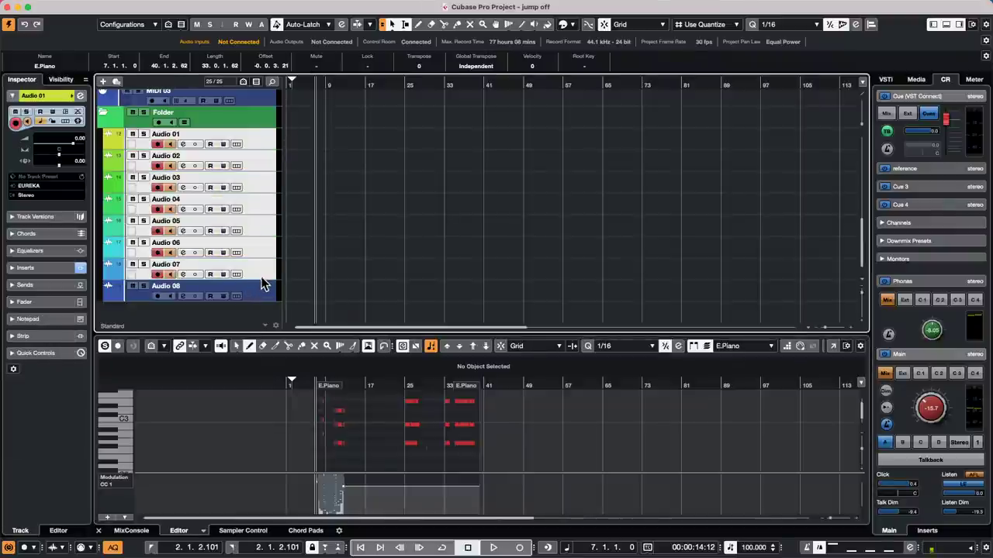
Show the MixConsole with Audio 01's channel settings open and enable Q-Link for the selected channels.
click(132, 531)
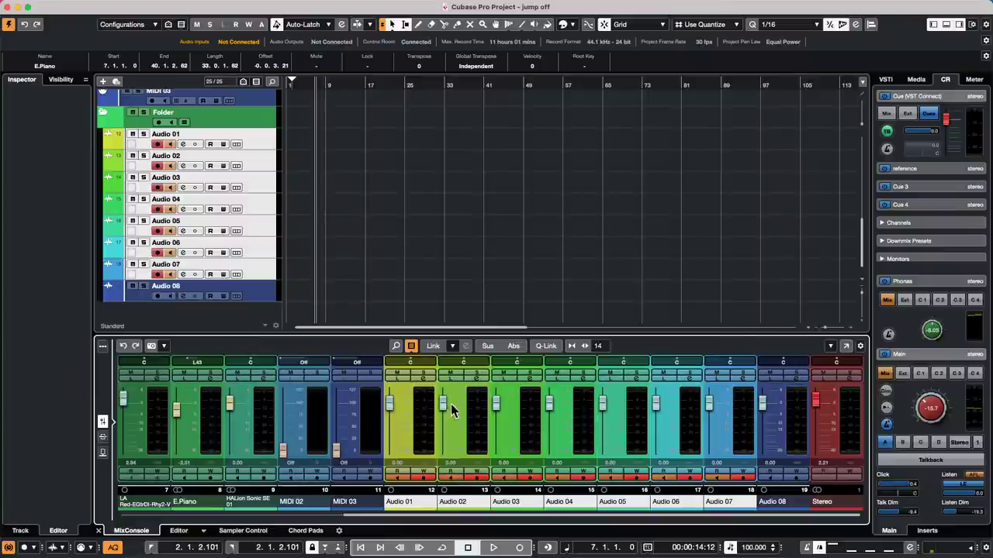
click(425, 379)
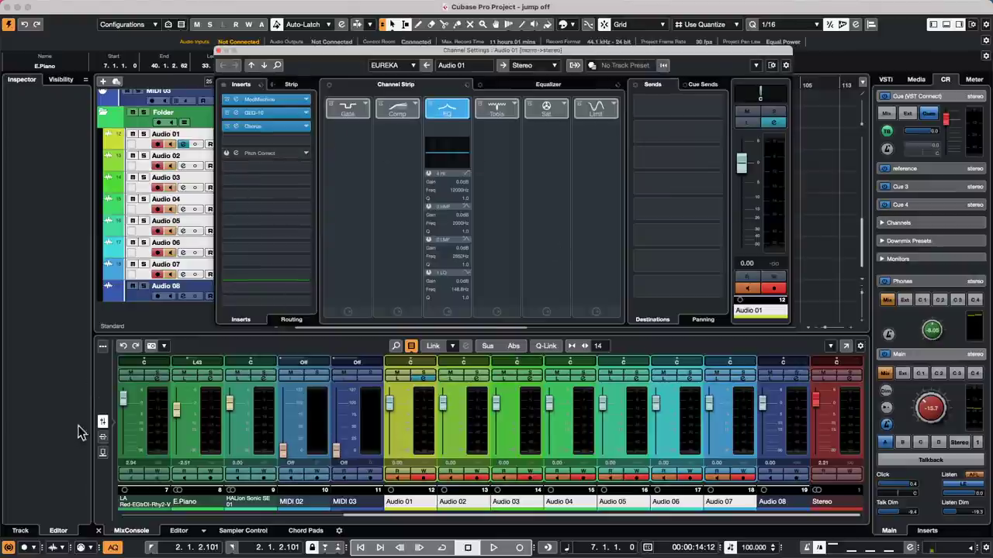
click(305, 185)
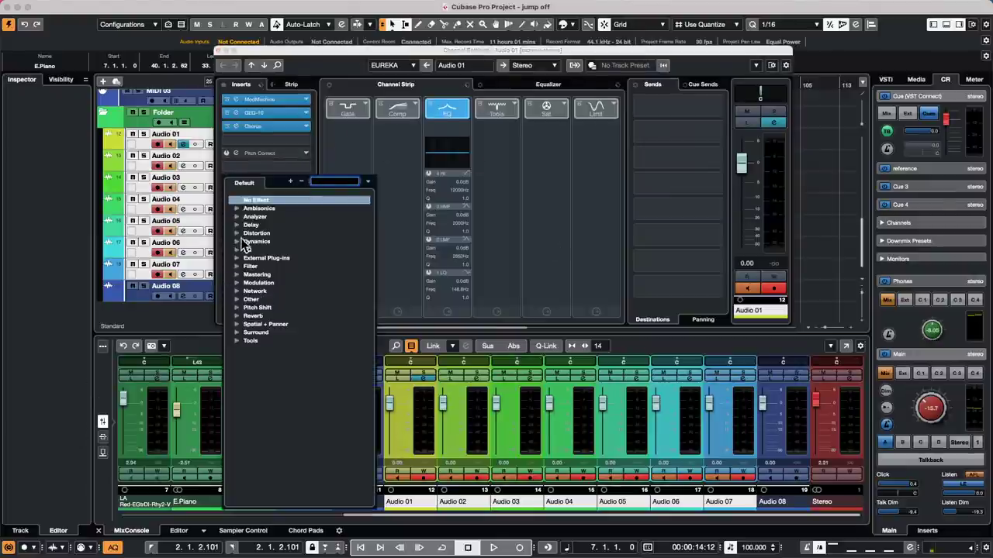
click(547, 349)
click(546, 346)
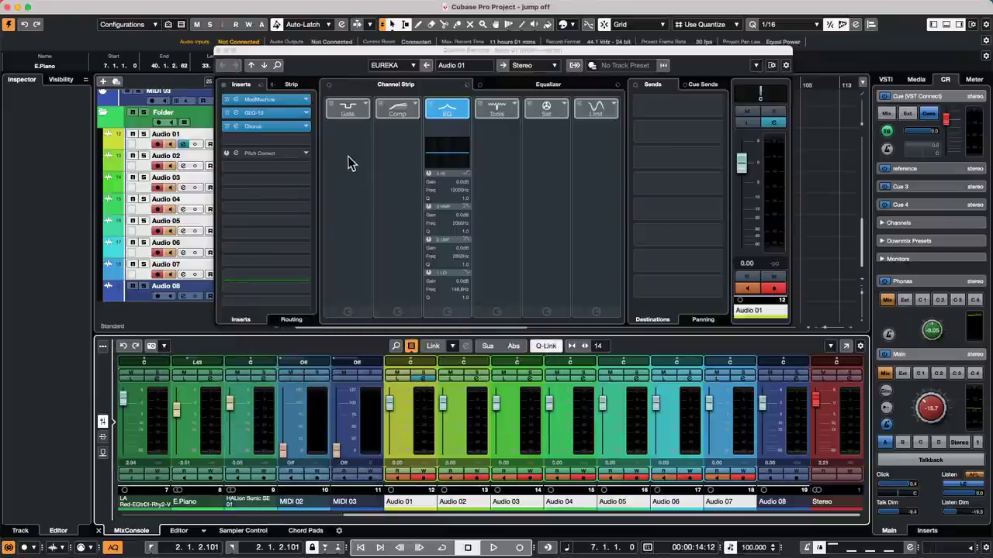
Load the DaTube distortion effect into Audio 01's seventh insert slot and close its plug-in window.
click(306, 183)
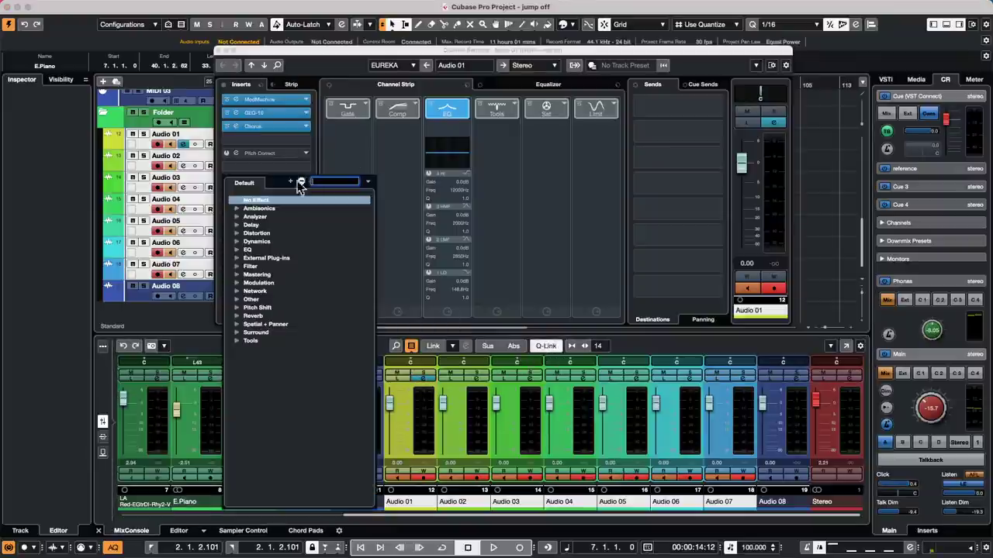
click(236, 233)
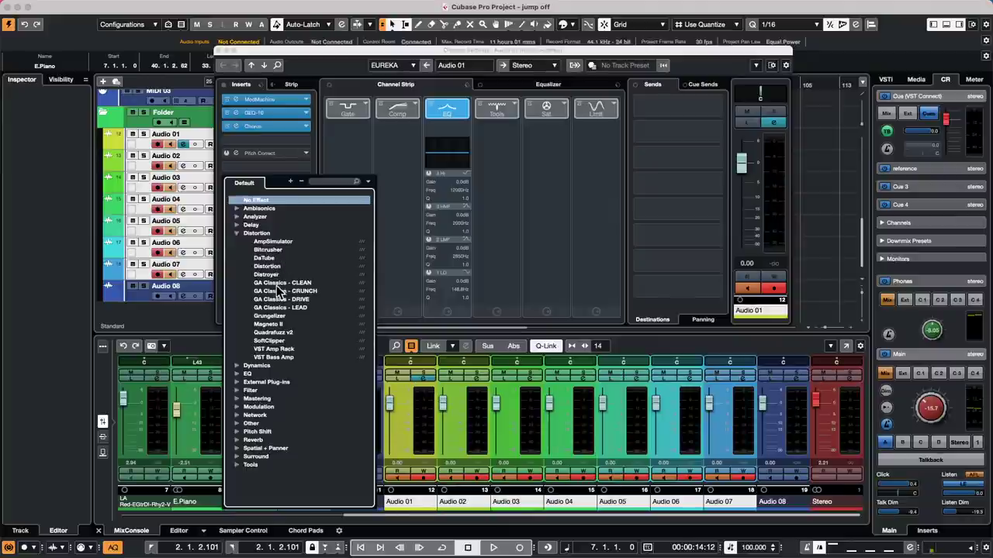
click(263, 258)
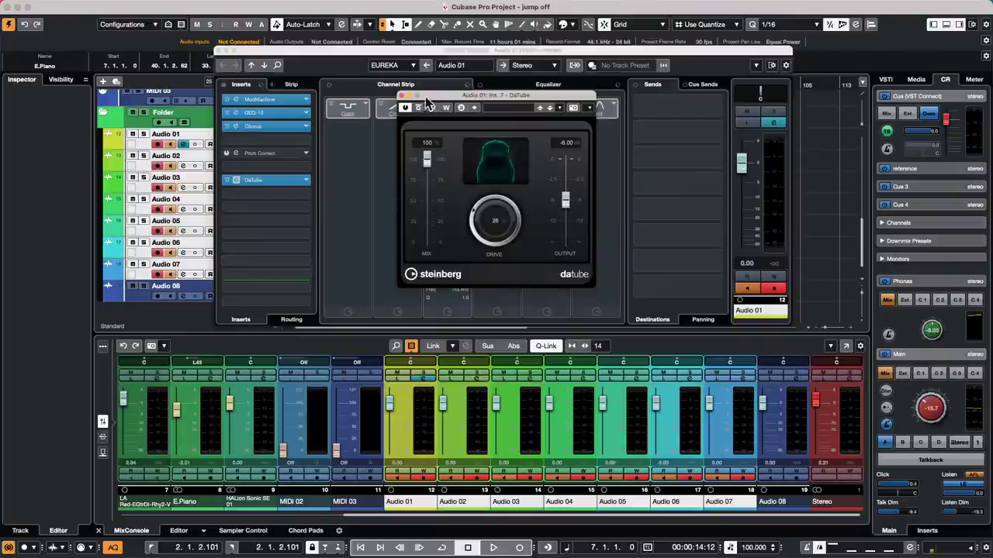
click(401, 94)
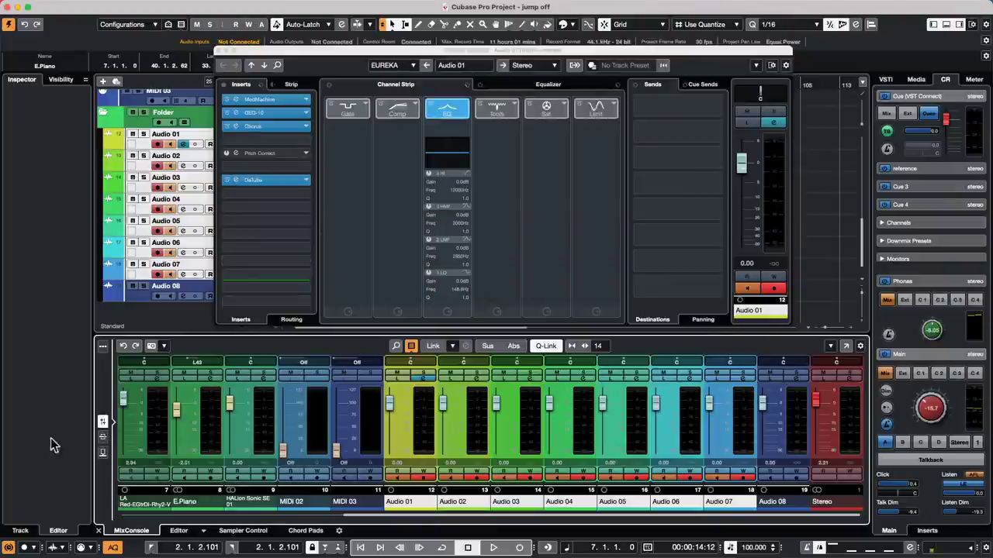
Display the inserts in an enlarged MixConsole and toggle DaTube's bypass from Audio 02's insert slot, leaving the effect active.
click(102, 439)
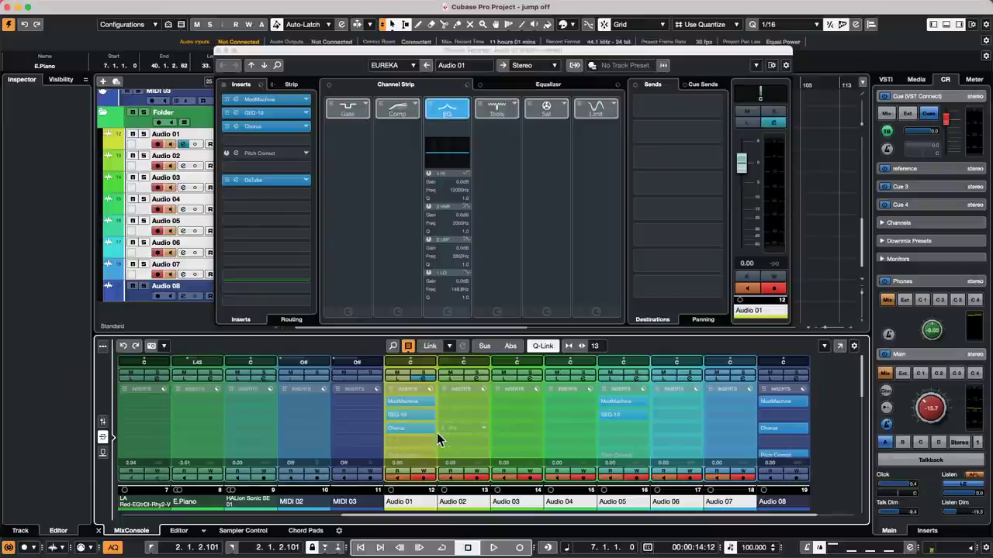
drag(452, 336, 449, 231)
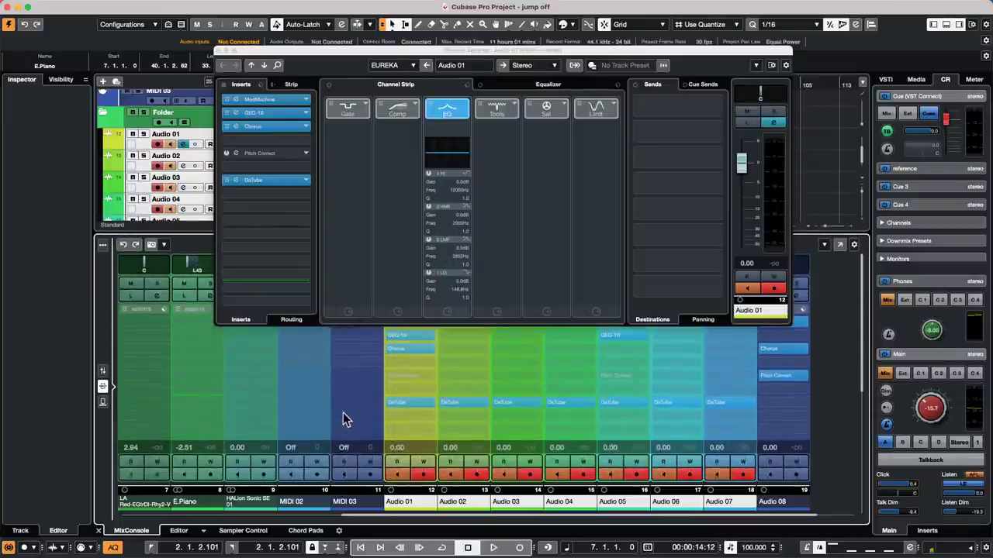
alt+click(444, 404)
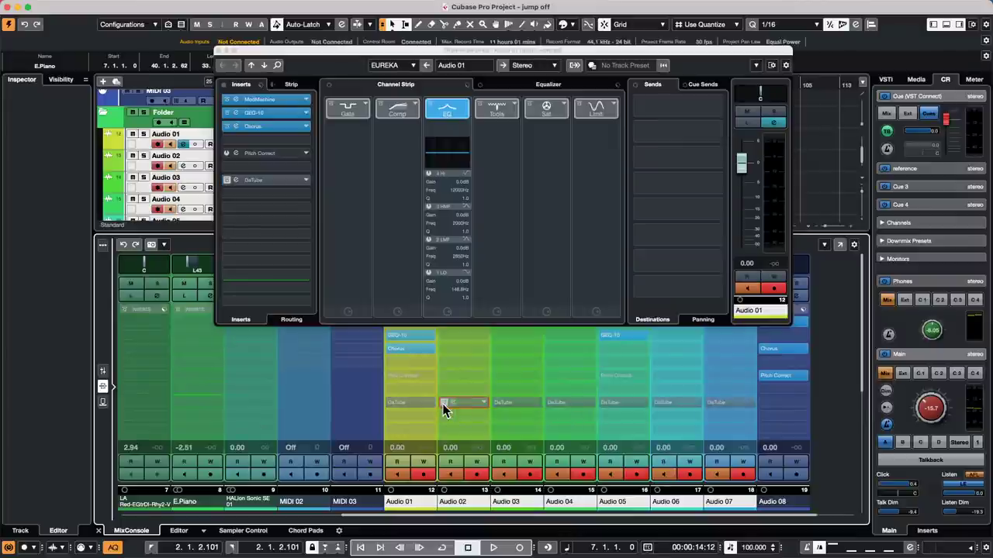
alt+click(444, 404)
alt+click(444, 404)
alt+click(444, 404)
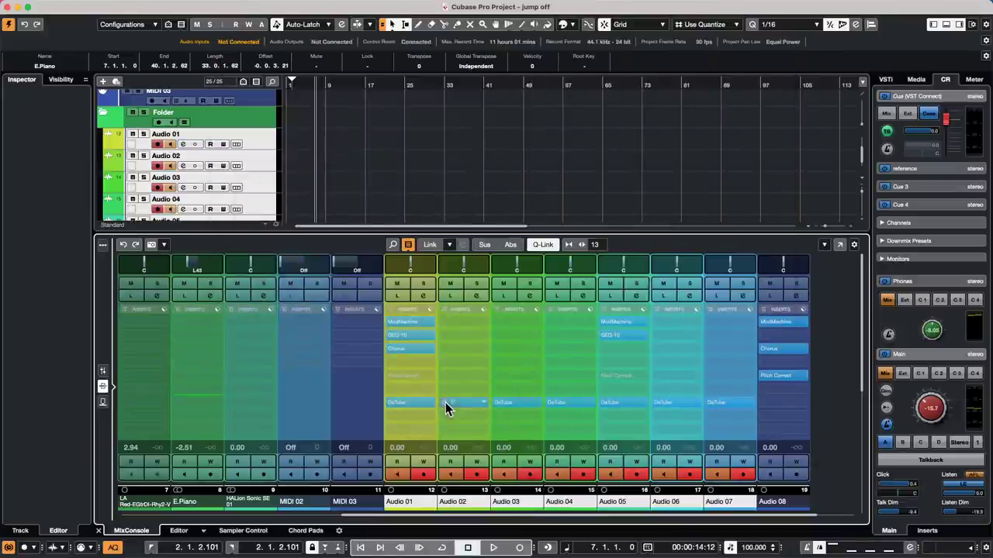
Open Audio 02's DaTube and switch its bypass on and off from the plug-in window while viewing the linked inserts.
click(479, 410)
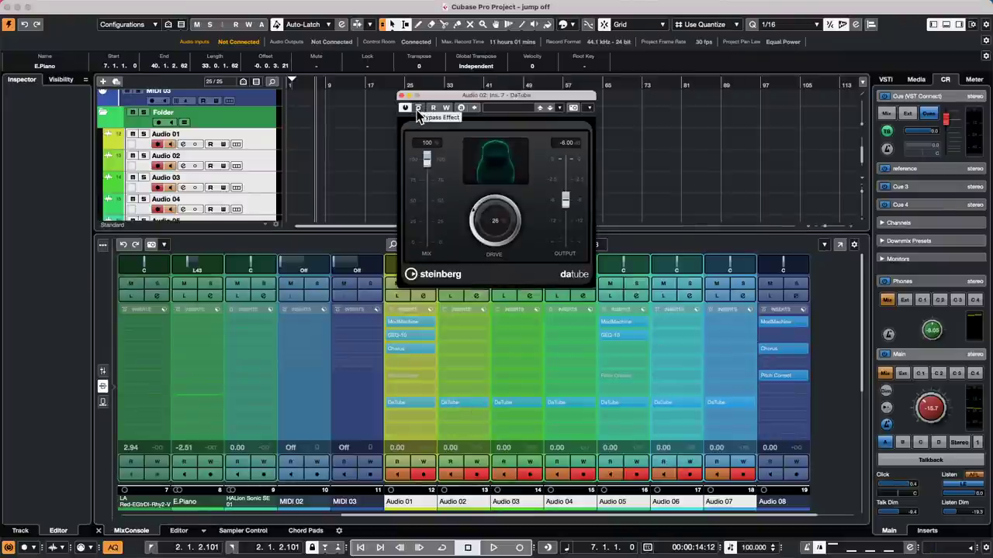
click(258, 239)
drag(258, 239, 257, 308)
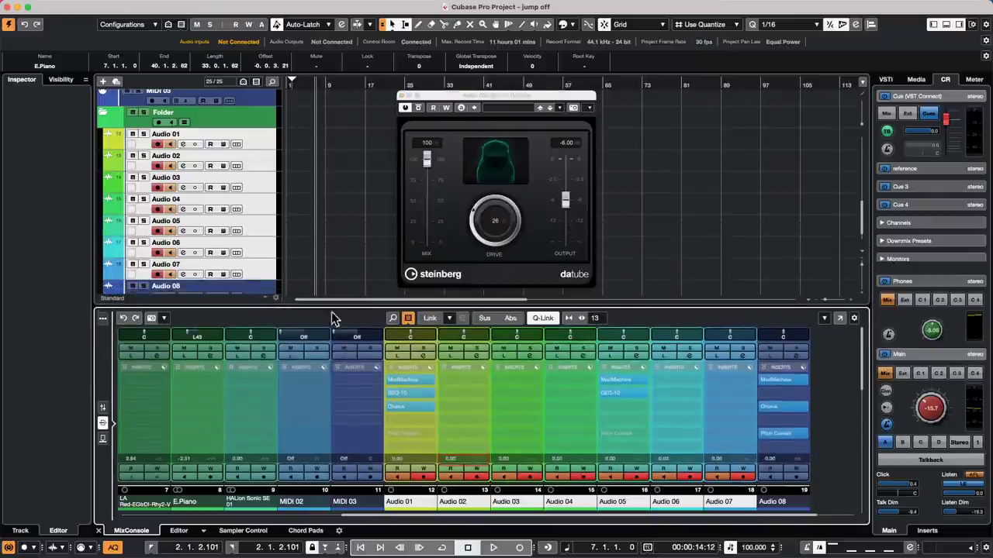
click(419, 109)
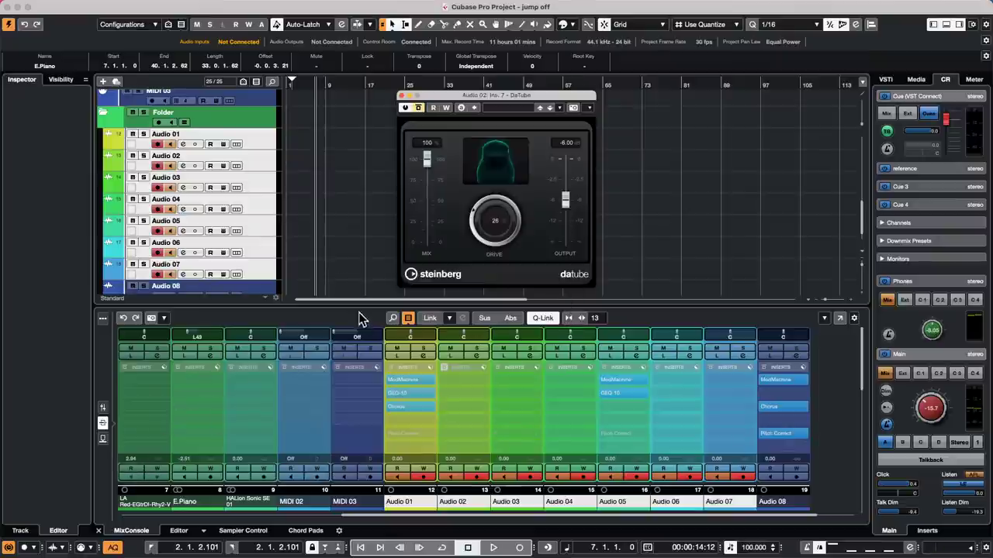
drag(558, 98, 547, 17)
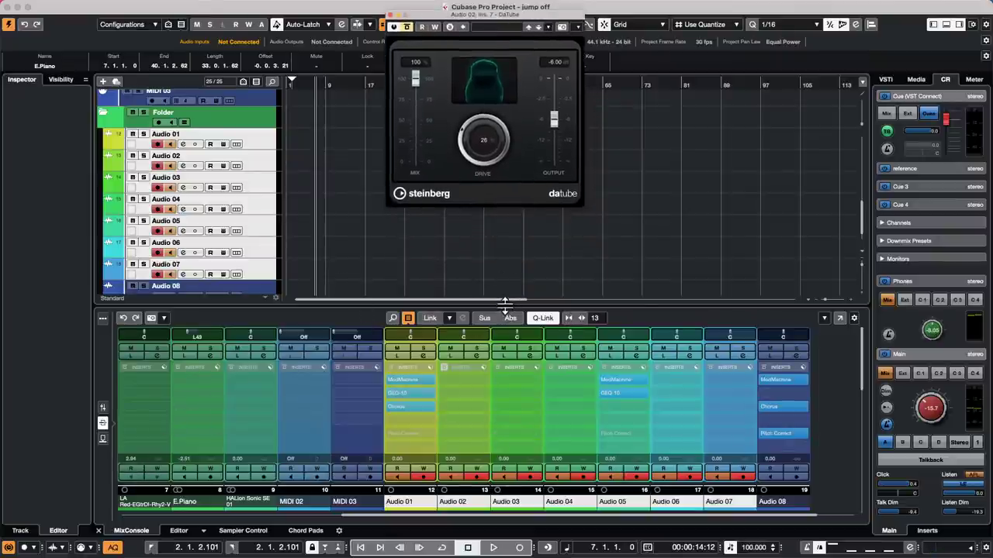
drag(505, 308, 506, 246)
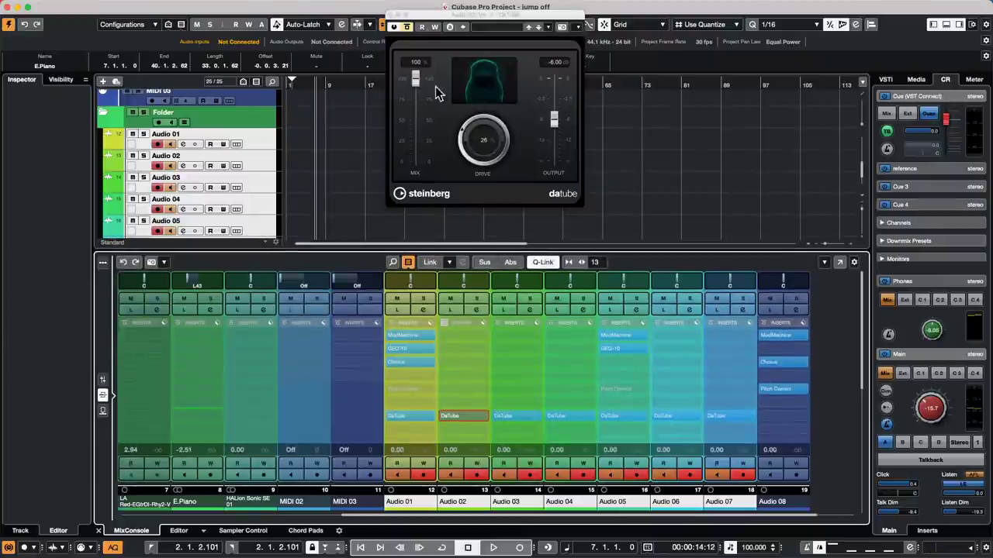
click(406, 28)
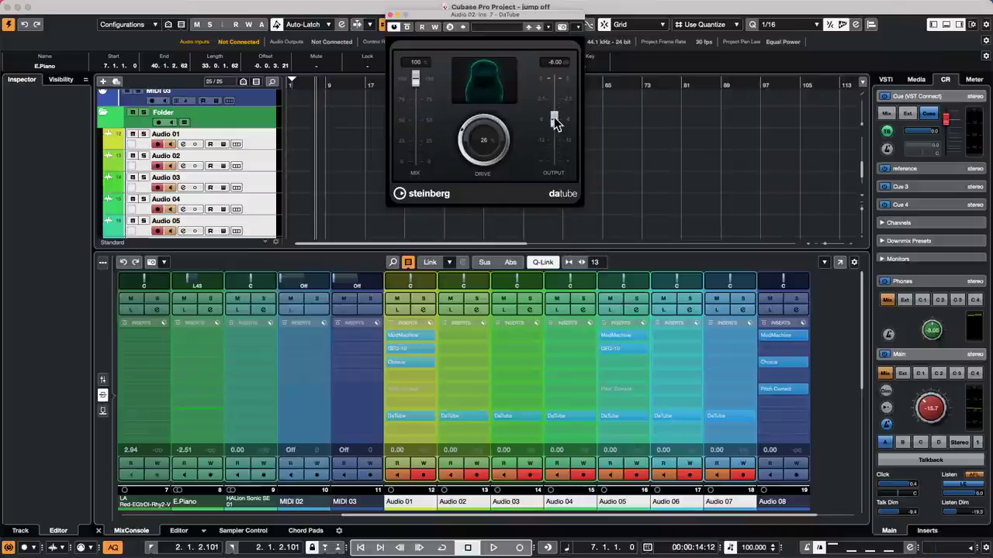
Adjust Audio 02's DaTube Output to about -4.85 dB with Audio 03's DaTube window open alongside for comparison.
mouse_move(554, 122)
mouse_down()
mouse_move(553, 137)
mouse_move(555, 103)
mouse_up()
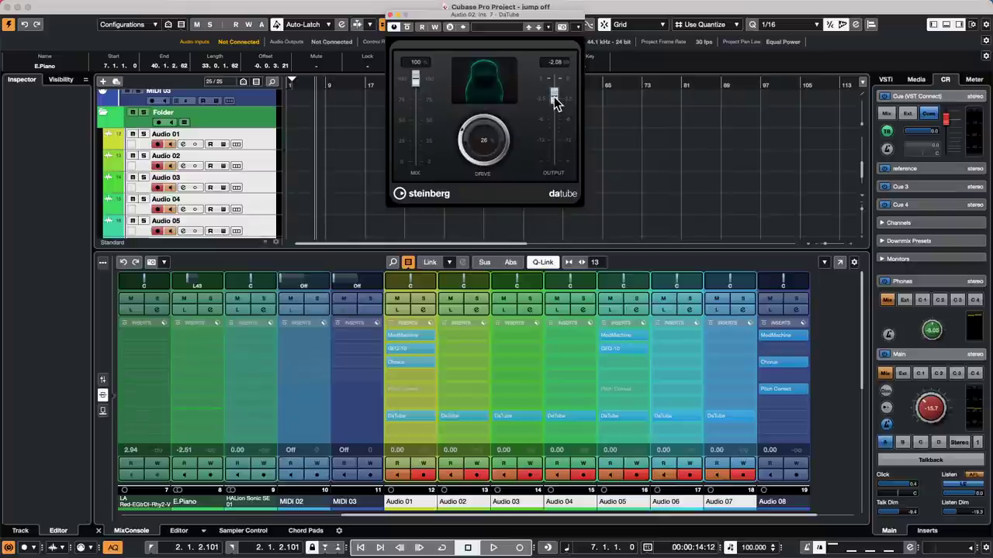
click(522, 419)
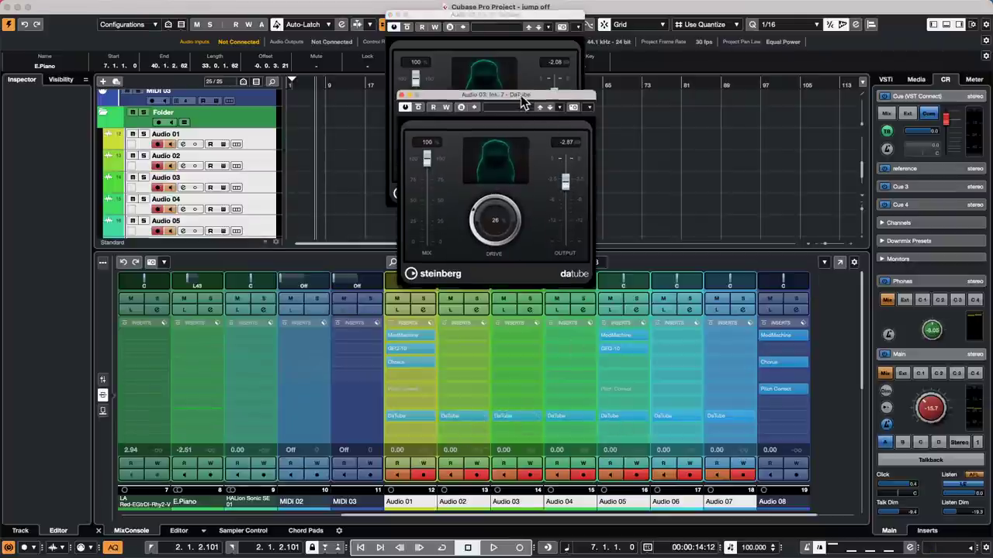
drag(522, 101, 767, 93)
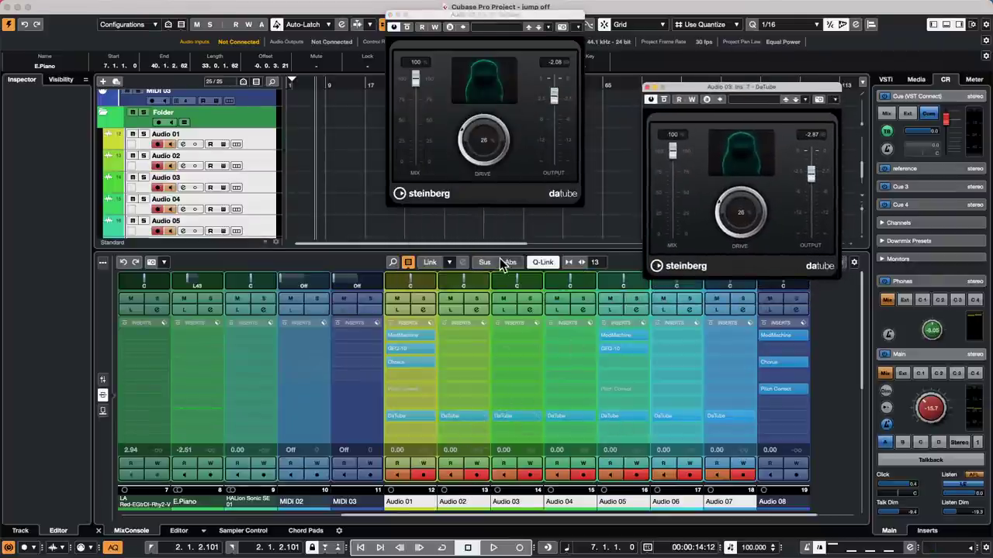
drag(554, 95, 553, 118)
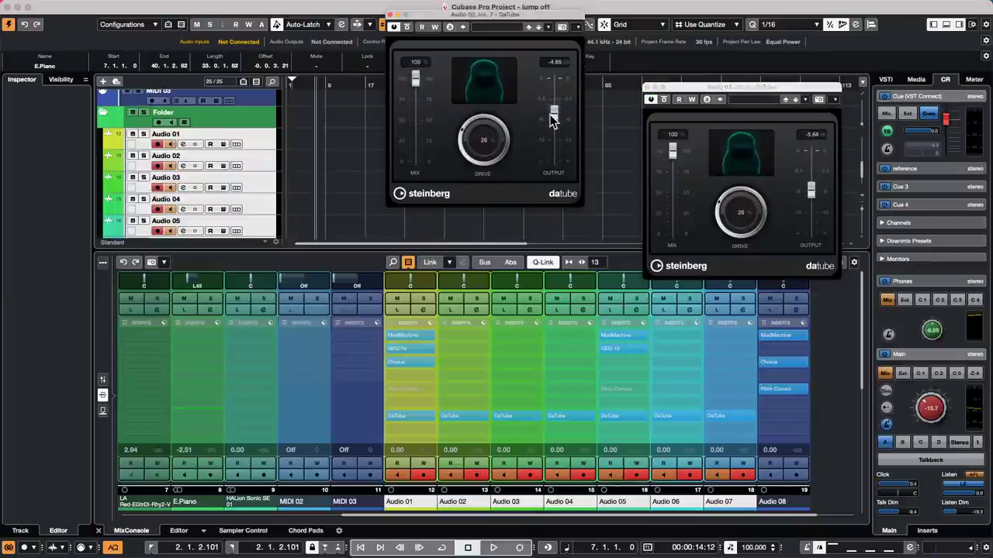
Toggle the bypass of Audio 03's DaTube, leaving the effect active, and close both DaTube windows.
click(664, 100)
click(664, 100)
click(664, 100)
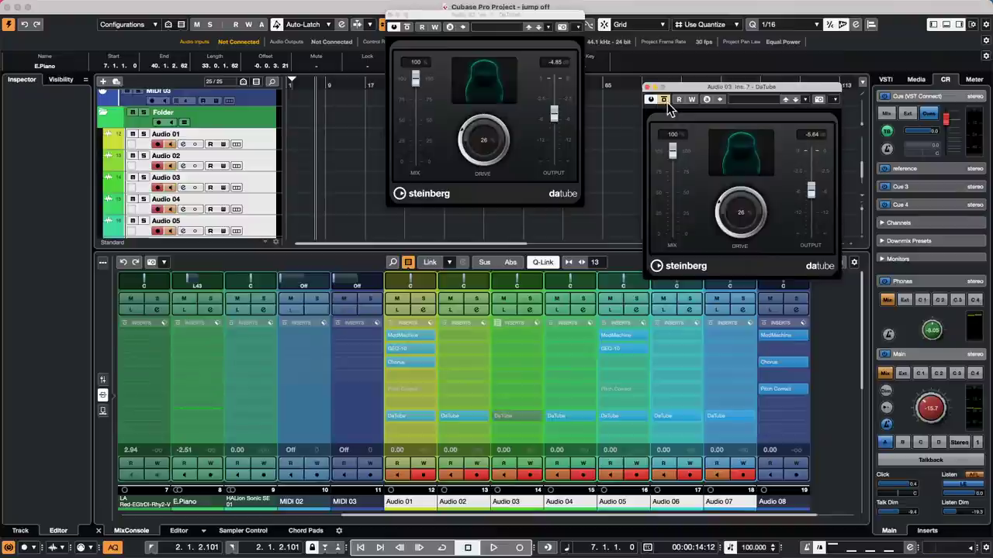
click(664, 100)
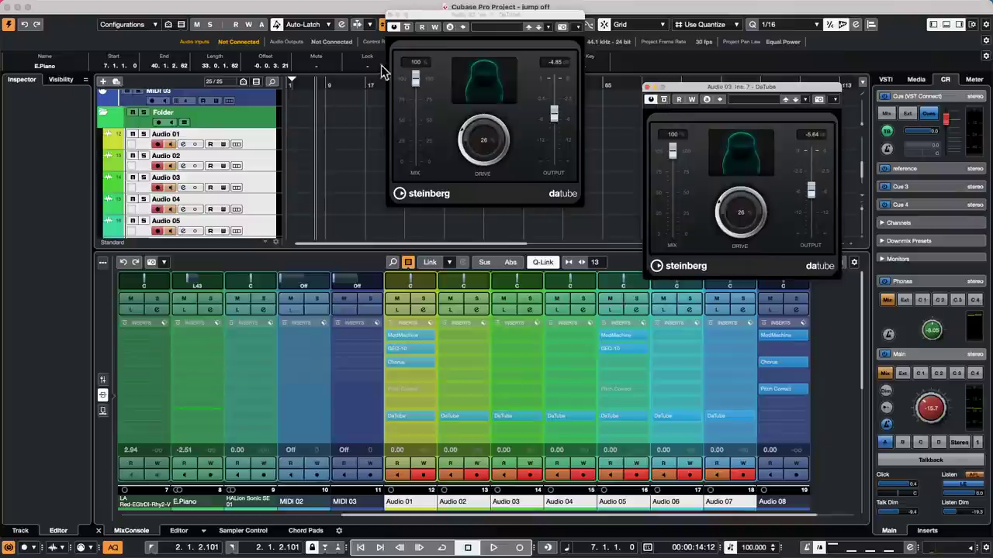
click(390, 15)
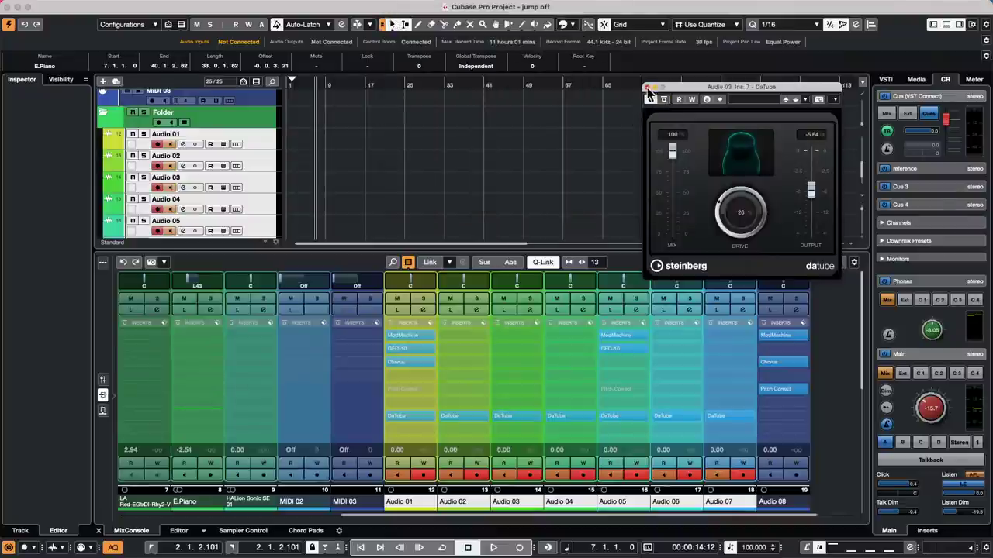
click(648, 88)
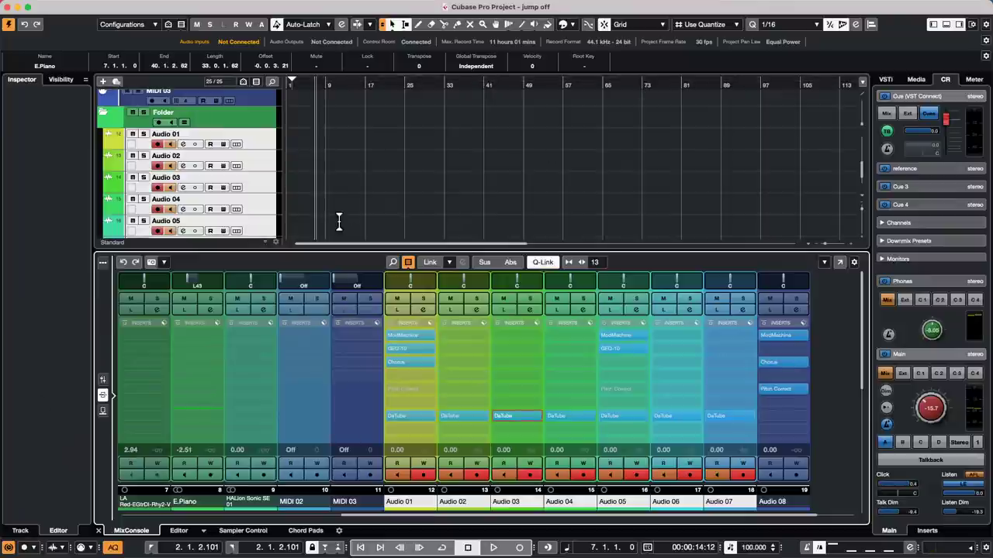
Select only the Audio 01 track, display faders in a shorter MixConsole, and enable automation write on the Audio 01 channel.
click(264, 136)
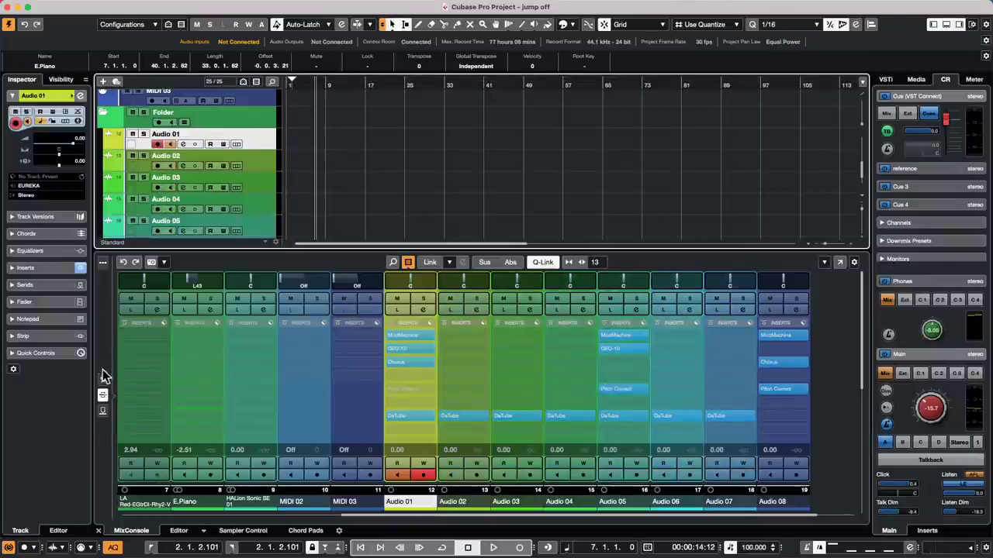
click(104, 393)
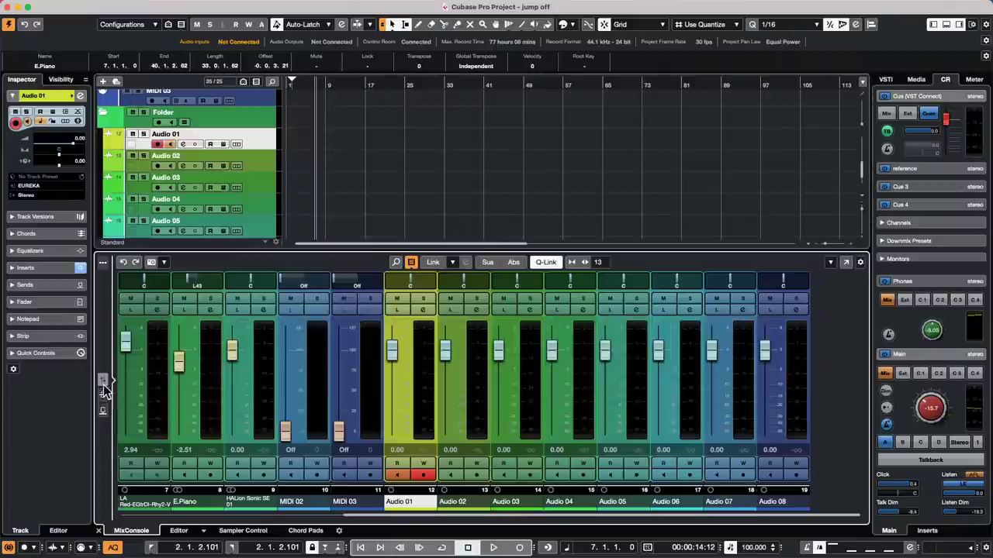
click(103, 380)
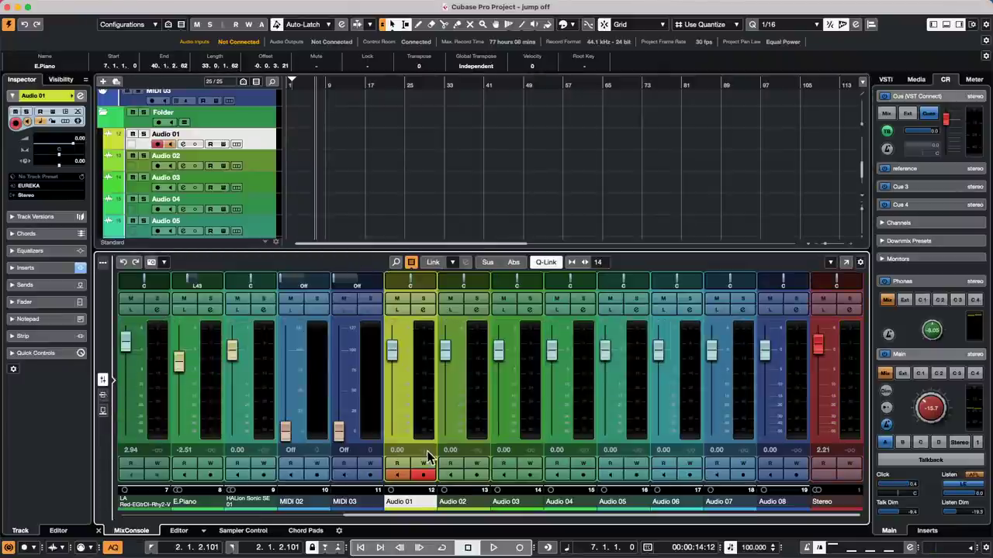
click(423, 463)
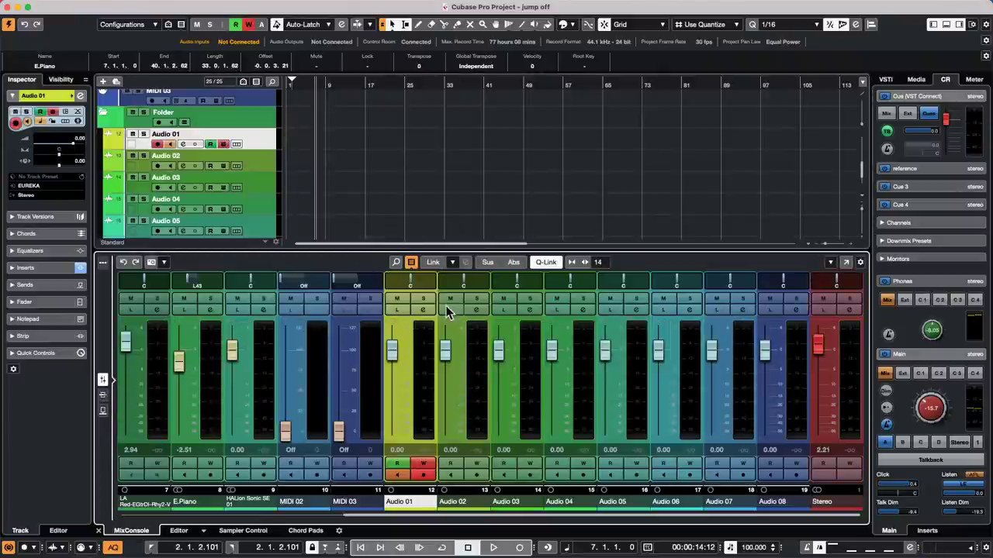
drag(490, 248, 484, 300)
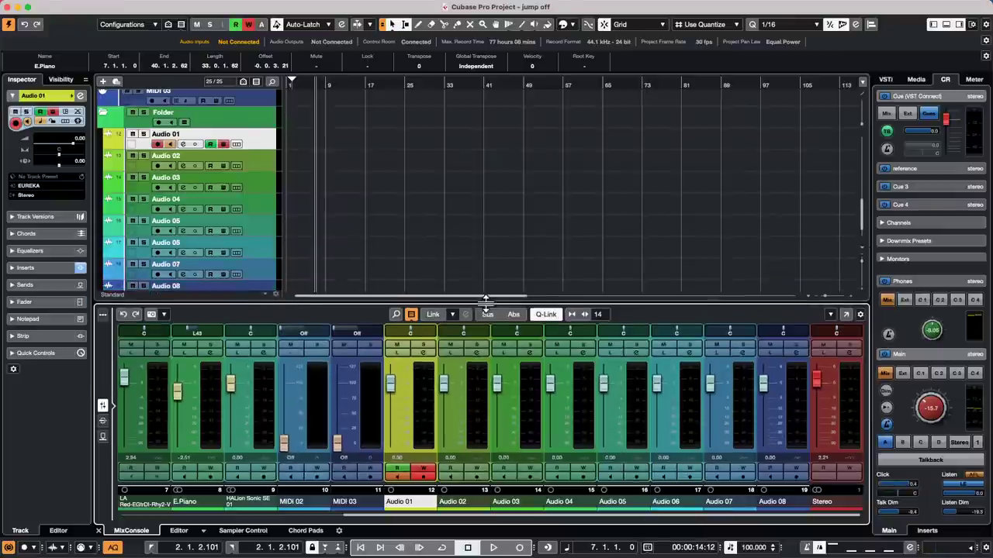
During playback, write automation on Audio 01 by lowering its fader to about -2.66 dB and adjusting EQ band 3 in its channel settings.
key(space)
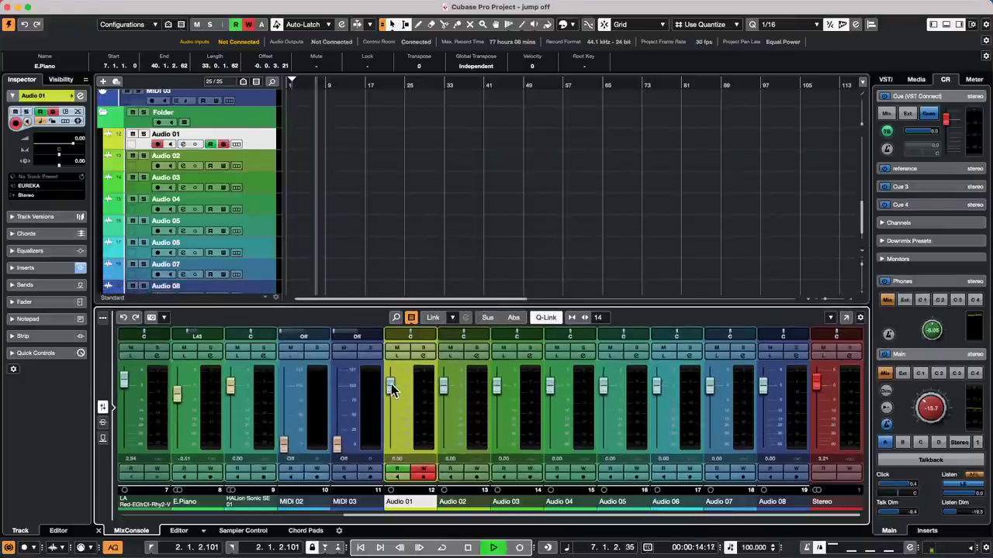
mouse_move(390, 388)
mouse_down()
mouse_move(392, 440)
mouse_move(398, 393)
mouse_up()
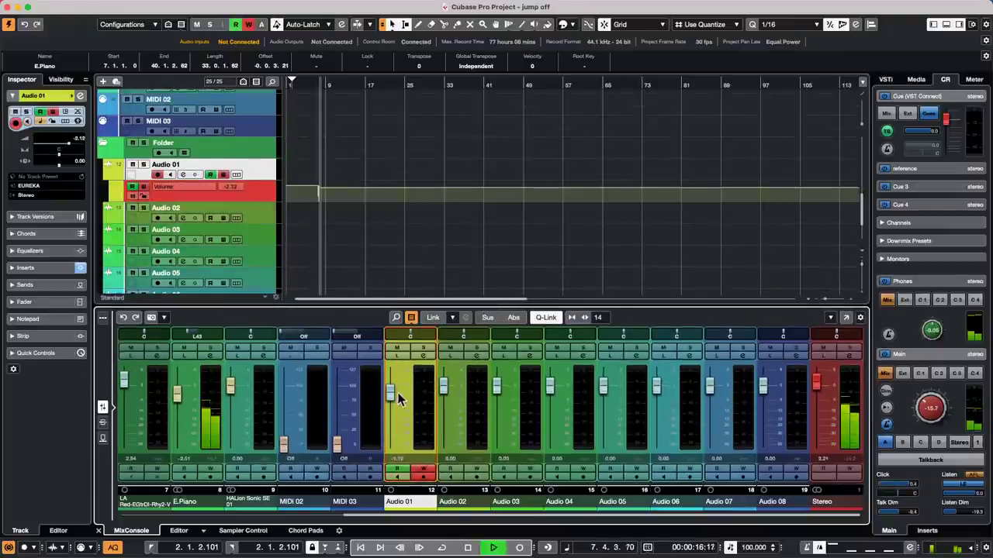
click(423, 355)
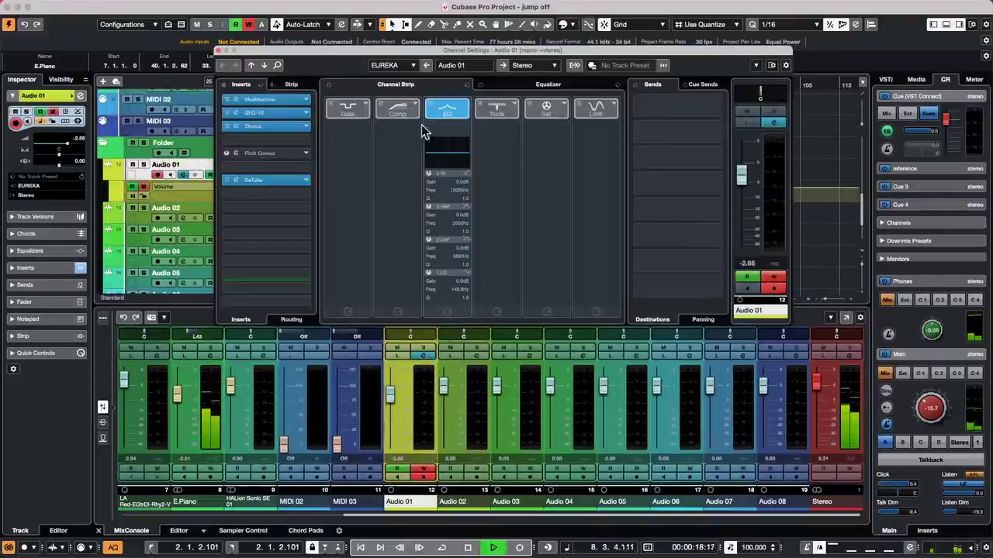
drag(450, 155, 505, 168)
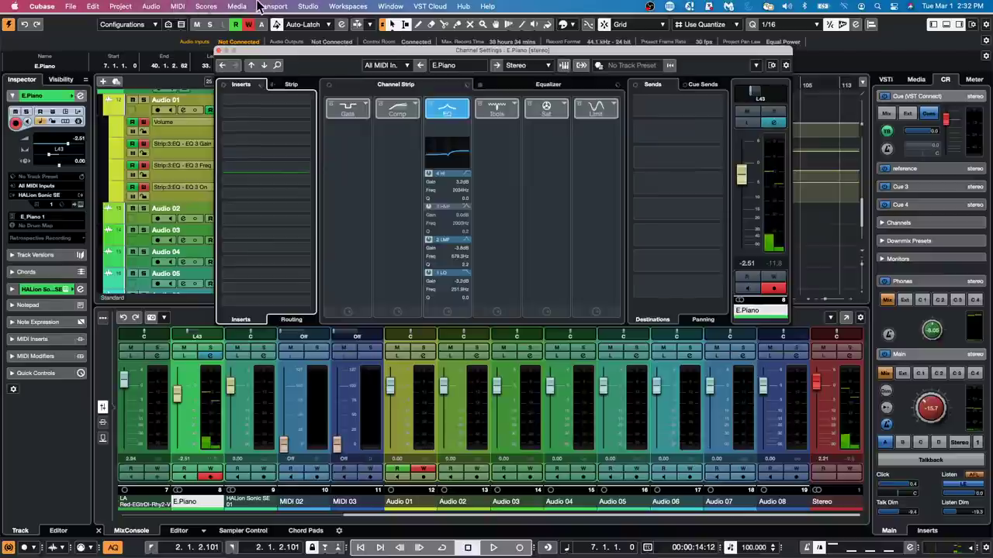
Close the E.Piano channel settings and use the Automation Panel to suspend writing for all parameter types except volume.
click(207, 7)
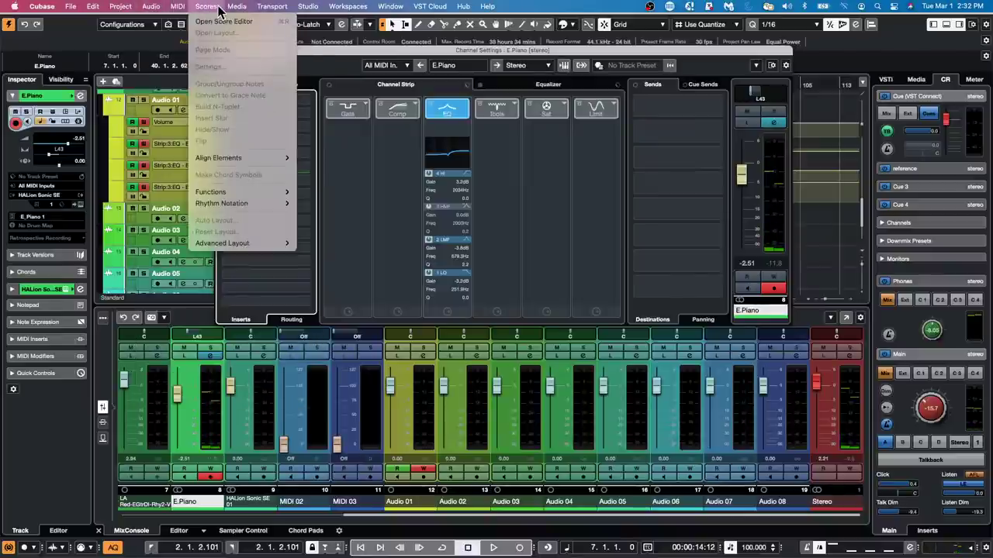
click(219, 8)
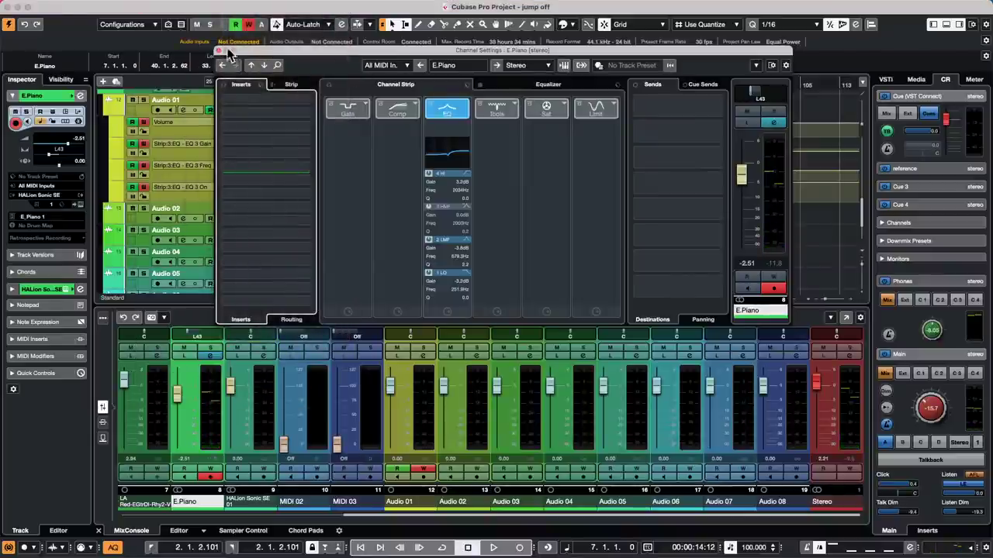
click(218, 49)
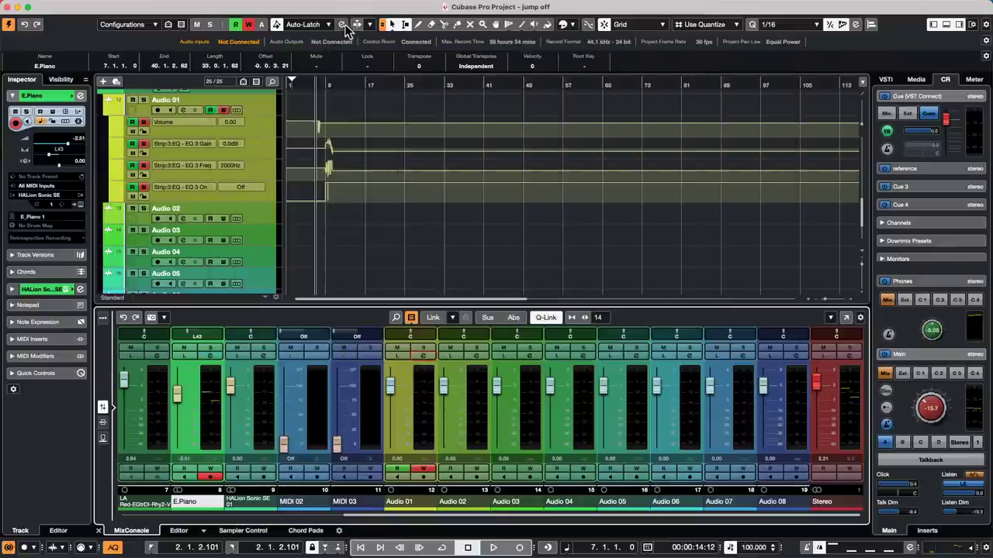
click(341, 24)
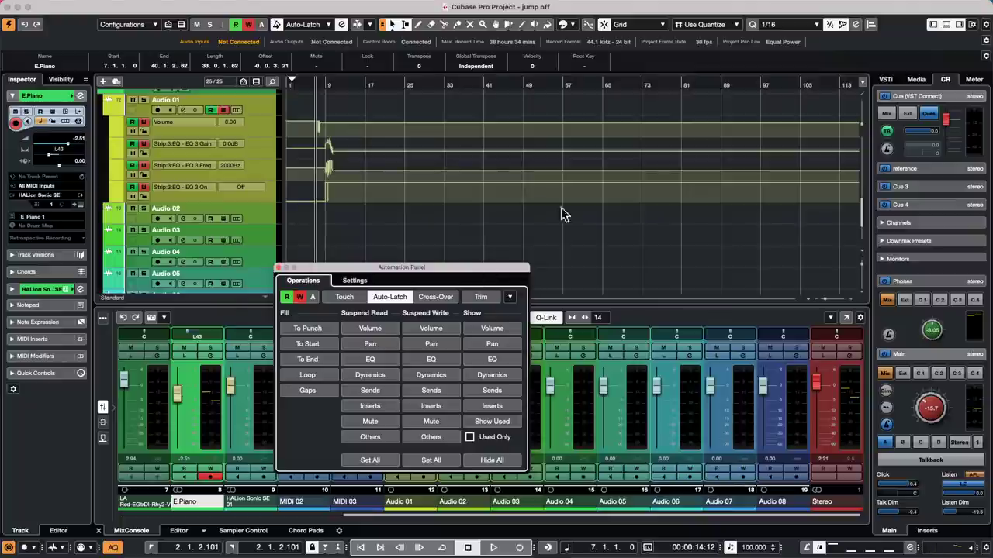
drag(476, 261, 543, 149)
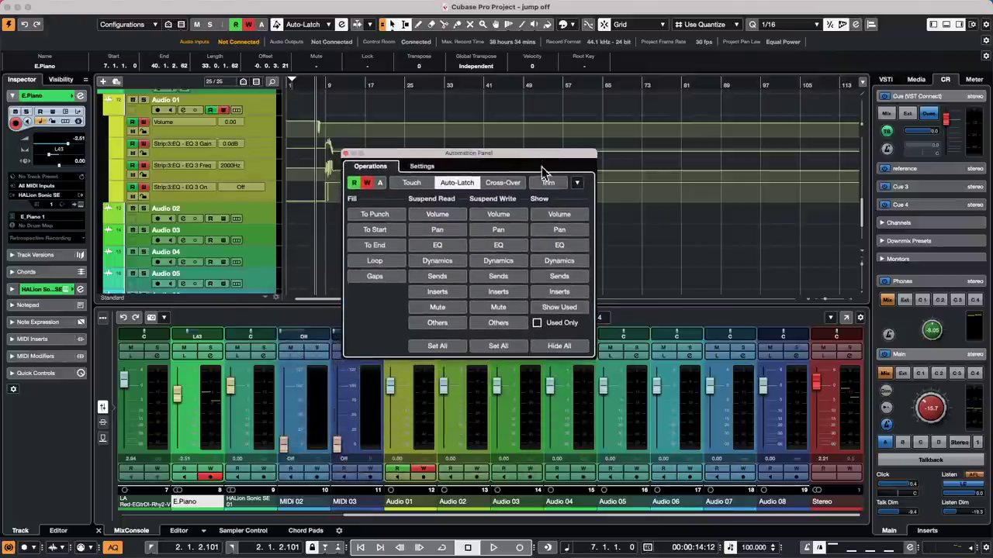
click(514, 345)
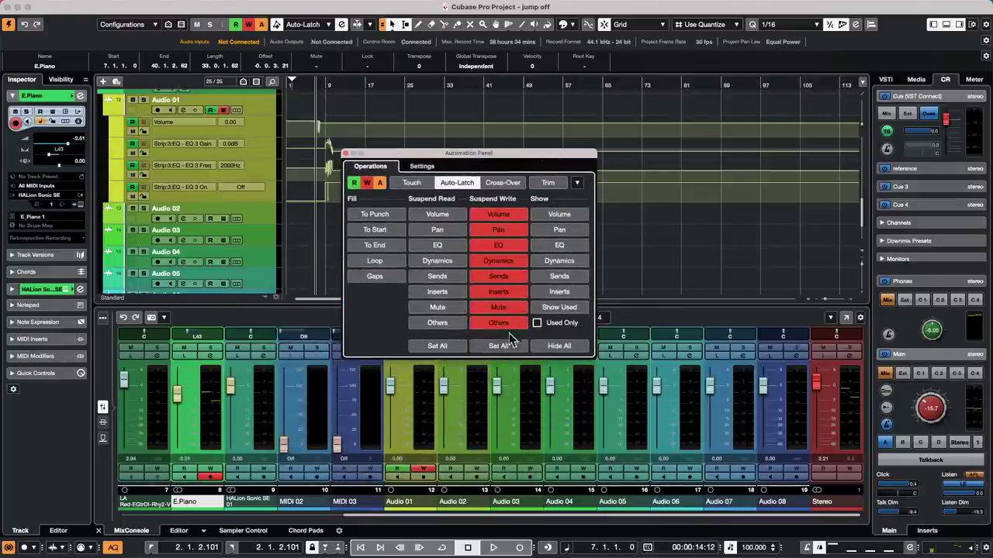
click(506, 214)
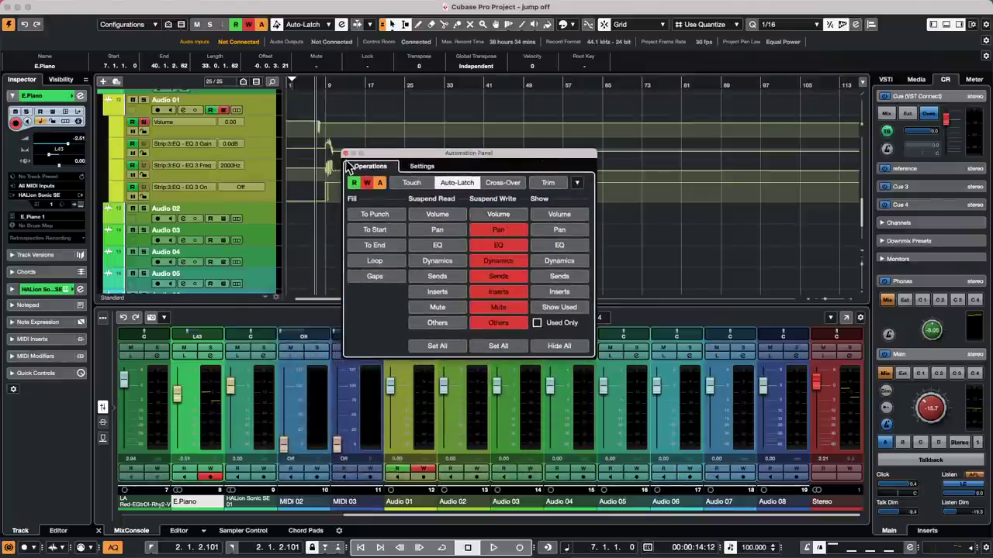
click(346, 153)
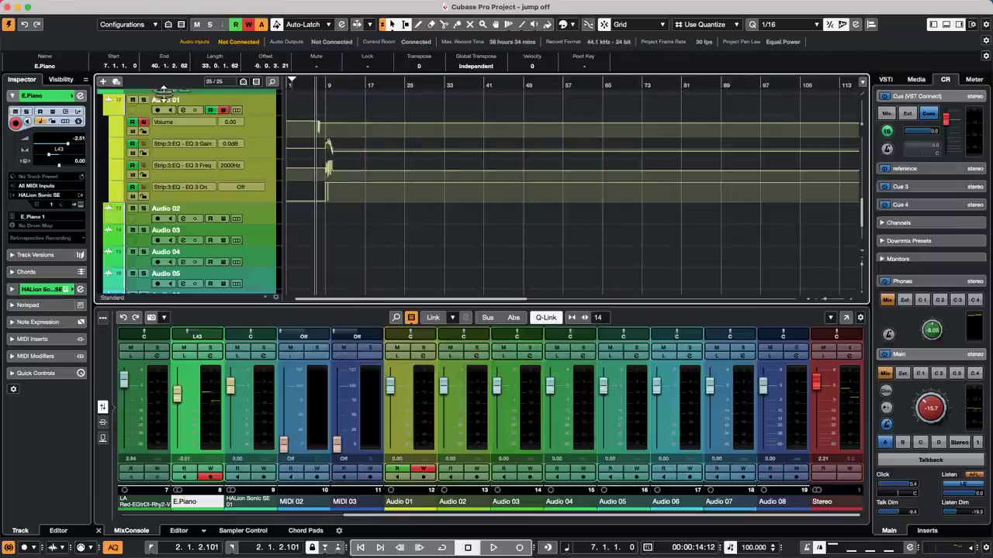
click(494, 548)
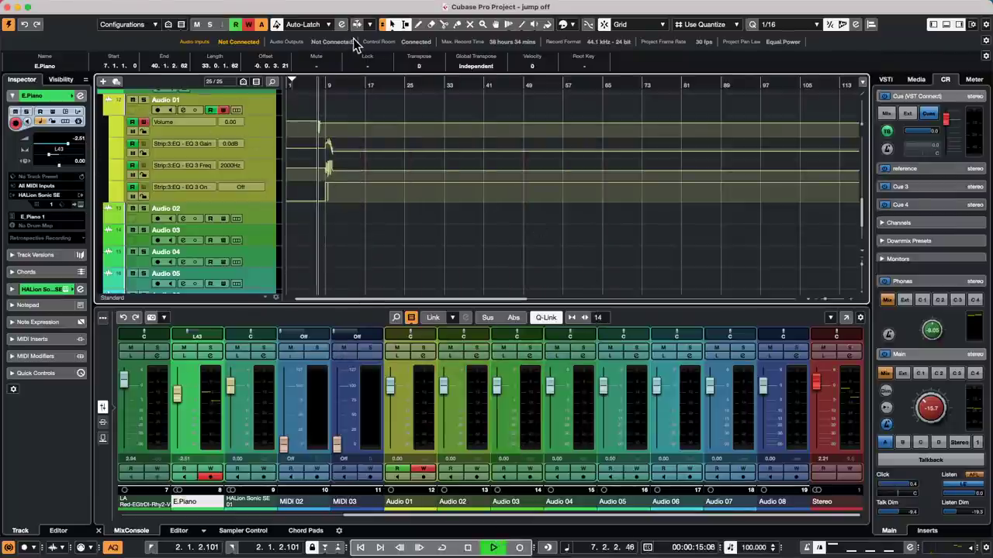
click(80, 96)
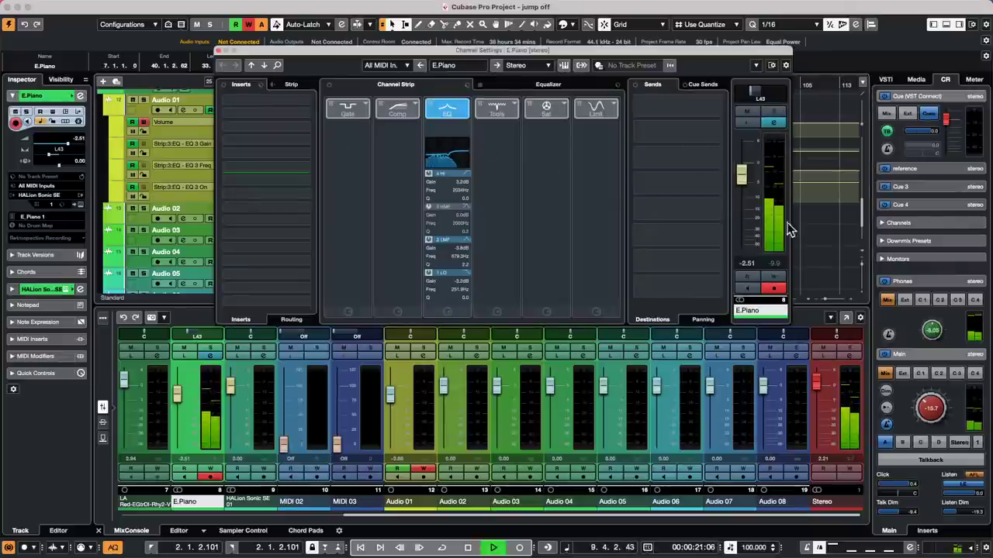
click(775, 281)
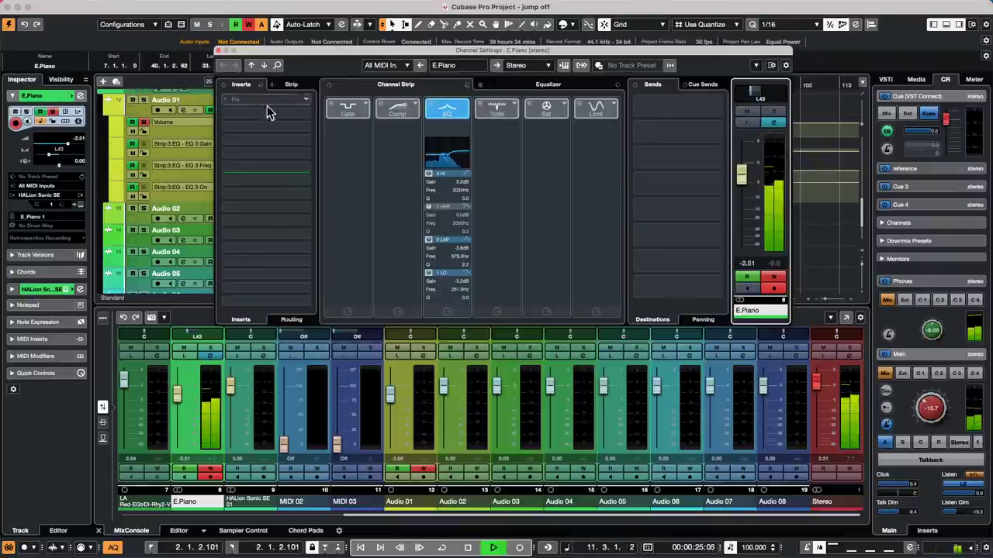
click(142, 116)
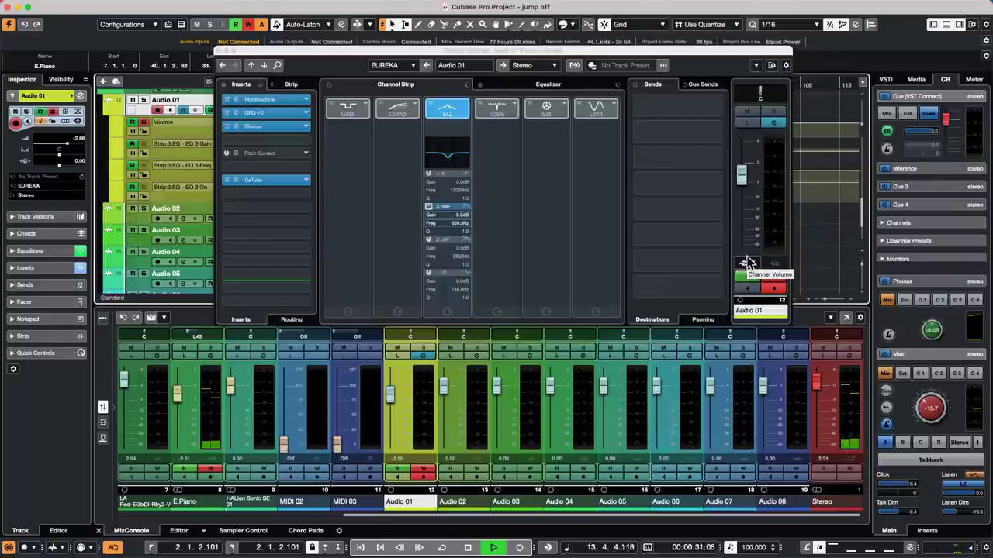
click(740, 171)
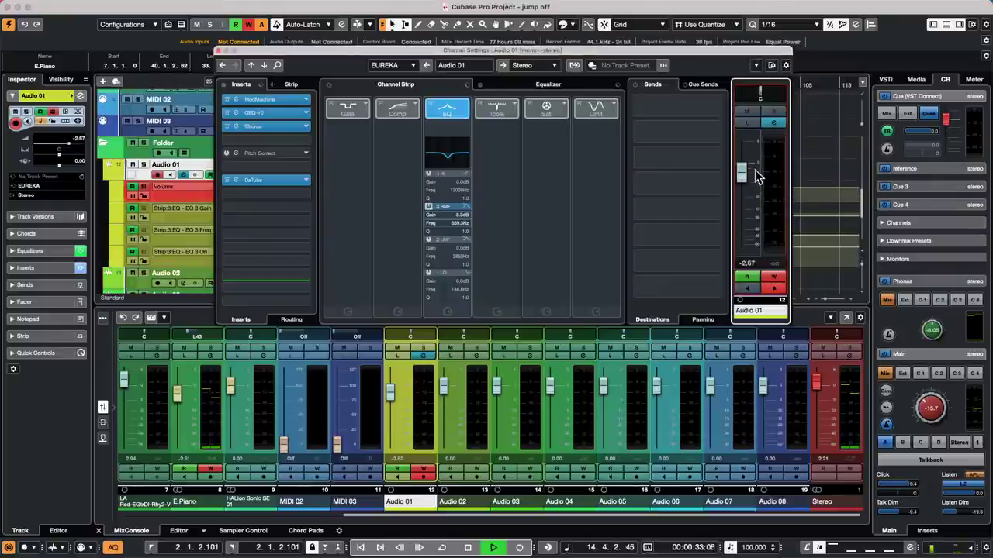
key(Up)
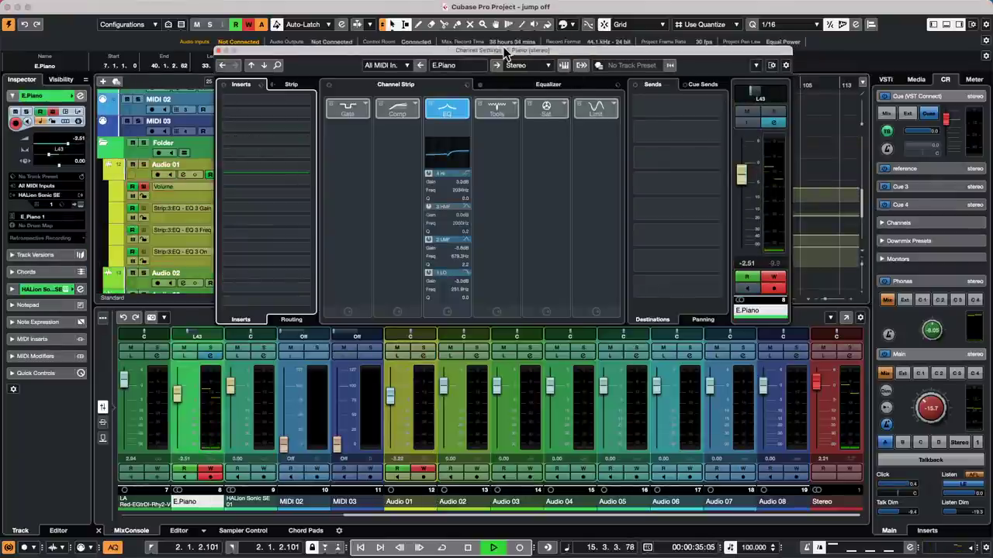
drag(515, 51, 522, 118)
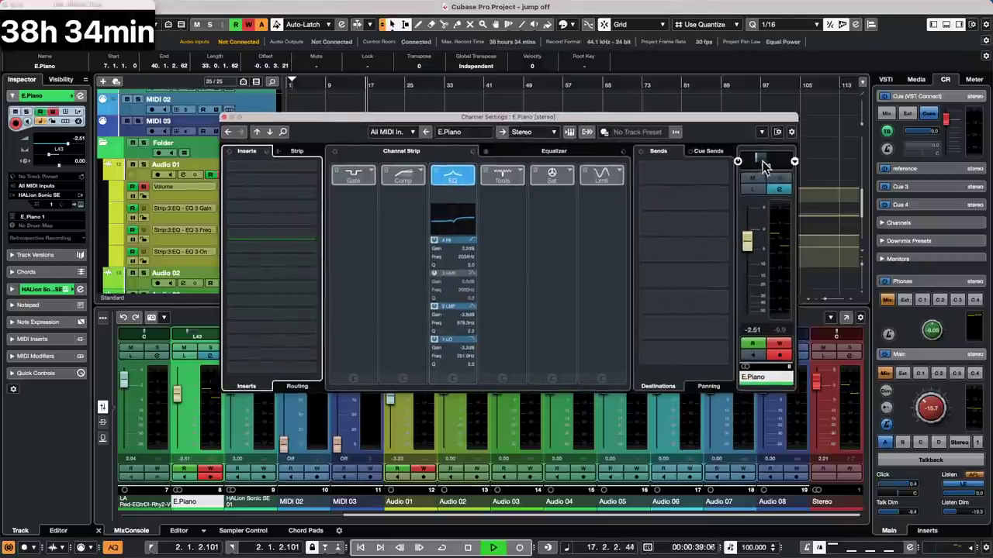
drag(764, 166, 788, 166)
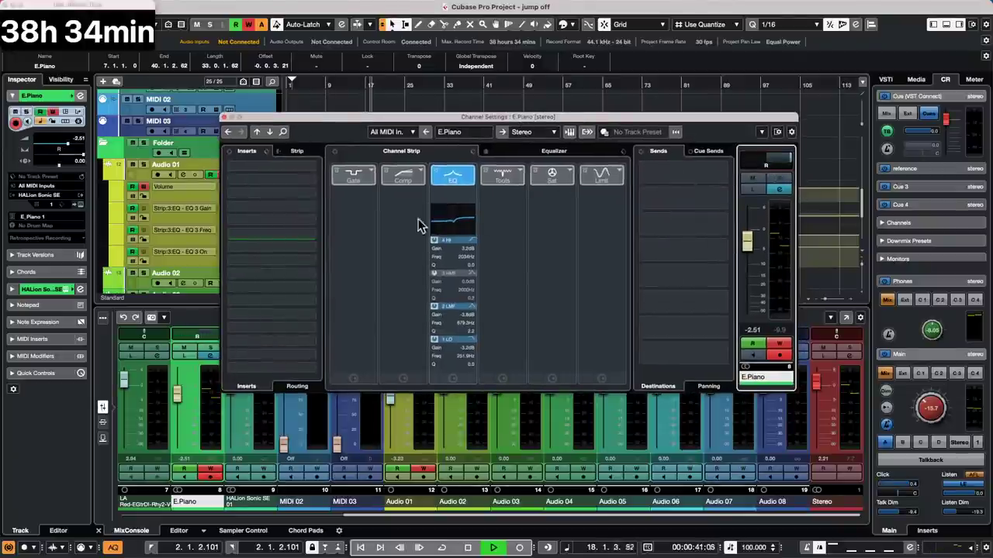
Reshape E.Piano's EQ by boosting band 3 and raising bands 1 and 4 above 0 dB in the full Equalizer display.
drag(454, 218, 463, 216)
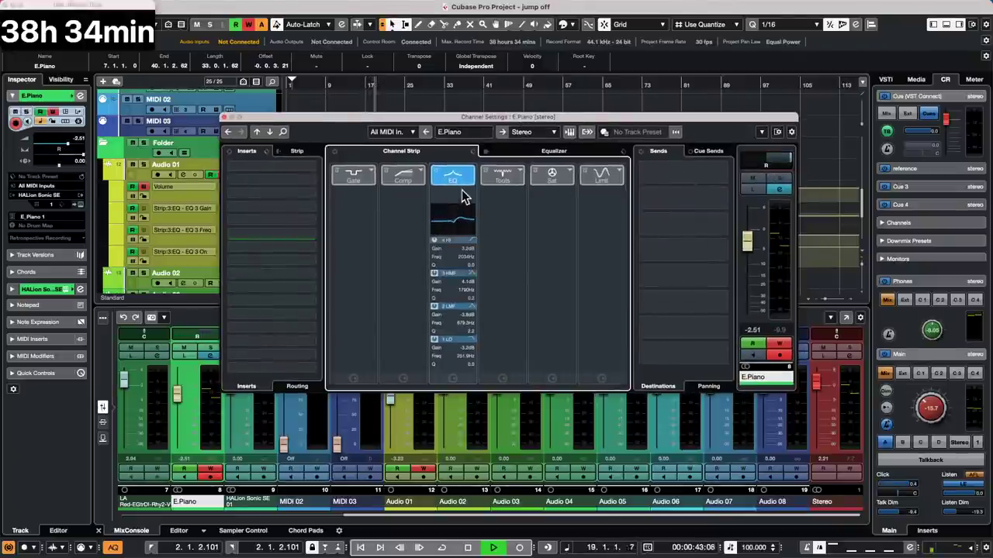
click(549, 153)
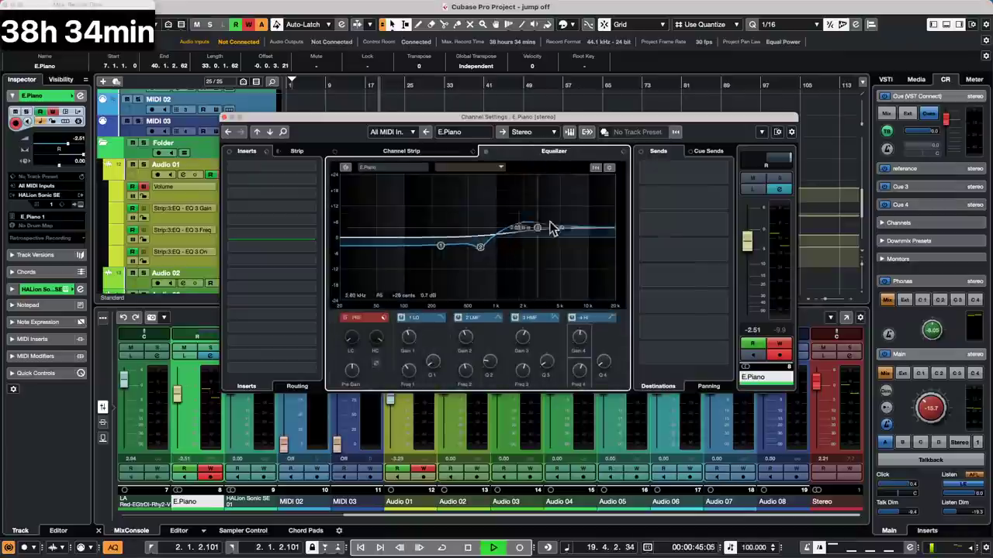
drag(552, 229, 514, 224)
drag(440, 246, 443, 232)
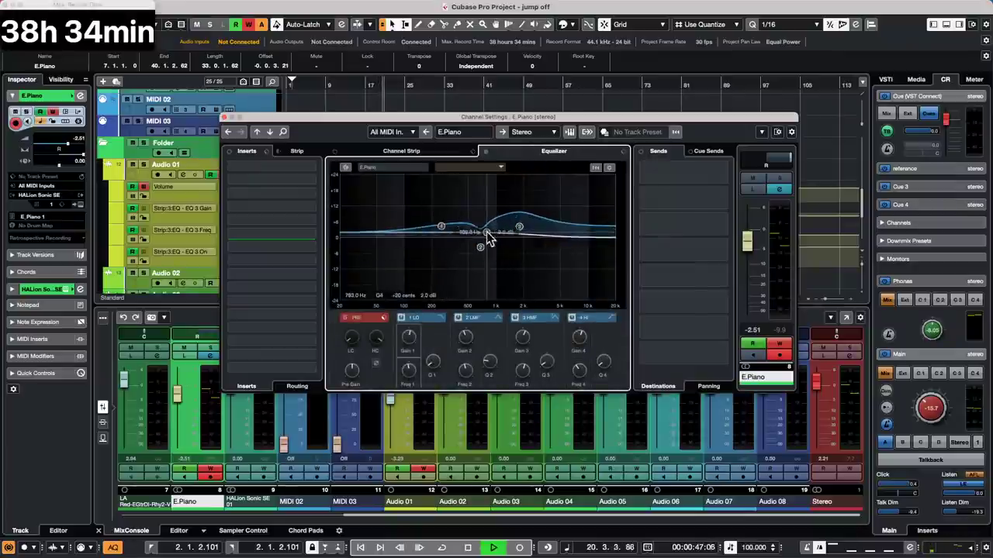
Load the StepFilter effect into E.Piano's first insert slot.
click(279, 165)
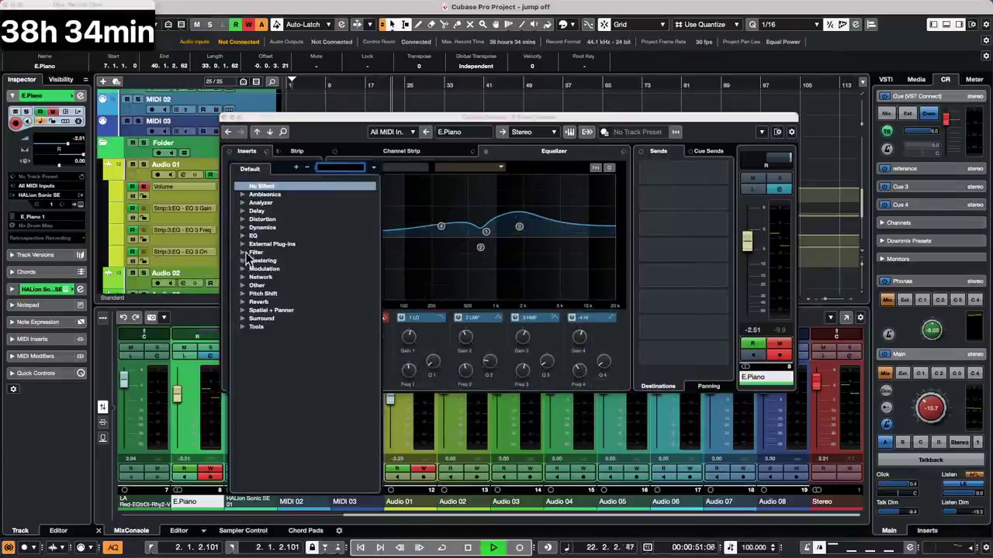
click(245, 252)
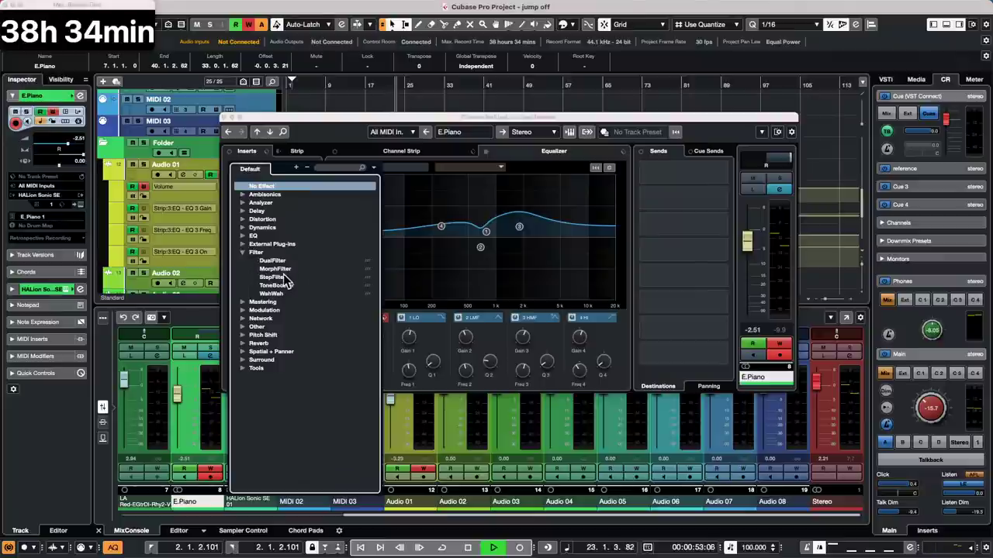
click(276, 277)
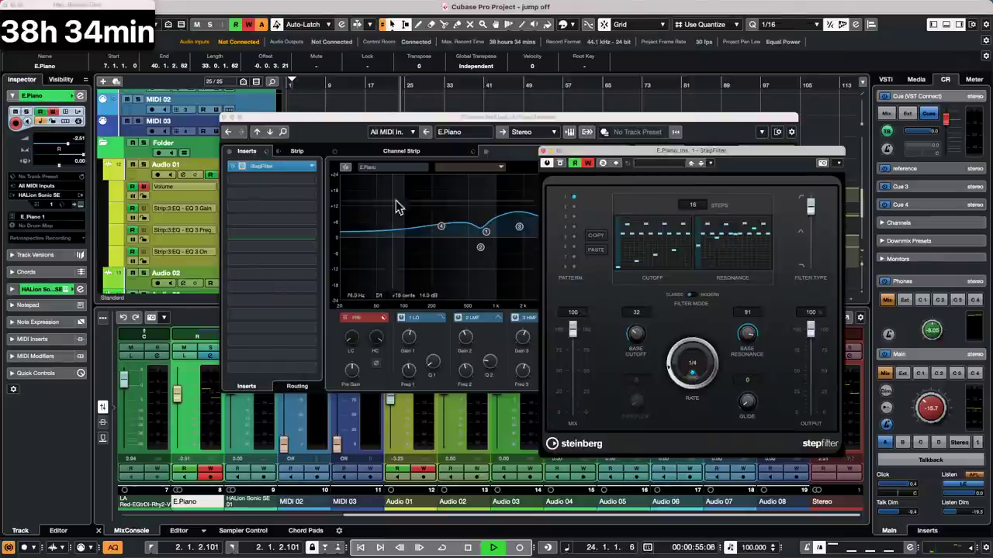
drag(694, 377, 673, 353)
drag(630, 159, 583, 198)
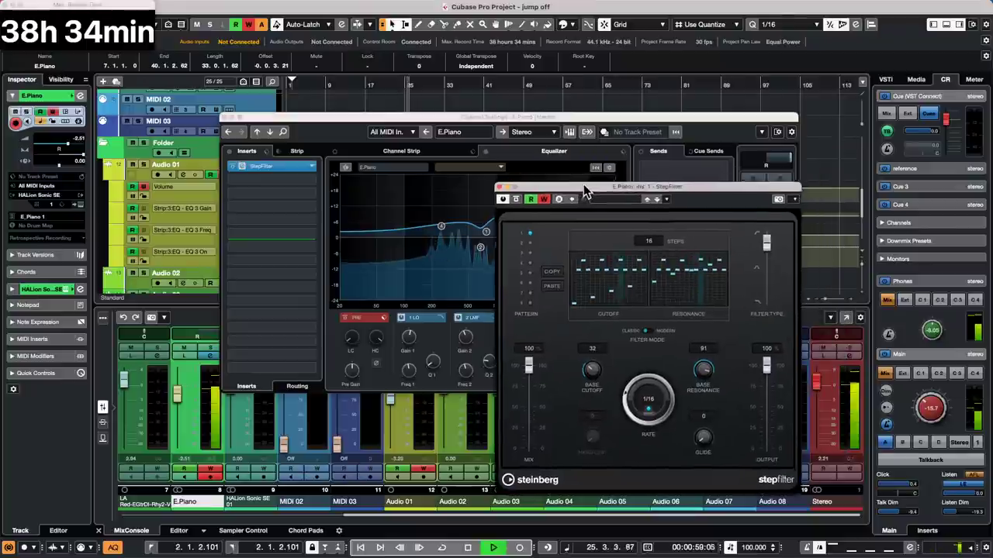
click(499, 189)
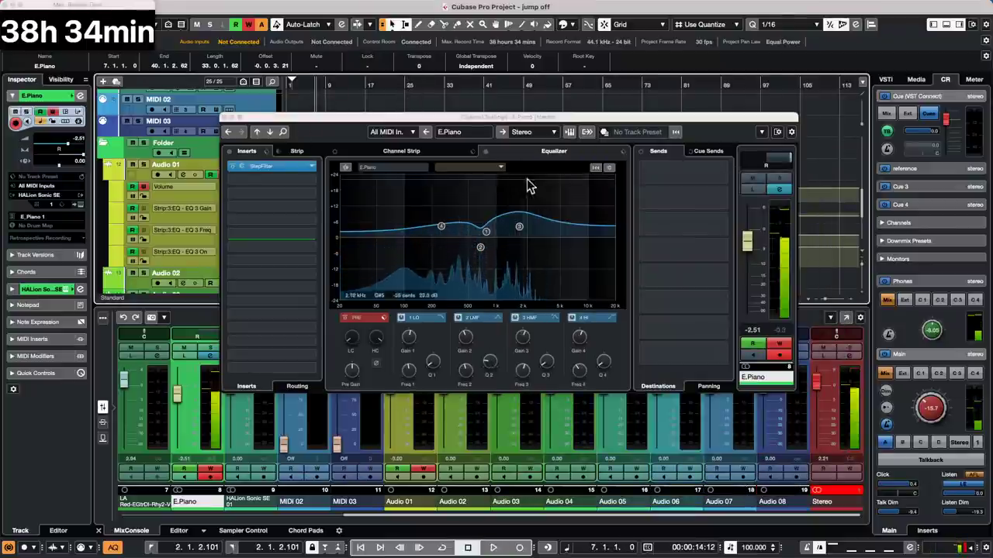
key(space)
click(225, 119)
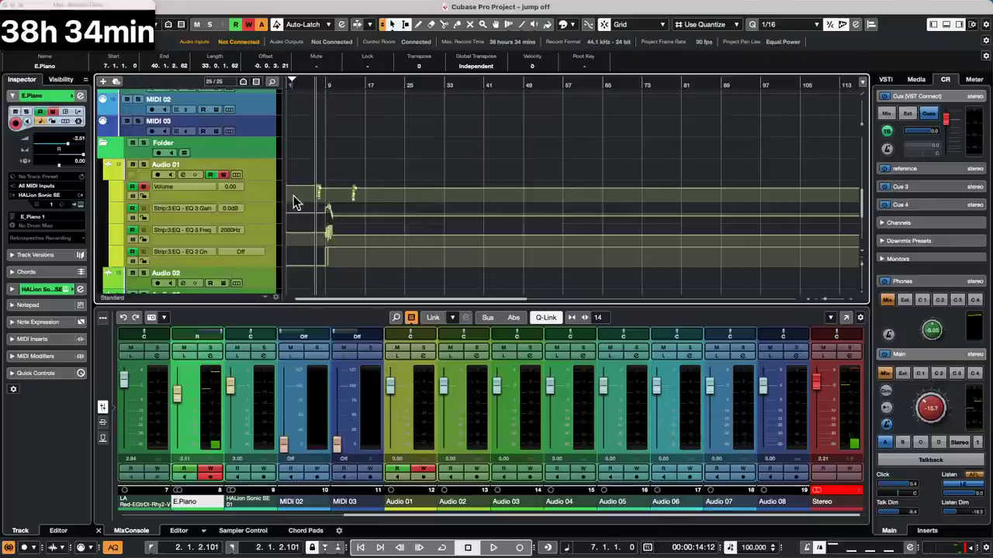
Clear all Suspend Write options in the Automation Panel and collapse Audio 01's automation lanes.
click(256, 169)
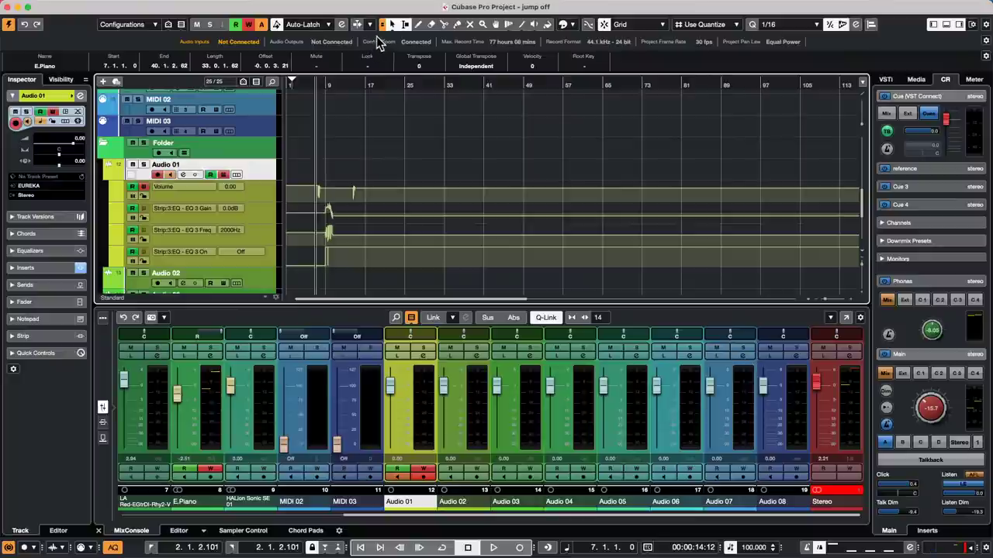
click(341, 24)
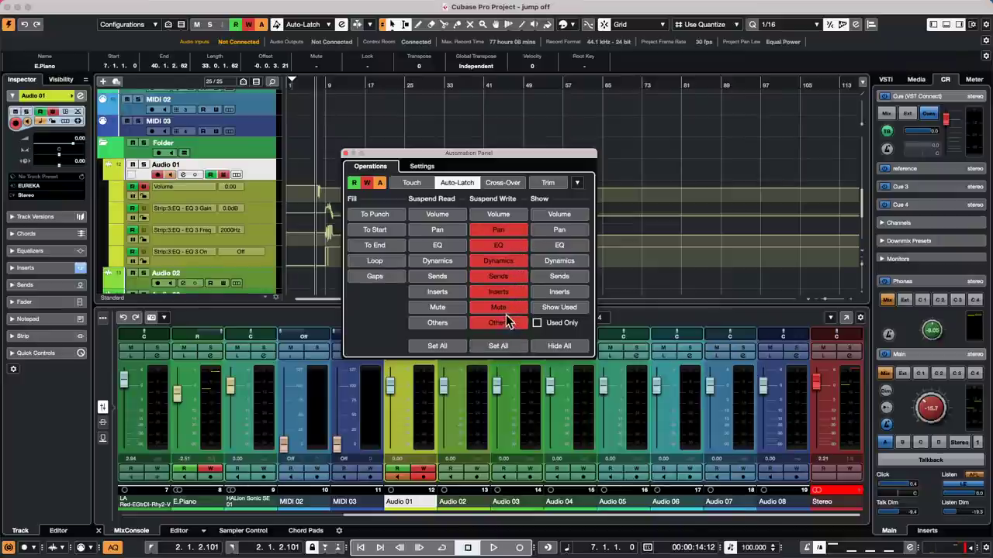
mouse_move(601, 6)
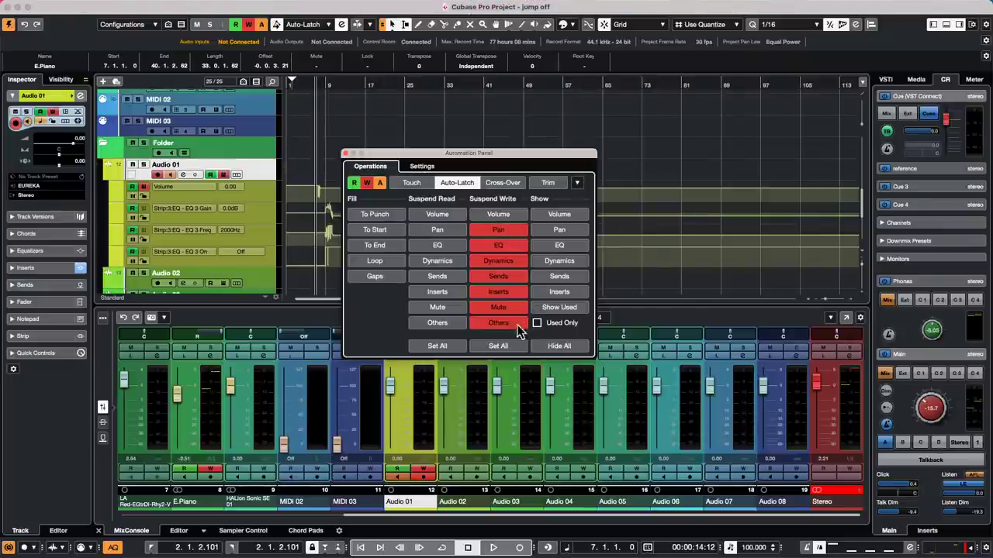
click(506, 346)
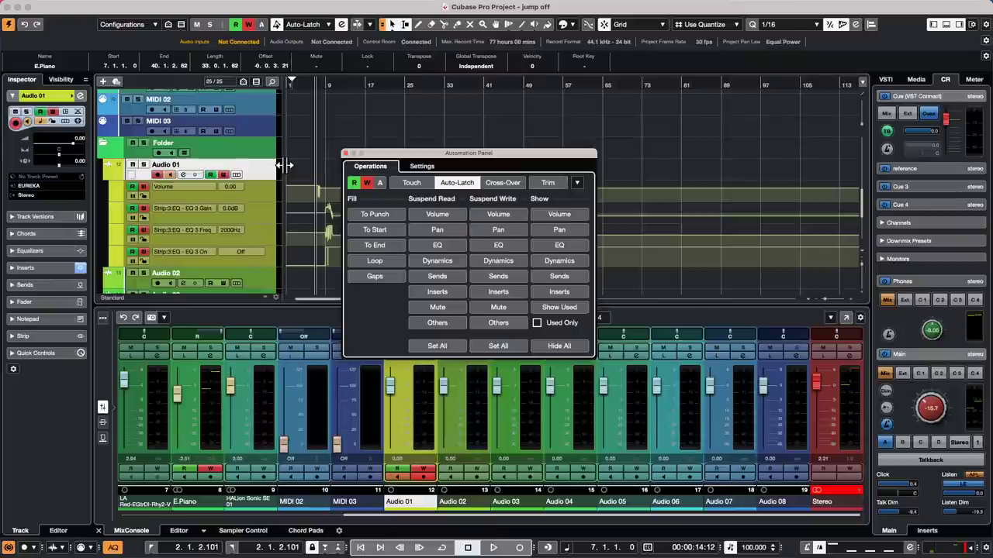
click(112, 179)
scroll(225, 200, down, 3)
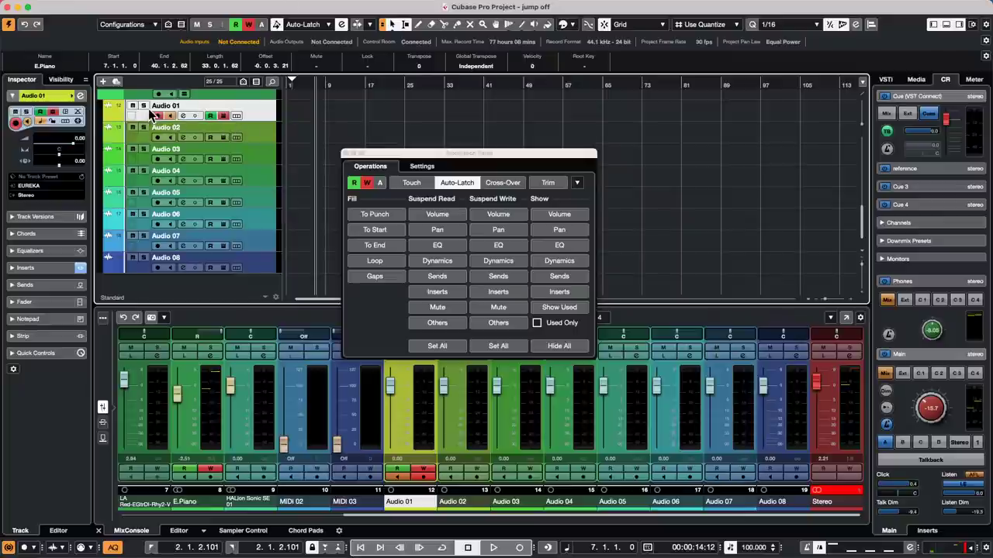
Close the Automation Panel and show only the Folder's channels, Audio 01 to Audio 08, in the separate MixConsole.
key(F3)
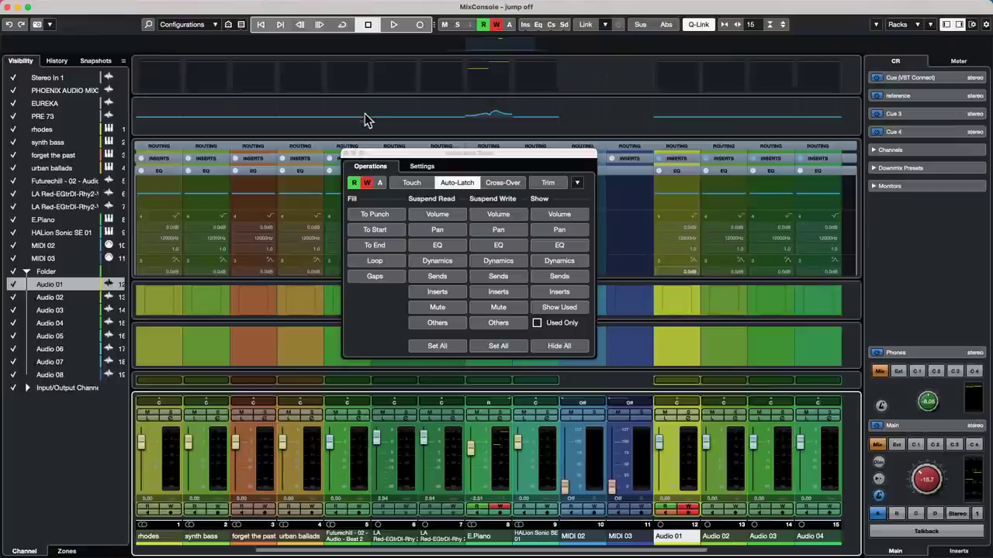
click(346, 155)
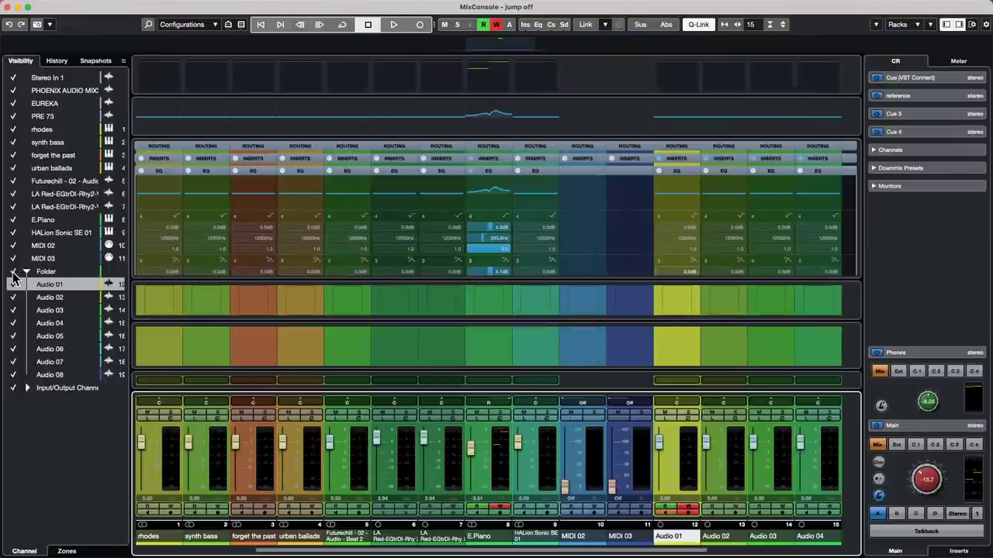
click(13, 273)
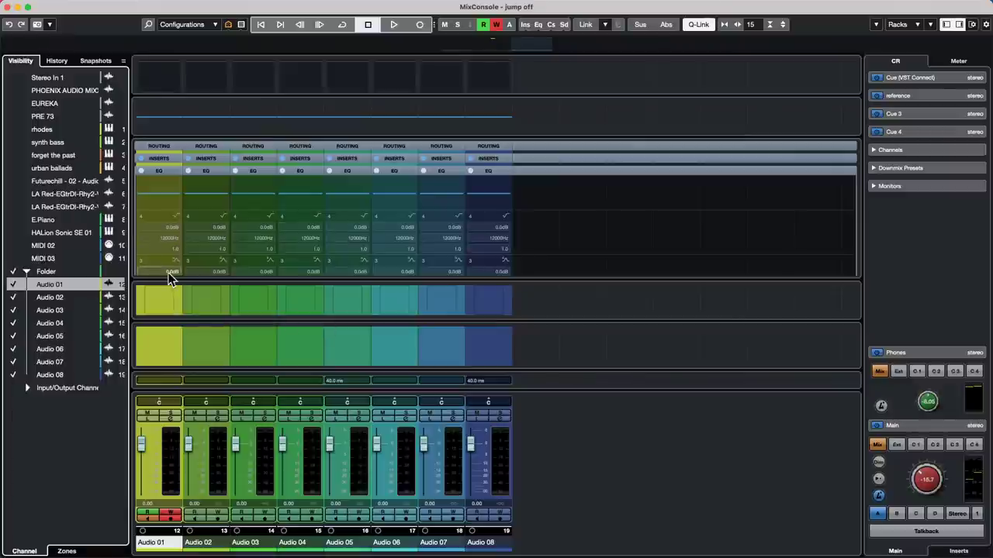
click(8, 7)
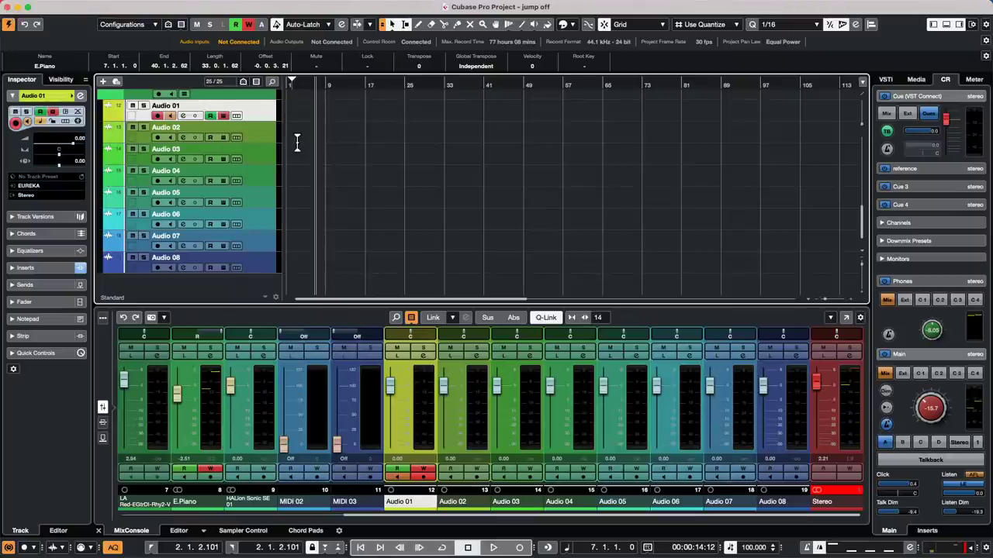
key(F3)
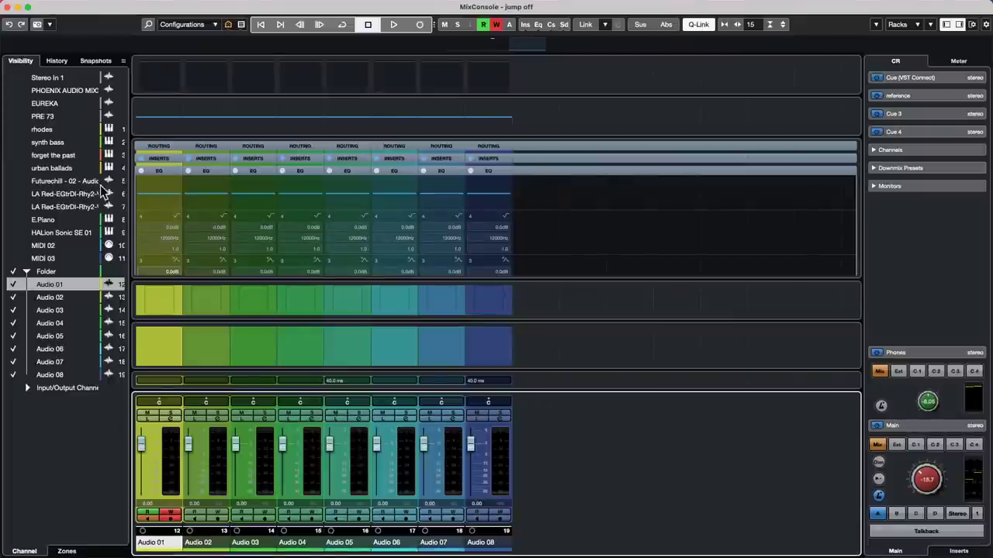
Save the current channel visibility as a MixConsole configuration named 1.
click(211, 24)
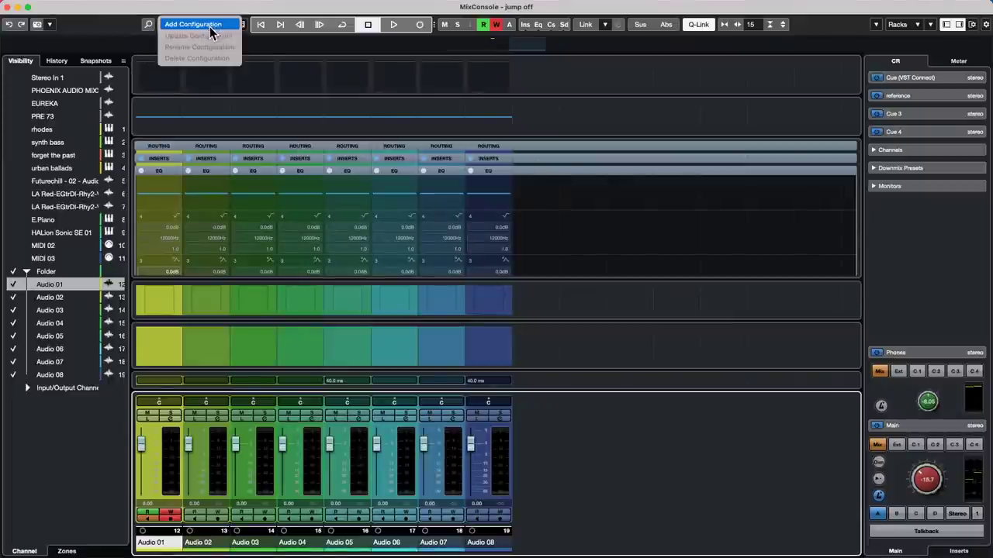
click(202, 23)
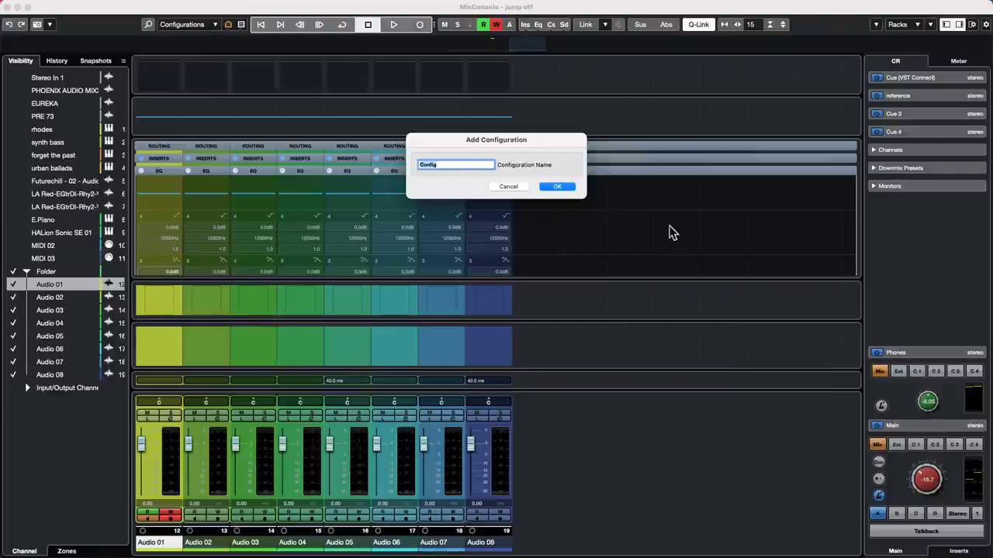
text(1)
key(Return)
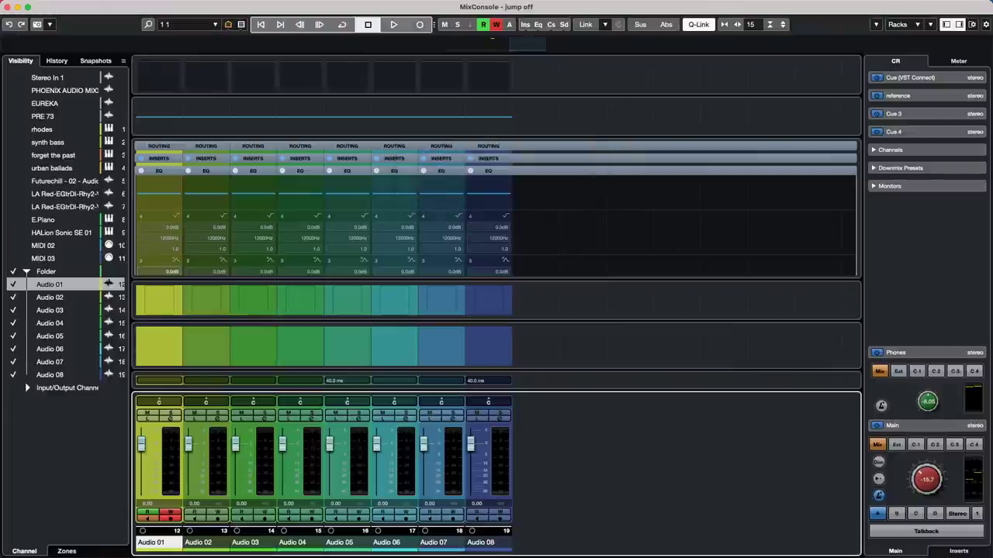
Show all channels in the MixConsole and hide the Folder with its Audio 01 to Audio 08 channels.
click(61, 90)
shift+click(54, 259)
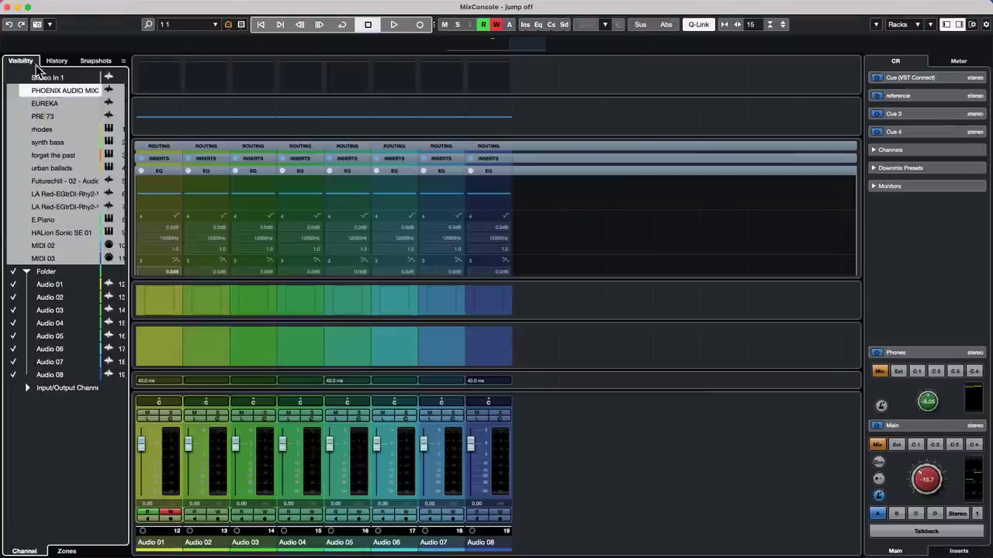
click(228, 24)
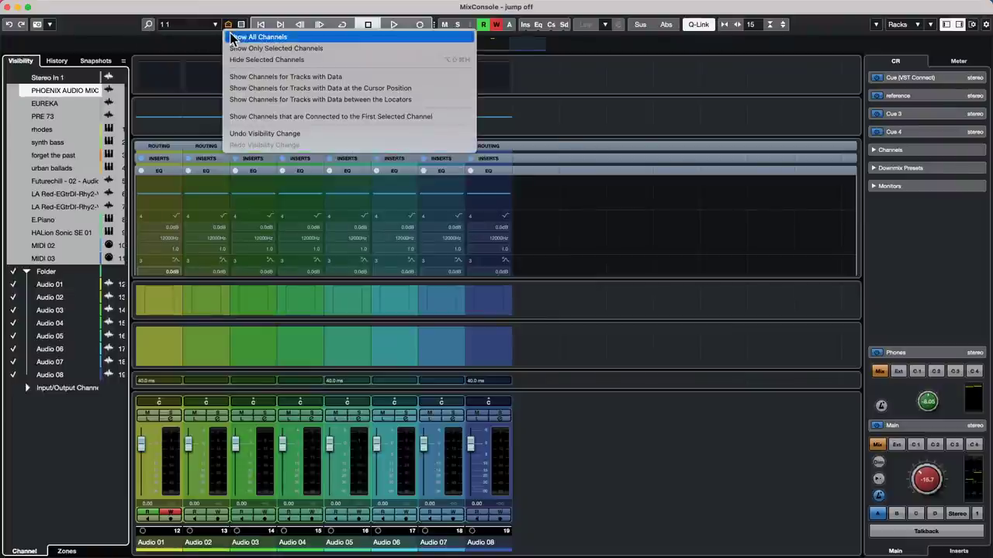
click(233, 37)
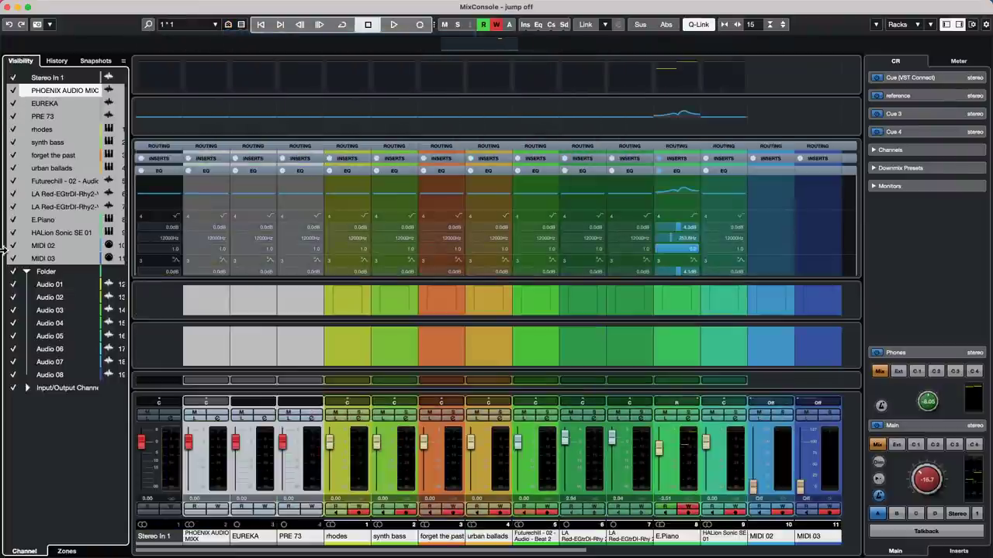
click(11, 273)
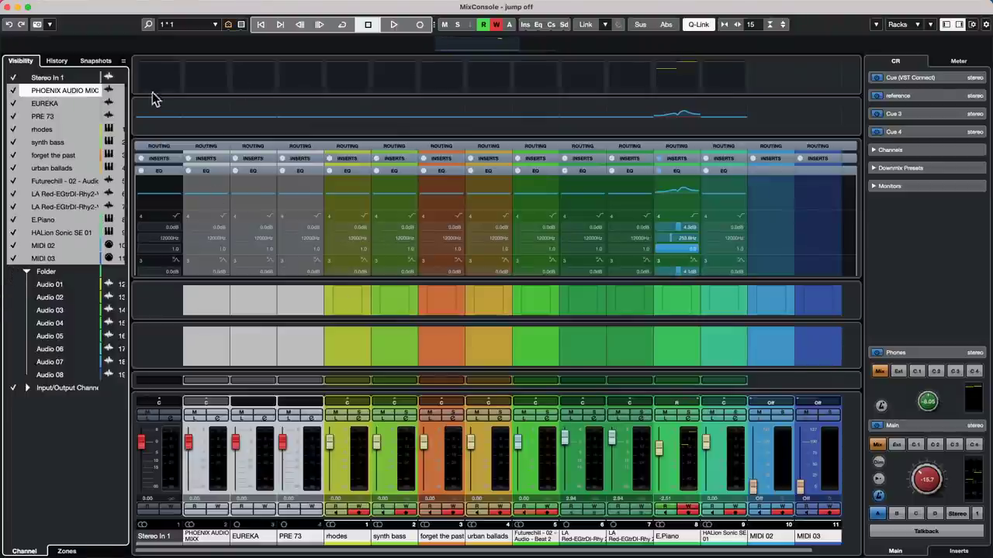
Save this visibility without the Folder channels as a MixConsole configuration named 2.
click(214, 25)
click(211, 41)
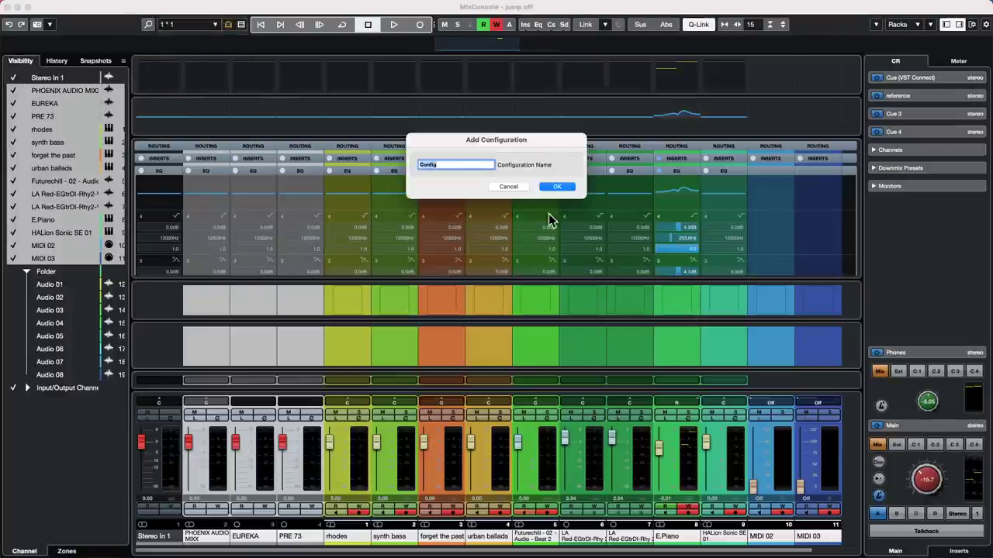
text(2)
key(Return)
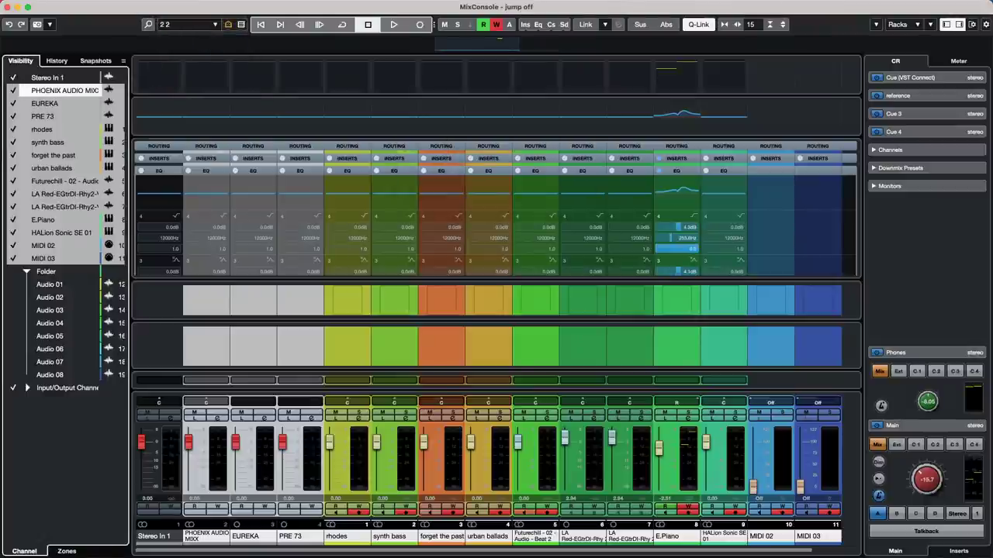
Close the MixConsole and add one stereo audio track named "Mess Up" to the project.
click(9, 7)
scroll(211, 283, down, 5)
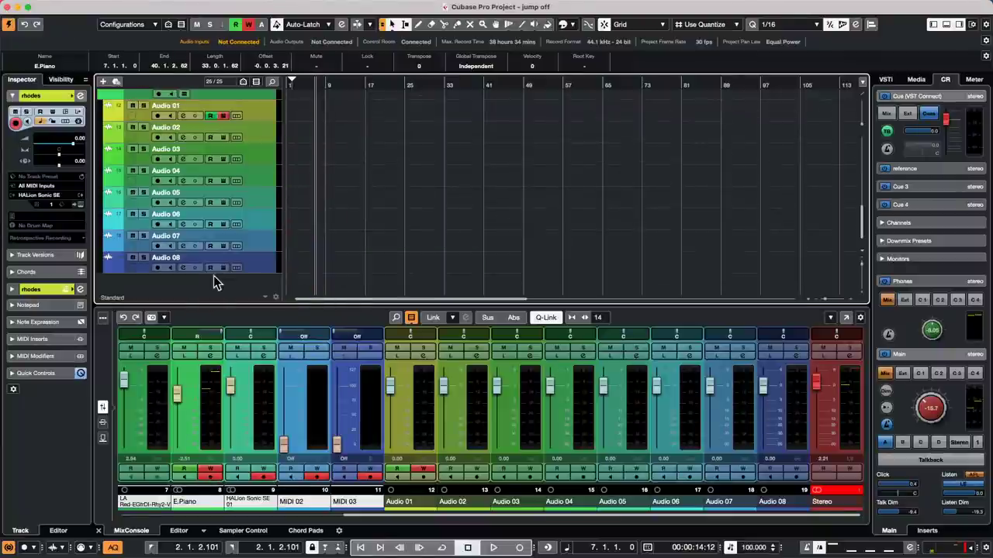
right_click(222, 291)
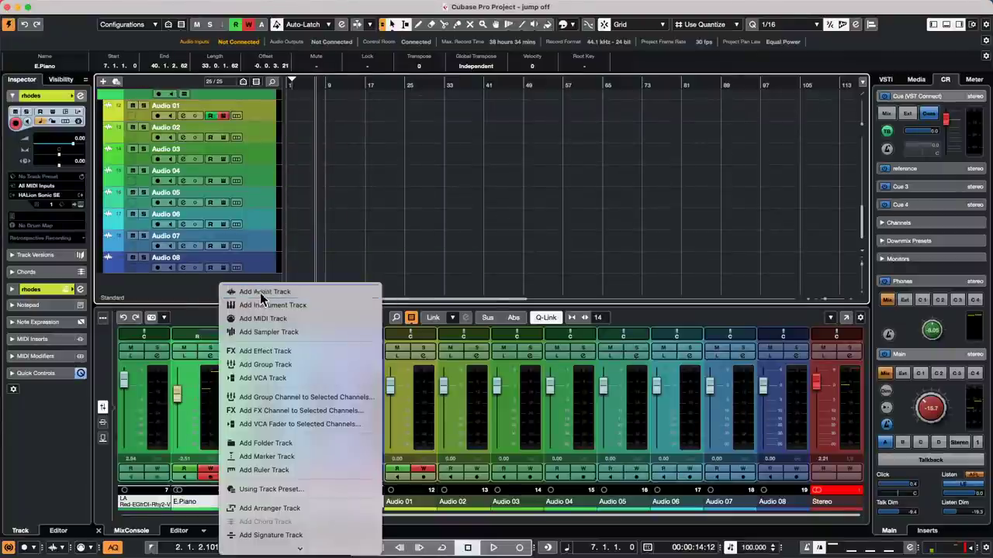
click(260, 292)
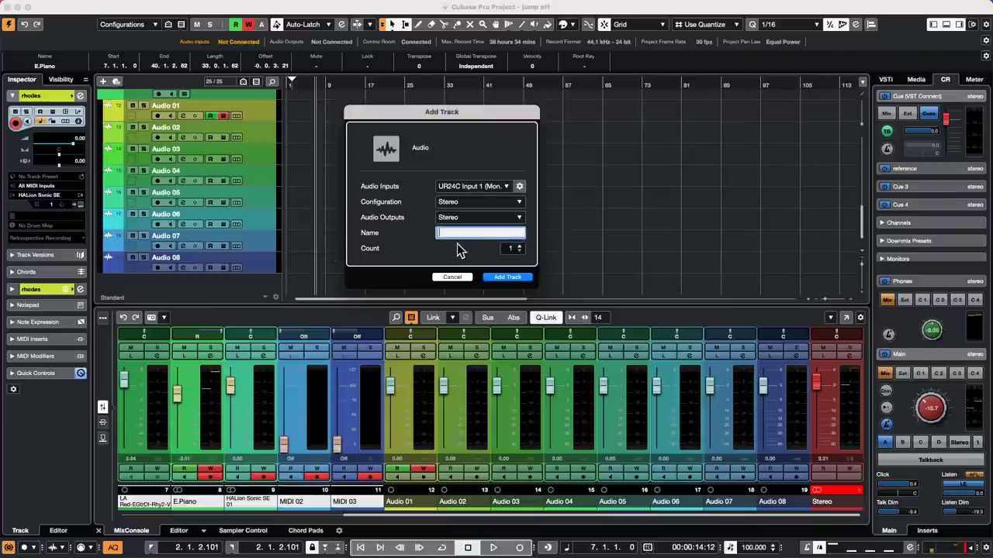
text(Me)
text(lody)
key(Return)
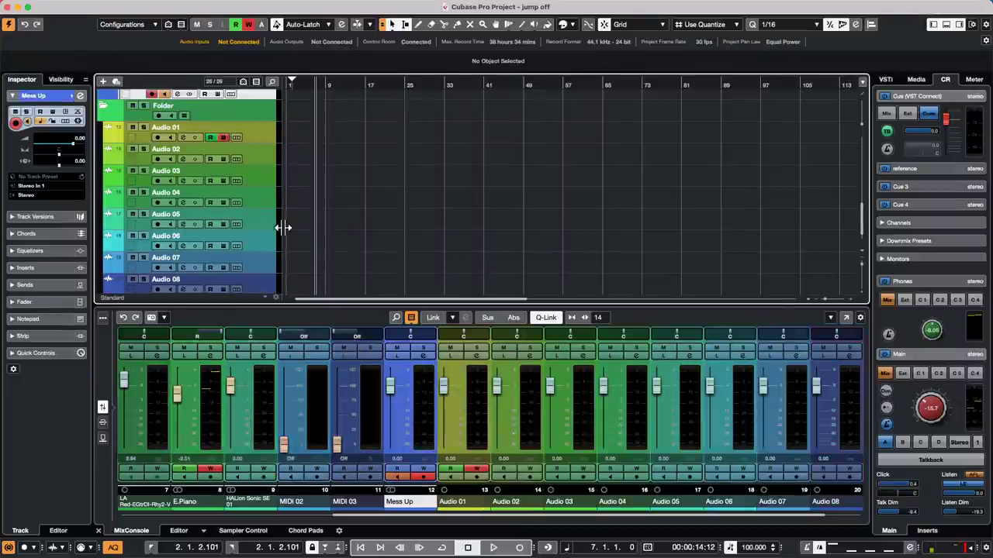
Locate the new Mess Up track in the track list, and switch to OBS.
scroll(260, 229, up, 5)
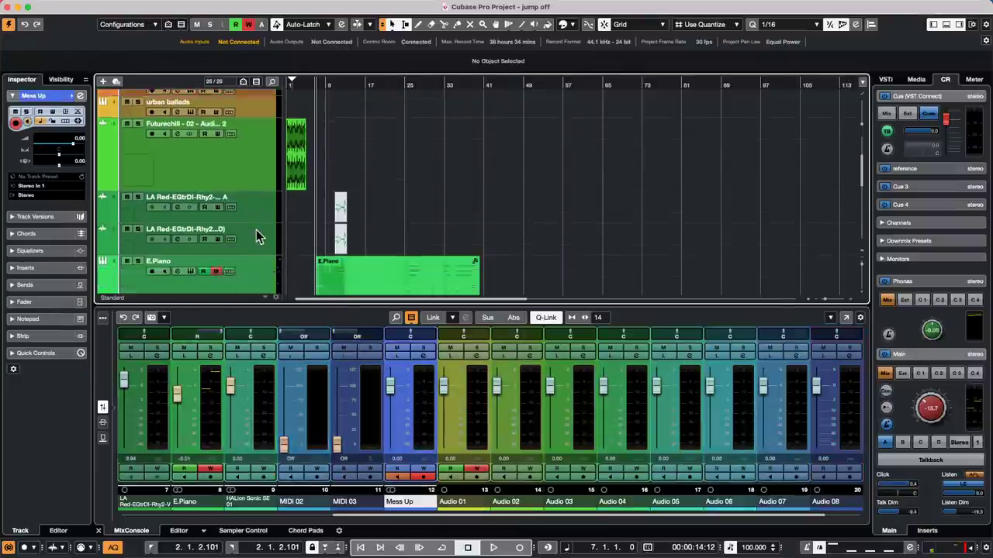
scroll(256, 230, down, 5)
scroll(258, 225, up, 5)
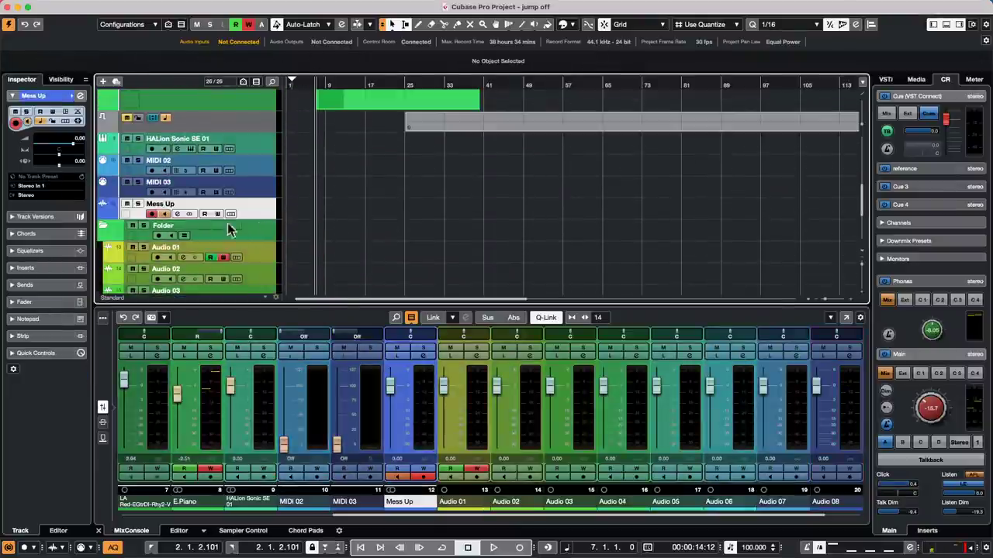
key(super+Tab)
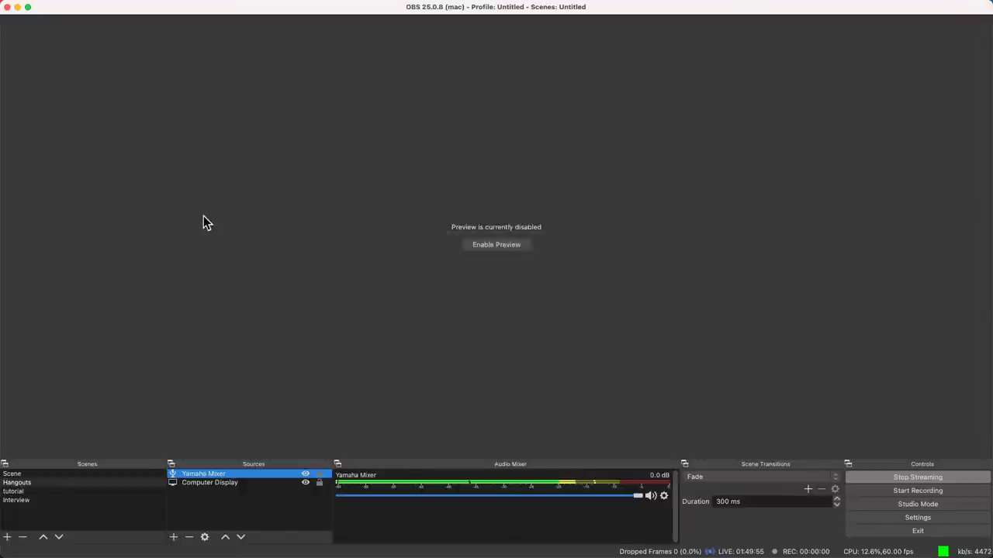
Switch to the Cubase project, open the full MixConsole and load channel visibility configuration 1.
key(super+Tab)
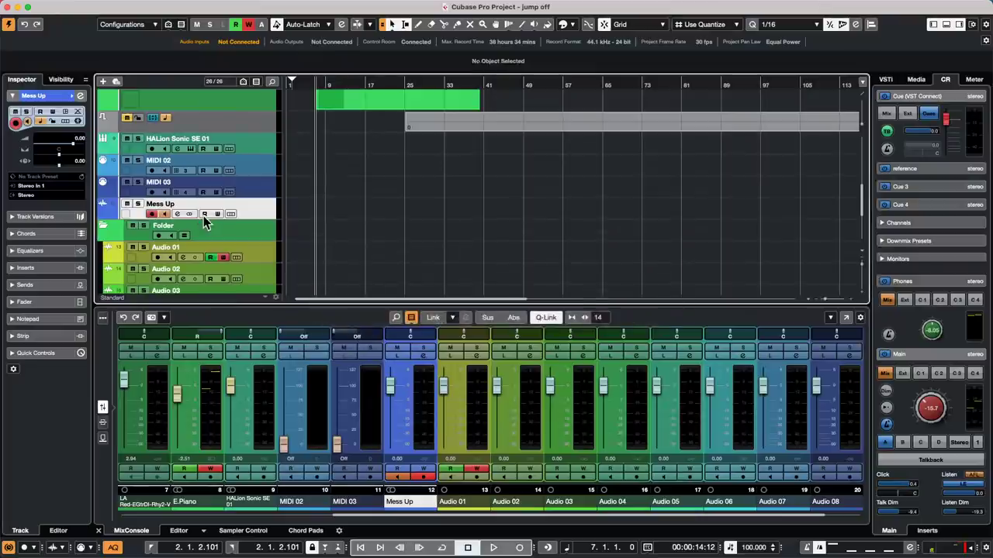
key(F3)
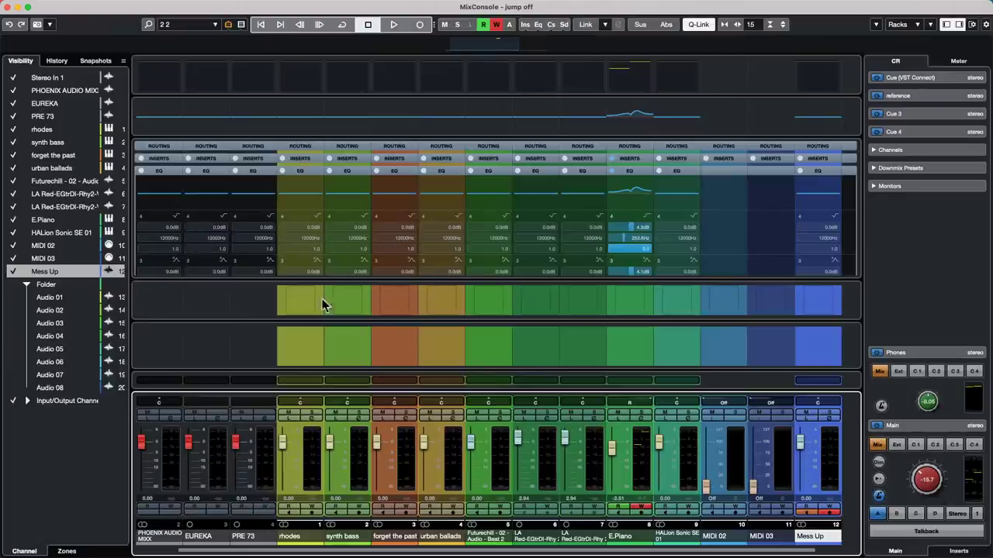
click(200, 26)
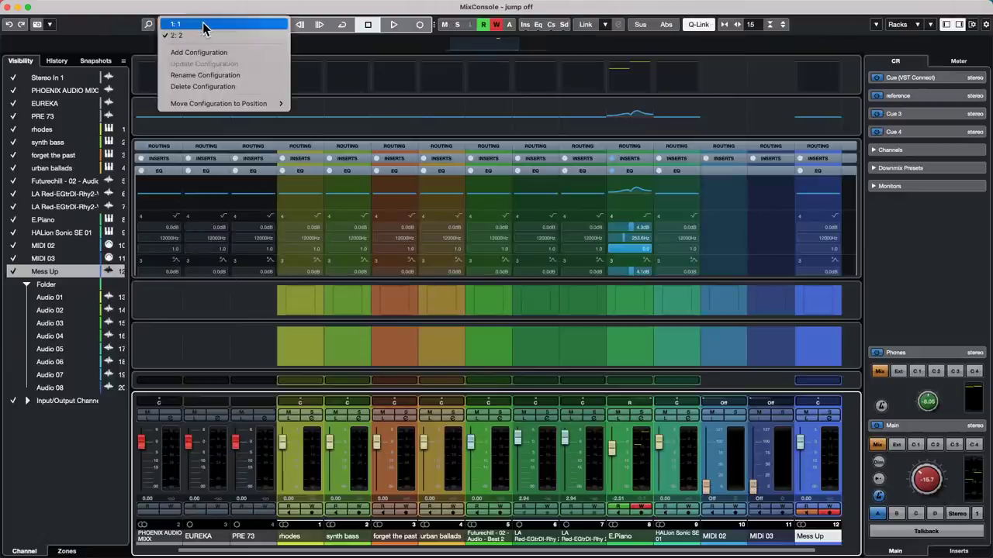
click(200, 29)
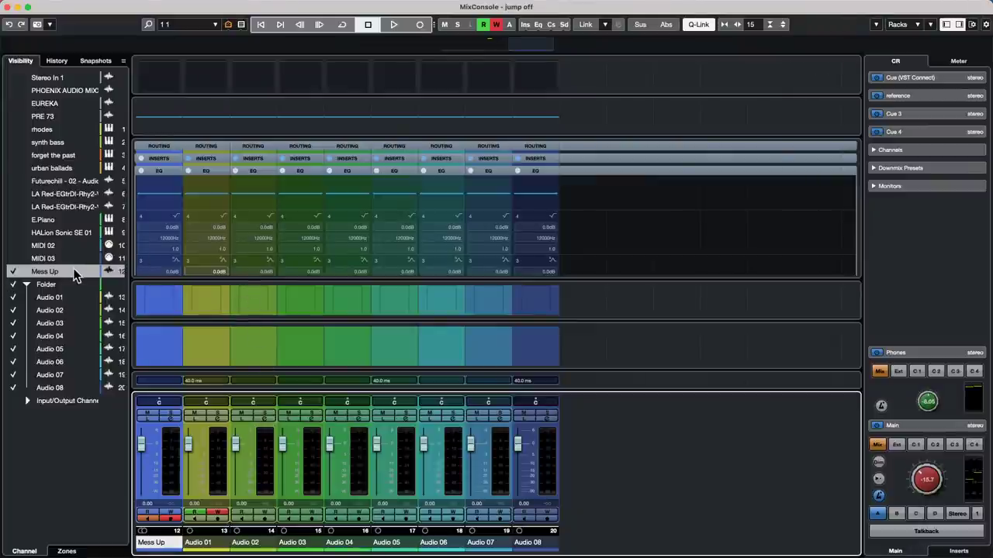
Hide the Mess Up channel, update configuration 1 with that visibility and close the MixConsole.
click(206, 25)
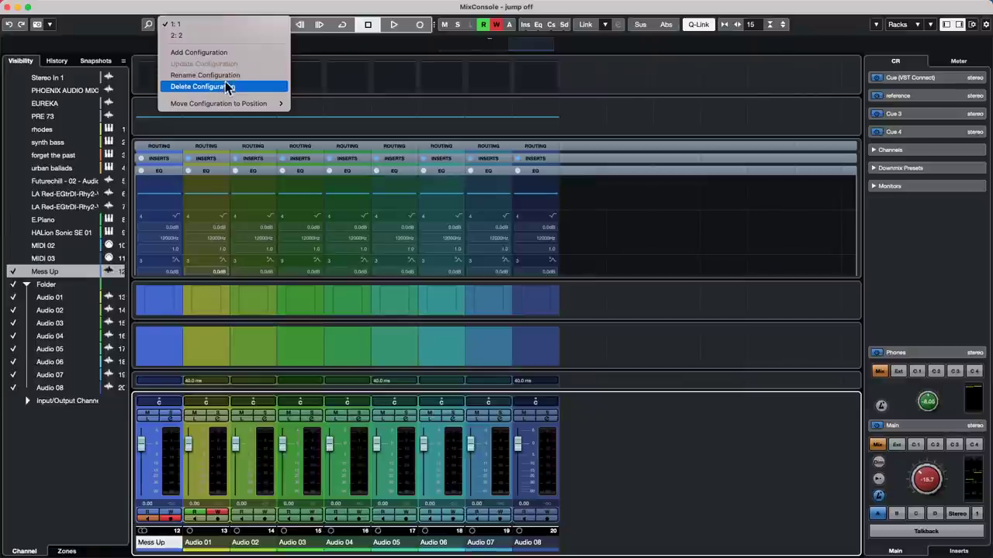
mouse_move(208, 105)
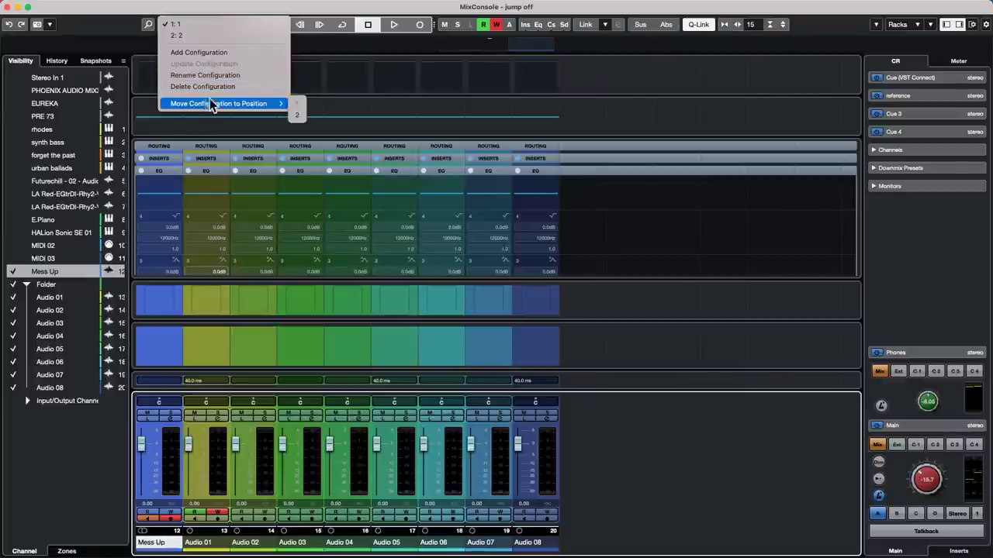
click(14, 271)
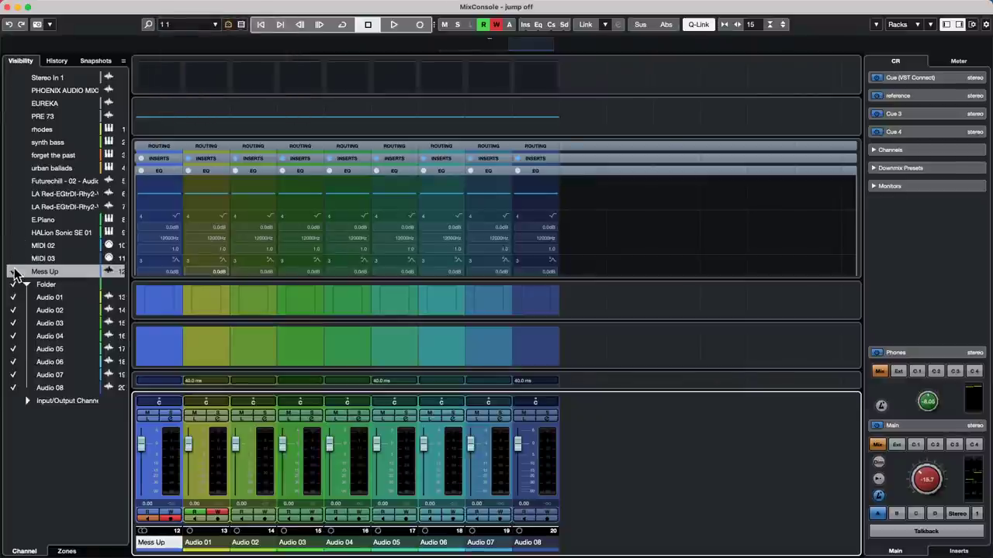
click(13, 271)
click(190, 28)
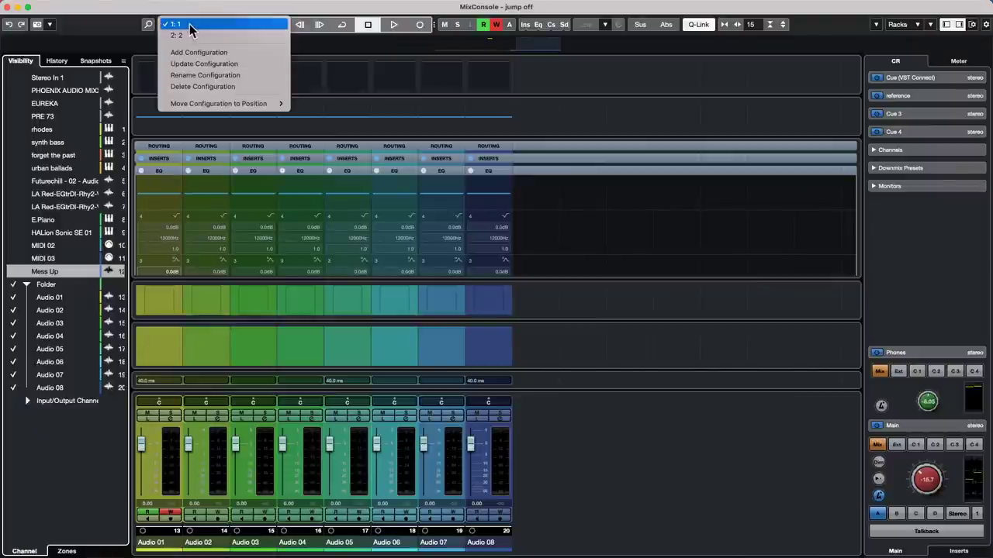
click(196, 64)
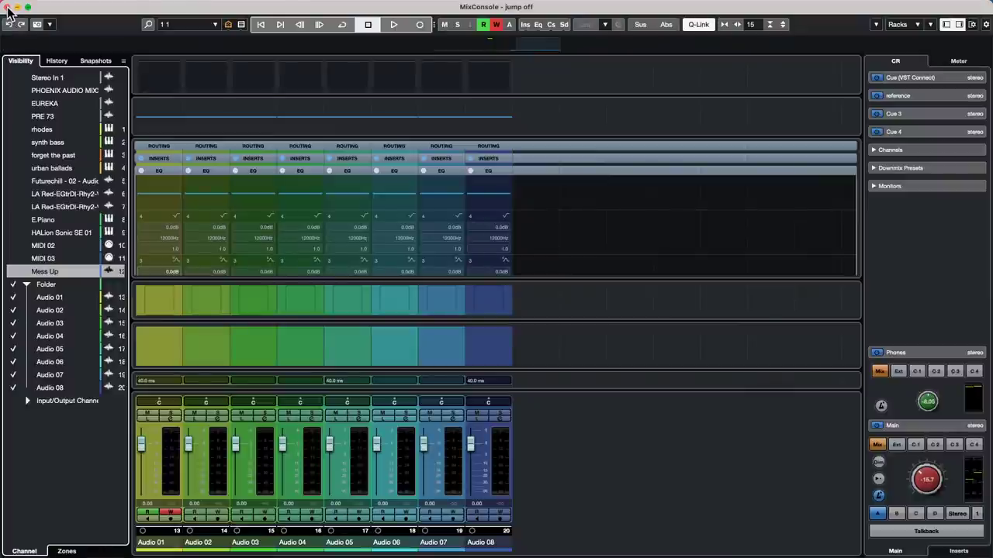
click(9, 8)
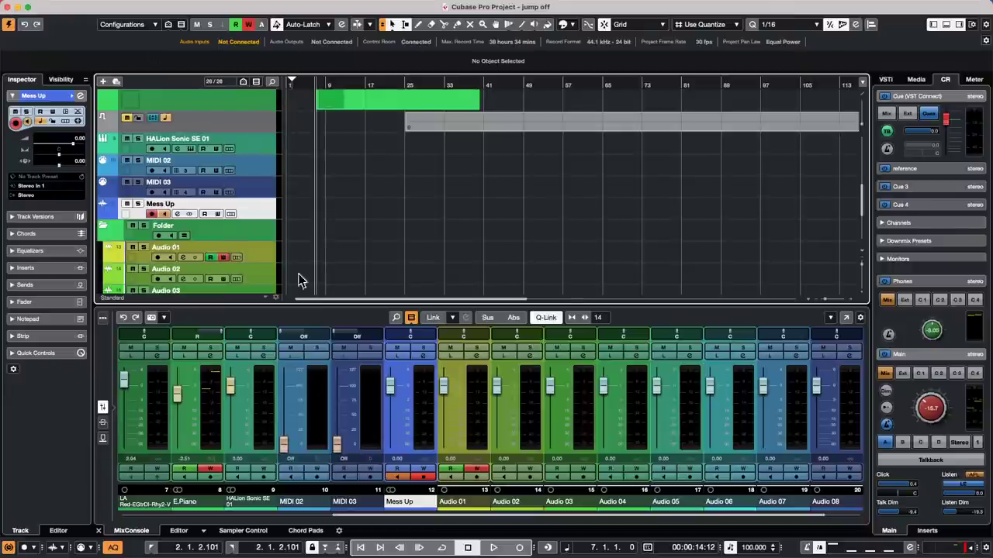
Select Audio 01 to Audio 08, arm and disarm them together through the folder track, and collapse and re-expand the folder.
click(269, 249)
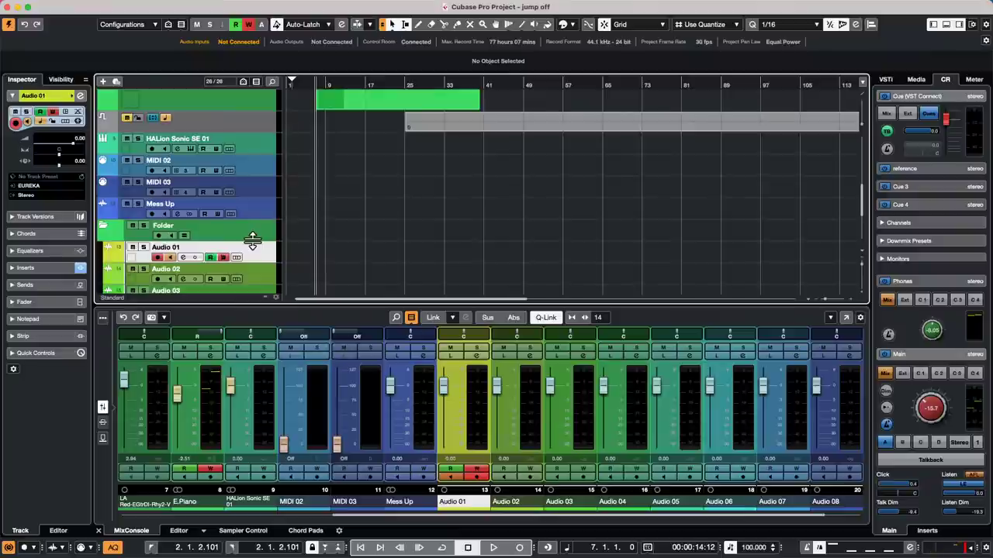
scroll(253, 240, down, 6)
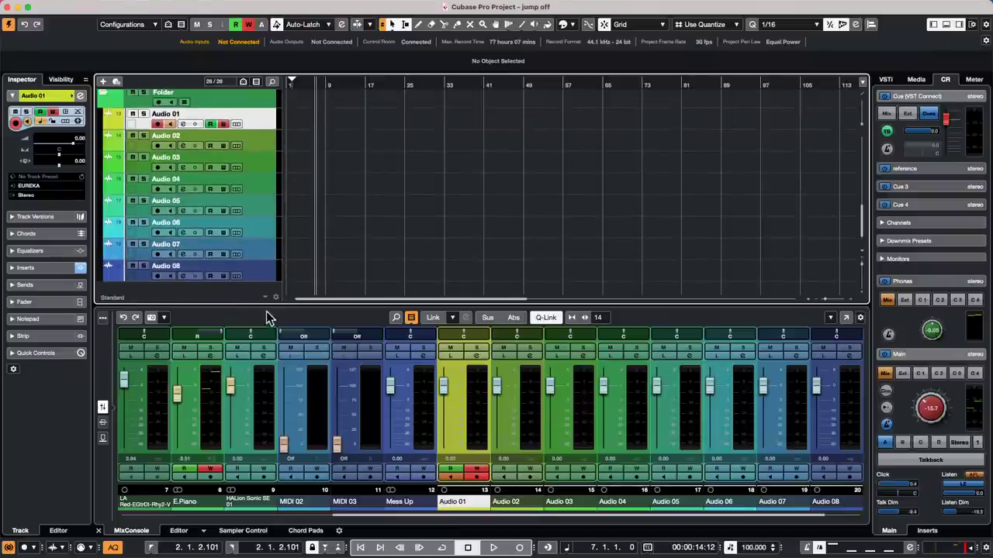
shift+click(269, 279)
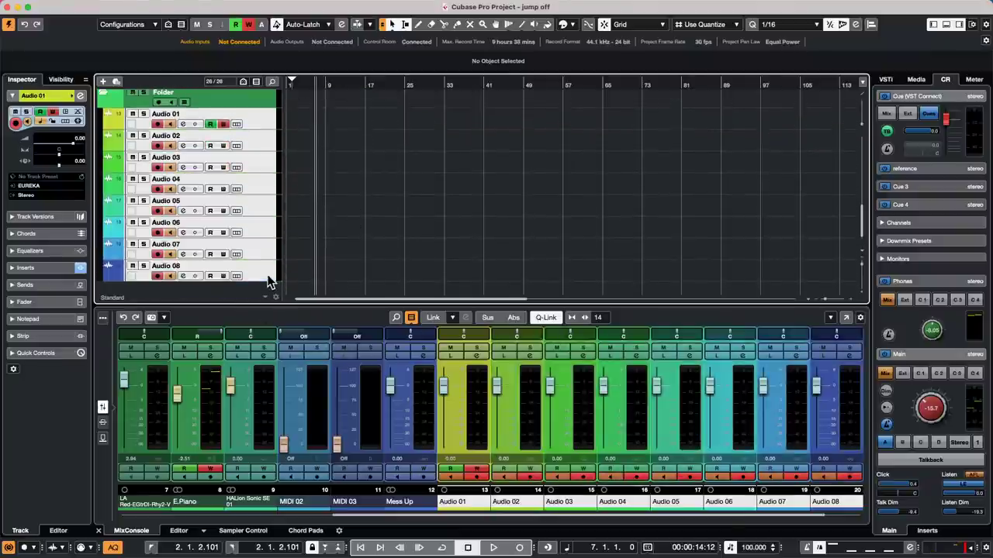
scroll(268, 181, up, 3)
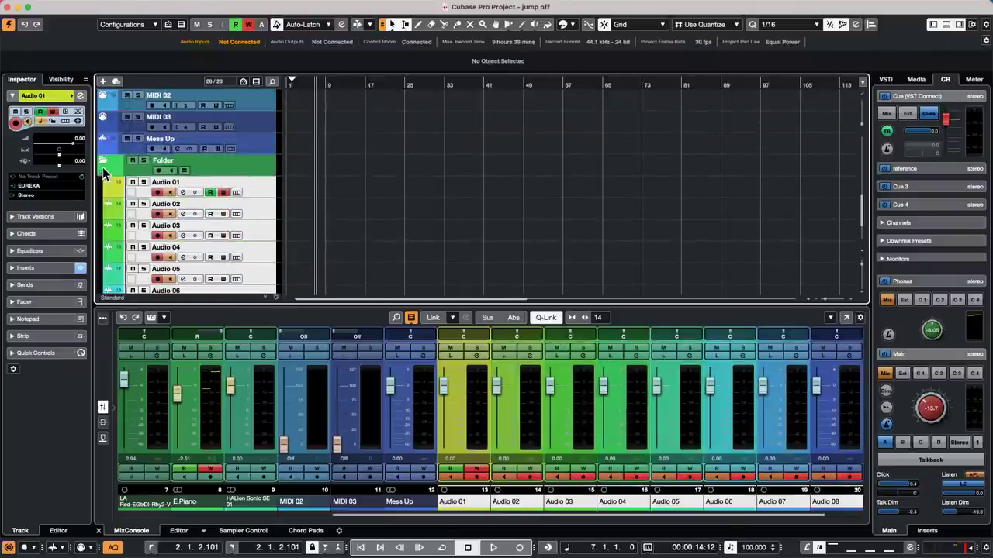
click(158, 169)
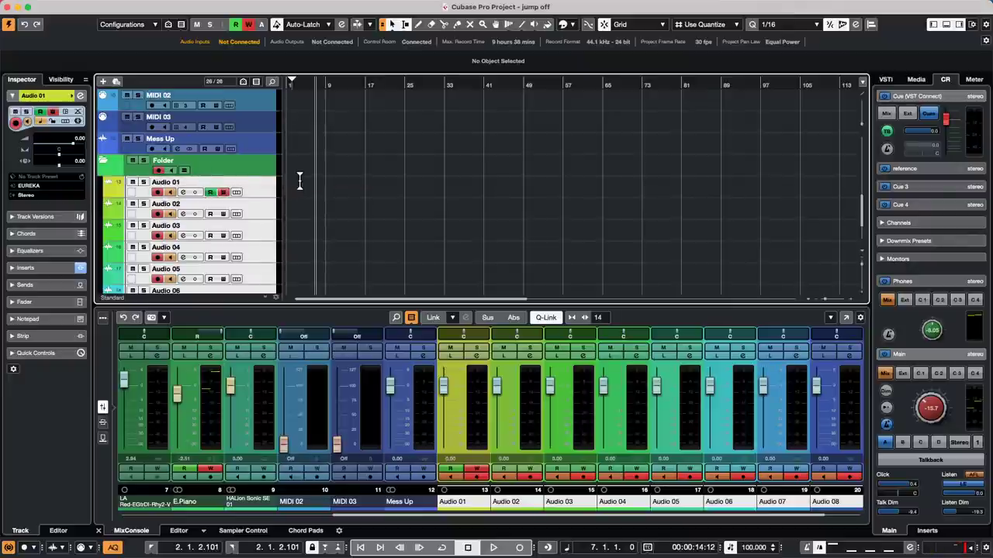
click(160, 170)
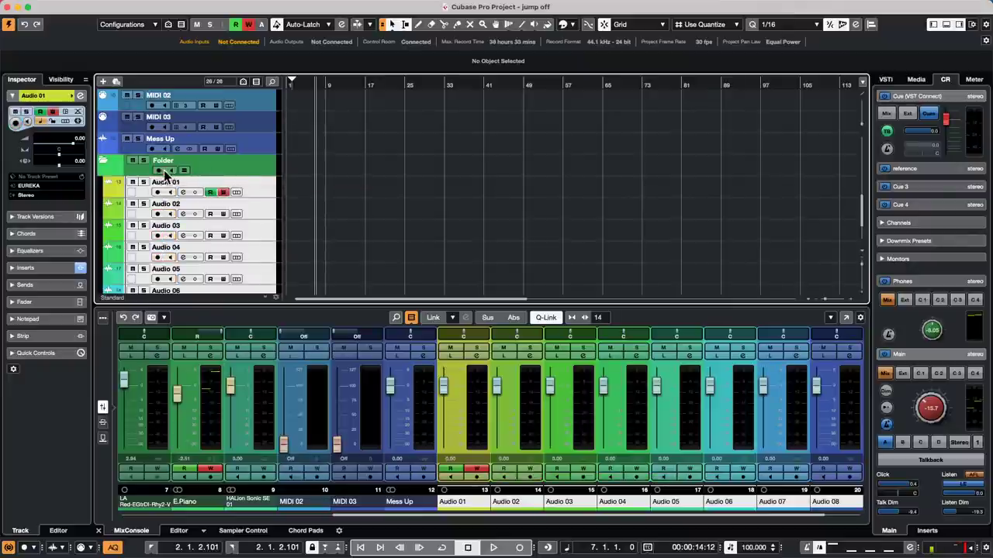
click(99, 163)
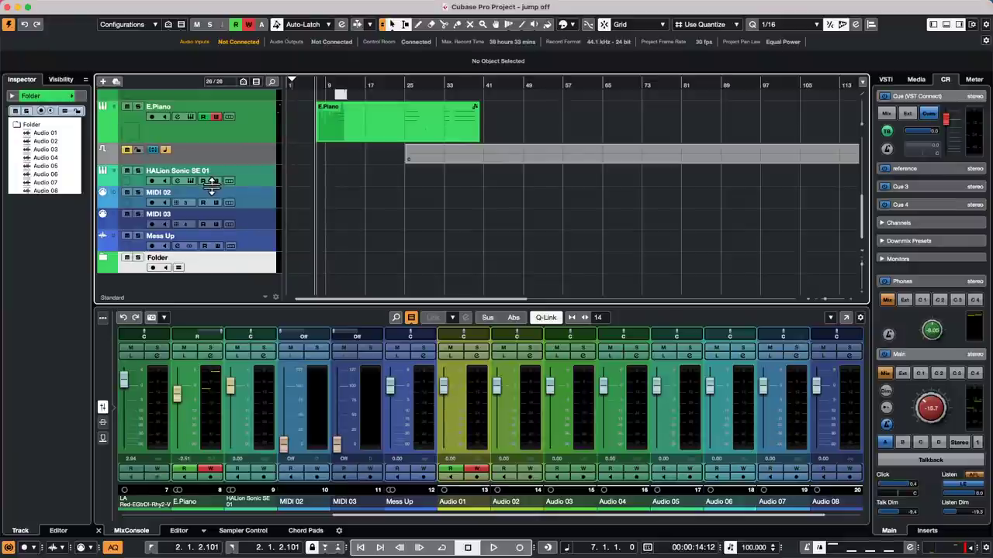
click(103, 259)
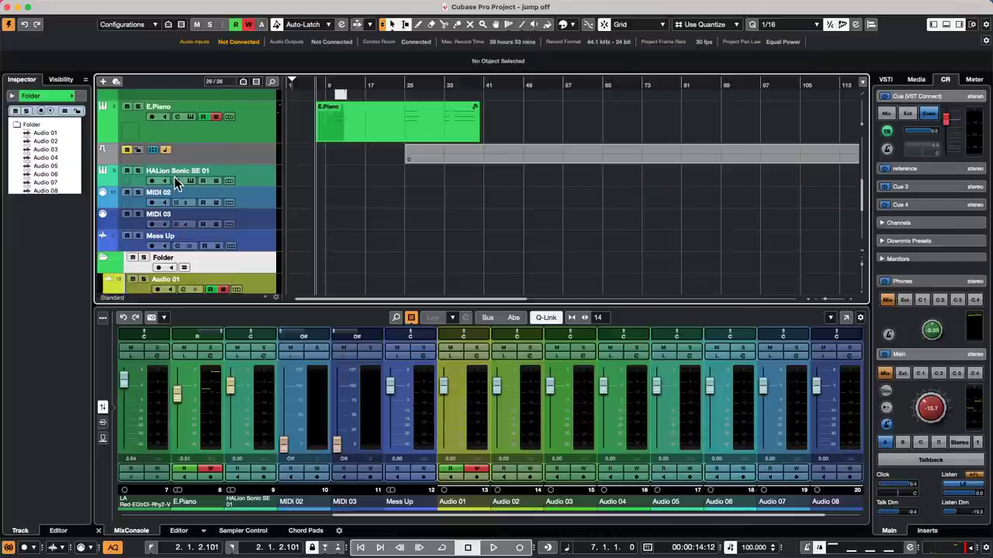
Record-enable all tracks inside the folder at once and switch their input monitoring through the folder track.
scroll(175, 182, down, 3)
scroll(205, 156, down, 2)
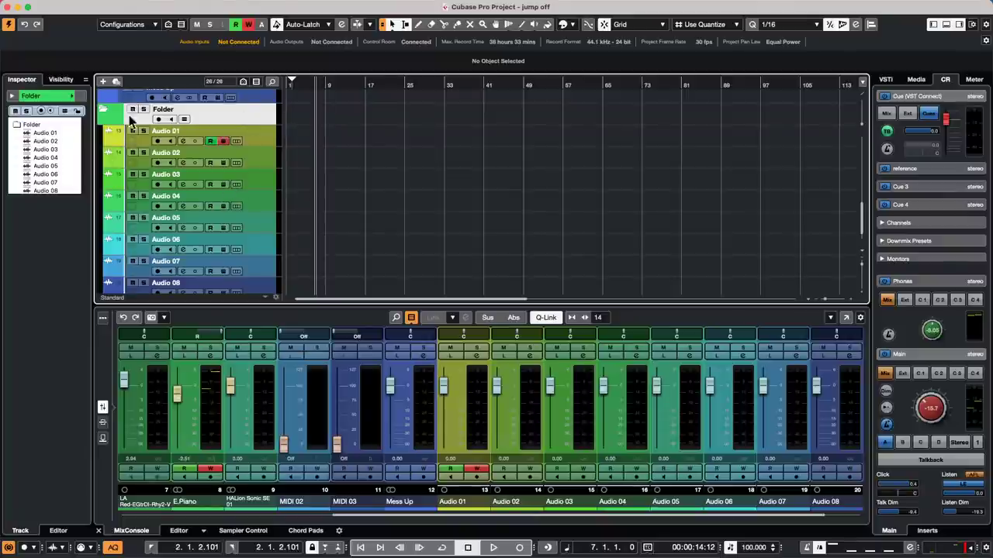
click(159, 119)
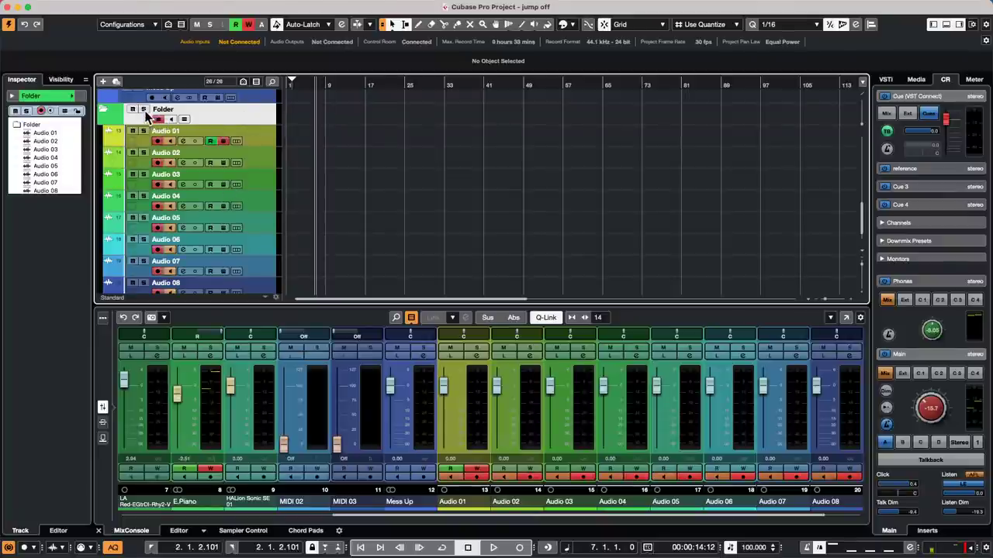
click(171, 118)
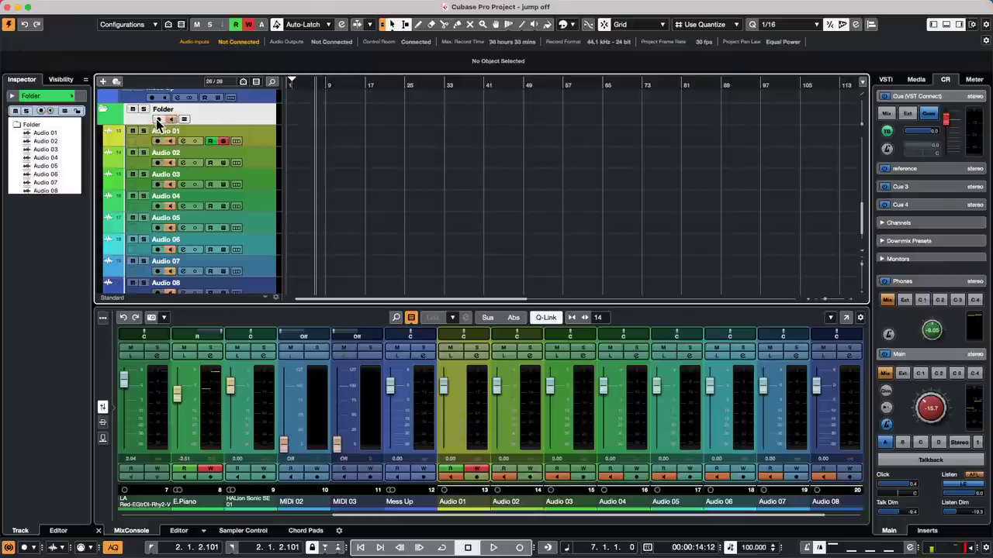
Start playback, toggle the folder's monitoring, record a take on Audio 01 to Audio 08 simultaneously and stop the transport.
key(space)
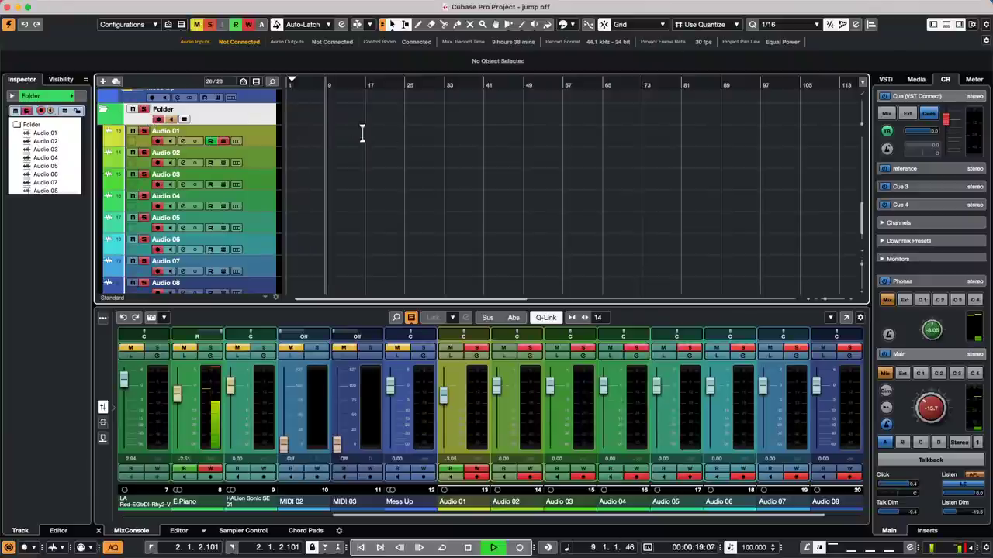
click(168, 119)
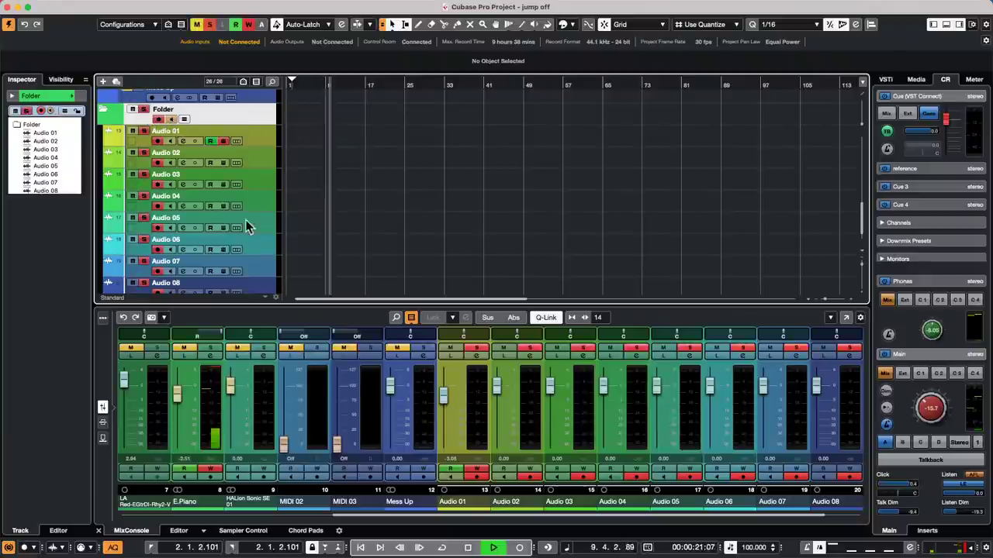
click(521, 548)
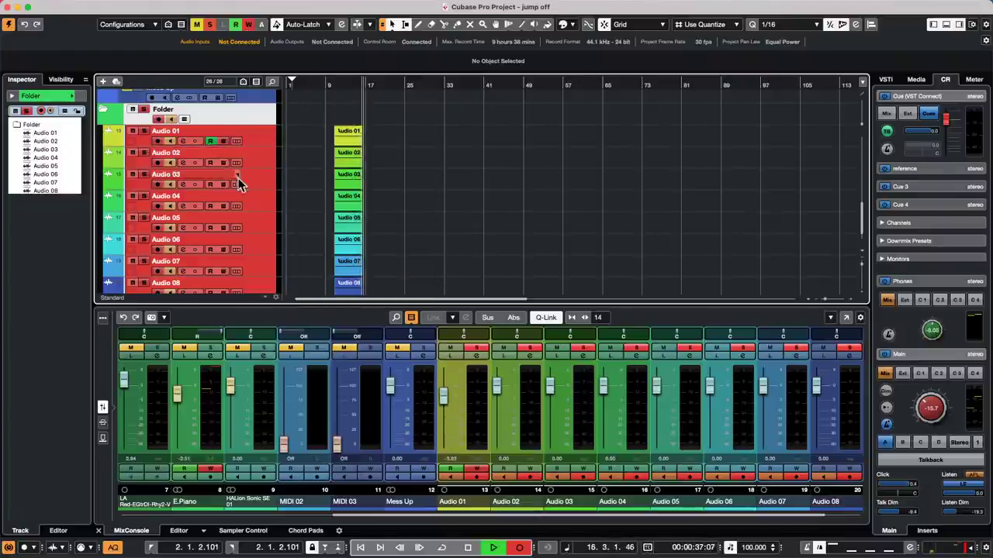
key(space)
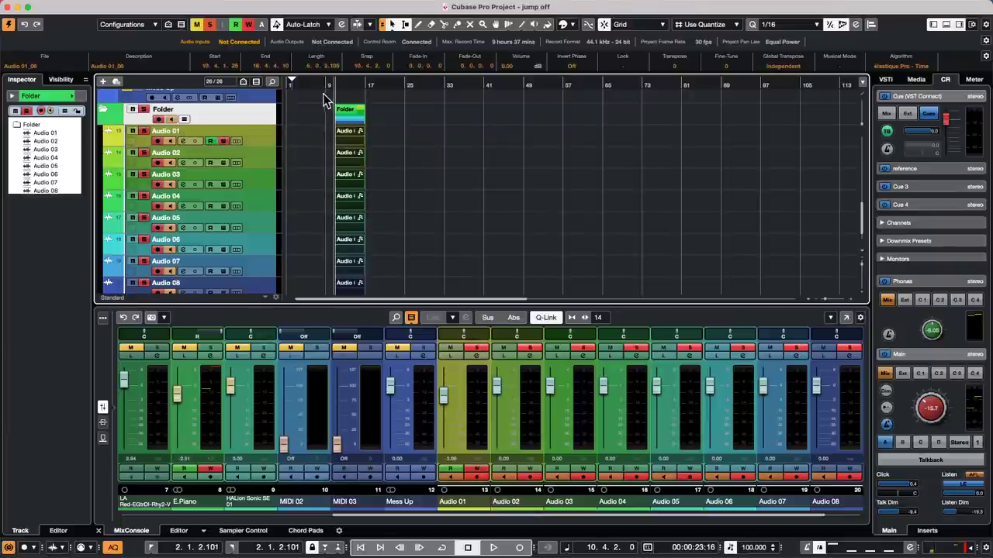
Zoom in on the recorded clips and rename the first three folder tracks oyfoyfo8yf, ouyo8yf and oiygo8goug.
drag(344, 82, 329, 112)
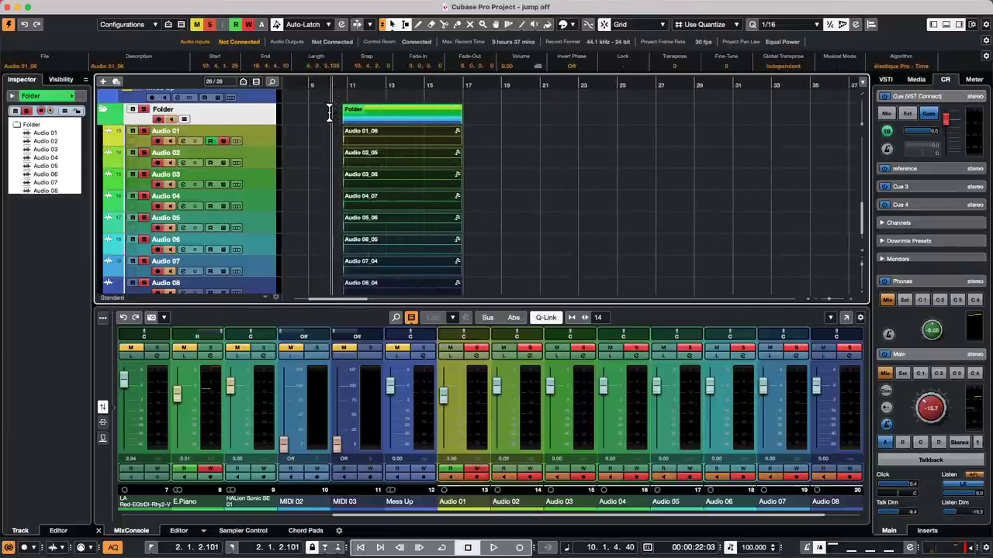
click(353, 130)
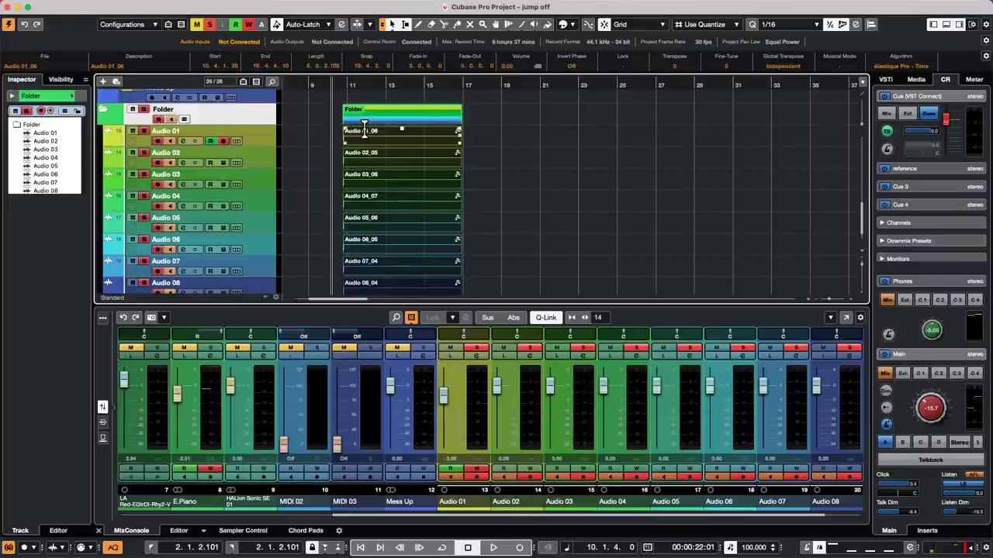
double_click(188, 131)
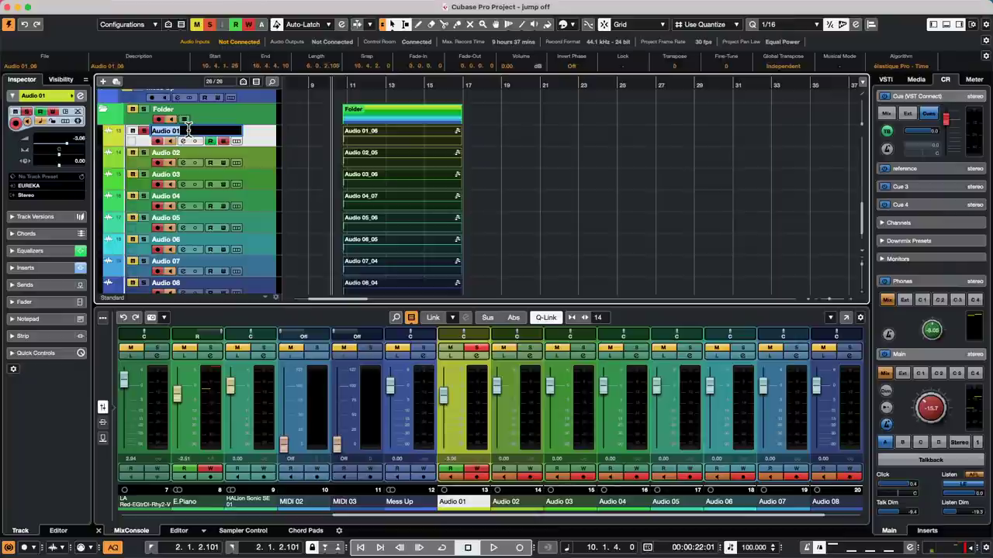
text(oyfoyfo8yf)
key(Tab)
text(ouy)
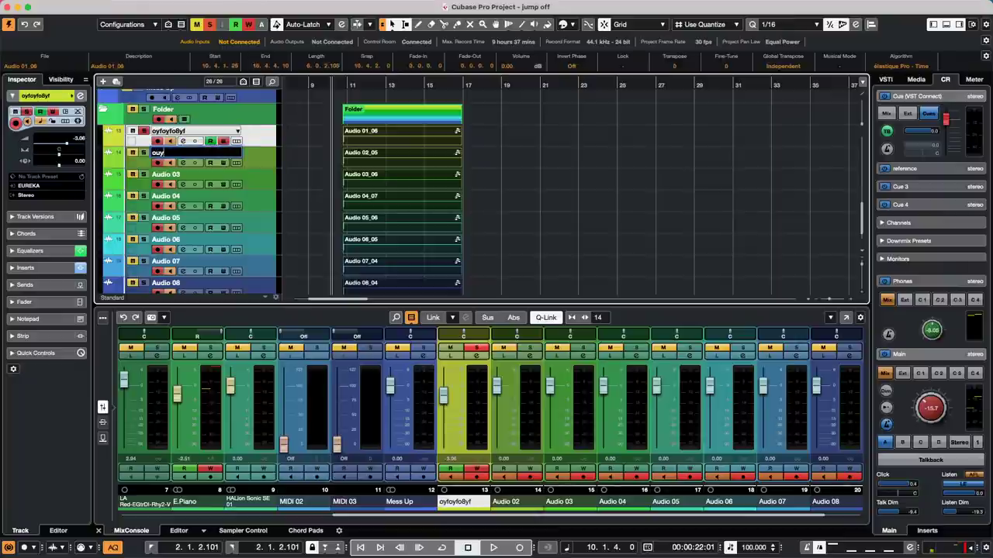
key(Tab)
text(oiygo8goug)
key(Tab)
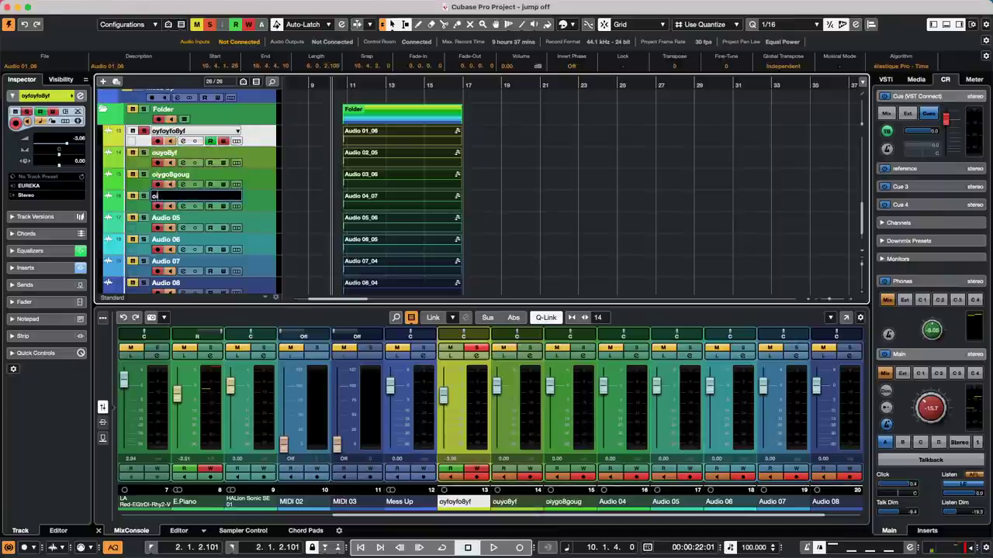
Rename the remaining folder tracks oiugoi8g, o8ygo8yg, oiygp8ygpo8iy, Audio 07py8py8g and p8yfp8yfp8yfp8yf.
text(oiugoi8g)
key(Tab)
text(o8ygo8yg)
key(Tab)
text(oiygp8ygpo8iy)
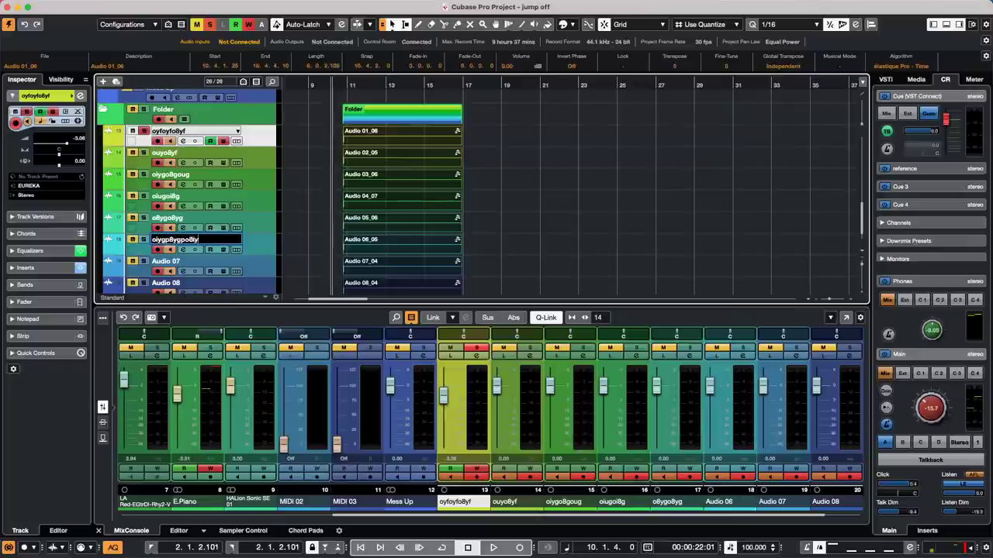
key(Tab)
text(py8p6g)
key(Tab)
text(p8yfp8yfp8y)
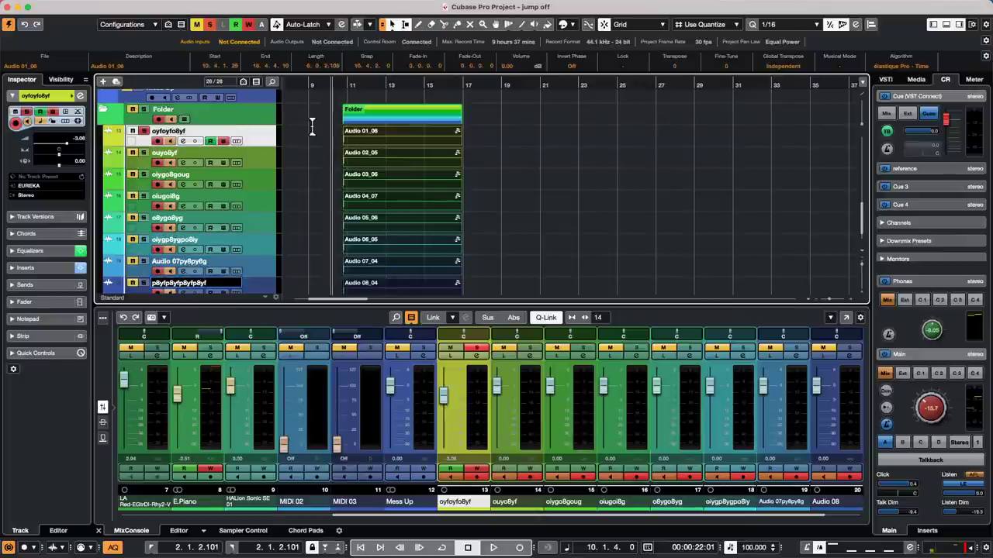
Undo all the track renames in the folder.
click(332, 148)
key(super+z)
key(super+z)
key(super+z)
key(super+z)
key(super+z)
key(super+z)
key(super+z)
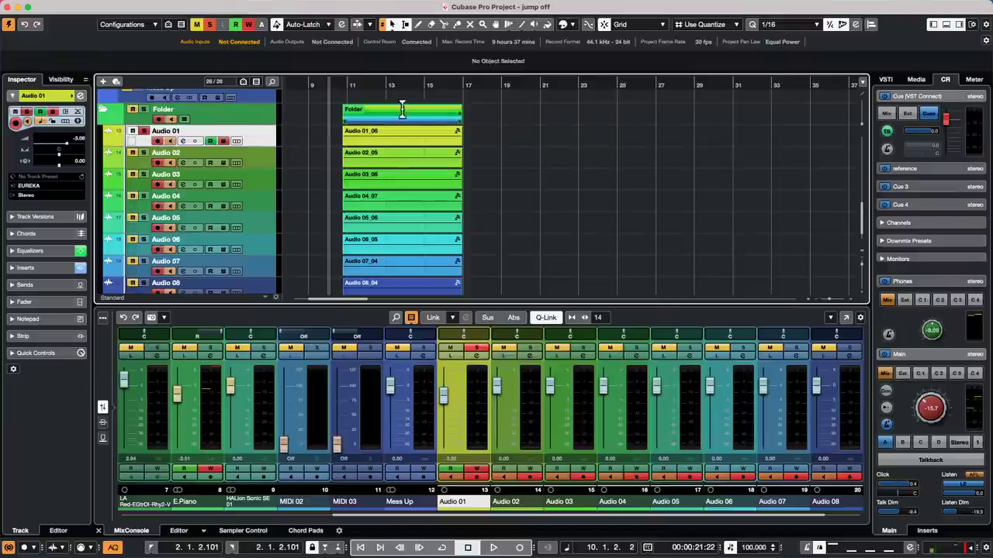
Move the project cursor to about bar 19 and check the common record modes without changing them.
drag(366, 82, 506, 88)
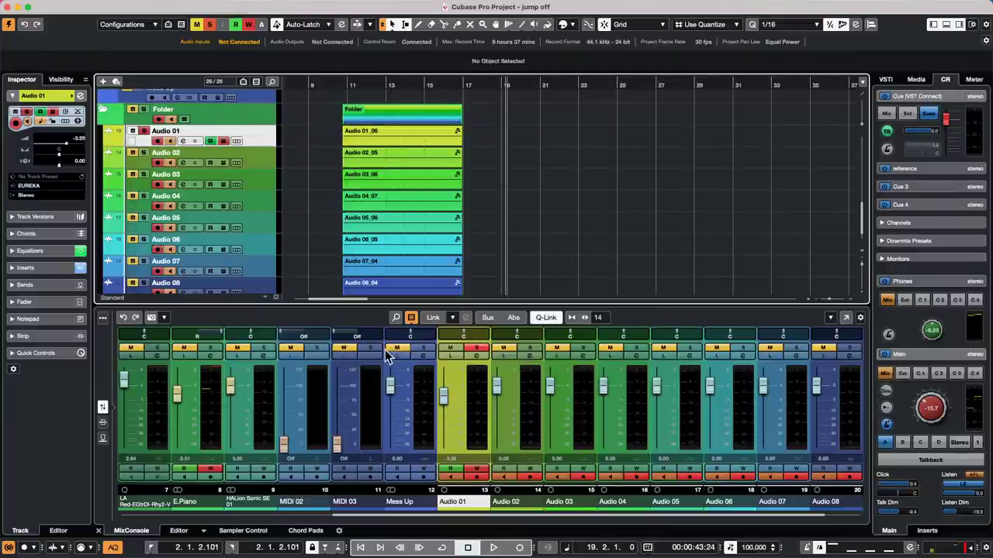
click(32, 547)
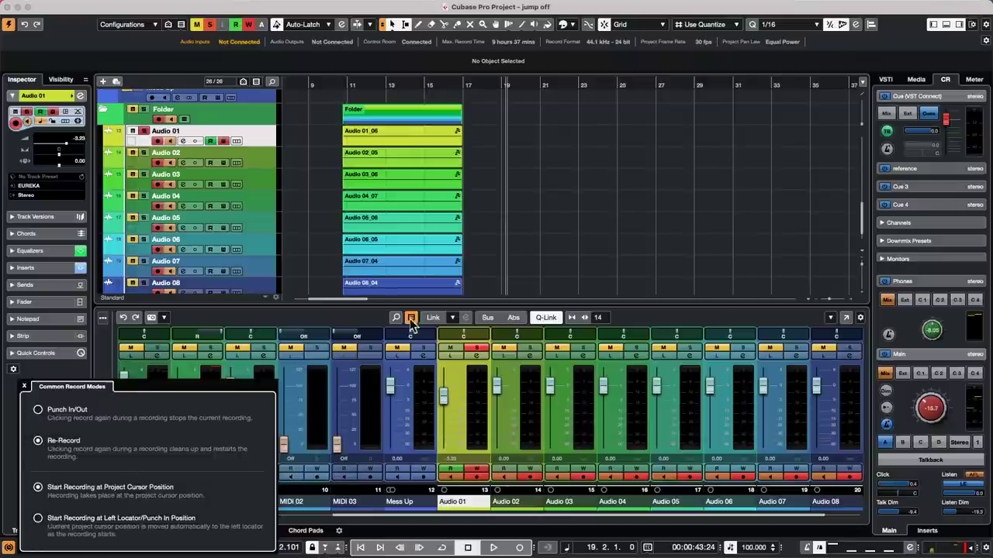
click(610, 190)
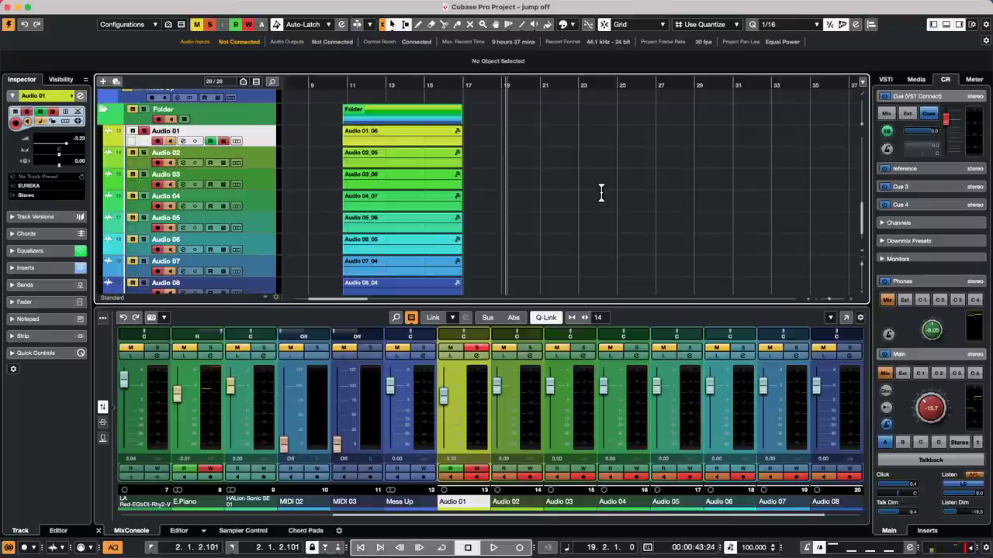
Record a test take on Audio 01 to Audio 08 just before bar 20, stop, and delete the recorded clips.
mouse_move(396, 10)
click(493, 549)
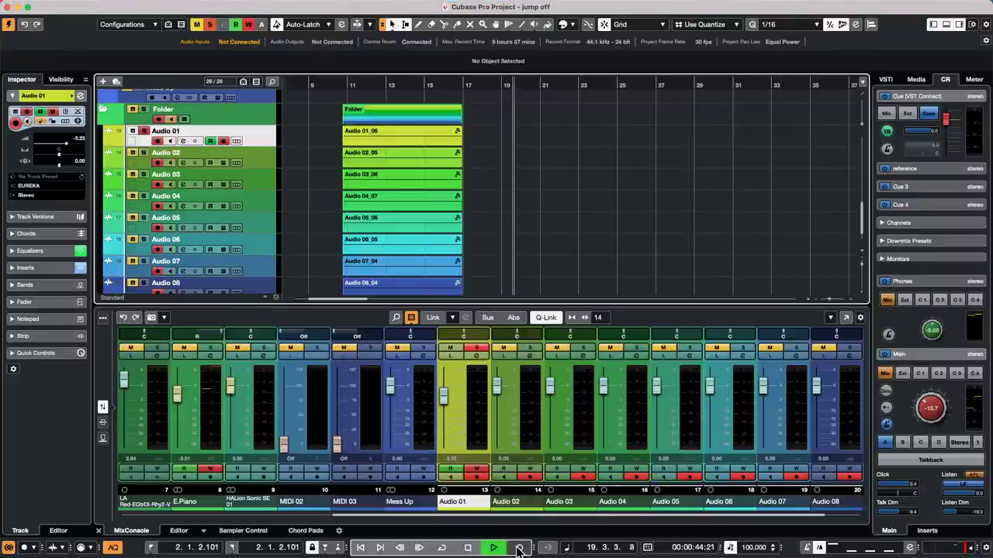
click(518, 549)
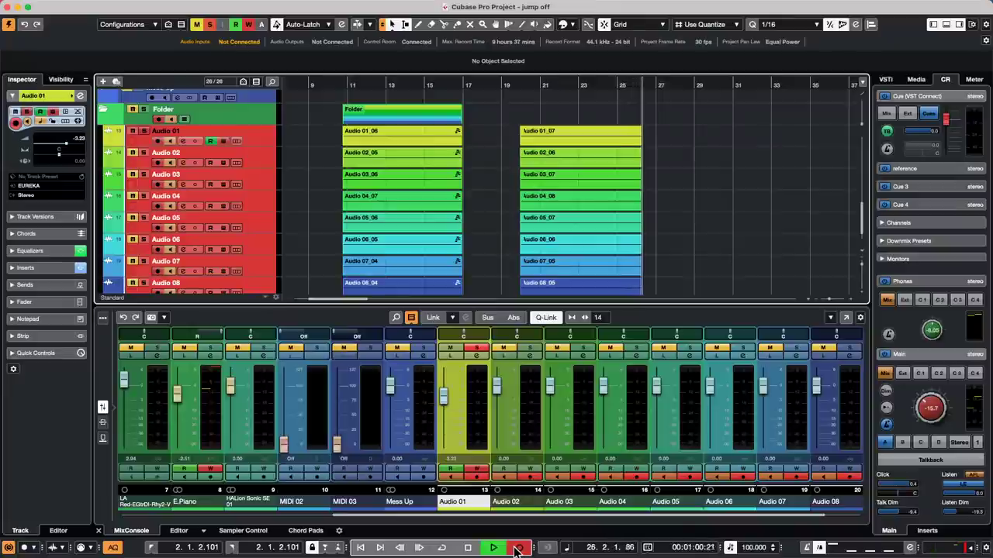
click(517, 548)
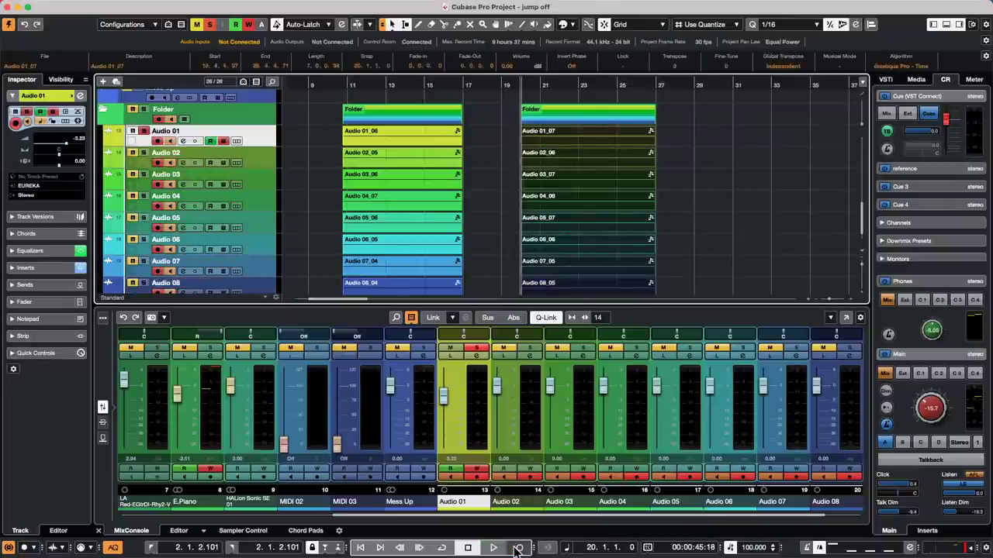
key(KP_Subtract)
key(space)
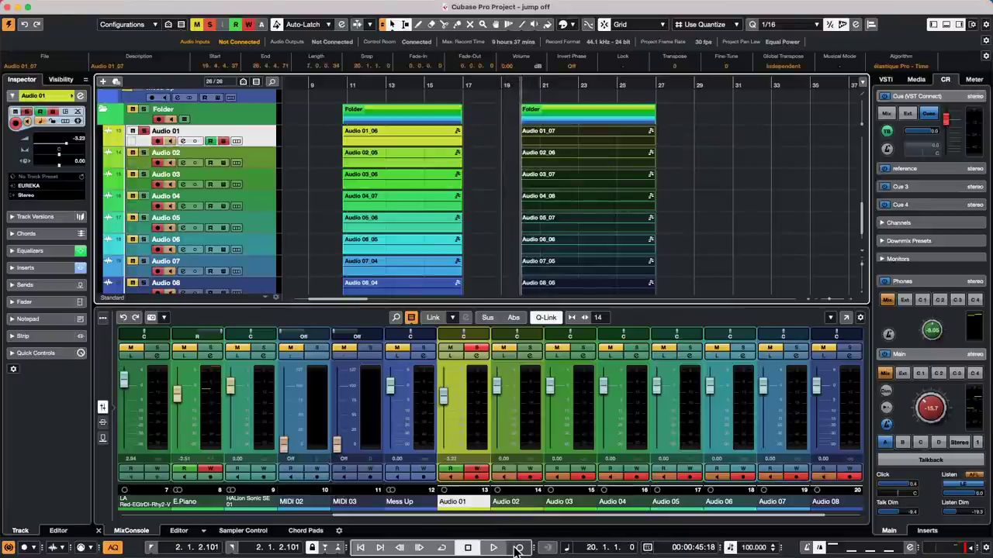
key(Delete)
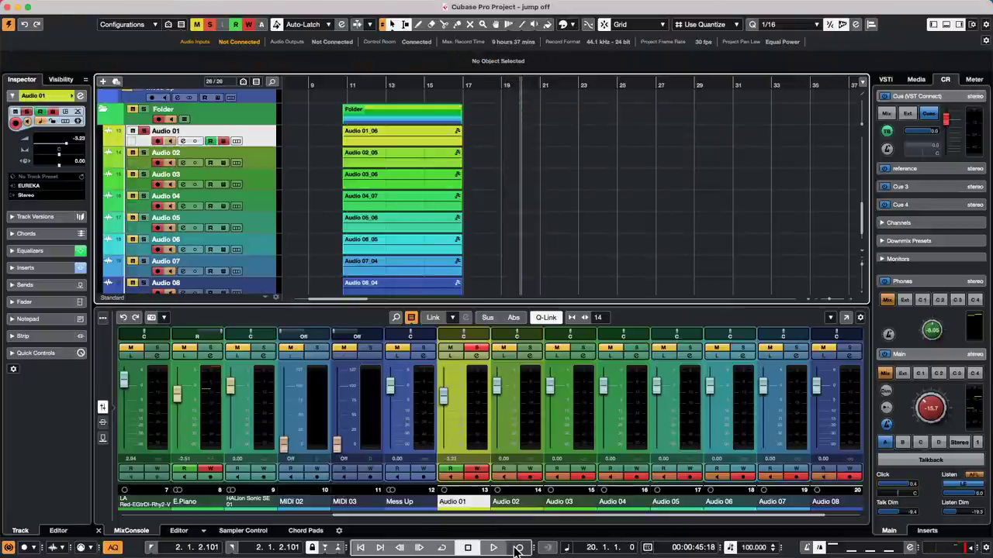
Record Audio 01 to Audio 08 from bar 20, check the record modes, restart the take repeatedly with Re-Record, and stop.
click(517, 549)
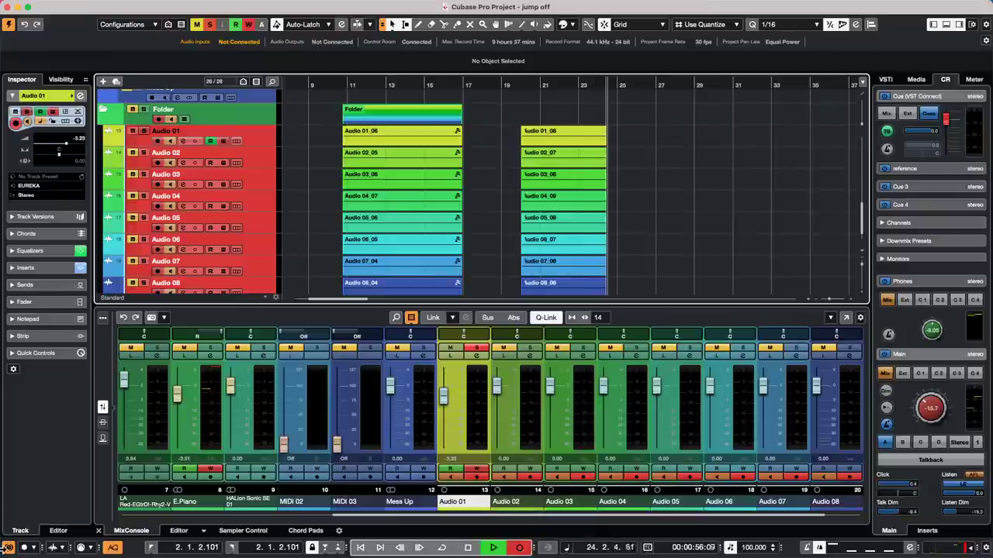
click(28, 547)
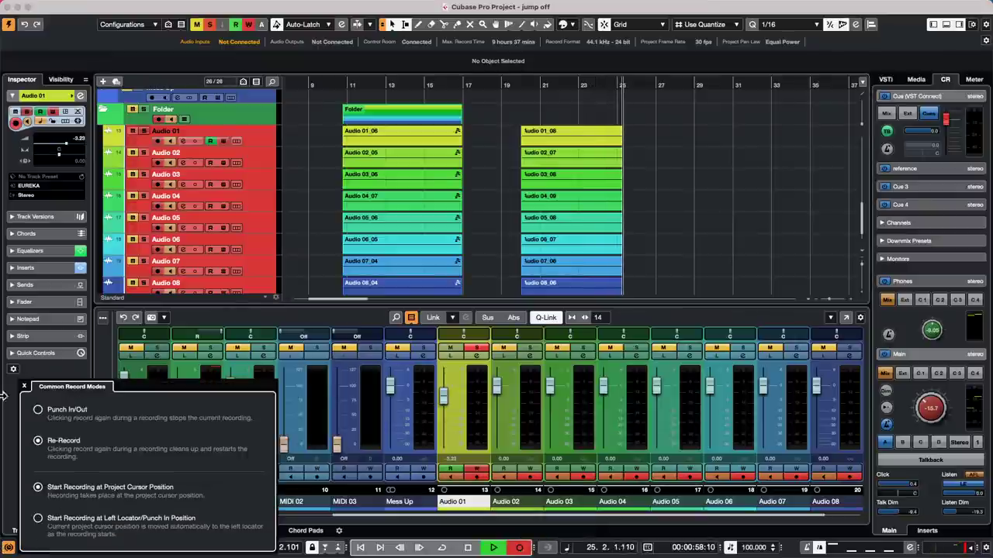
click(12, 415)
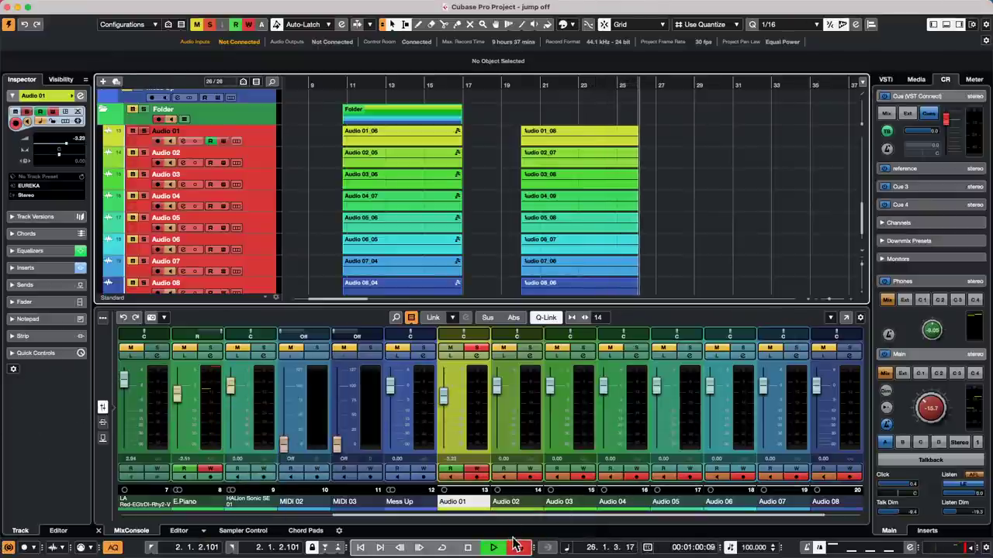
click(519, 548)
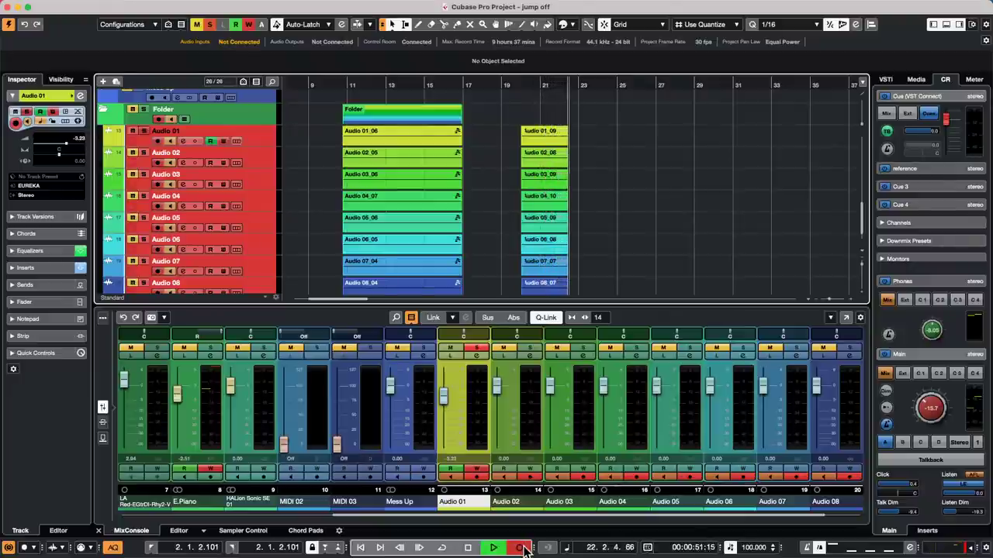
click(520, 547)
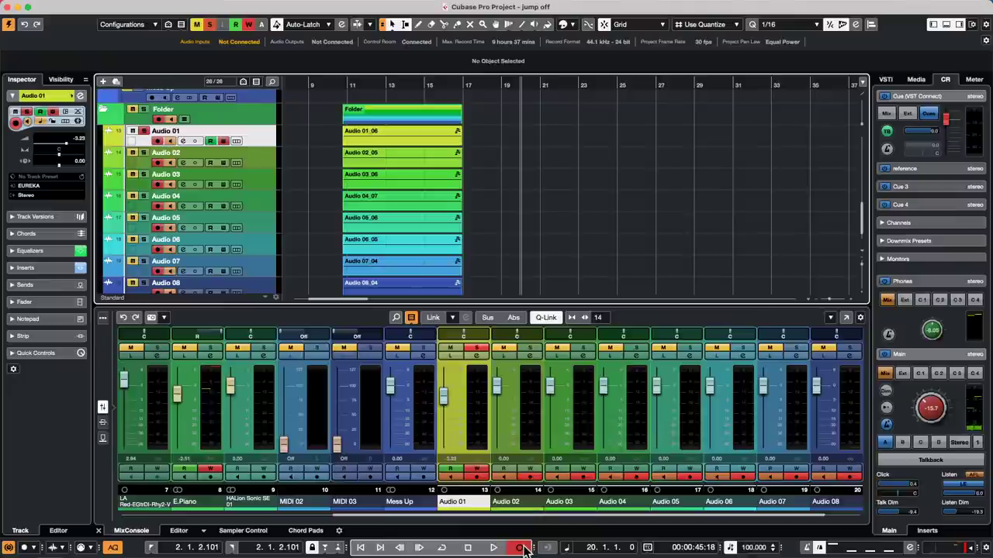
click(521, 548)
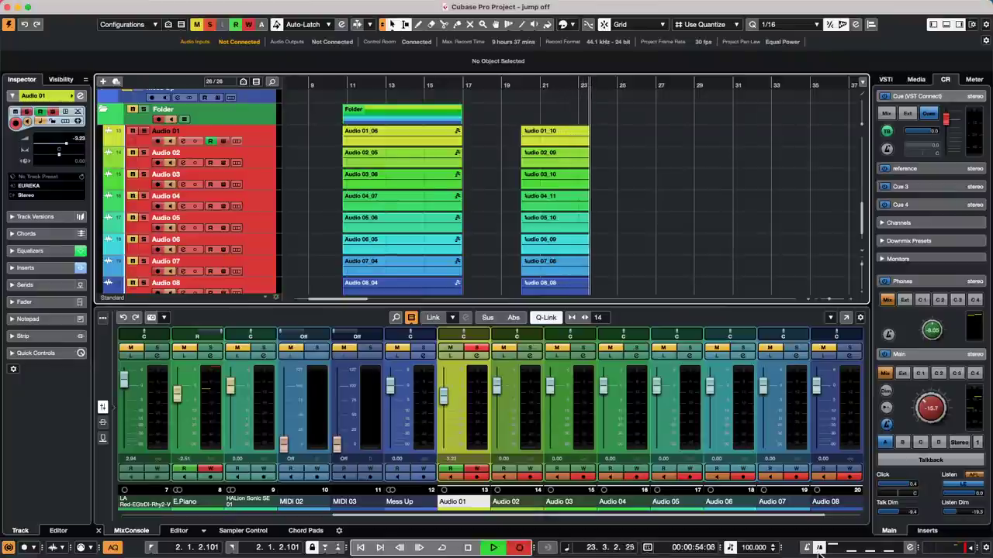
key(space)
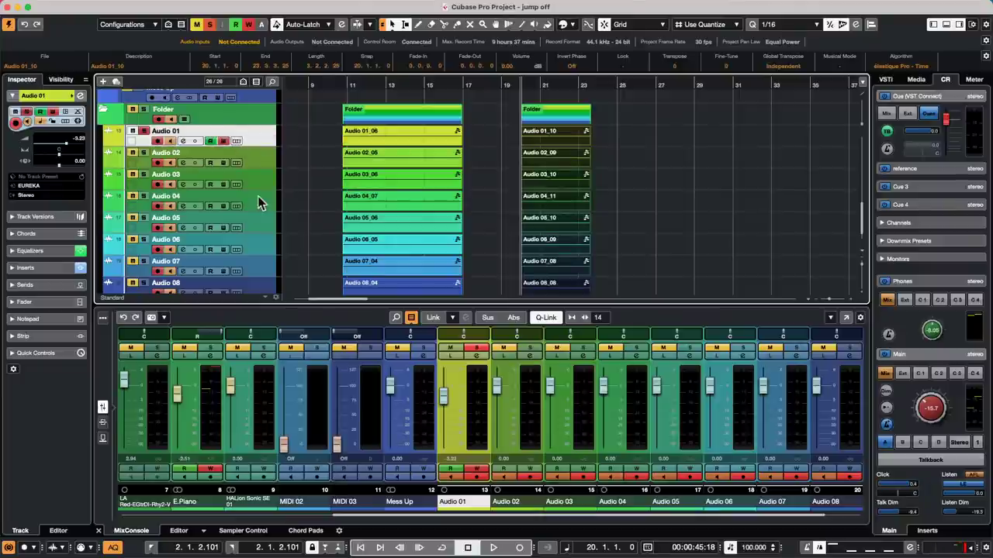
Select all tracks in the folder and create a second track version for them.
scroll(250, 206, down, 1)
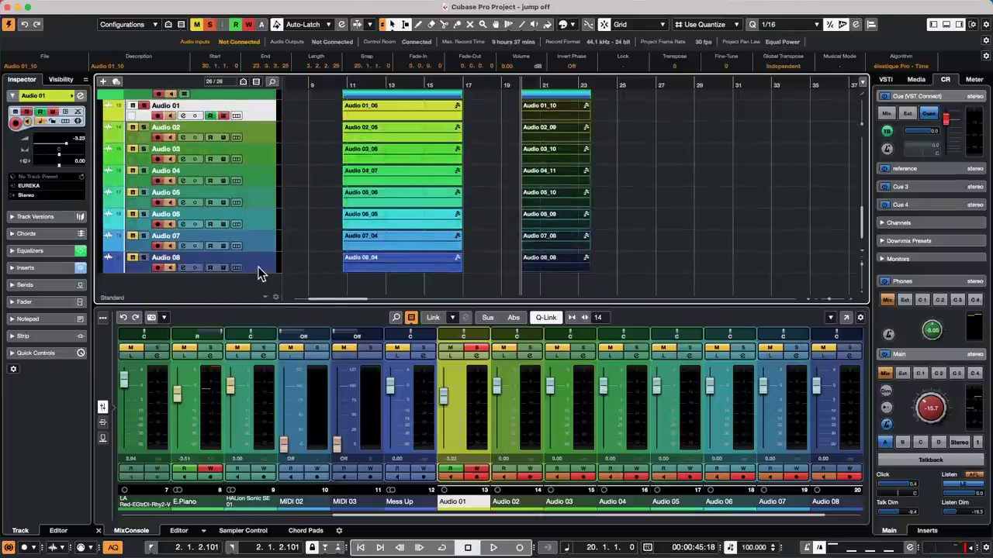
scroll(186, 132, up, 7)
scroll(225, 170, down, 4)
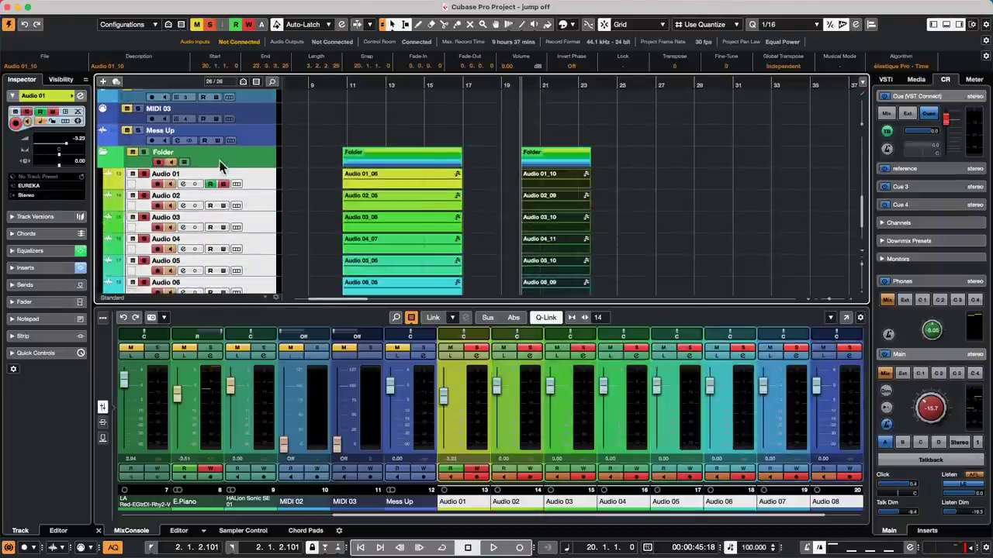
click(237, 175)
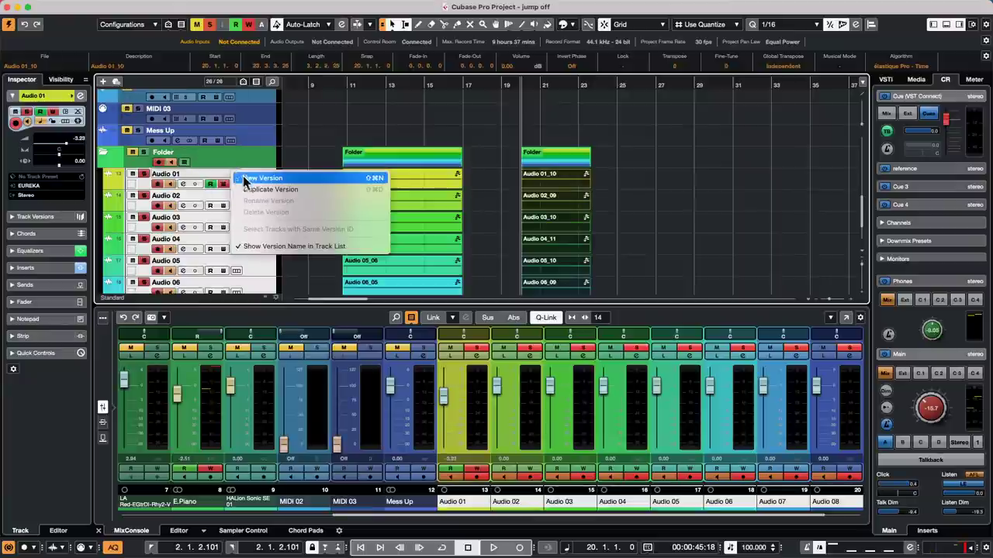
key(Escape)
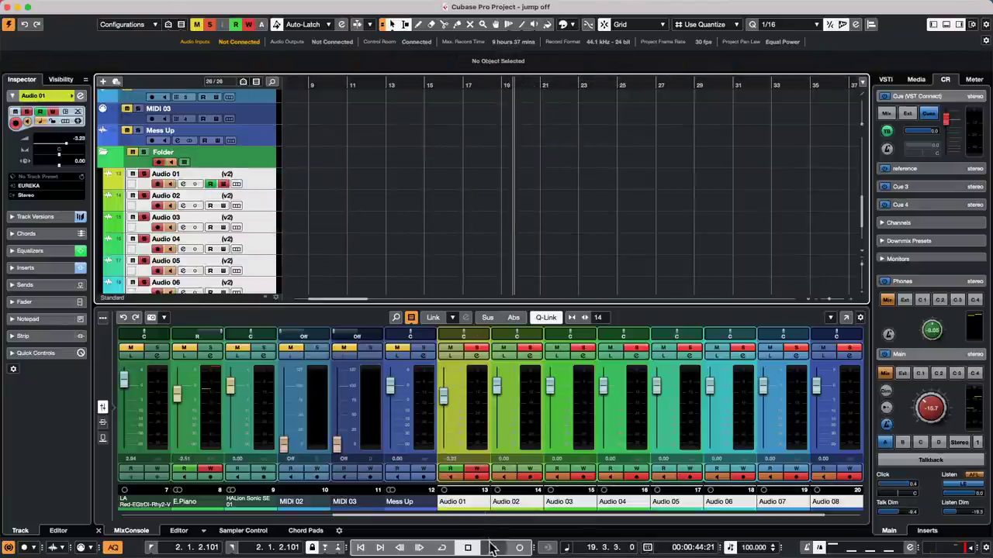
Record a take into the second version of Audio 01 to Audio 08 from just before bar 20 and stop.
click(493, 547)
click(519, 547)
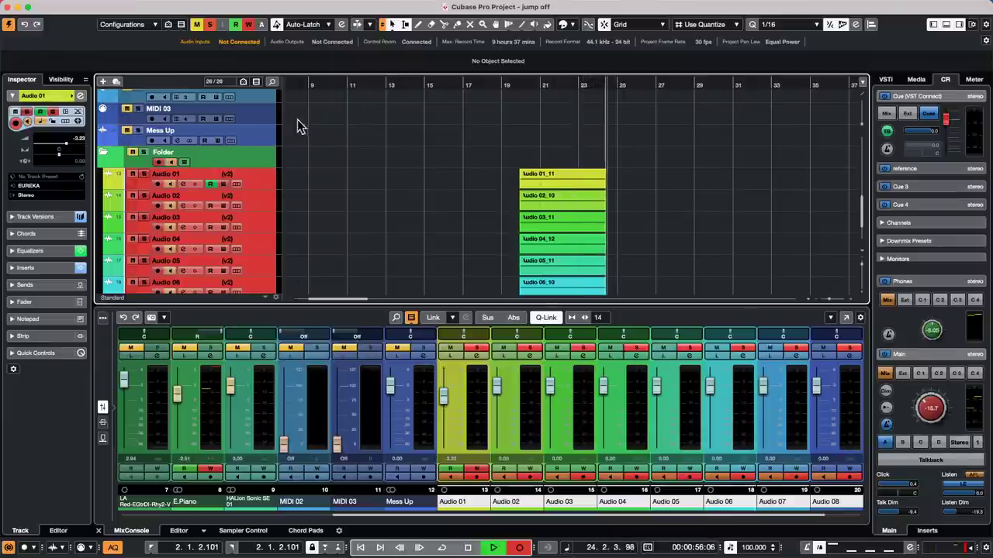
key(space)
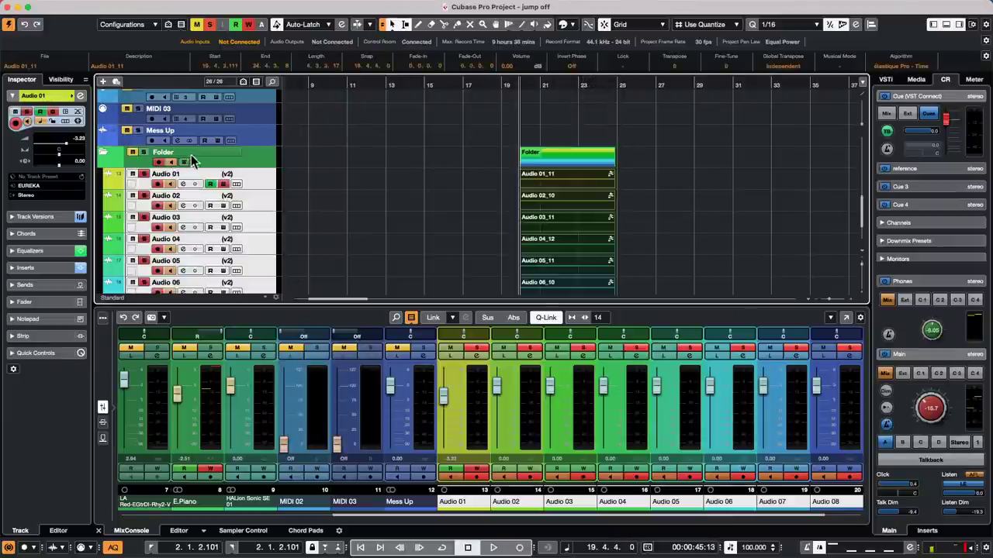
Create a third track version for Audio 01 to Audio 08 and record a take into it from bar 19.
click(237, 178)
click(250, 193)
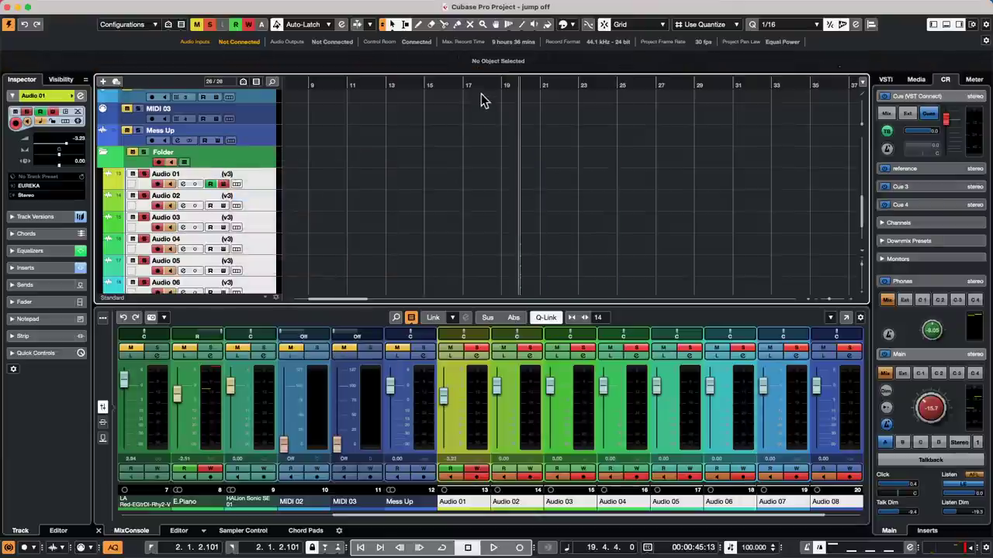
click(520, 547)
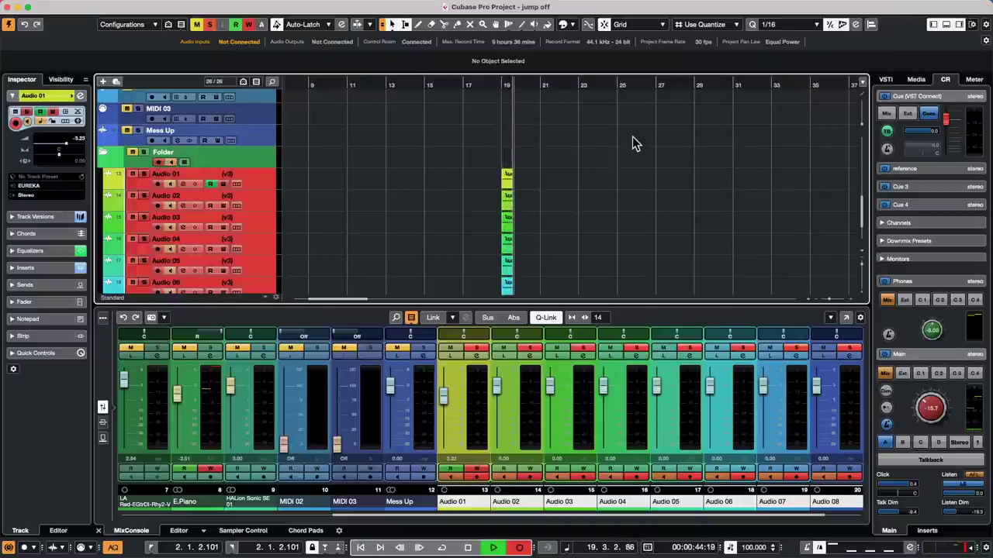
scroll(611, 146, down, 1)
scroll(612, 147, down, 2)
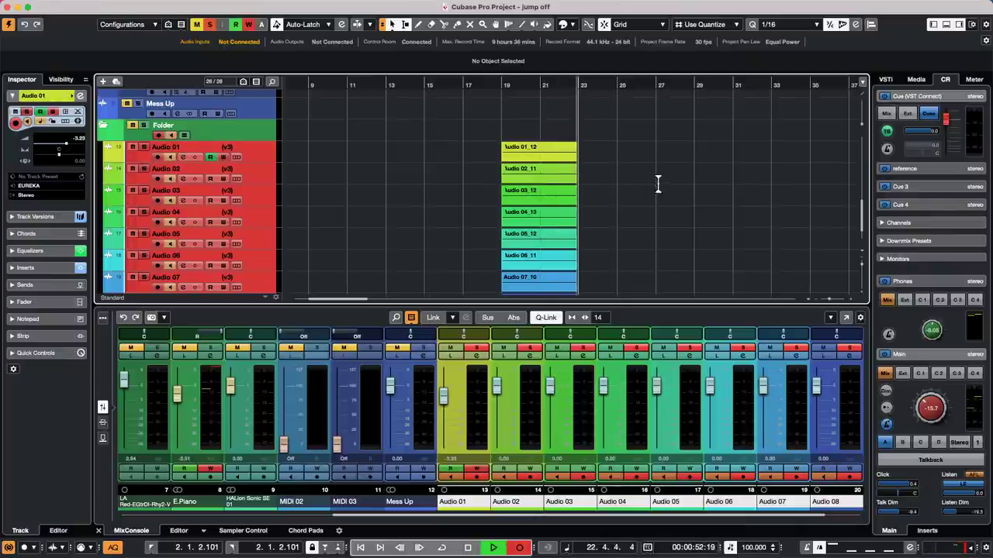
key(space)
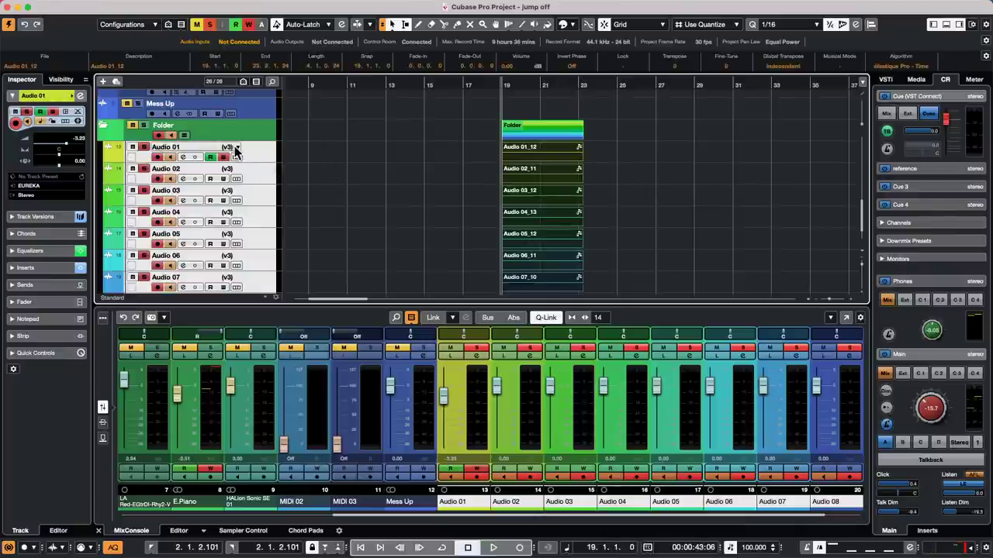
Switch Audio 01 to Audio 08 back to version v2 and play that take briefly.
click(236, 150)
click(271, 142)
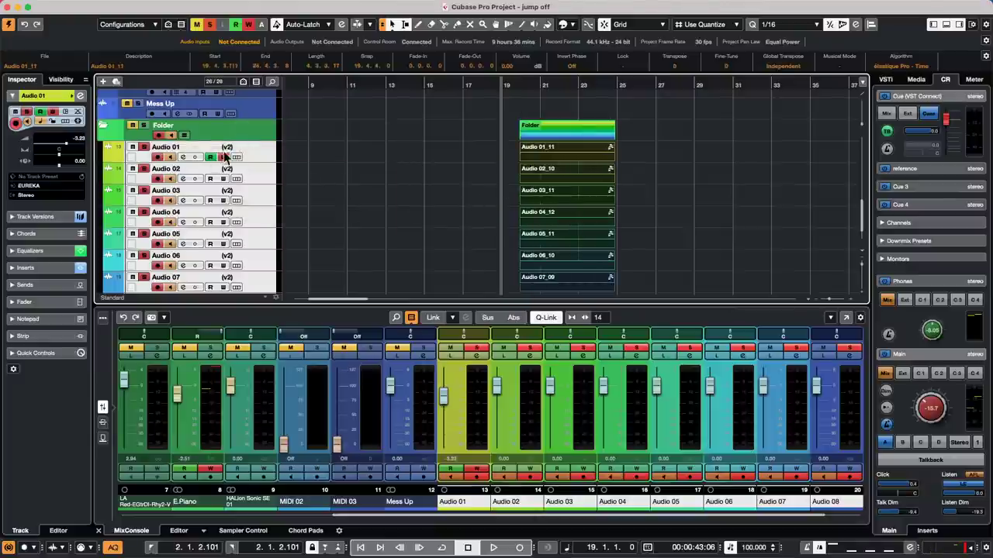
key(space)
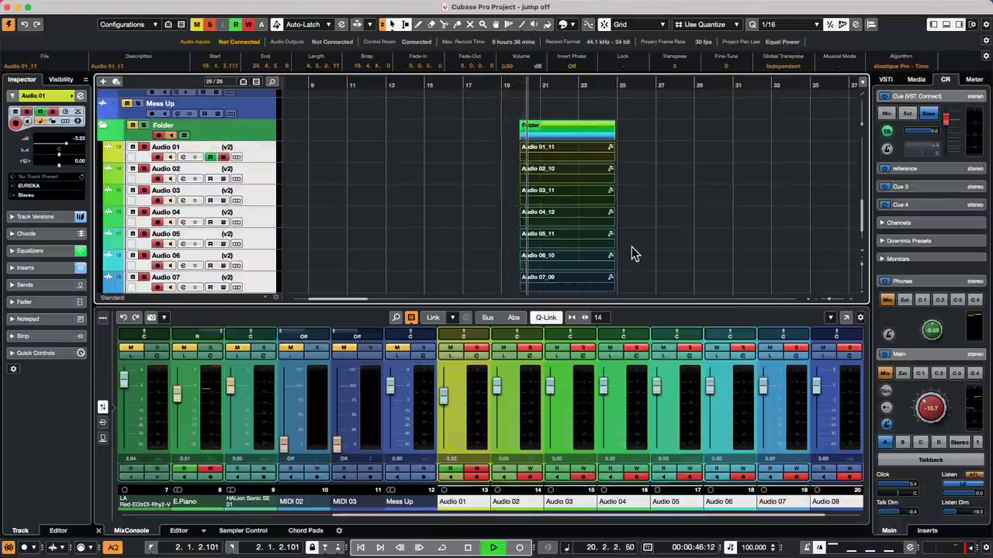
key(space)
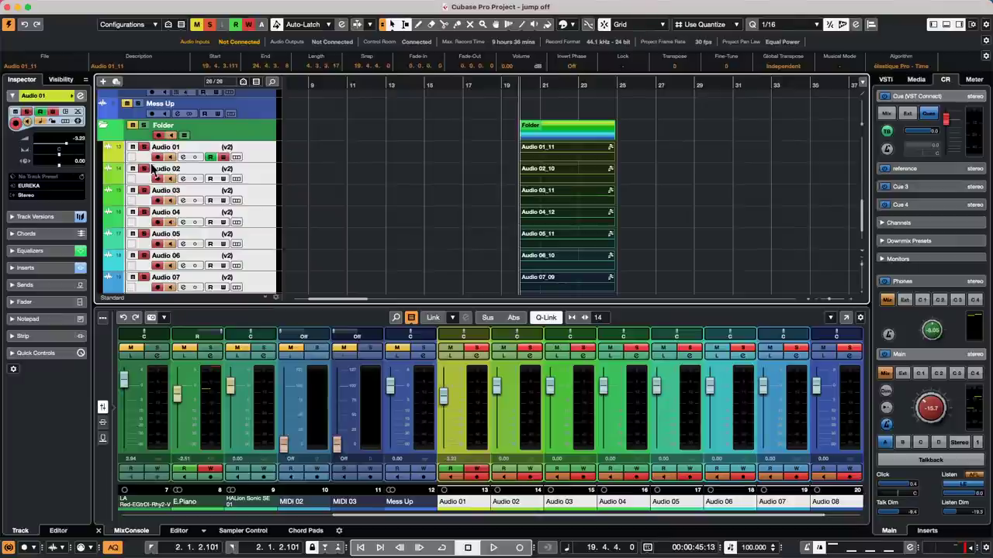
Switch only Audio 04 to Audio 07 to version v3.
click(266, 226)
shift+click(254, 285)
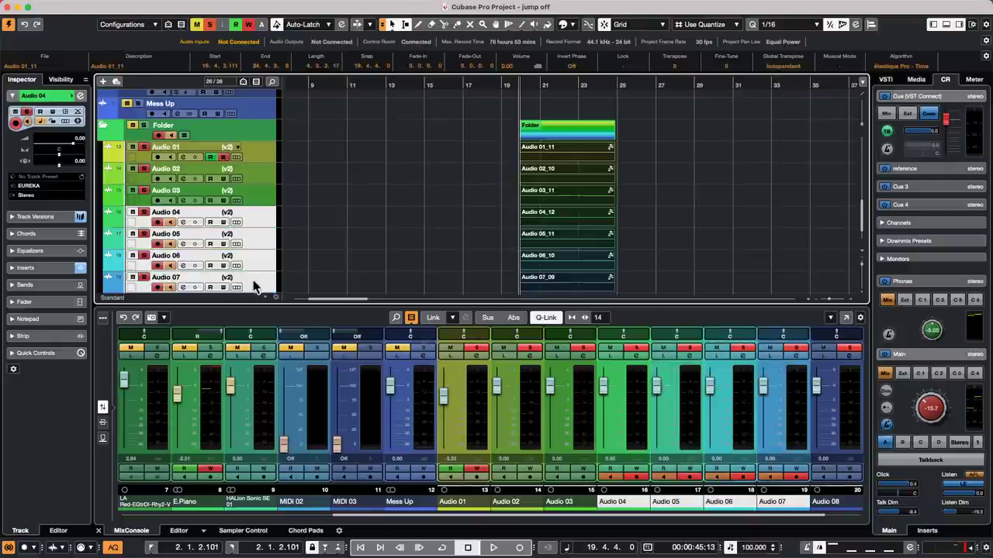
click(238, 213)
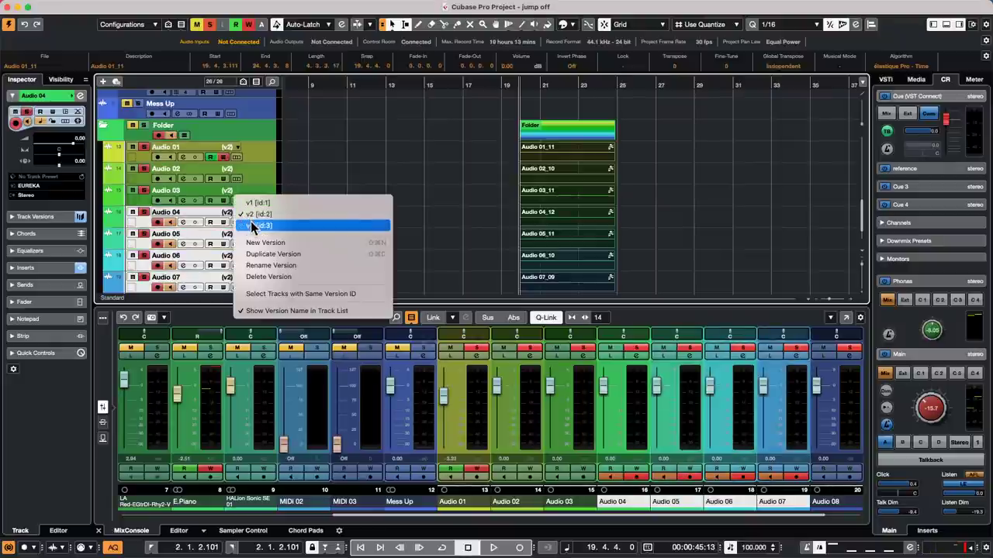
click(253, 225)
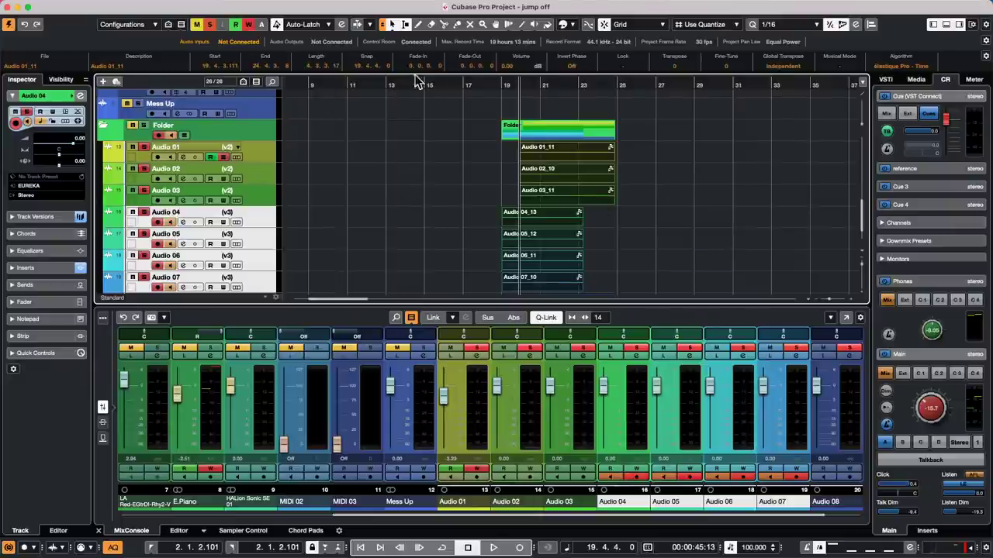
Place the project cursor at bar 11, record briefly on Audio 04 to Audio 07, and stop the transport.
click(348, 76)
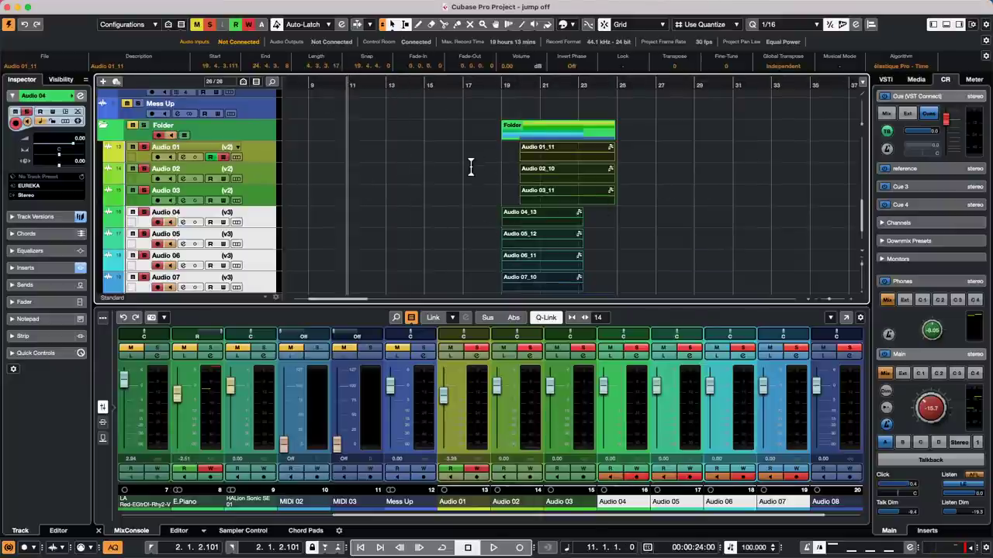
key(space)
key(KP_Multiply)
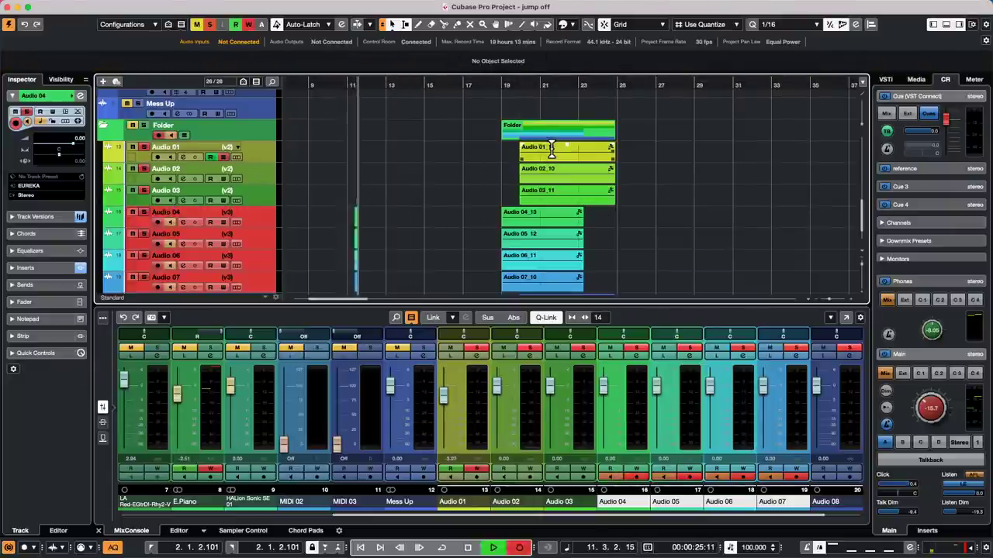
key(space)
Switch the common record mode to Punch In/Out and punch several short recordings in and out on Audio 04 from bar 13.
key(space)
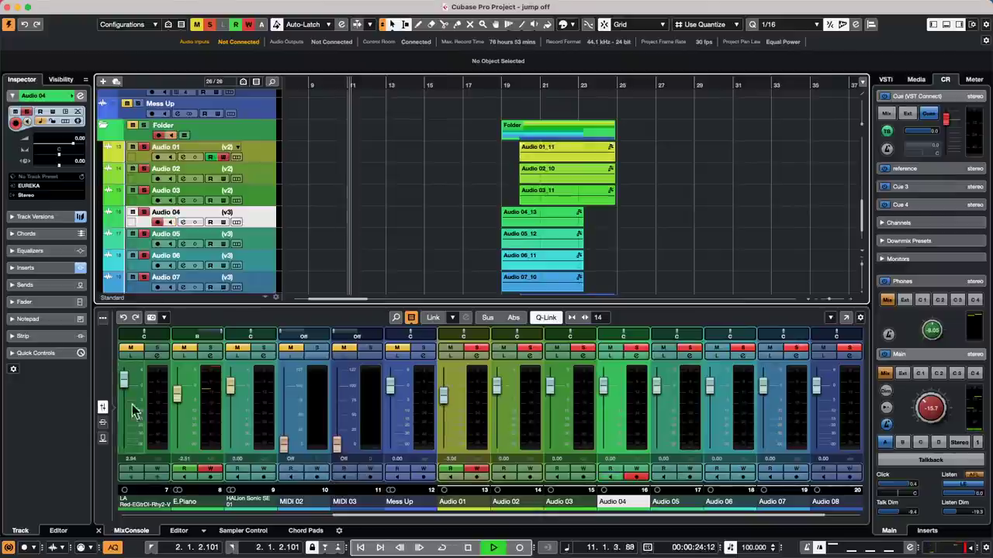
click(27, 547)
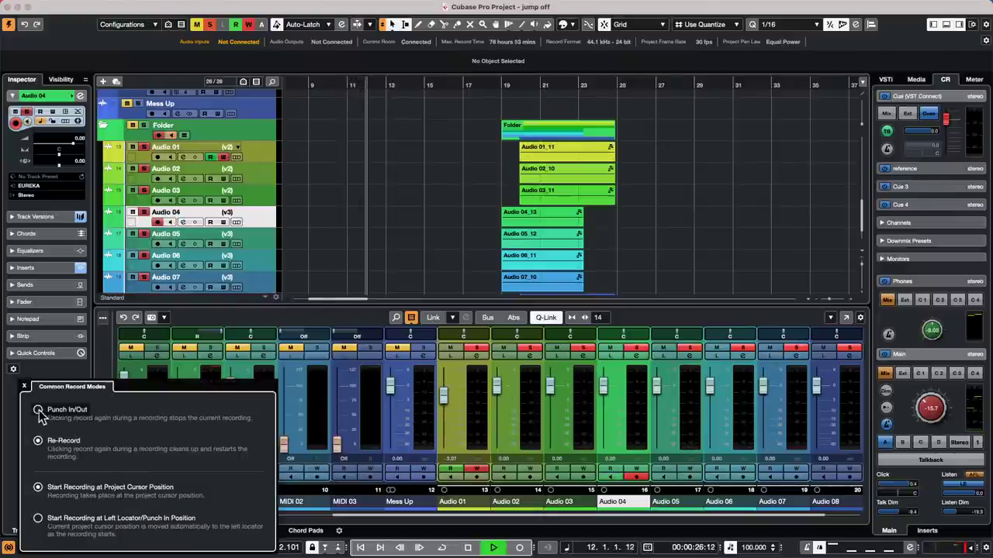
click(411, 246)
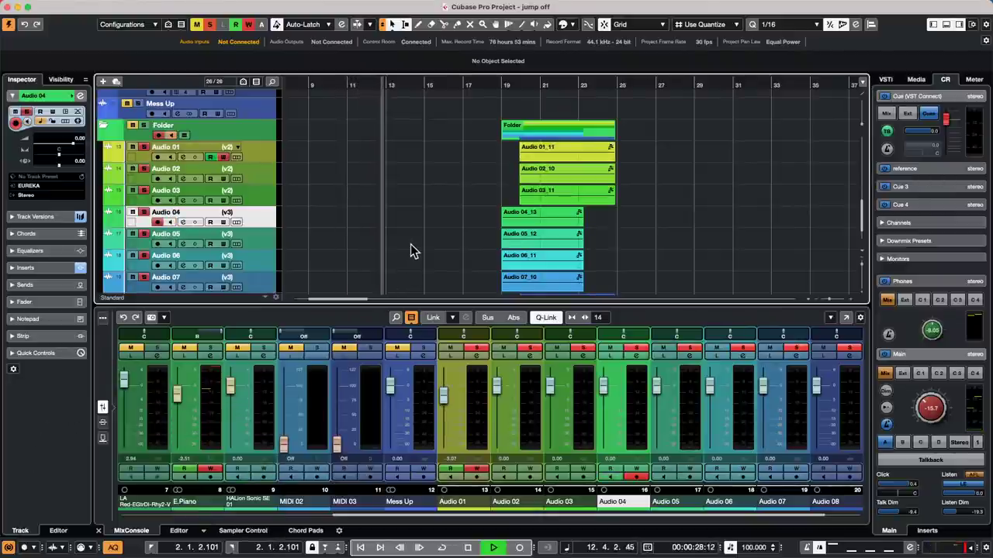
key(KP_Multiply)
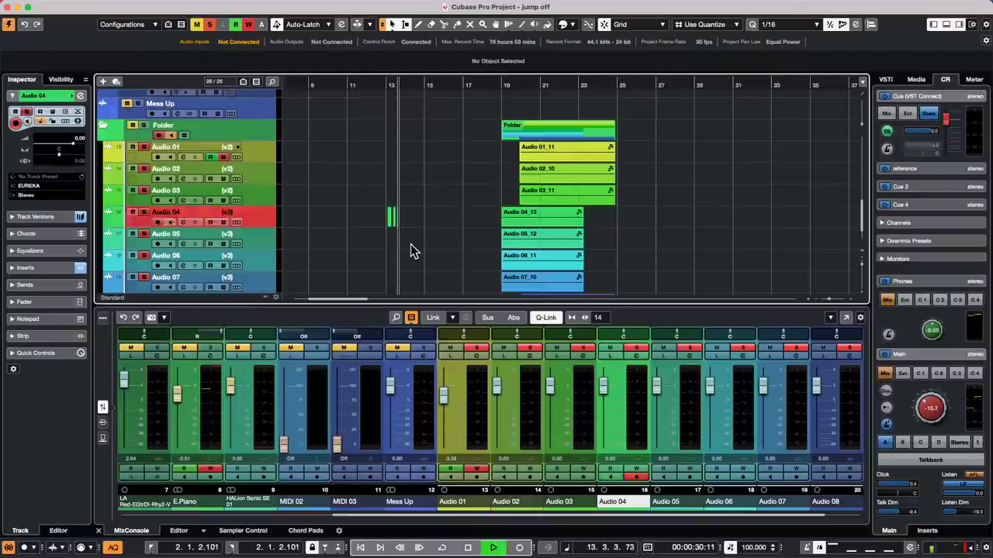
key(space)
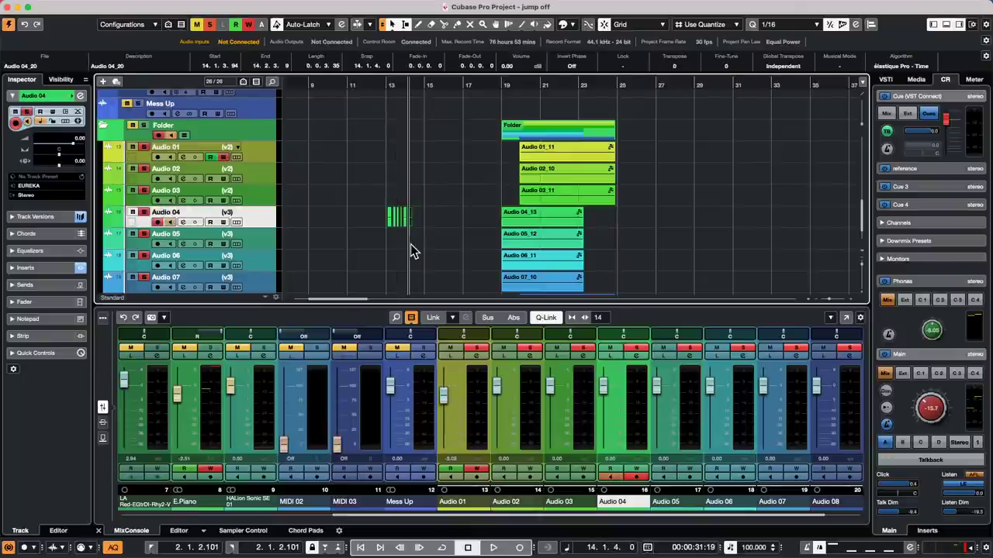
Select the range 19.4.3 to 23.2.1 on Audio 05 and review the Project & MixConsole and Editing preferences.
click(383, 98)
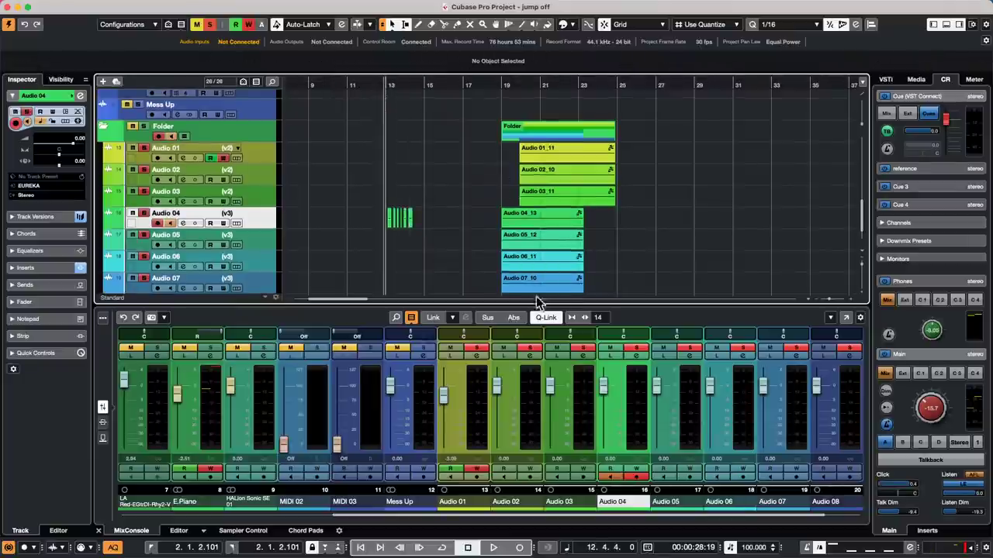
drag(517, 237, 588, 237)
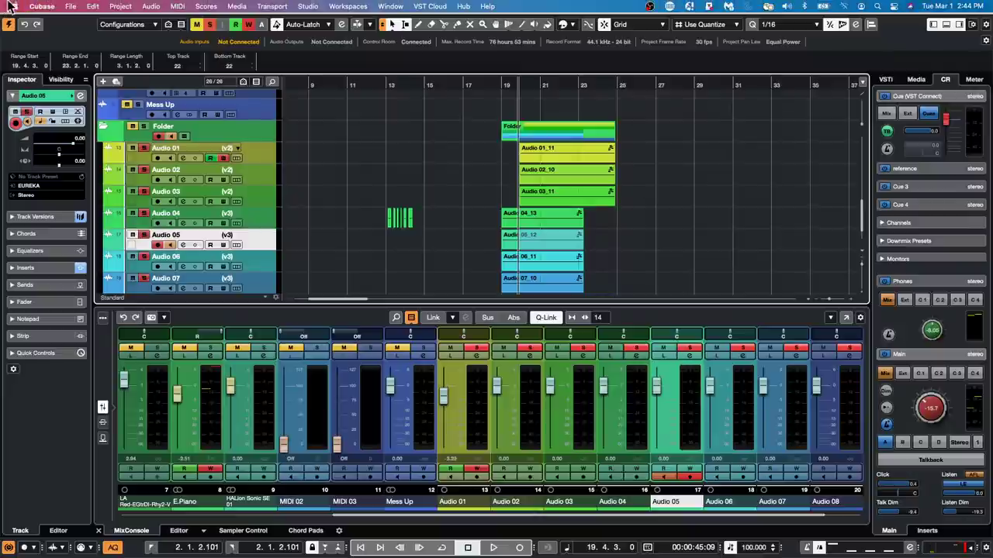
click(12, 7)
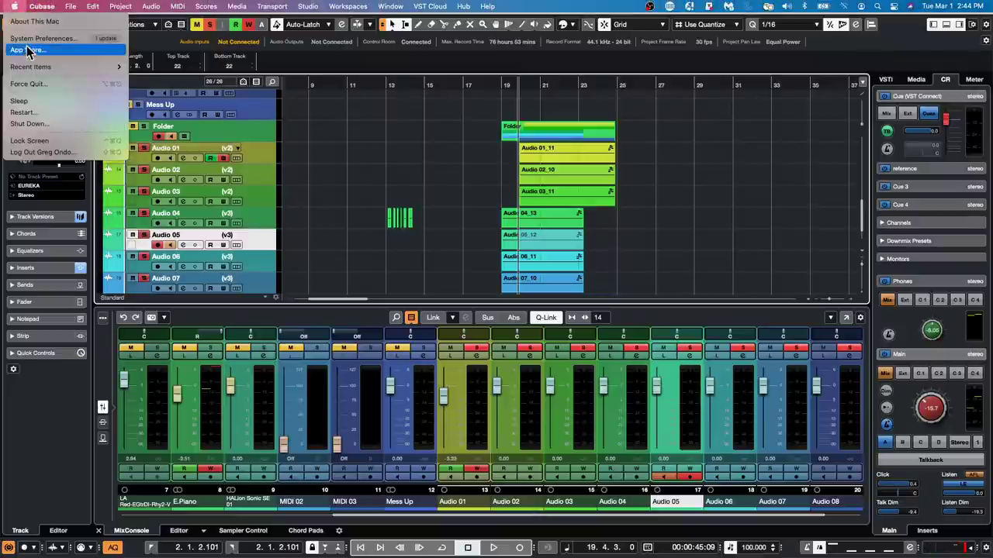
mouse_move(42, 6)
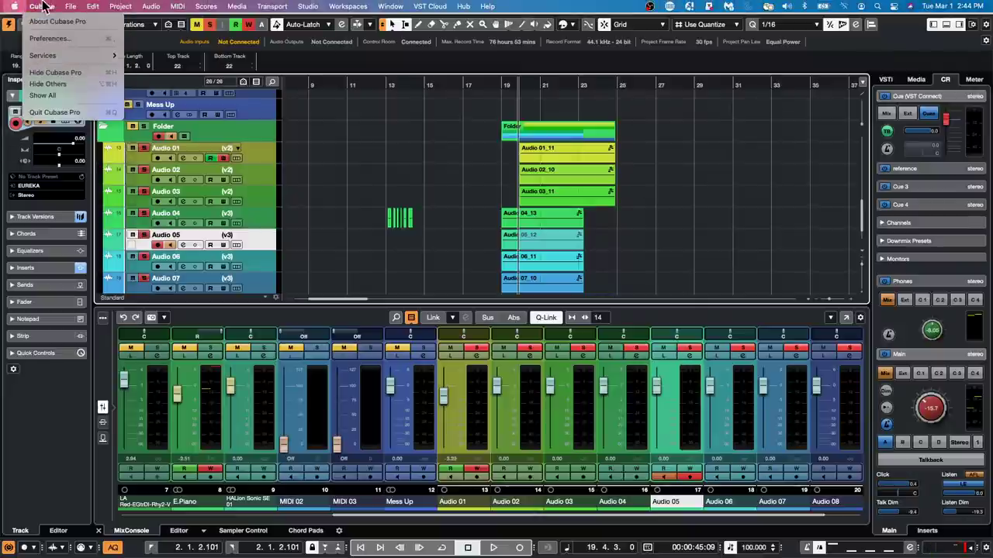
click(48, 38)
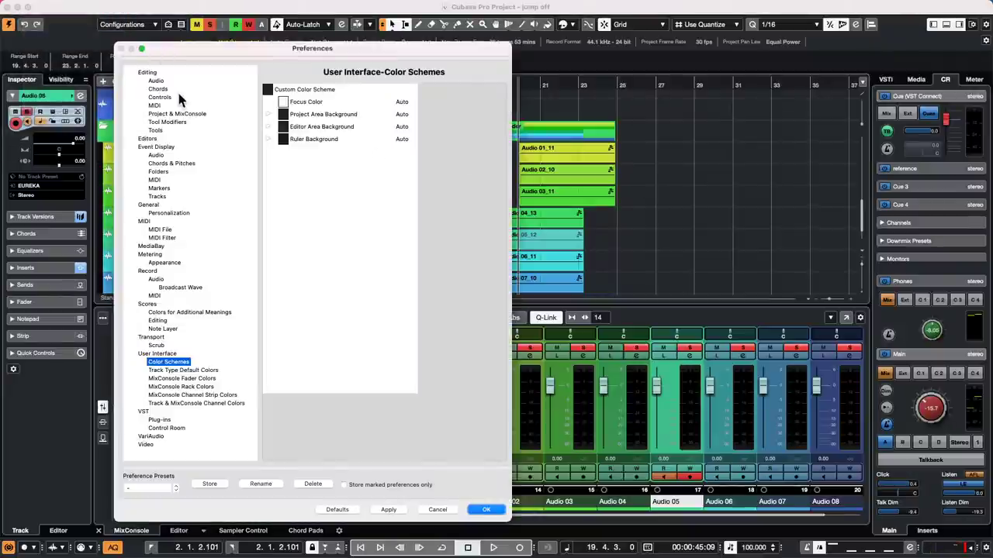
click(148, 72)
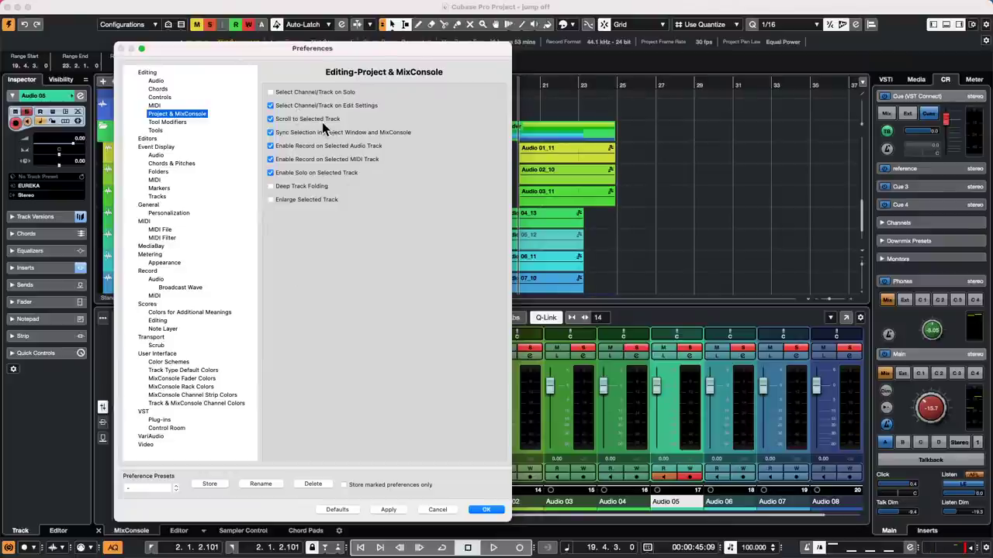
click(146, 72)
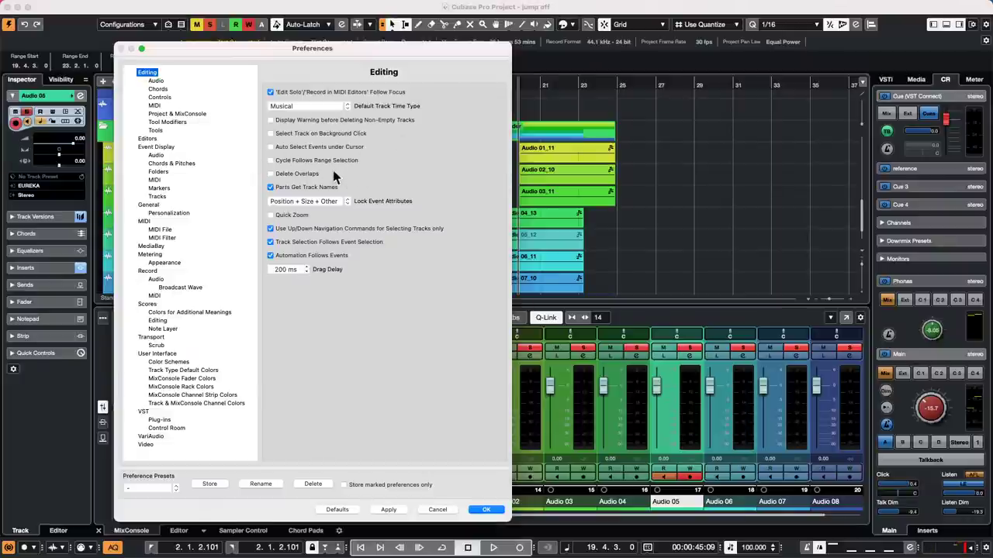
click(487, 510)
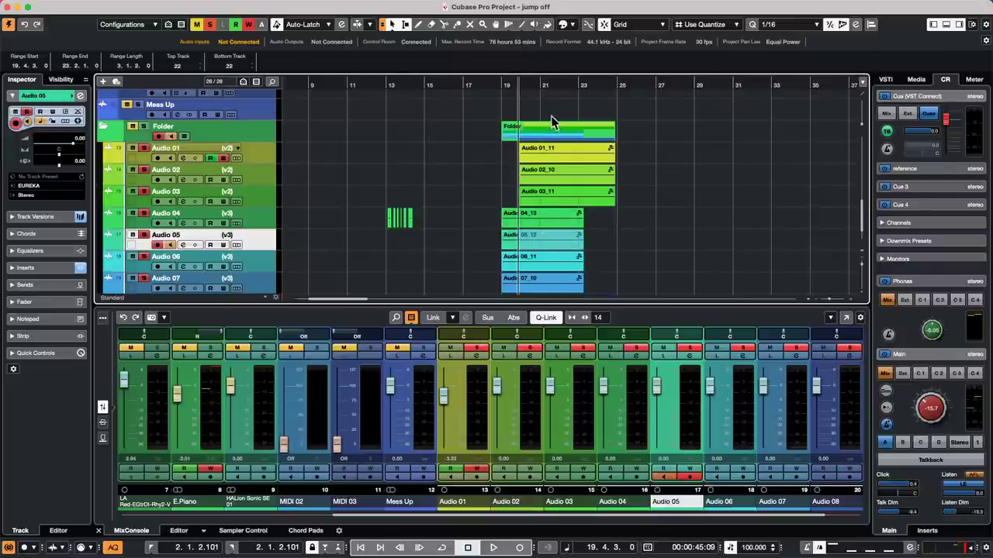
Select the Audio 02 track and disable recording for all tracks in the folder.
click(550, 95)
scroll(550, 94, up, 3)
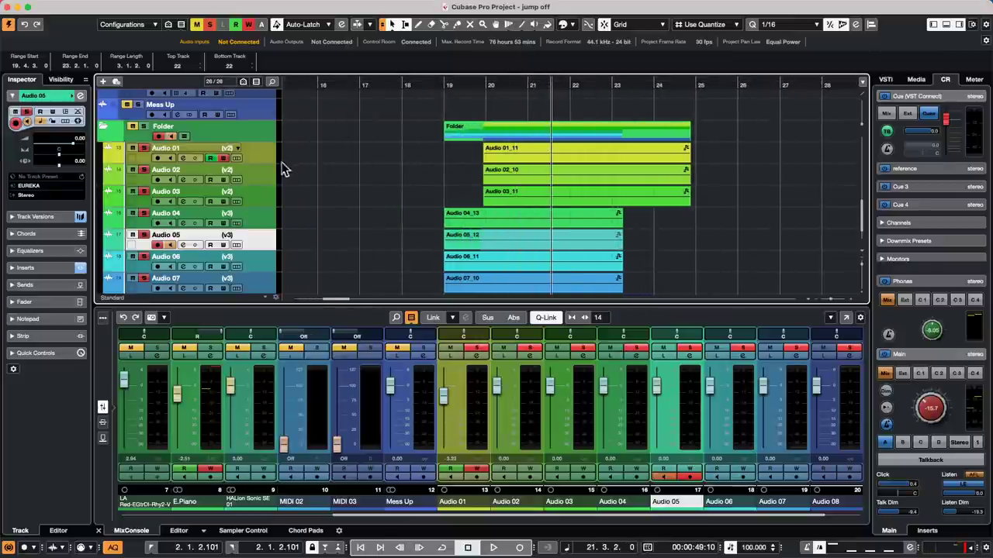
click(262, 175)
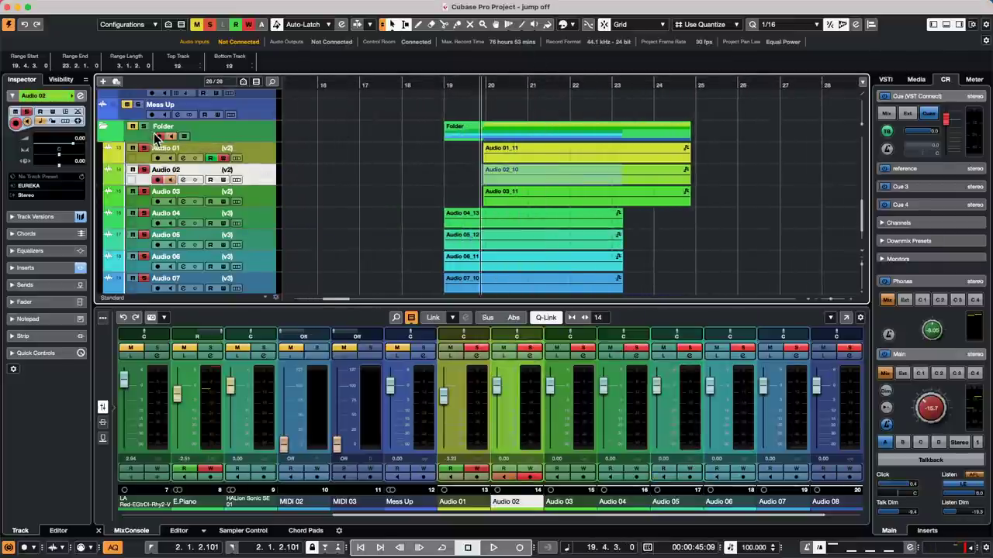
click(159, 137)
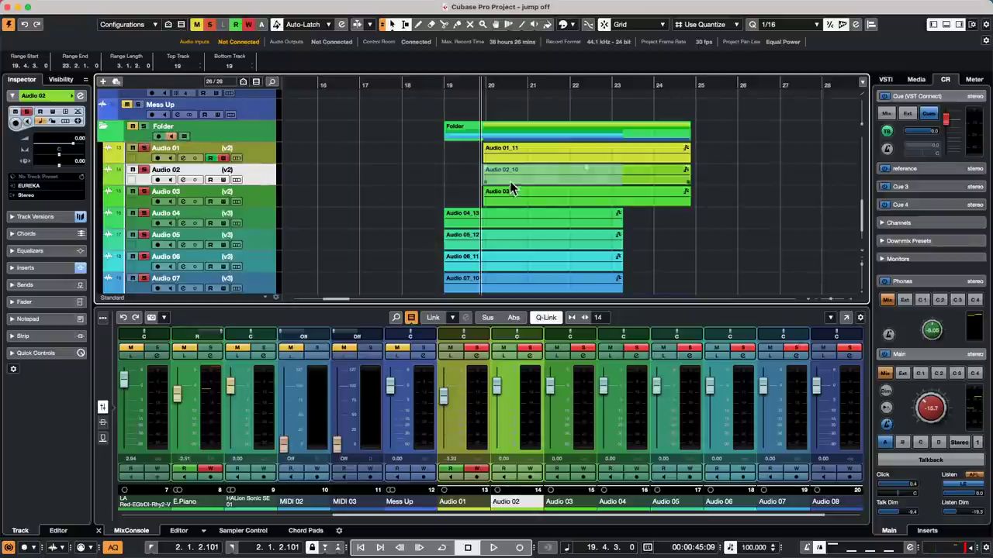
Select the range 21.4.1 to 23.1.4 on the Audio 02 event.
right_click(591, 177)
click(623, 177)
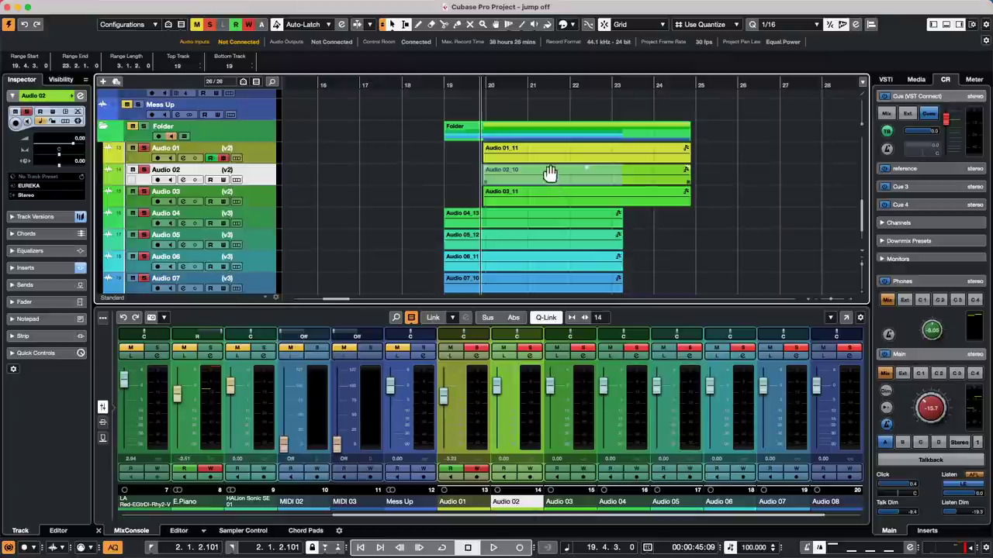
click(444, 167)
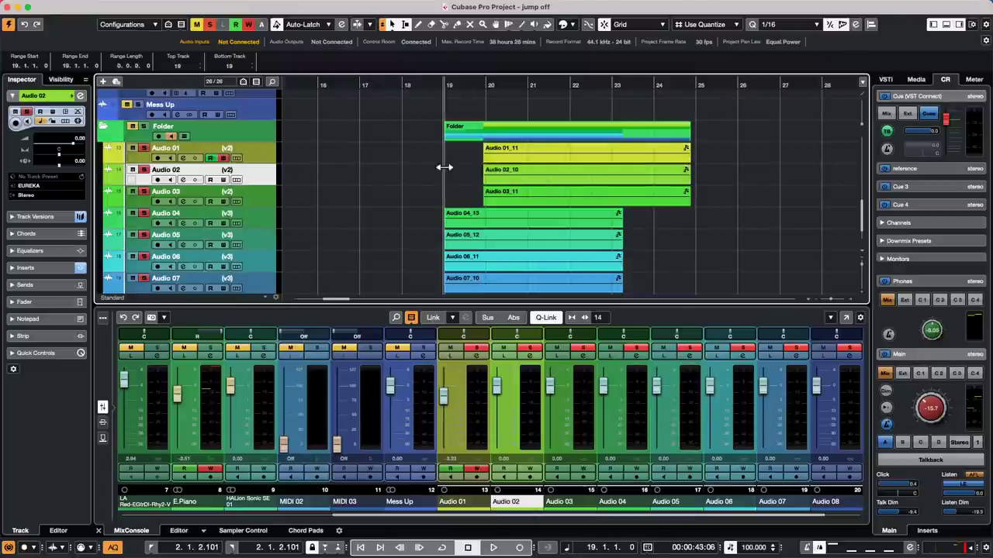
drag(534, 165, 559, 171)
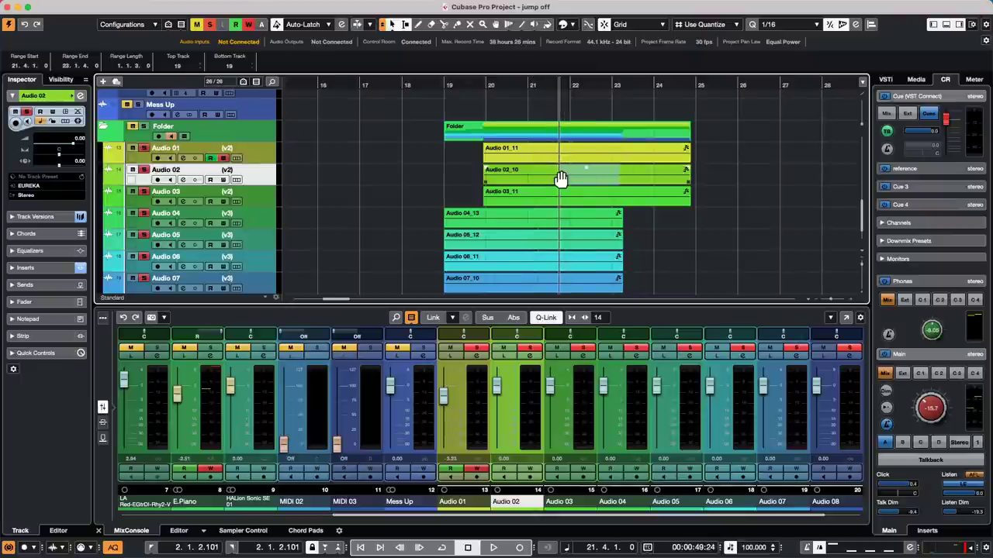
Enable Cycle Follows Range Selection in the Editing preferences and apply it.
mouse_move(90, 8)
click(39, 6)
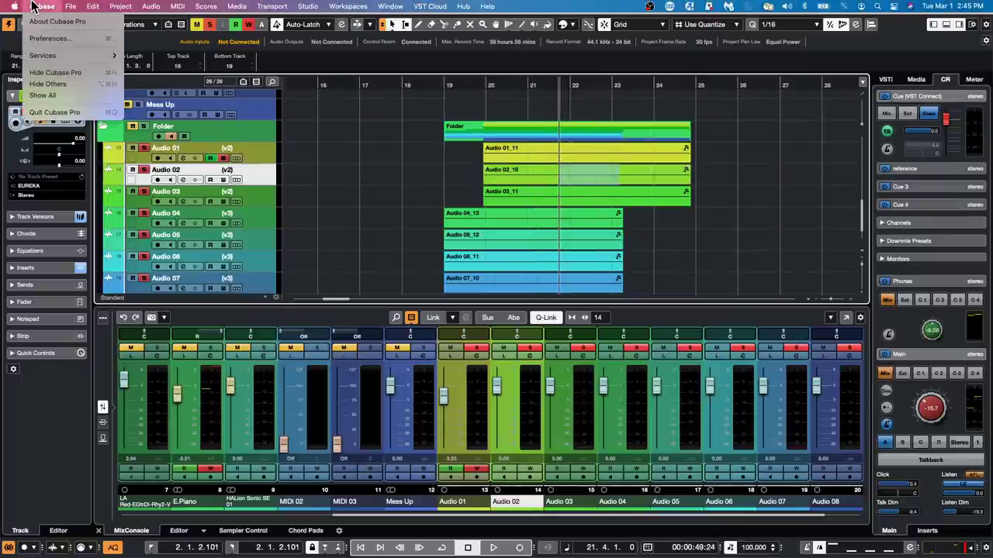
click(47, 35)
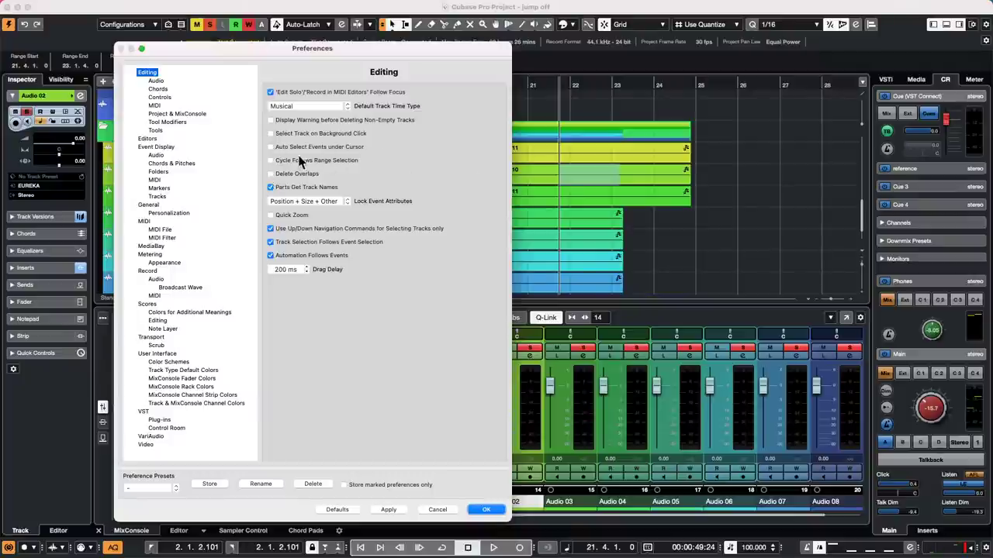
click(269, 160)
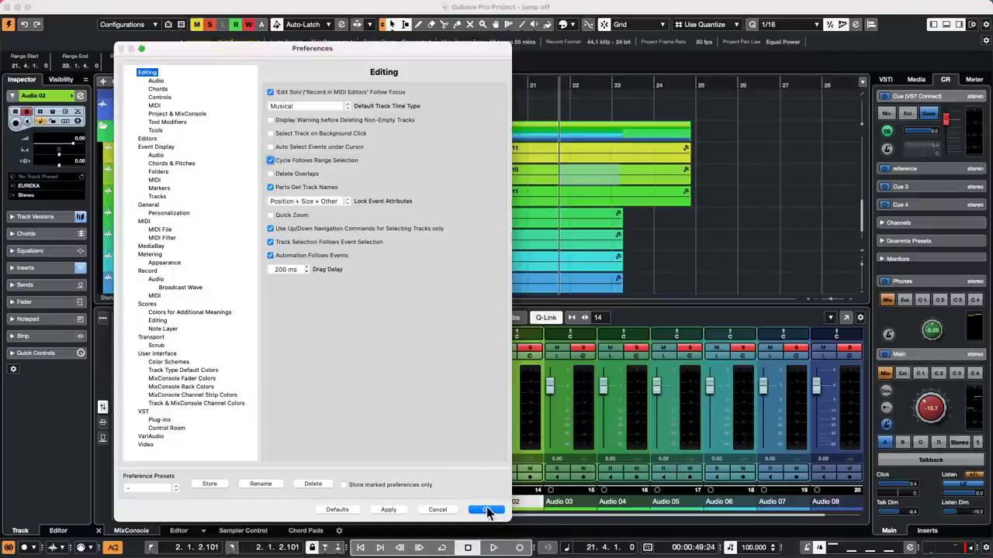
click(489, 511)
Select the range 20.4.1 to 21.4.1 on Audio 02 and record an automatic punch-in take into it, starting from 20.2.4.
drag(517, 170, 559, 168)
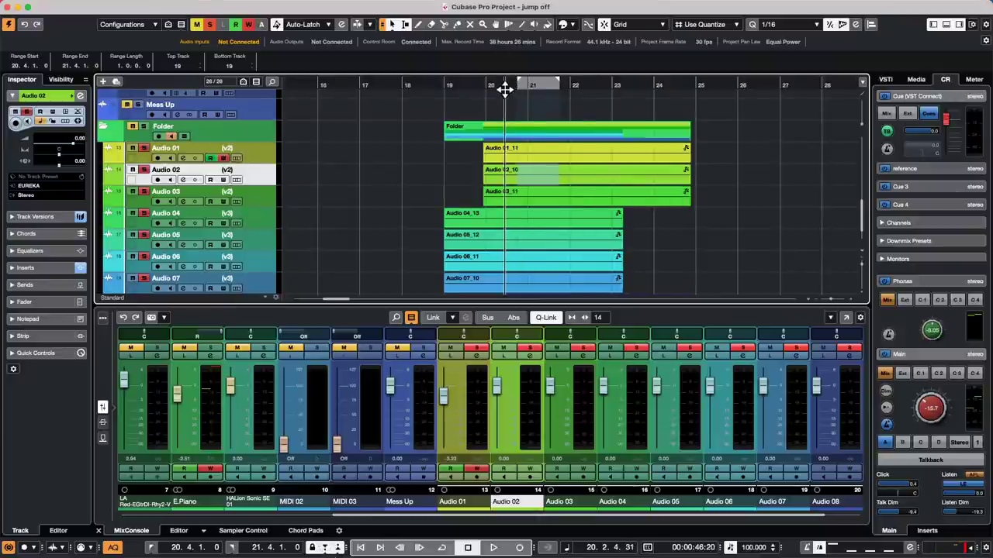
drag(505, 88, 505, 106)
key(space)
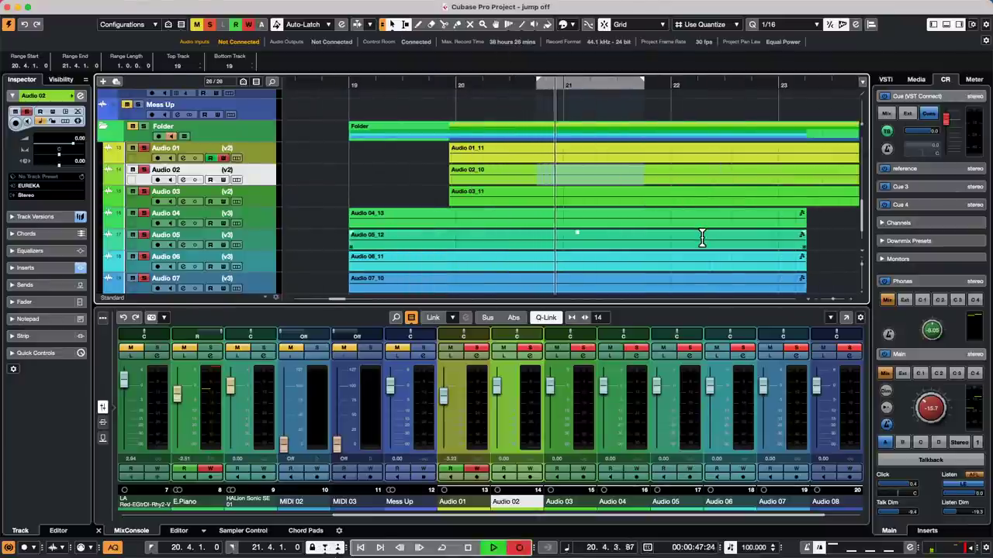
key(space)
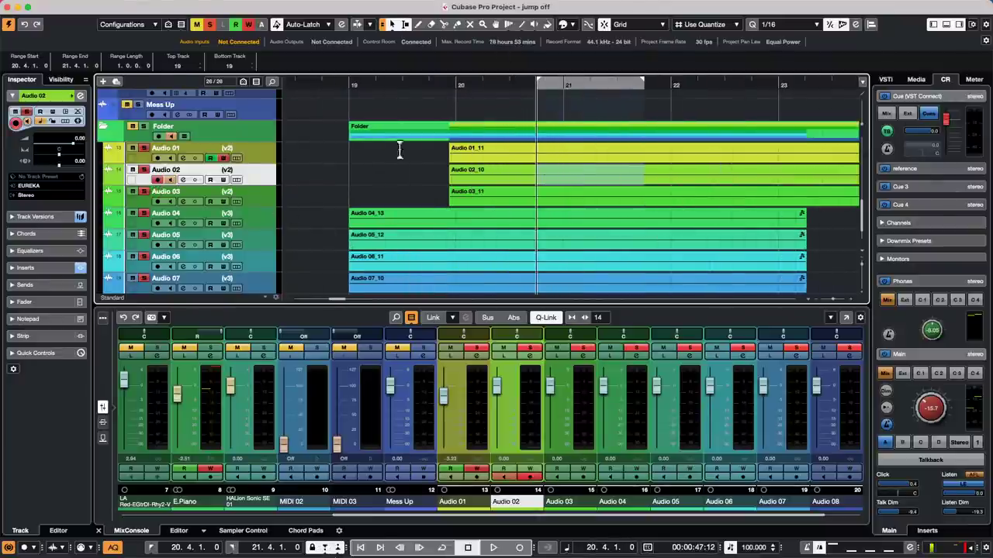
click(504, 86)
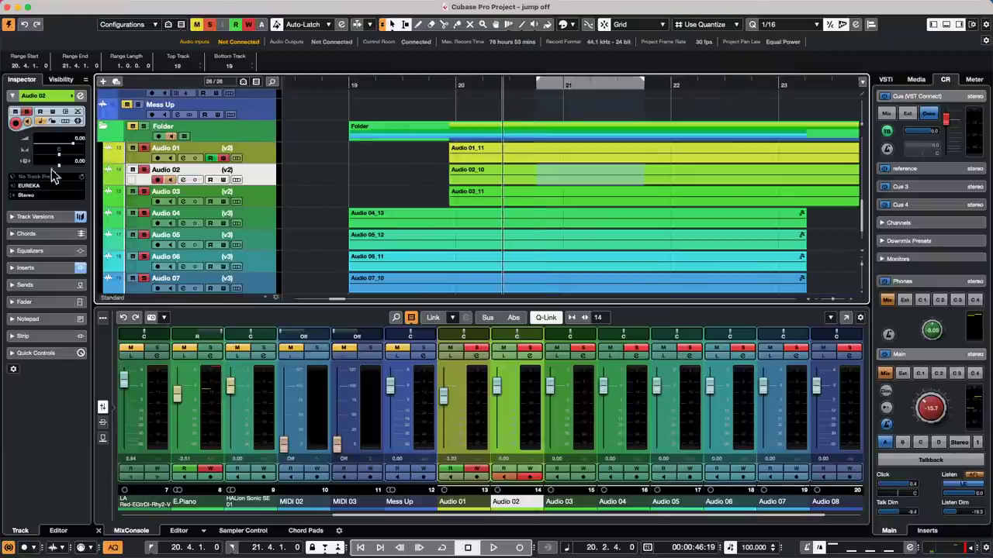
key(space)
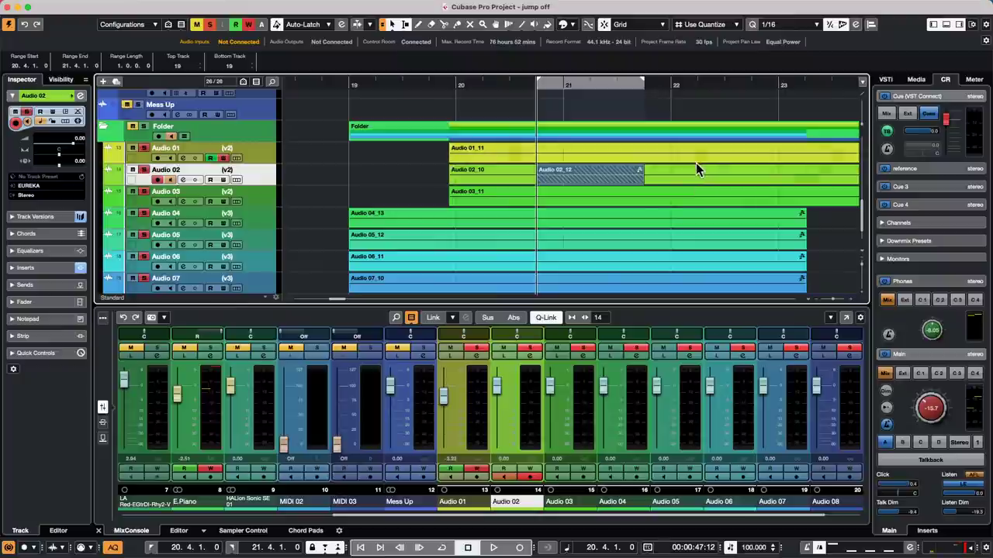
Select the range 22.1.4 to 22.2.4 on Audio 02 and record a short take into it.
key(2)
drag(688, 165, 716, 173)
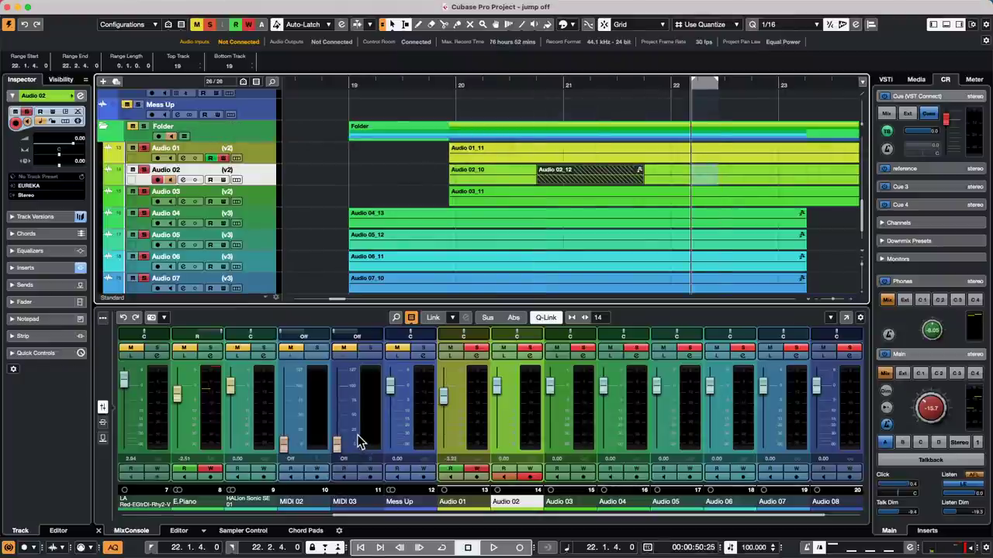
key(KP_Multiply)
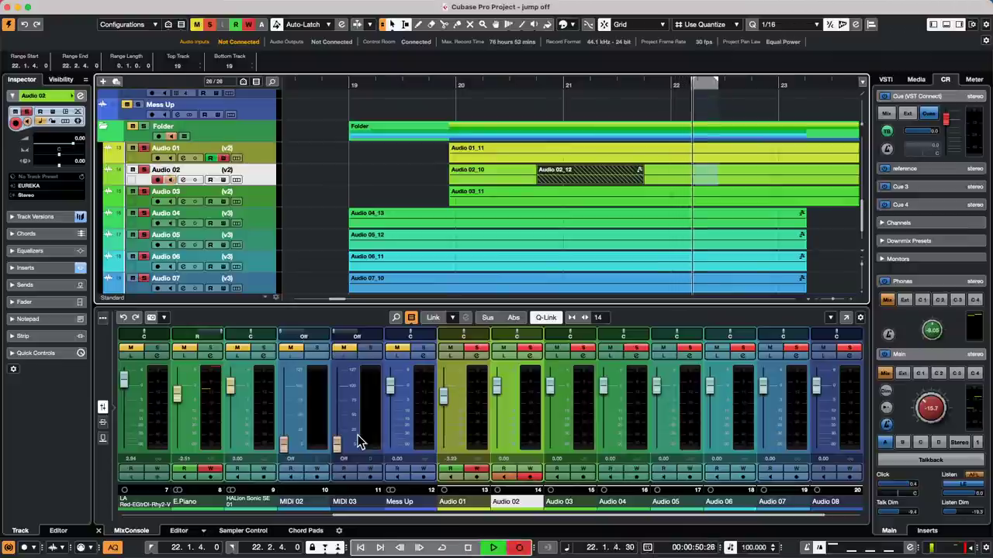
key(space)
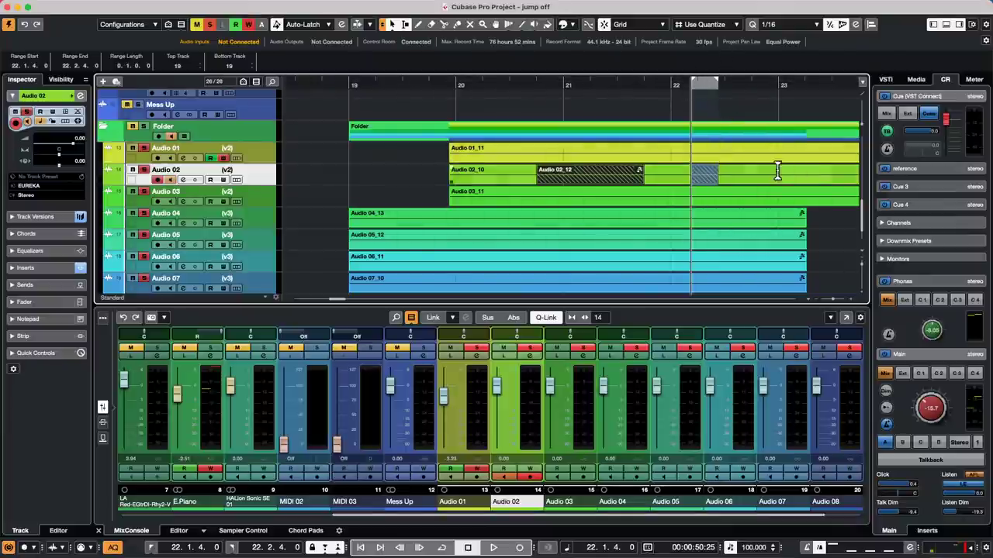
Select the range 22.3.2 to 22.4.2 on Audio 02 and set the punch points to that selection range.
drag(730, 164, 753, 163)
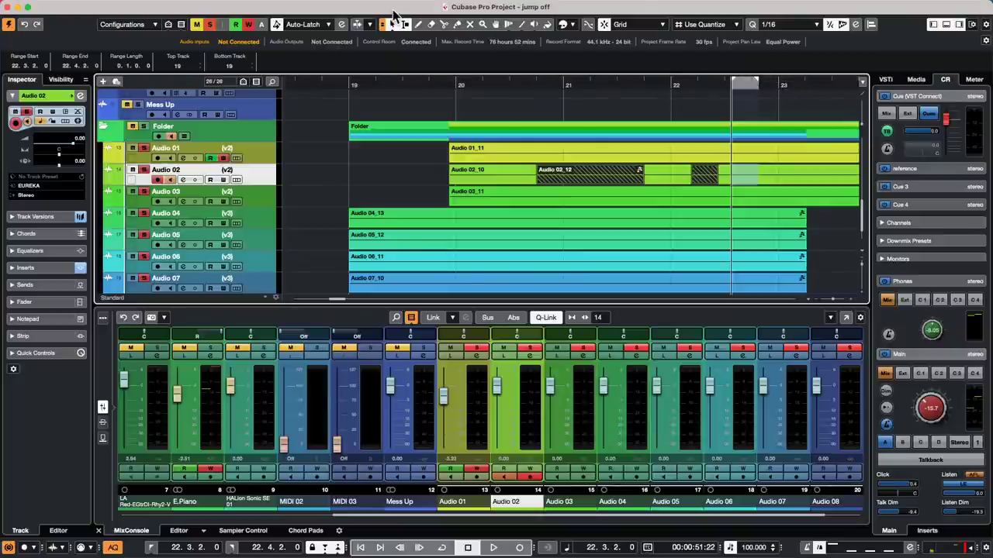
mouse_move(283, 6)
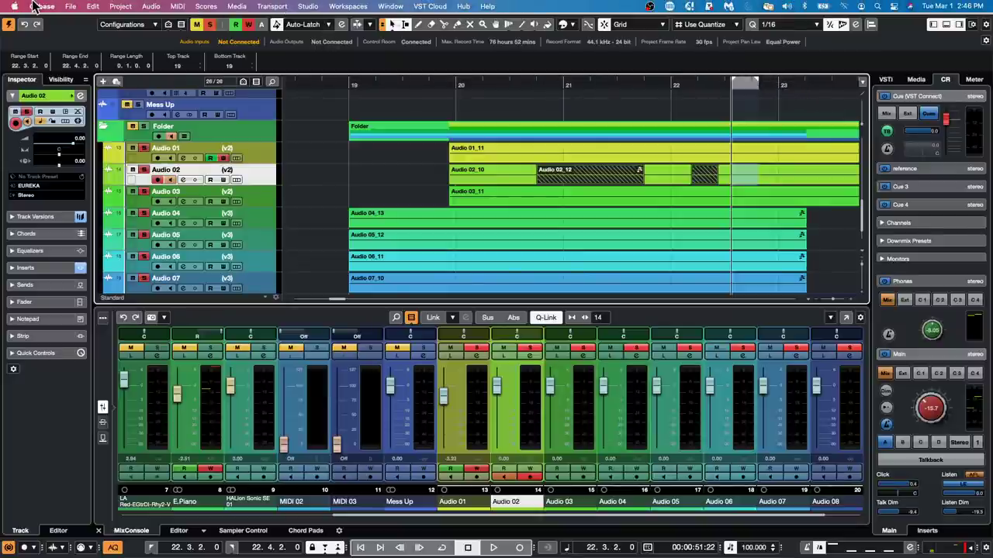
click(237, 7)
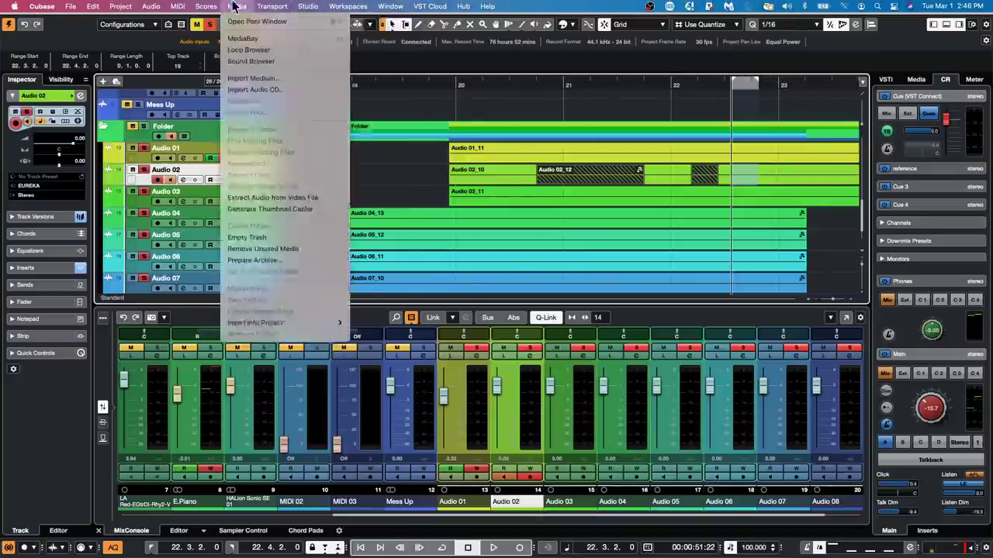
mouse_move(275, 6)
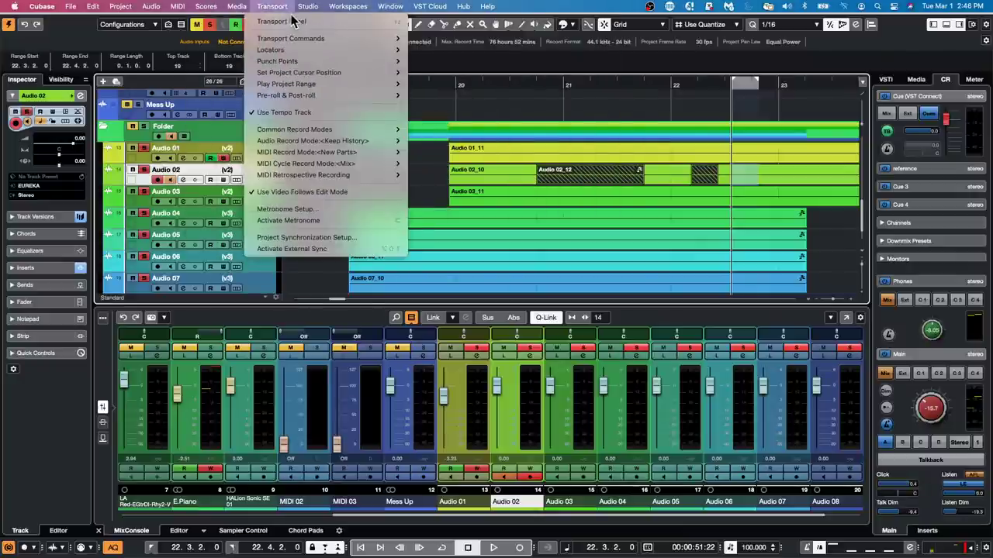
mouse_move(294, 67)
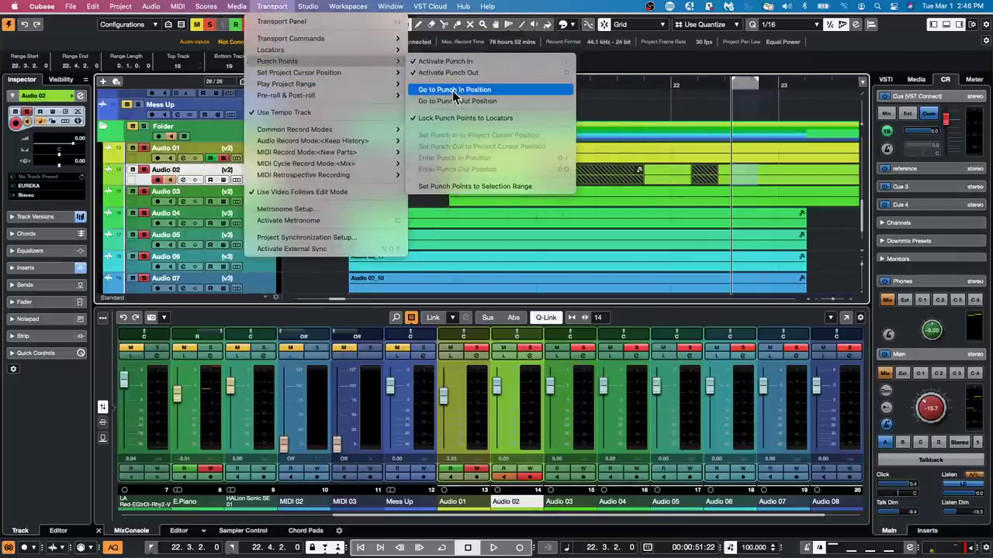
click(475, 188)
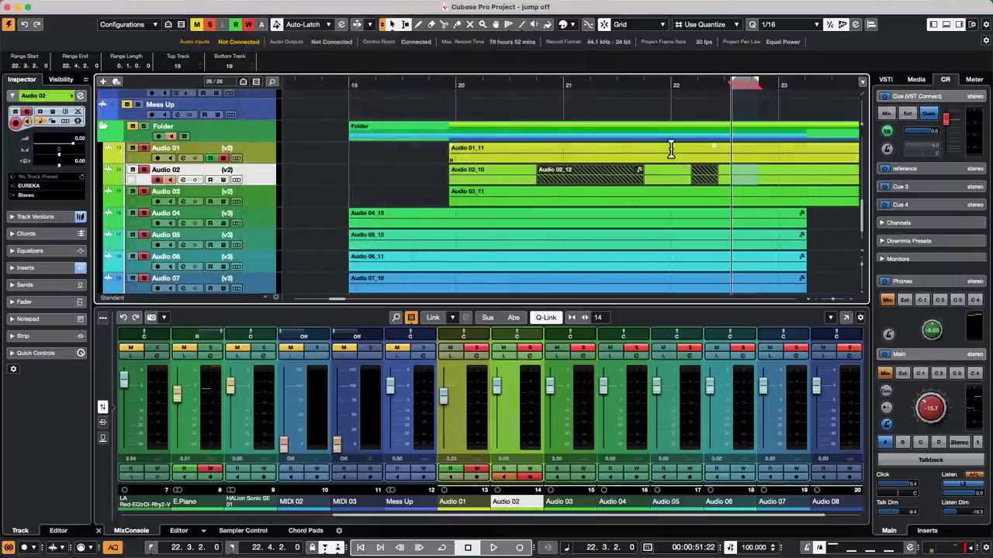
Cycle the range 22.1.1 to 23.1.1 on Audio 01 and record a take between the separate punch points.
drag(671, 150, 778, 153)
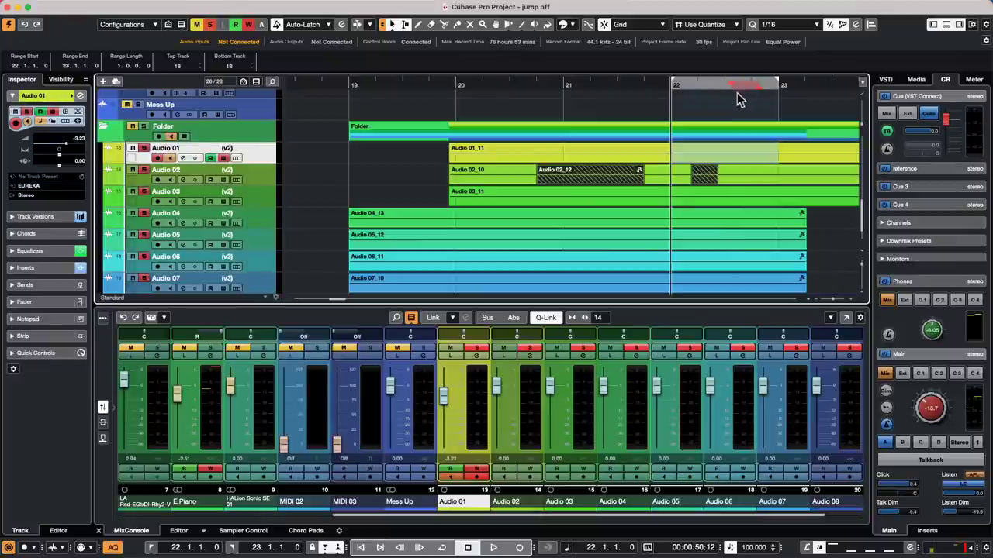
click(691, 92)
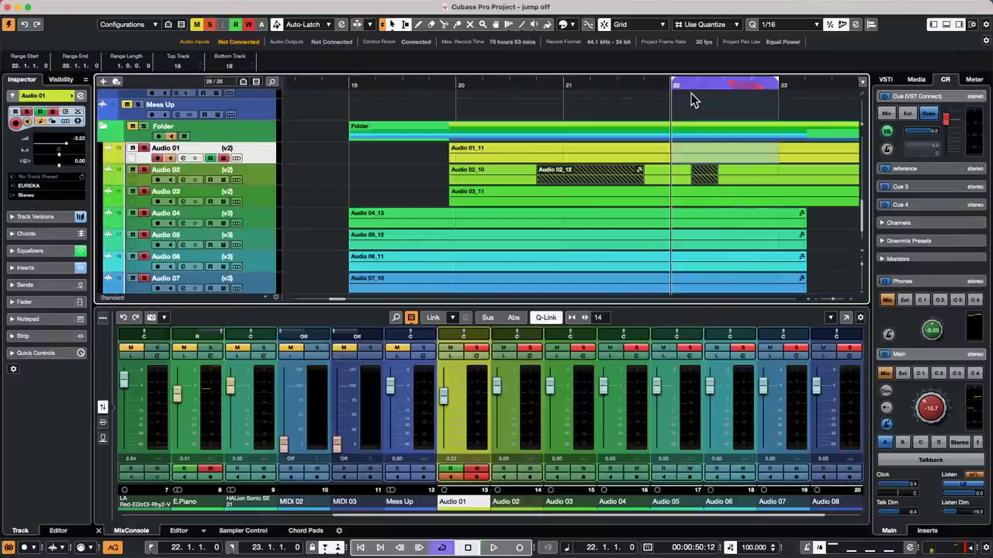
key(KP_Multiply)
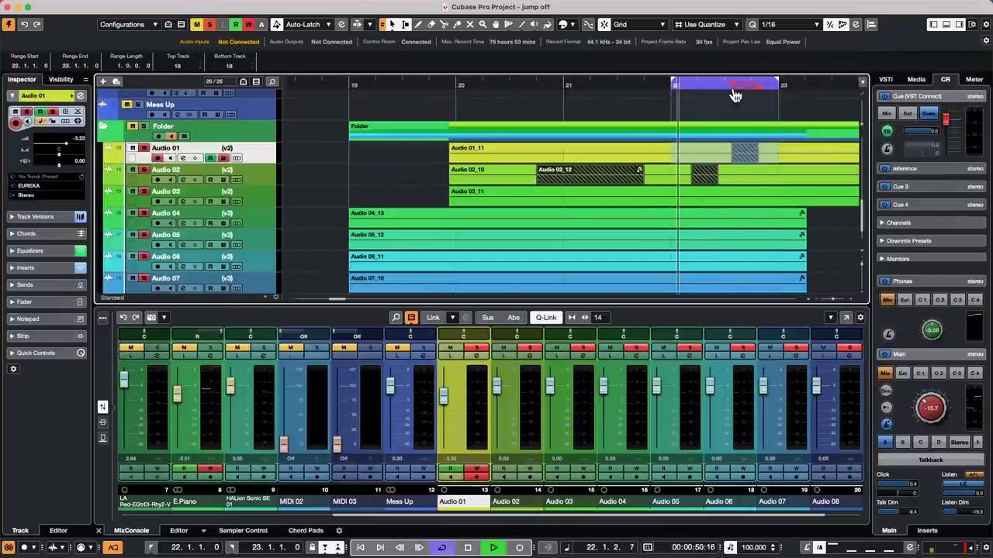
key(space)
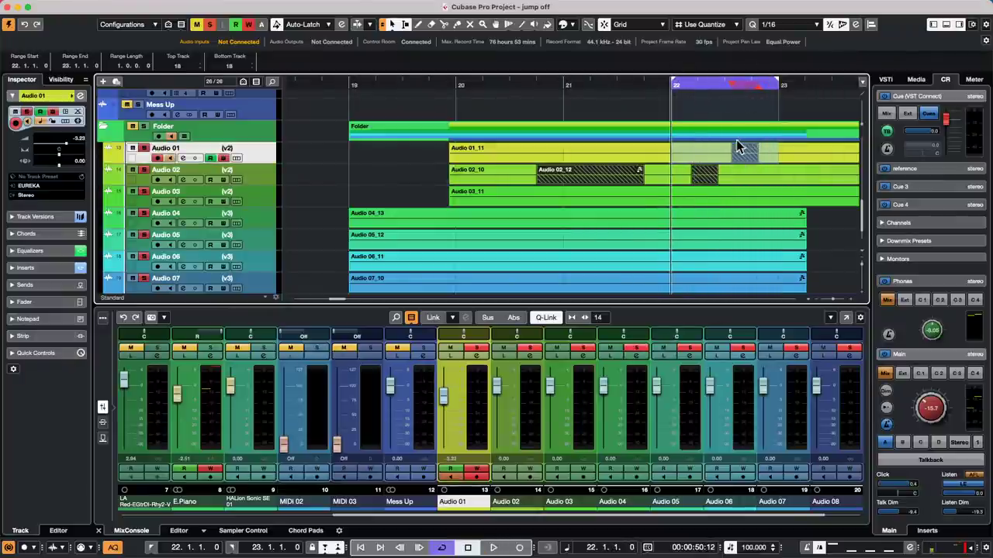
click(272, 6)
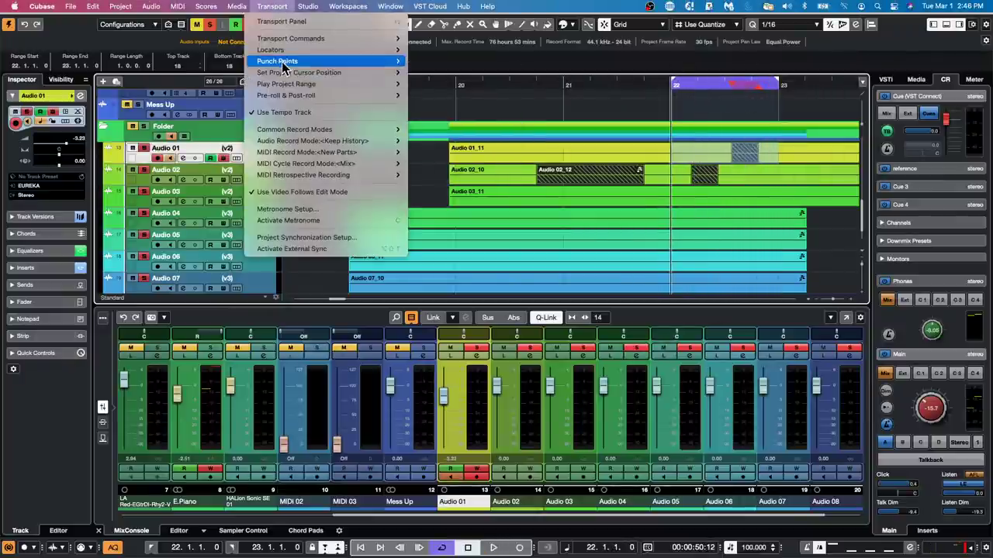
mouse_move(281, 62)
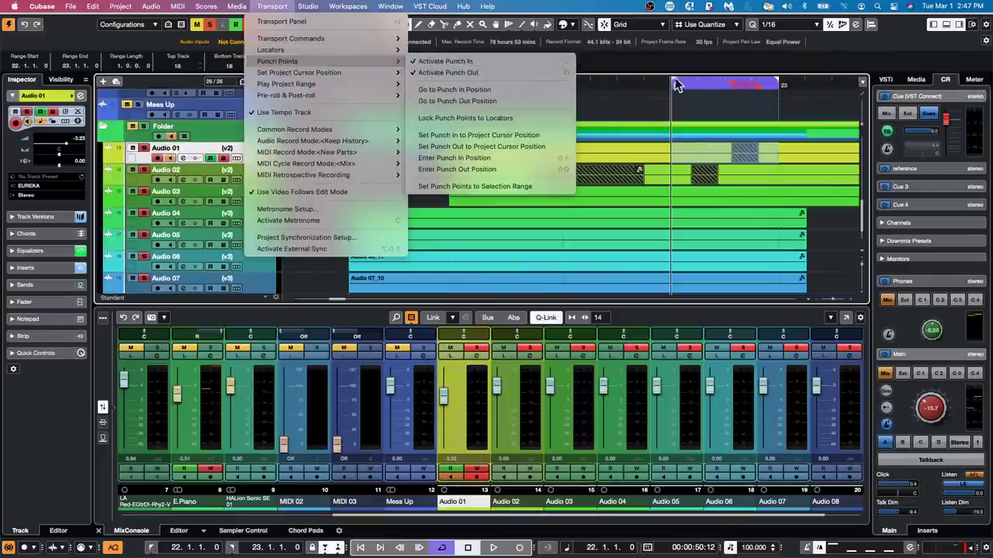
click(625, 94)
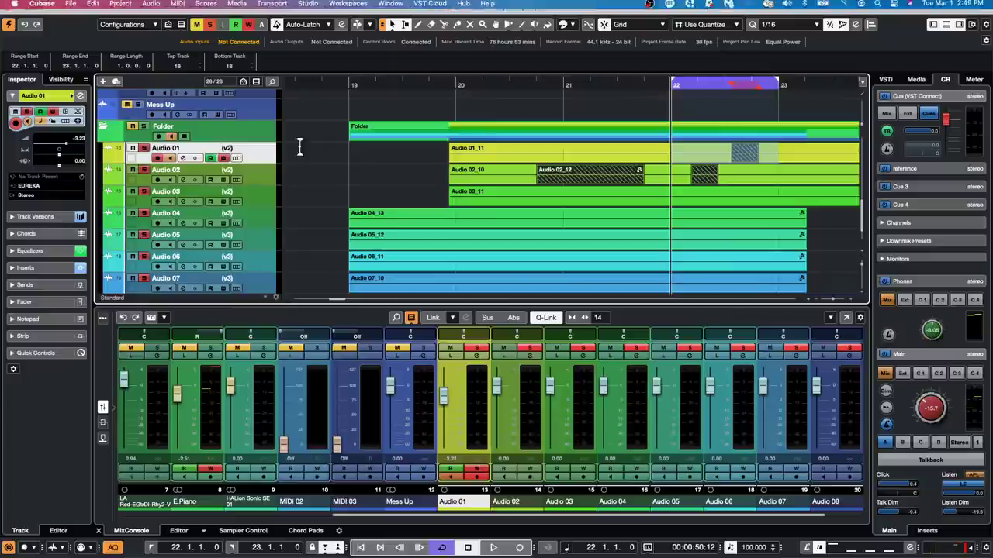
Select the Audio 04 track and disable Enable Record on Selected Audio Track in the Project & MixConsole editing preferences.
click(250, 221)
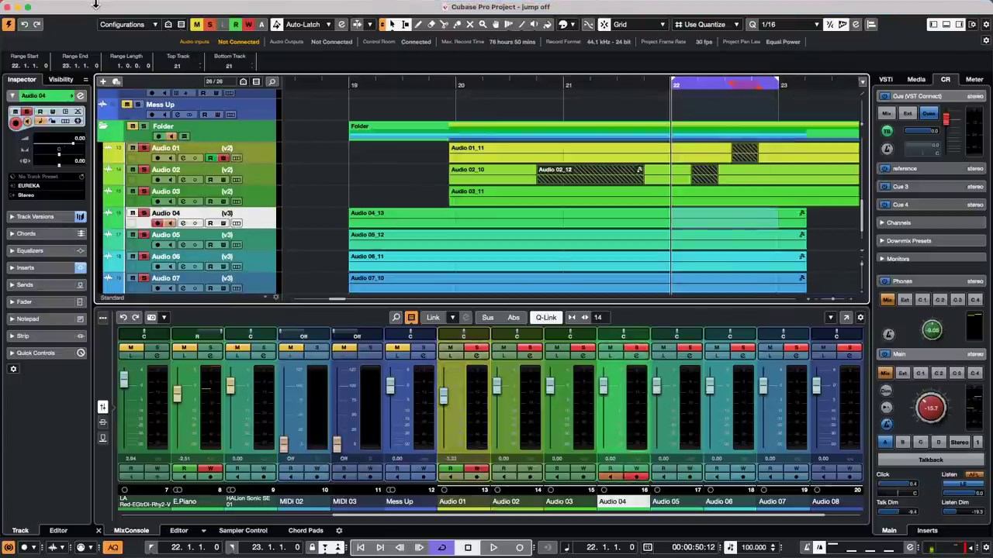
click(41, 6)
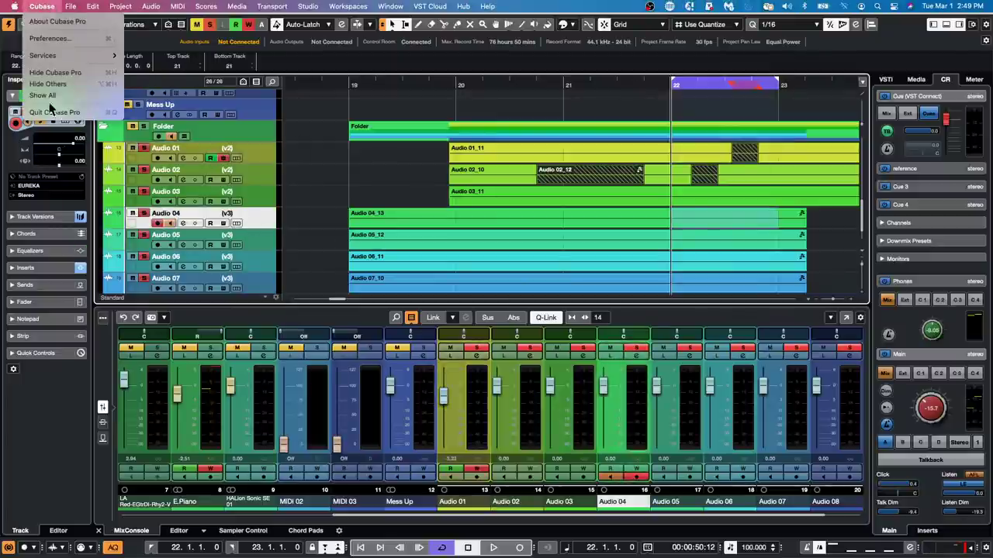
click(68, 39)
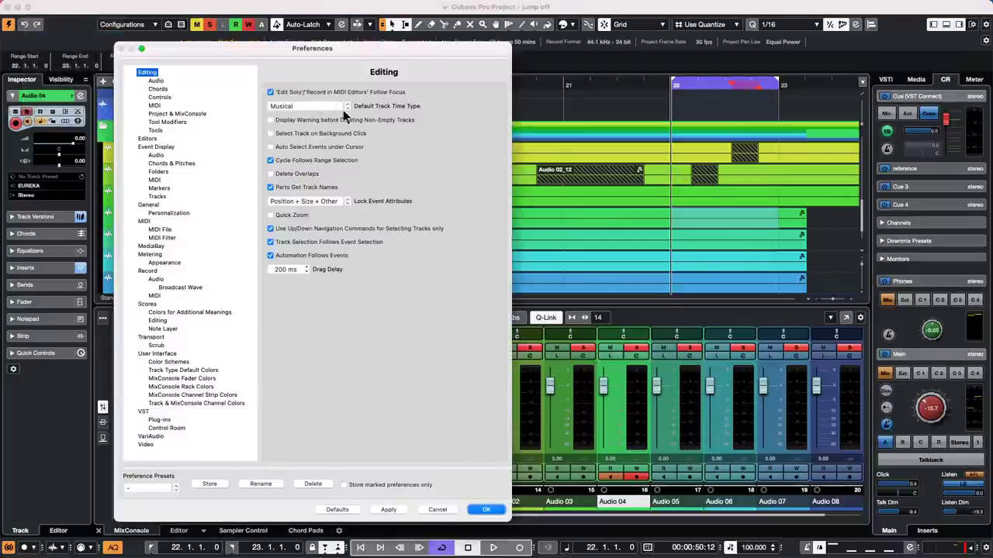
click(164, 115)
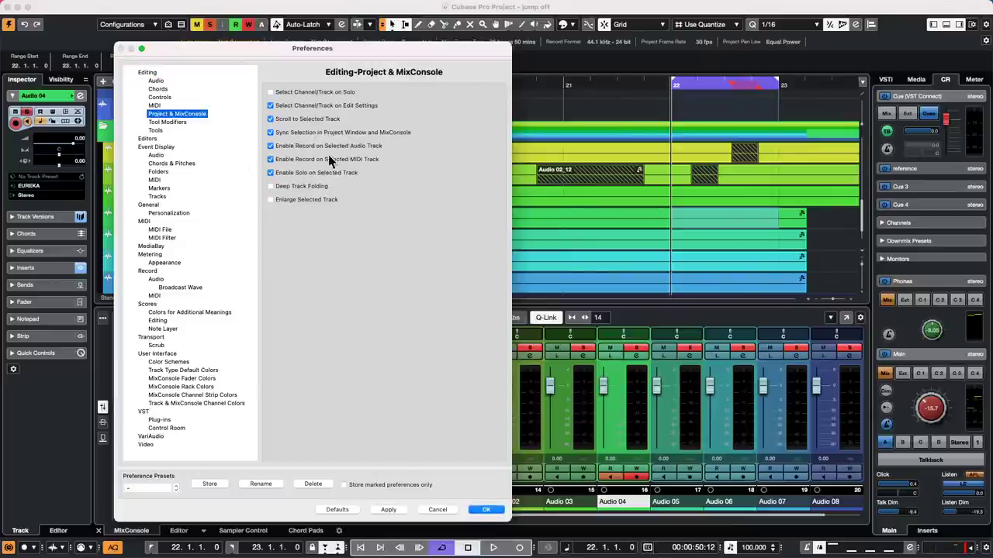
click(271, 146)
click(498, 511)
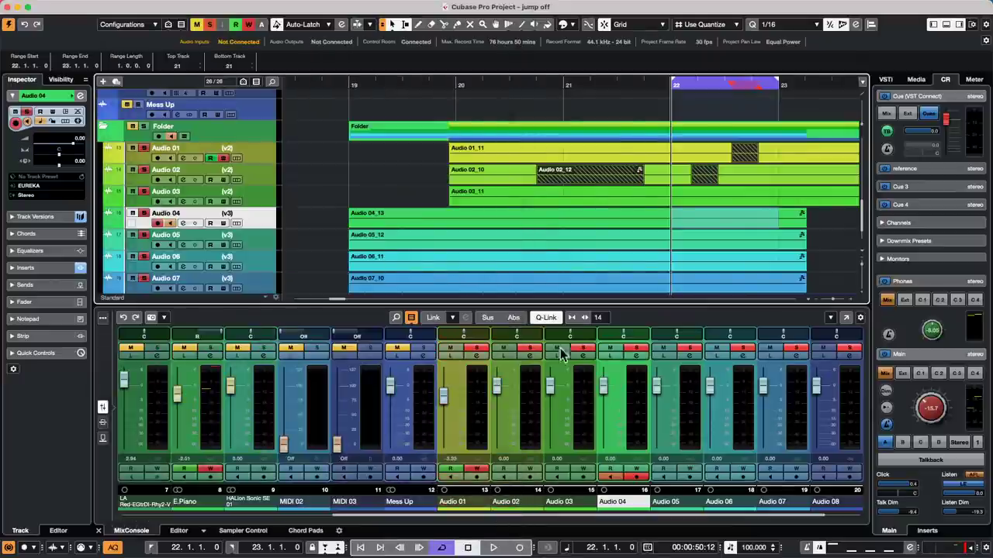
Select the tracks between Audio 03 and Audio 06 one by one to check whether selecting a track arms it for recording.
click(221, 260)
click(257, 246)
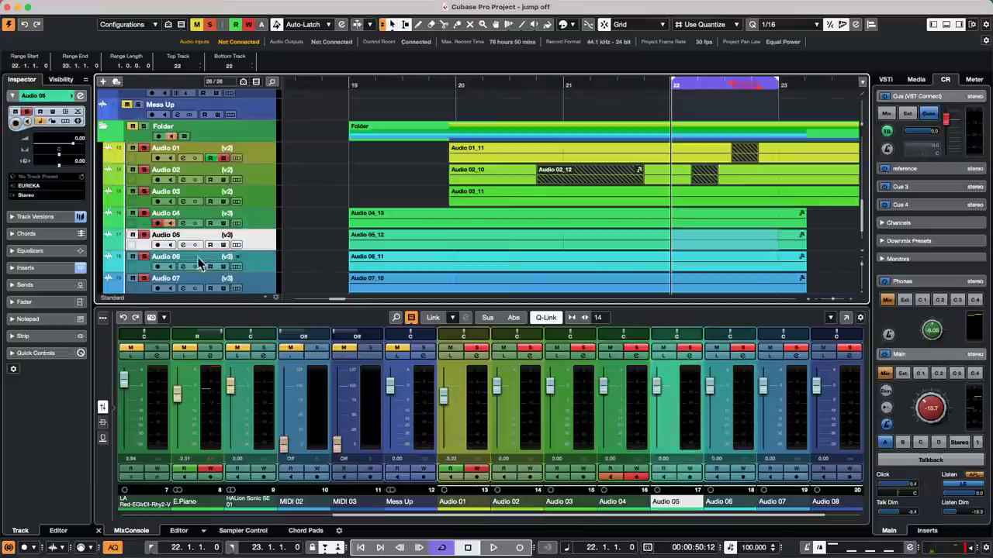
click(275, 223)
click(269, 205)
click(268, 245)
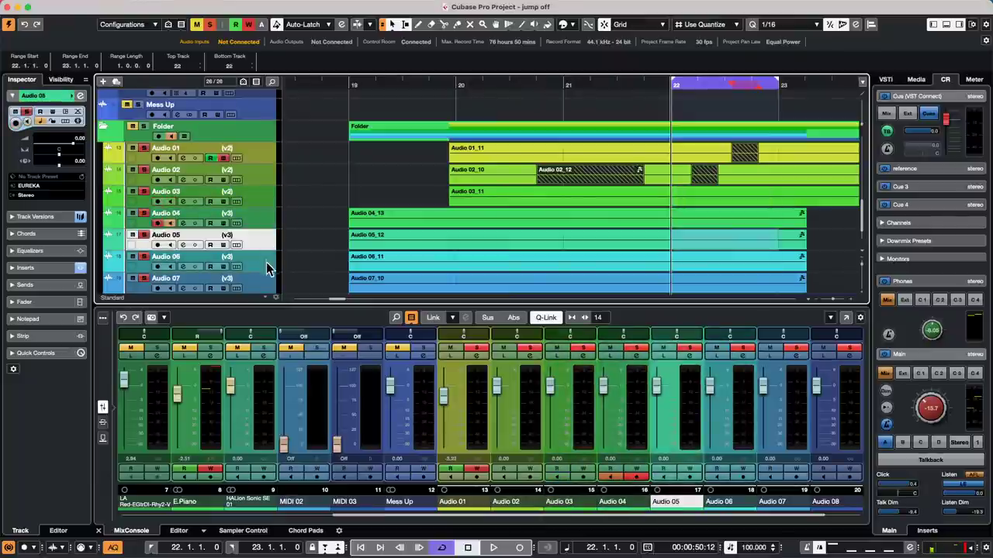
click(266, 269)
Re-enable Enable Record on Selected Audio Track in the Project & MixConsole editing preferences and apply it.
click(43, 6)
mouse_move(4, 9)
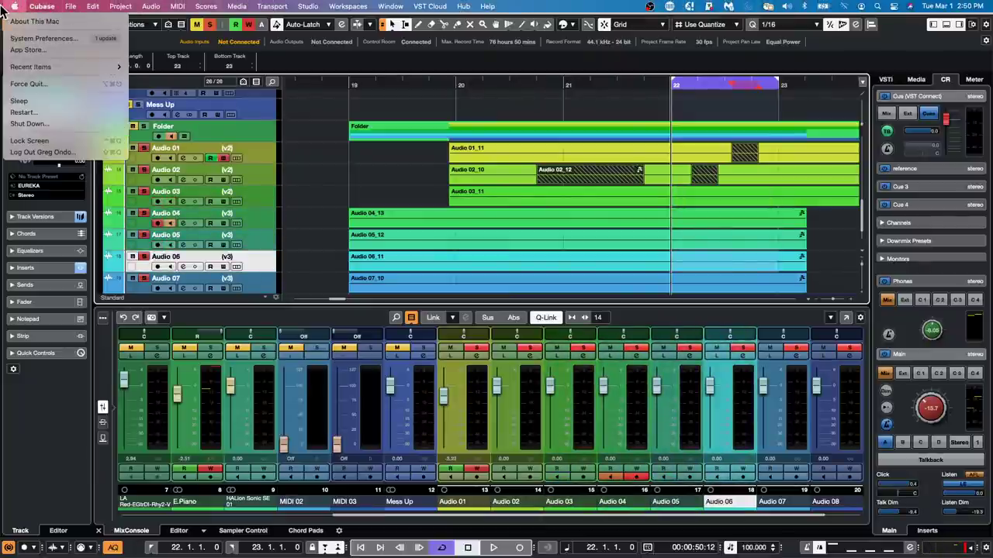
mouse_move(41, 7)
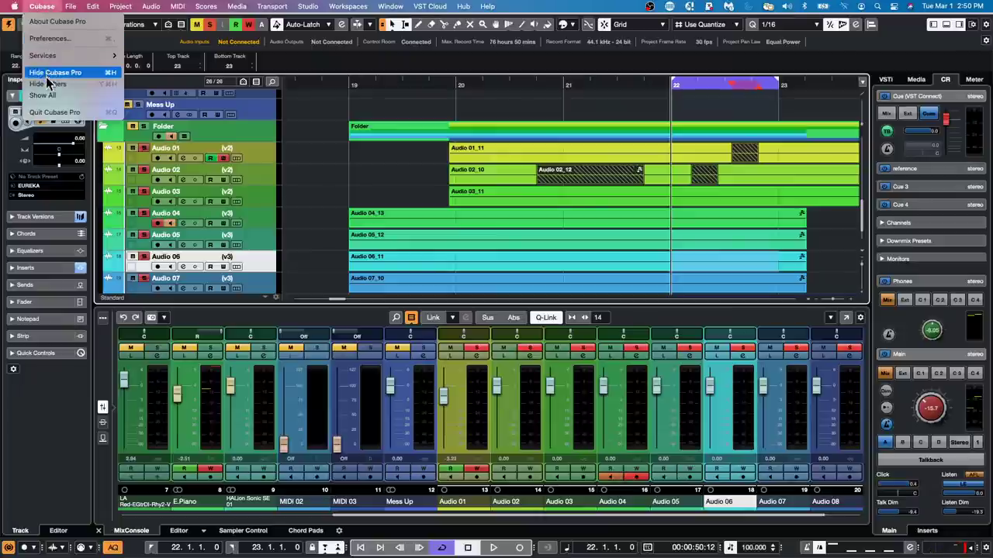
click(59, 39)
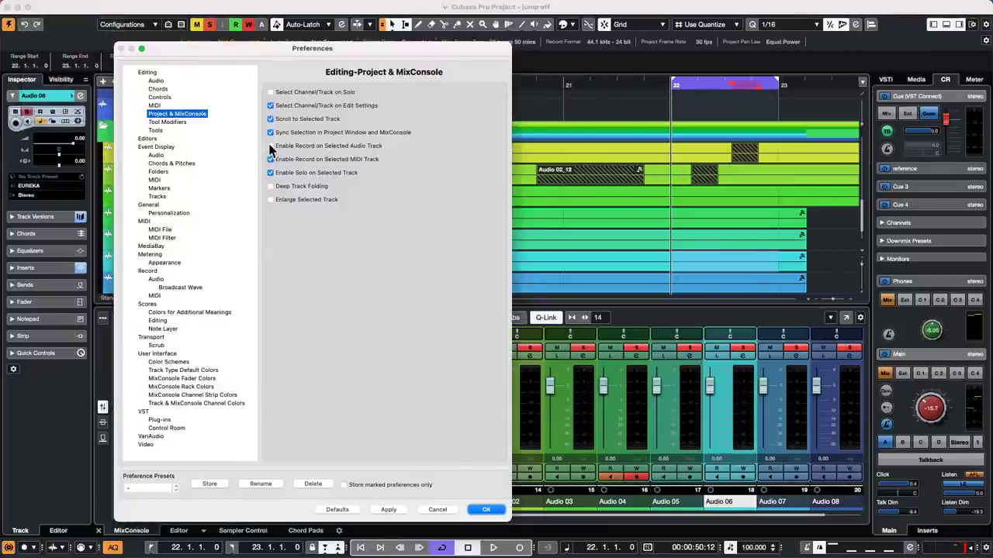
click(270, 146)
click(389, 510)
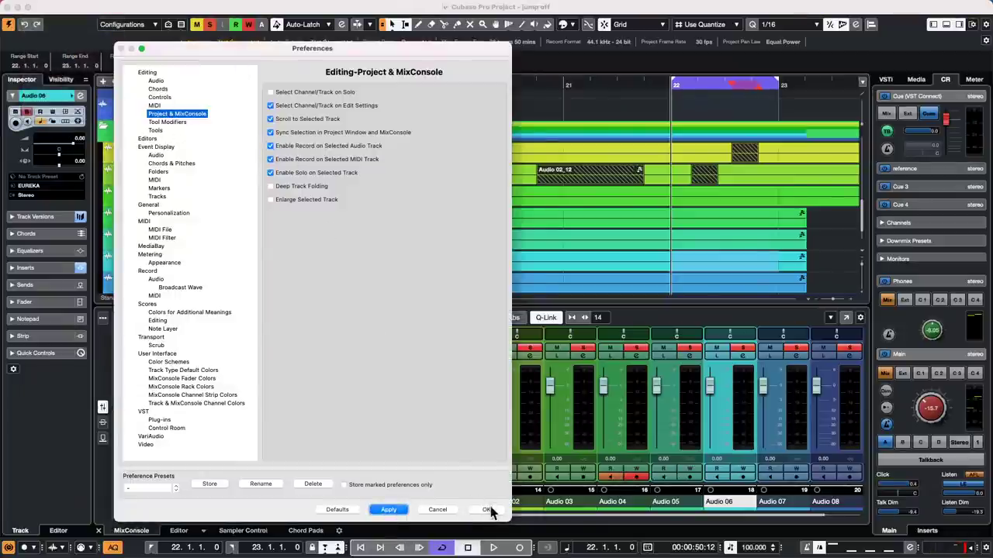
click(487, 509)
Select the tracks Audio 03 to Audio 06 in turn, ending on Audio 04, to check whether record arming follows the selection.
click(260, 218)
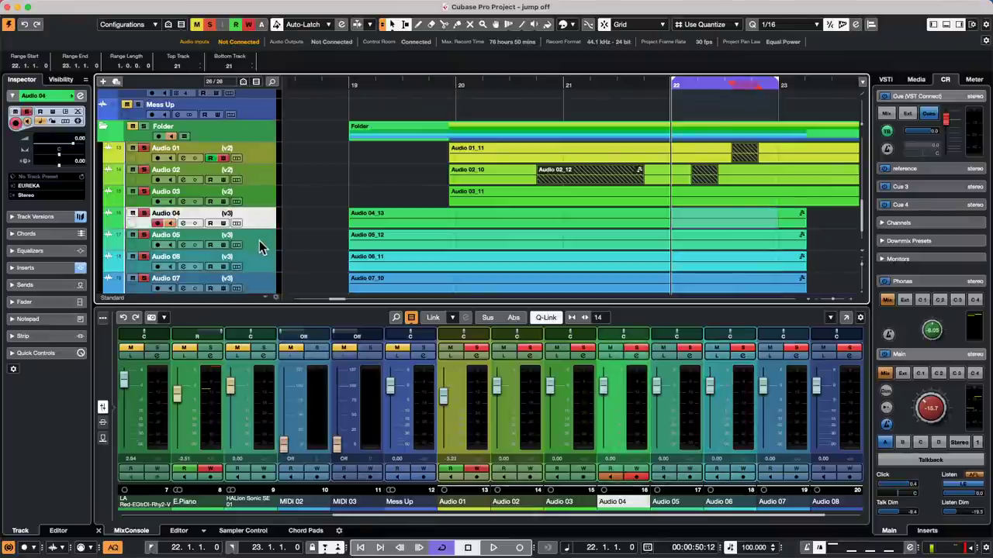
click(259, 245)
click(260, 263)
click(258, 240)
click(258, 220)
click(263, 200)
click(263, 267)
click(262, 225)
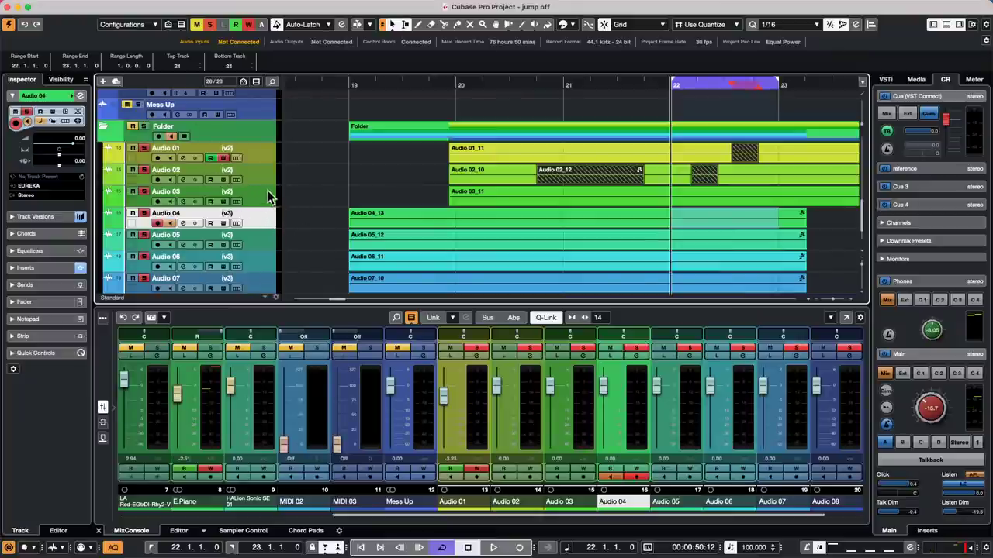
right_click(270, 199)
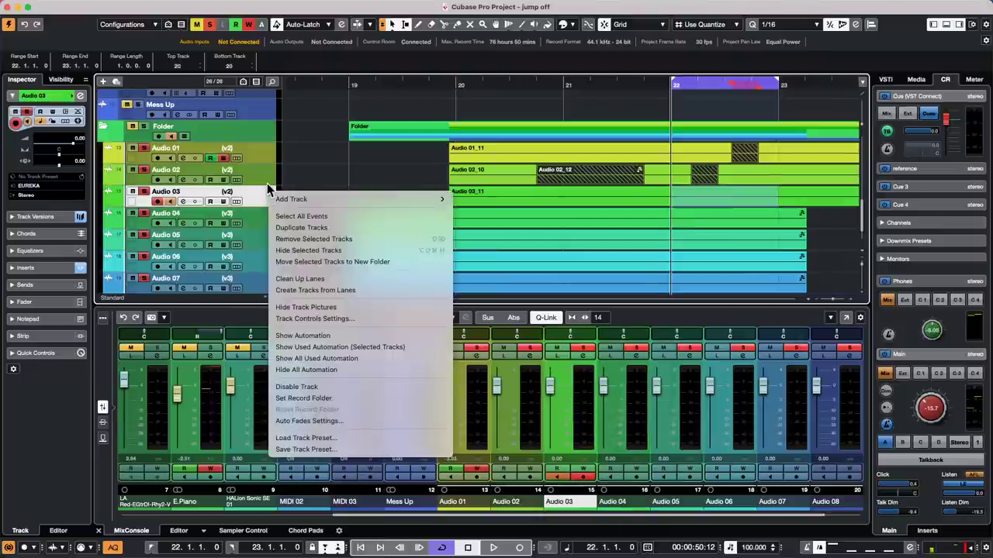
click(258, 219)
click(258, 219)
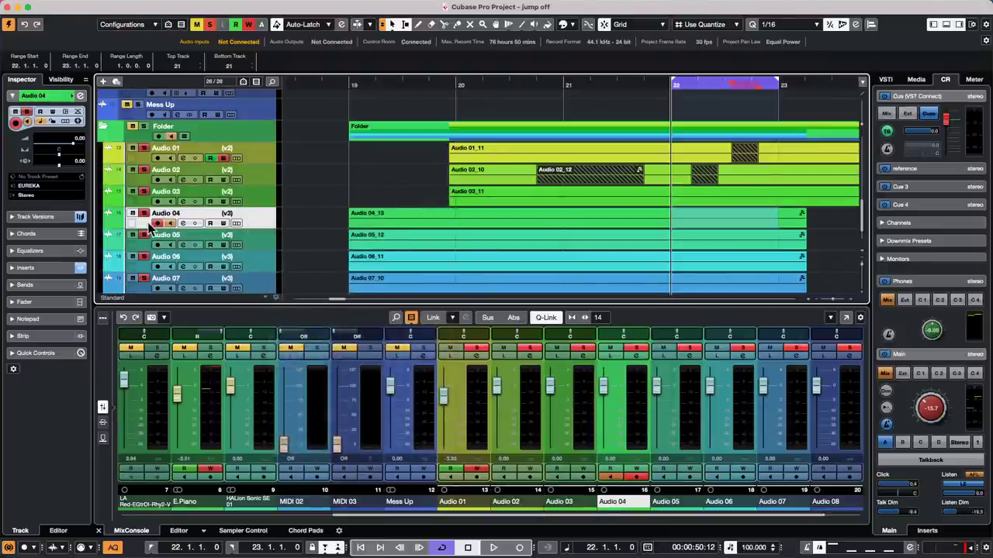
Increase the height of the Audio 04 track in the track list.
drag(146, 229, 174, 240)
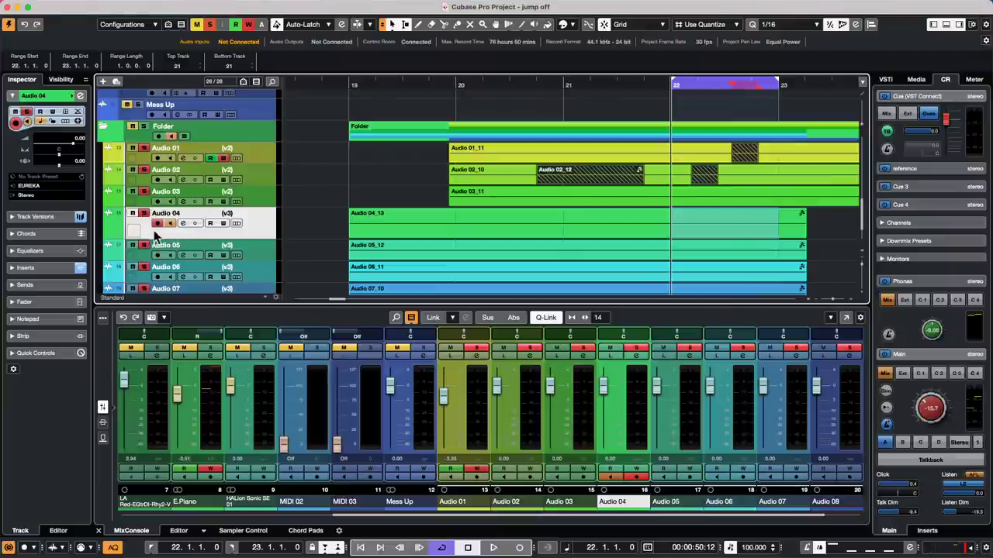
click(53, 6)
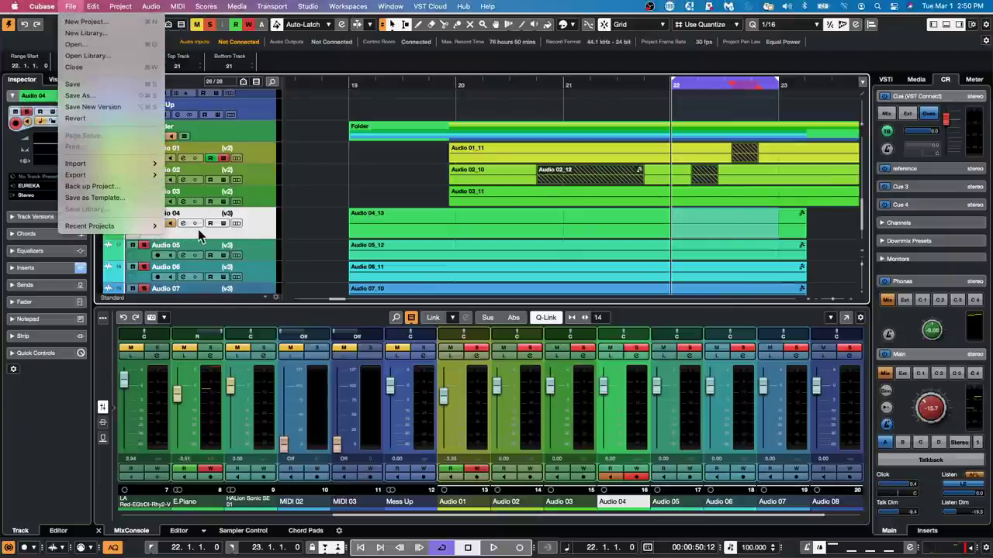
click(199, 228)
mouse_move(105, 6)
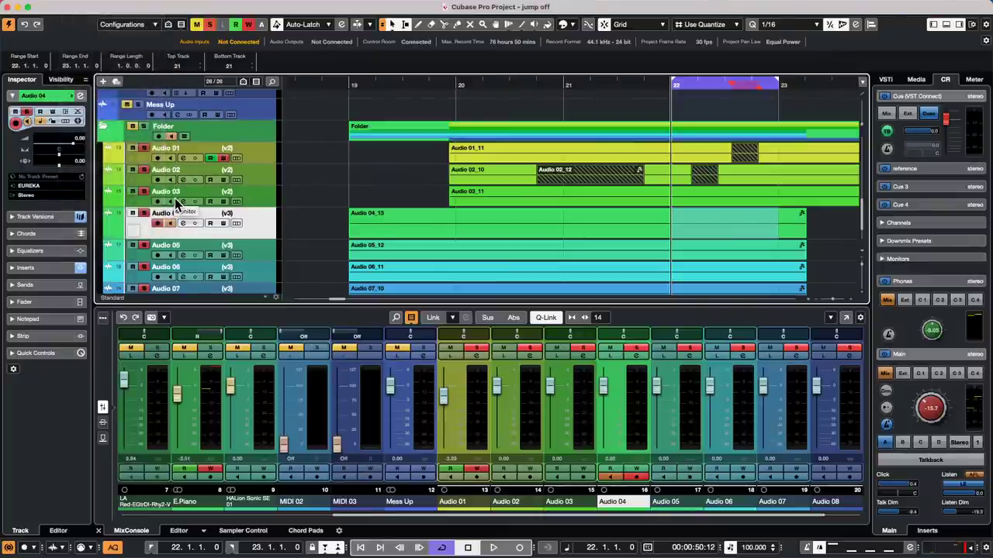
With Audio 03 selected, disable Enable Record on Selected Audio Track in the preferences, and test it by selecting Audio 04 and Audio 03.
click(266, 200)
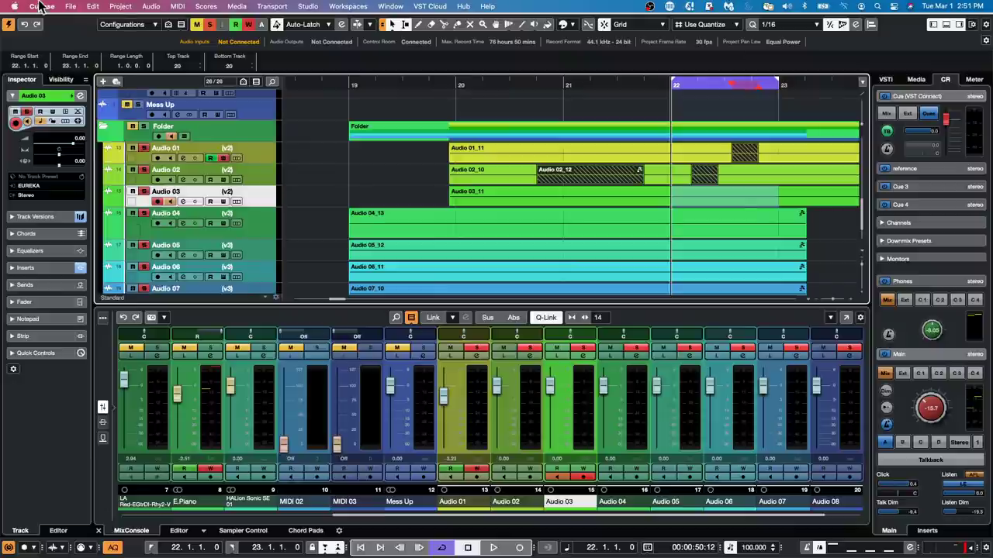
click(43, 6)
click(48, 38)
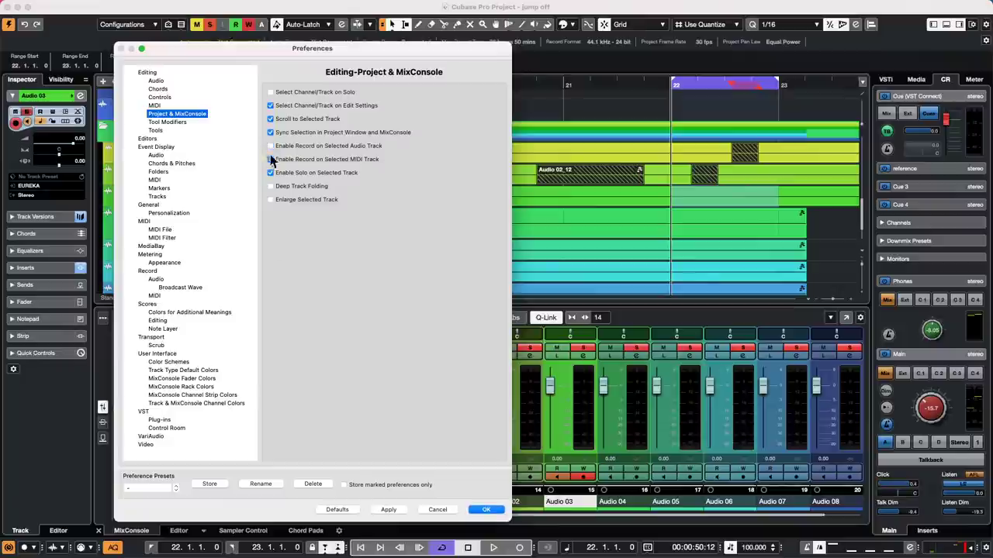
click(270, 146)
click(488, 514)
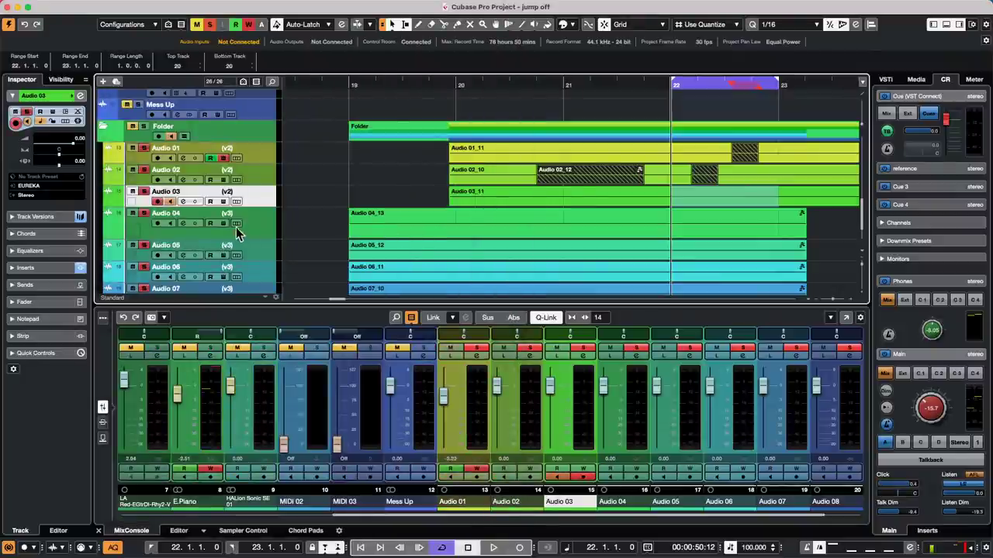
click(253, 222)
click(255, 195)
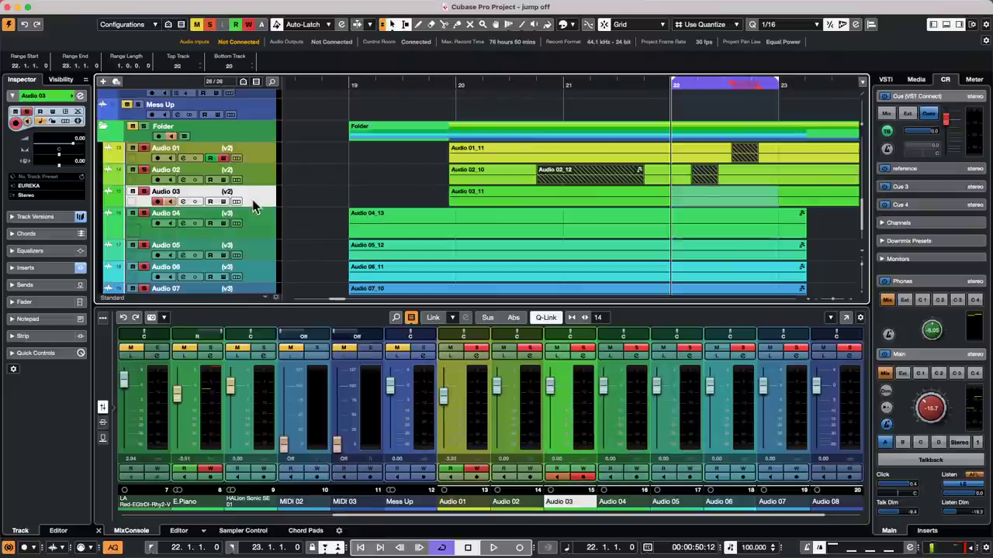
Select Audio 02, Audio 01, Mess Up, Audio 05 and Audio 04 in turn, ending on Audio 03, to check whether record arming follows the selection.
click(256, 172)
click(255, 151)
click(237, 65)
click(242, 104)
click(262, 204)
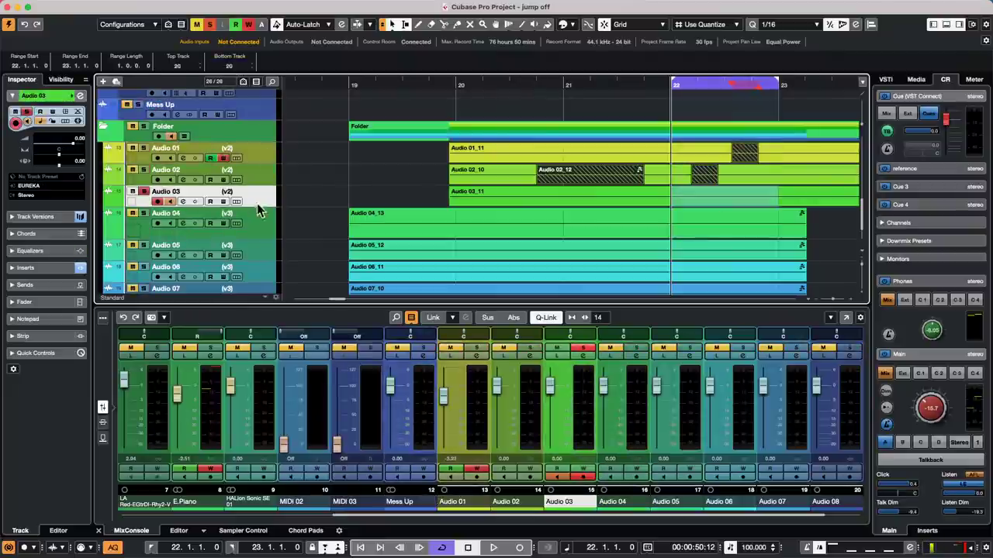
click(256, 256)
click(256, 222)
click(256, 182)
click(266, 195)
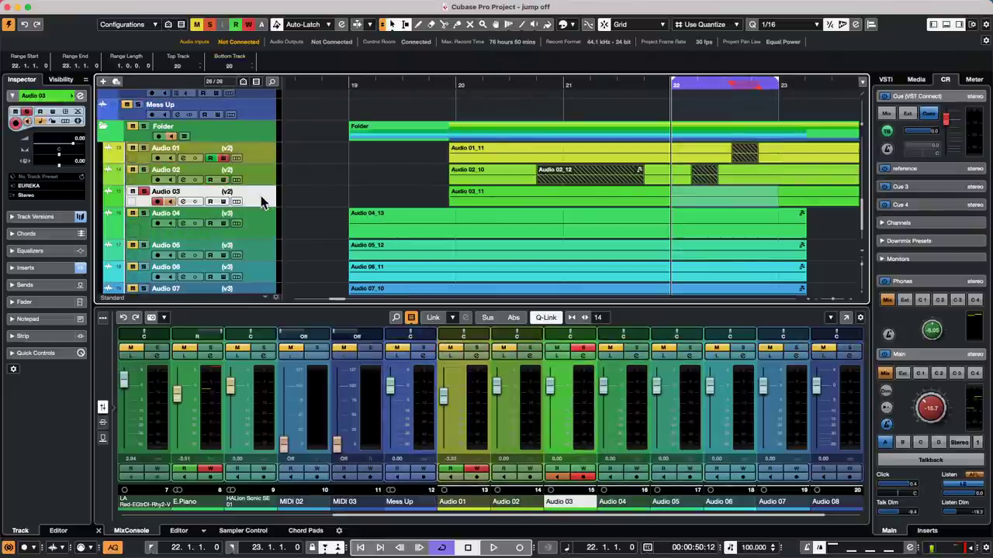
Move the Audio 06 track above Audio 05 in the track list, and select the folder track.
click(266, 221)
drag(262, 271, 261, 245)
click(266, 130)
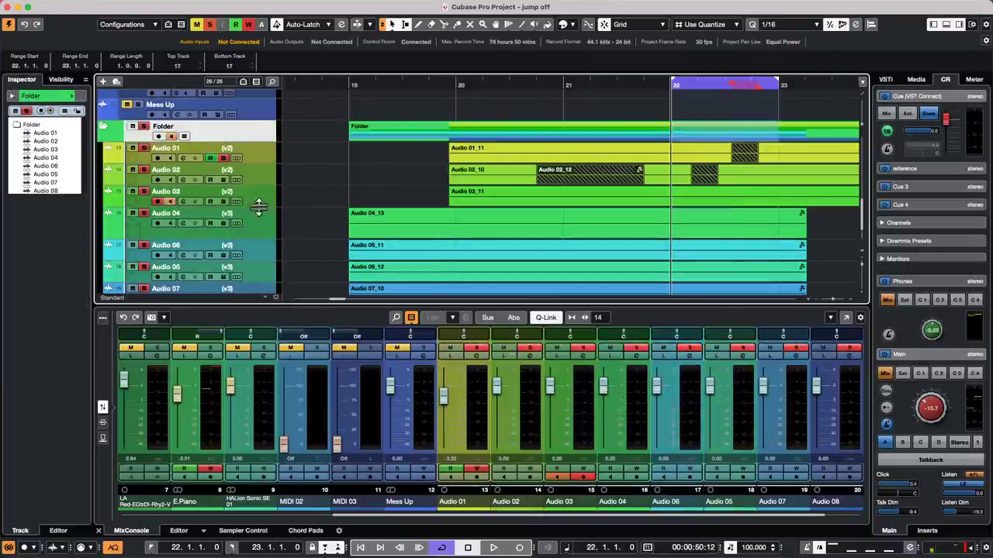
Alternate the selection between Audio 06, Audio 04 and Audio 03, ending on Audio 03, to compare their record and solo states.
click(259, 252)
click(268, 195)
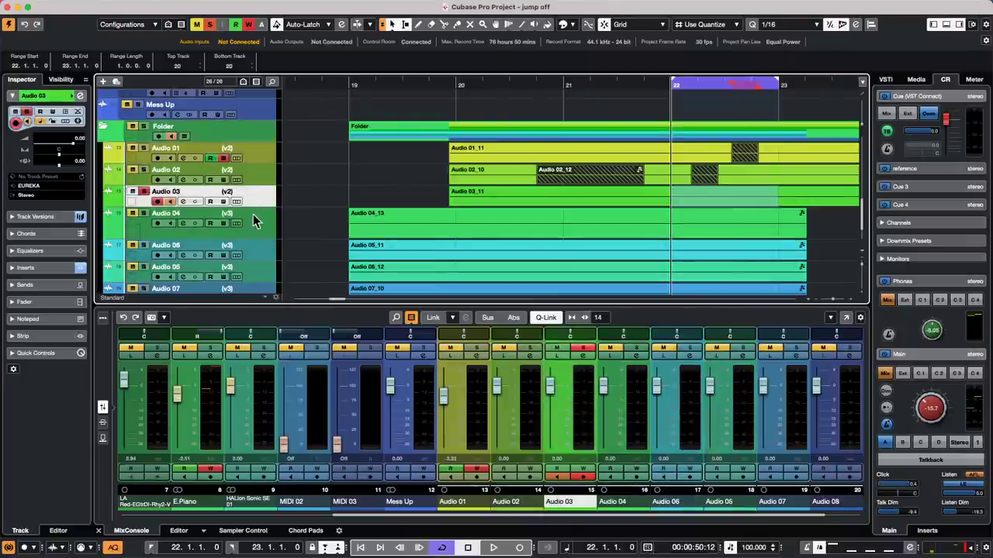
mouse_move(88, 4)
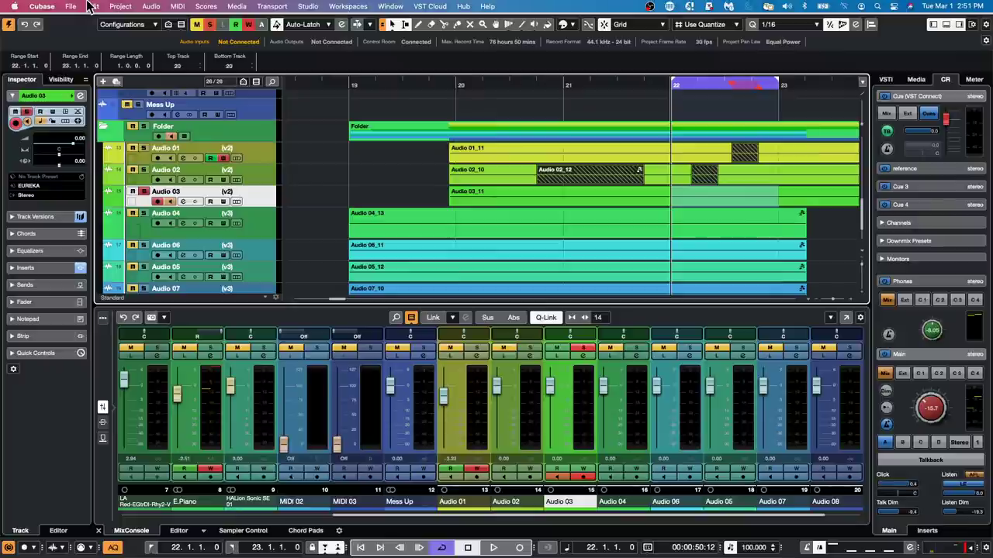
click(260, 256)
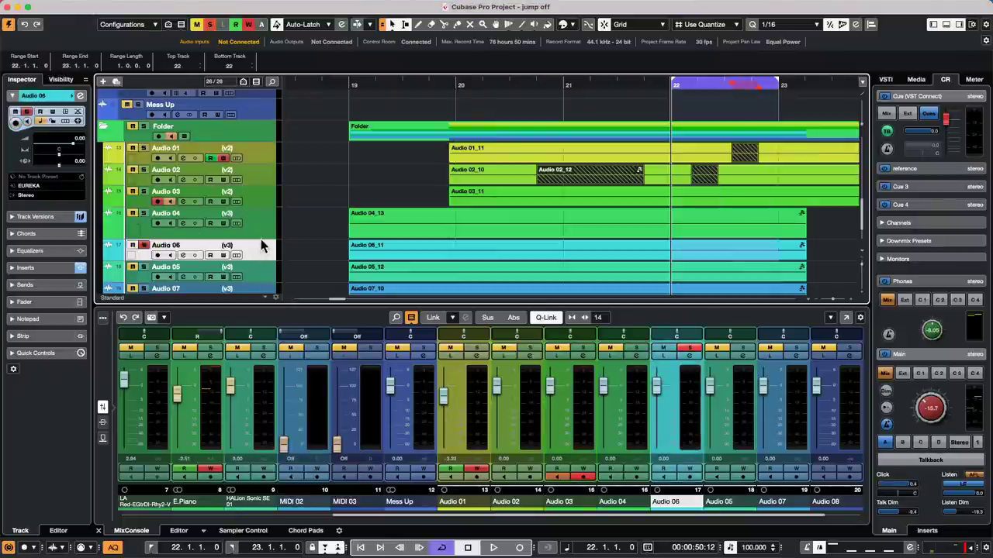
click(260, 223)
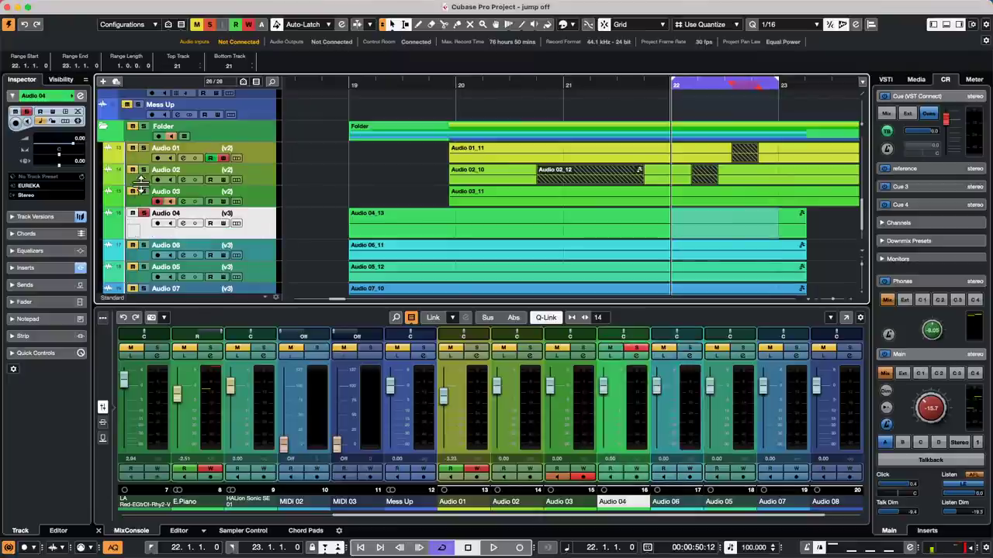
click(263, 204)
Review the options for selected tracks in the Project & MixConsole editing preferences, and close the preferences.
click(43, 7)
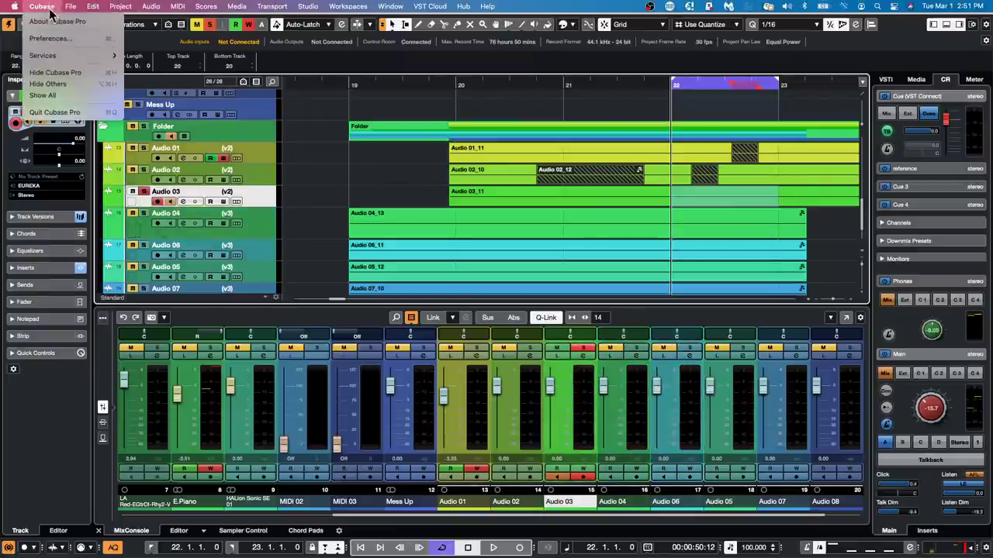
click(48, 38)
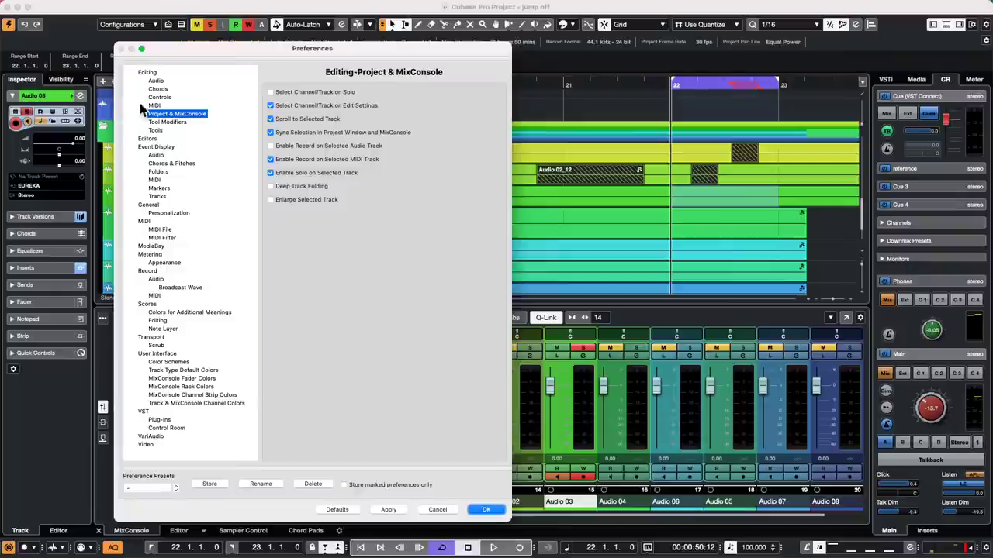
click(479, 510)
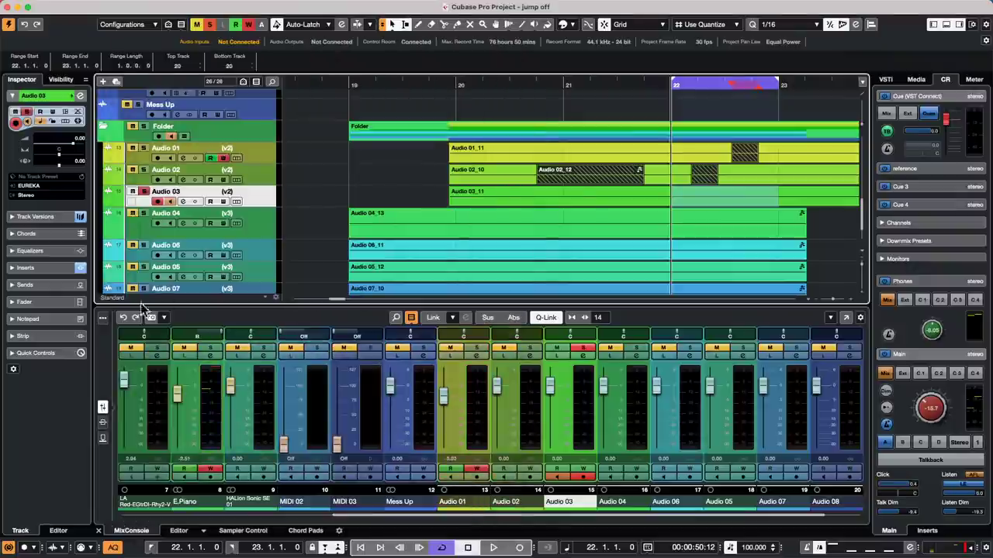
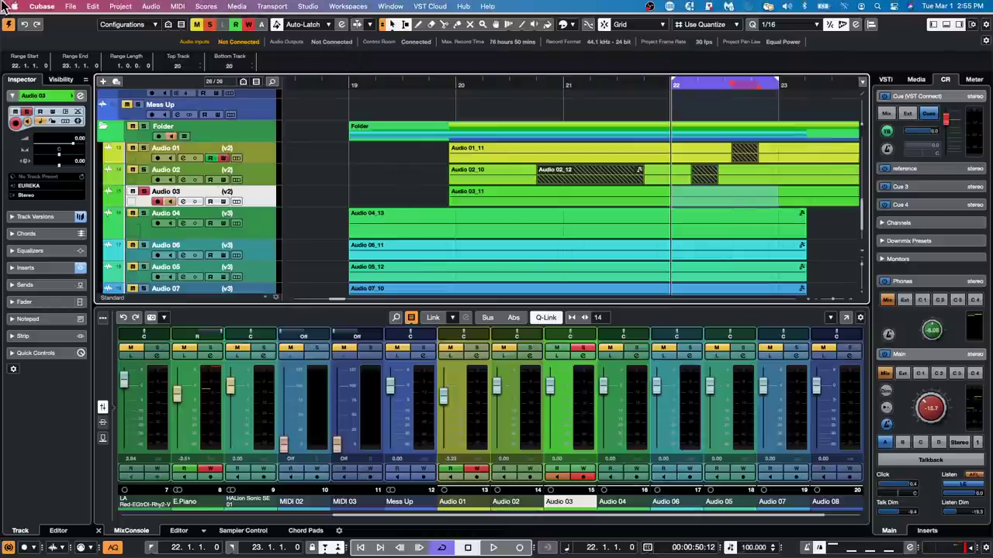
Try to open jump off.cpr from the recent projects.
scroll(320, 186, up, 1)
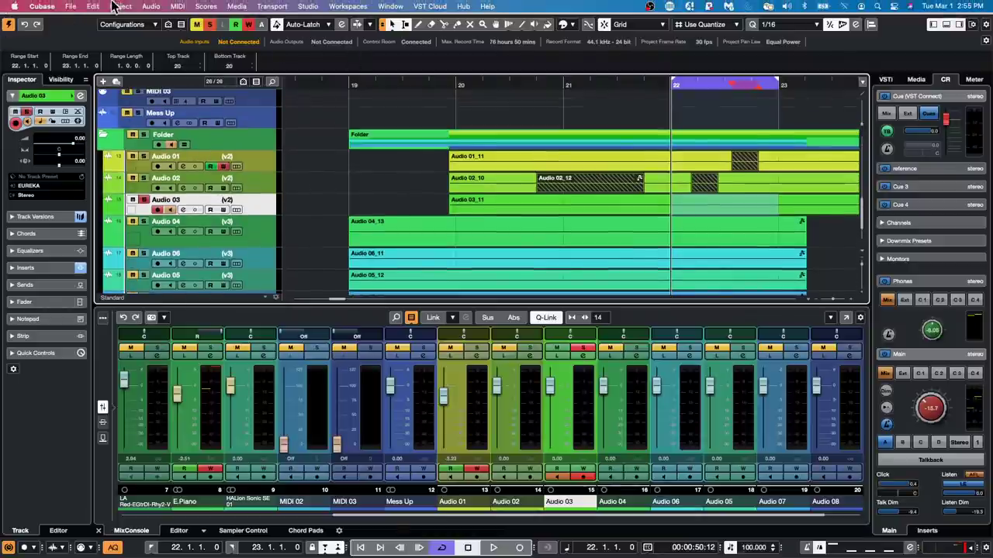
click(72, 6)
mouse_move(101, 225)
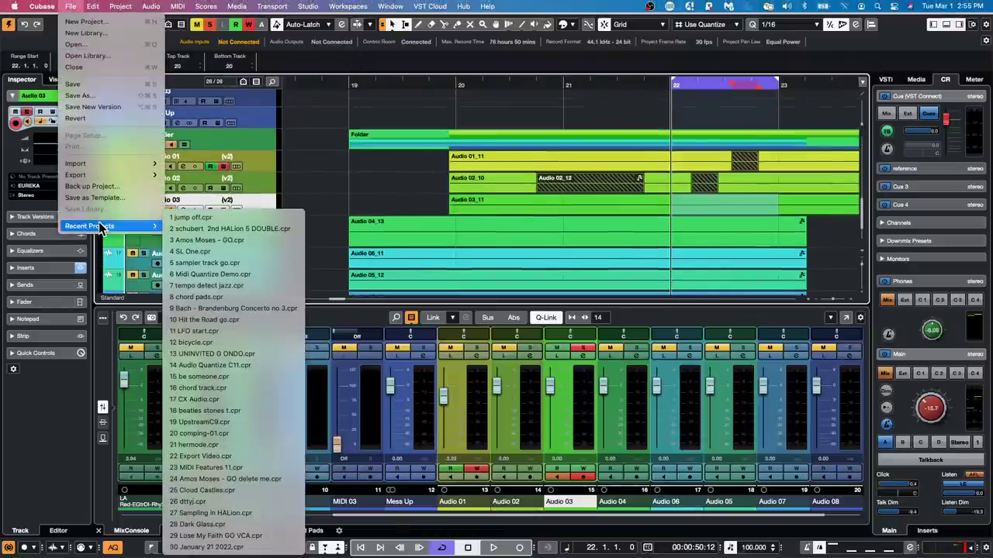
click(249, 218)
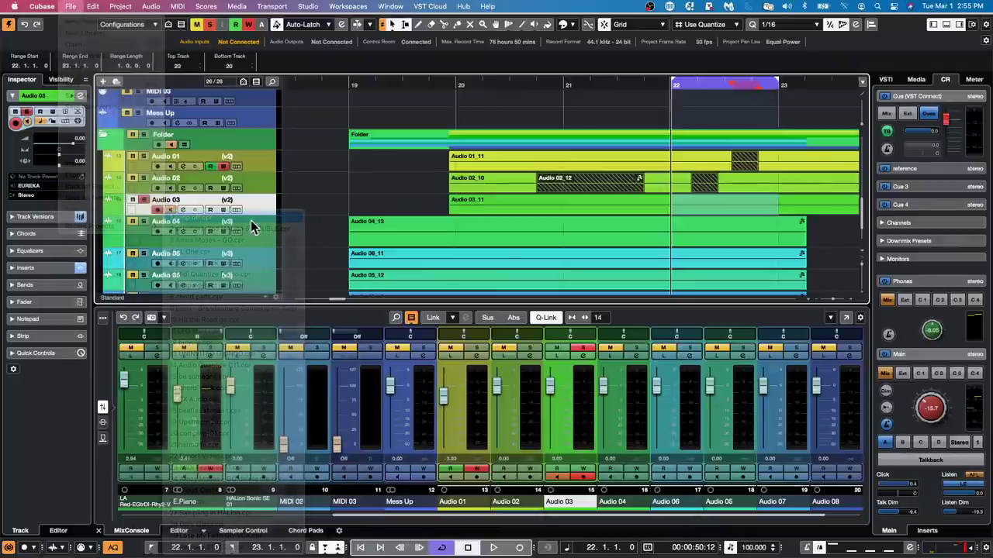
Split the Futurechill - 02 audio event at 3.2.4.0 and move its second part almost one bar later to leave a gap.
scroll(394, 173, up, 10)
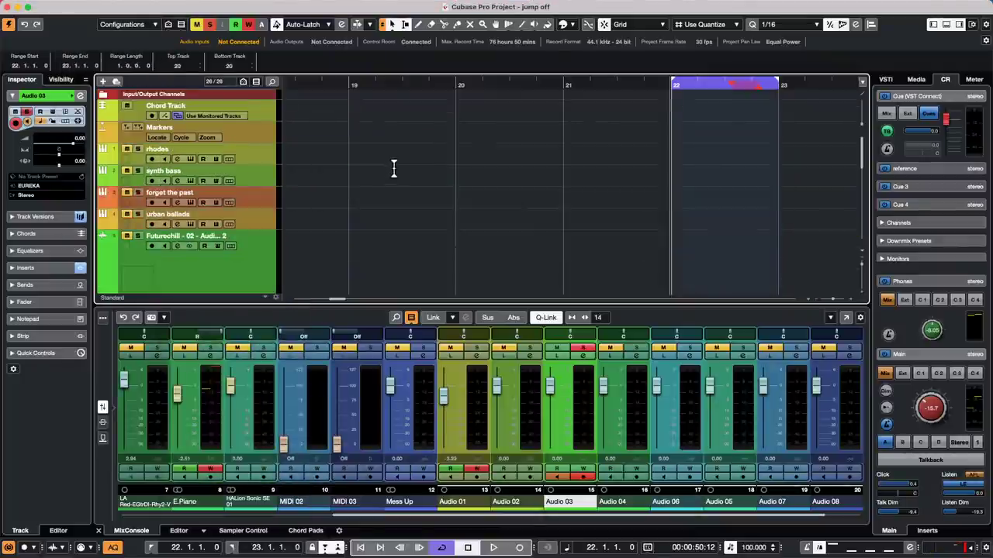
drag(328, 83, 213, 11)
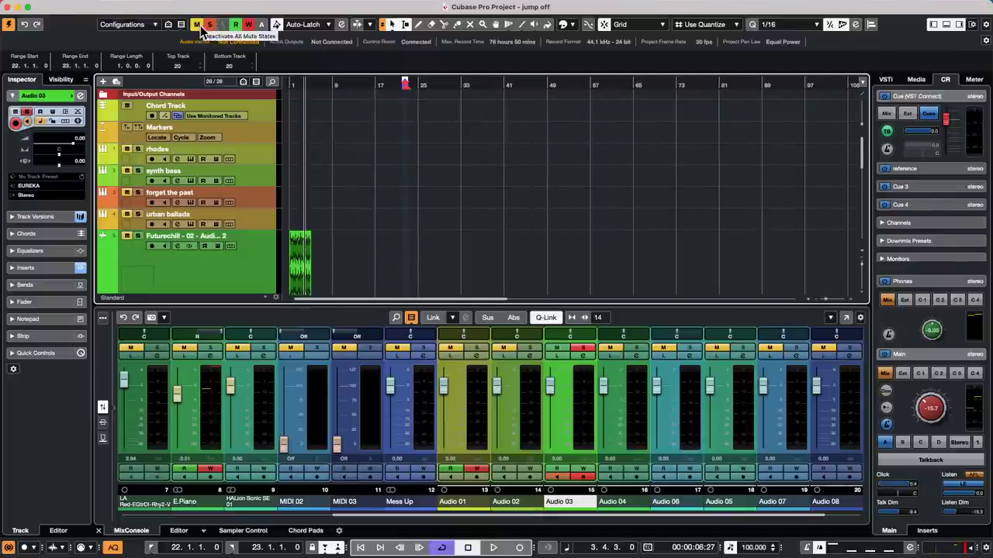
click(217, 273)
click(398, 81)
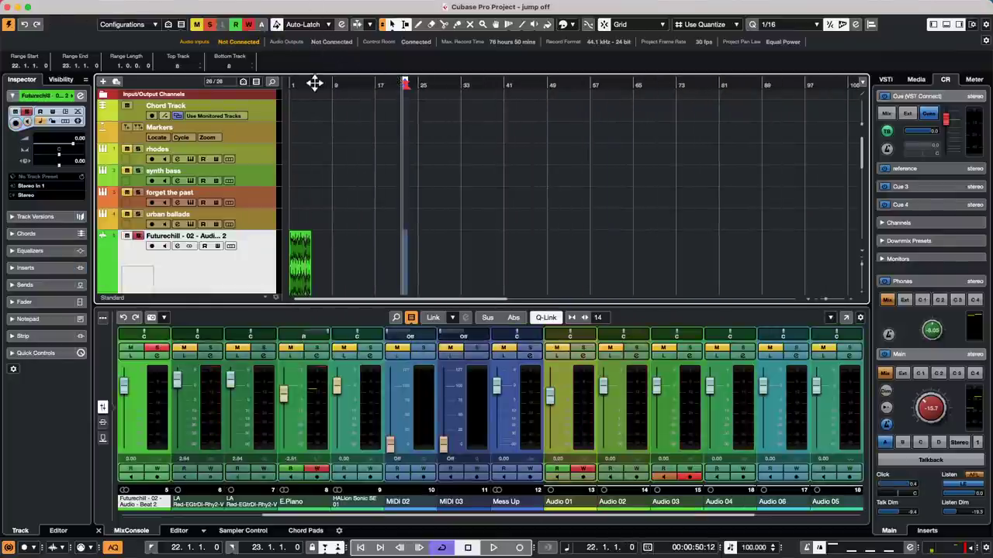
scroll(303, 106, down, 4)
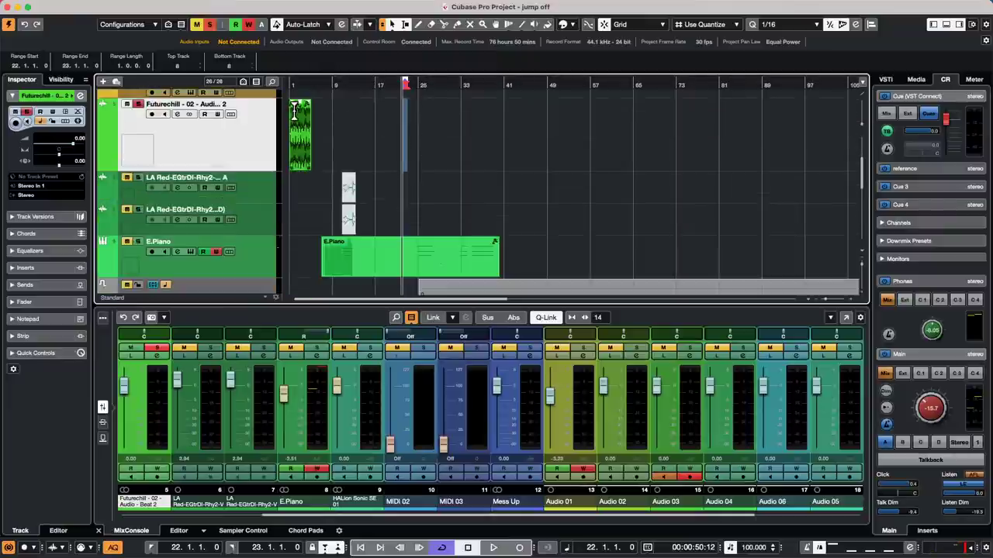
drag(297, 84, 301, 155)
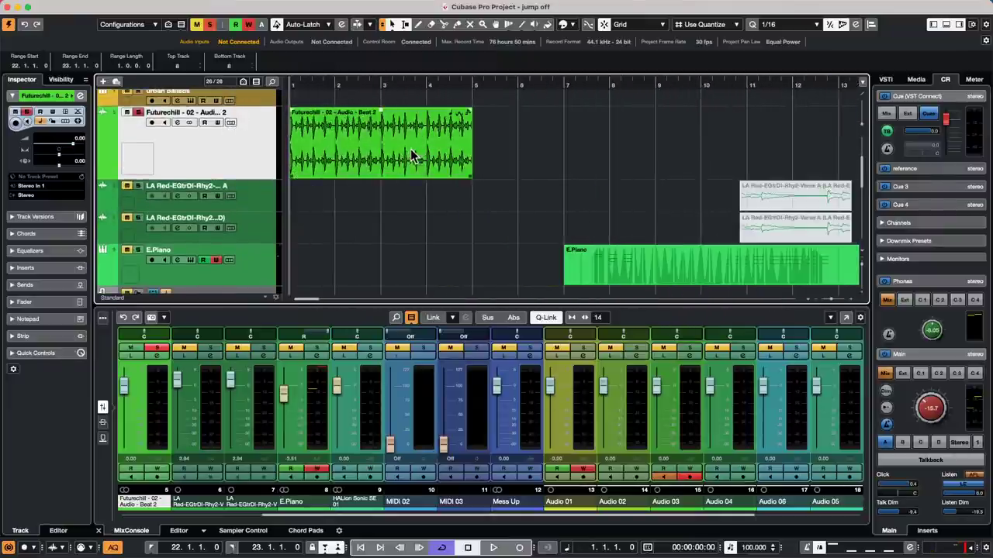
right_click(378, 152)
click(428, 152)
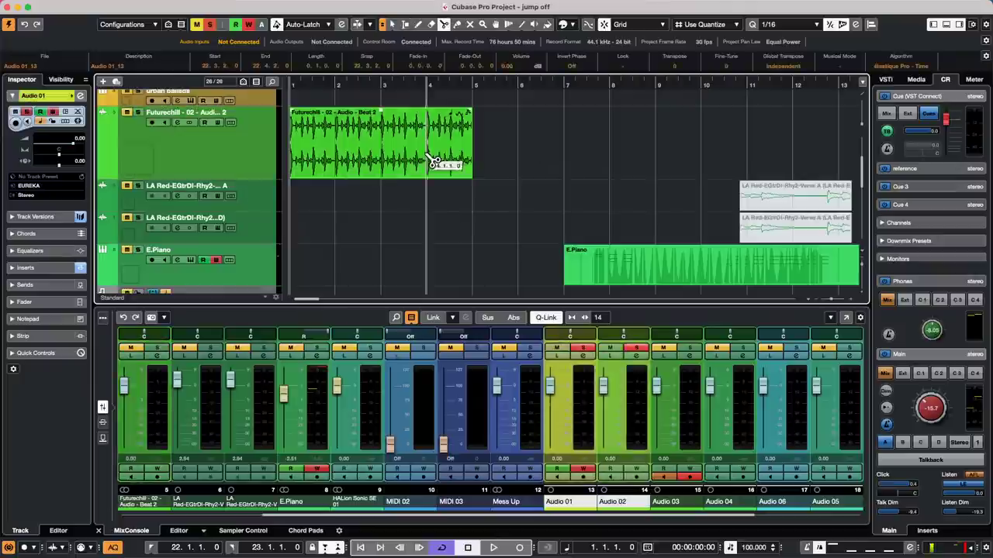
click(410, 159)
drag(417, 153, 458, 153)
With both parts of the Futurechill event selected, apply Close Gaps (Time Stretch) to fill the gap between them.
click(300, 163)
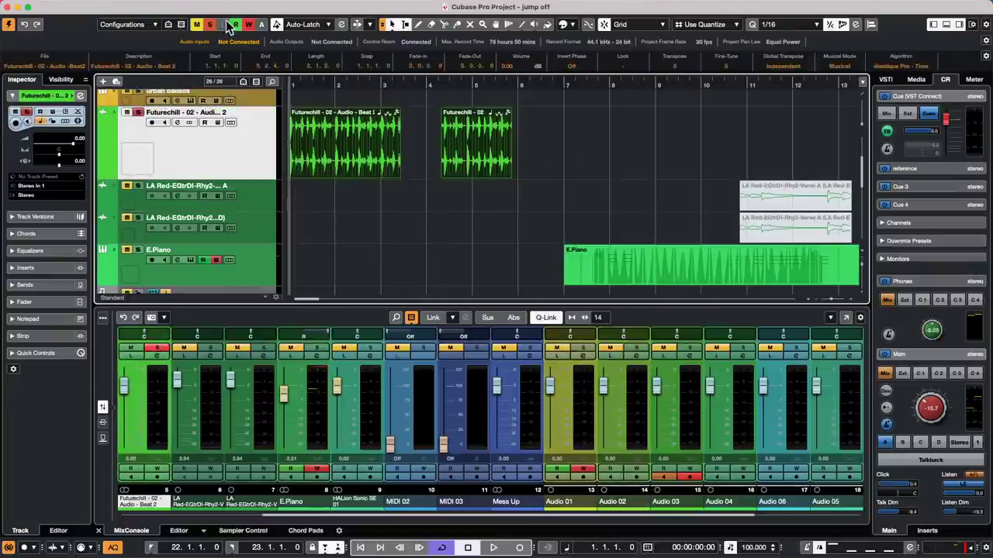
click(150, 6)
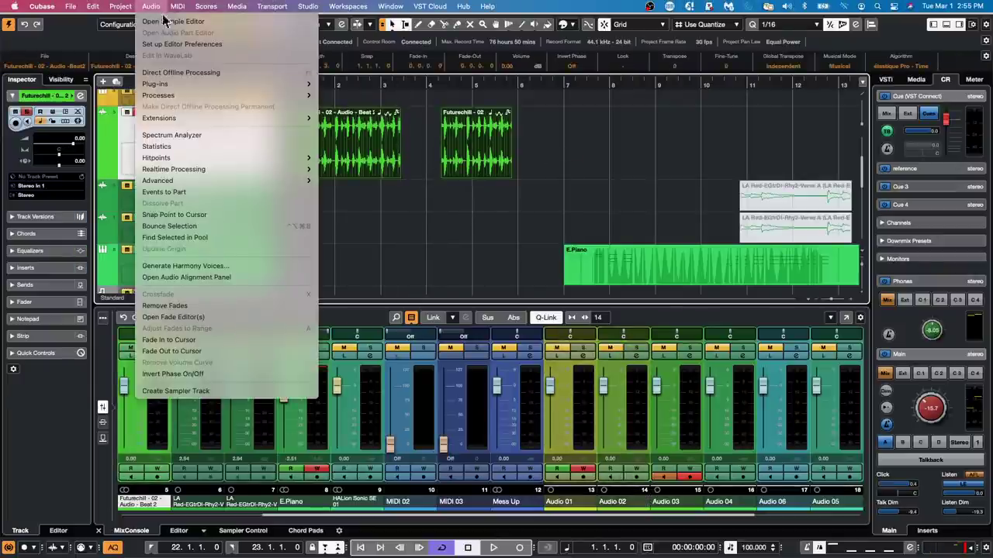
click(388, 219)
drag(399, 87, 392, 116)
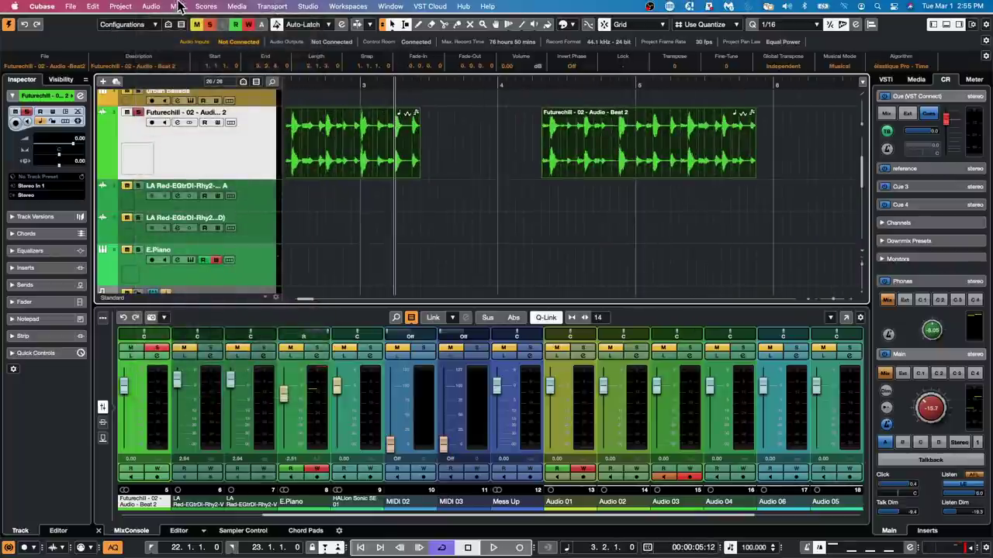
click(153, 6)
mouse_move(121, 6)
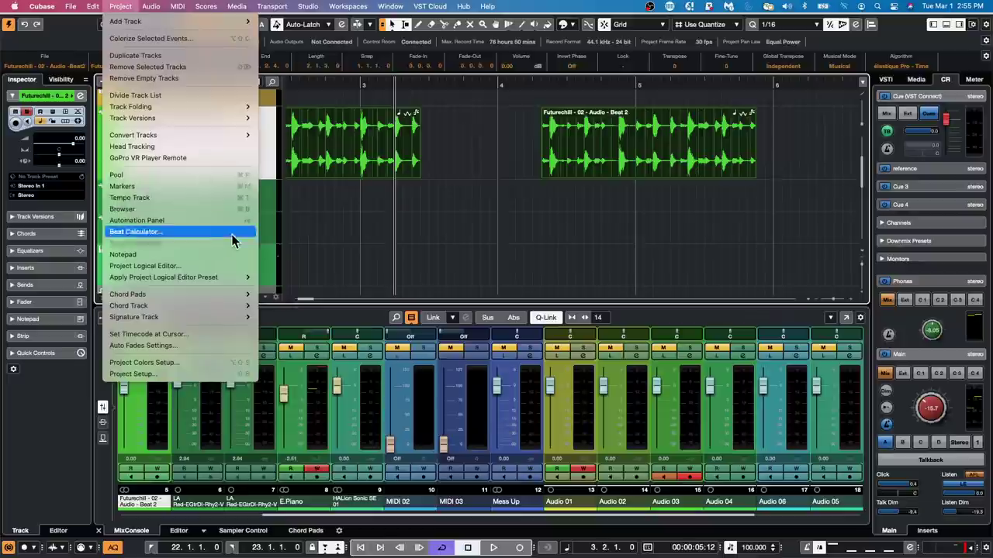
mouse_move(150, 7)
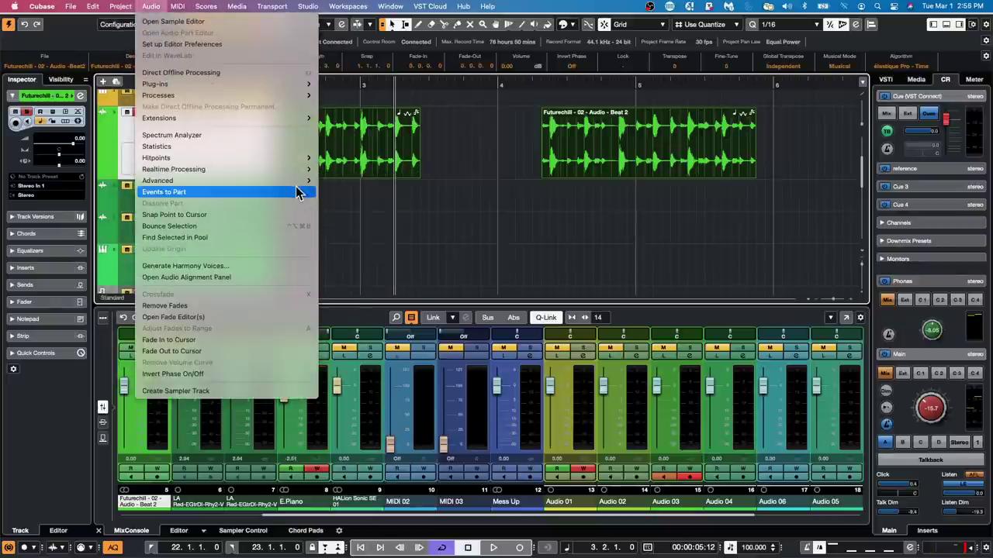
mouse_move(301, 181)
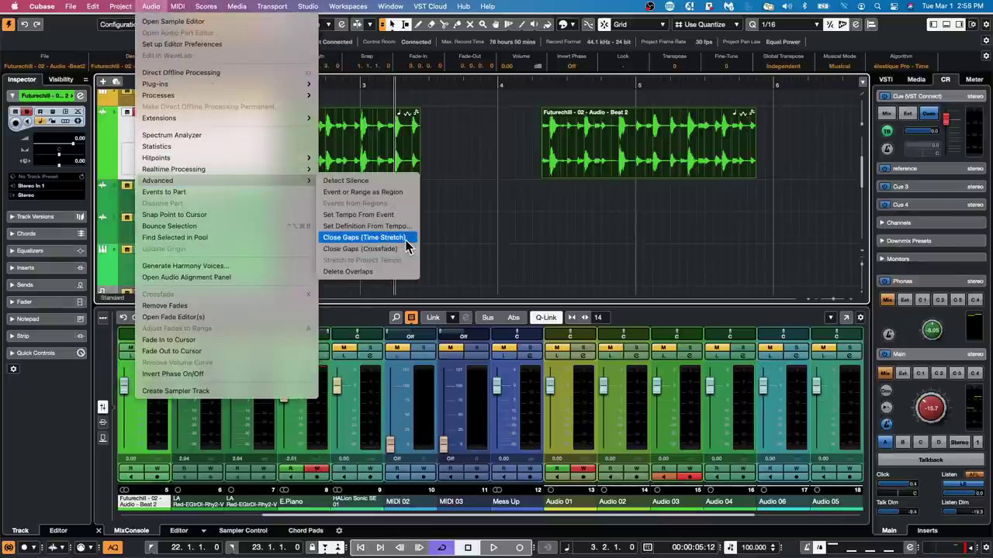
click(405, 239)
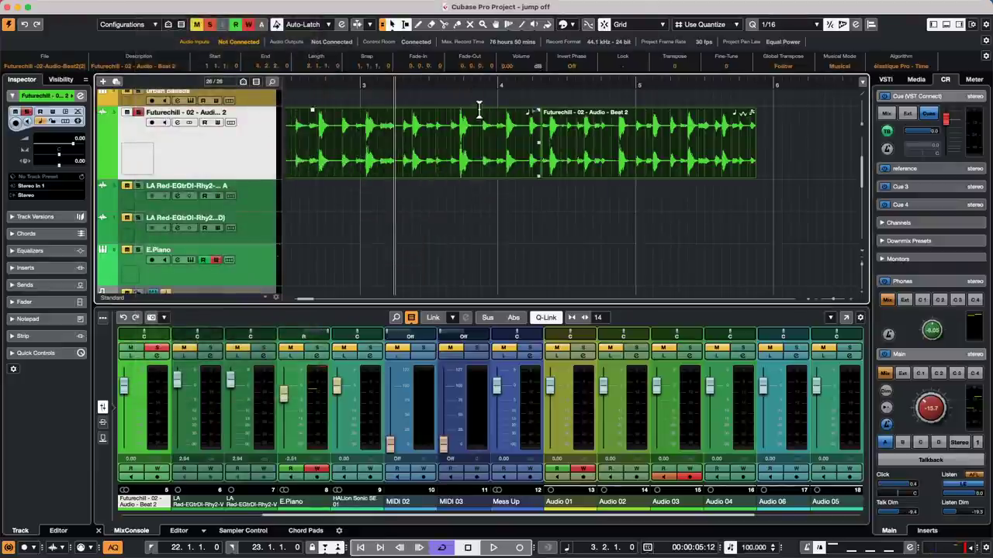
Undo the time-stretched gap closing, and undo and redo the move of the second Futurechill event.
key(super+z)
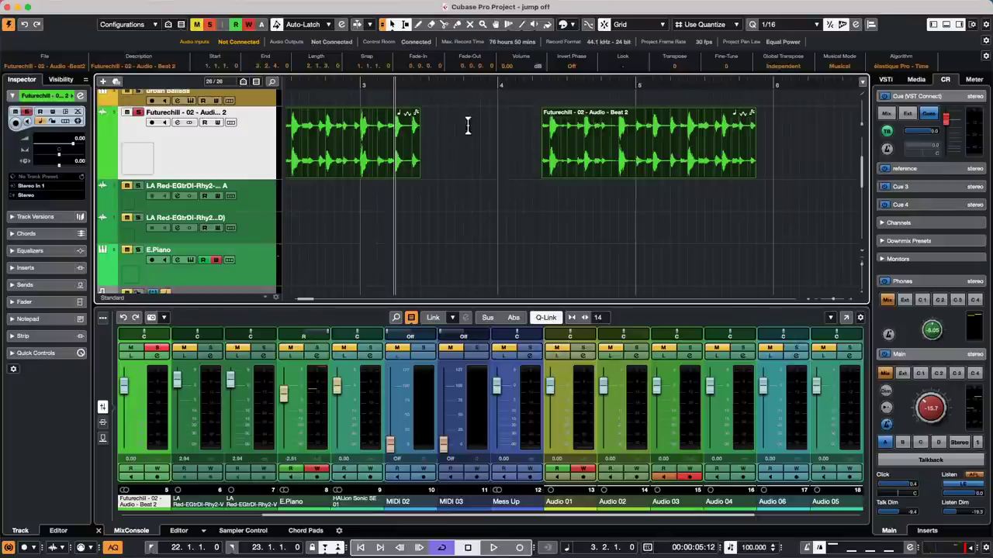
key(super+shift+z)
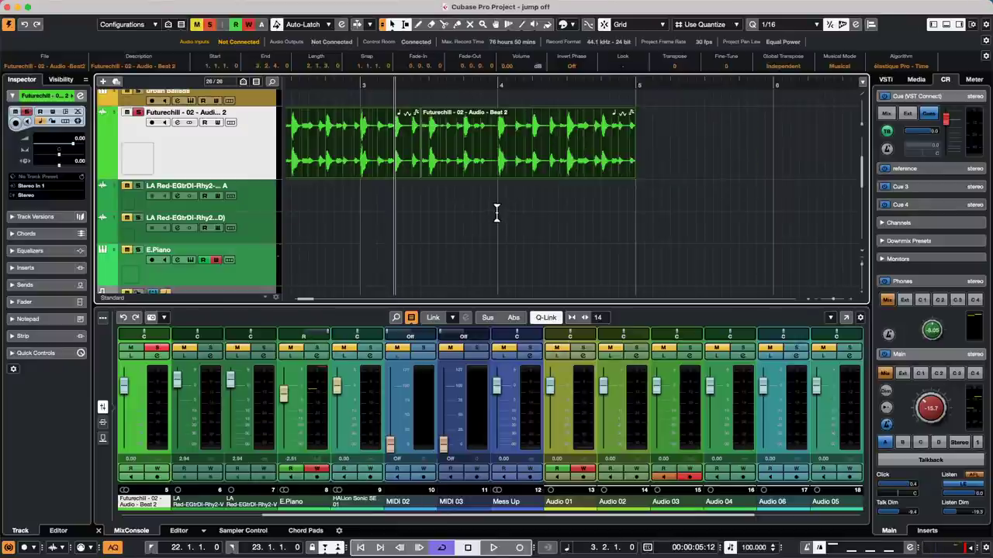
key(super+z)
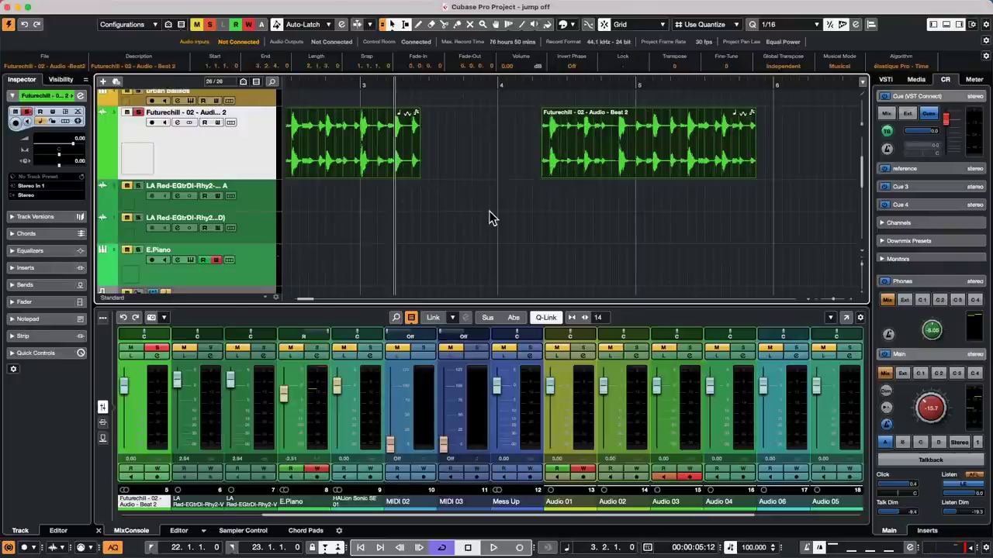
With both parts of the split Futurechill event selected, apply Close Gaps (Crossfade) to fill the gap between them, and undo it.
click(438, 192)
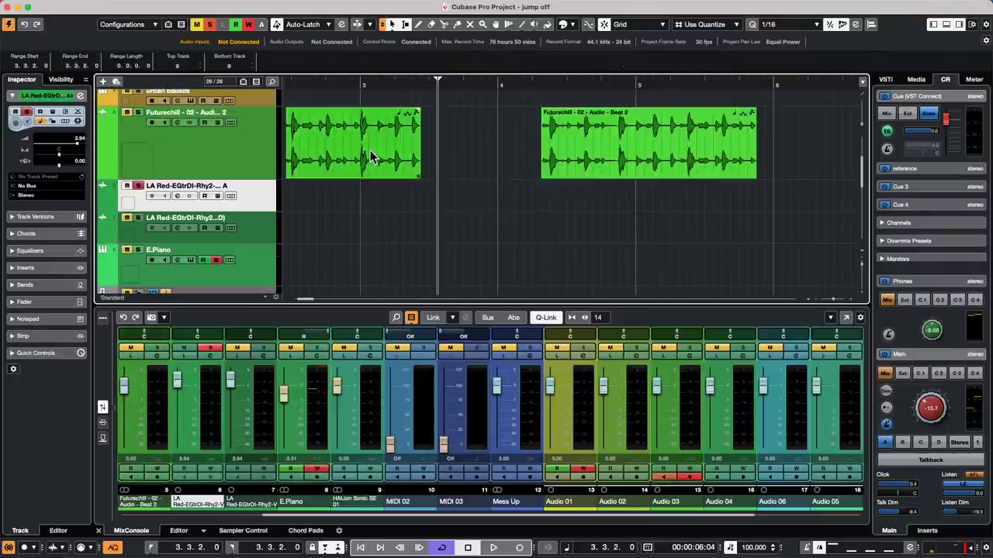
drag(386, 222, 481, 232)
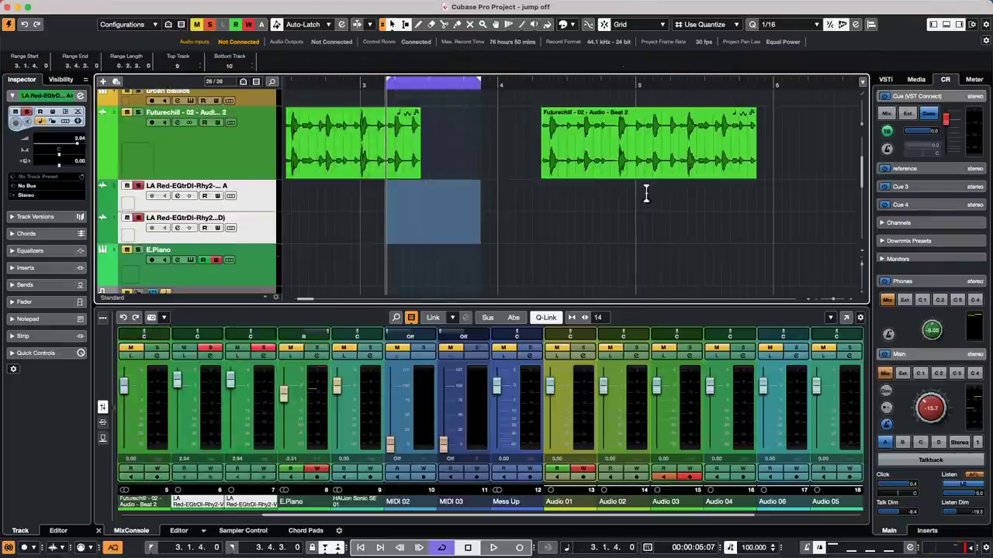
click(792, 148)
drag(792, 149, 326, 167)
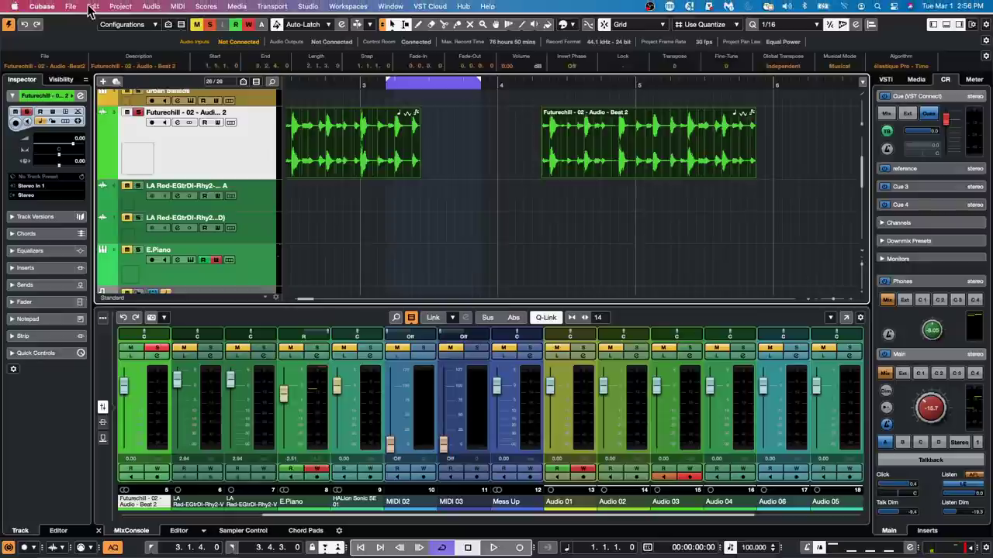
click(120, 6)
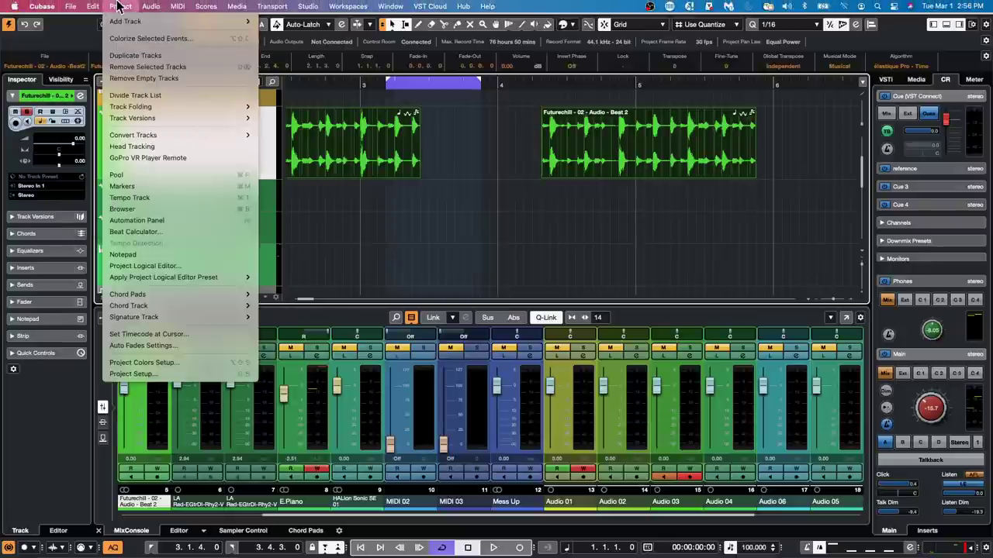
mouse_move(168, 10)
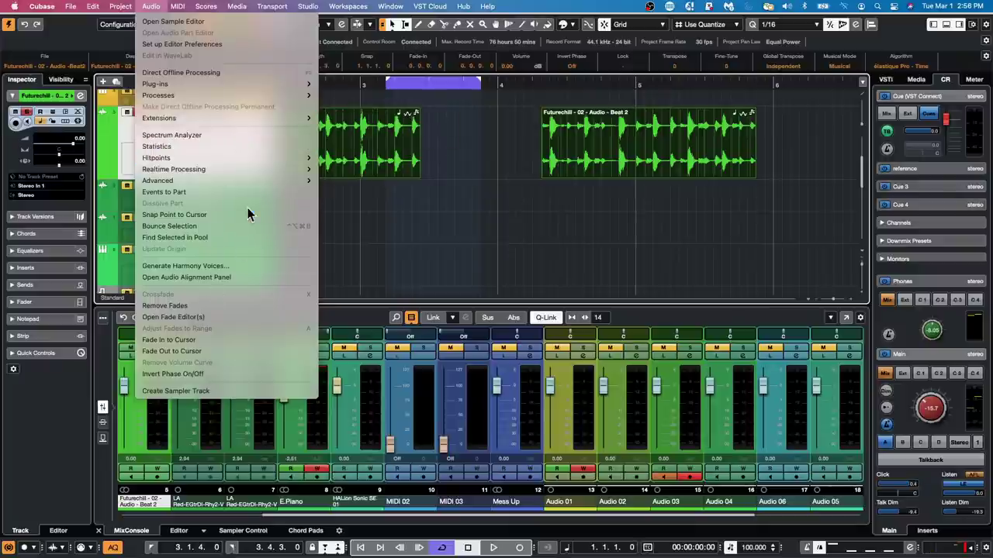
mouse_move(247, 181)
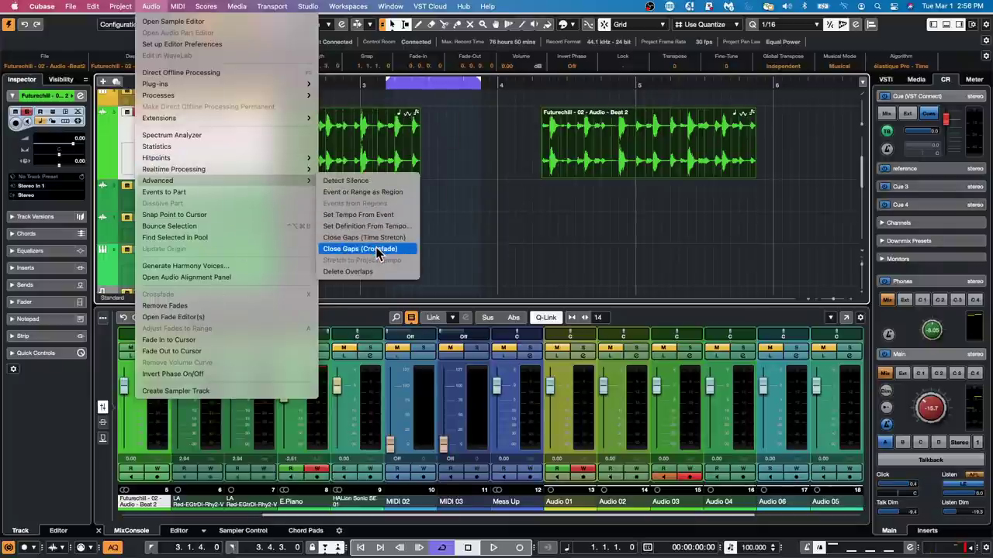
click(377, 250)
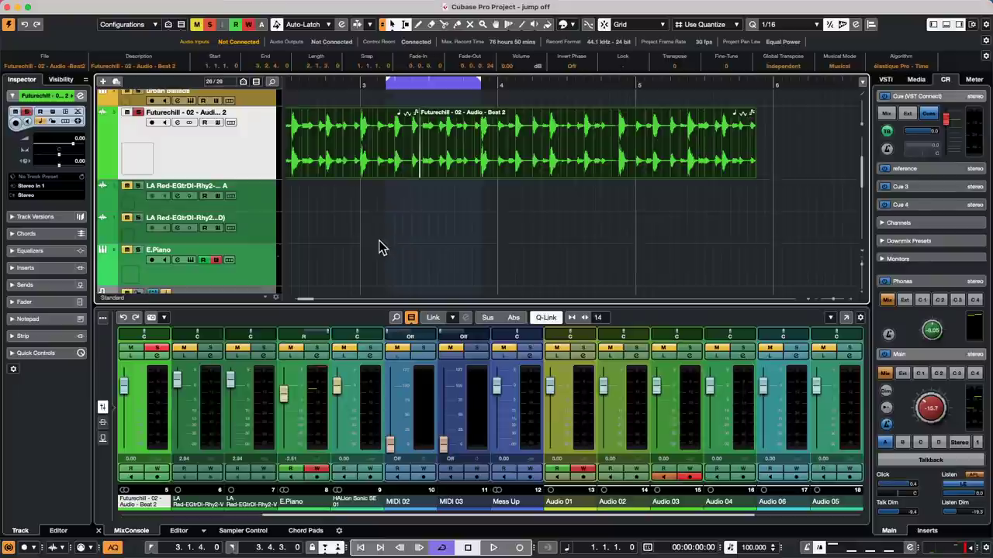
key(super+z)
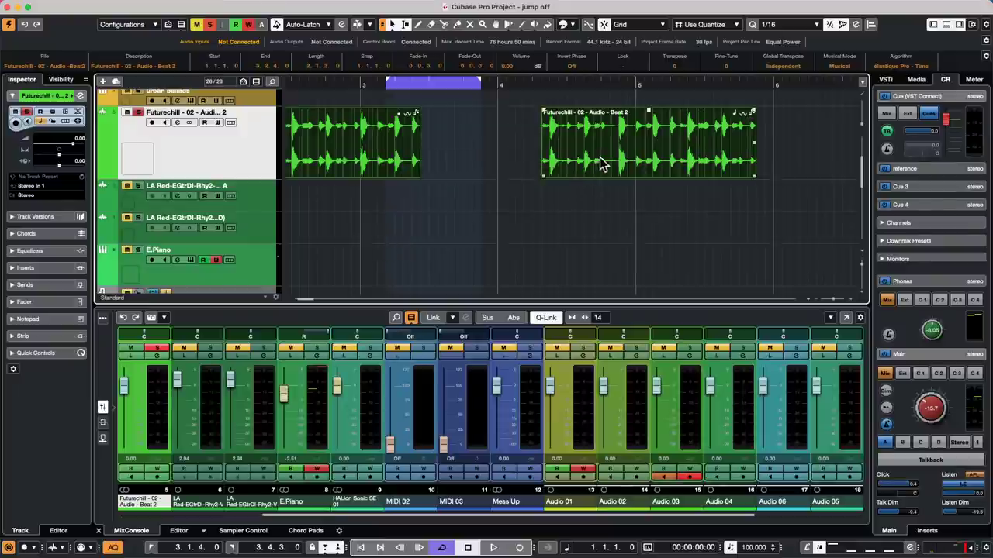
Apply Close Gaps (Time Stretch) to the same two Futurechill parts again, and undo the stretch.
click(120, 6)
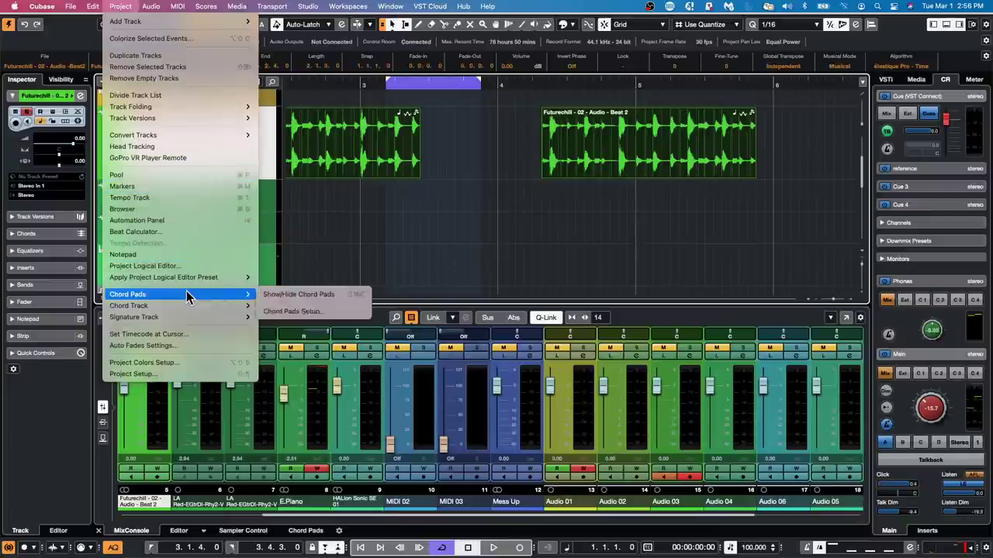
mouse_move(202, 6)
mouse_move(151, 7)
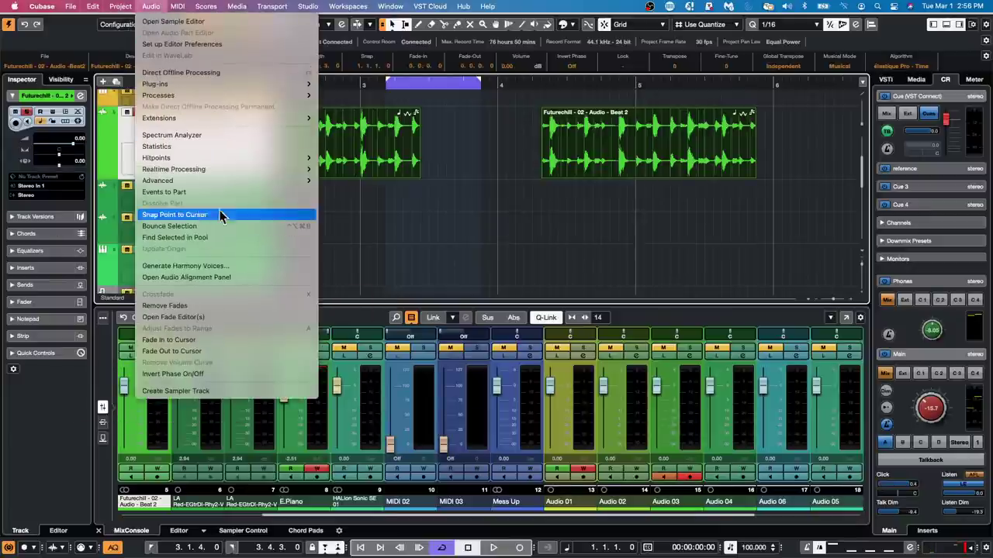
mouse_move(251, 181)
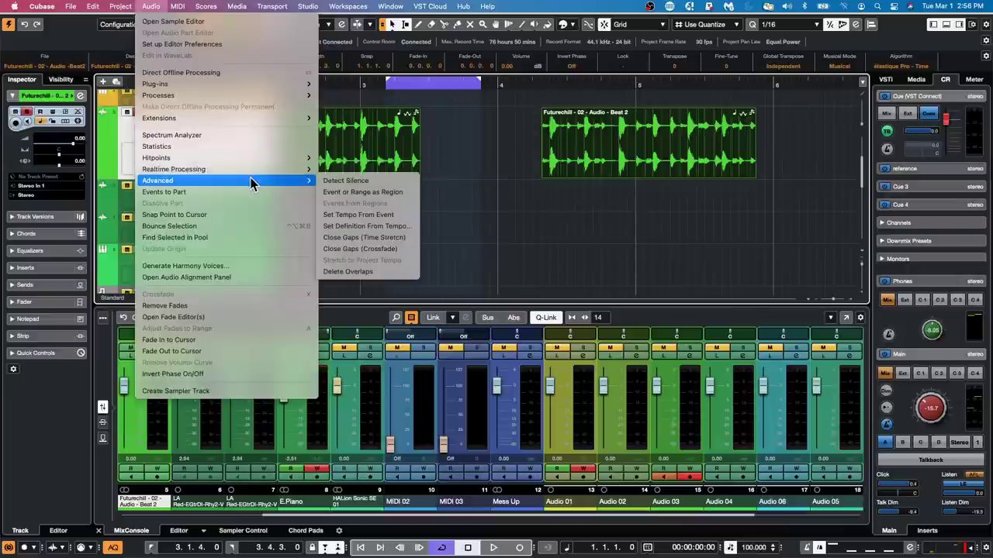
click(410, 239)
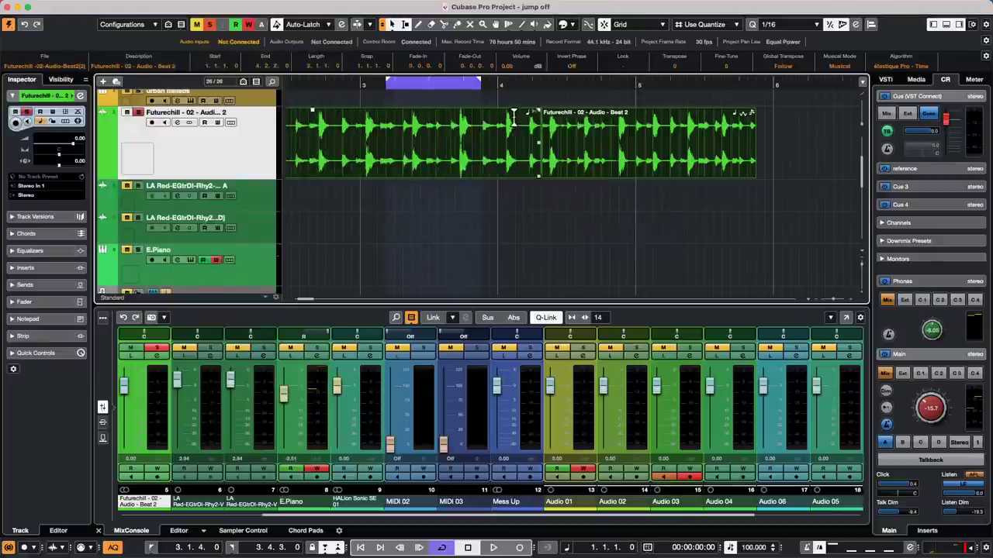
key(super+z)
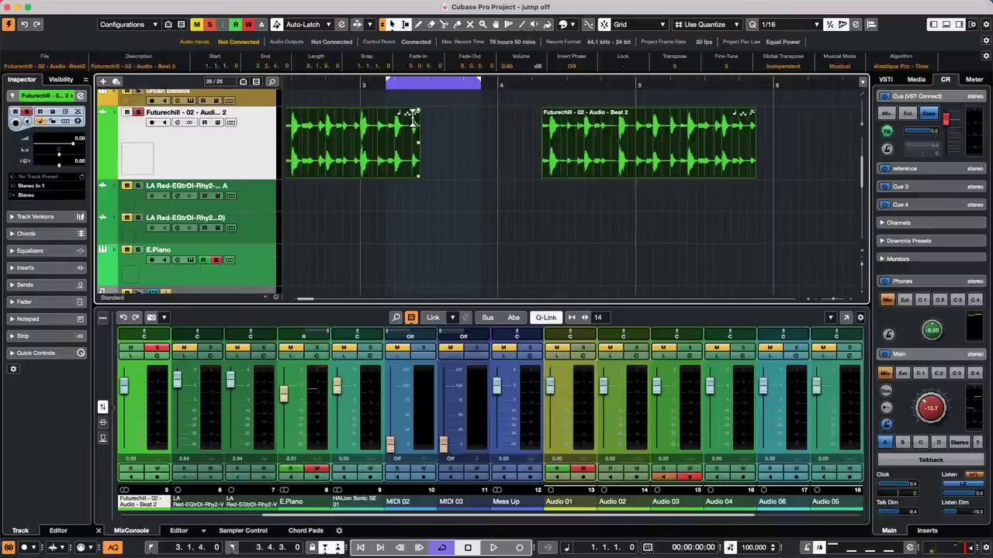
With object sizing set to time-stretch, extend the start of the second Futurechill event back to 3.2.1.0, and undo the stretch.
click(561, 175)
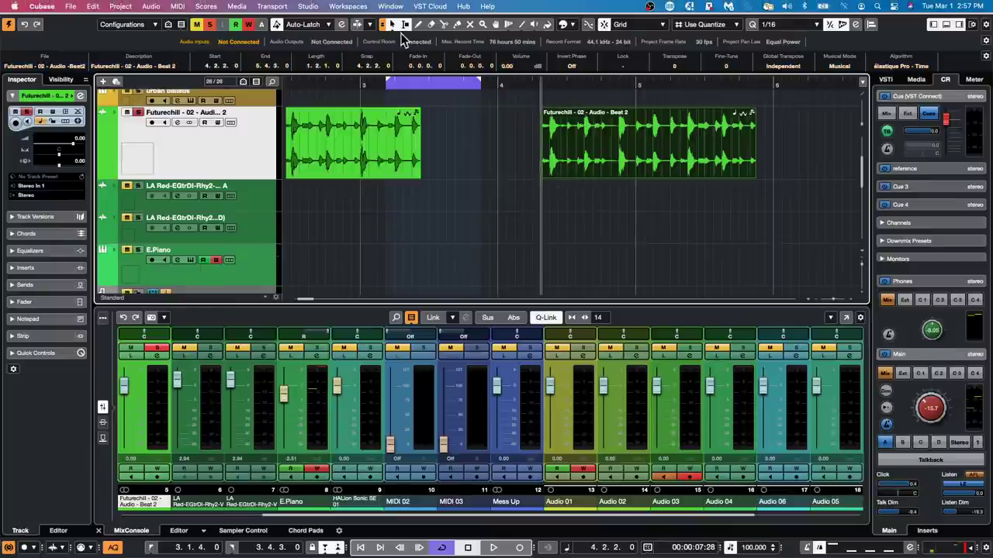
click(393, 26)
click(439, 60)
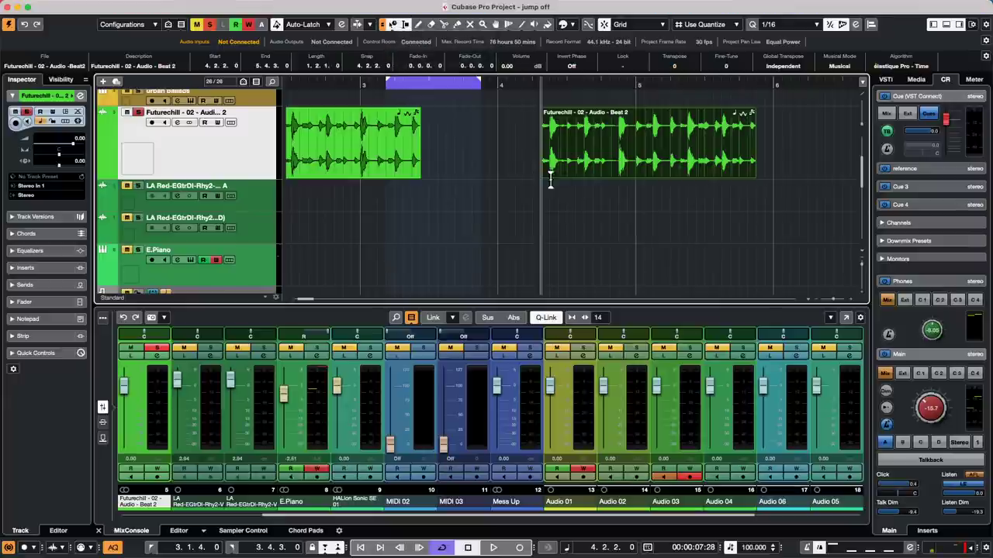
drag(544, 177, 397, 175)
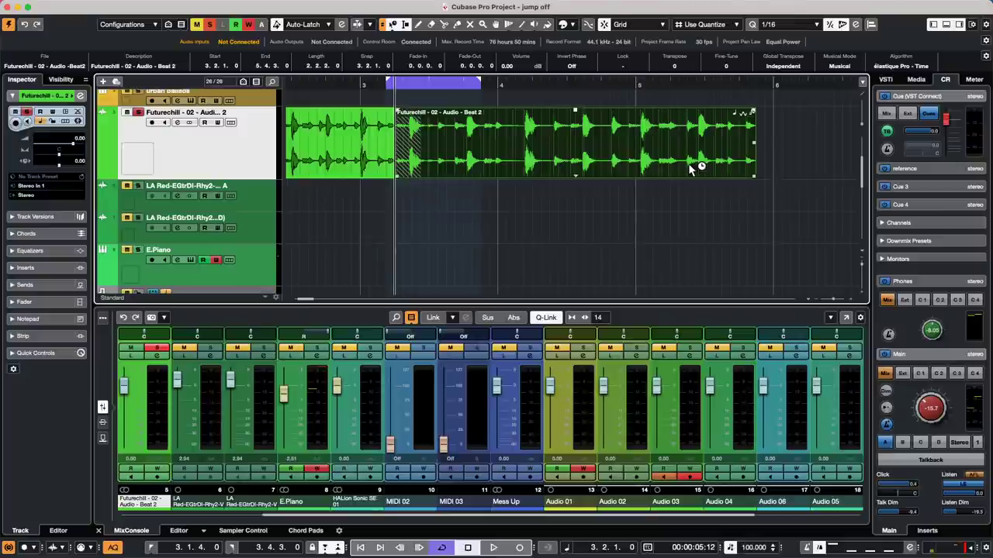
key(super+z)
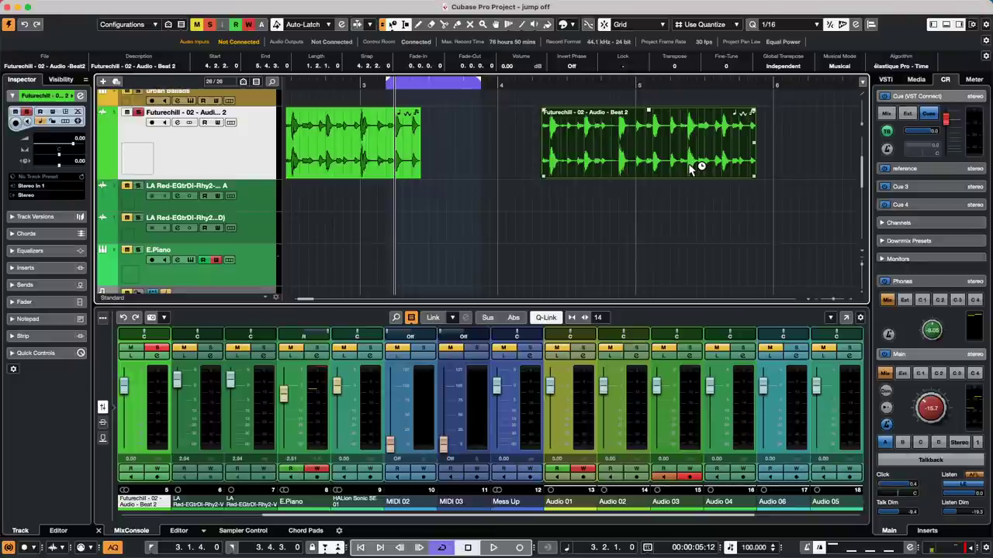
key(f)
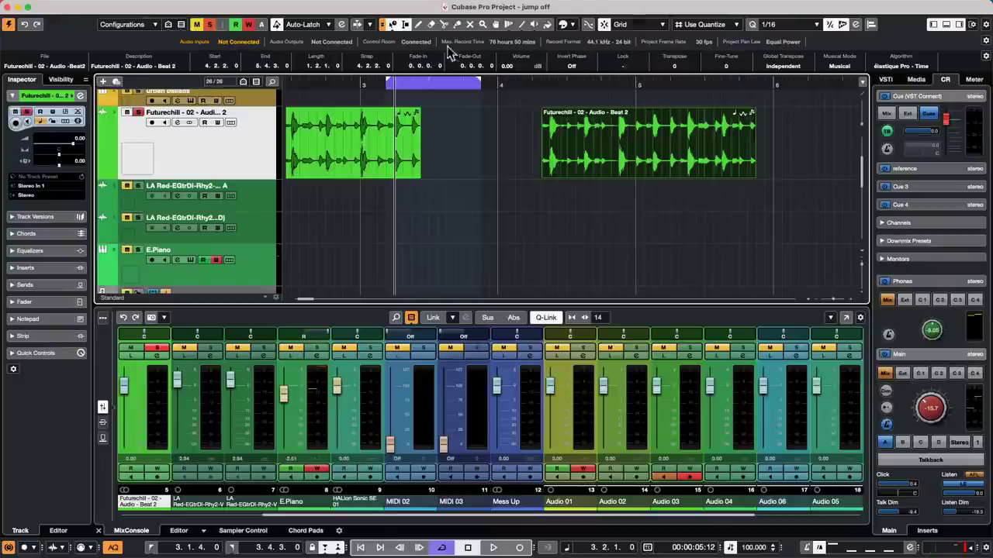
Open MediaBay, show its attribute filters, and return to the logical filter.
mouse_move(318, 5)
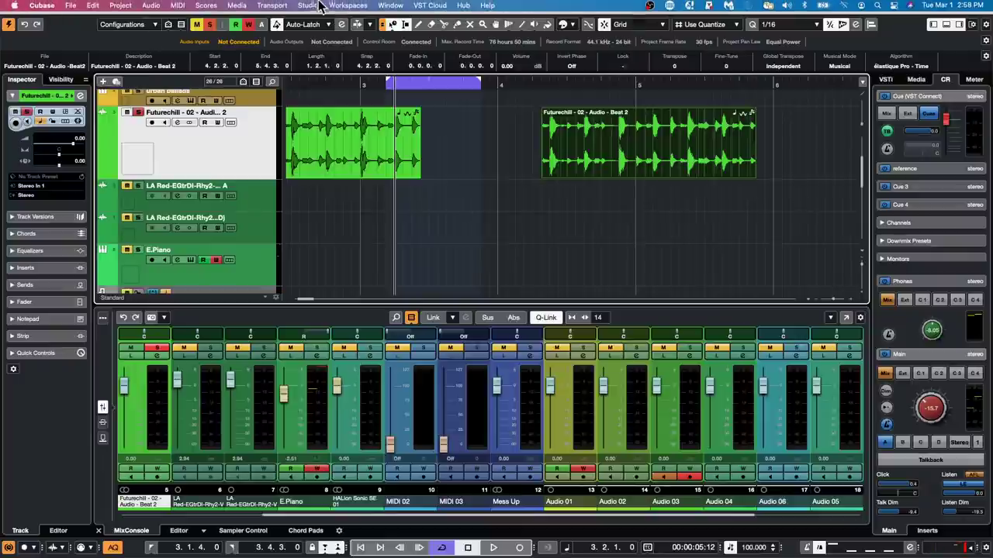
click(272, 6)
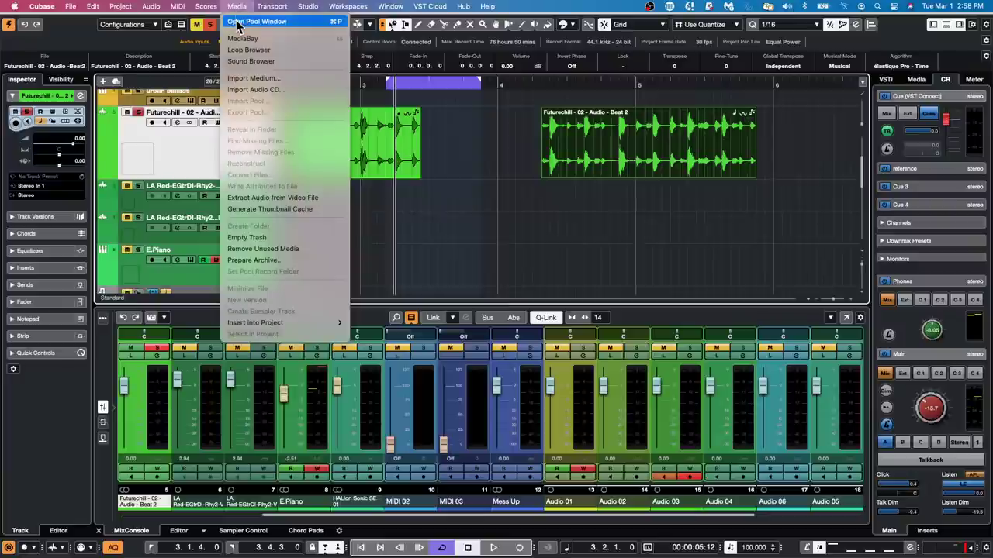
click(243, 38)
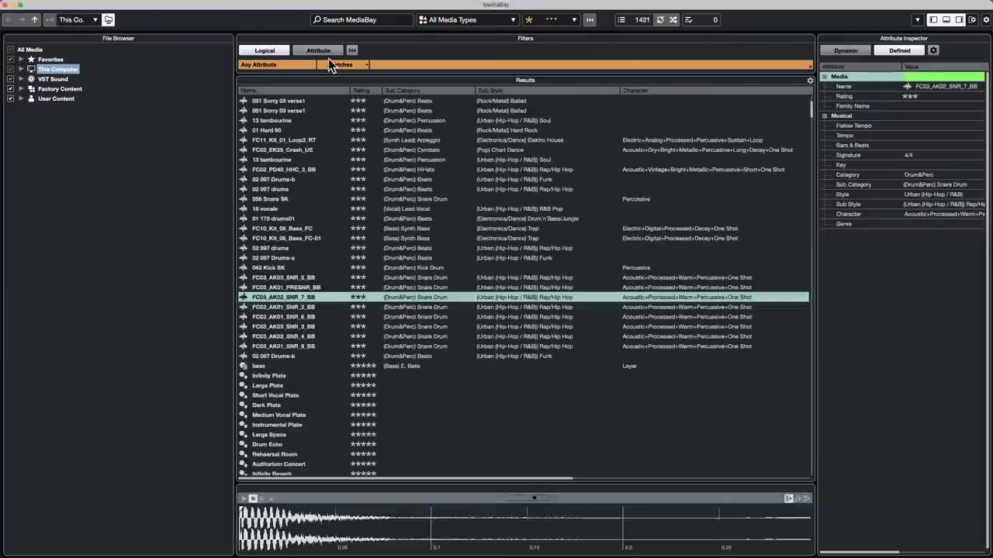
click(315, 48)
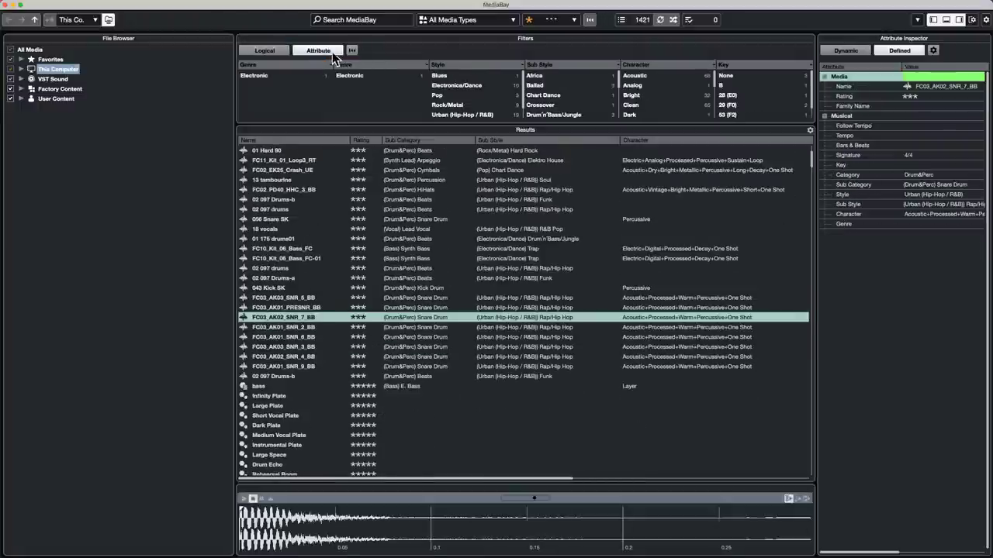
click(263, 49)
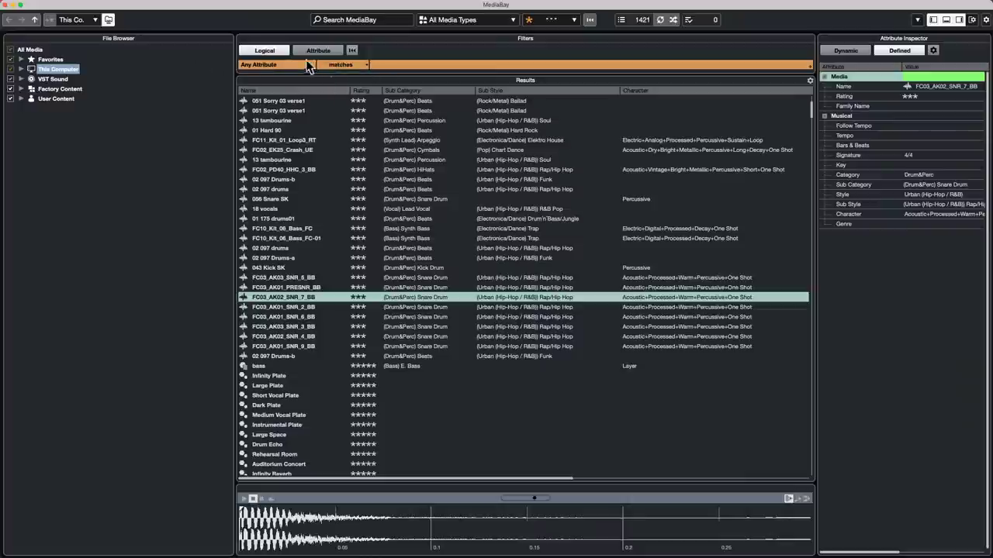
Use the logical filter to find media where any attribute matches "tamb".
click(369, 65)
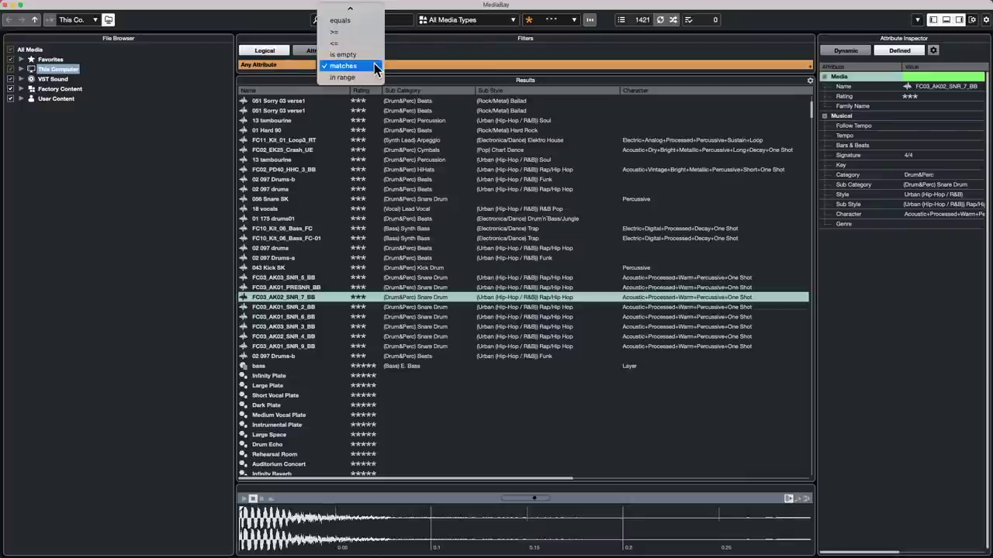
click(407, 66)
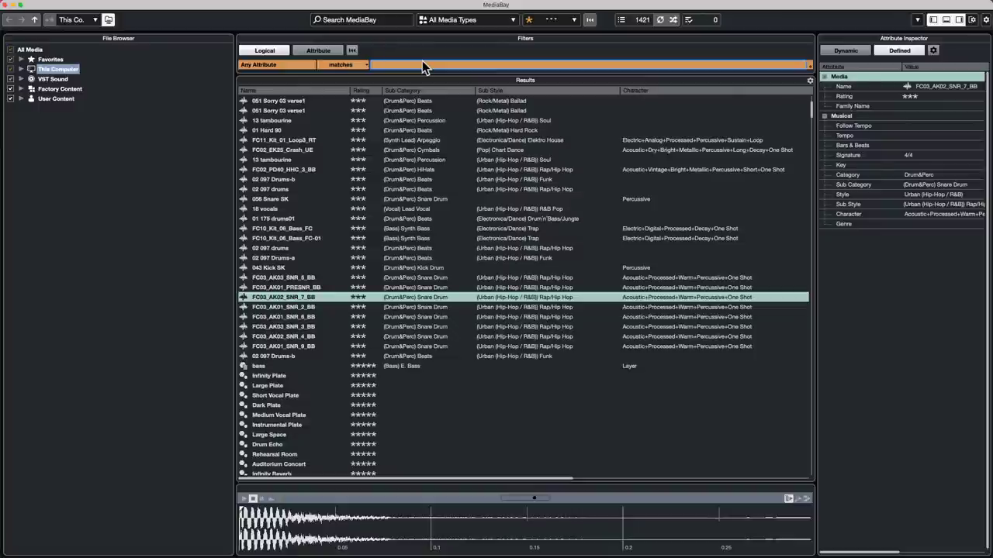
text(tam)
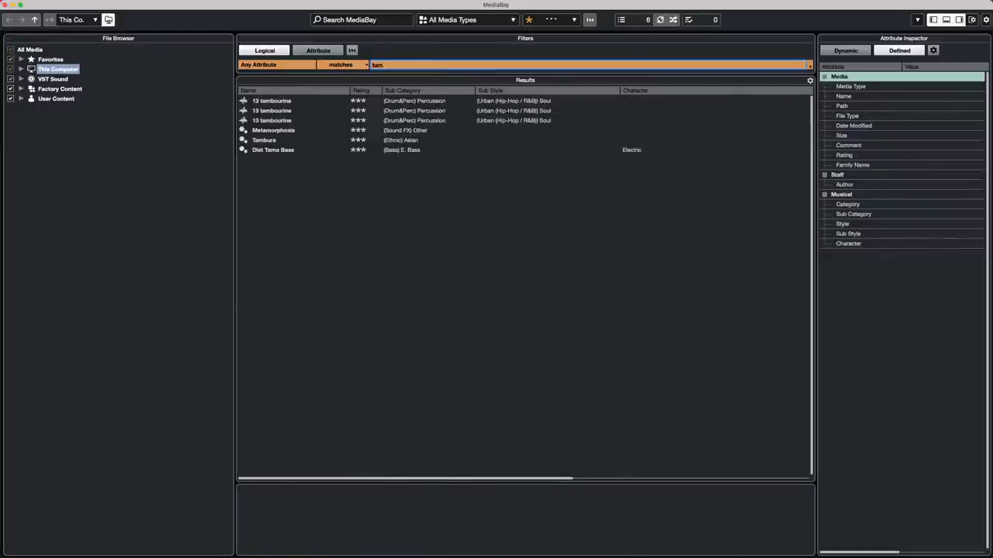
text(b)
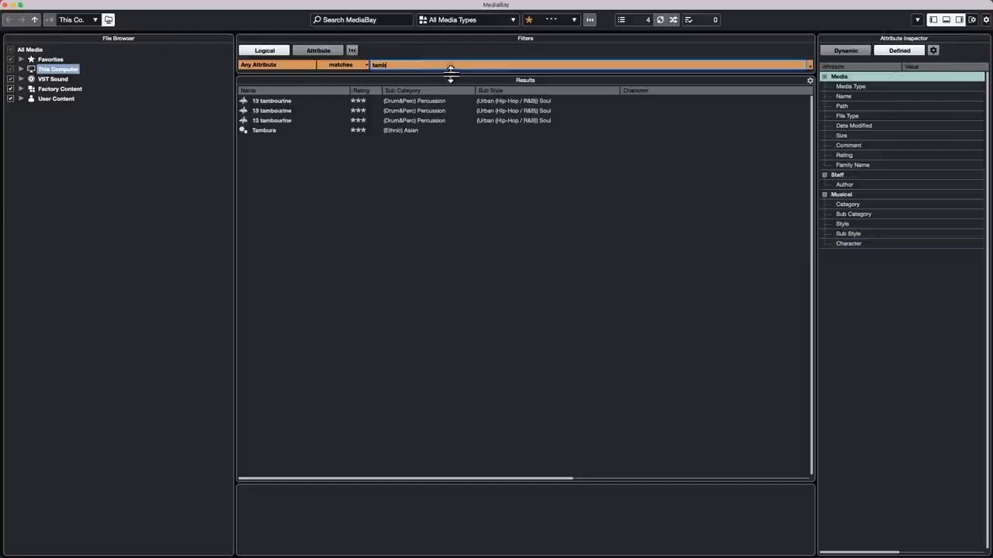
Filter the media by attributes with genre Electronic, style Pop and character Dry, and clear these attribute filters.
click(319, 51)
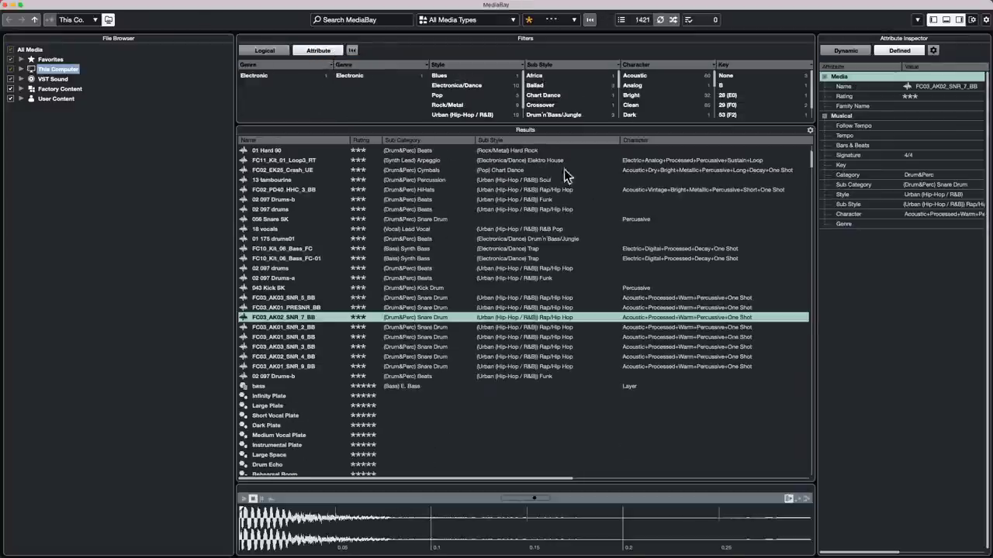
click(259, 75)
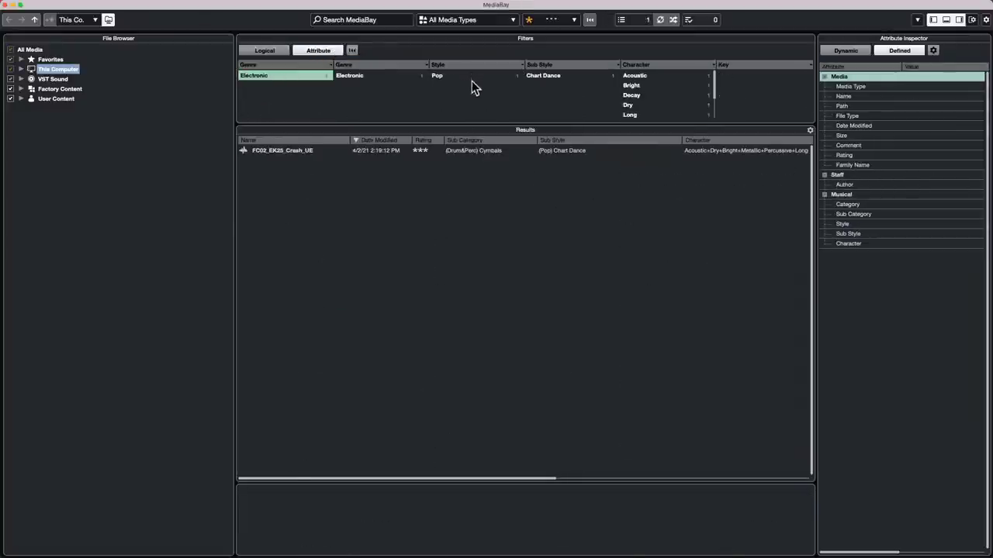
click(445, 78)
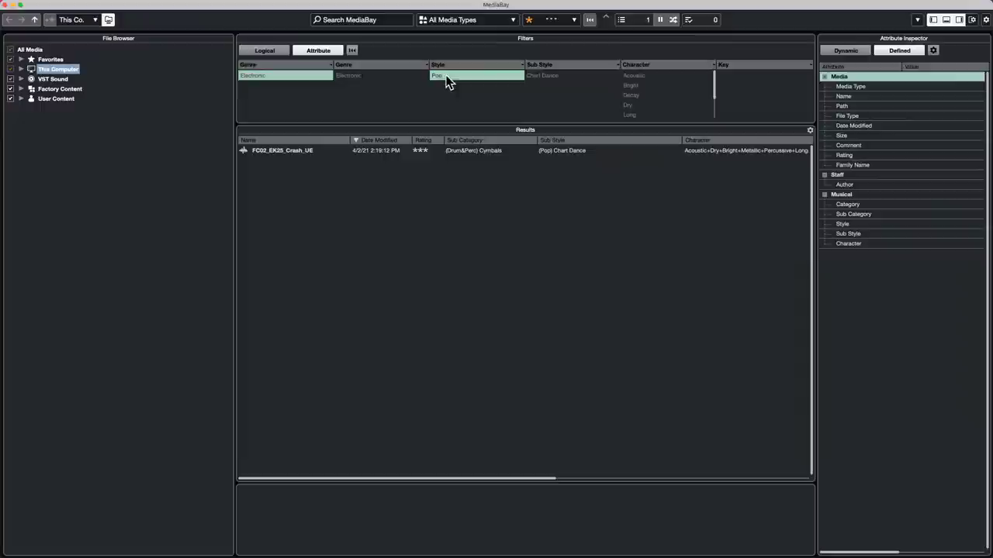
click(636, 105)
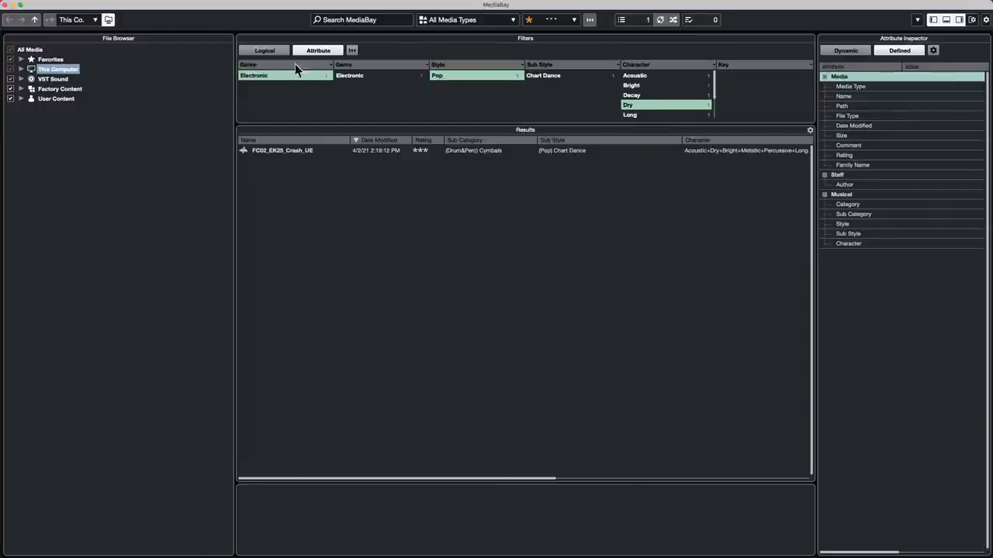
click(503, 78)
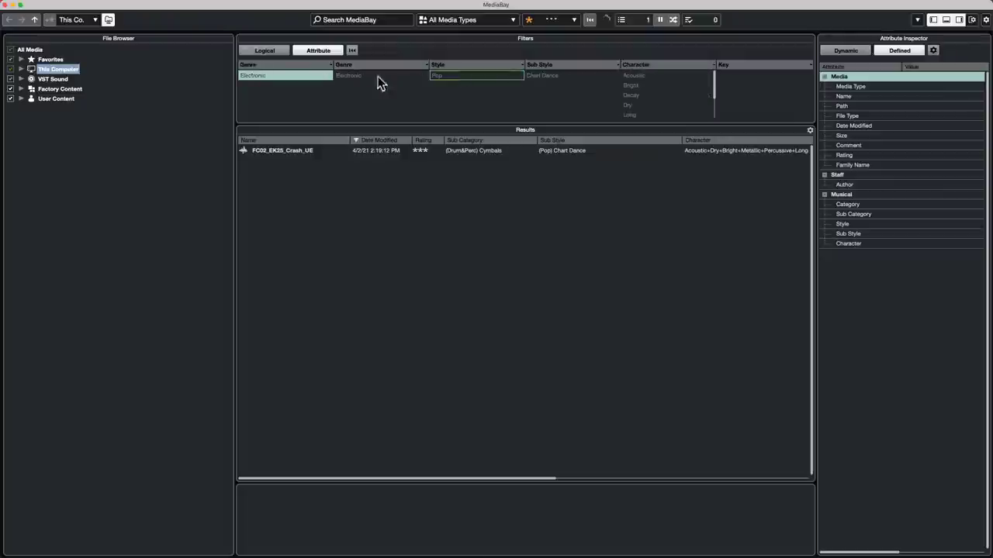
click(286, 76)
Return to the logical filter and find media where any attribute matches "bass".
click(264, 51)
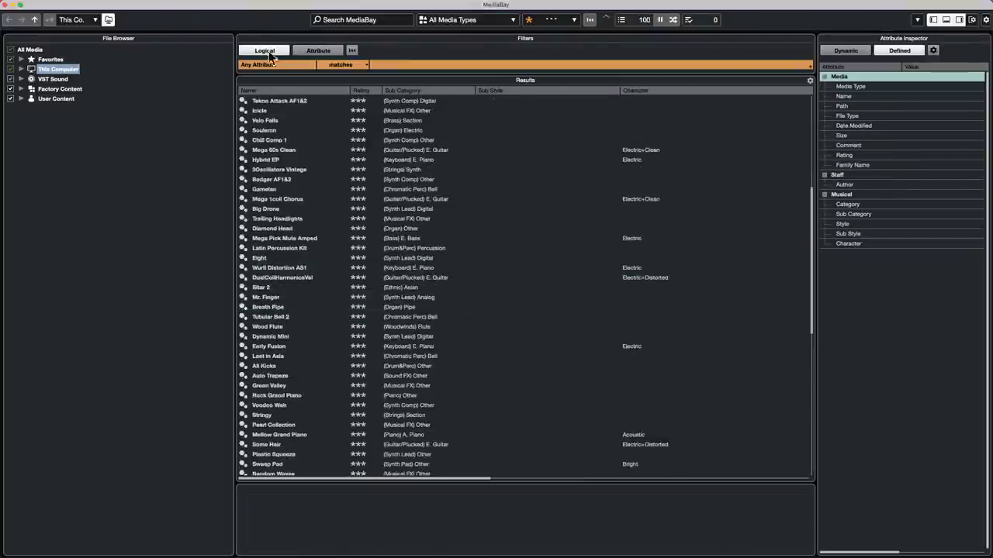
click(468, 63)
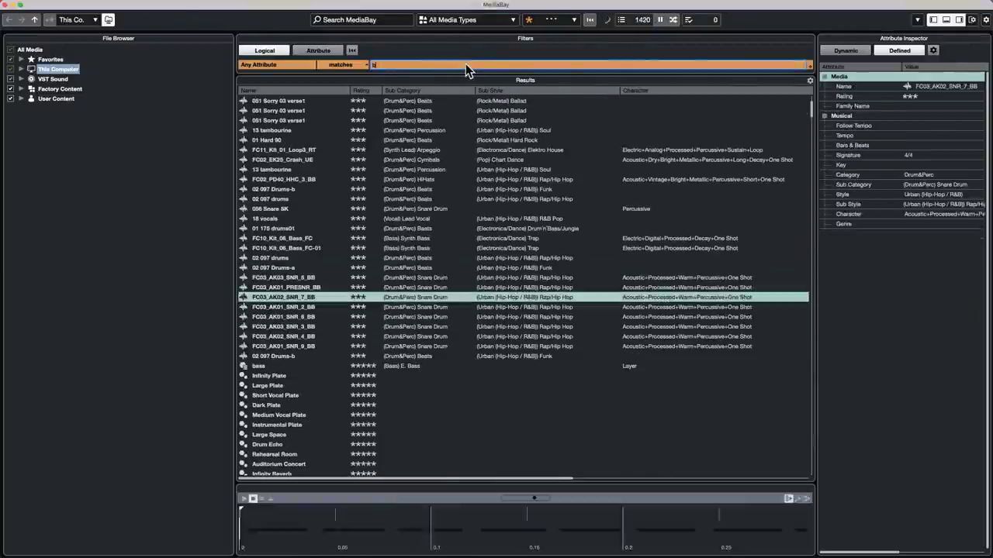
text(bass)
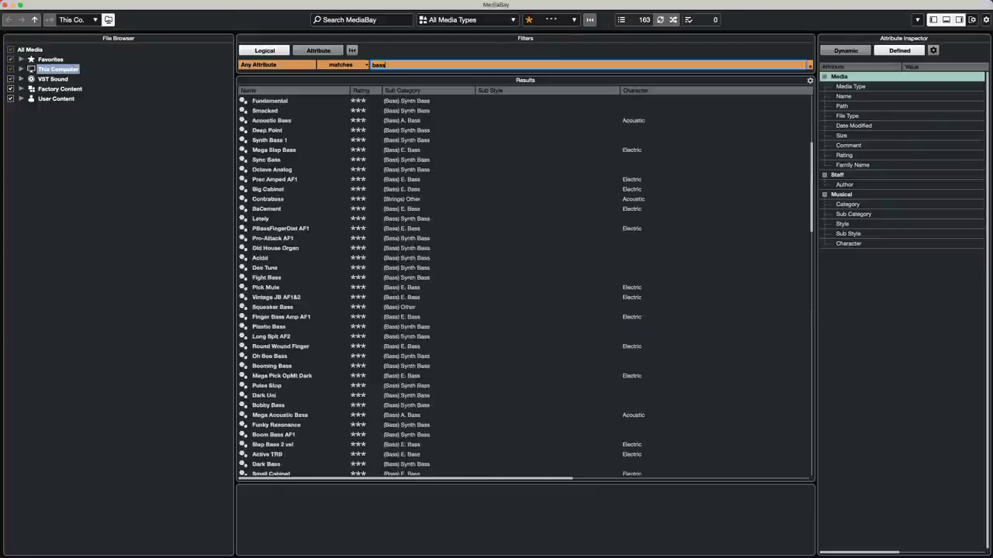
Look through the attributes selectable for the logical filter, and view the attribute filters for comparison.
key(Return)
click(310, 64)
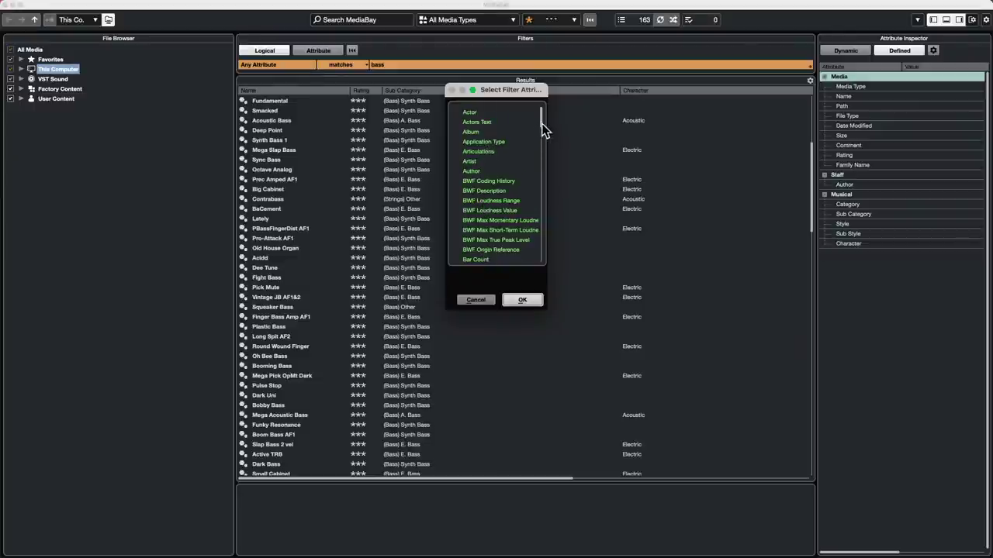
mouse_move(540, 124)
mouse_down()
mouse_move(540, 142)
mouse_move(540, 127)
mouse_up()
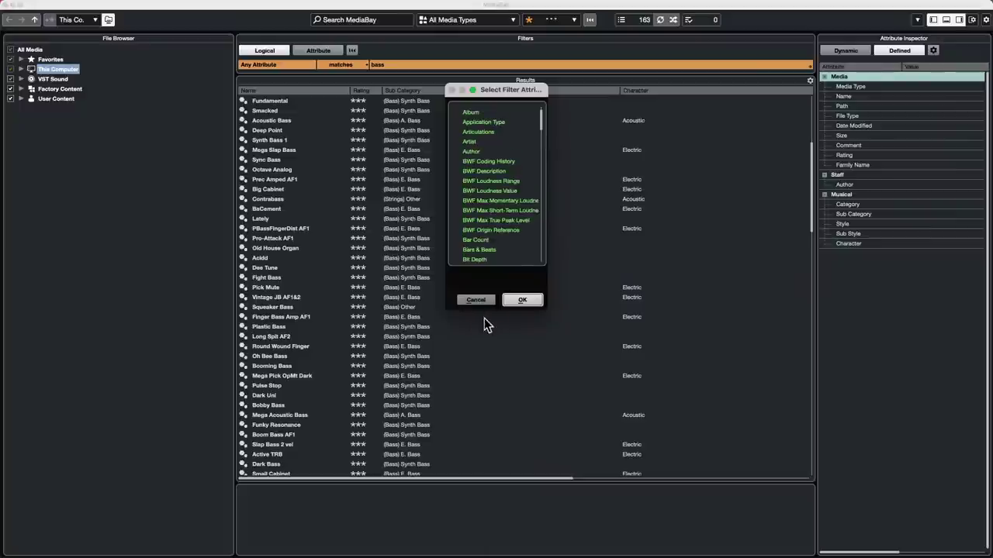
click(474, 301)
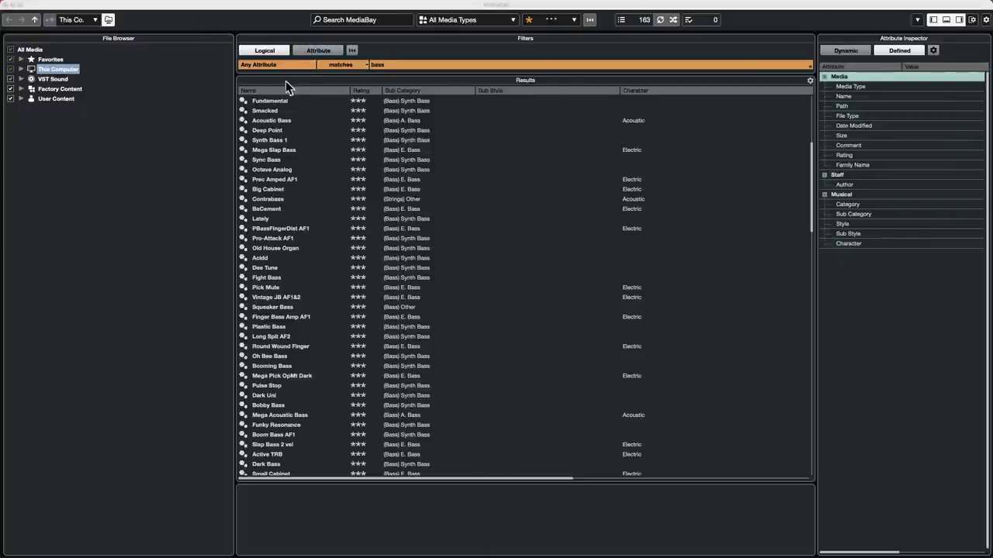
click(328, 50)
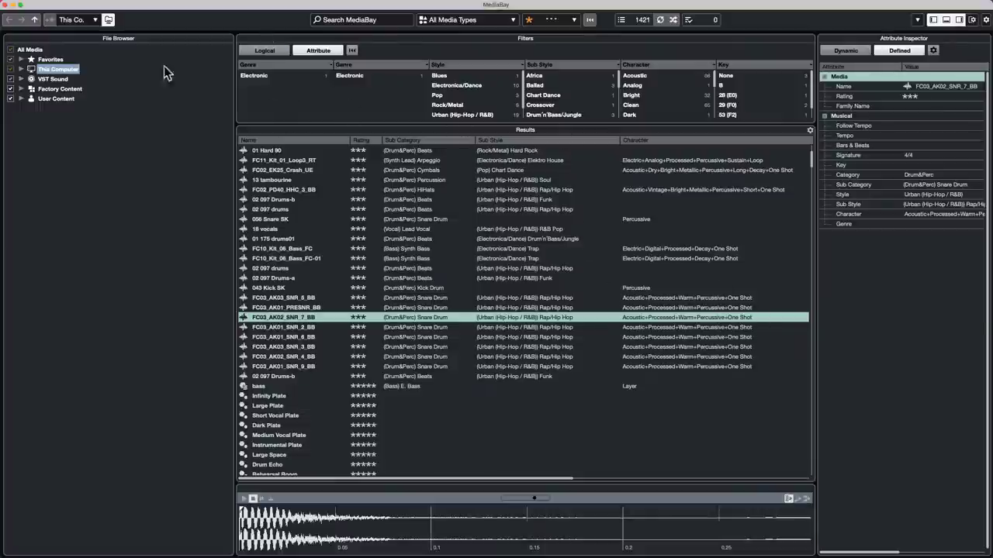
click(265, 50)
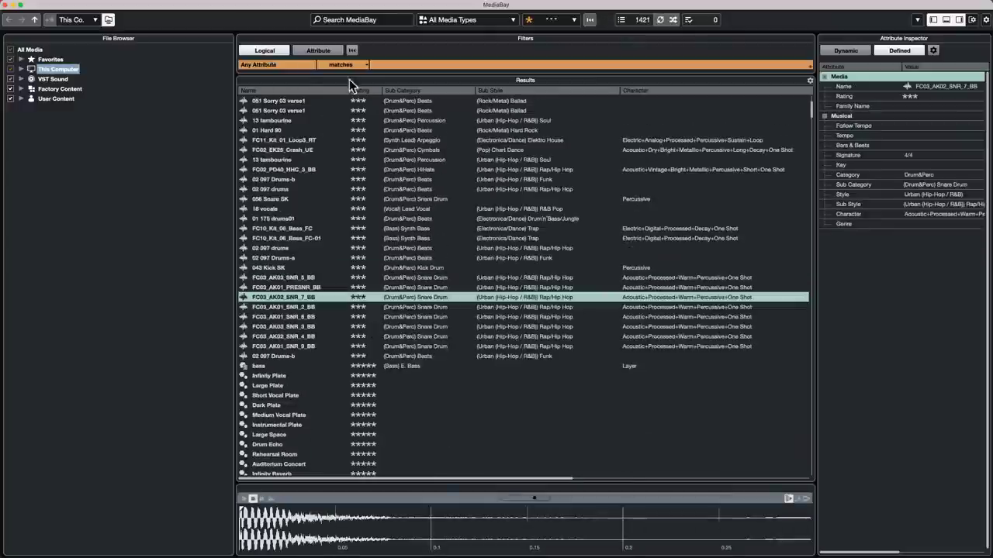
Review the logical filter's attribute list again without choosing an attribute, and close MediaBay.
click(269, 65)
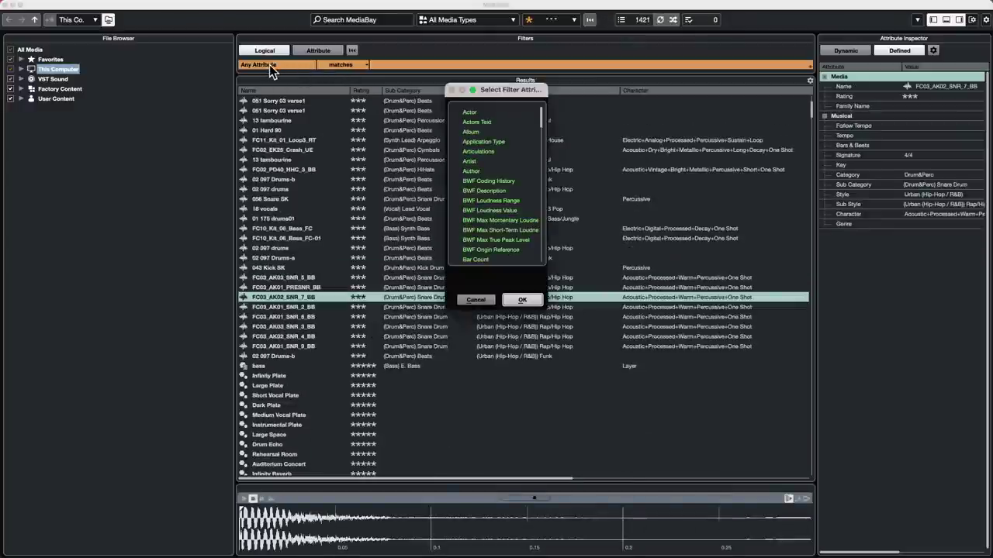
click(468, 132)
click(494, 191)
click(468, 191)
click(457, 132)
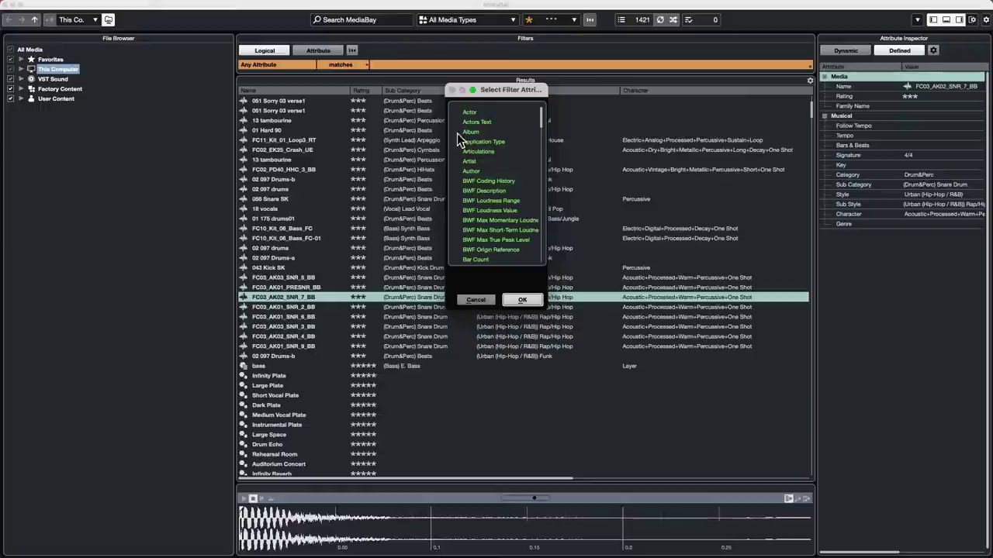
click(466, 299)
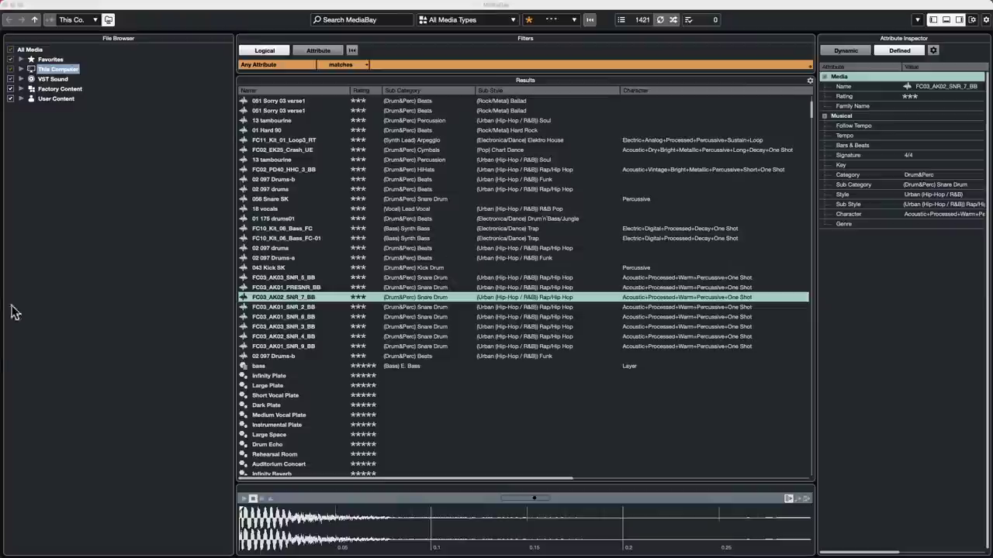
click(7, 7)
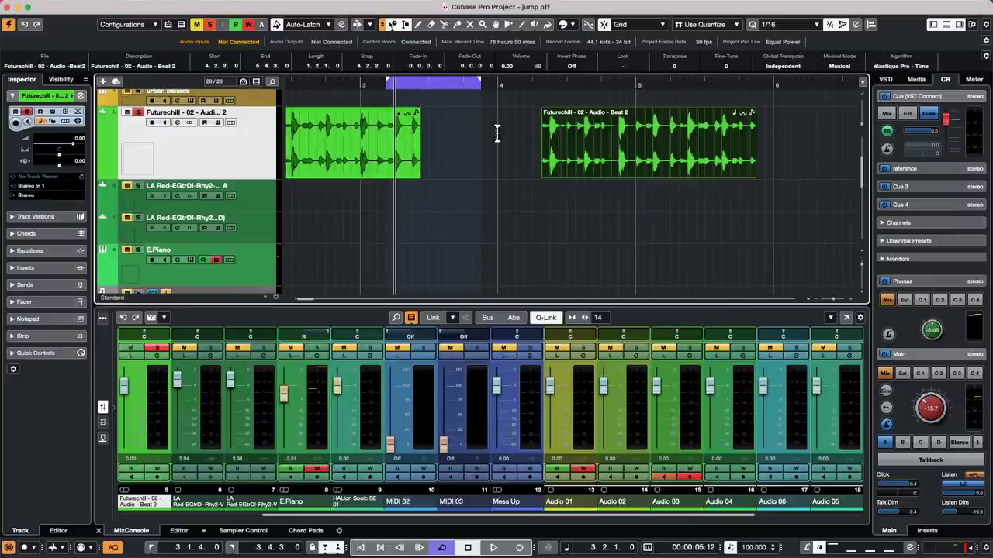
Bounce the two separated Futurechill - 02 - Audio - Beat 2 events into one continuous event, replacing the originals.
click(784, 160)
drag(783, 160, 336, 160)
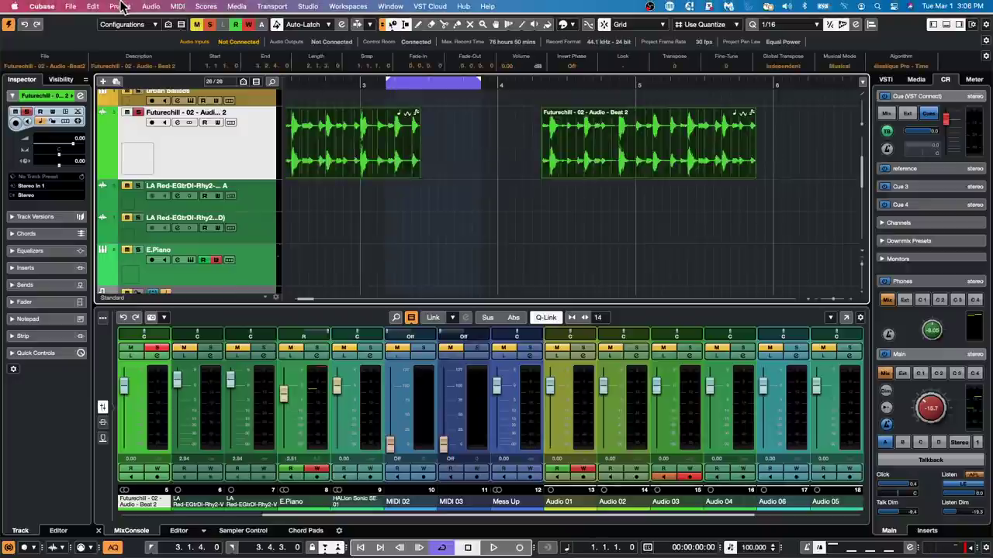
click(159, 10)
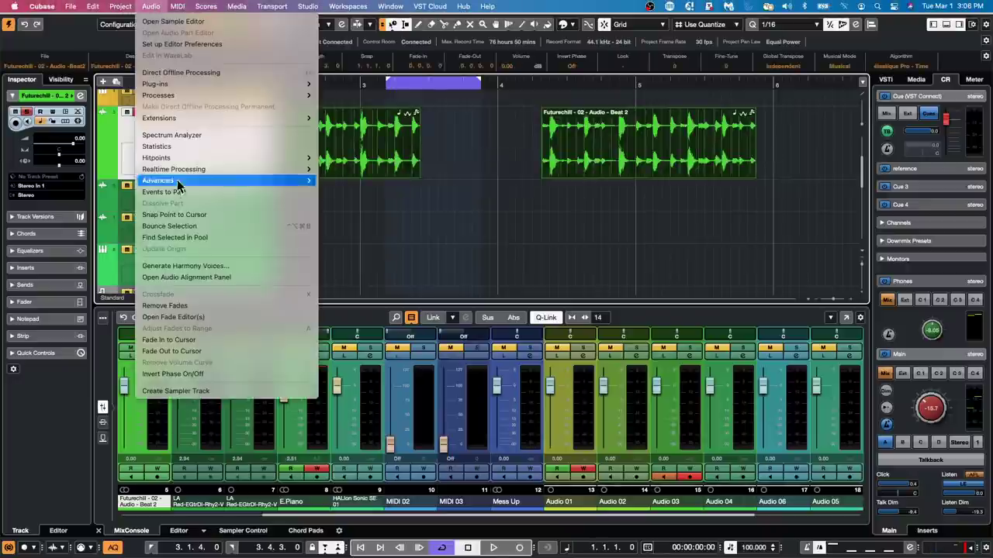
click(194, 226)
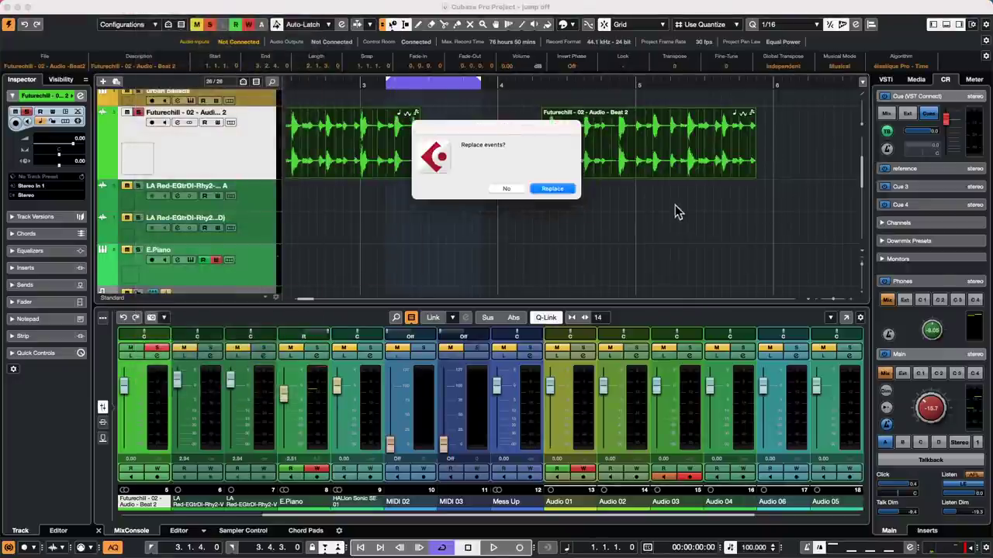
click(558, 194)
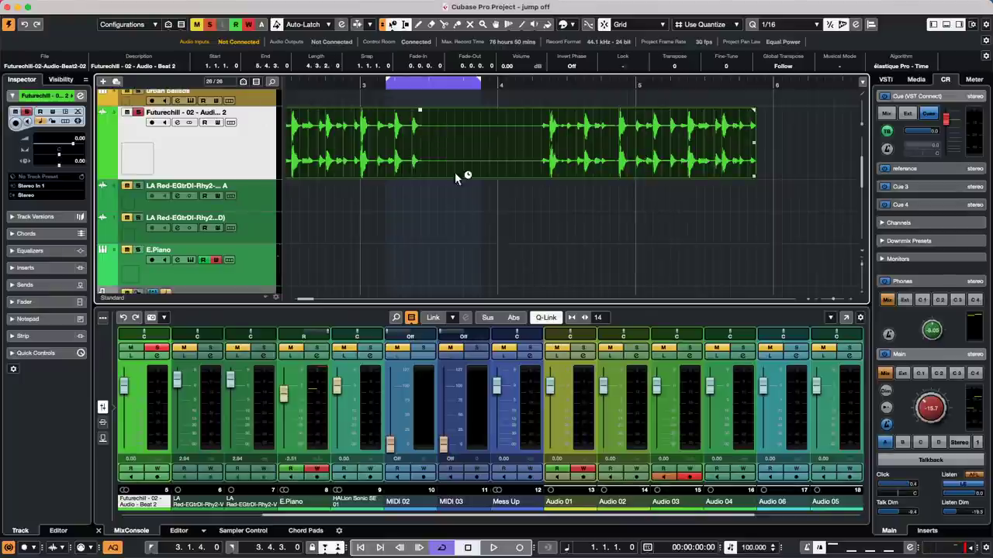
Undo the bounce of the Futurechill events and clear the event selection.
drag(462, 172, 377, 162)
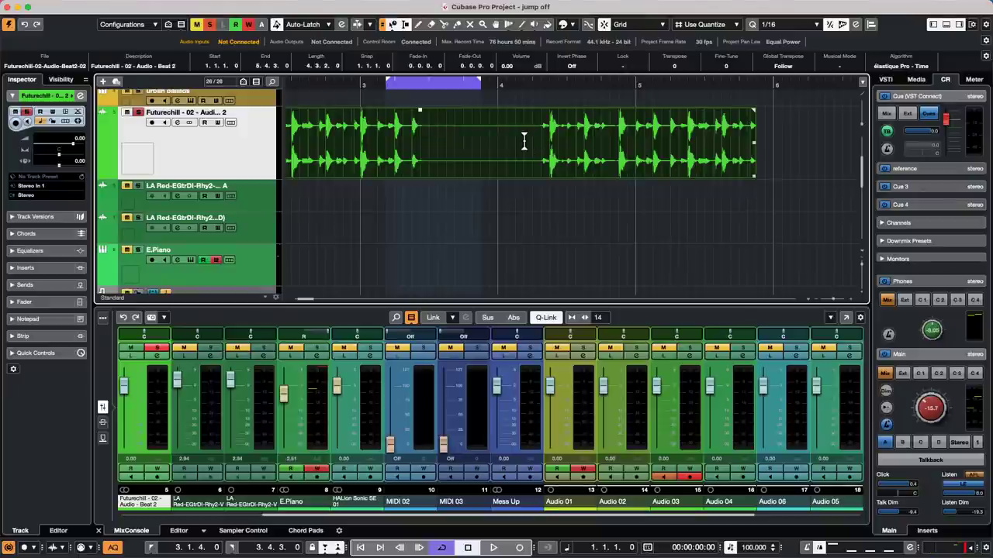
key(Delete)
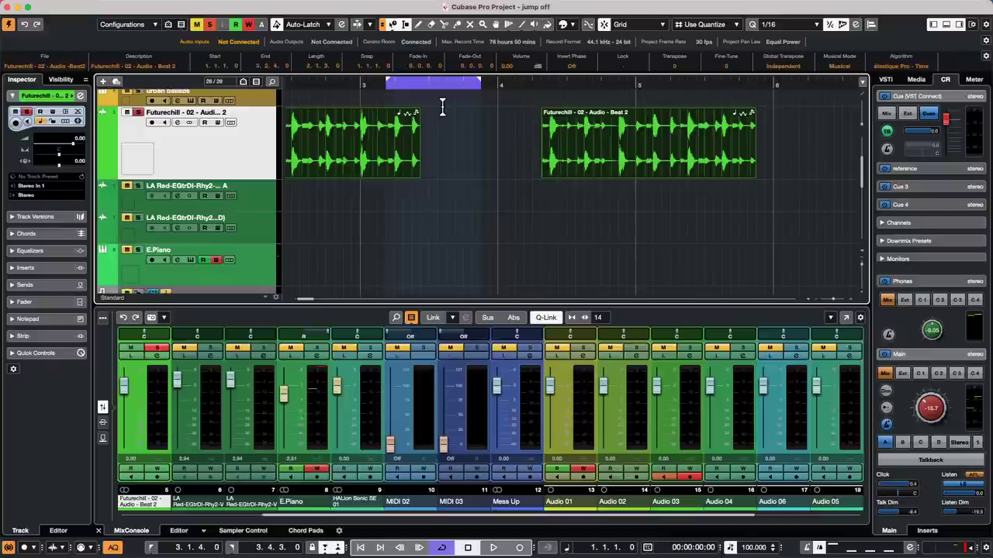
click(385, 118)
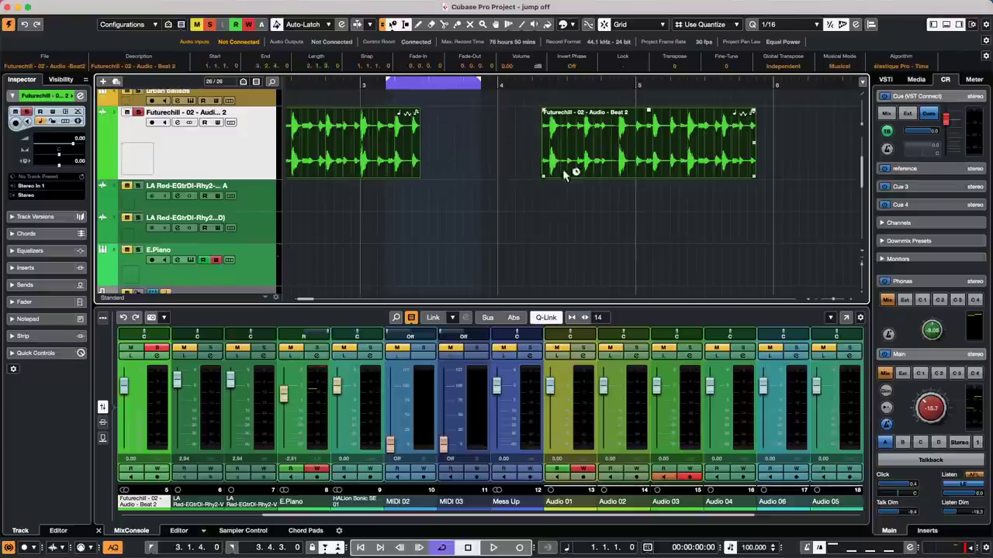
click(497, 151)
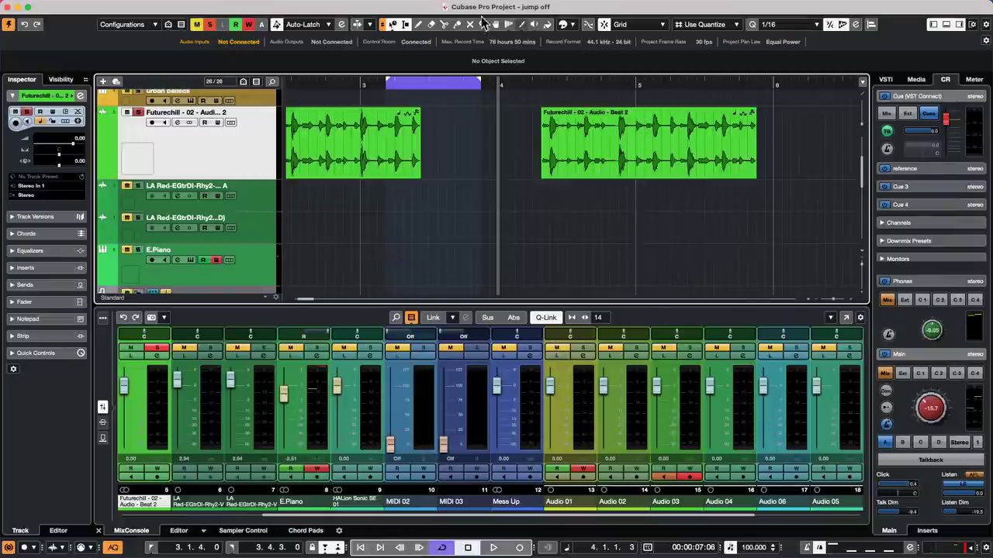
Create a new empty project in the Documents folder.
mouse_move(238, 7)
click(70, 6)
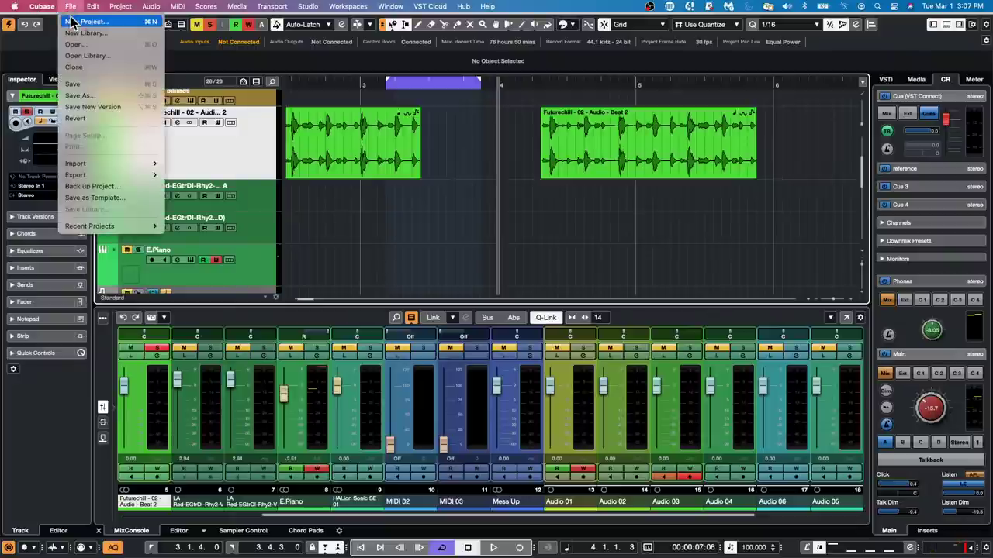
click(72, 23)
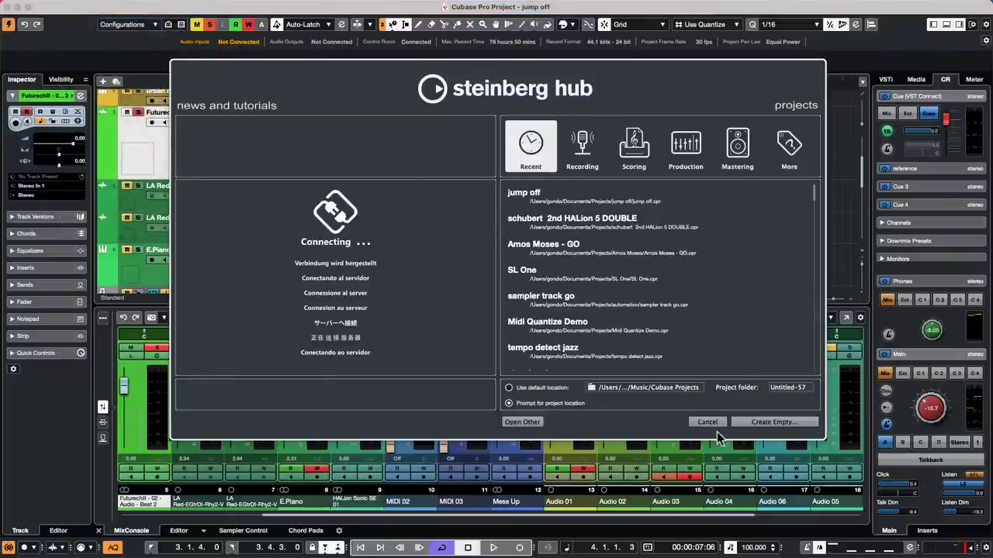
key(Escape)
key(super+o)
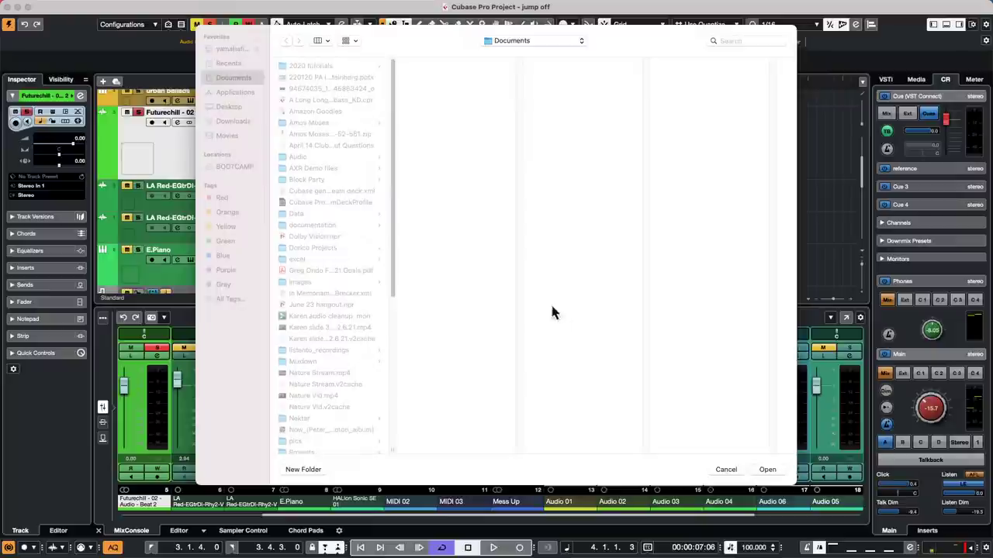
click(774, 469)
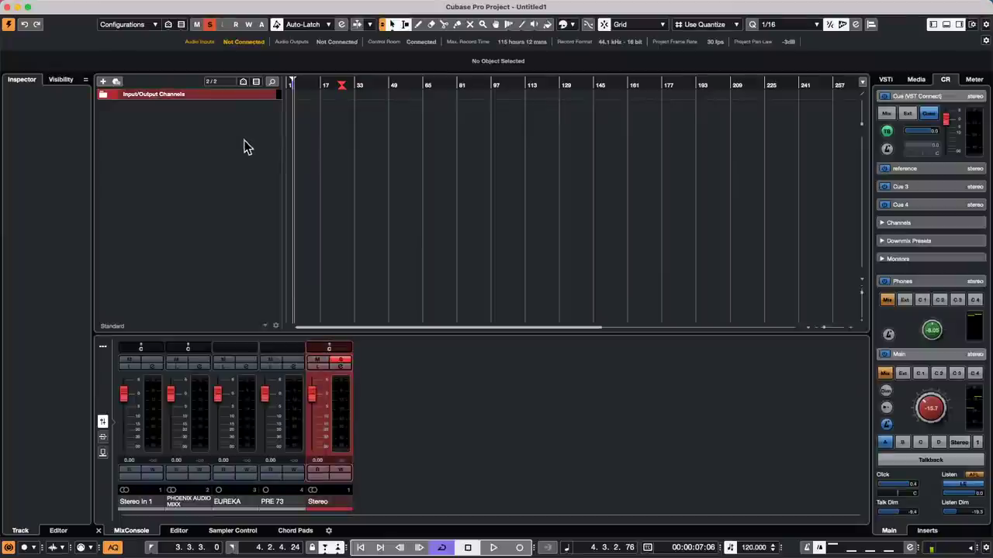
Add six stereo audio tracks to the empty project and deactivate all solo states.
right_click(231, 134)
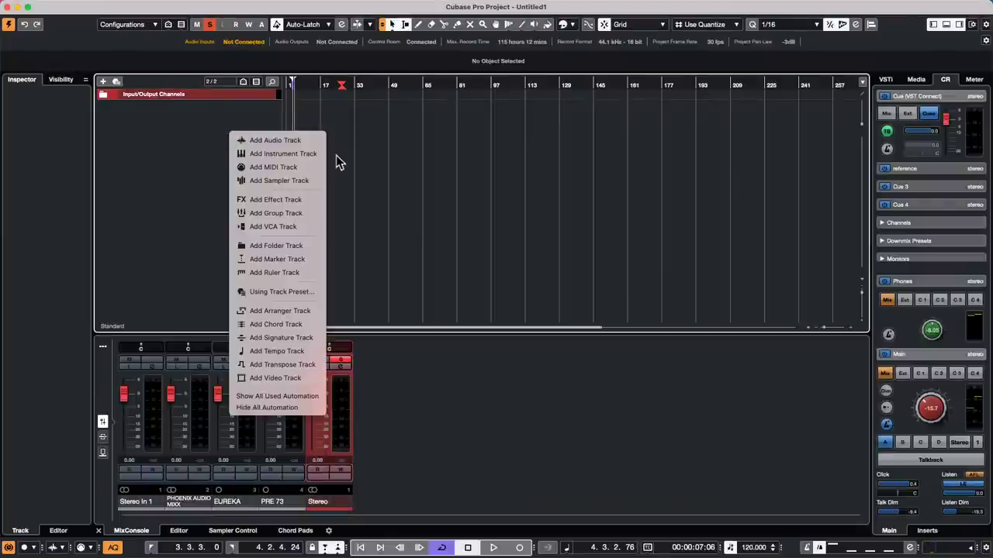
click(312, 142)
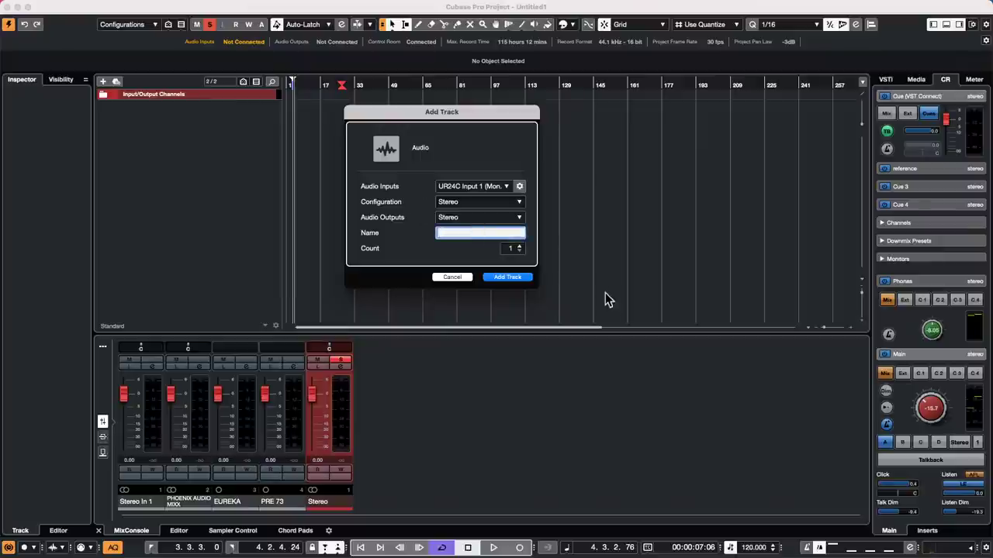
scroll(514, 248, up, 5)
click(508, 277)
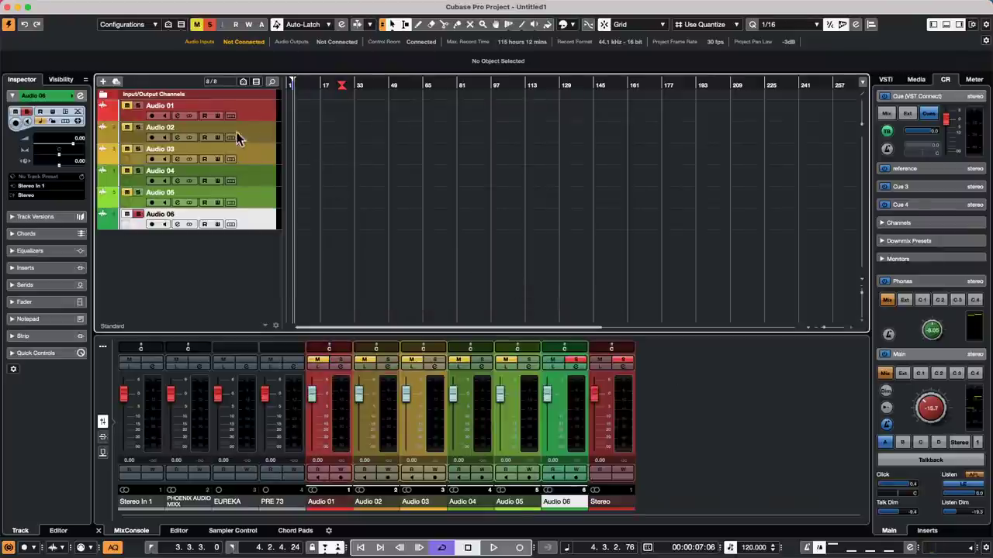
click(137, 214)
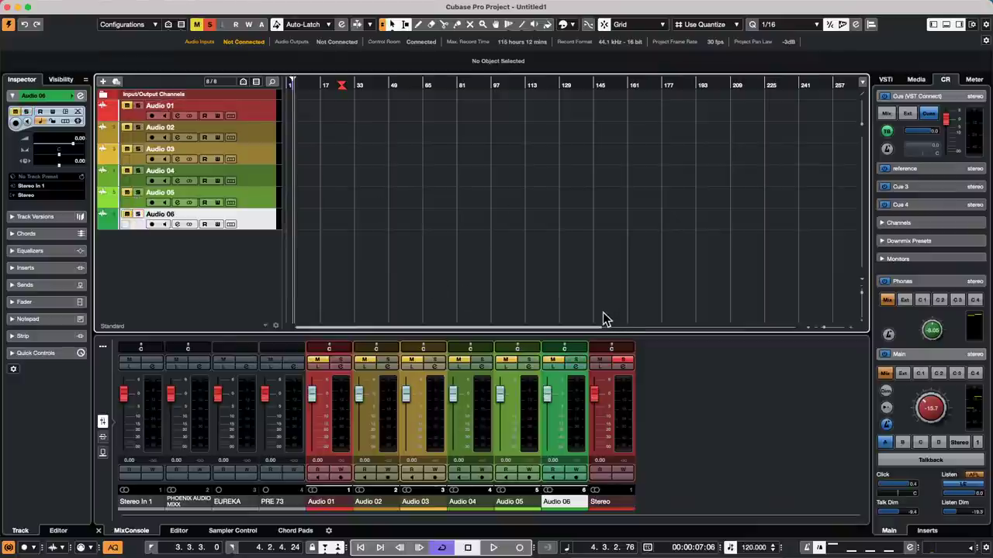
click(211, 26)
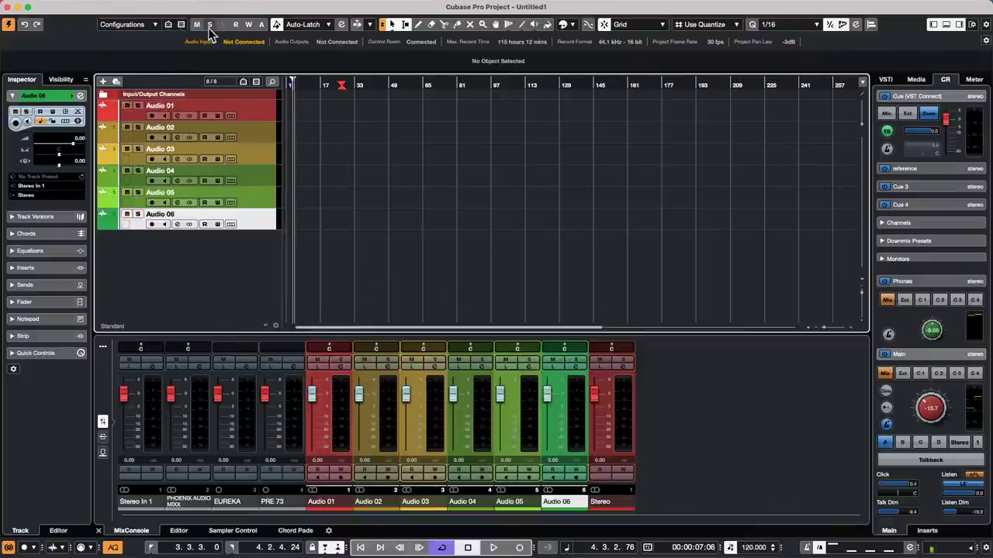
Show and expand the Pre (Filters/Gain/Phase) rack in the MixConsole, and lower the pre-gain of Audio 01.
key(F3)
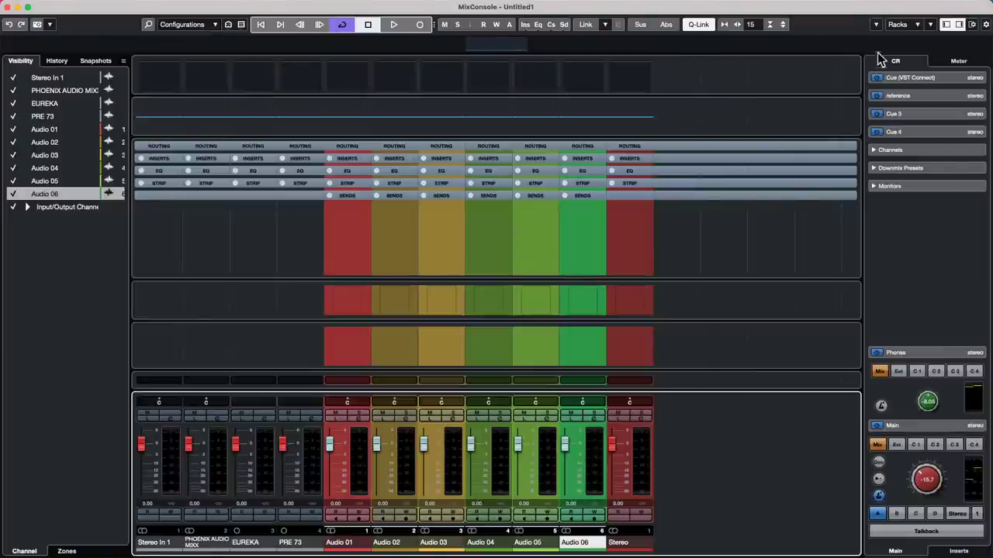
click(898, 24)
click(901, 81)
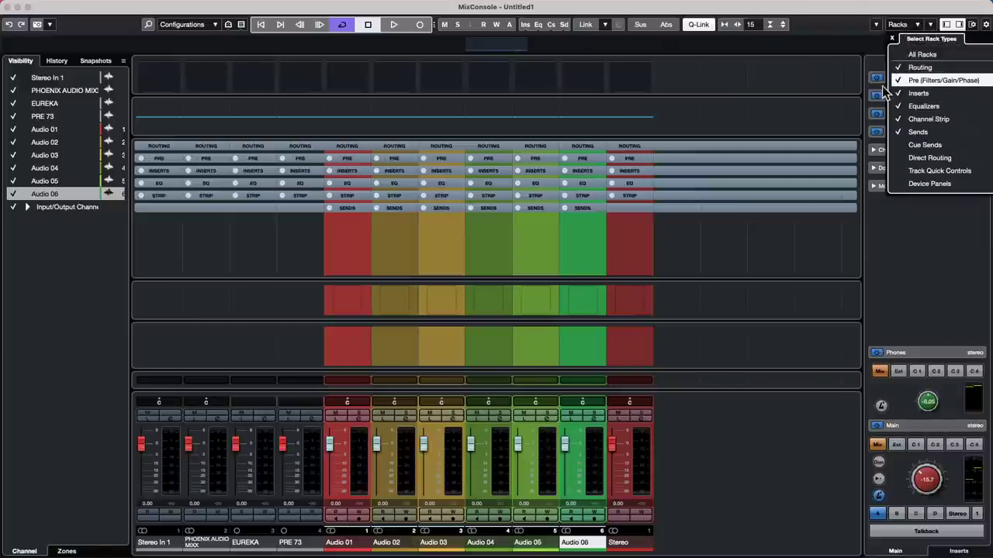
click(341, 160)
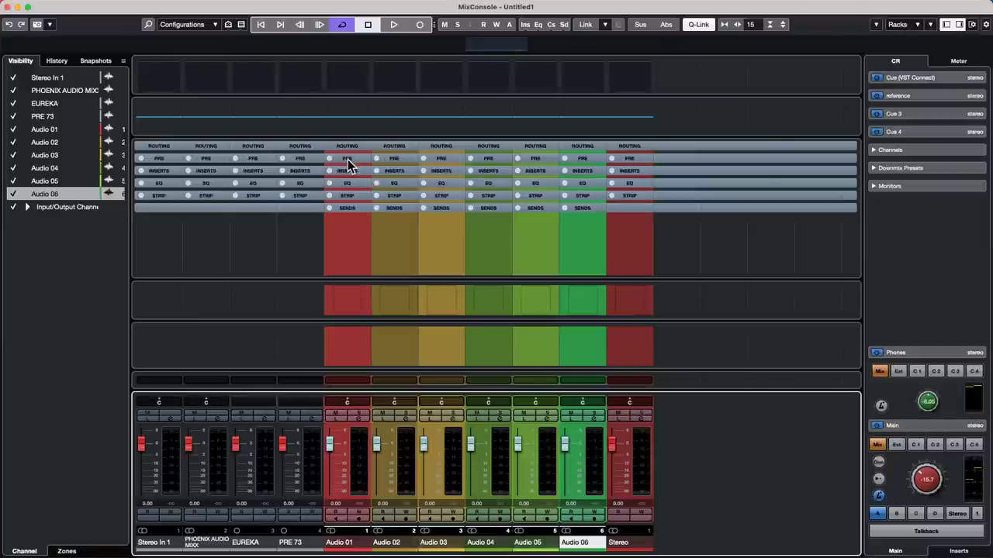
click(348, 161)
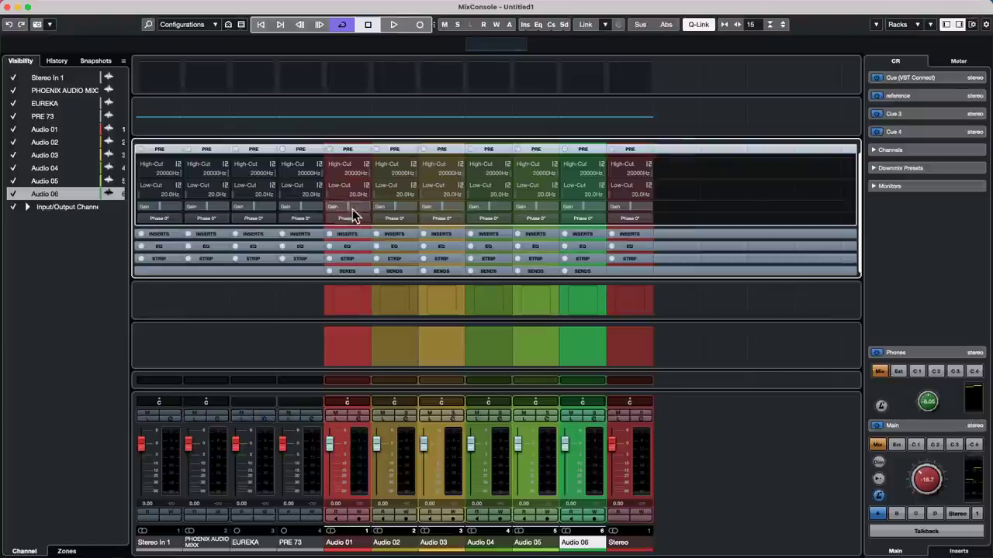
mouse_move(346, 212)
mouse_move(338, 207)
mouse_down()
mouse_move(319, 211)
mouse_move(328, 212)
mouse_up()
Lower the pre-gain of channels Audio 01 to Audio 06 together using absolute Q-Link mode, and close the MixConsole.
click(362, 437)
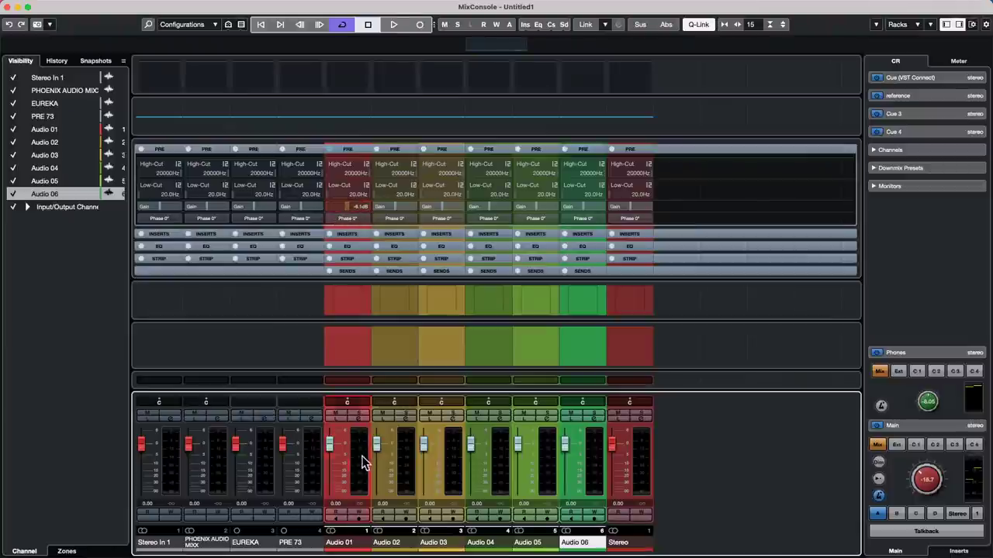
shift+click(601, 413)
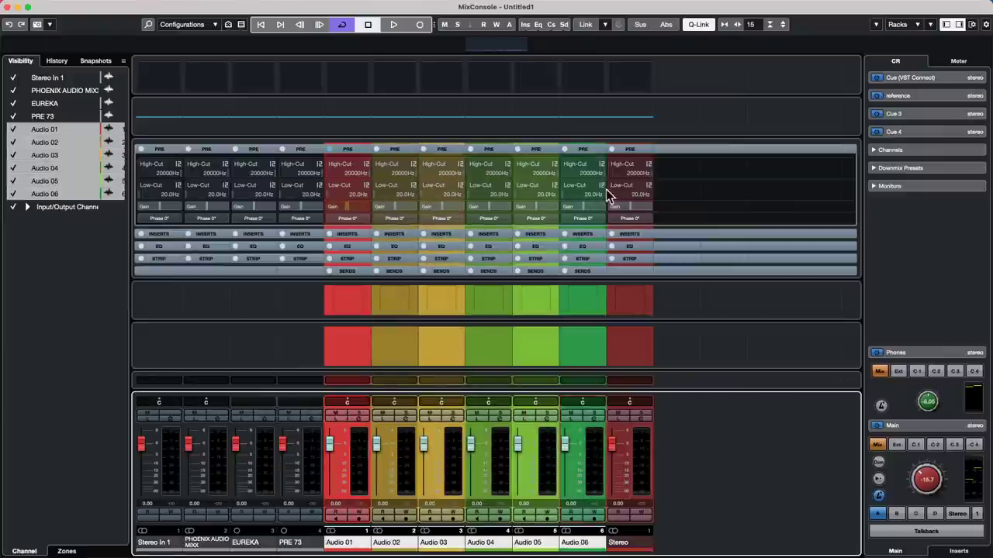
mouse_move(581, 217)
click(666, 24)
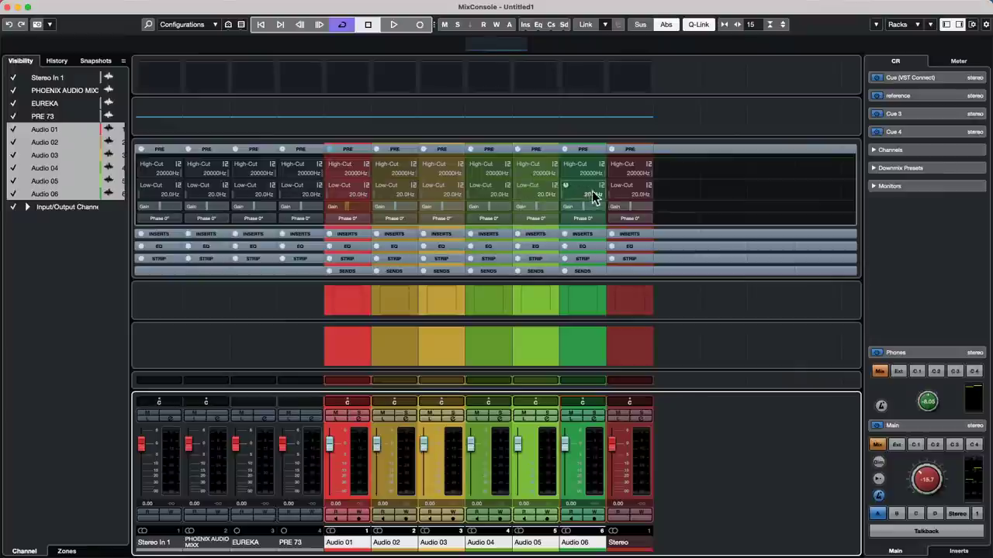
drag(580, 208, 536, 211)
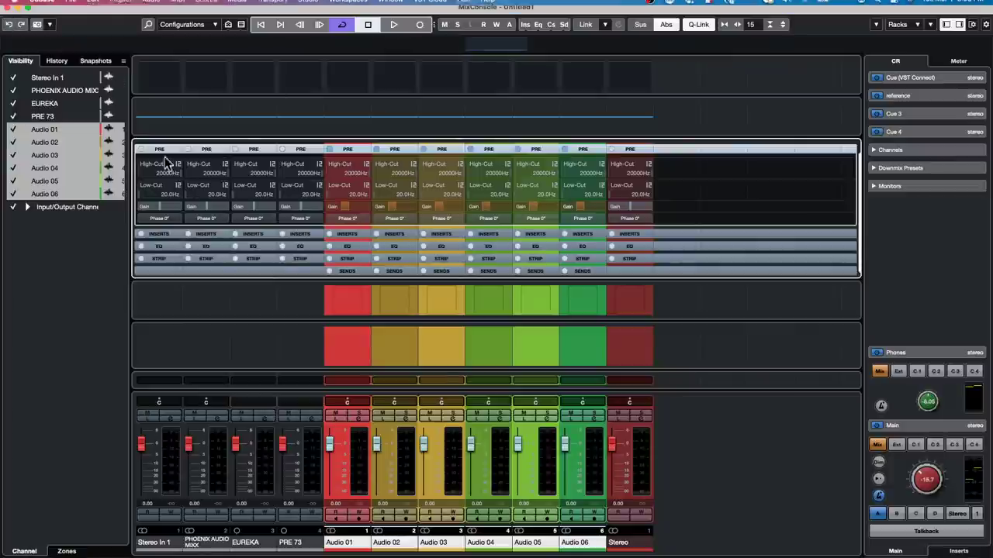
click(9, 7)
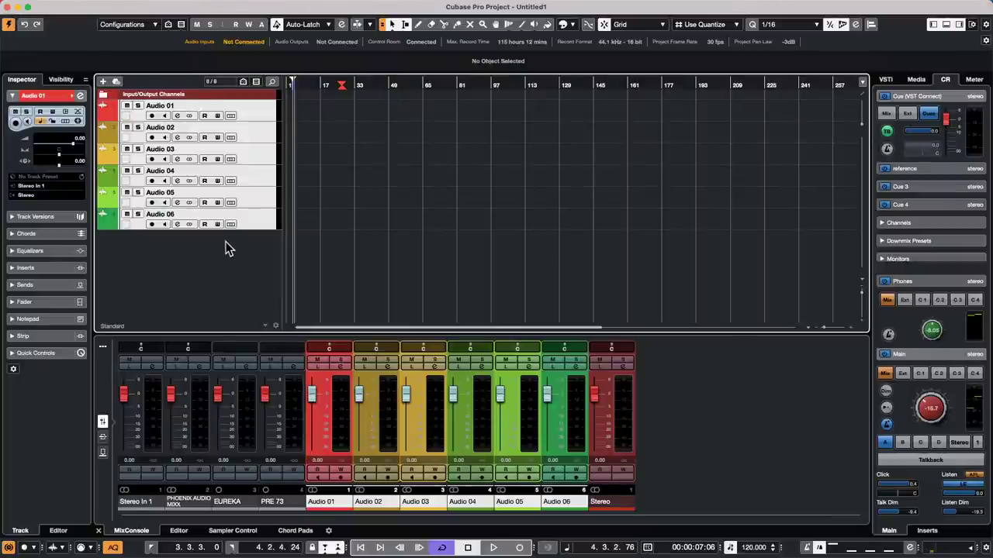
Save the project as a template named "Pre gain start" and close the project without saving it.
mouse_move(106, 6)
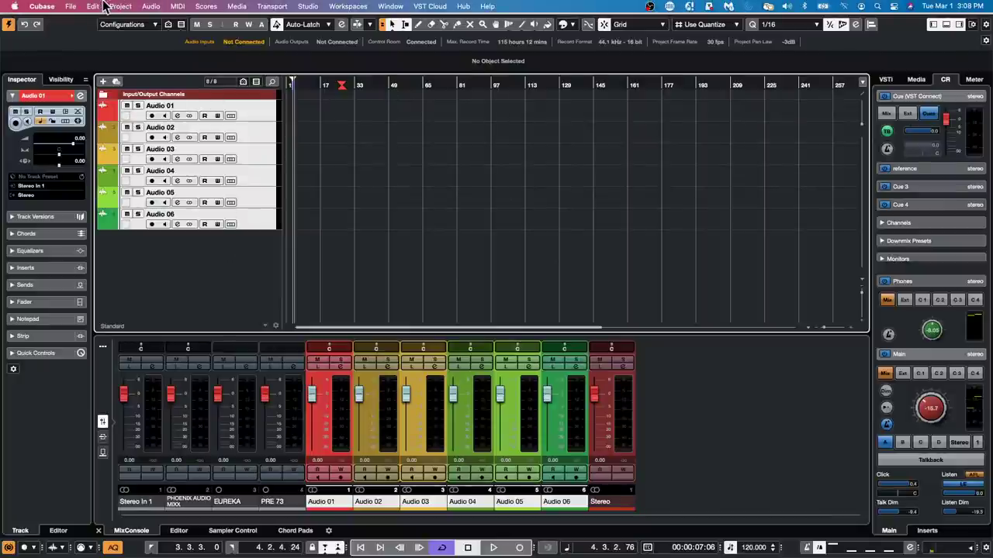
click(72, 6)
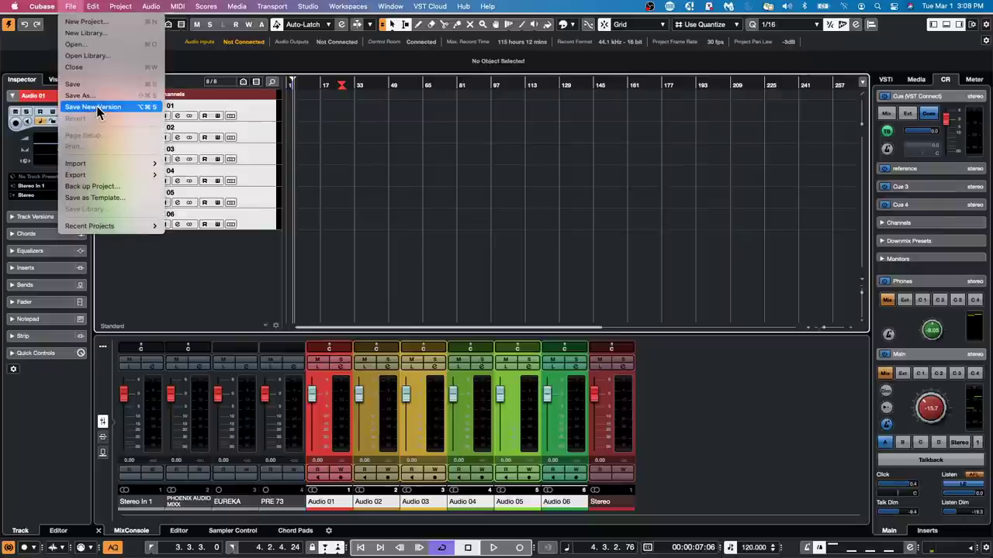
click(112, 197)
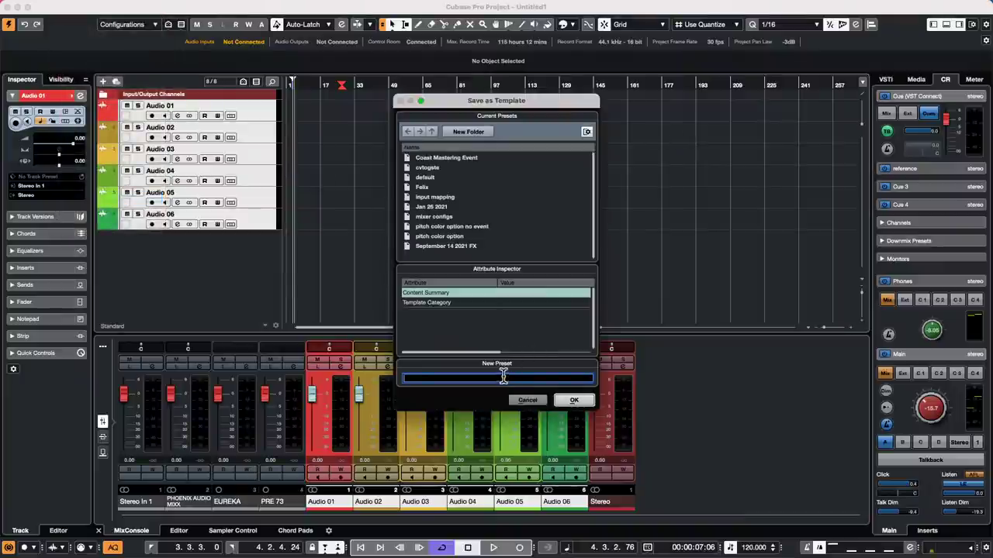
text(Pre gain start)
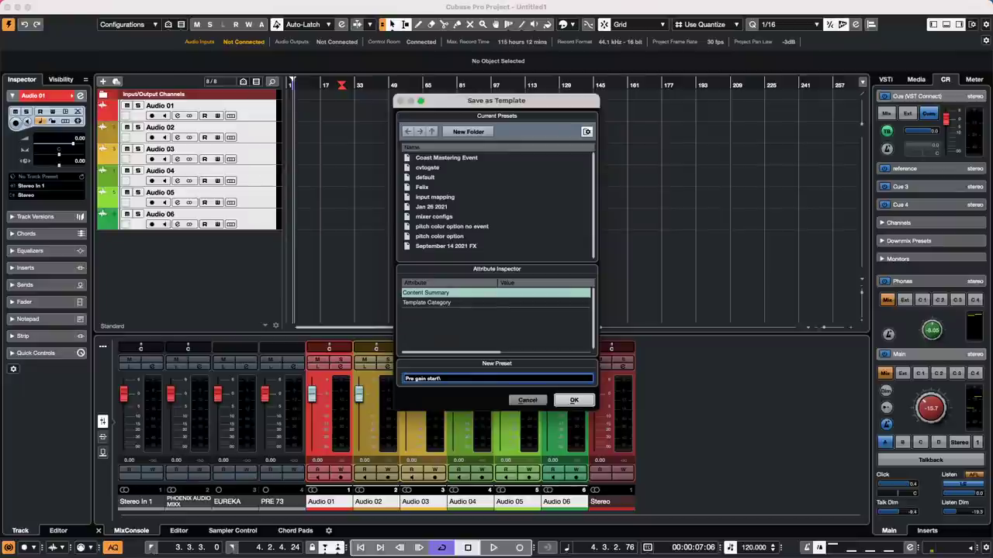
key(Return)
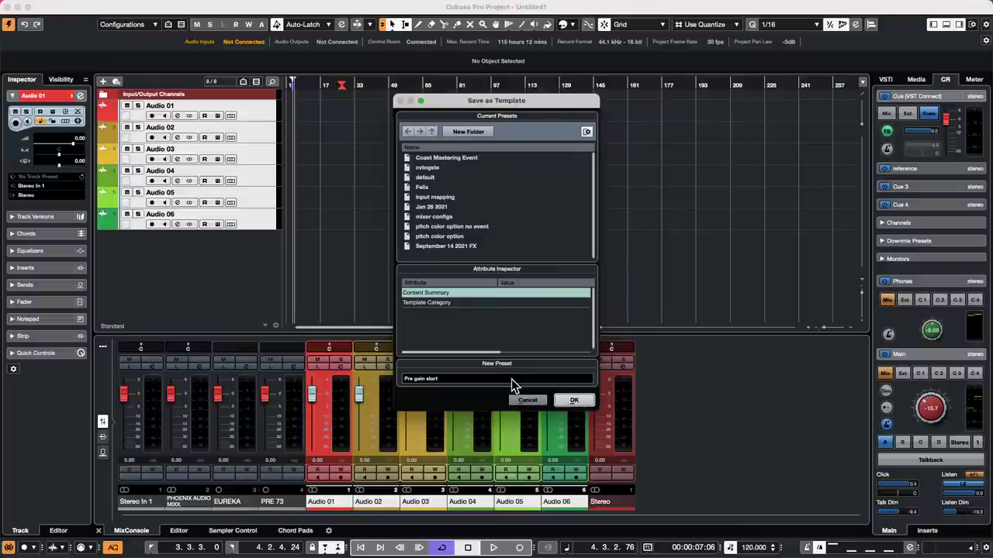
click(575, 404)
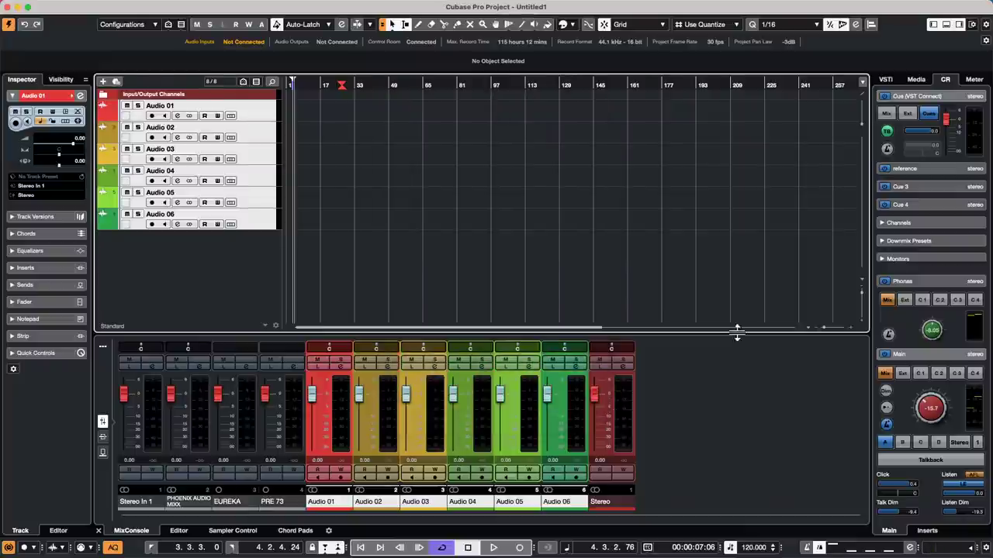
click(9, 6)
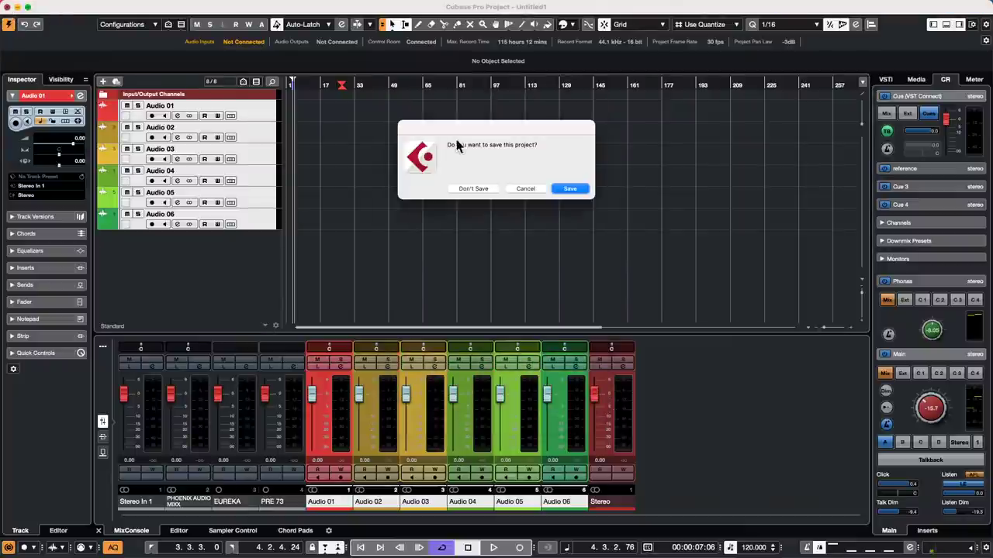
click(474, 190)
Create and activate a new project from the "Pre gain start" template, accept the missing ports, and check the channels' pre-gain in the MixConsole.
click(71, 6)
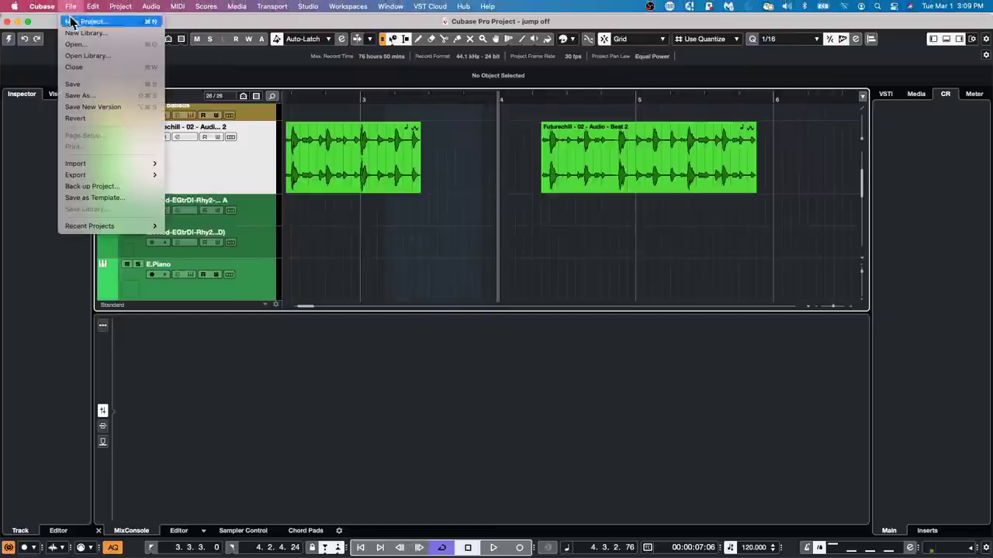
mouse_move(84, 164)
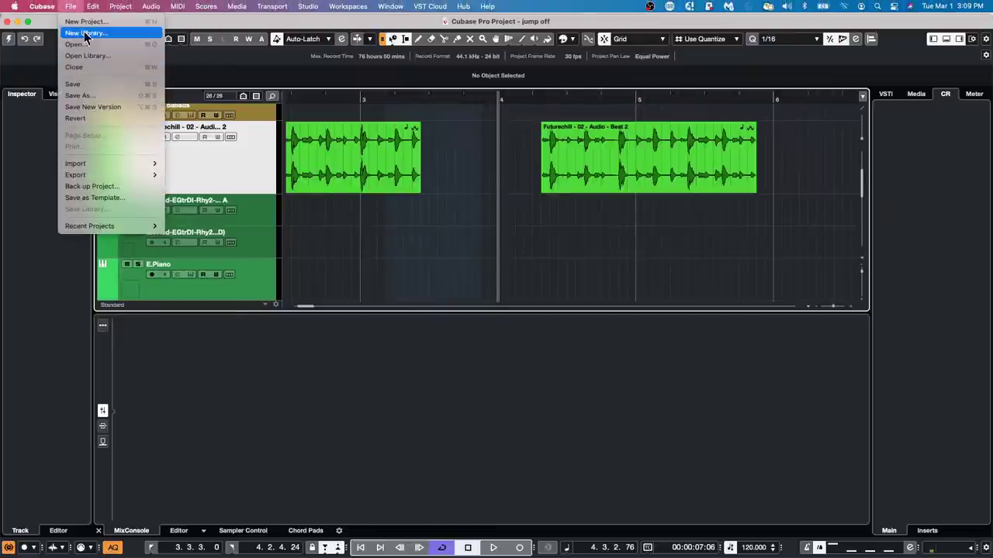
click(575, 12)
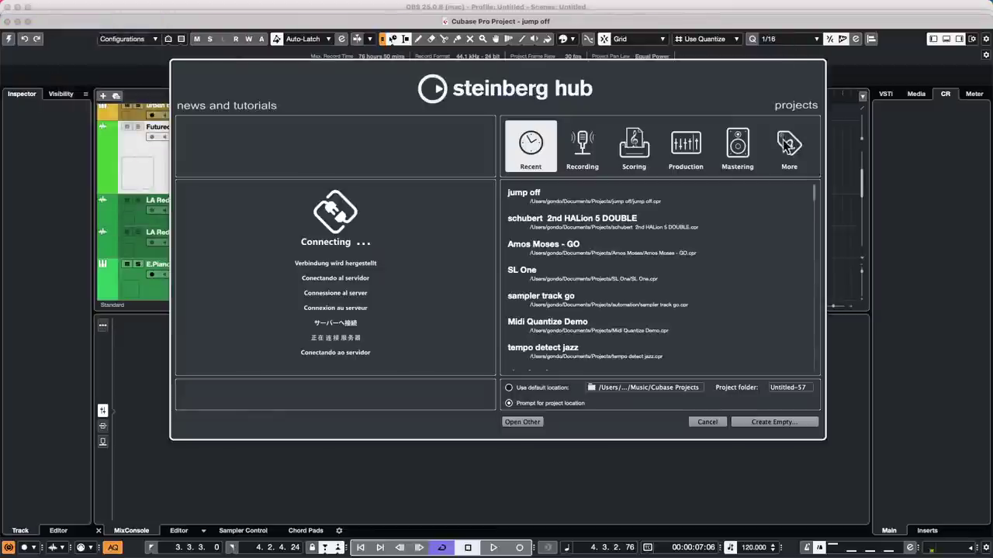
scroll(636, 325, down, 5)
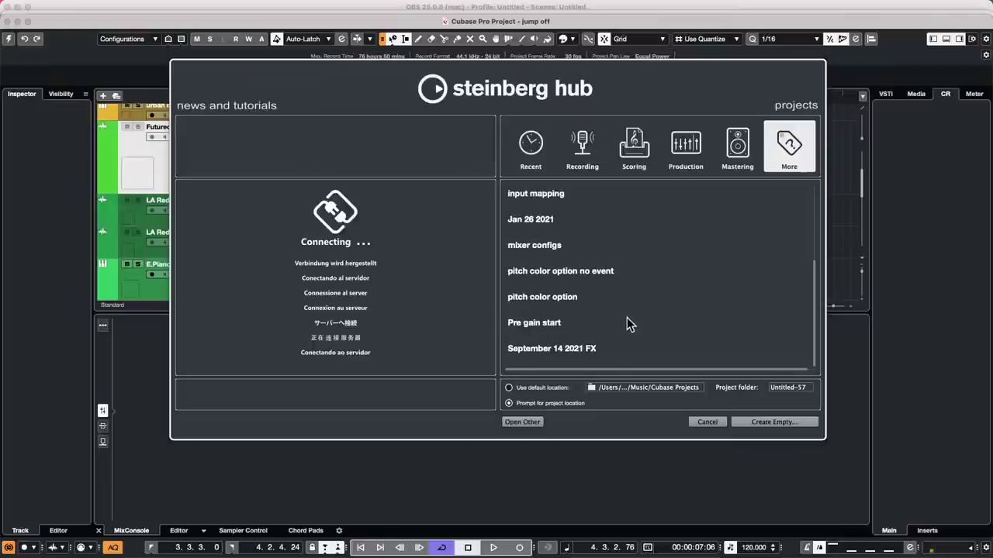
click(534, 327)
double_click(534, 325)
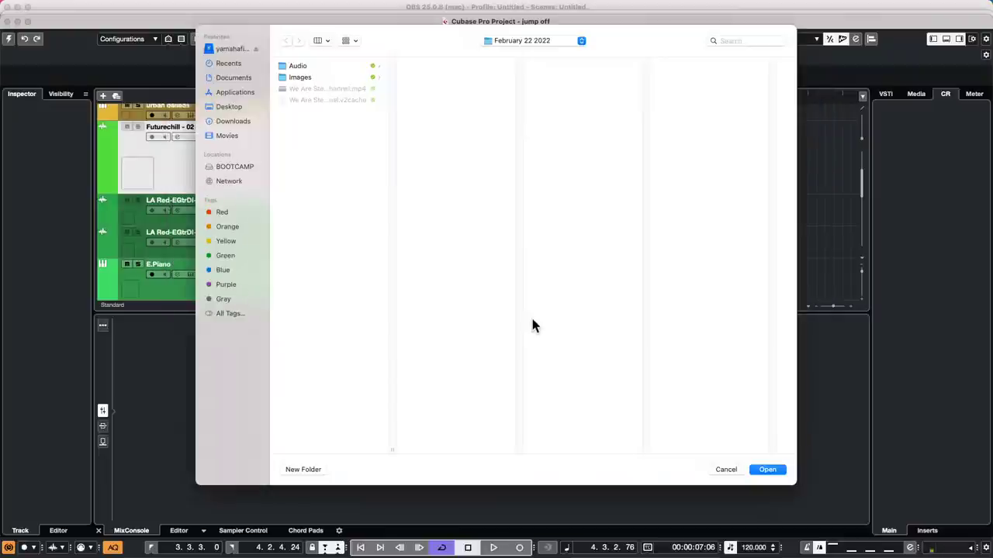
click(770, 471)
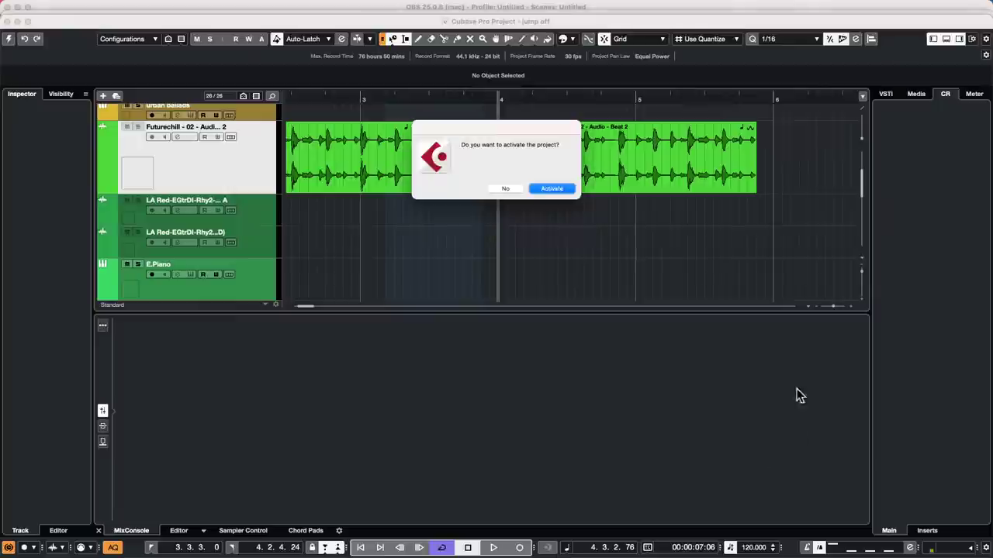
click(551, 189)
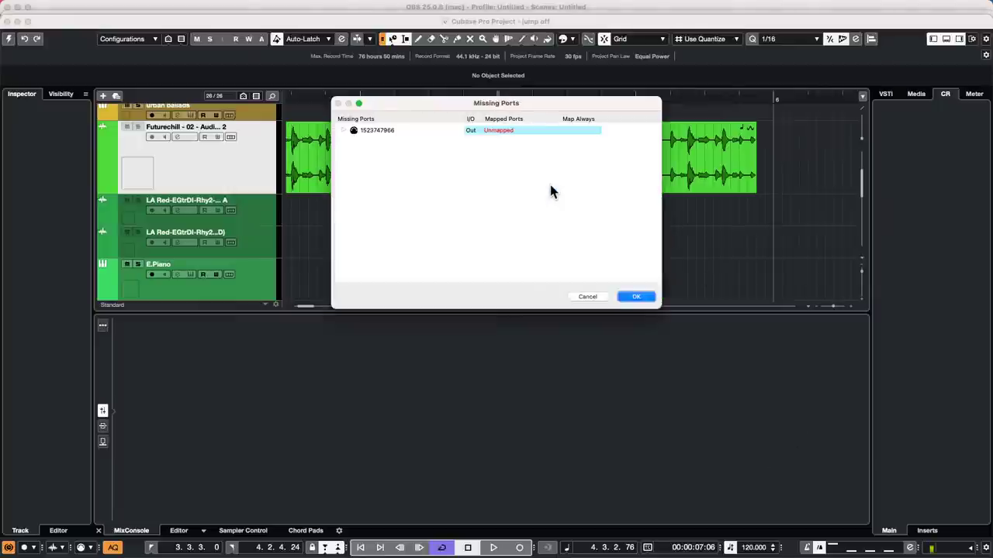
click(636, 297)
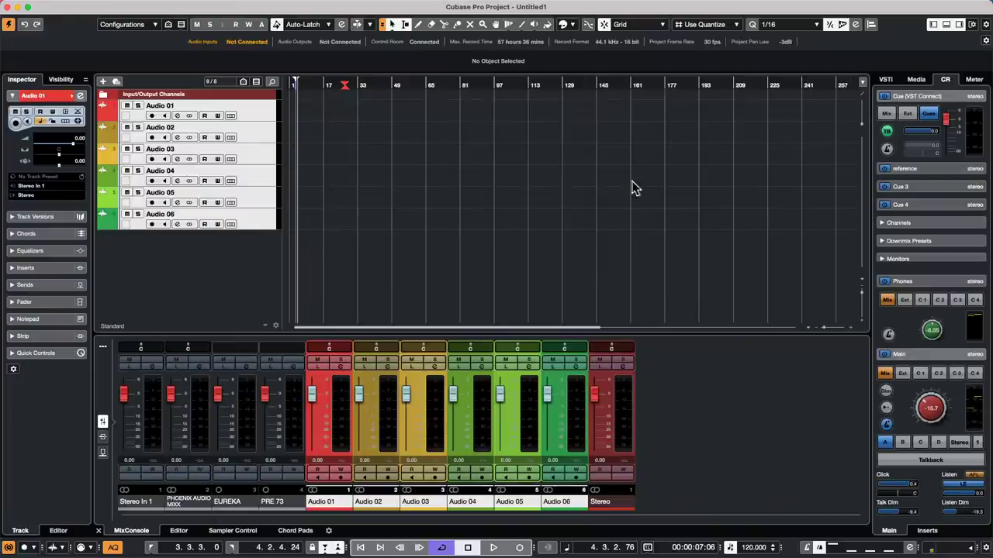
key(F3)
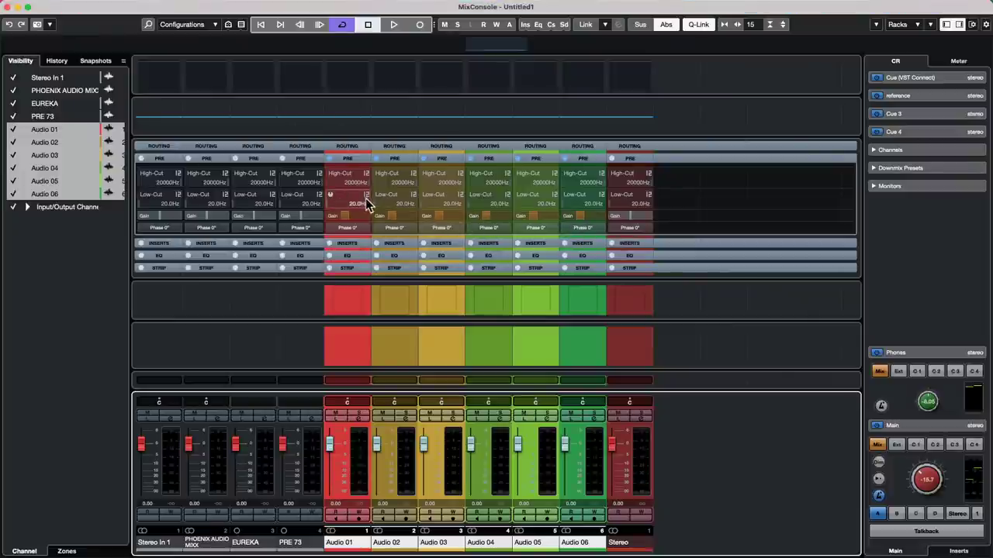
click(8, 8)
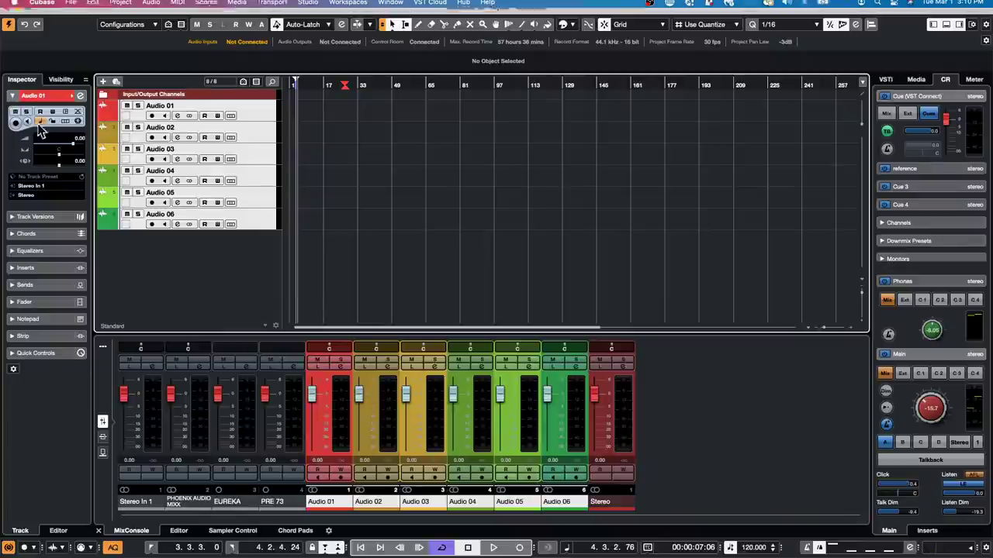
Add one stereo HALion 6 instrument track below Audio 06 and close the instrument's window.
right_click(205, 236)
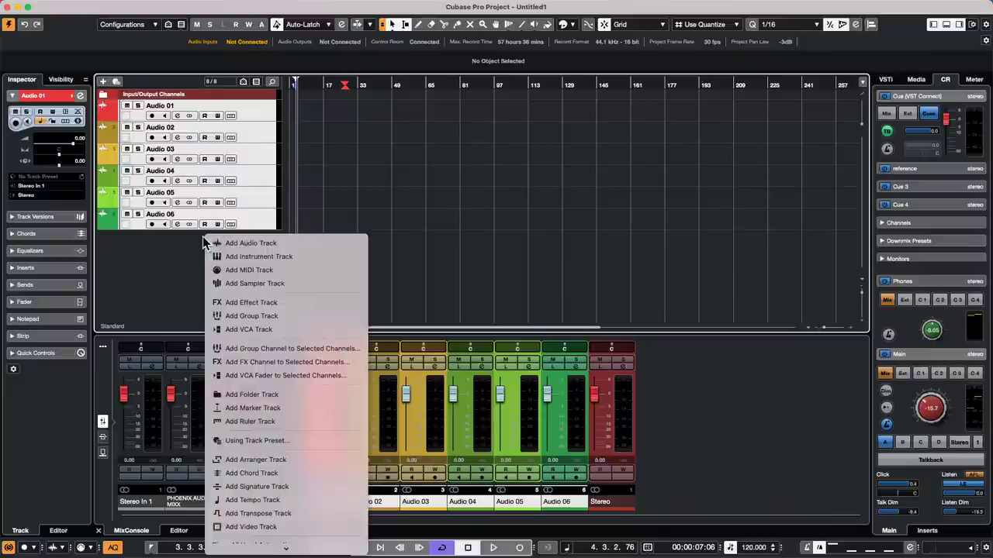
click(265, 260)
click(508, 189)
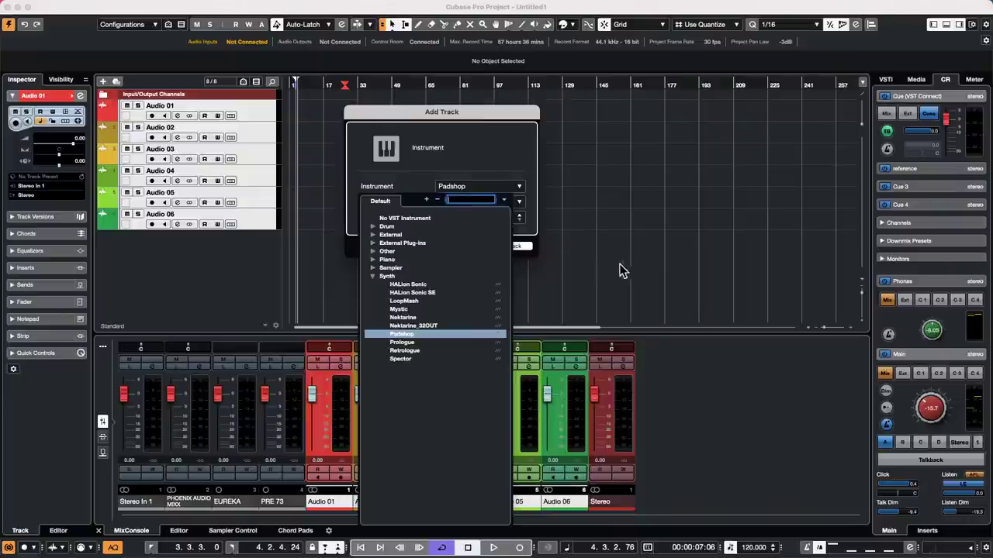
click(373, 267)
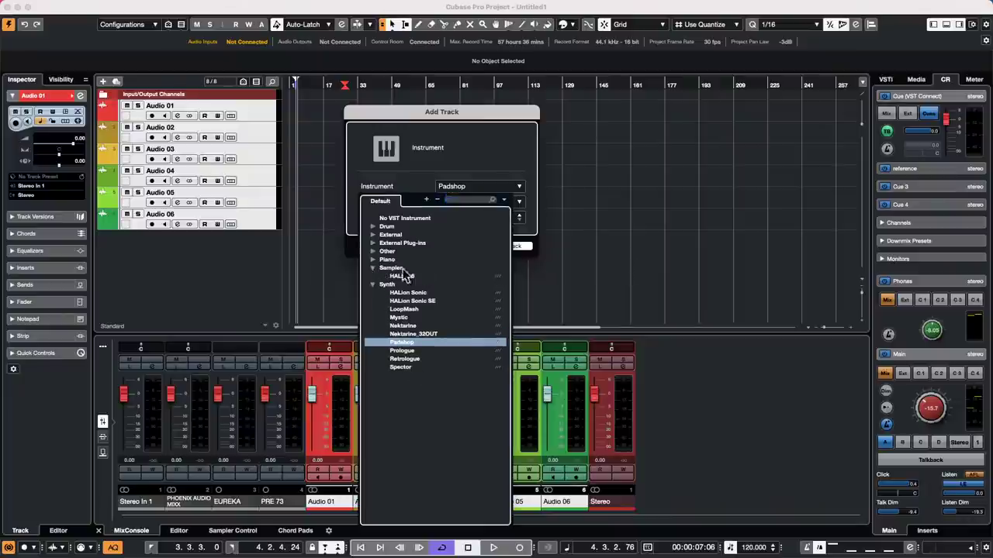
click(407, 277)
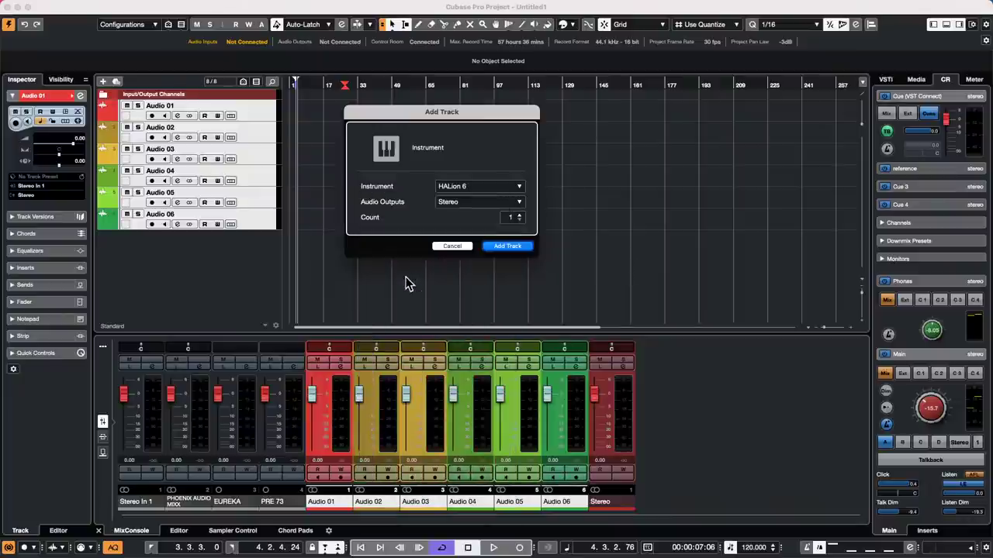
click(506, 246)
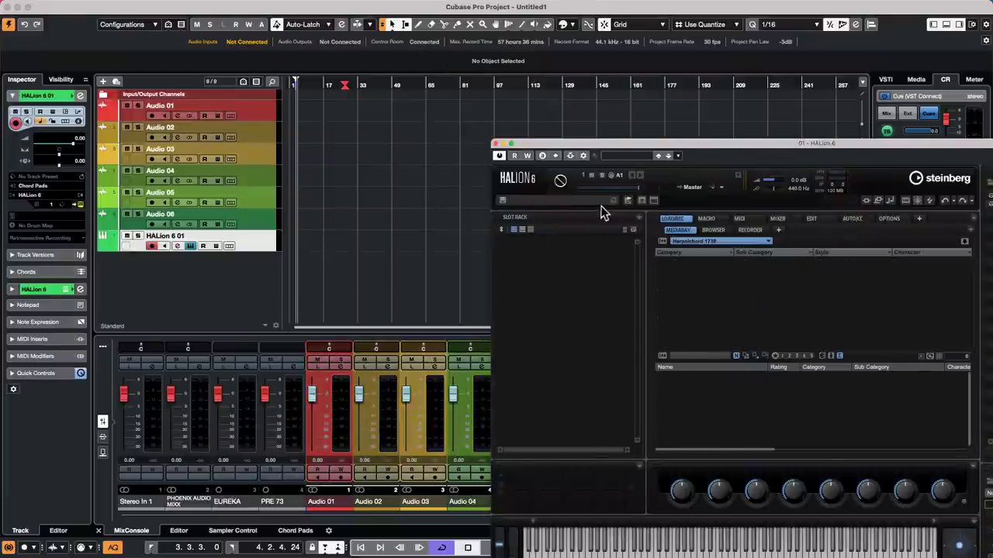
click(497, 143)
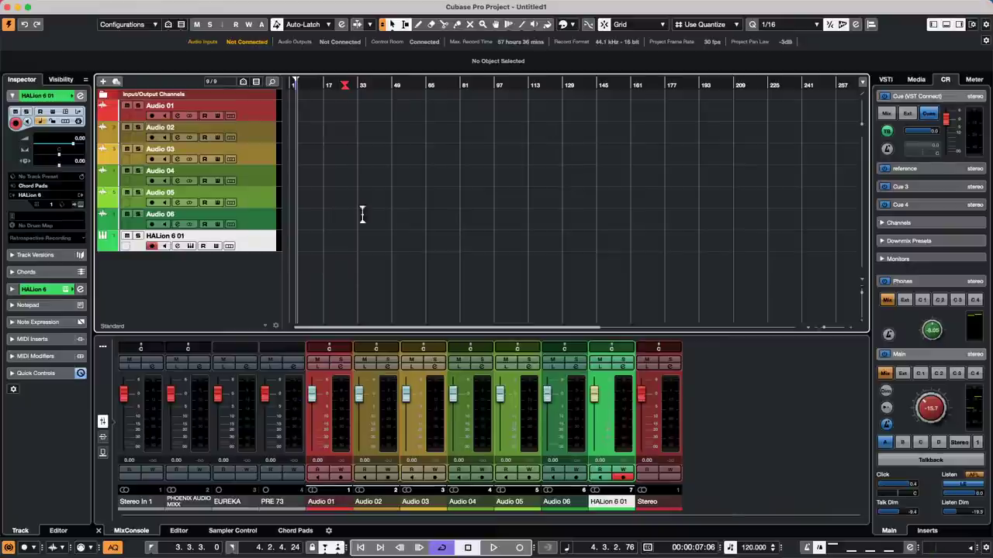
Collapse the Cue (VST Connect) channel in the Control Room and expand the Phones channel's controls.
click(923, 97)
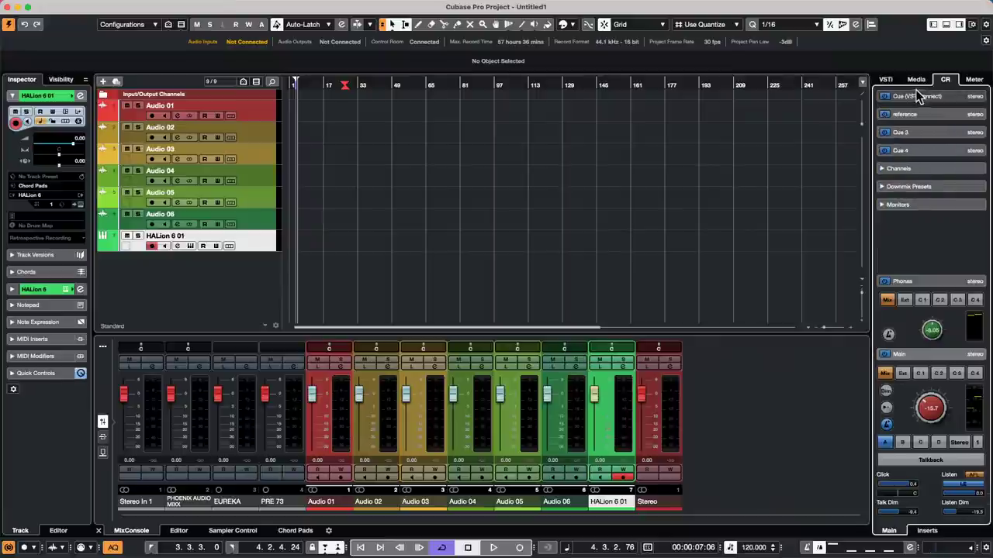
click(923, 280)
Examine the Control Room buses and their device ports in the Audio Connections window, including the options for the Genelec monitor.
click(390, 7)
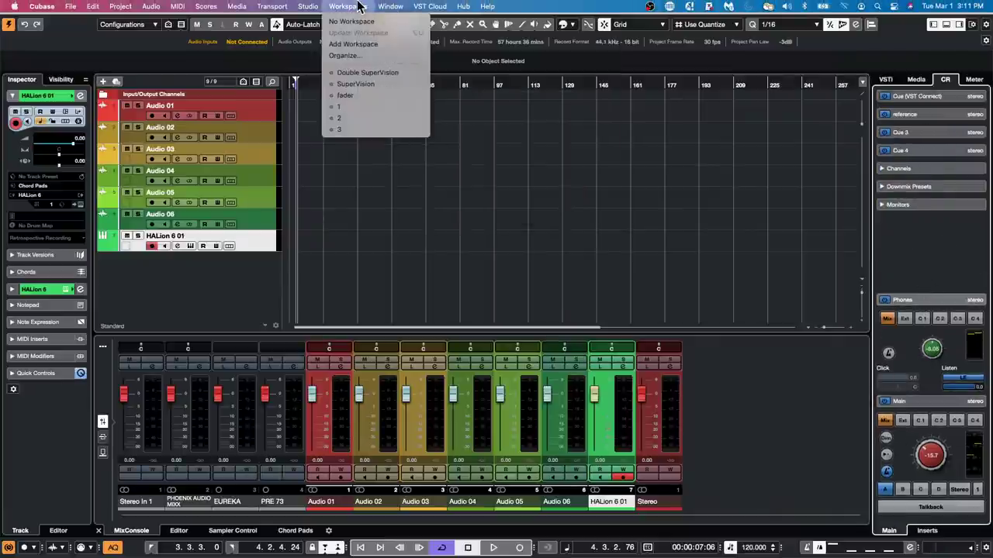
mouse_move(314, 6)
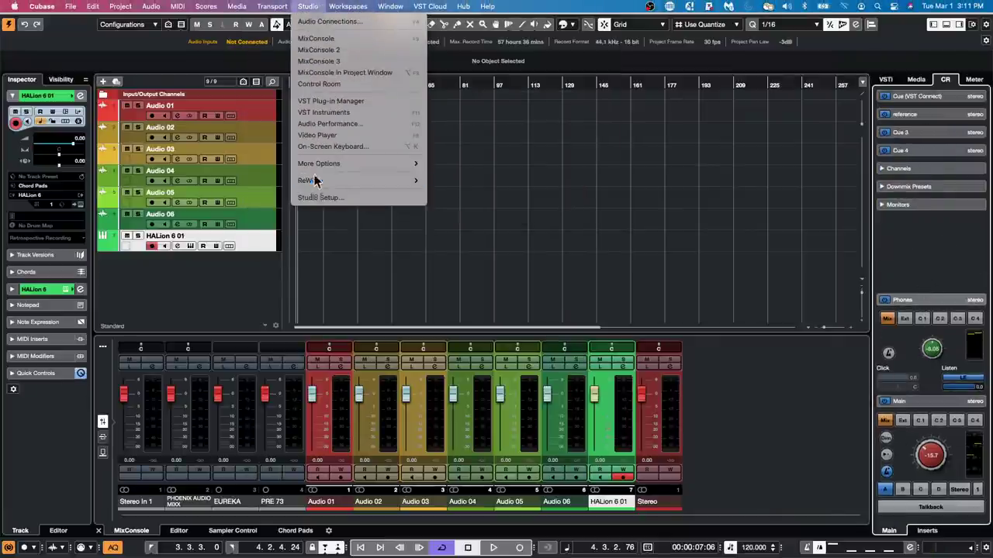
click(342, 21)
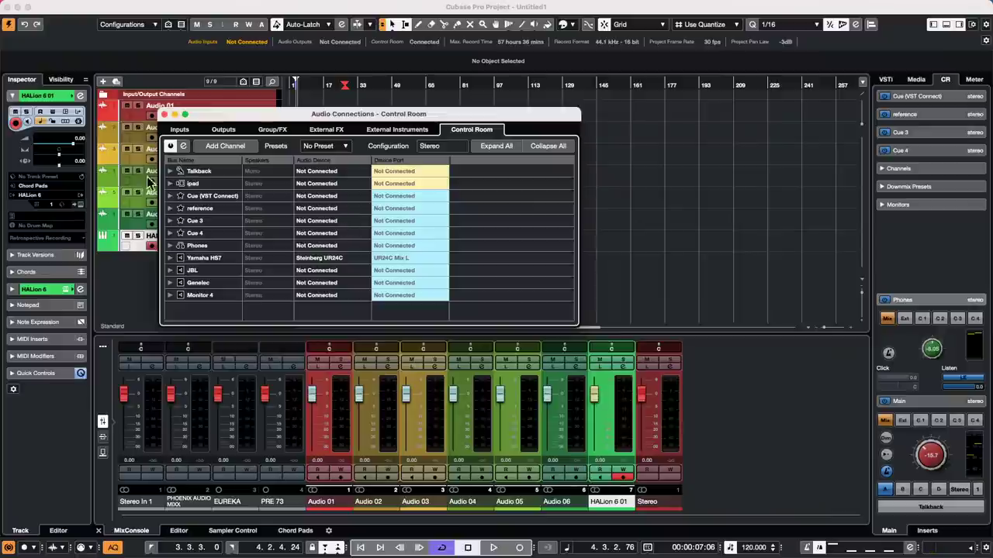
right_click(216, 286)
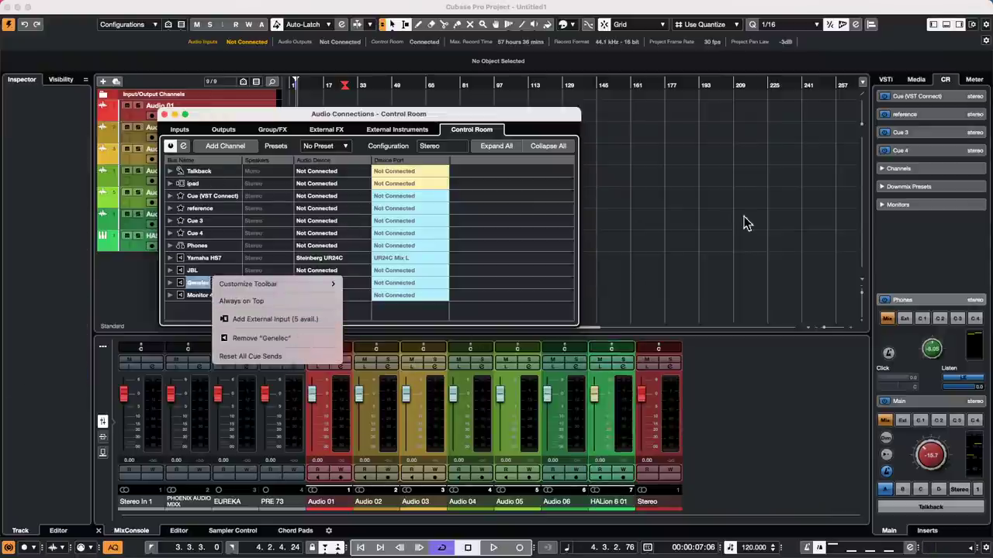
click(786, 217)
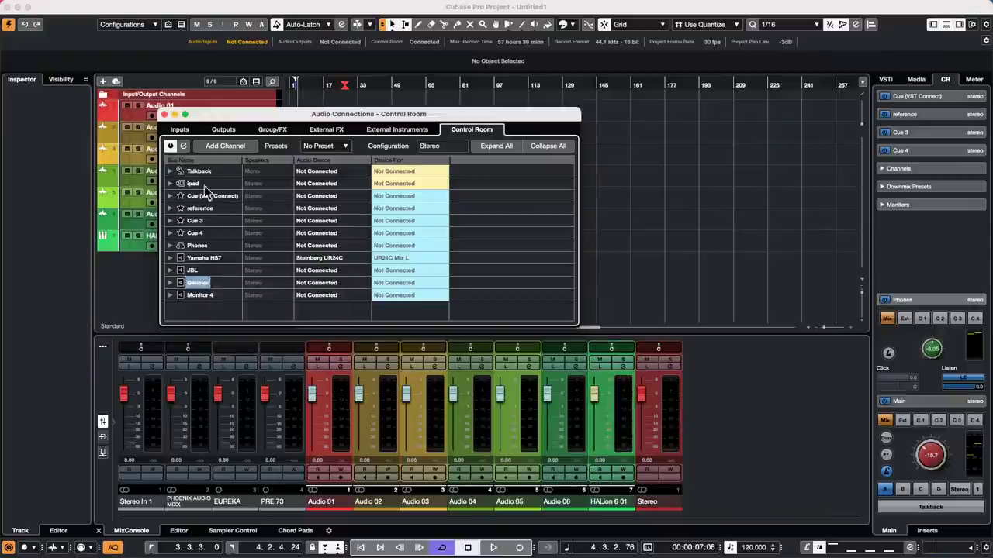
click(163, 114)
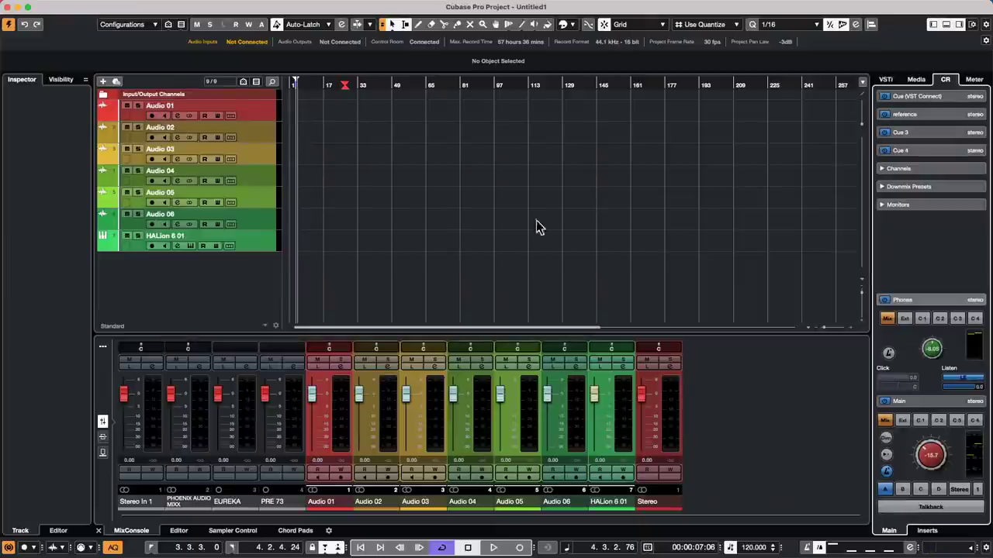
mouse_move(306, 7)
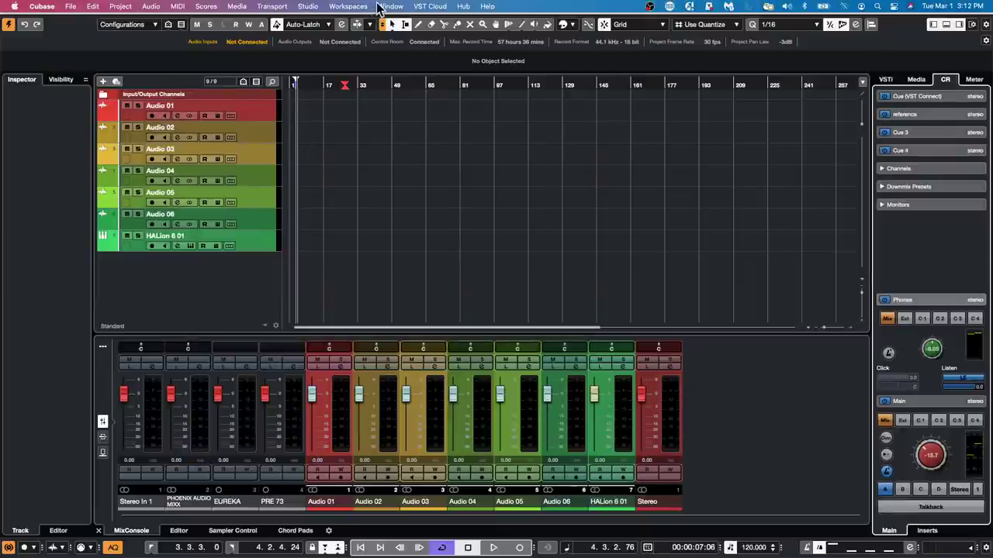
click(379, 6)
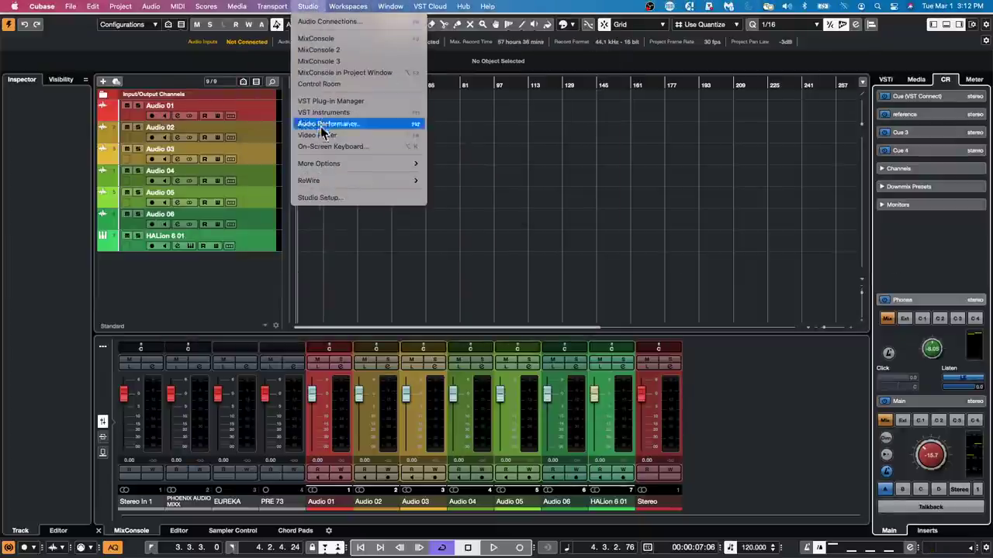
click(318, 21)
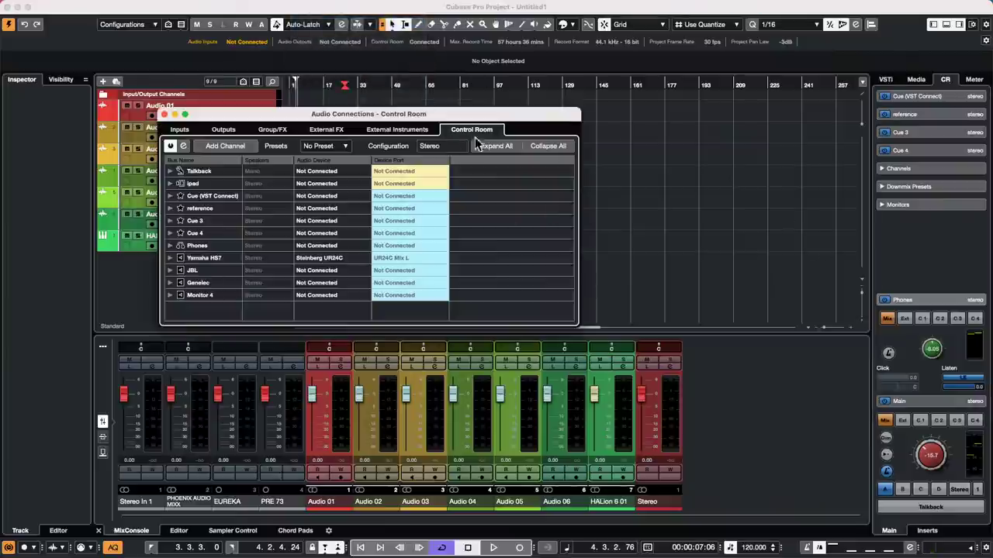
click(163, 114)
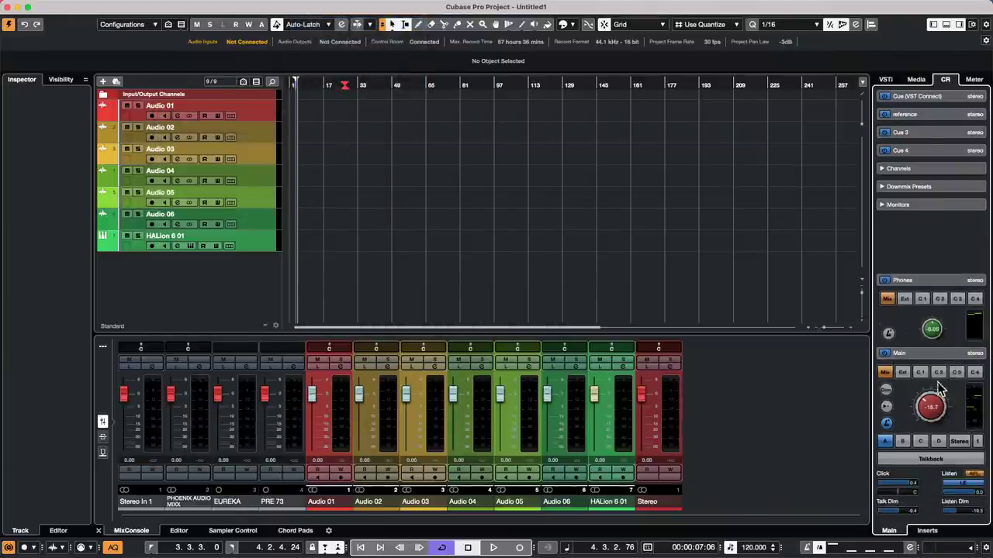
Expand the Main channel's controls in the Control Room, followed by the Phones channel's click and listen controls.
click(929, 353)
click(931, 330)
click(927, 332)
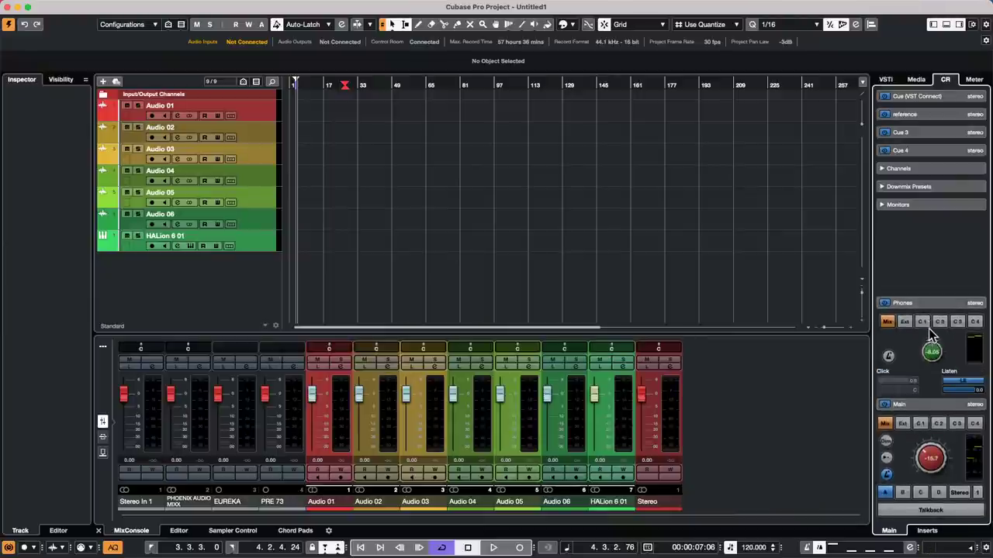
Collapse the Phones channel's click and listen controls, and examine the Control Room's Downmix Presets, Monitors and reference cue sections.
click(892, 304)
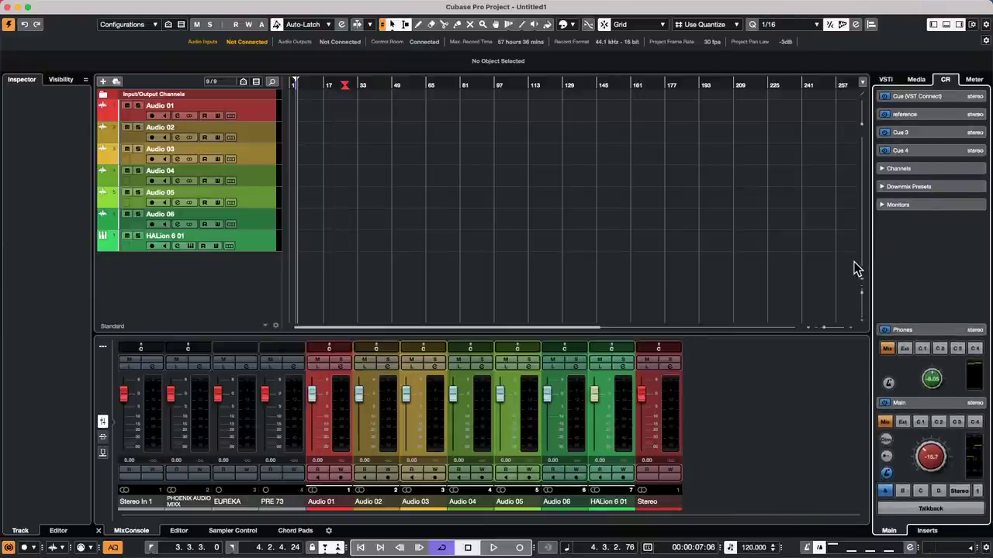
click(941, 189)
click(939, 186)
click(940, 186)
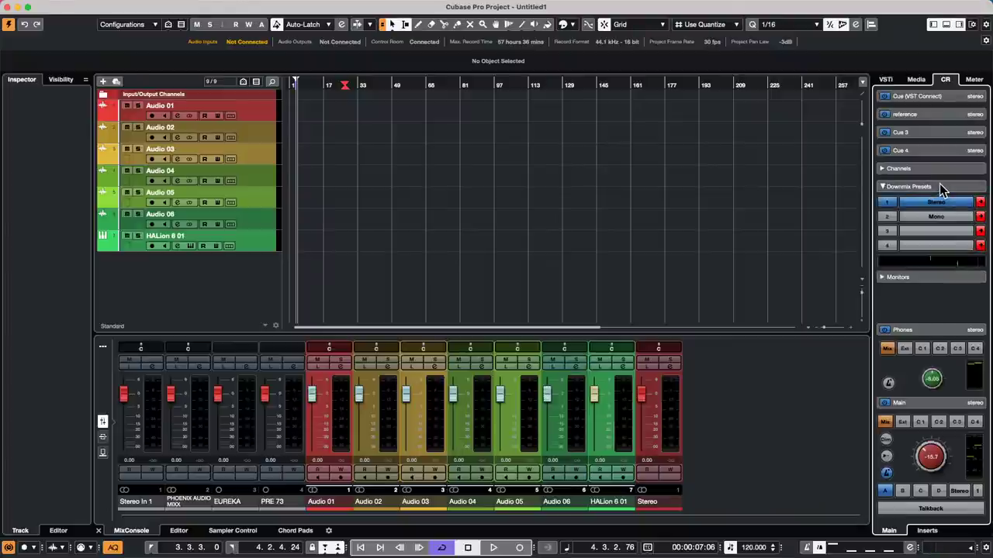
click(939, 187)
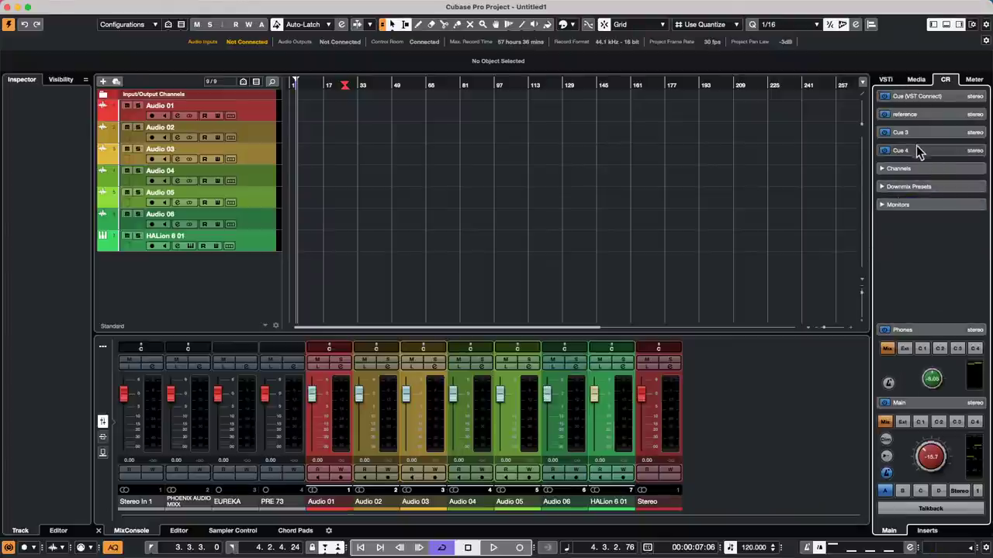
click(954, 205)
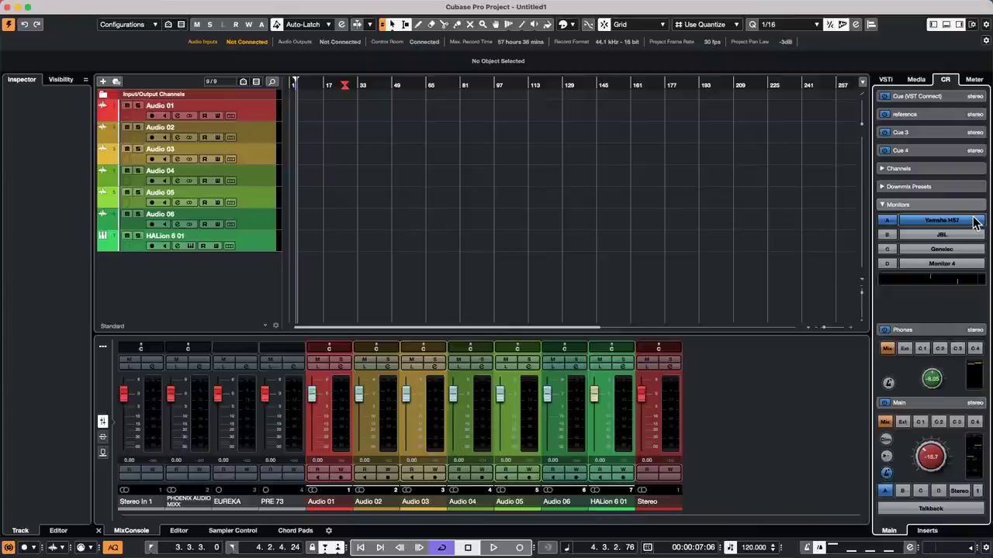
click(905, 203)
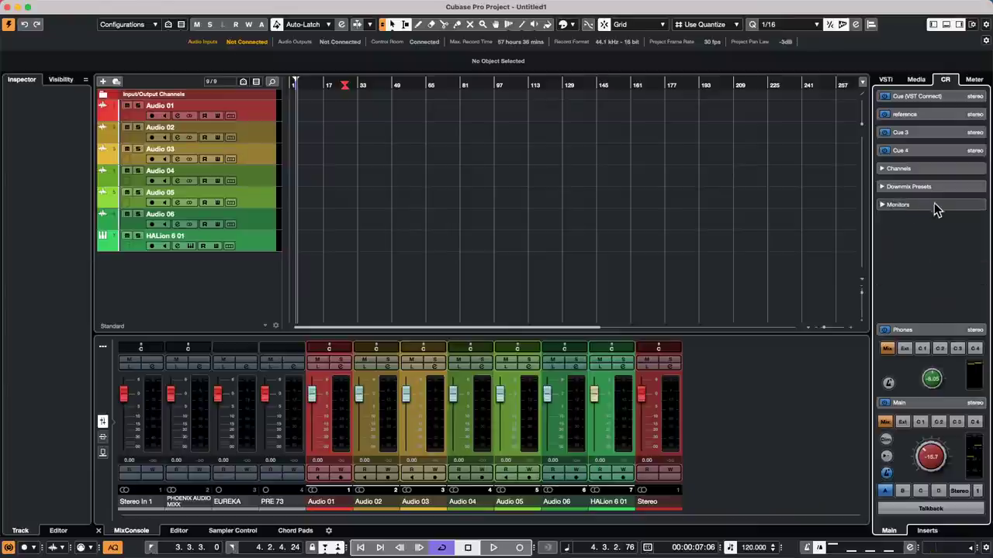
click(913, 113)
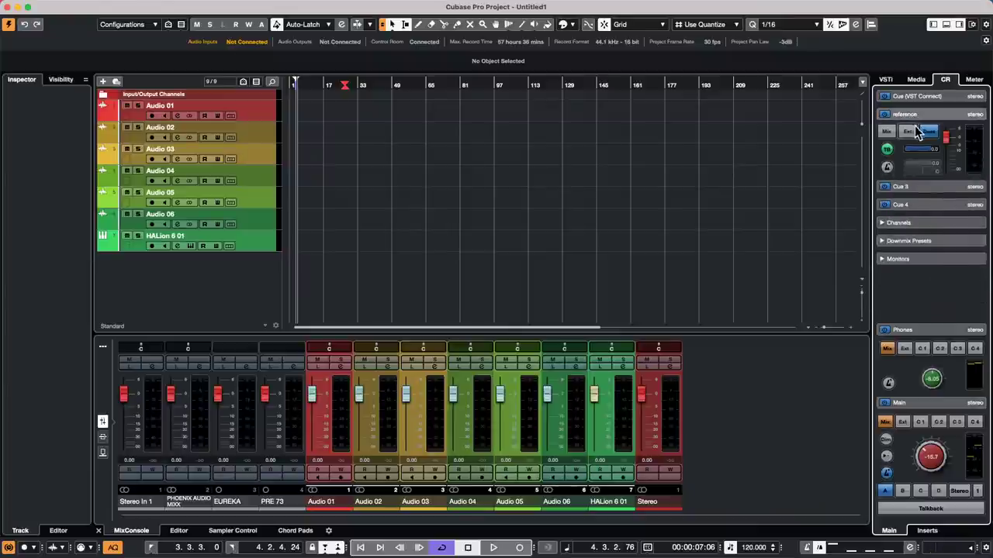
click(921, 115)
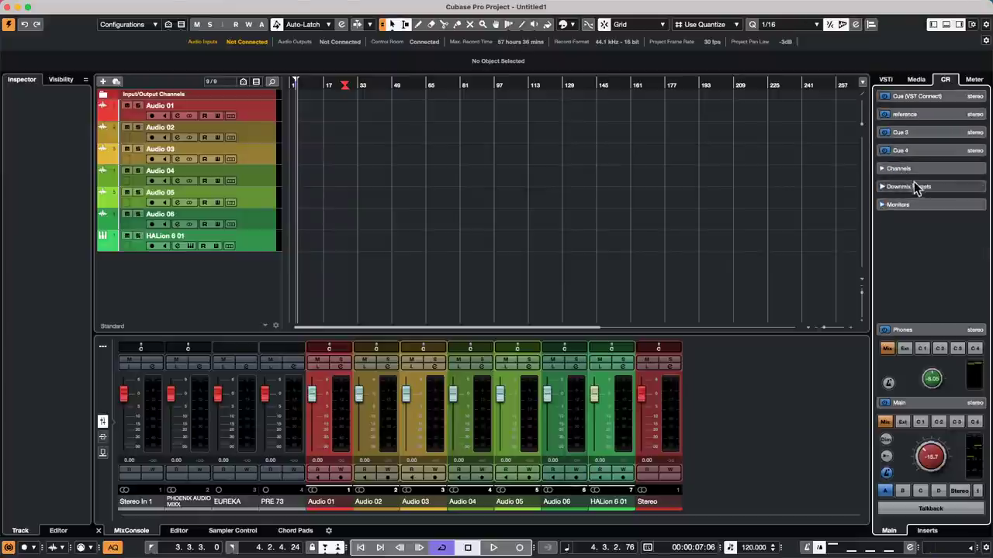
Add a stereo external input named ipad to the Control Room in Audio Connections.
mouse_move(237, 6)
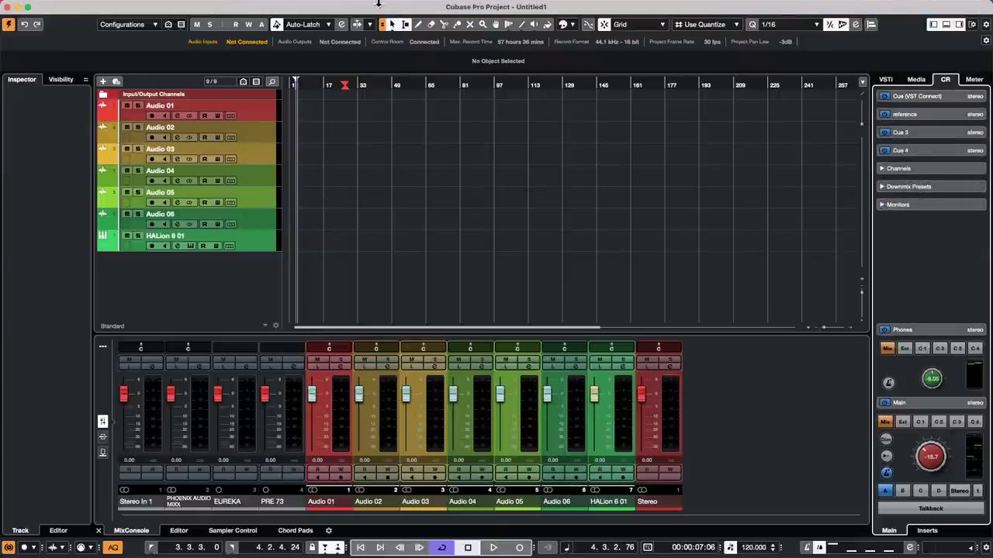
mouse_move(419, 3)
click(308, 6)
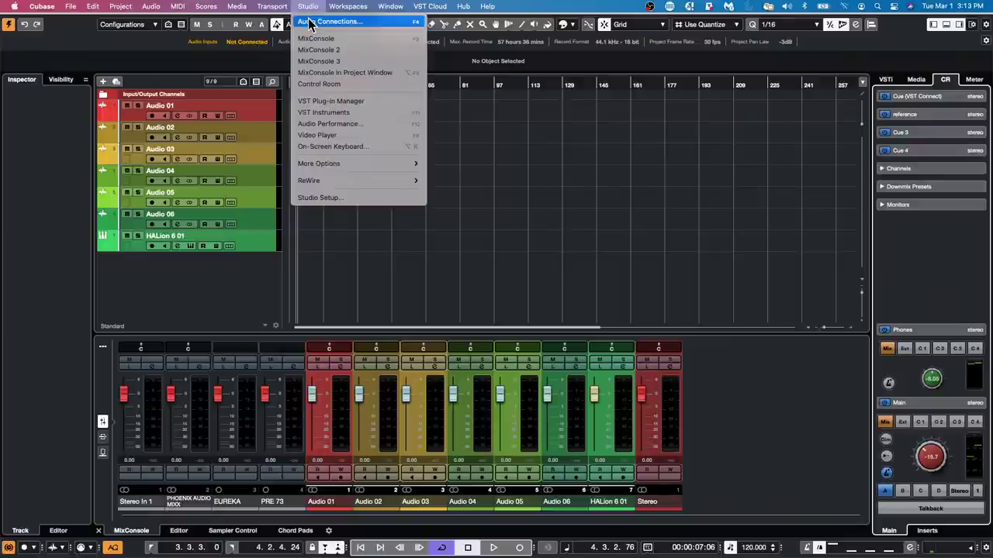
click(309, 22)
right_click(266, 310)
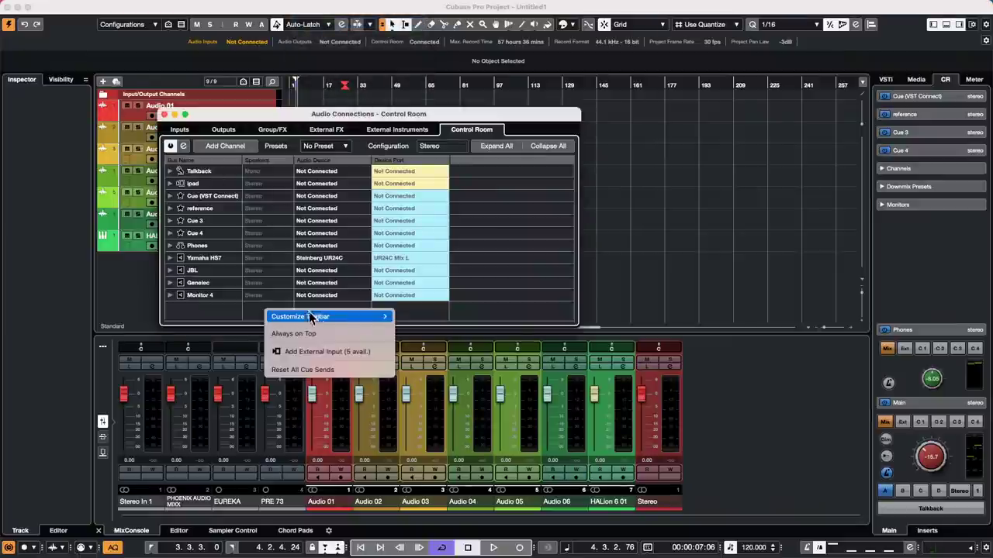
click(362, 351)
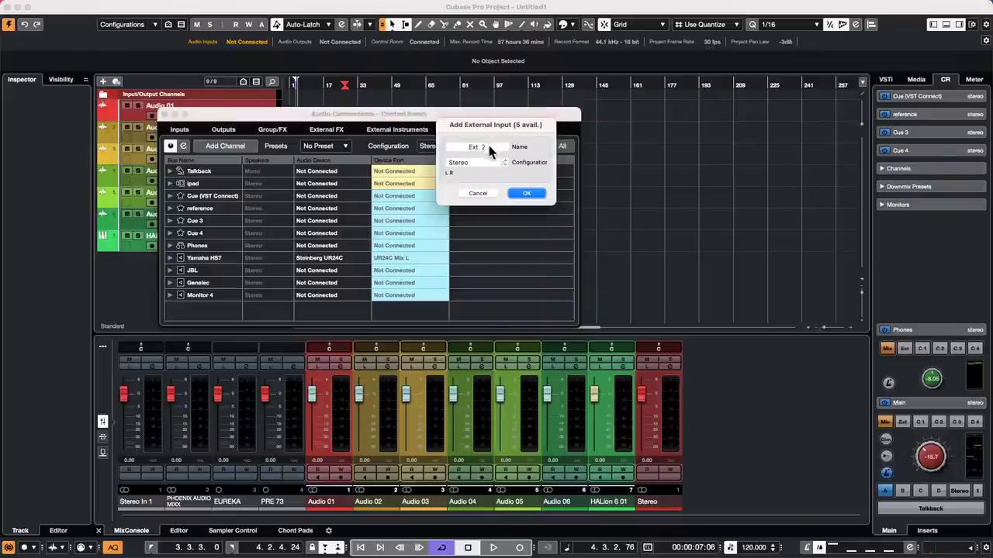
click(488, 147)
key(BackSpace)
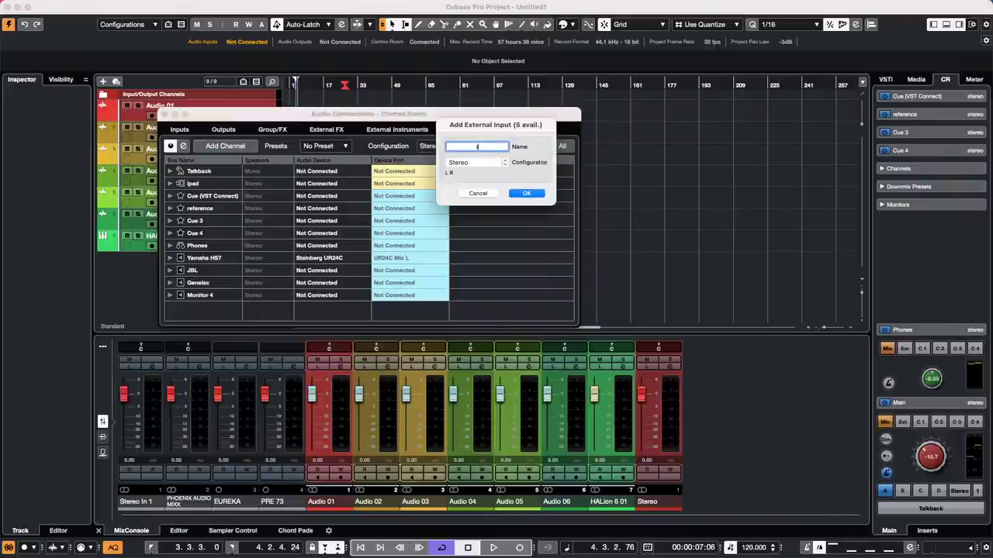
text(ipad)
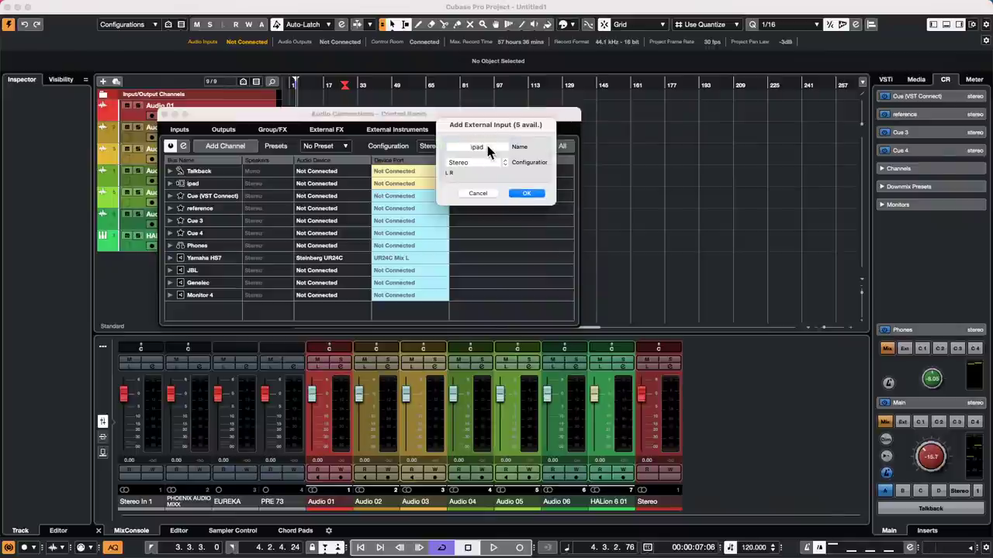
click(527, 195)
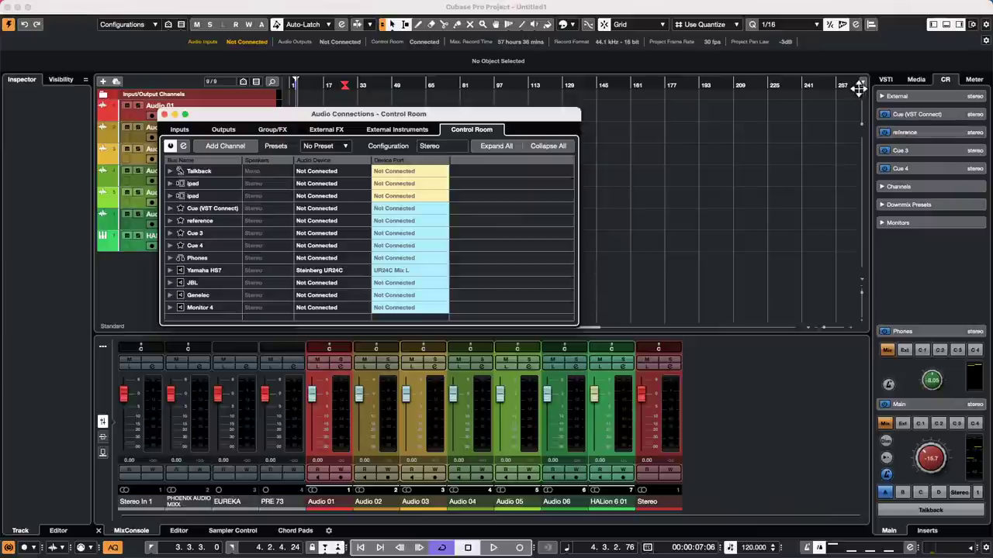
Check which external inputs can be selected in the Control Room's External section, and collapse the section.
click(883, 97)
click(890, 111)
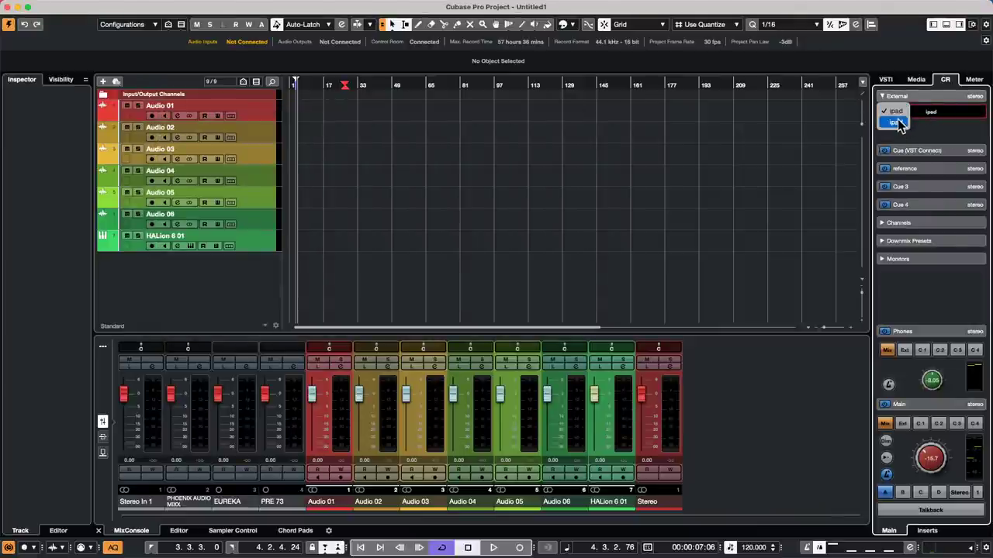
click(934, 114)
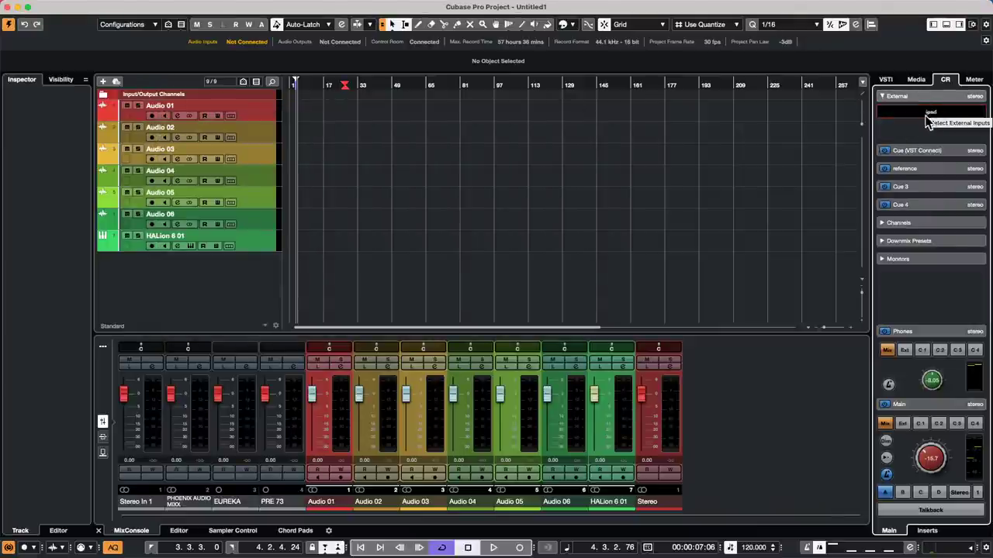
click(882, 97)
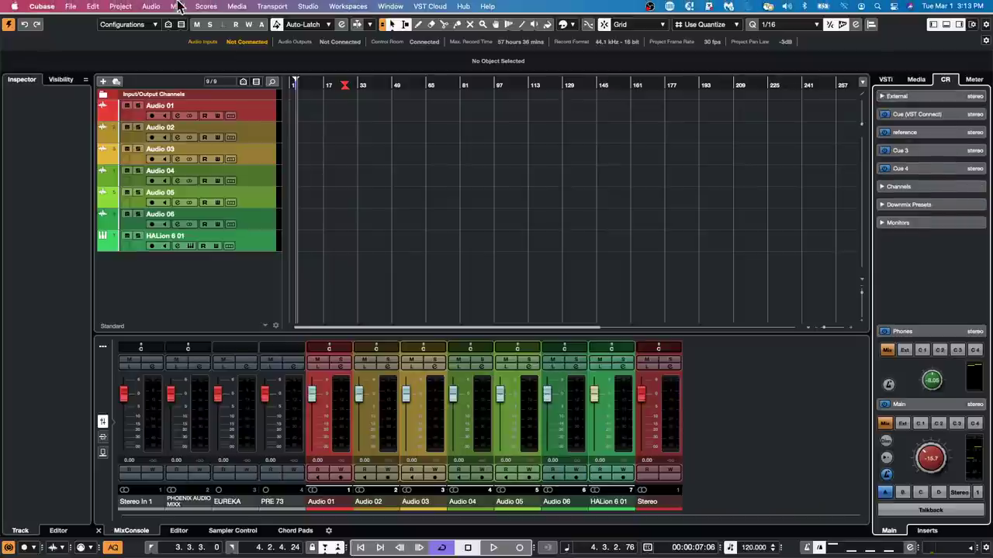
Review the Control Room bus list in the Audio Connections window and close it.
click(349, 6)
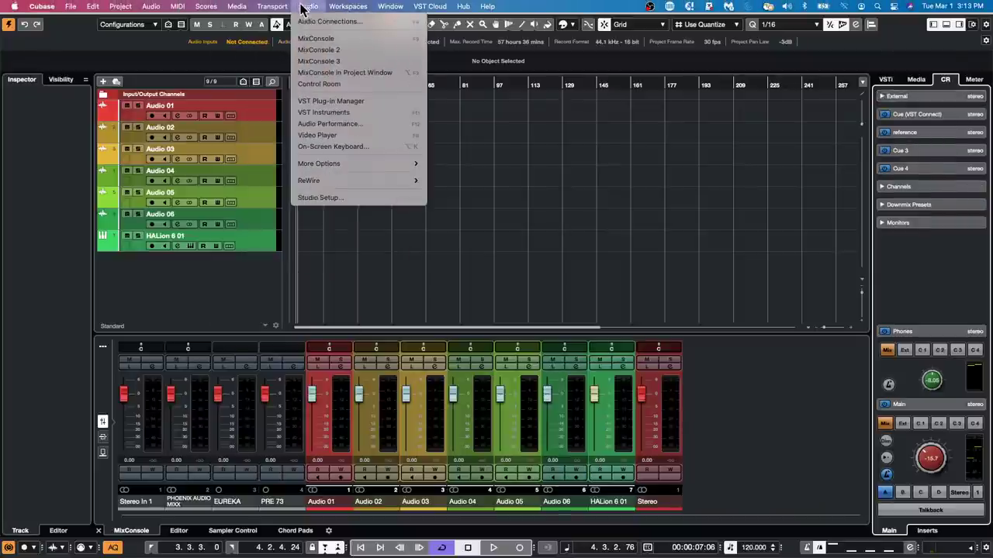
click(307, 19)
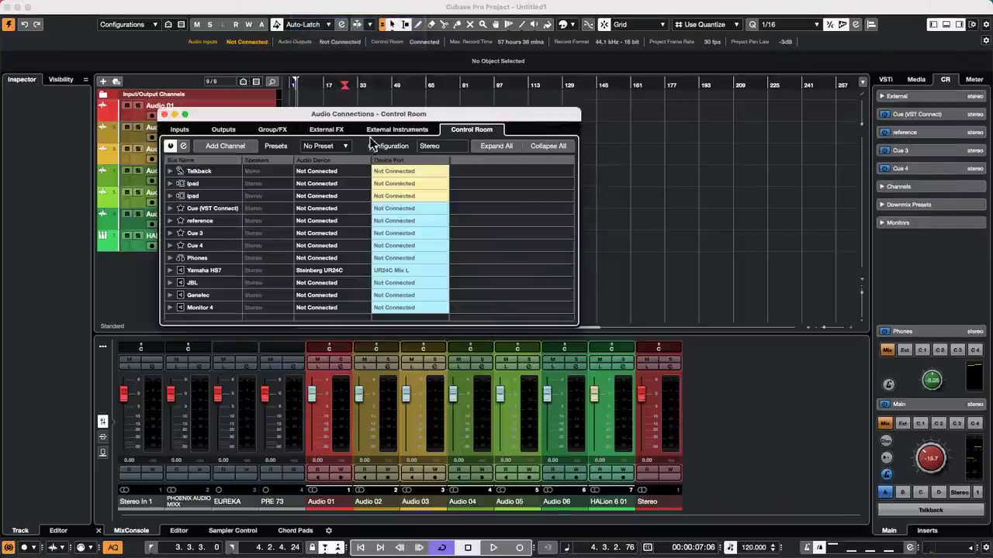
click(164, 114)
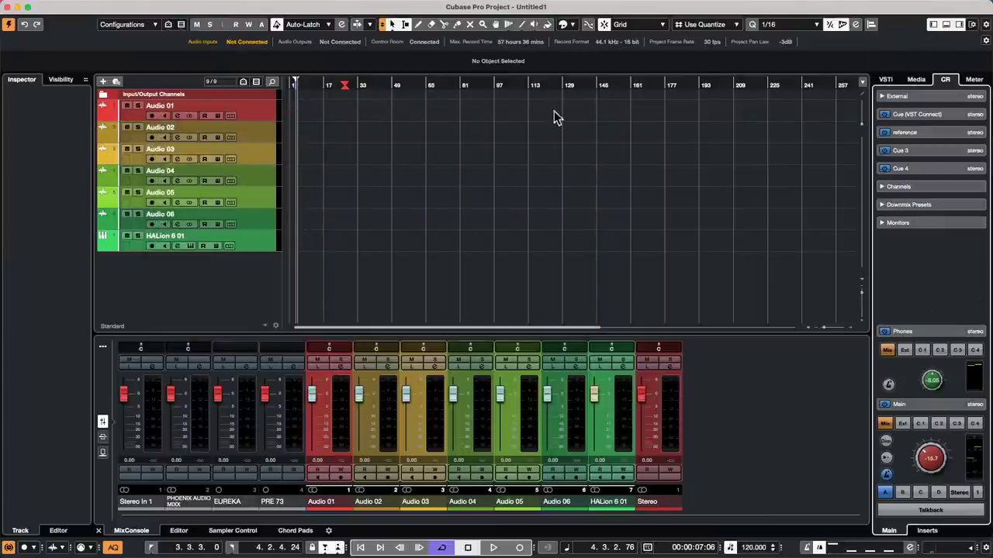
Lower the Main level to about -24.9 dB using the Control Room section displayed with the master meter, and return to the Control Room.
click(975, 79)
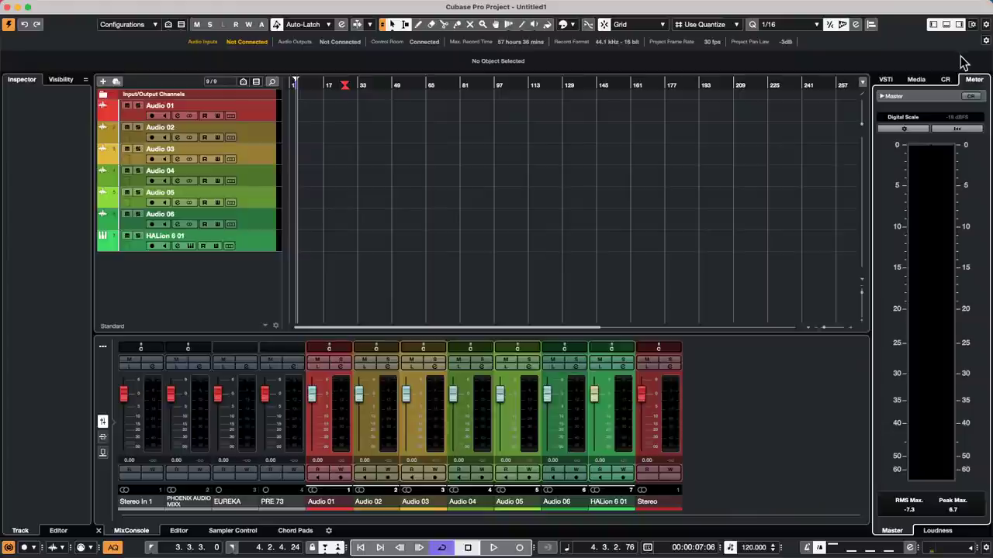
click(973, 79)
click(972, 97)
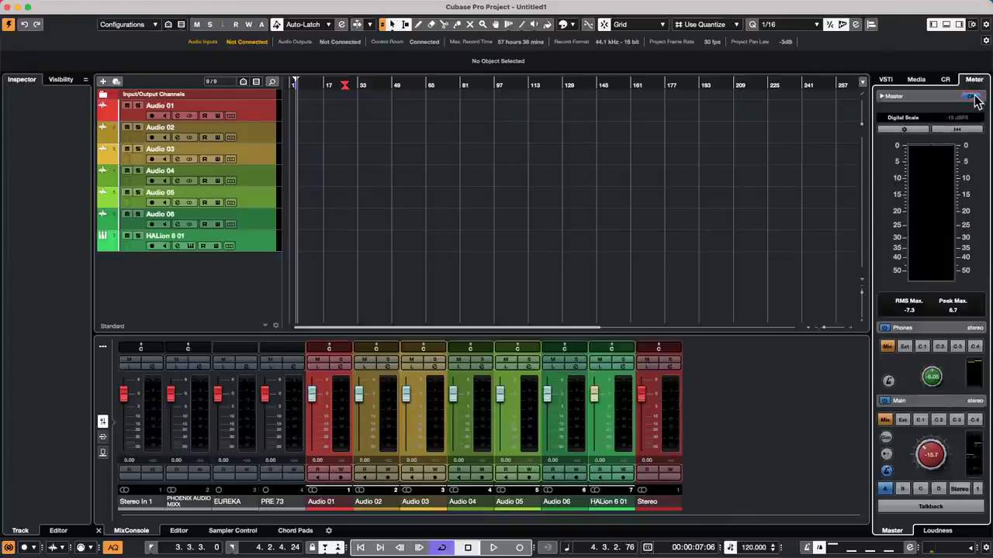
drag(918, 464, 938, 442)
click(969, 96)
click(944, 80)
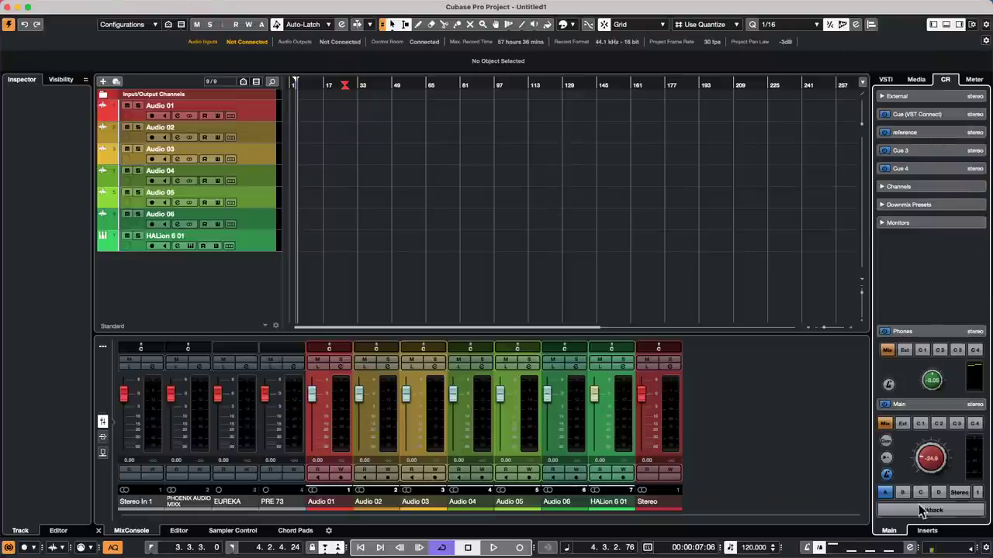
Remove the StudioEQ insert from the Control Room's Monitors channel and display the Main channel's inserts.
click(928, 532)
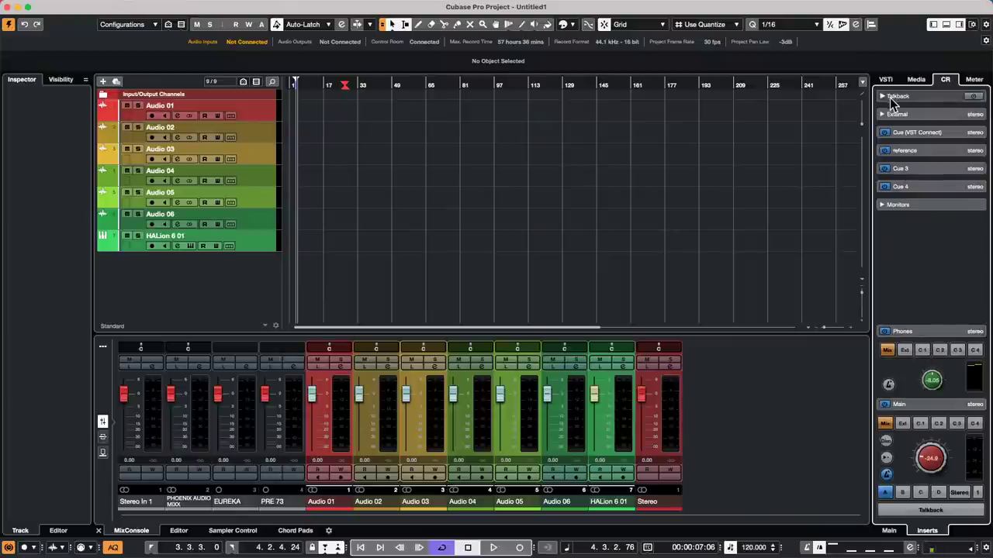
click(917, 204)
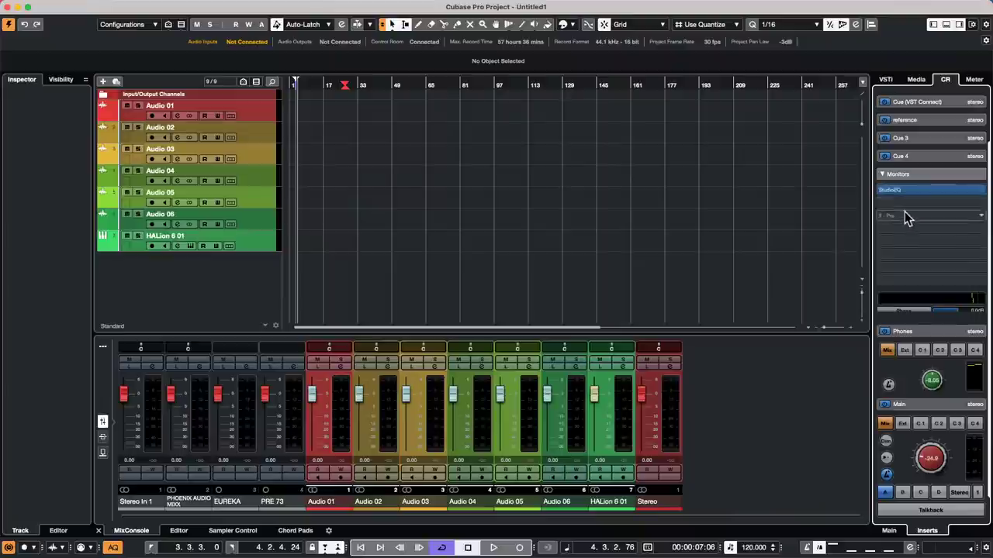
drag(904, 190, 769, 201)
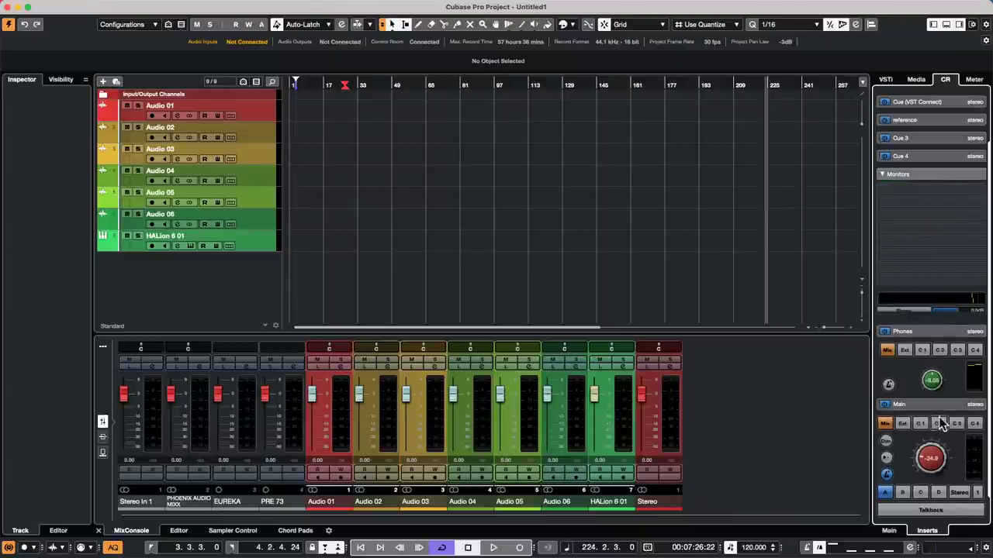
scroll(927, 405, down, 3)
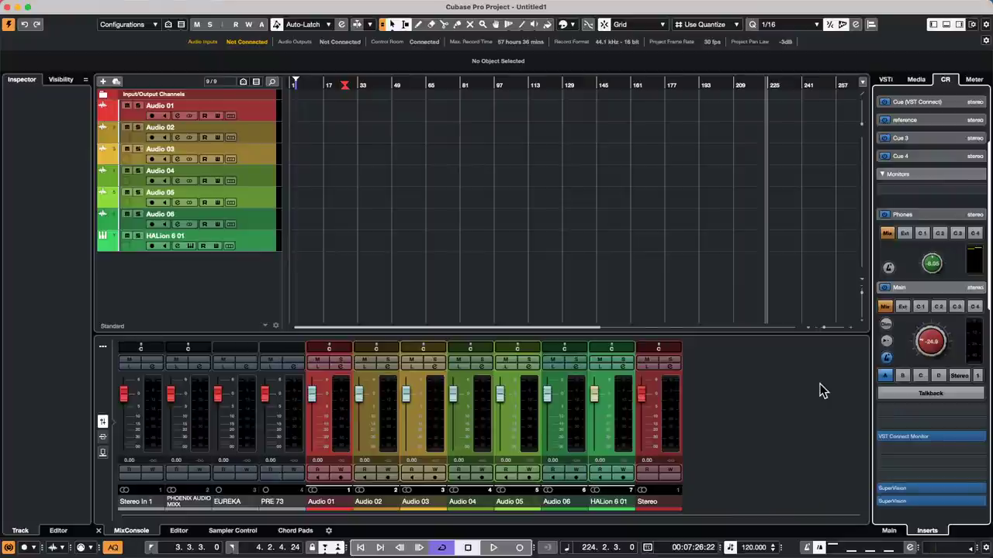
Examine the Stereo output channel's insert slots in its channel settings and close the window.
click(666, 367)
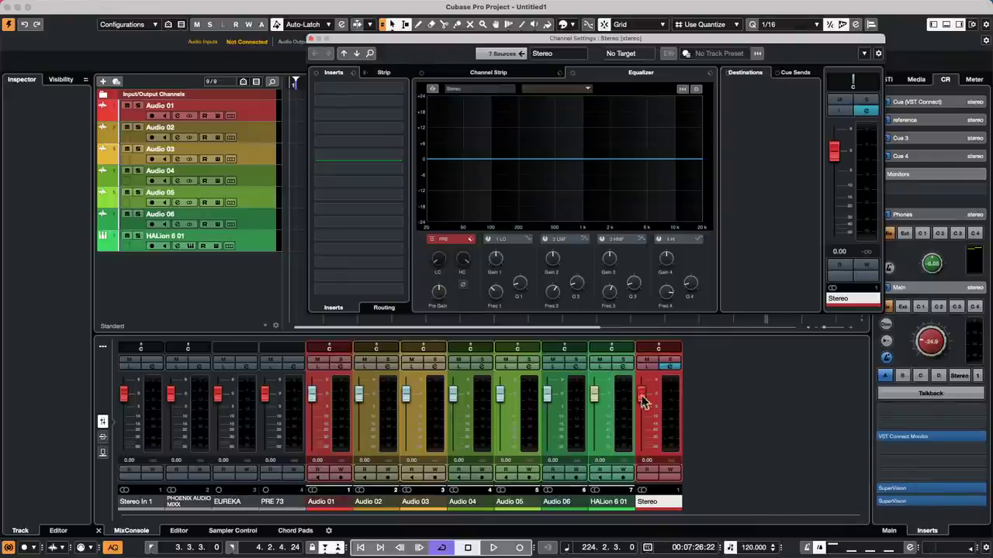
click(673, 370)
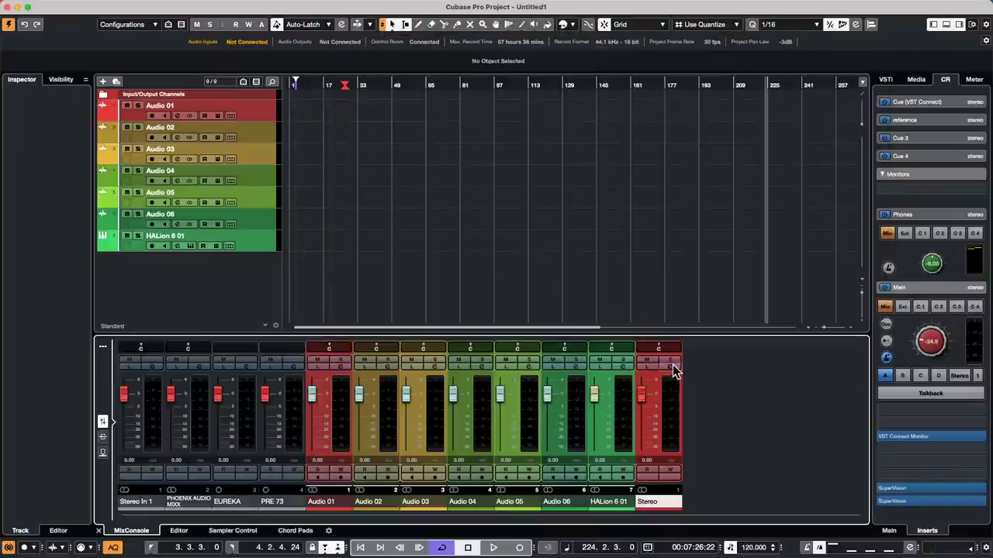
click(673, 370)
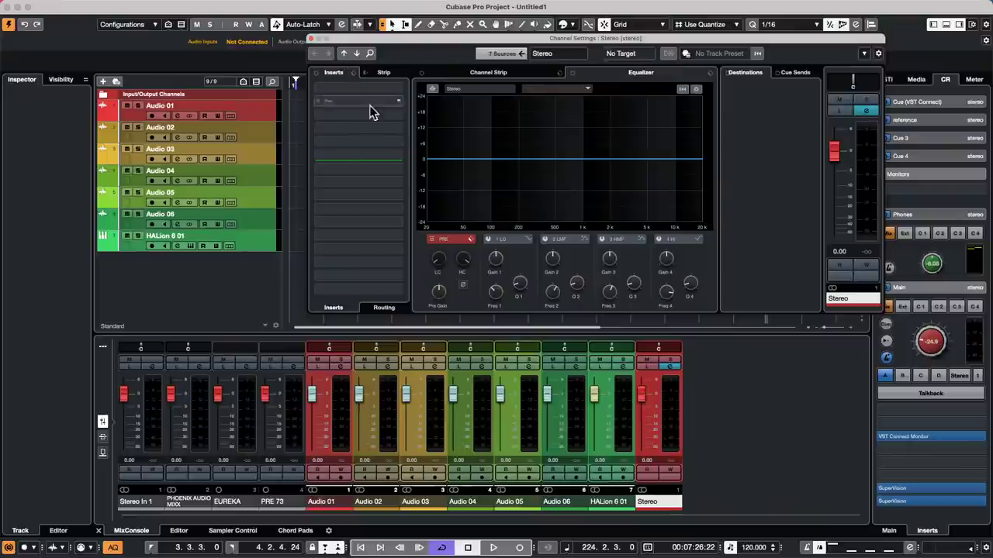
click(311, 39)
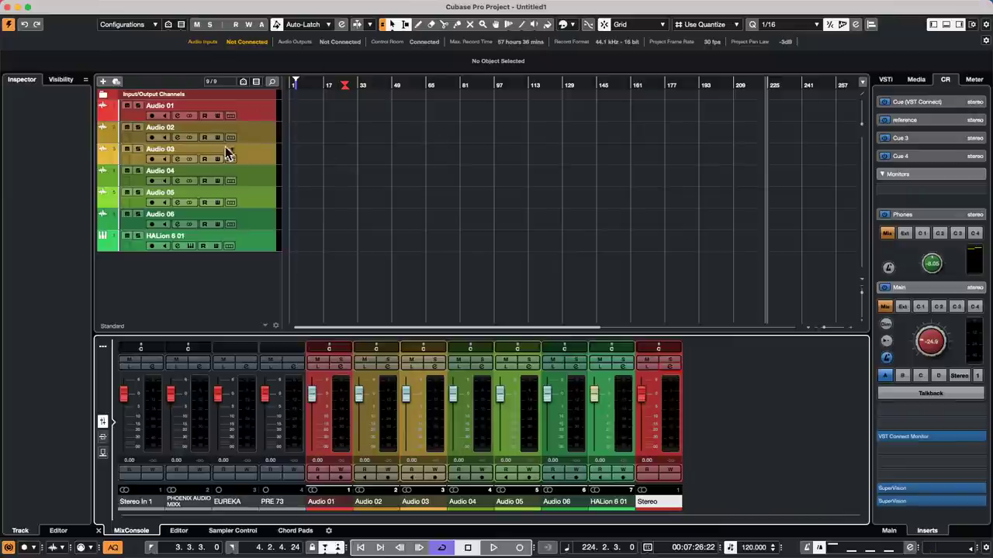
Select the Audio 02 track and open its channel settings.
click(250, 133)
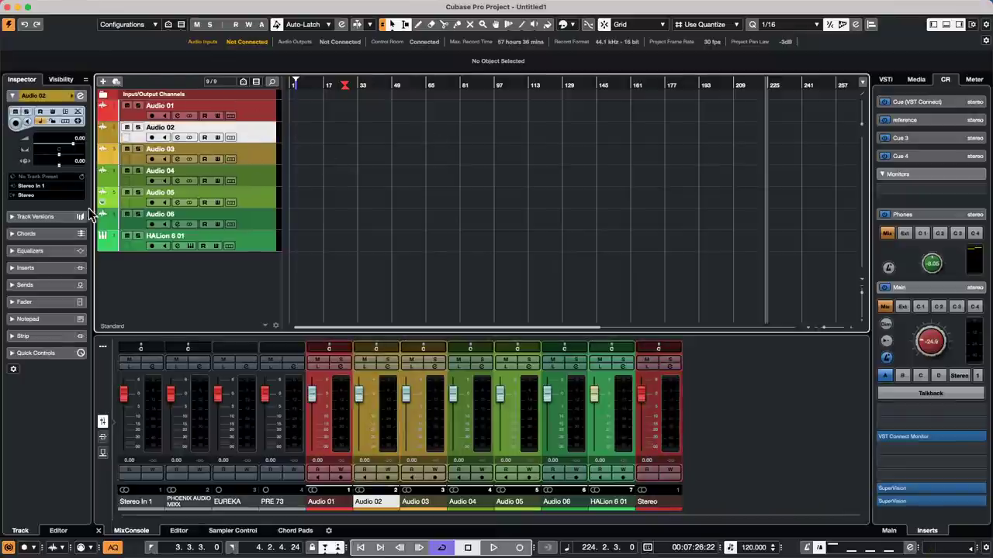
click(80, 96)
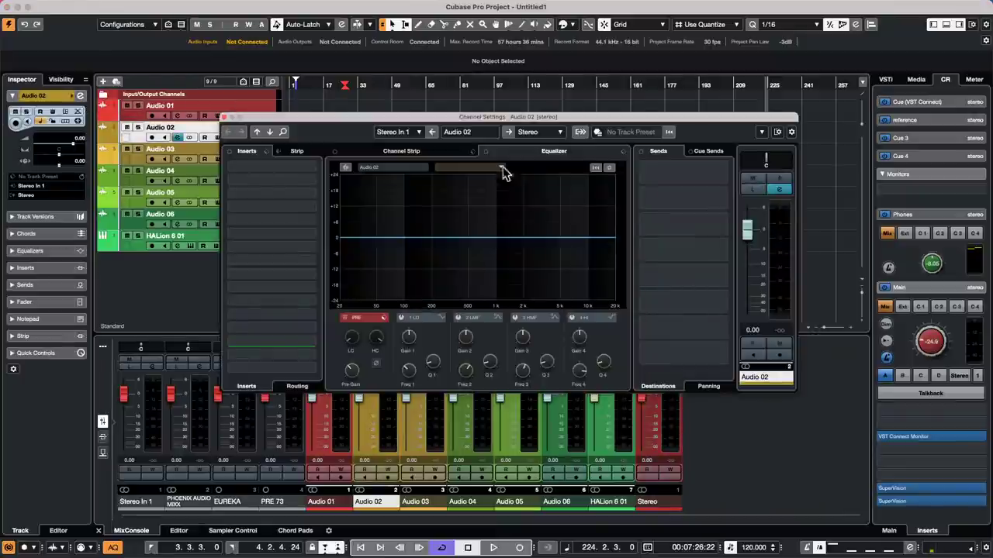
click(224, 117)
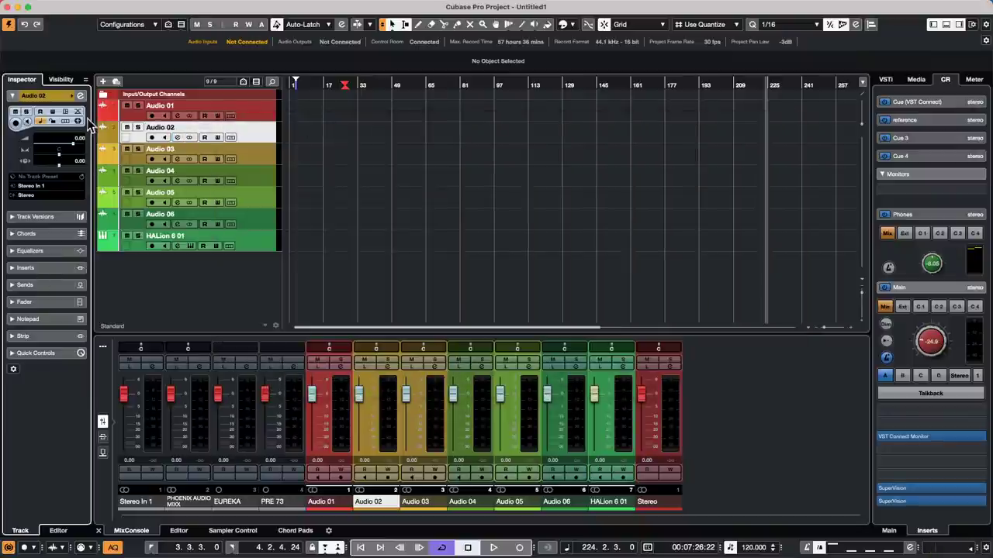
click(80, 96)
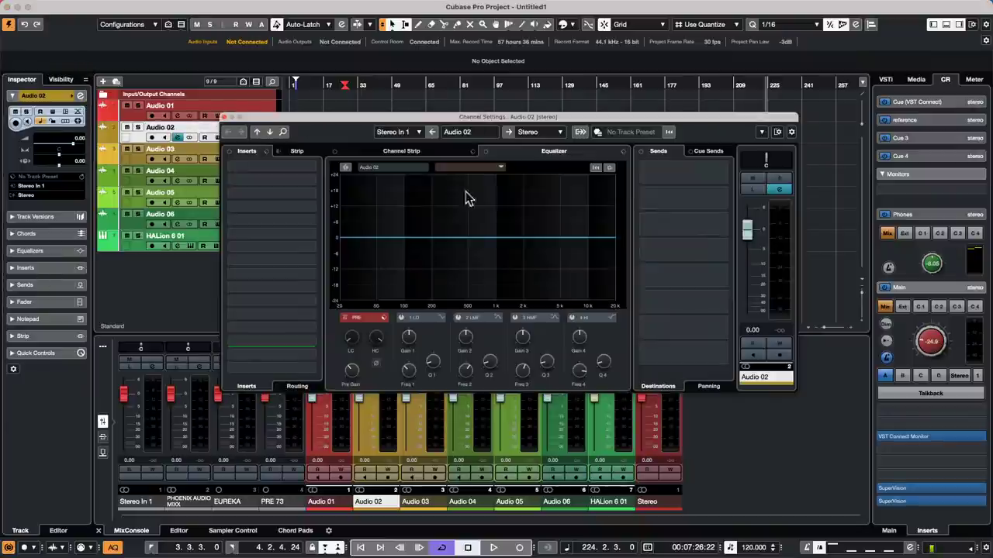
Load the StepFilter effect into Audio 02's first insert slot and close the channel settings.
click(314, 167)
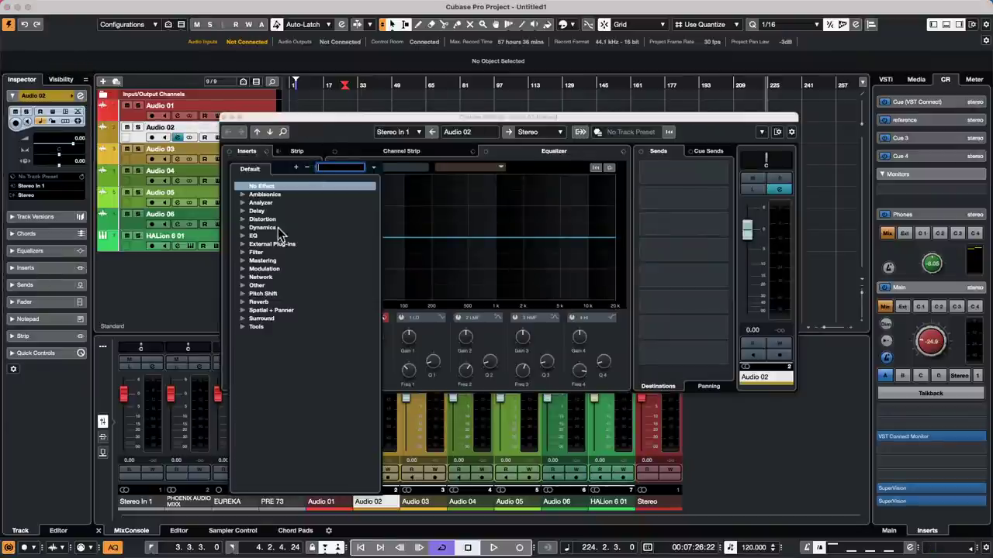
click(251, 254)
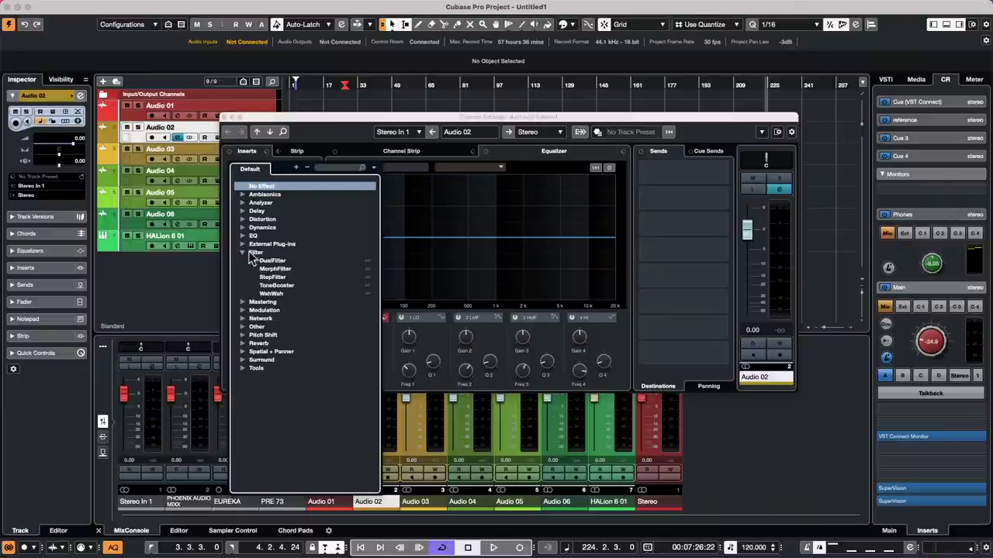
click(285, 277)
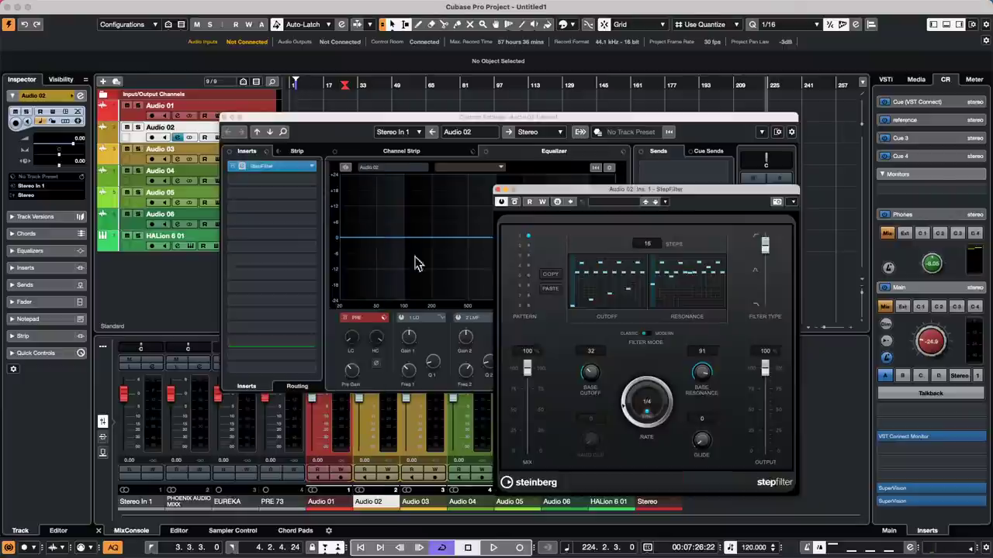
click(225, 118)
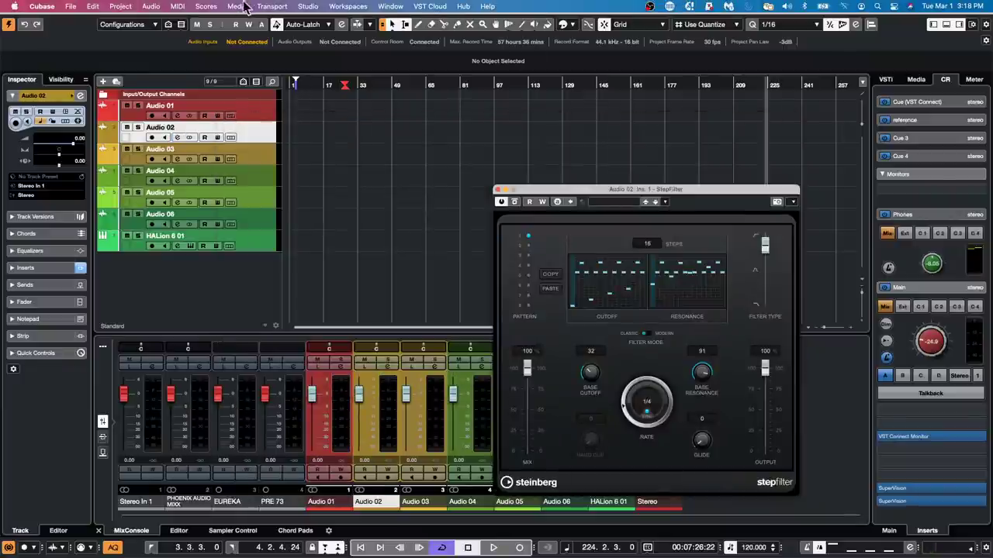
Open the automation settings and examine the Reveal Parameter on Write option.
click(214, 10)
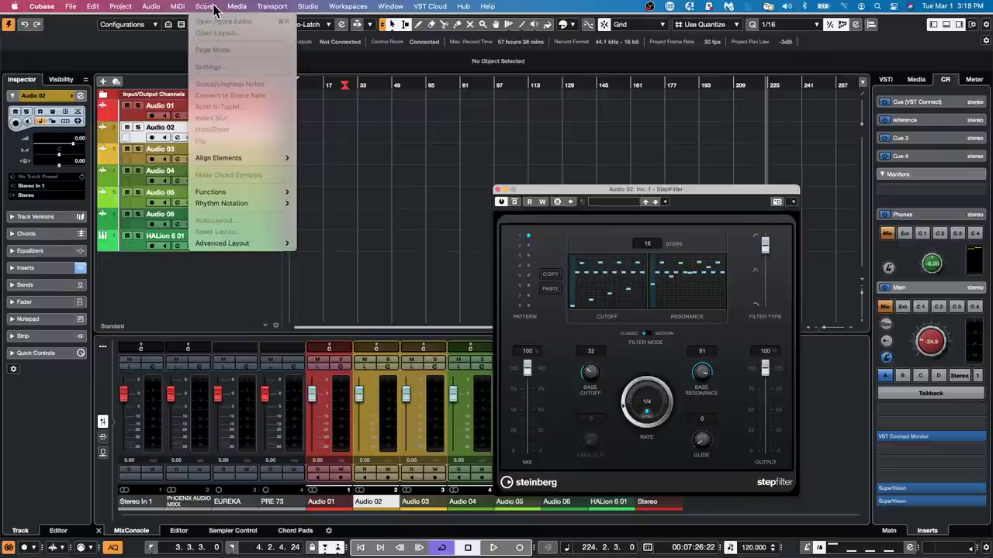
click(421, 93)
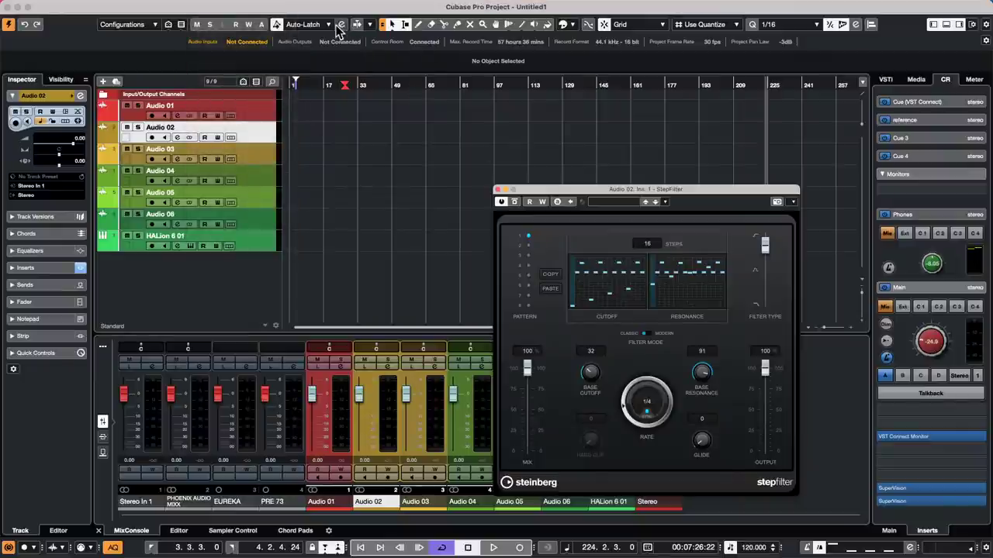
click(341, 24)
click(422, 166)
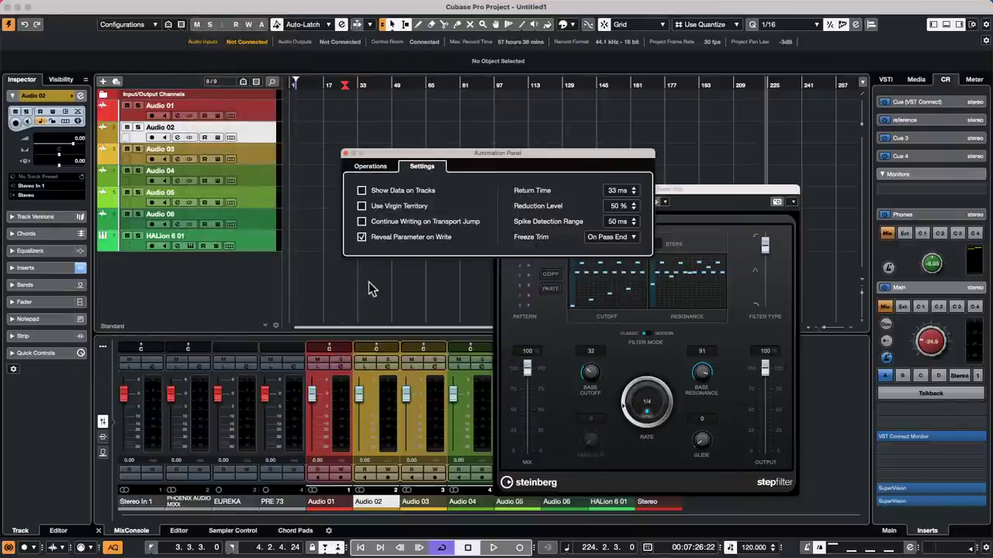
Write StepFilter Base Cutoff automation at 49 on Audio 02 during playback and increase the height of its automation lane.
click(420, 299)
key(space)
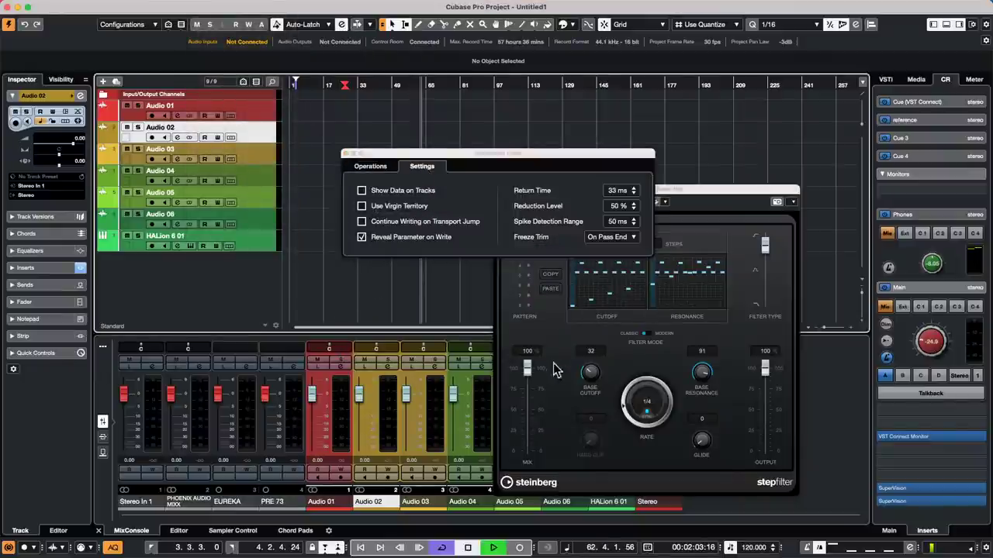
click(346, 153)
click(542, 202)
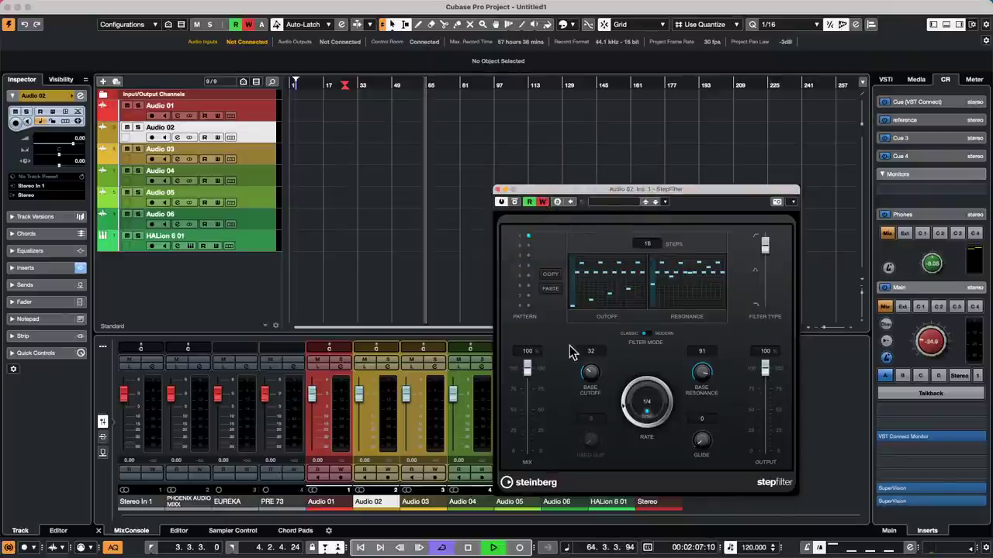
drag(595, 379, 595, 368)
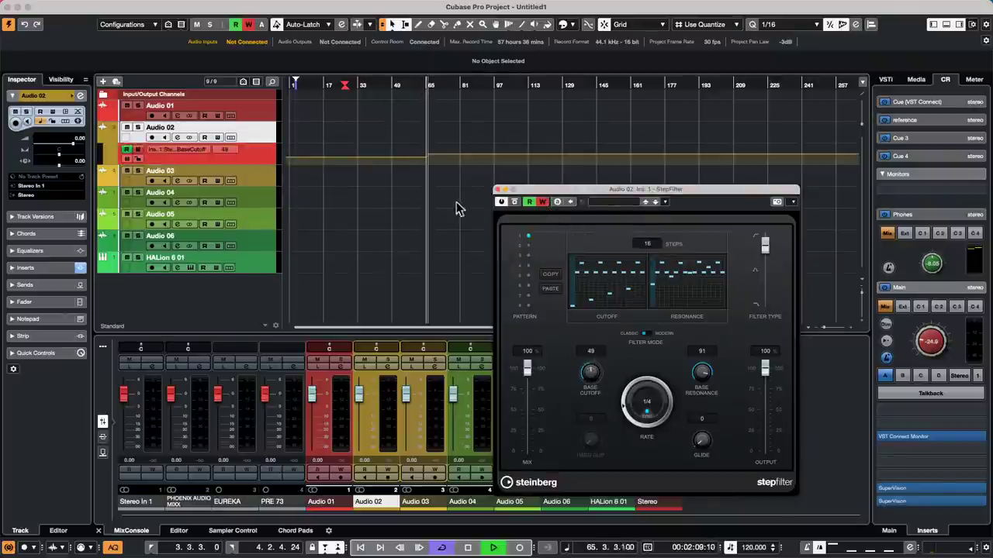
drag(201, 162, 201, 174)
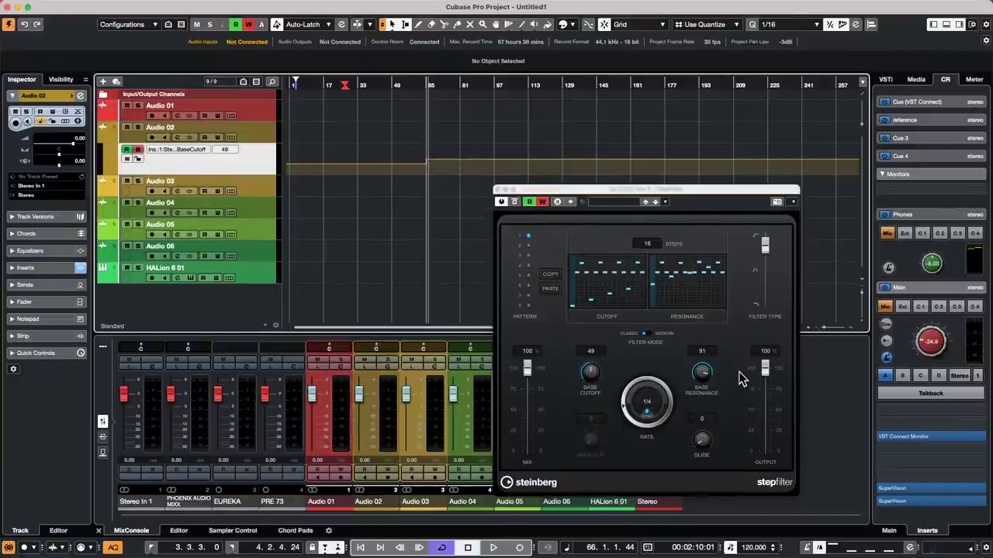
Show the automation track for StepFilter's Base Resonance parameter under Audio 02.
right_click(590, 377)
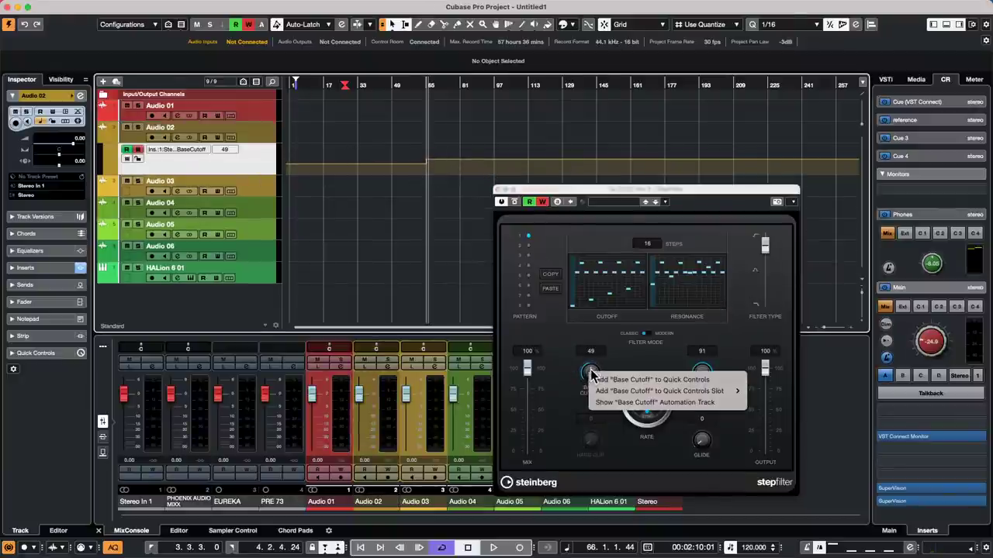
click(778, 341)
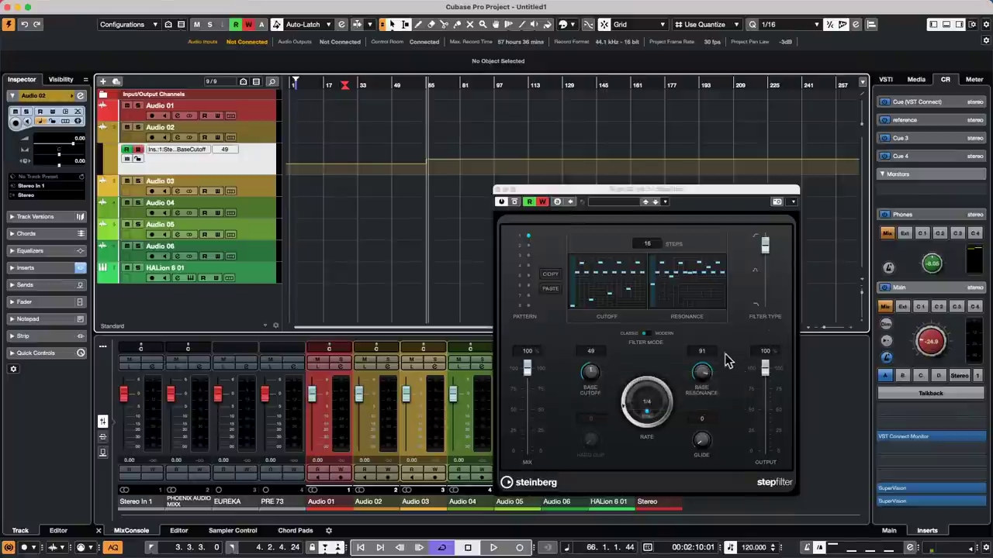
right_click(701, 375)
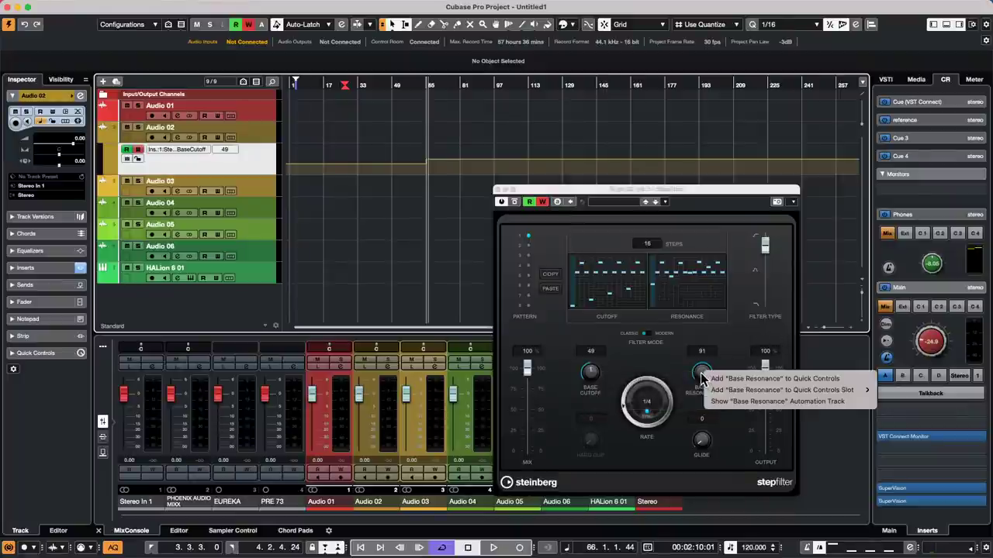
click(804, 403)
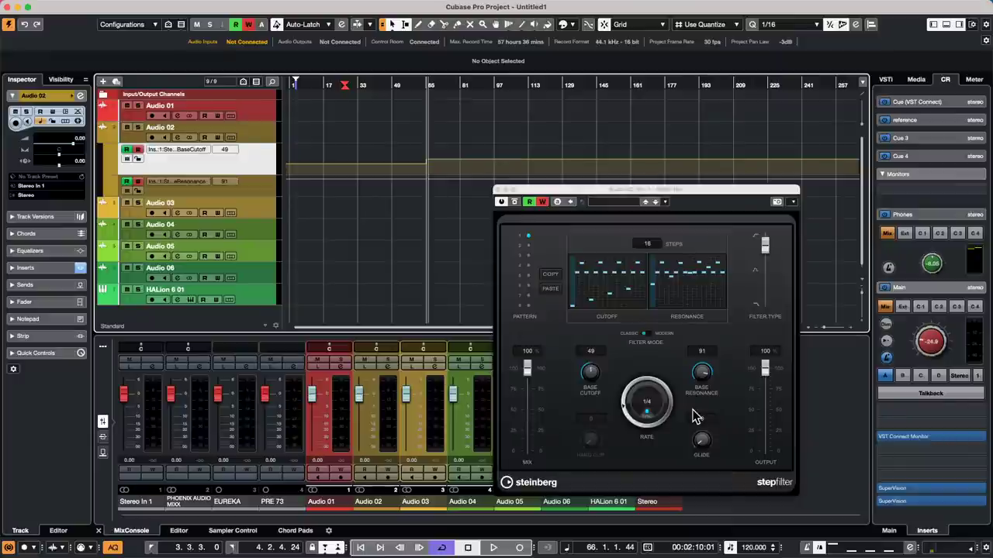
Open and activate the recent project chord track.cpr, dismissing the plug-in warnings and closing the HALion Sonic SE window.
mouse_move(354, 3)
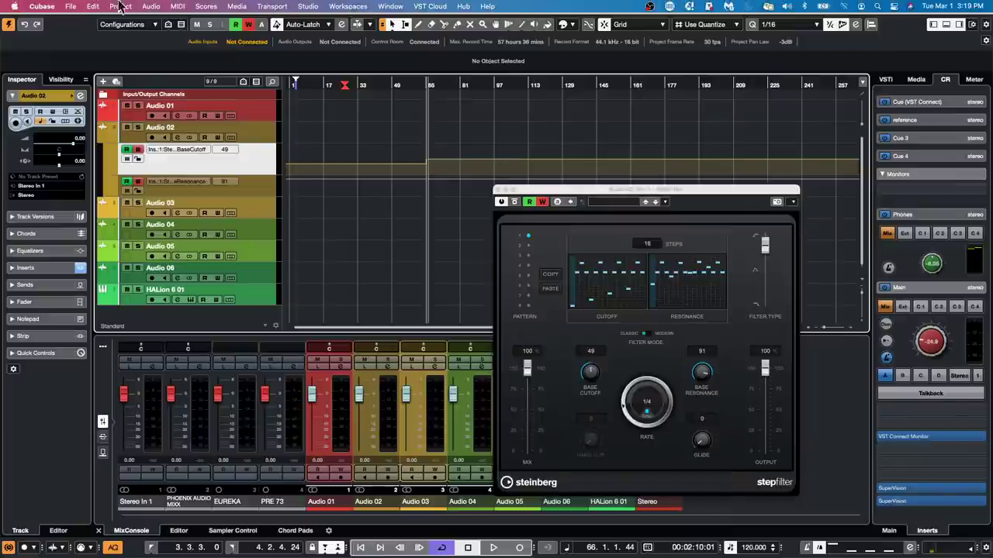
click(68, 6)
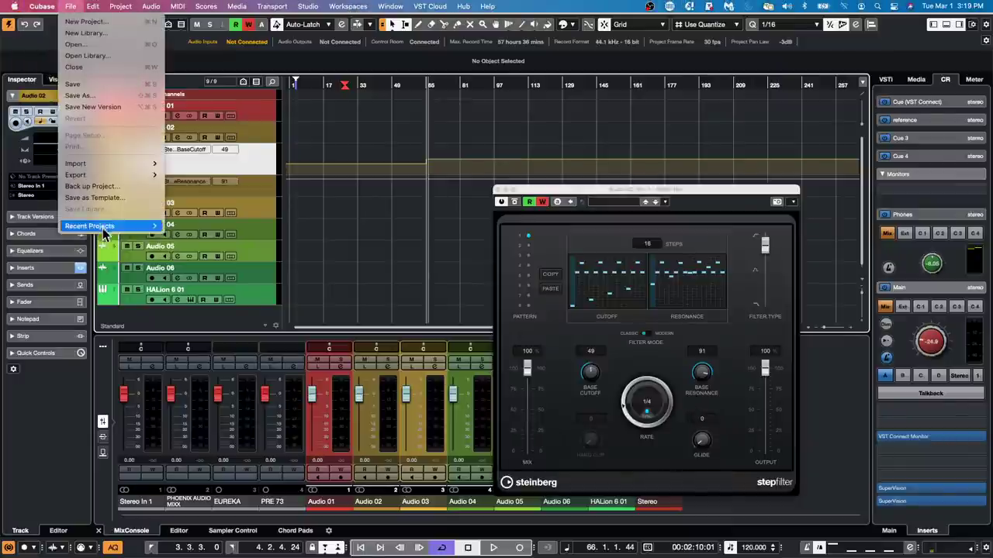
mouse_move(103, 227)
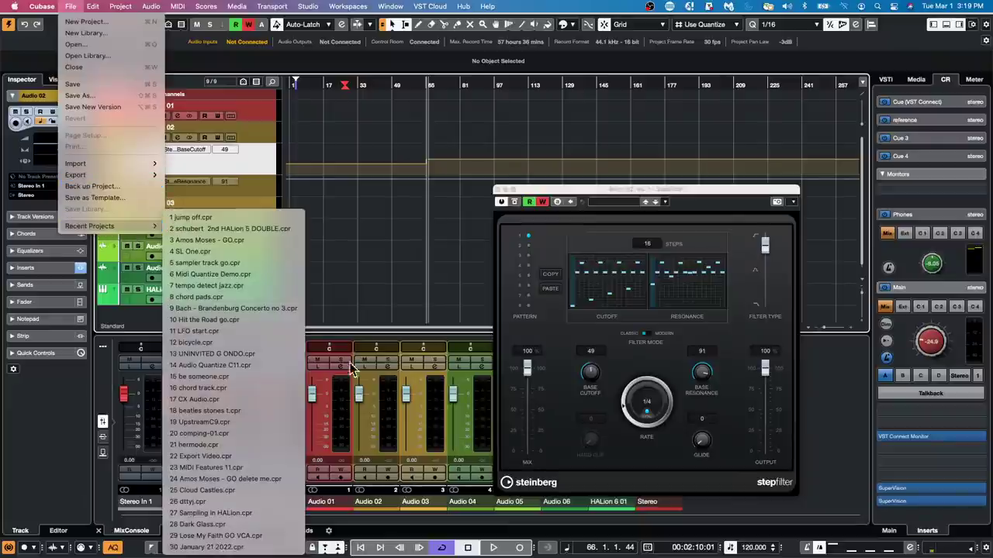
click(221, 388)
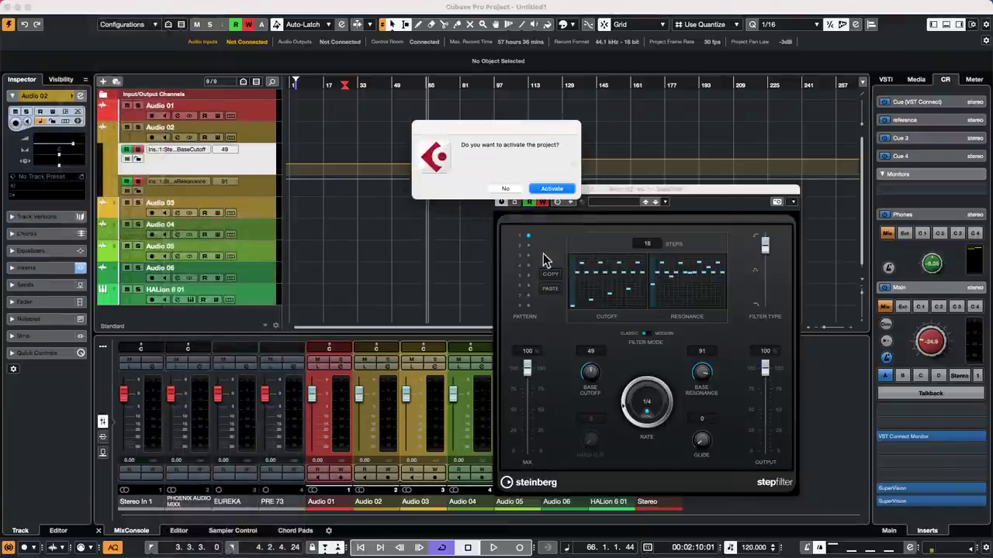
click(551, 189)
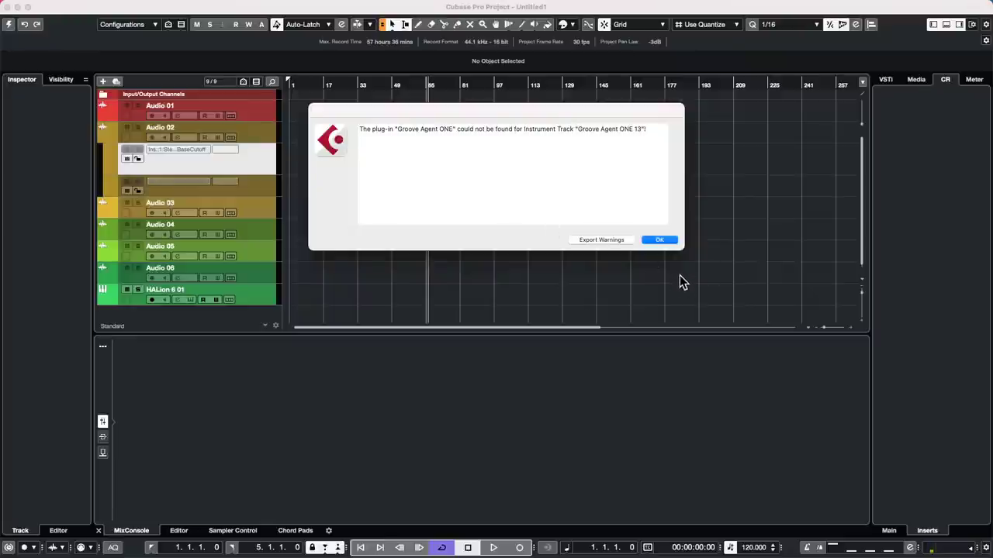
click(659, 240)
click(635, 296)
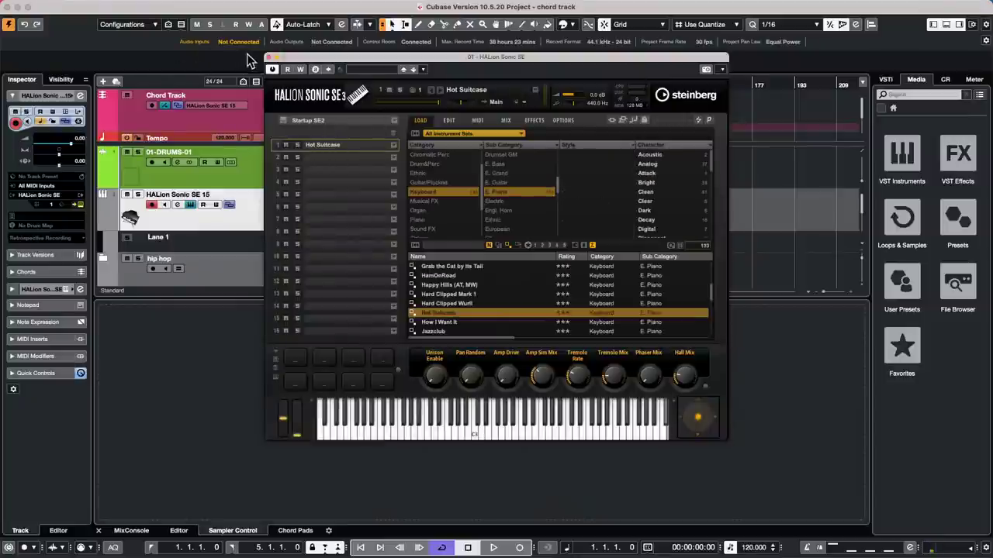
click(268, 57)
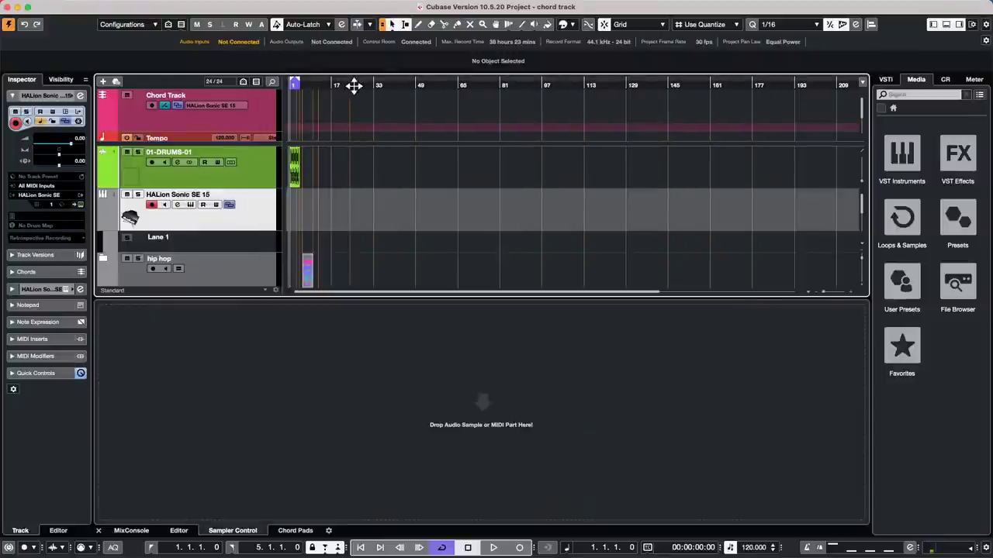
Play the drum loop across the first four bars with recording disabled on the HALion Sonic SE 15 track.
drag(303, 82, 161, 147)
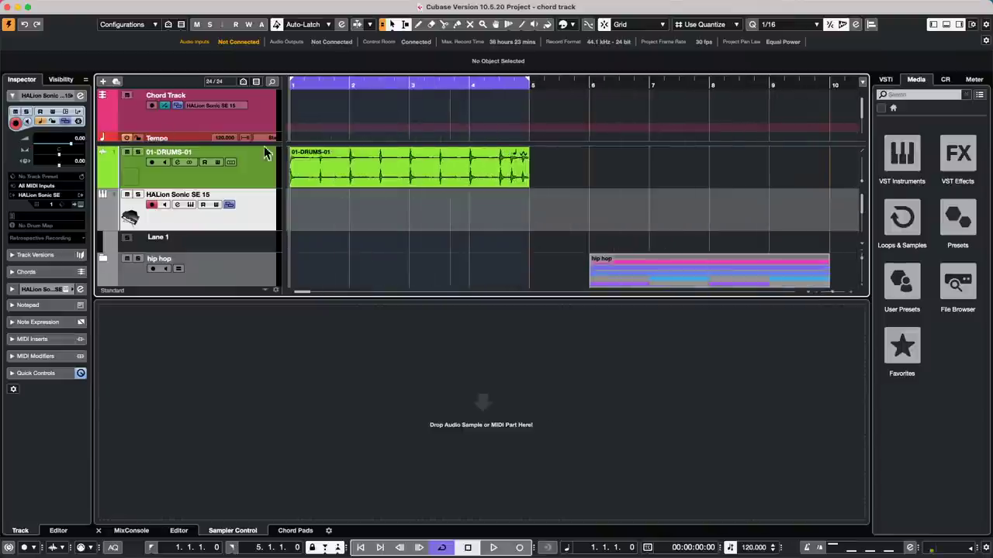
key(KP_Multiply)
key(space)
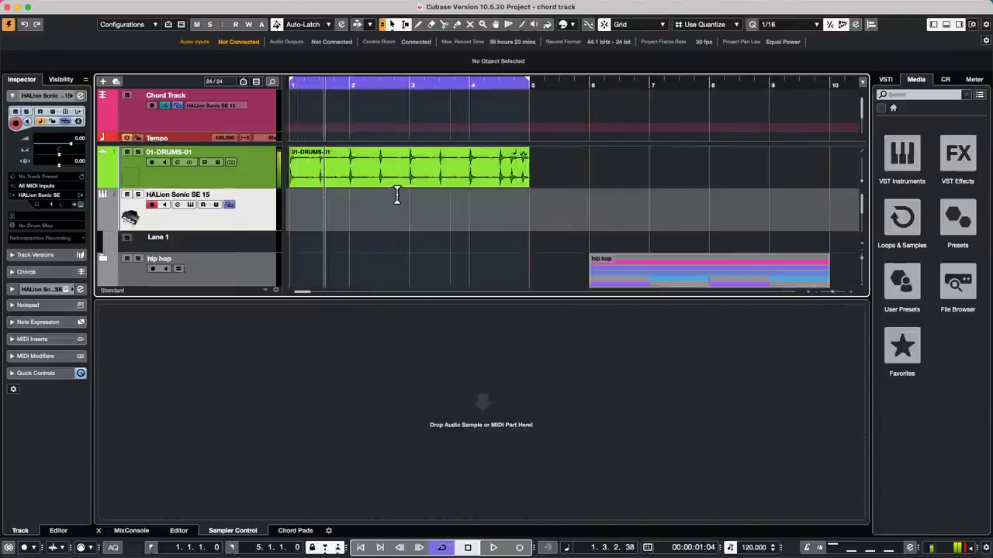
click(153, 206)
key(space)
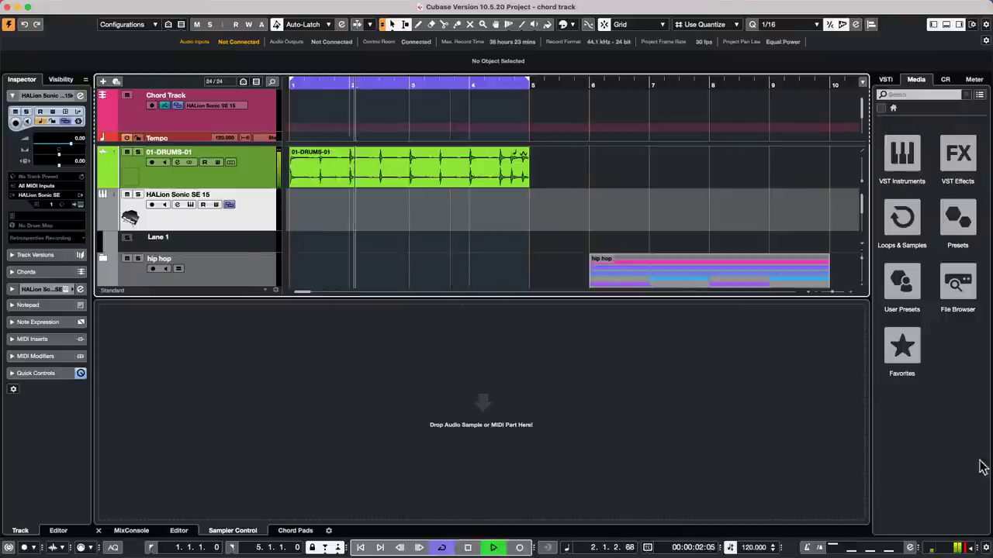
Set the Control Room's Main level to about -15.5 dB.
click(944, 79)
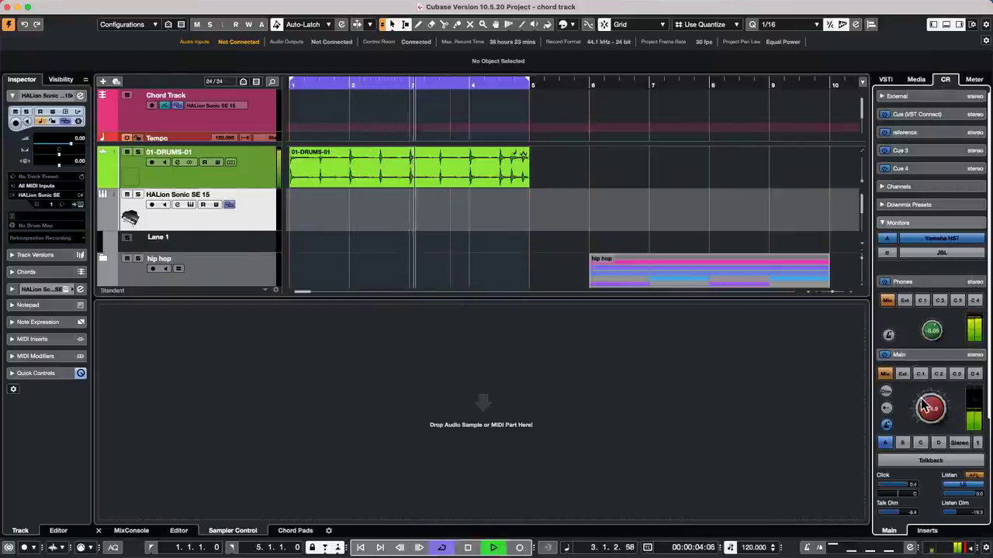
scroll(928, 406, down, 5)
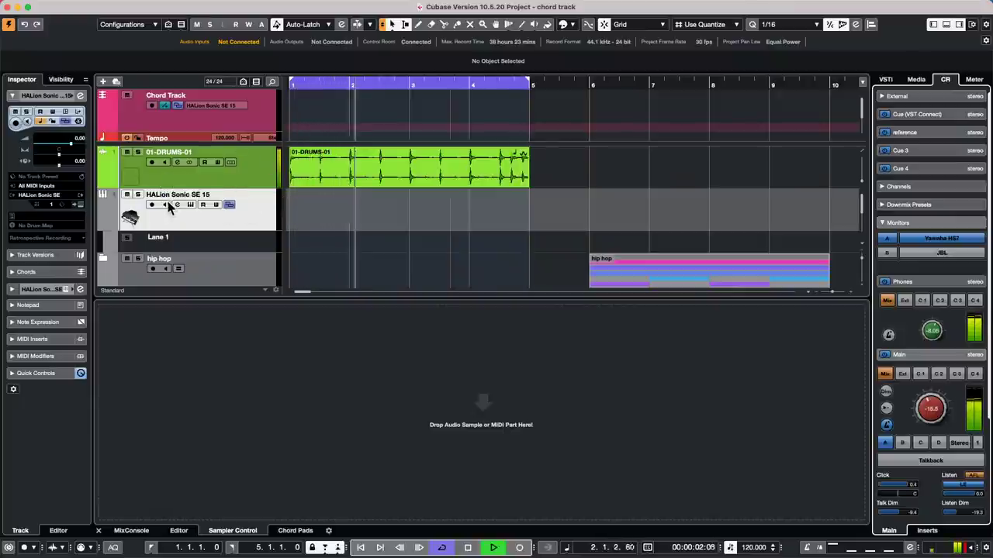
Draw a chord event at bar 1 of the Chord Track and define it as F major.
right_click(319, 110)
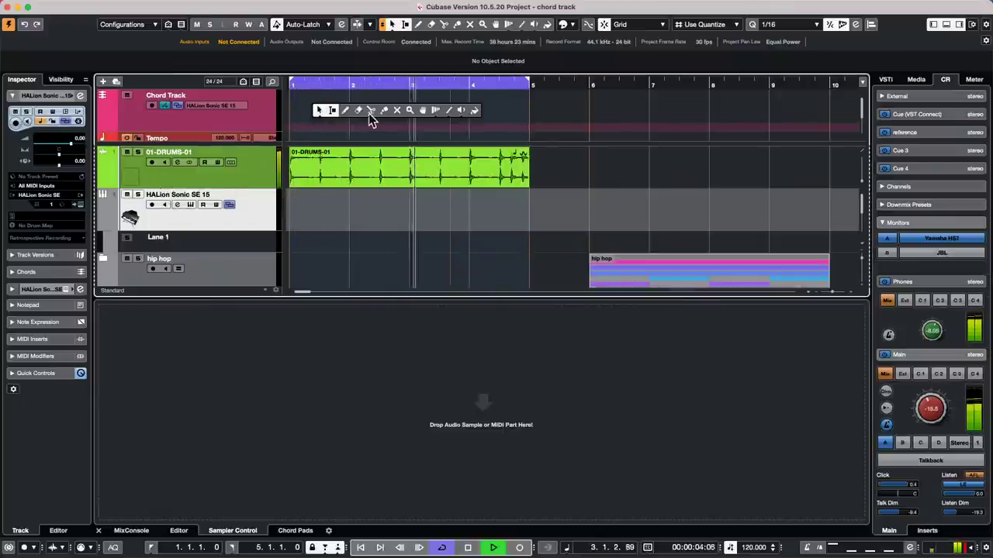
click(345, 110)
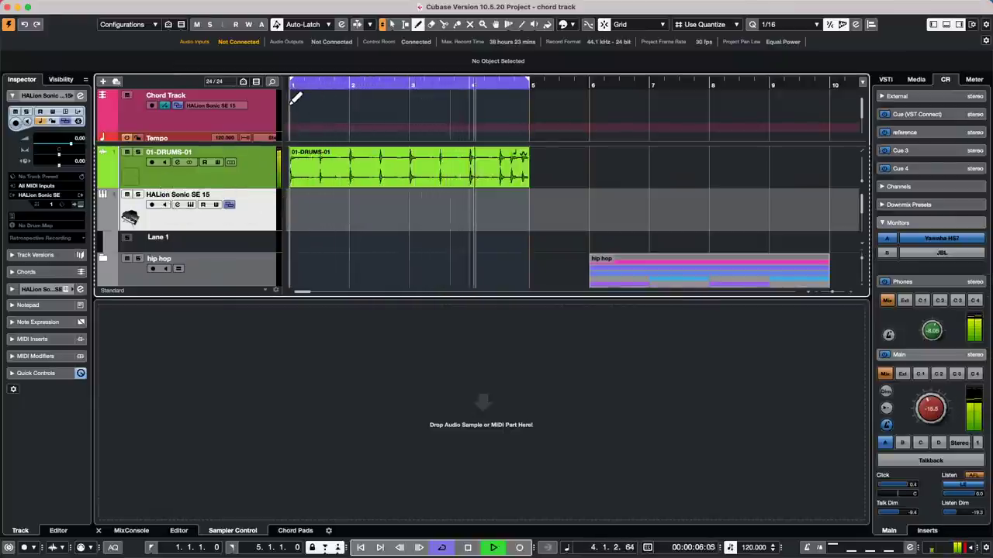
click(296, 99)
key(1)
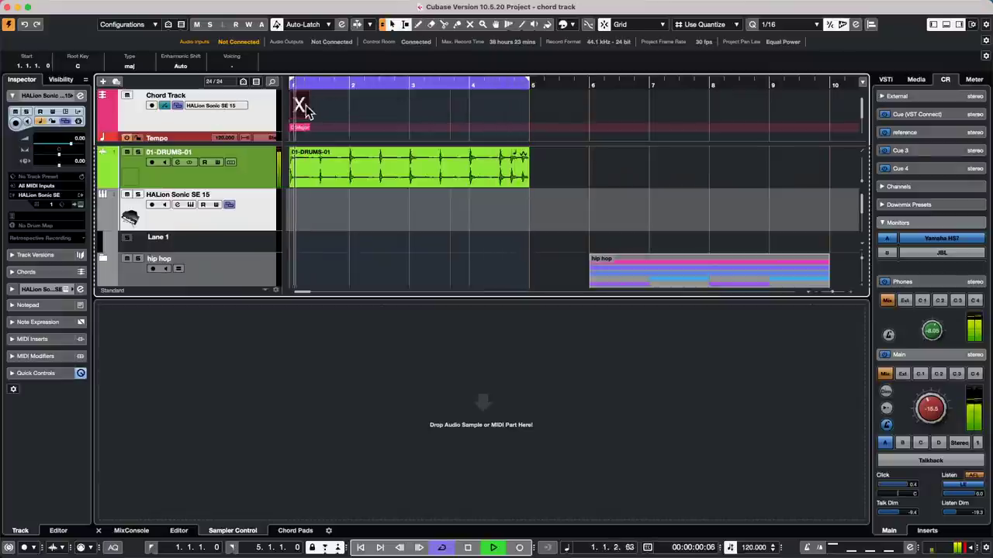
double_click(303, 104)
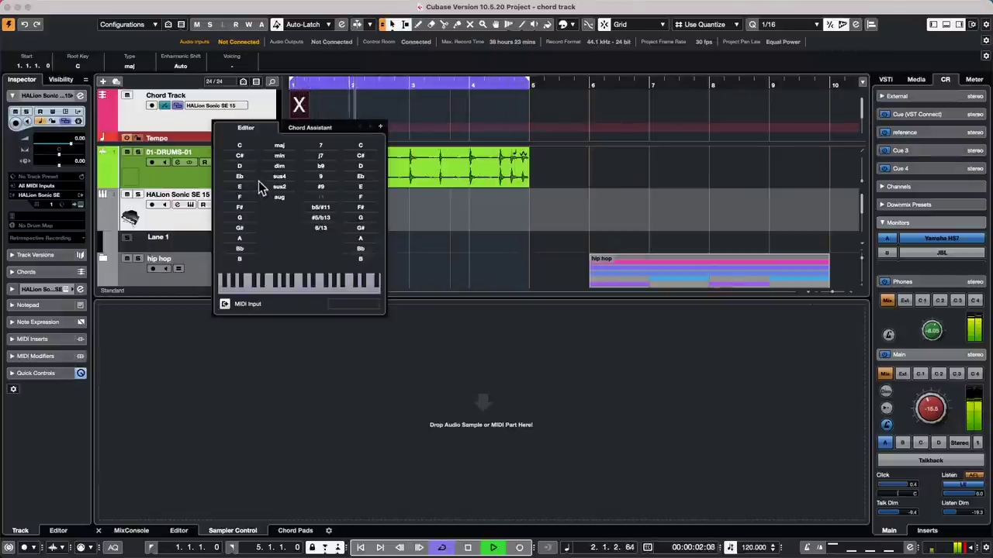
click(240, 188)
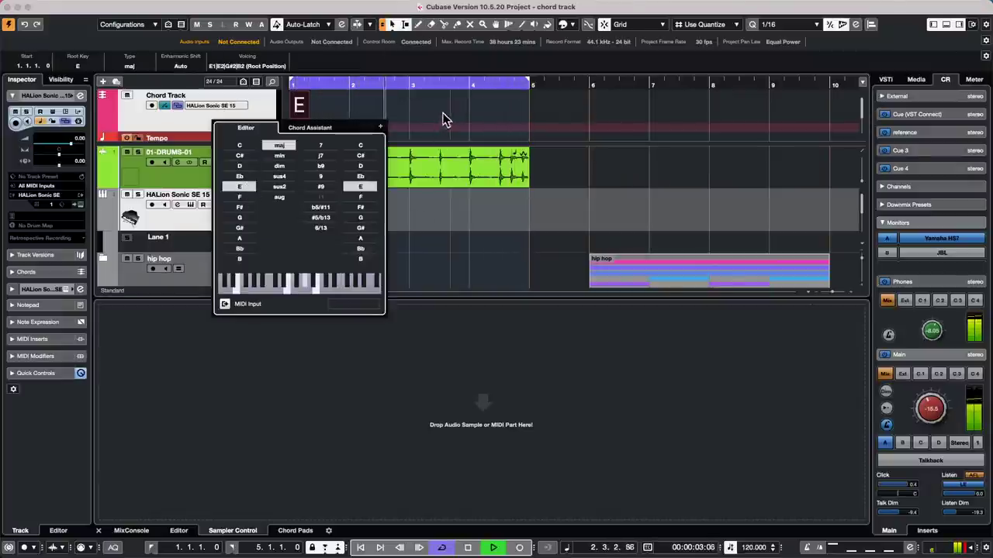
click(240, 197)
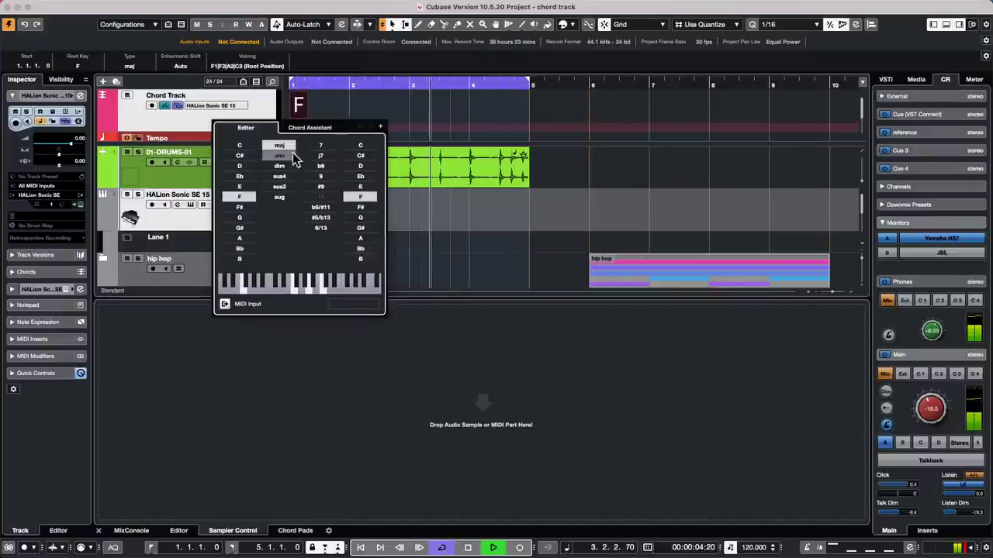
Add a second chord event at bar 2 of the Chord Track and define it as Bb major.
click(380, 125)
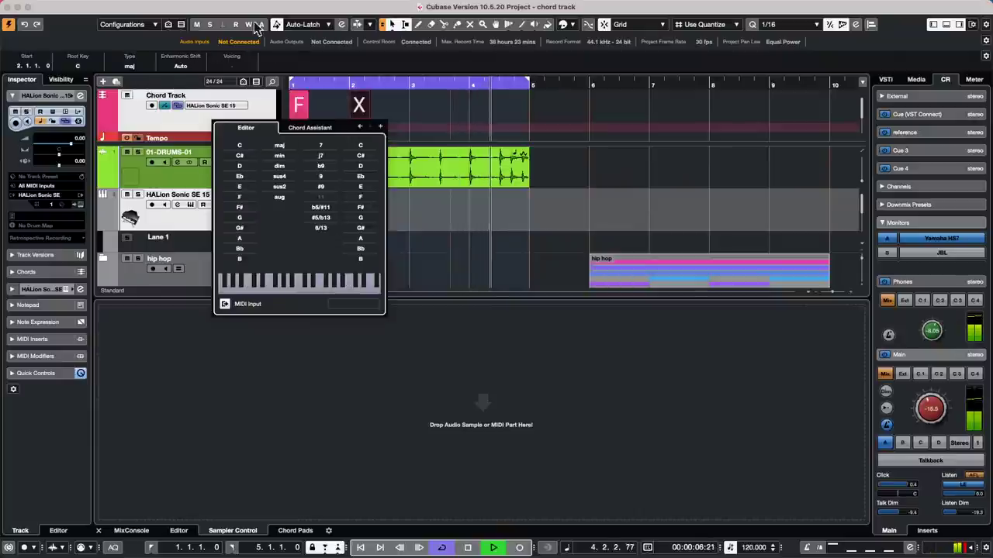
click(239, 249)
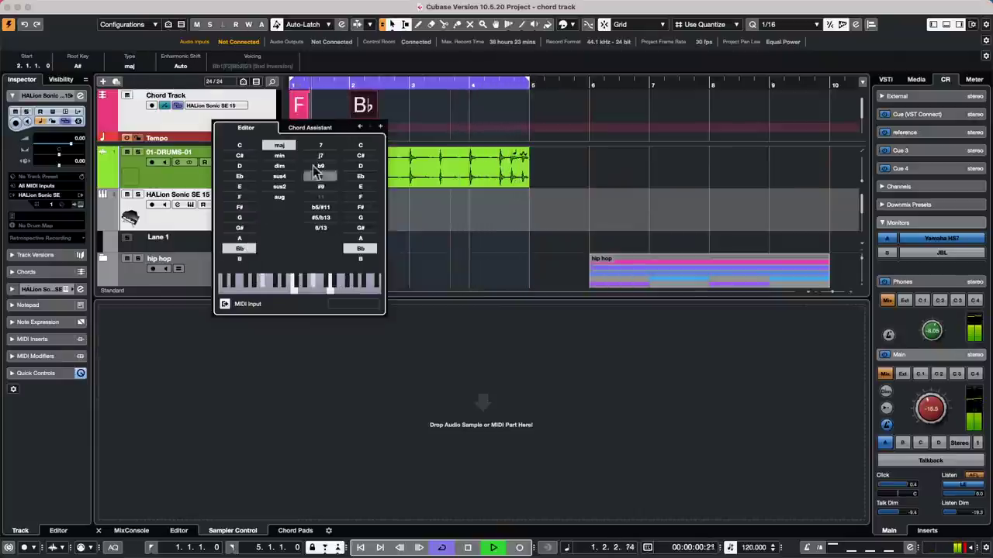
Add undefined chord events at bars 3 and 4 of the Chord Track and define the bar 4 chord as C7.
click(380, 127)
click(381, 126)
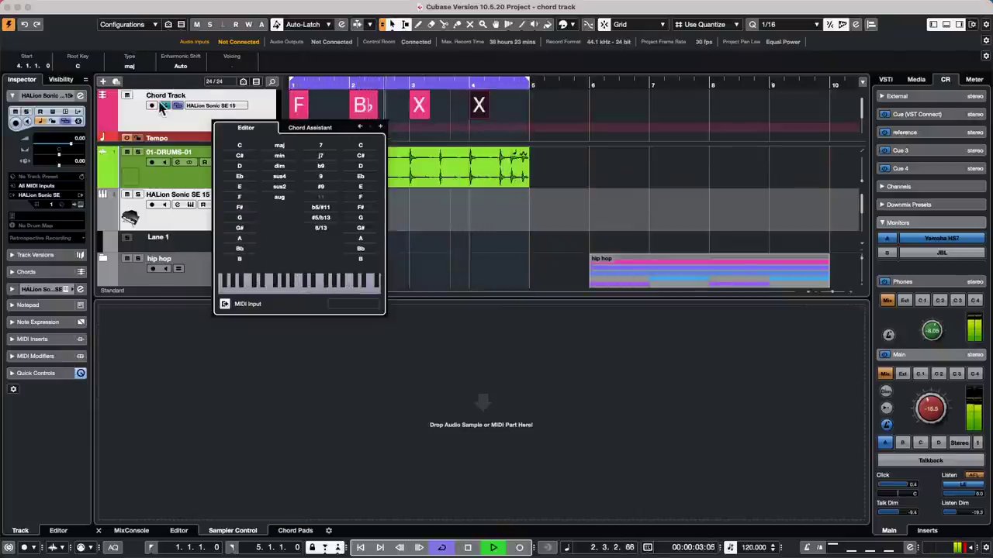
click(233, 146)
click(320, 147)
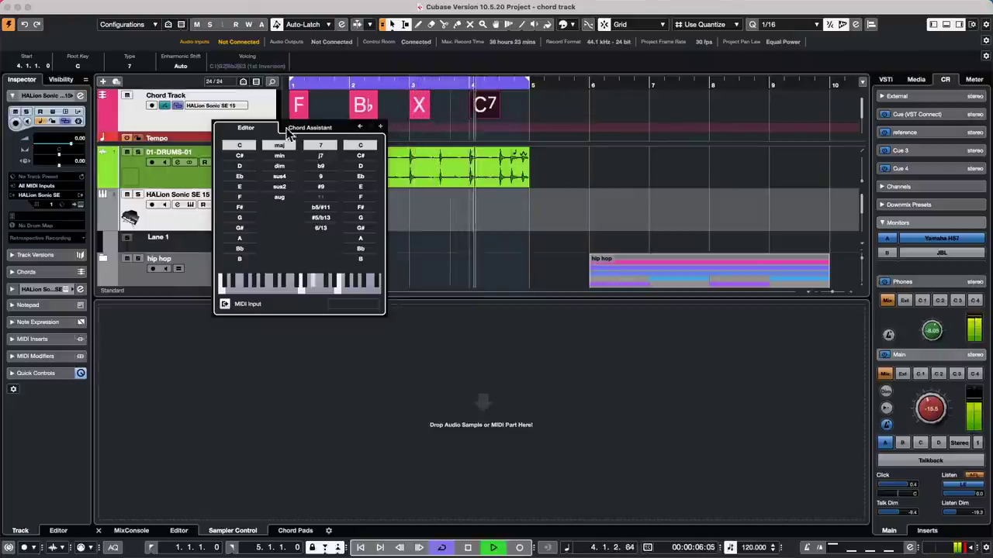
Open the undefined bar 3 chord in the Chord Assistant and set its list of suggestions to Common Notes mode.
click(419, 111)
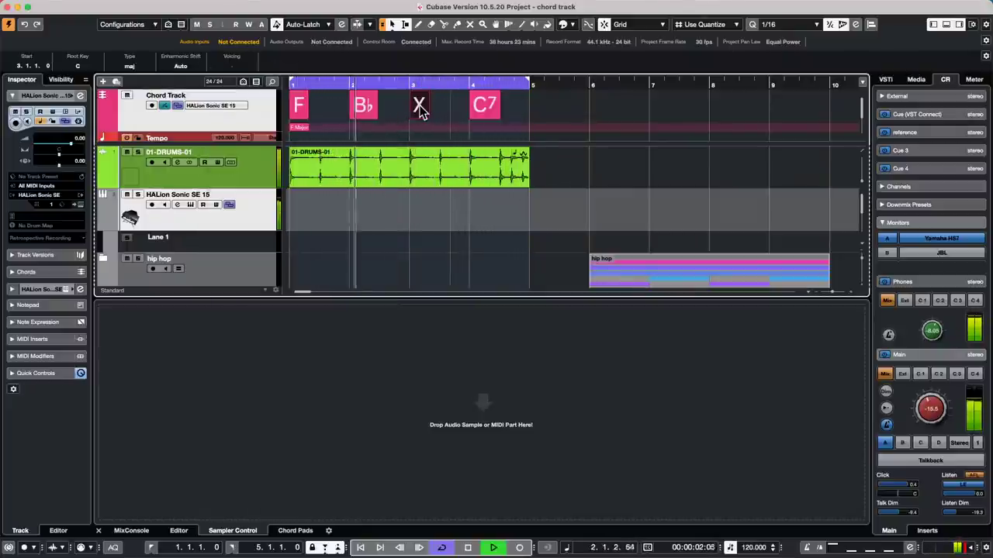
double_click(419, 111)
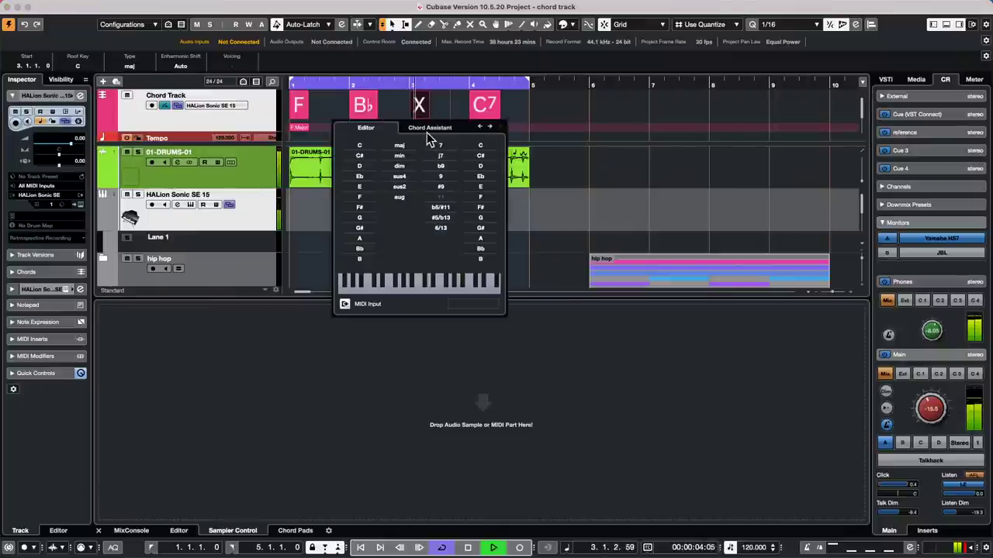
click(429, 128)
click(367, 128)
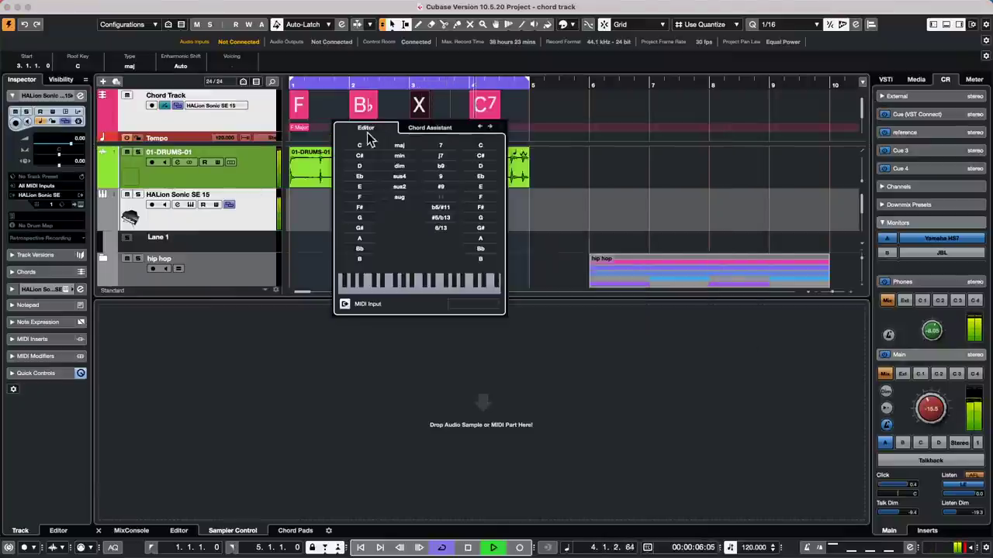
click(436, 137)
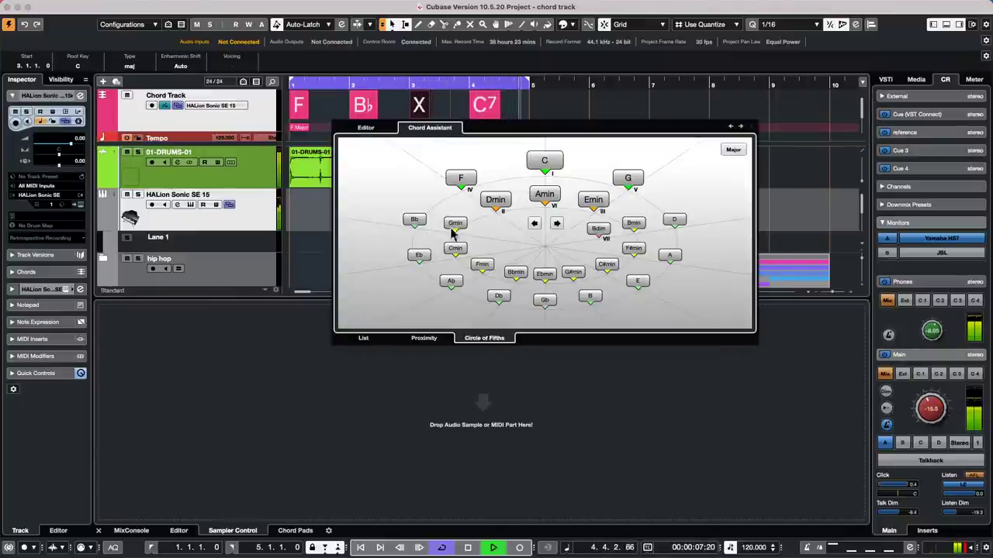
click(362, 338)
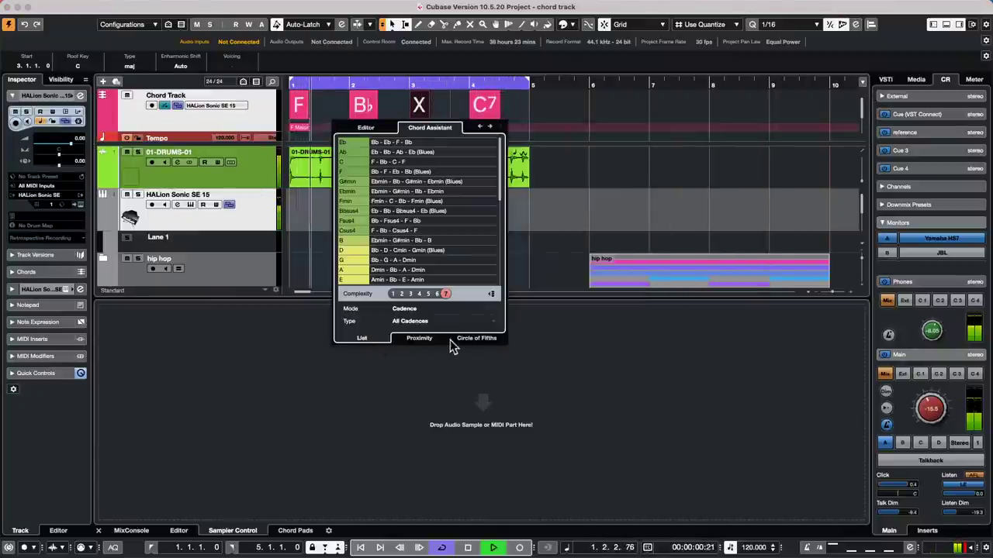
click(404, 309)
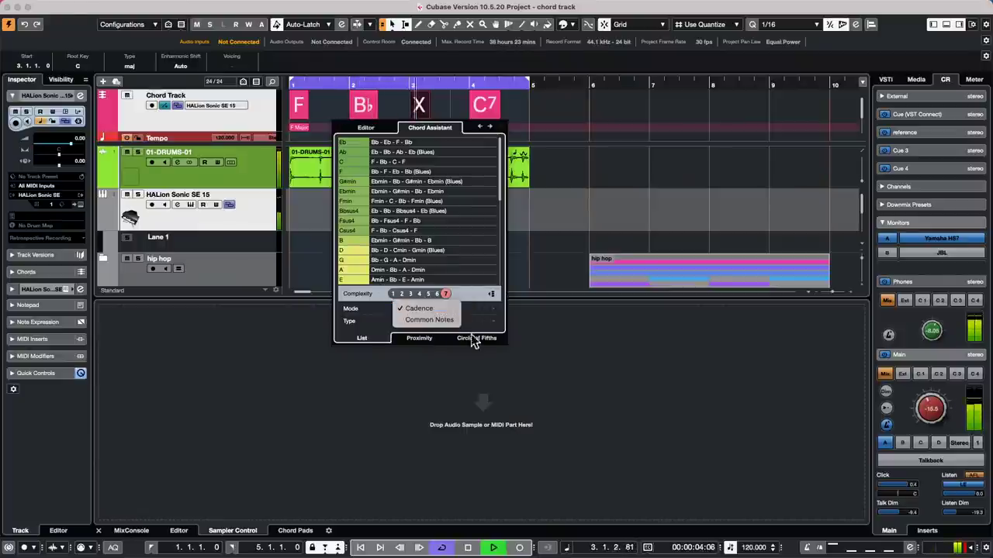
click(452, 325)
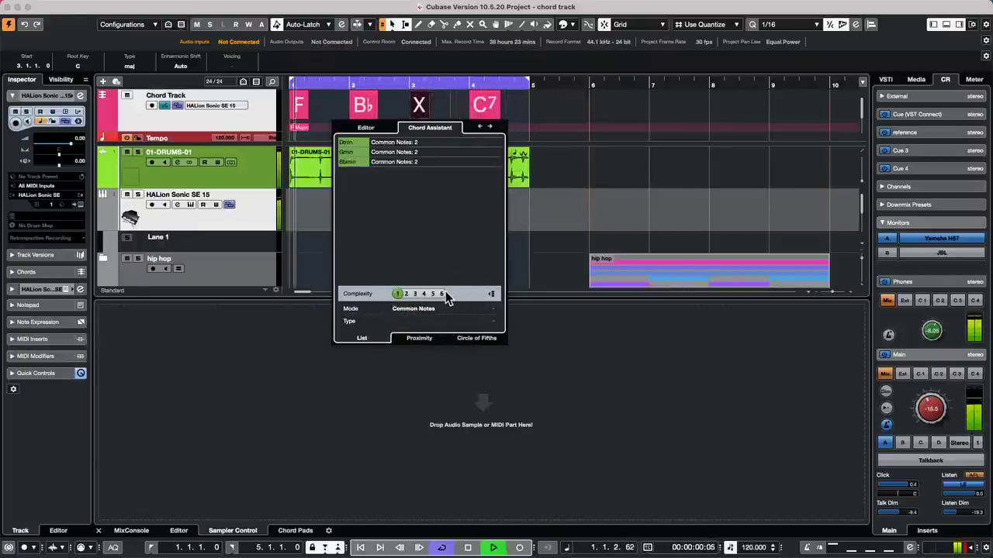
Define the bar 3 chord as Gmin from the Chord Assistant's Common Notes suggestions.
click(365, 128)
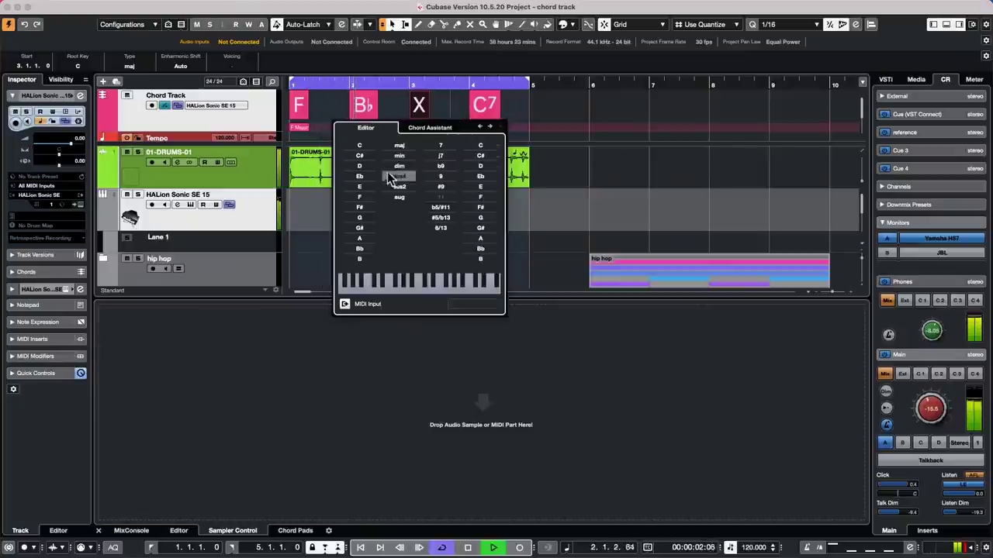
click(429, 130)
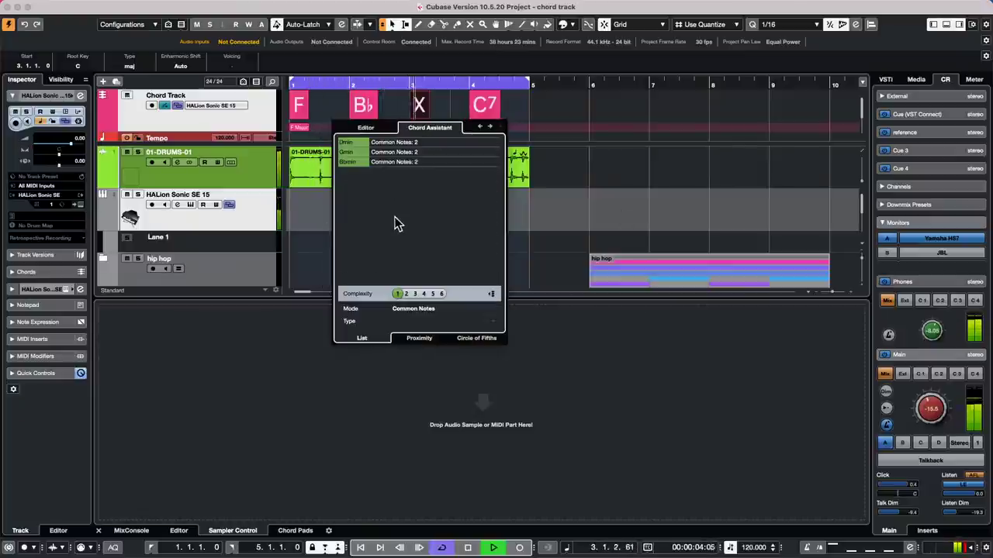
click(399, 152)
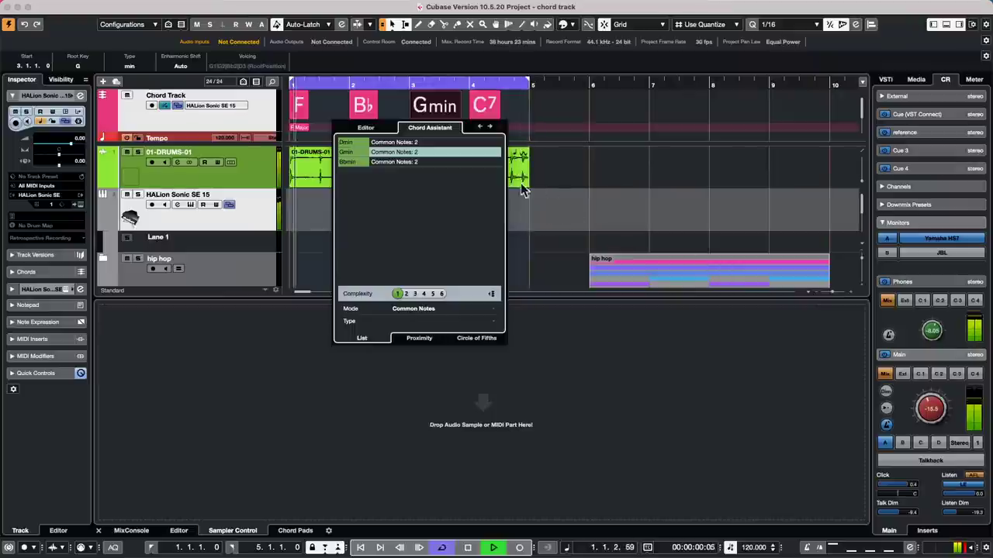
Examine the Chord Assistant's Proximity and Circle of Fifths views, rotating the circle through several keys, and close the assistant.
click(416, 337)
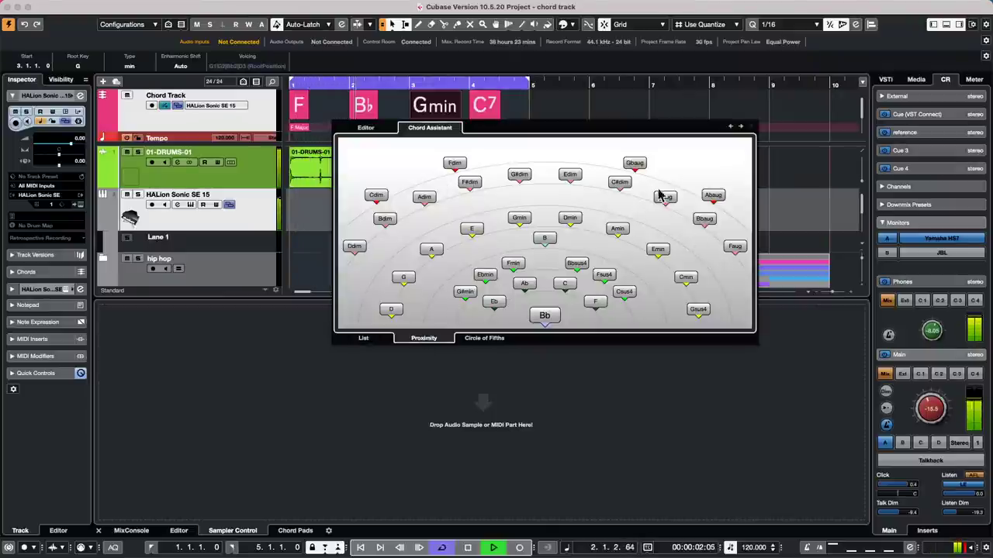
click(479, 337)
click(557, 223)
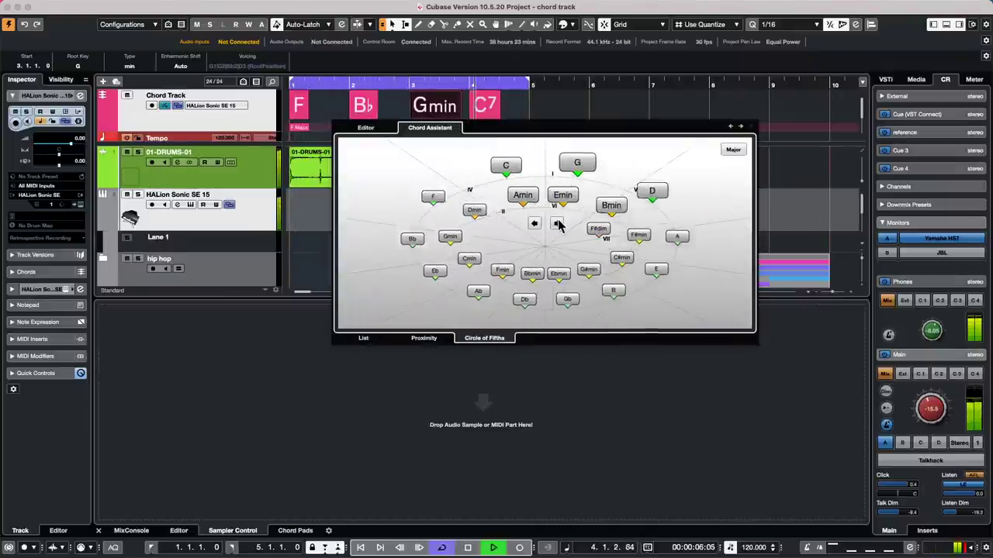
click(557, 224)
click(557, 224)
click(557, 224)
click(578, 111)
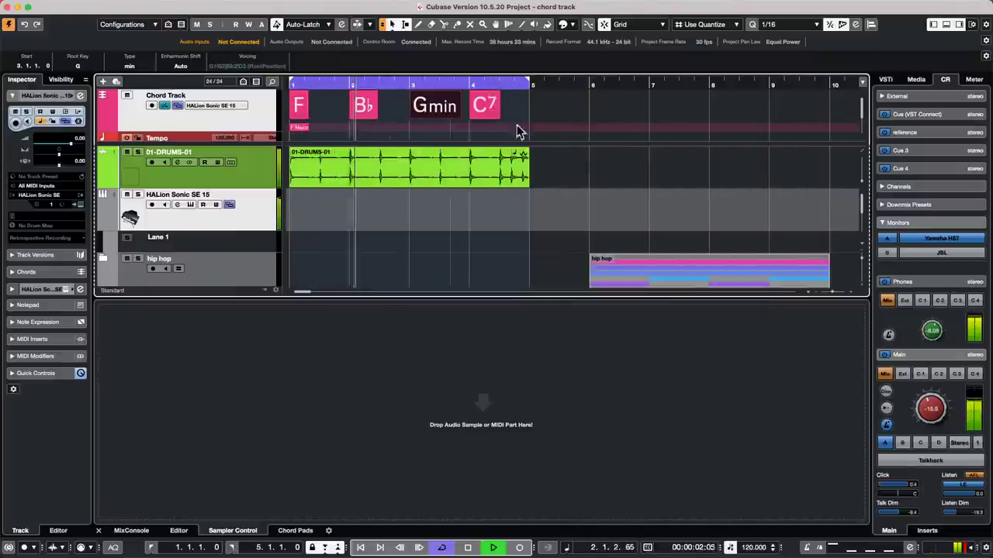
Select all four chord events and transpose them together by setting the first chord's root key to E.
drag(508, 134, 279, 97)
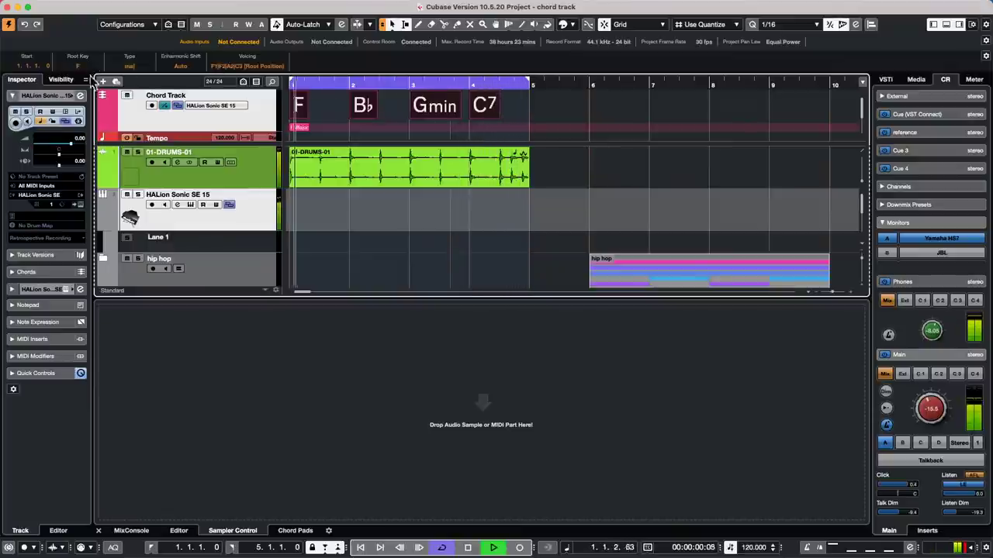
scroll(93, 68, up, 1)
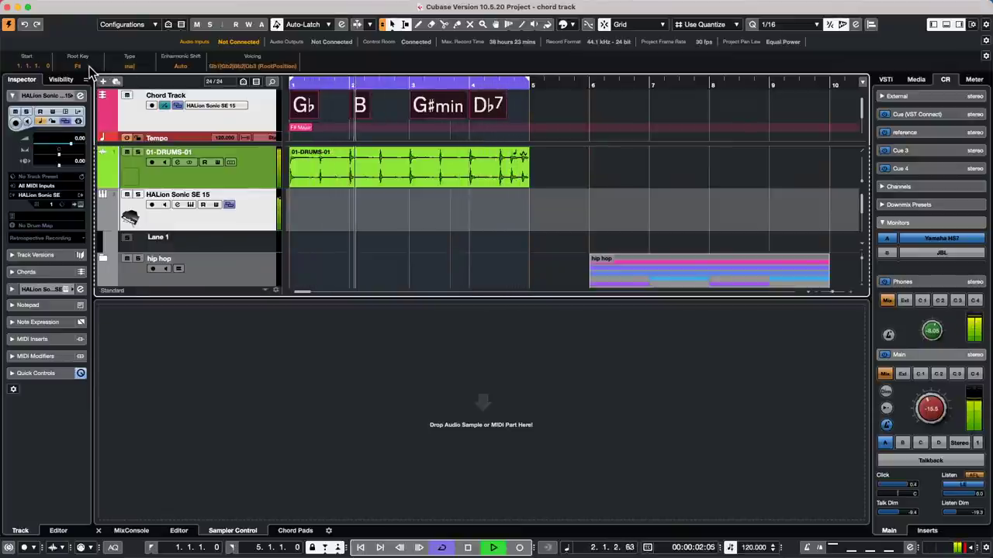
scroll(91, 69, down, 2)
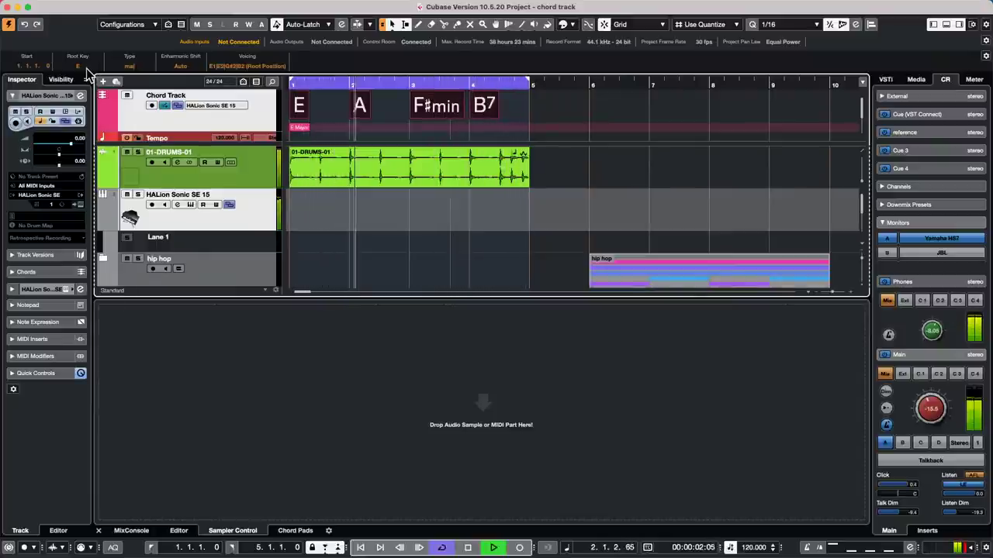
scroll(88, 72, up, 1)
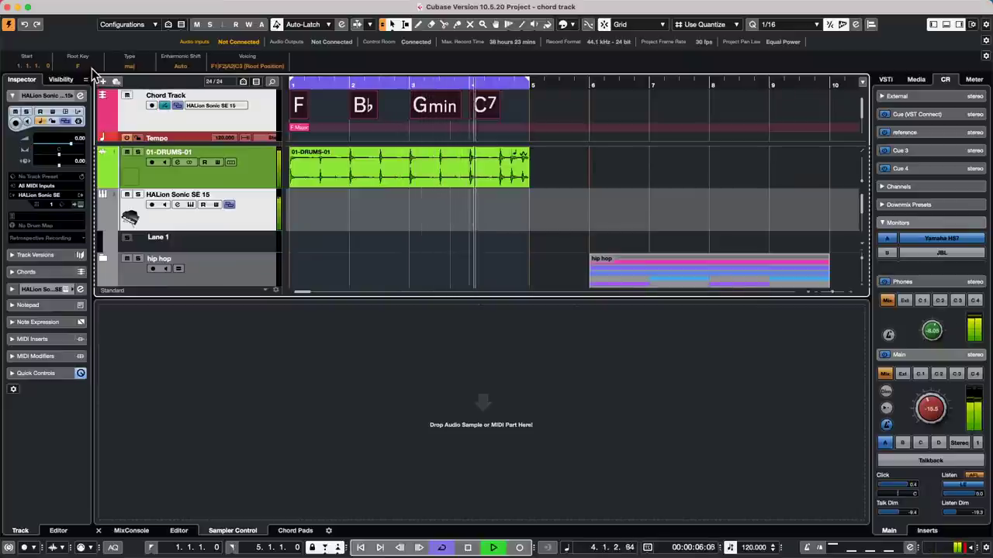
scroll(92, 74, down, 1)
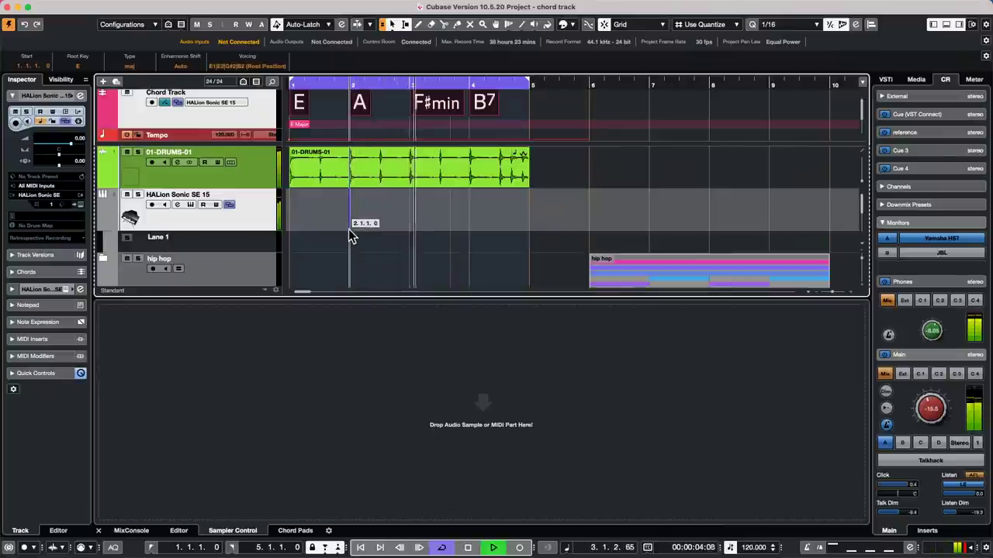
Copy the four chord events as MIDI parts onto the HALion Sonic SE 15 track, starting at bar 1 instead of bar 2.
drag(349, 237, 349, 232)
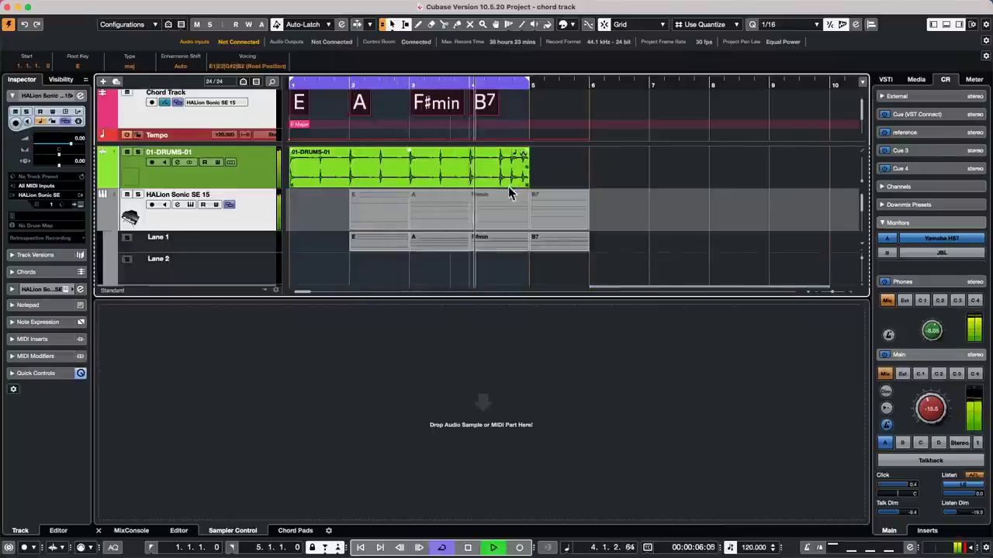
key(ctrl+z)
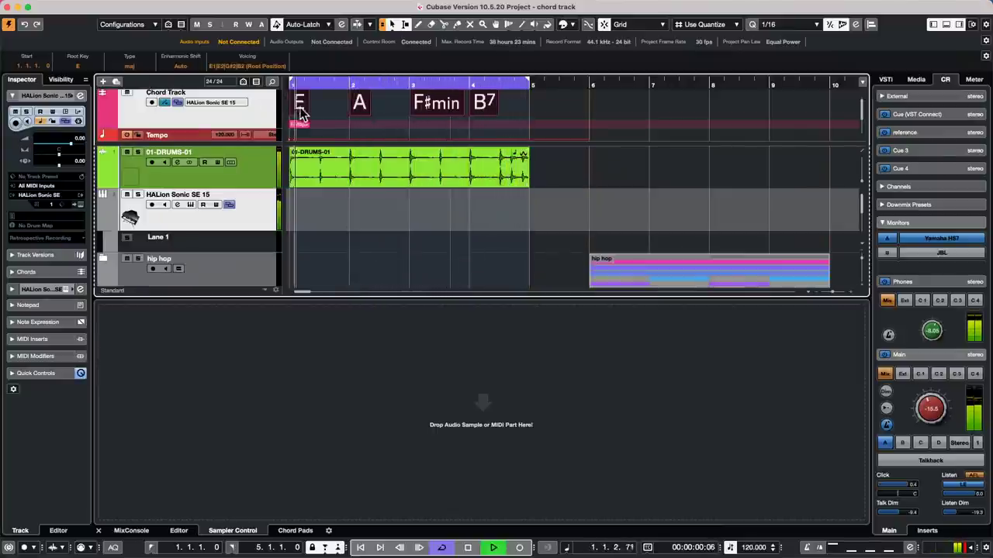
drag(300, 113, 307, 213)
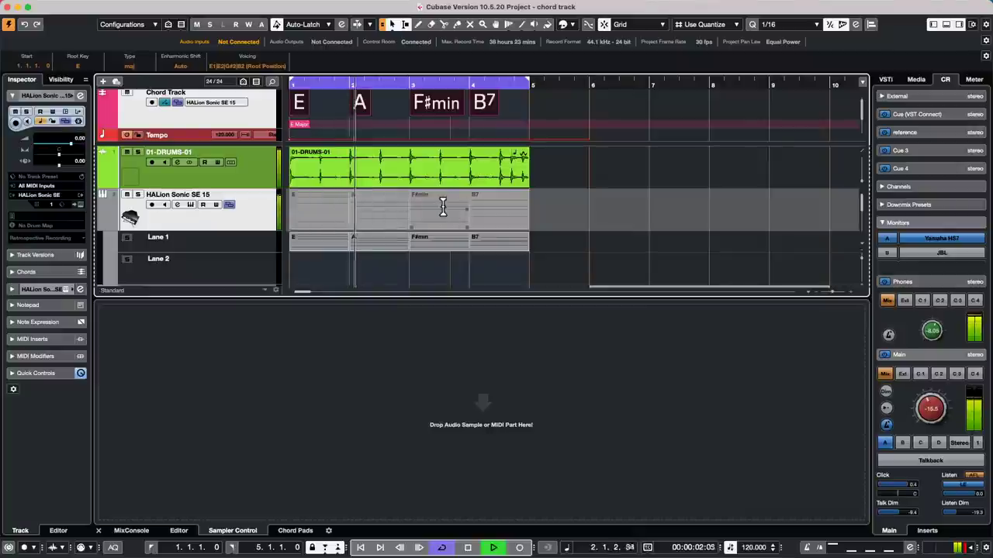
Hide the lanes of the HALion Sonic SE 15 track and undo placing the chord parts on it.
click(230, 205)
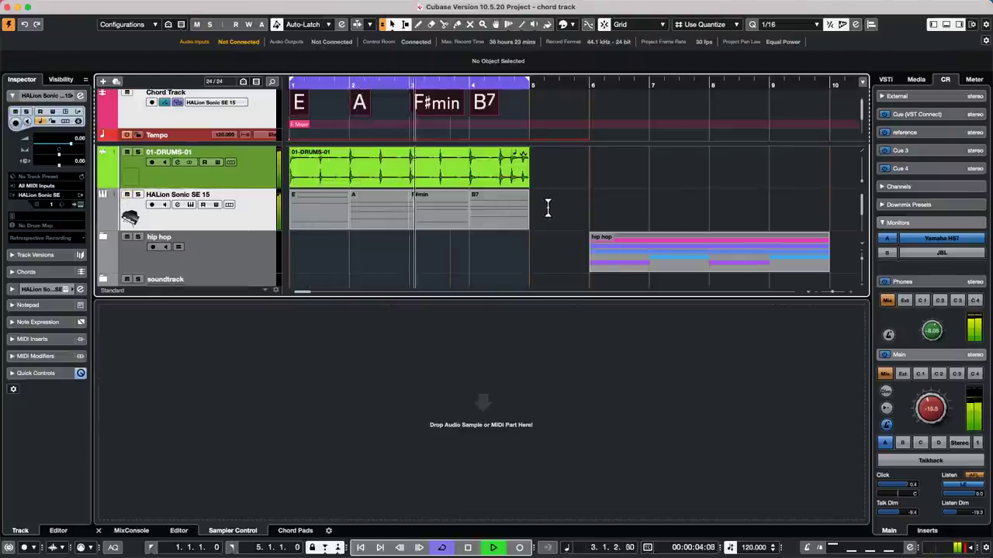
key(super+z)
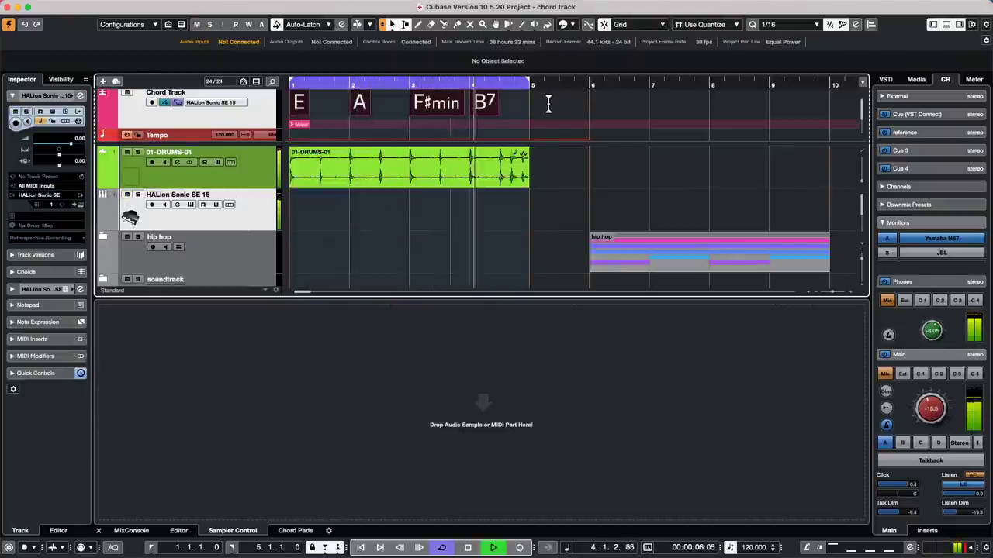
Set the locators around the 01-DRUMS-01 clip, deselect everything and start cycle recording from bar 1.
click(425, 115)
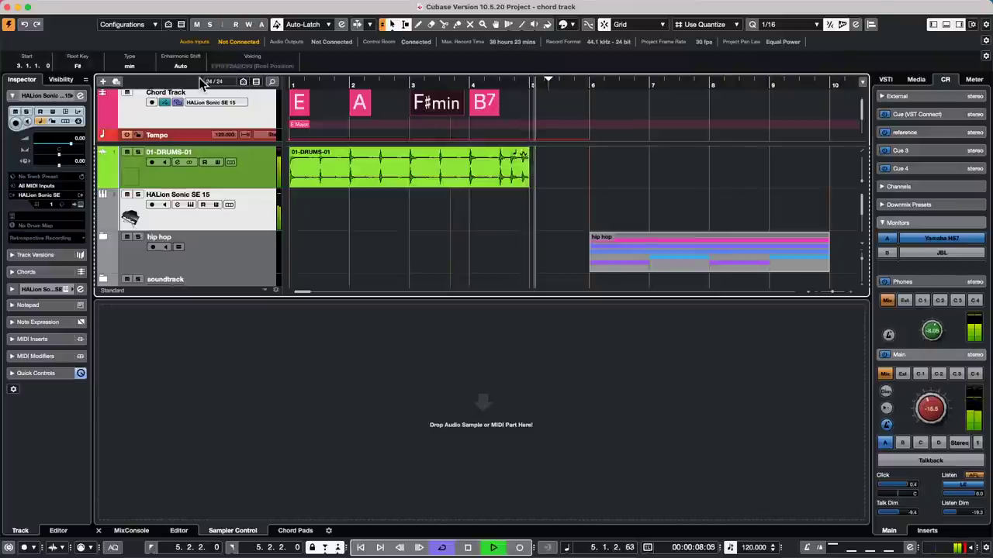
click(460, 184)
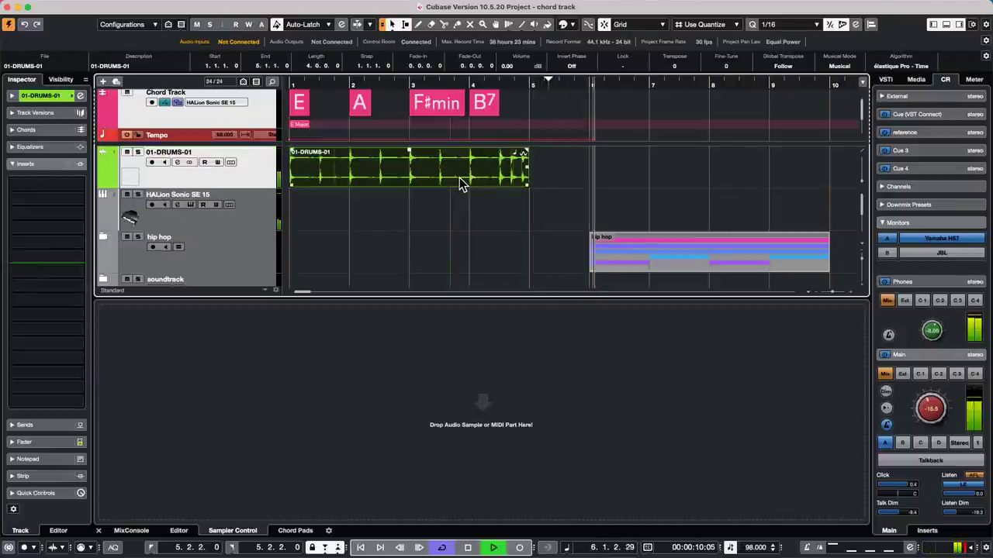
key(p)
key(super+shift+a)
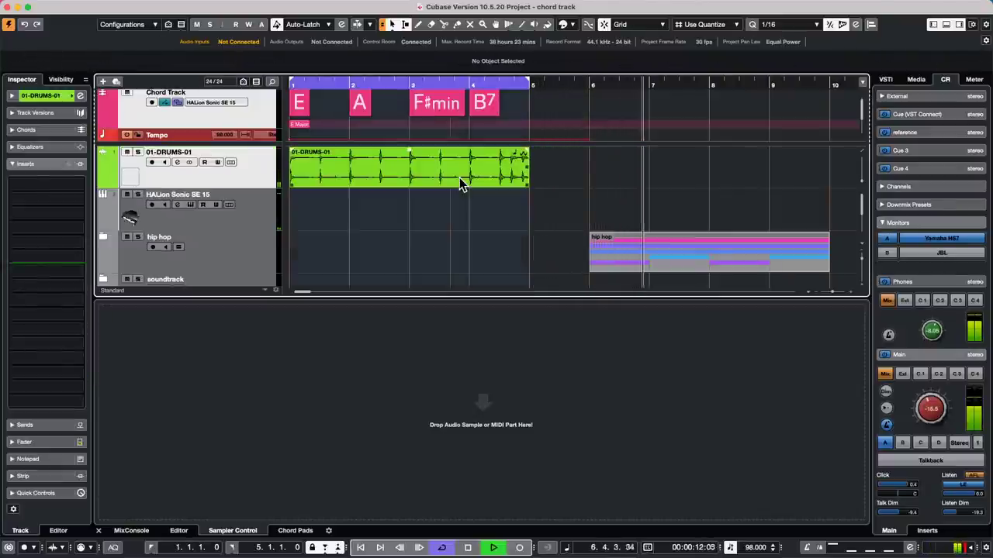
key(KP_Multiply)
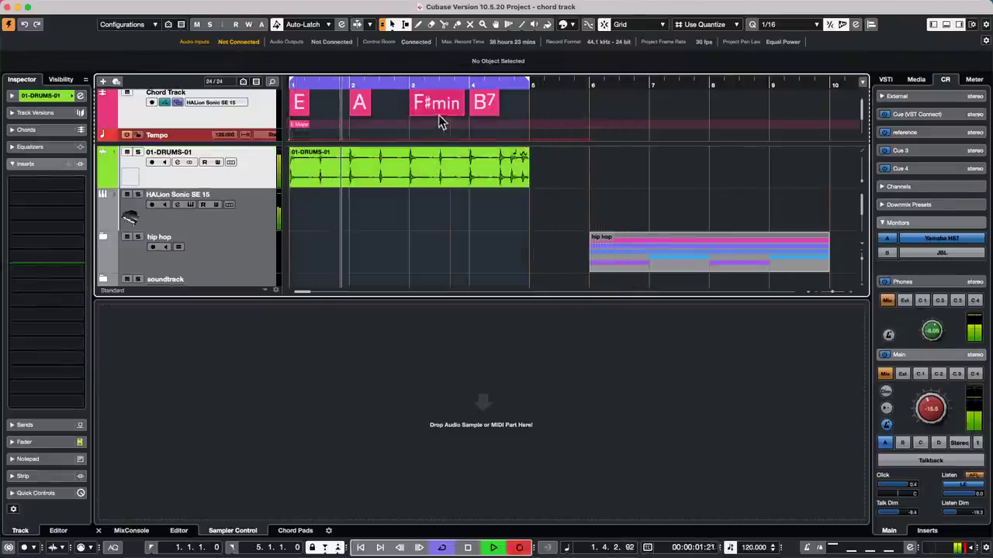
Display the Chord Track's voicing settings and open the choices for the Piano voicing style.
click(358, 104)
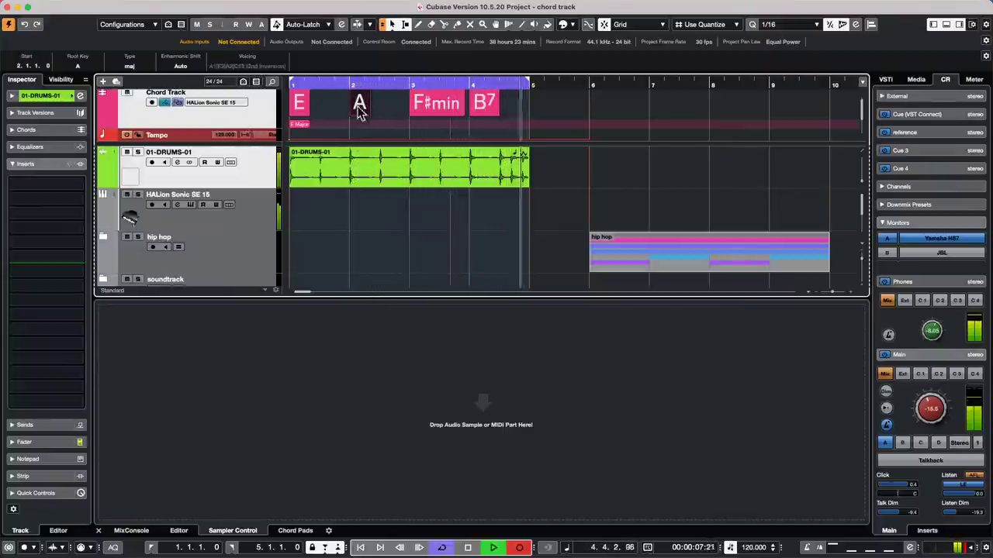
click(38, 94)
click(210, 120)
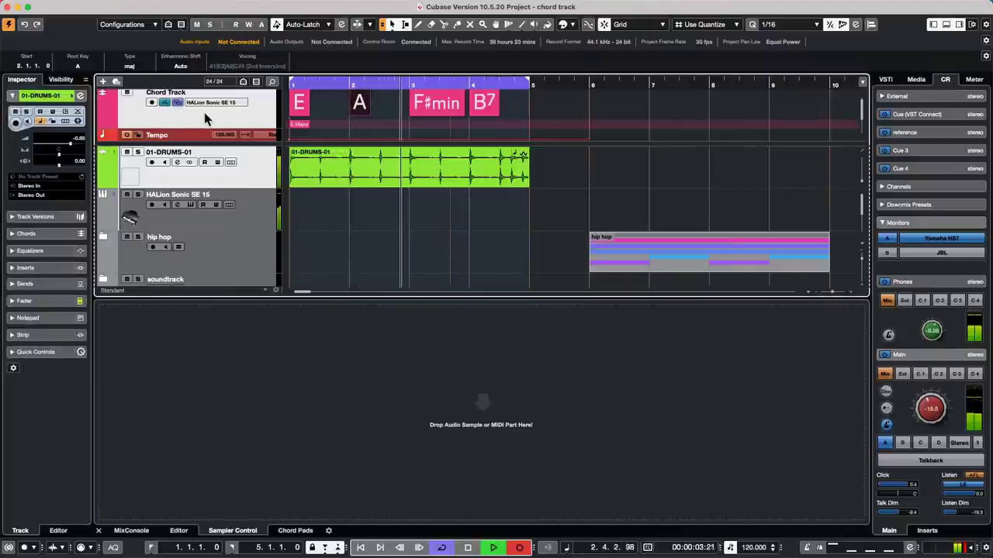
scroll(194, 120, up, 1)
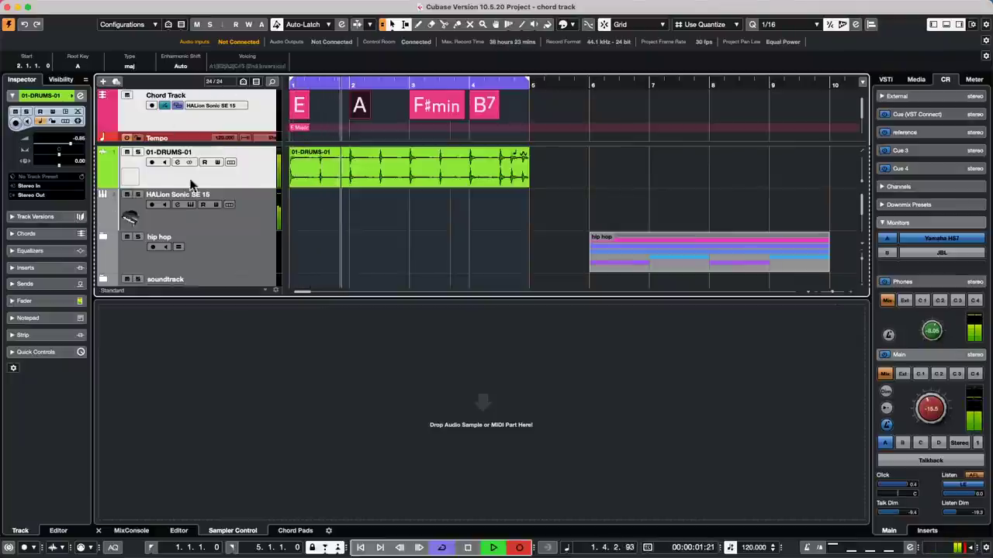
click(237, 120)
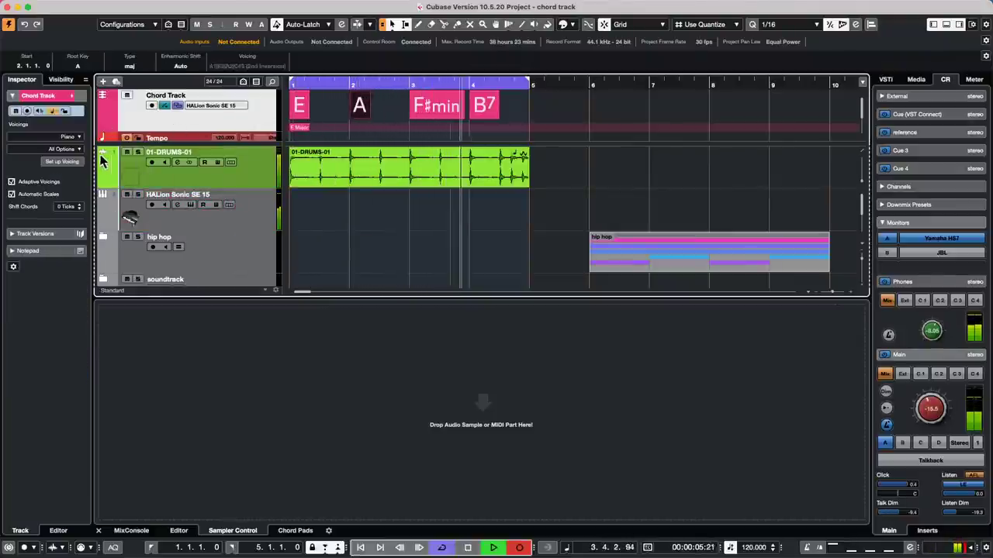
click(72, 149)
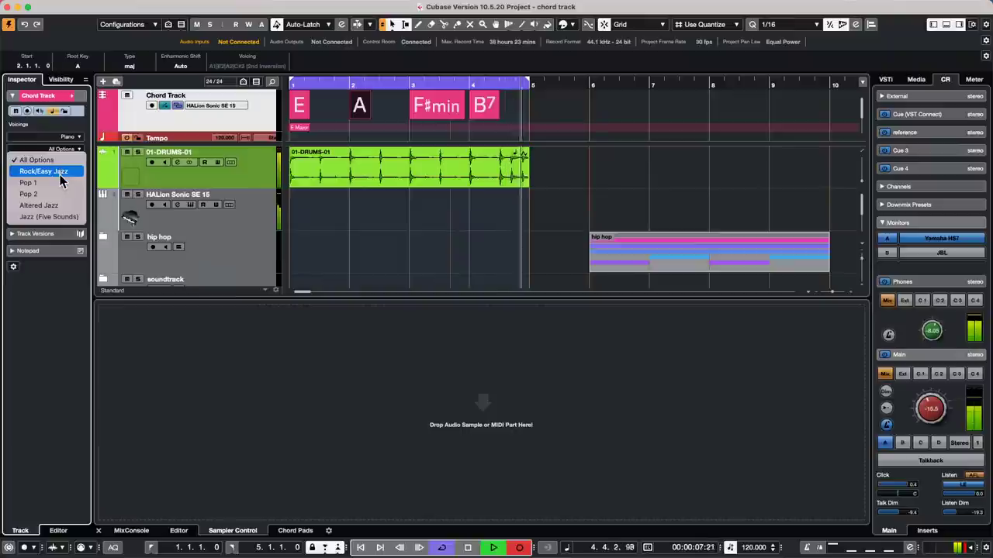
Try the Altered Jazz voicing library on the Chord Track and switch the voicing type to Guitar.
click(55, 206)
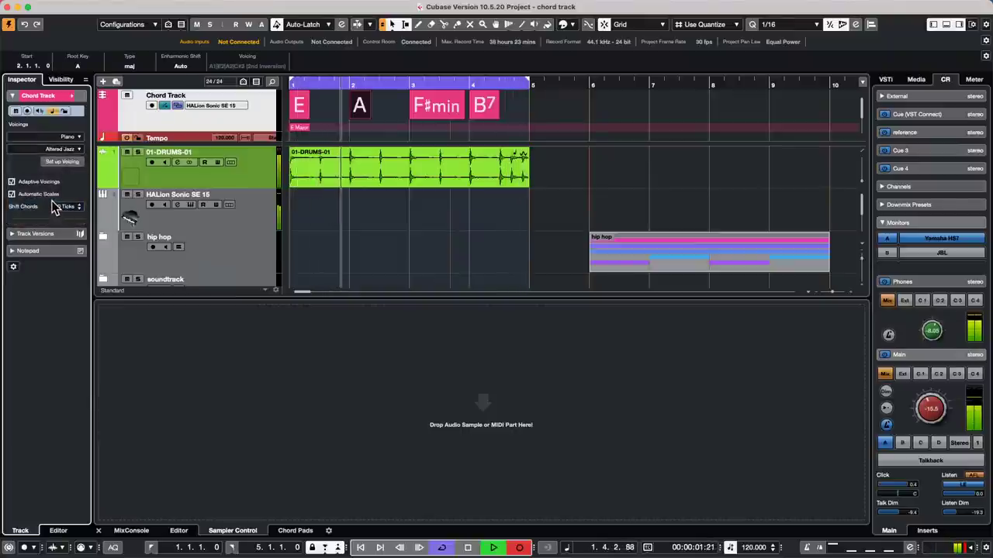
click(77, 136)
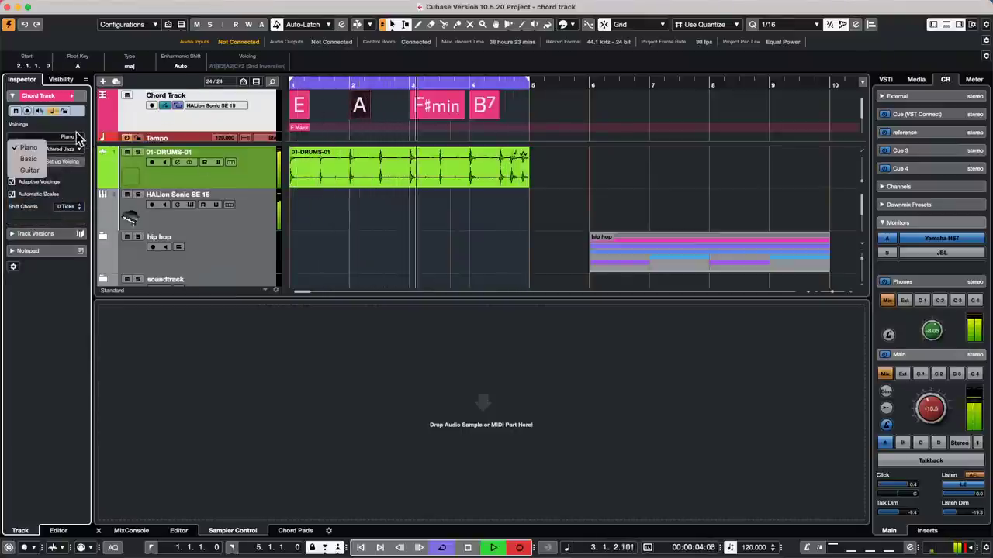
click(29, 170)
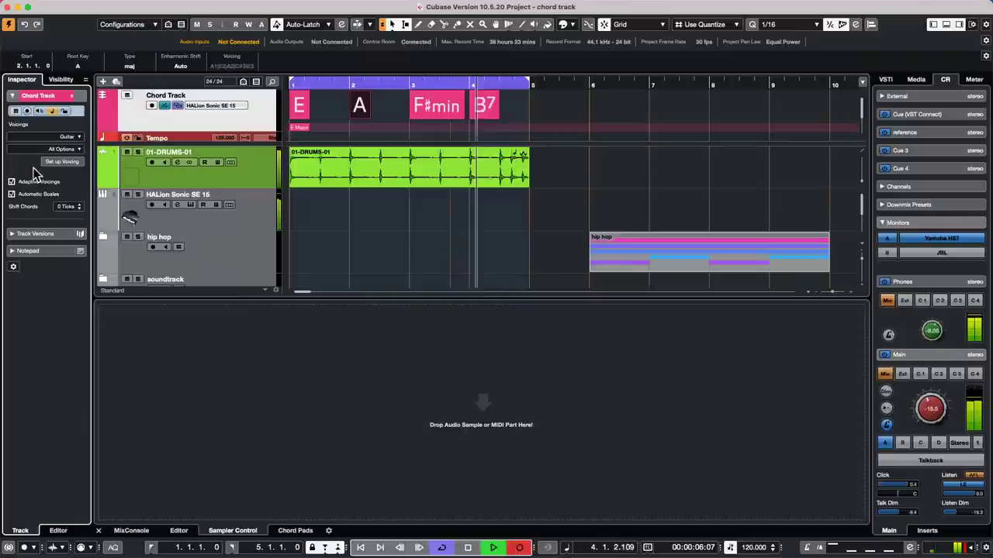
Open the custom voicing setup for the Guitar voicings and adjust its Modern Jazz and 3-String Triads style options.
click(78, 137)
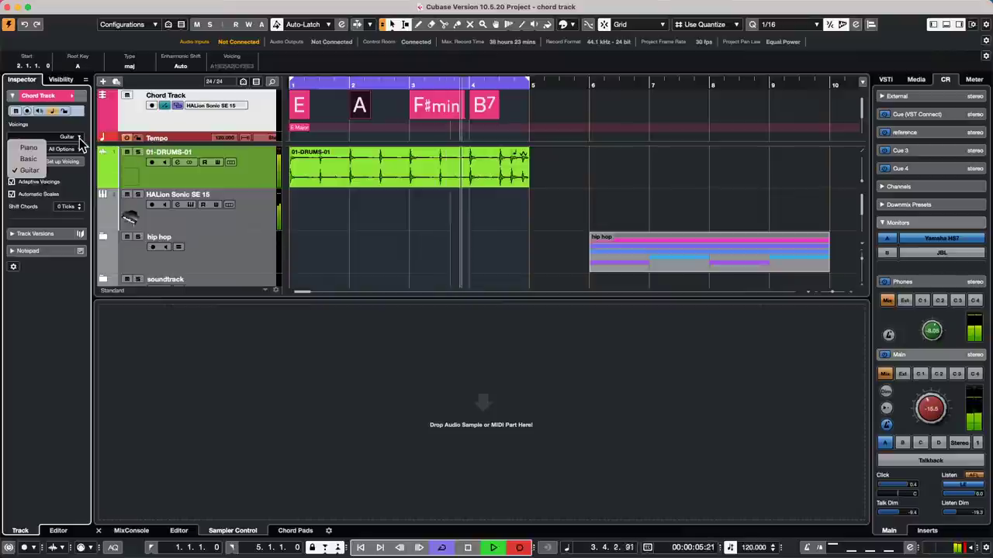
click(63, 162)
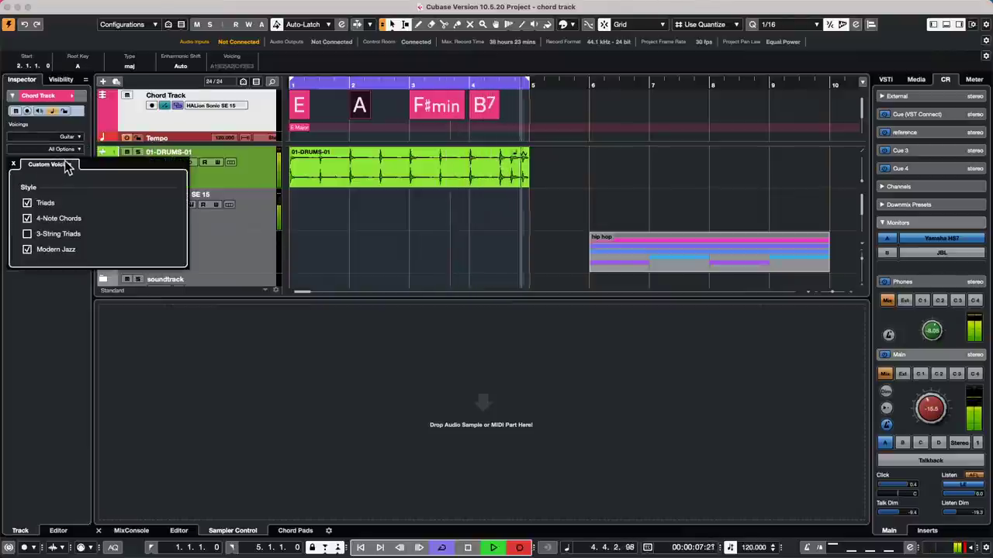
click(28, 249)
click(29, 235)
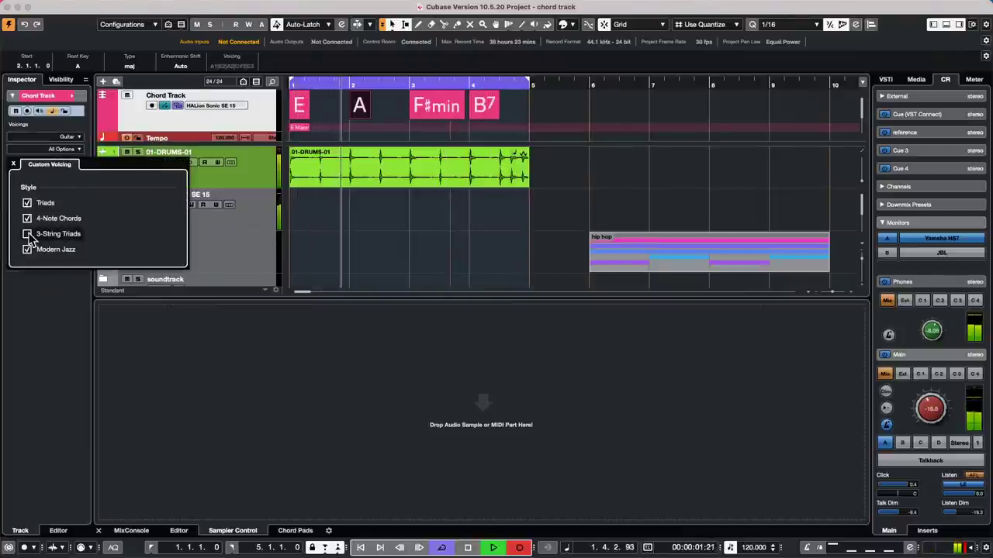
click(326, 256)
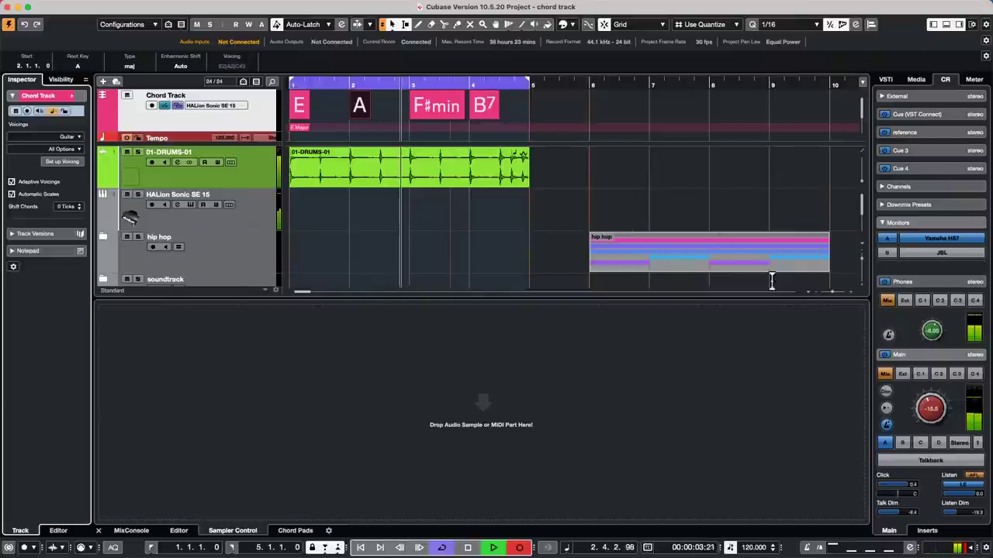
Select the hip hop folder part, loop playback over its range from bar 6 to bar 10, and stop playback.
click(698, 270)
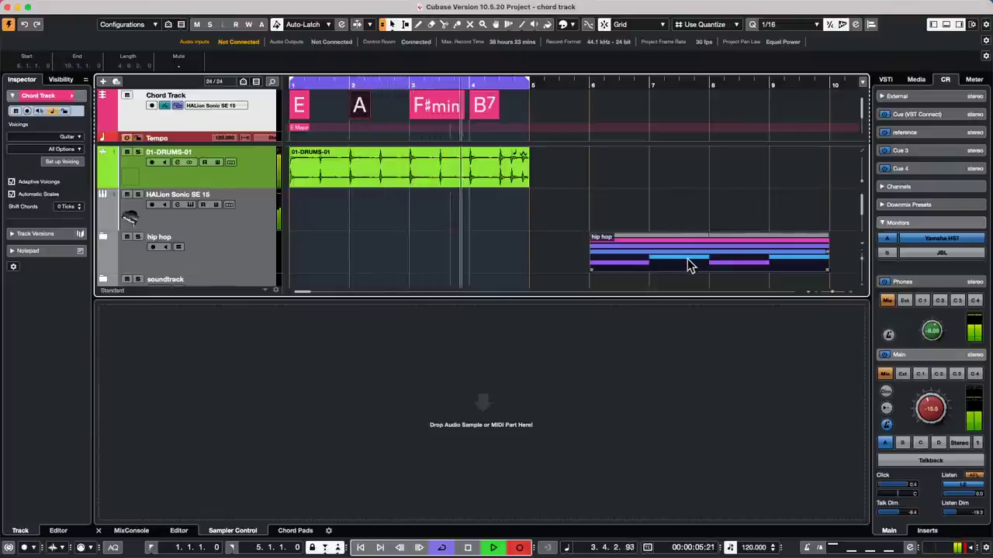
click(696, 155)
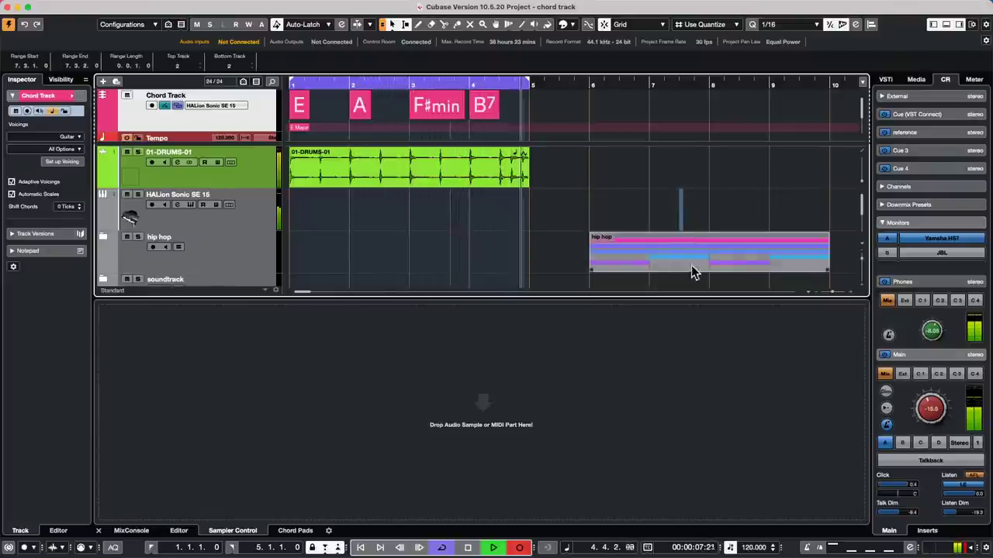
click(703, 274)
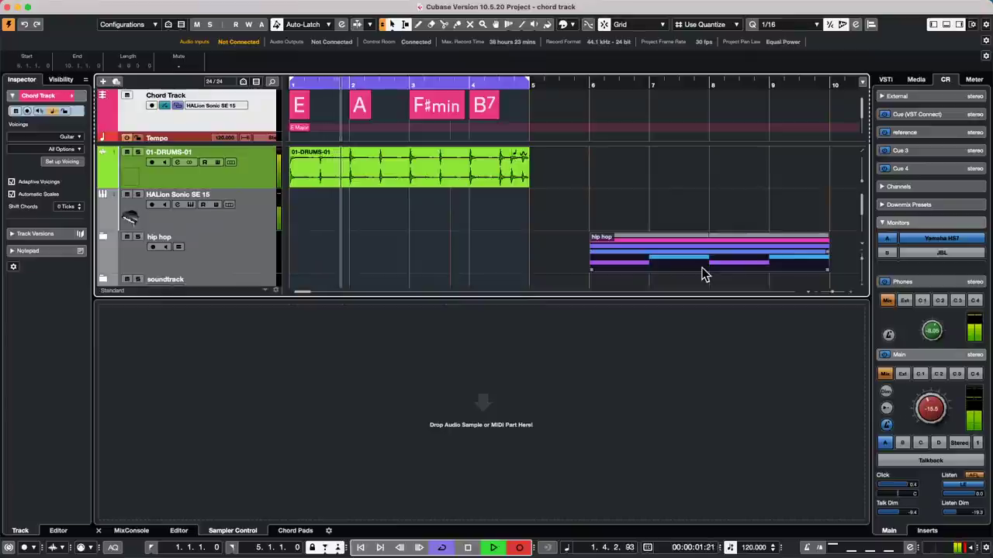
click(564, 89)
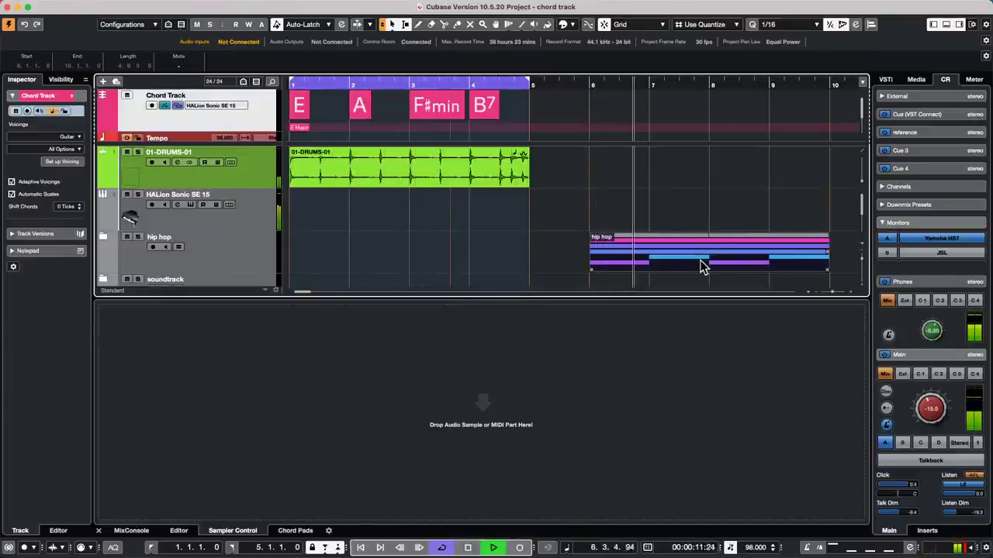
key(p)
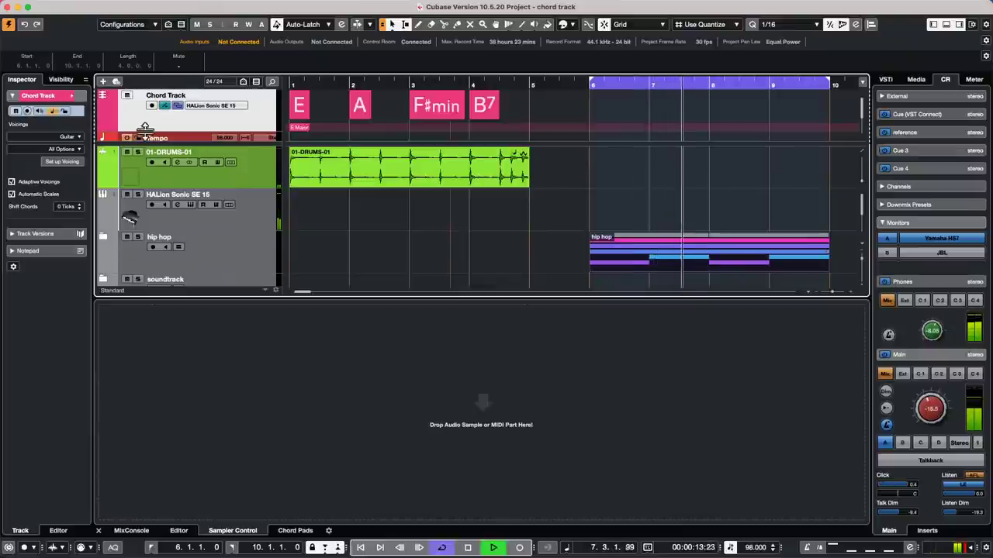
key(space)
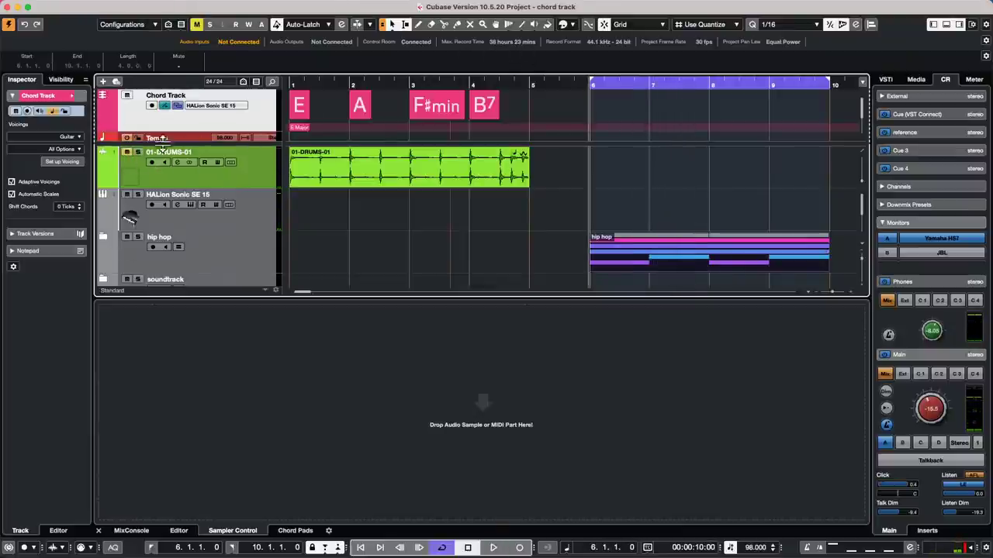
Mute the HALion Sonic SE 15 track and move the playhead to beat 4 of bar 6.
click(127, 194)
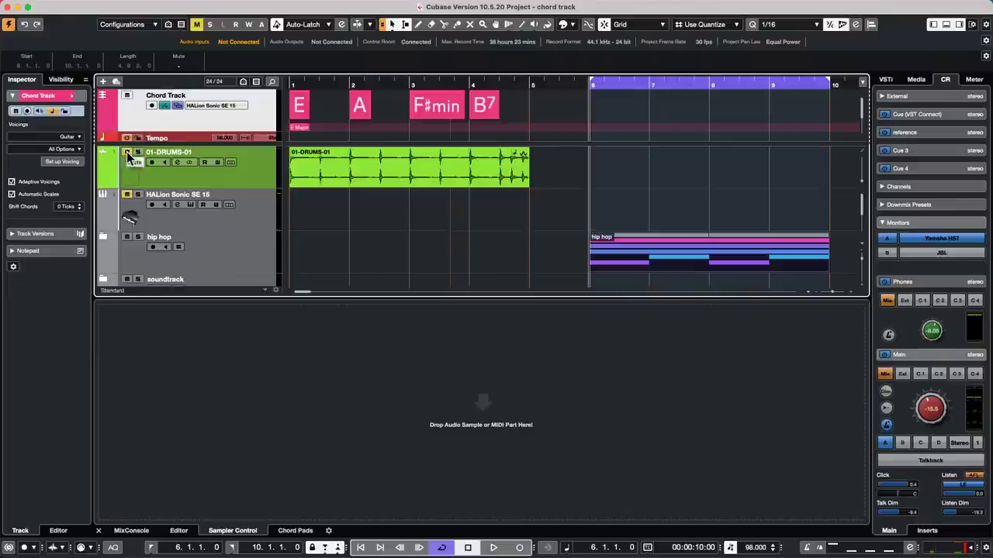
click(639, 78)
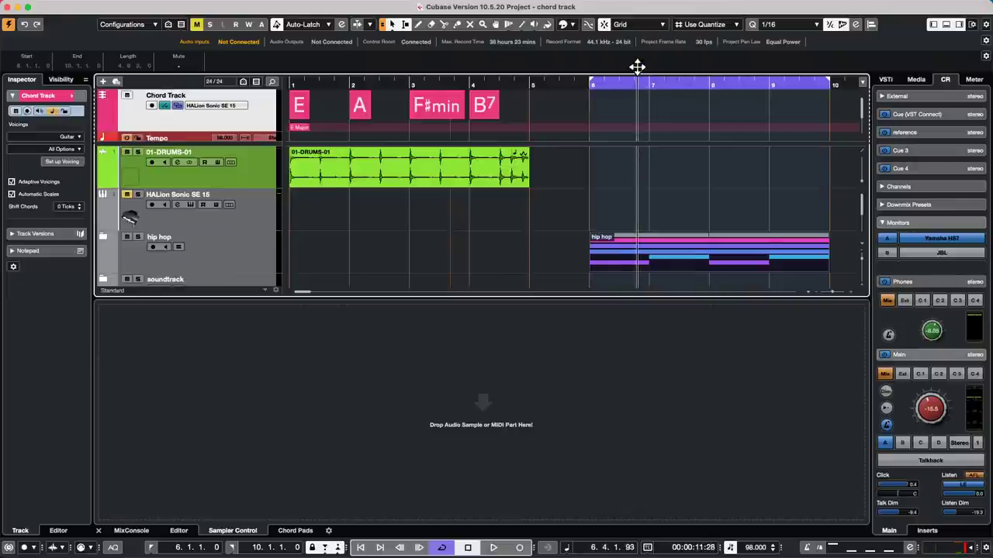
drag(637, 67, 635, 59)
Expand the hip hop folder and examine the Follow Chord Track options of the Epiano track.
scroll(472, 195, down, 2)
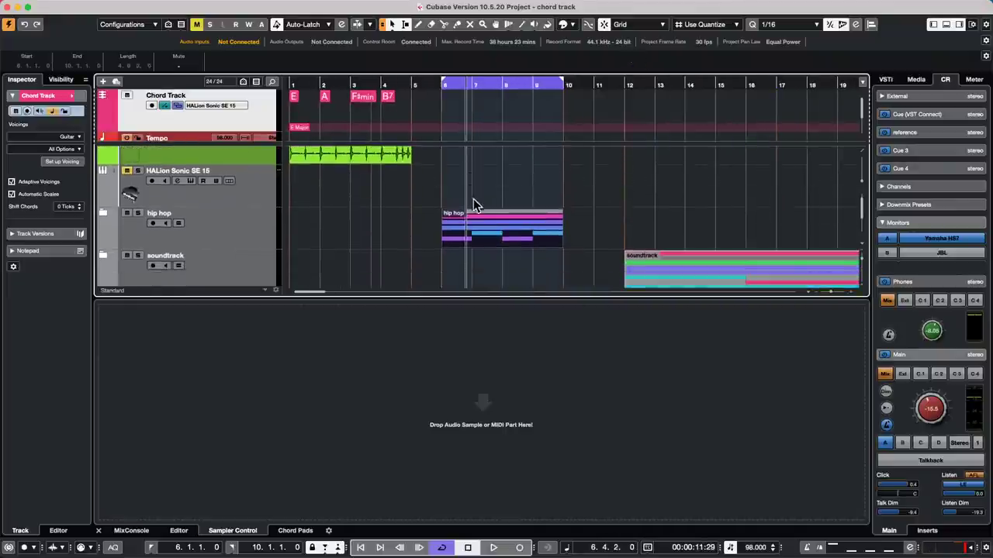
click(104, 213)
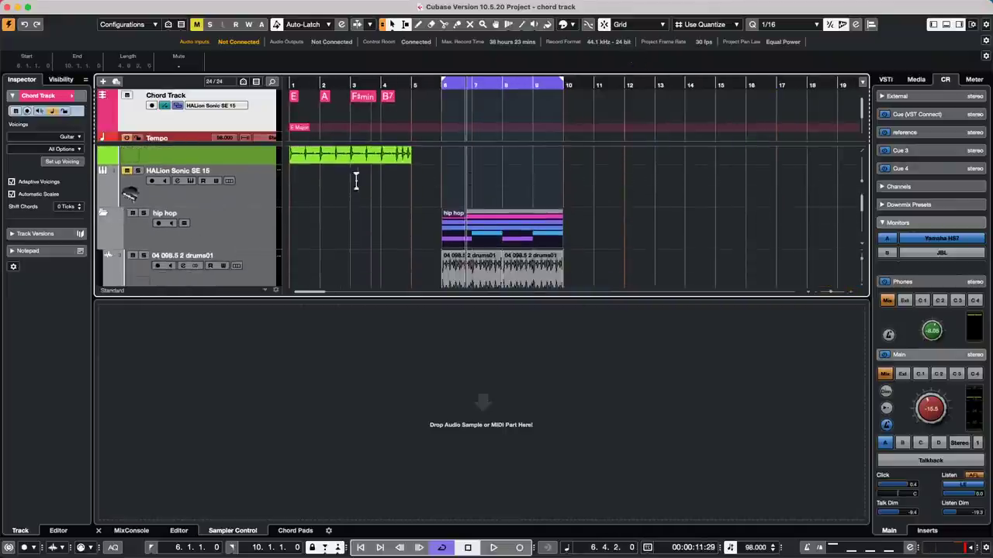
scroll(657, 239, down, 5)
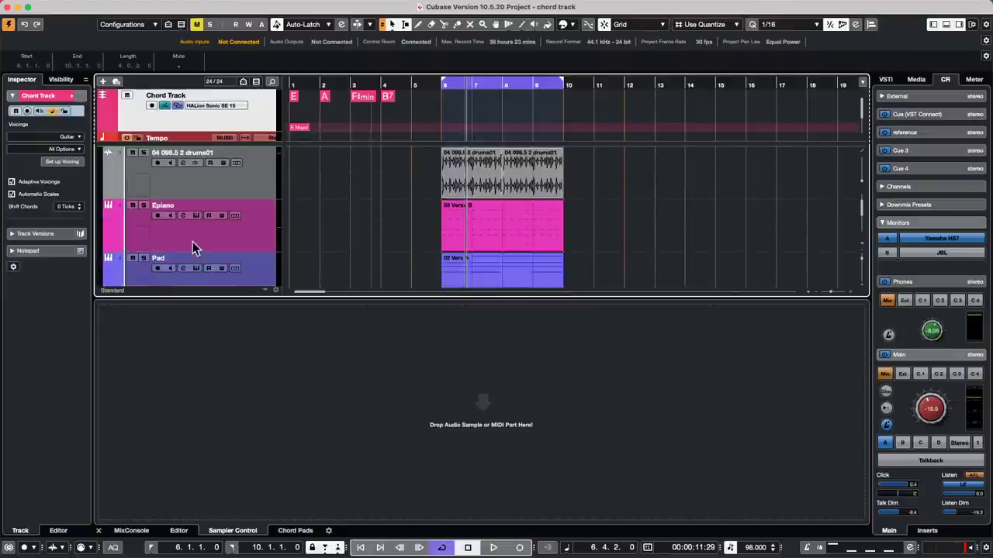
click(194, 248)
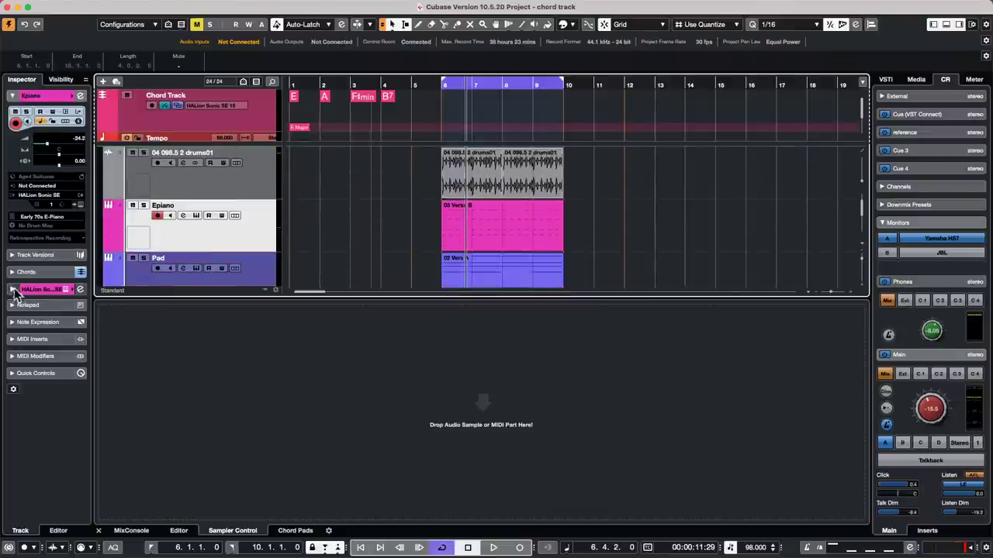
click(50, 274)
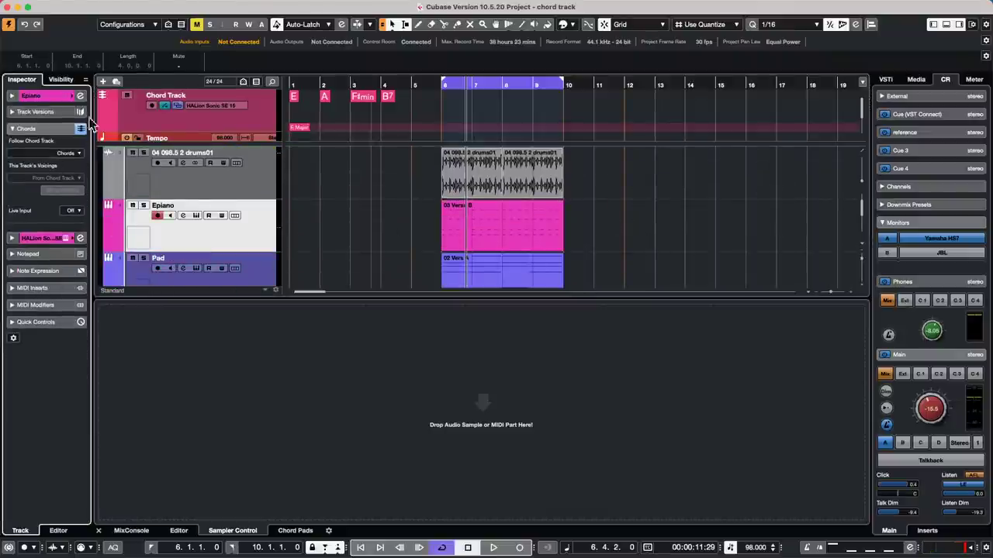
click(75, 155)
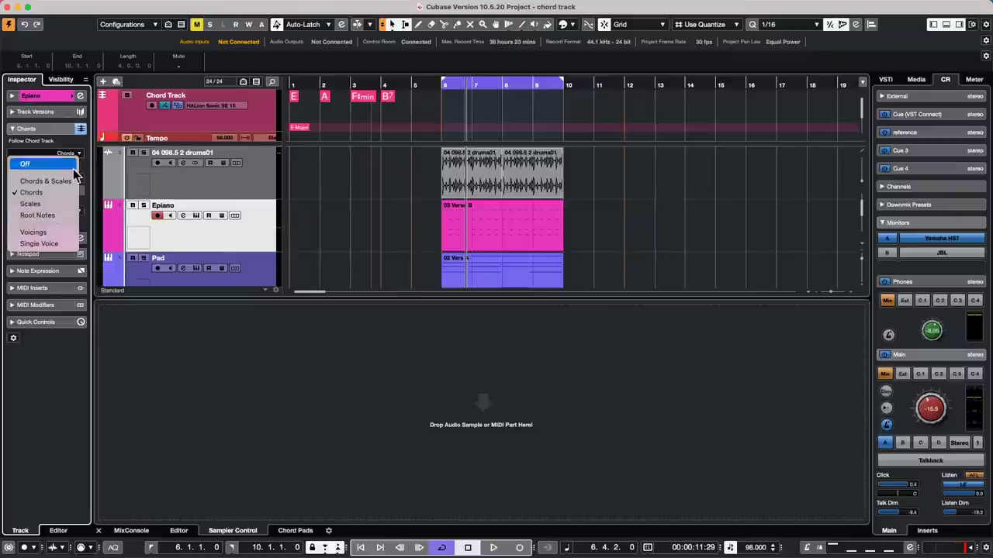
click(371, 238)
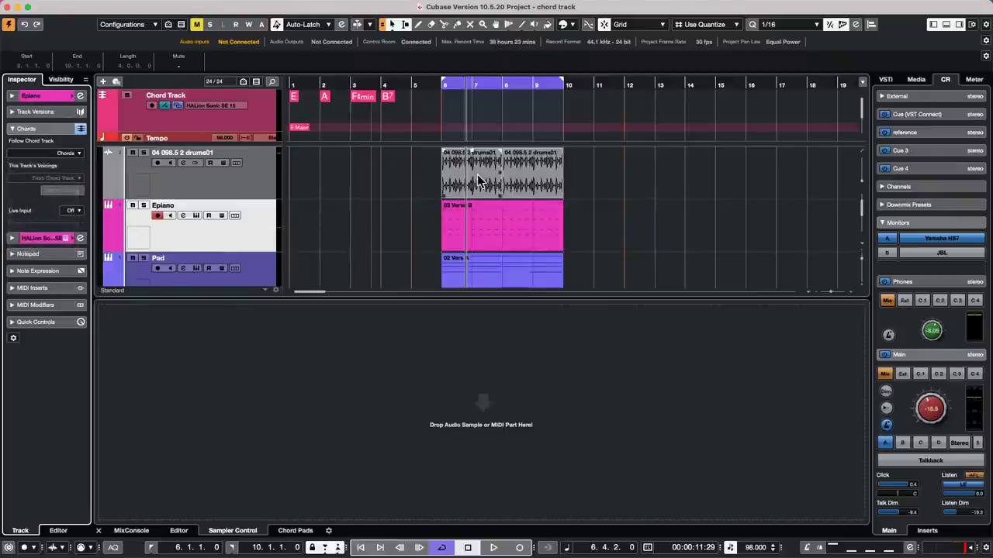
Look through the tracks inside the hip hop folder, from the drums and Epiano down to LeadSynth and Marker.
click(244, 185)
click(482, 204)
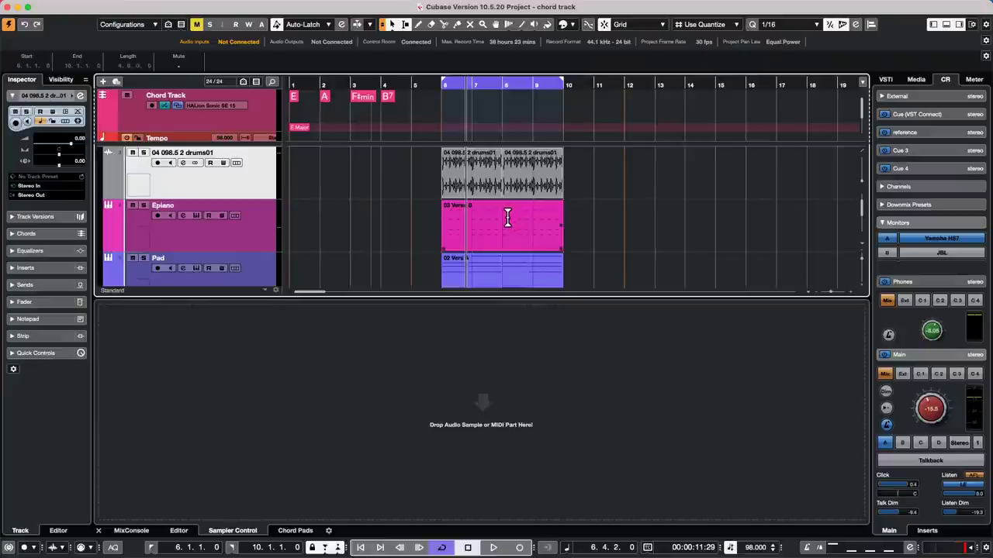
click(356, 218)
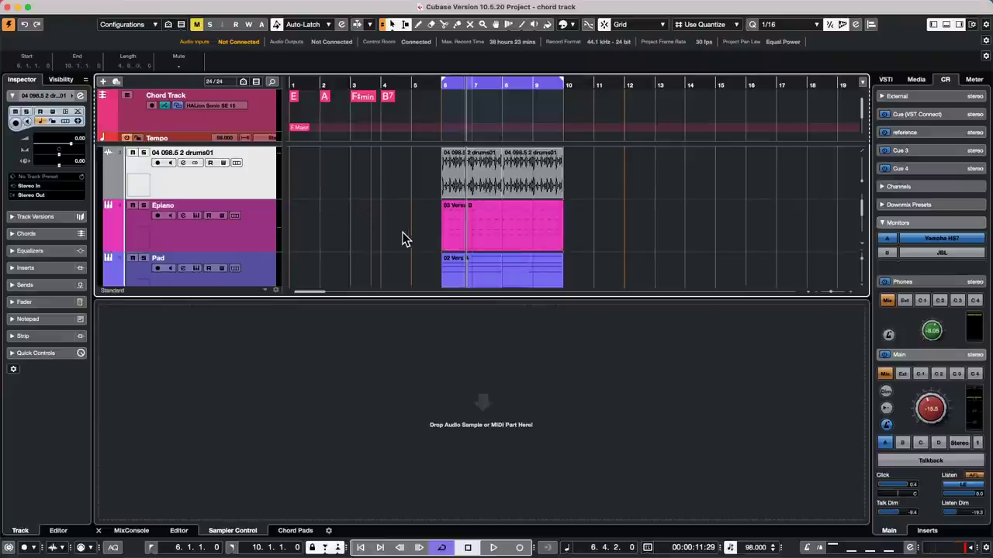
scroll(368, 232, down, 5)
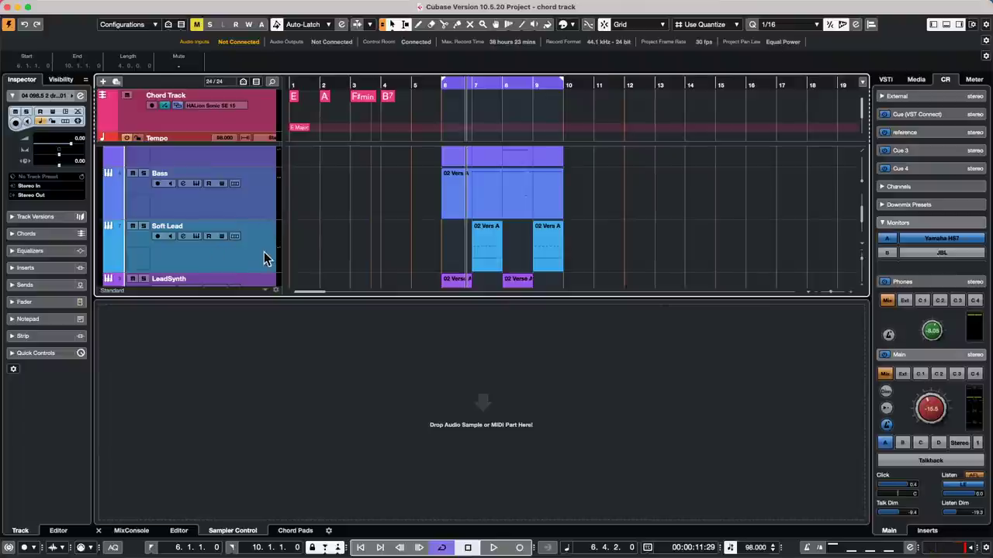
scroll(260, 247, down, 5)
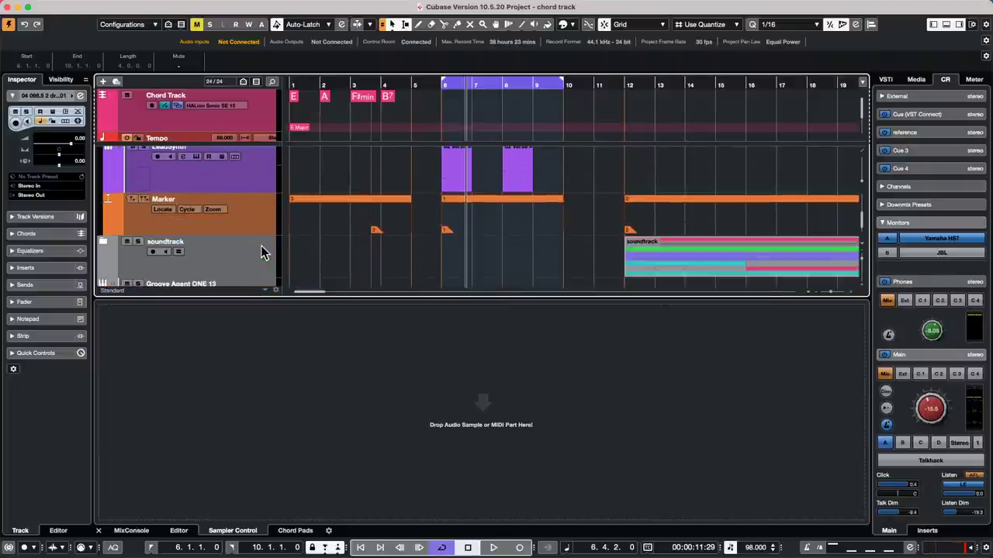
scroll(260, 246, up, 8)
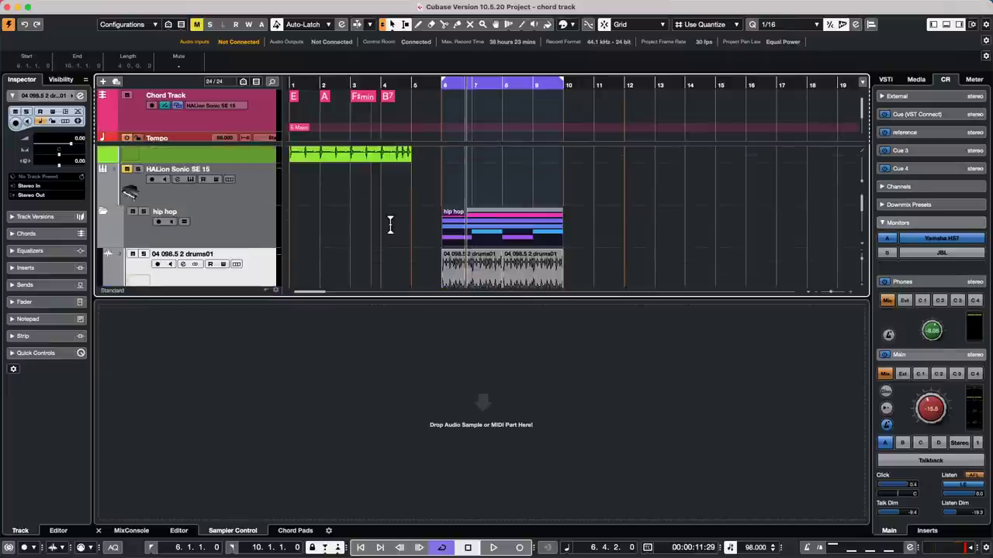
Start looped playback and draw an empty chord event on the Chord Track at bar 6.
key(space)
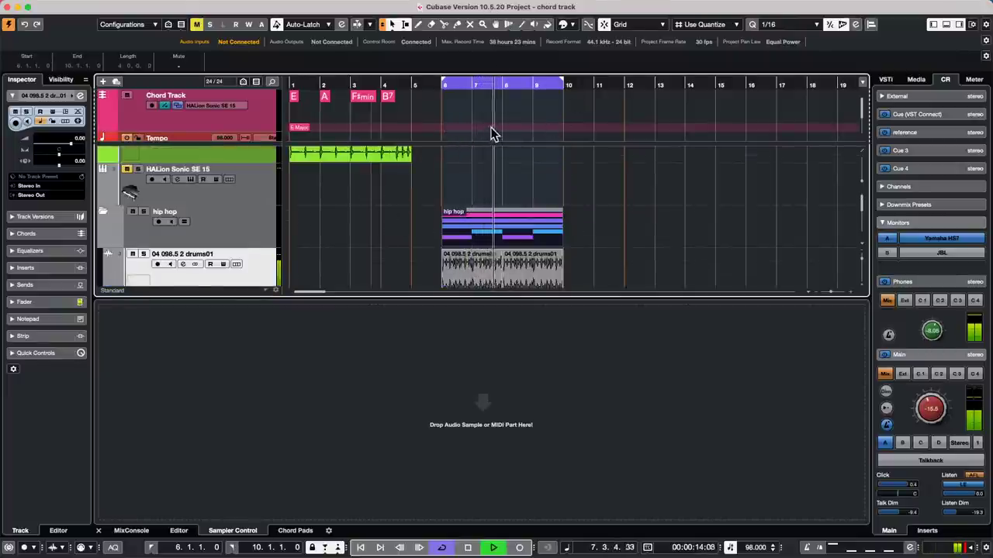
right_click(467, 115)
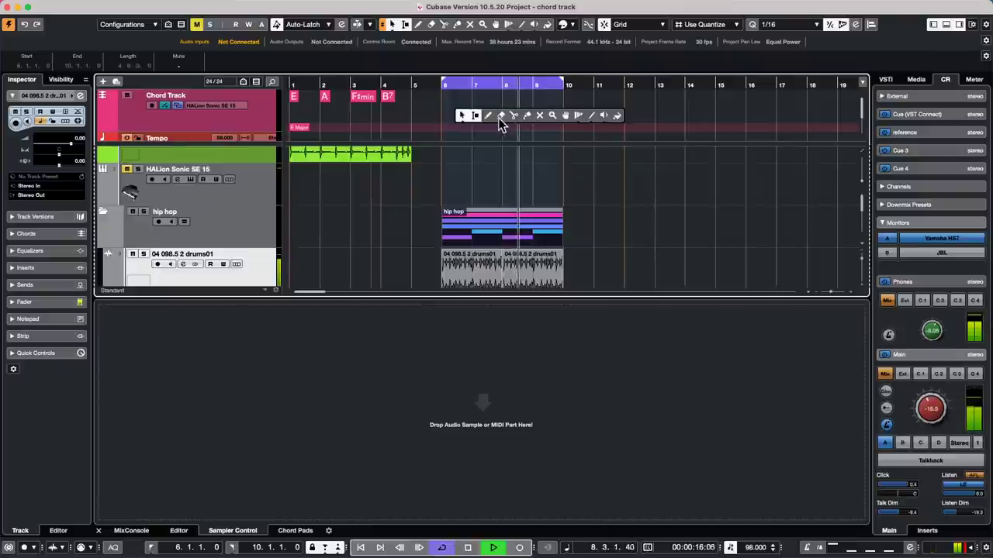
click(501, 116)
click(446, 96)
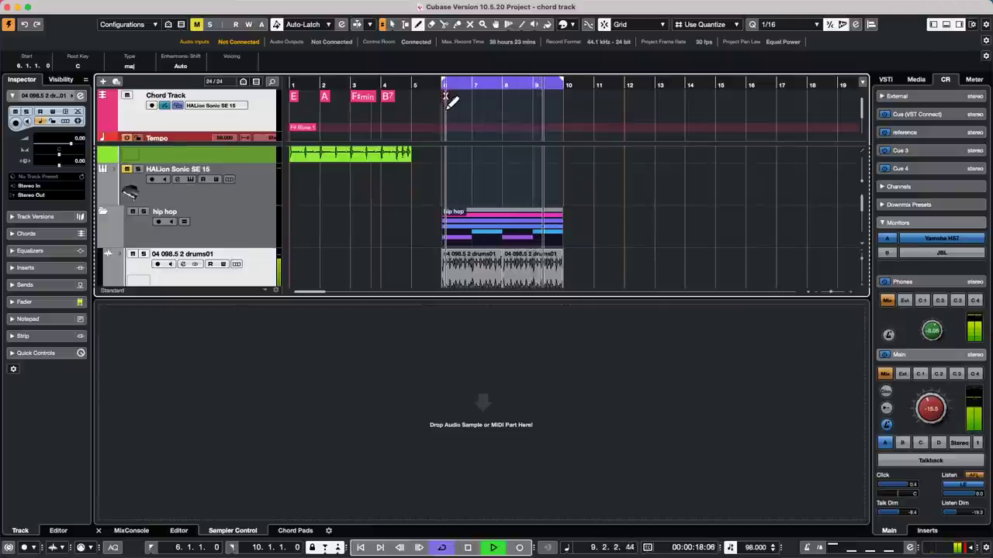
key(1)
Define the empty chord event at bar 6 as G major in the chord editor.
double_click(447, 97)
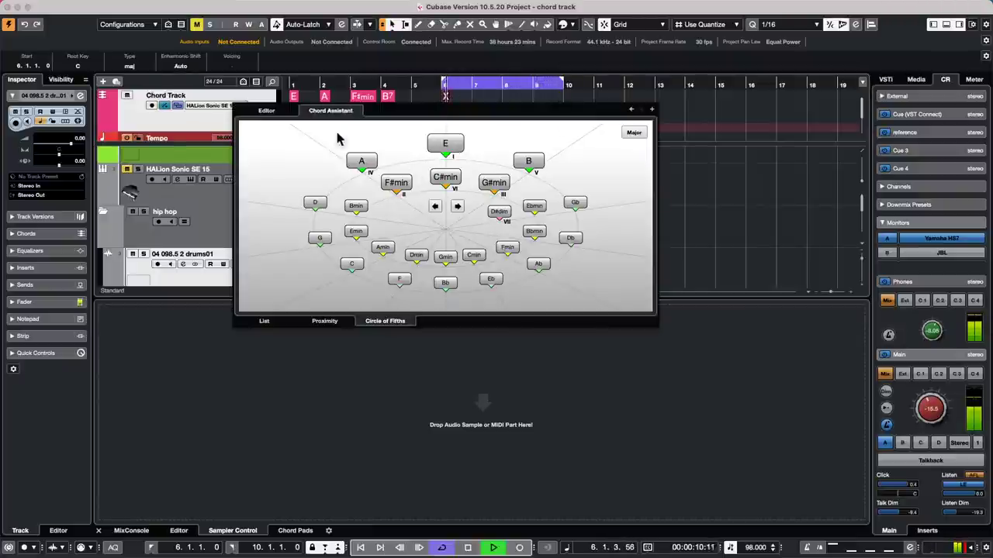
click(266, 111)
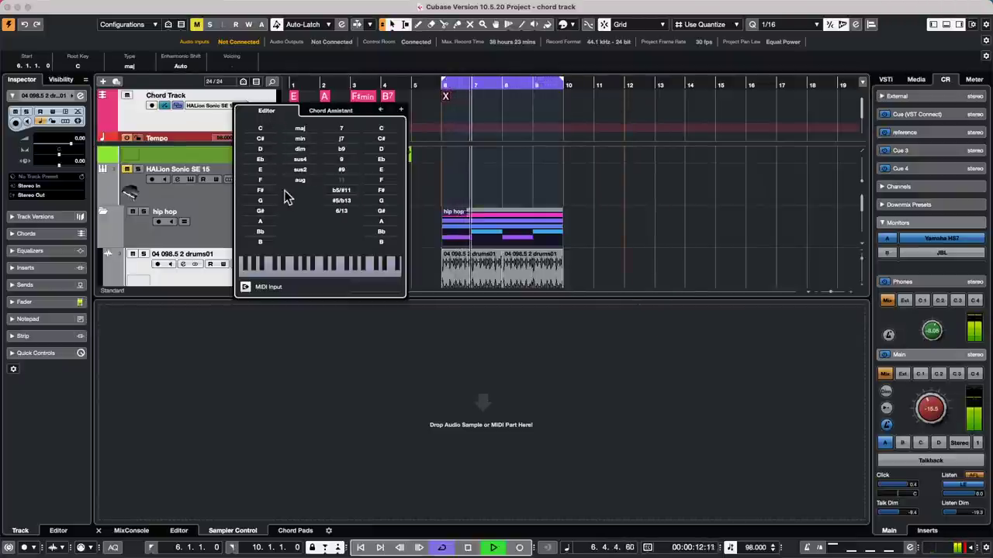
click(261, 200)
click(300, 128)
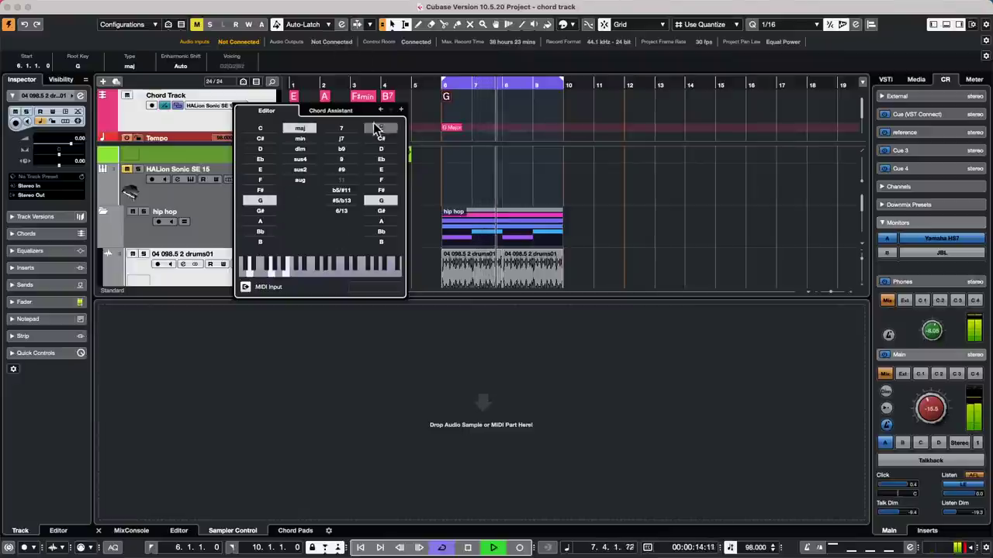
Add the next chord event at bar 7 and define it as B minor.
click(400, 110)
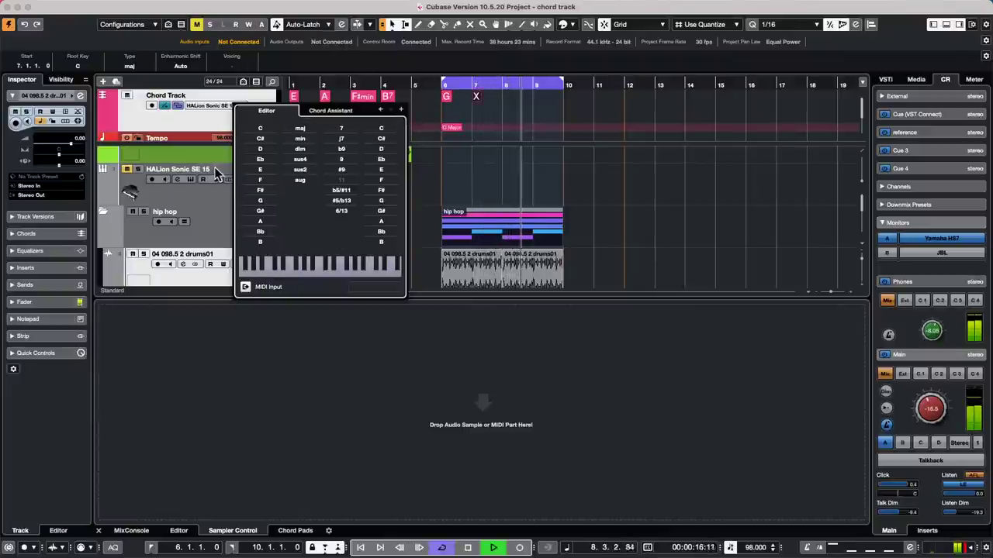
click(263, 242)
click(301, 138)
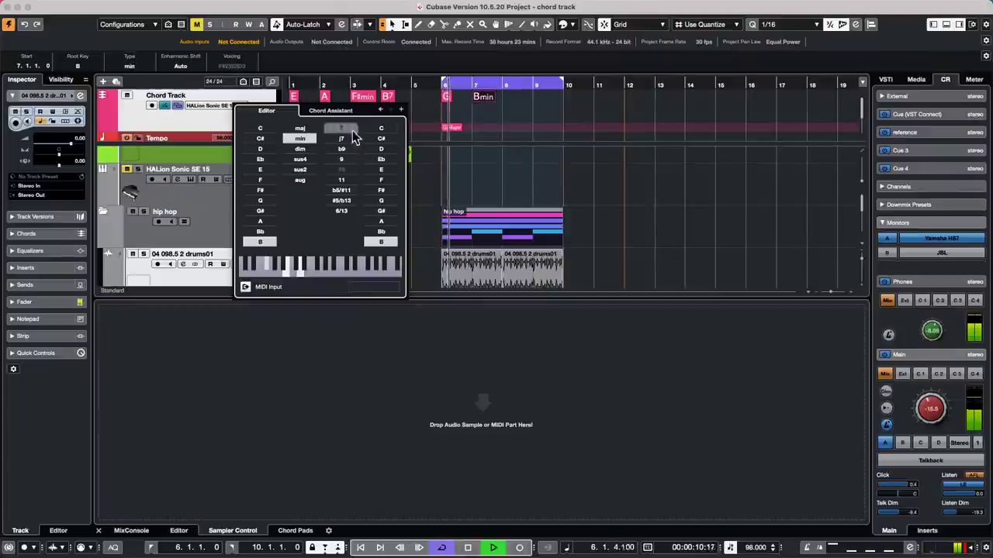
Add a chord event at bar 8 on the Chord Track and define it as E minor.
click(401, 110)
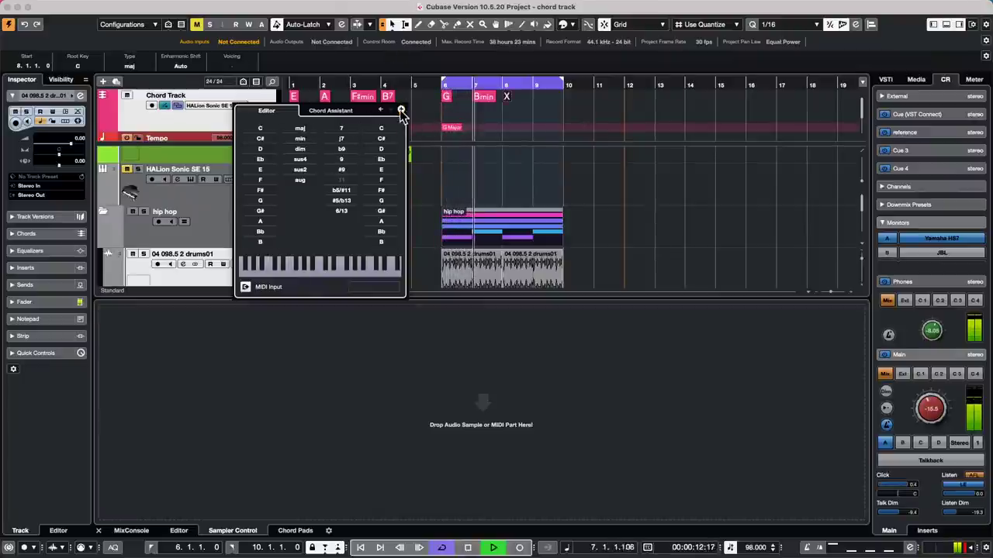
click(264, 170)
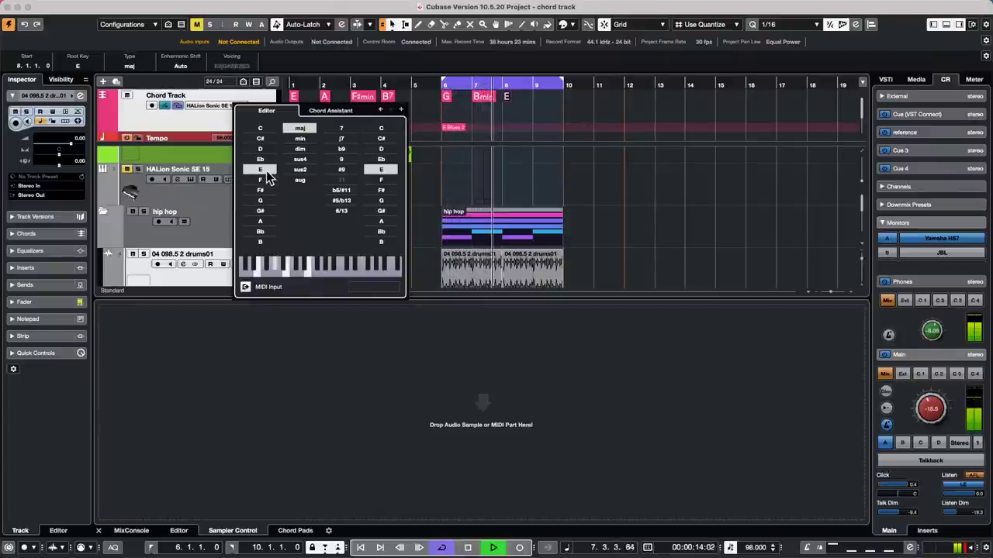
click(300, 138)
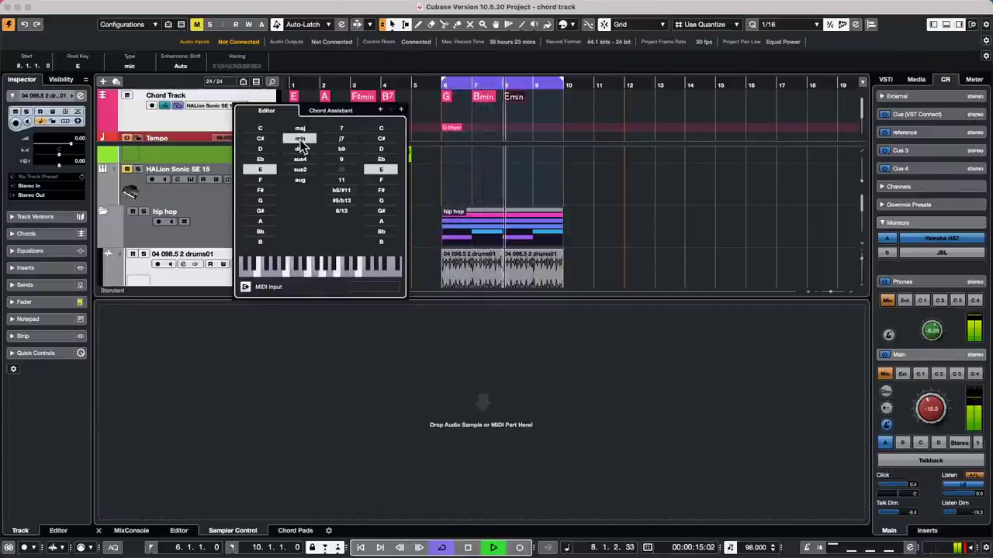
Add a D major chord event with an F# bass note at bar 9, and stop playback.
click(401, 109)
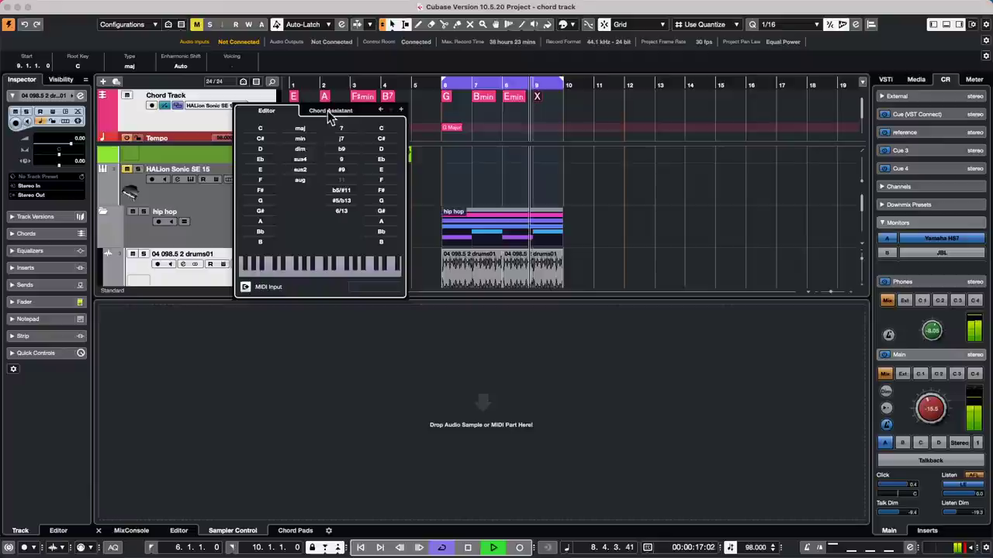
click(261, 148)
click(392, 192)
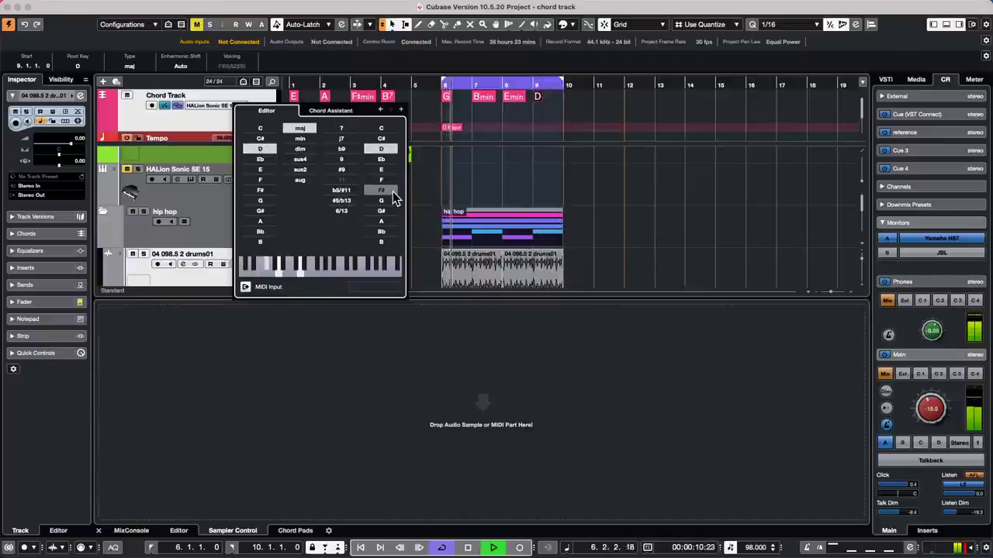
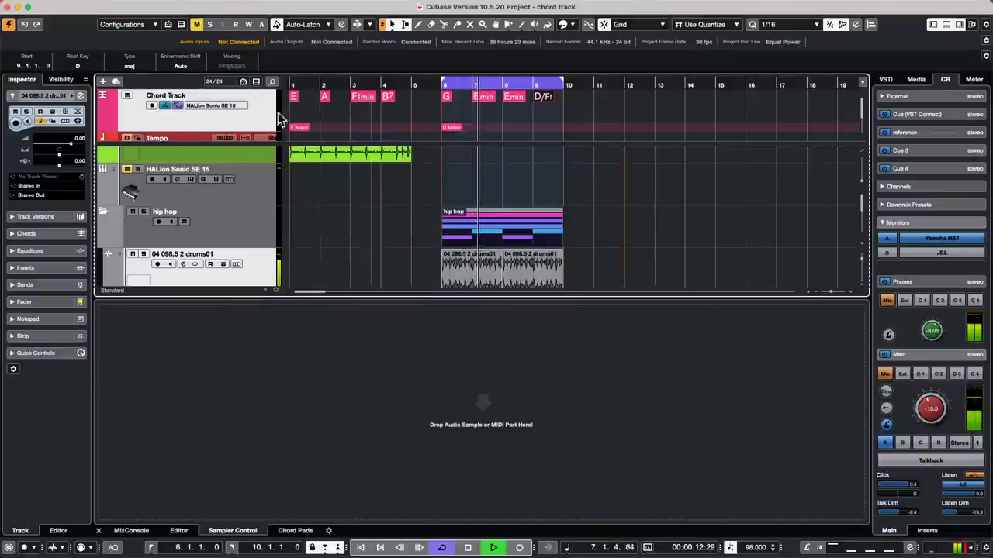
key(space)
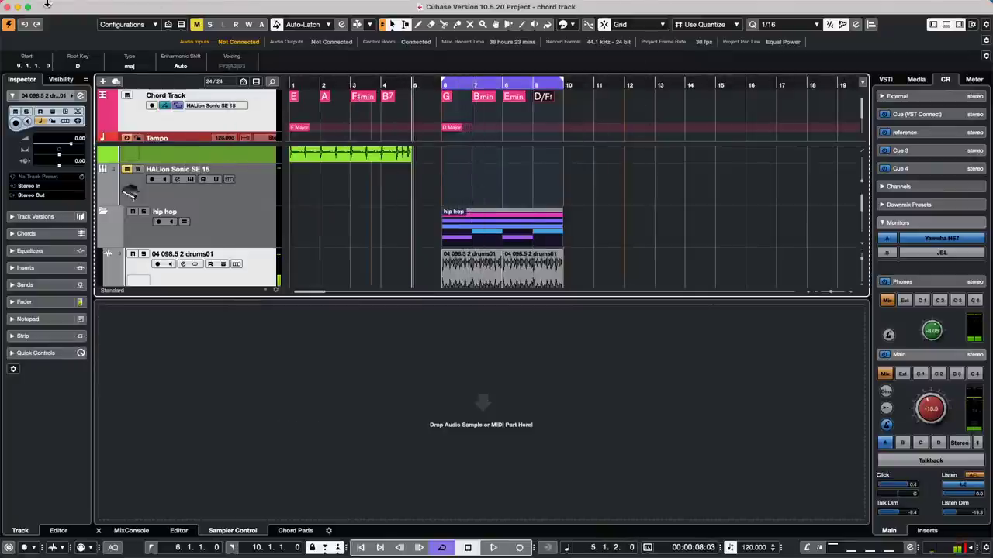
Open the recent project "be someone.cpr", activate it and accept the missing ports mapping as it is.
click(70, 6)
mouse_move(116, 226)
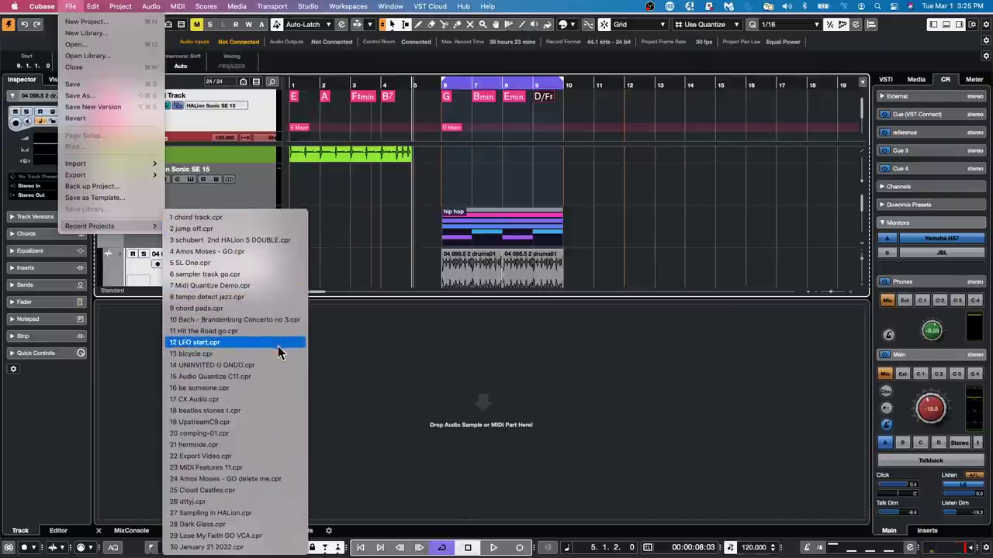
click(267, 388)
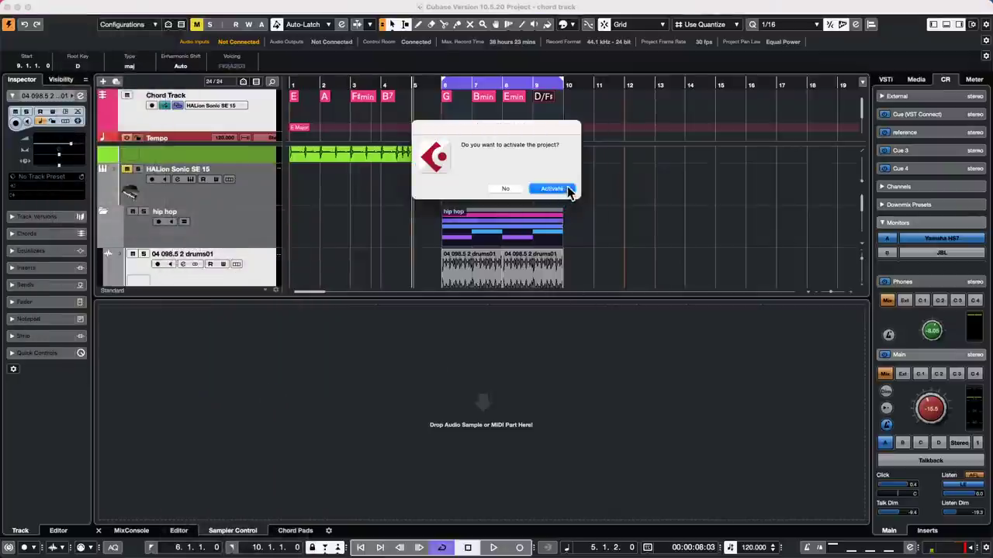
click(551, 189)
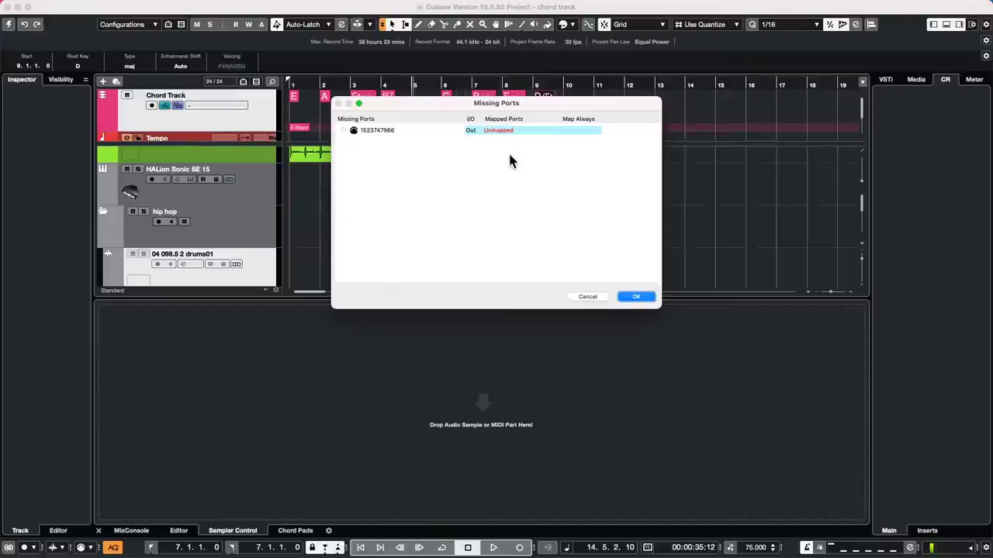
click(638, 297)
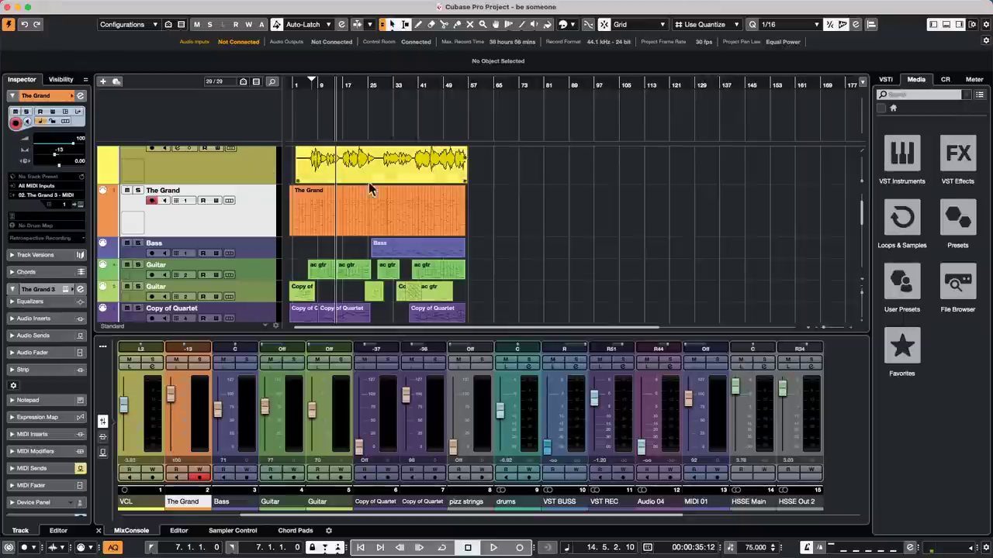
Create chord symbols on the Chord Track from The Grand MIDI part, including bass notes and tensions.
scroll(370, 187, down, 3)
scroll(309, 202, down, 1)
scroll(310, 203, up, 8)
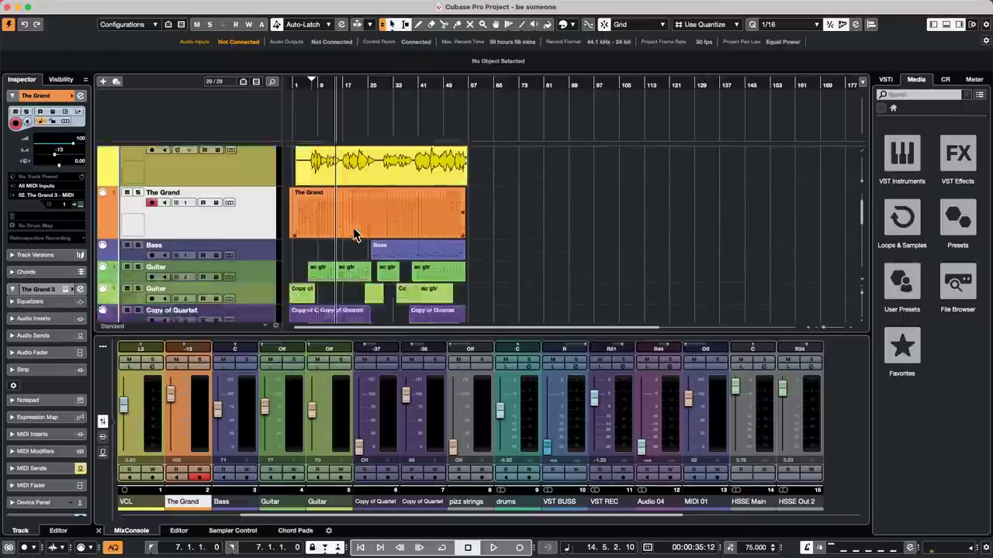
click(370, 275)
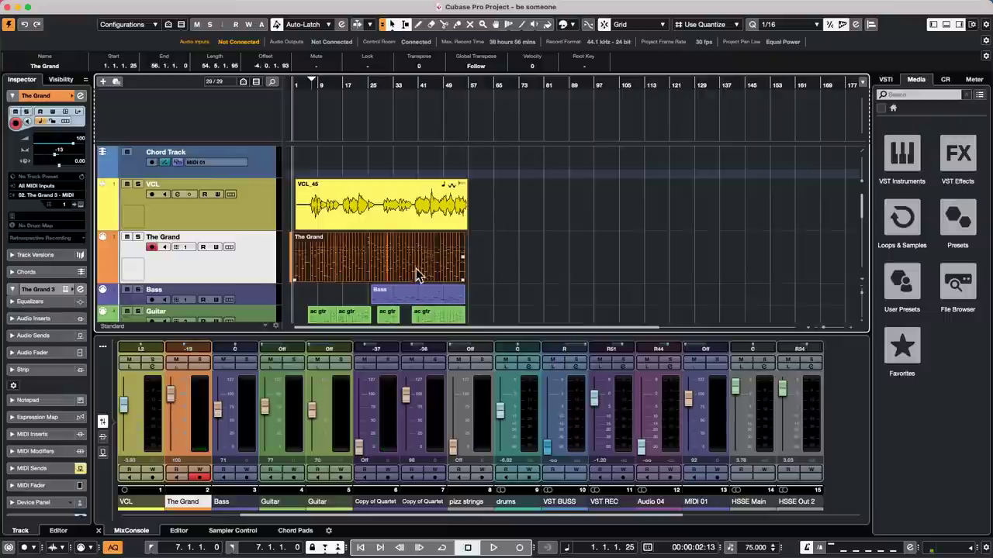
mouse_move(60, 11)
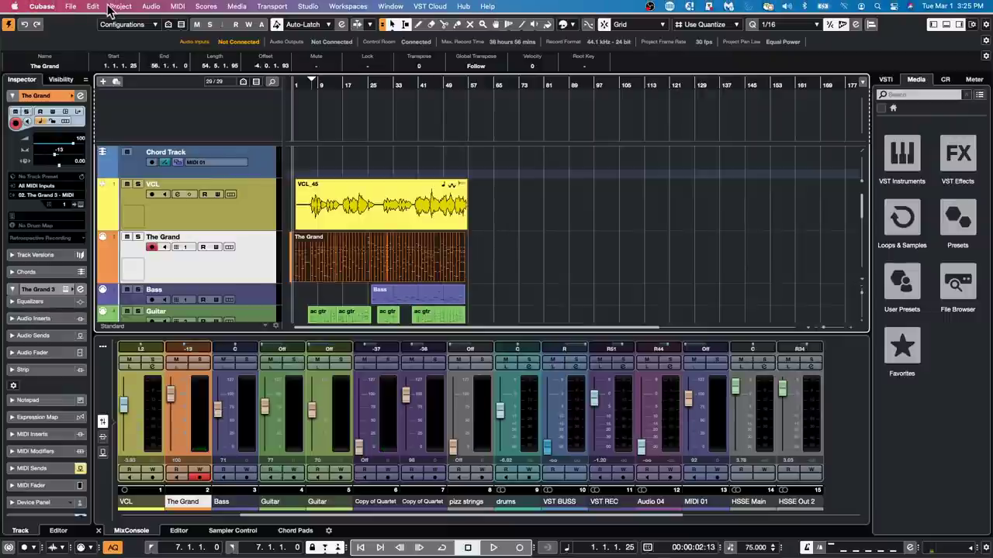
click(92, 7)
mouse_move(120, 6)
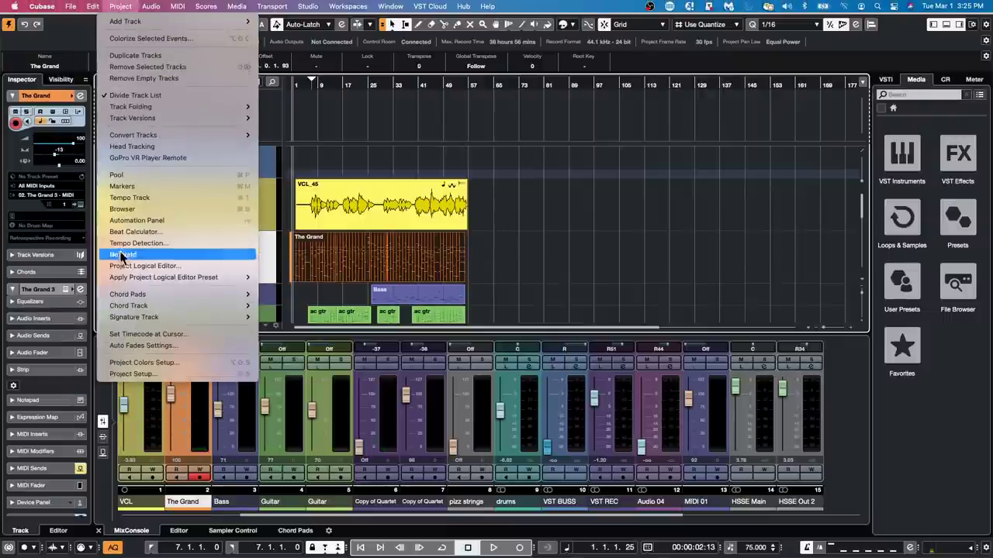
mouse_move(159, 306)
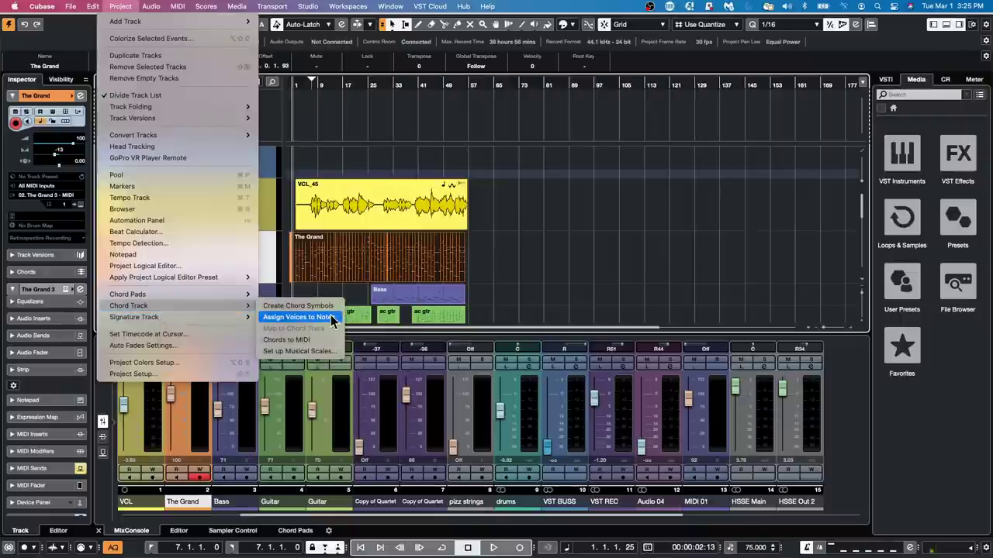
click(298, 305)
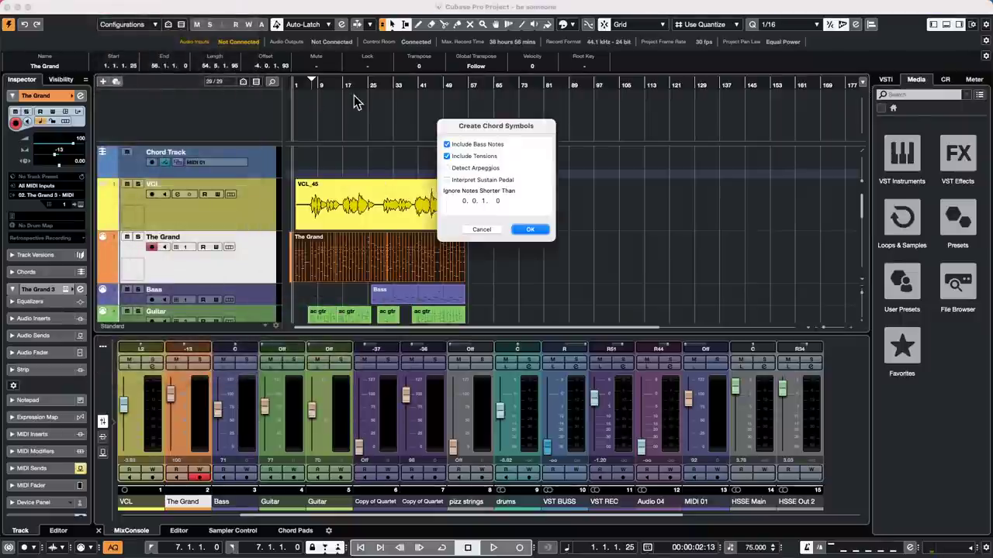
click(531, 230)
Select the pizz strings track and audition a few of its notes with the On-Screen Keyboard.
drag(318, 74, 304, 125)
scroll(446, 190, down, 4)
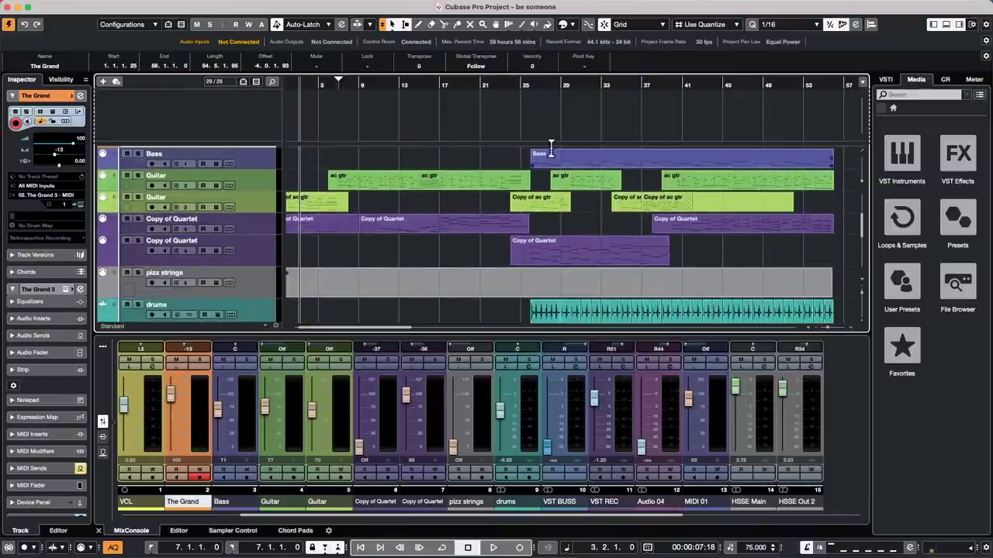
click(273, 292)
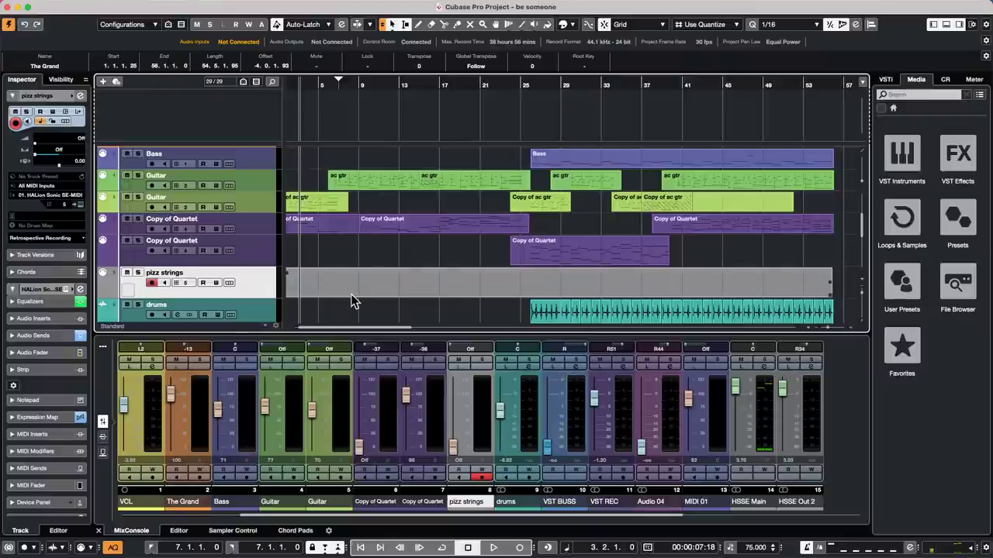
key(alt+k)
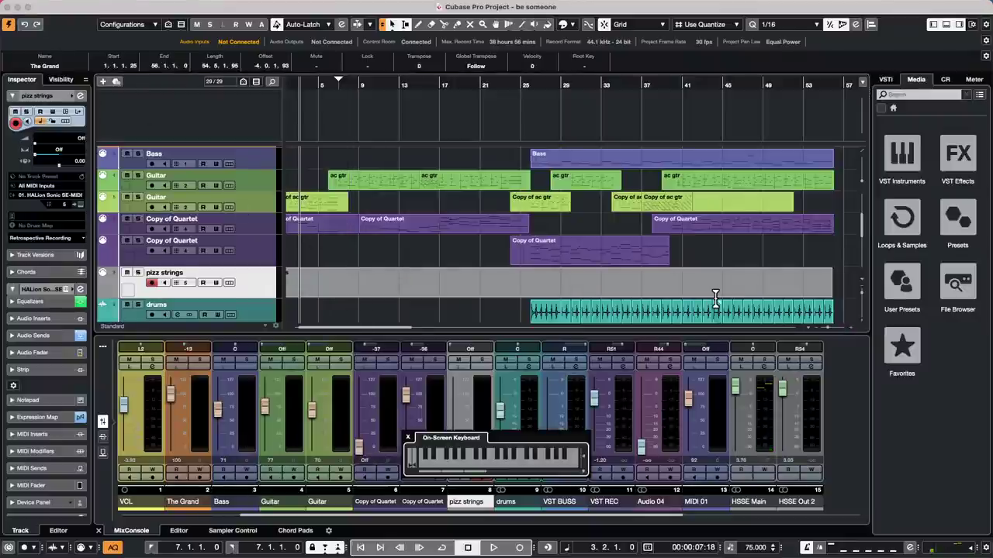
key(x)
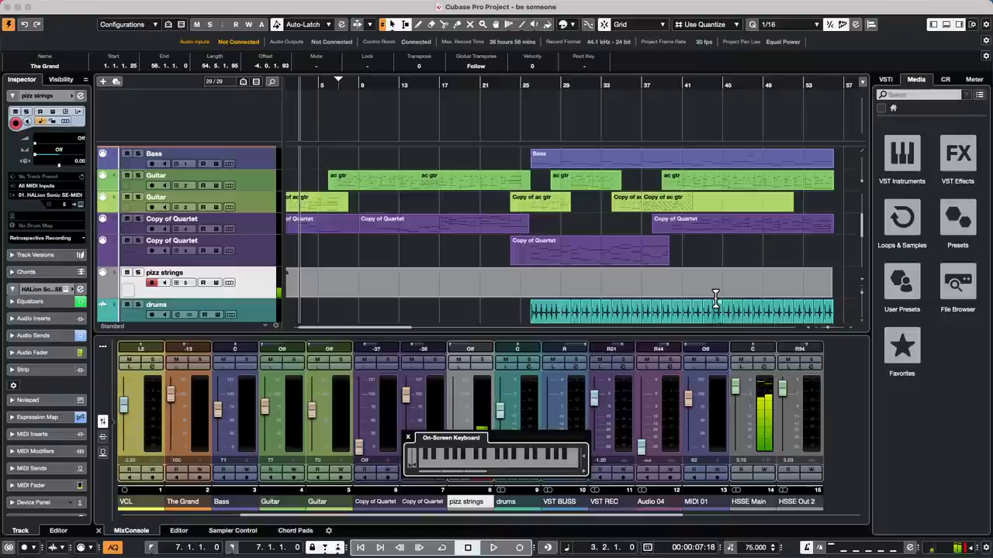
click(507, 473)
key(m)
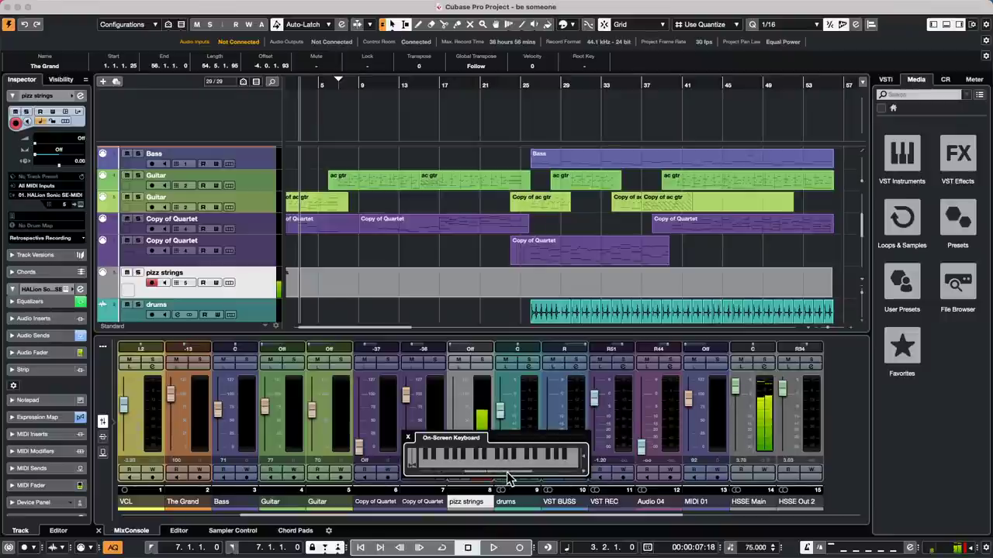
key(n)
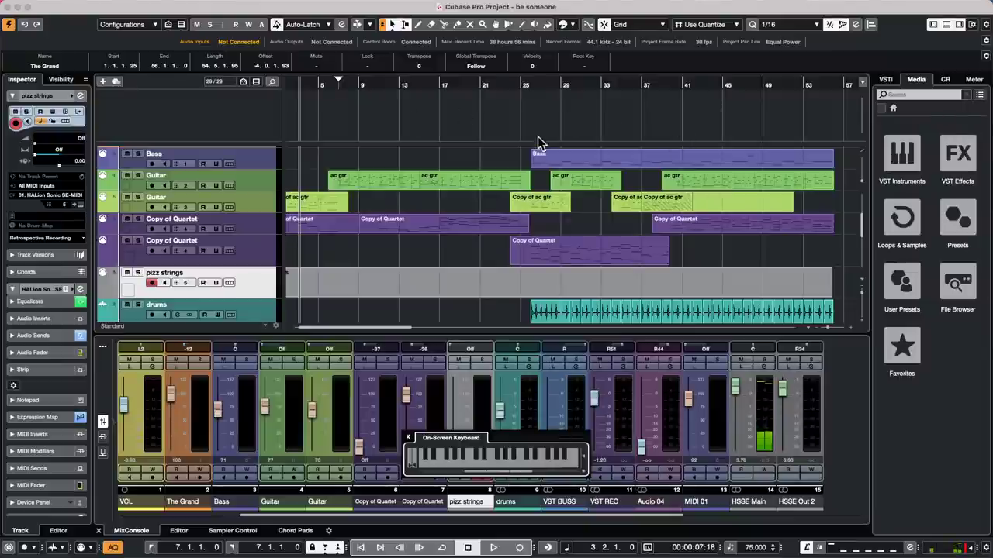
Place the playback cursor at bar 25 and set the pizz strings track's chord Live Input to Chords.
click(519, 84)
drag(519, 84, 522, 69)
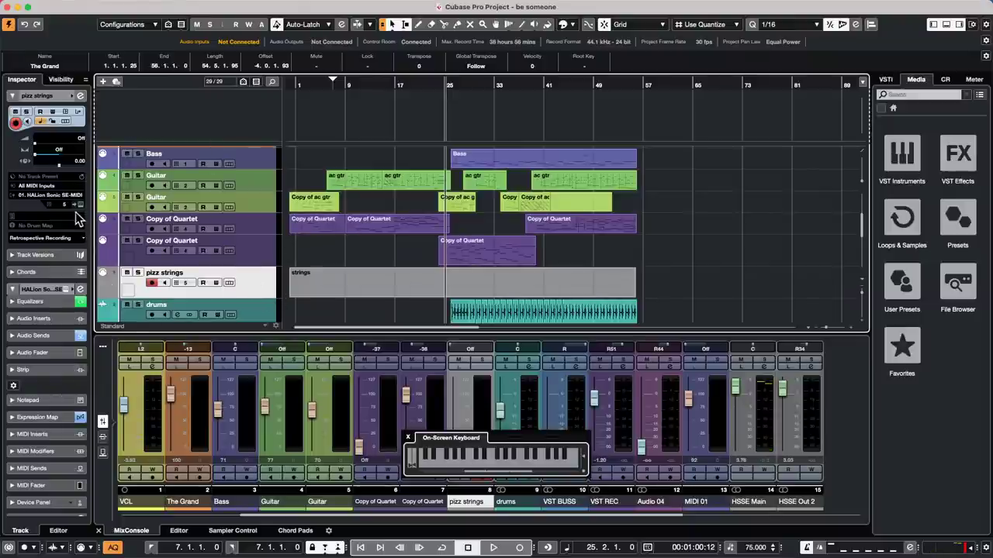
click(38, 272)
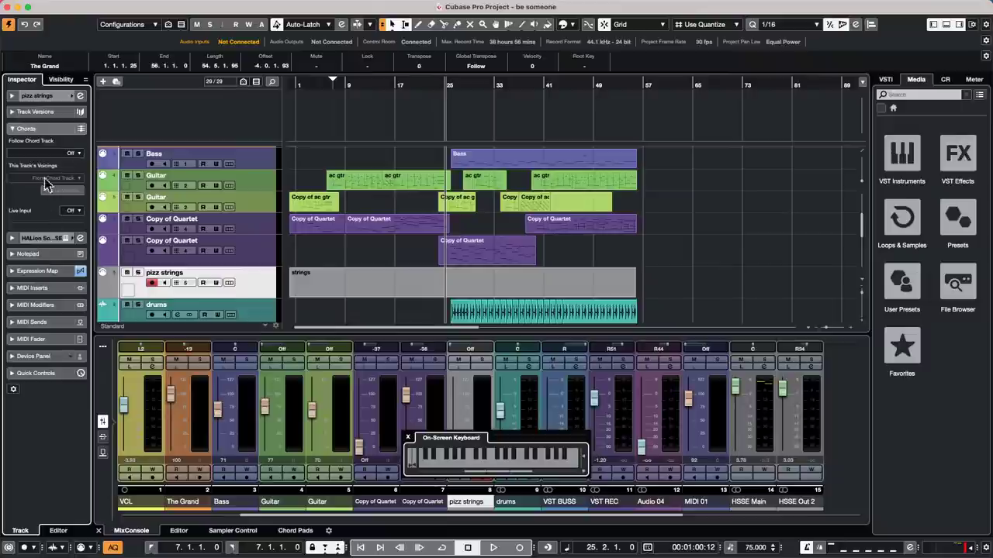
click(70, 212)
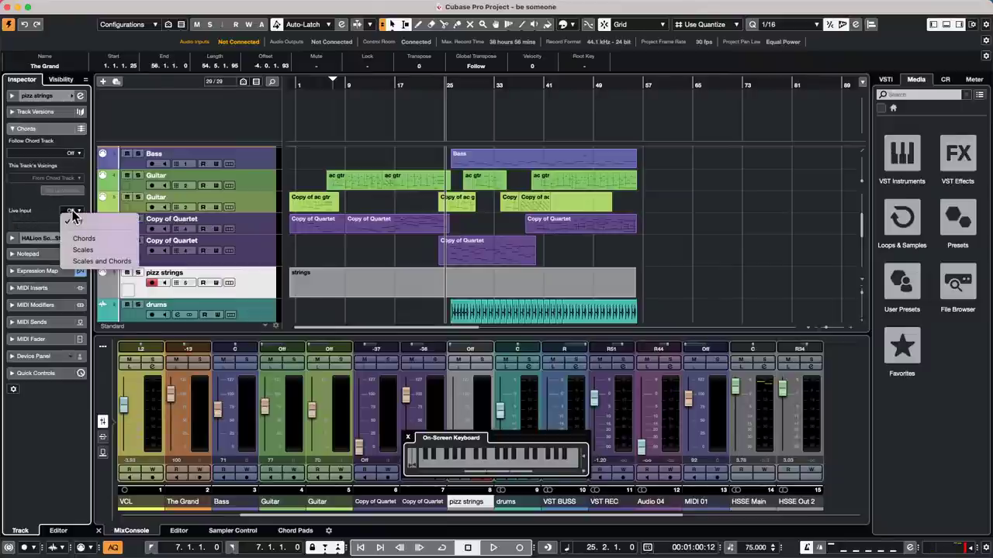
click(85, 241)
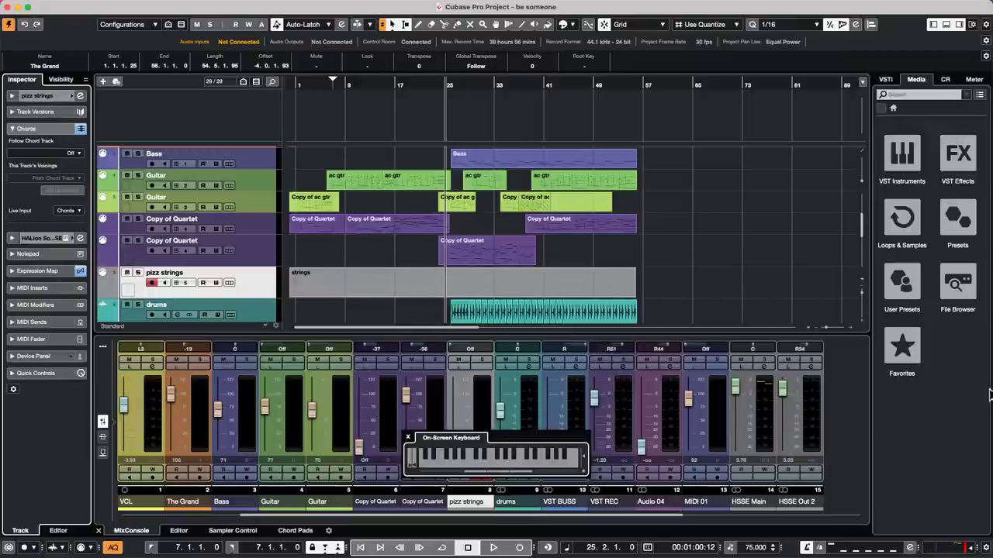
Show the Control Room, play the song from bar 25 to audition the live chord mapping, and close the On-Screen Keyboard.
click(947, 81)
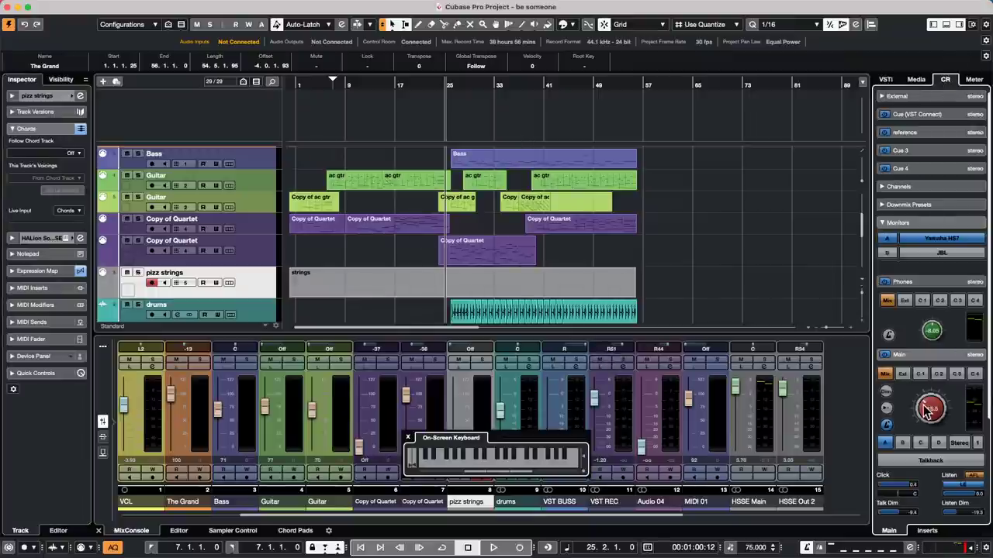
key(space)
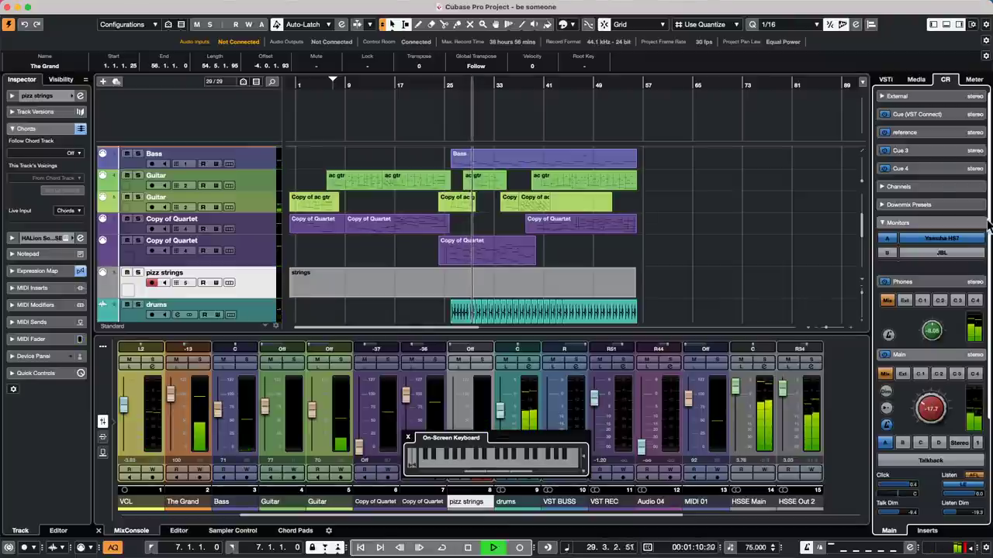
scroll(652, 225, up, 3)
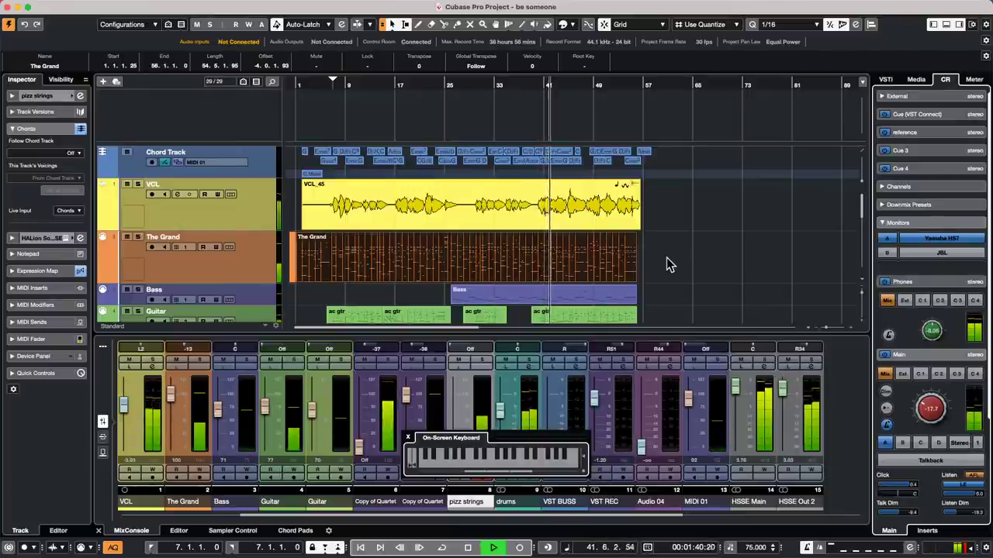
key(space)
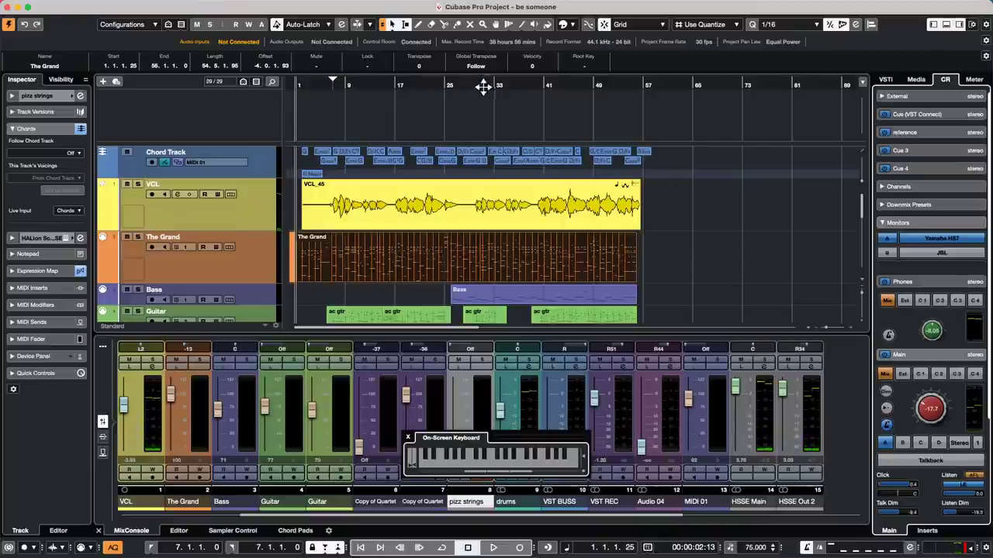
mouse_move(483, 87)
mouse_down()
mouse_move(472, 80)
mouse_move(478, 102)
mouse_up()
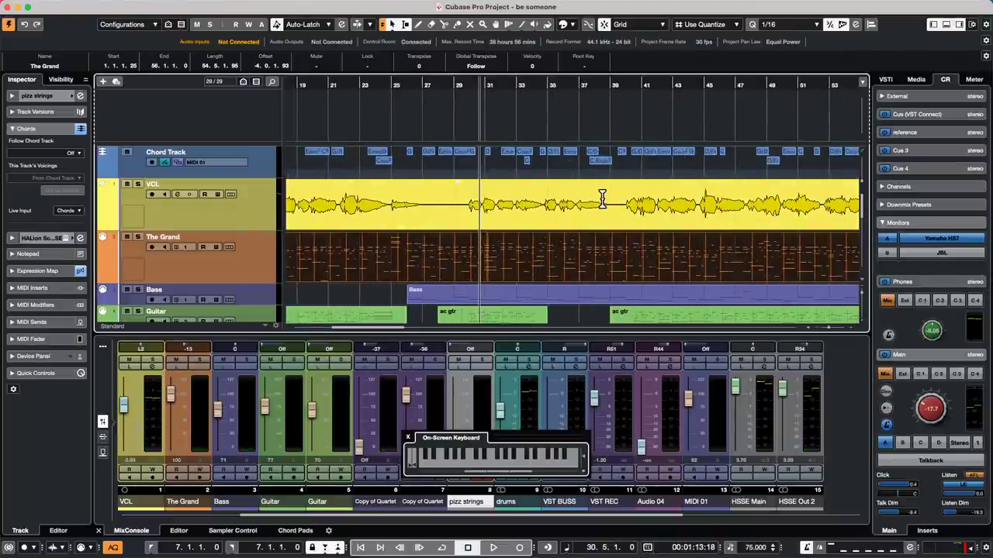
click(410, 439)
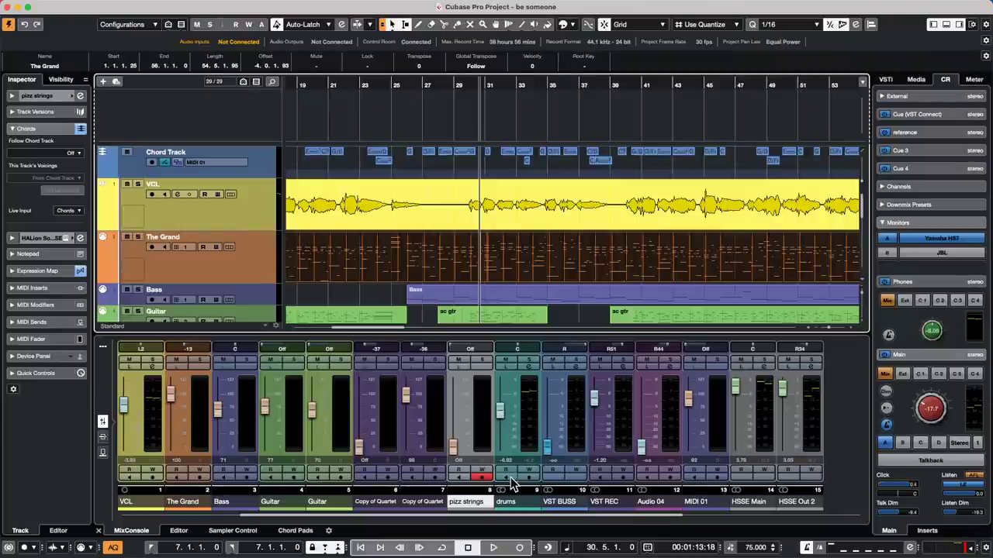
Open the recent project UpstreamC9.cpr, activate it, skip locating its missing files and accept the unmapped port.
mouse_move(106, 10)
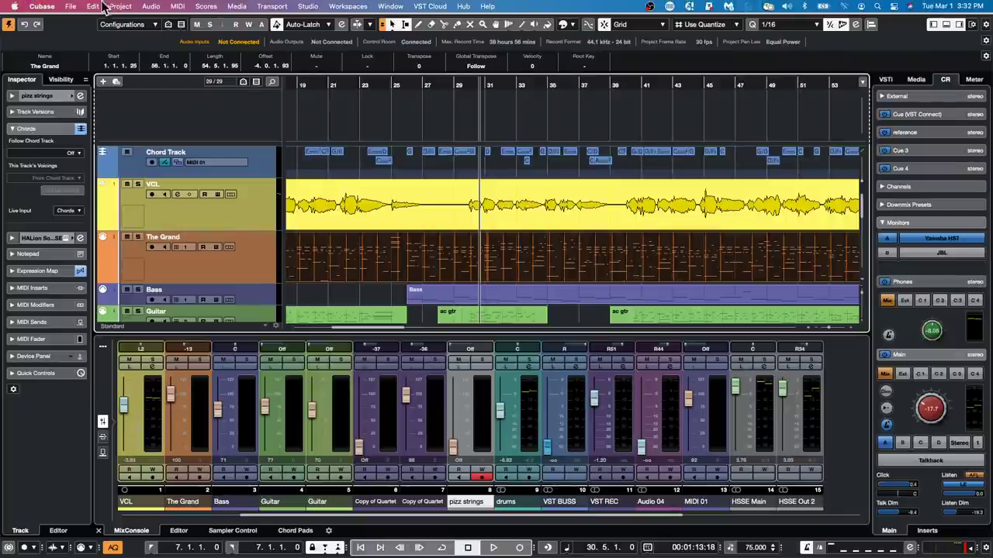
click(70, 6)
mouse_move(79, 226)
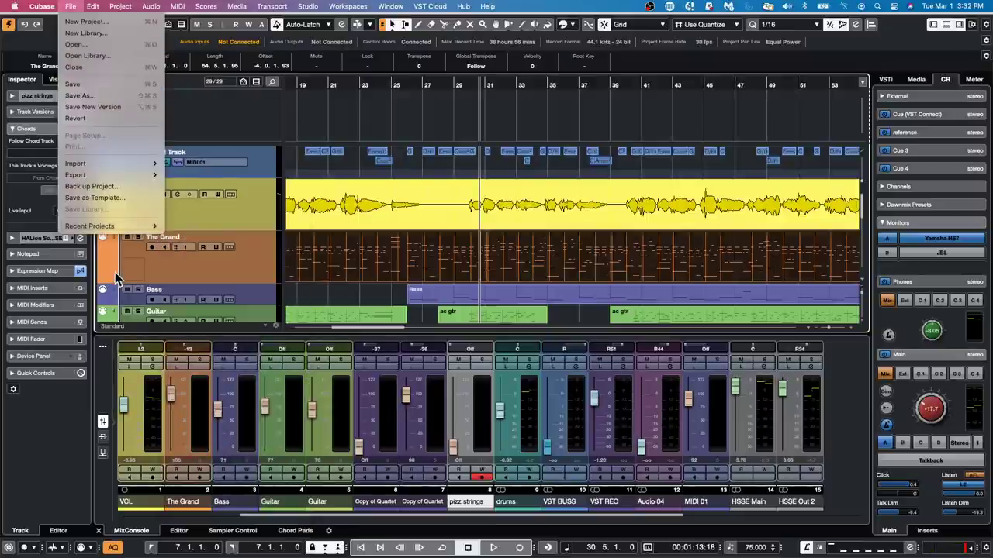
mouse_move(118, 226)
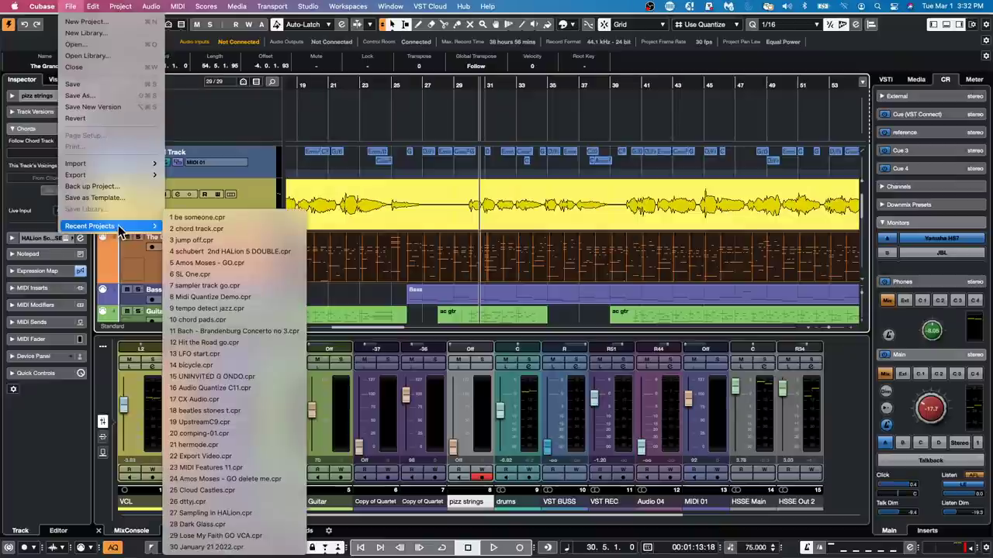
click(247, 423)
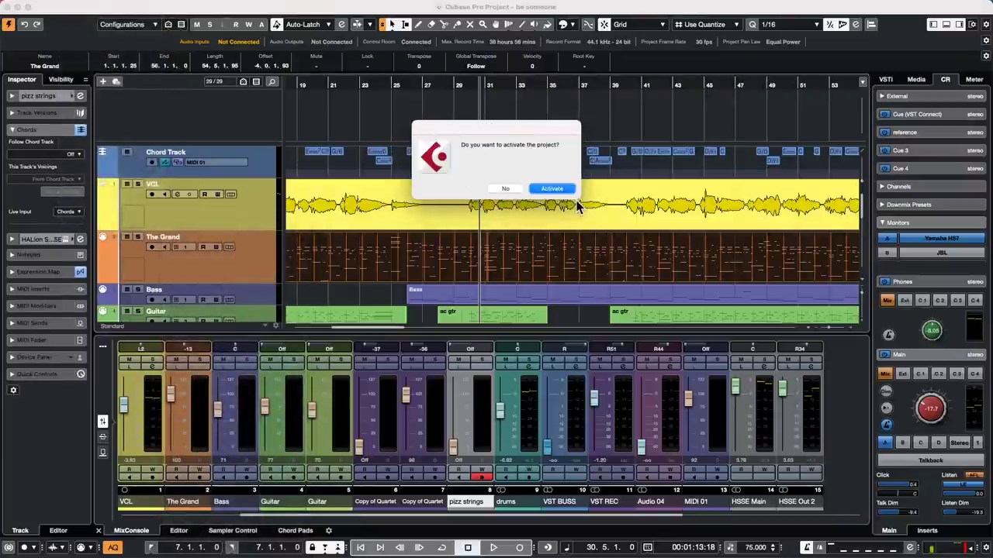
click(552, 189)
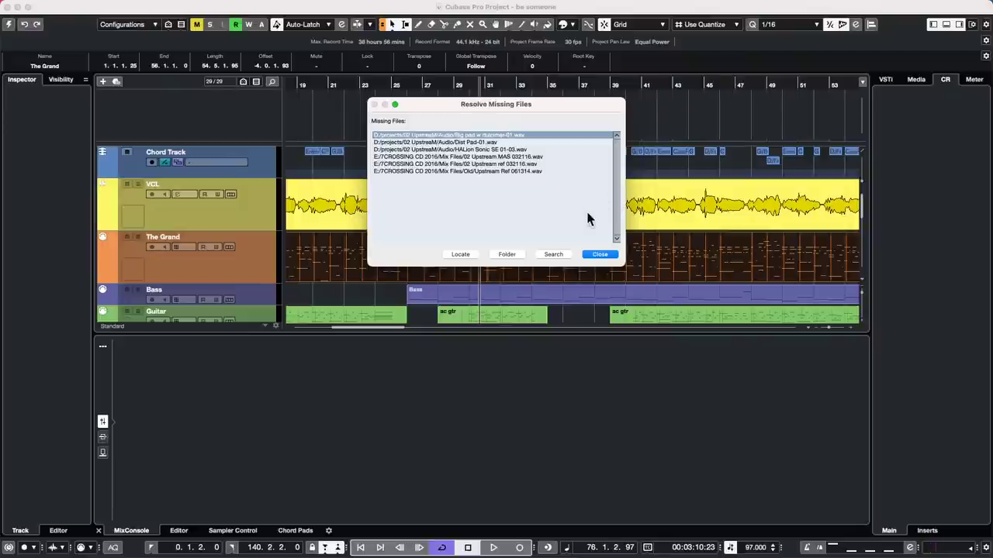
click(601, 254)
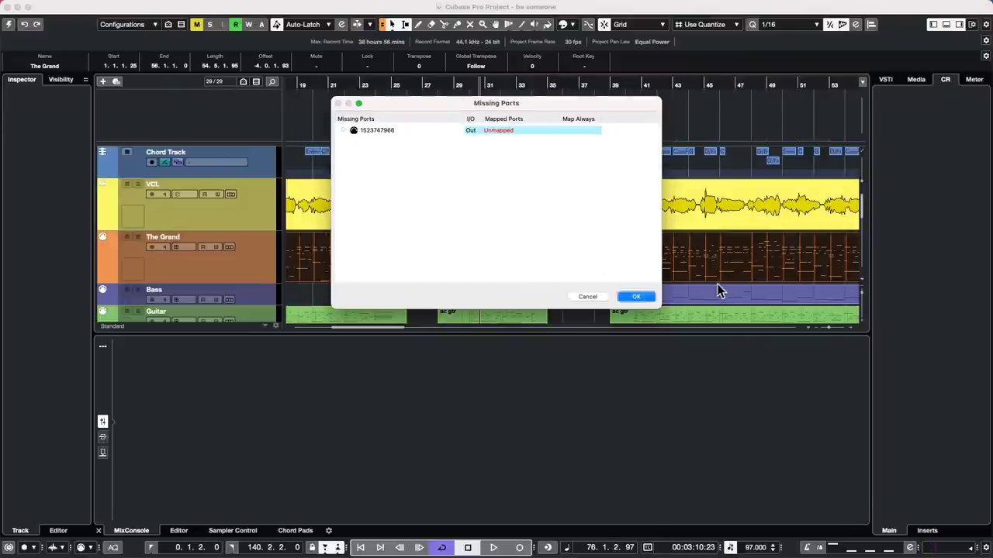
click(638, 296)
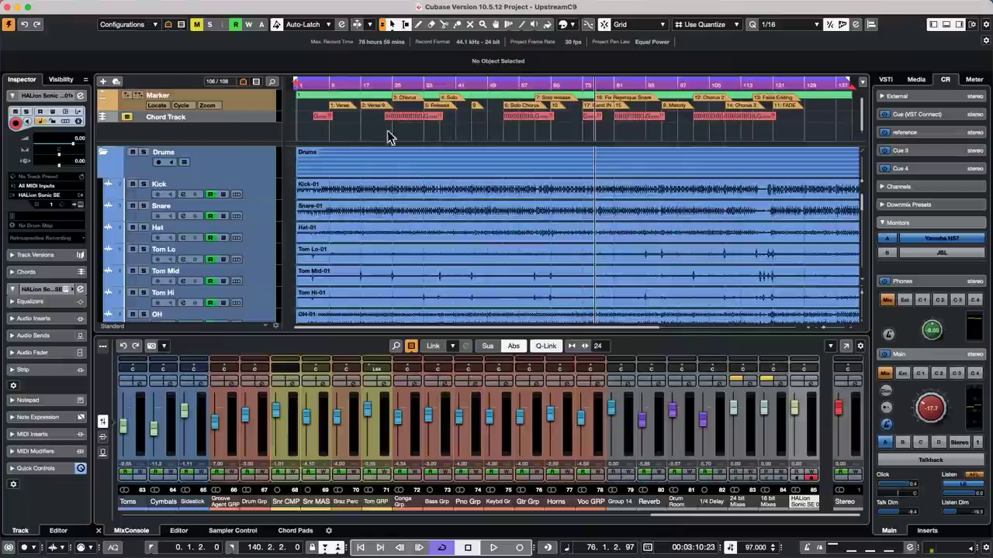
Play the song from about bar 6 and raise the Control Room main level to about -12.9, then stop playback.
drag(332, 84, 320, 83)
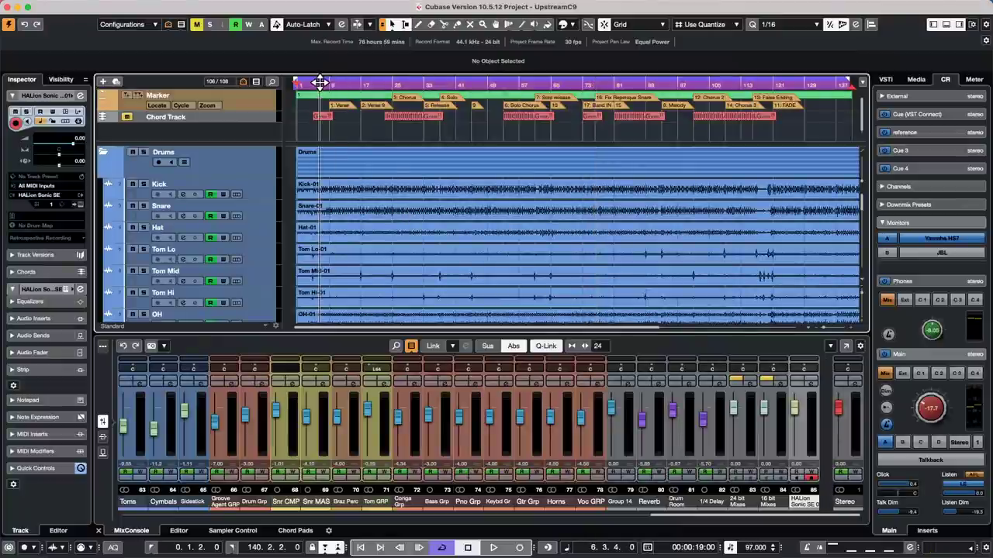
key(space)
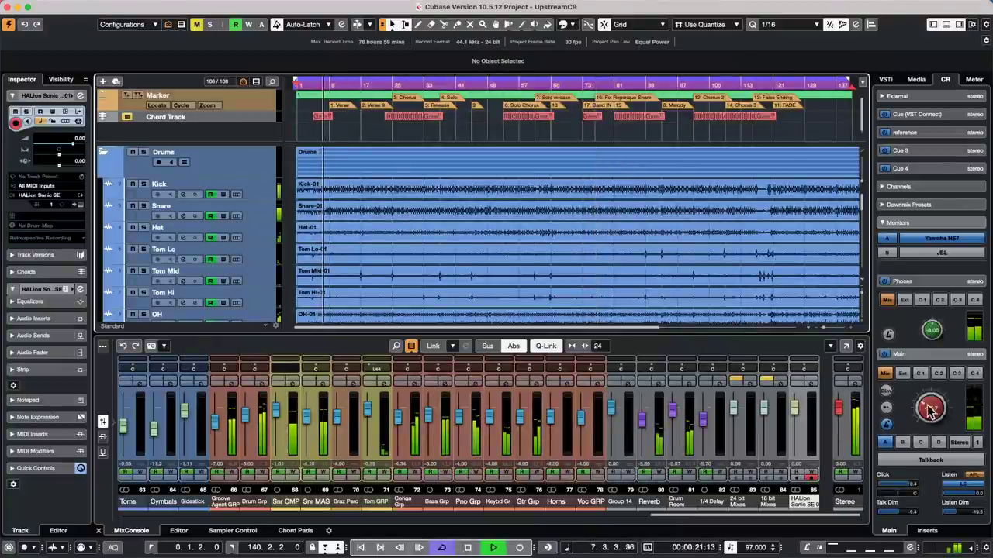
scroll(930, 405, up, 5)
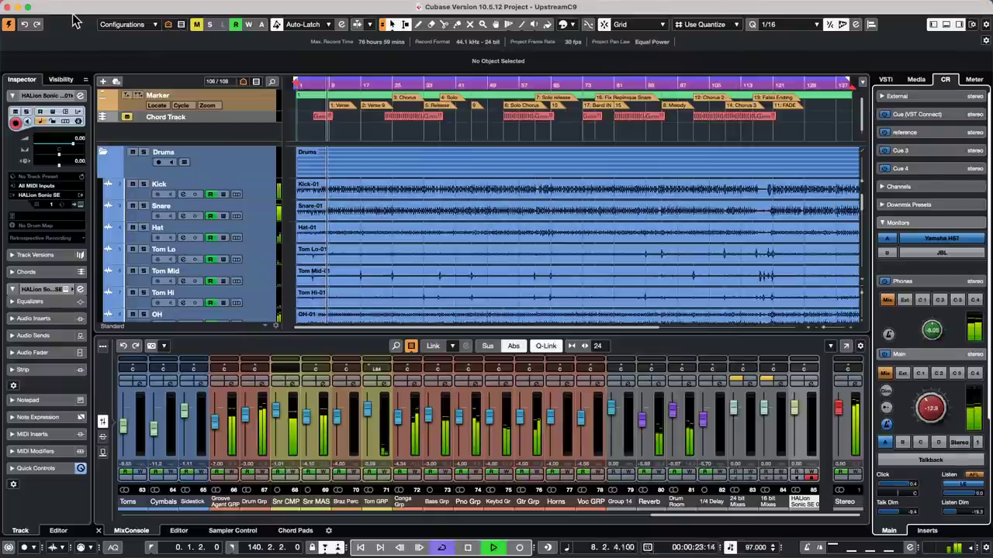
key(space)
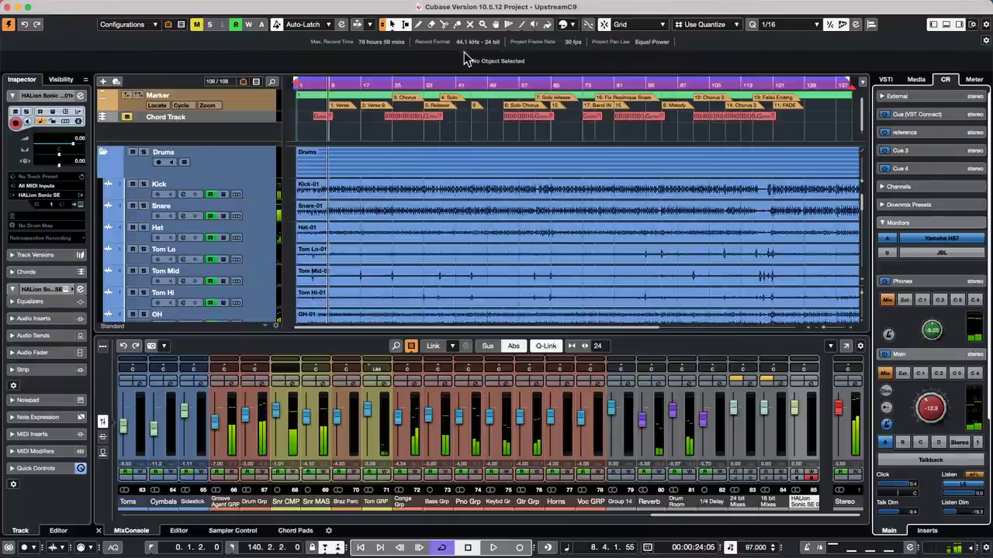
Open the Kick-01 event in the Sample Editor, expand its Definition section and examine the grid around bars 32 to 43.
double_click(446, 192)
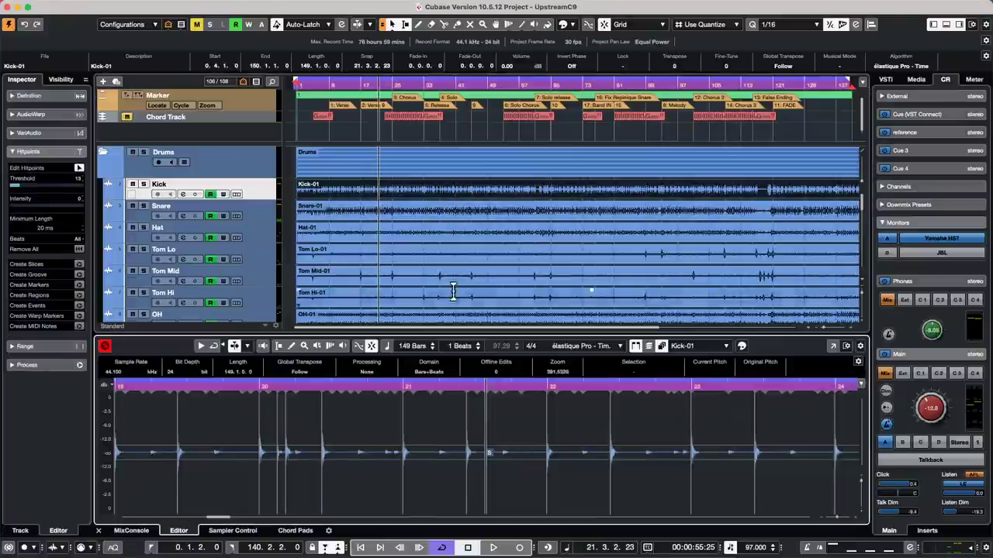
drag(387, 381, 387, 350)
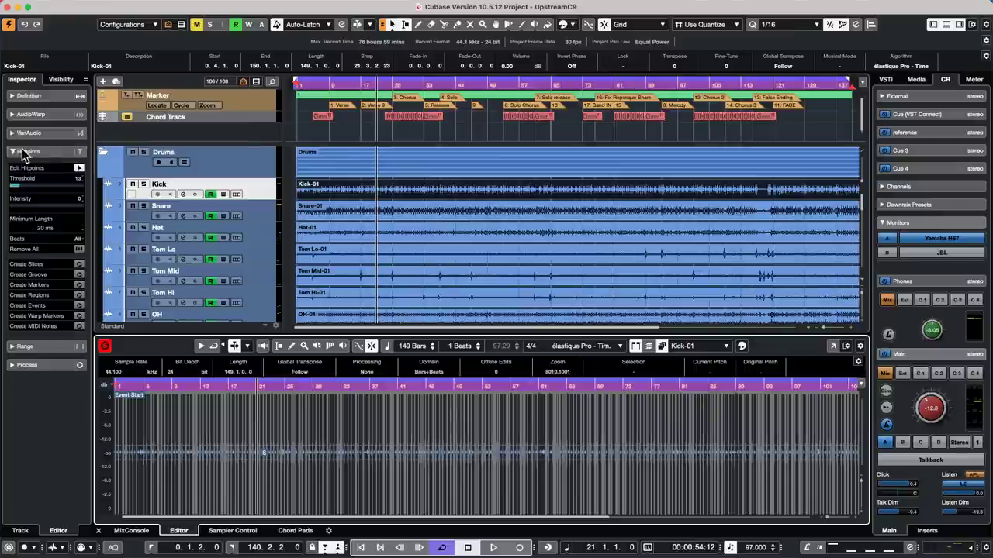
click(35, 97)
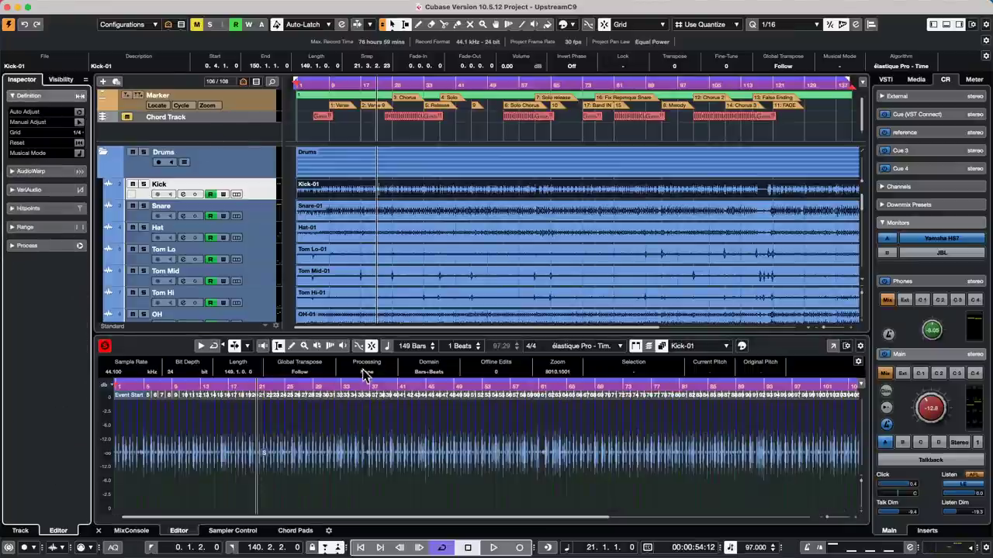
drag(361, 386, 362, 408)
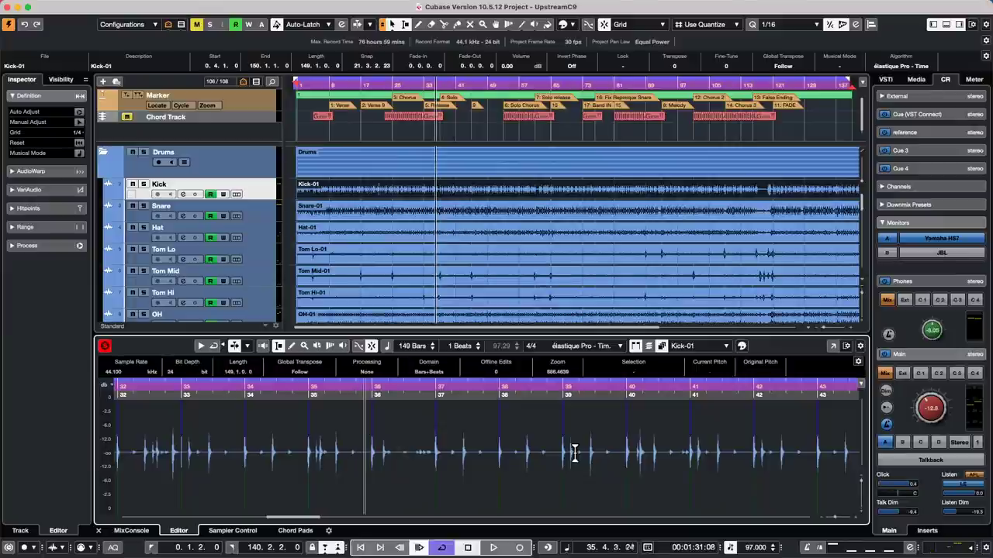
Play the song, bring the Braz Perc tracks into view, show the MixConsole in the lower zone and stop playback.
key(space)
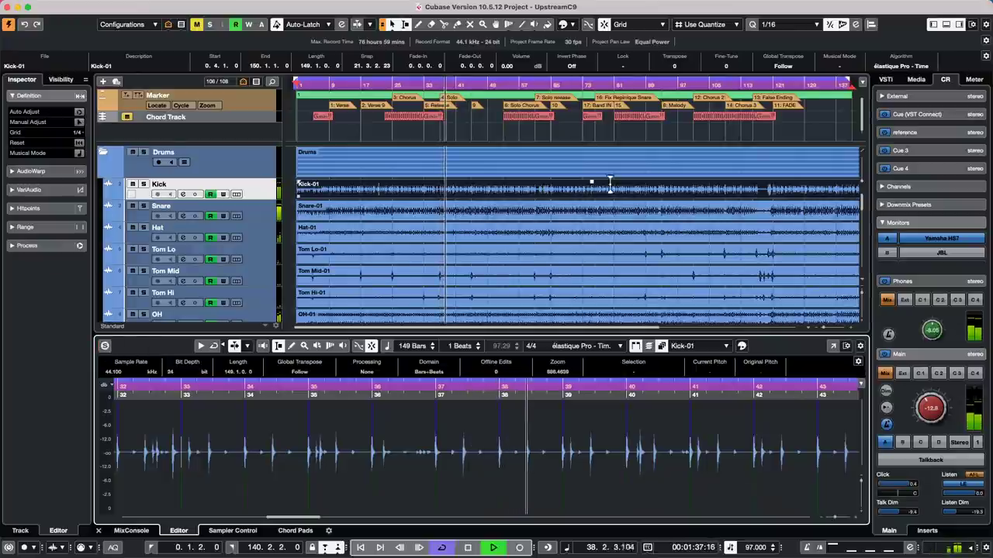
scroll(614, 187, down, 10)
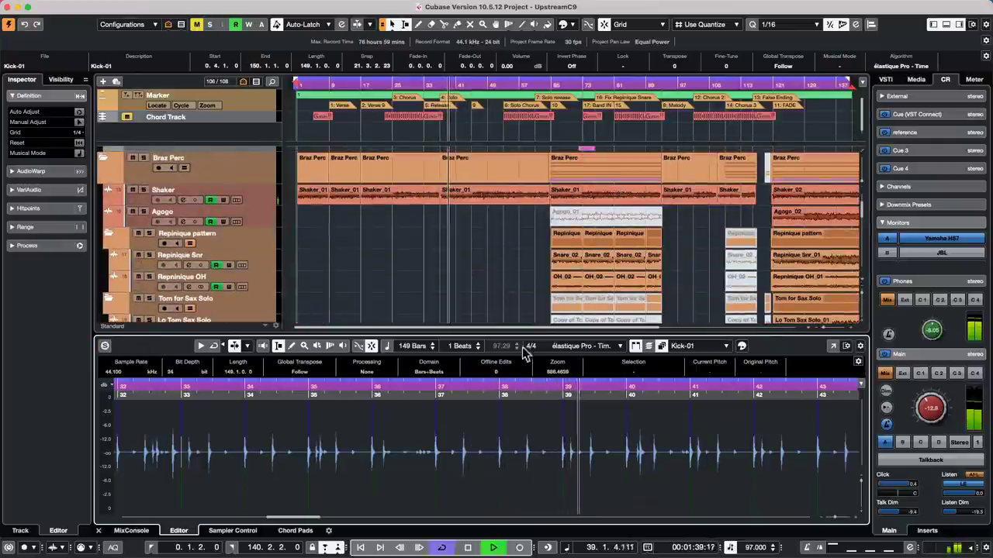
click(117, 534)
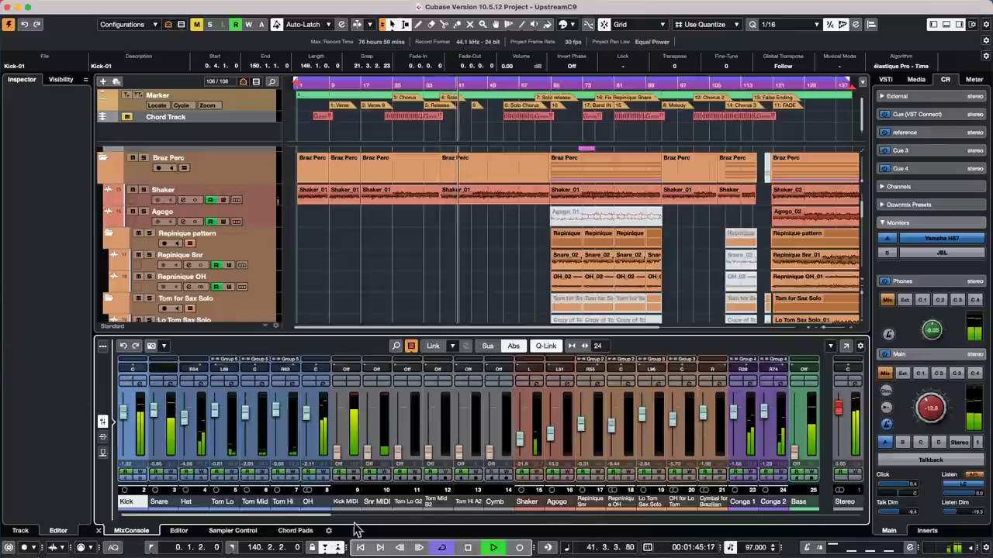
key(space)
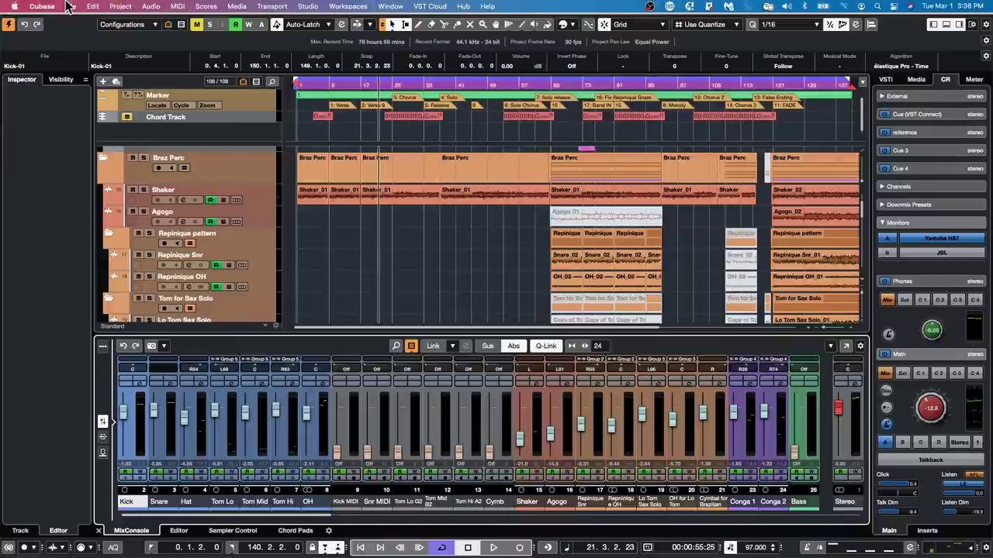
Open the recent project Amos Moses - GO.cpr and enlarge its window to fill the screen.
click(69, 7)
mouse_move(132, 225)
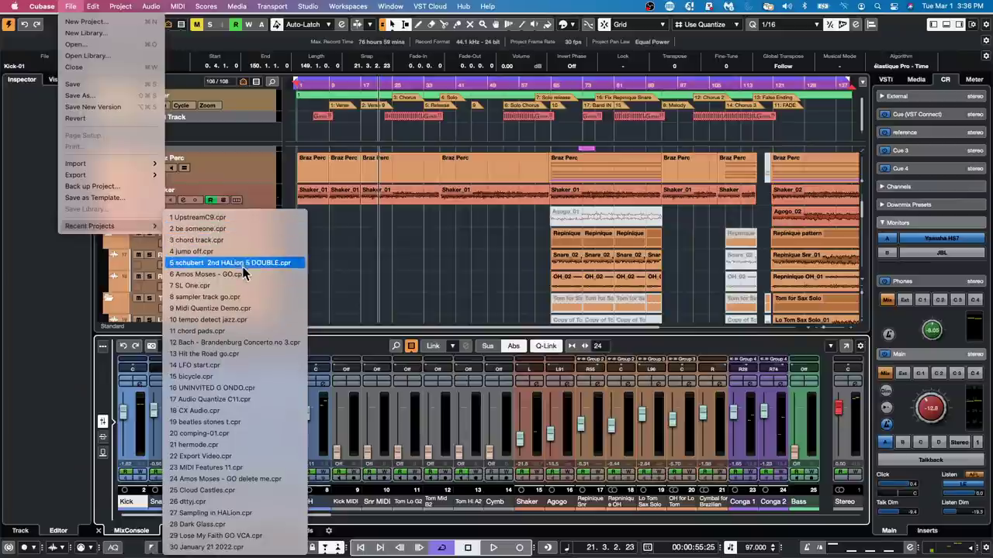
click(299, 274)
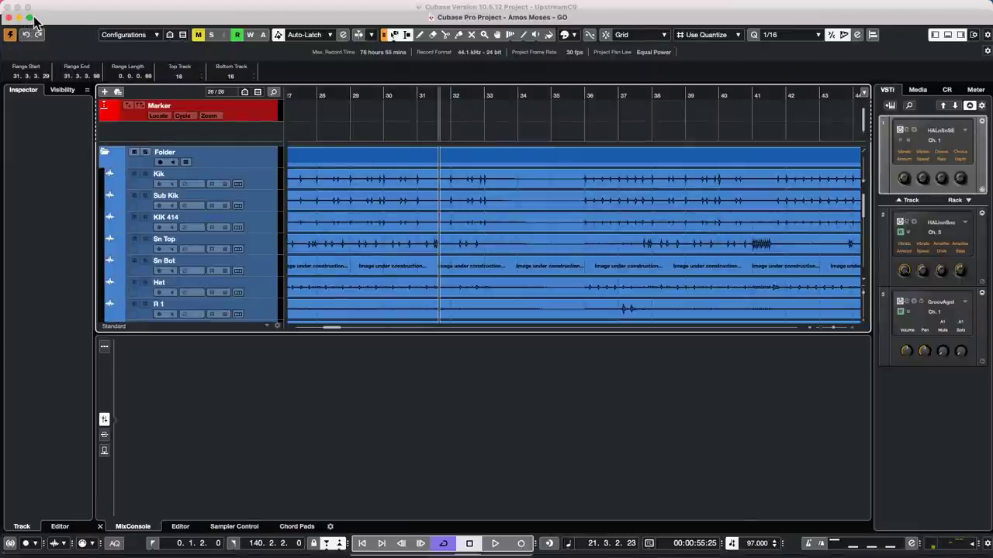
click(29, 17)
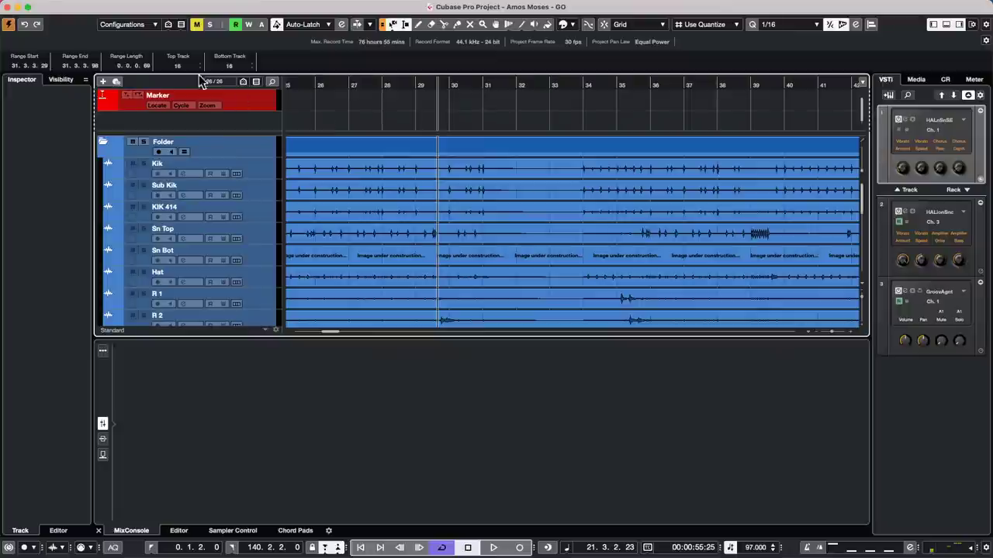
Select a range on the Marker track from about bar 33 to bar 51, then select the Sn Top track.
drag(358, 92, 377, 96)
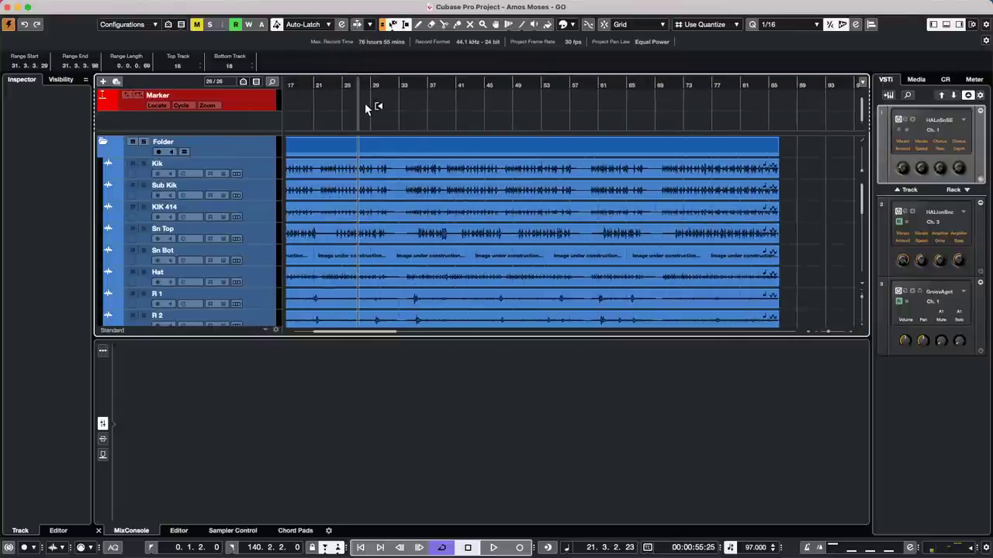
right_click(399, 104)
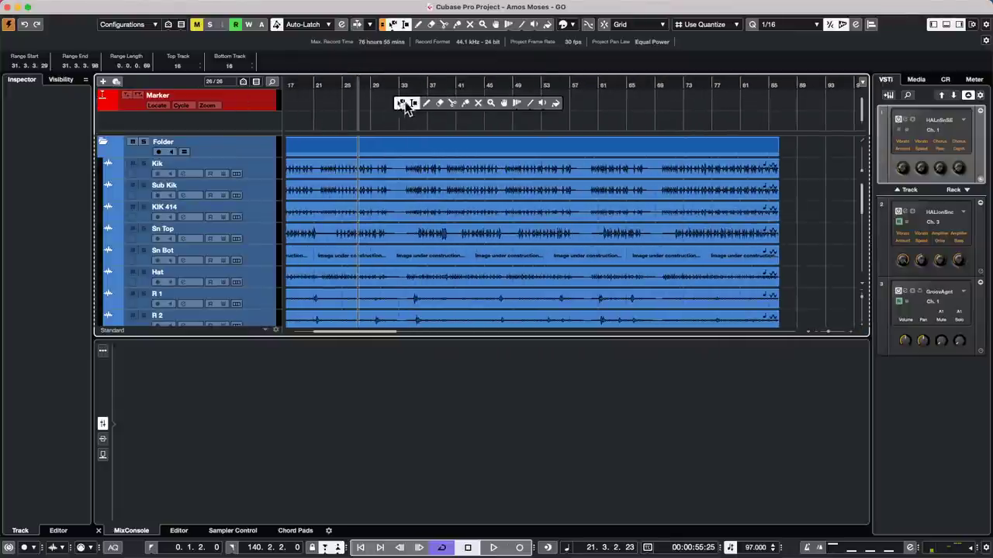
click(406, 101)
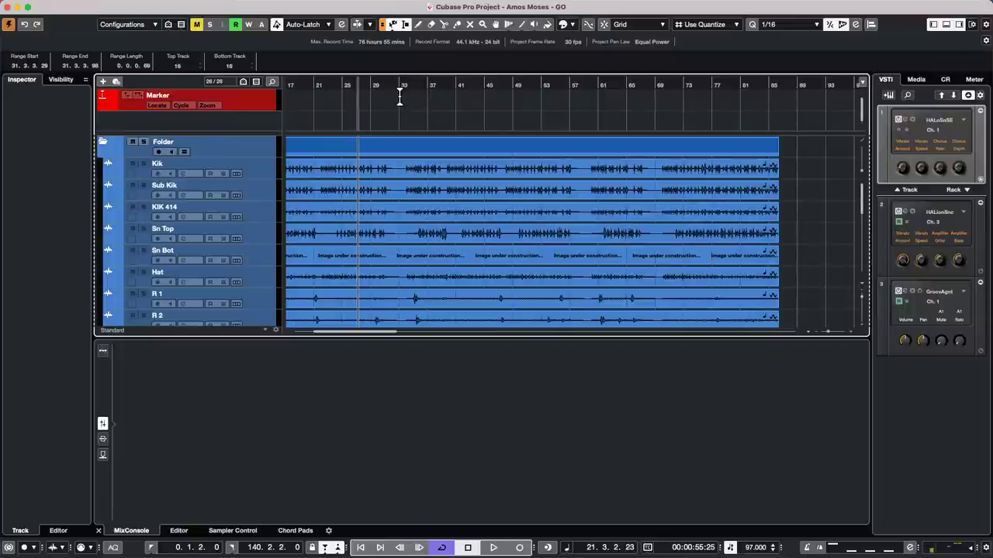
mouse_move(400, 94)
mouse_down()
mouse_move(538, 97)
mouse_move(527, 101)
mouse_up()
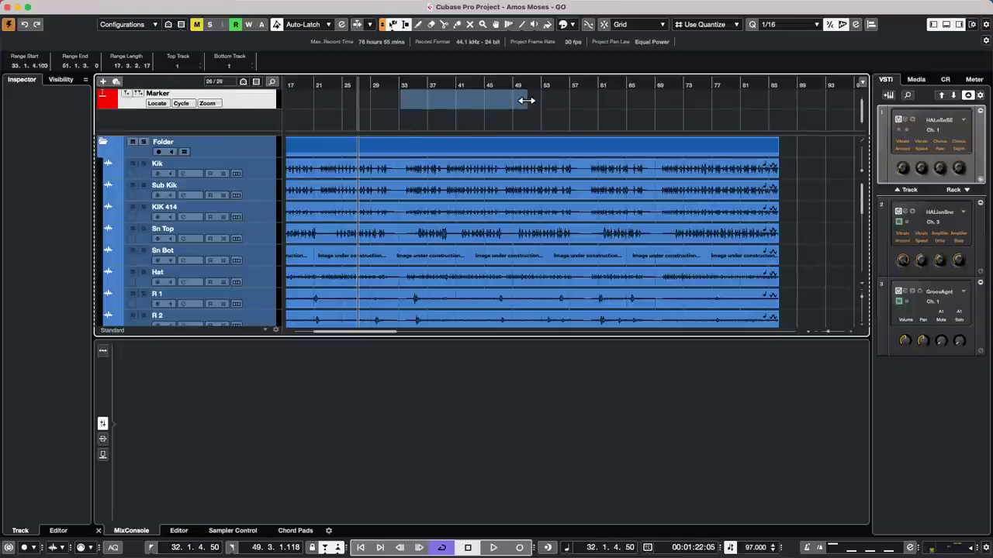
click(265, 230)
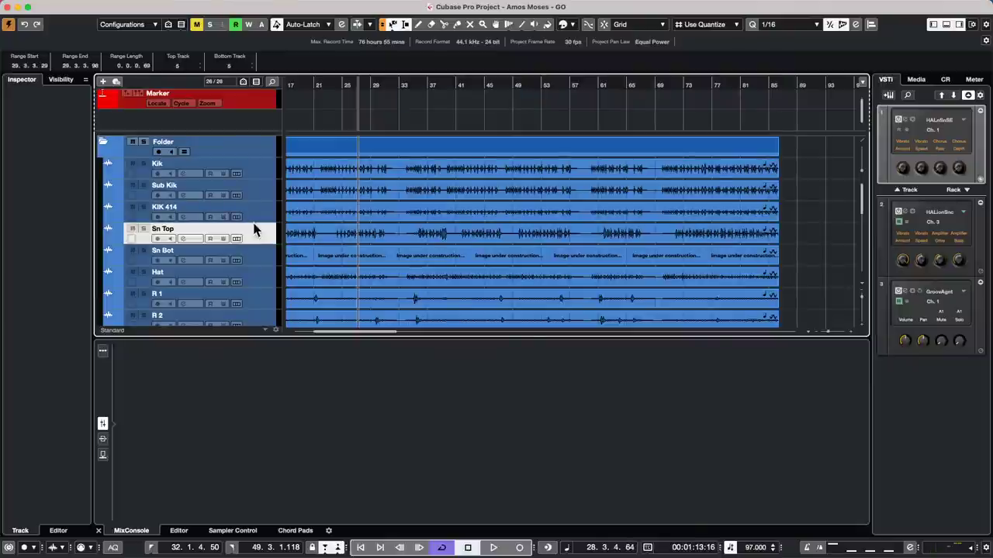
Reduce the Amos Moses - GO window, activate the project and select its Marker track.
double_click(65, 8)
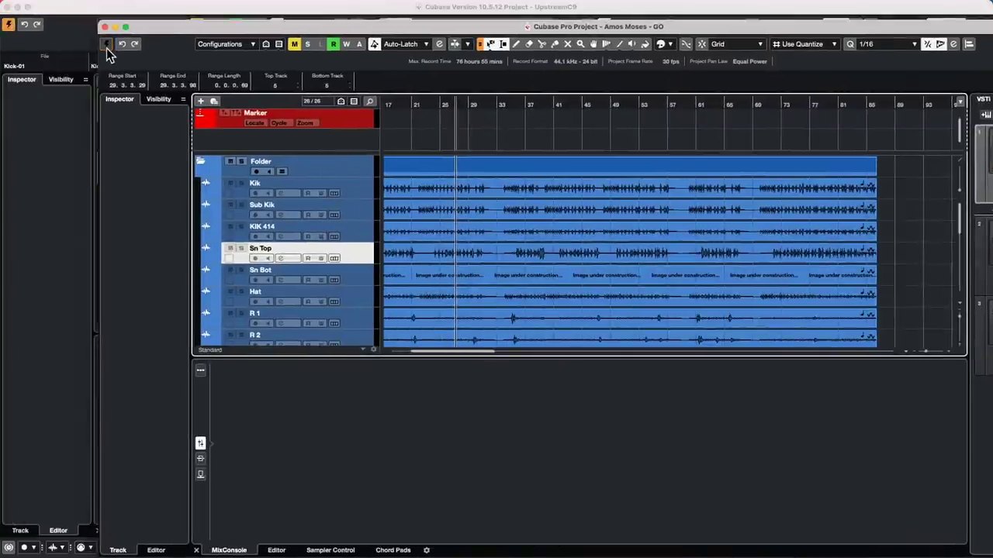
click(108, 47)
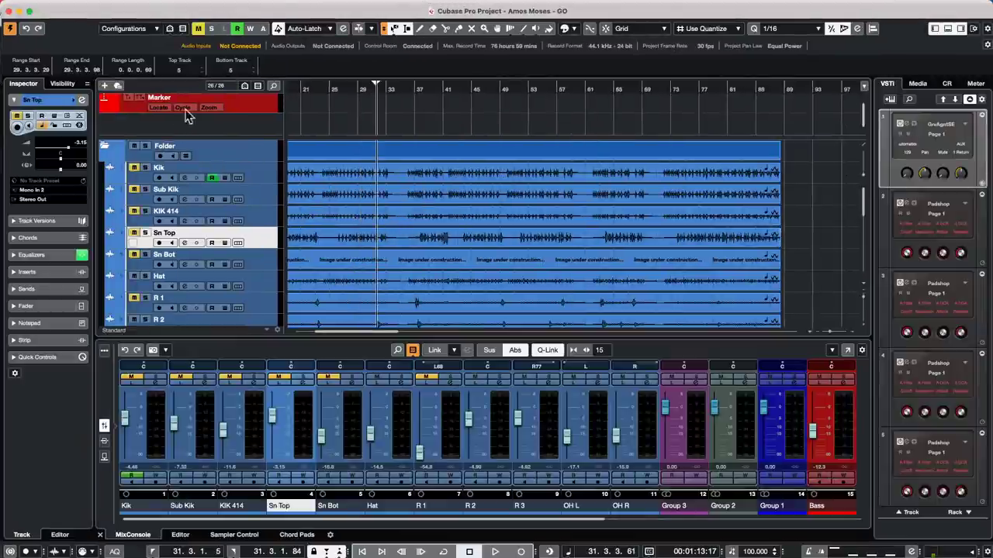
click(229, 117)
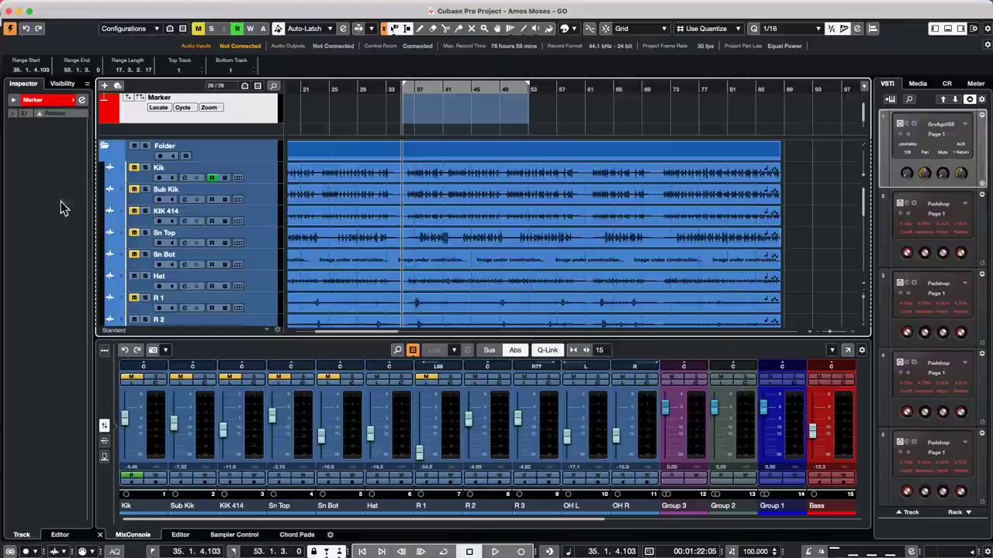
Hide the other applications and turn on cycle playback between the locators.
click(78, 9)
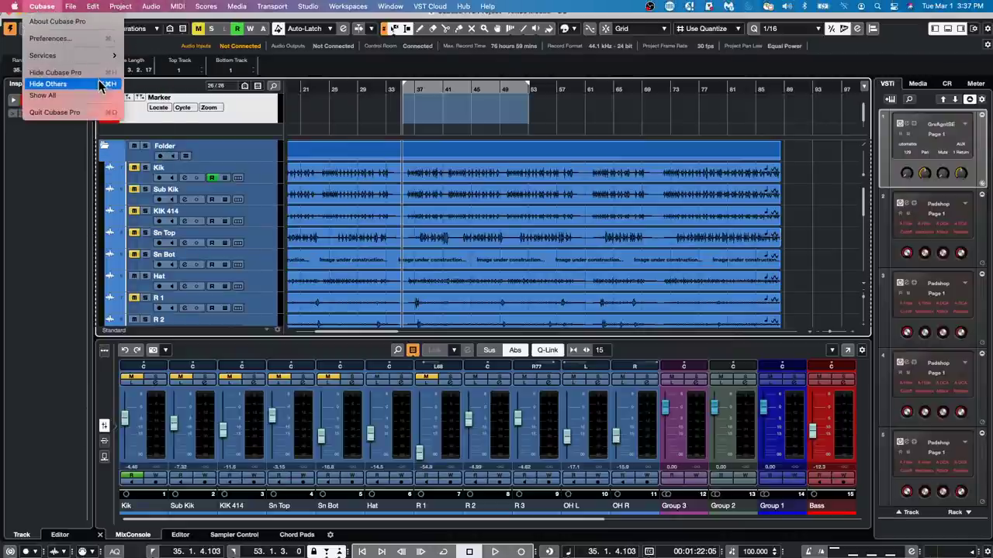
click(31, 84)
click(444, 552)
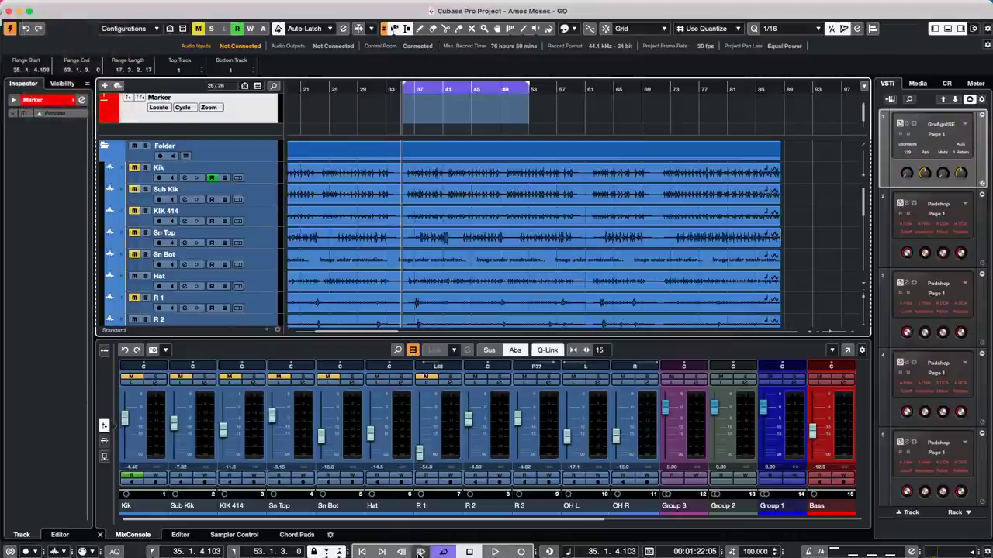
Open the preferences and review the Editing page options, including Cycle Follows Range Selection.
click(54, 7)
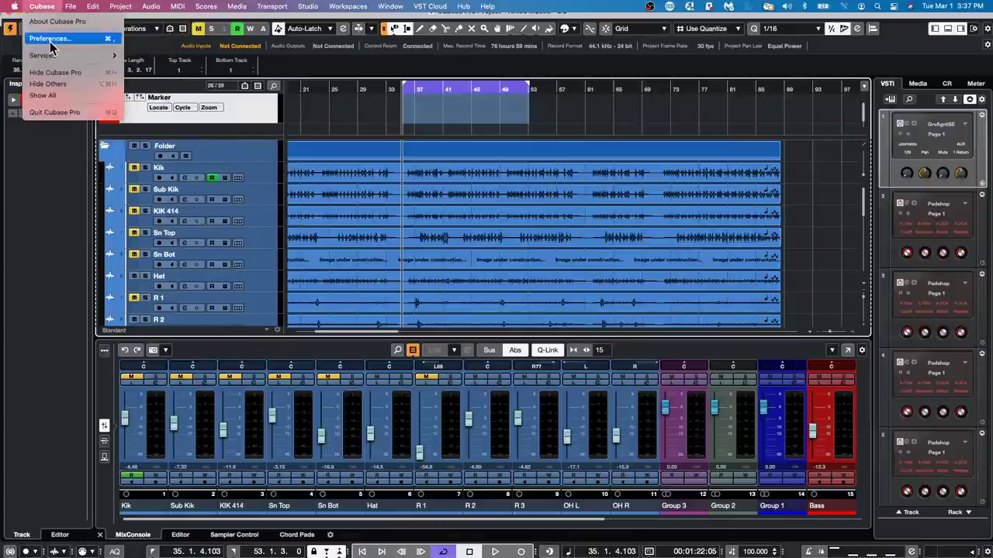
click(720, 101)
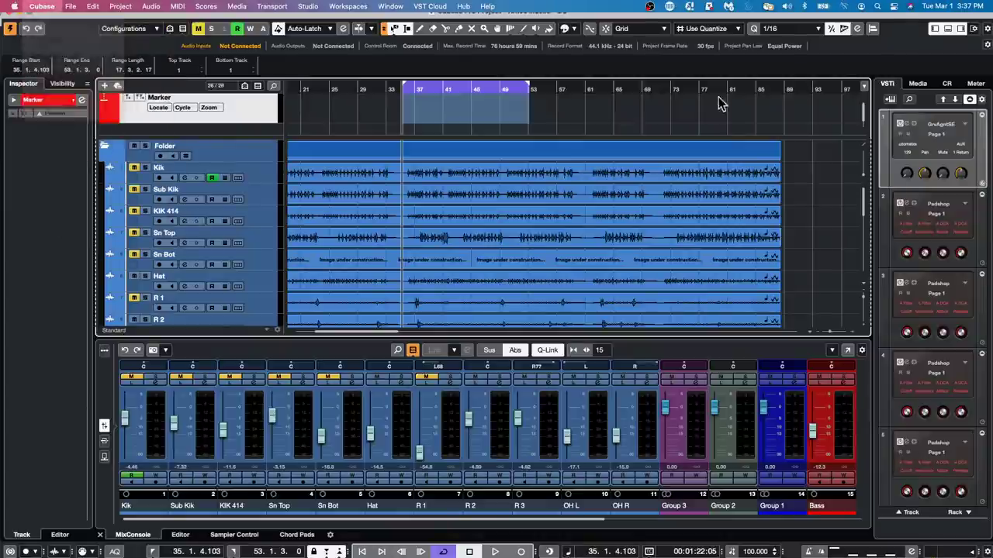
click(50, 7)
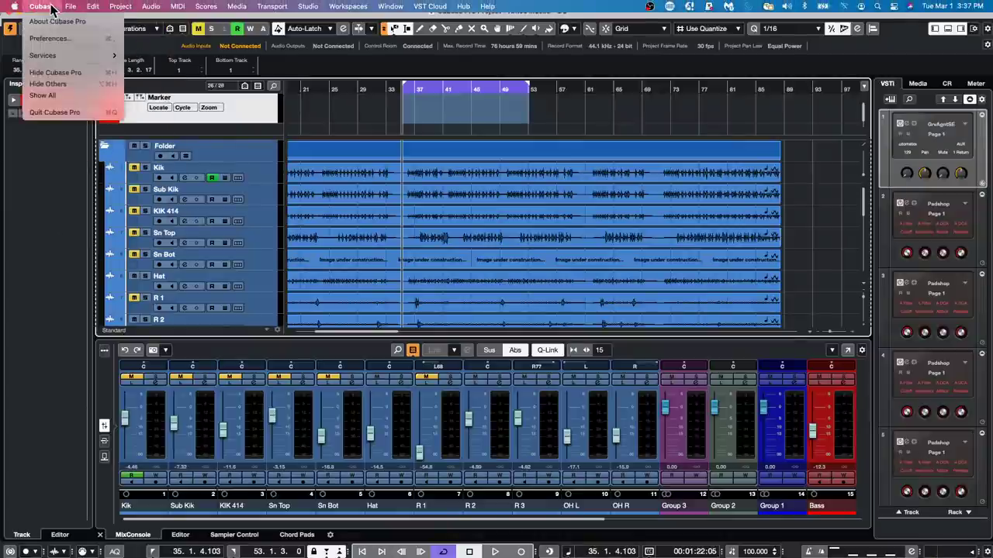
click(77, 38)
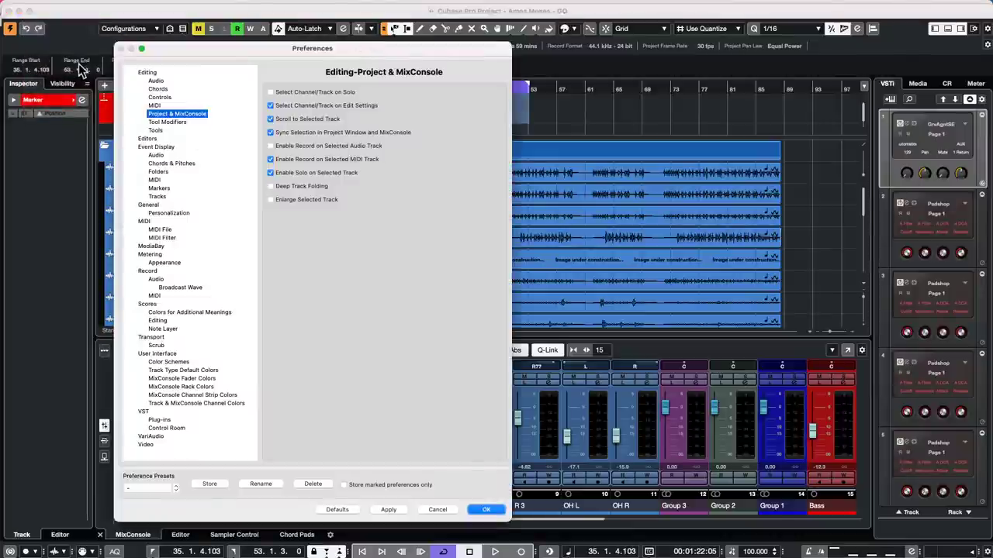
click(147, 72)
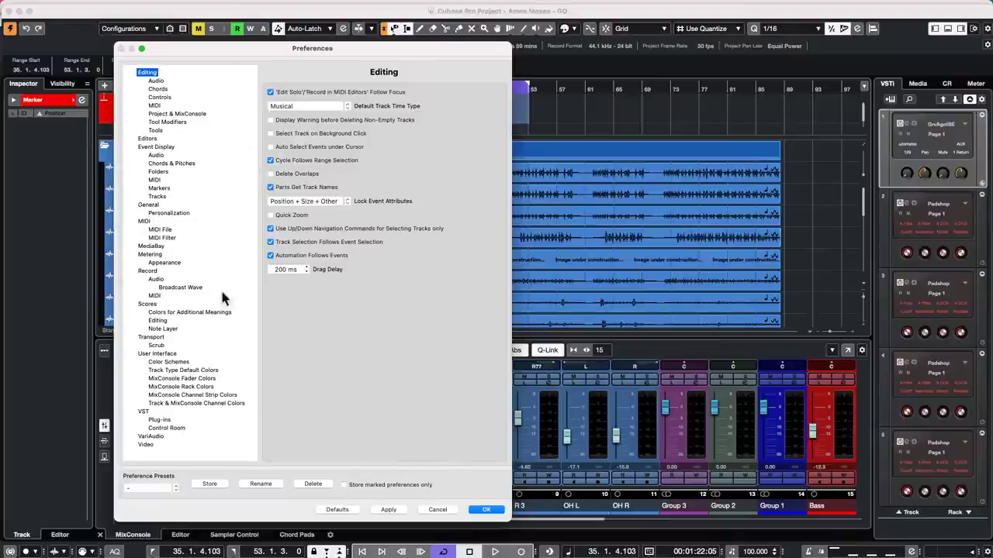
click(486, 510)
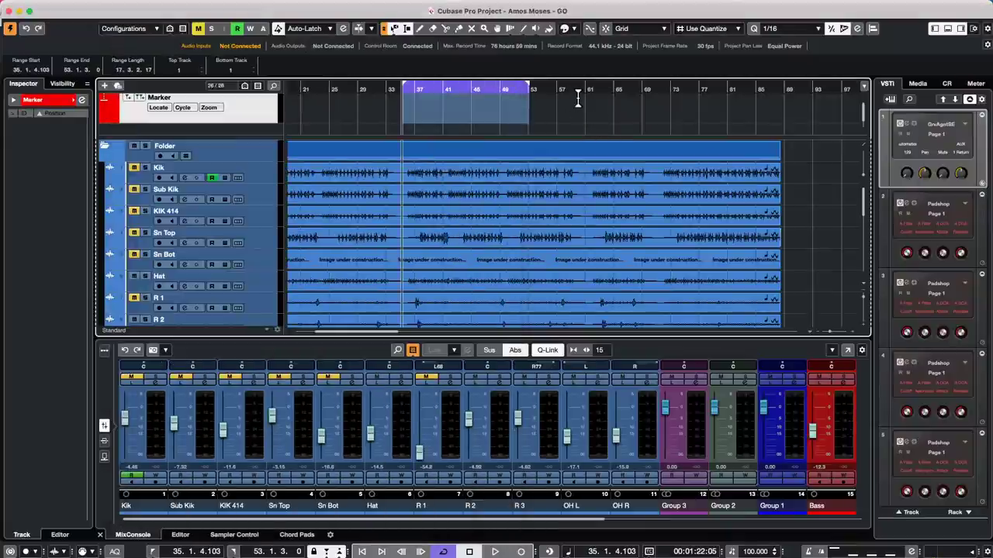
Record from a Marker track range of about bars 60 to 80, select other Marker ranges during the run, and stop the transport.
drag(578, 100, 727, 99)
key(space)
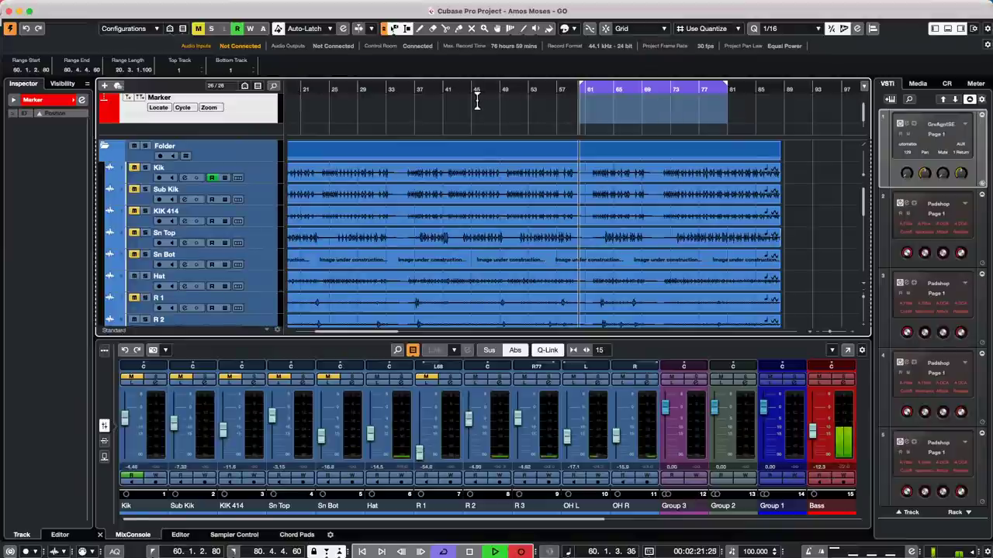
drag(490, 99, 508, 93)
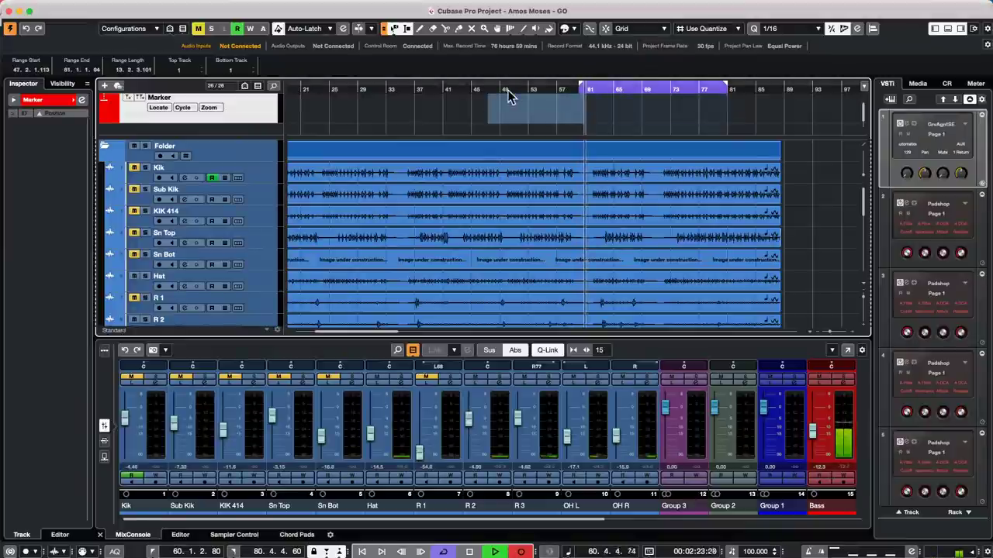
drag(435, 97, 501, 94)
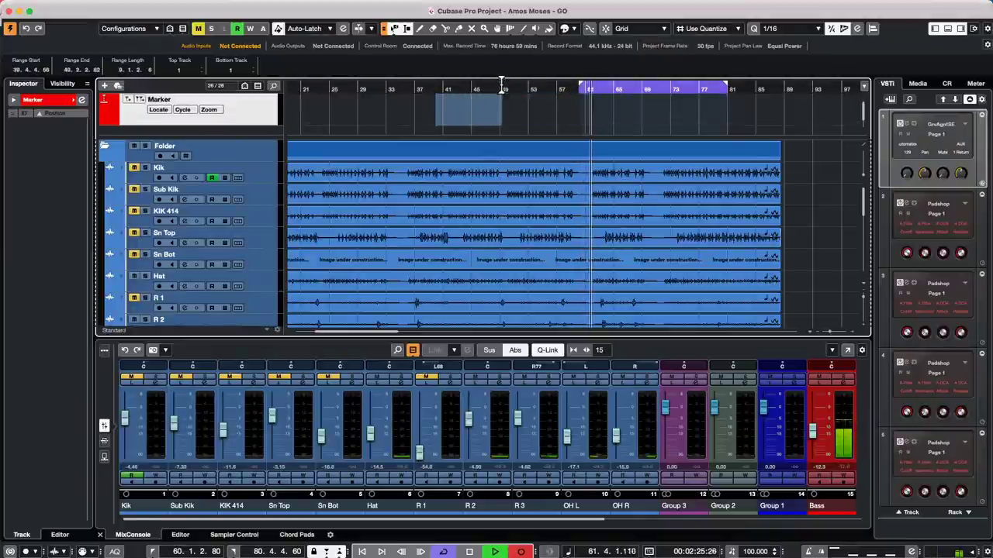
key(space)
Turn Cycle Follows Range Selection off and back on in the Editing preferences, and apply the settings.
click(48, 7)
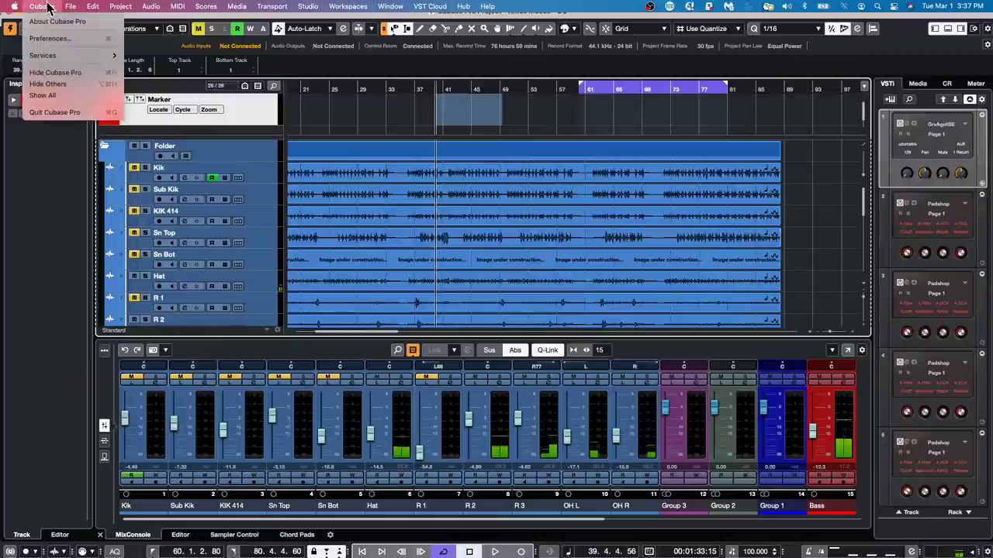
click(71, 38)
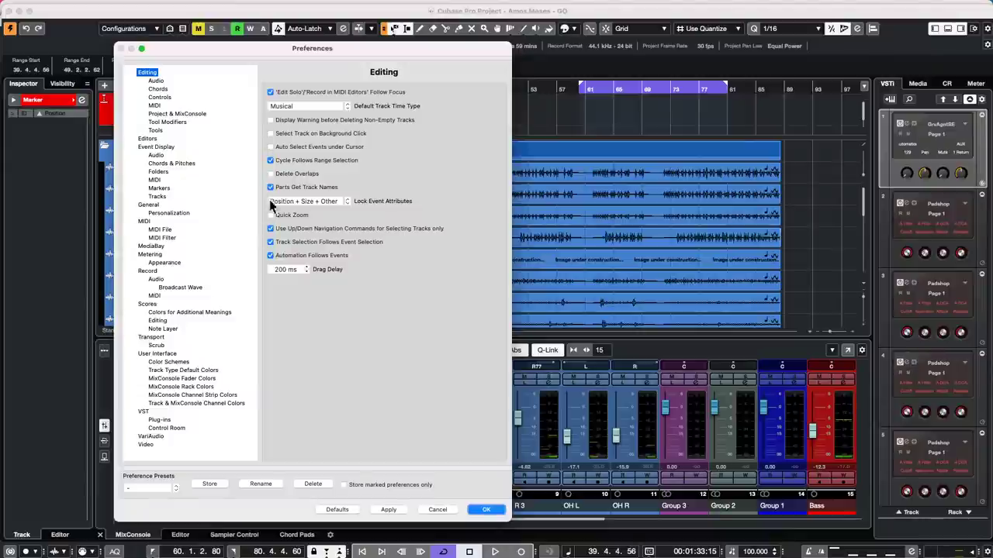
click(270, 160)
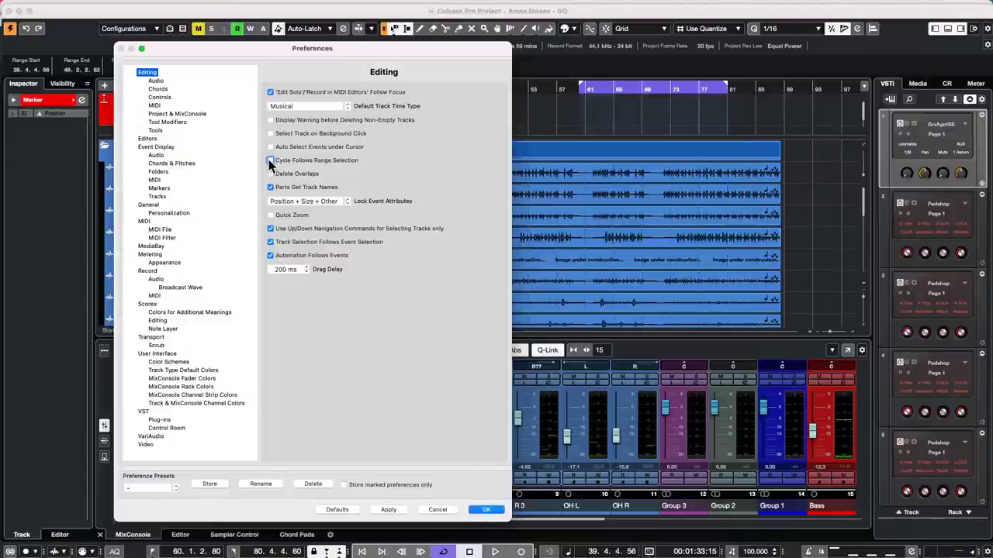
click(269, 160)
click(487, 510)
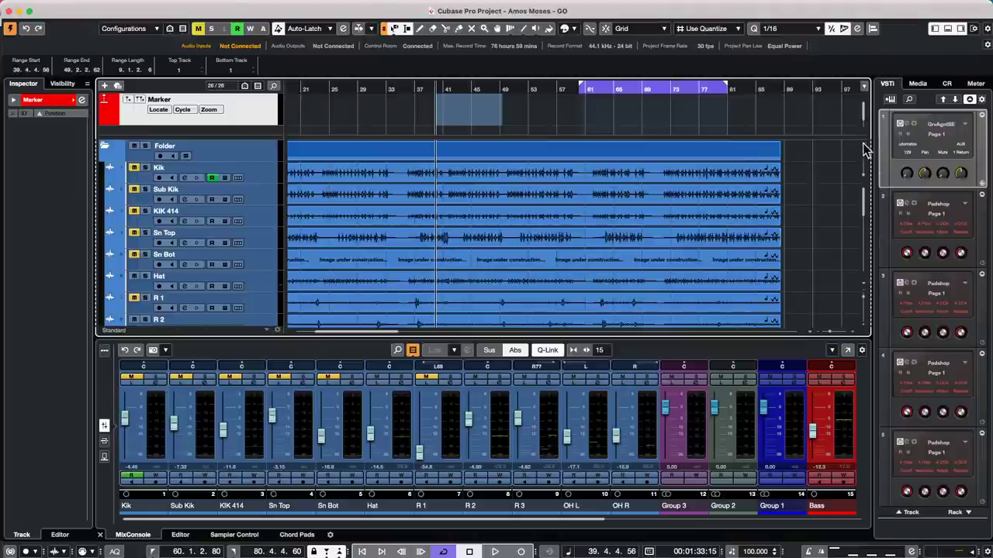
Play from about bar 69, select a Marker track range from about bar 42 to bar 58 during playback, and stop.
scroll(342, 170, down, 5)
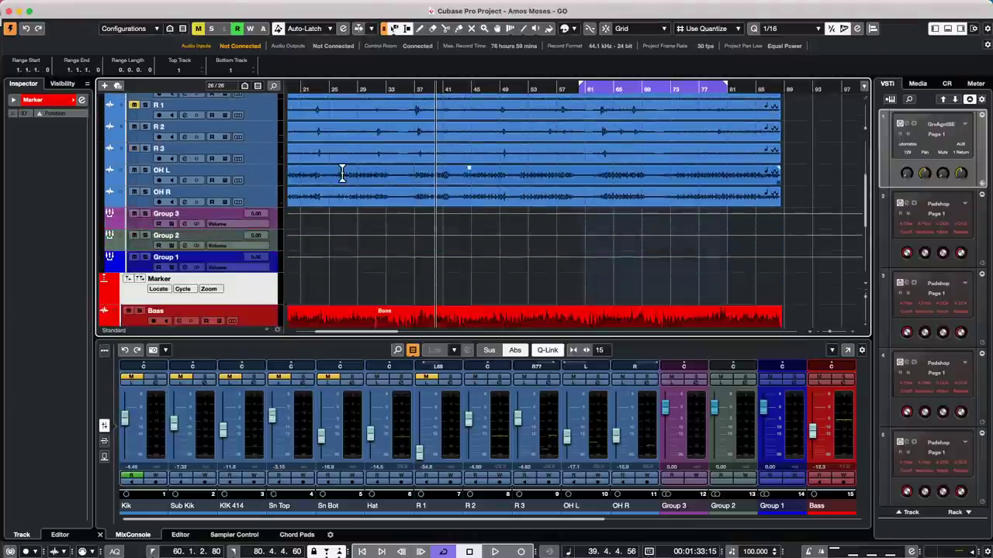
mouse_move(246, 193)
mouse_down()
mouse_move(246, 146)
mouse_move(217, 98)
mouse_move(235, 109)
mouse_up()
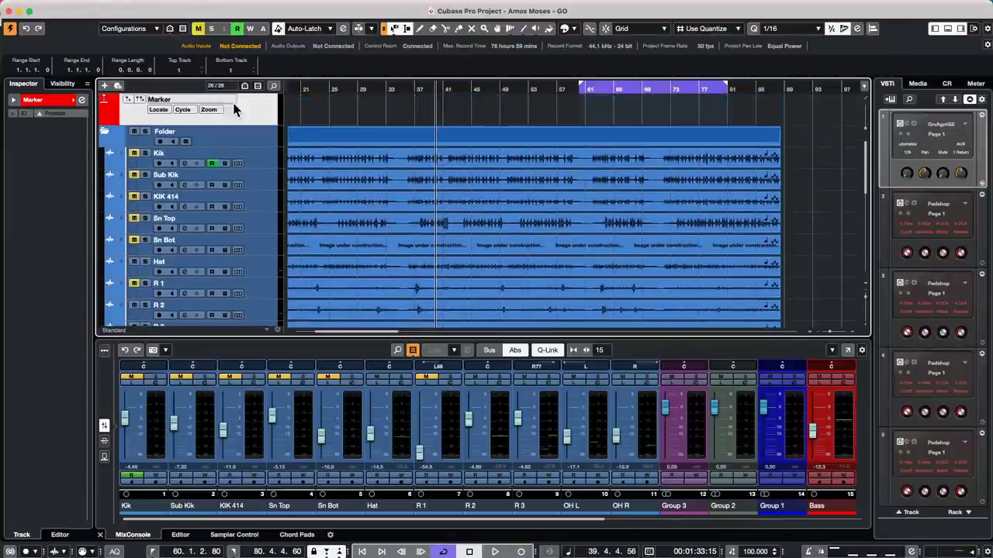
drag(441, 95, 644, 103)
click(645, 104)
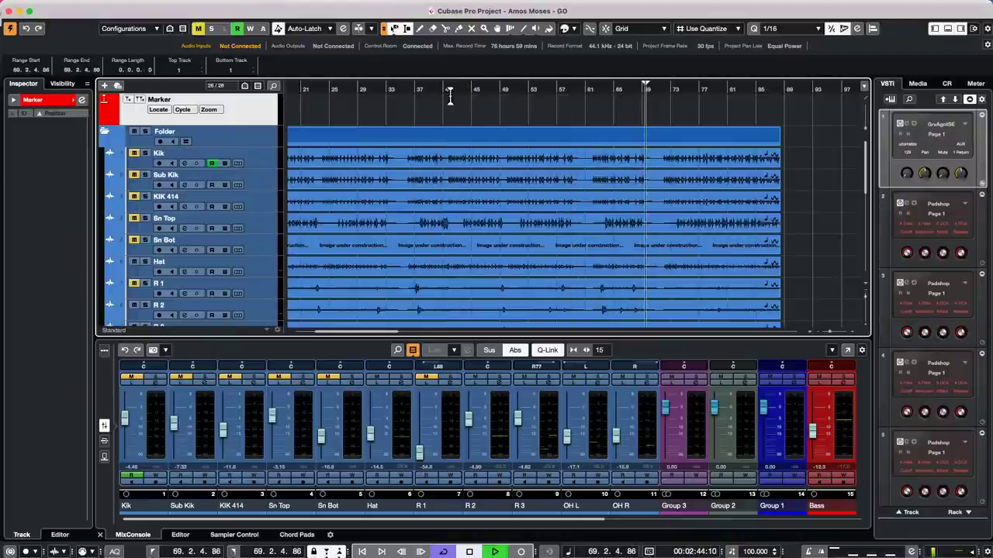
drag(453, 95, 569, 101)
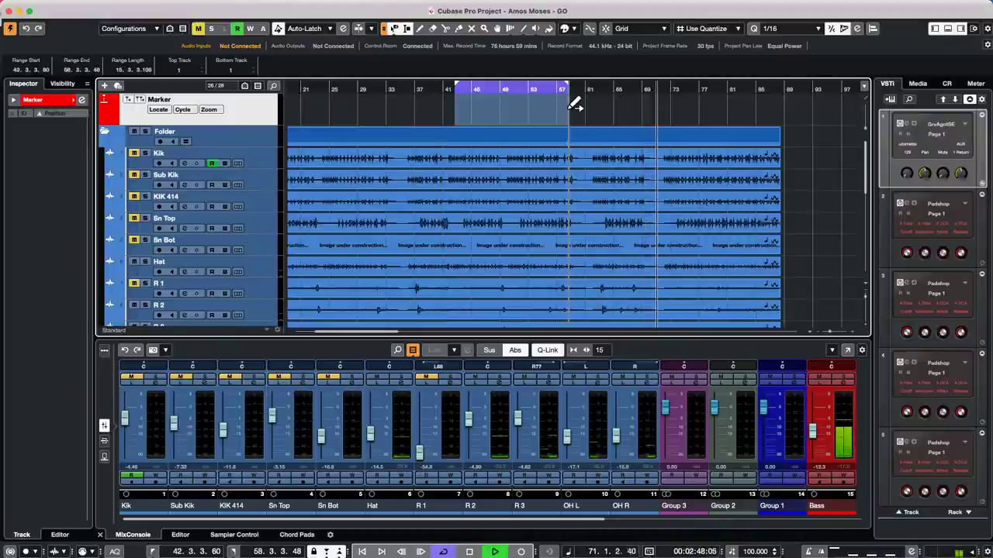
key(space)
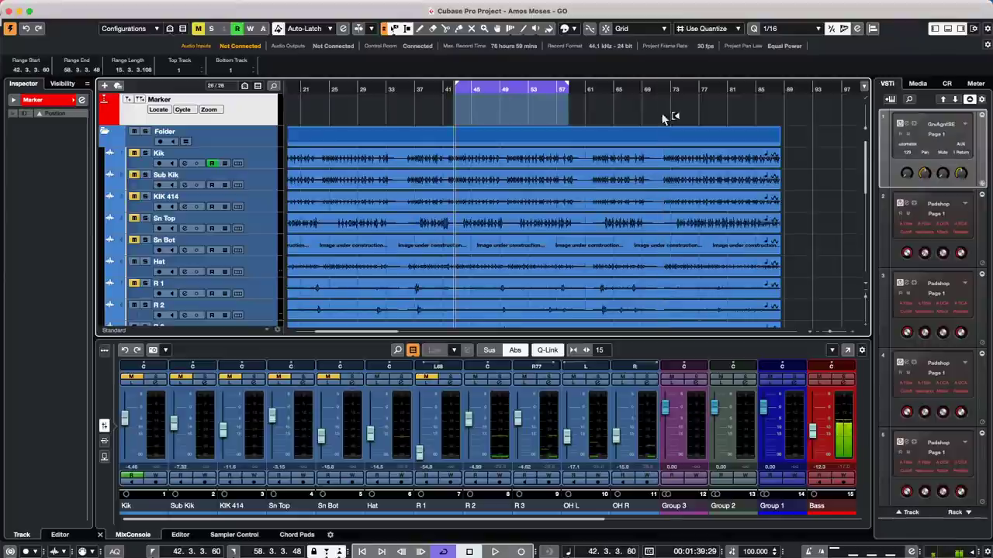
Record from a Marker track range of about bars 61 to 72, select about bars 51 to 65 during recording, and stop.
drag(590, 99, 667, 108)
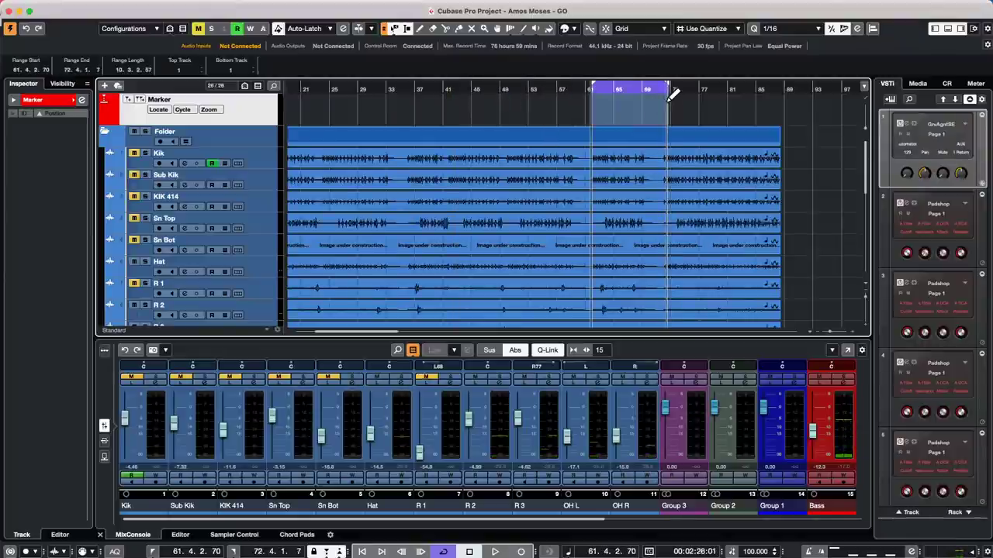
key(space)
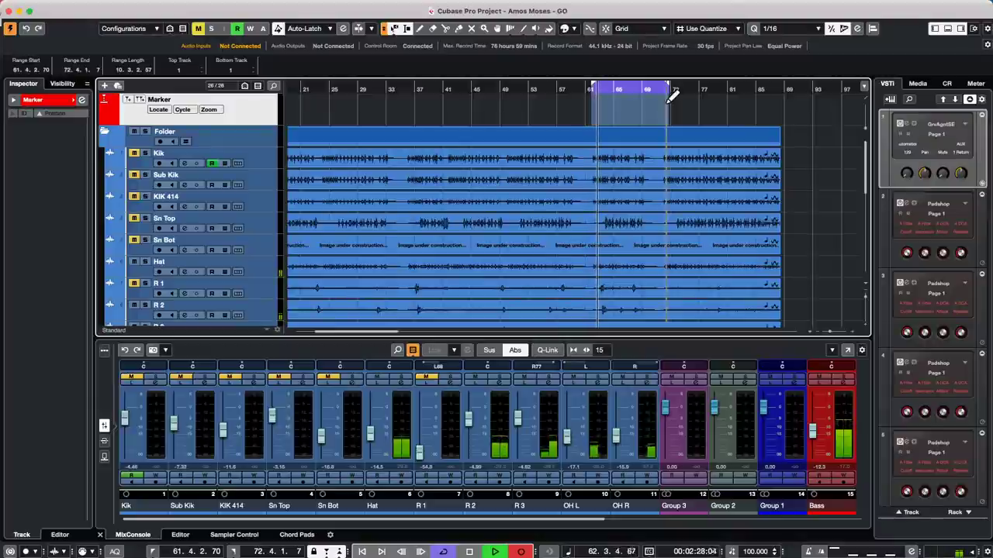
key(super+p)
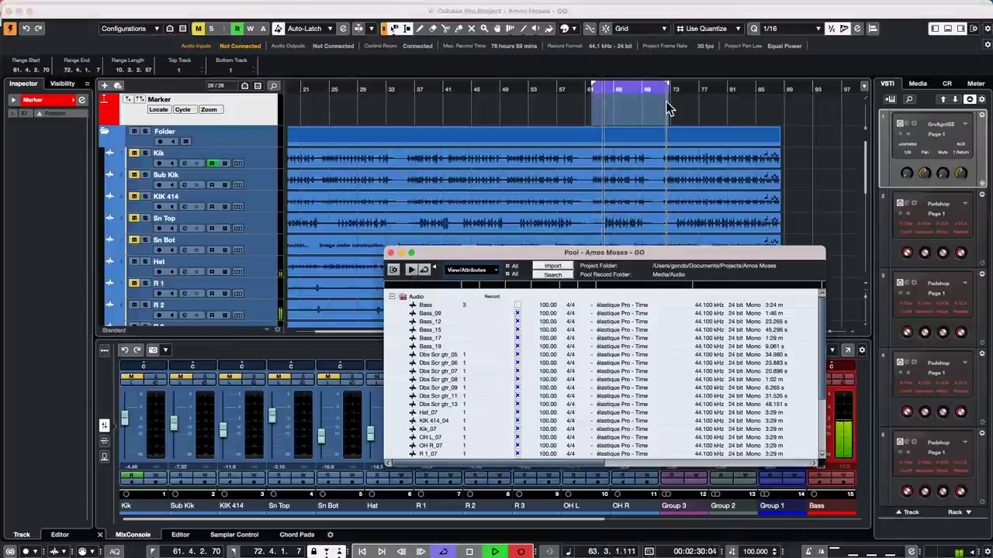
key(super+p)
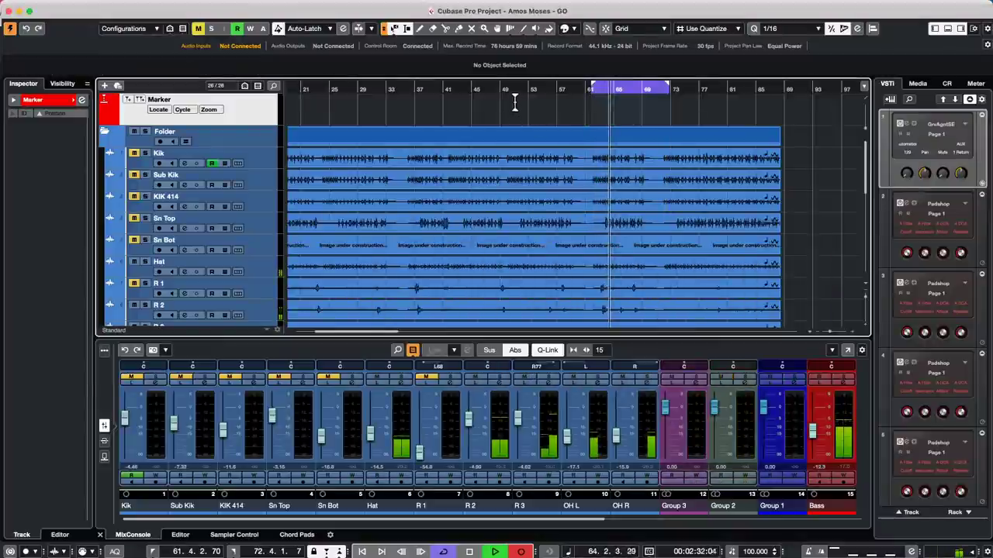
drag(514, 100, 617, 100)
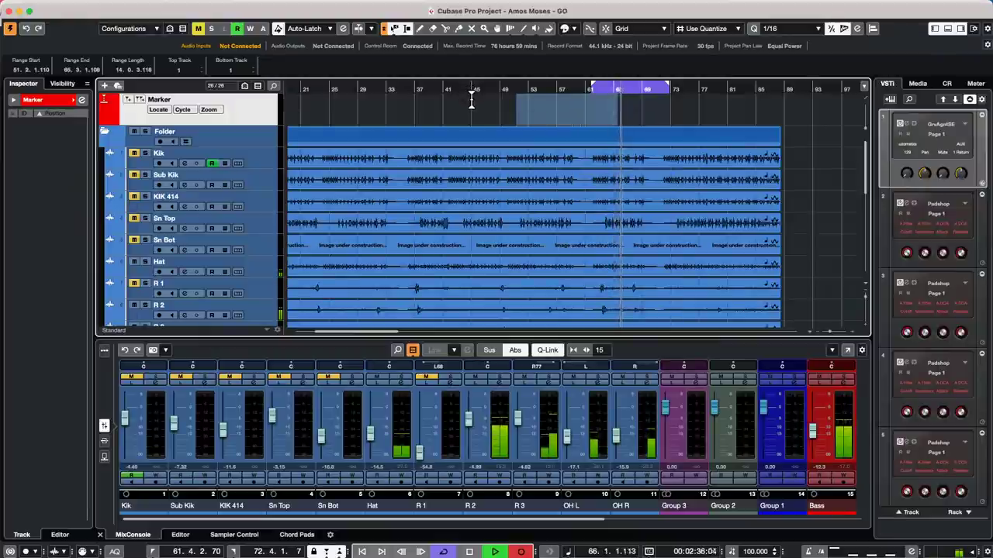
key(space)
Record from a Marker track range of about bars 58 to 71, select about bars 44 to 62 during recording, and stop.
drag(472, 94, 660, 99)
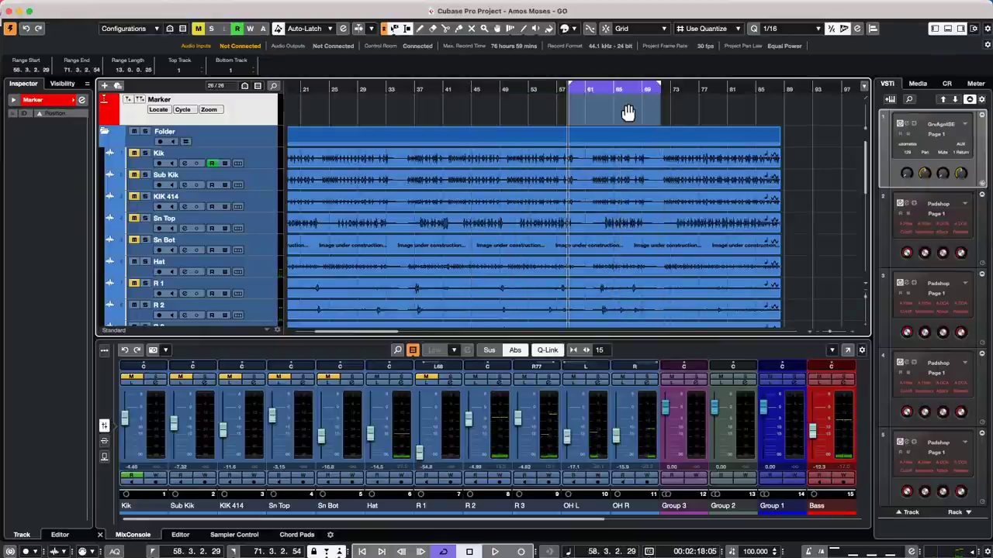
key(space)
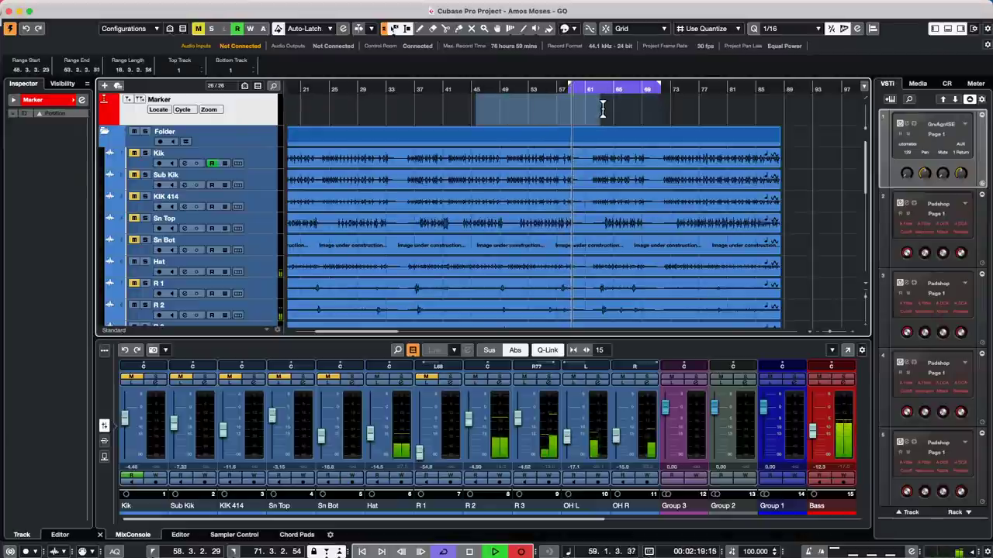
click(461, 104)
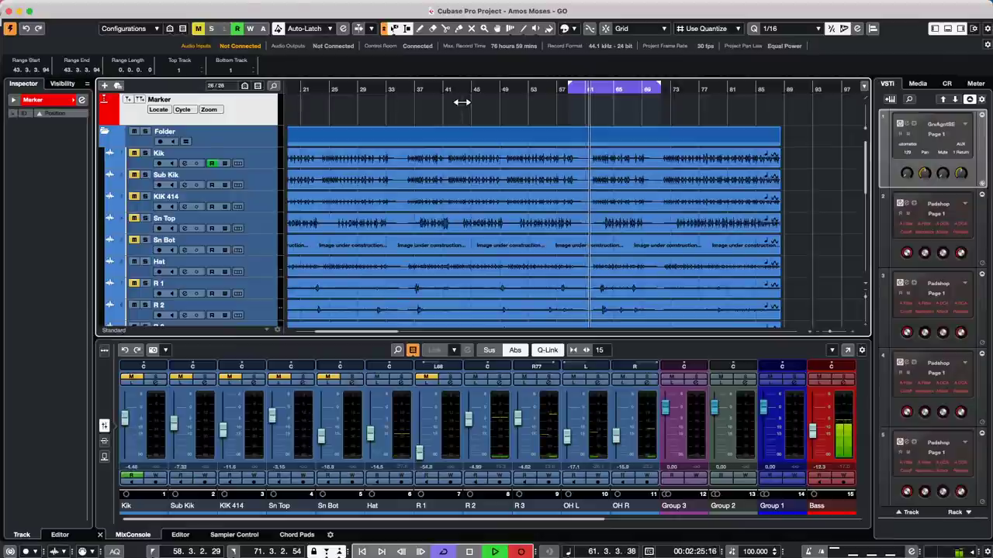
drag(465, 101, 596, 116)
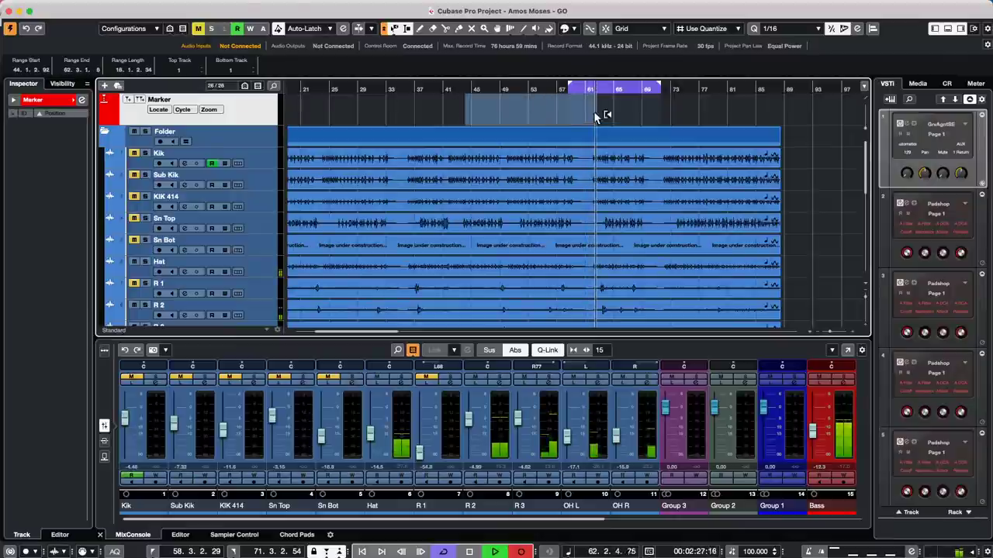
key(space)
Record from a Marker range of about bars 35 to 63, select about bars 57 to 79 on the Folder track meanwhile, and stop.
drag(632, 87, 405, 78)
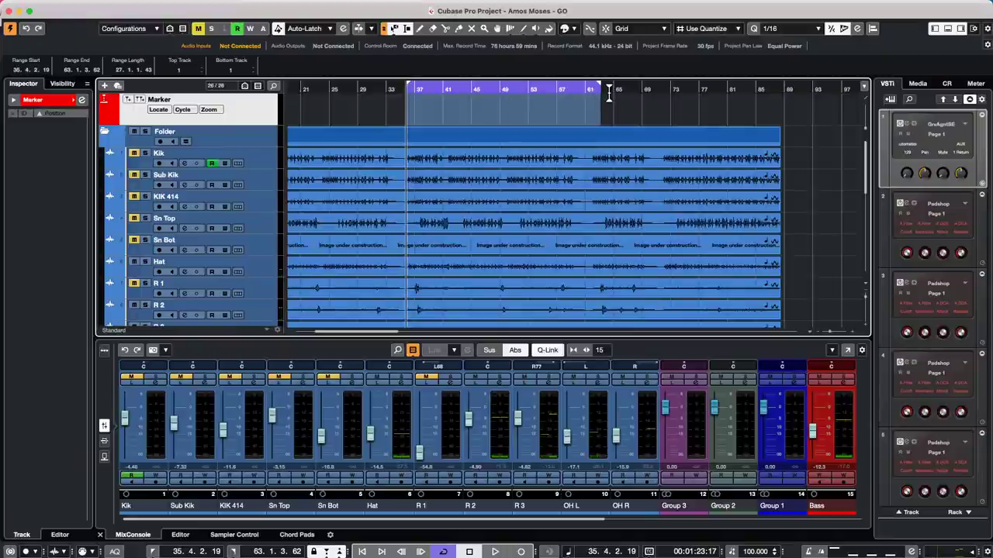
key(KP_Multiply)
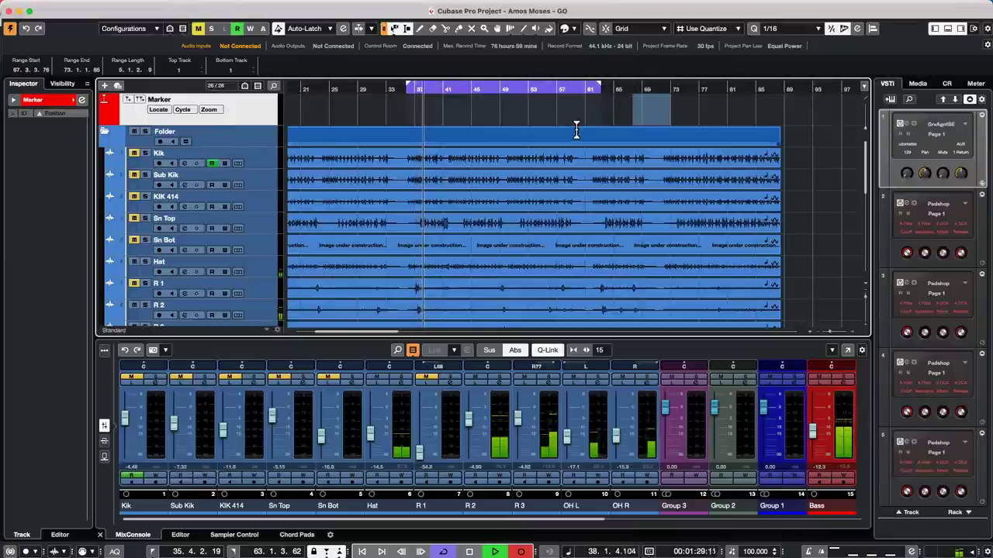
drag(558, 128, 712, 137)
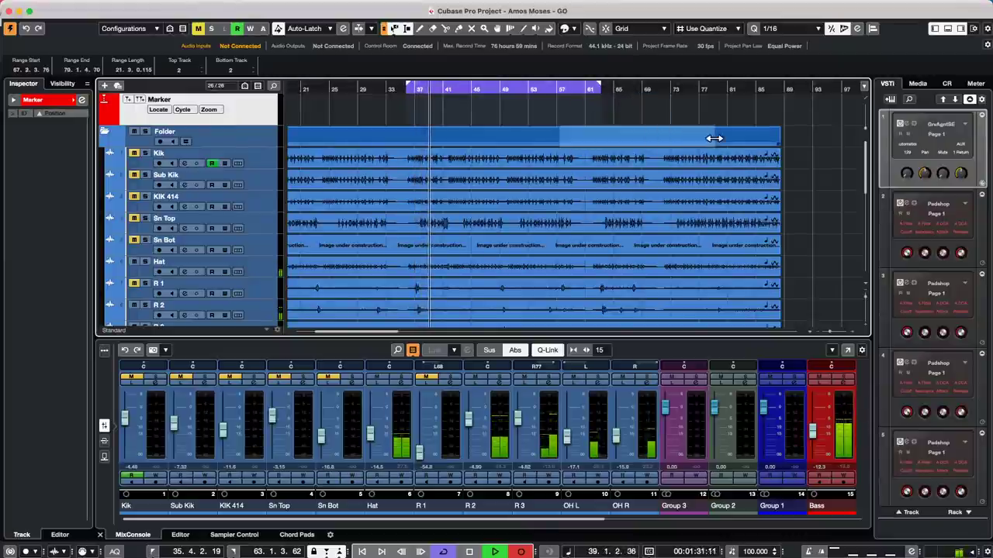
key(space)
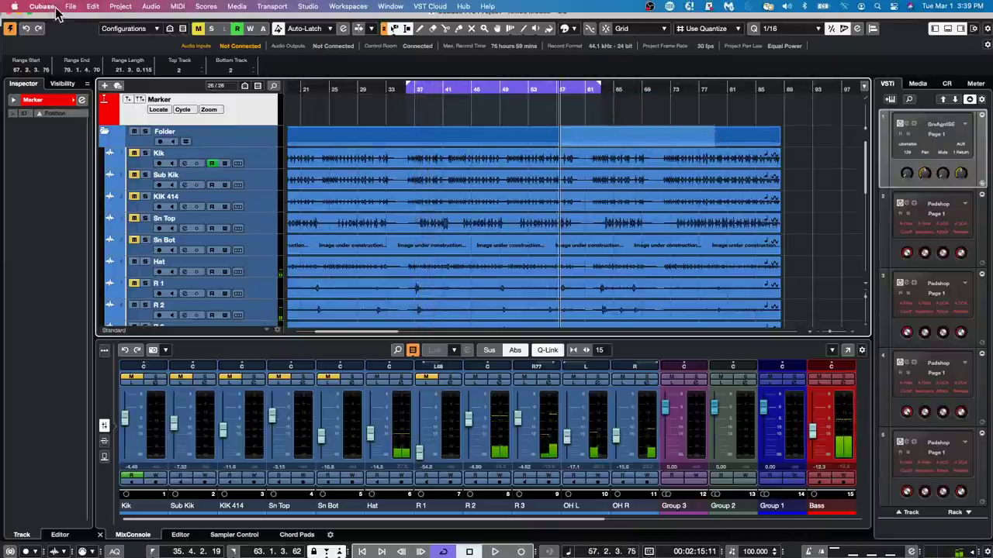
Reopen the preferences to check the Editing options again, and close them.
click(70, 6)
mouse_move(29, 6)
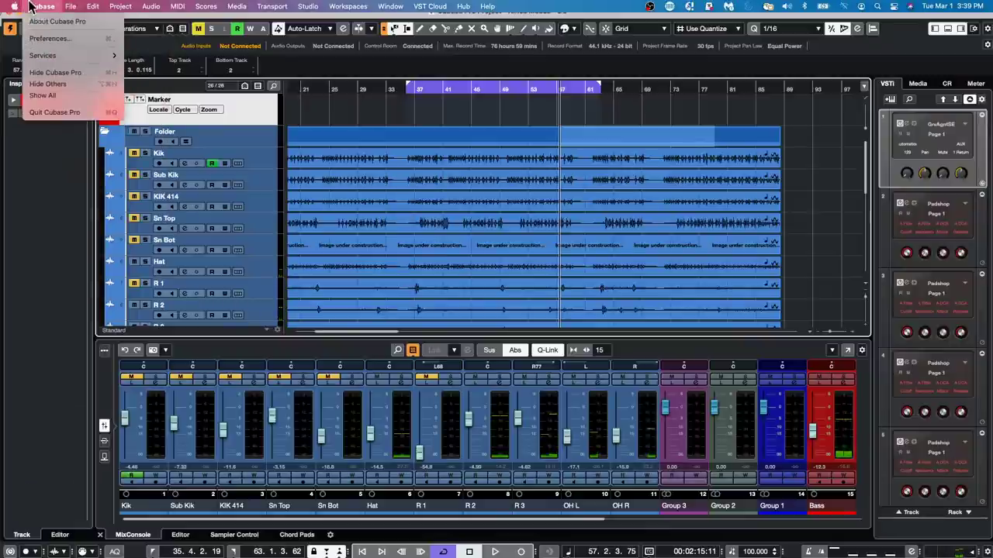
click(43, 37)
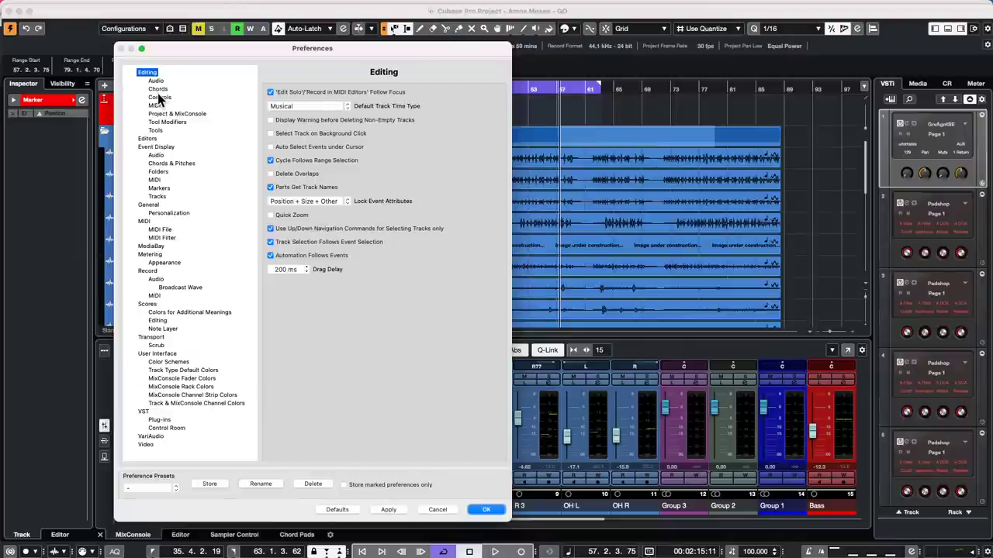
click(484, 509)
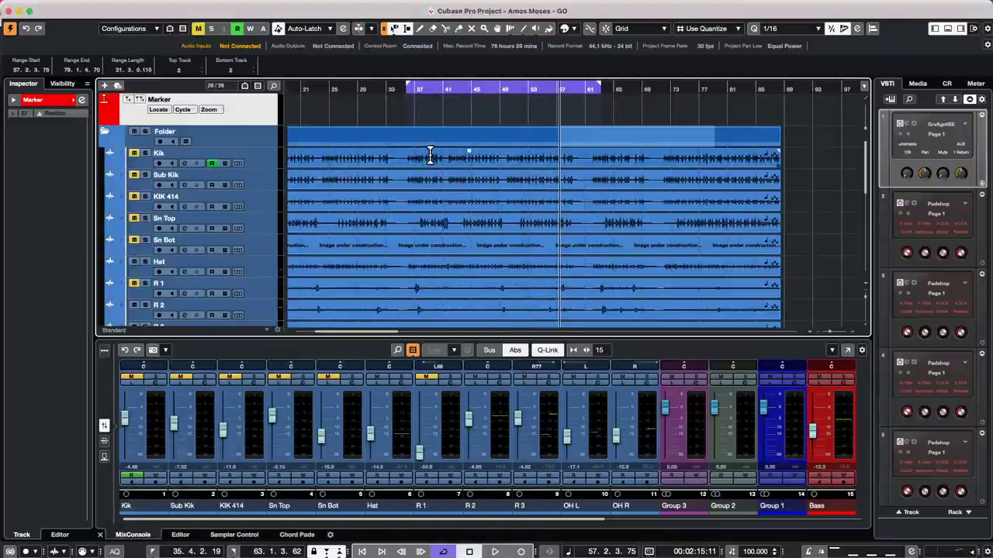
Select a range on the Sub Kik track from about bar 52 to bar 67.
drag(431, 154, 630, 179)
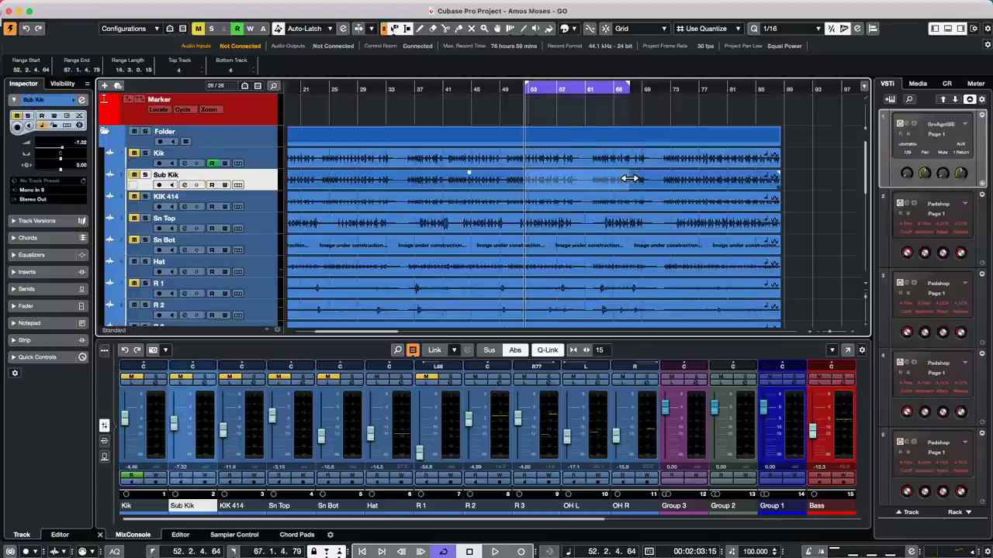
Record from the Sub Kik range, select about bars 63 to 77 on Sn Top and 63 to 74 on KIK 414 meanwhile, and stop.
key(space)
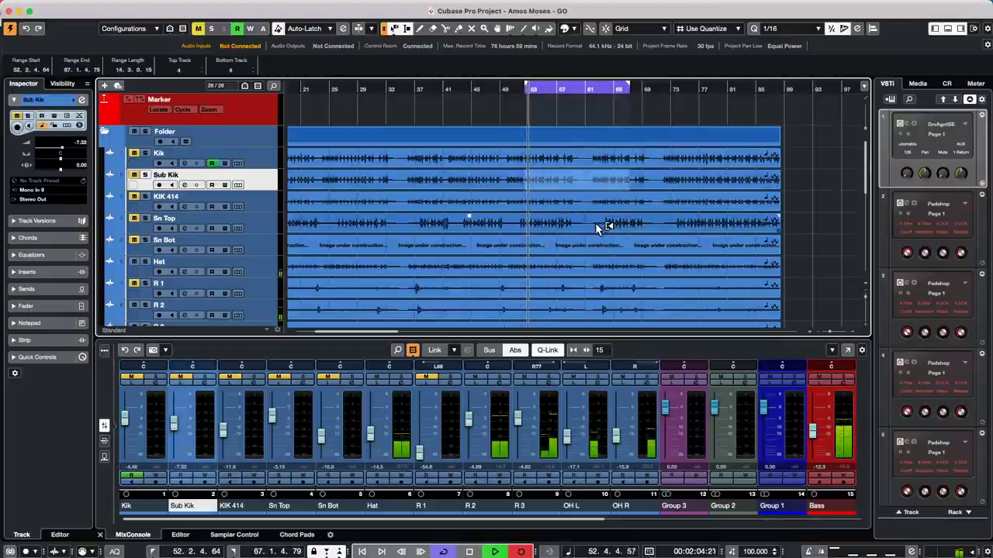
drag(605, 218, 703, 217)
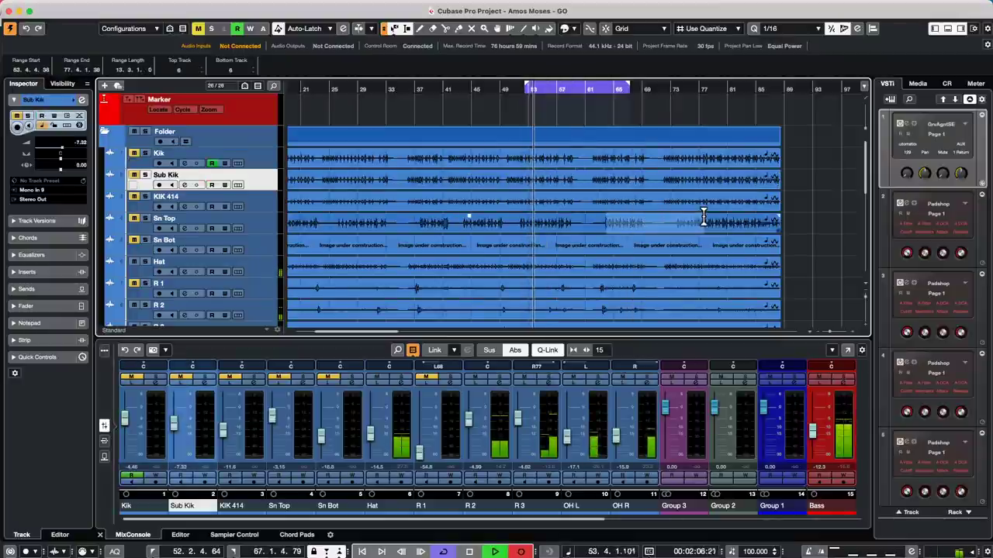
drag(605, 194, 682, 196)
key(space)
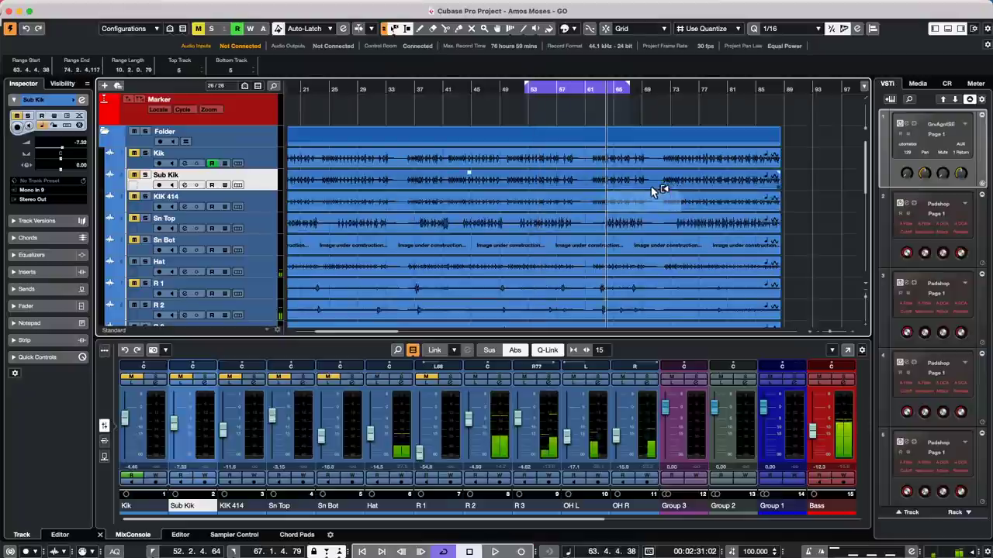
Select a range on the Kik track from about bar 54 to bar 72, record from it, and stop.
drag(536, 152, 662, 163)
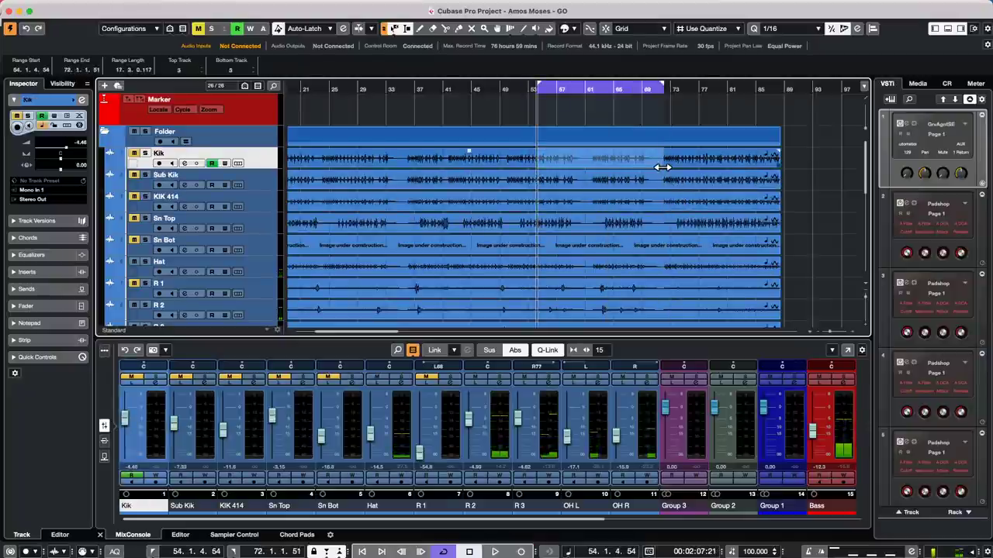
key(KP_Multiply)
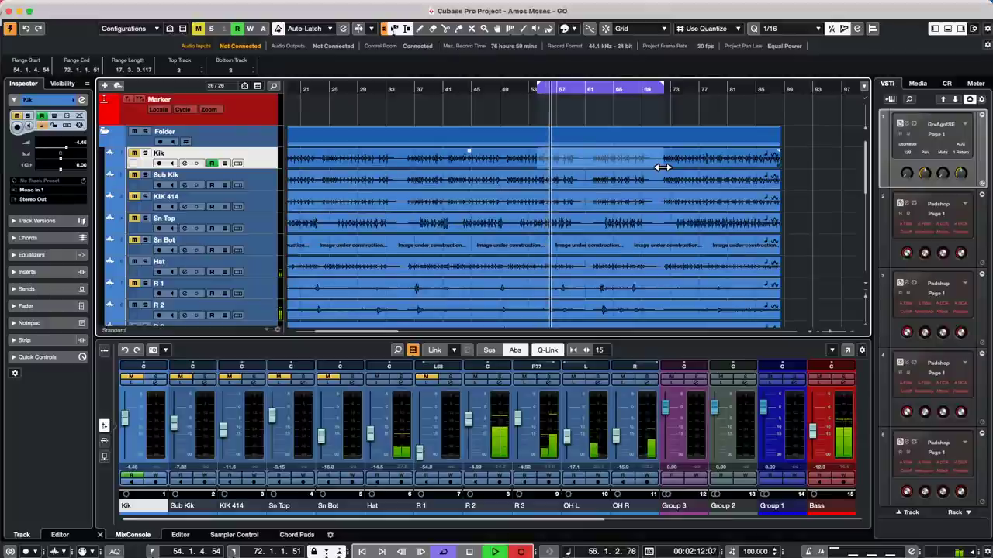
key(space)
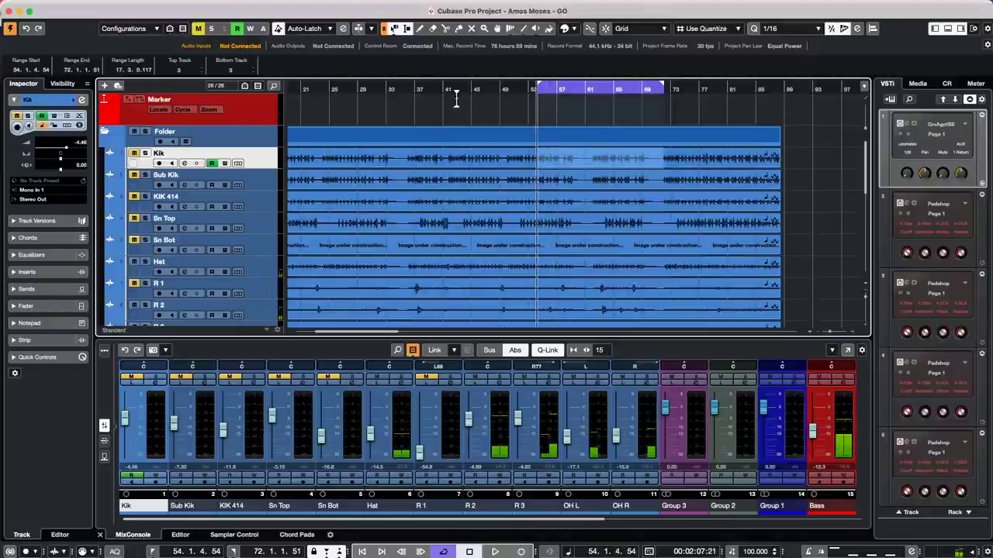
Add three cycle markers on the Marker track from ranges of about bars 38 to 60, 64 to 76, and 24 to 31.
drag(432, 101, 583, 101)
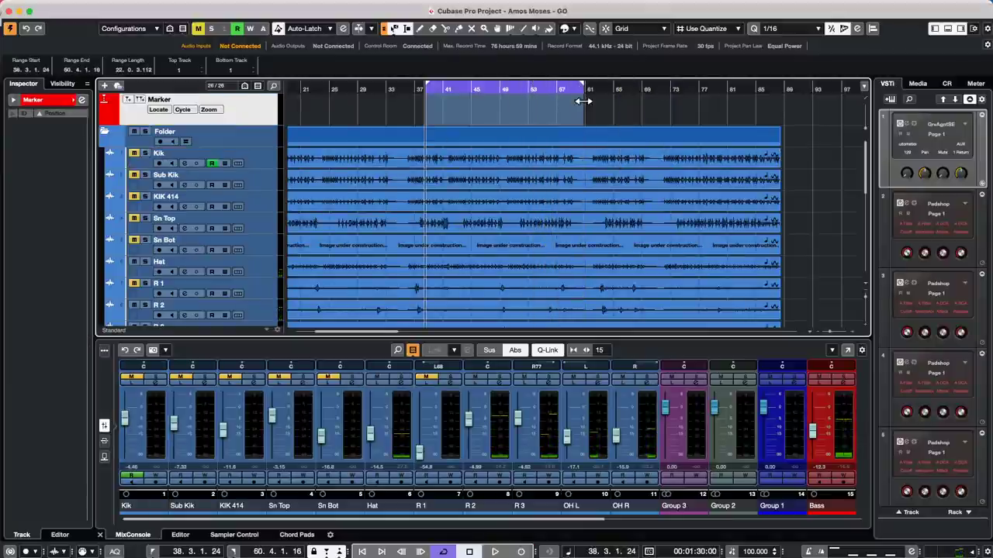
click(141, 99)
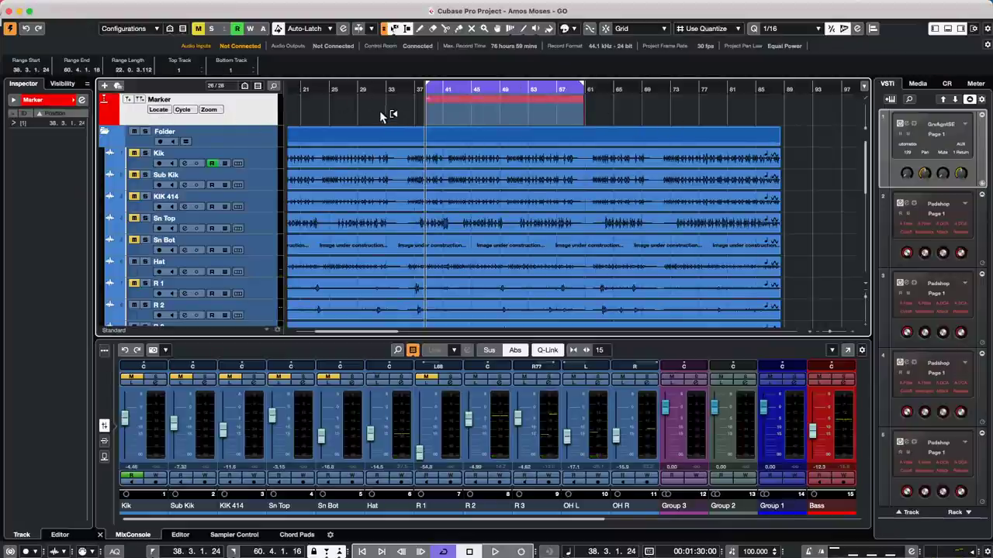
mouse_move(611, 107)
mouse_down()
mouse_move(740, 97)
mouse_move(692, 95)
mouse_up()
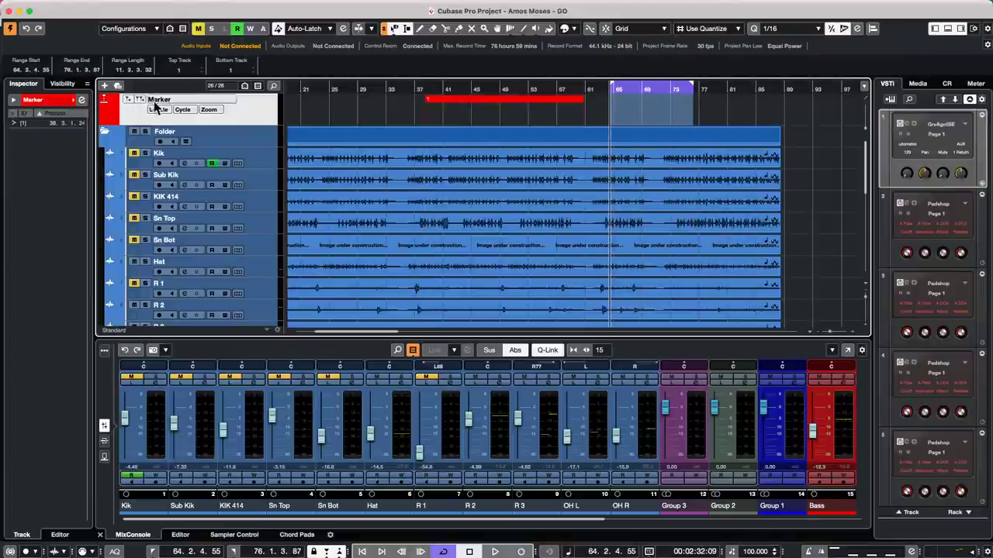
click(181, 109)
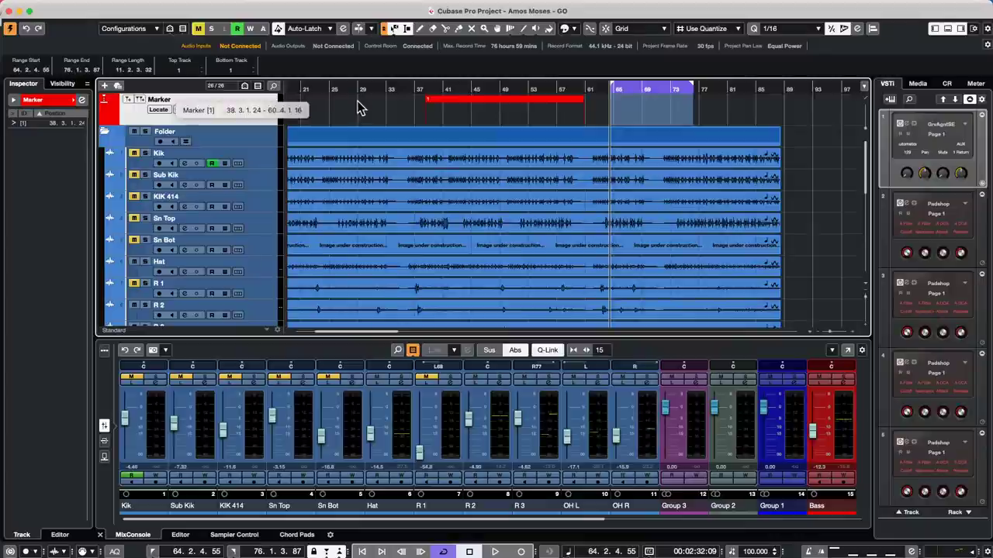
click(197, 112)
click(138, 100)
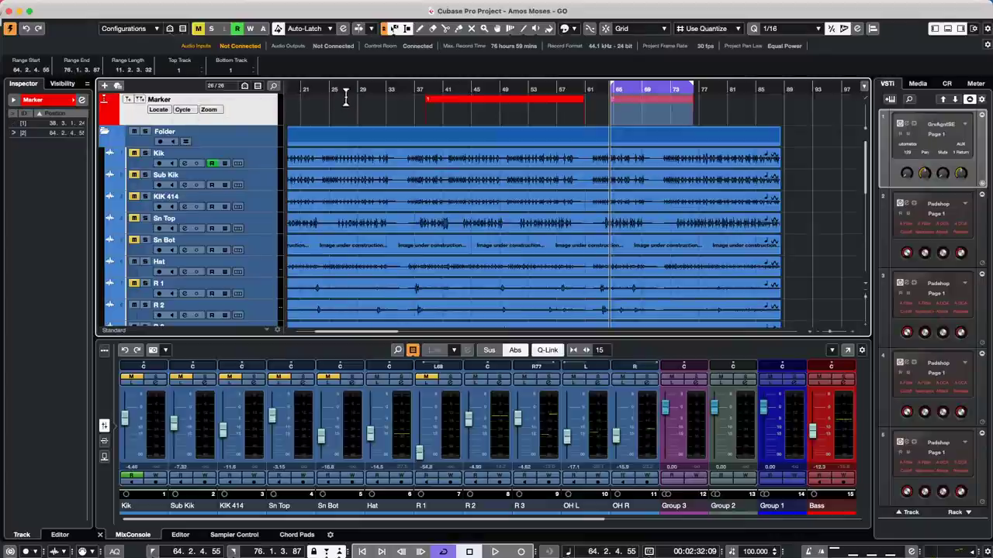
drag(325, 106, 376, 106)
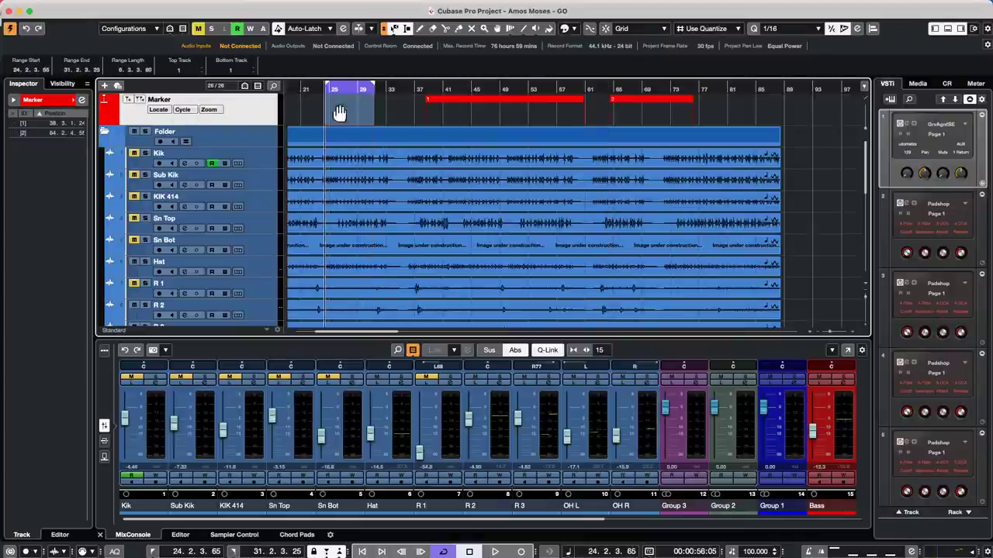
click(139, 101)
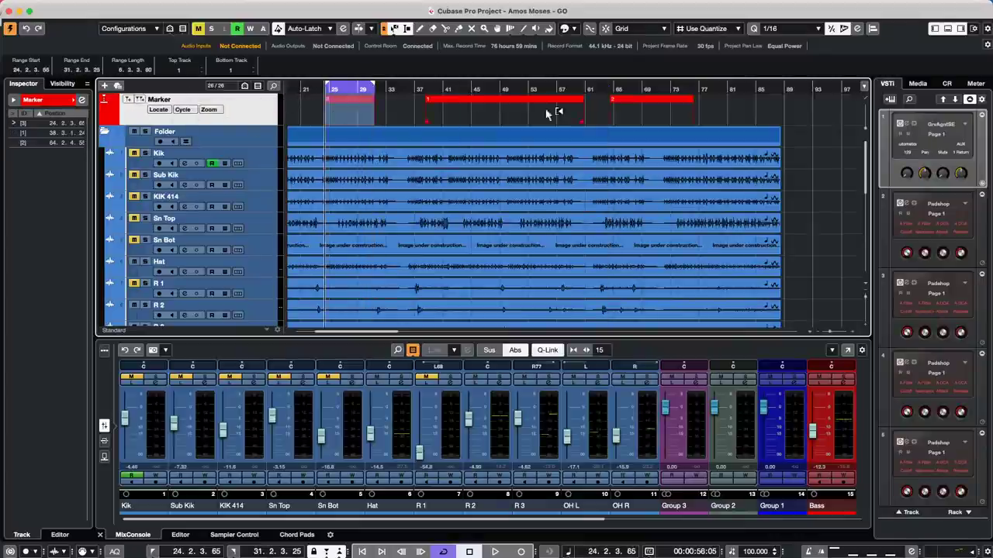
Locate to cycle markers 1, 2 and 3 during playback, try locating to marker 1 while recording, and stop.
click(14, 135)
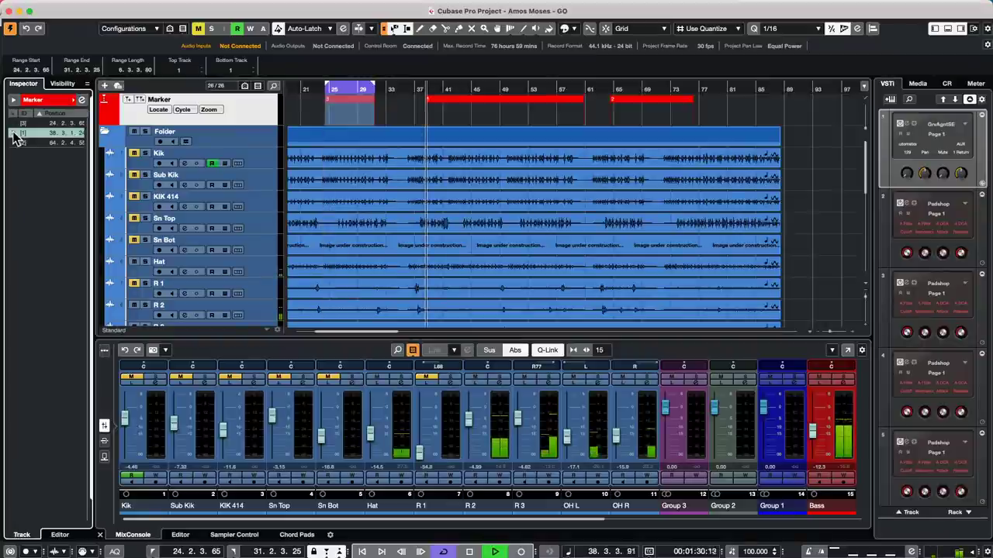
click(14, 143)
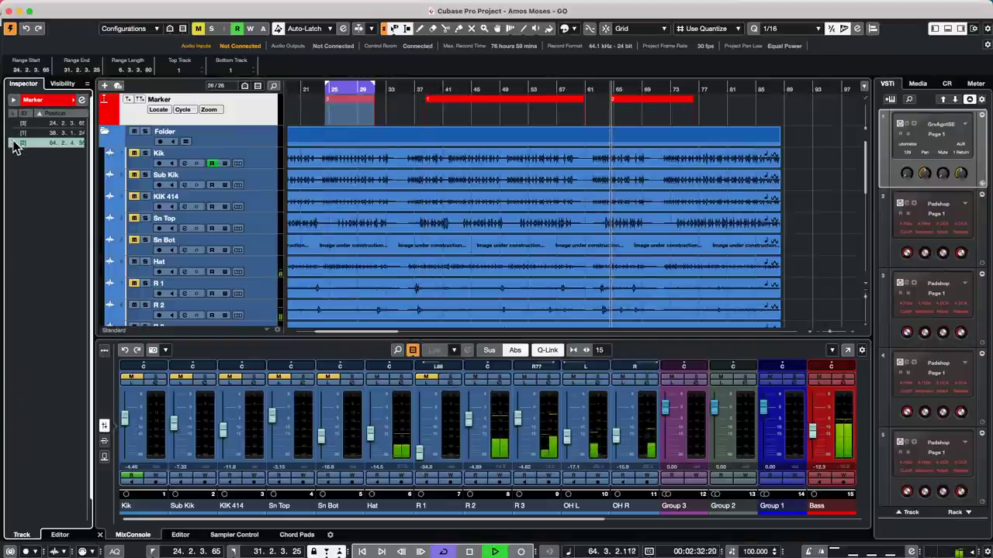
click(14, 124)
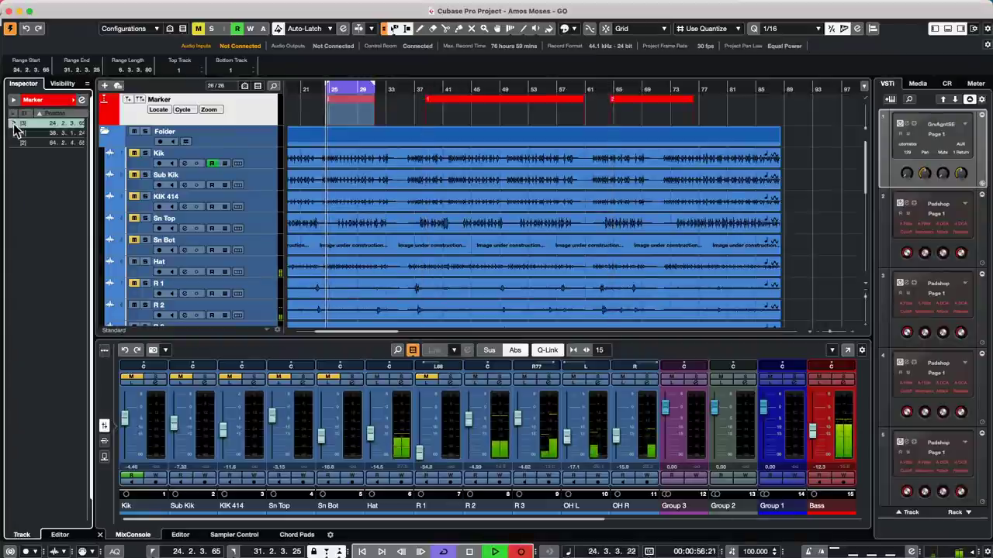
click(17, 135)
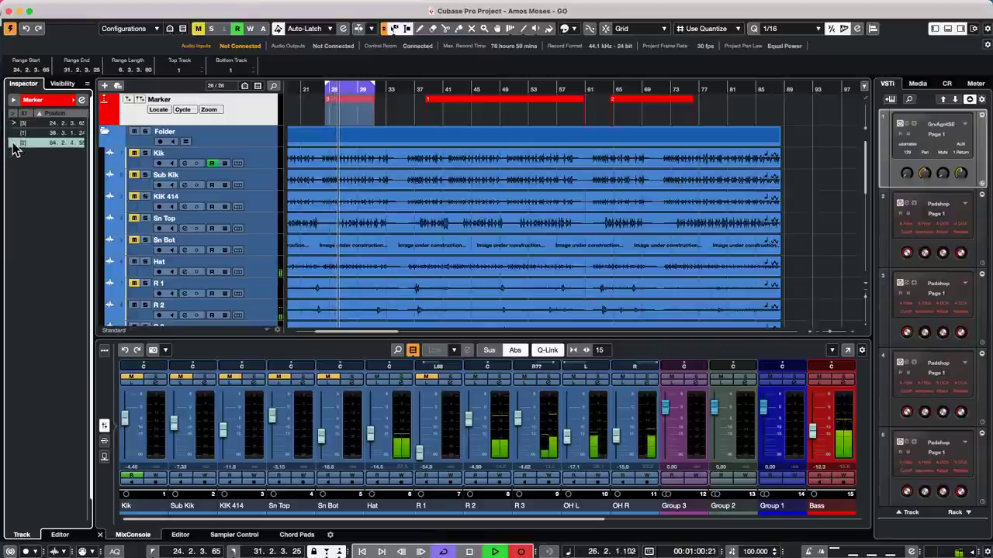
key(space)
Locate to cycle markers 2 and 1 while stopped and 3 during playback, try marker 1 while recording, and stop.
click(14, 144)
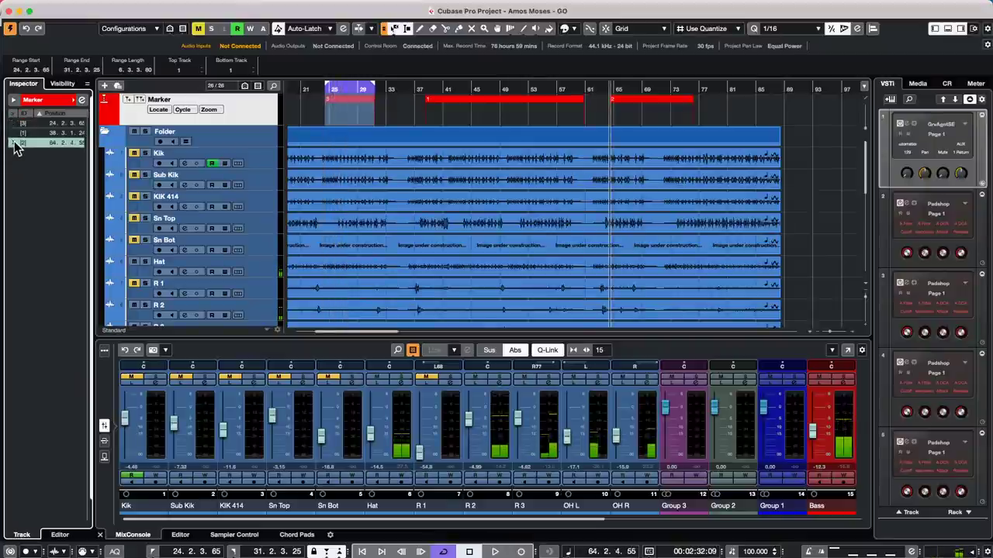
click(19, 136)
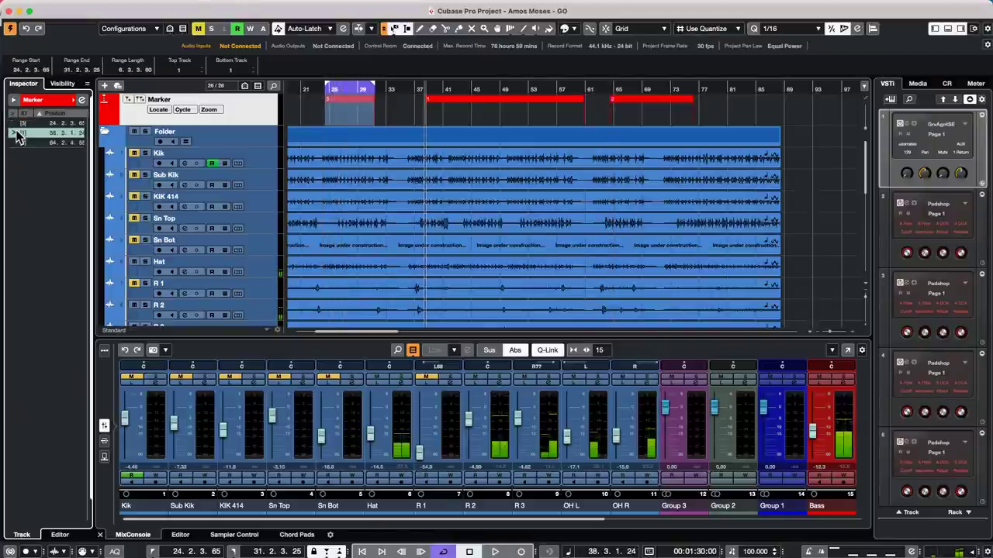
key(space)
click(17, 123)
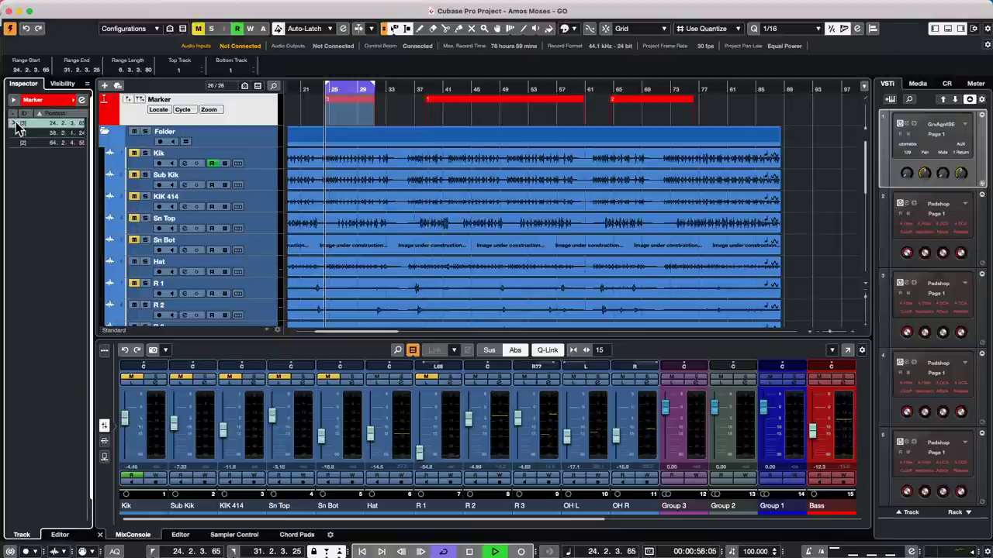
click(18, 137)
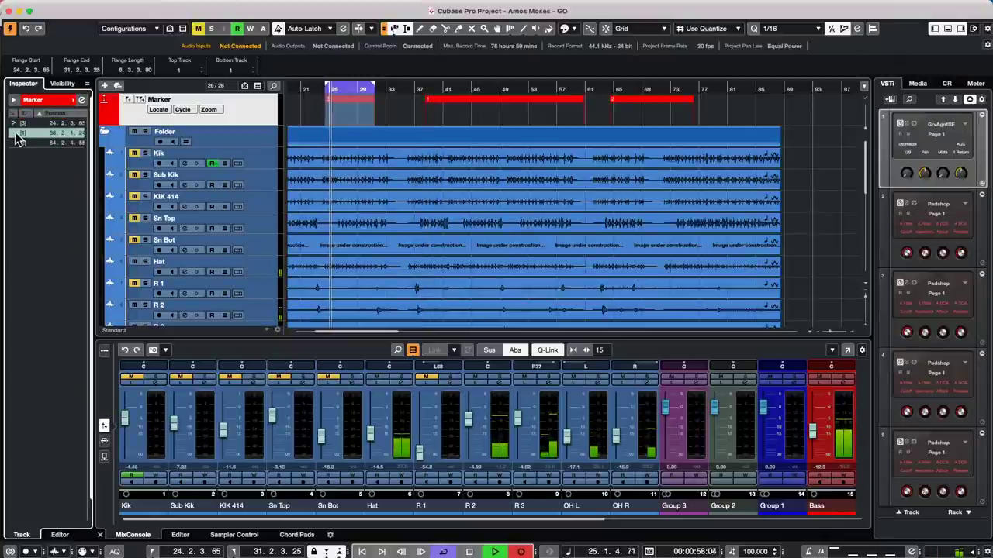
key(space)
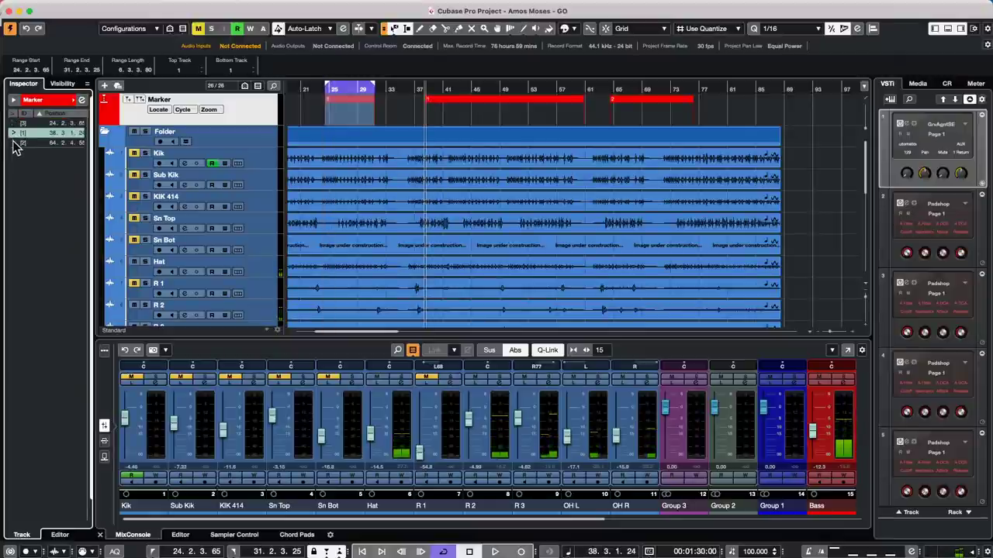
Locate to cycle marker 2 and back to cycle marker 1 from the Marker track's list.
click(17, 144)
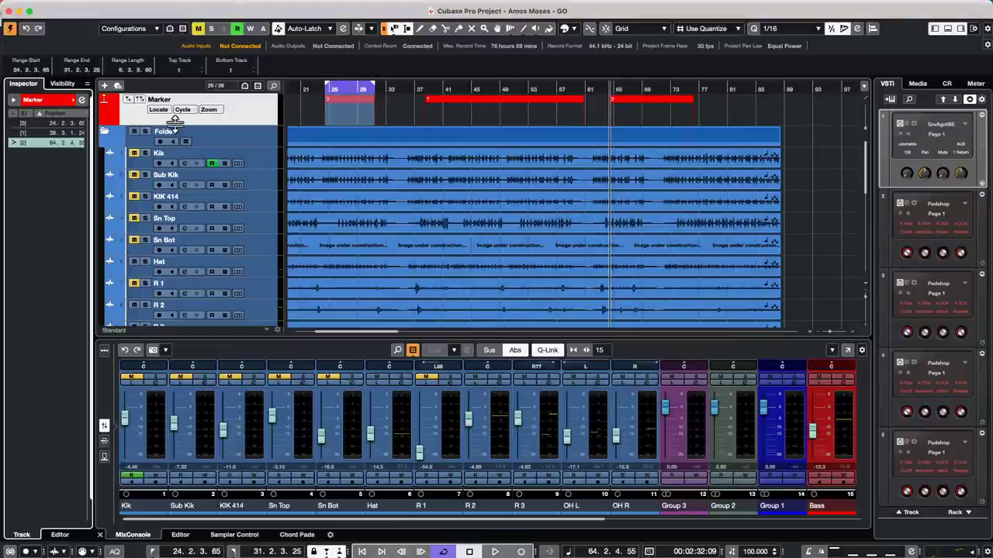
key(space)
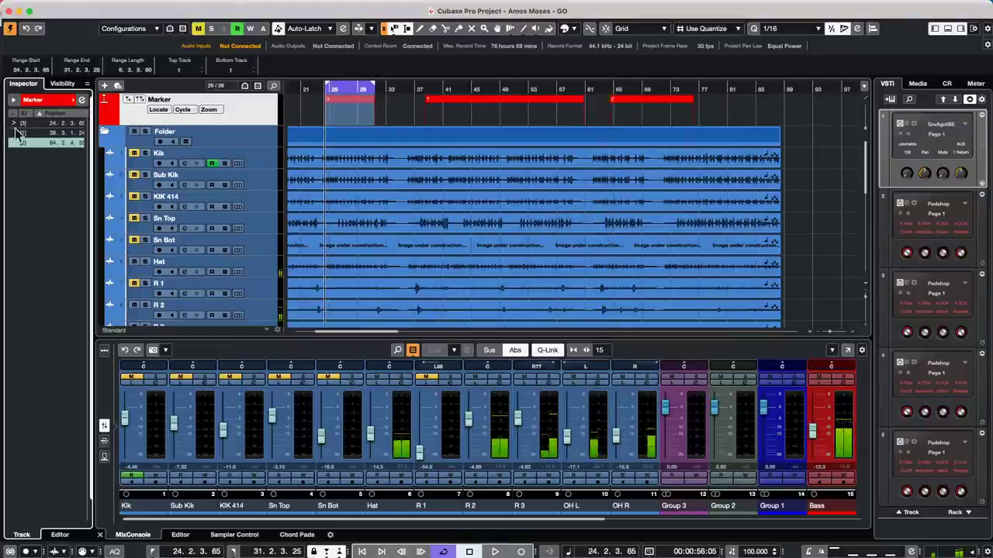
click(19, 135)
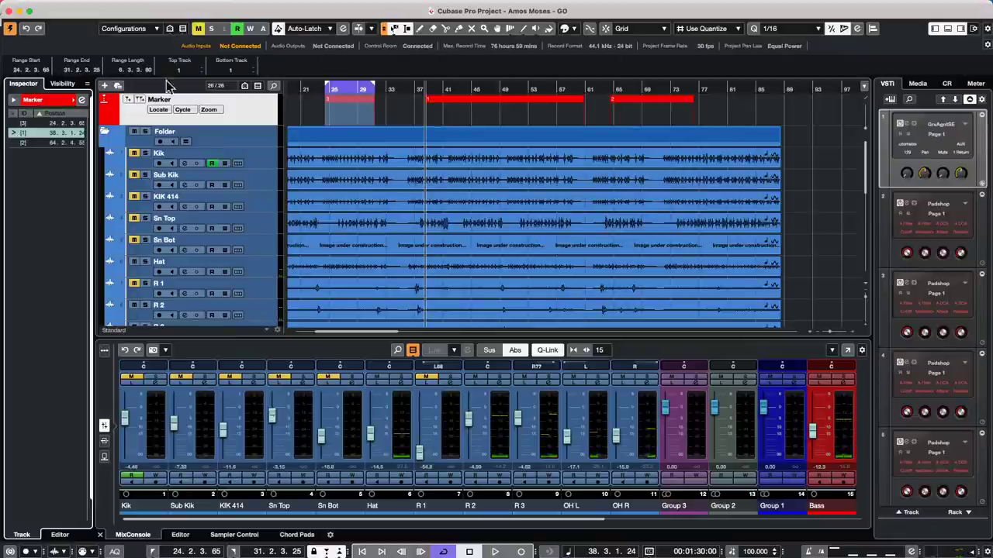
Select cycle marker 1, cycle marker 3 and again cycle marker 1 directly on the Marker track.
click(475, 103)
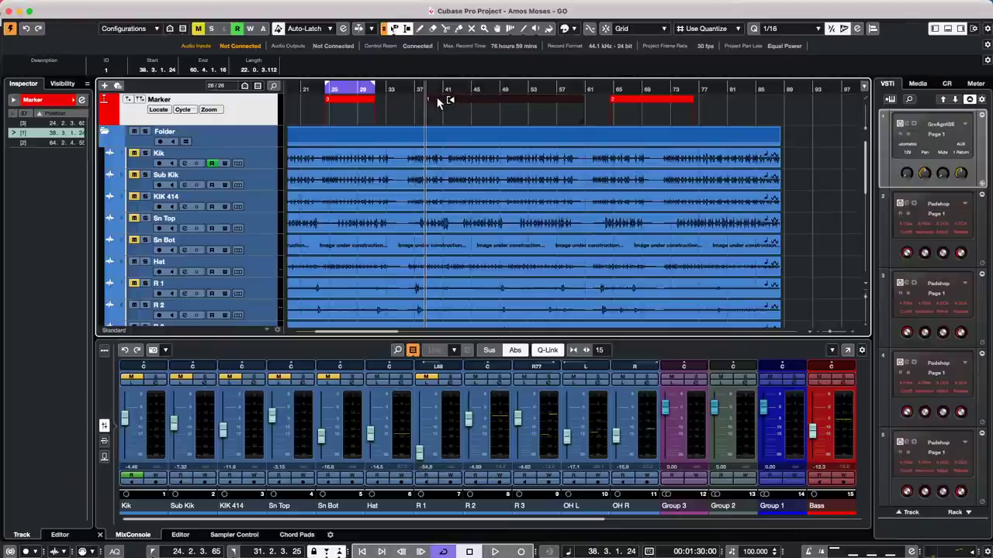
click(351, 101)
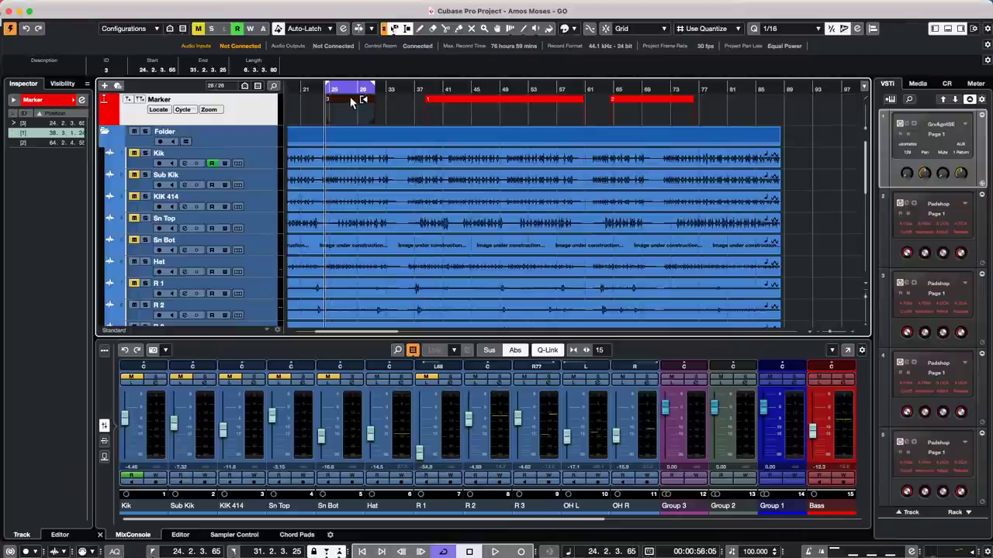
click(471, 101)
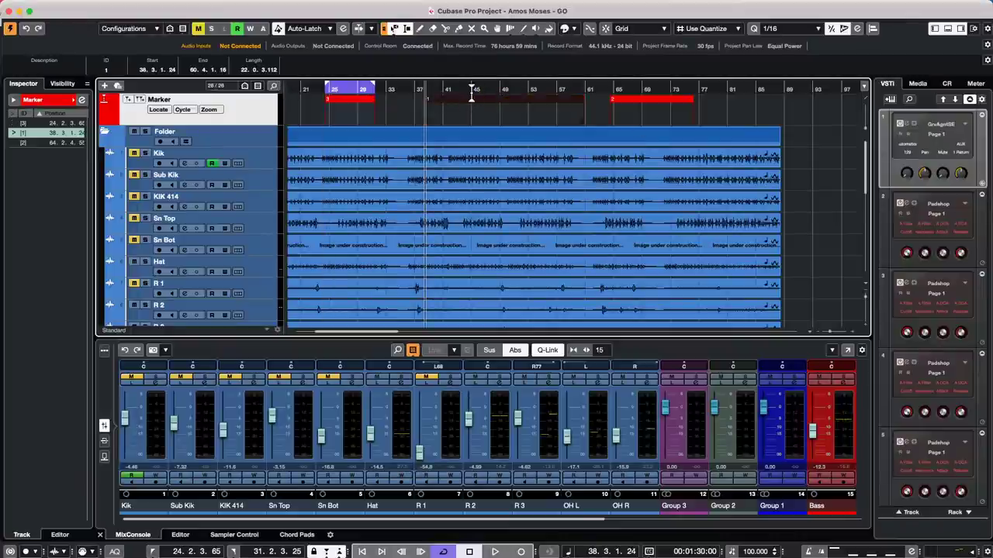
Select about bars 43 to 62 on the Folder track, and then about bars 35 to 53 across the Marker and Folder tracks.
drag(467, 128, 592, 126)
click(488, 133)
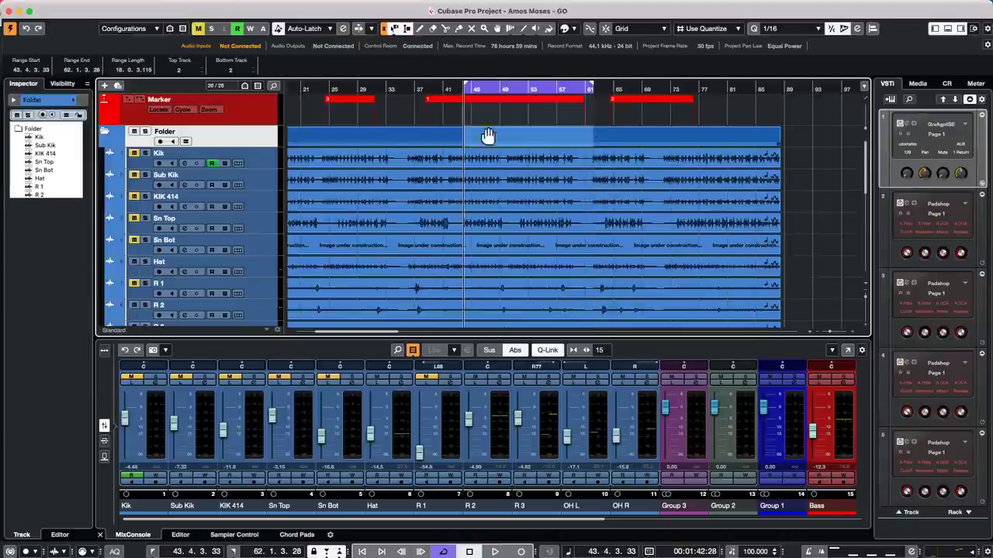
drag(431, 130, 717, 132)
drag(528, 128, 416, 116)
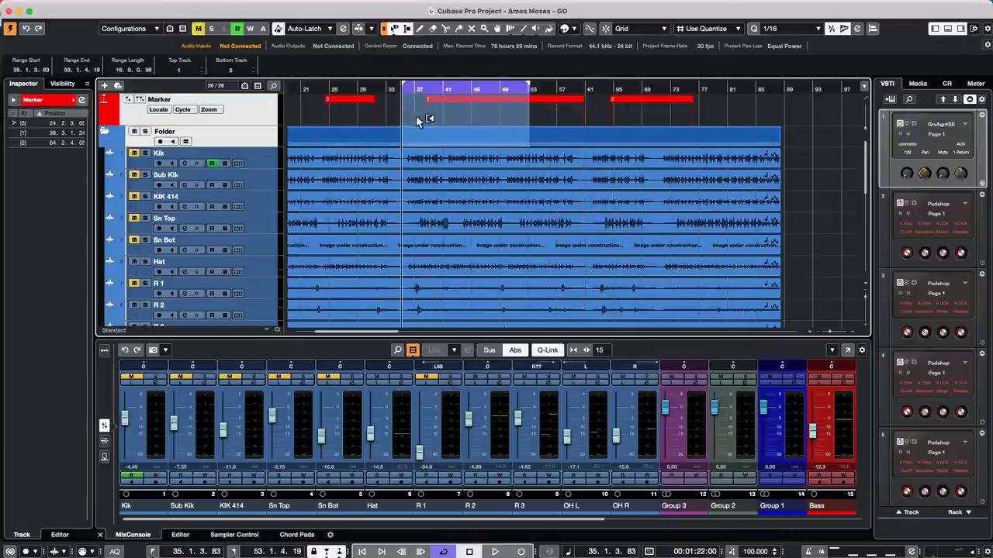
Record from a Marker range of about bars 42 to 62, select about bars 45 to 54 on the Folder track meanwhile, and stop.
click(560, 122)
drag(593, 103, 456, 116)
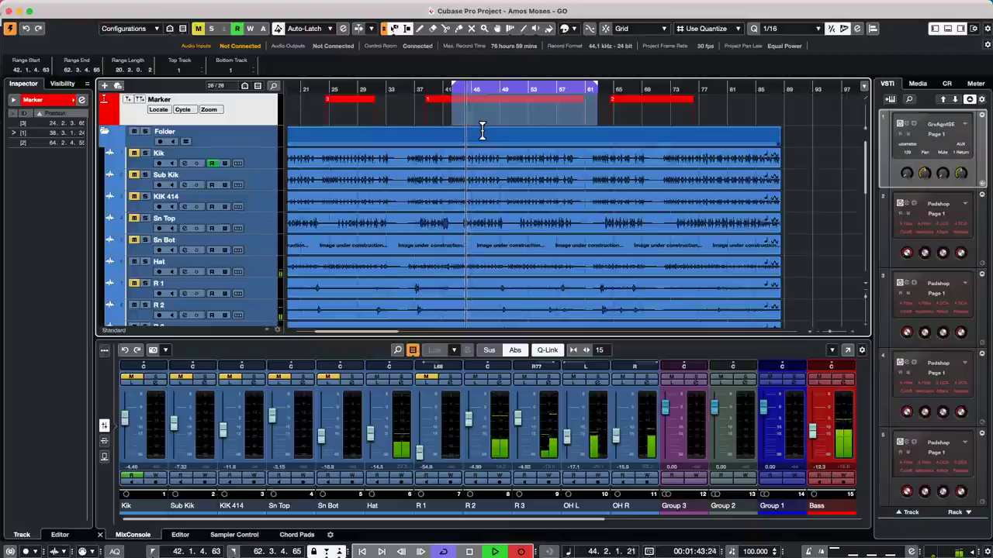
drag(483, 129, 537, 123)
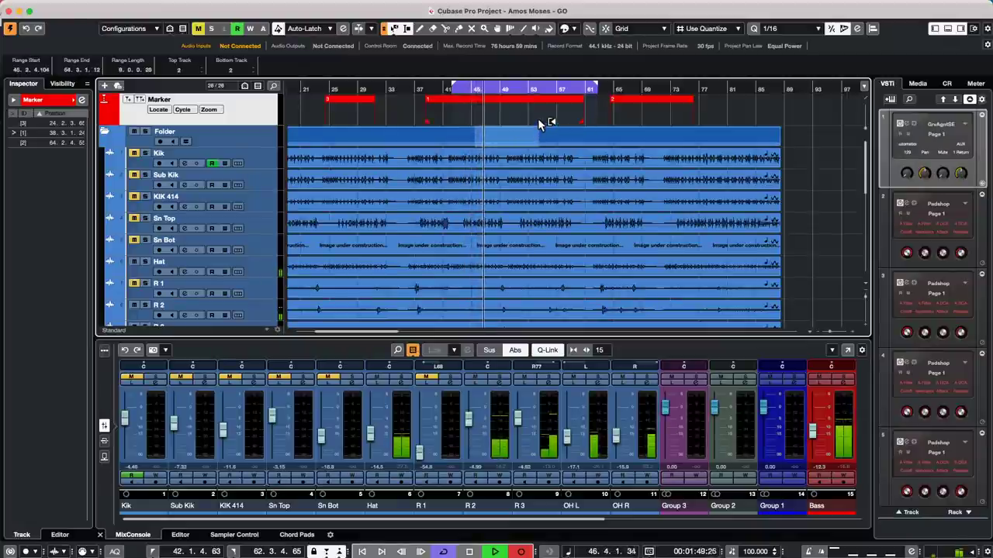
key(space)
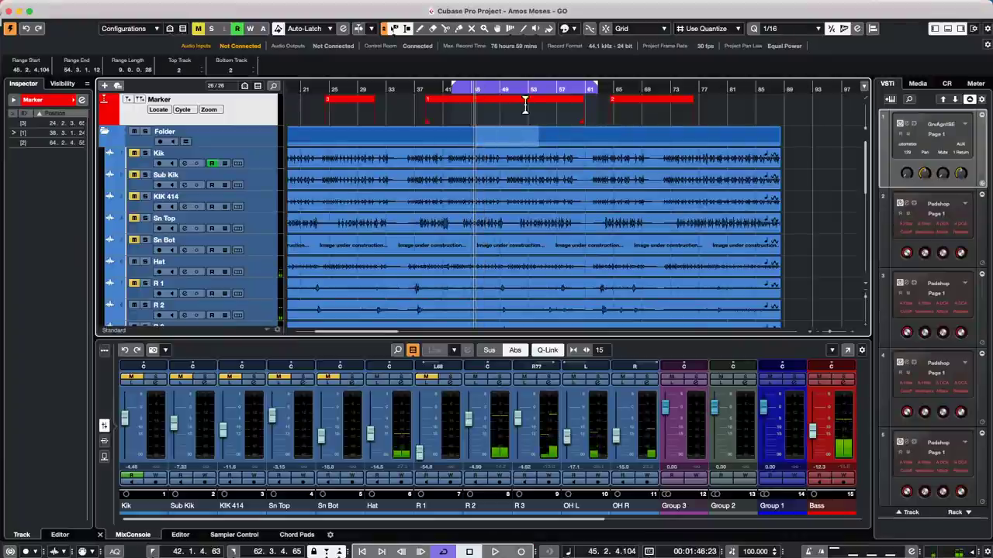
Move the cursor to about bar 28 on the Marker track and select cycle marker 1.
click(356, 101)
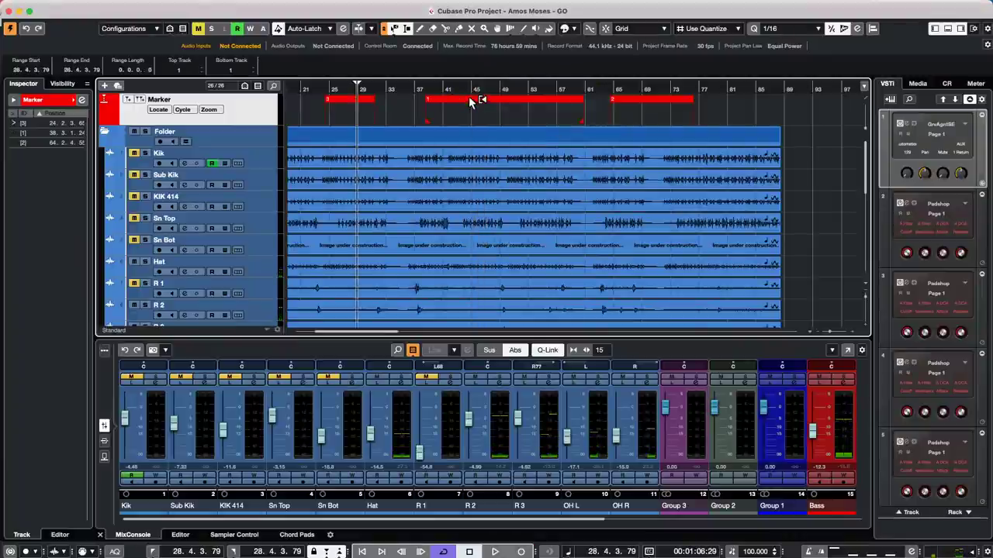
click(471, 102)
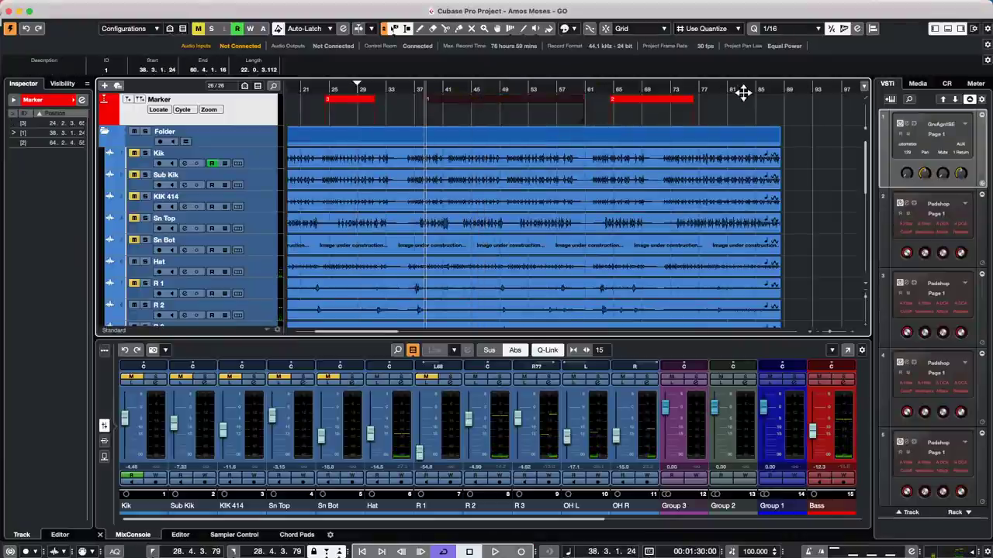
Set the locators to cycle marker 1 on the Marker track, and select cycle marker 2.
mouse_move(92, 6)
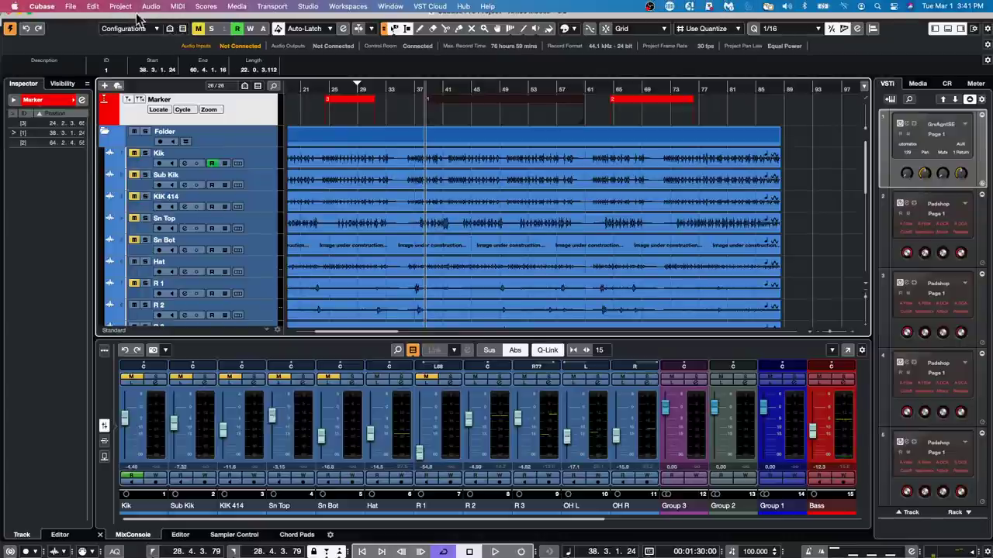
double_click(535, 121)
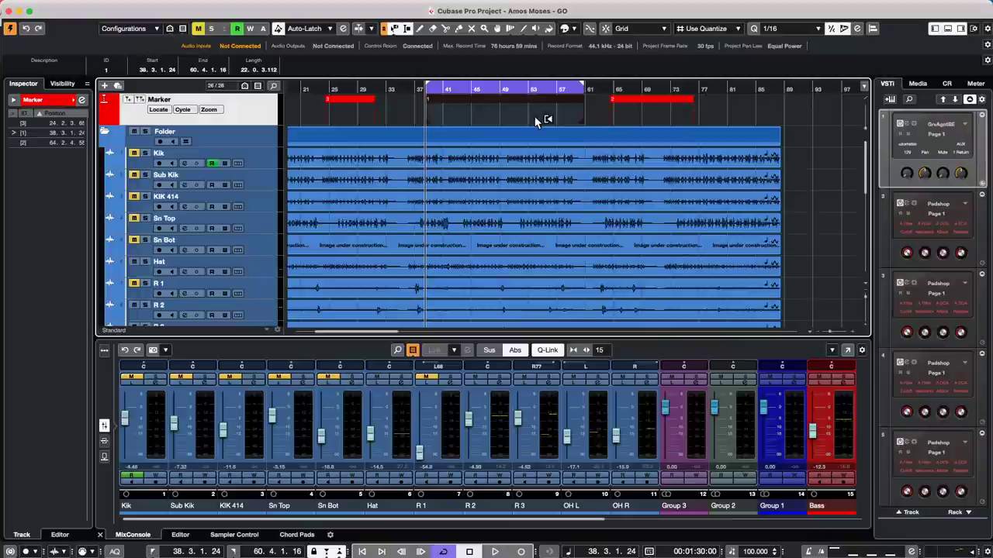
click(640, 101)
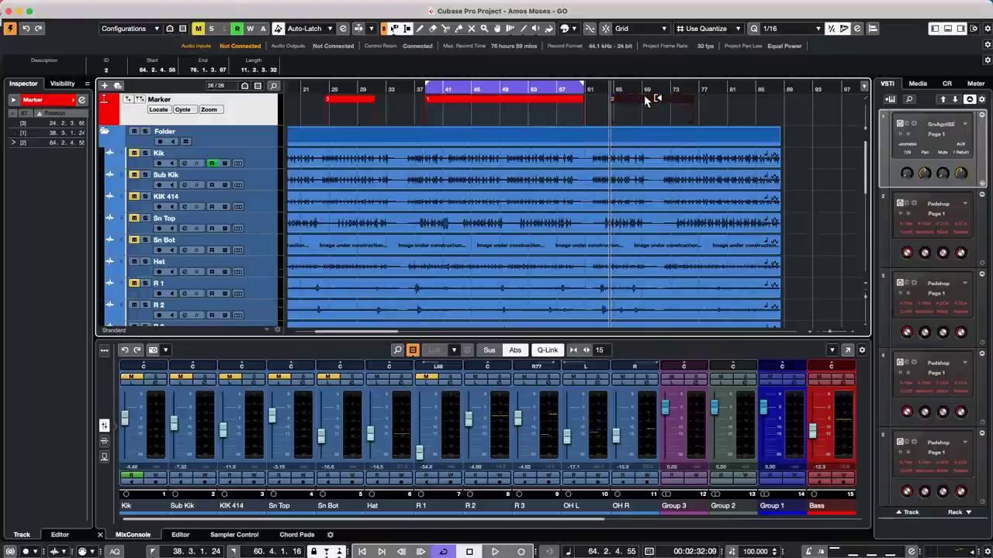
click(14, 133)
Play from cycle marker 3 and set the locators to that marker during playback.
click(355, 101)
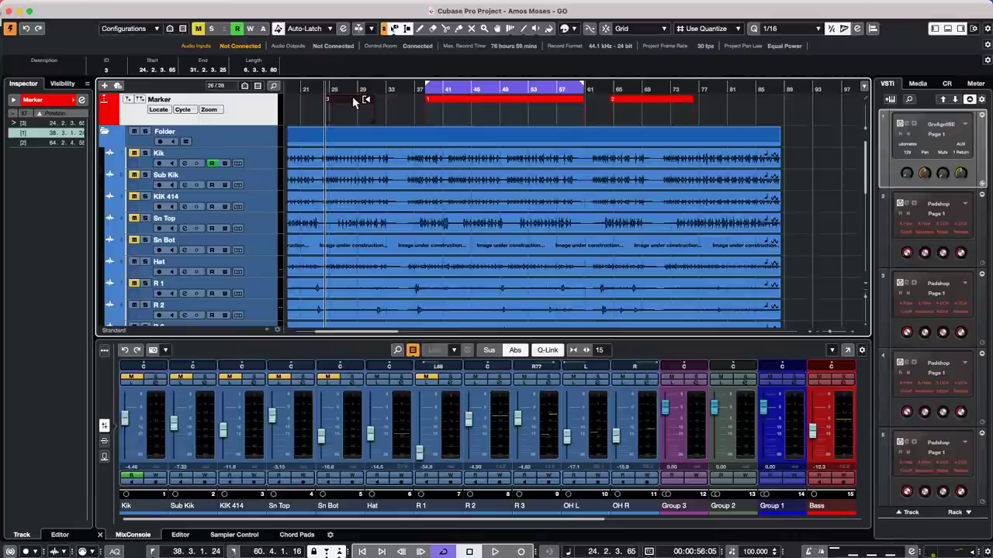
key(space)
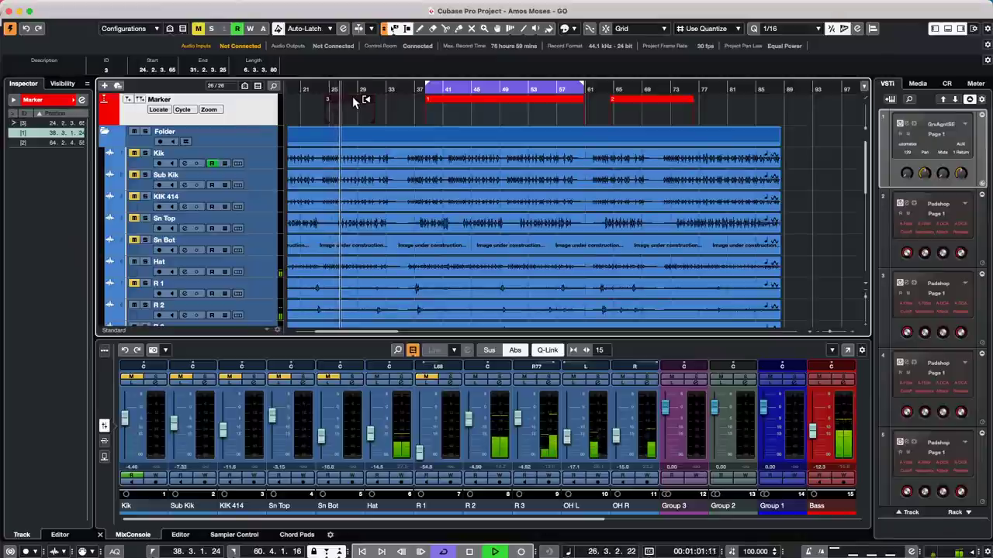
double_click(354, 102)
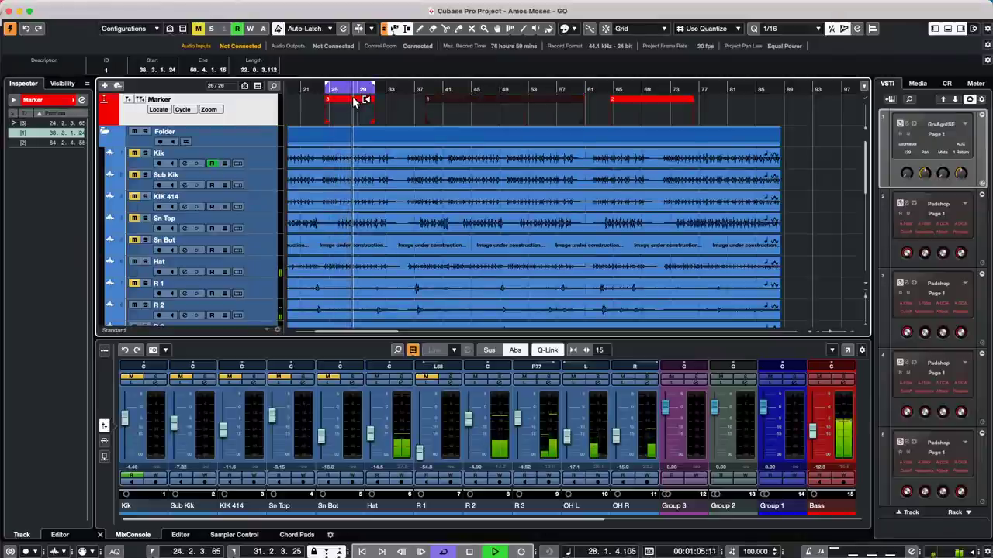
Record with the locators on cycle marker 1, select cycle marker 2 meanwhile, and stop.
key(shift+KP_1)
key(KP_1)
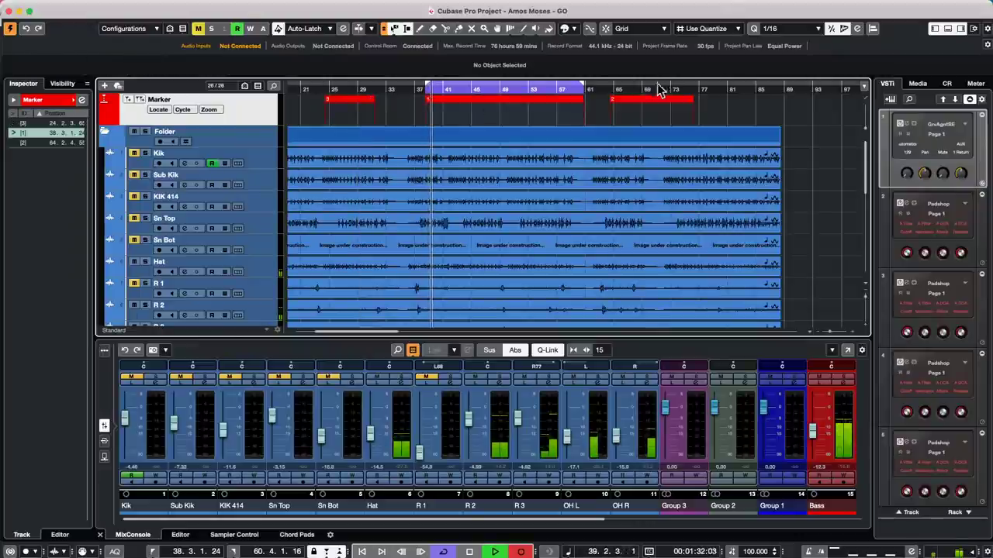
click(635, 103)
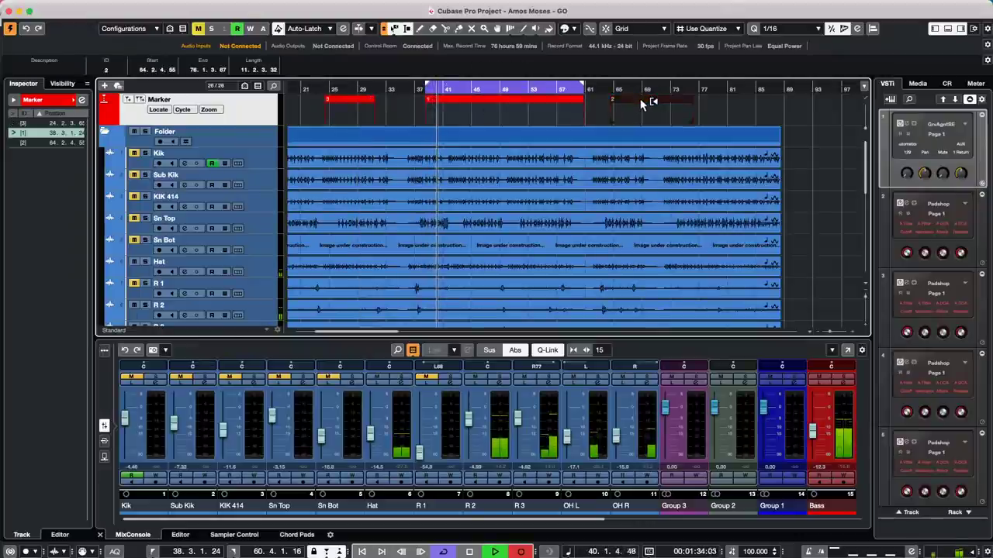
key(KP_2)
Create a new macro named "A play cycle marker in loop" in the Key Commands dialog.
mouse_move(200, 7)
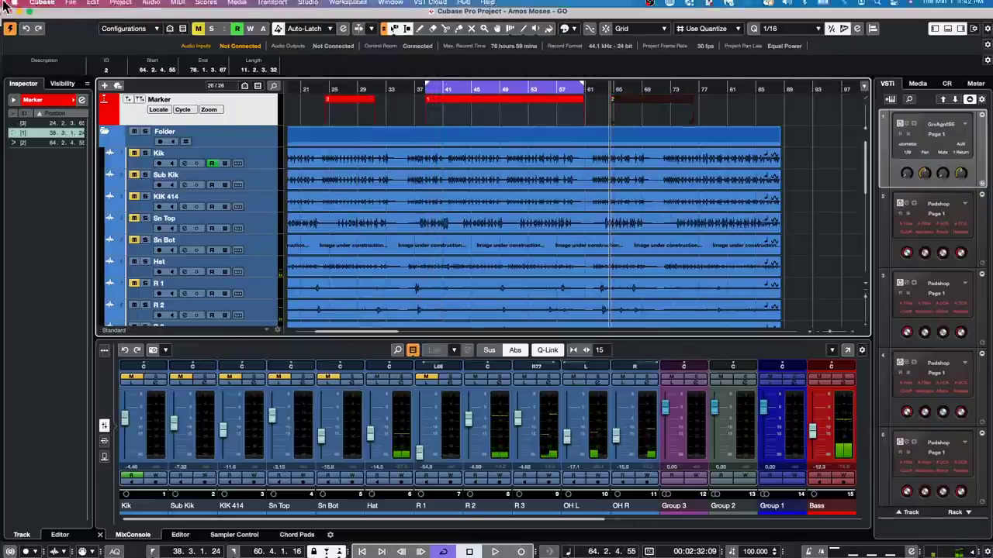
click(96, 7)
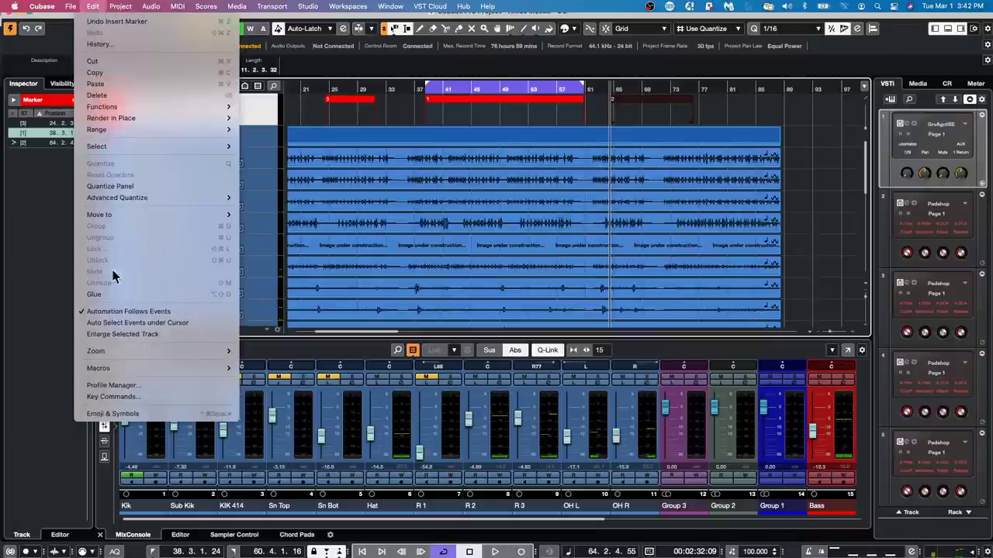
click(124, 397)
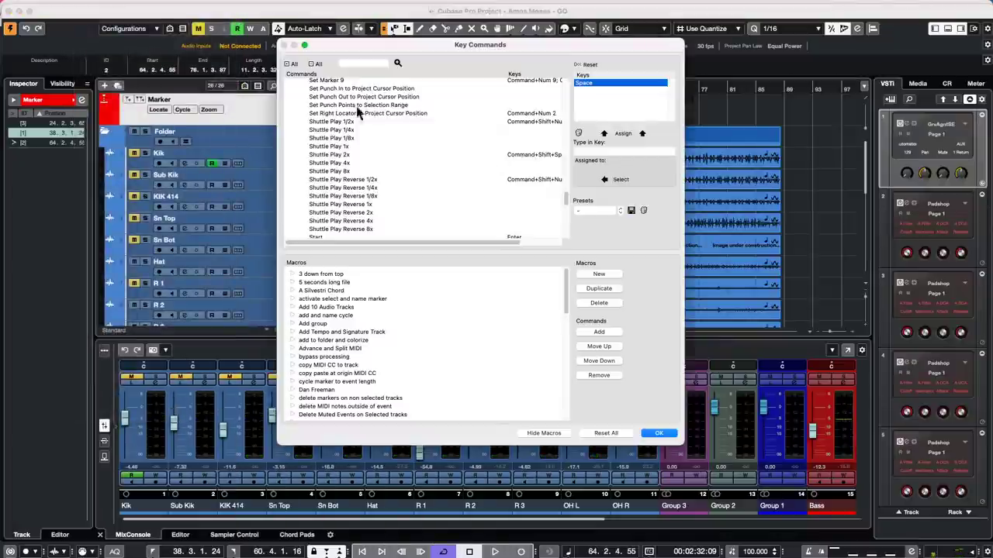
drag(369, 45, 566, 189)
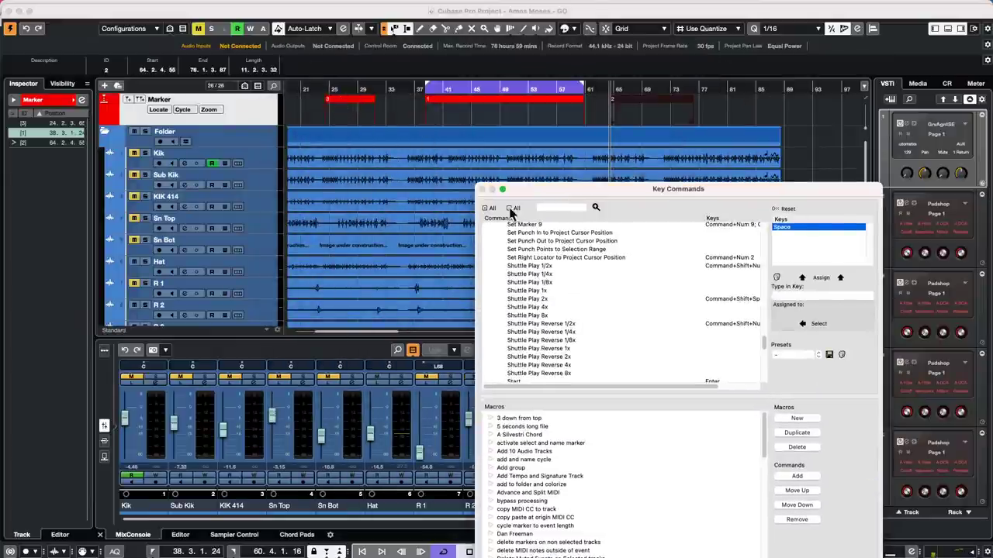
drag(609, 186, 568, 147)
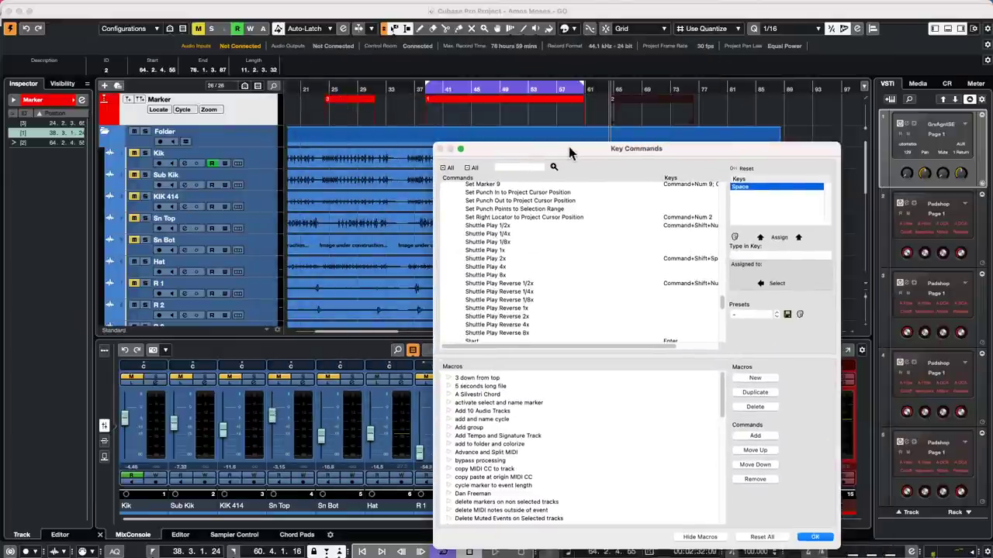
scroll(514, 229, up, 10)
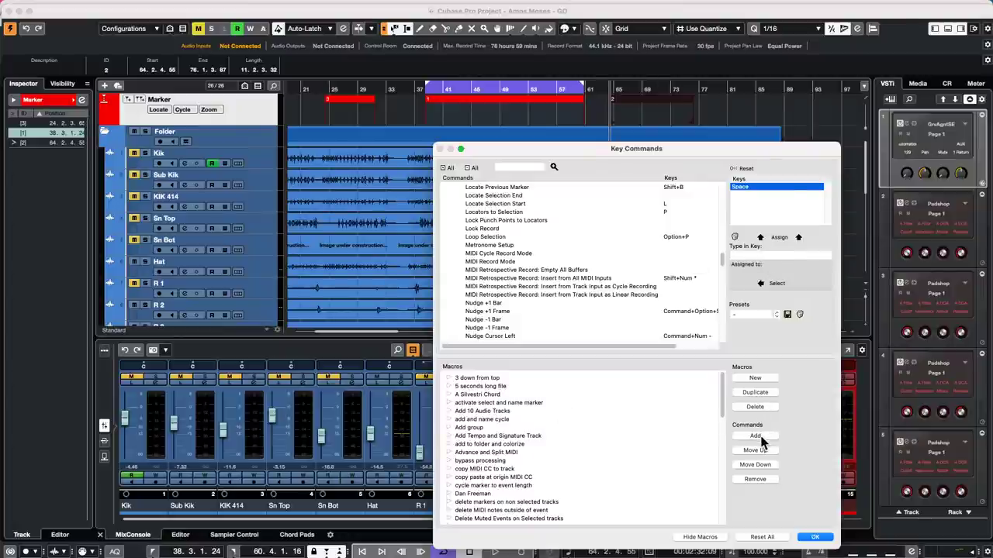
click(755, 378)
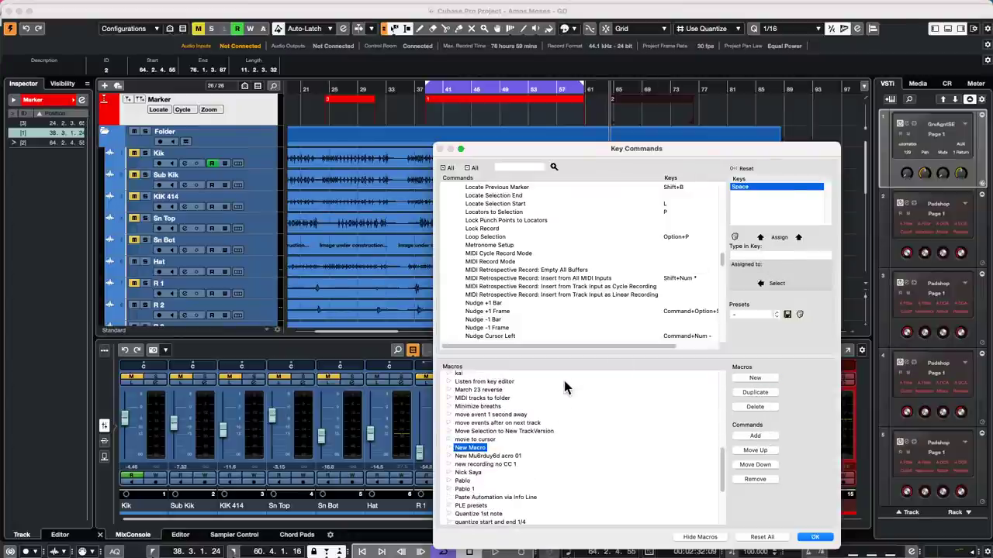
double_click(483, 450)
text(A pla)
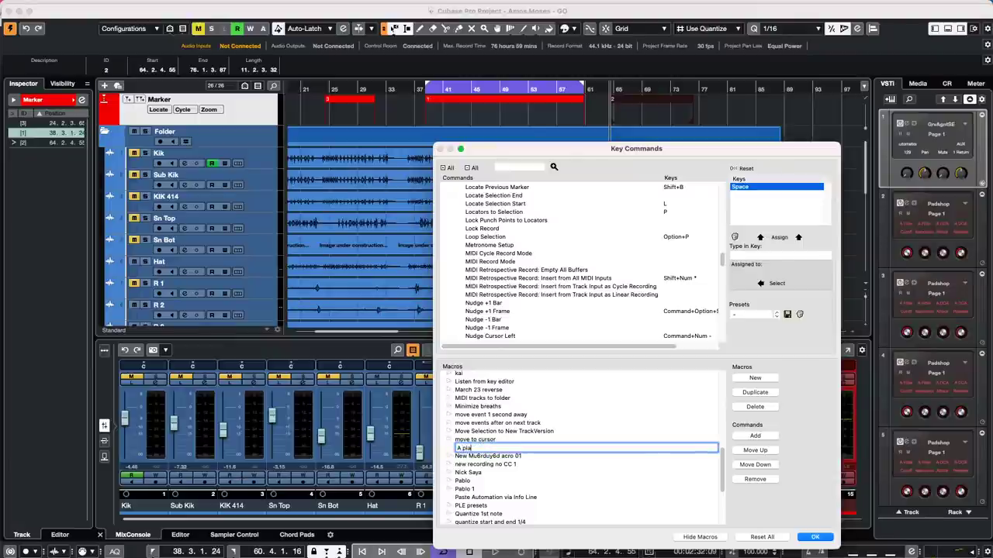
text(y cycle marker in loop)
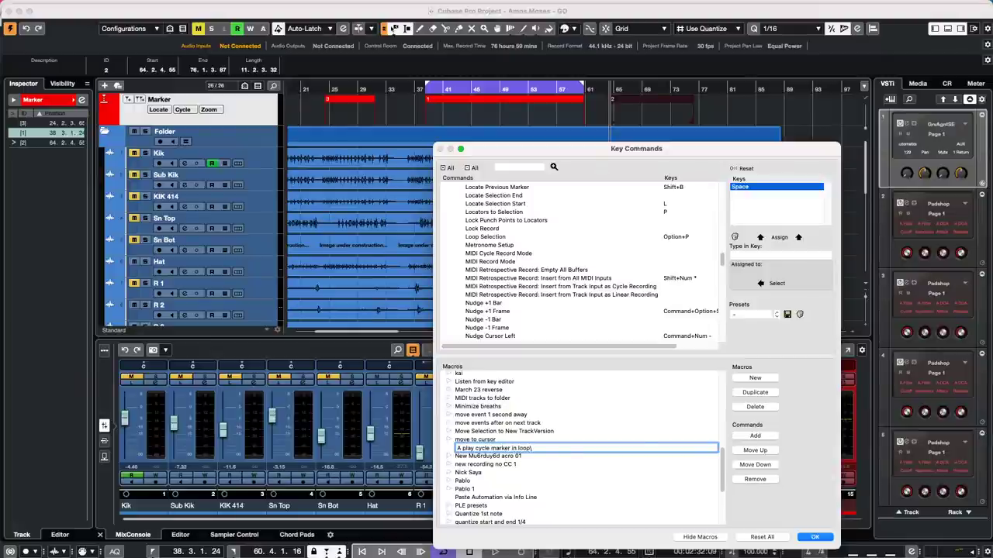
key(Return)
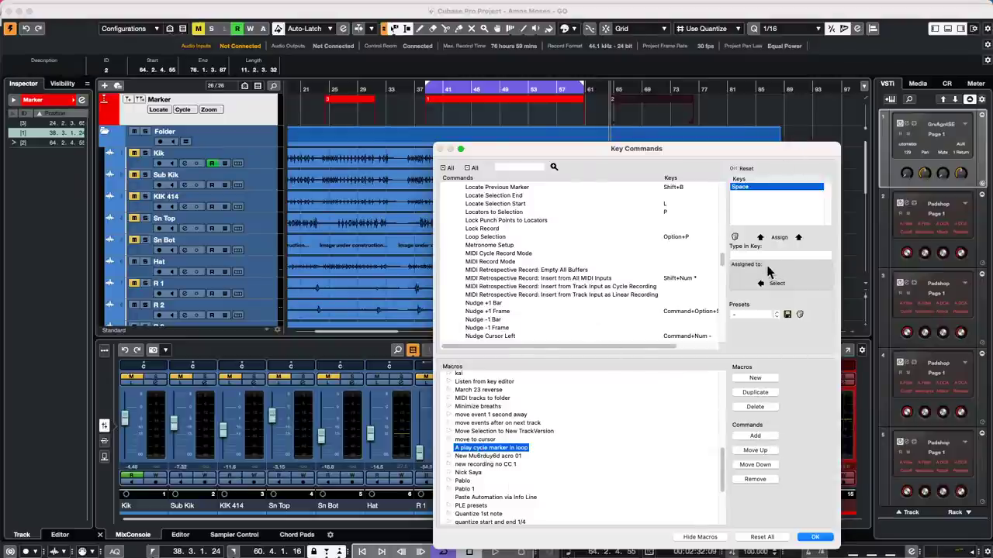
Find the Transport command Locators to Selection by its assigned key P and add it to the macro.
click(773, 255)
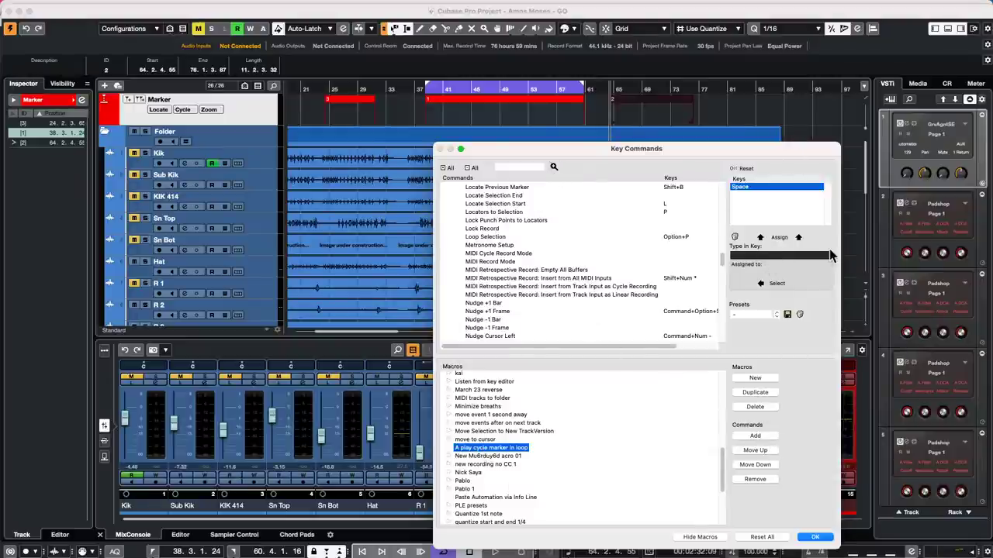
key(p)
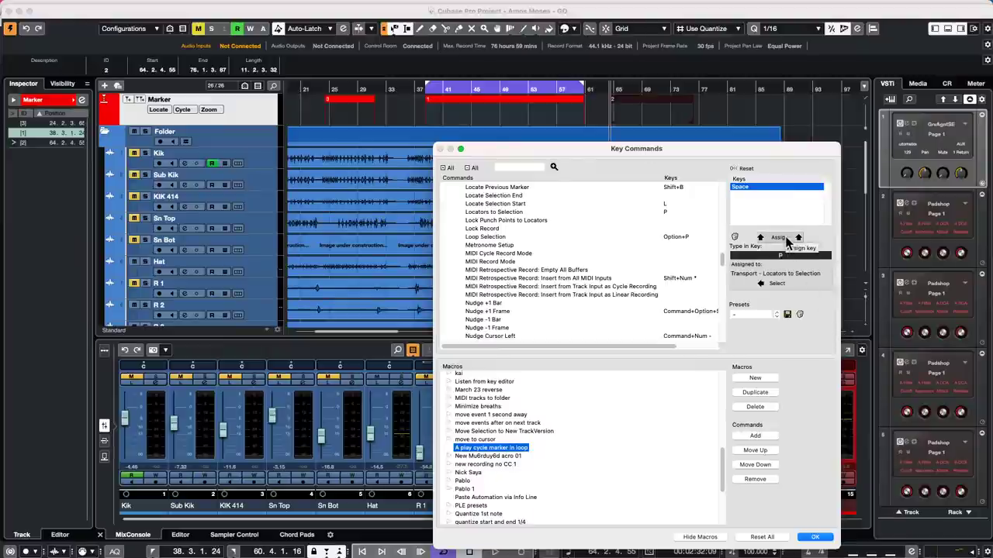
click(802, 284)
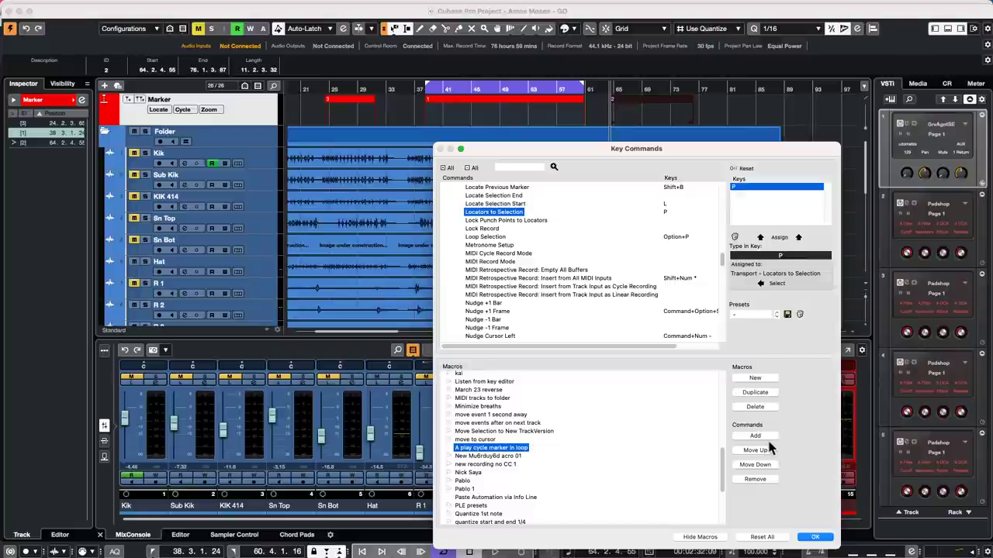
click(764, 436)
Find the Transport command Cycle by its assigned key Num /, add it to the macro, and accept the key commands.
click(785, 257)
key(p)
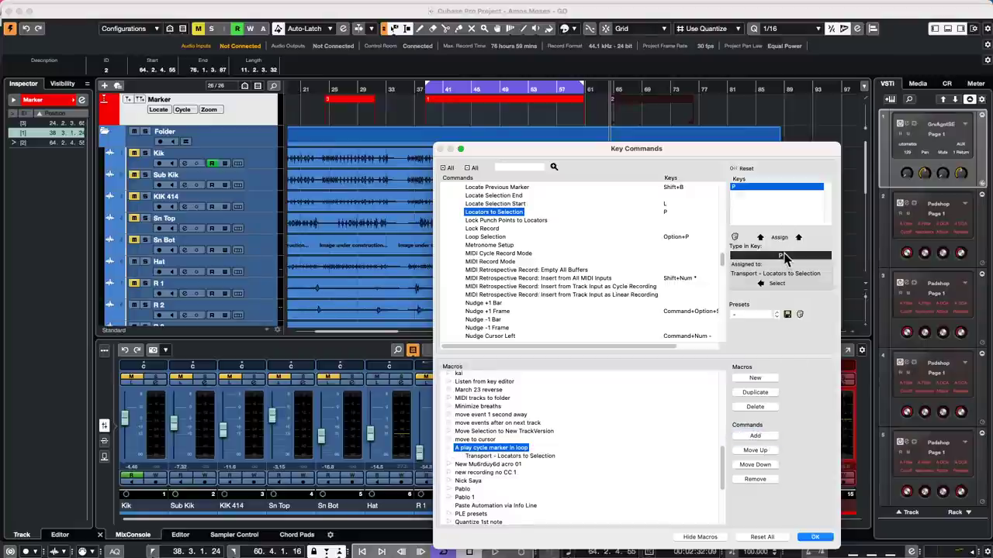
key(BackSpace)
key(KP_Divide)
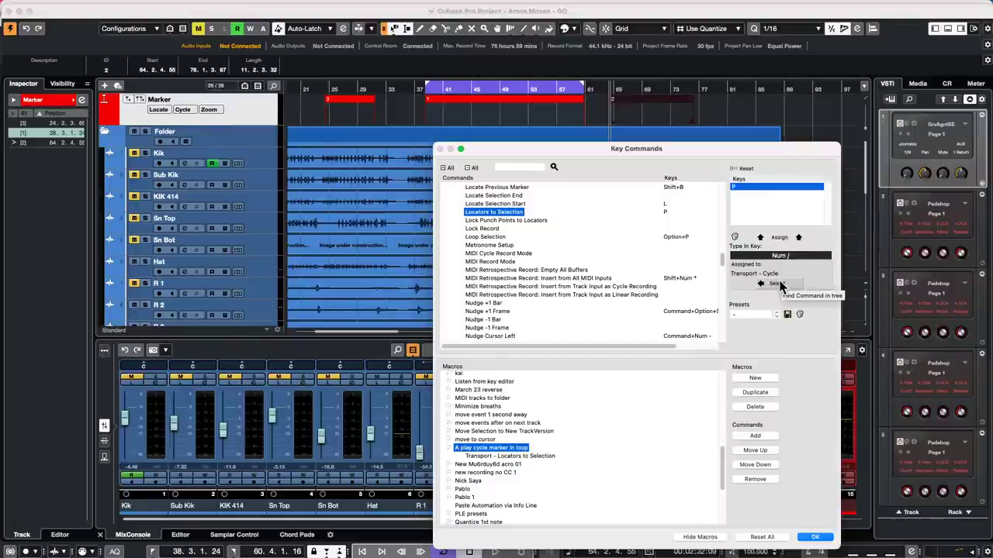
click(778, 284)
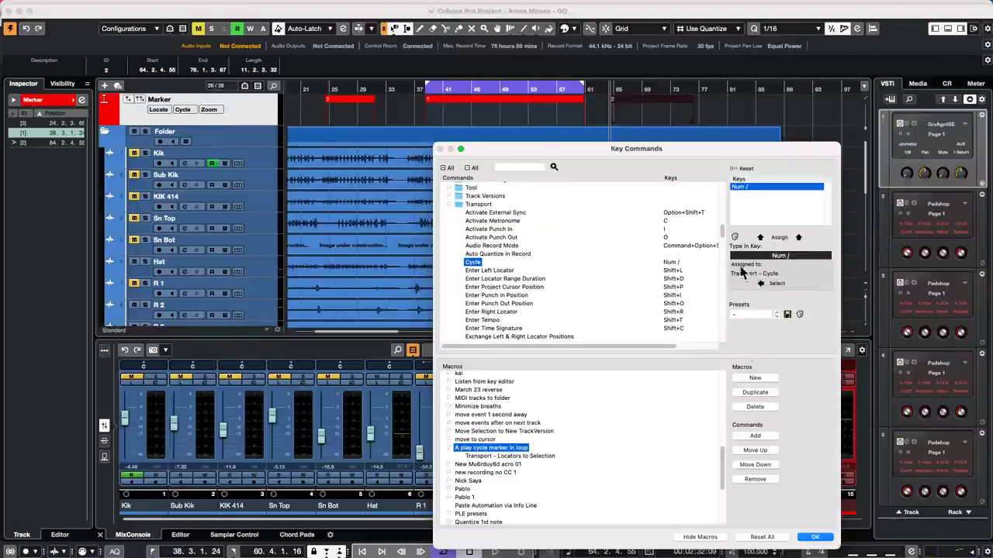
click(755, 437)
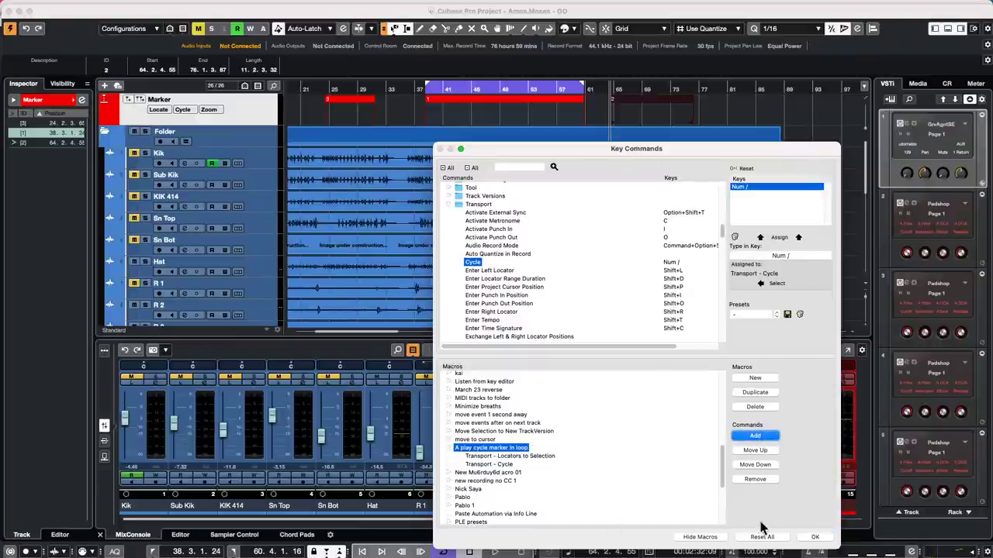
click(814, 538)
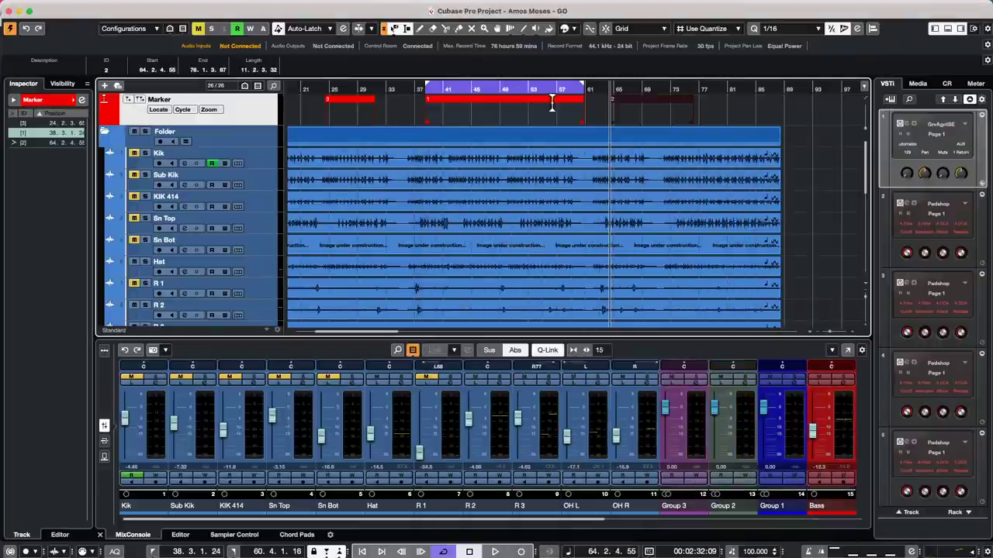
Select cycle marker 1 and then cycle marker 3 on the Marker track, and start playback from cycle marker 3.
click(553, 105)
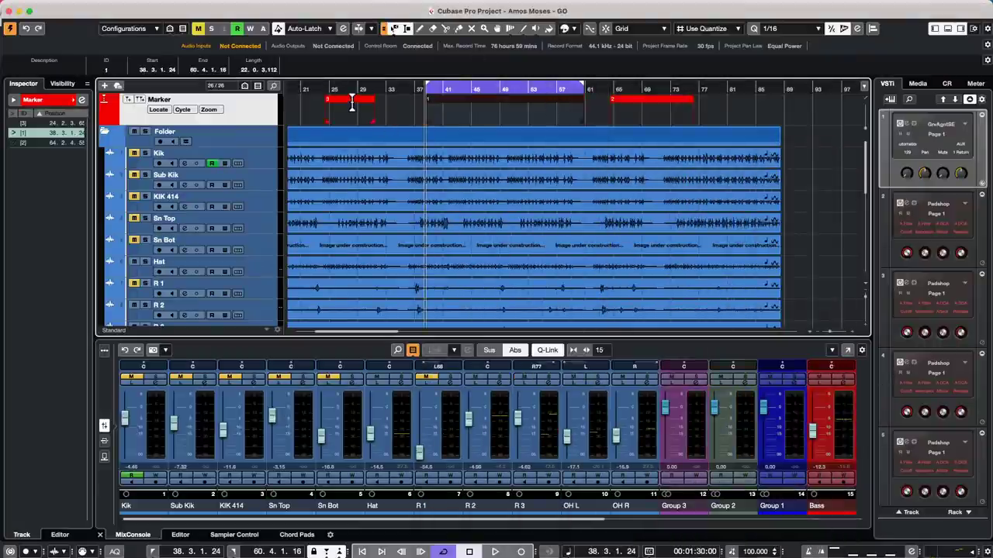
click(352, 103)
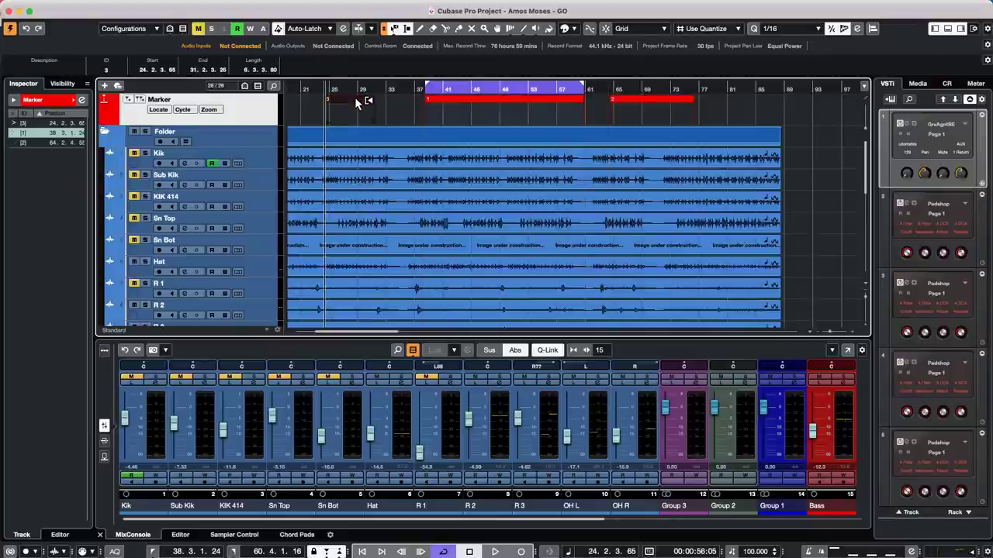
key(space)
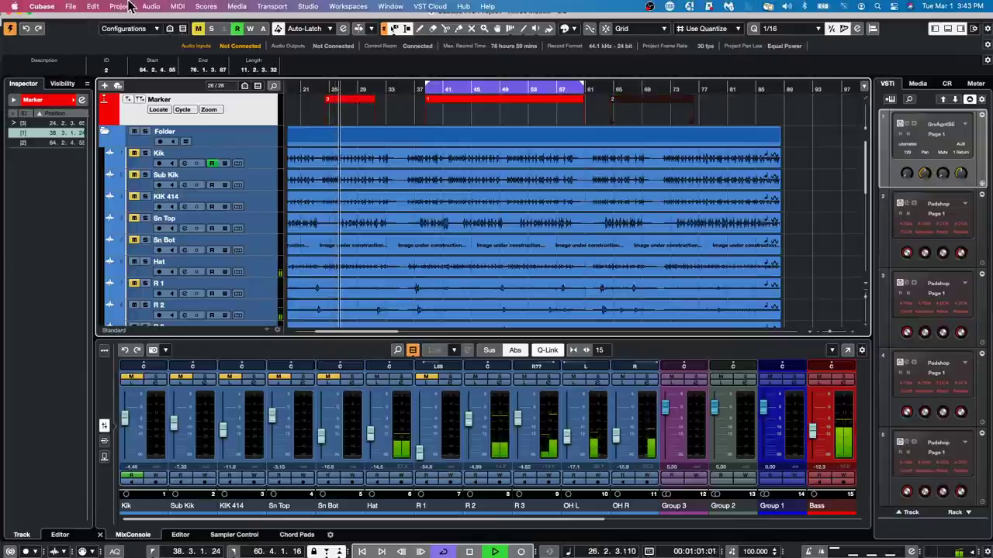
Run the "A play cycle marker in loop" macro on cycle marker 2 during playback, and stop.
click(95, 6)
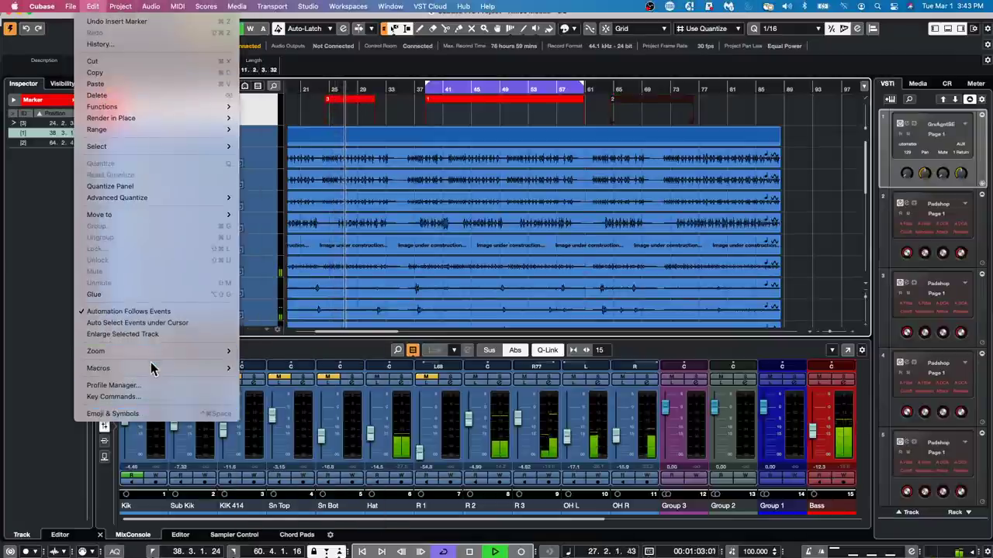
mouse_move(229, 367)
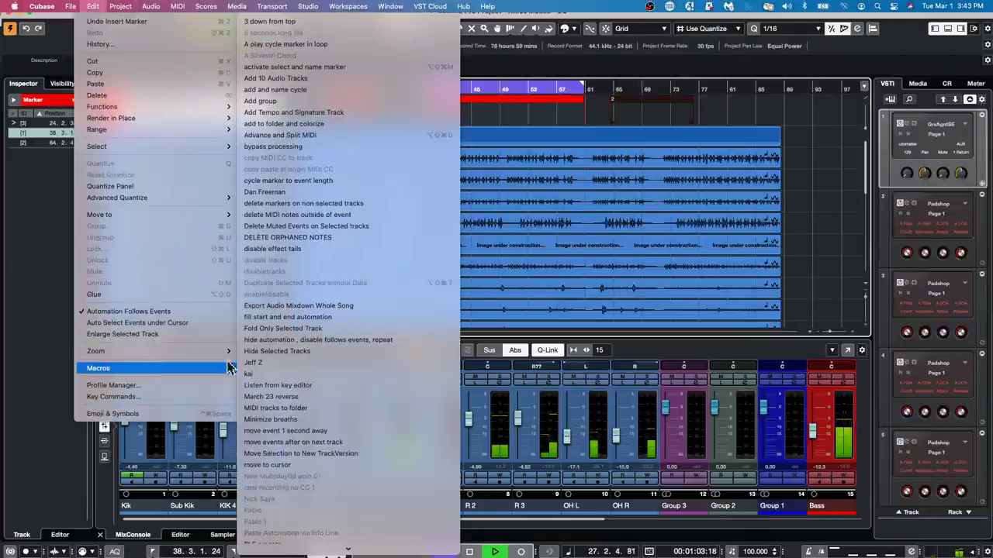
click(299, 45)
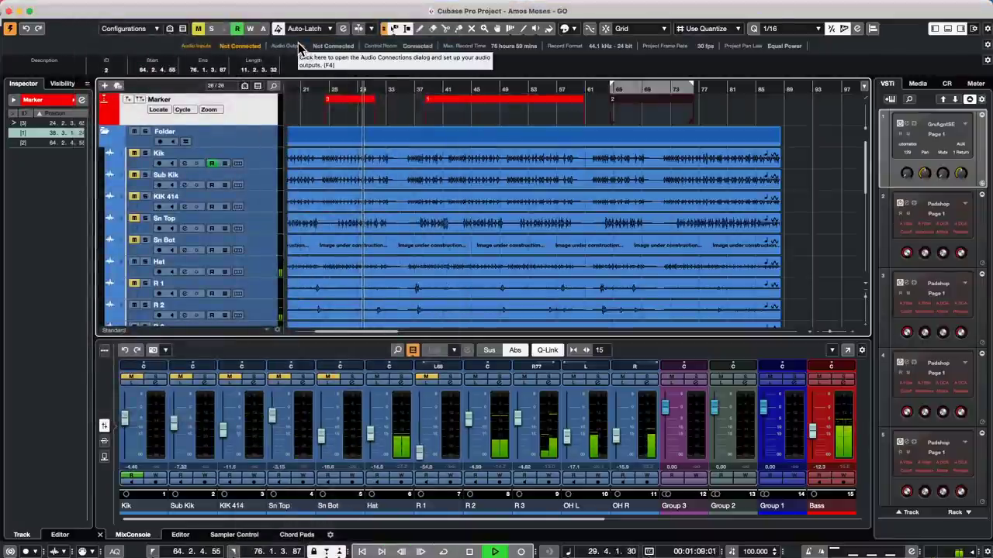
key(space)
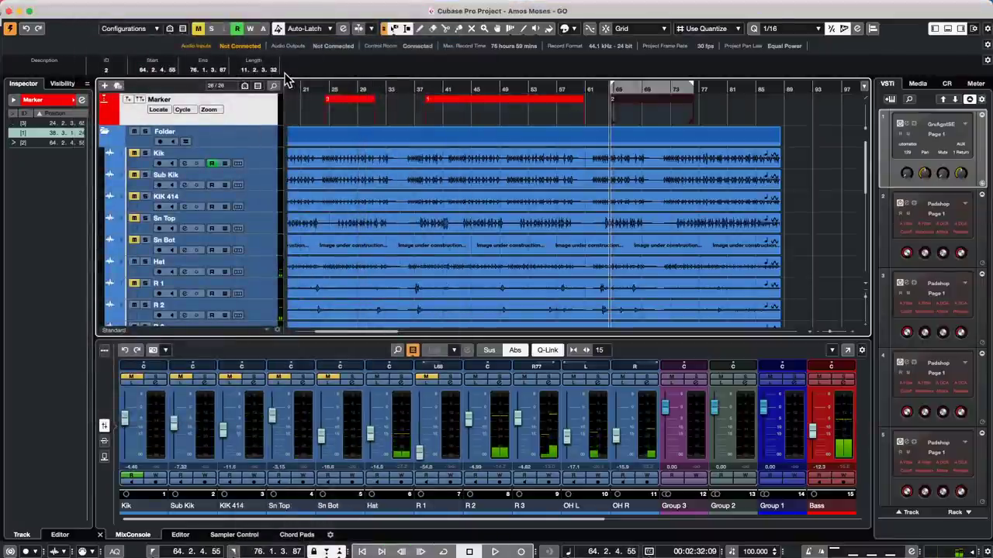
click(99, 7)
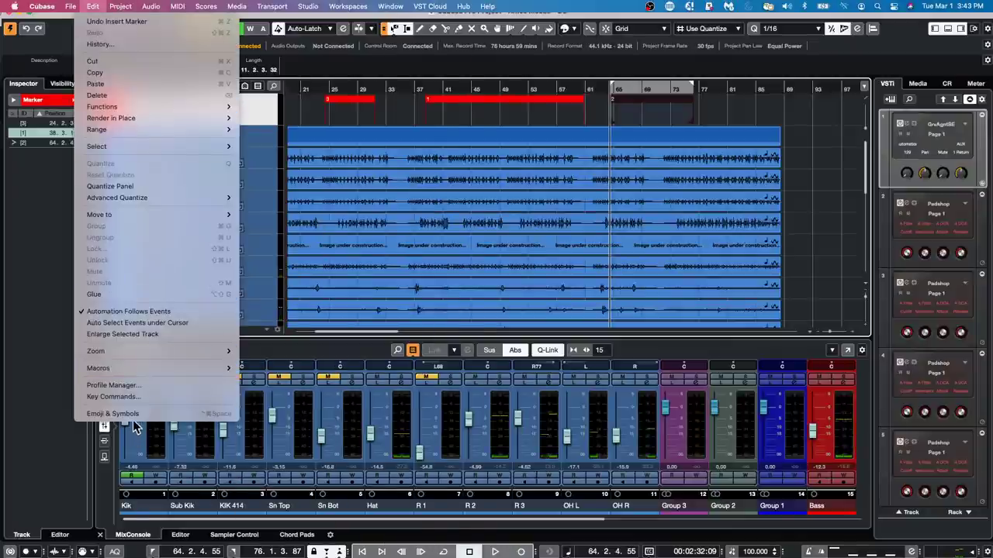
click(113, 396)
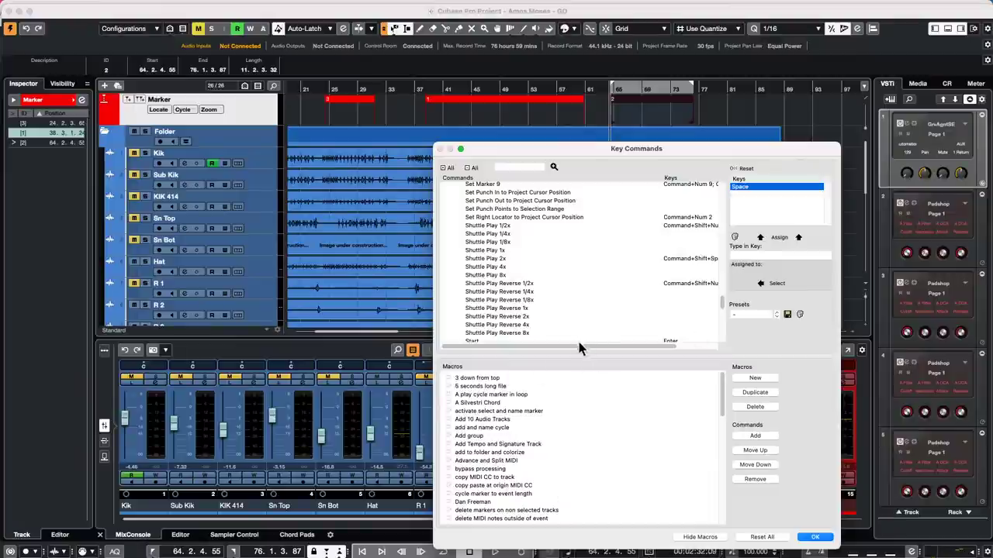
click(447, 403)
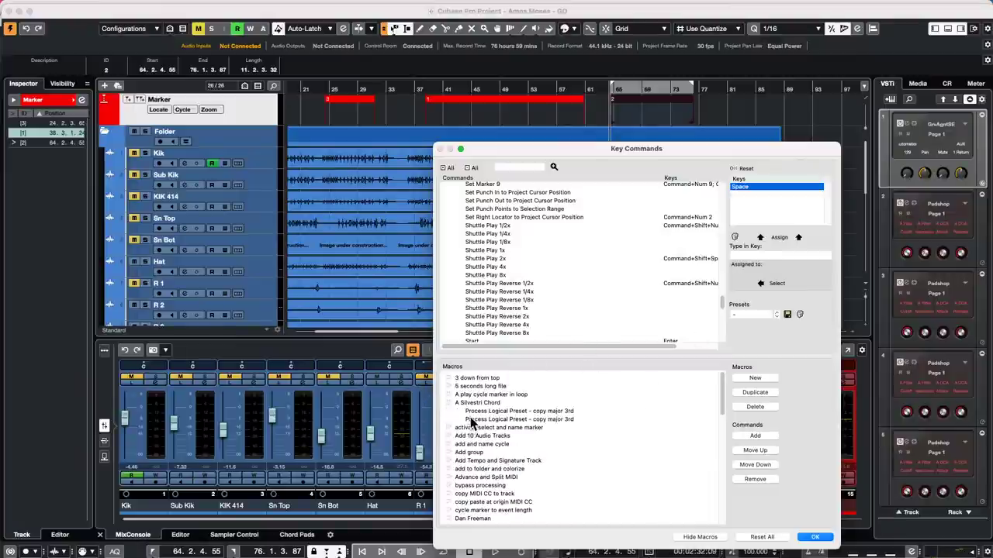
click(471, 420)
click(768, 256)
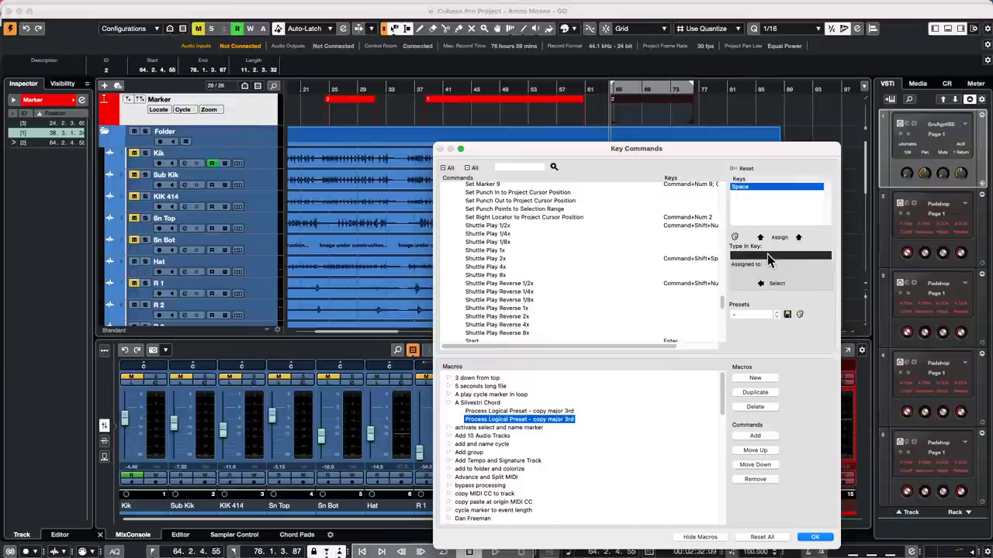
key(KP_1)
click(755, 436)
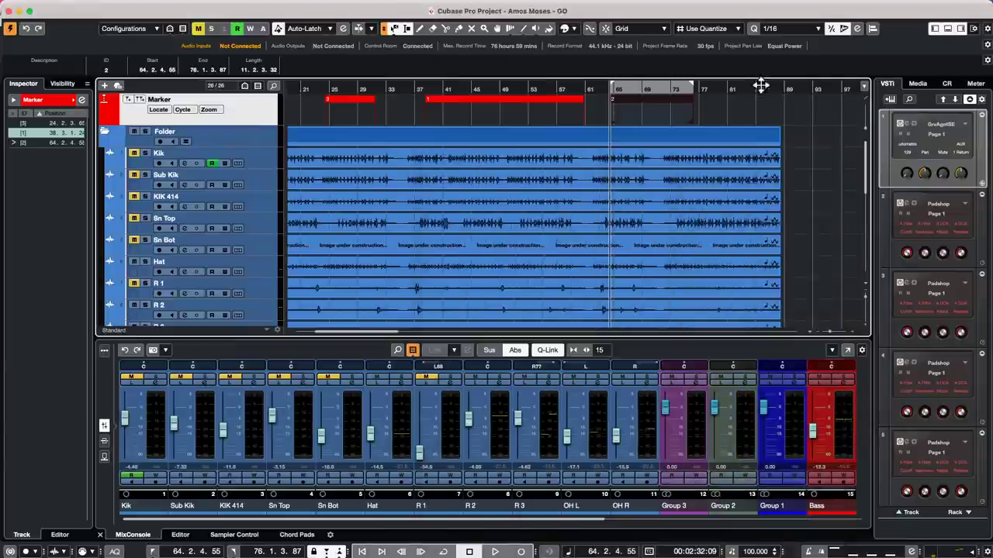
click(814, 537)
Start playback from cycle marker 3 and select cycle marker 1 on the Marker track.
click(348, 100)
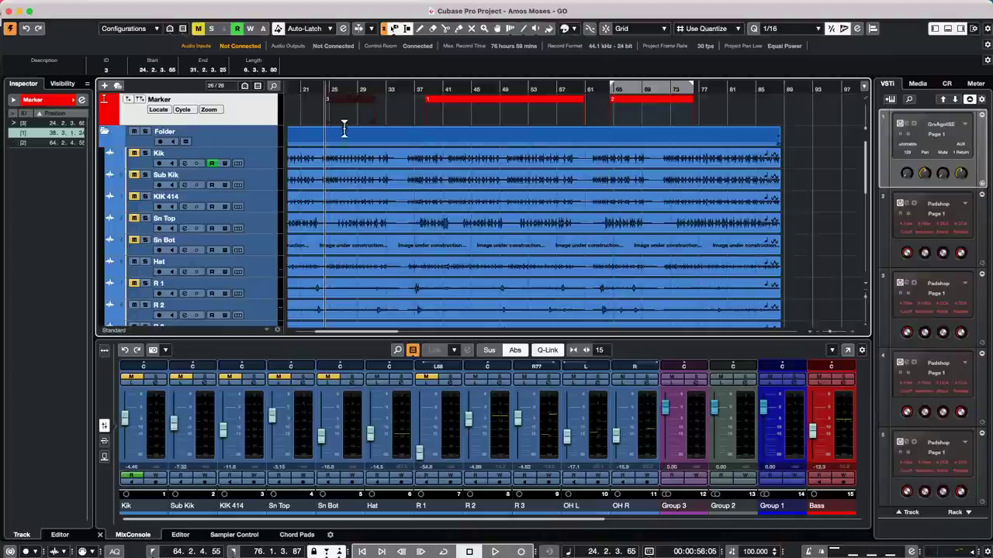
key(space)
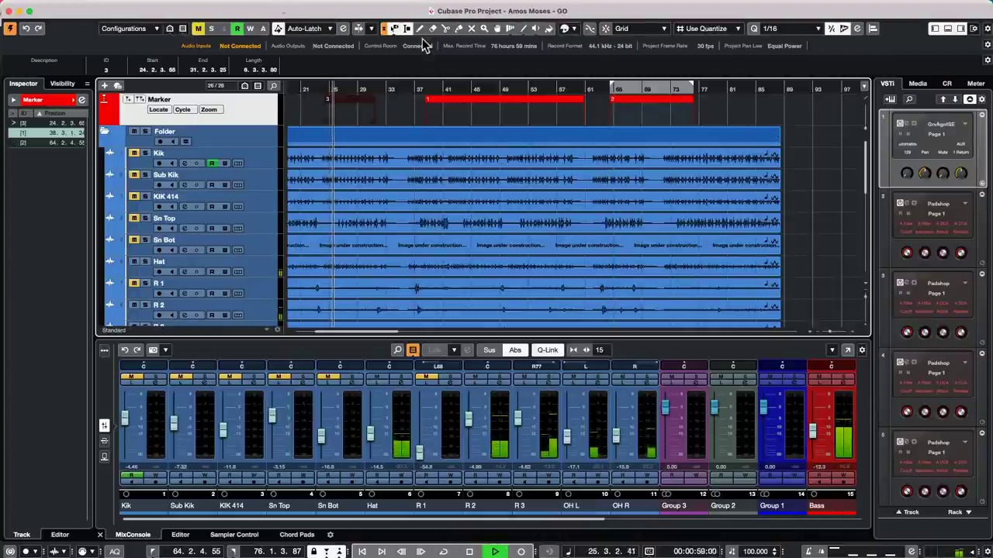
click(447, 99)
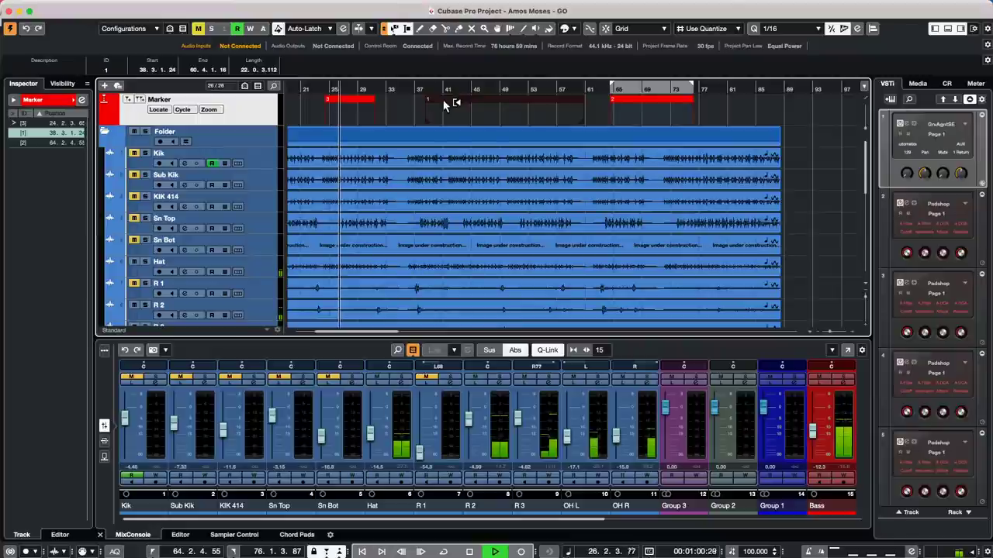
click(445, 101)
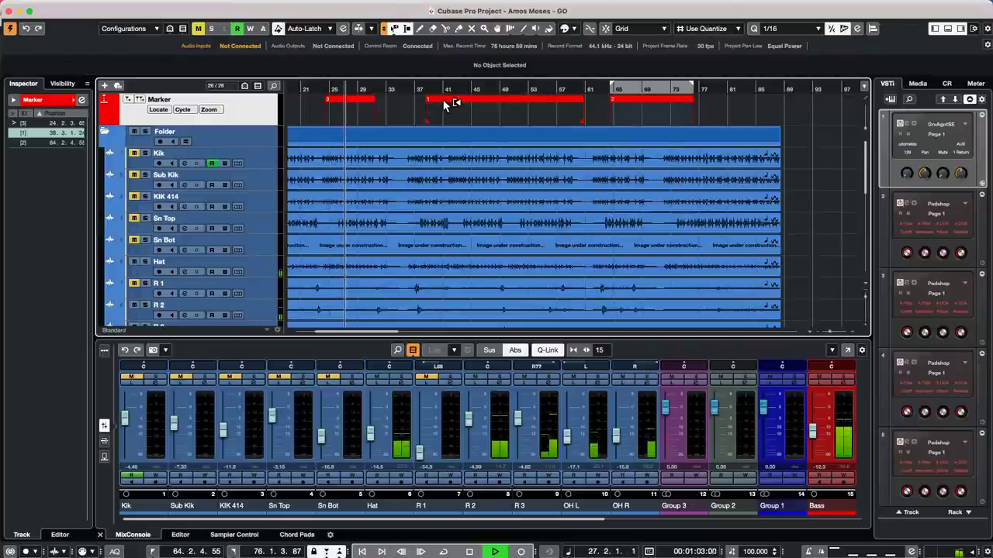
click(445, 102)
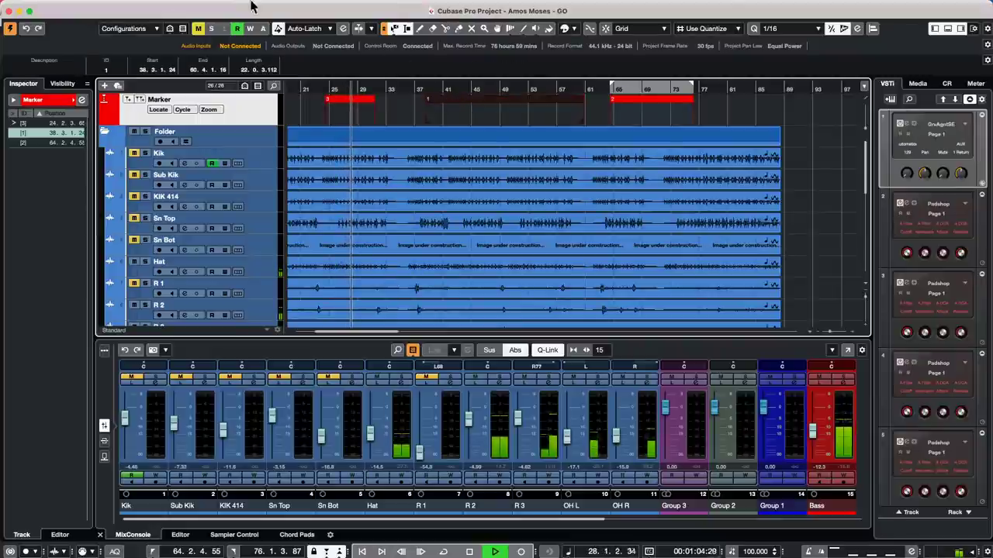
Run the "A play cycle marker in loop" macro on cycle marker 1 during playback.
click(92, 6)
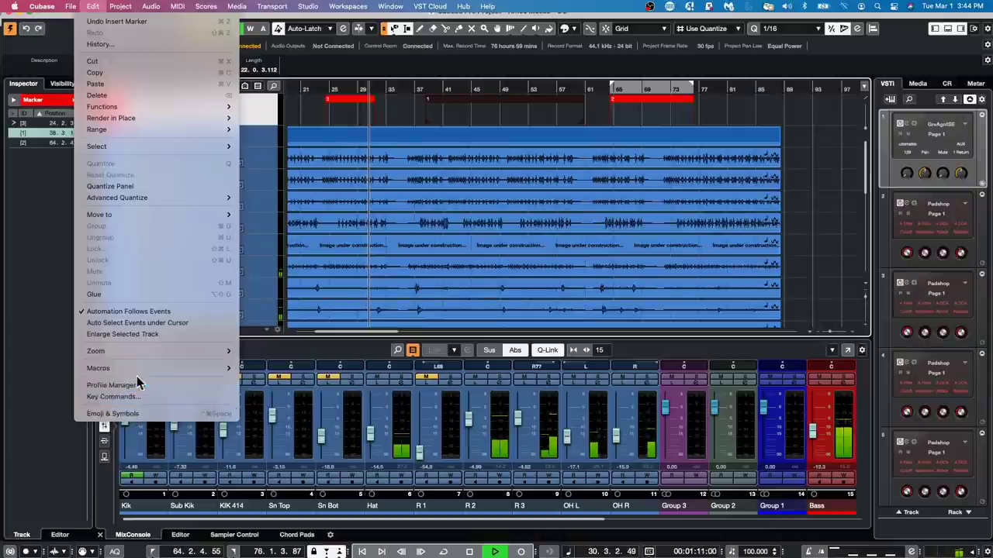
mouse_move(139, 369)
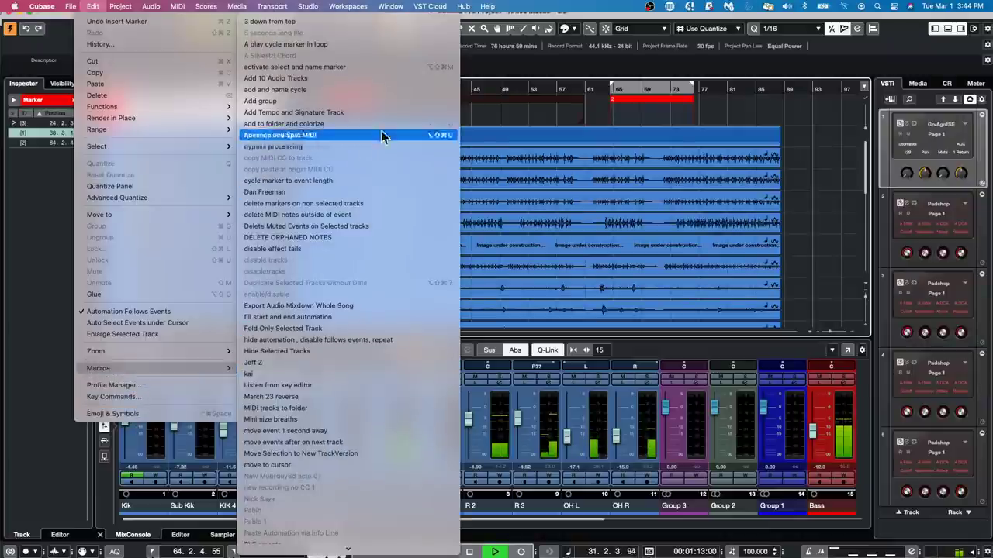
click(375, 44)
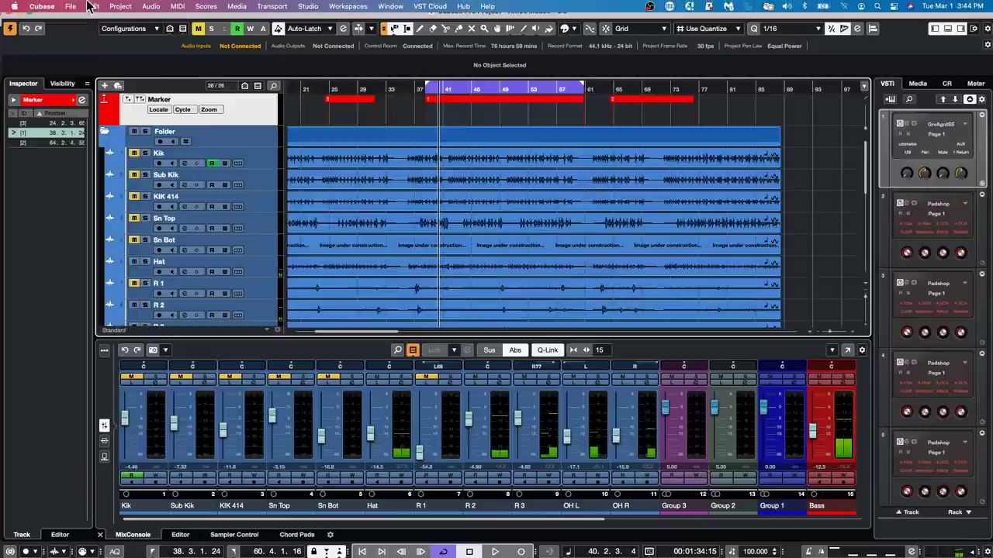
Open the key commands and select the Transport - Cycle command inside the "A play cycle marker in loop" macro.
click(92, 7)
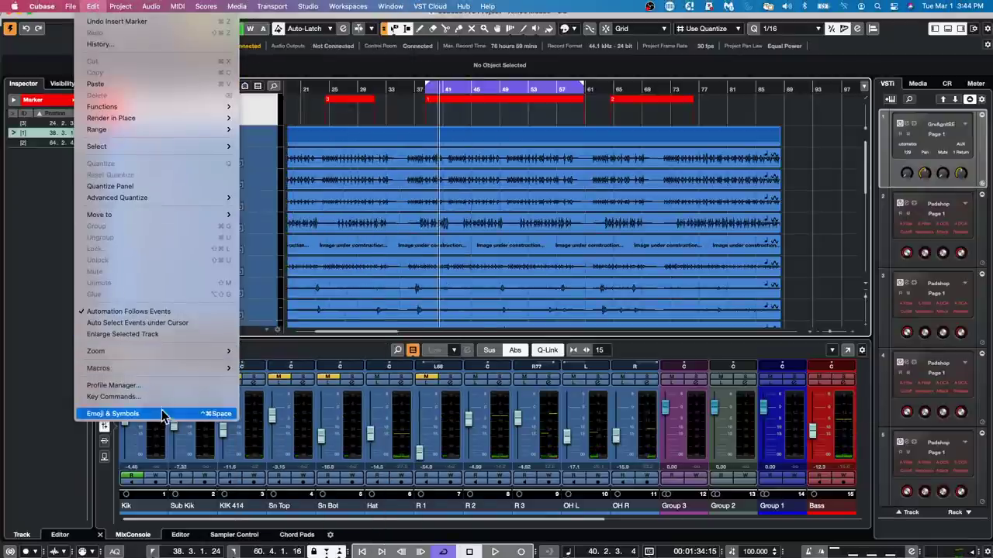
click(165, 397)
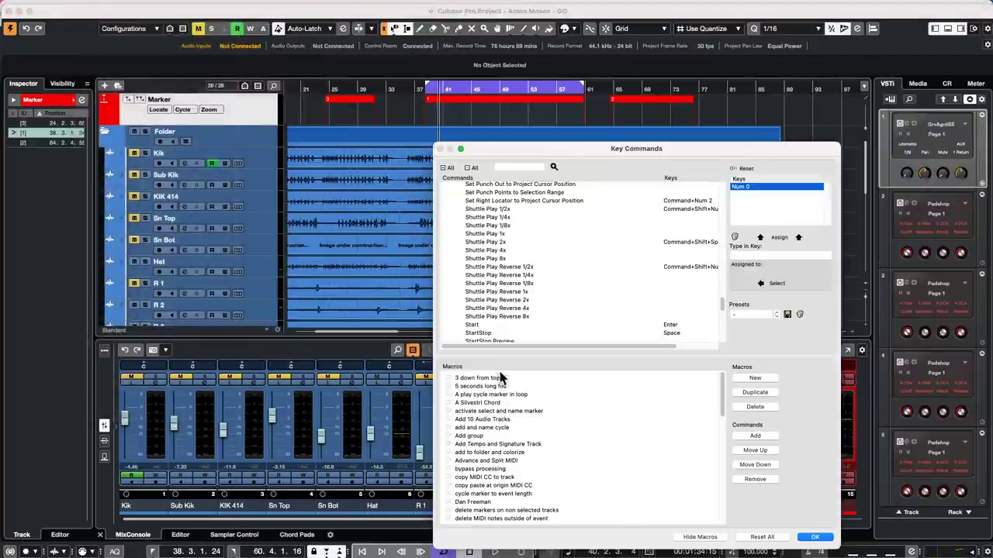
click(448, 394)
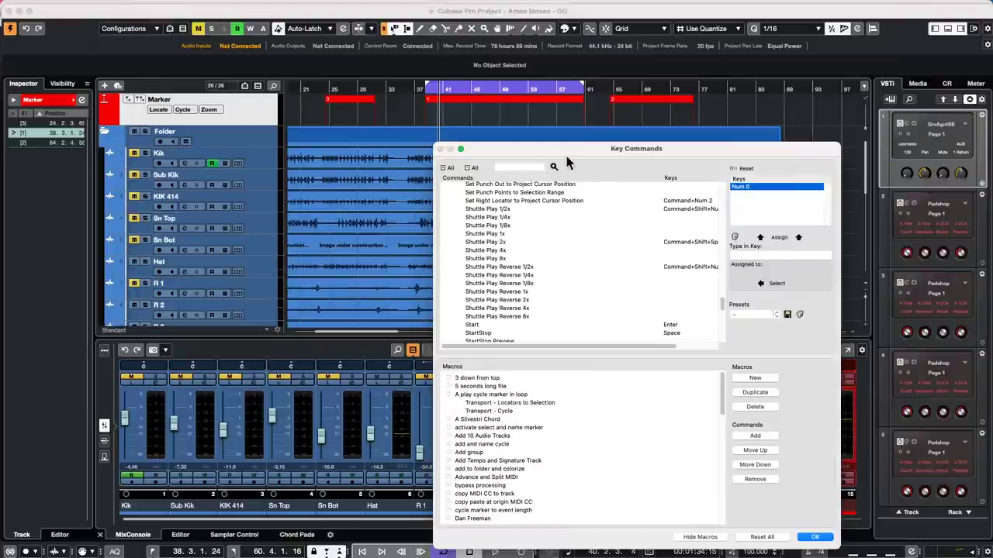
click(764, 256)
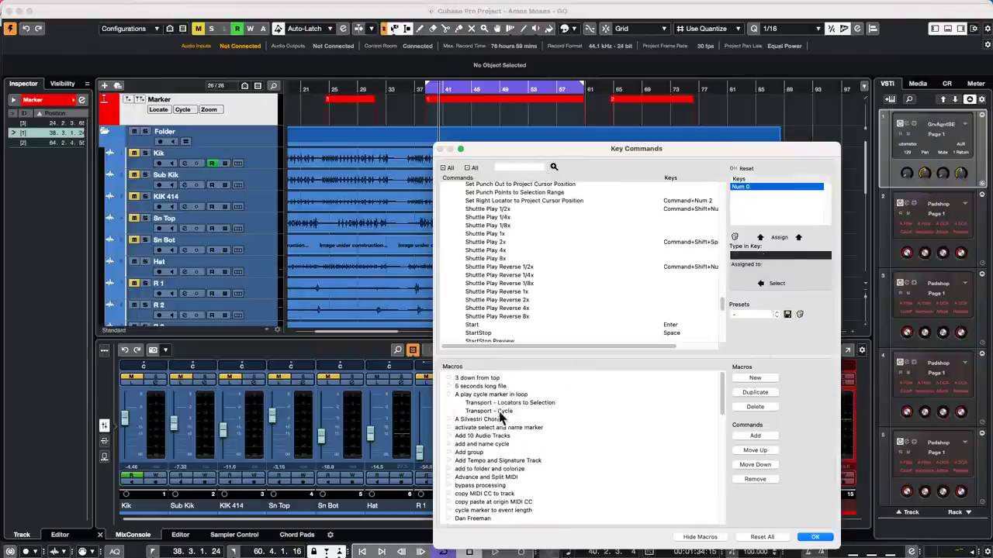
click(489, 411)
Find the Transport command Go to Left Locator by its assigned key Num 1, add it to the macro after Cycle, and accept.
click(768, 256)
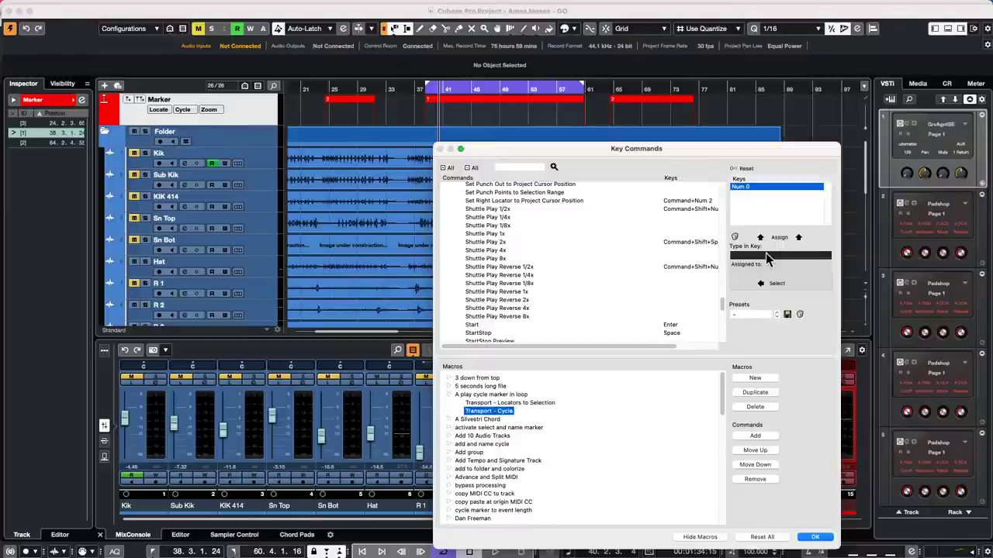
key(KP_1)
click(772, 283)
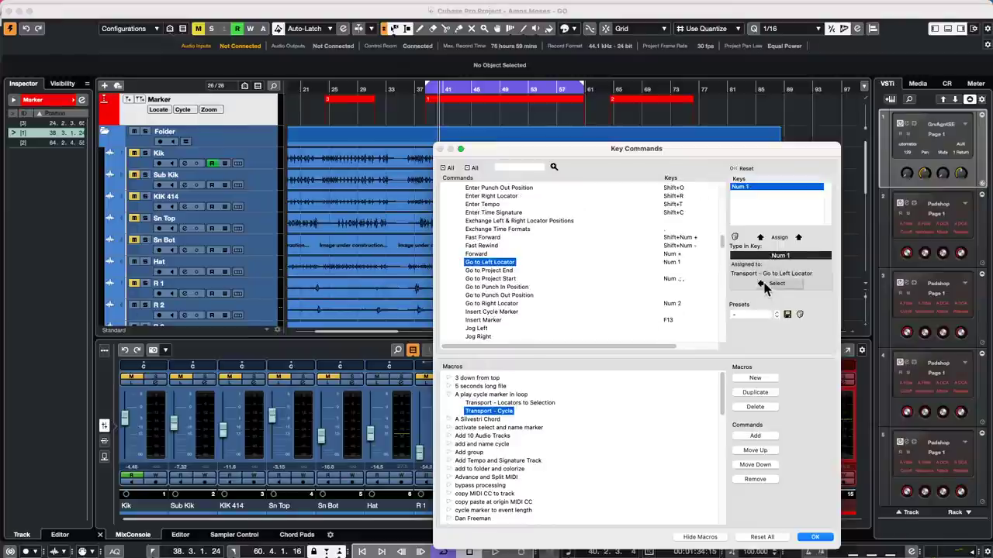
click(756, 436)
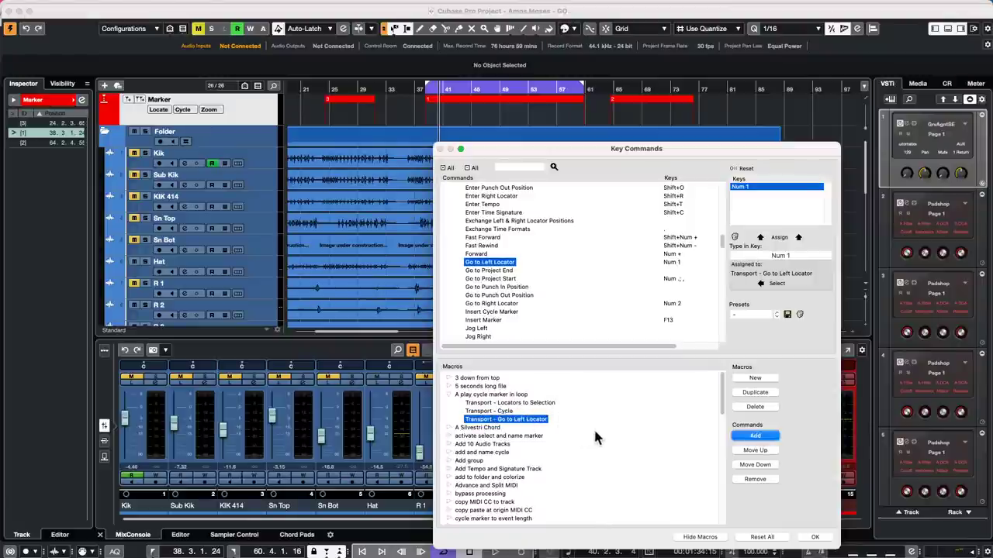
click(814, 536)
Select cycle marker 3 and start playback from it with cycle mode turned off.
click(345, 103)
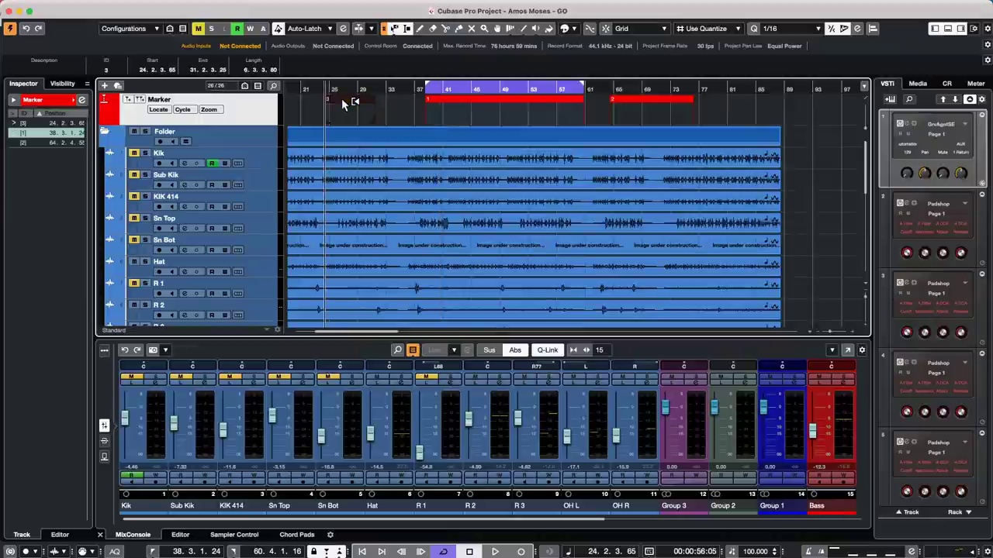
key(KP_Divide)
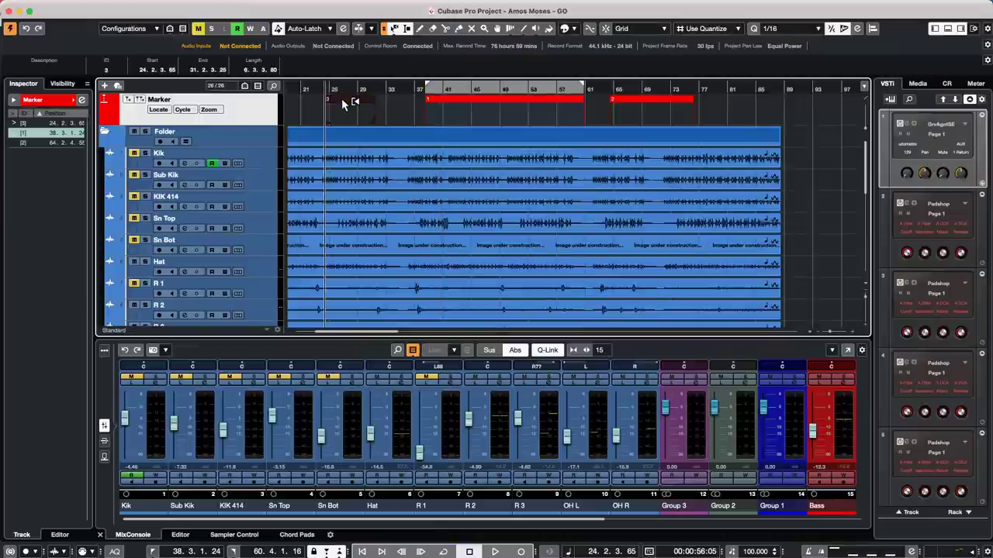
key(space)
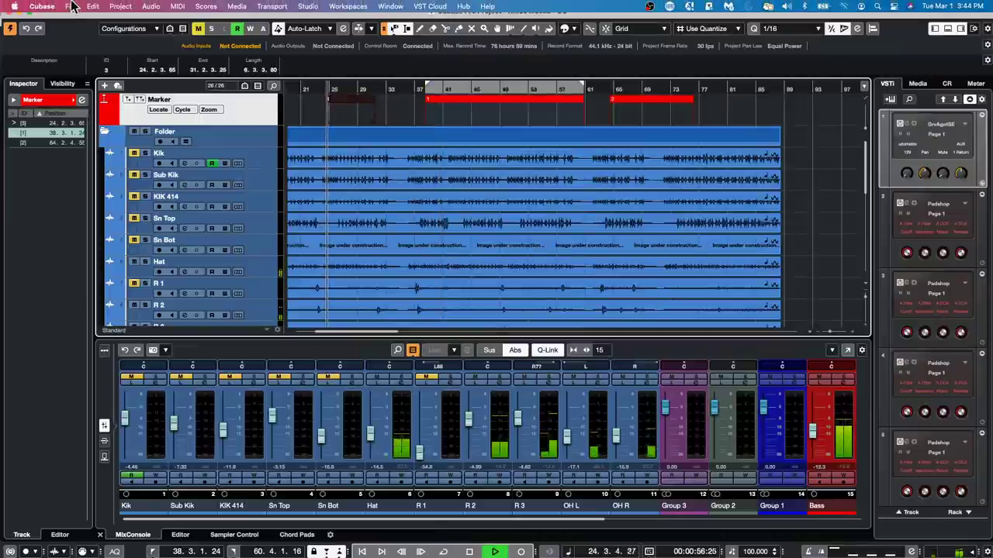
Run the extended "A play cycle marker in loop" macro on cycle marker 3 during playback.
click(93, 6)
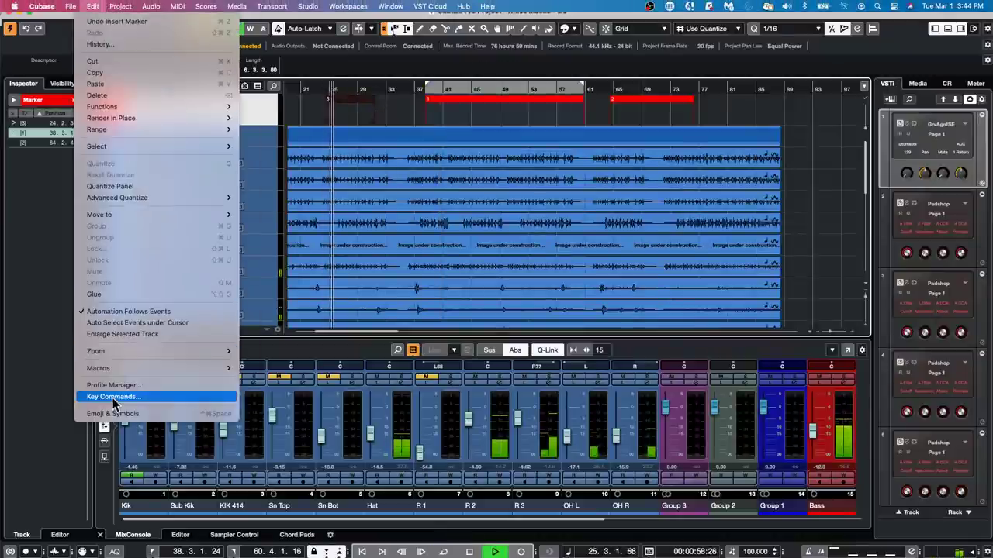
mouse_move(116, 370)
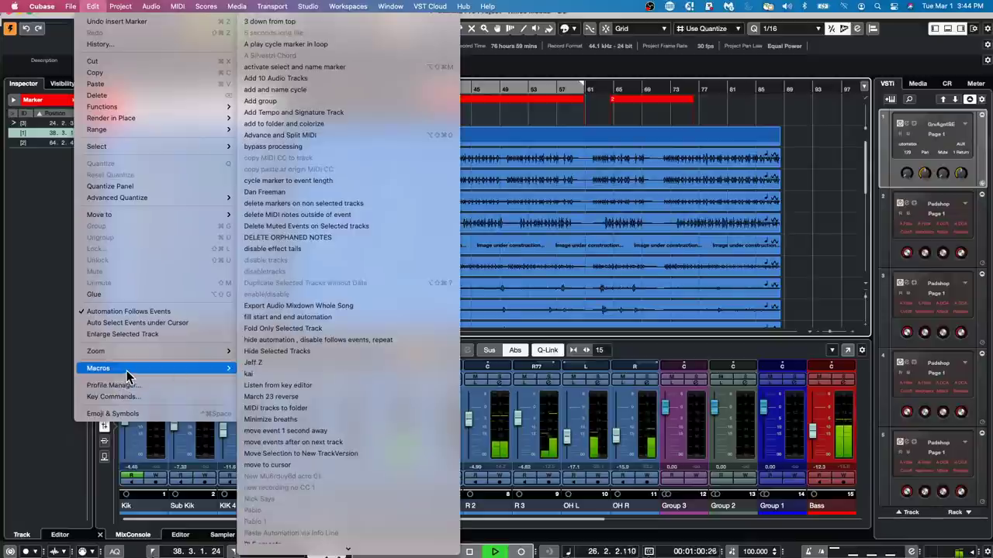
click(316, 44)
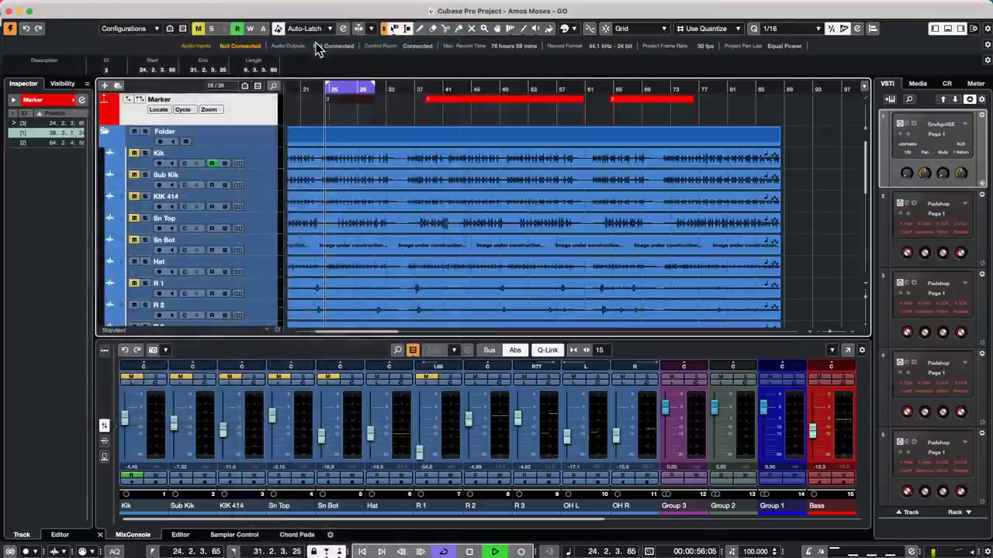
Select cycle marker 2 and try to run the "A play cycle marker in loop" macro on it during playback.
click(627, 97)
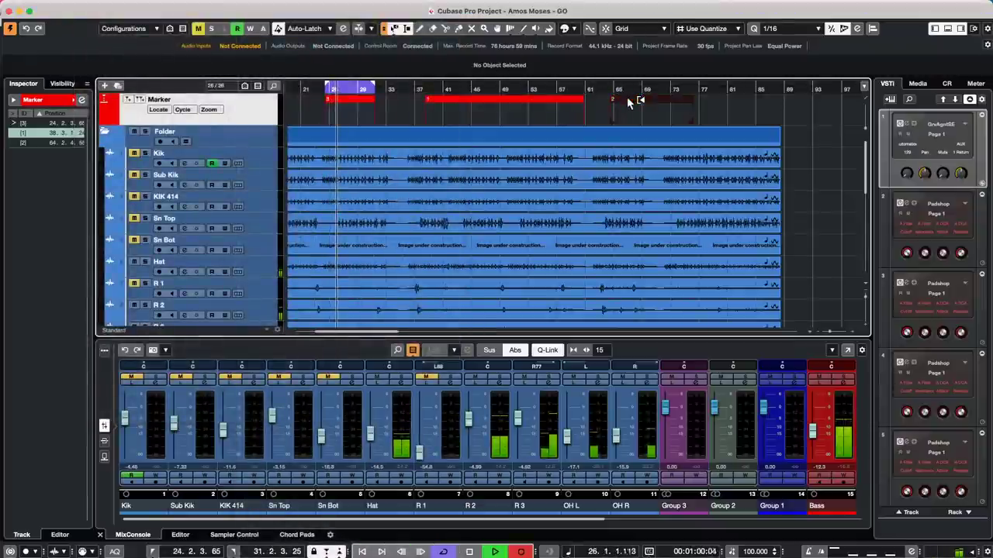
click(93, 6)
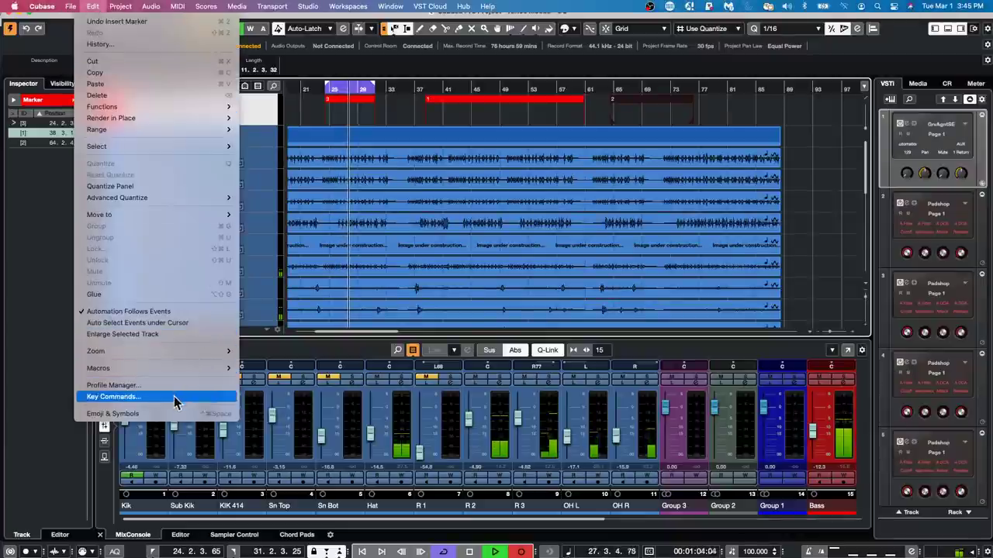
mouse_move(178, 369)
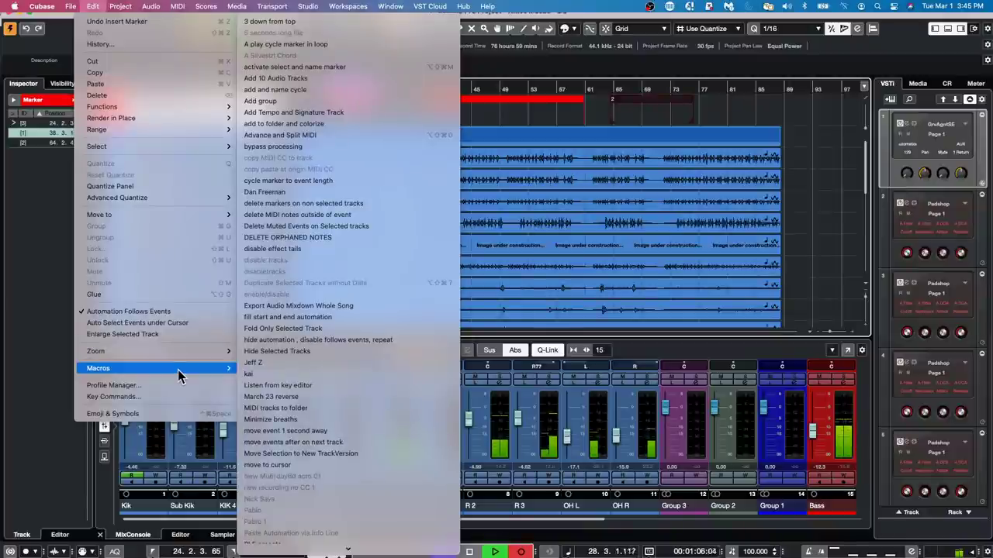
click(347, 44)
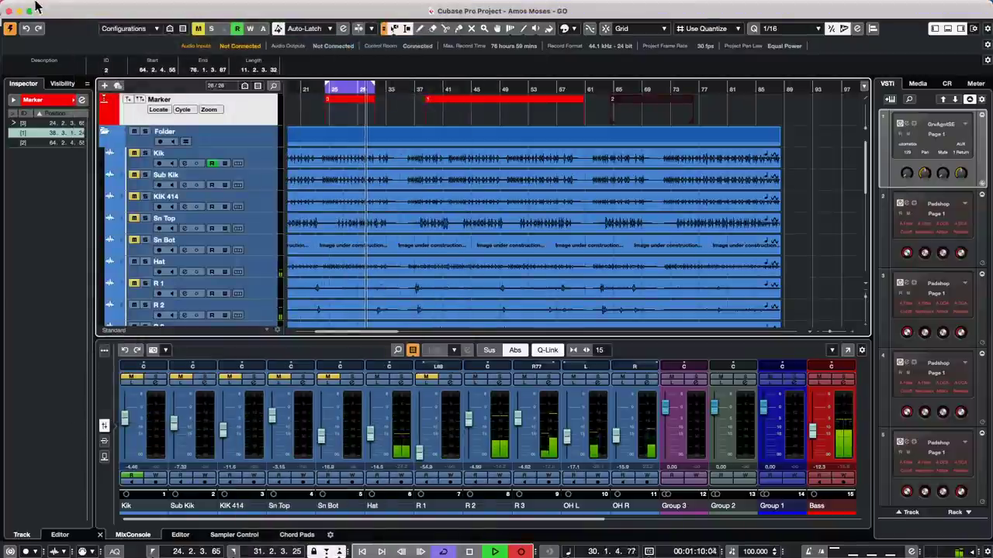
Try the loop macro on cycle marker 2 once more, and locate to cycle marker 2 with playback stopped.
click(93, 6)
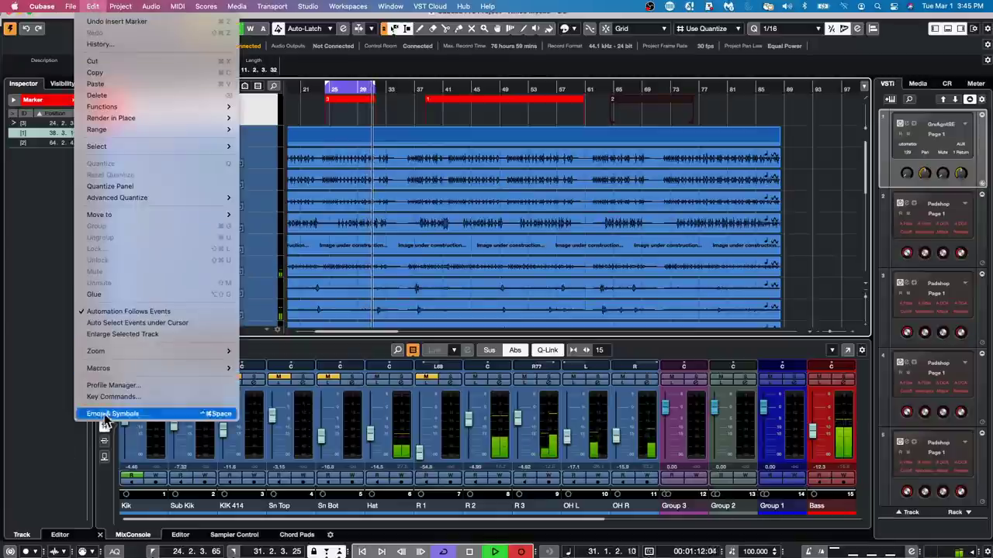
mouse_move(178, 369)
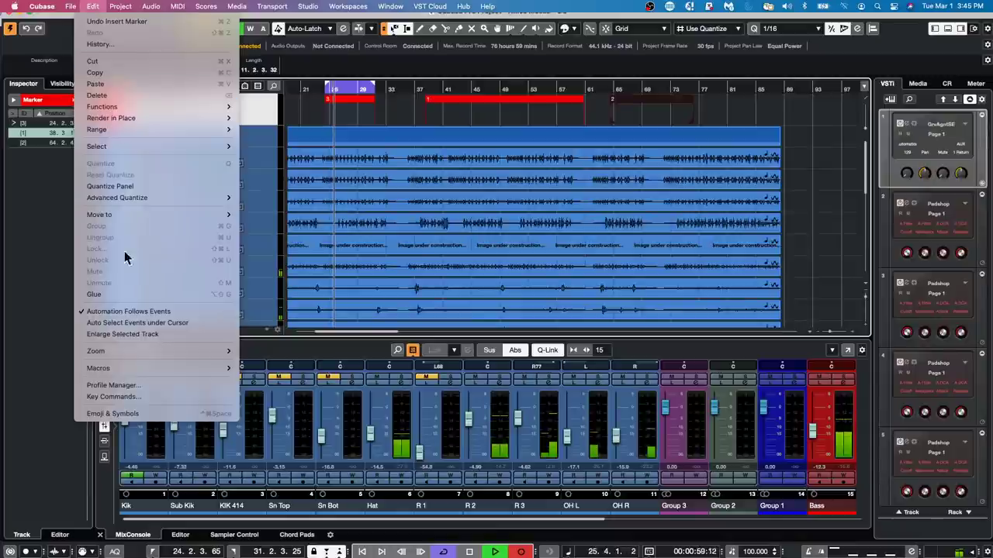
mouse_move(217, 371)
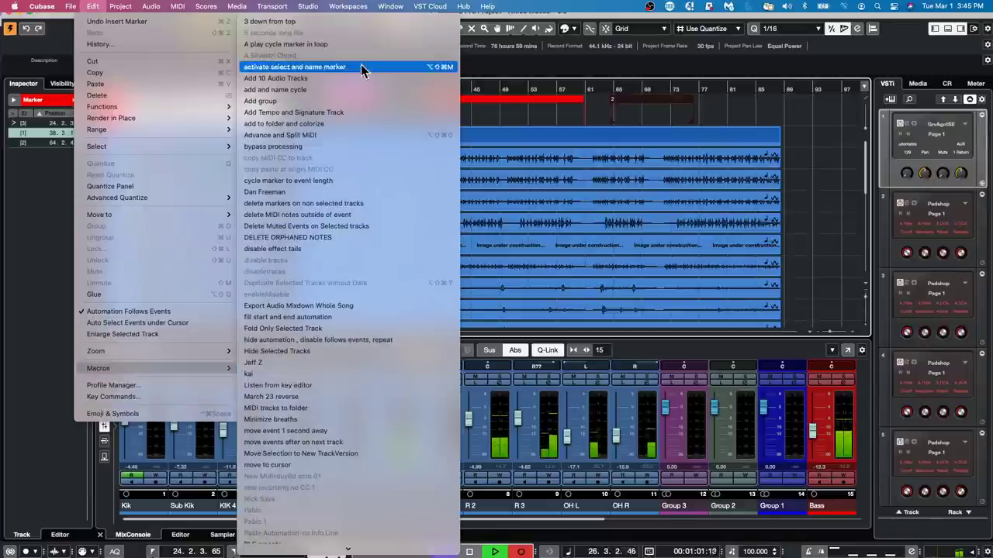
click(353, 45)
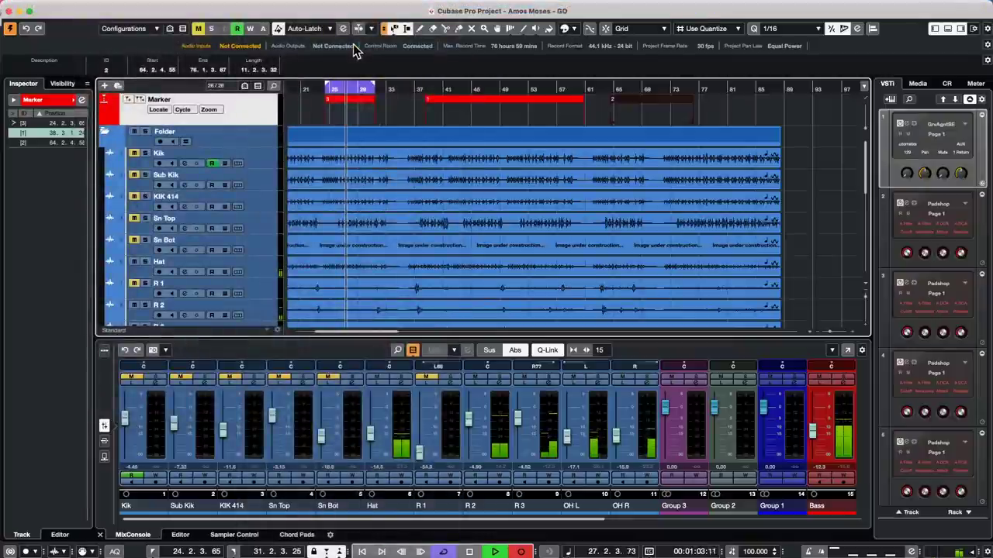
click(629, 97)
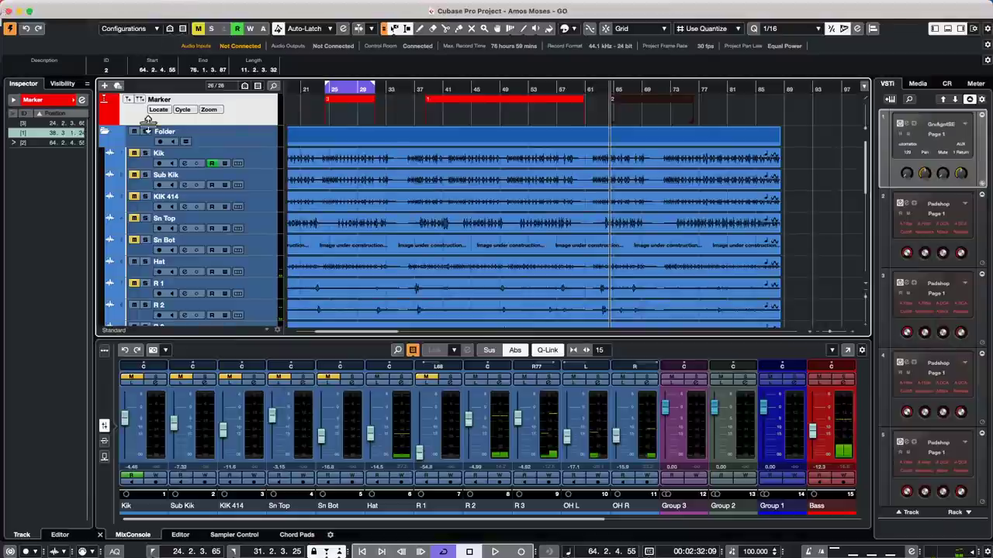
Run the "A play cycle marker in loop" macro on cycle marker 2 from stopped playback, and stop playback again.
click(93, 6)
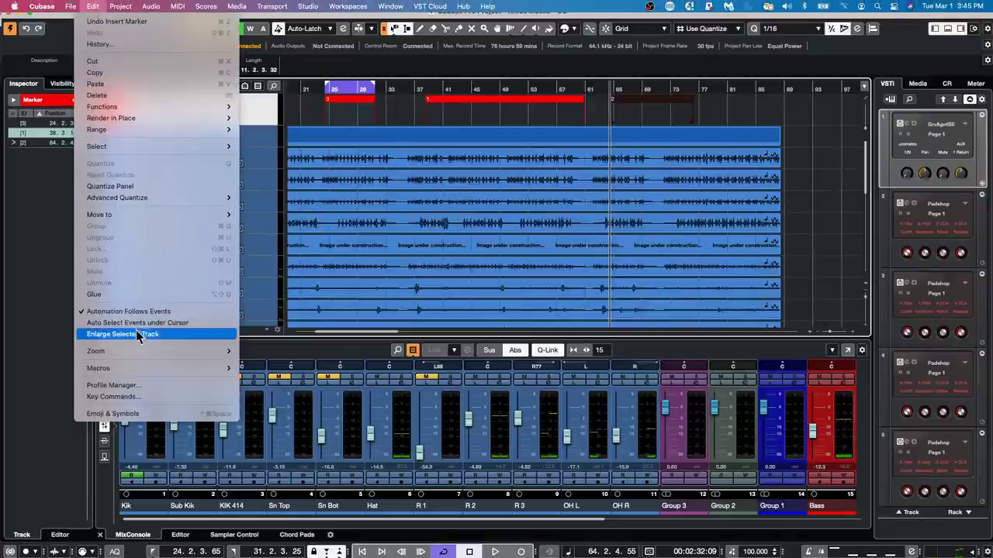
mouse_move(145, 366)
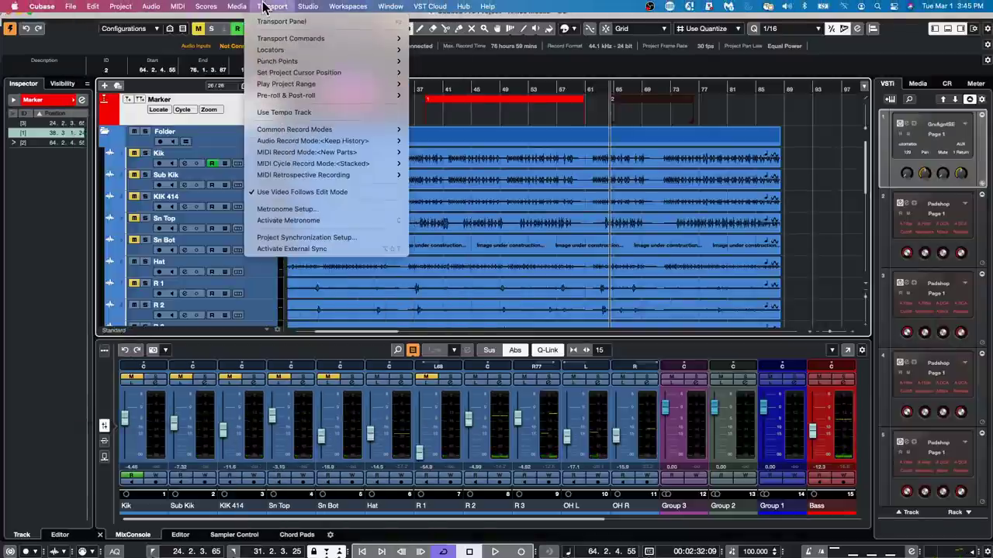
mouse_move(120, 6)
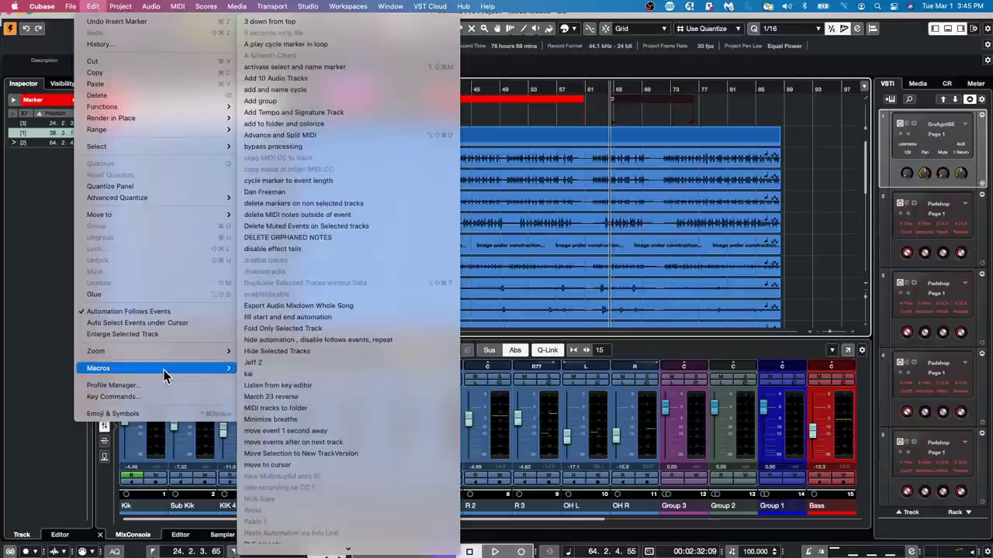
click(364, 45)
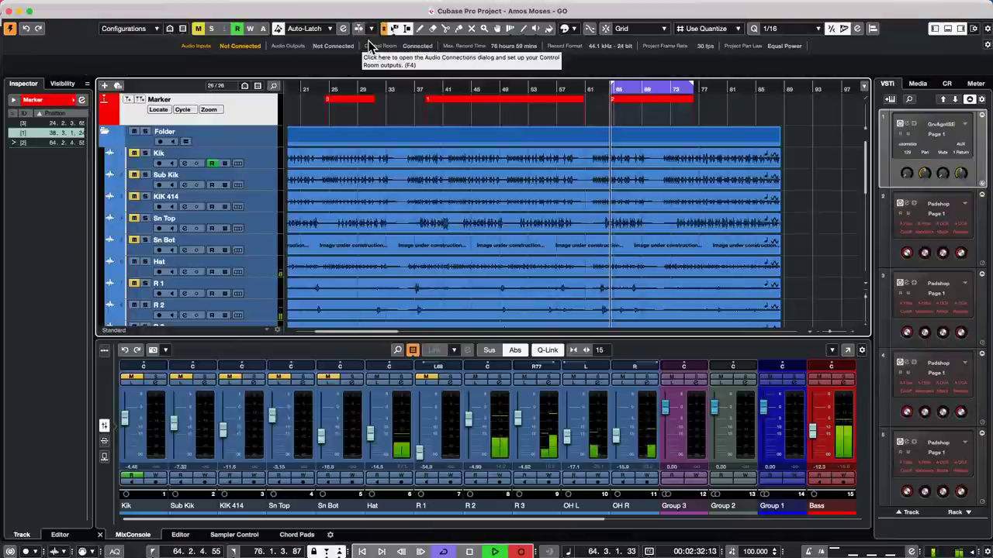
key(space)
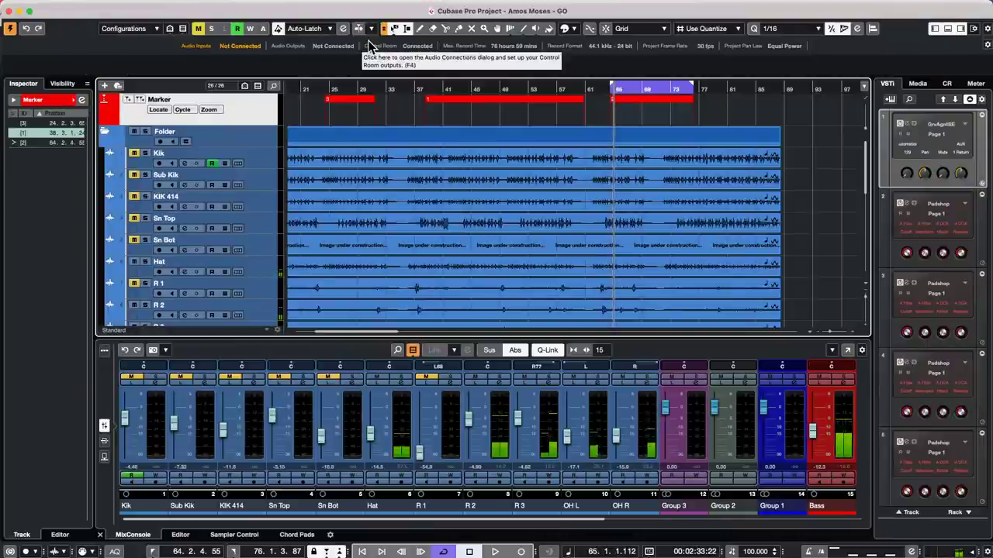
mouse_move(50, 6)
click(92, 6)
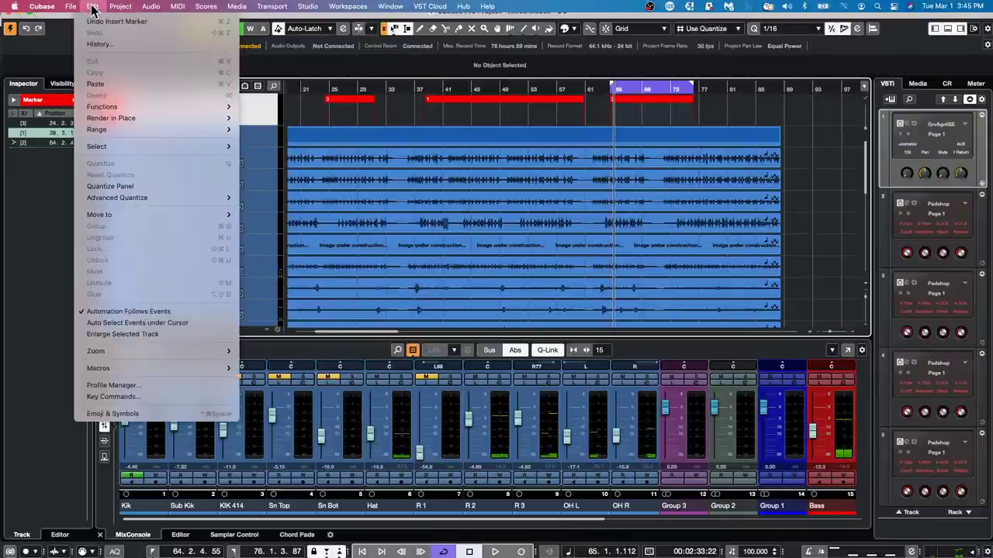
click(451, 132)
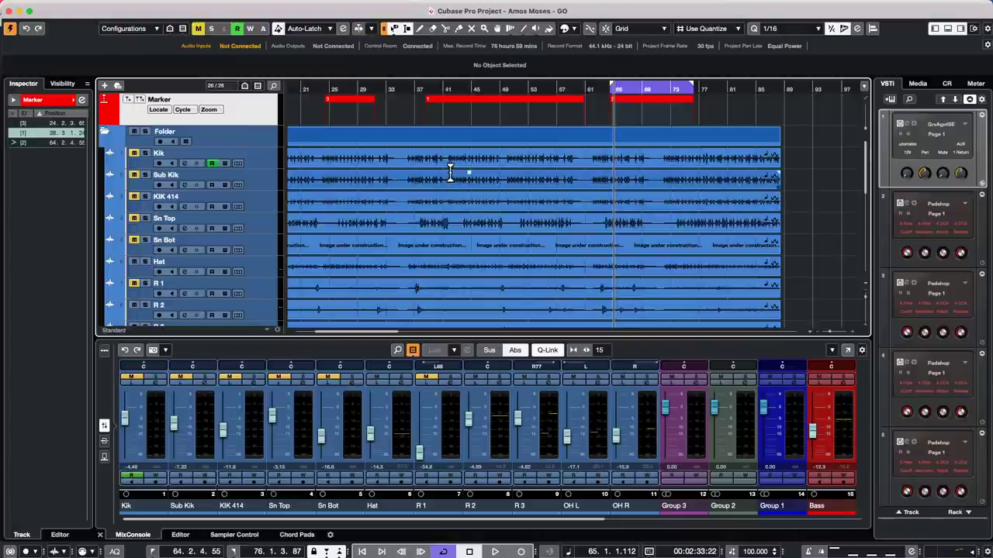
Select a range on the Bass track from about bar 39 to bar 52 and open the Bass channel settings.
scroll(400, 235, down, 5)
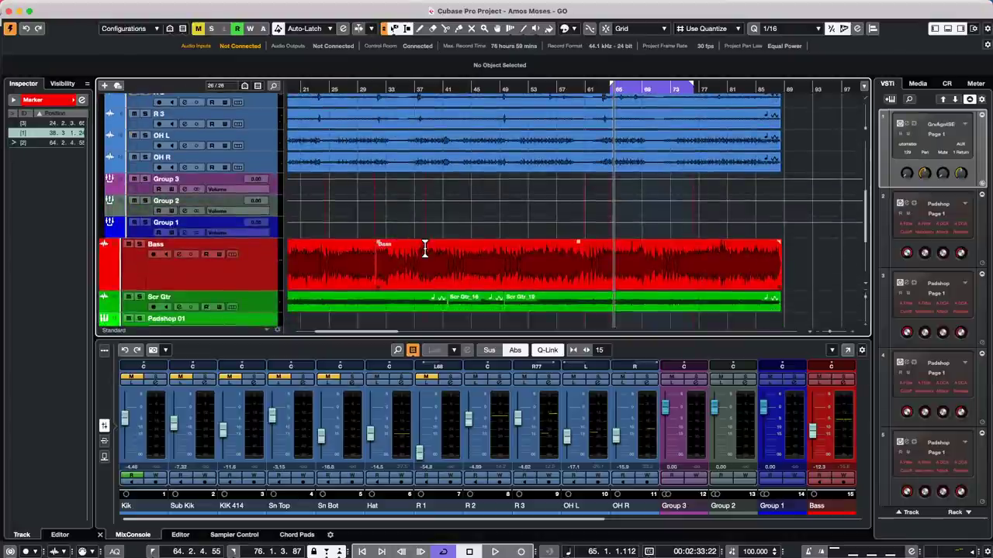
drag(429, 252, 525, 256)
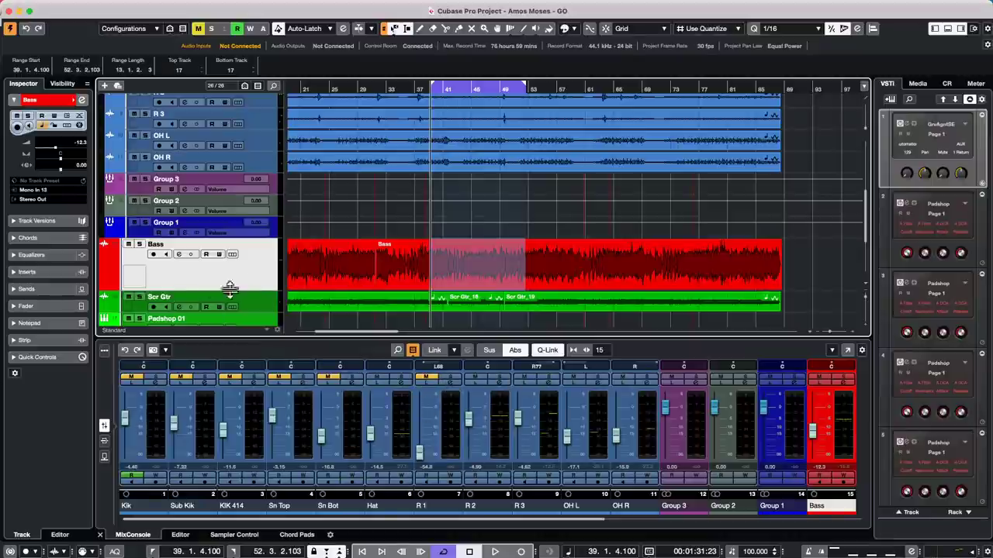
click(182, 257)
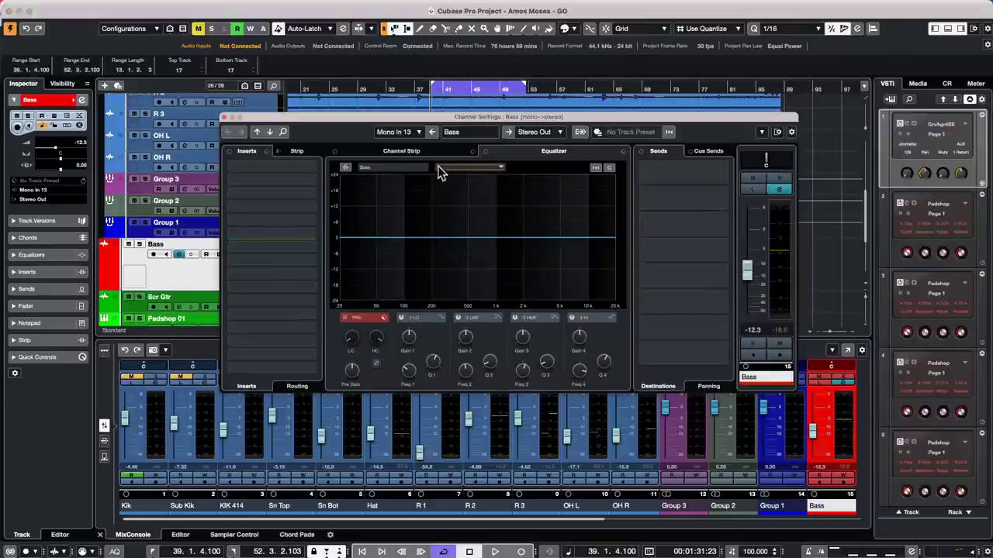
Load the "Bright HiHat" equalizer preset on the Bass channel.
click(624, 152)
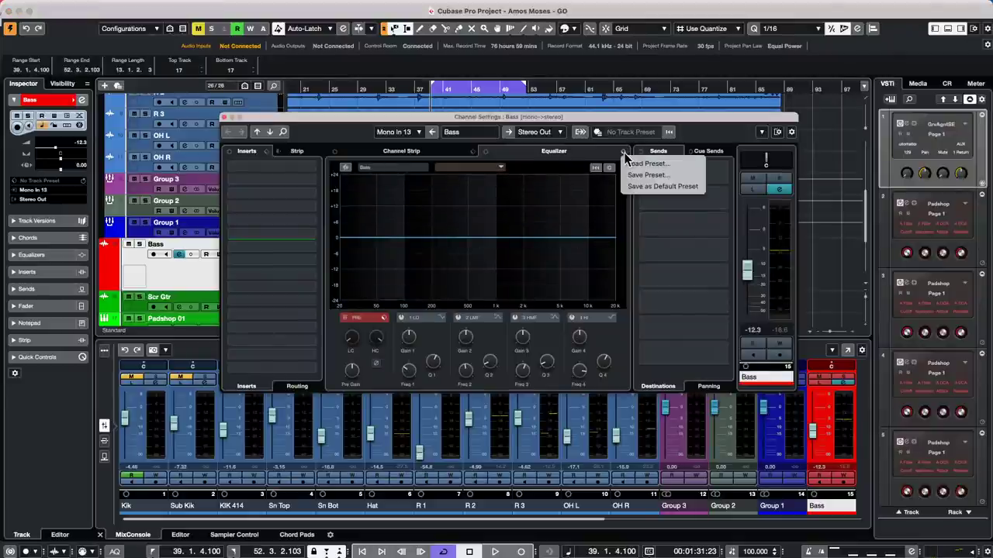
click(640, 164)
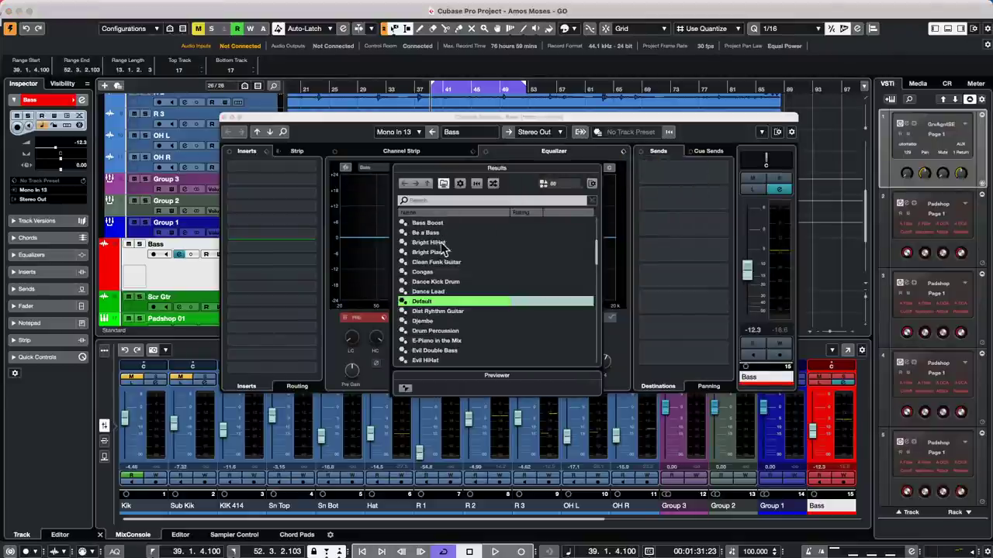
double_click(443, 244)
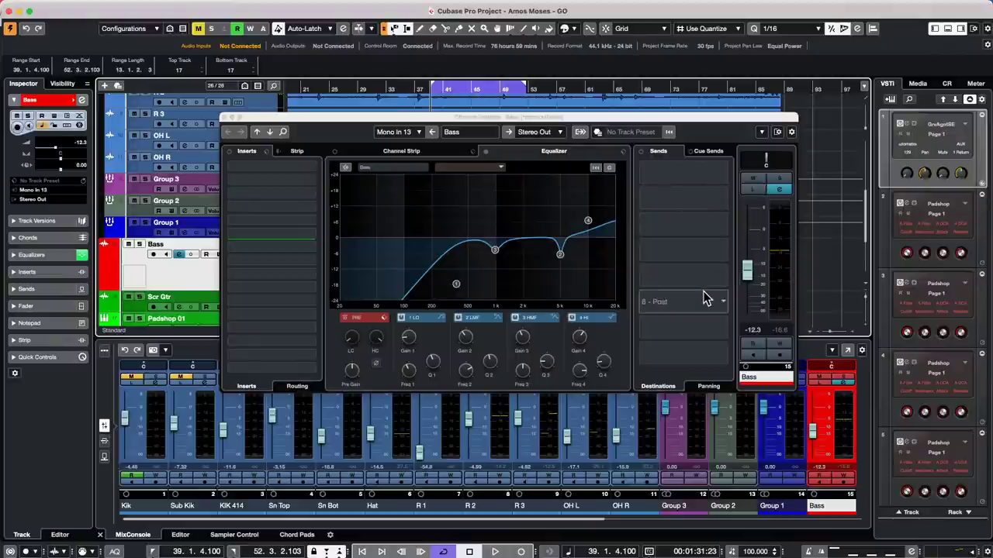
Start playback, move the Bass channel's EQ band 1 to about 101 Hz, and enable automation writing on the channel.
click(497, 551)
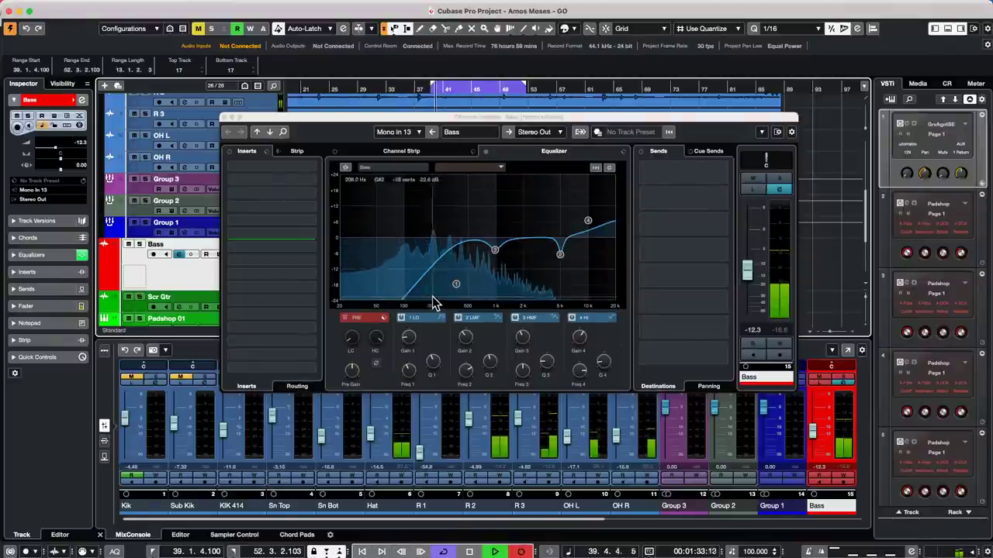
drag(456, 284, 405, 229)
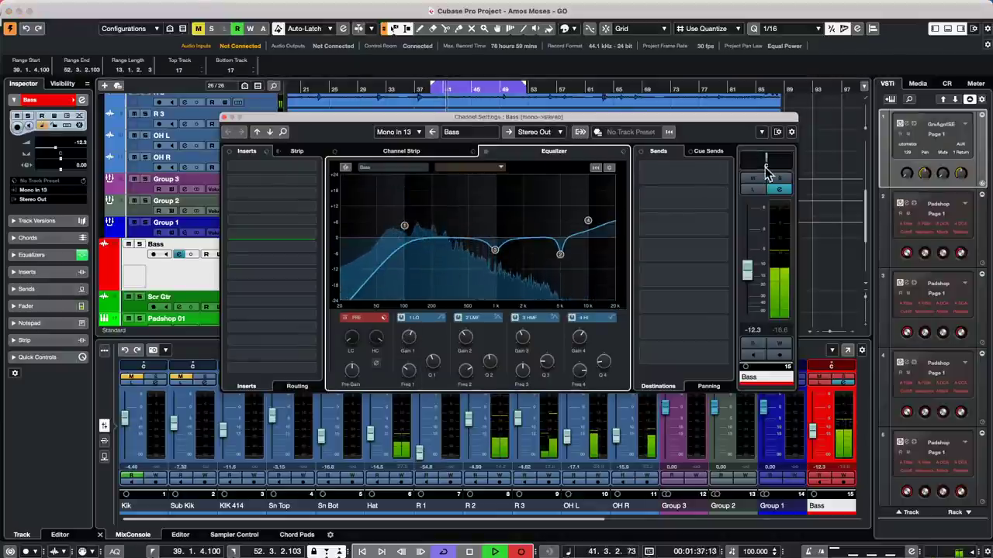
click(779, 345)
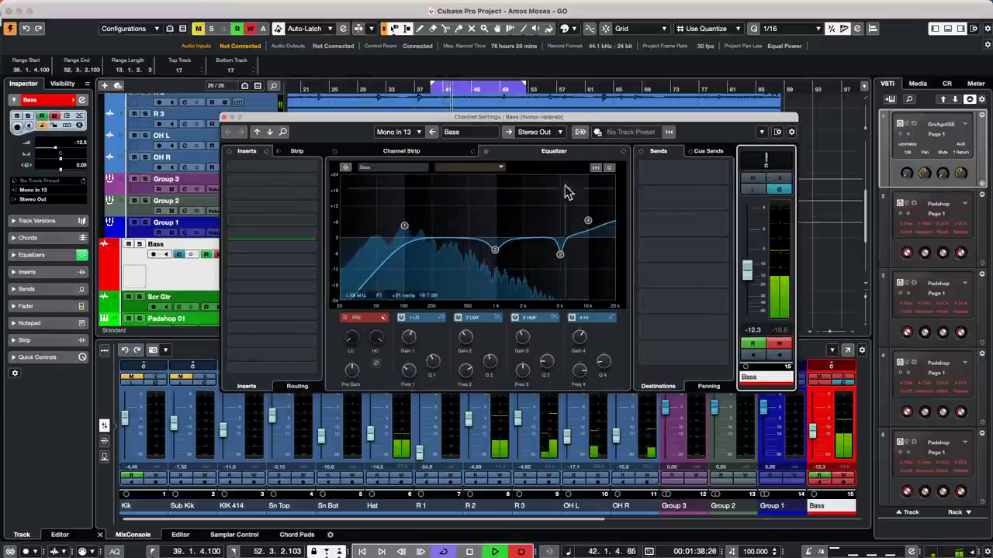
click(539, 132)
click(474, 175)
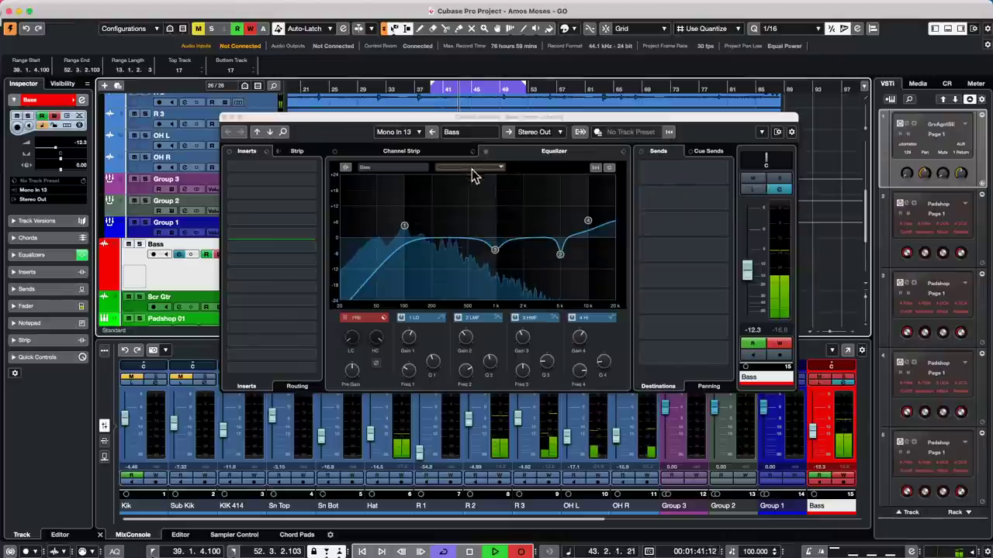
Load the "Basic Sax" equalizer preset on the Bass channel during playback while automation is being written.
click(623, 151)
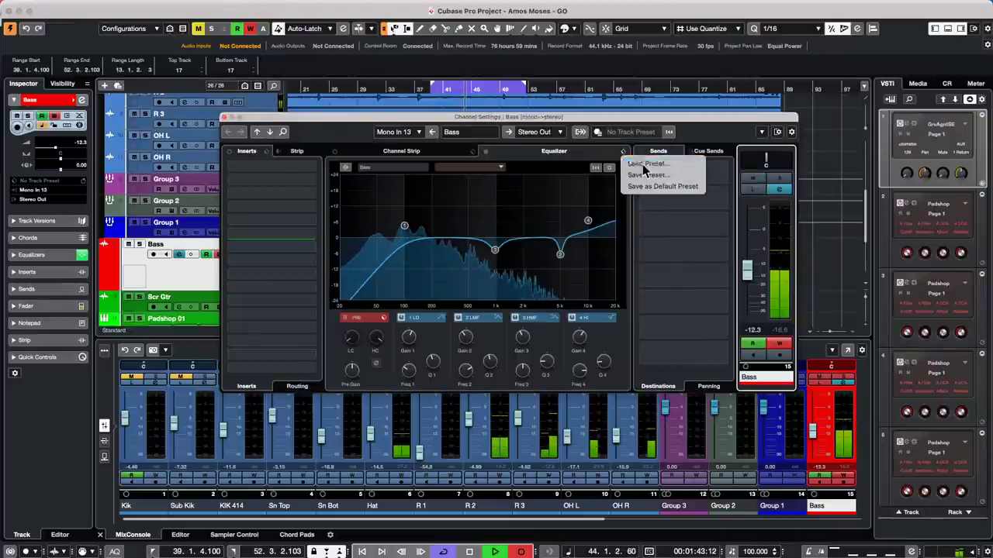
click(643, 171)
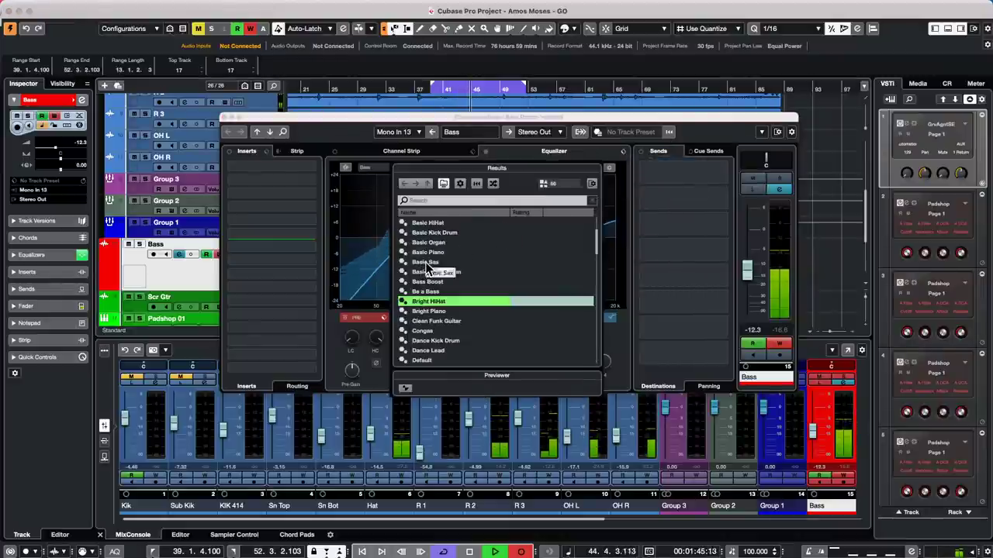
double_click(426, 268)
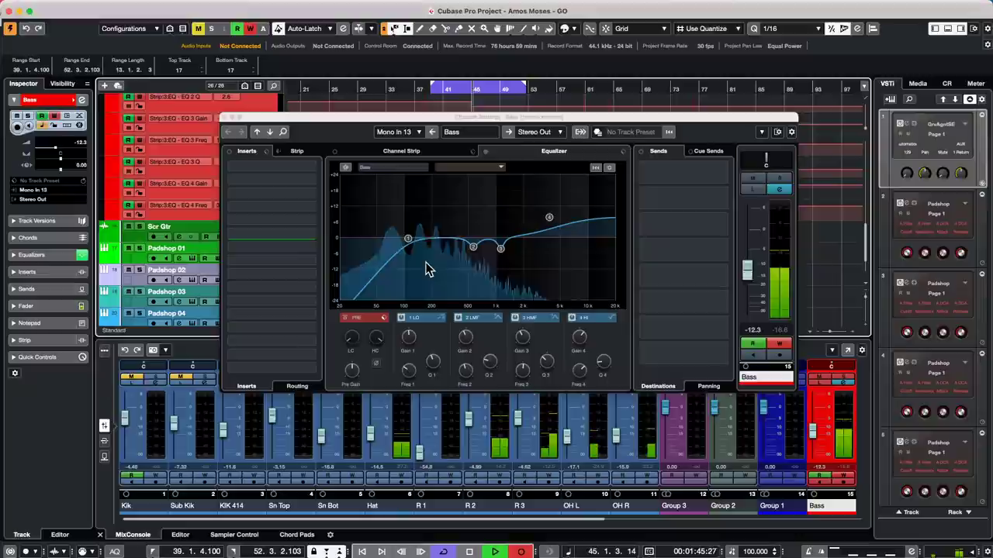
Load the "Add Air @ 15kHz" equalizer preset on the Bass channel during playback, and stop playback.
click(624, 152)
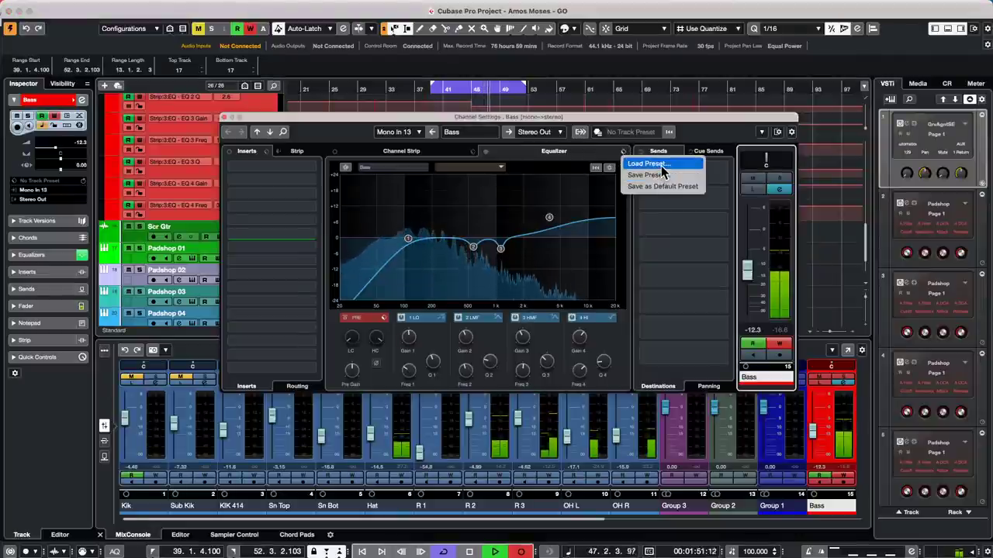
click(661, 165)
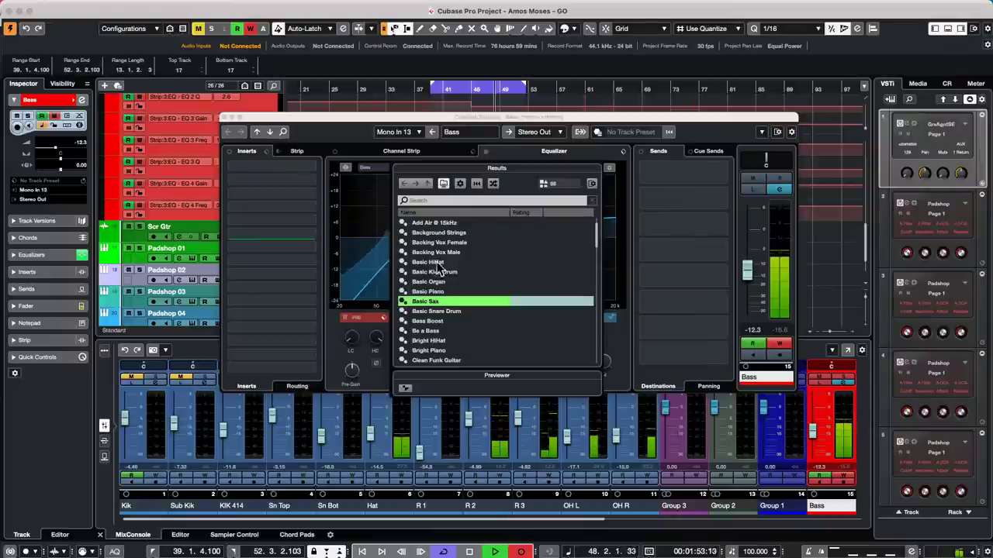
double_click(439, 222)
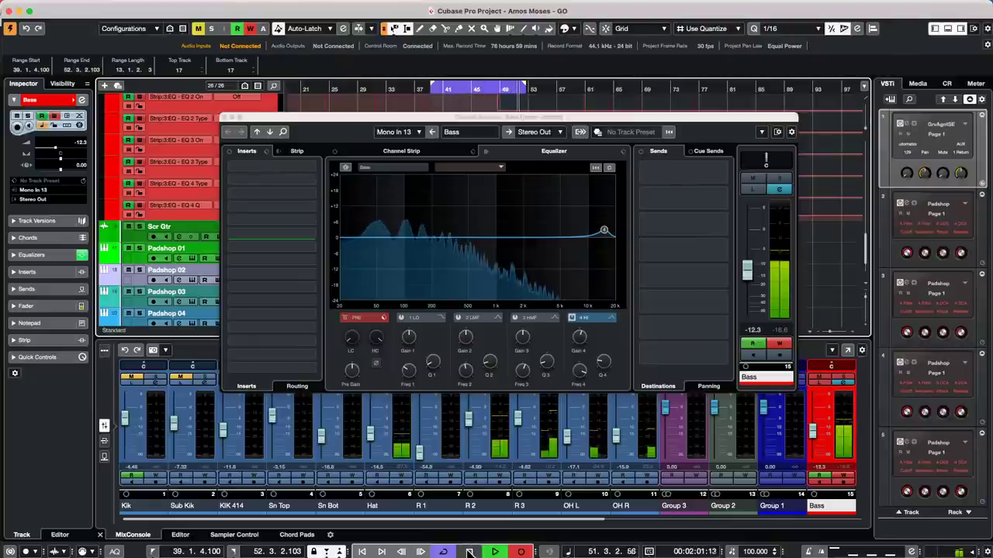
key(space)
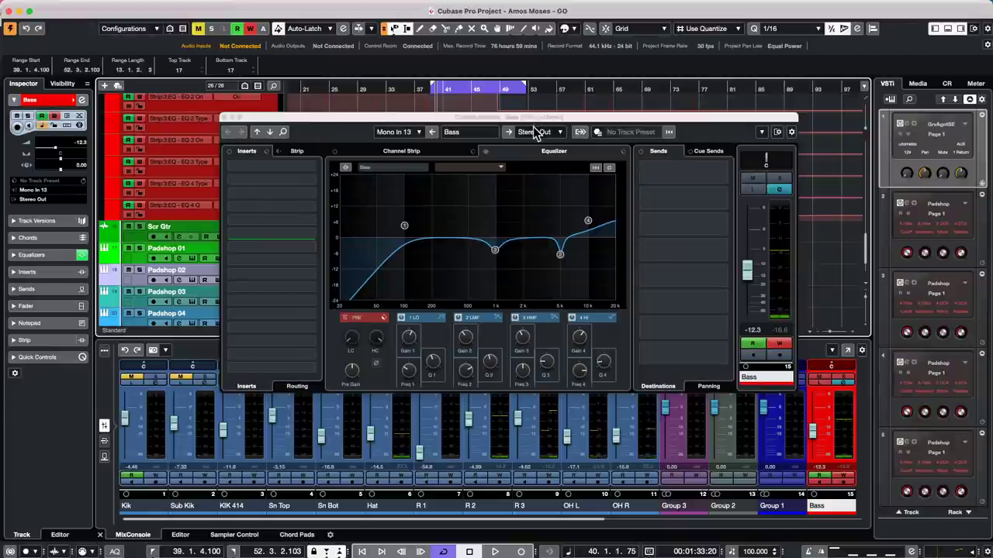
Solo the Bass track and reposition the channel settings window so that the Bass track controls stay accessible.
drag(454, 124, 480, 224)
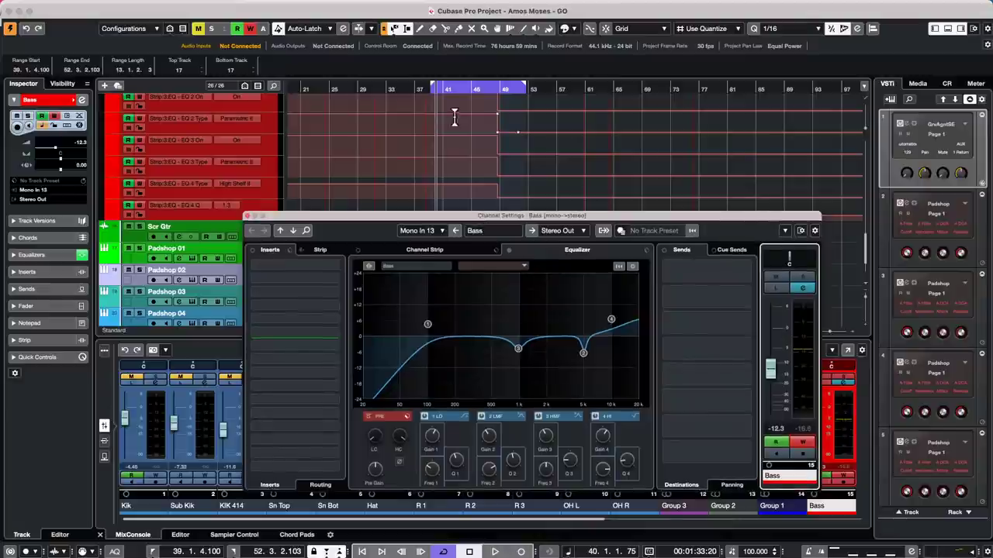
scroll(448, 118, up, 2)
scroll(456, 116, up, 10)
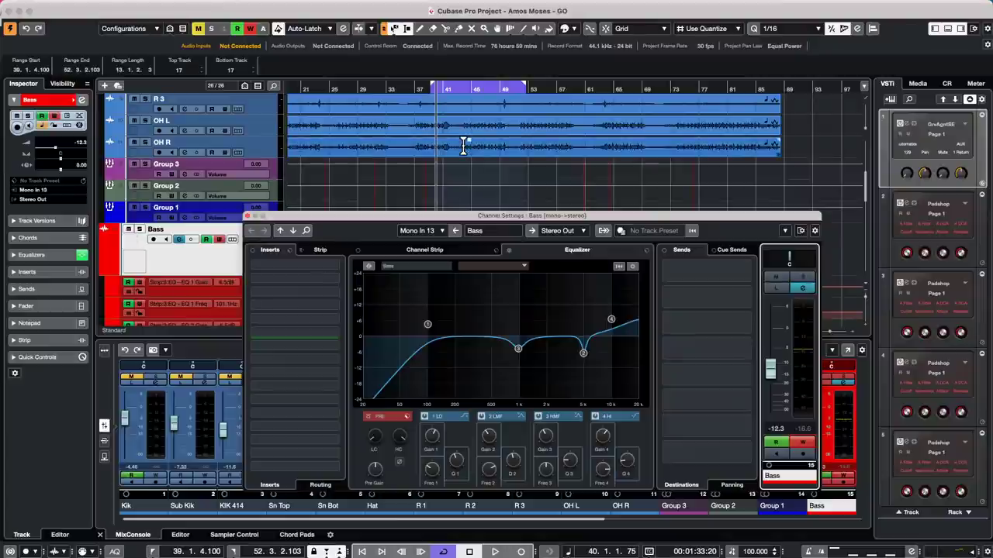
click(139, 232)
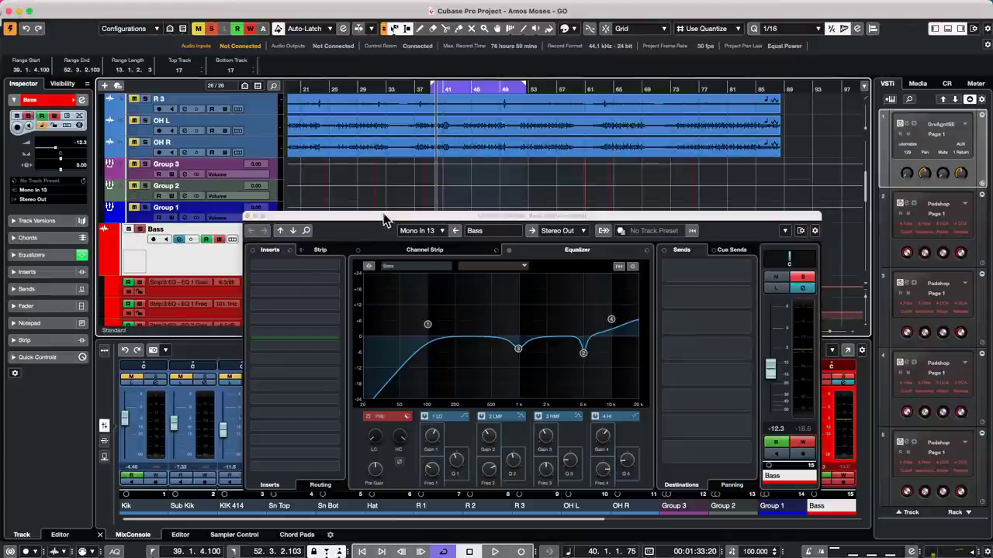
drag(413, 216, 468, 318)
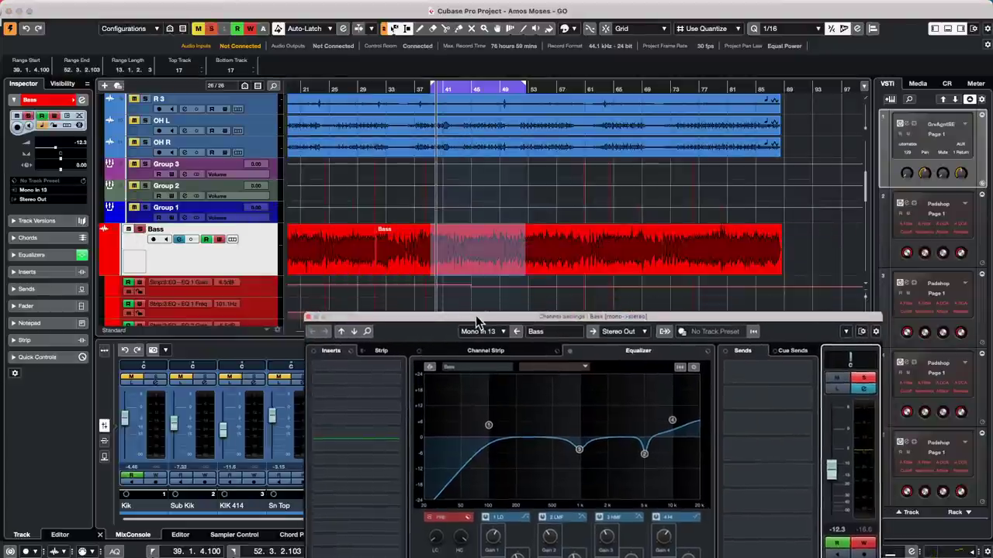
drag(553, 321, 551, 188)
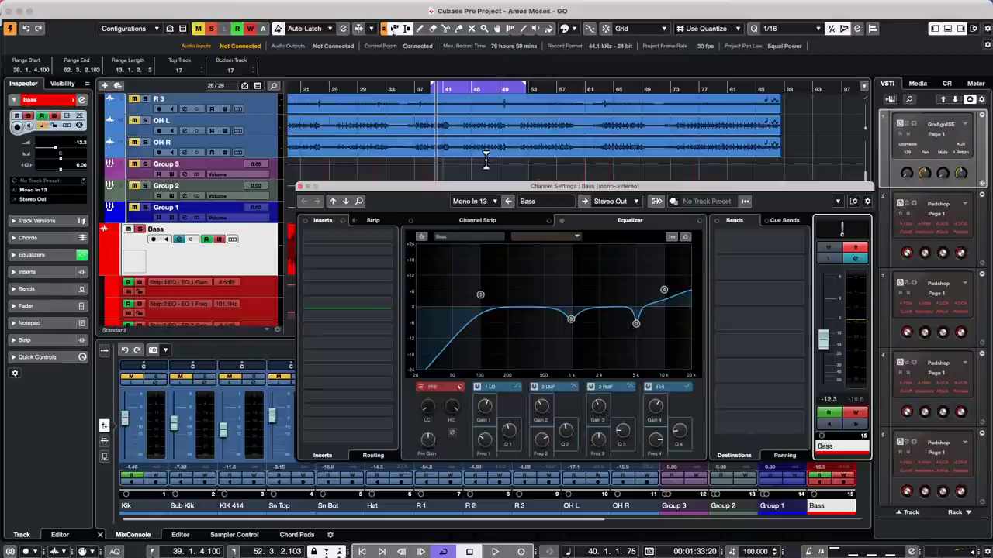
Play back the written EQ automation on the soloed Bass track, and open the equalizer preset browser without loading a preset.
click(495, 552)
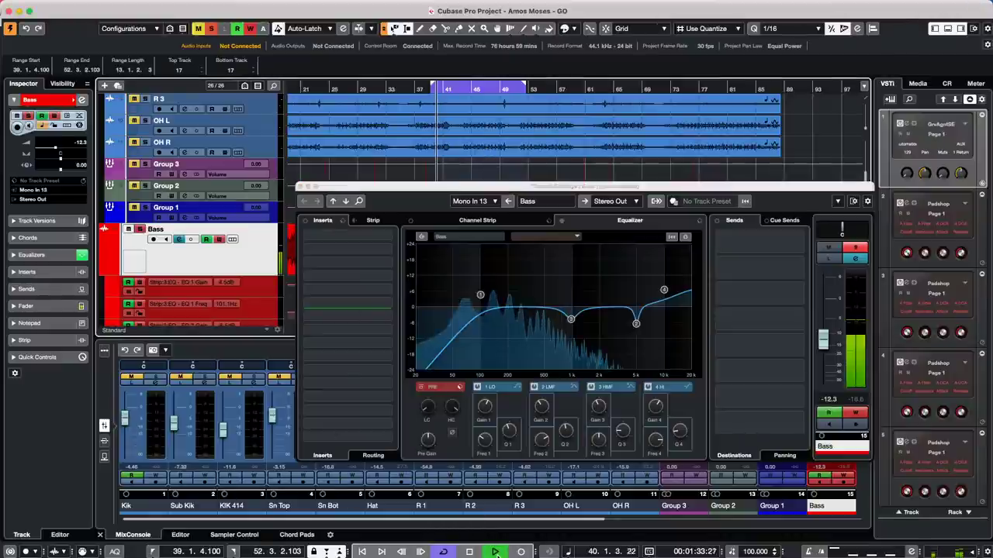
click(685, 239)
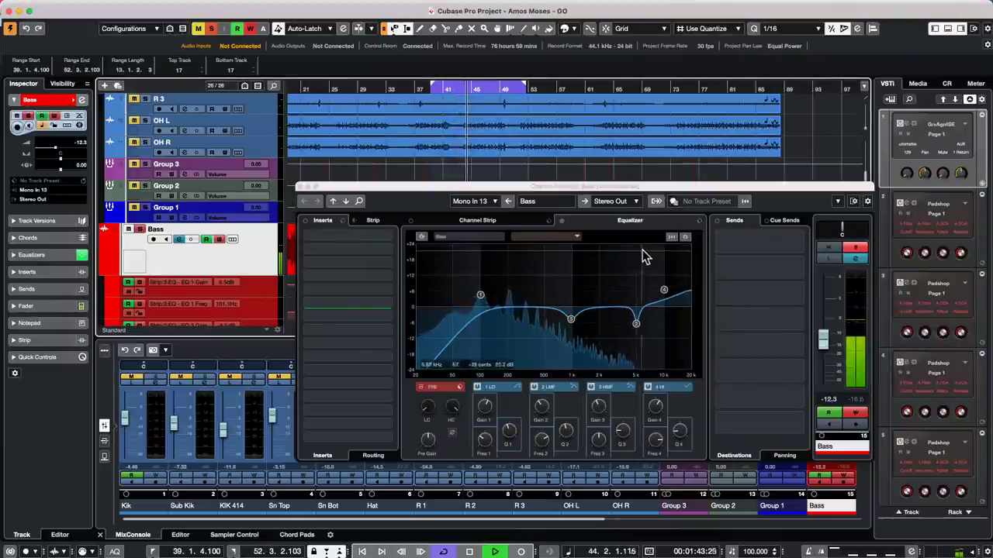
click(699, 221)
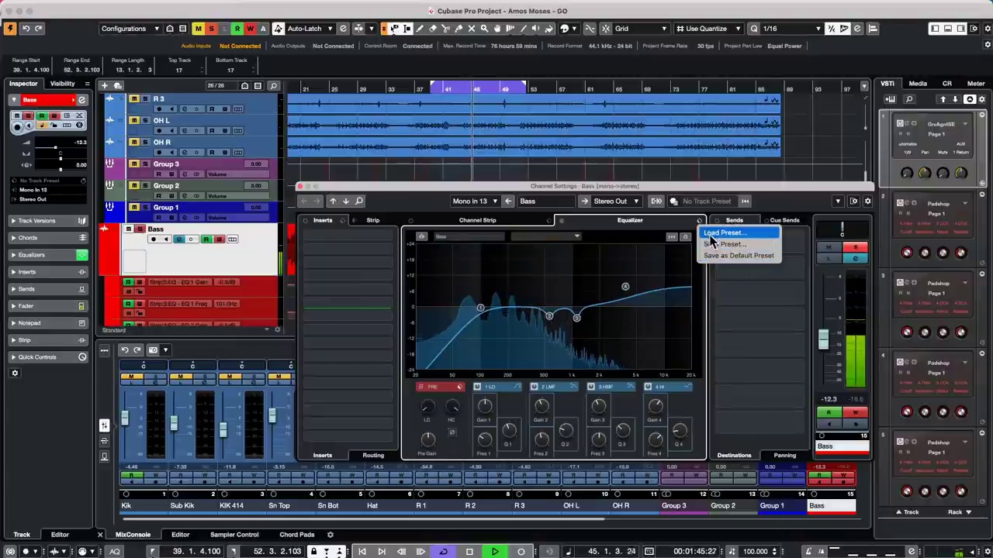
click(710, 235)
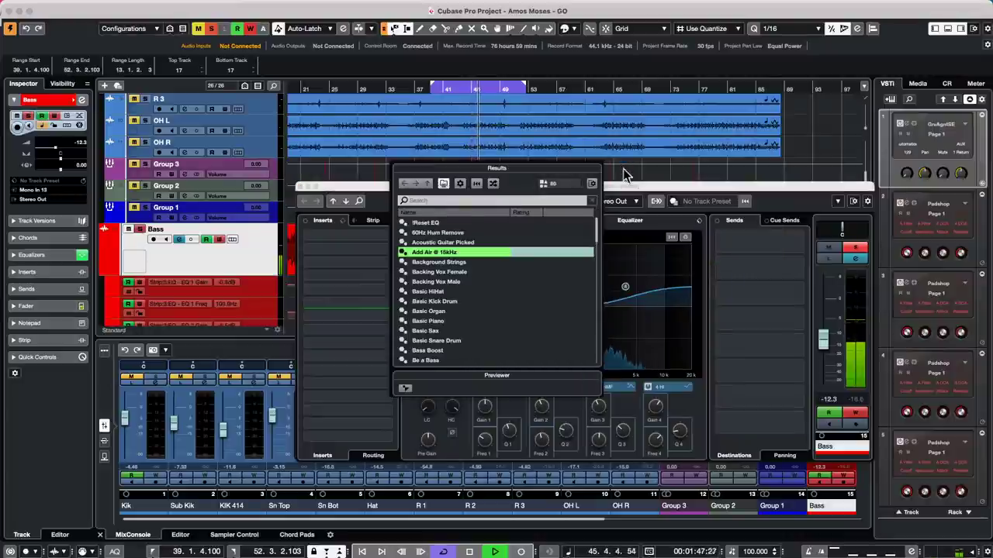
click(624, 174)
Open the Equalizer Settings of the Bass channel while playback continues.
click(458, 89)
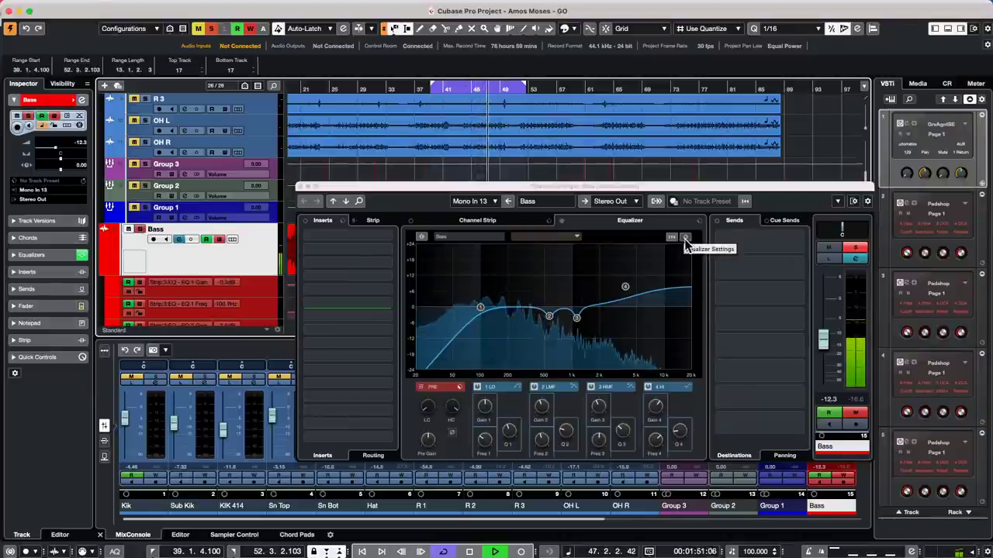
click(684, 241)
click(685, 239)
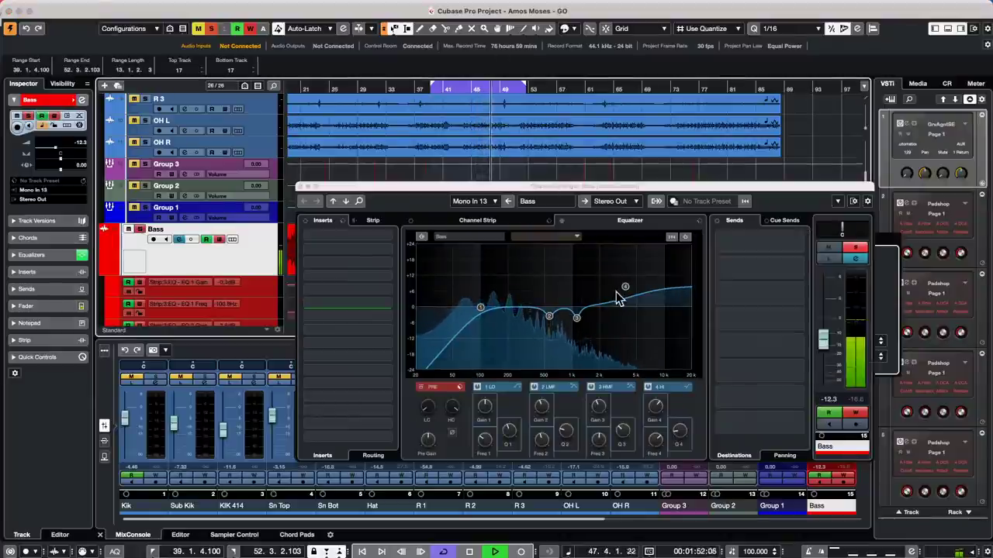
Open the equalizer preset browser of the Bass channel during playback, close the channel settings window, and stop playback.
click(709, 224)
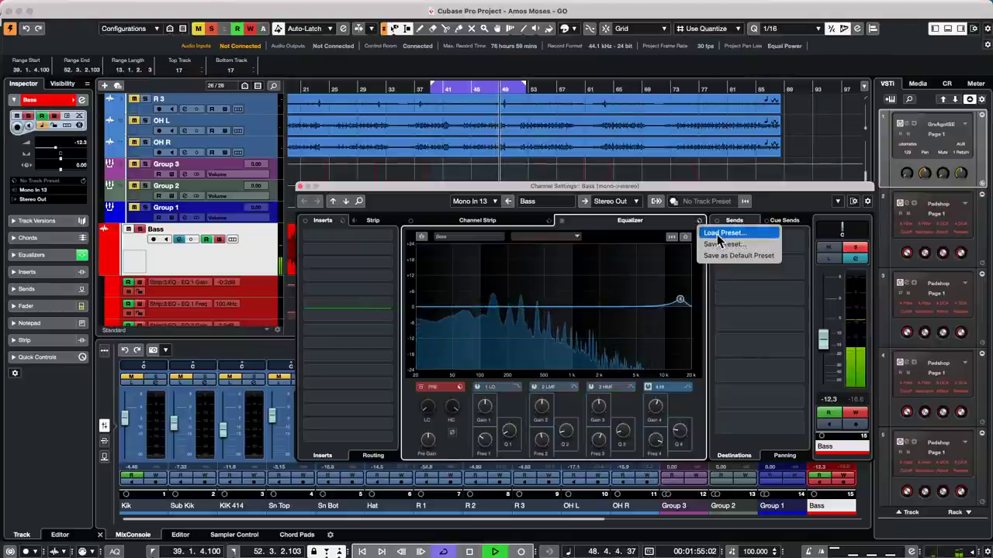
click(721, 234)
click(667, 272)
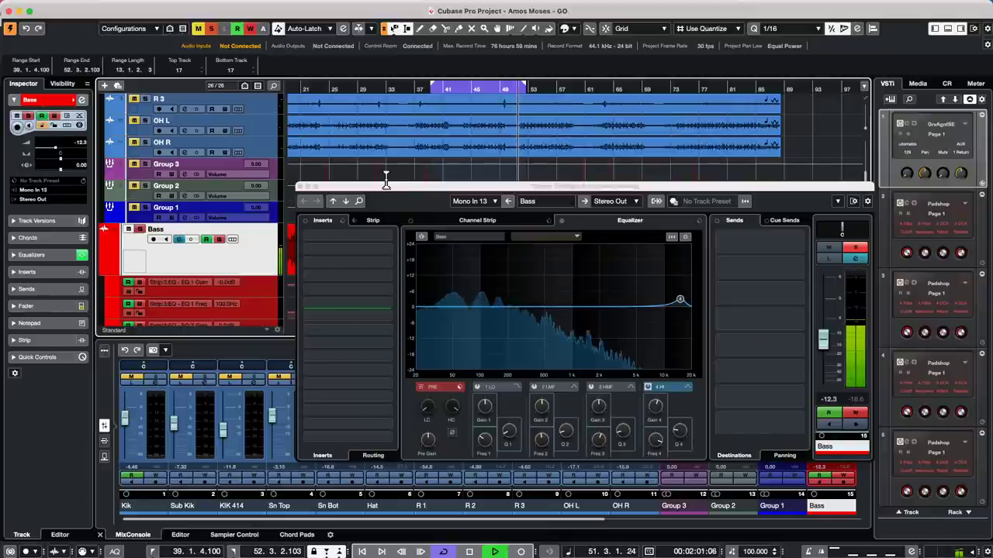
key(e)
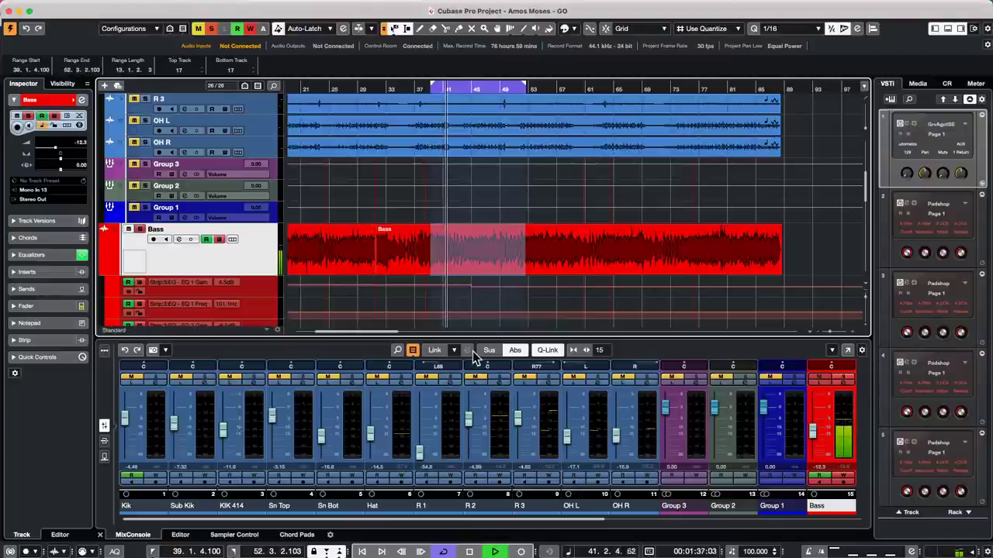
key(space)
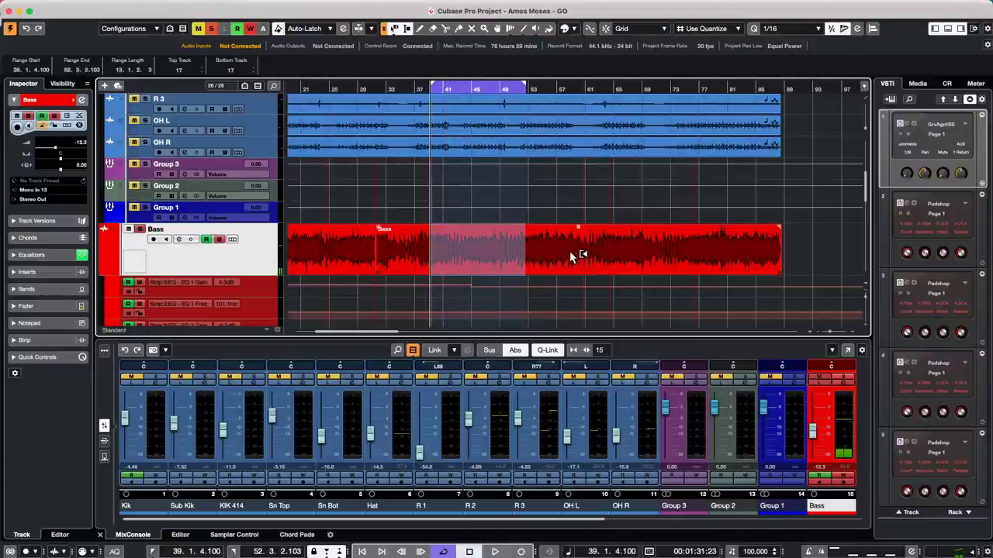
Apply StudioEQ to the Bass range from about bar 57 to 68 through Direct Offline Processing, with Auto Apply enabled.
drag(557, 242, 639, 248)
mouse_move(256, 6)
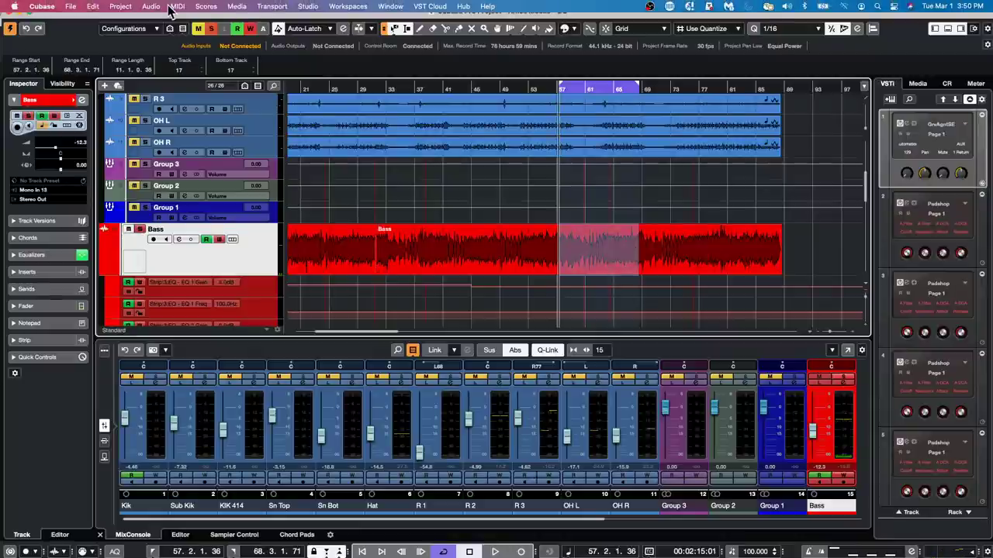
key(F7)
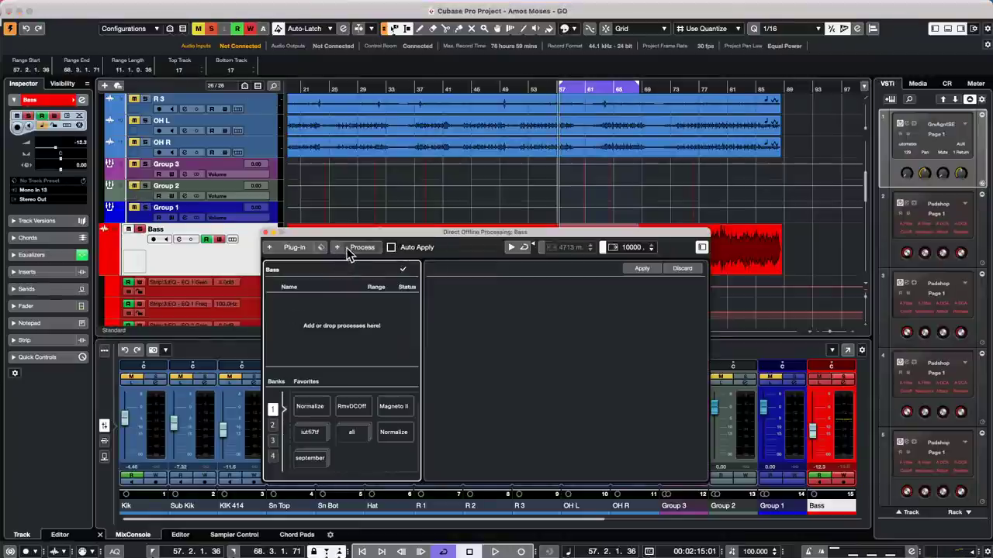
click(280, 250)
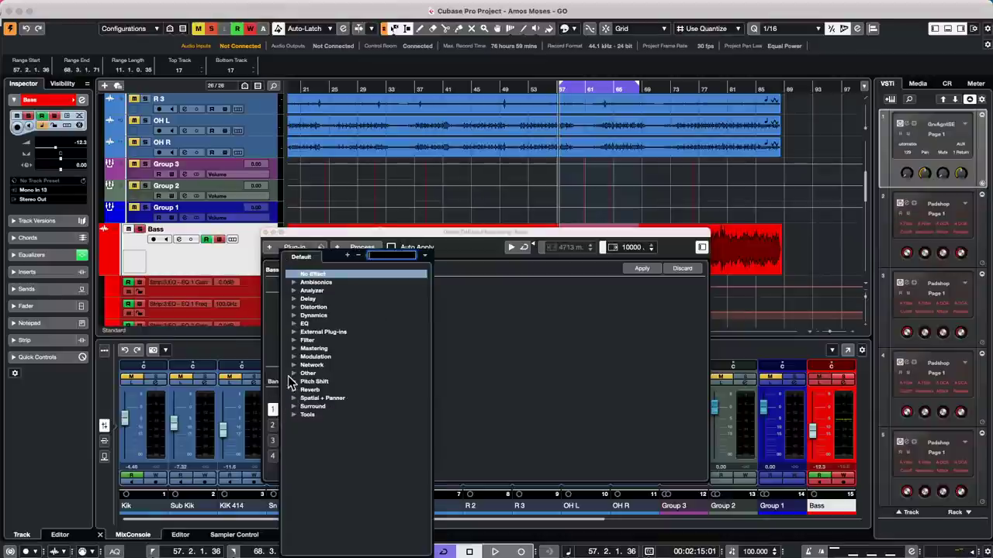
click(294, 324)
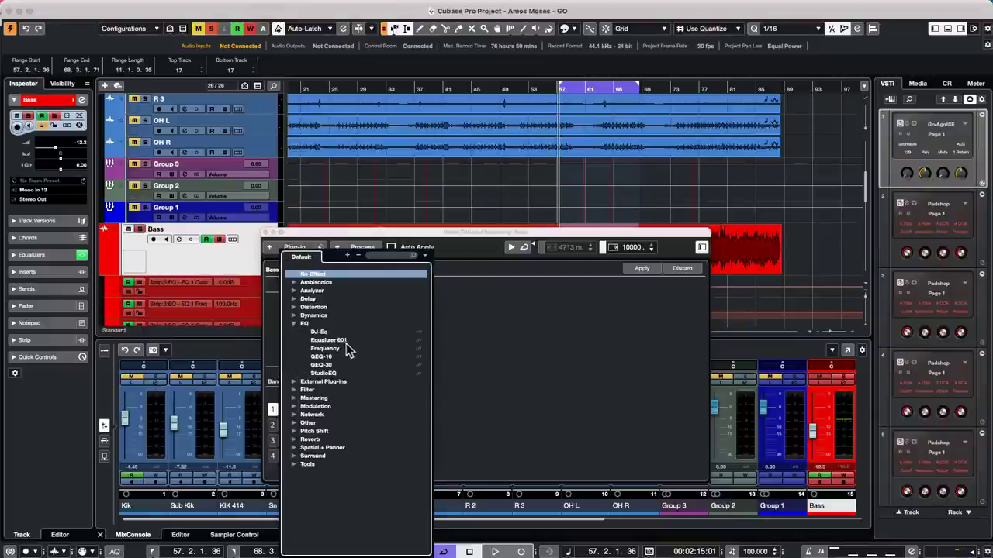
click(332, 373)
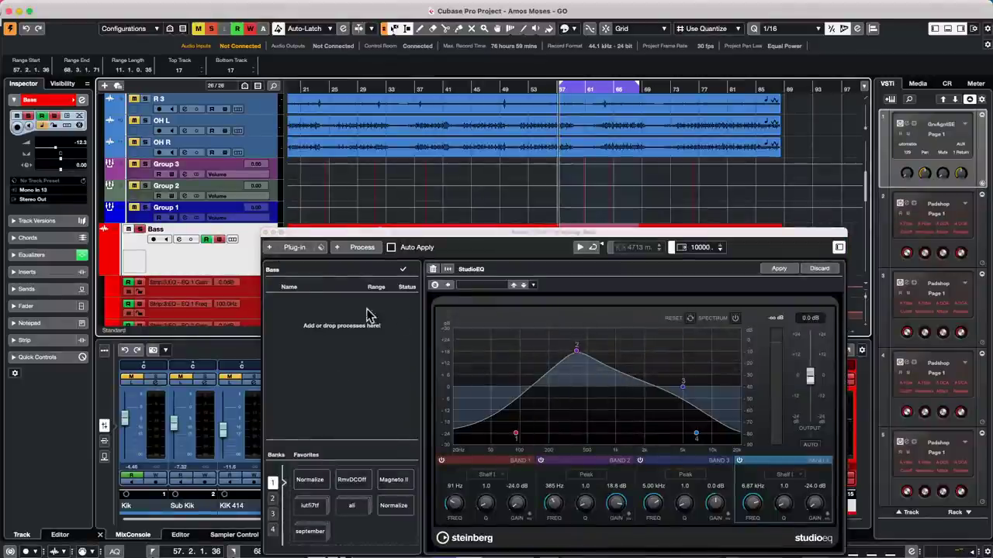
drag(479, 237, 592, 324)
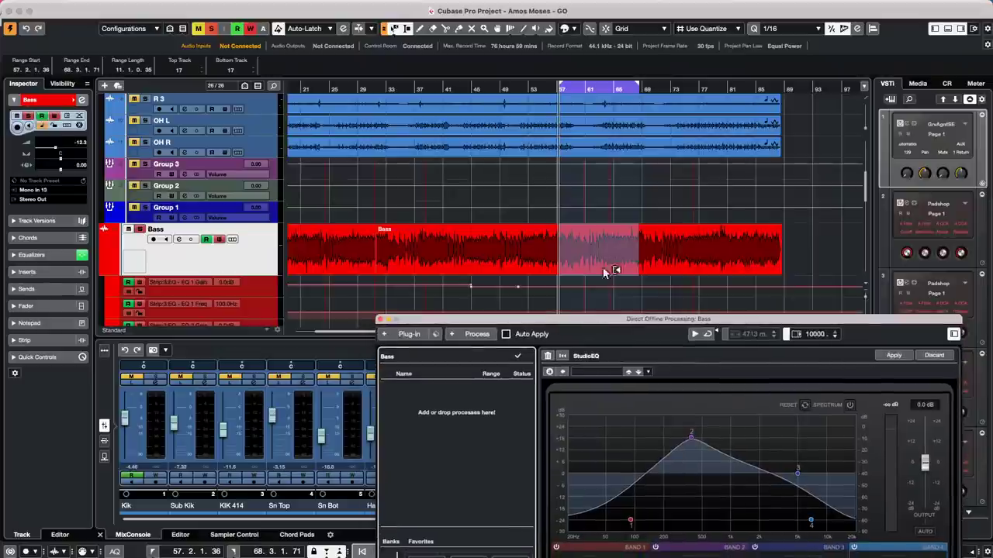
click(506, 335)
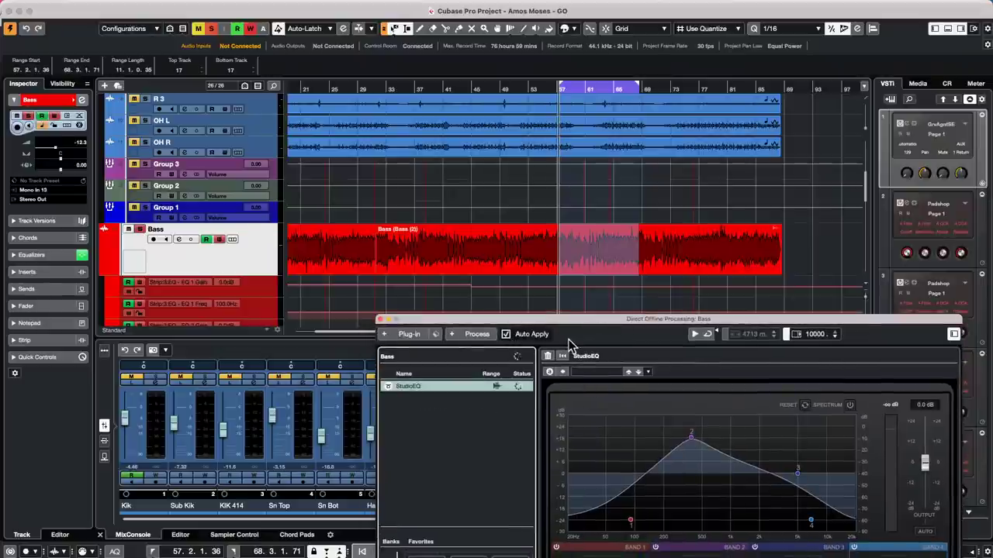
Select the Bass range from about bar 39 to 51 and lower band 2 of the applied StudioEQ to about -17 dB.
click(701, 245)
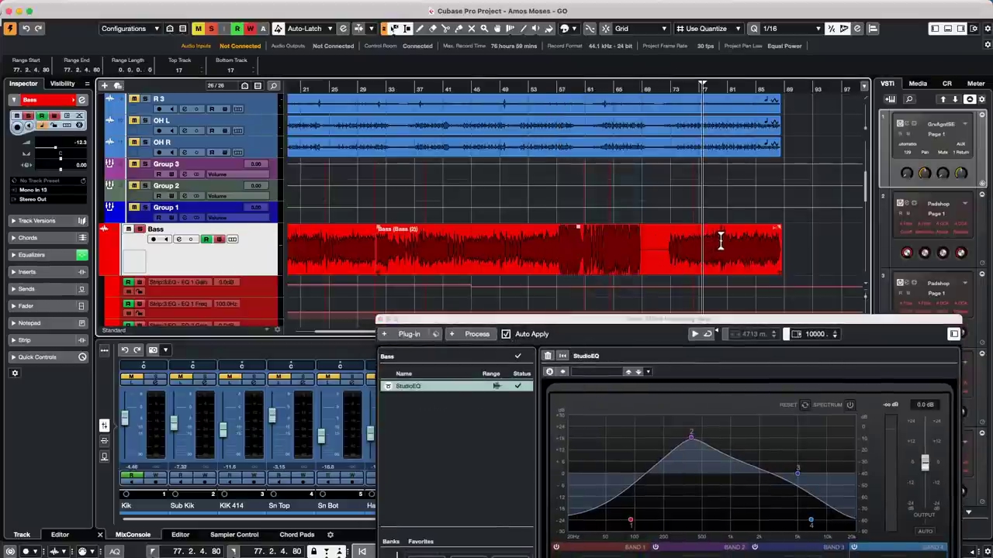
drag(432, 245, 519, 248)
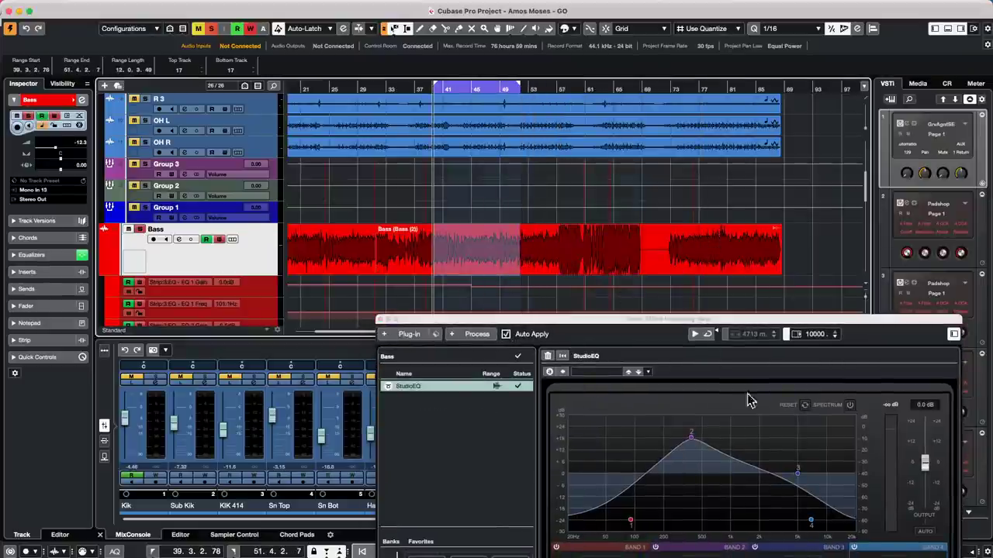
drag(690, 439, 698, 511)
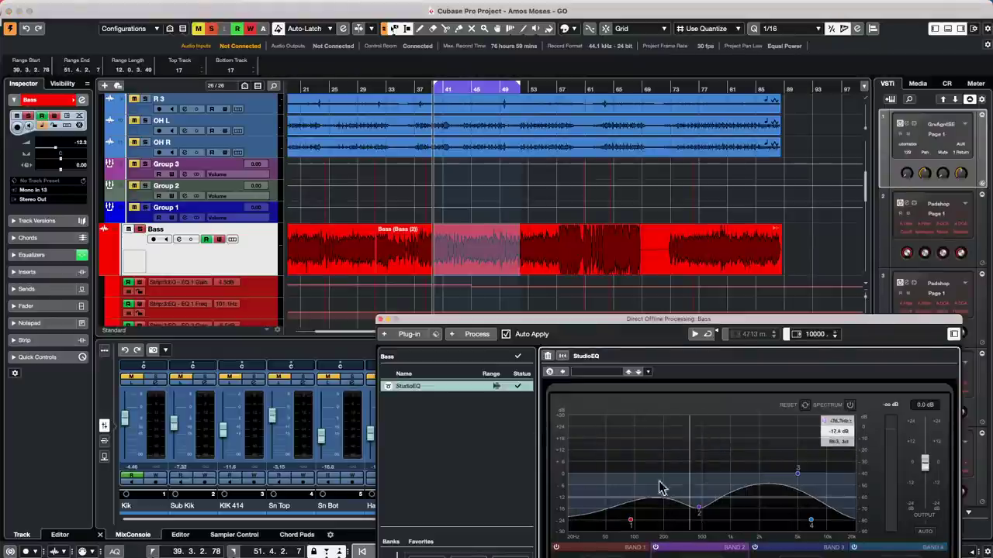
Check the list of available offline processes, then close Direct Offline Processing and undo the StudioEQ processing on the Bass event.
click(478, 334)
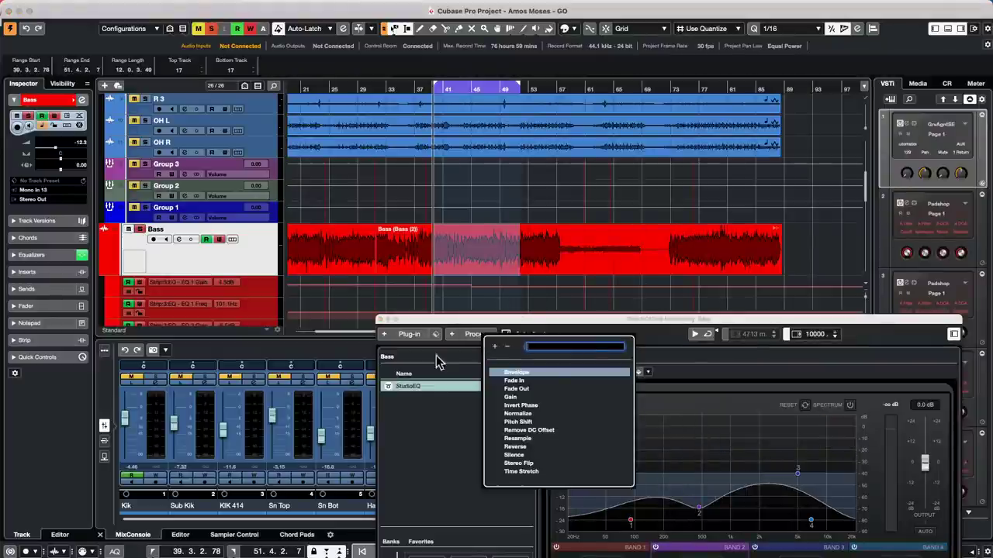
click(444, 429)
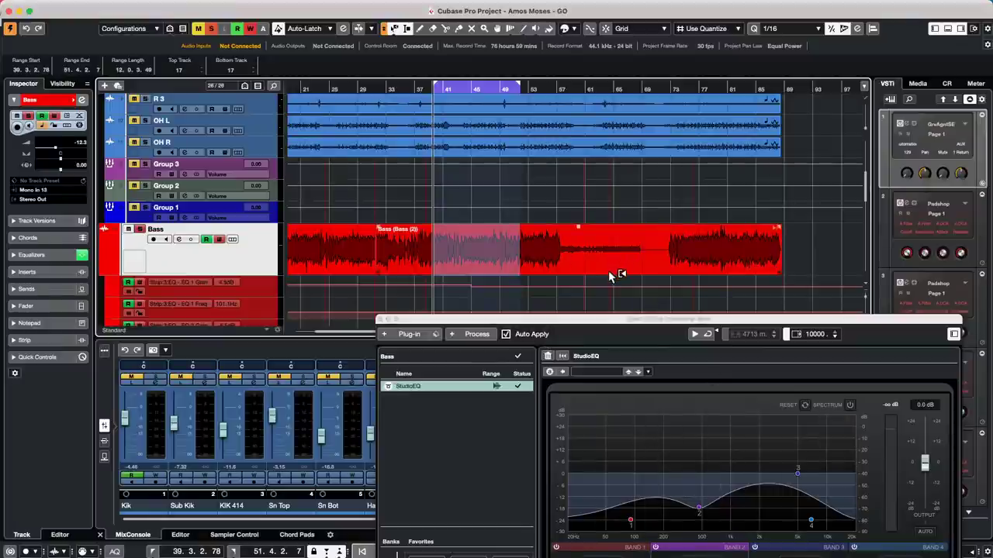
click(380, 320)
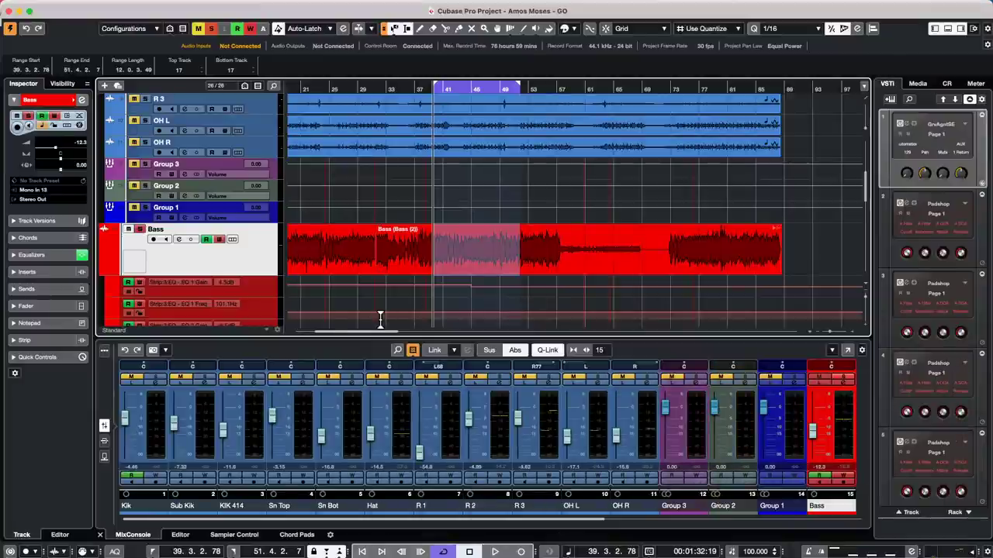
key(super+z)
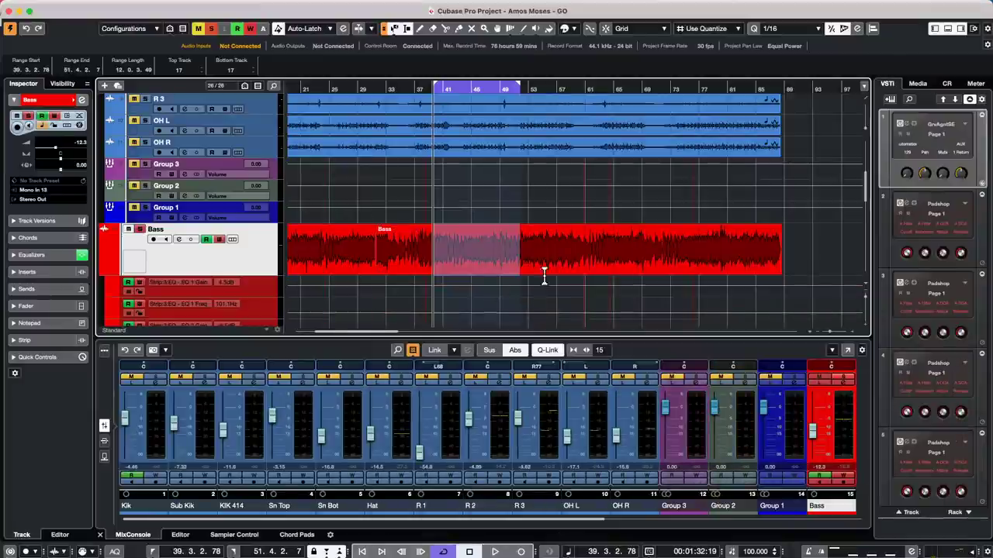
Apply StudioEQ offline to the Bass range from about bar 54 to 63, and turn band 2 into a deep cut.
drag(539, 232, 599, 242)
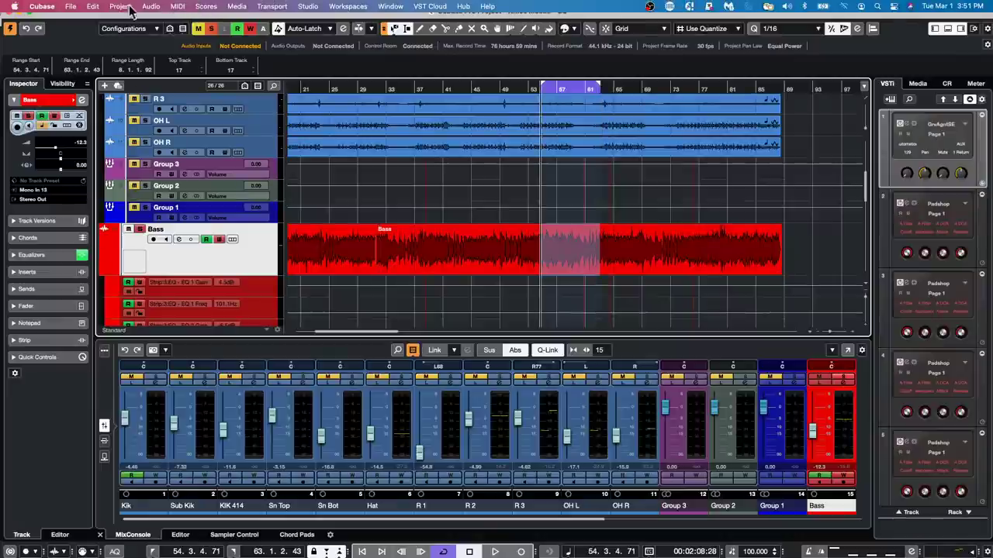
click(150, 7)
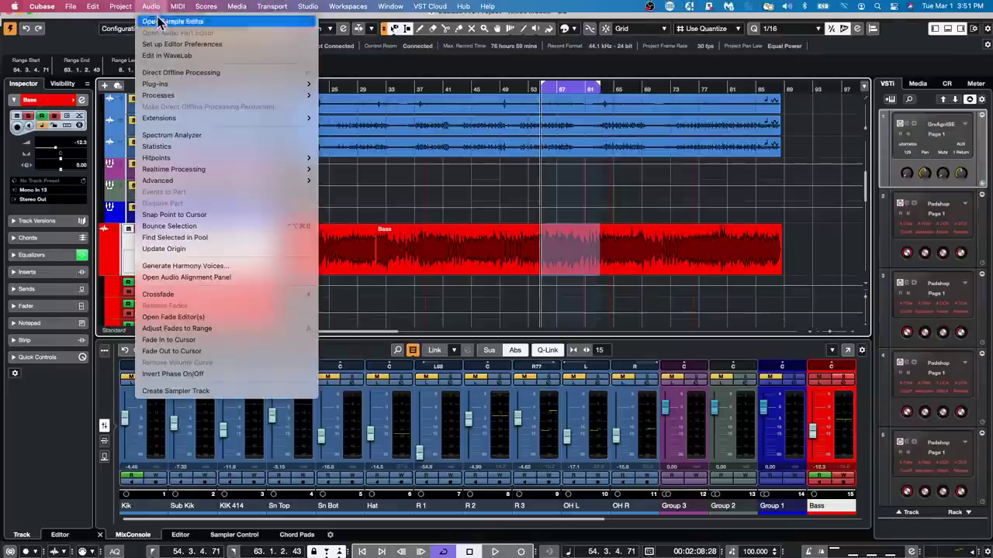
mouse_move(195, 83)
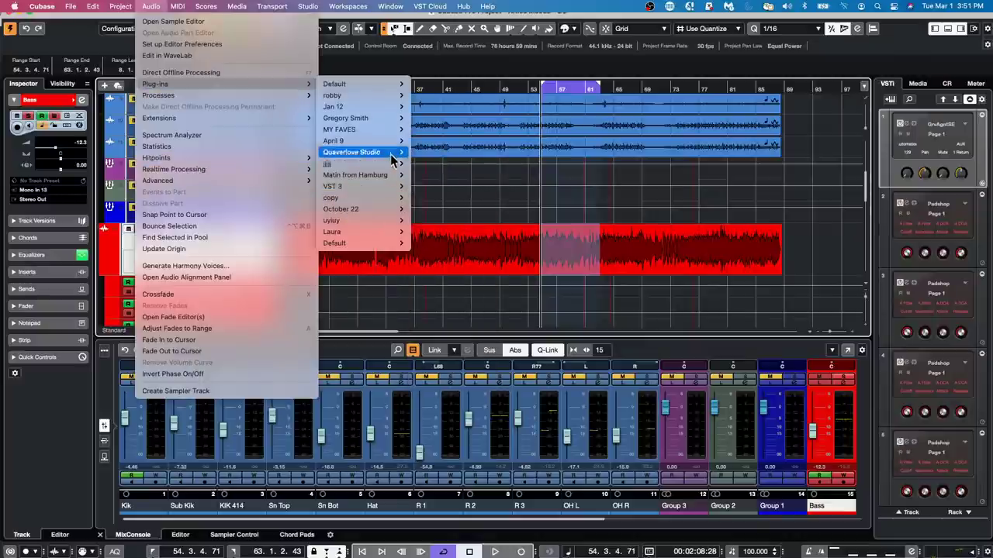
mouse_move(386, 87)
mouse_move(461, 140)
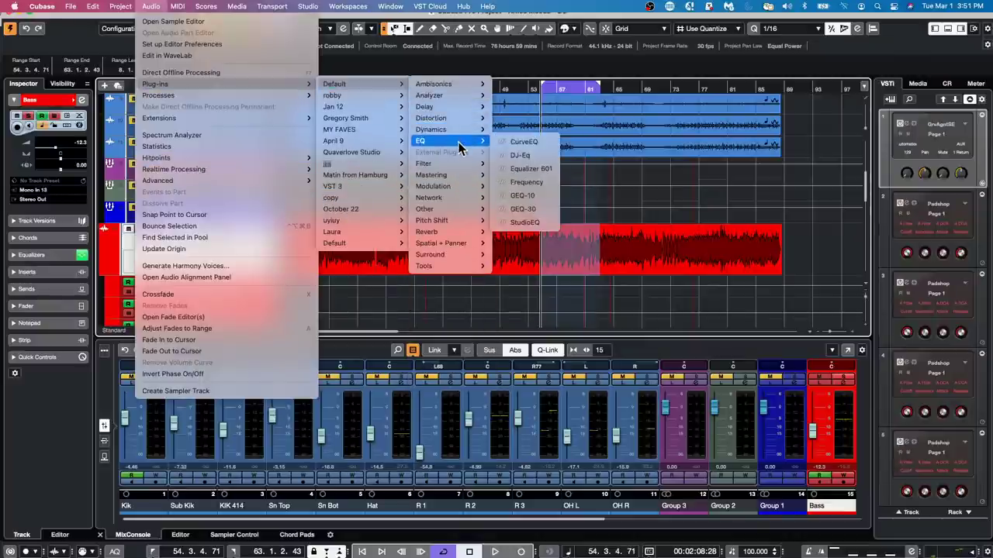
click(531, 223)
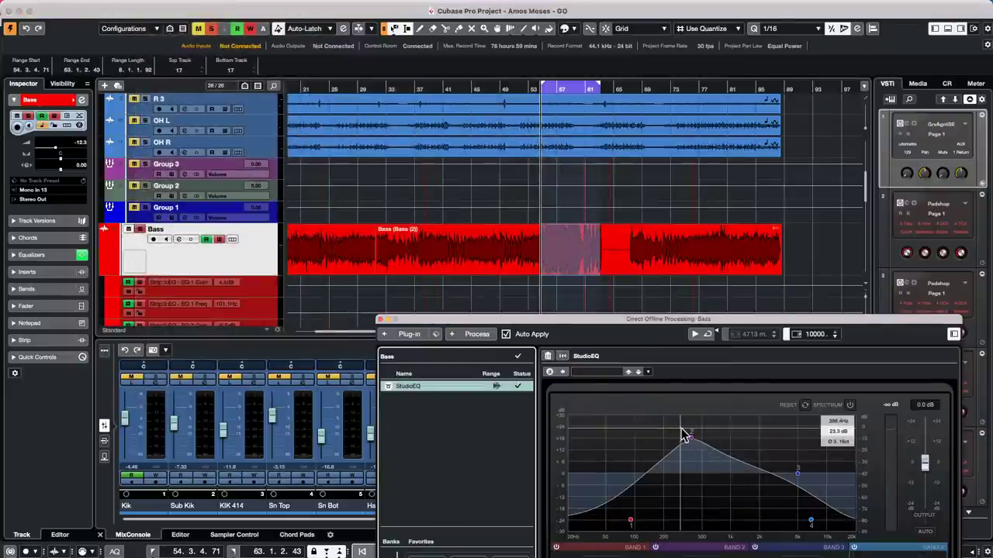
drag(687, 435, 738, 509)
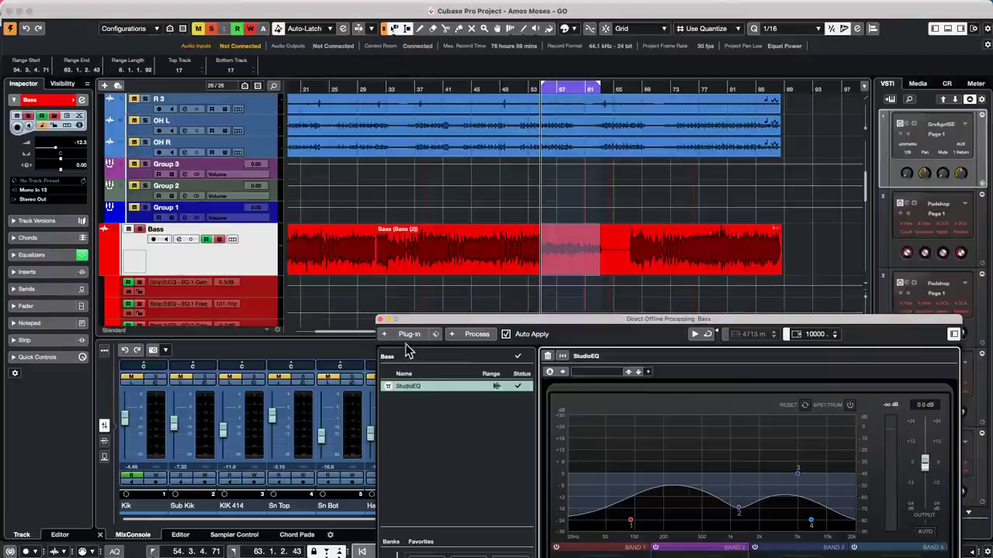
click(380, 320)
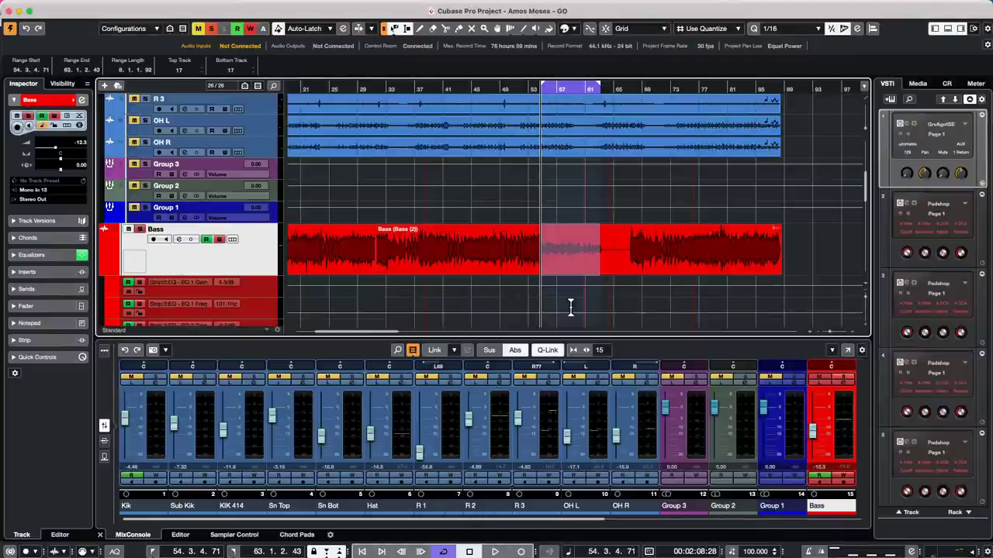
Undo the StudioEQ processing and the earlier project edits, back past the Bass event split and the added group tracks.
key(ctrl+z)
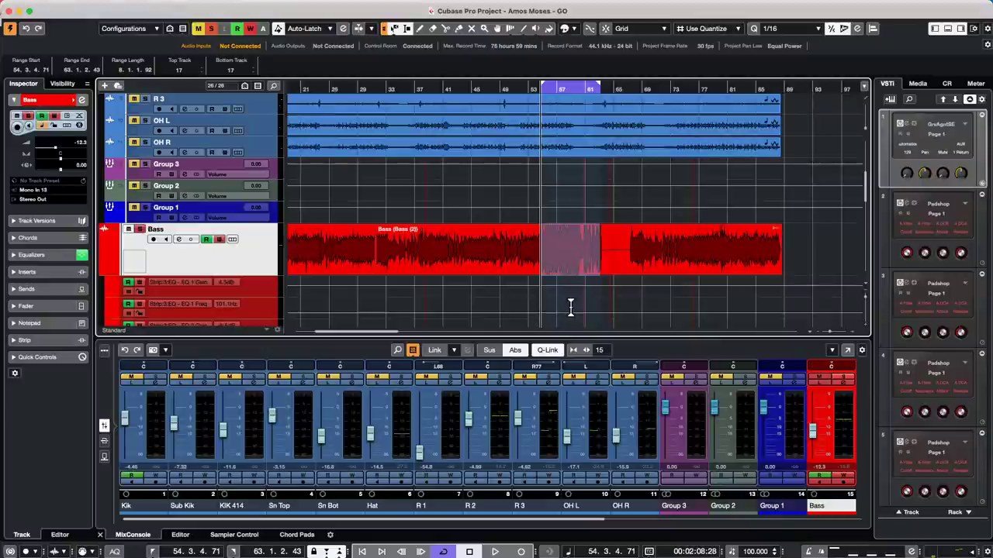
key(ctrl+z)
key(ctrl+z)
key(ctrl+z)
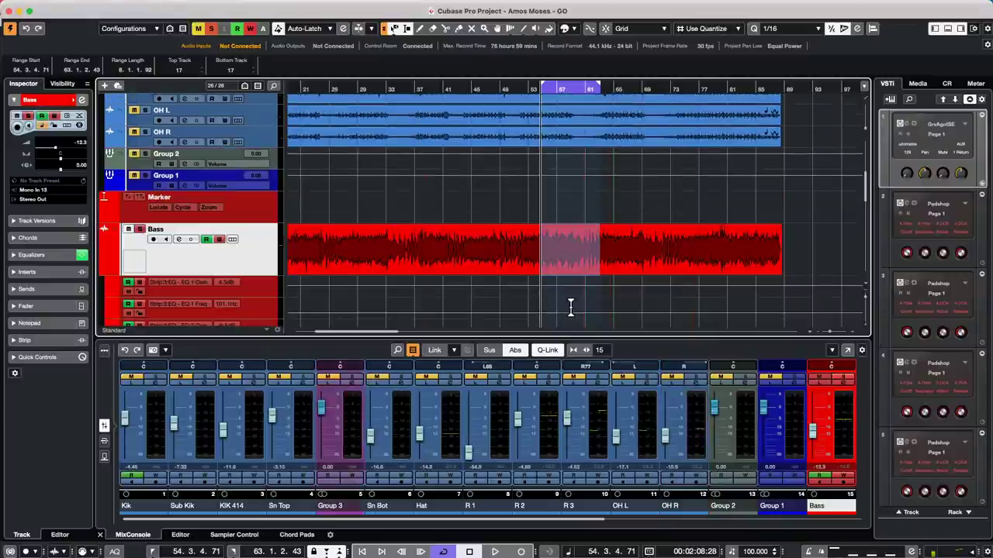
key(ctrl+z)
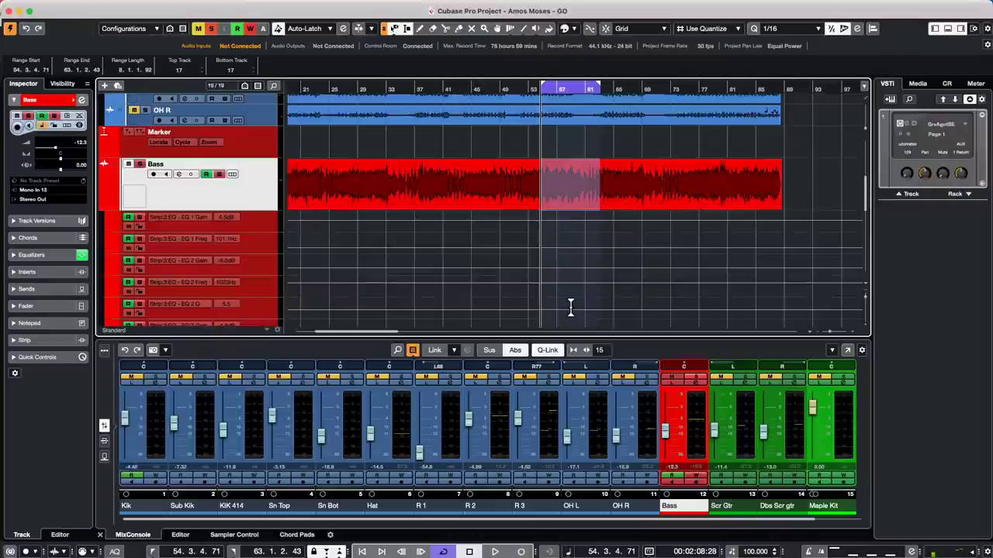
Revert the project to its previously saved version, and accept the Missing Ports dialog with the port left unmapped.
click(72, 6)
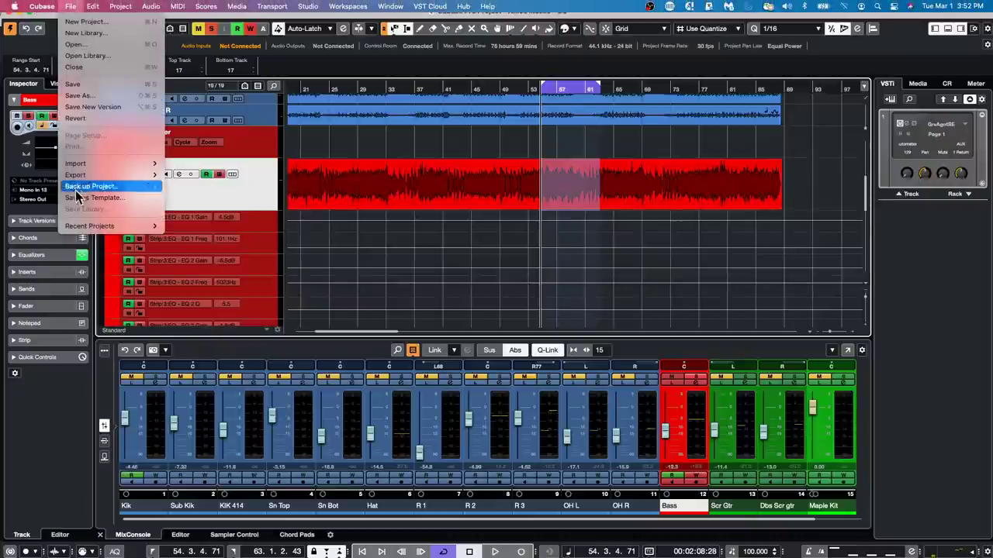
mouse_move(78, 177)
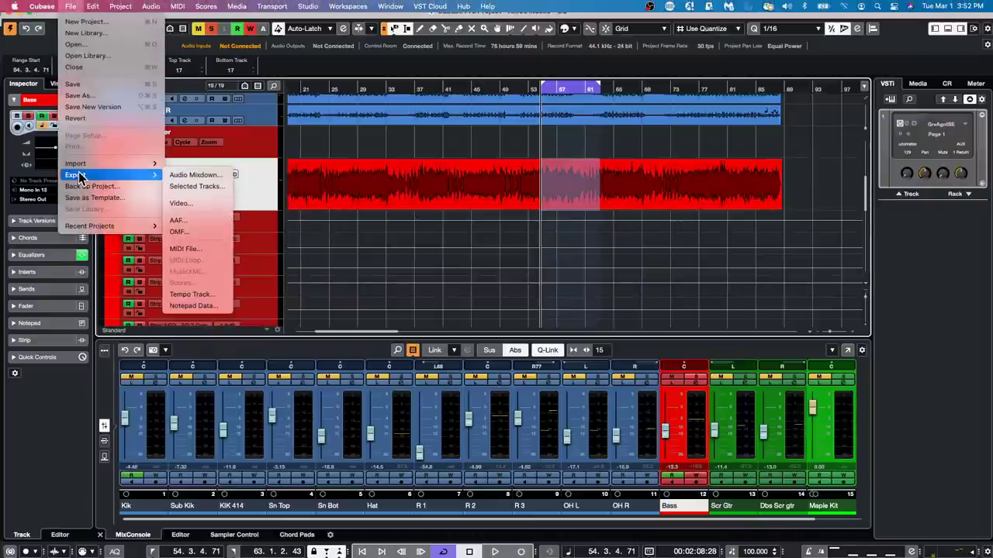
mouse_move(43, 7)
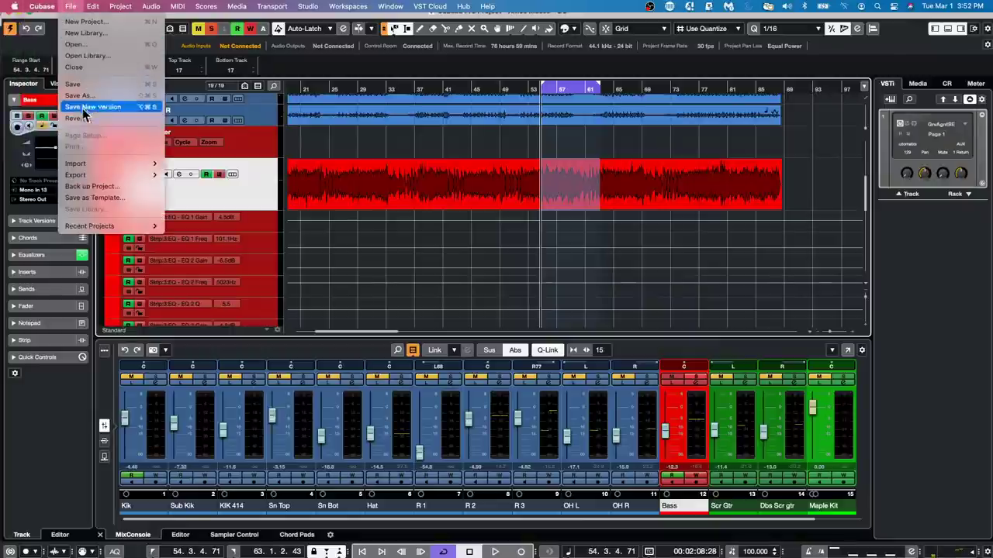
click(81, 121)
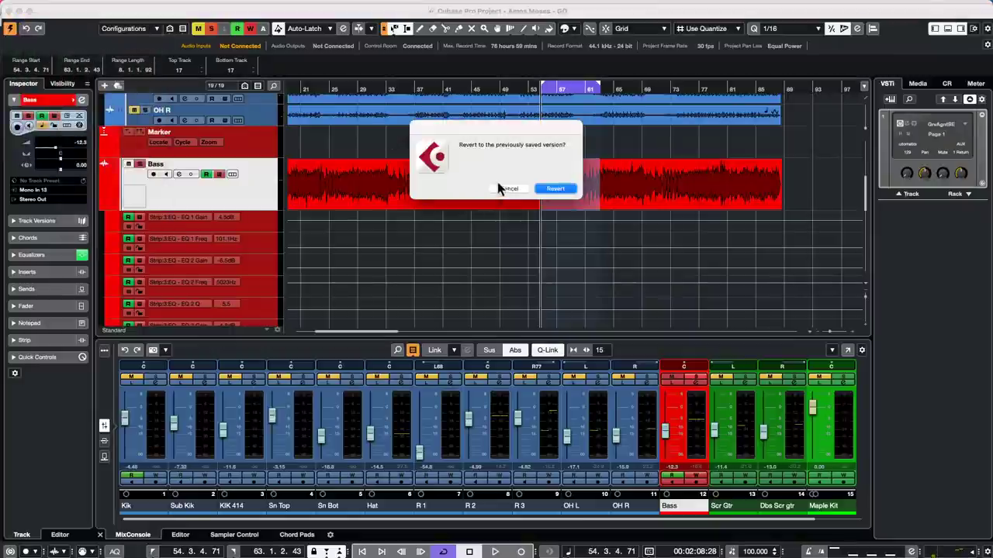
click(553, 186)
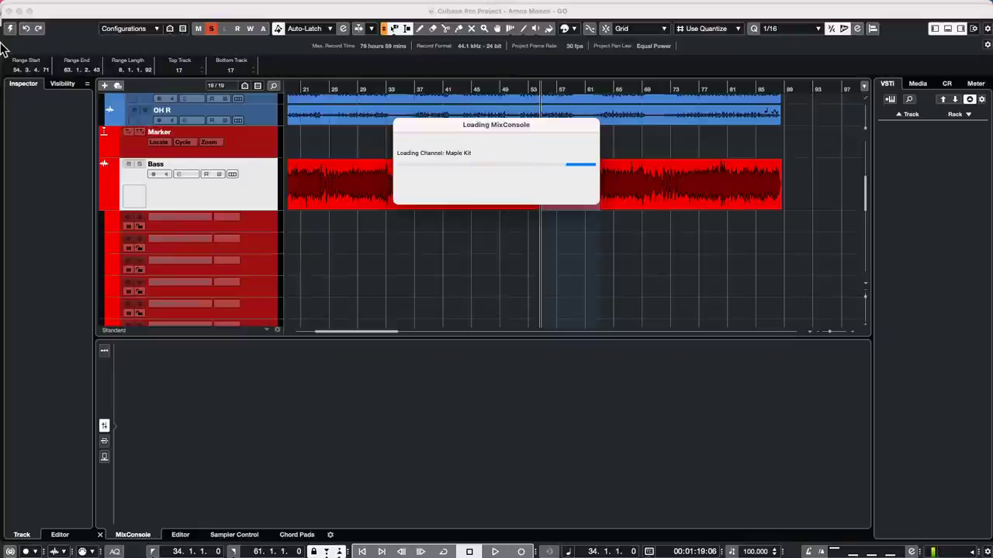
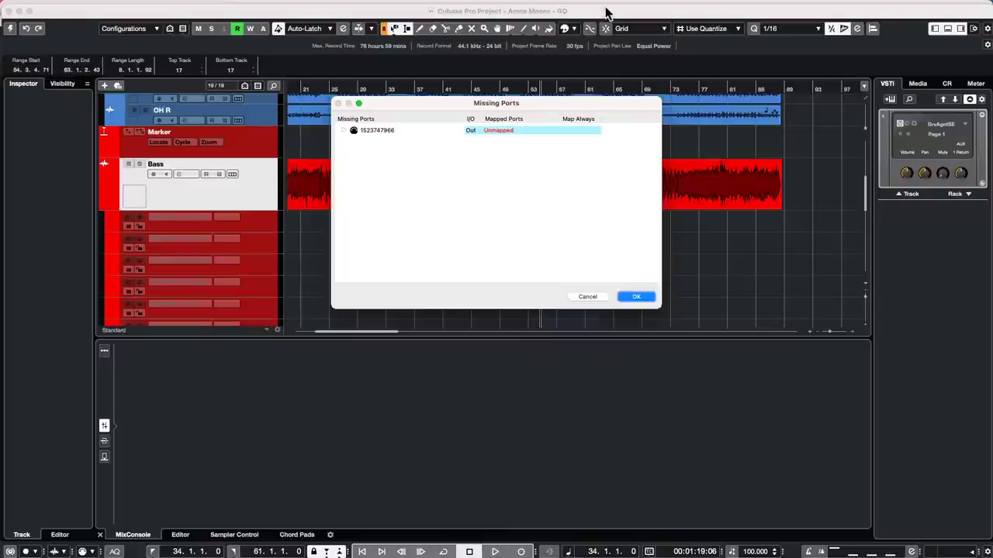
click(638, 298)
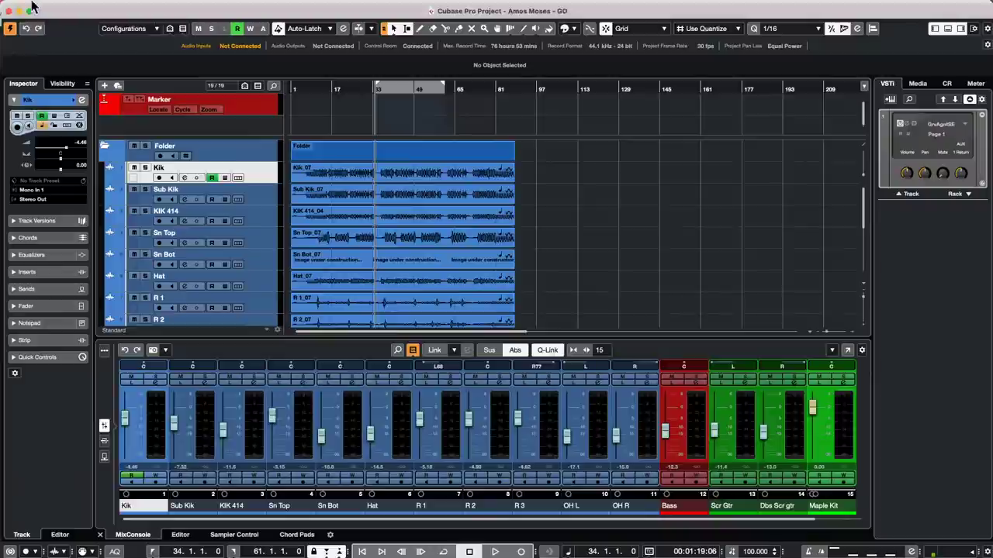
Open the recent project jump off.cpr.
click(69, 7)
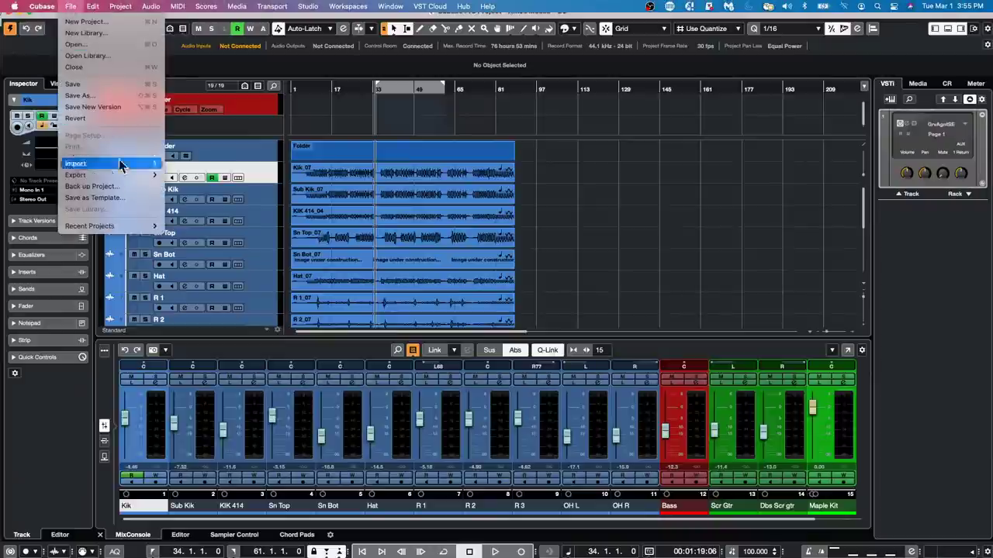
mouse_move(133, 180)
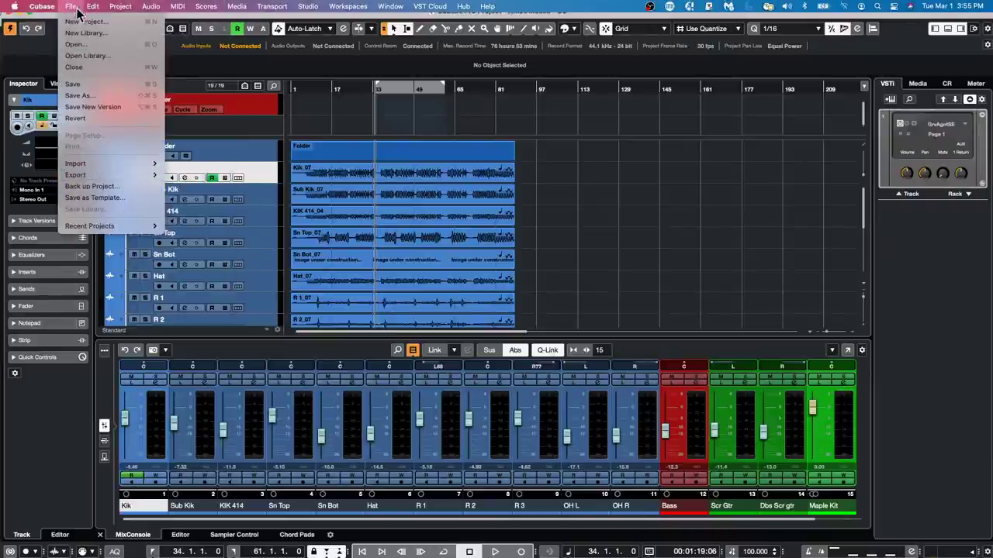
mouse_move(132, 225)
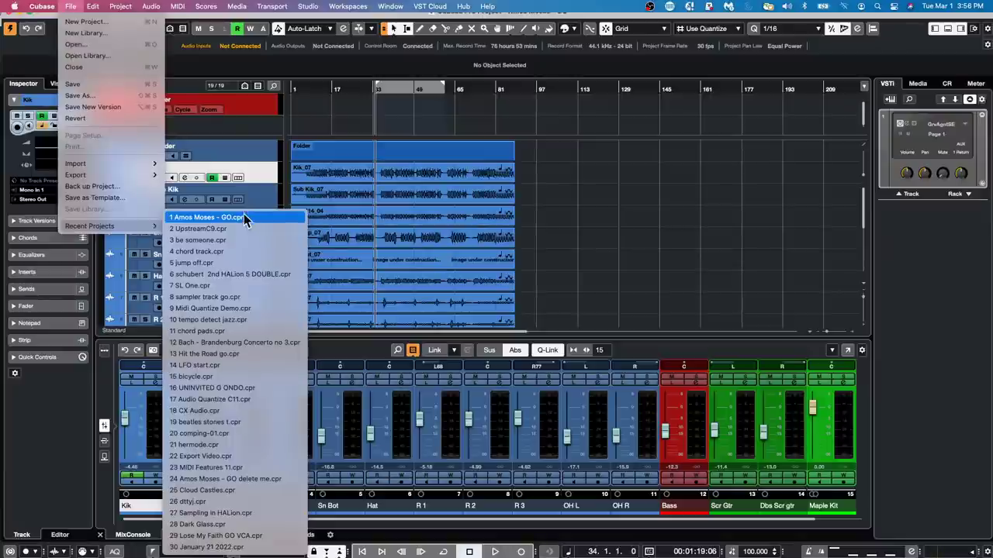
click(244, 264)
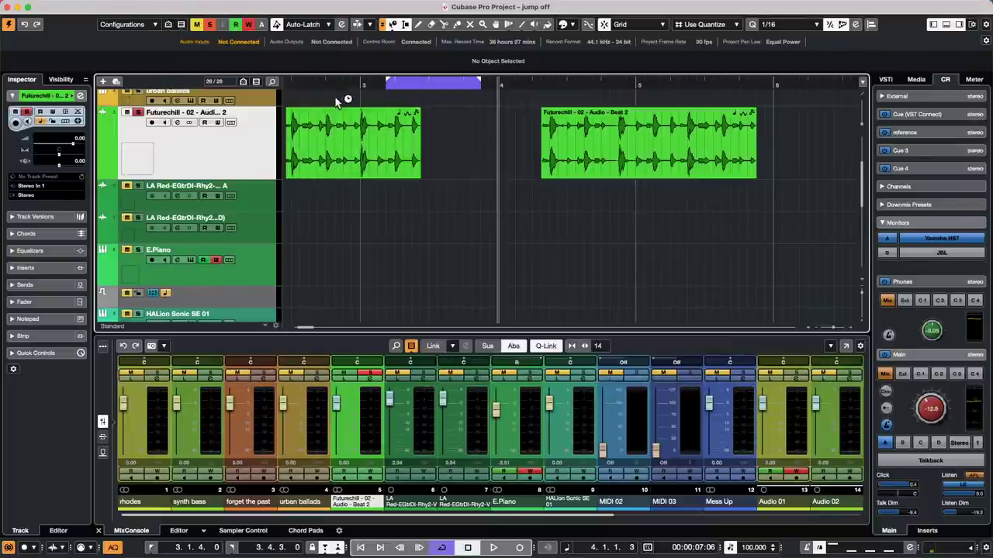
Return to the project start, then solo and select the forget the past track.
click(325, 86)
drag(325, 86, 279, 37)
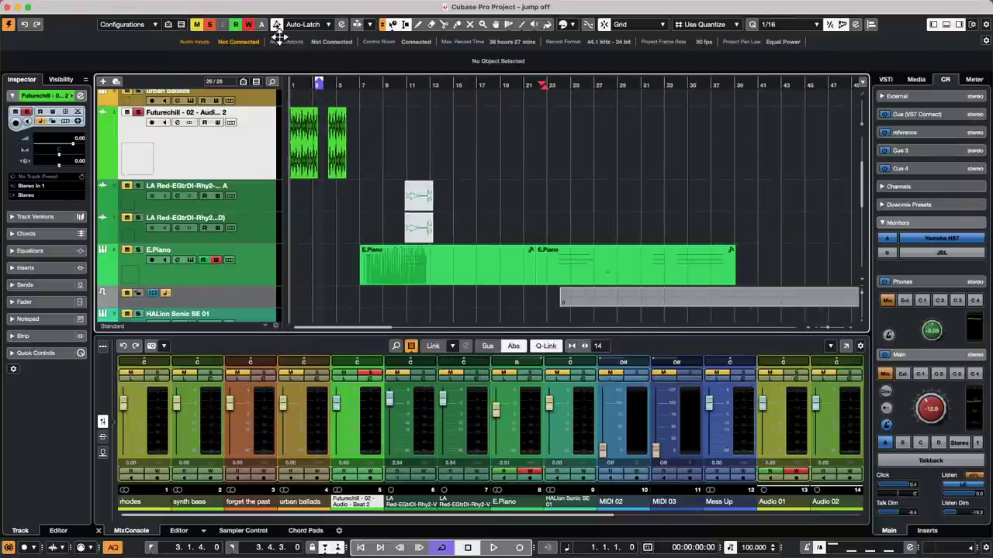
scroll(327, 169, up, 5)
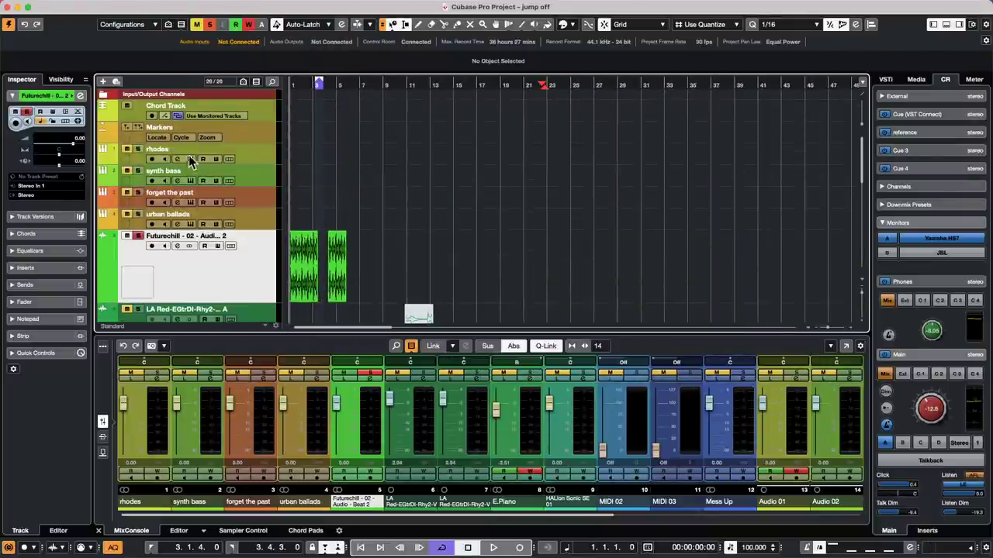
click(139, 193)
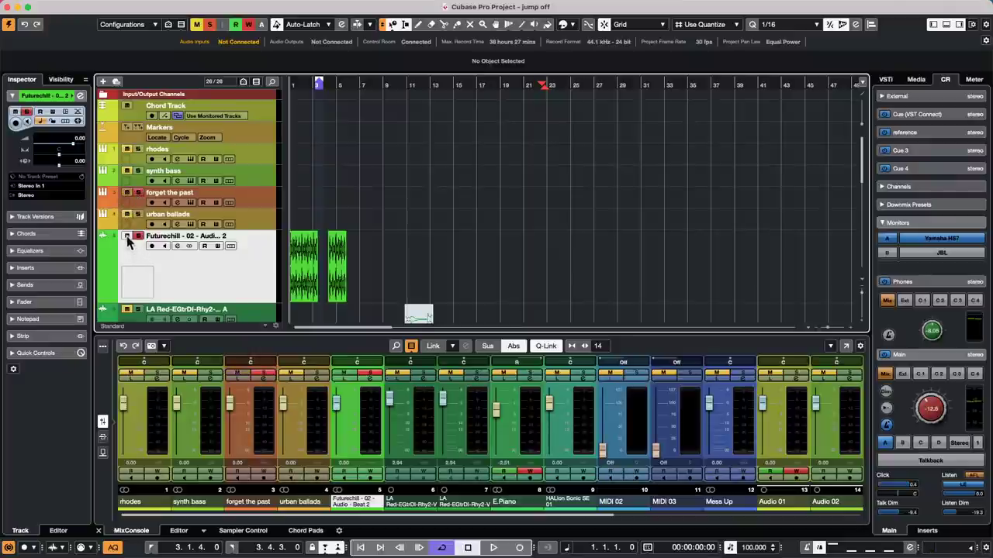
click(268, 198)
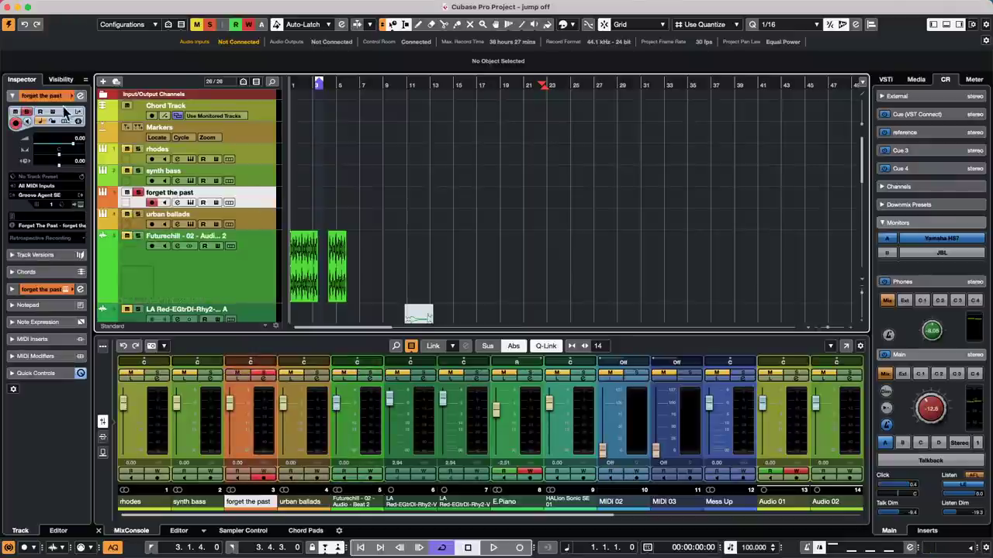
Open the Groove Agent SE instrument of the forget the past track, move its window aside and close the channel settings.
click(80, 95)
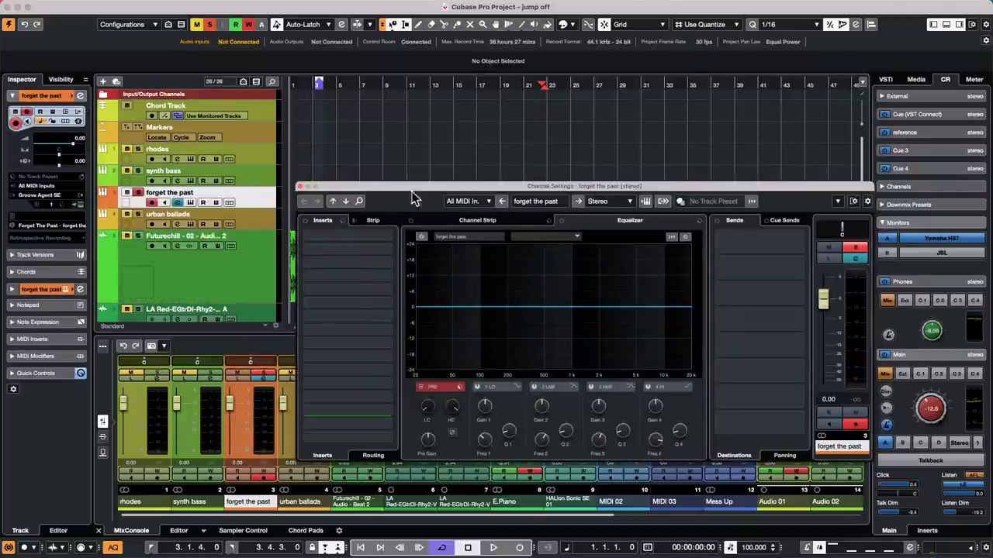
click(299, 154)
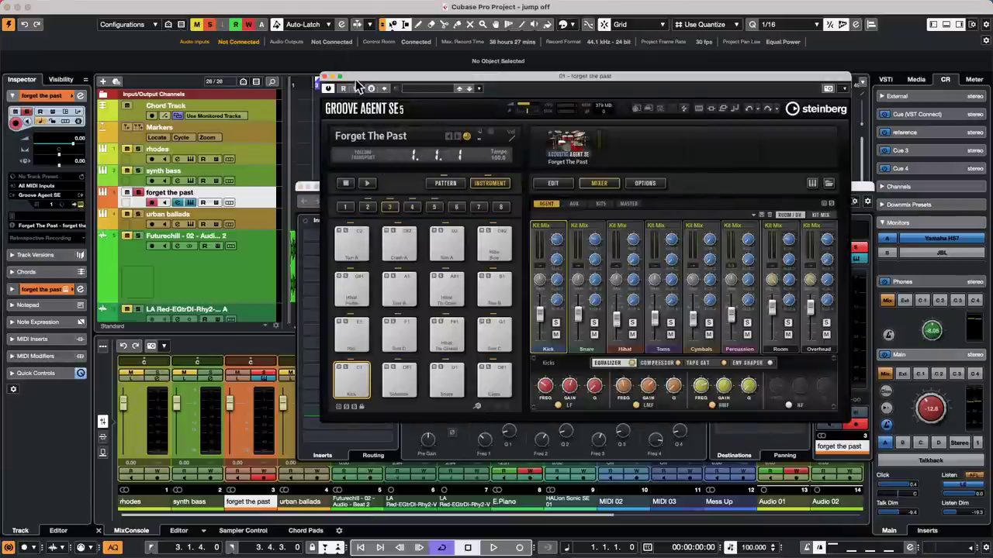
drag(357, 84, 522, 78)
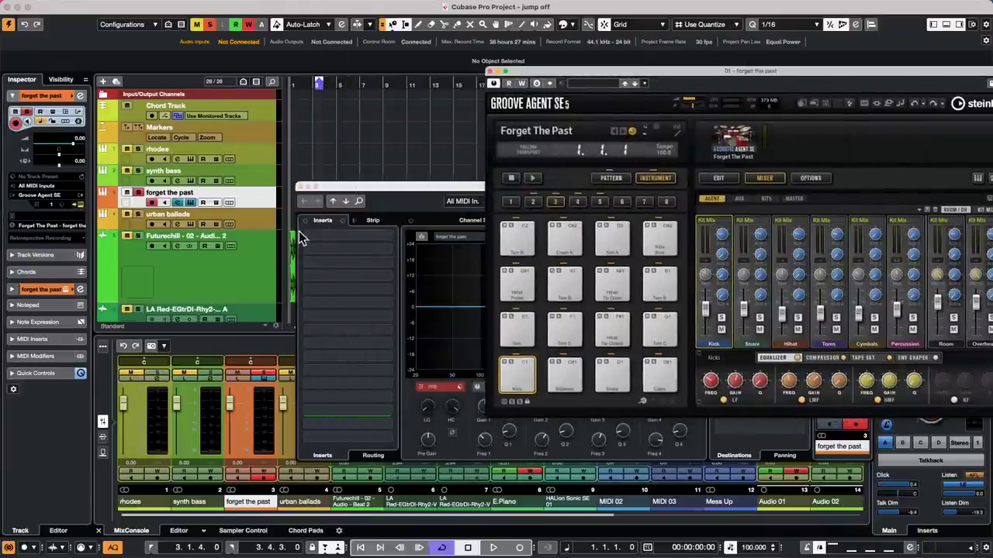
click(301, 187)
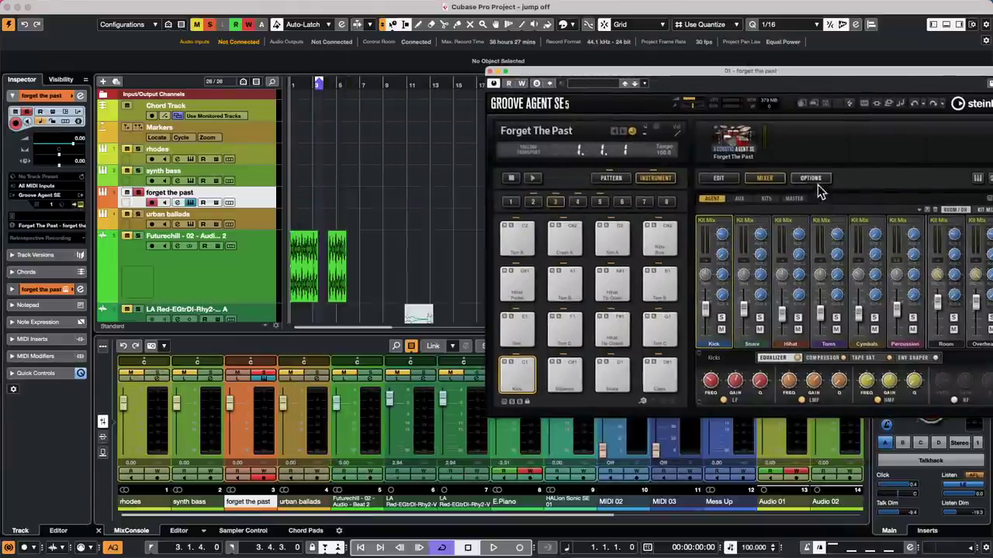
Place Groove Agent's Main 1 pattern at bar 1 of the forget the past track, and make the track taller.
click(610, 179)
drag(515, 329, 285, 197)
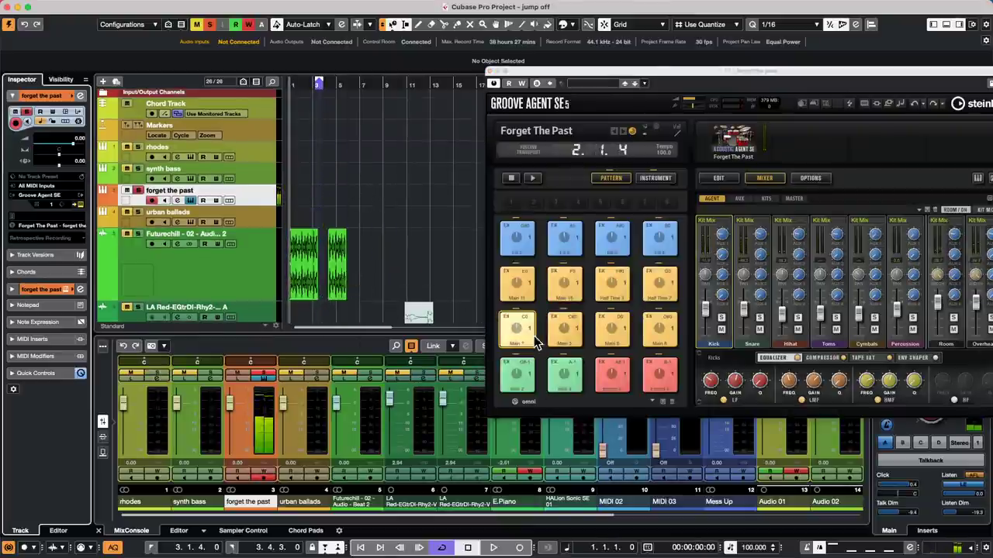
drag(535, 342, 254, 253)
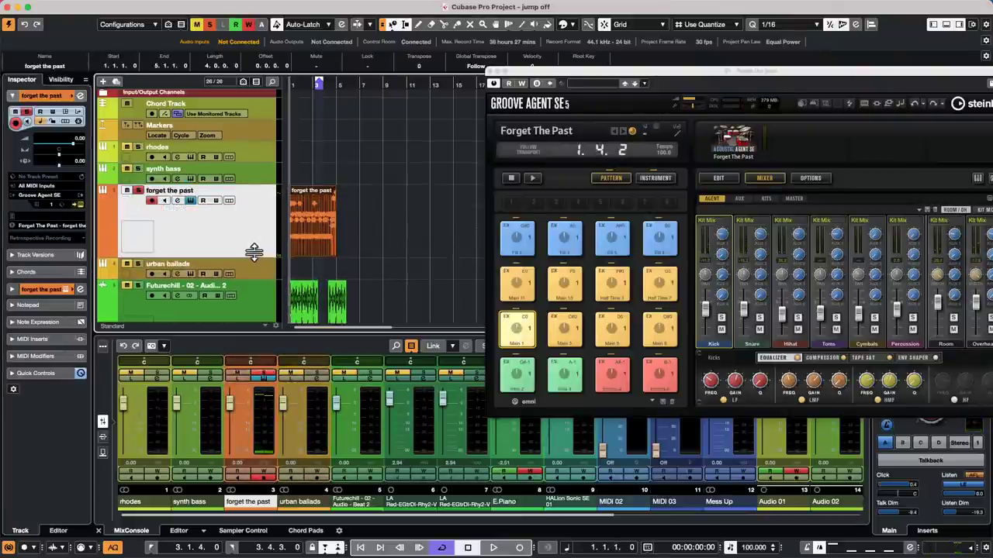
drag(314, 84, 262, 133)
Close the Groove Agent SE window.
click(679, 91)
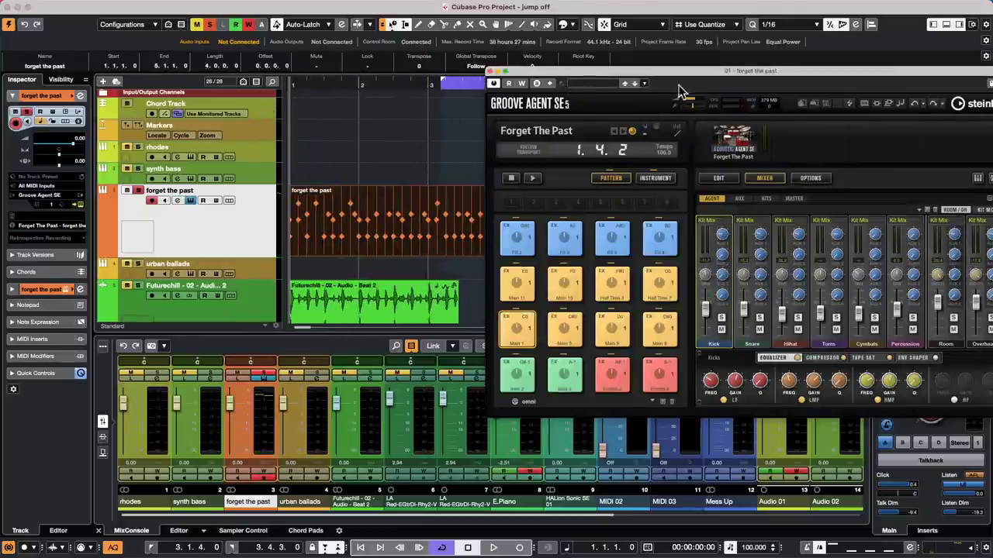
right_click(431, 144)
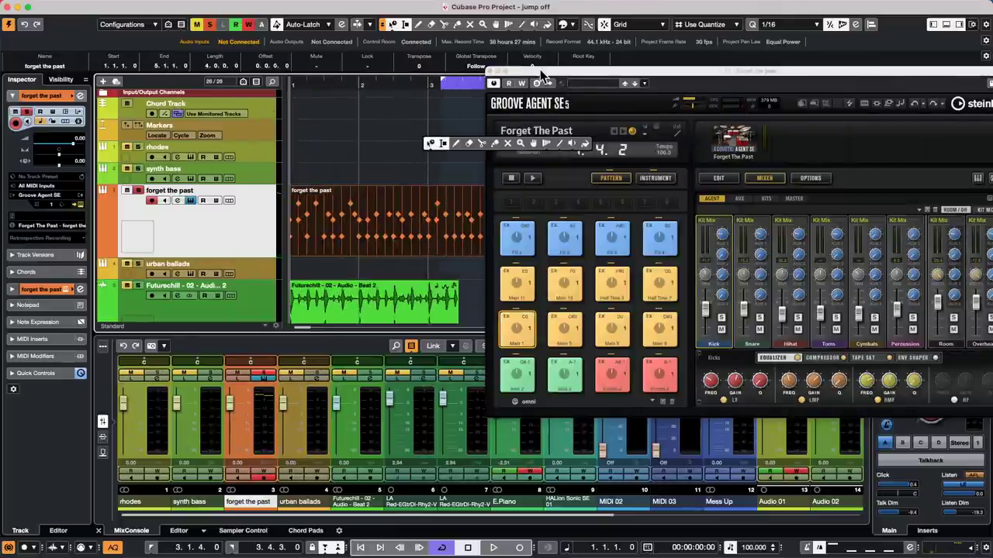
click(541, 75)
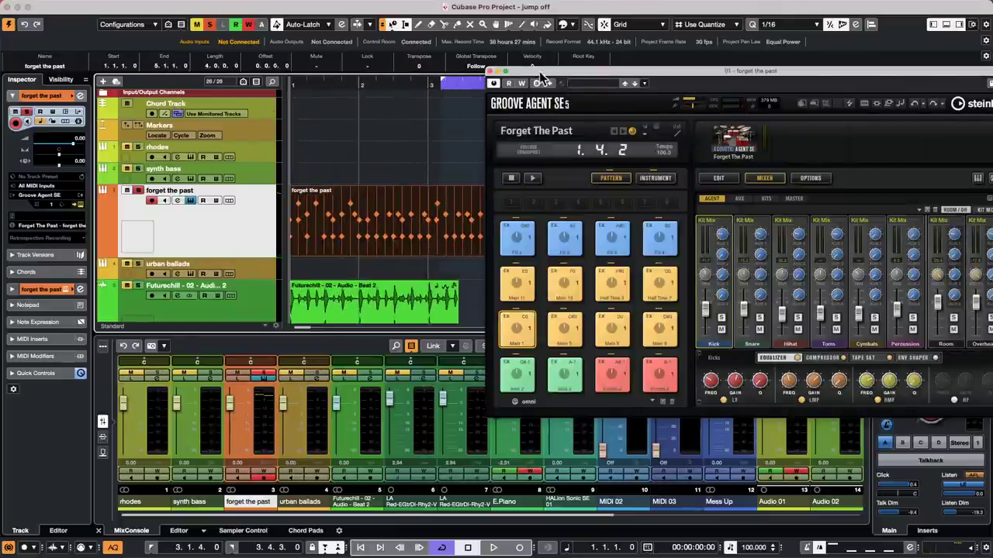
click(491, 71)
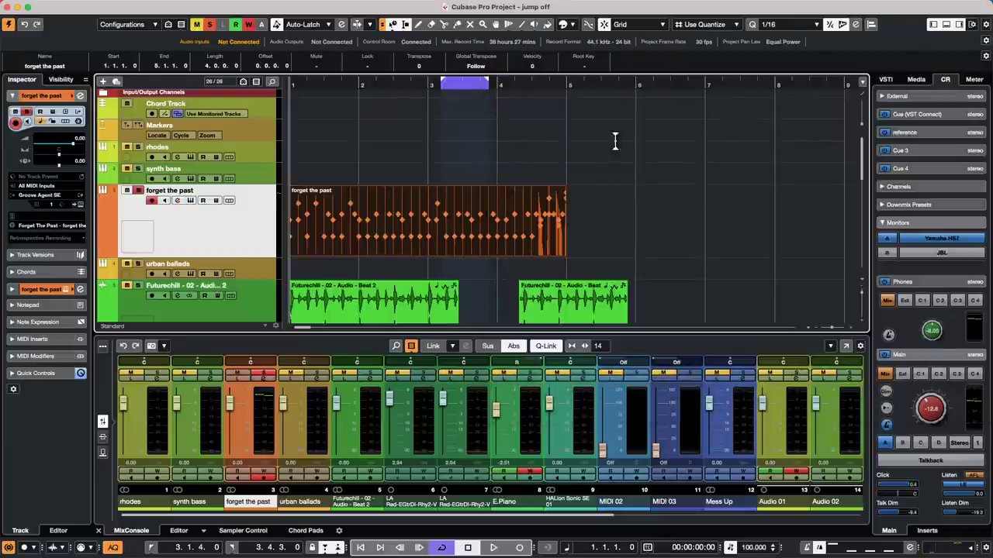
Add one ruler track below the synth bass track and set its time format to Seconds.
right_click(255, 175)
mouse_move(310, 177)
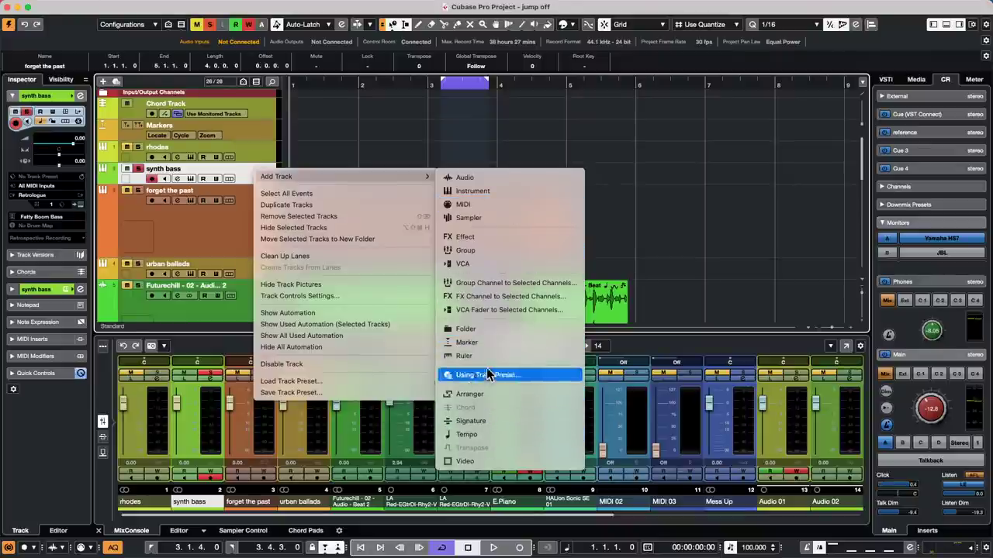
click(466, 356)
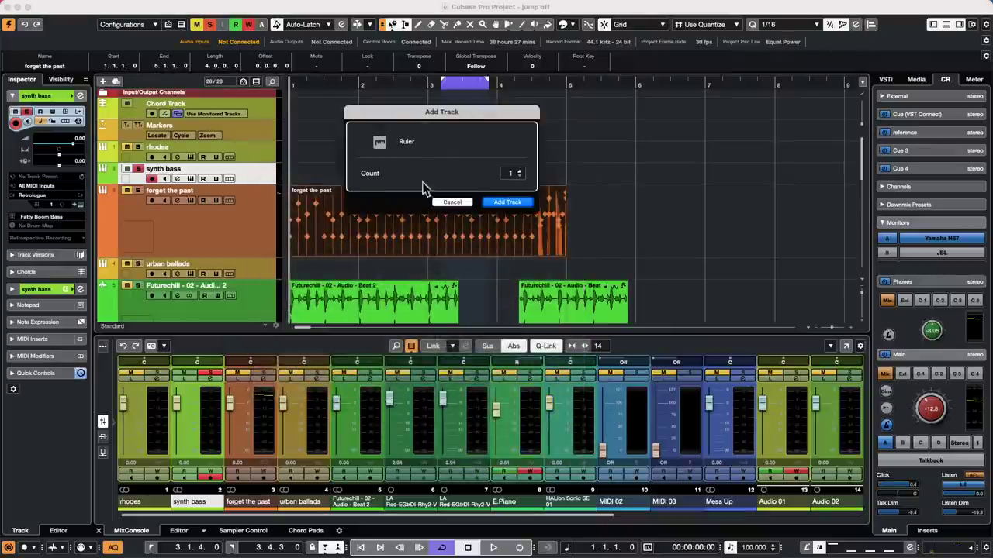
click(508, 202)
click(146, 190)
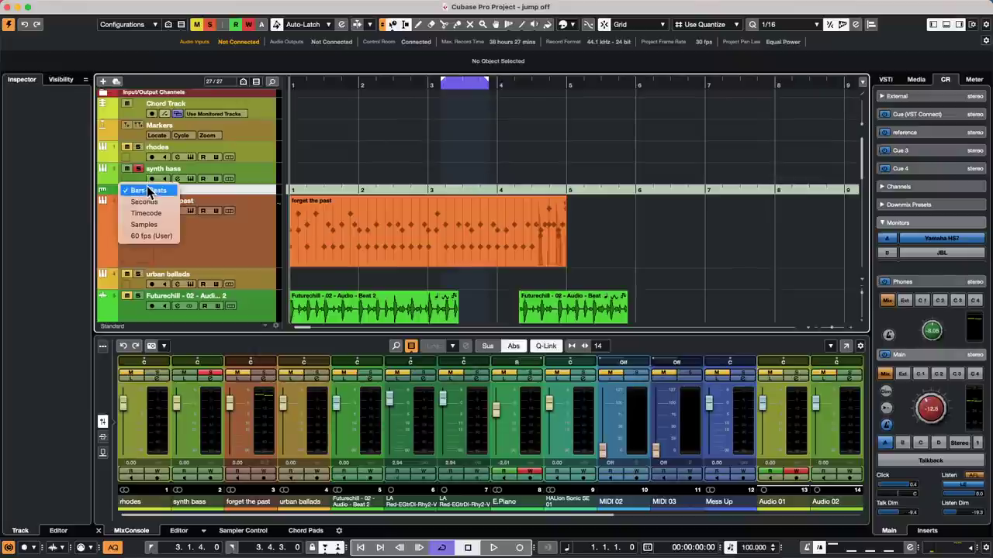
click(147, 201)
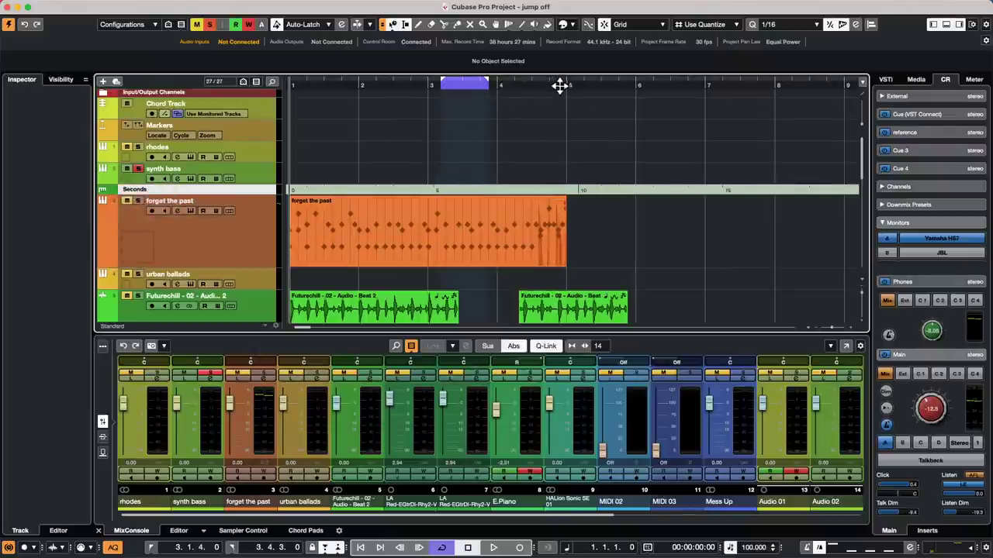
Check bar 5 against the Seconds ruler, and select the forget the past track.
drag(559, 84, 554, 147)
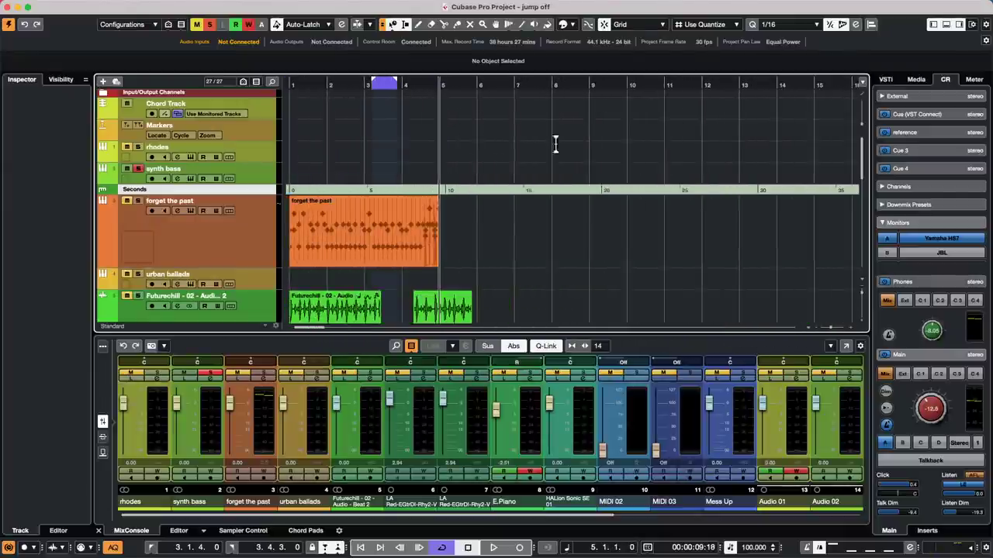
click(239, 247)
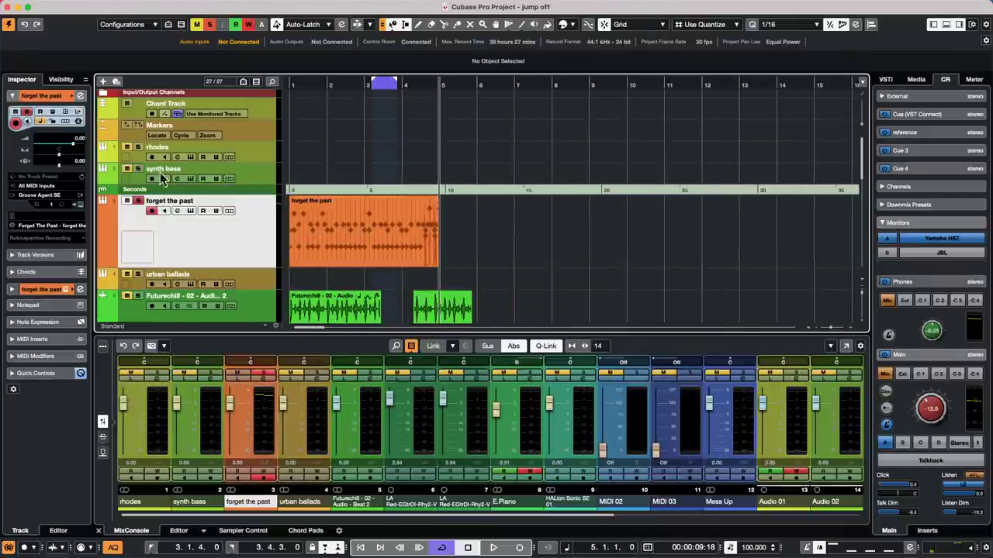
click(307, 90)
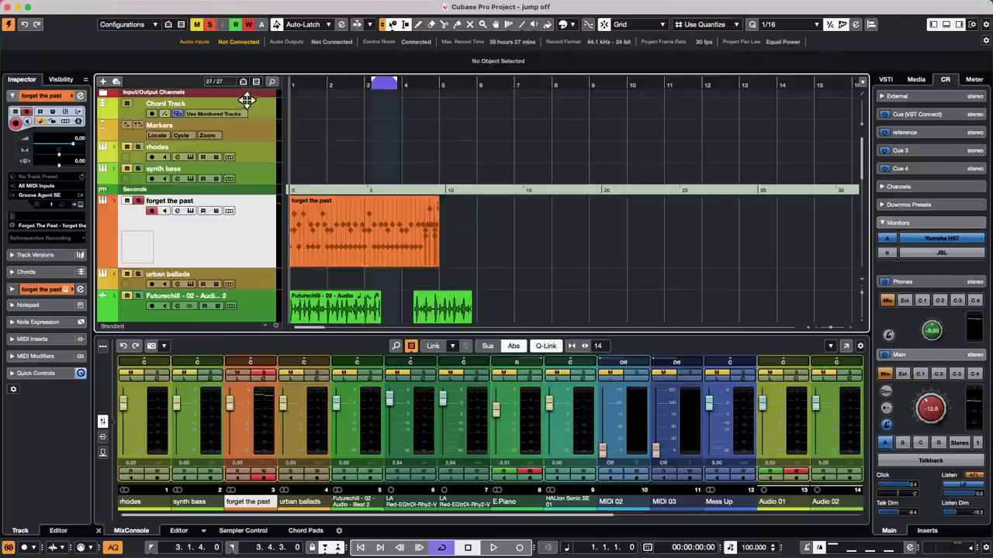
key(h)
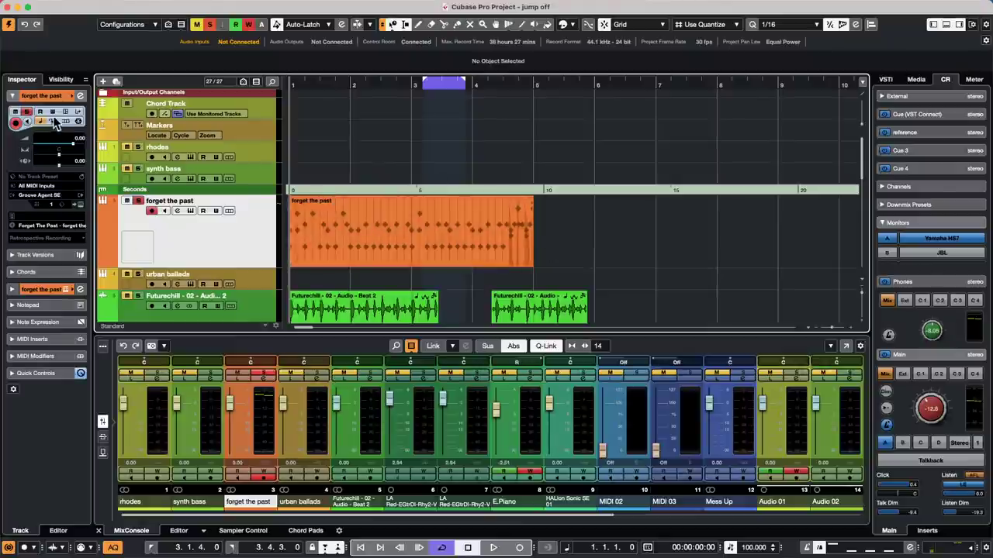
Lower the project tempo gradually to 72 BPM, and raise it back to 100 BPM.
scroll(750, 550, down, 1)
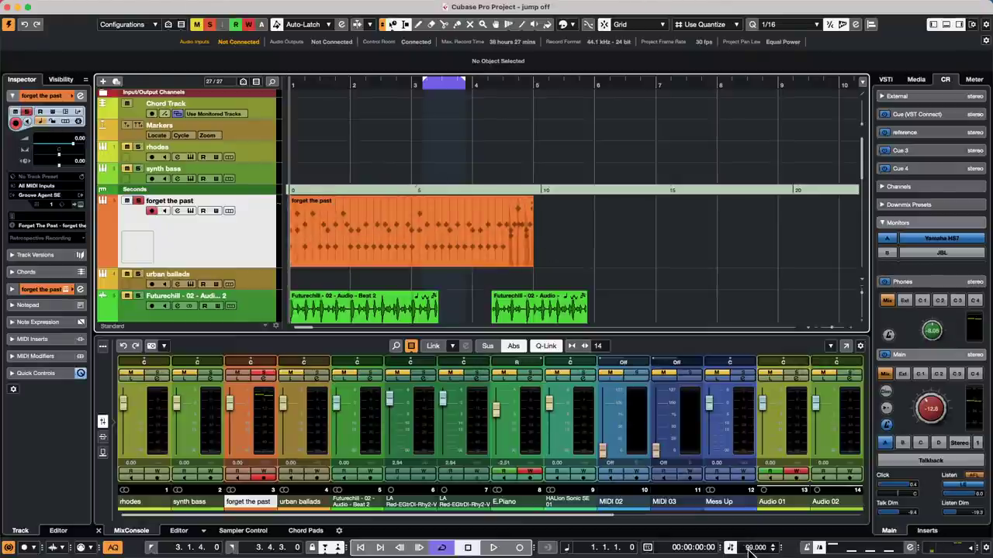
scroll(750, 549, down, 14)
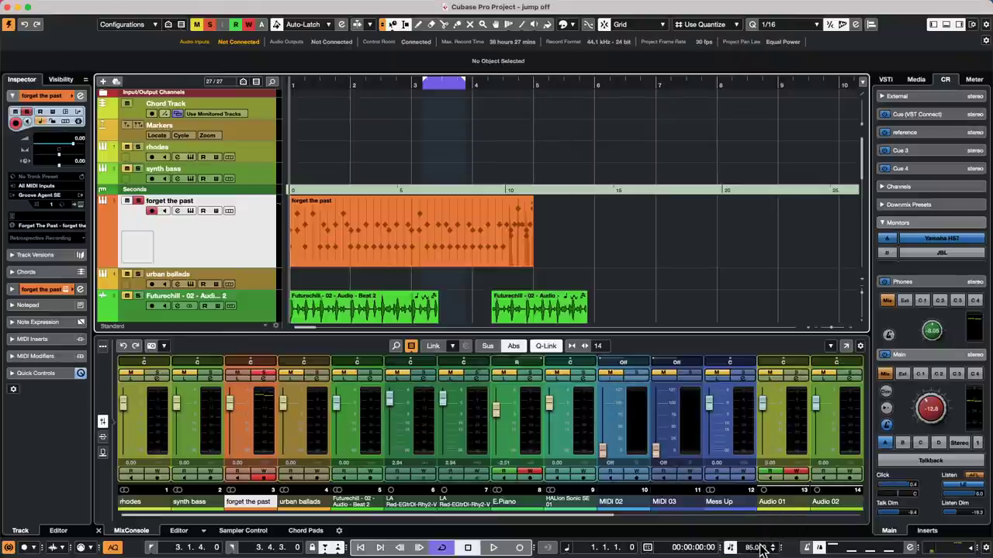
scroll(761, 549, down, 13)
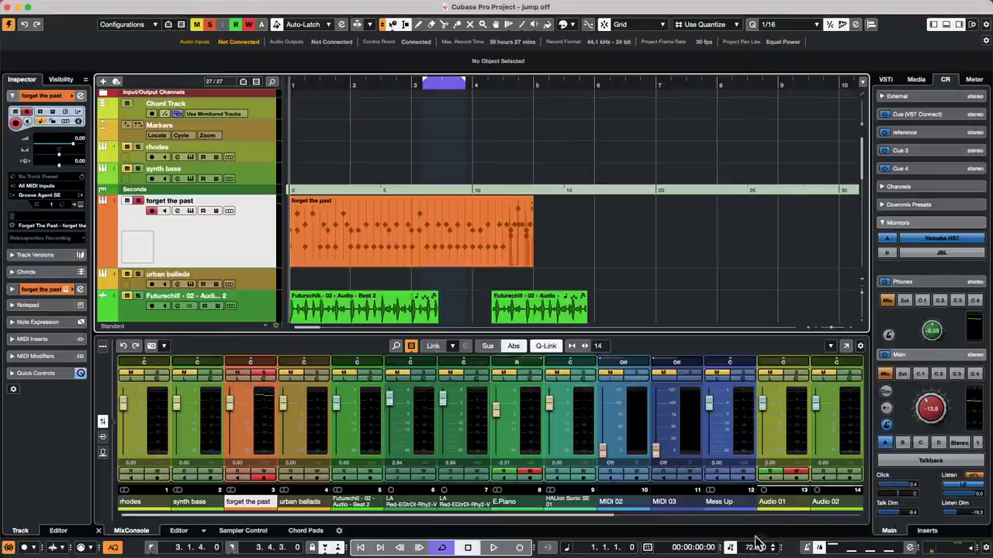
scroll(758, 548, up, 15)
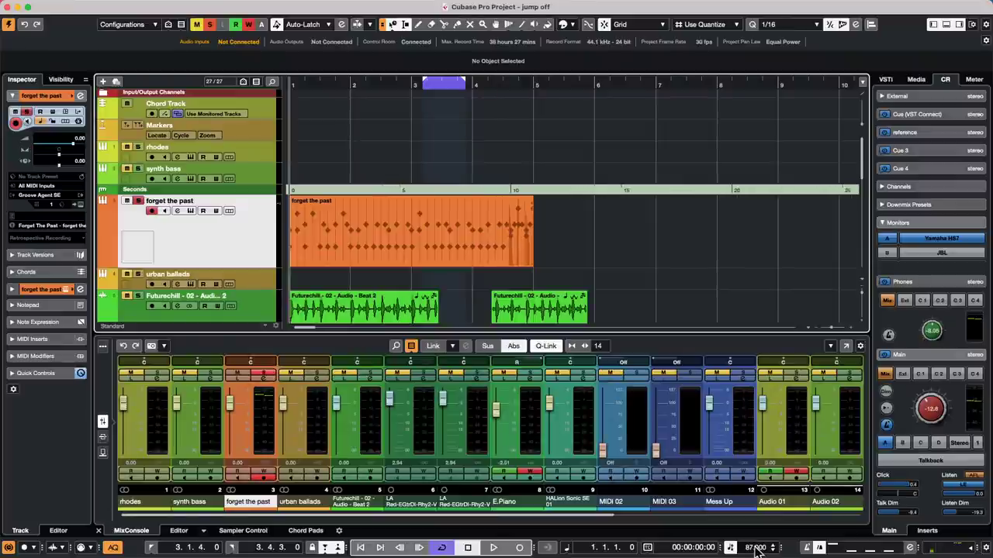
scroll(757, 548, up, 7)
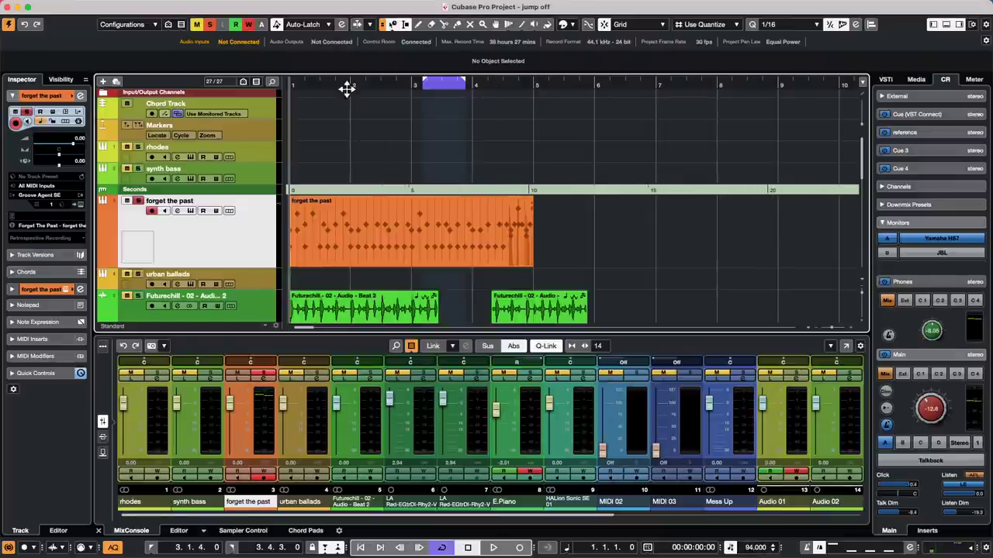
scroll(756, 549, up, 1)
scroll(758, 549, up, 5)
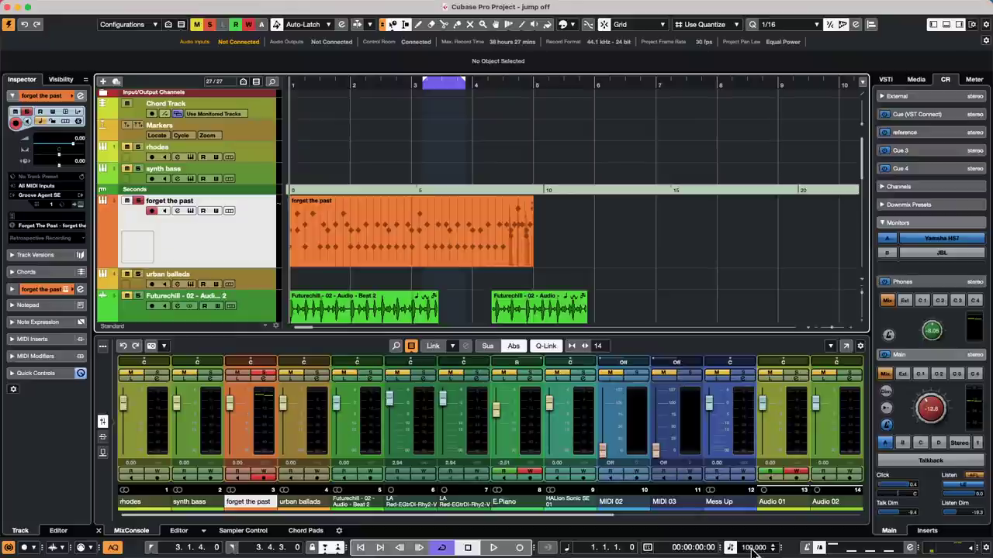
Play the cycle range from the left locator, stop, and select the forget the past part with the cursor back at the project start.
key(KP_1)
key(space)
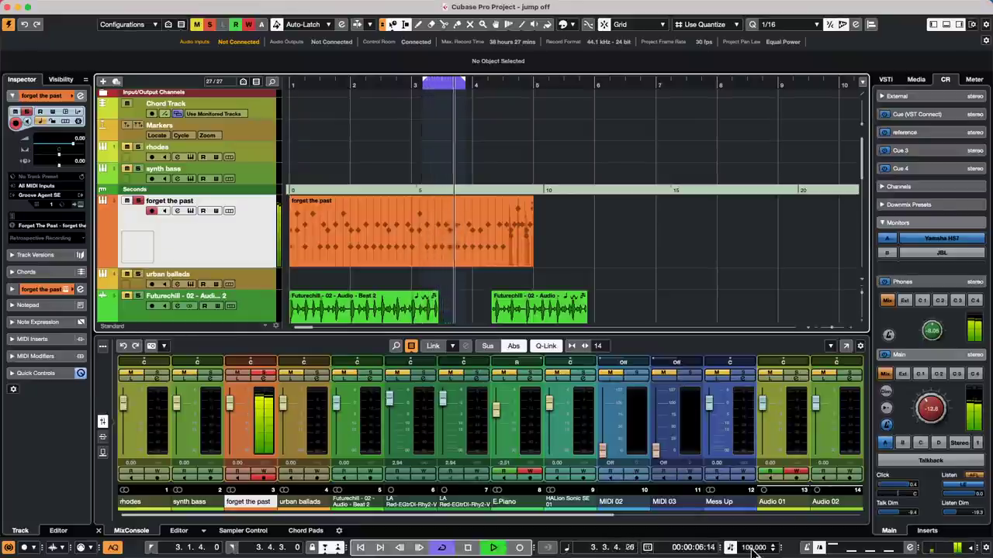
key(space)
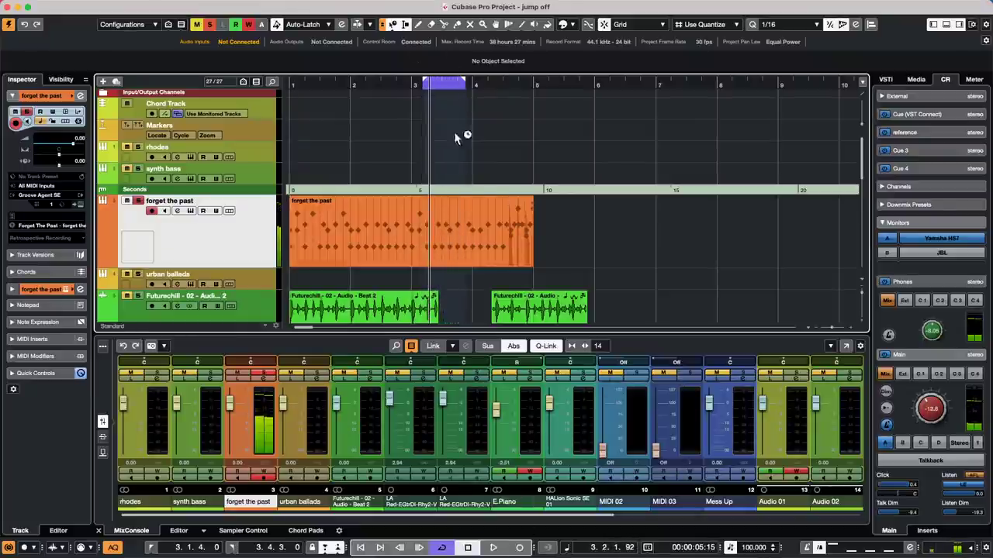
click(485, 256)
key(KP_Decimal)
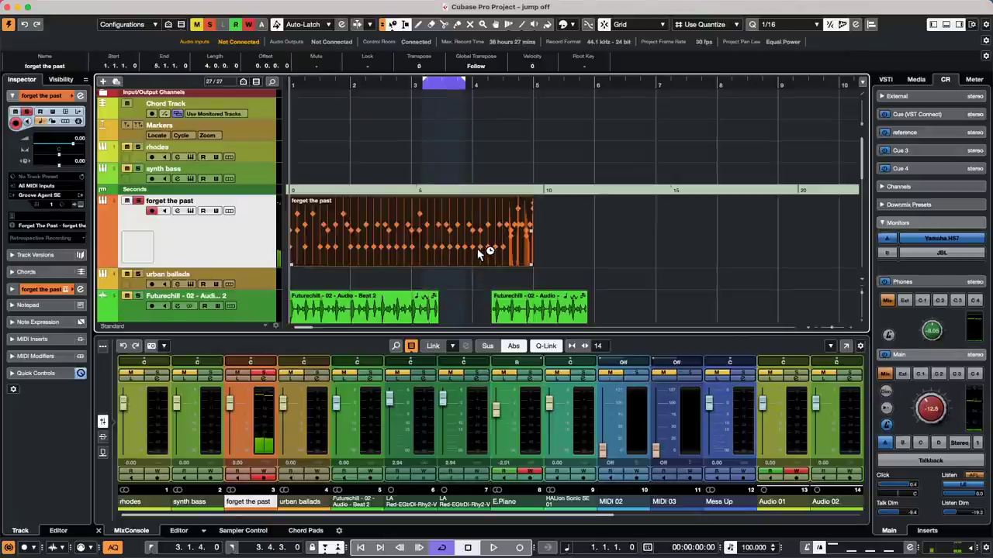
Set the cycle range to the forget the past part and lower the project tempo to 74 BPM during playback.
key(p)
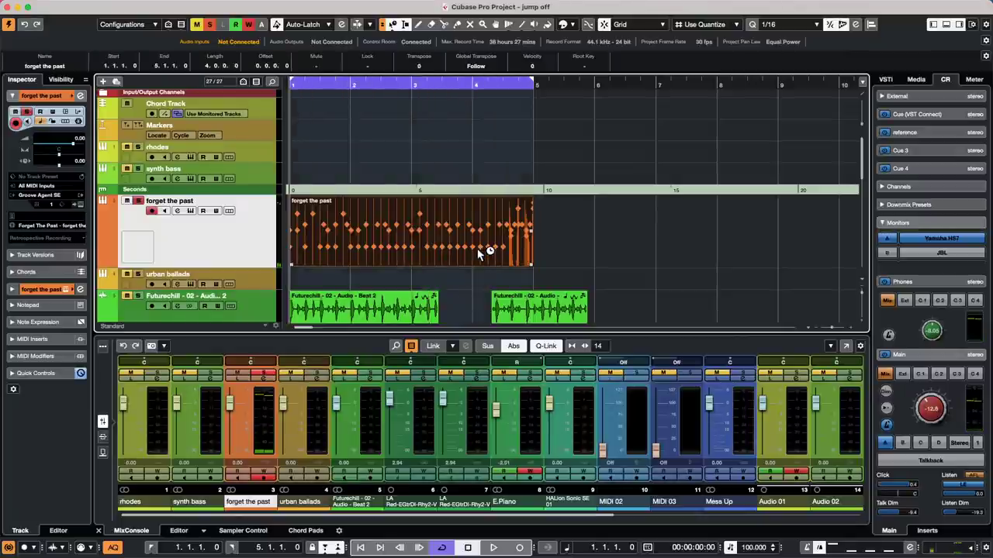
key(space)
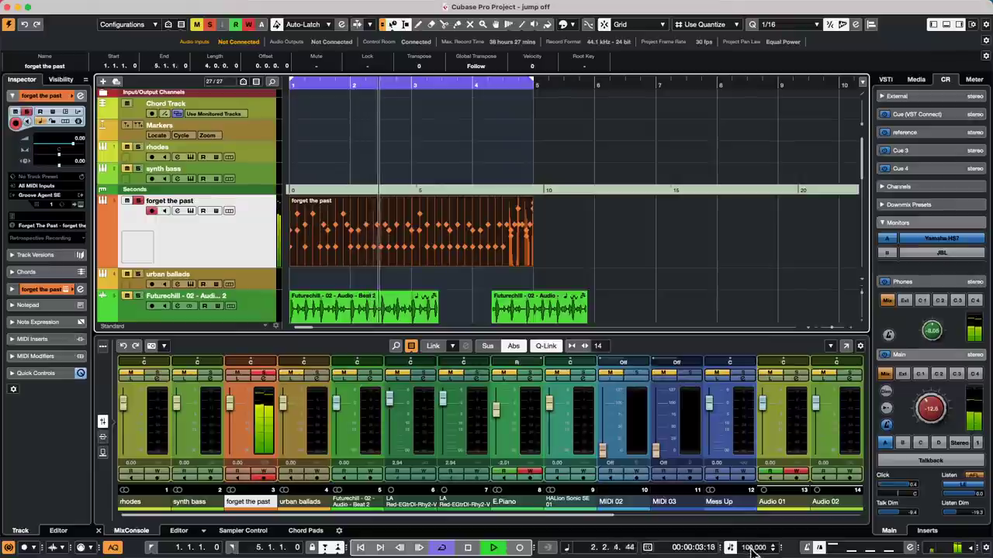
scroll(753, 549, down, 20)
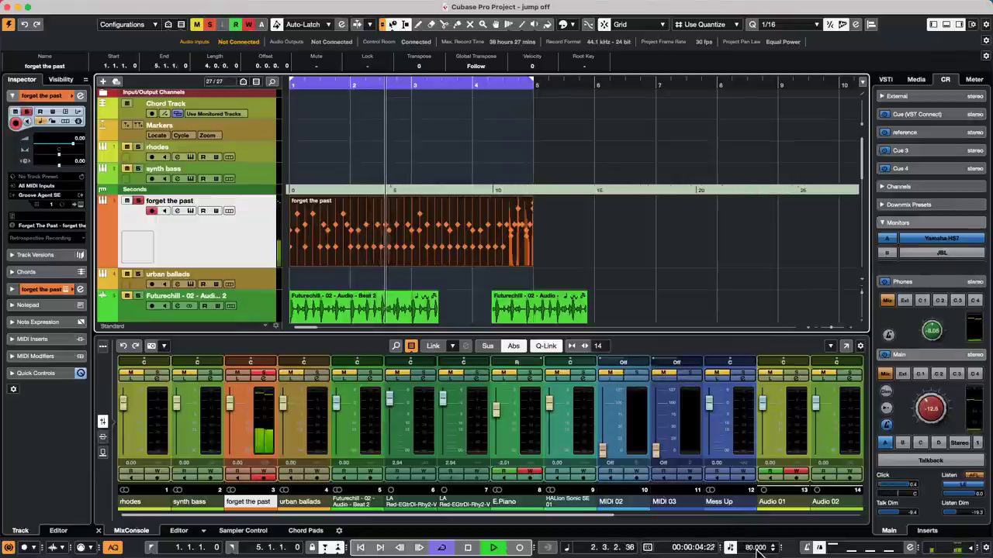
scroll(758, 550, down, 6)
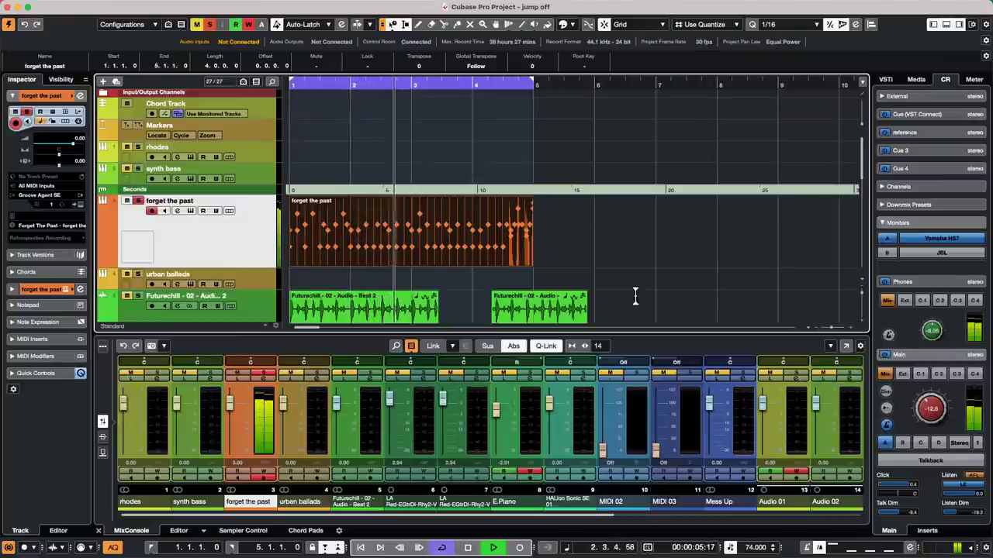
Set the project tempo to 100 BPM while the forget the past part keeps playing.
double_click(764, 548)
text(100)
key(Return)
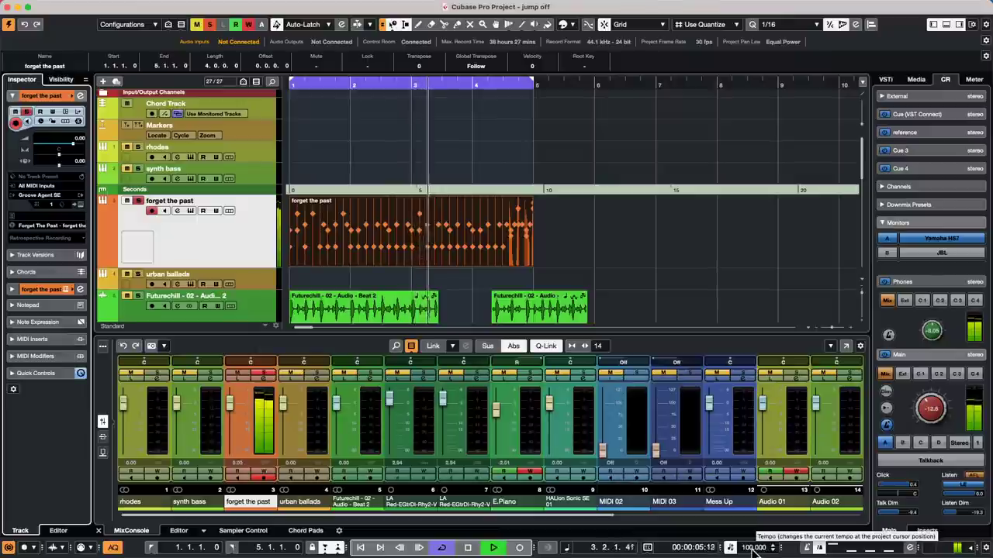
Lower the project tempo gradually to 83 BPM during playback, and stop the transport.
scroll(753, 549, down, 12)
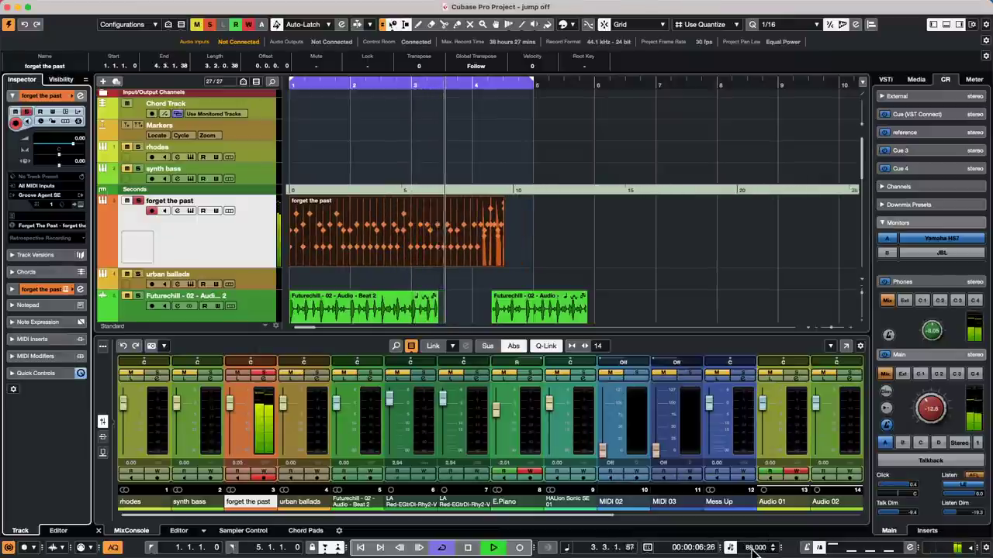
scroll(753, 549, down, 5)
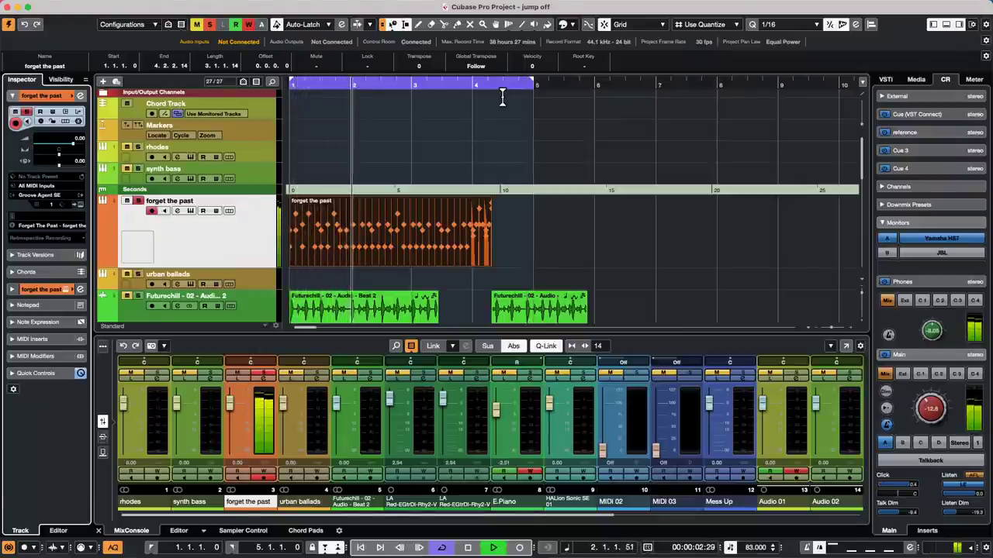
key(space)
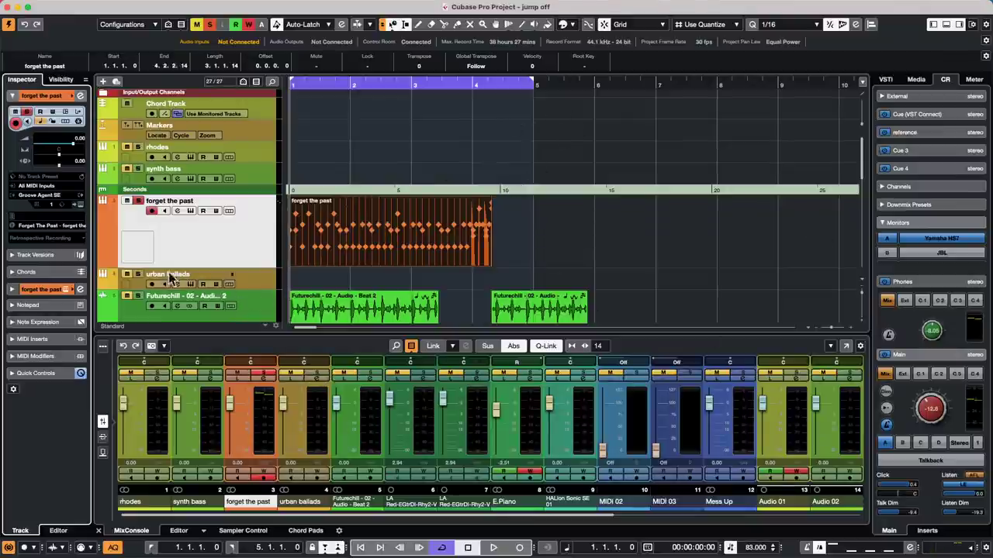
Show the track visibility list, and open the recent project Amos Moses - GO.cpr.
click(241, 248)
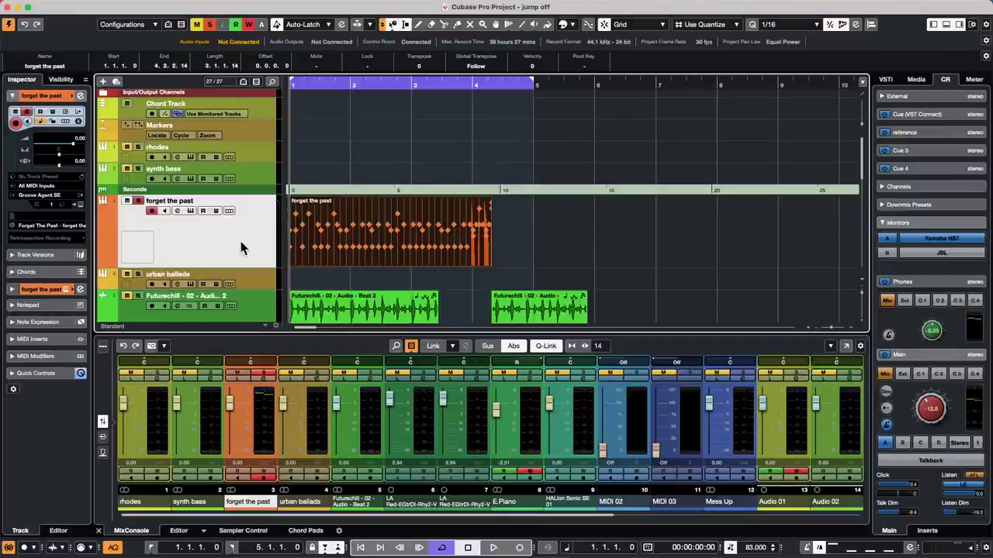
click(61, 79)
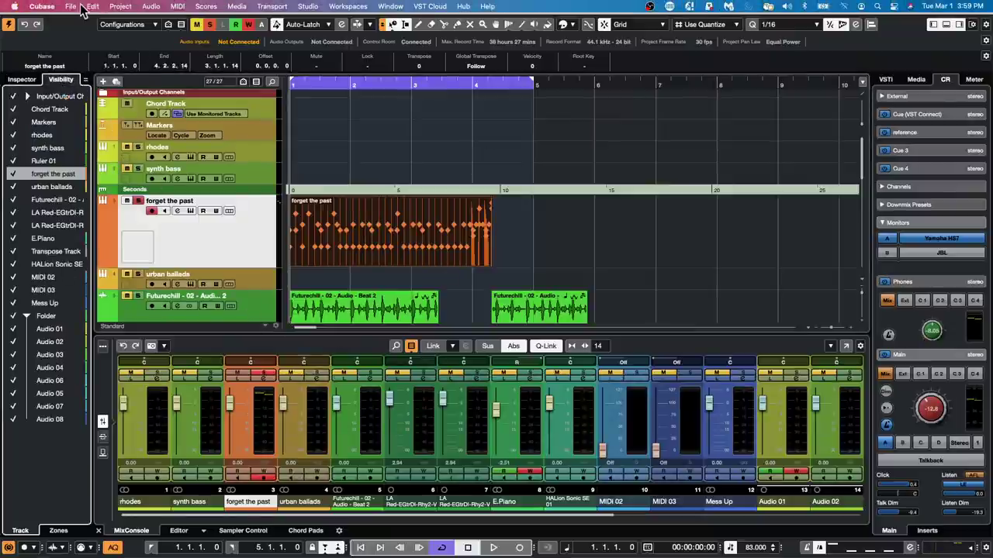
click(70, 7)
mouse_move(97, 226)
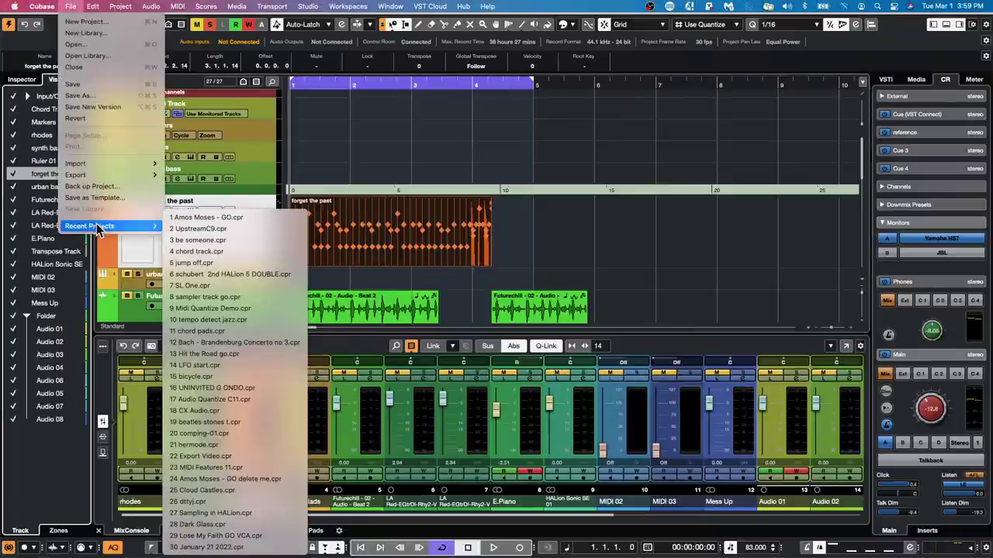
click(271, 217)
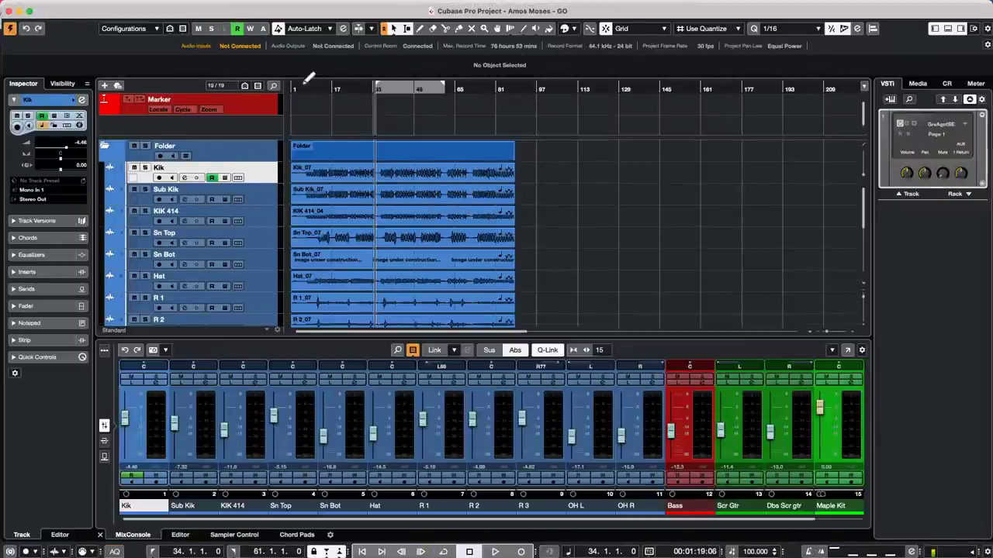
Select the R 2 channel and narrow the MixConsole channels until every channel through Stereo Out fits.
click(499, 436)
key(g)
key(g)
key(g)
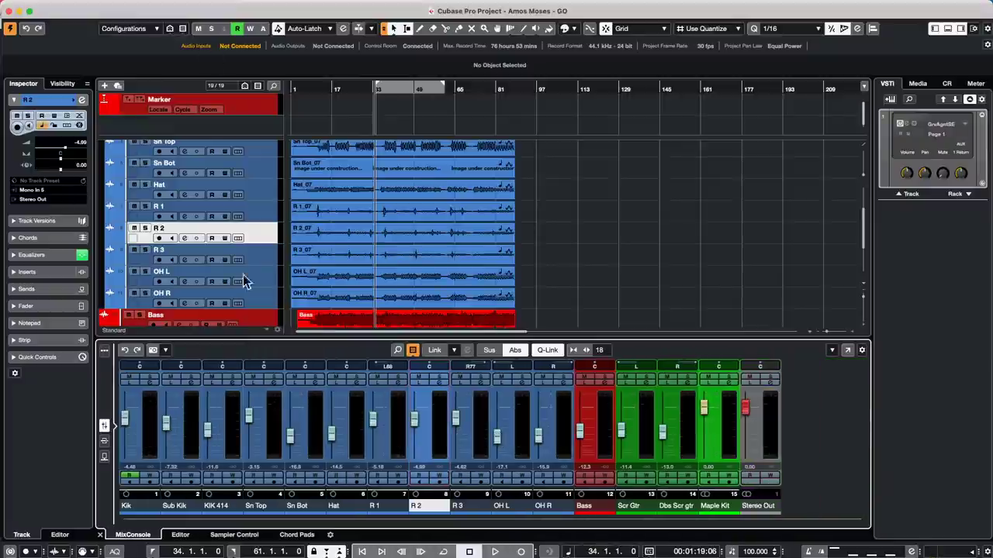
scroll(242, 281, down, 3)
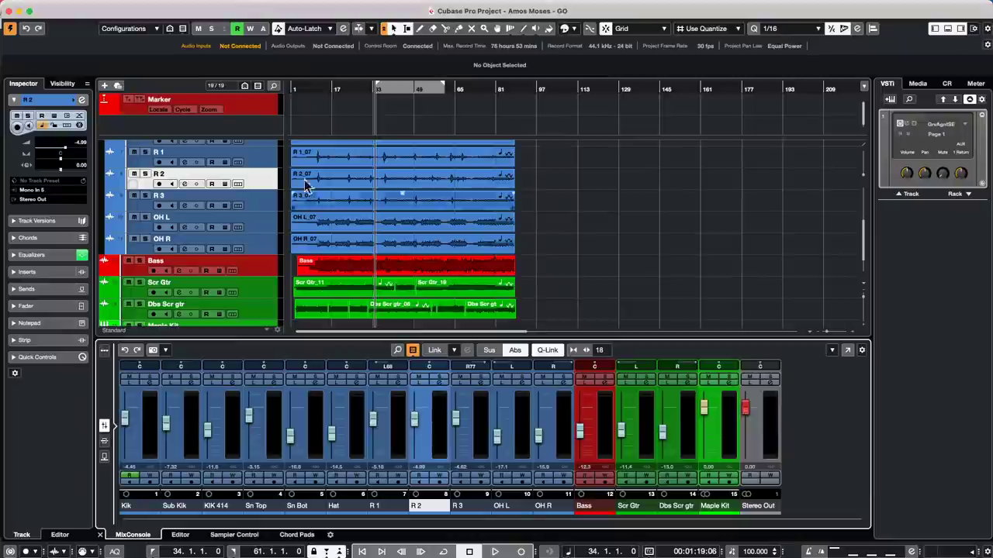
Examine the track visibility list, its channel zones and the MixConsole sync options, ending on the track list.
click(62, 83)
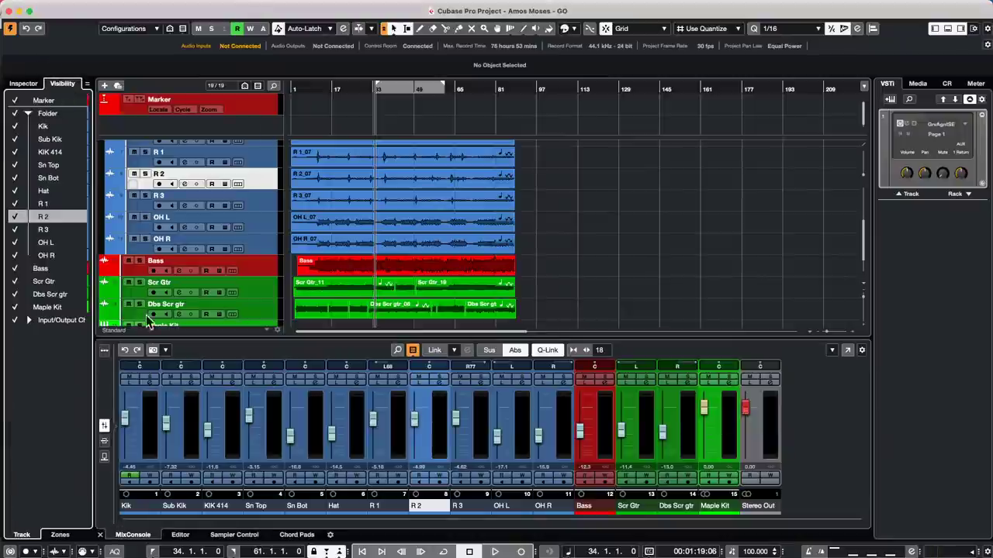
click(62, 535)
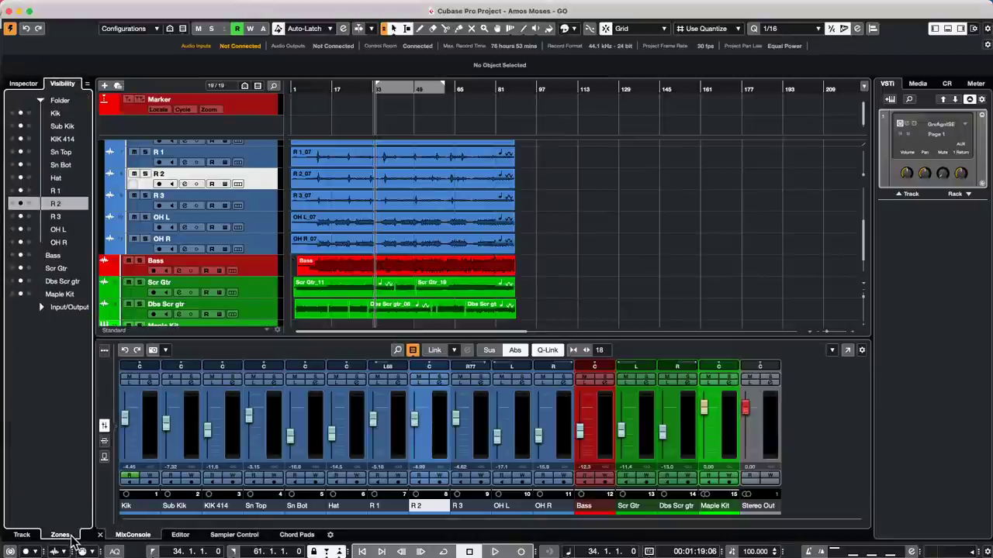
click(86, 85)
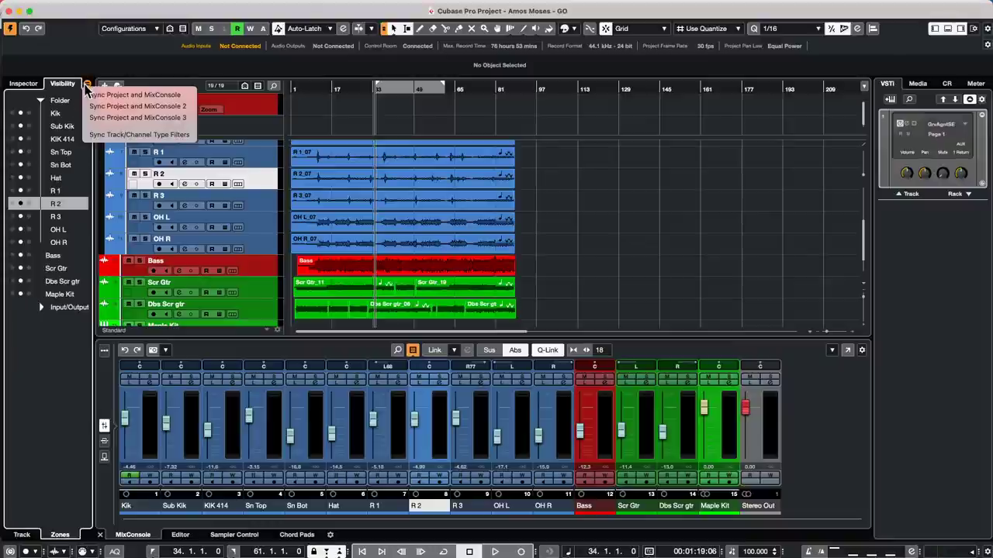
click(8, 480)
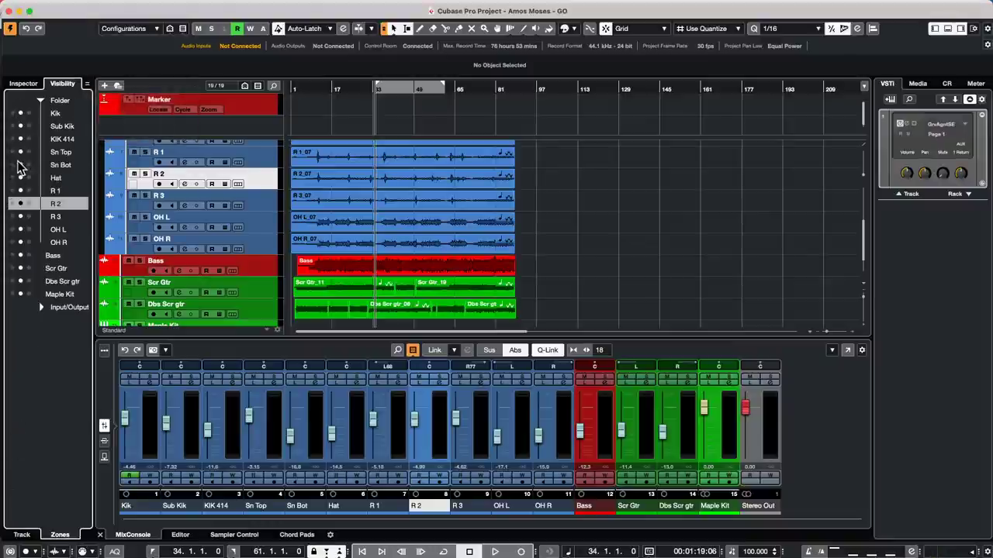
click(22, 534)
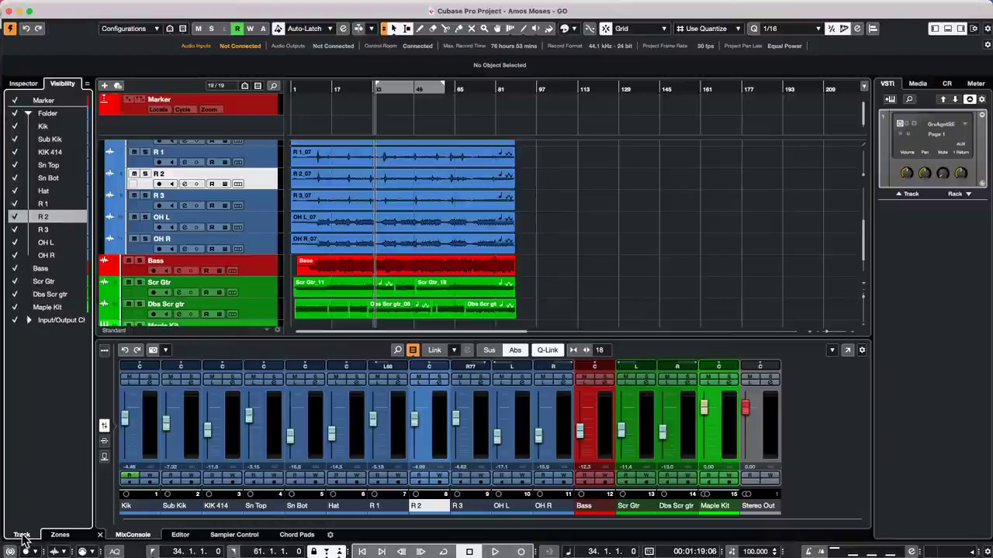
Hide the Sn Top, R 1, OH L and OH R tracks from the project.
click(14, 165)
click(14, 204)
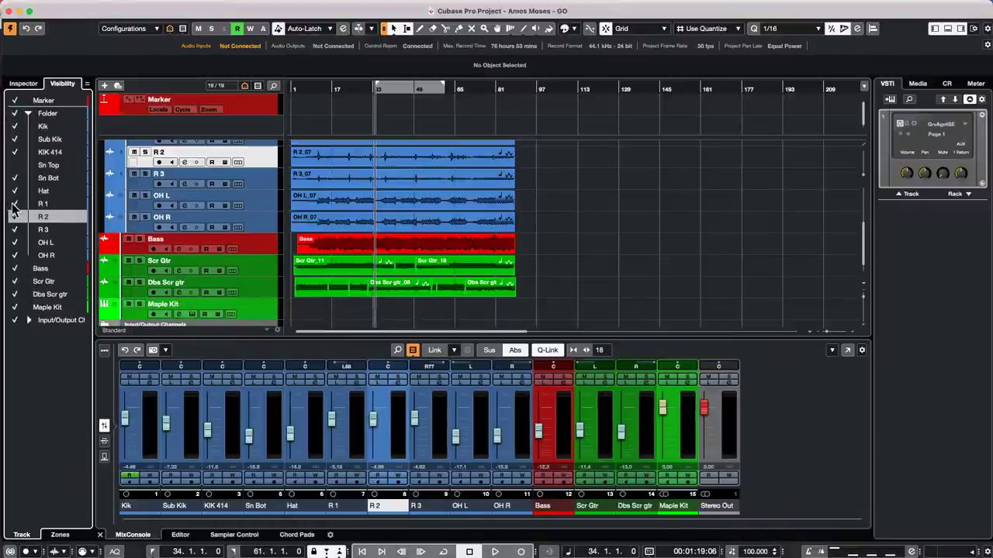
click(14, 242)
click(13, 256)
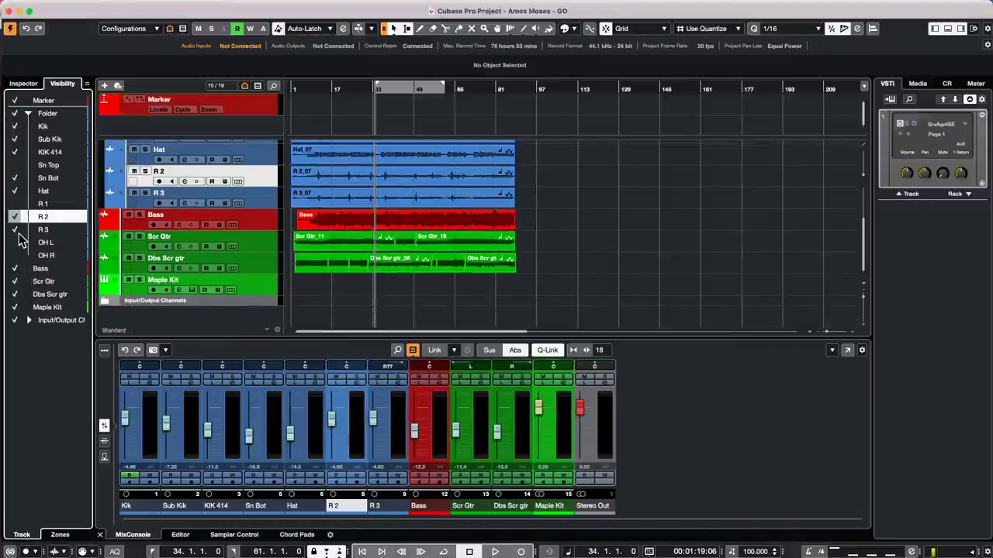
Make the OH L, OH R, Sn Top and R 1 tracks visible again.
click(14, 242)
click(14, 255)
click(14, 165)
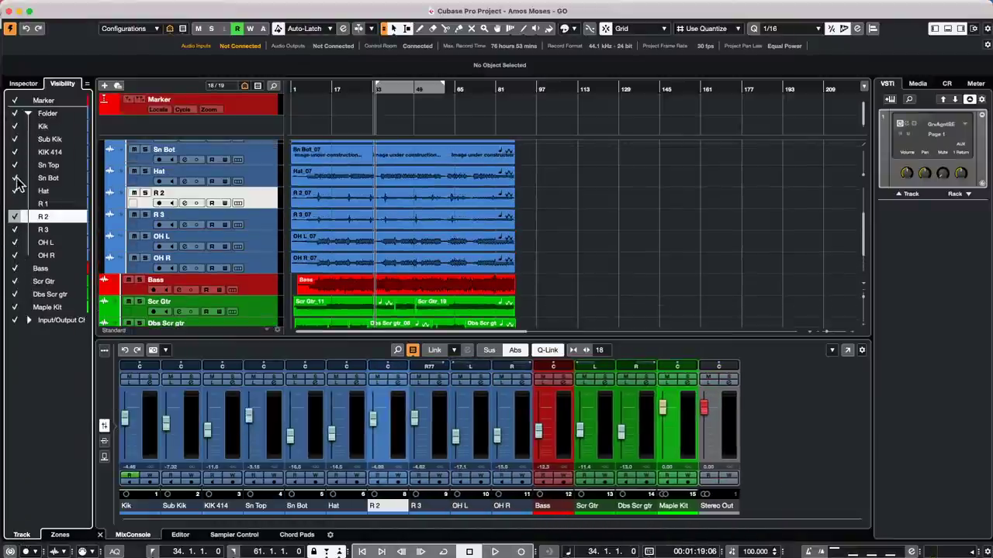
click(14, 203)
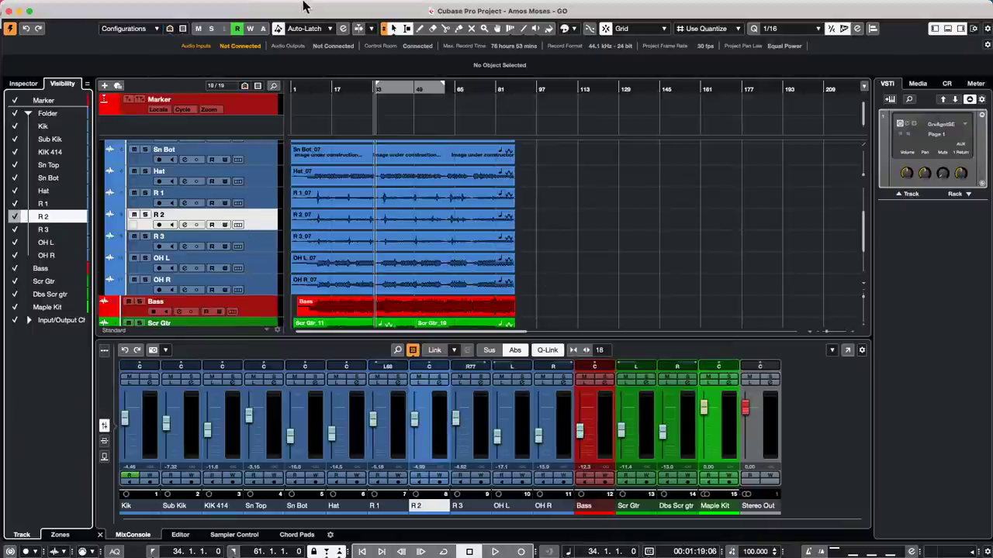
Review the options for syncing visibility between the project and the MixConsoles, including Sync Track/Channel Type Filters.
click(88, 84)
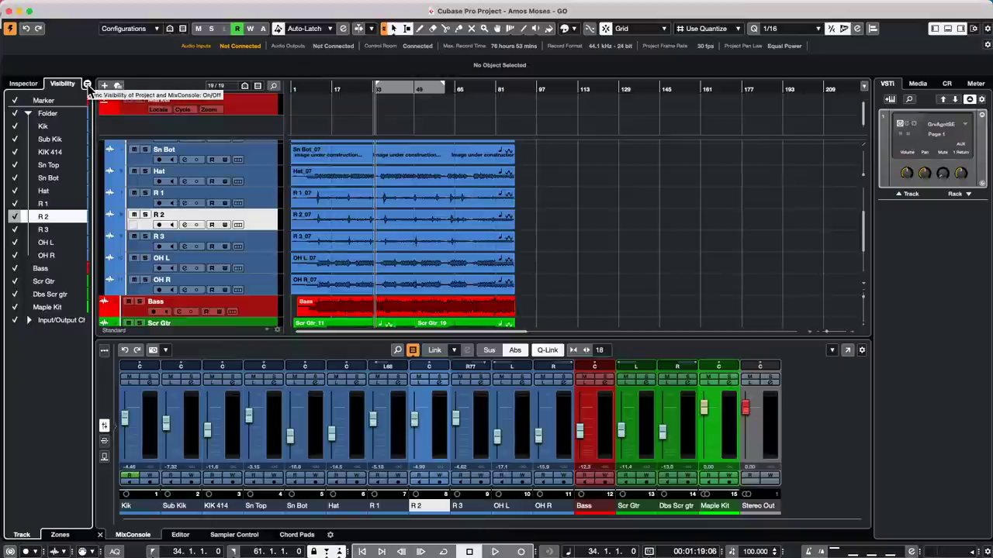
click(88, 86)
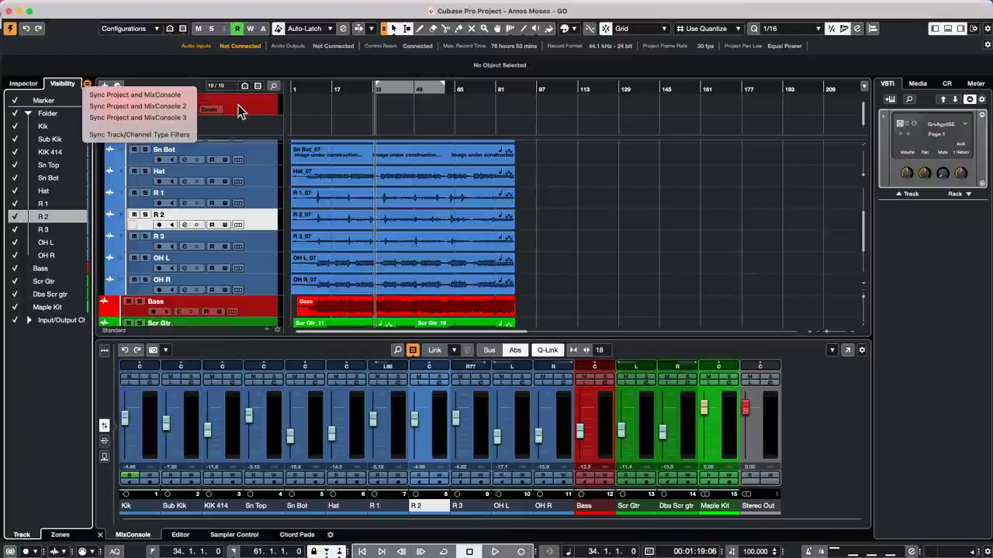
click(159, 135)
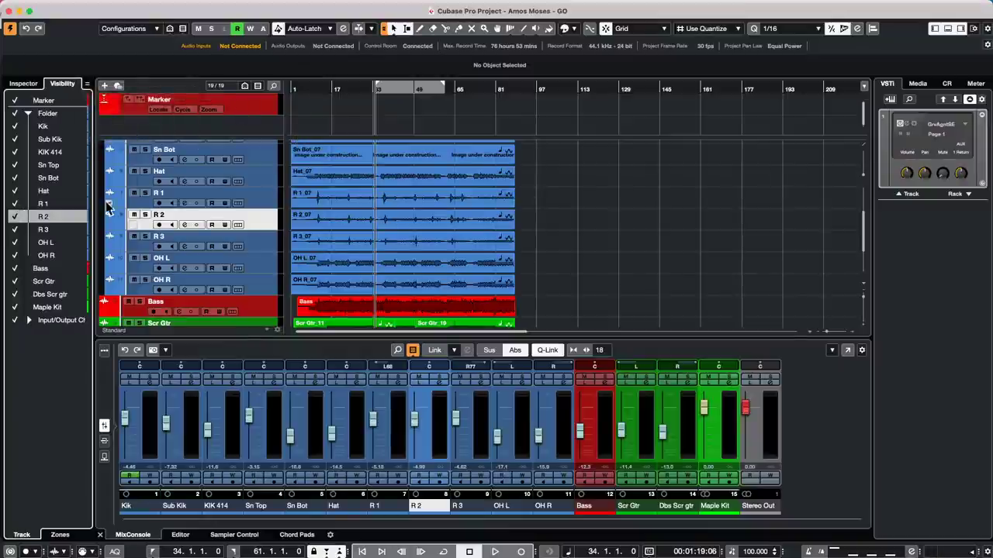
Hide and restore the Input/Output Channels folder and the Scr Gtr track in the track visibility list.
click(15, 320)
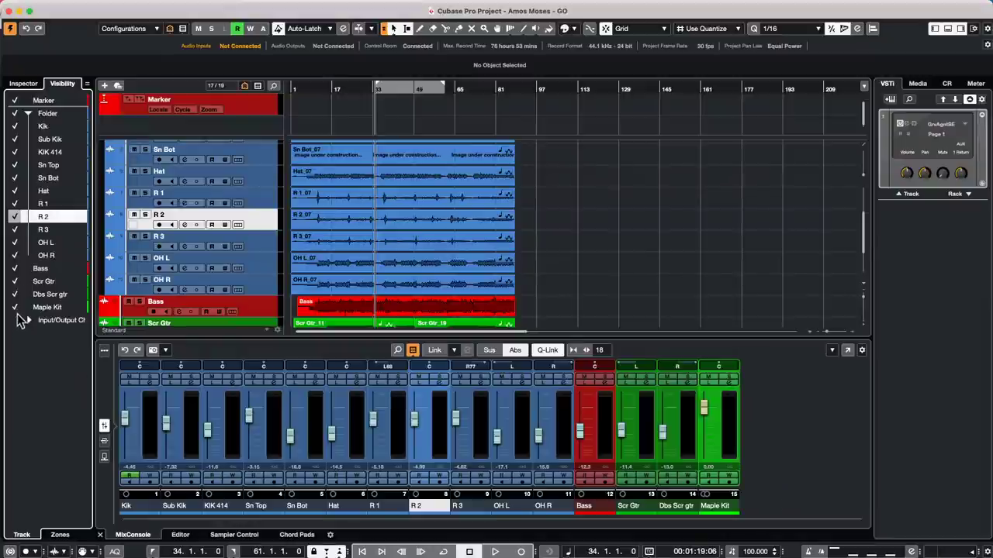
click(15, 307)
click(15, 284)
click(15, 307)
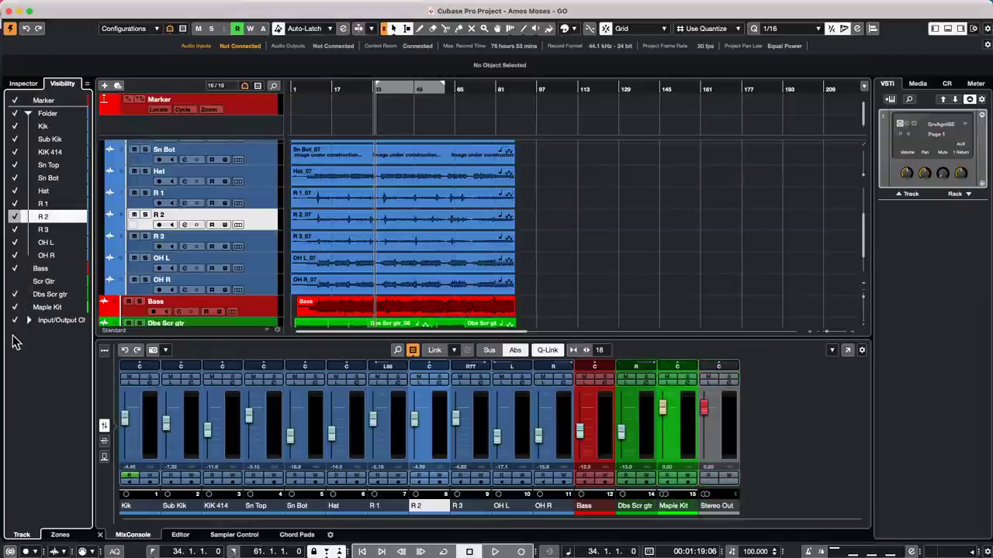
click(15, 281)
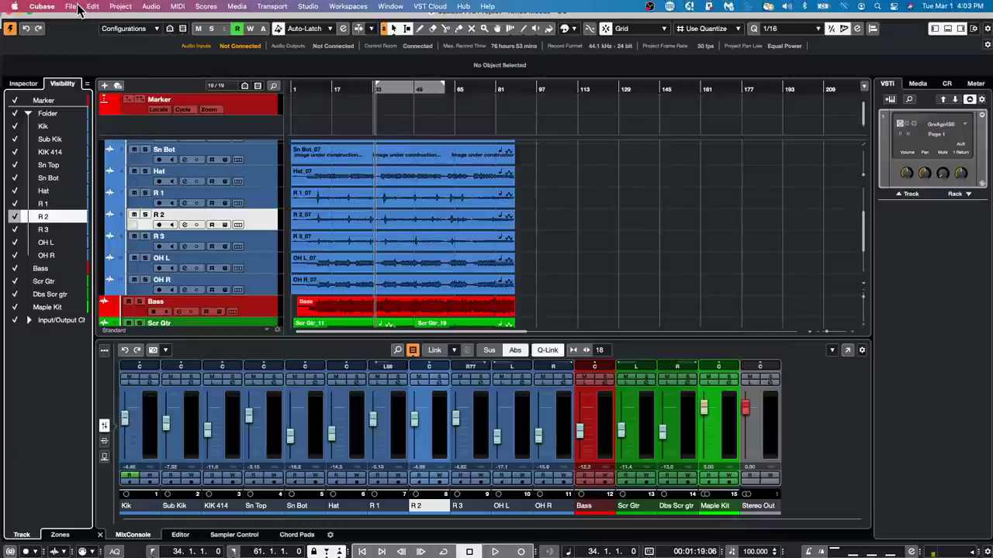
Open the recent project "schubert 2nd HALion 5 DOUBLE.cpr" and make it the active project.
click(71, 7)
mouse_move(129, 230)
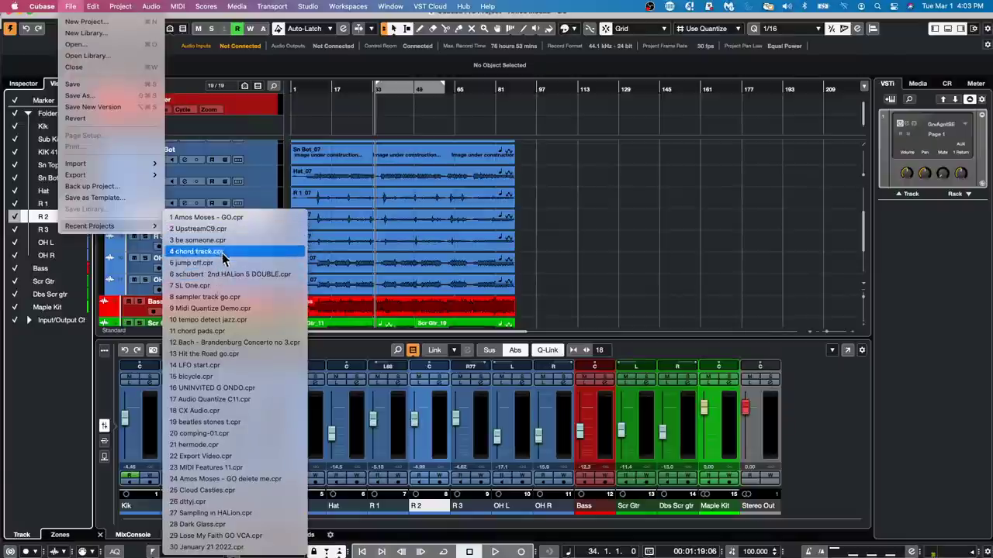
click(234, 276)
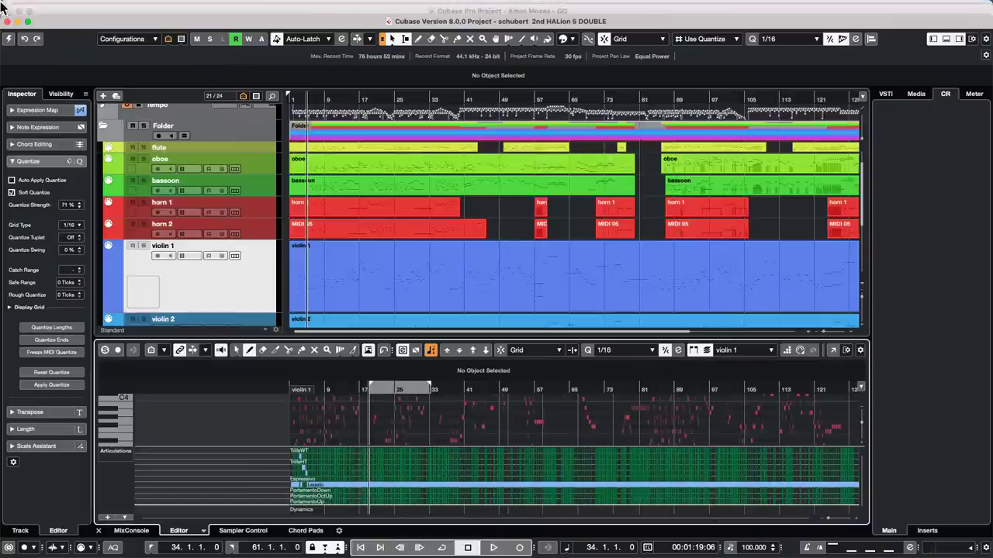
click(9, 39)
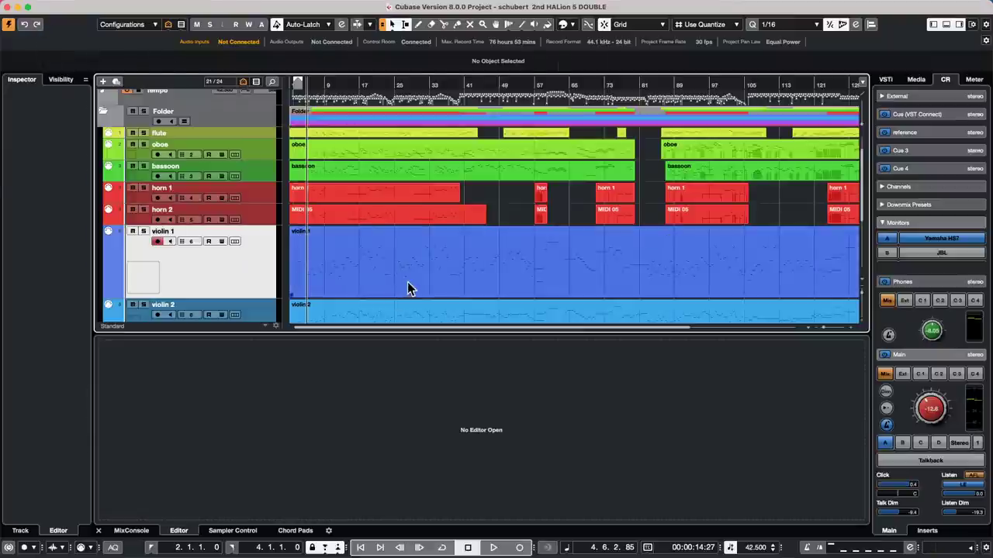
Open the violin 1 part in a separate Key Editor window and enlarge its articulation lane.
click(409, 288)
double_click(408, 289)
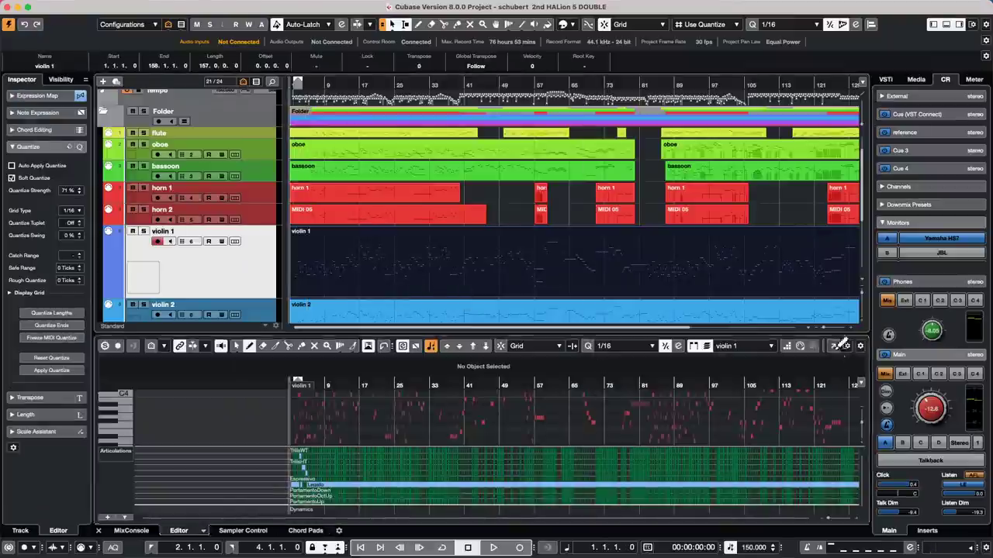
click(834, 346)
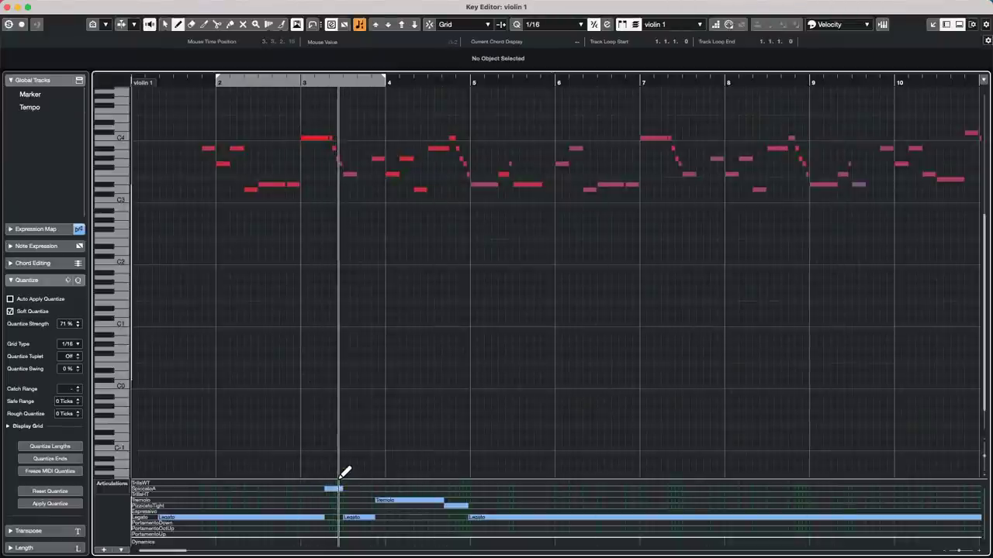
drag(338, 479, 357, 341)
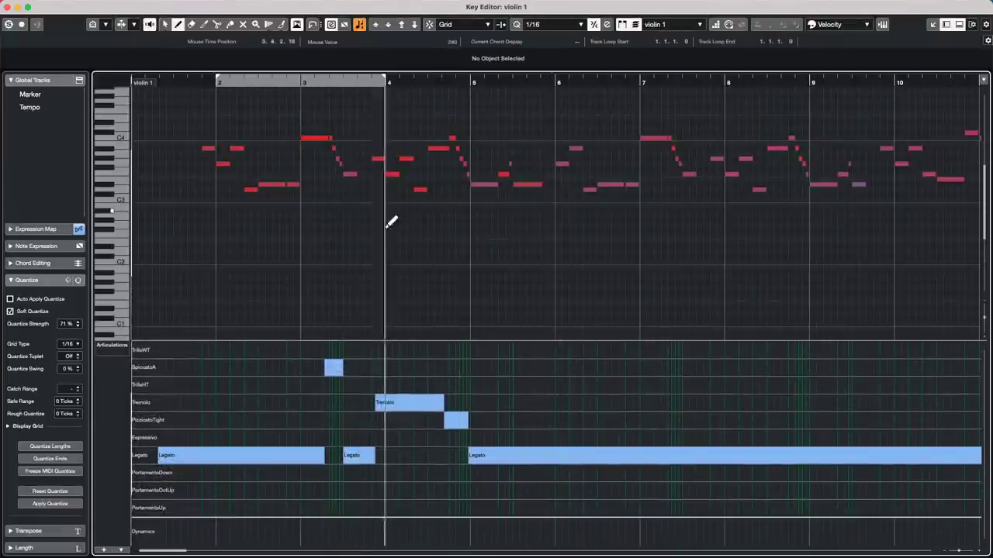
Select the violin notes around bar 4, and reselect a wider group reaching up to bar 7.
key(1)
drag(371, 204, 481, 138)
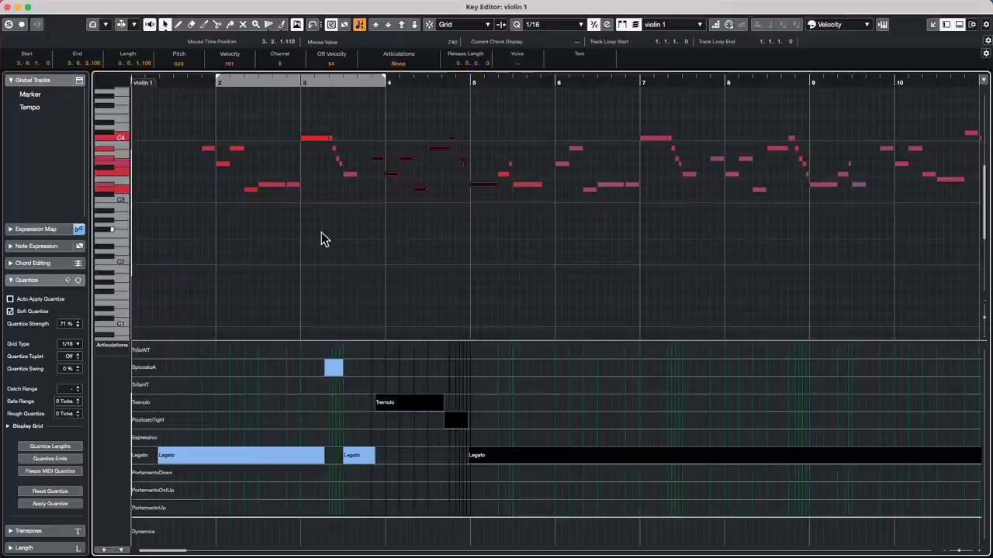
click(420, 193)
drag(451, 240, 653, 89)
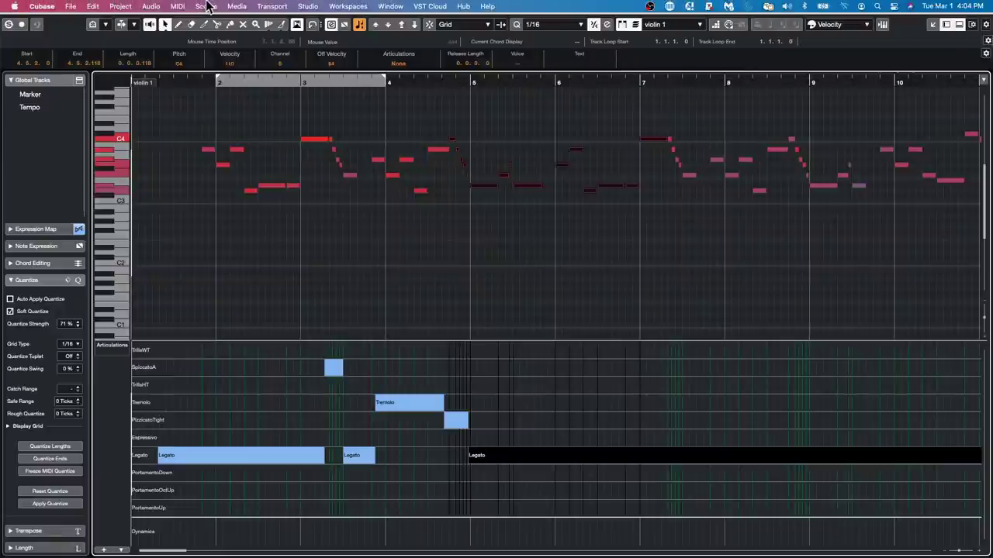
Open the Expression Map Setup and select the Pizzicato Tight sound slot in the violin 1 map.
click(208, 7)
click(251, 228)
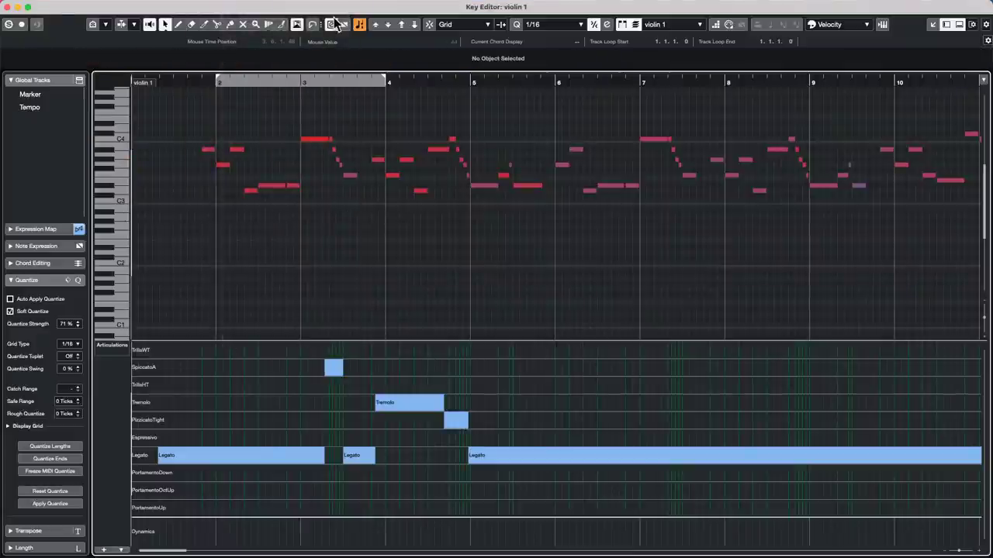
drag(353, 82, 259, 215)
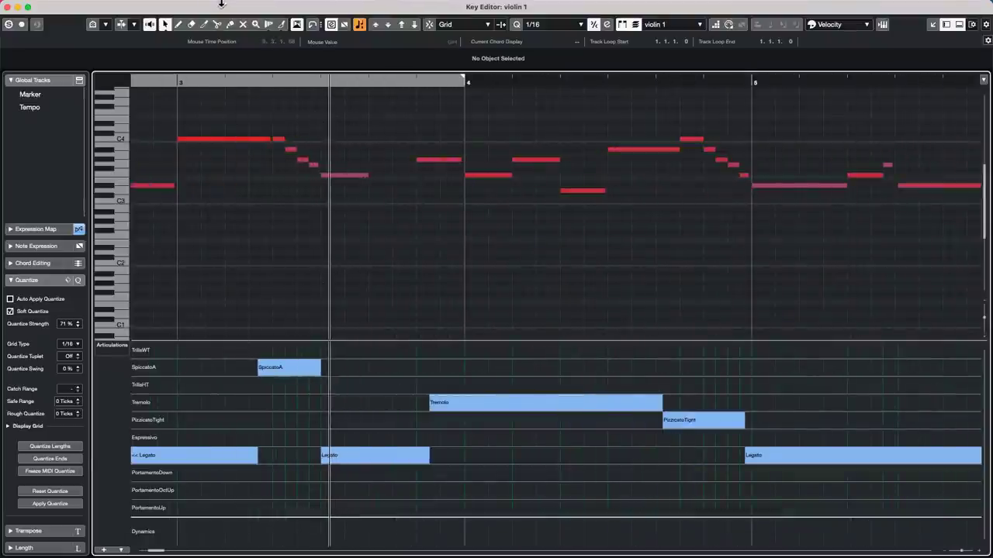
click(172, 6)
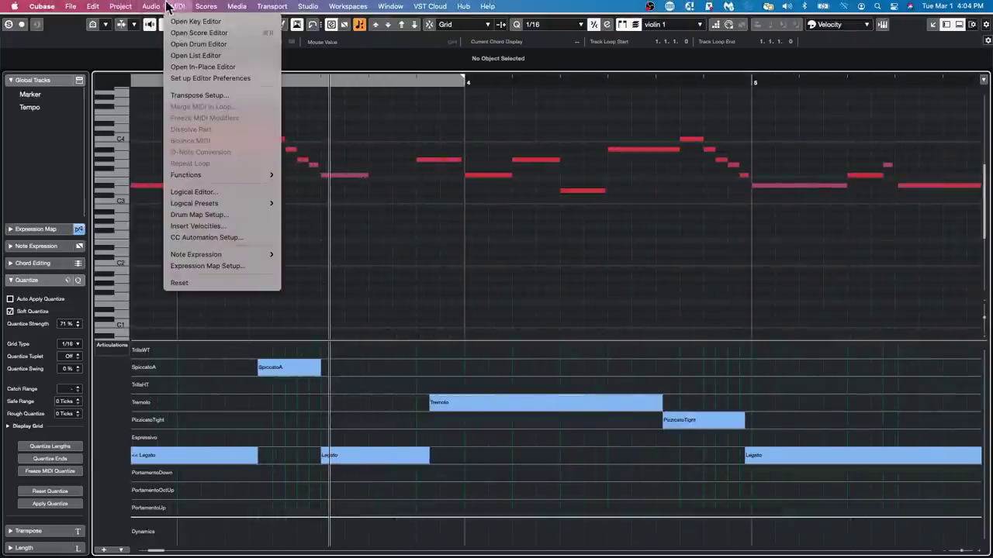
mouse_move(124, 7)
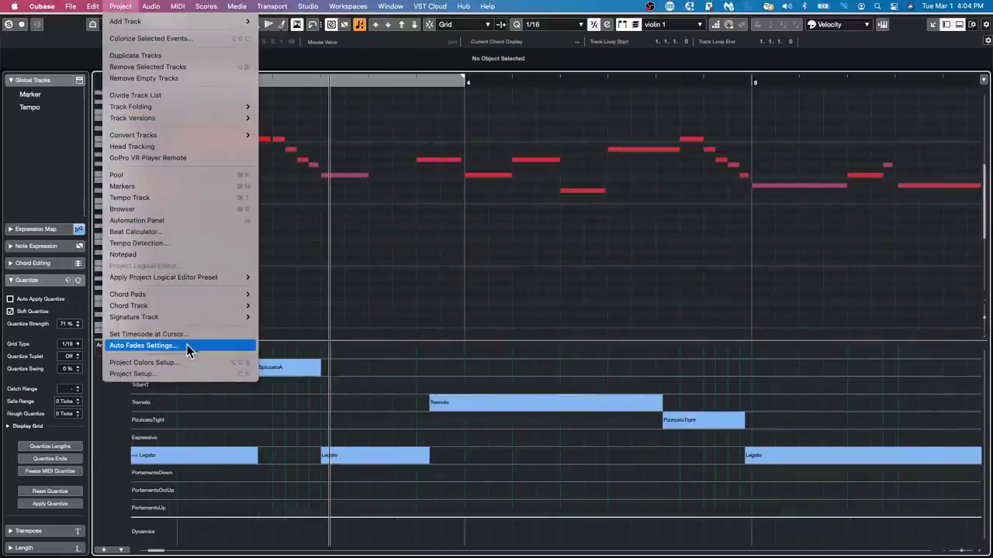
mouse_move(183, 280)
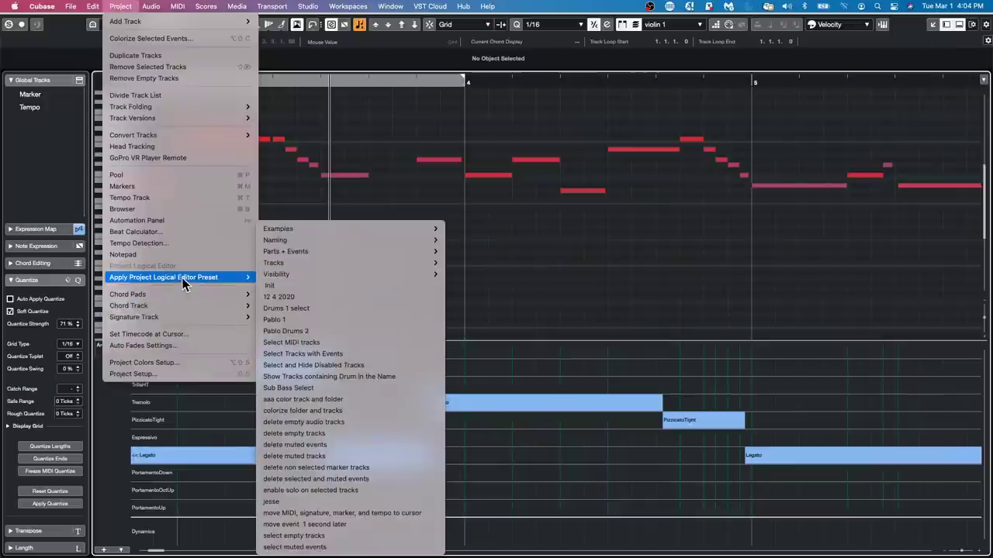
mouse_move(176, 7)
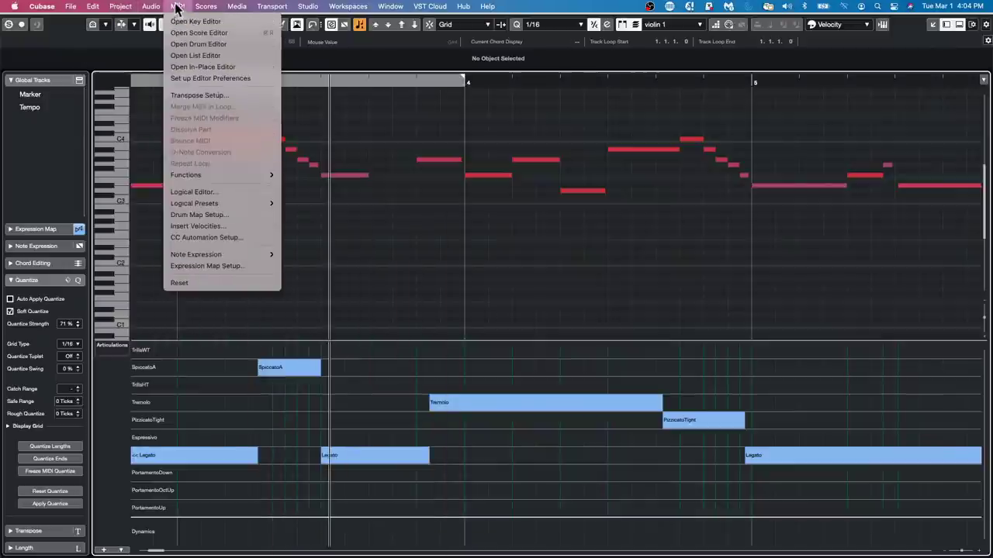
click(229, 266)
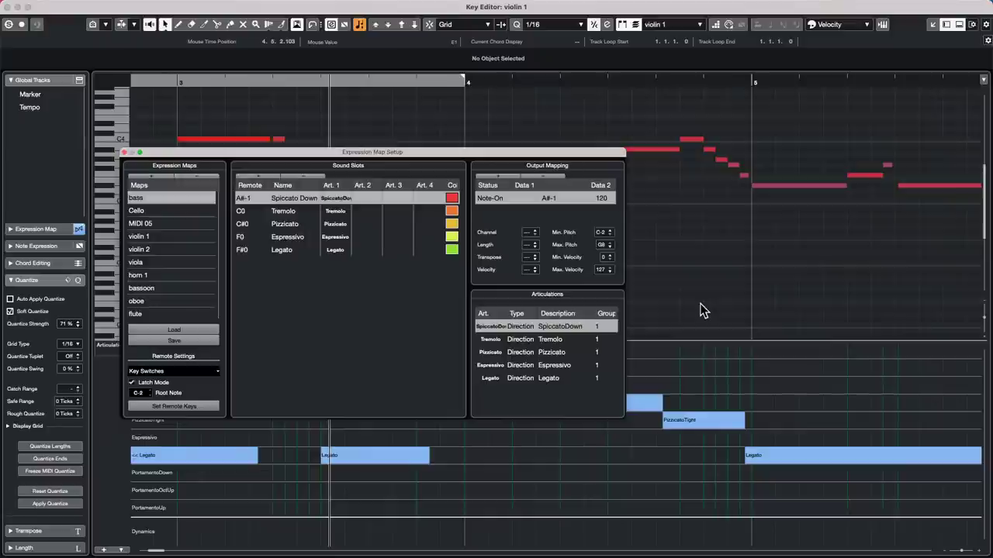
click(161, 237)
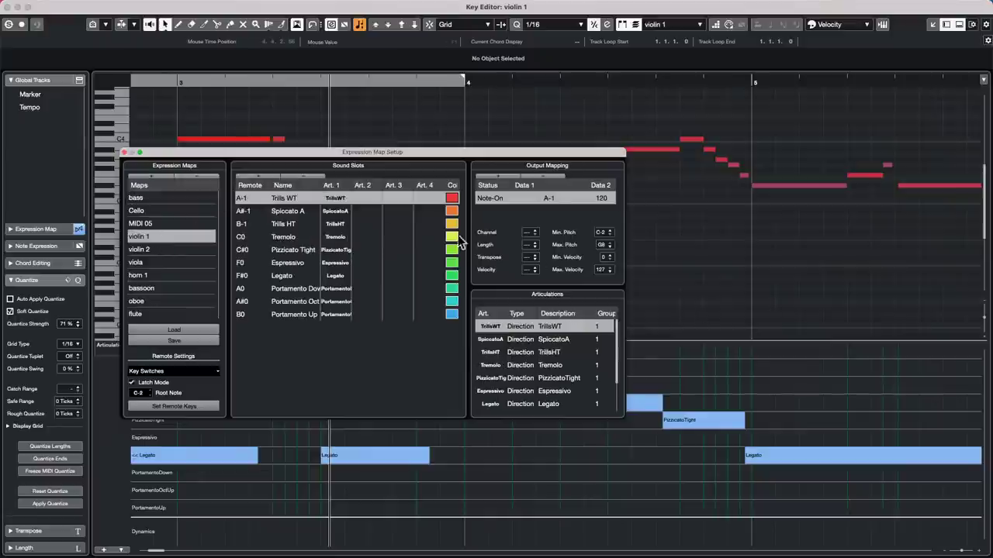
click(273, 253)
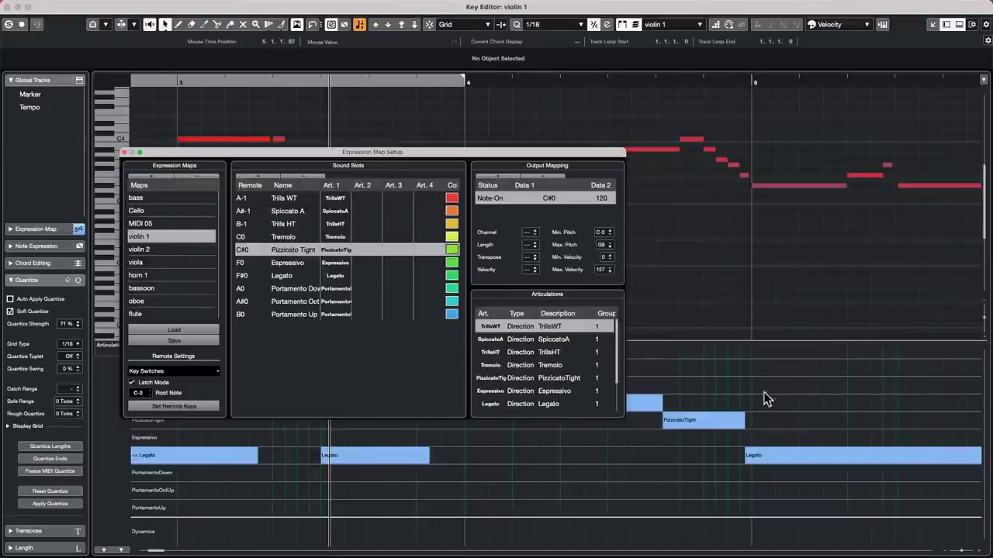
Change the TrillsWT articulation's type to Attribute in the violin 1 expression map.
click(526, 332)
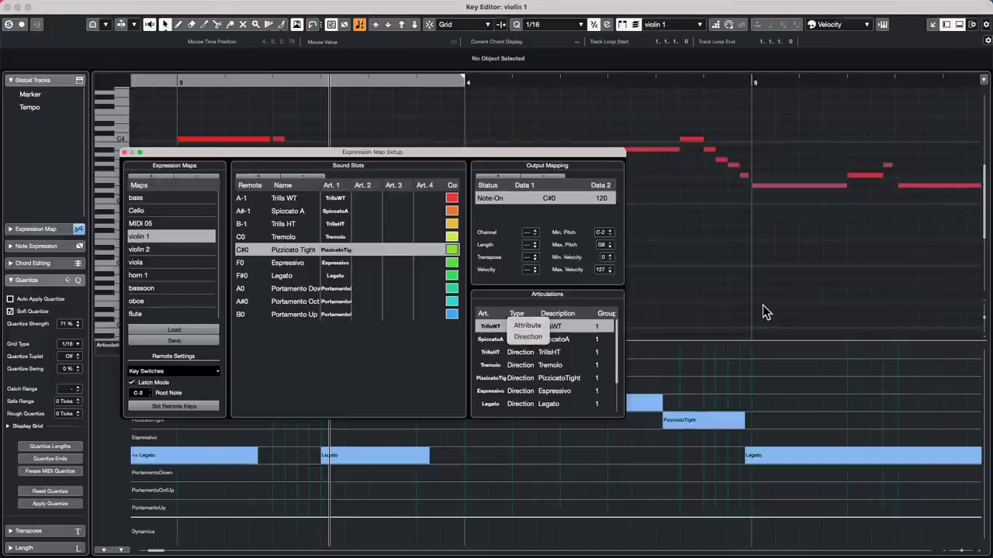
click(764, 311)
click(518, 329)
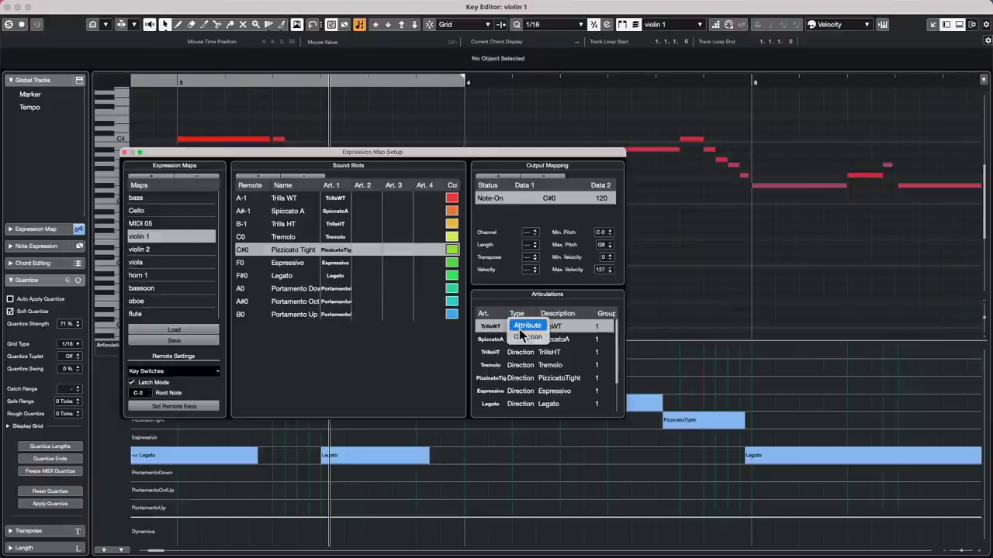
click(527, 342)
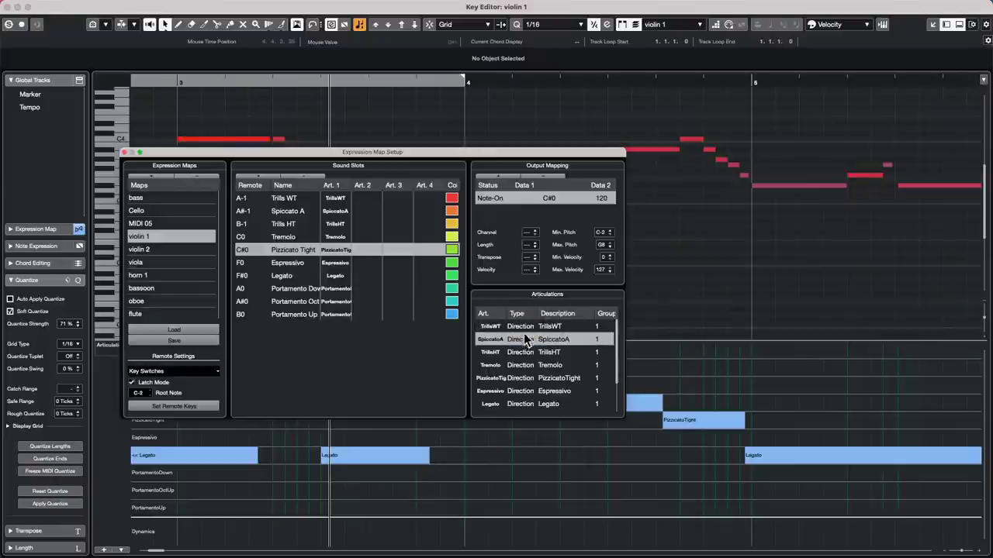
click(525, 329)
click(526, 328)
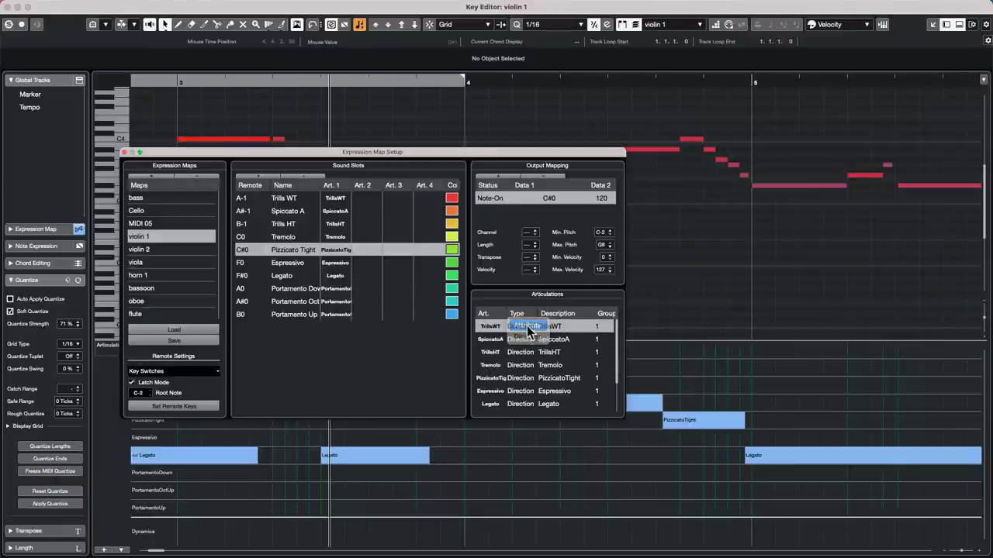
Change the SpiccatoA and TrillsHT articulations to the Attribute type.
click(528, 339)
click(527, 339)
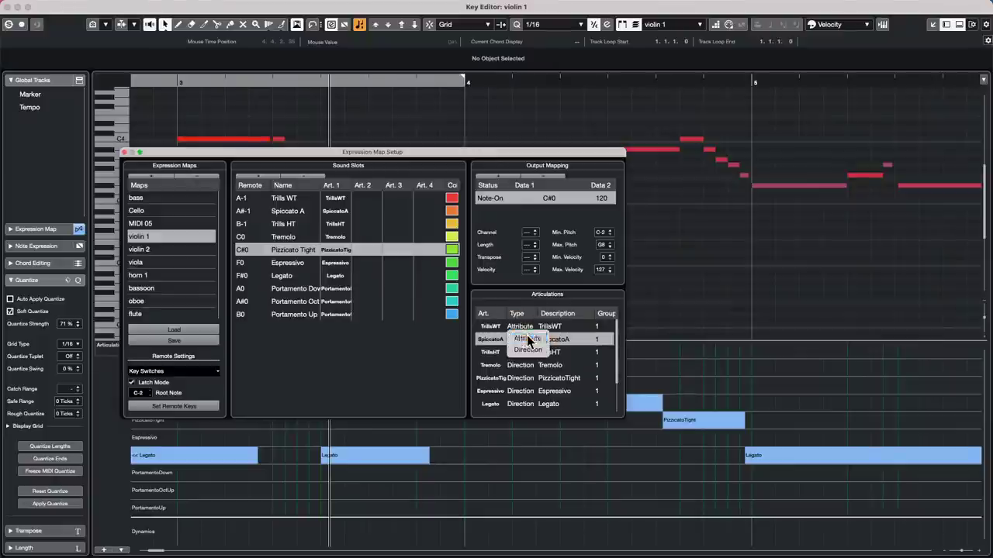
click(528, 339)
click(520, 353)
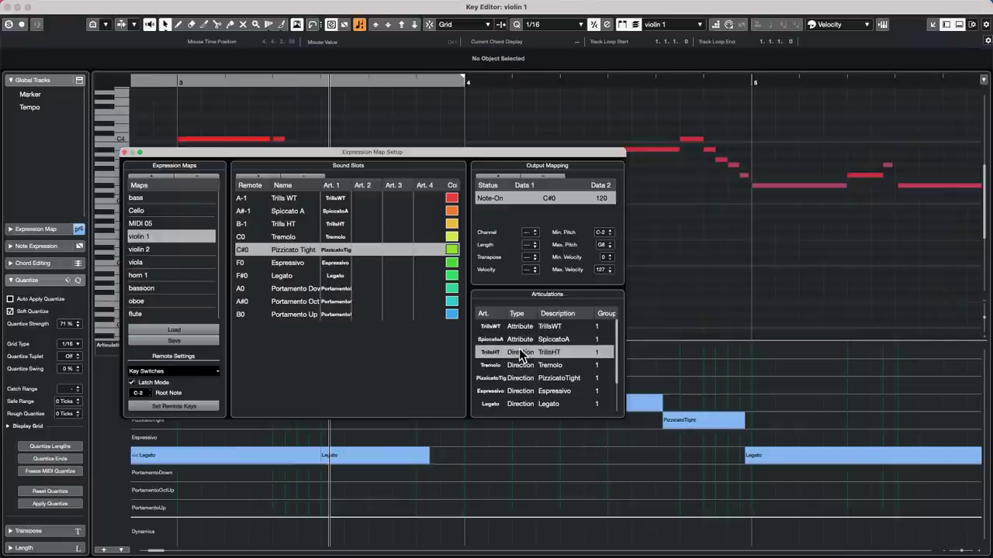
click(525, 353)
click(528, 352)
Change the Tremolo and PizzicatoTight articulations to the Attribute type.
click(525, 365)
click(525, 365)
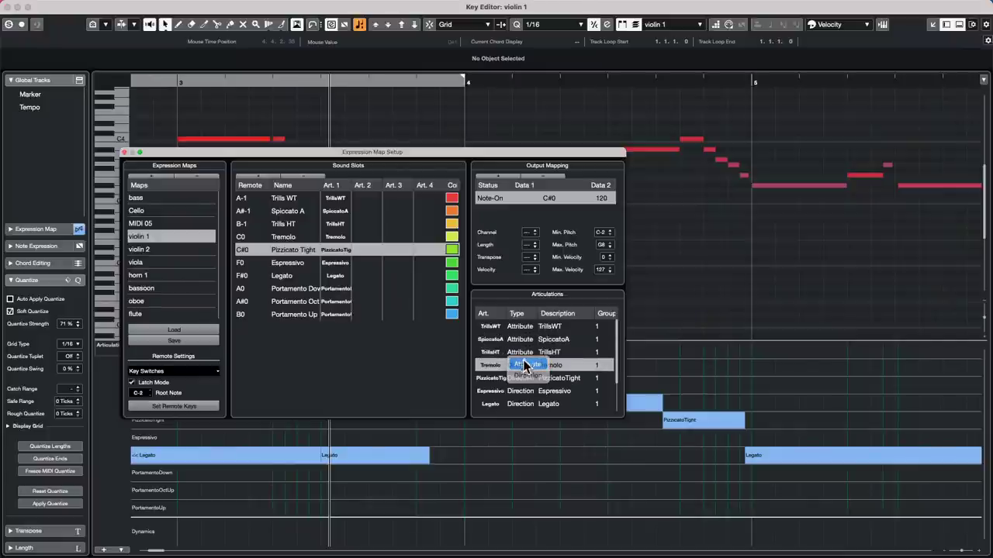
click(525, 365)
click(519, 379)
click(519, 379)
click(519, 378)
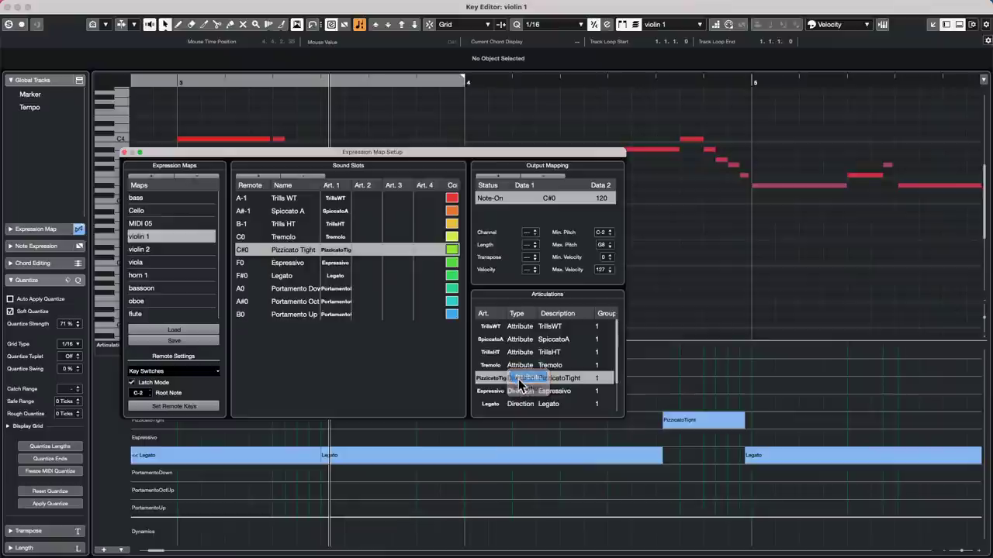
Change the Espressivo and Legato articulations to the Attribute type.
click(522, 392)
click(522, 392)
click(524, 391)
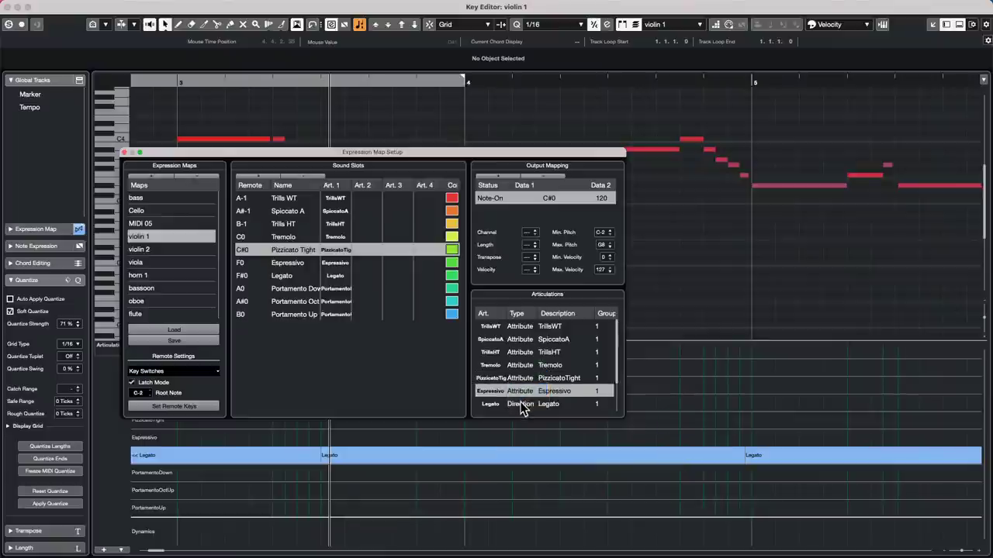
click(525, 404)
click(525, 404)
click(528, 403)
Change the PortamentoDown, PortamentoOctUp and PortamentoUp articulations to the Attribute type and close the Expression Map Setup.
scroll(525, 357, down, 2)
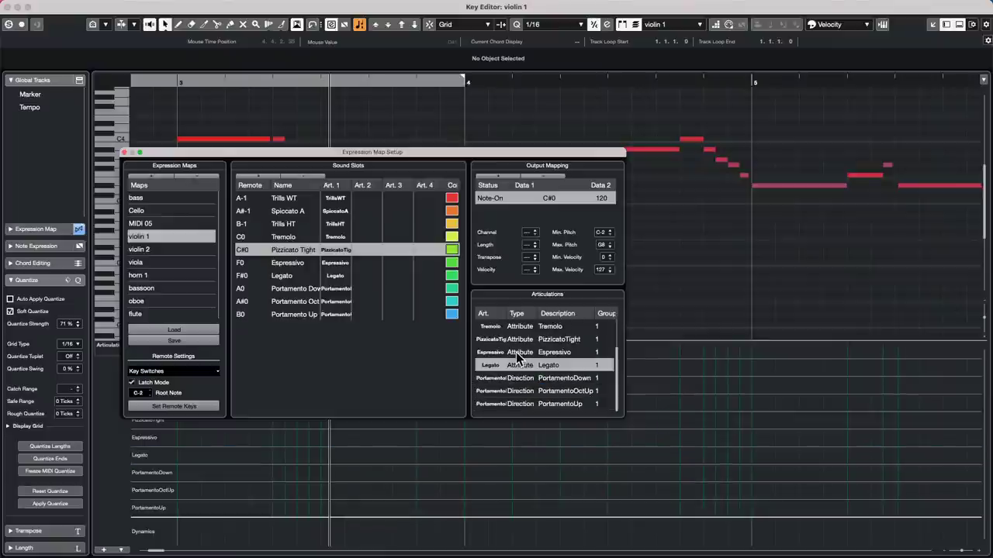
click(527, 378)
click(527, 378)
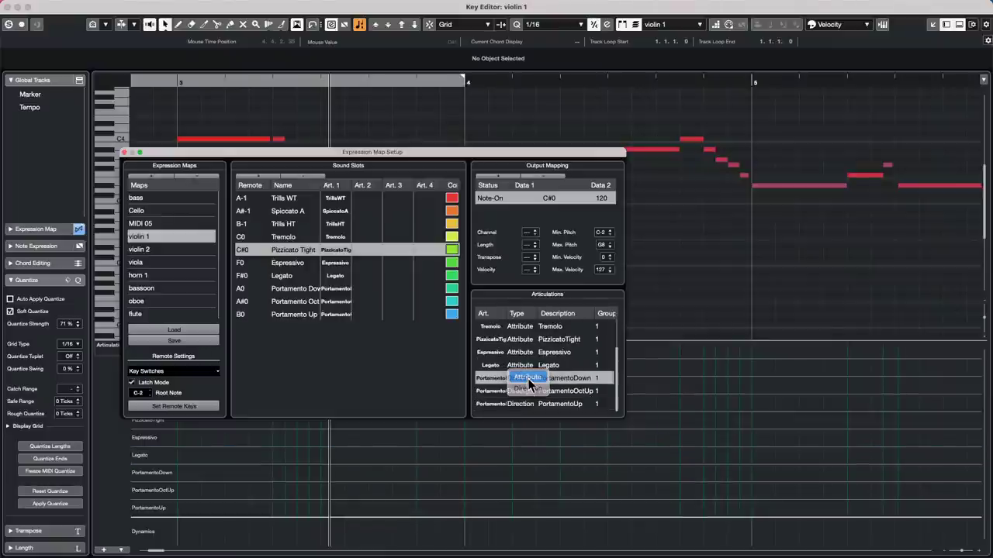
click(528, 377)
click(527, 391)
click(527, 391)
click(527, 391)
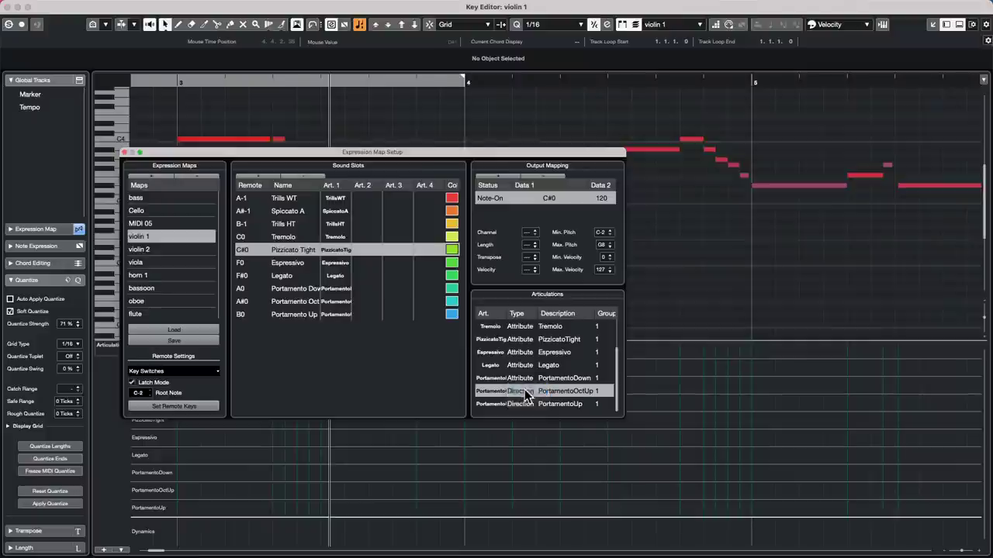
click(525, 406)
click(524, 406)
click(527, 404)
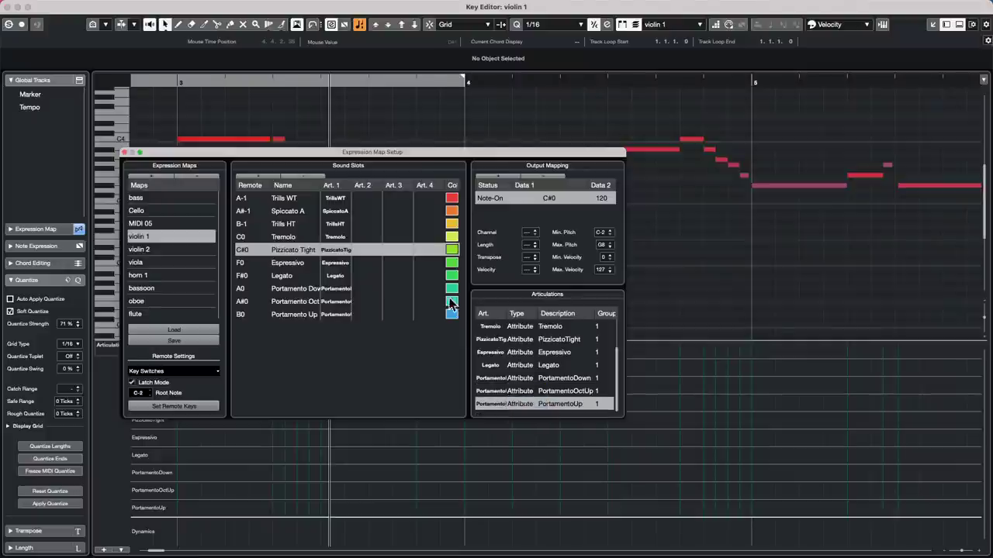
click(125, 152)
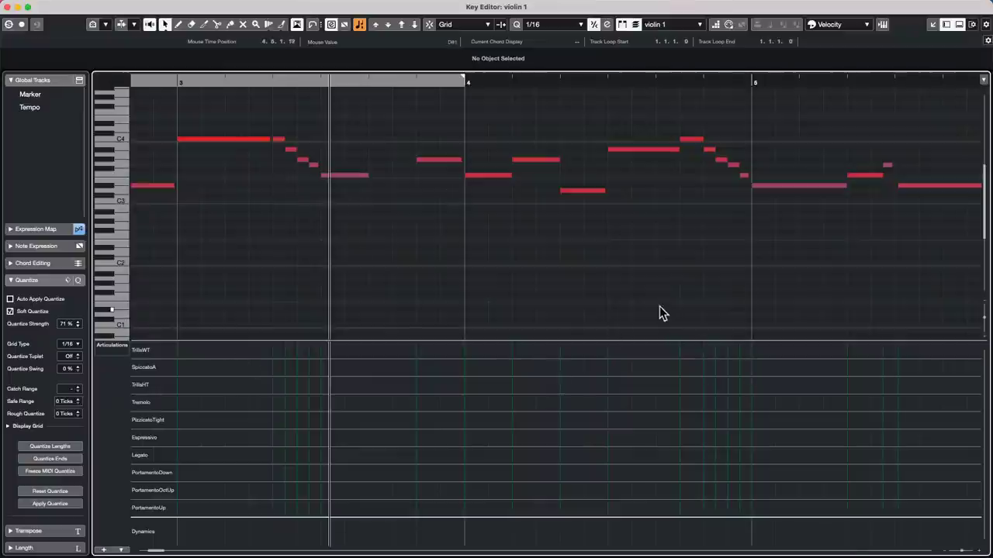
Close the violin 1 Key Editor and return to the project window.
click(115, 346)
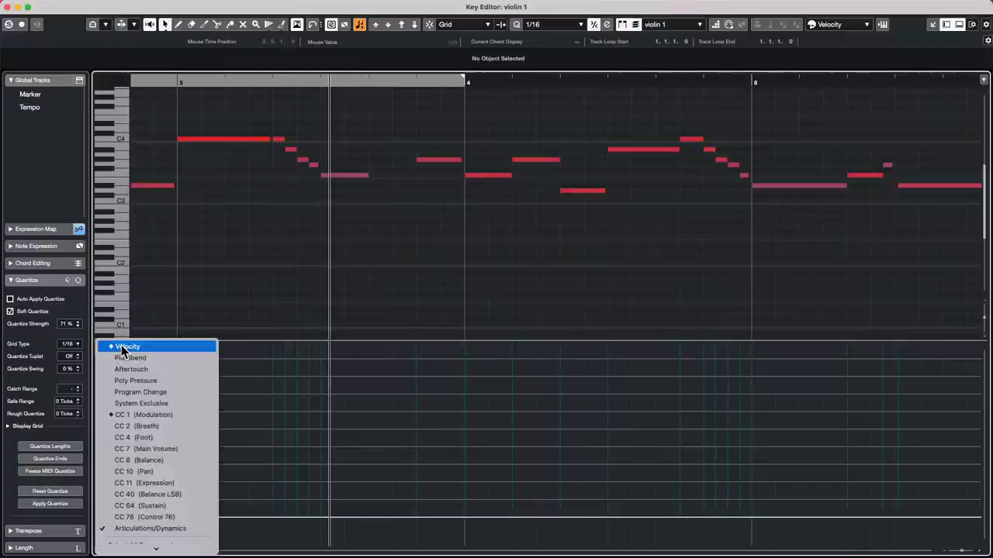
click(411, 279)
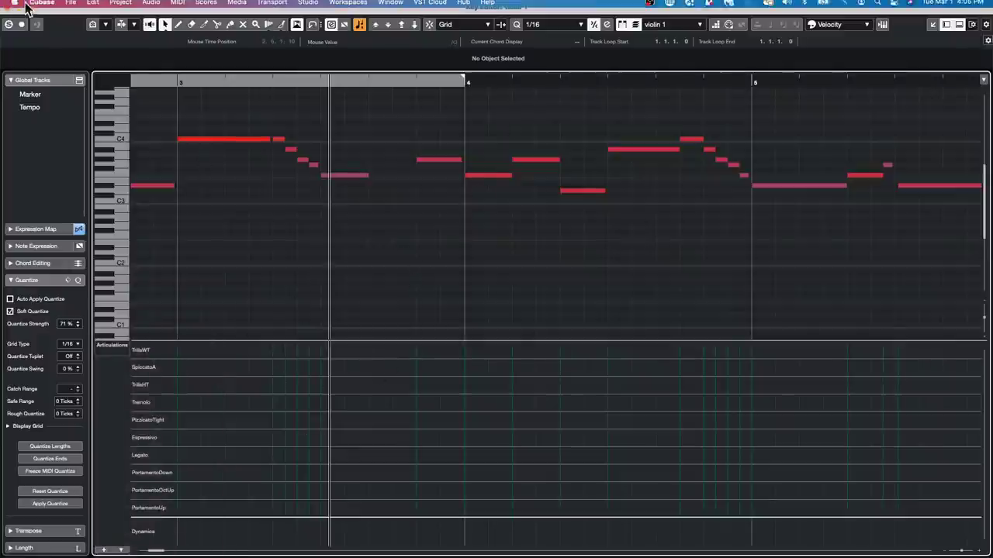
click(10, 24)
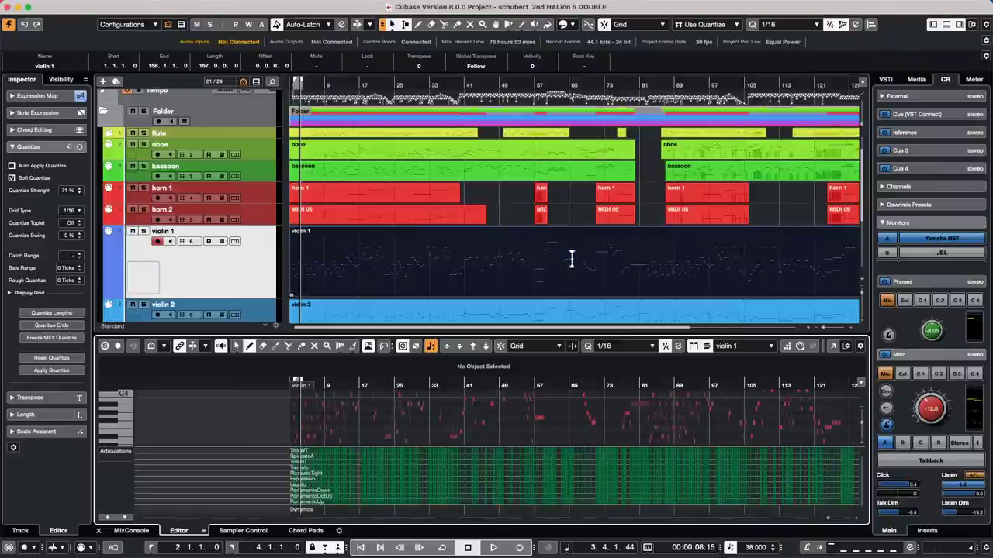
Create a new project from the Pre gain start template, activate it and accept the missing ports as unmapped.
click(70, 6)
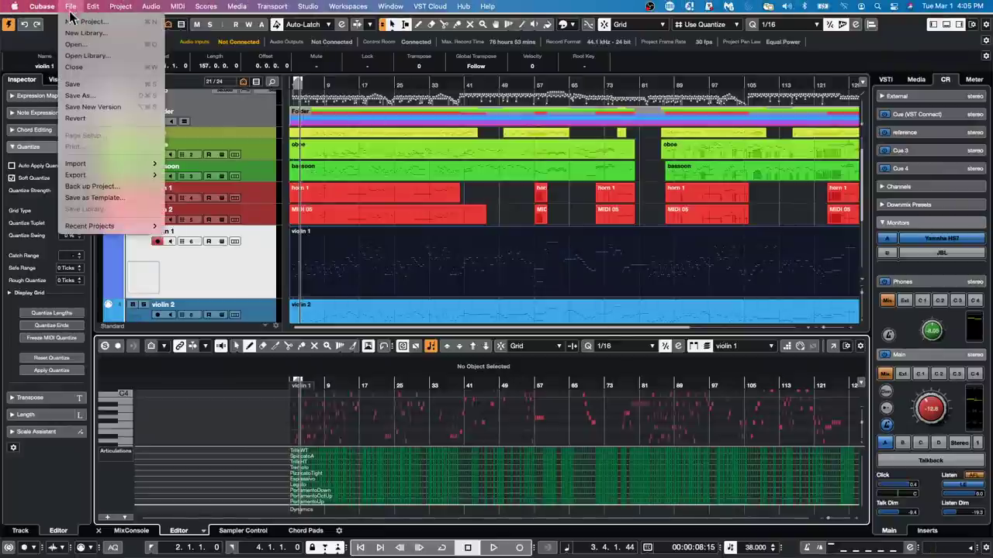
mouse_move(101, 165)
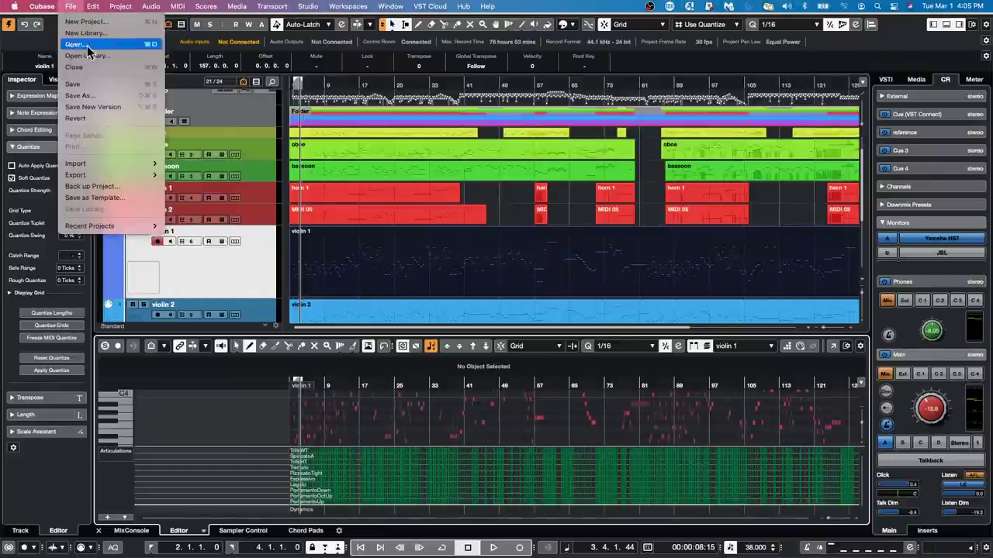
click(85, 22)
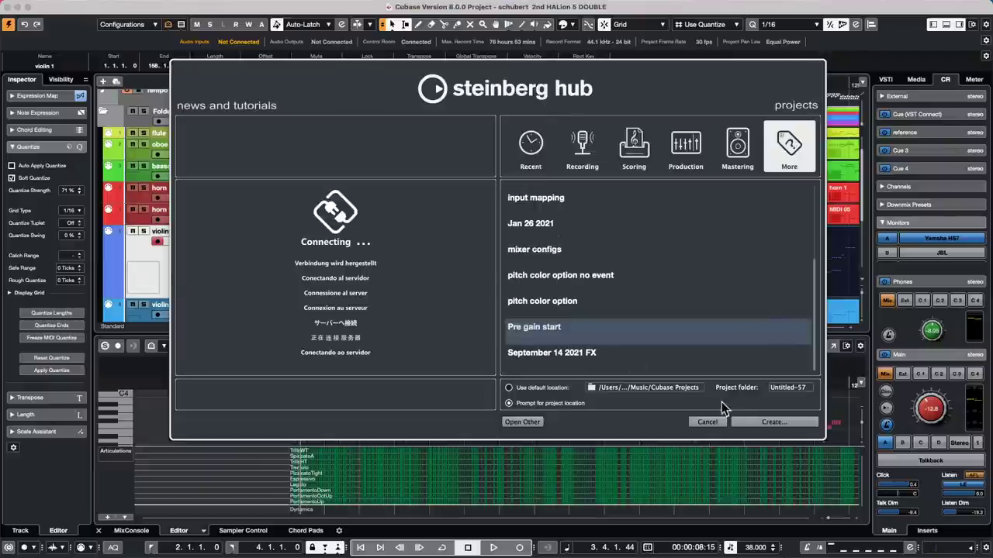
click(787, 428)
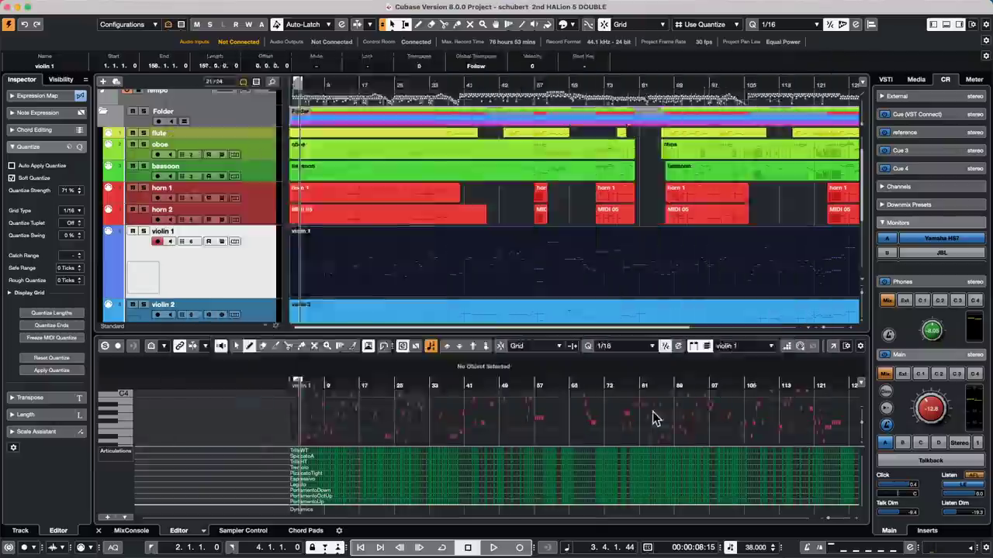
click(769, 469)
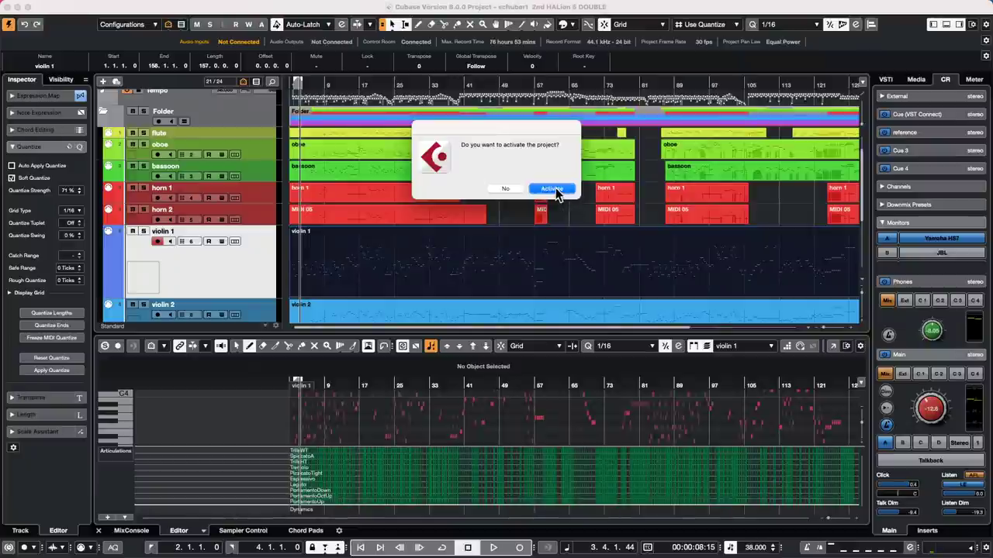
click(551, 189)
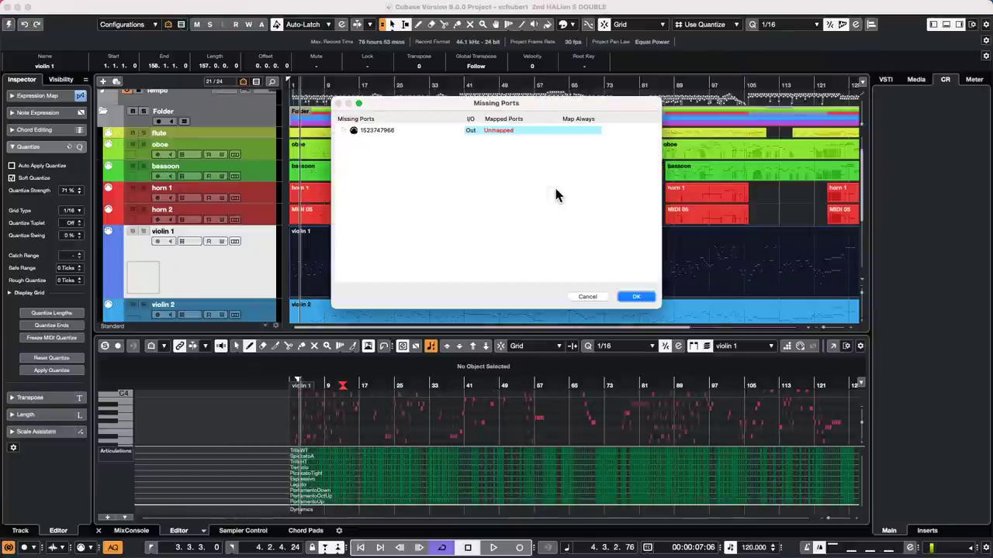
click(633, 296)
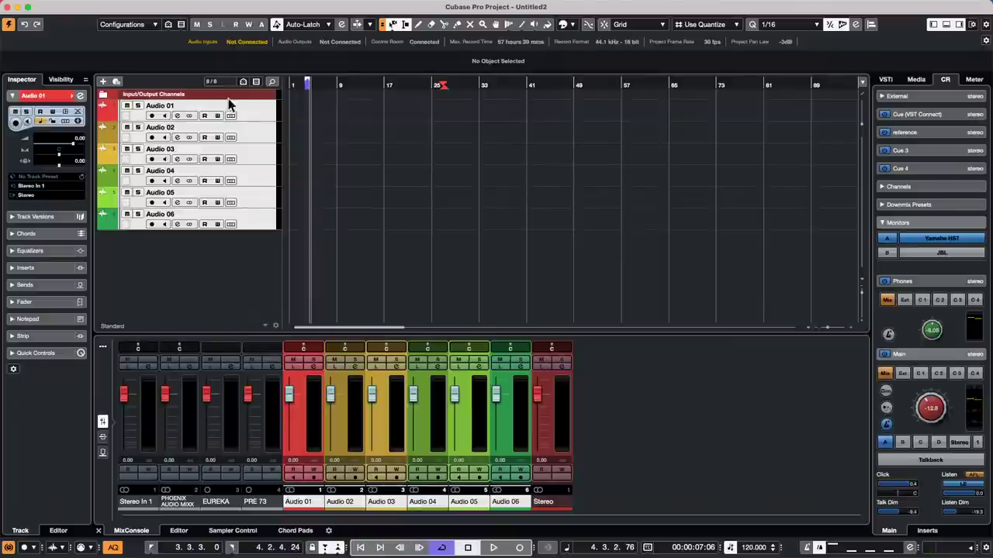
Add one HALion 6 instrument track with stereo audio outputs.
right_click(209, 250)
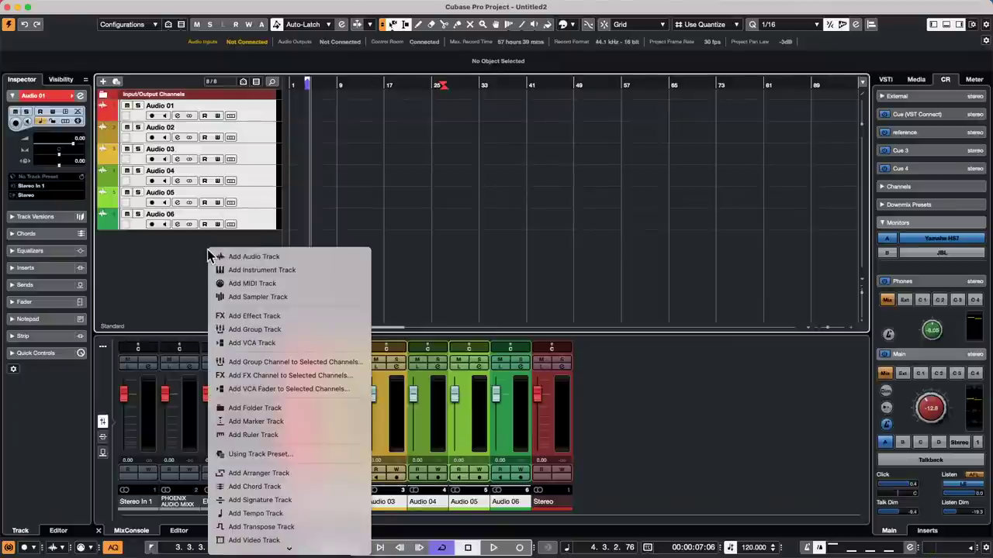
click(304, 275)
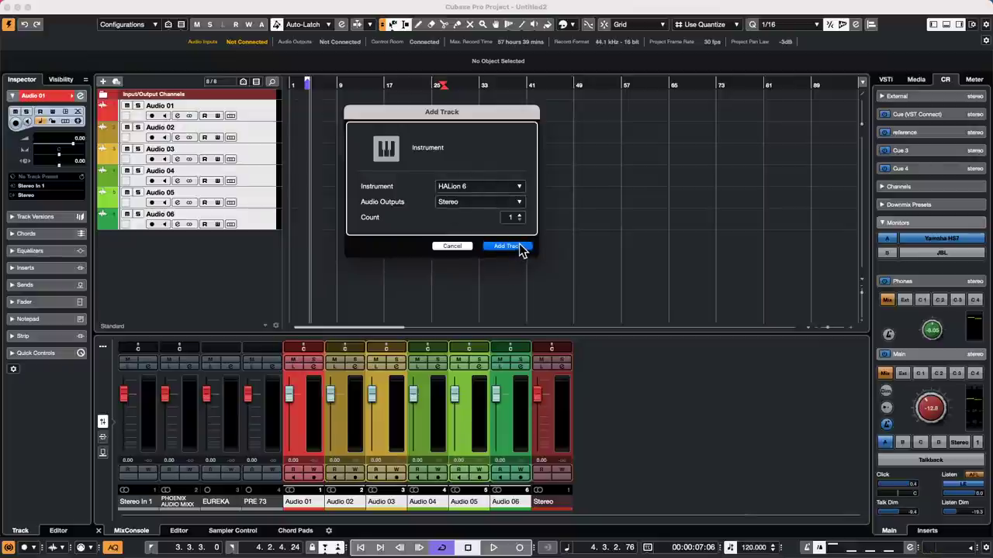
click(515, 246)
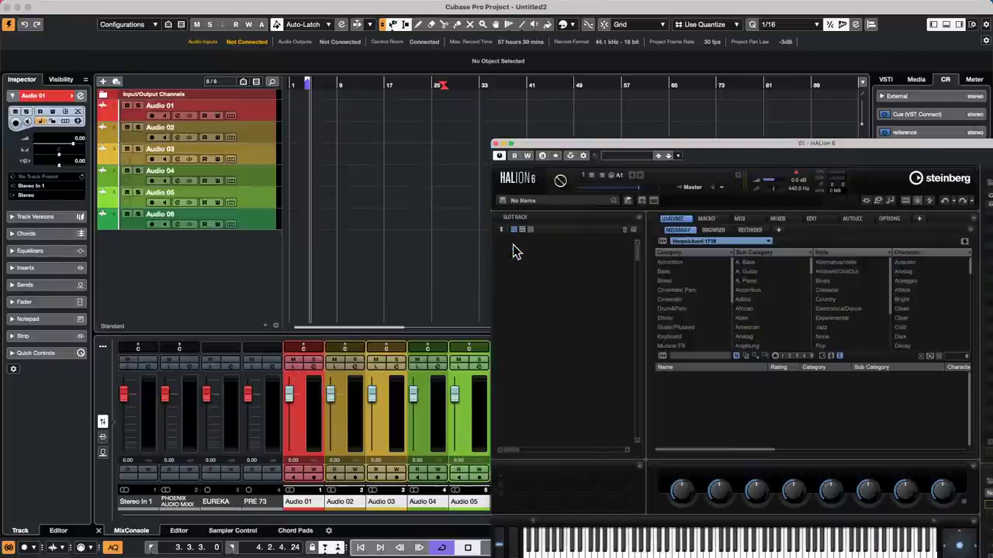
Load the Bass Clarinet Standard program from HALion's Sections & Players library.
double_click(603, 139)
click(490, 6)
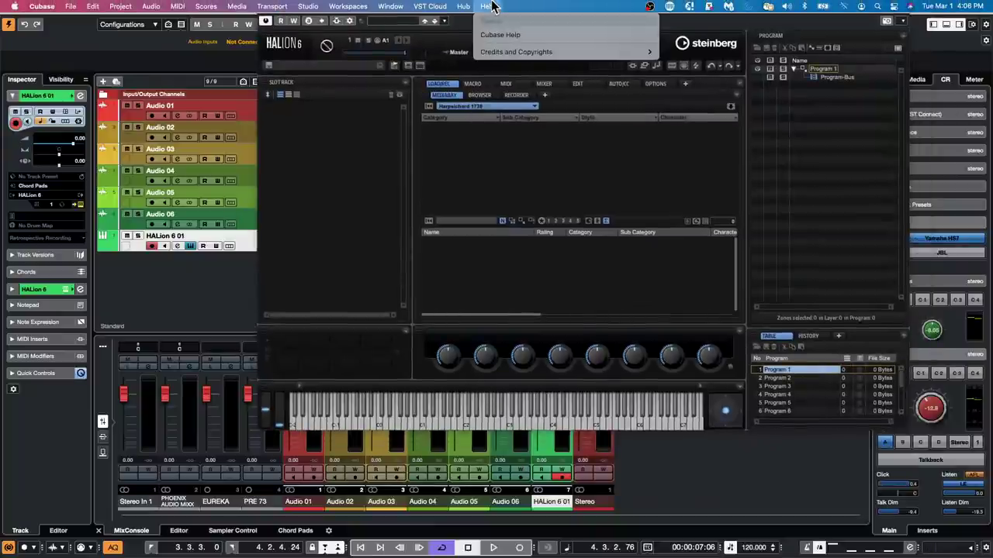
click(534, 112)
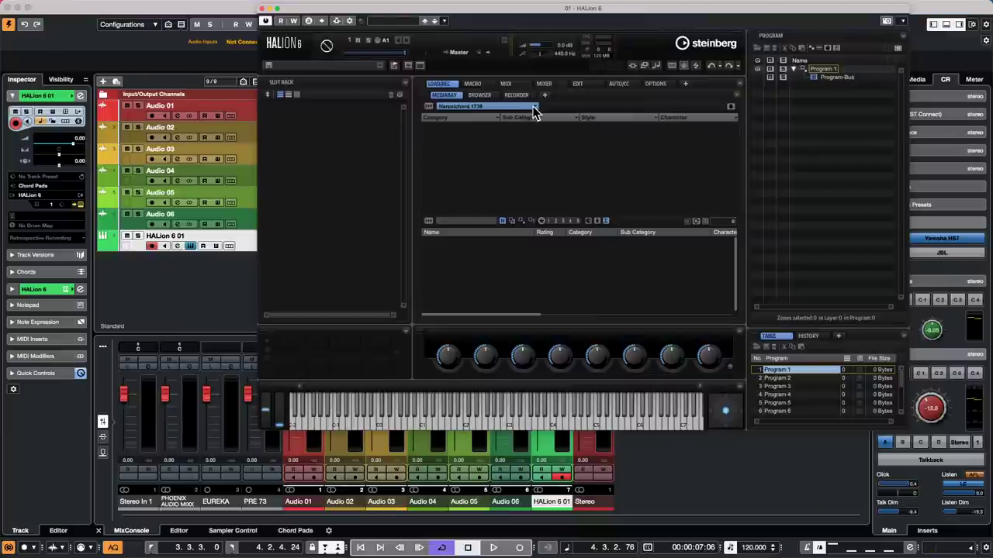
click(534, 109)
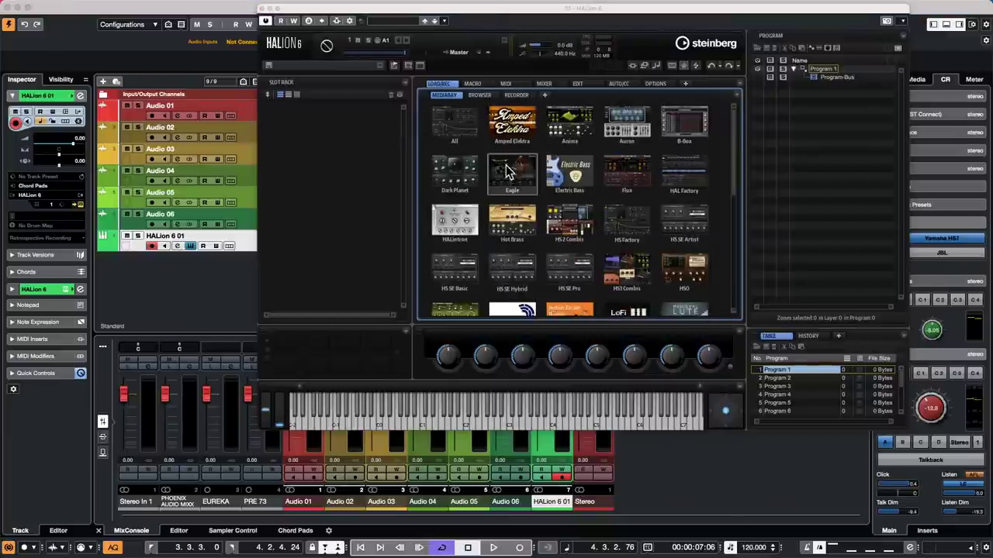
scroll(508, 173, down, 3)
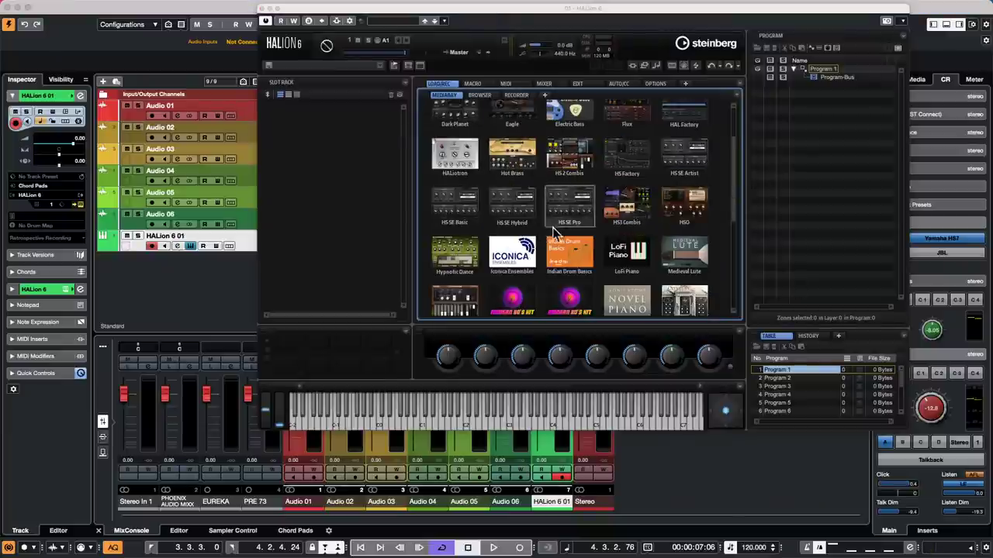
scroll(553, 231, down, 3)
click(634, 268)
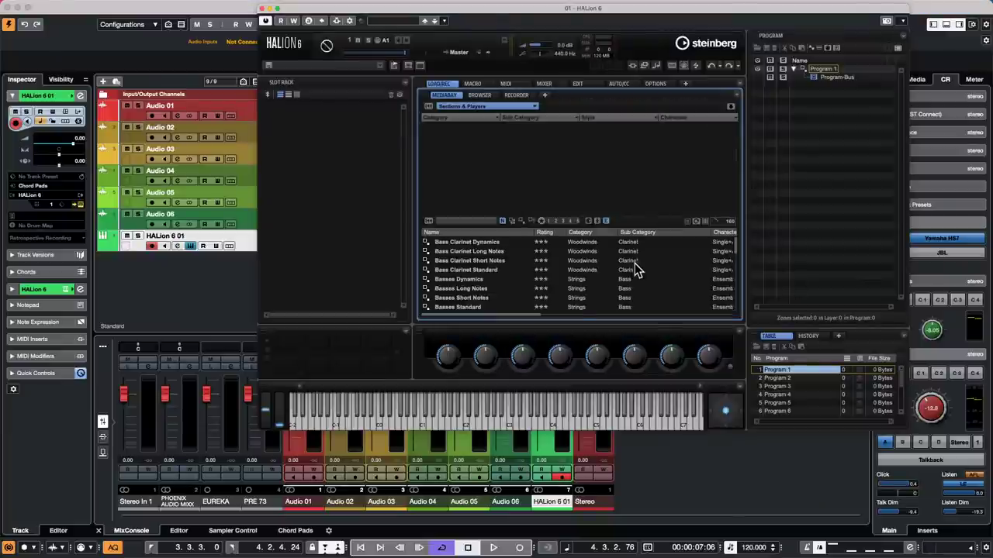
double_click(483, 271)
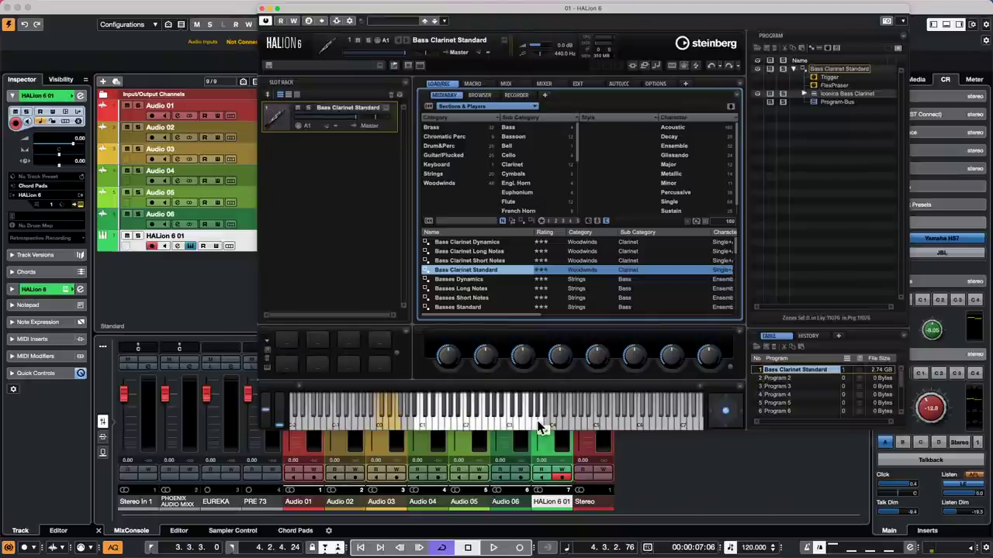
Audition the bass clarinet by playing a few notes on HALion's virtual keyboard.
click(461, 419)
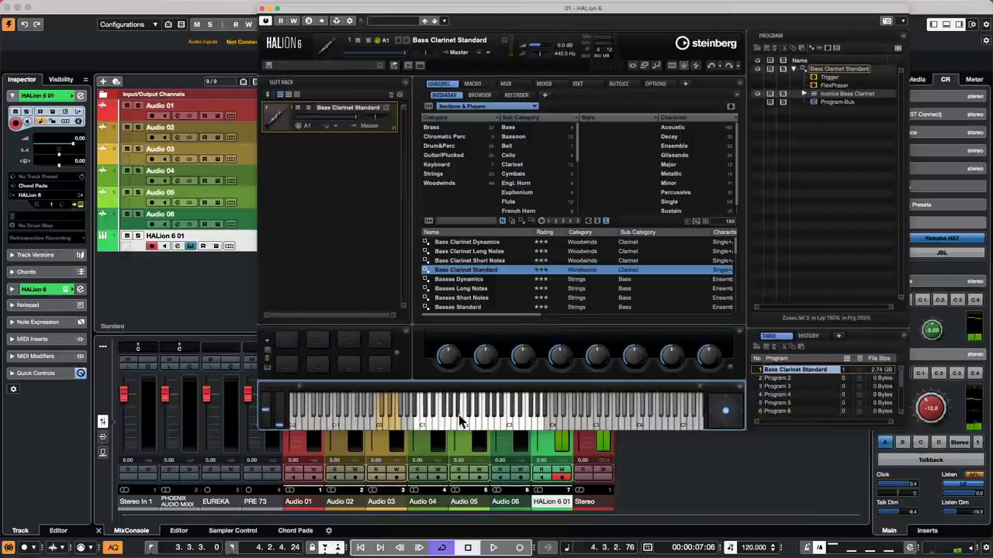
click(478, 417)
click(529, 427)
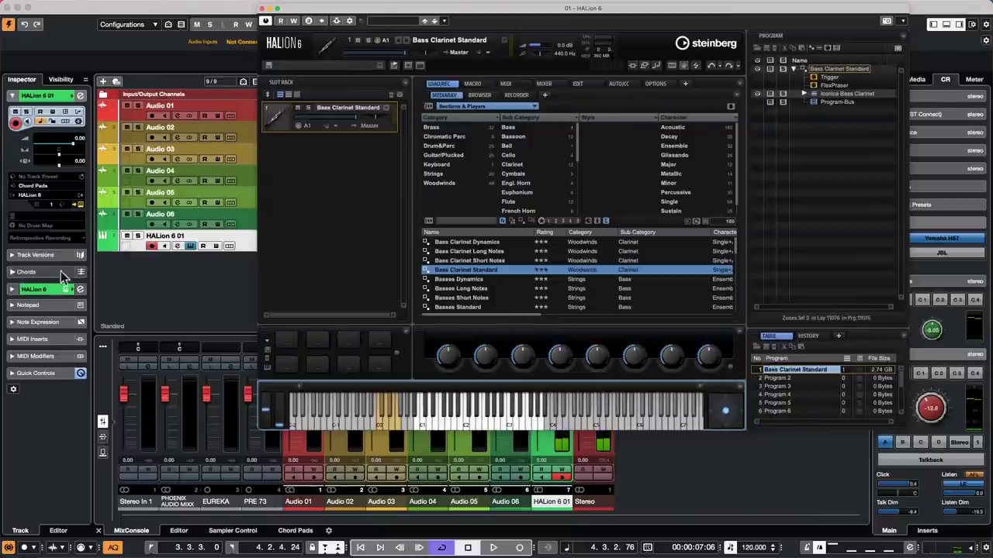
Show the Expression Map section for the HALion 6 01 track, import the key switches and close the Expression Map Setup.
click(233, 249)
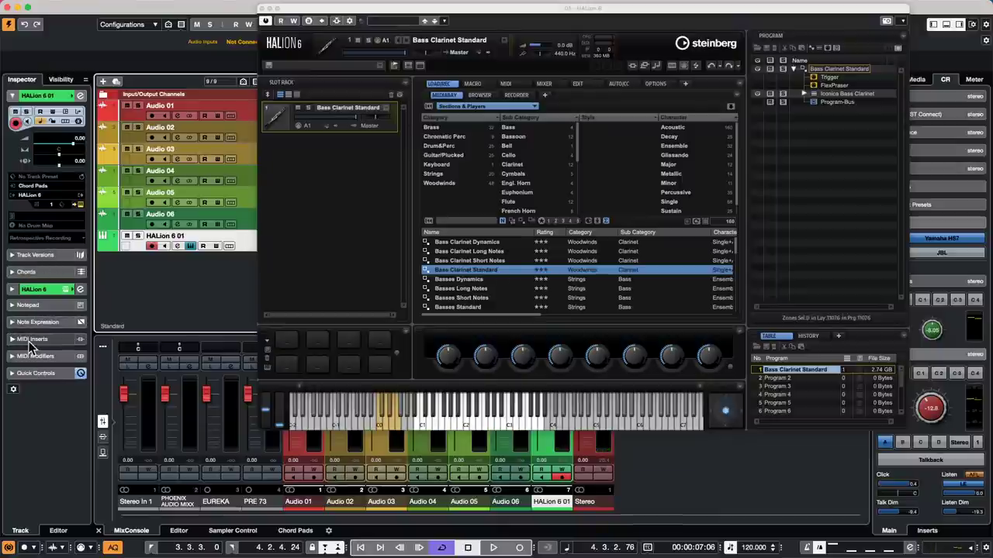
right_click(45, 268)
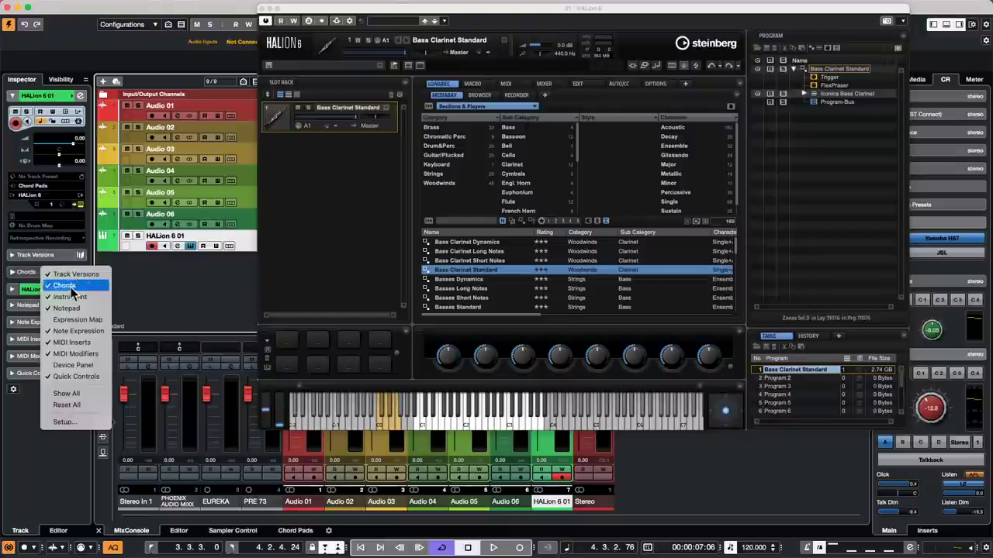
click(78, 319)
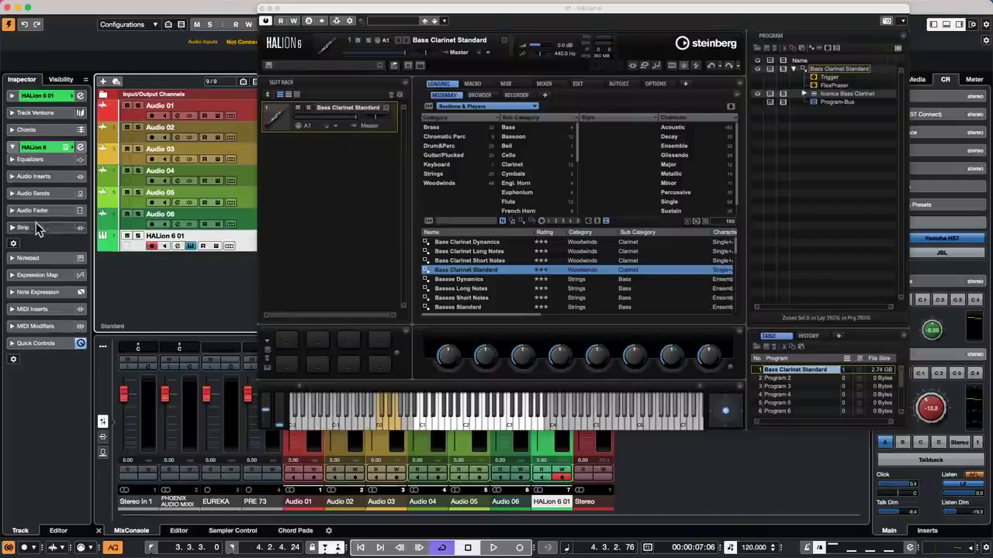
click(33, 274)
click(66, 199)
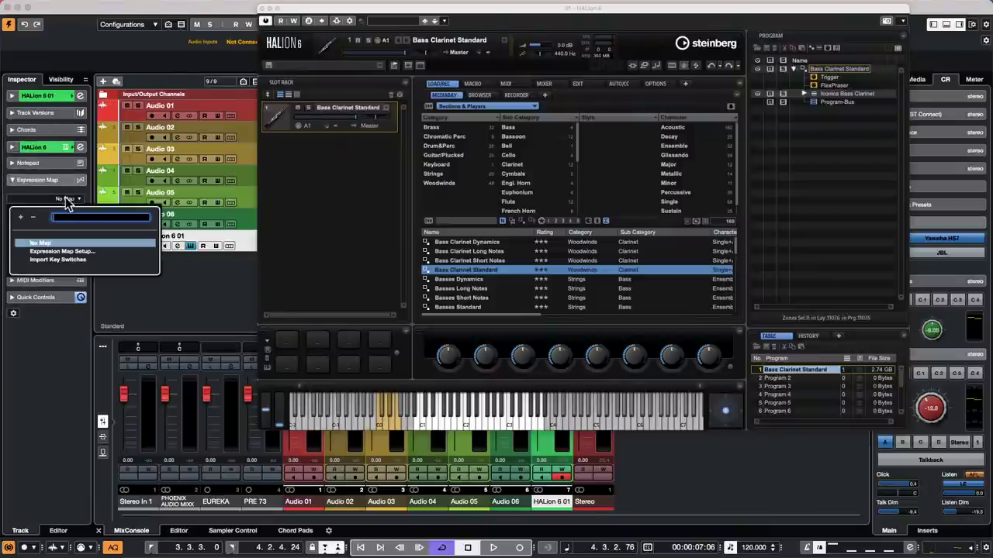
click(78, 252)
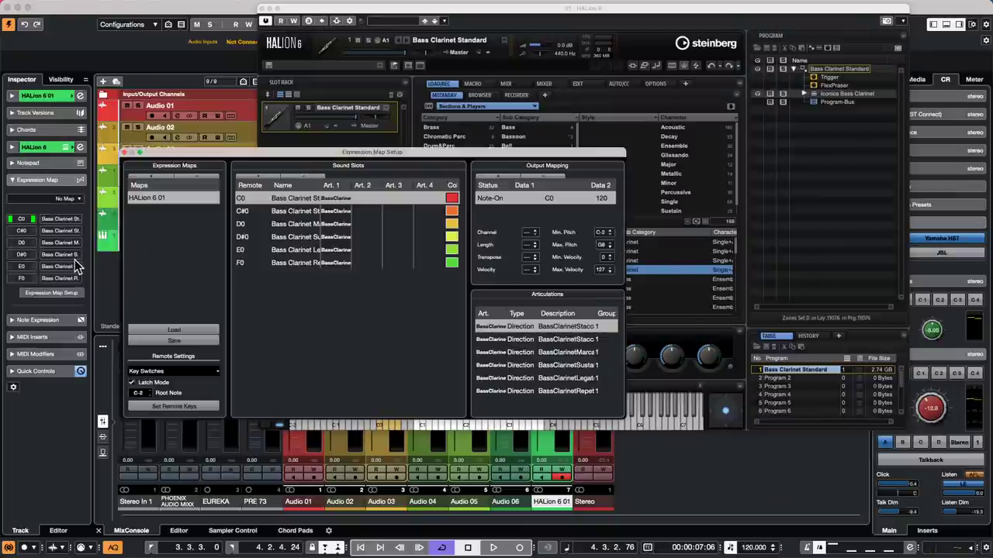
click(125, 152)
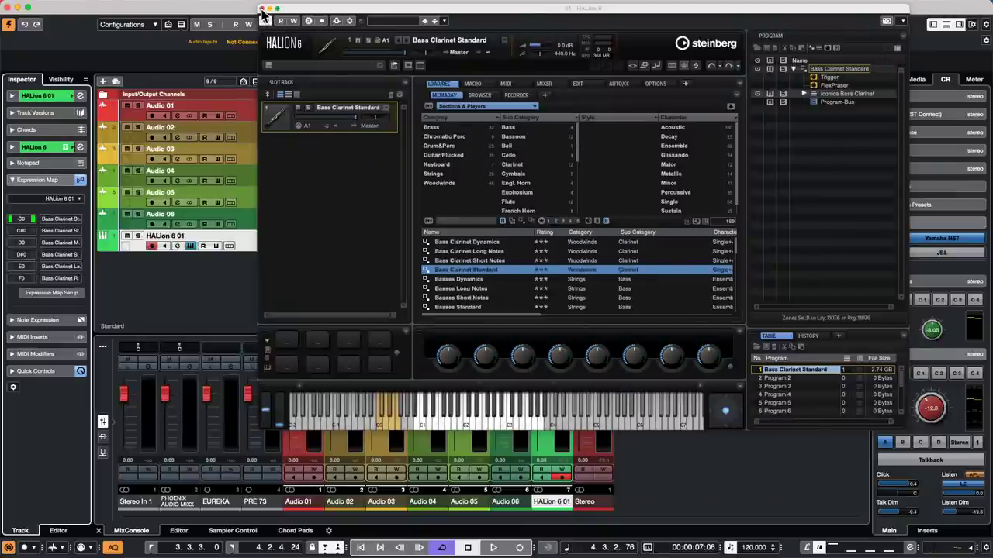
Close the HALion instrument and draw a MIDI part on the HALion 6 01 track from bar 1 to about bar 26.
click(261, 9)
right_click(322, 247)
click(345, 245)
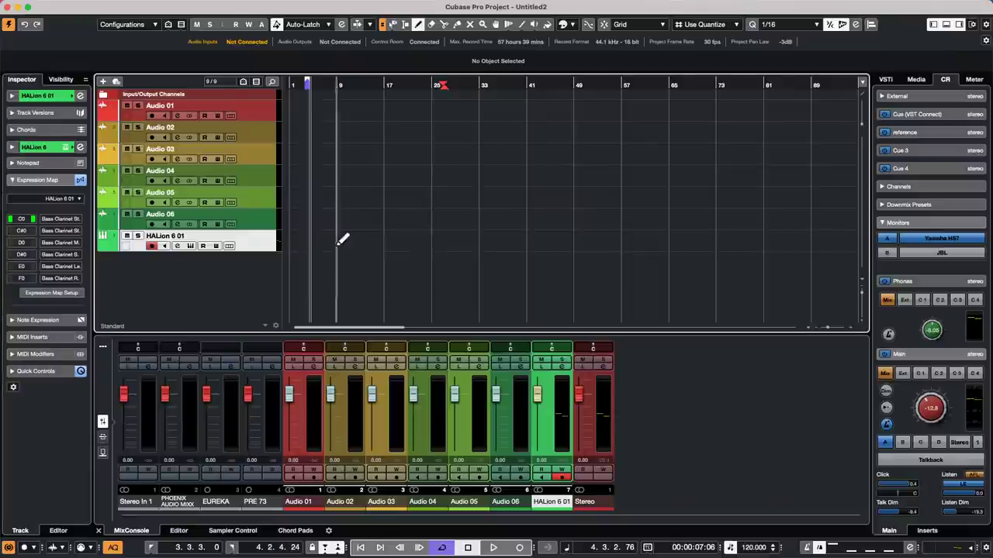
drag(295, 246, 438, 248)
key(1)
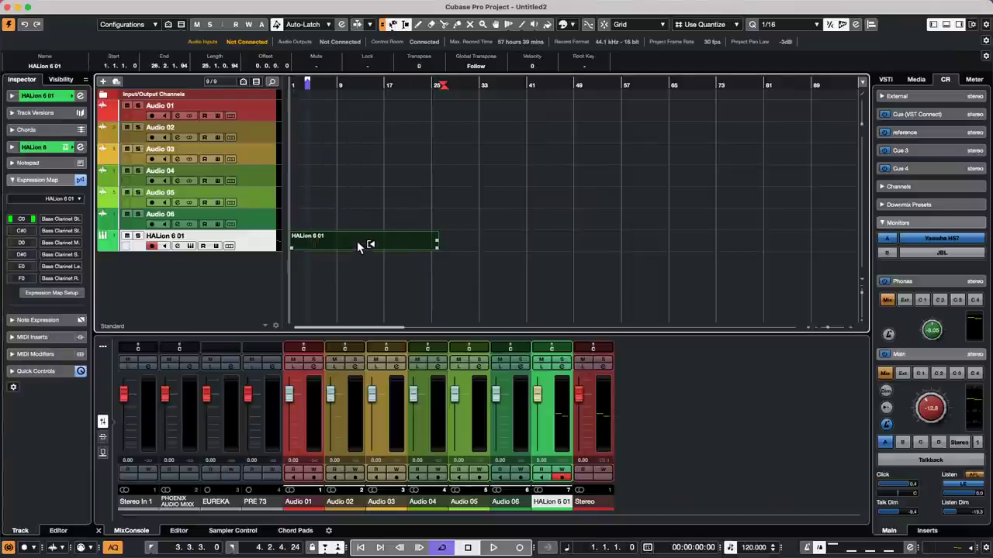
Open the HALion 6 01 part in a separate Key Editor window with an enlarged Articulations/Dynamics lane.
double_click(357, 240)
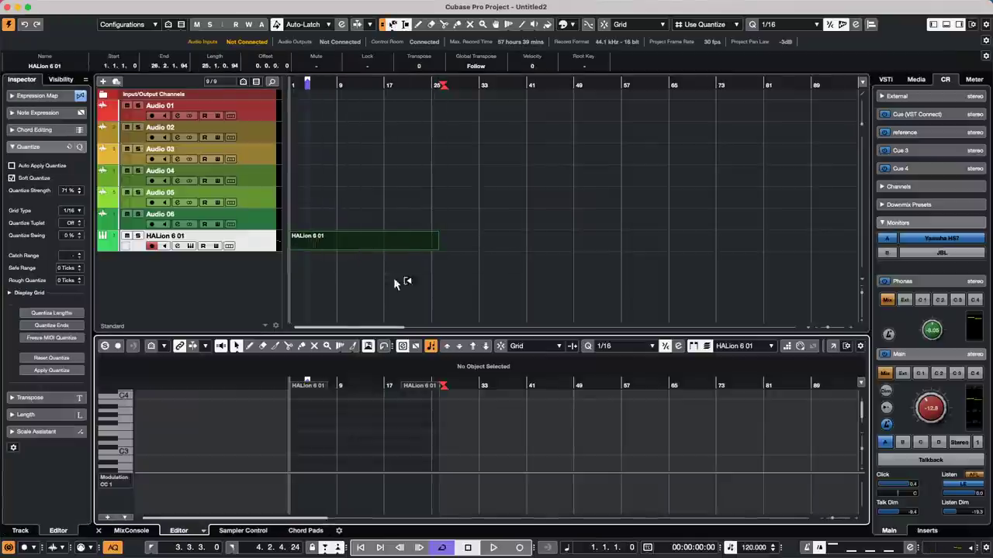
click(116, 481)
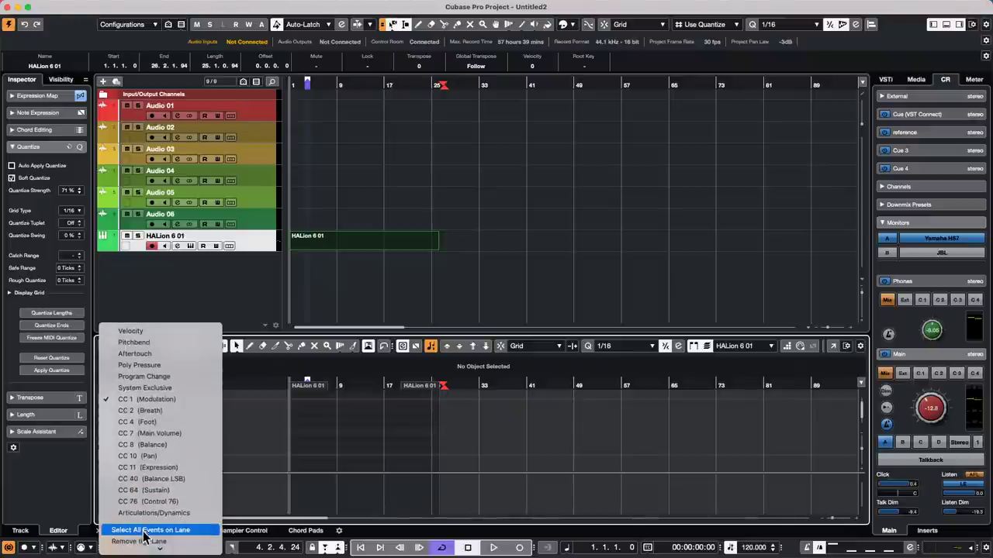
click(153, 513)
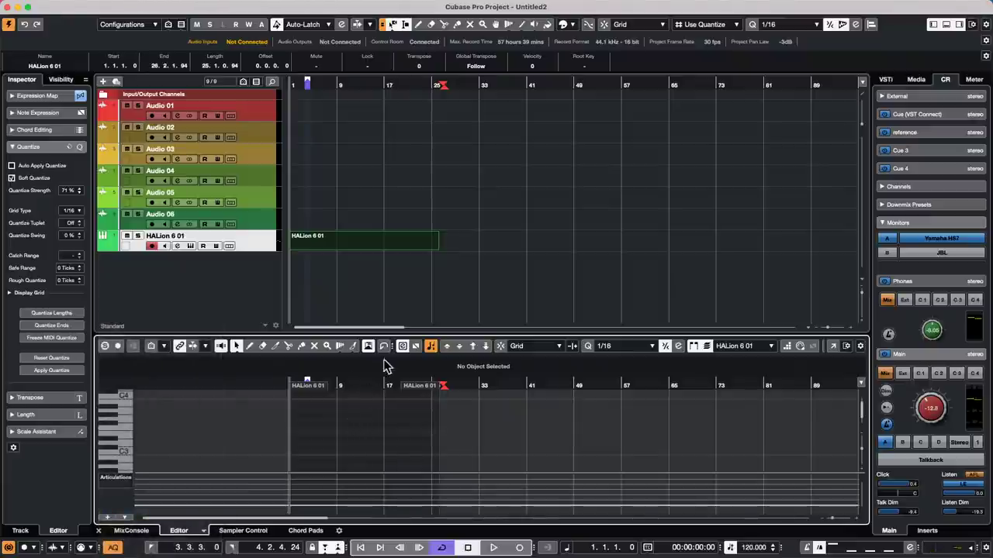
click(832, 346)
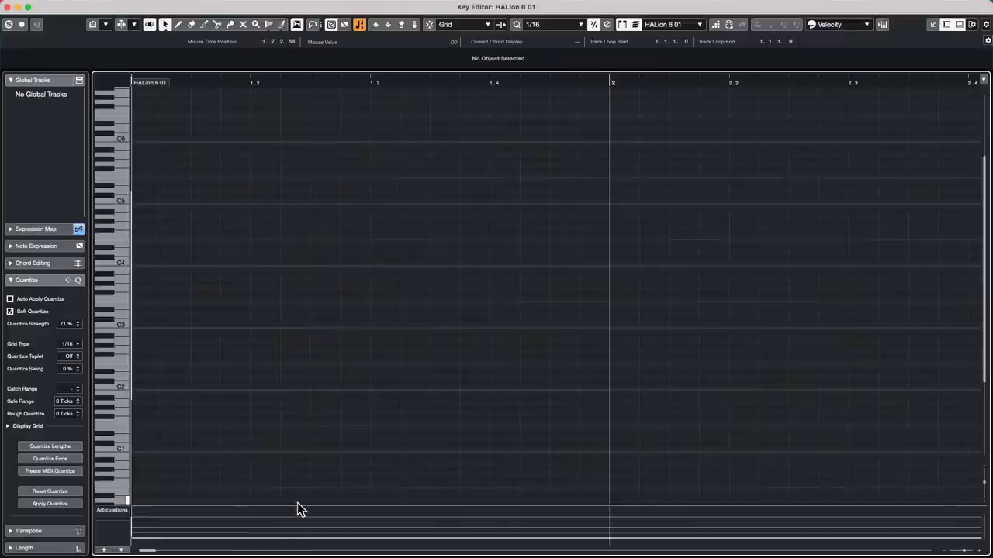
drag(297, 506, 303, 379)
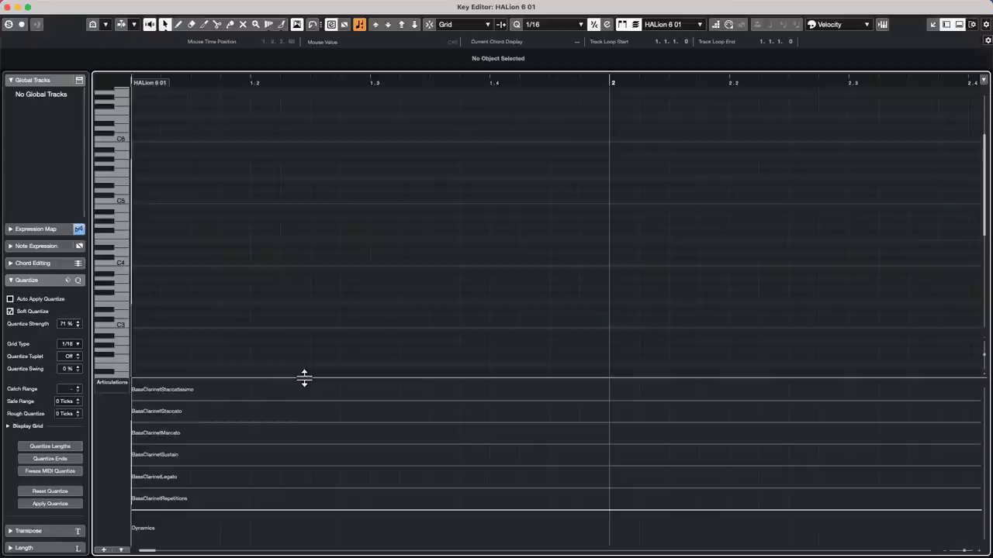
Draw a series of notes of varied lengths and pitches between about B2 and C6 across bars 1 and 2.
right_click(283, 233)
click(266, 230)
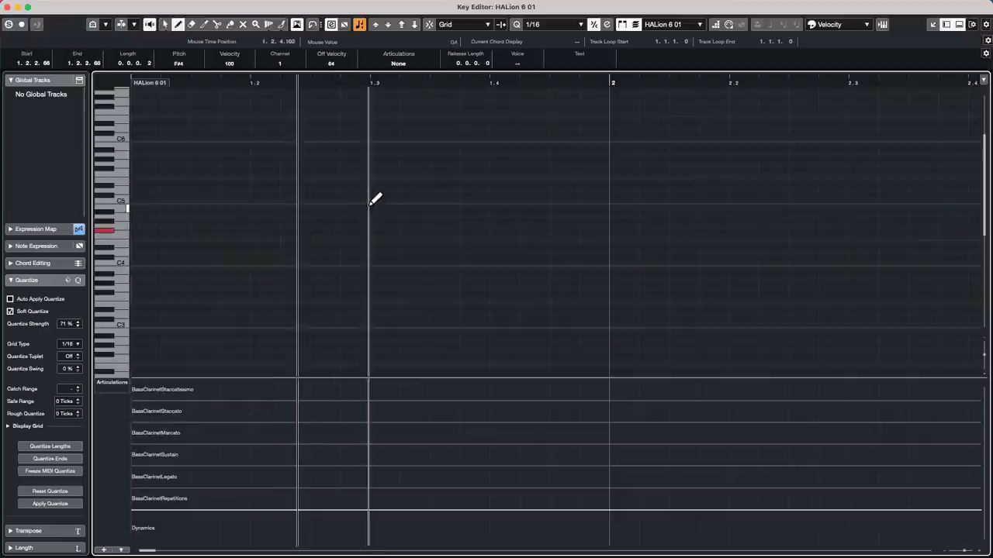
drag(377, 196, 495, 198)
drag(347, 264, 454, 263)
mouse_move(534, 268)
mouse_down()
mouse_move(631, 266)
mouse_move(615, 256)
mouse_move(700, 230)
mouse_move(726, 339)
mouse_up()
drag(709, 336, 828, 326)
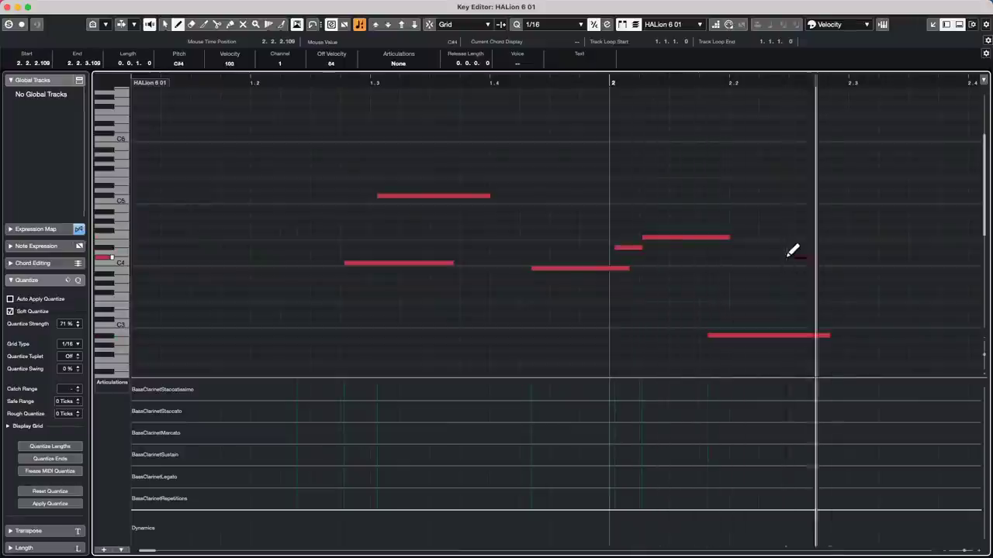
click(791, 257)
drag(791, 211, 832, 217)
mouse_move(698, 206)
mouse_down()
mouse_move(817, 195)
mouse_move(851, 203)
mouse_up()
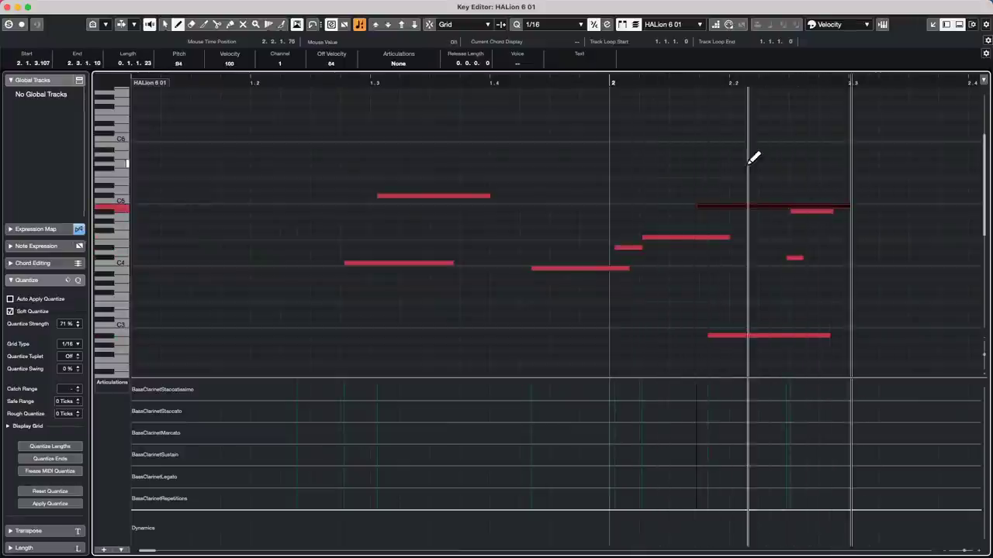
drag(747, 160, 813, 124)
drag(807, 124, 803, 130)
Add several lower notes between about C1 and A2 from beat 1.4 to just past 2.3, and close the Key Editor window.
drag(486, 349, 627, 368)
scroll(704, 324, down, 4)
drag(704, 324, 730, 321)
drag(799, 321, 845, 288)
click(858, 260)
click(881, 247)
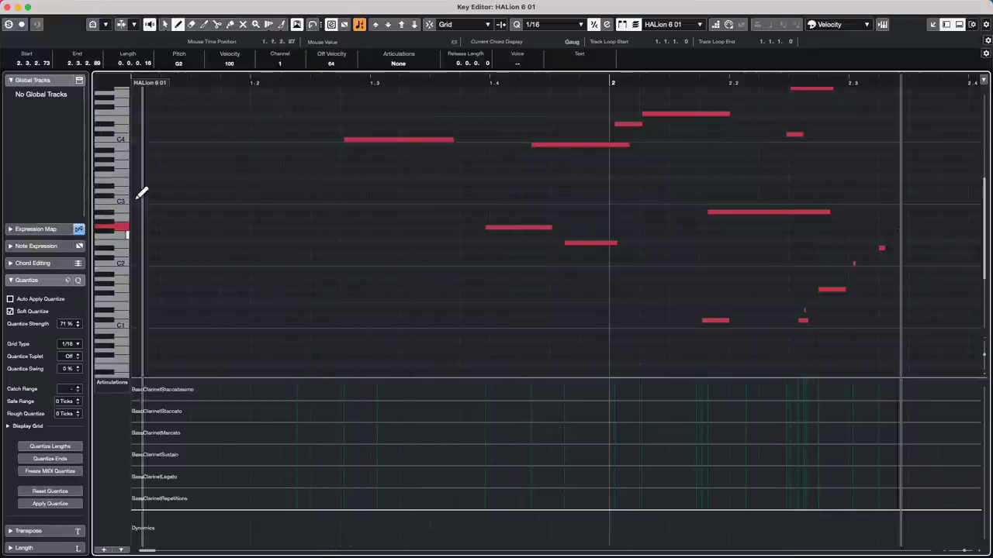
click(8, 8)
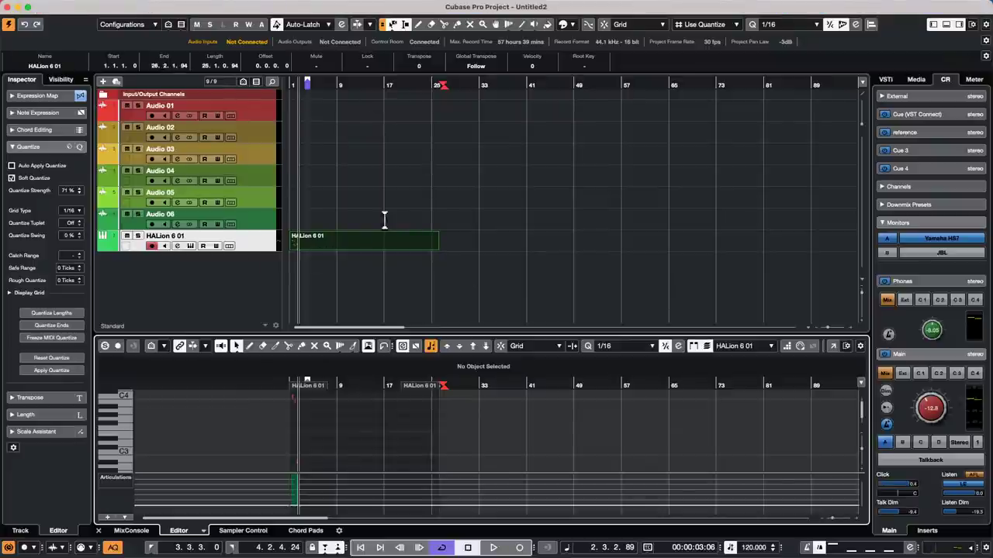
Open the recent project Amos Moses - GO.cpr and play it from bar 11.
click(71, 6)
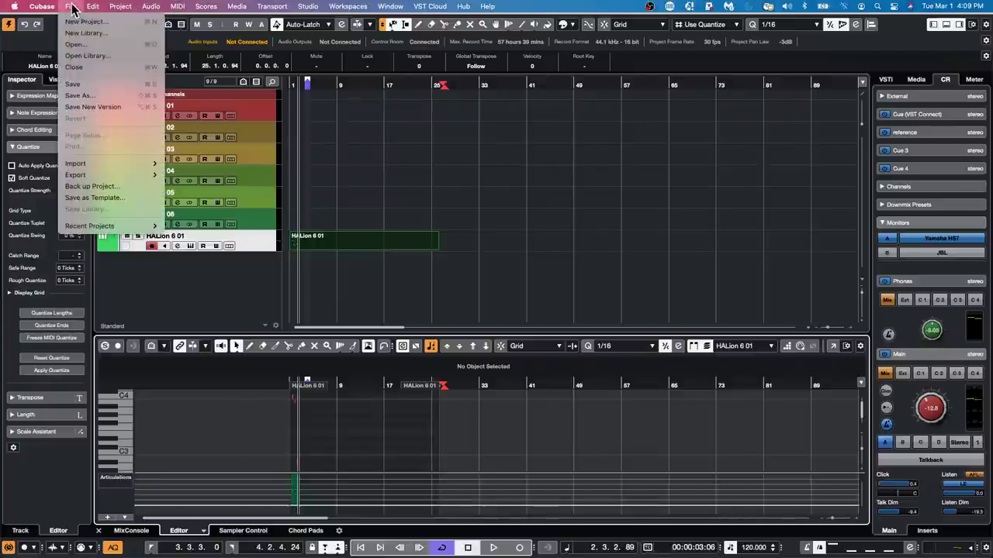
mouse_move(107, 222)
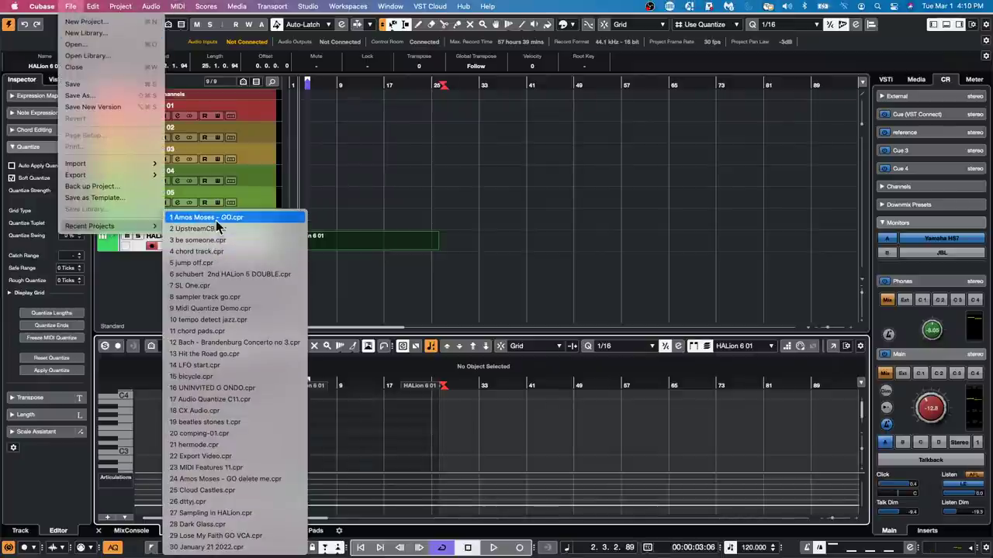
click(217, 219)
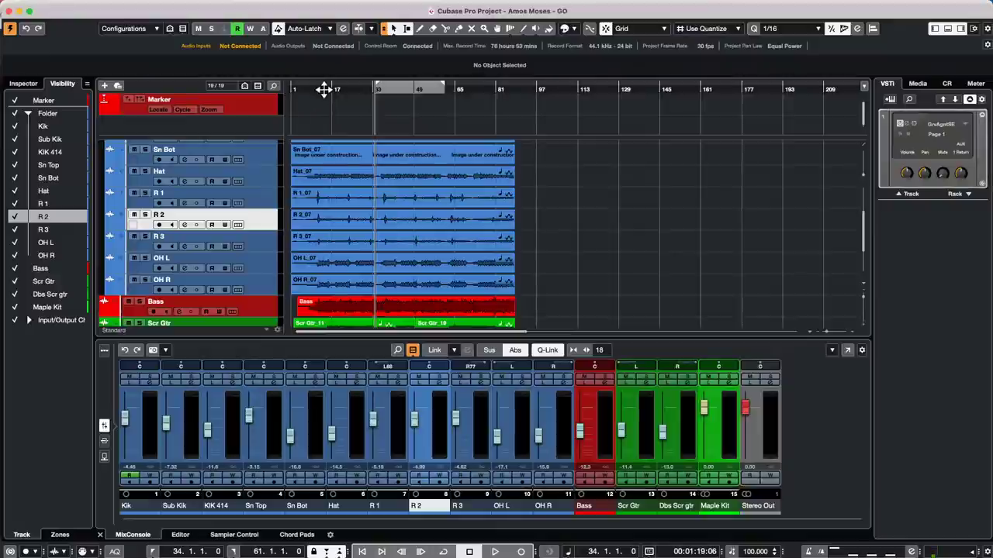
drag(322, 90, 456, 169)
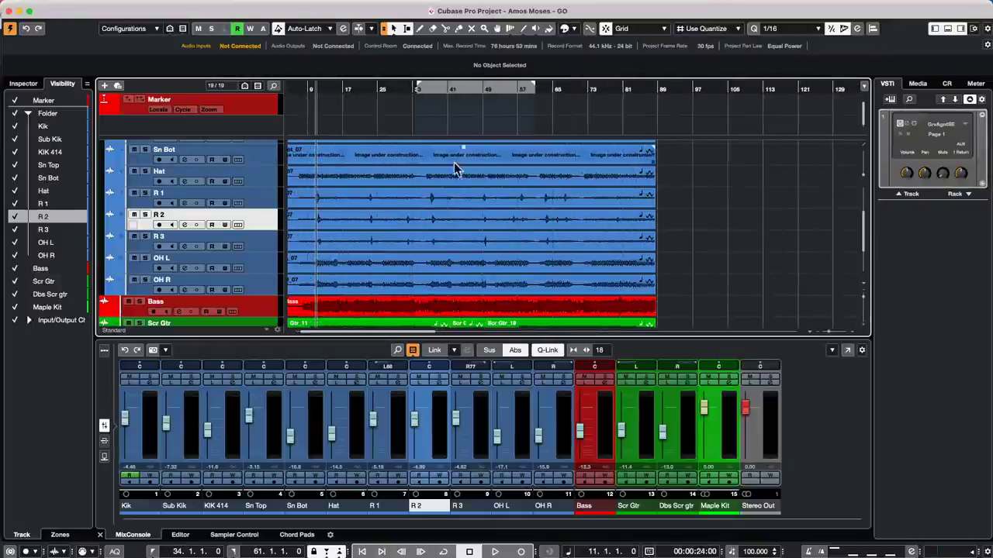
key(space)
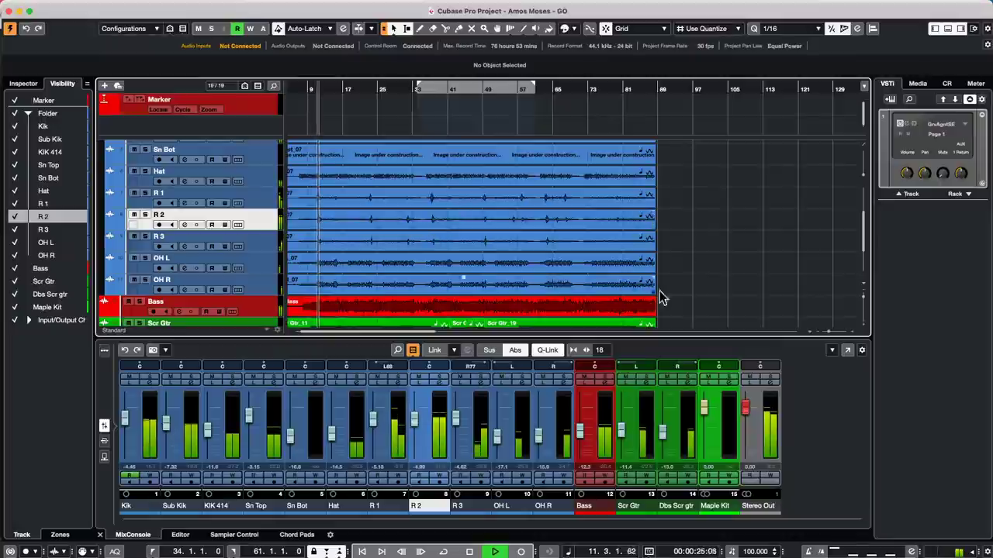
Add a Tempo track below the Maple Kit track.
scroll(662, 297, down, 4)
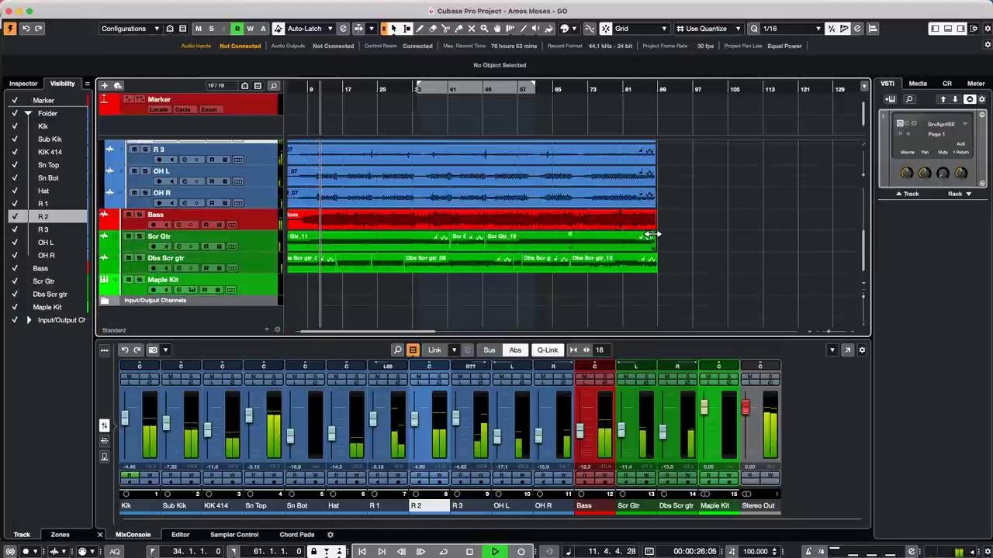
right_click(259, 281)
mouse_move(281, 287)
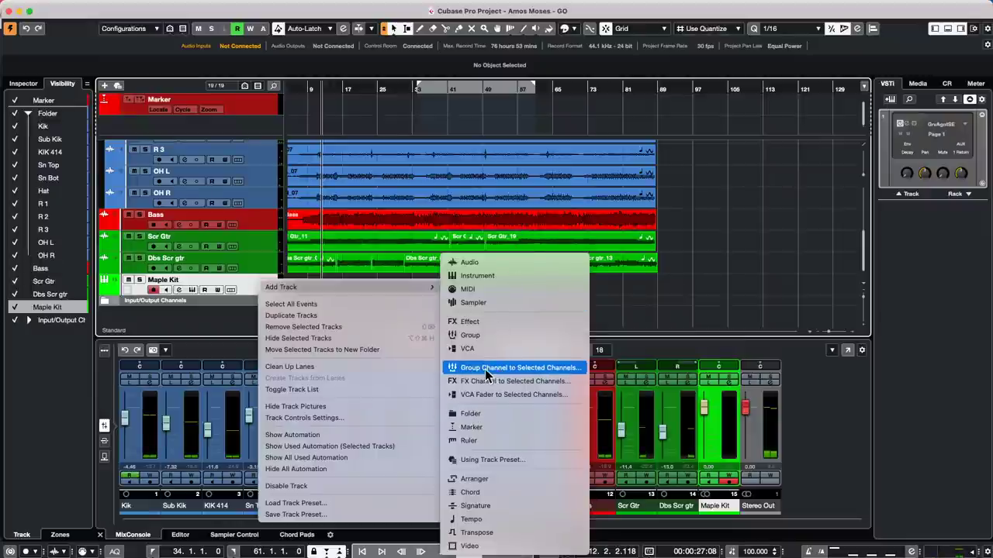
click(487, 519)
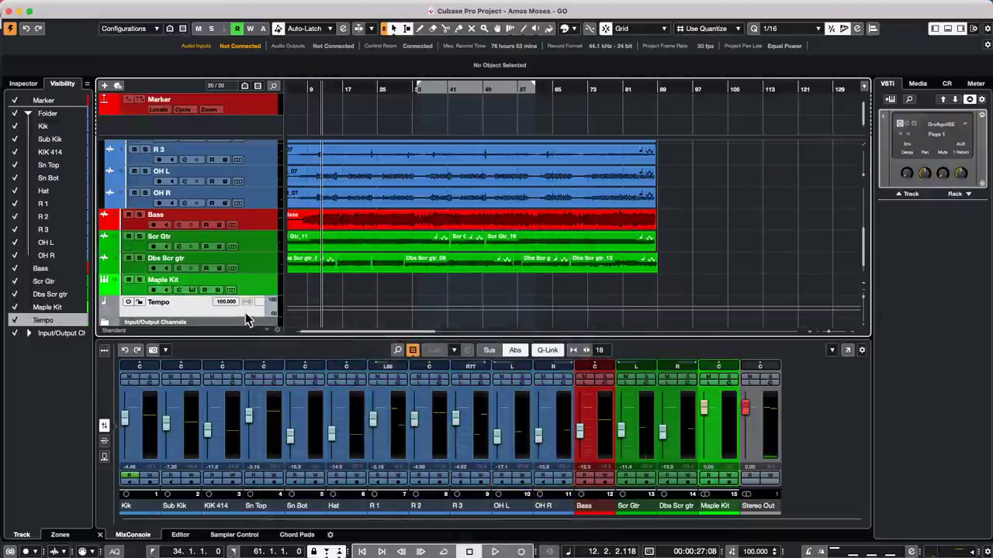
scroll(242, 318, down, 1)
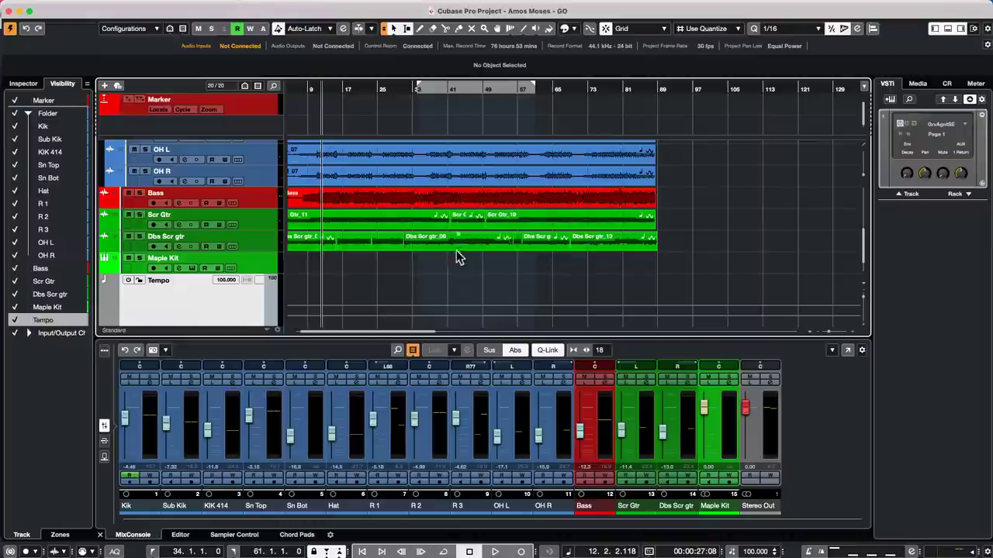
Select all audio events to check their Musical Mode, and inspect the Musical settings of the files in the Pool window.
drag(679, 250, 281, 182)
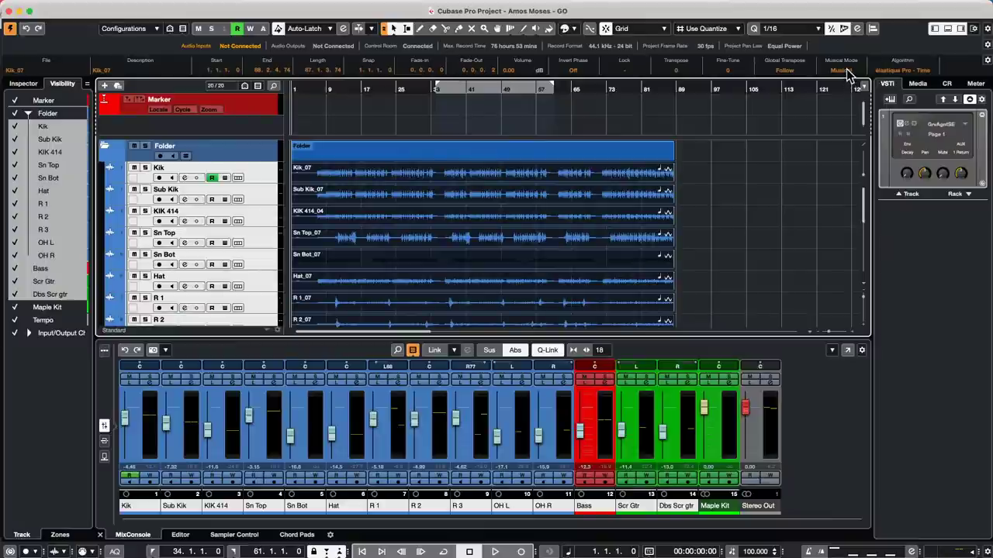
scroll(713, 246, down, 5)
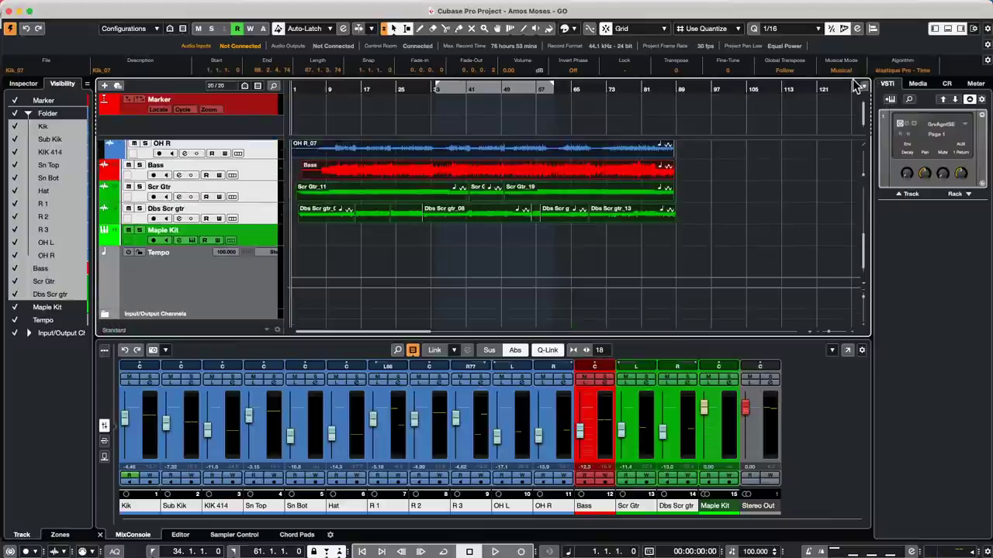
mouse_move(466, 7)
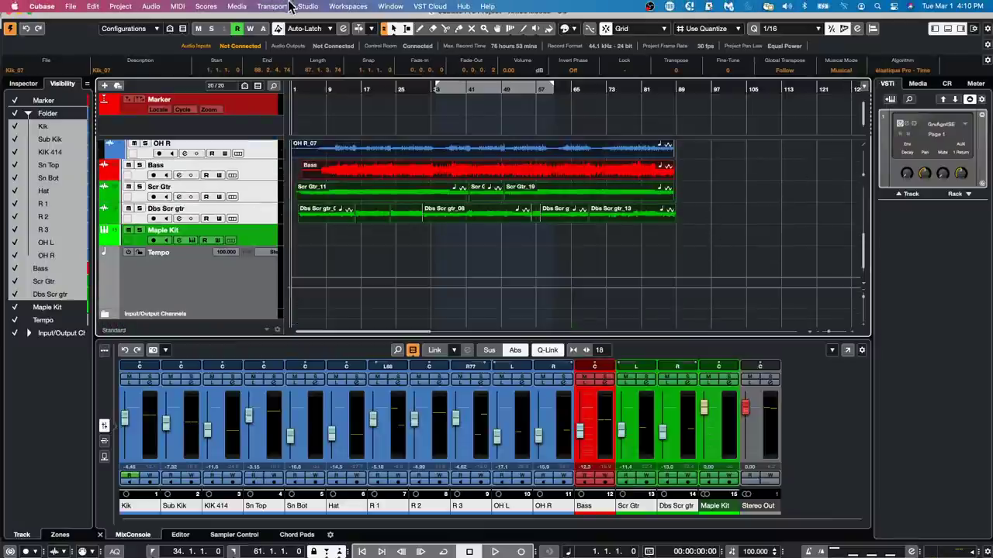
click(235, 7)
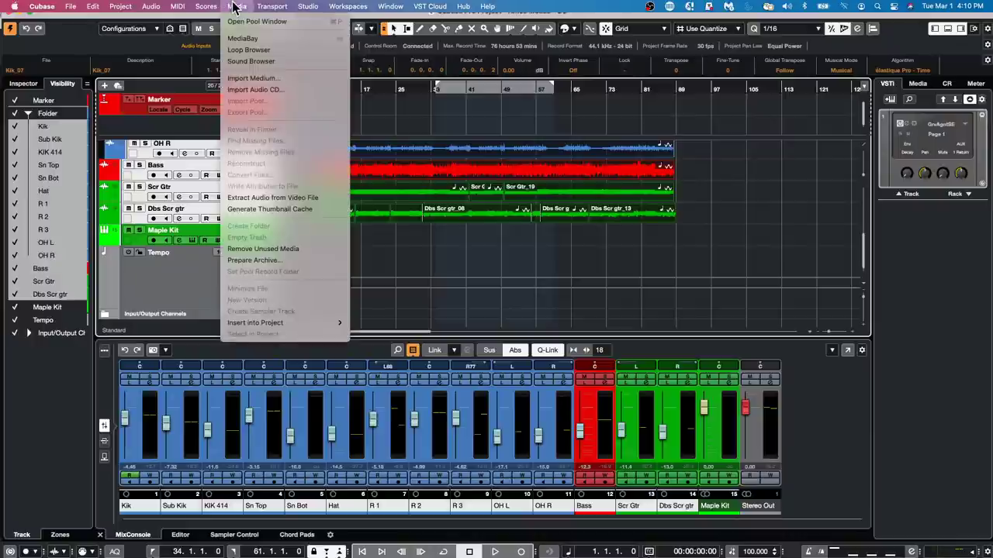
click(240, 21)
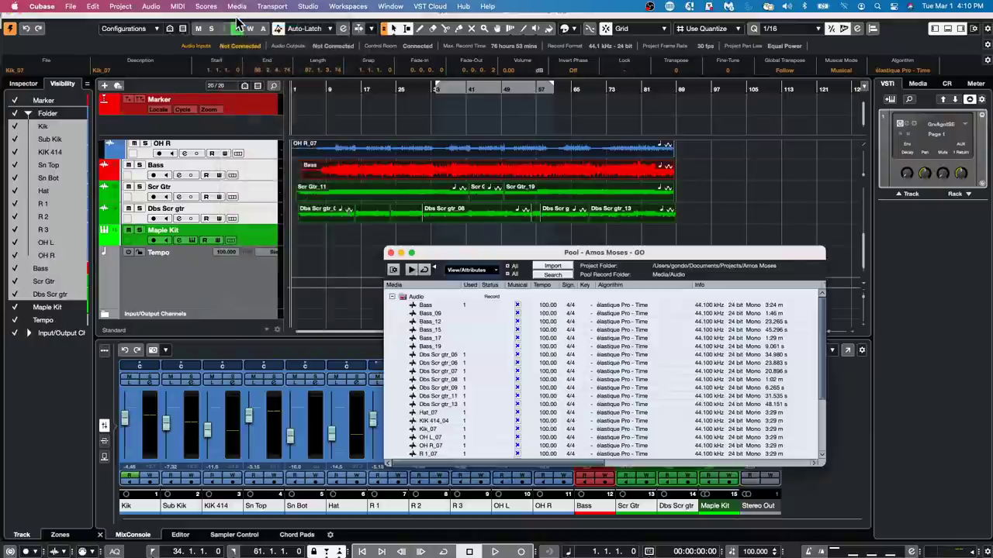
drag(485, 255, 357, 197)
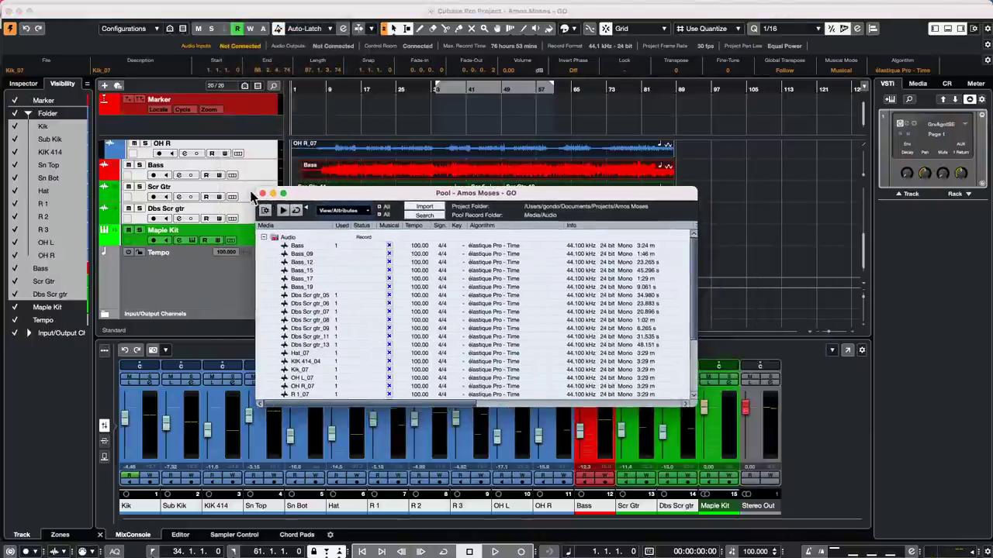
click(262, 193)
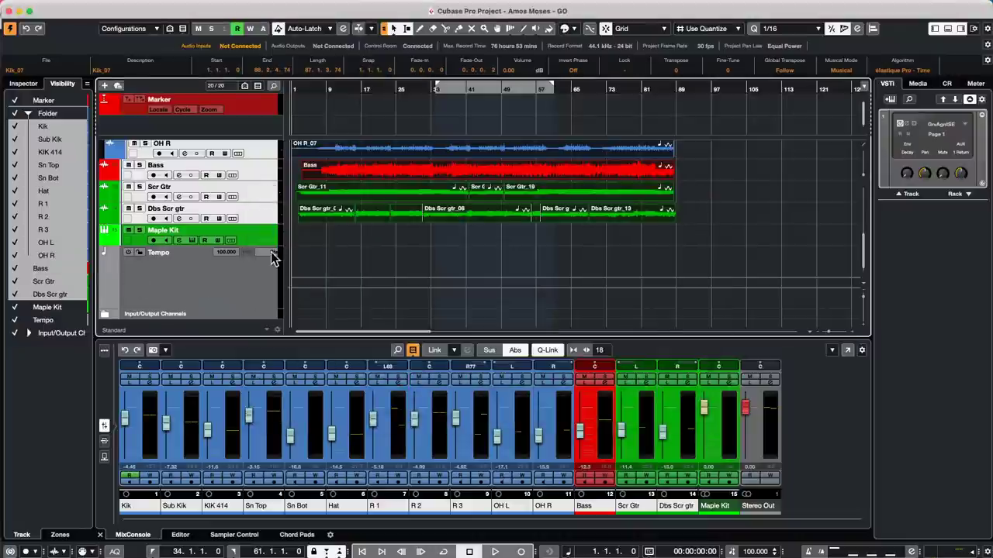
Set the curve type for new tempo points to Ramp and activate the Tempo track.
click(271, 258)
click(239, 272)
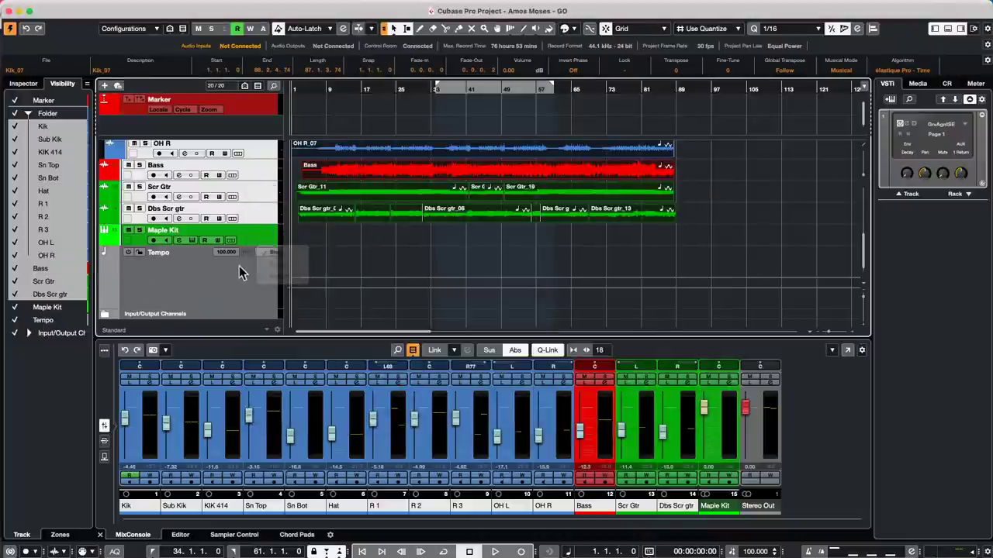
click(267, 255)
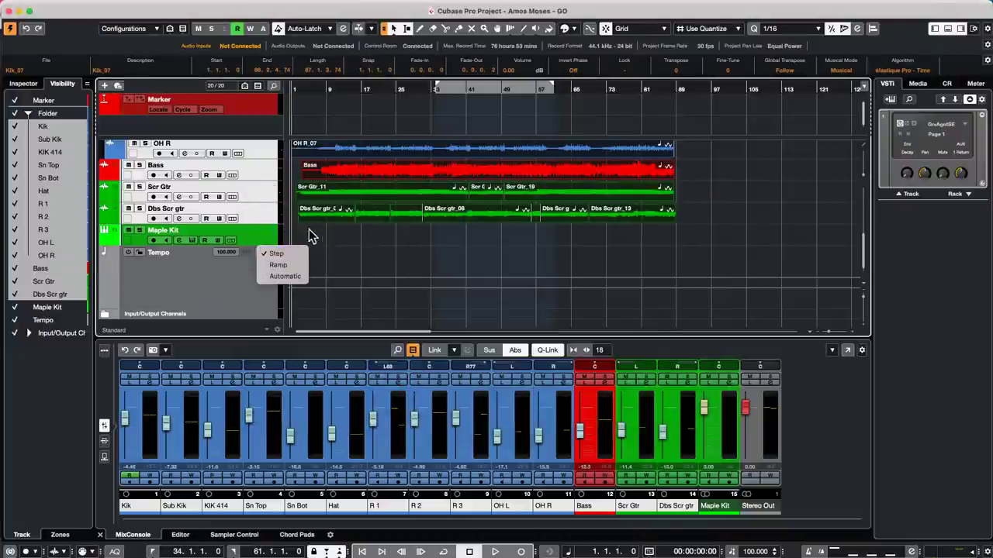
click(283, 264)
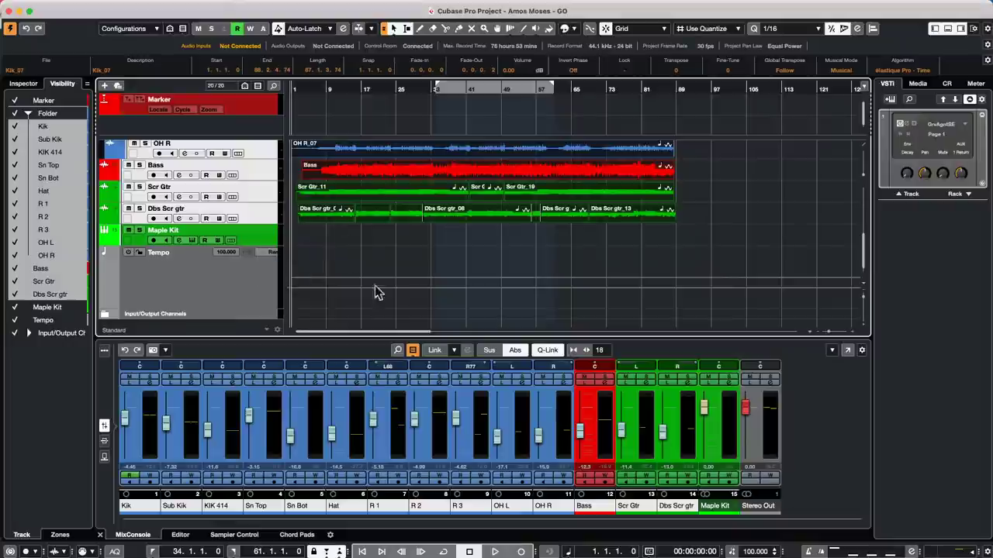
click(129, 252)
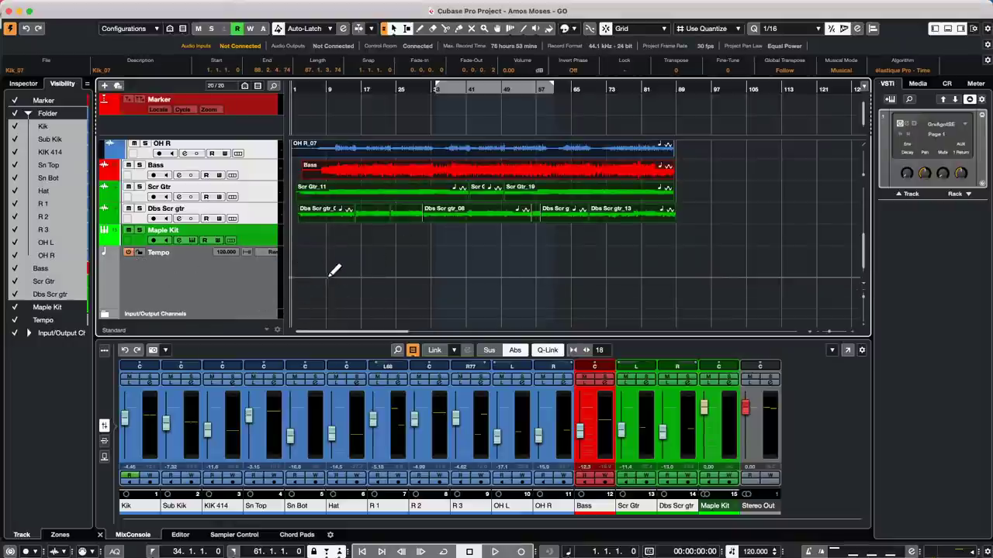
Draw ramped tempo points near bars 9, 17 and 25, rising from 120 to about 166 BPM, and play back the tempo change.
click(327, 276)
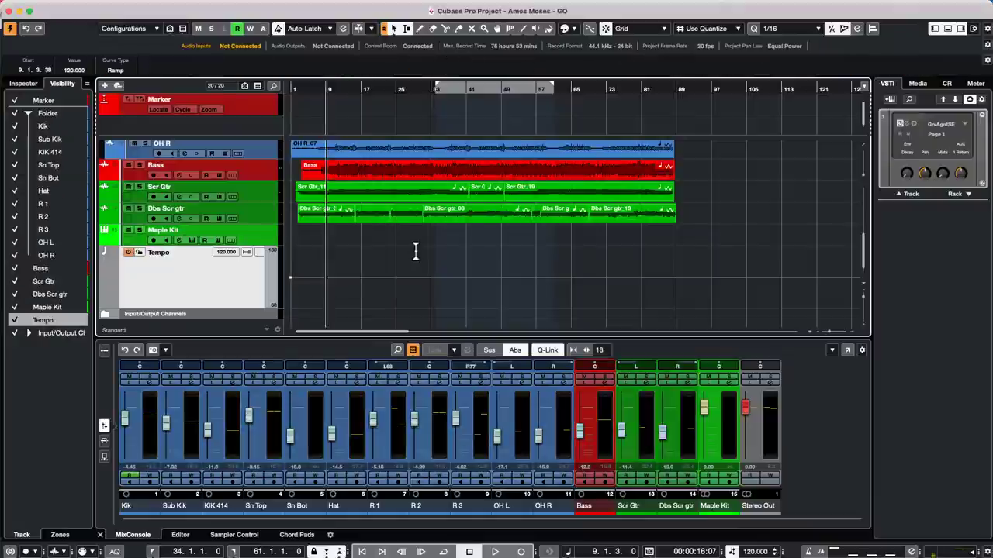
right_click(372, 289)
click(384, 281)
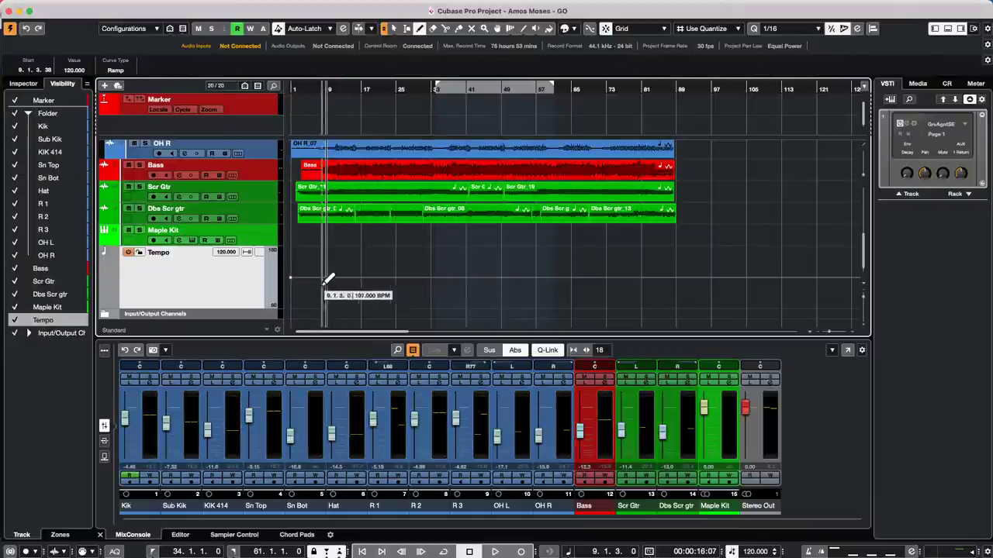
click(363, 276)
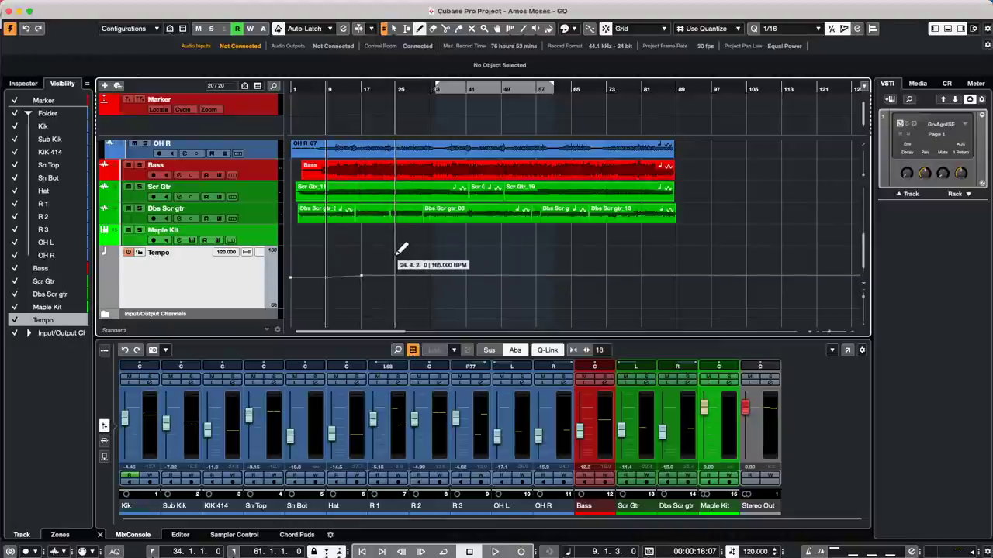
click(395, 254)
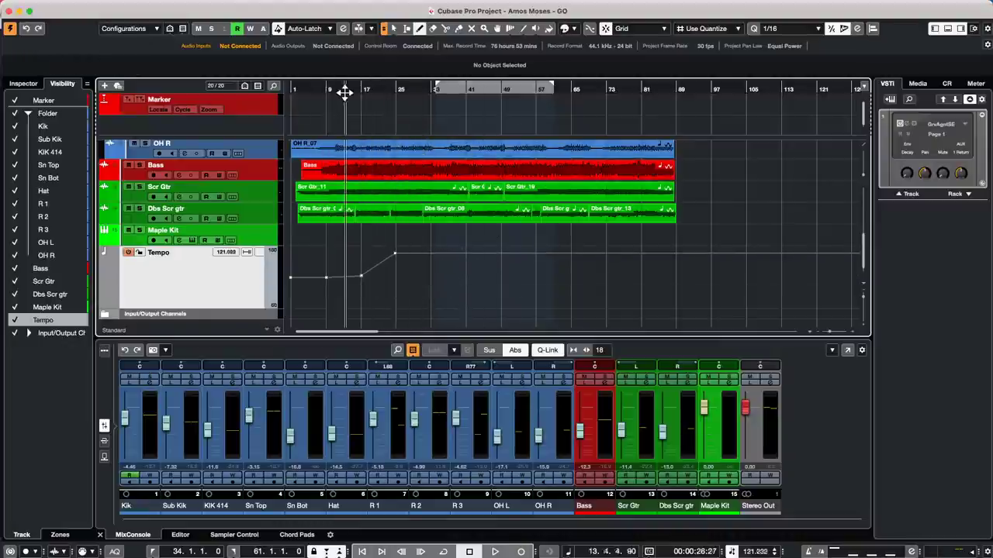
drag(344, 90, 353, 101)
key(space)
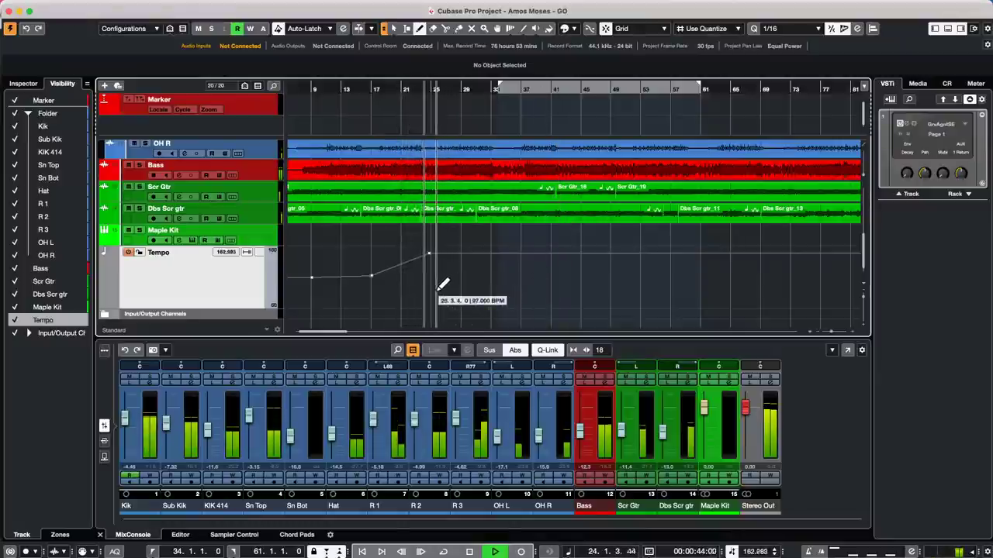
Switch new tempo points to Step and add points of 88 BPM near bar 27 and 116 BPM just before bar 29.
click(264, 253)
click(453, 290)
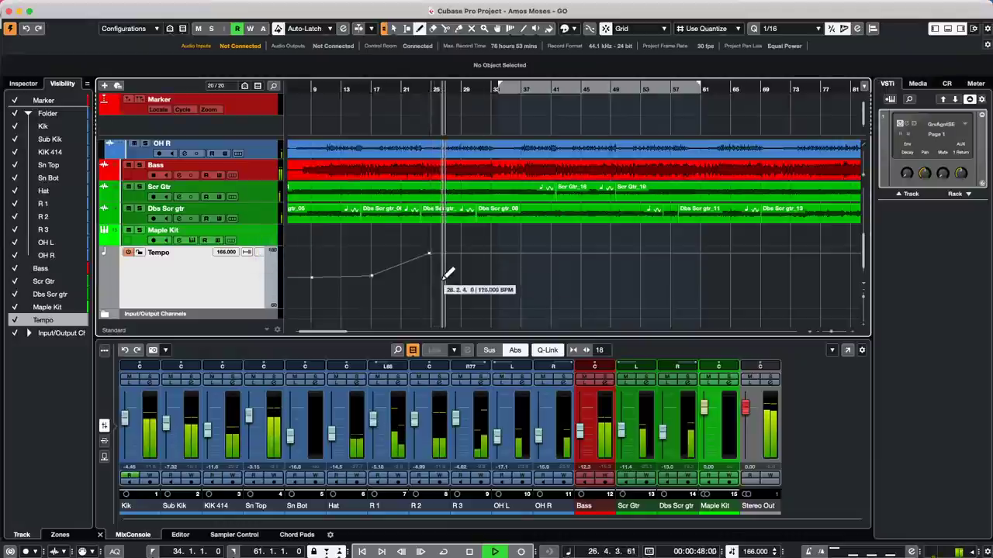
click(452, 293)
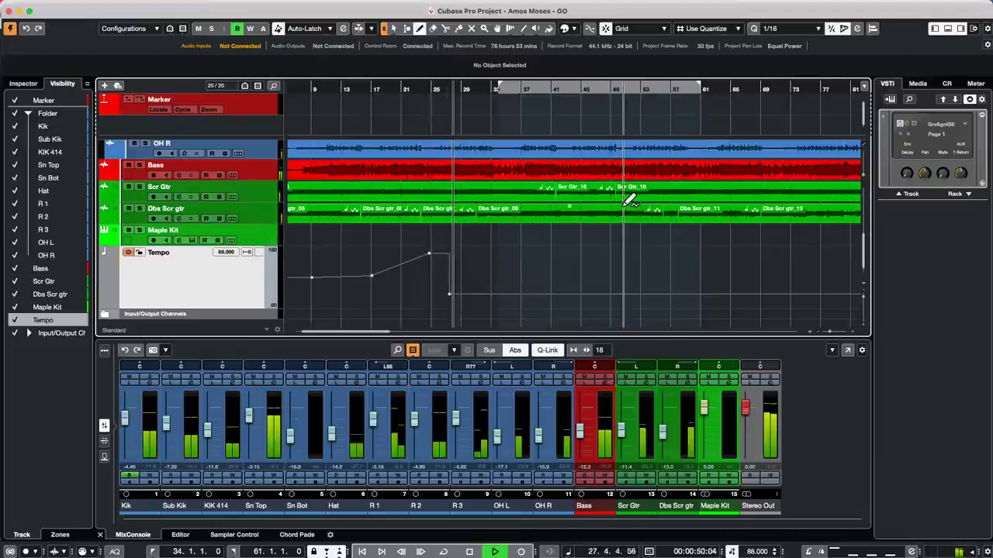
click(464, 278)
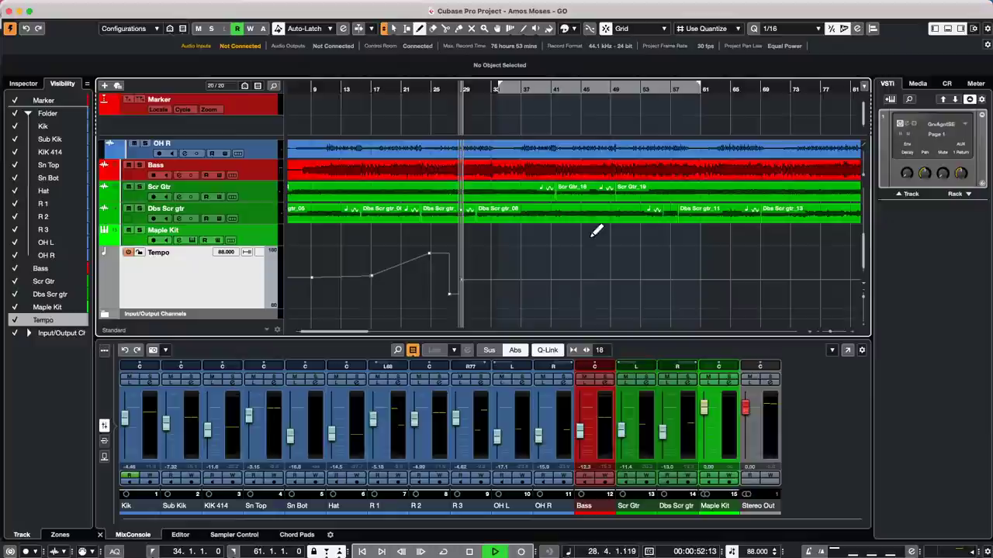
Switch new tempo points back to Ramp and add a higher tempo point near bar 35.
click(247, 252)
click(279, 265)
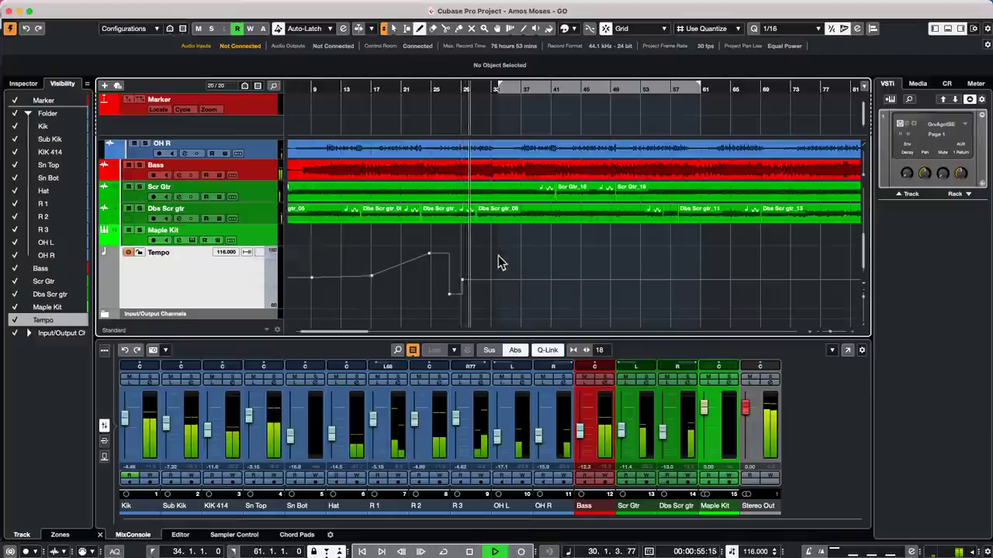
click(512, 256)
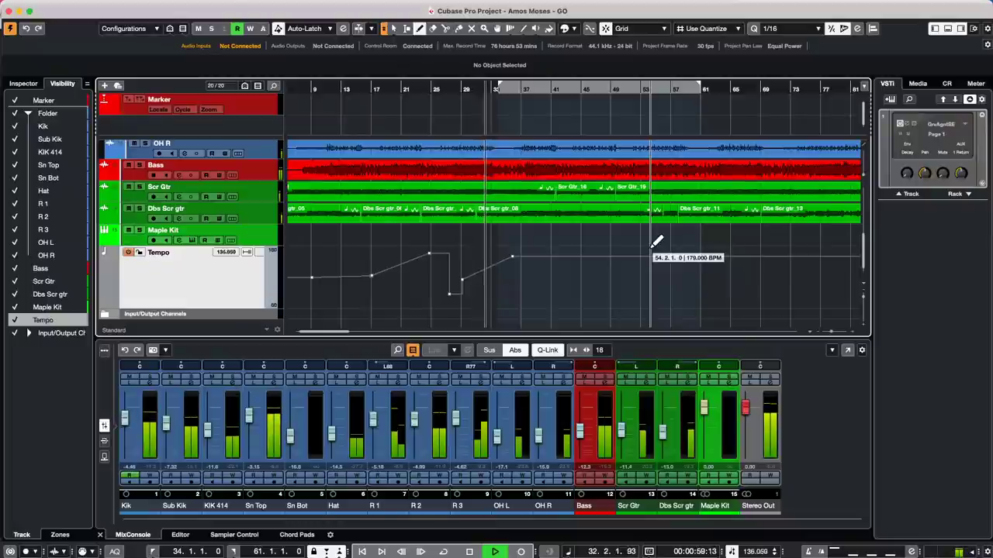
Draw a ramp down to a lower tempo point near bar 36 and up to a higher one near bar 47.
click(519, 283)
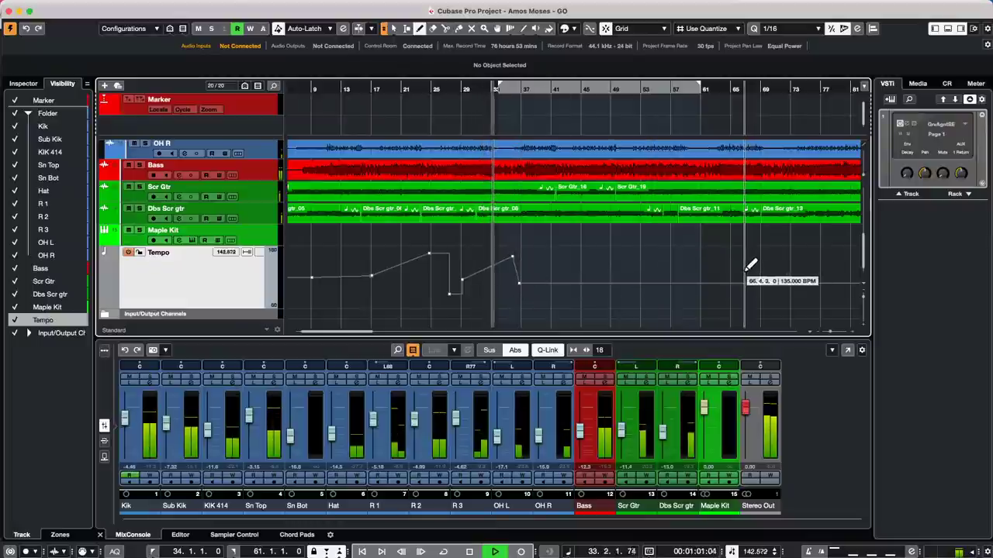
click(598, 269)
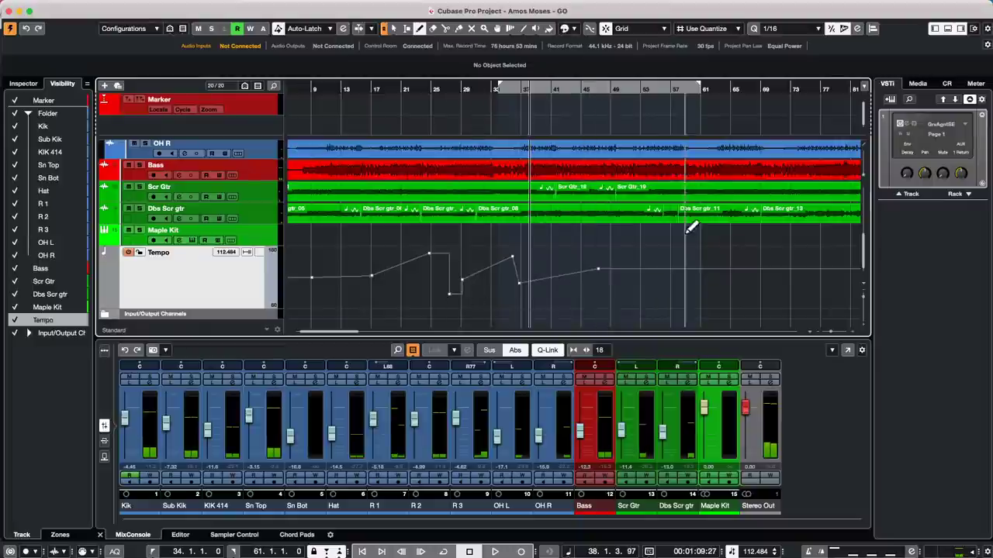
Examine the curve type options for new tempo points on the Tempo track, leaving Ramp selected.
click(261, 253)
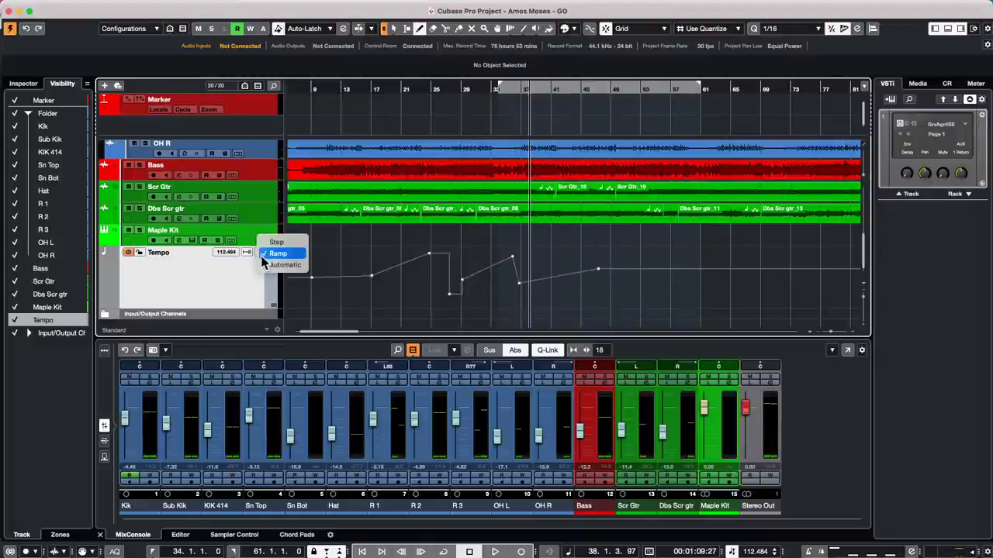
click(233, 291)
mouse_move(283, 290)
mouse_down()
mouse_move(363, 290)
mouse_move(230, 294)
mouse_move(339, 300)
mouse_move(283, 301)
mouse_up()
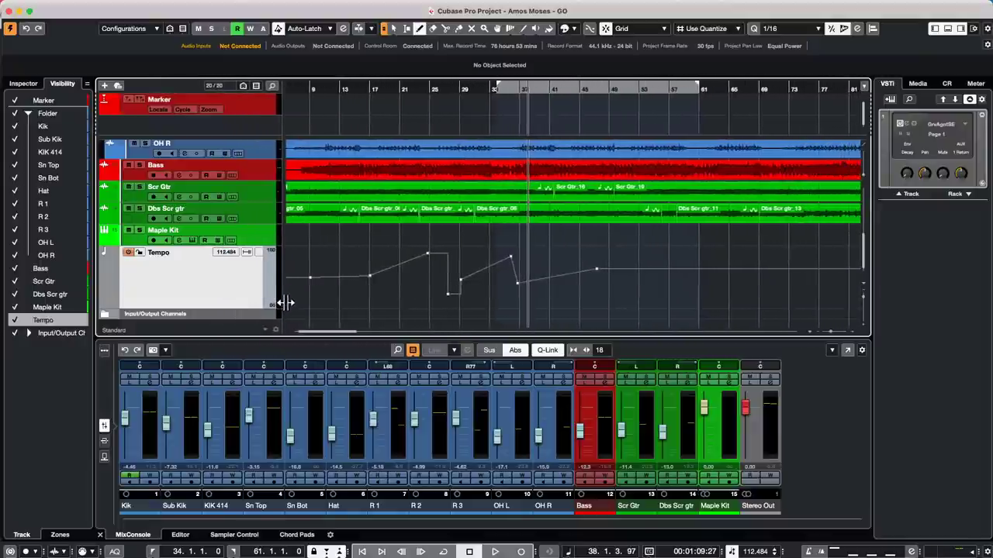
click(260, 253)
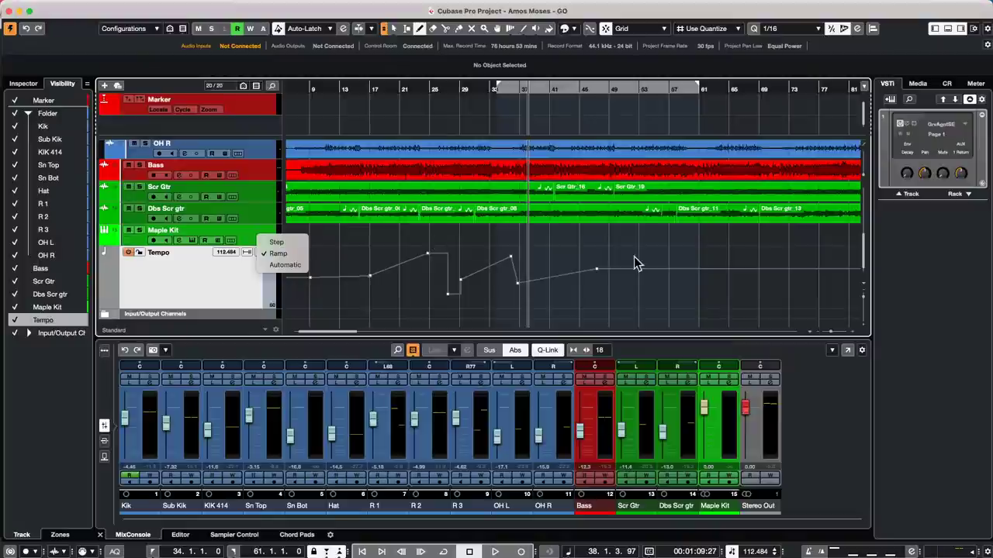
click(543, 261)
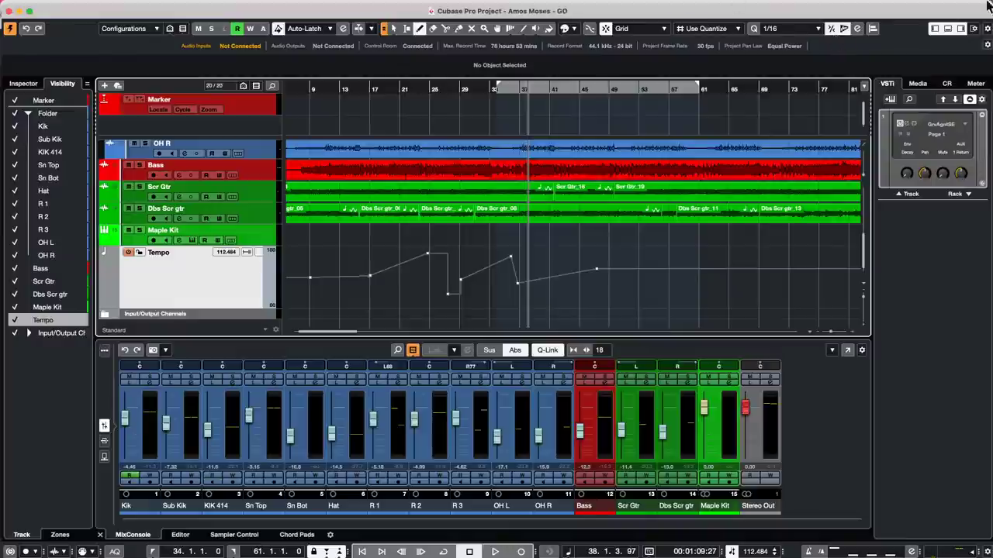
Show the Control Room and rename its first external input to "2 Track" in the Audio Connections.
click(946, 84)
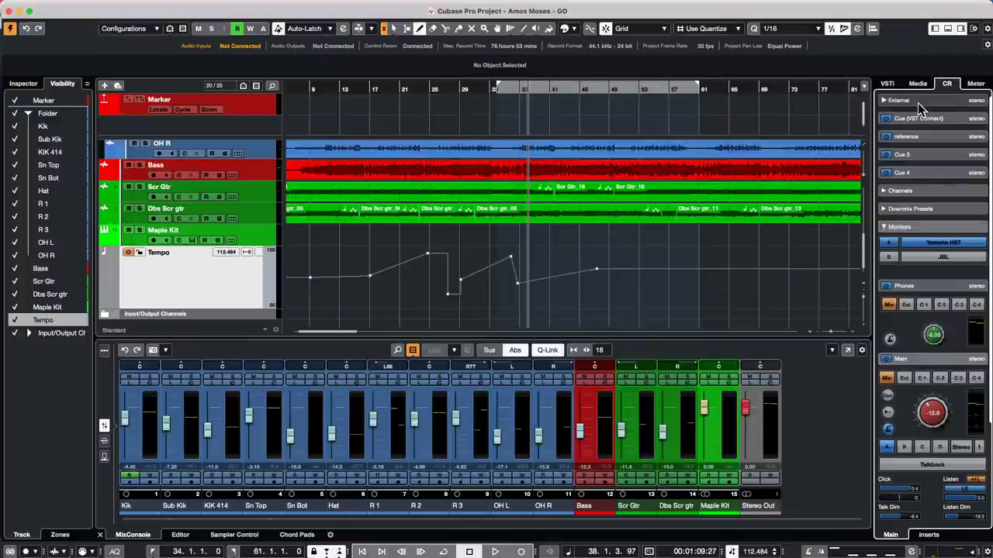
click(312, 6)
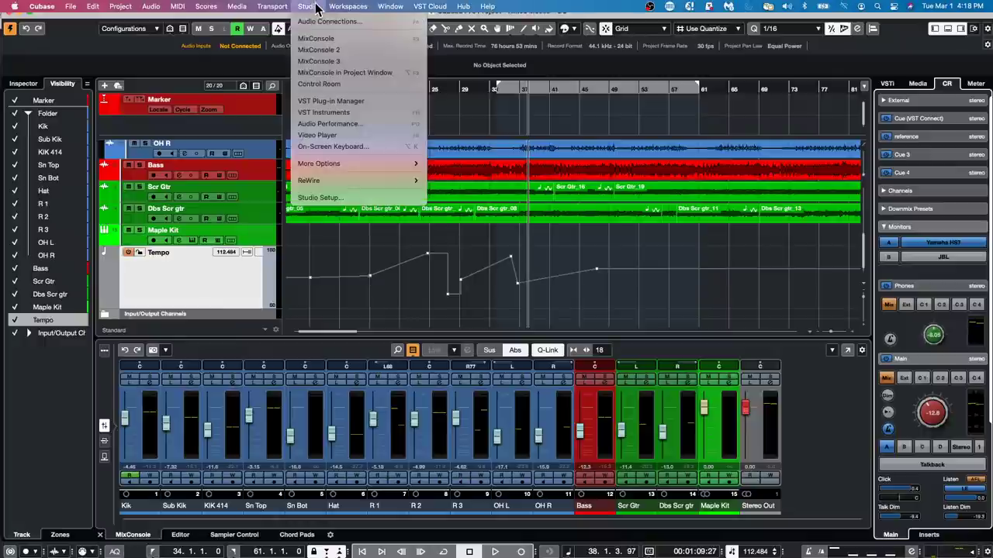
click(325, 21)
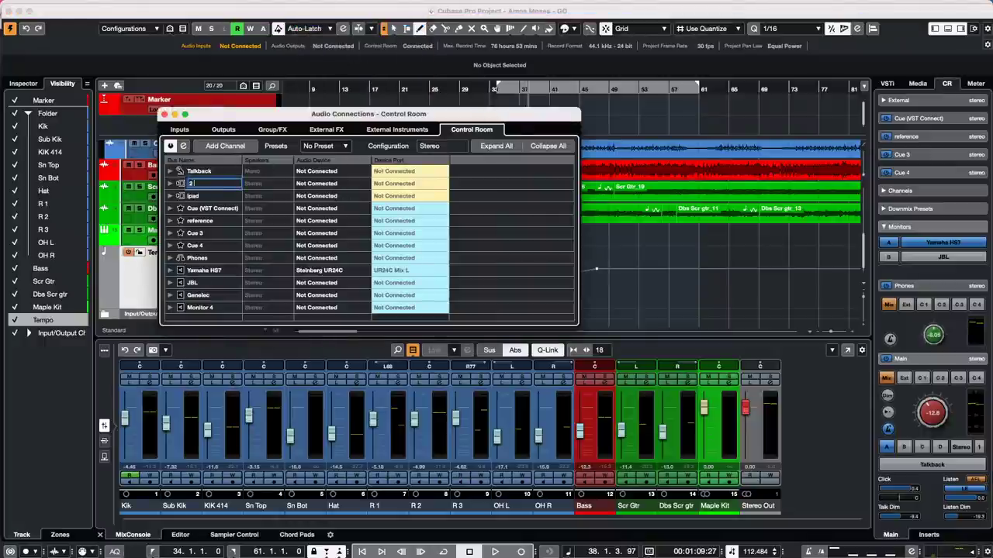
text(Track)
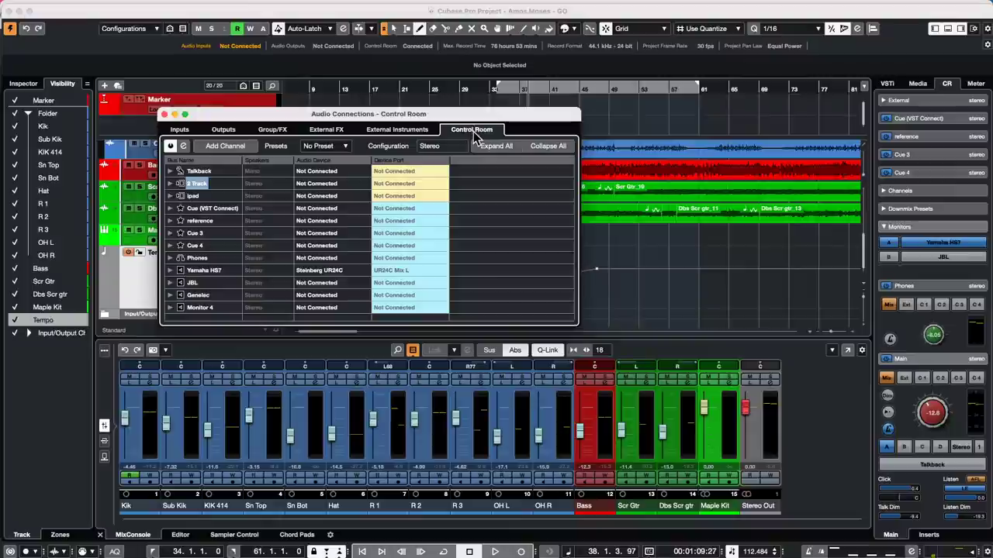
click(164, 114)
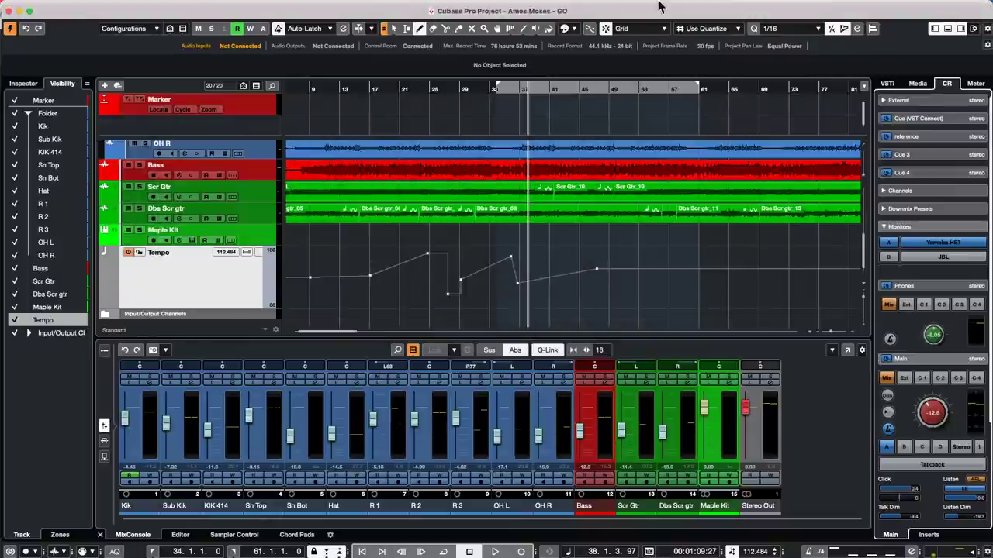
Deactivate the Tempo track and collapse the Monitors section of the Control Room.
mouse_move(75, 6)
click(129, 253)
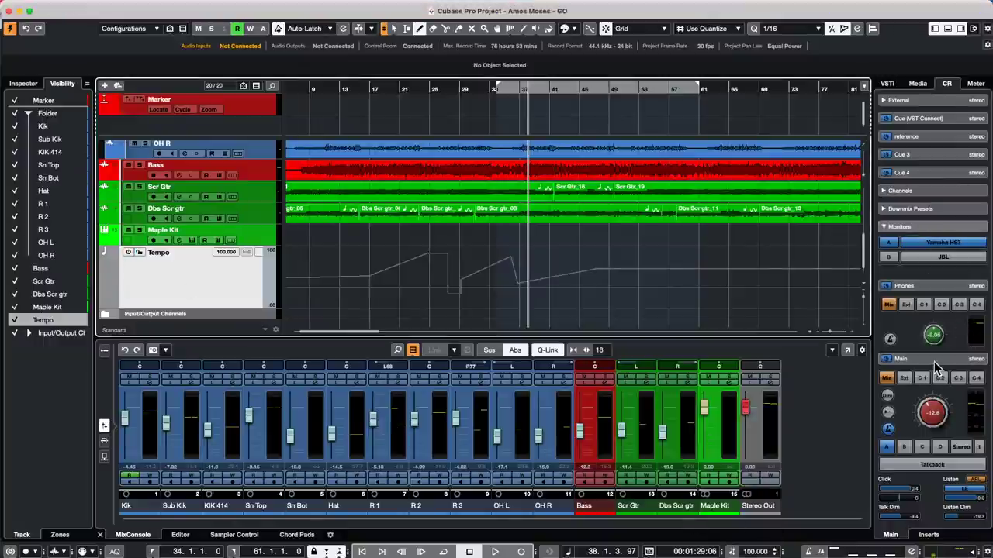
click(915, 226)
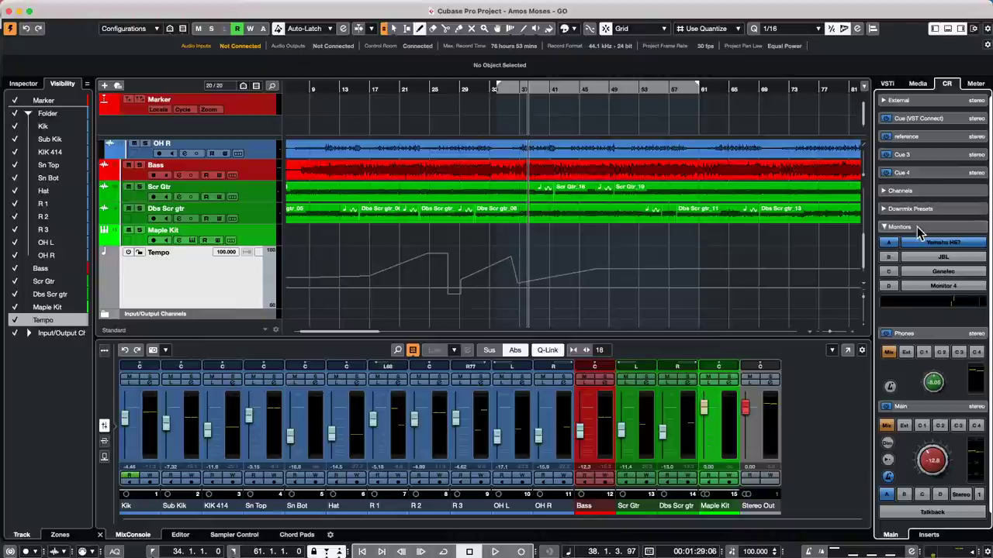
click(917, 227)
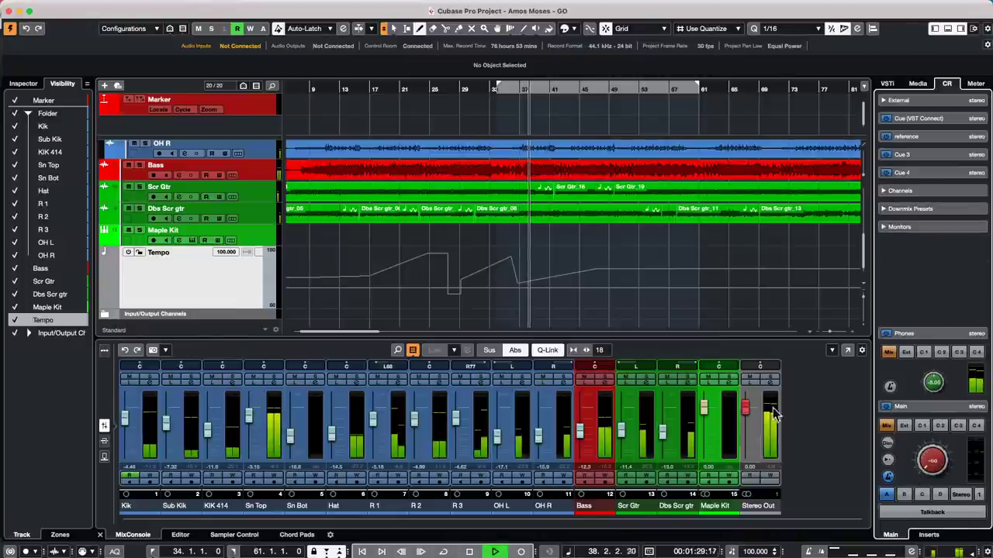
During playback, set the Control Room main level to -19.7 dB and the Stereo Out fader to about -0.6 dB.
drag(930, 468, 924, 450)
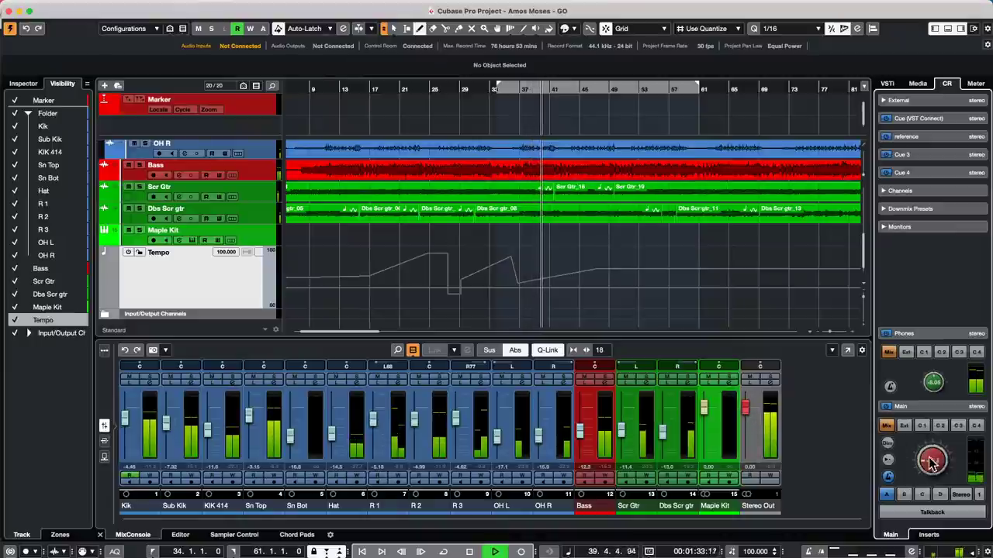
mouse_move(928, 464)
mouse_down()
mouse_move(930, 441)
mouse_move(937, 480)
mouse_up()
drag(741, 415, 741, 436)
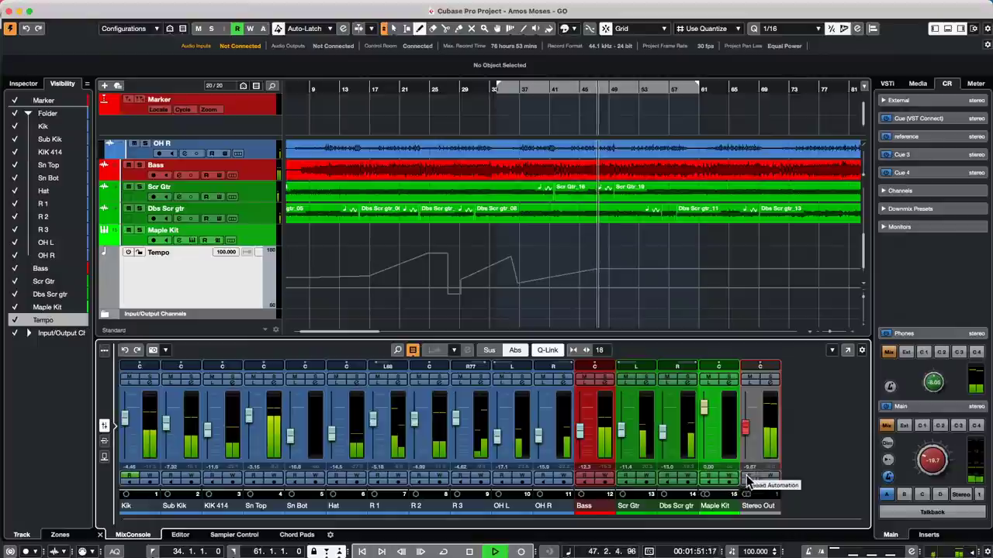
drag(745, 426, 749, 413)
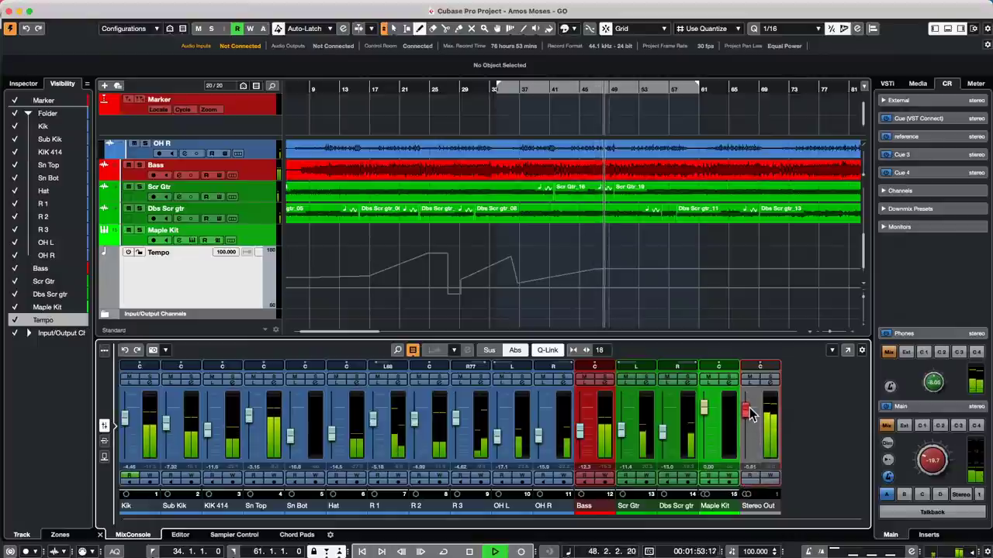
Raise the Control Room main level to about -17.8 dB and switch Dim on and back off.
mouse_move(946, 466)
mouse_down()
mouse_move(940, 454)
mouse_move(937, 461)
mouse_up()
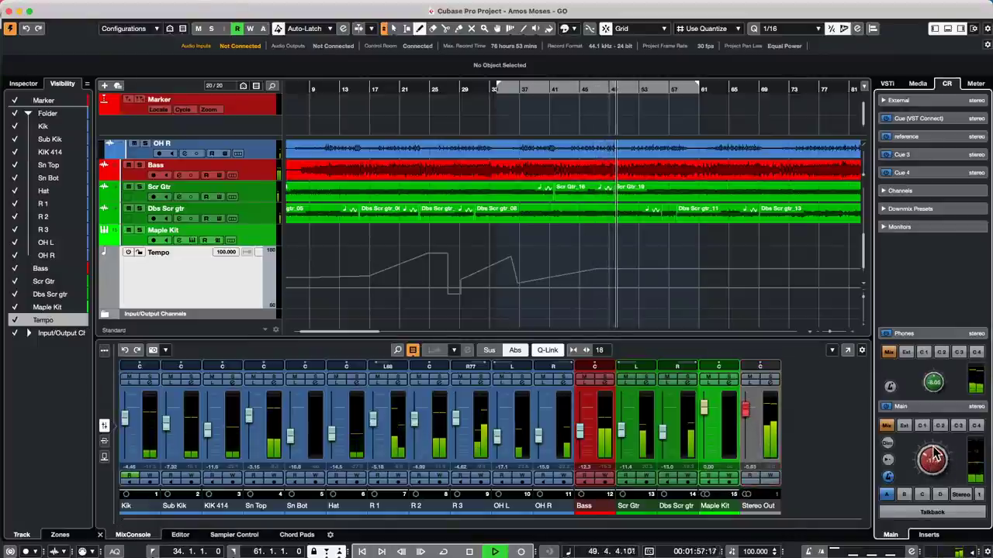
click(888, 444)
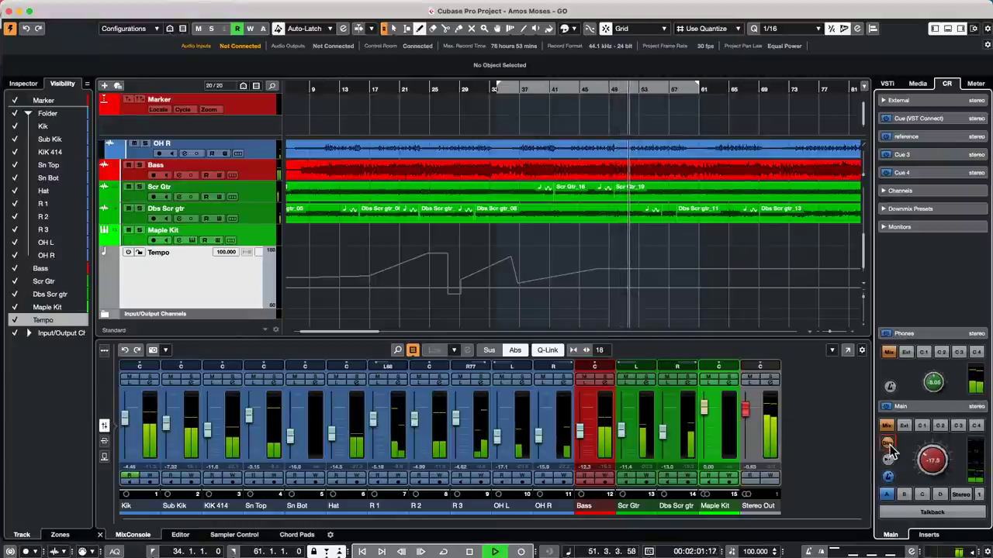
click(889, 446)
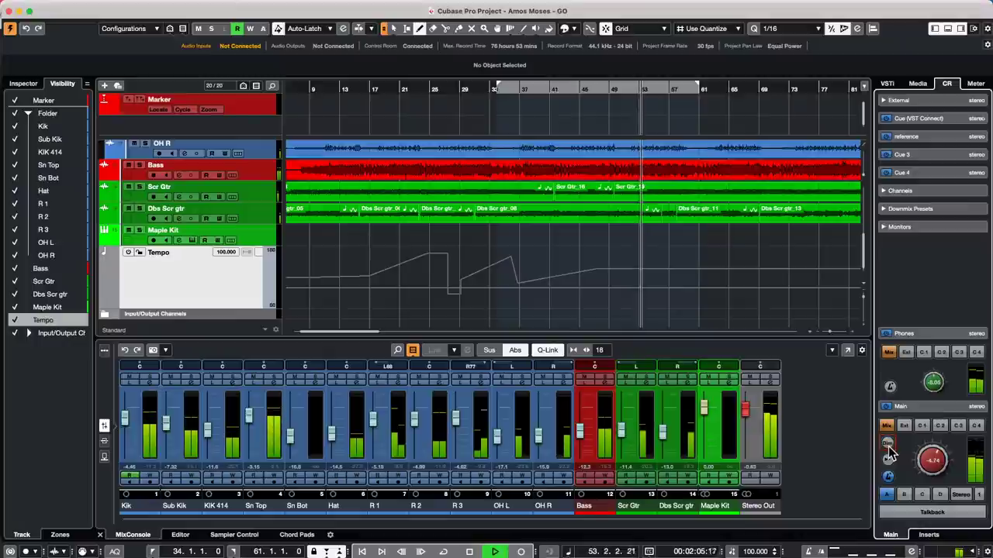
Set the Control Room main level to about -6.65 dB, store it as the reference level and enable it.
mouse_move(931, 463)
mouse_down()
mouse_move(923, 477)
mouse_move(934, 452)
mouse_up()
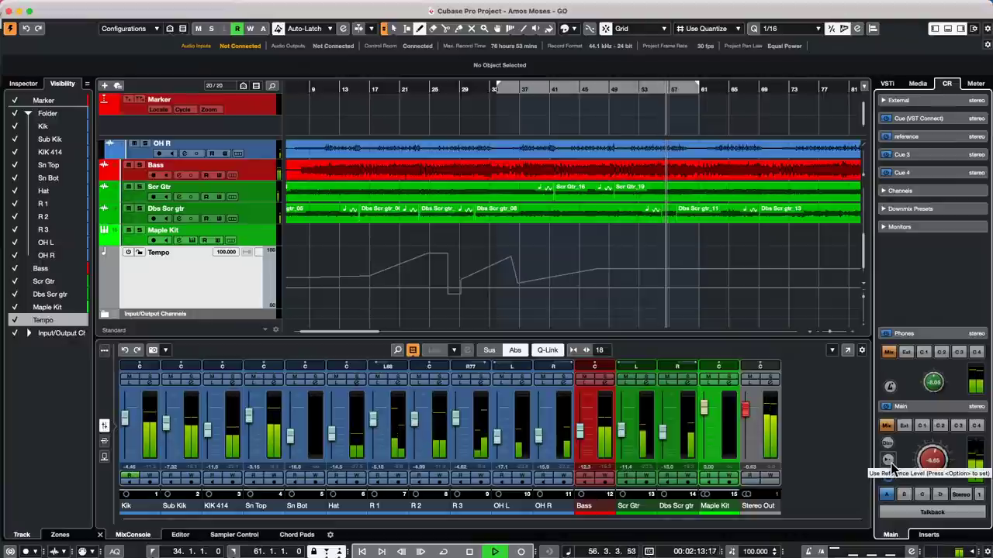
alt+click(889, 462)
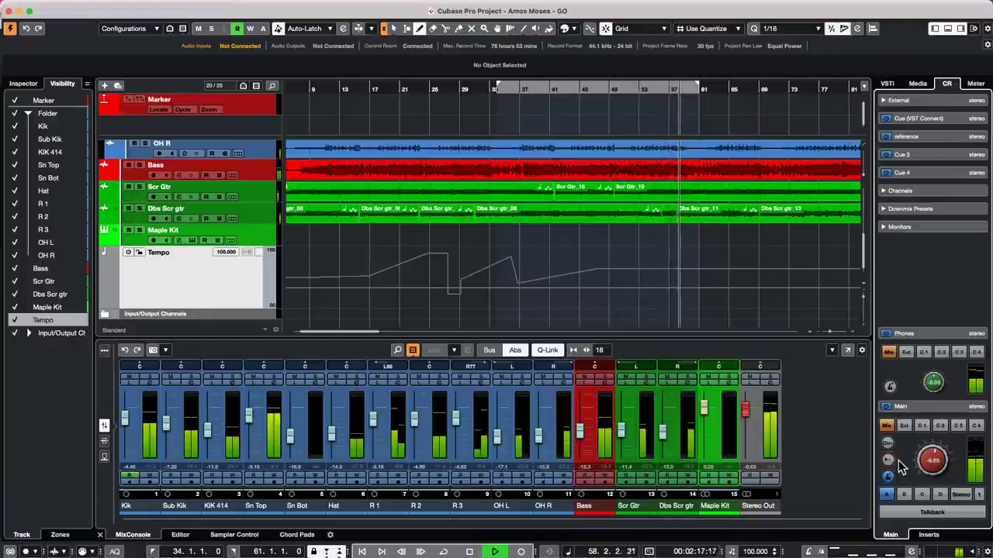
click(889, 462)
Turn the Control Room main level down and switch the reference level on and off to compare the volumes.
scroll(920, 473, down, 10)
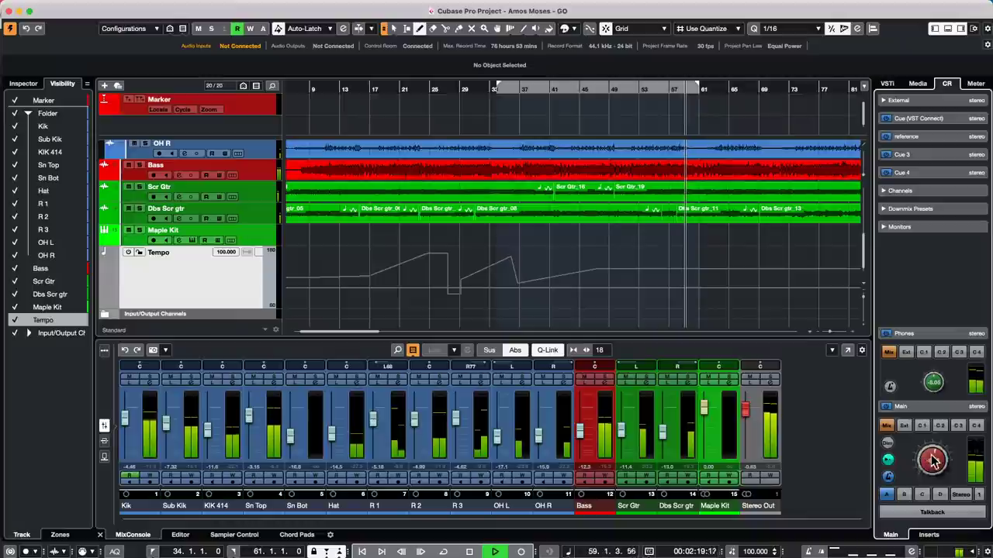
scroll(920, 473, up, 3)
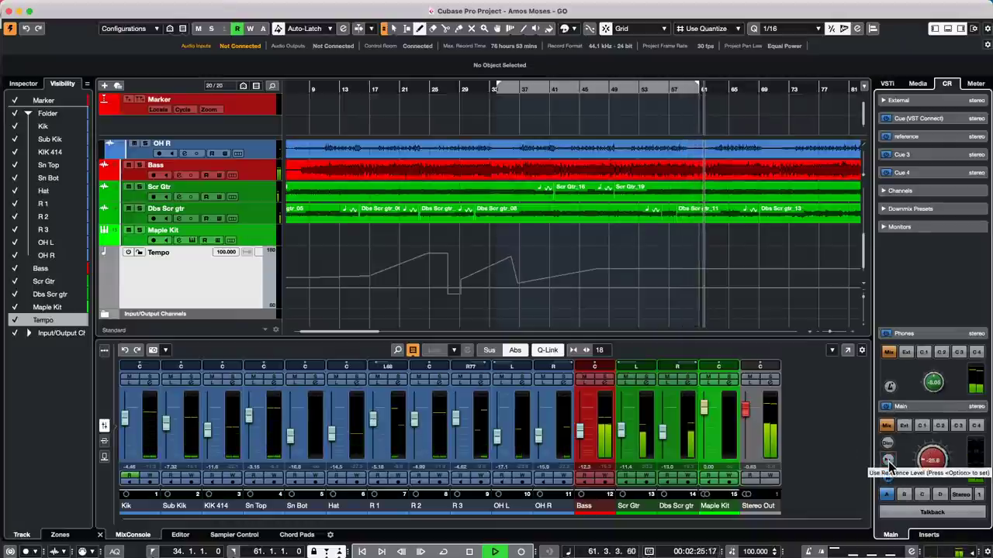
click(888, 460)
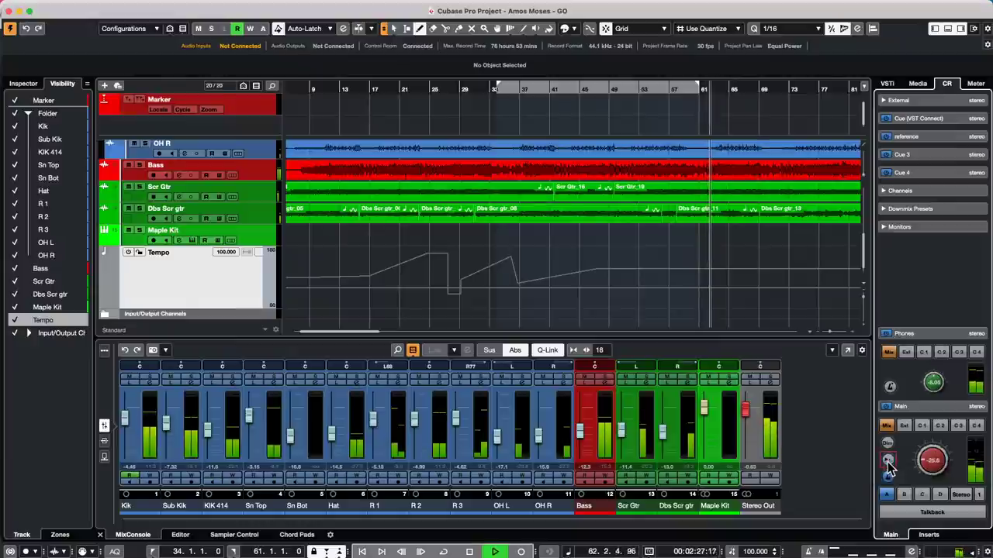
click(888, 461)
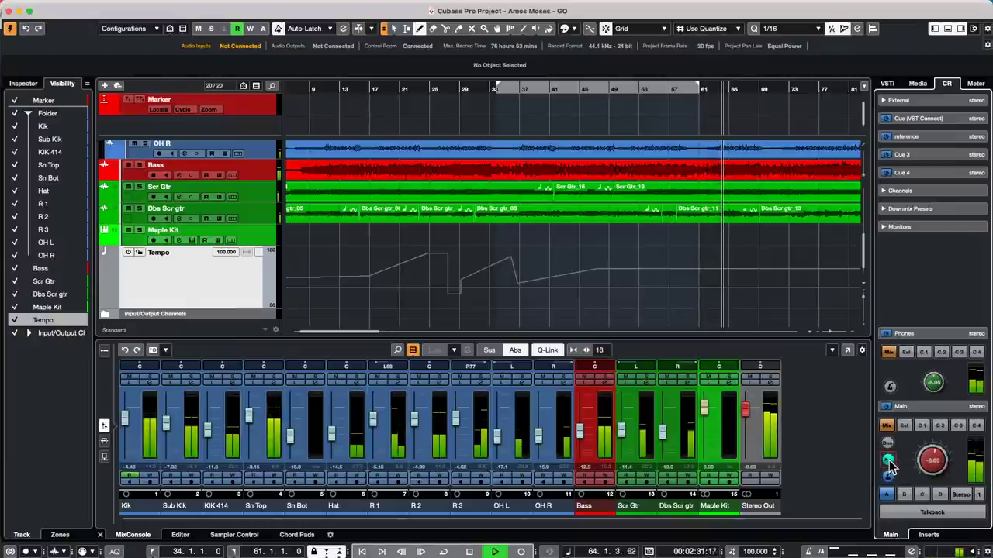
click(888, 461)
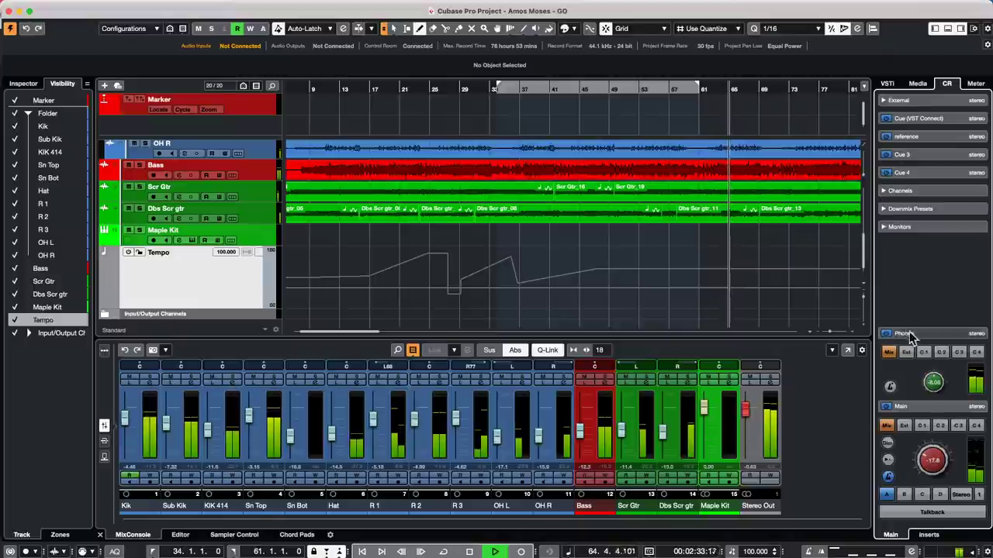
Expand the Downmix Presets and audition the mix in Mono, returning to the Stereo preset.
click(909, 209)
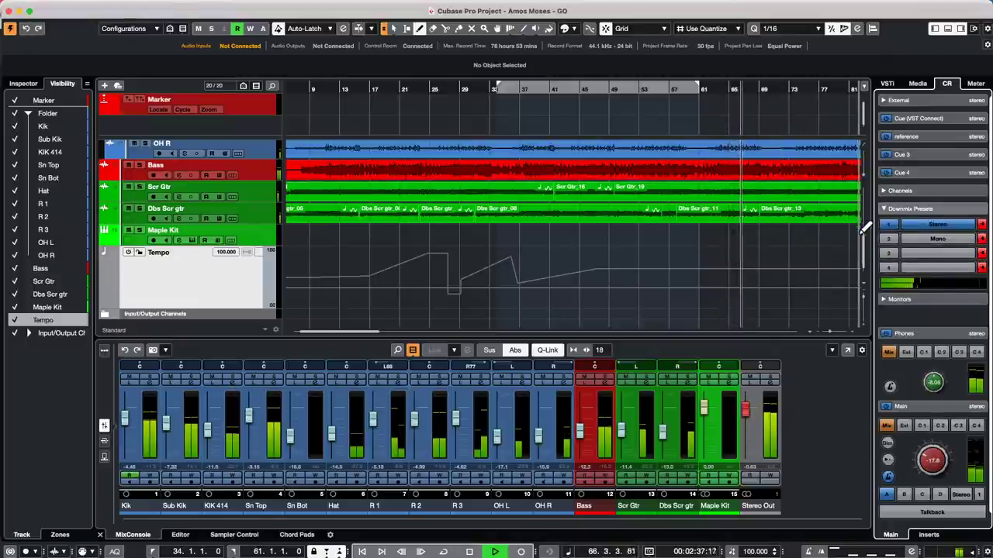
click(936, 225)
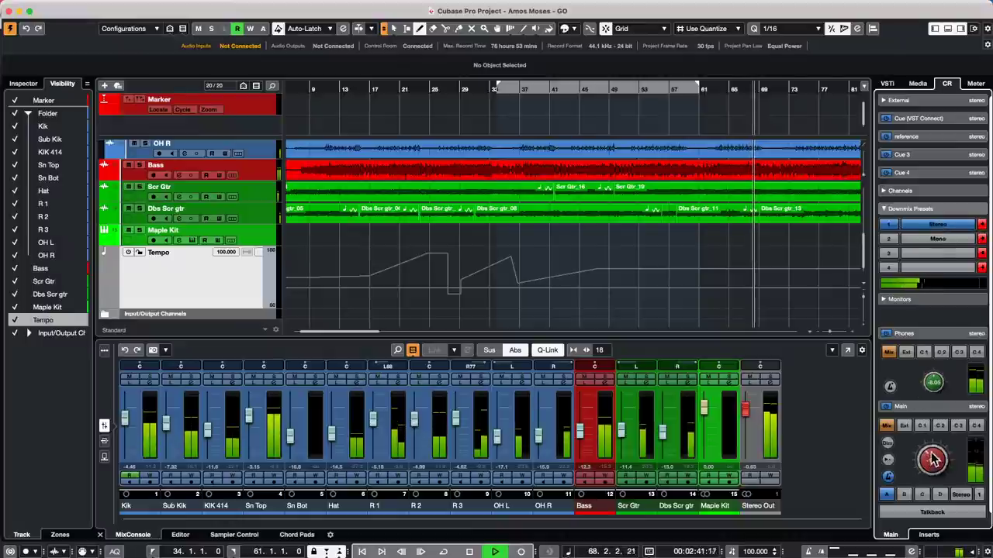
click(938, 239)
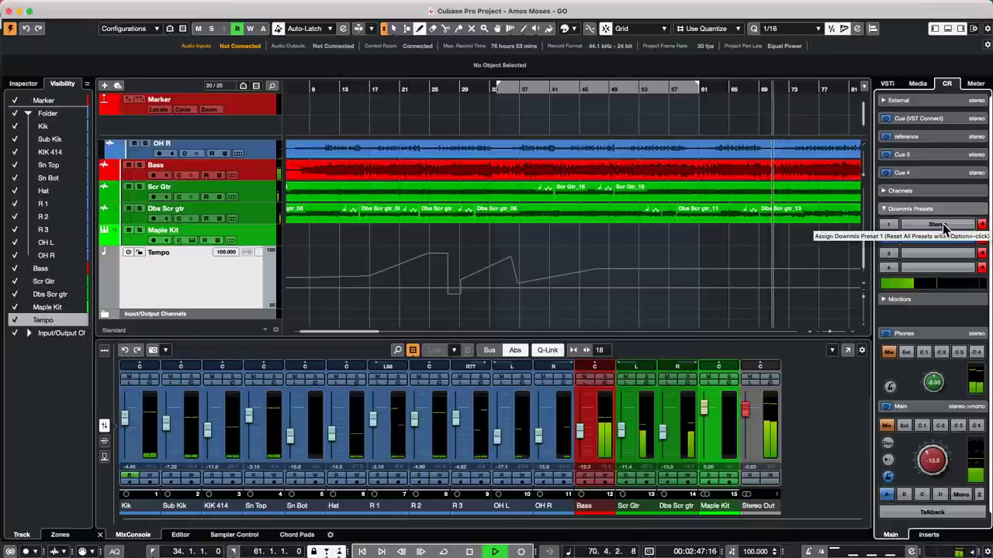
click(943, 226)
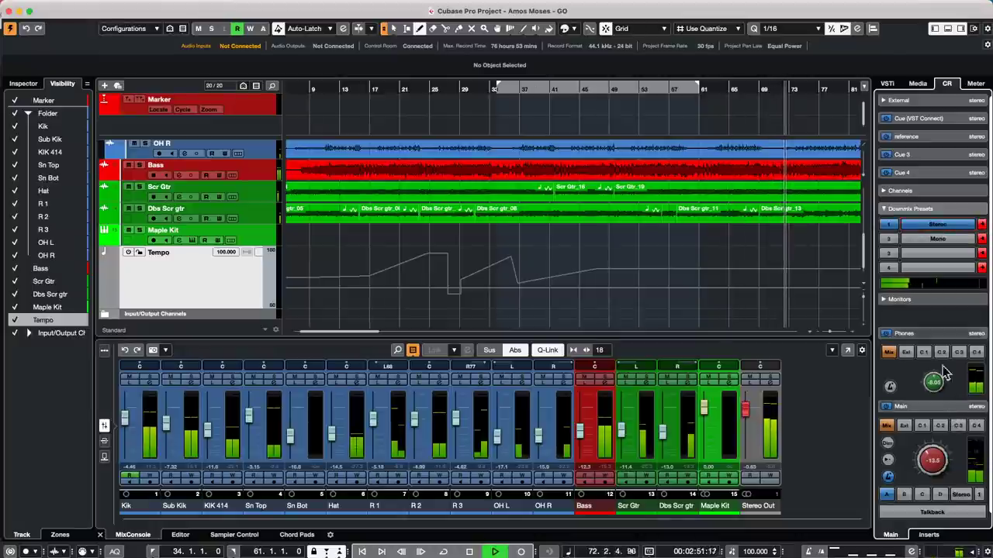
Expand the Monitors section and audition the JBL, Genelec and Monitor 4 outputs, returning to Yamaha HS7.
click(935, 209)
click(916, 225)
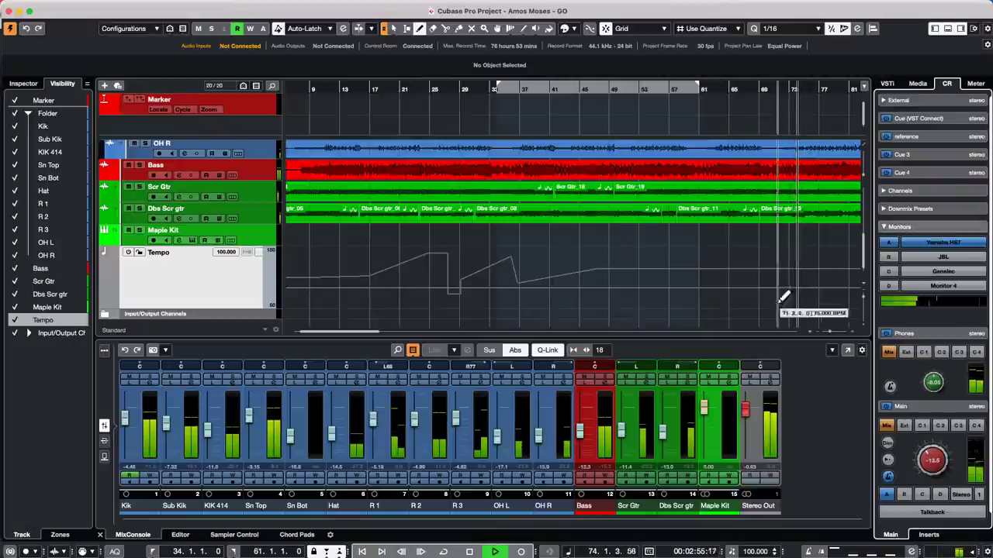
click(945, 258)
click(954, 273)
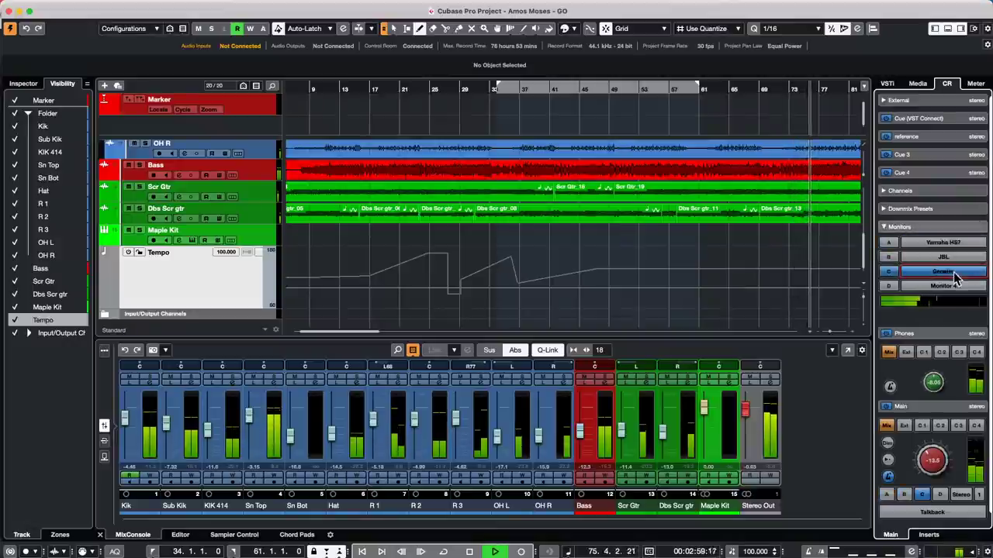
click(959, 287)
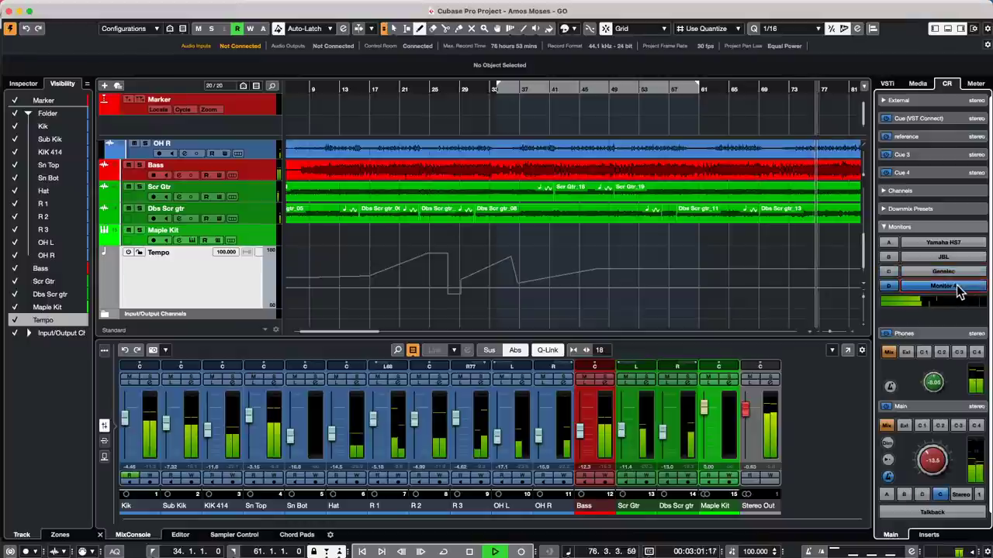
click(954, 272)
click(950, 258)
click(948, 243)
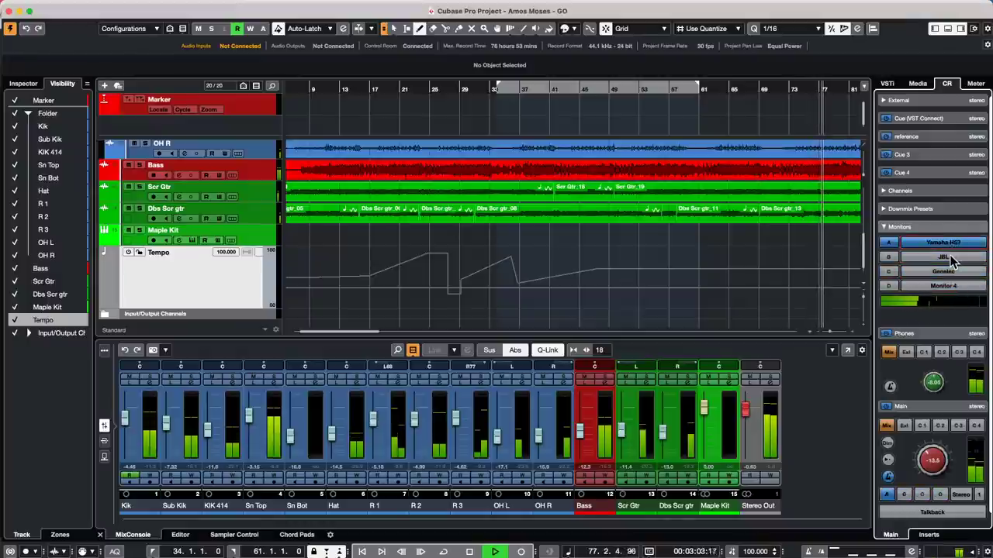
Audition the JBL, Genelec, Monitor 4 and Yamaha HS7 outputs in turn, ending on JBL.
click(953, 258)
click(952, 273)
click(953, 286)
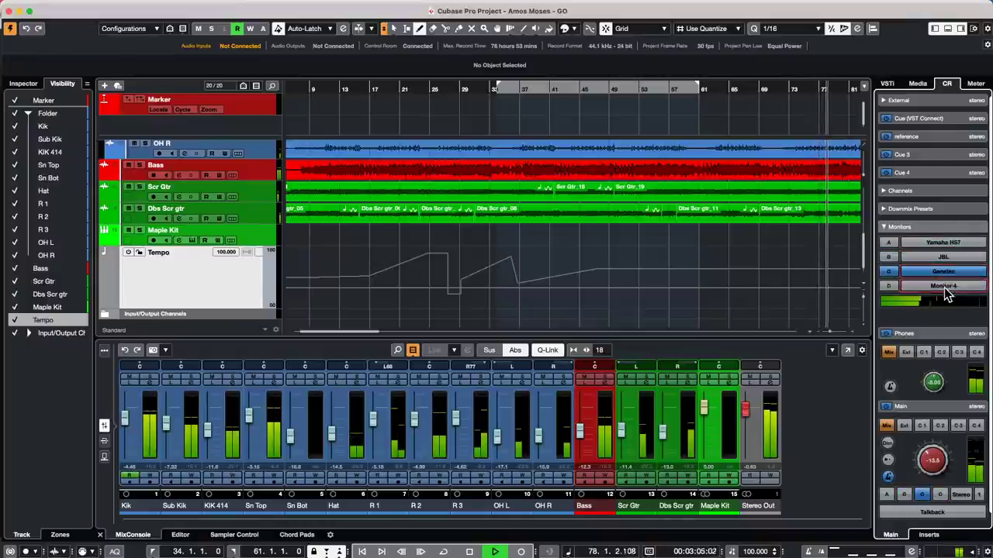
click(940, 244)
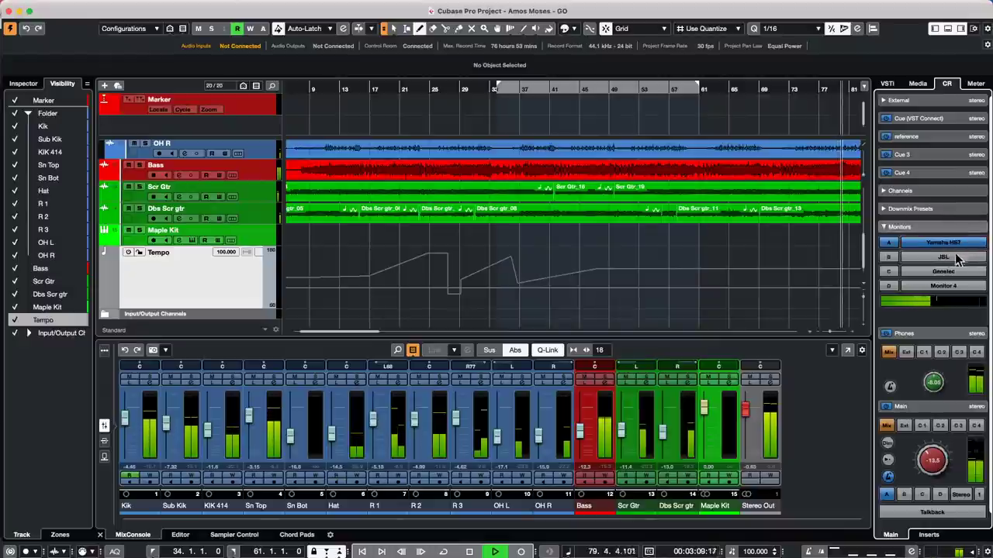
click(956, 258)
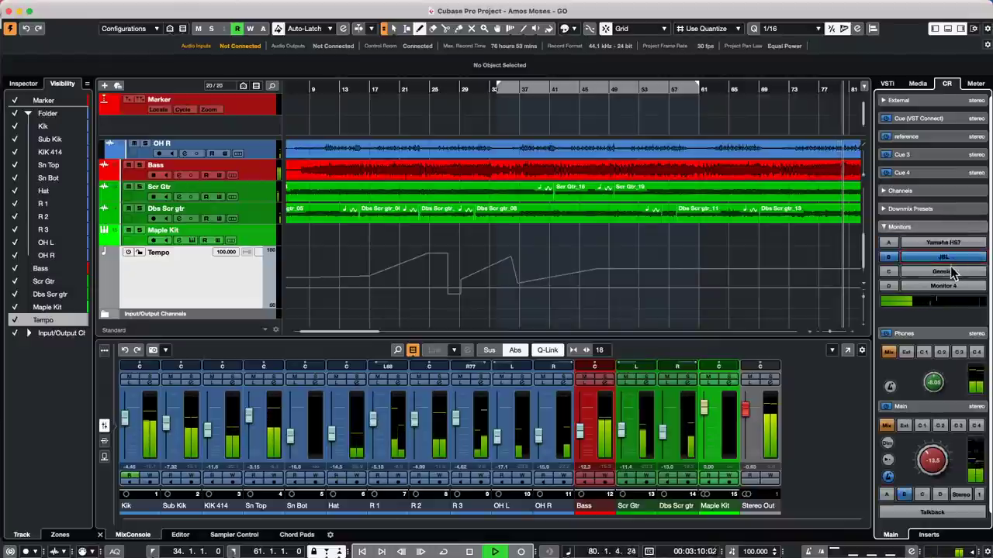
Show the Control Room's monitor insert slots and set the Phones source to Cue 1.
click(930, 535)
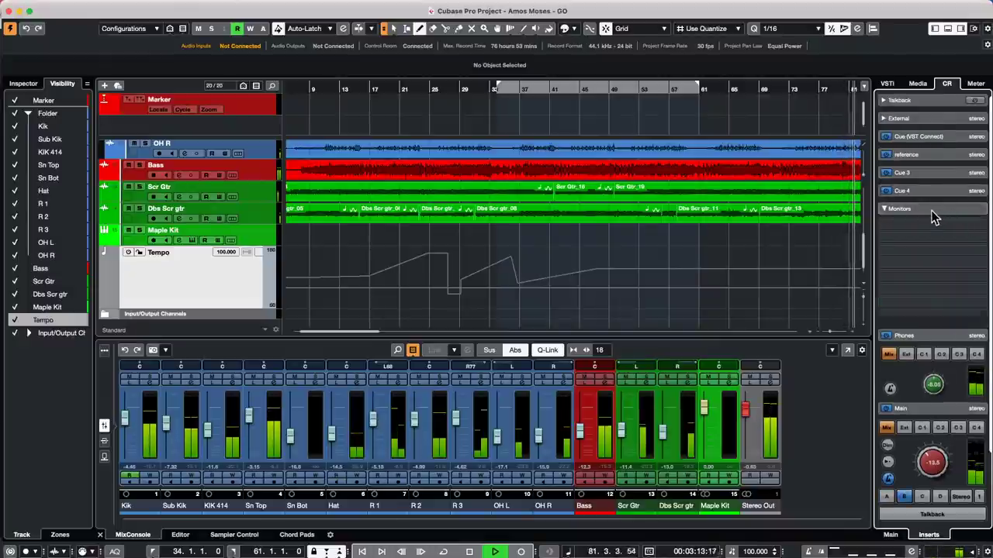
scroll(931, 209, down, 1)
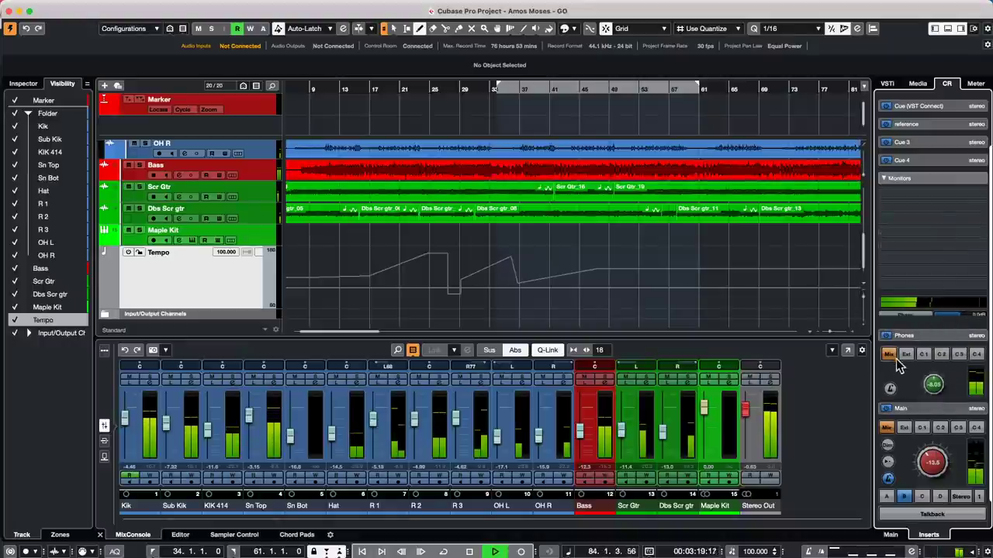
click(904, 428)
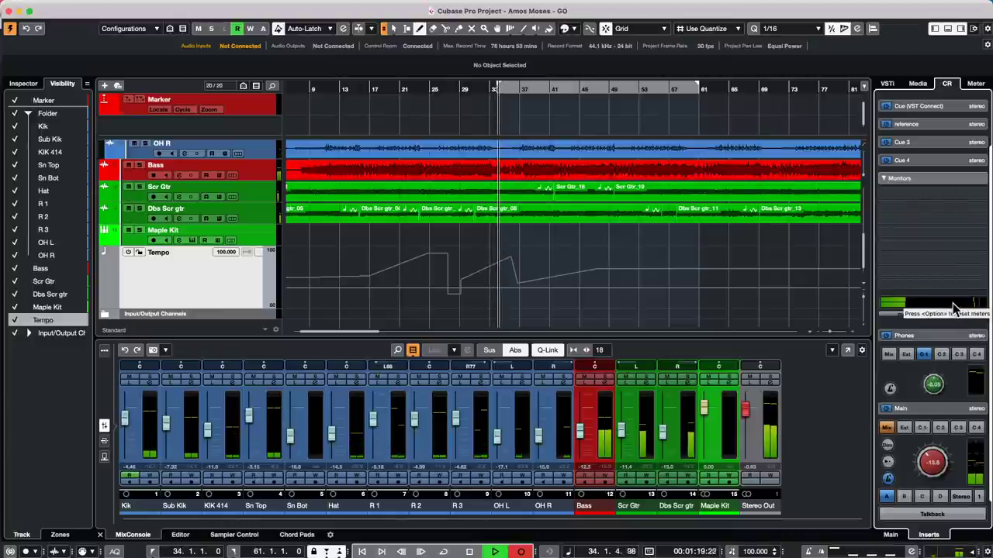
Stop playback, collapse the monitor inserts and return to the expanded Monitors list in the Control Room's main view.
key(space)
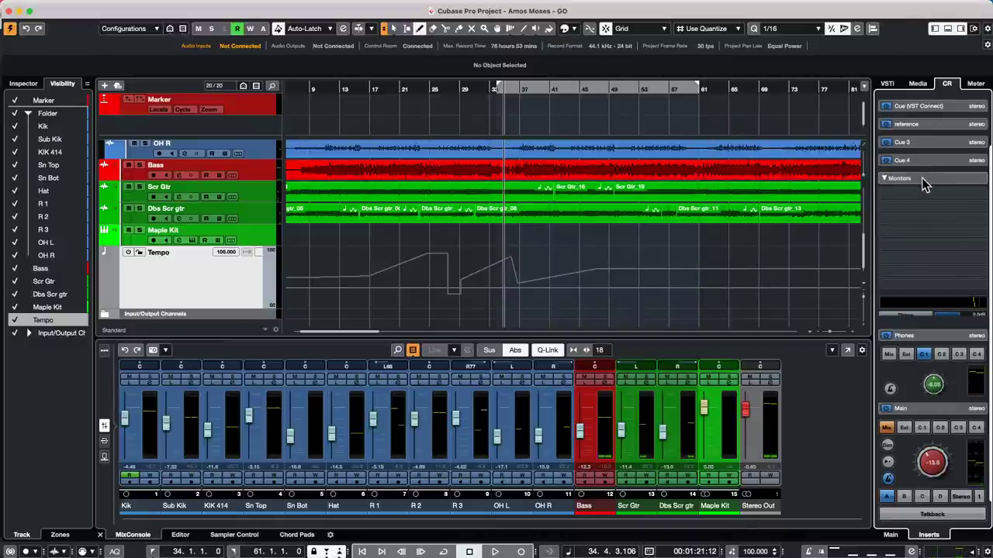
click(882, 179)
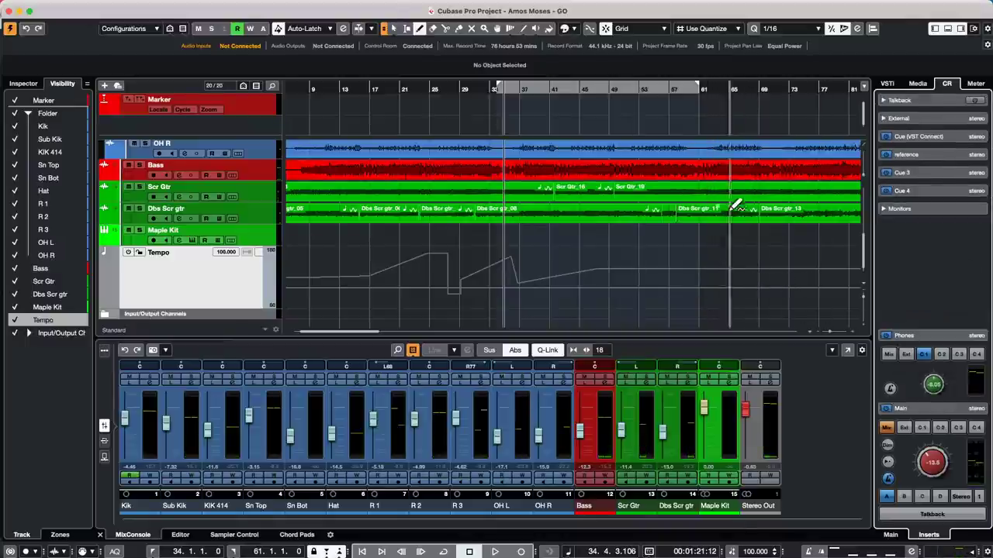
click(919, 214)
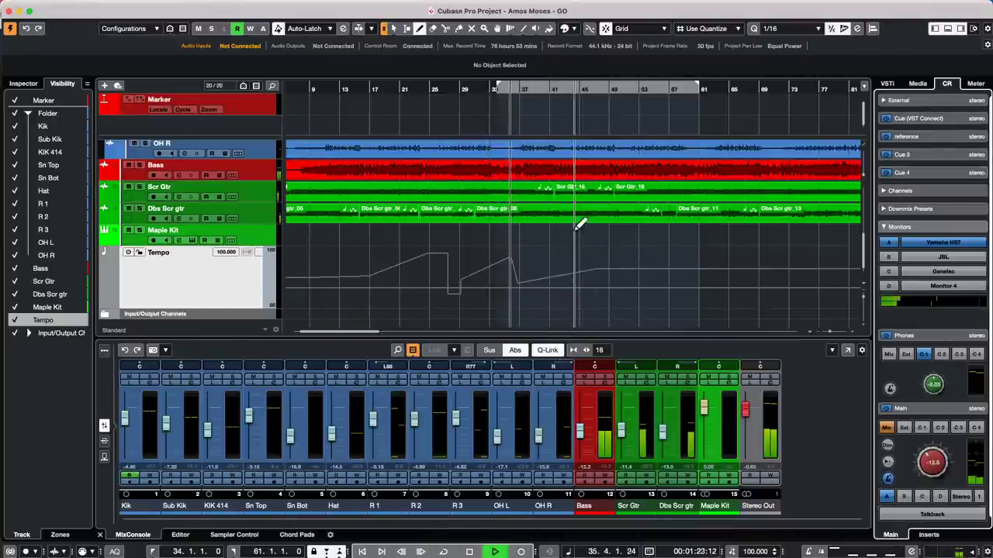
Enlarge the lower mixer area and solo the Bass channel briefly before restoring the full mix.
click(560, 169)
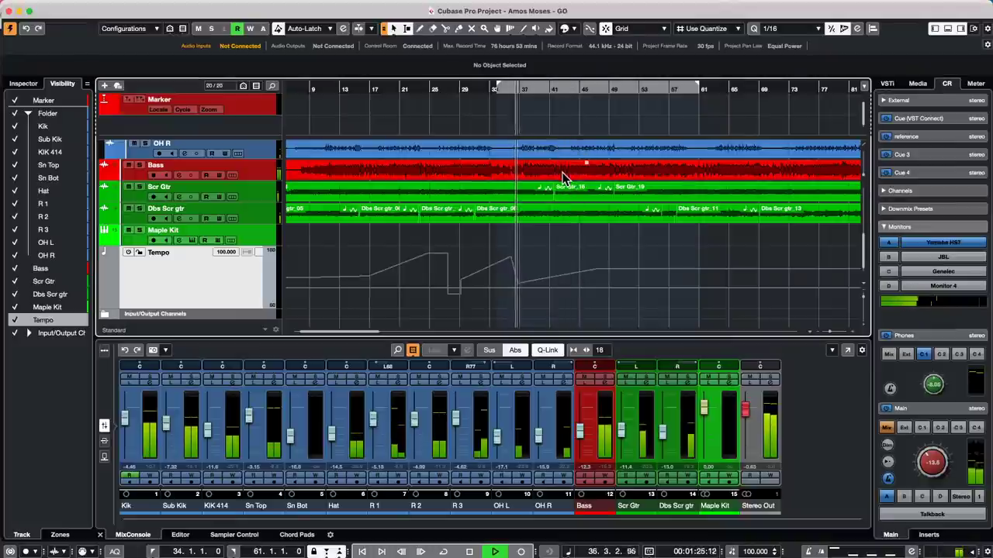
click(564, 177)
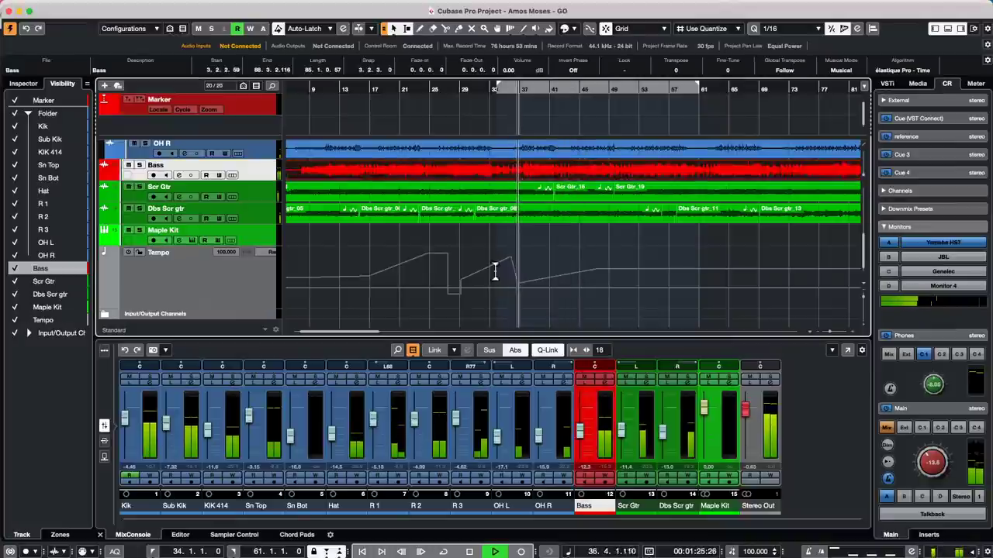
click(605, 379)
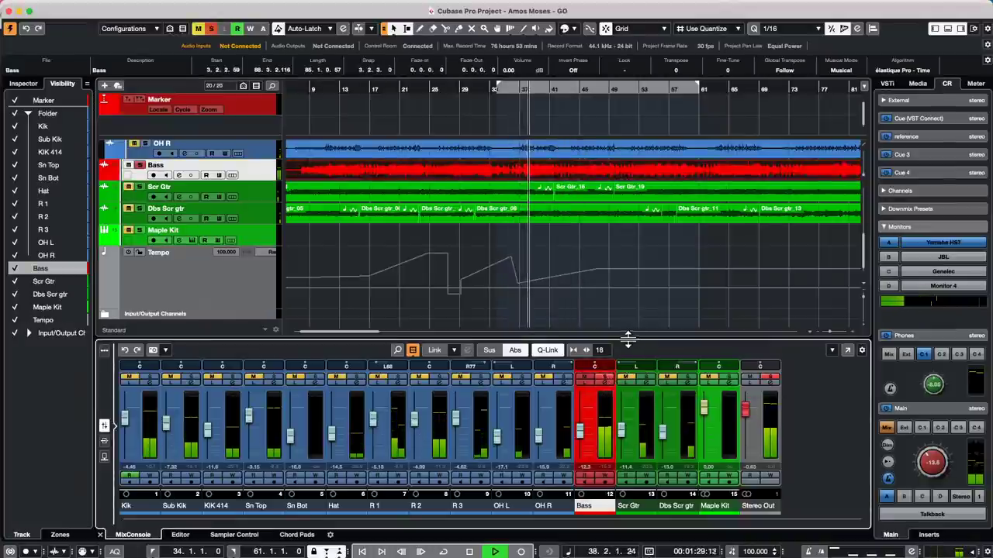
drag(628, 338, 630, 271)
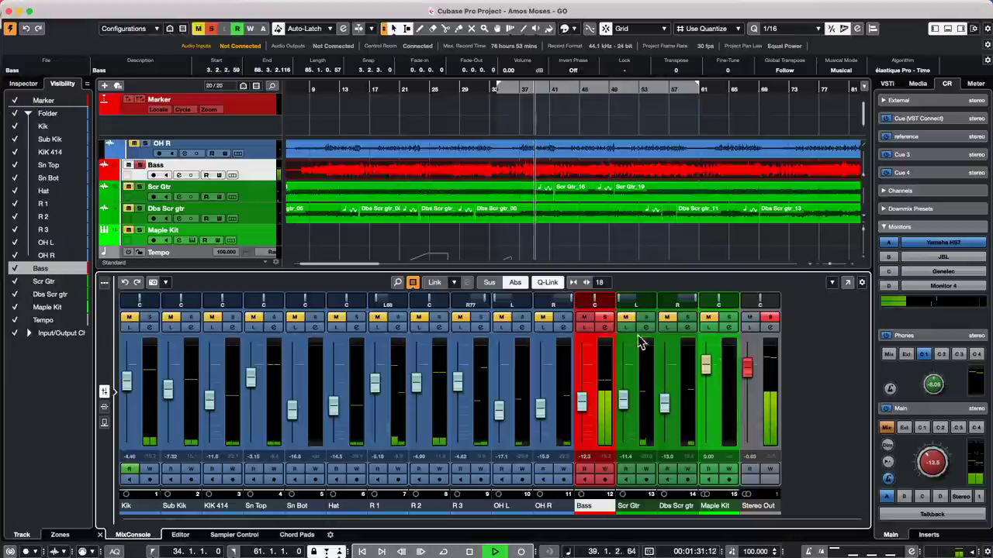
click(604, 317)
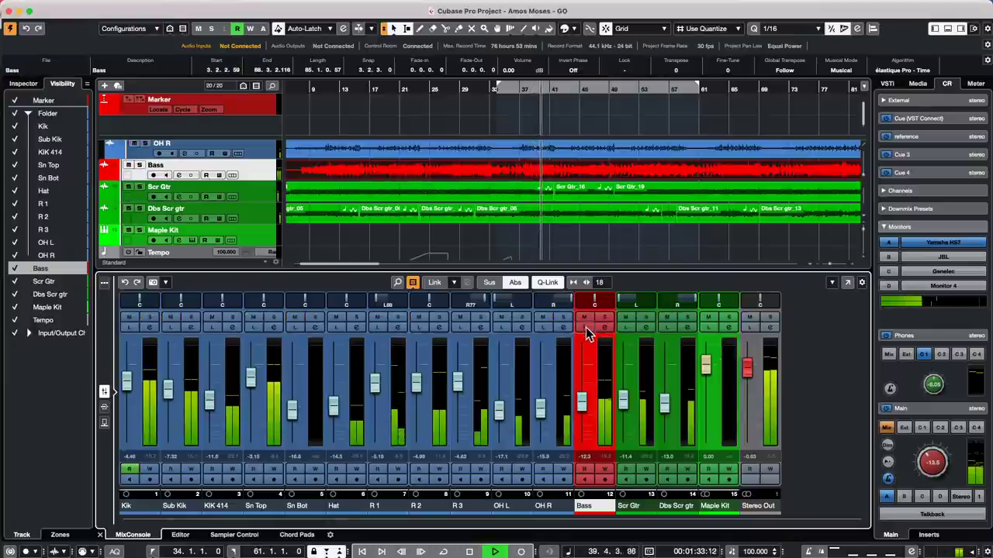
Activate Listen on the Bass channel, then adjust the Control Room listen level and set Listen Dim to about -8.9 dB.
click(585, 327)
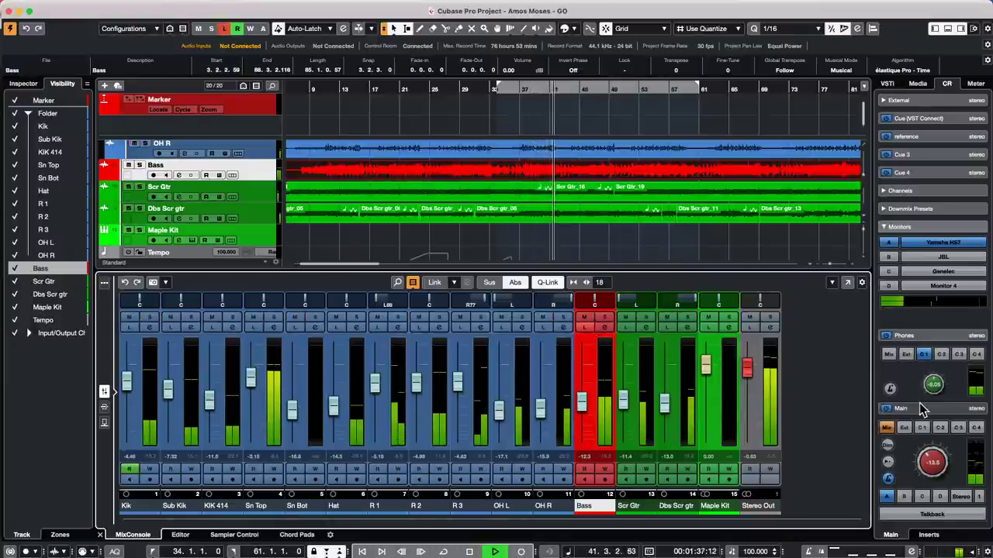
click(931, 514)
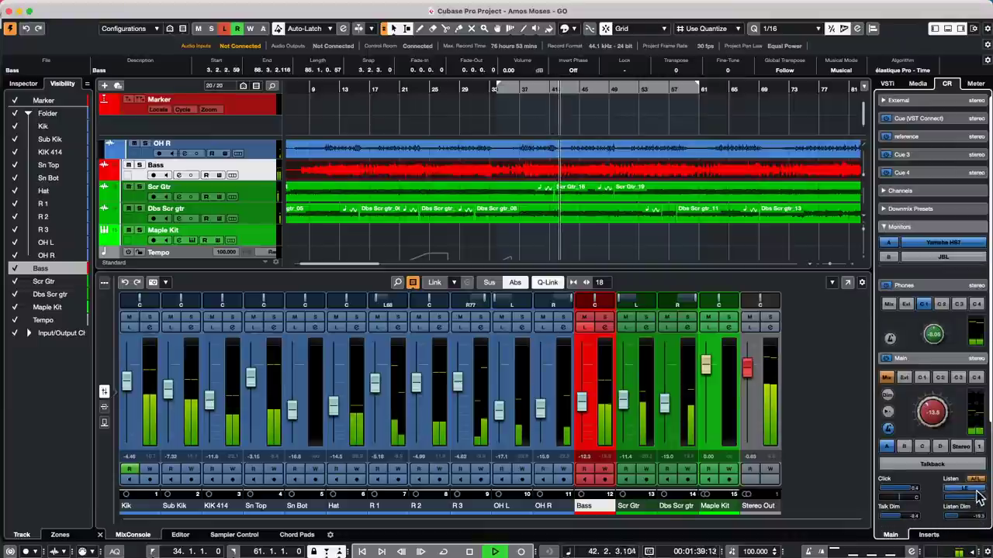
drag(971, 497, 968, 495)
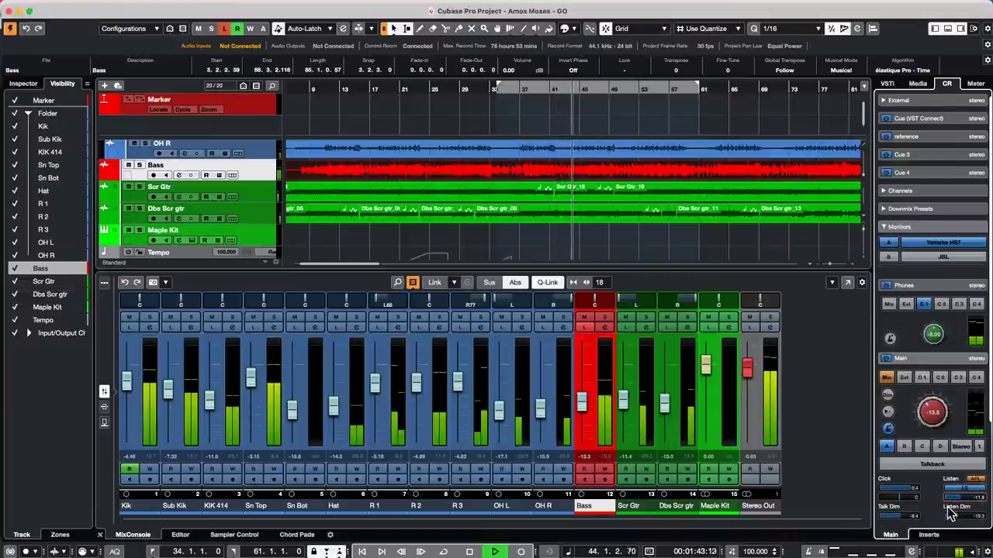
drag(960, 511, 977, 518)
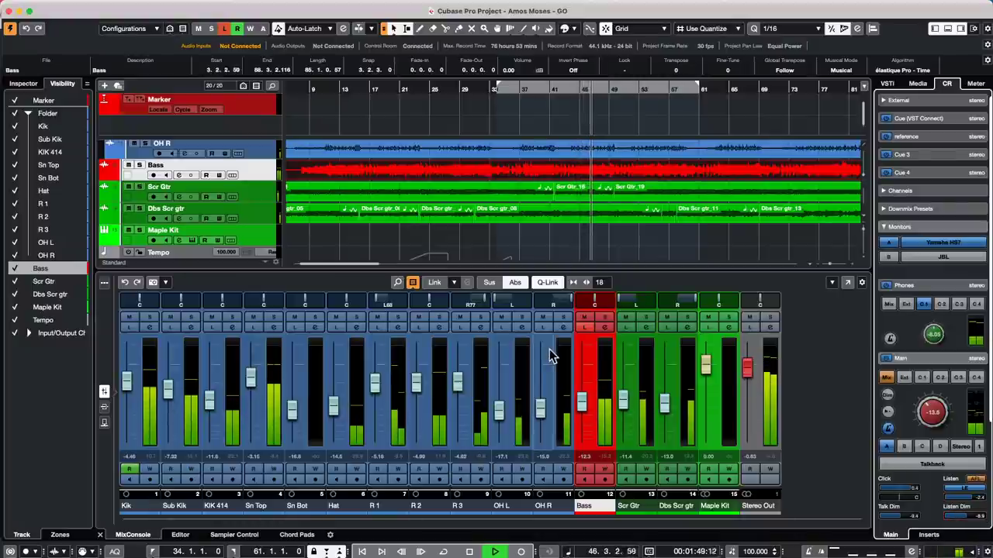
Compare Listen with Solo on the Bass channel, and switch the Listen mode from after-fader to pre-fader and back.
click(608, 320)
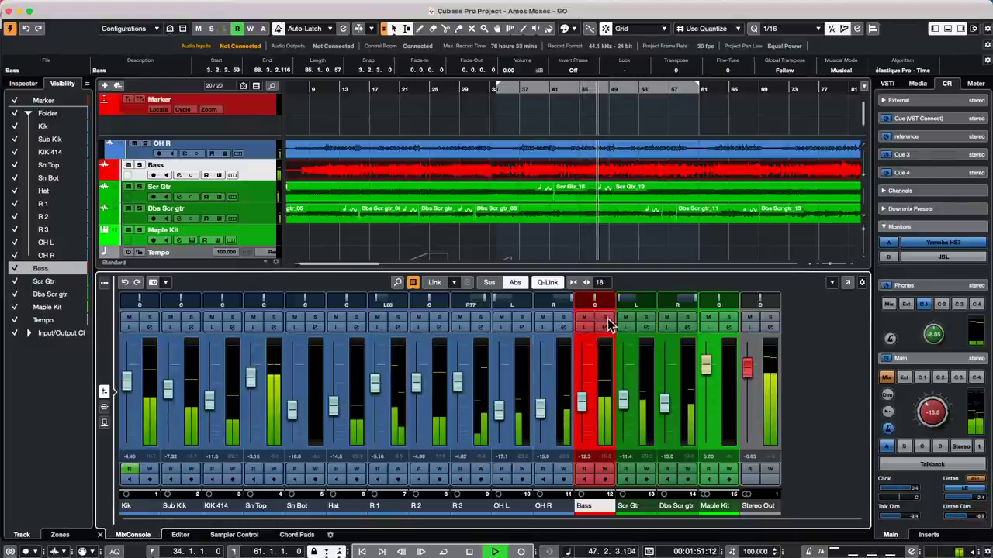
click(608, 318)
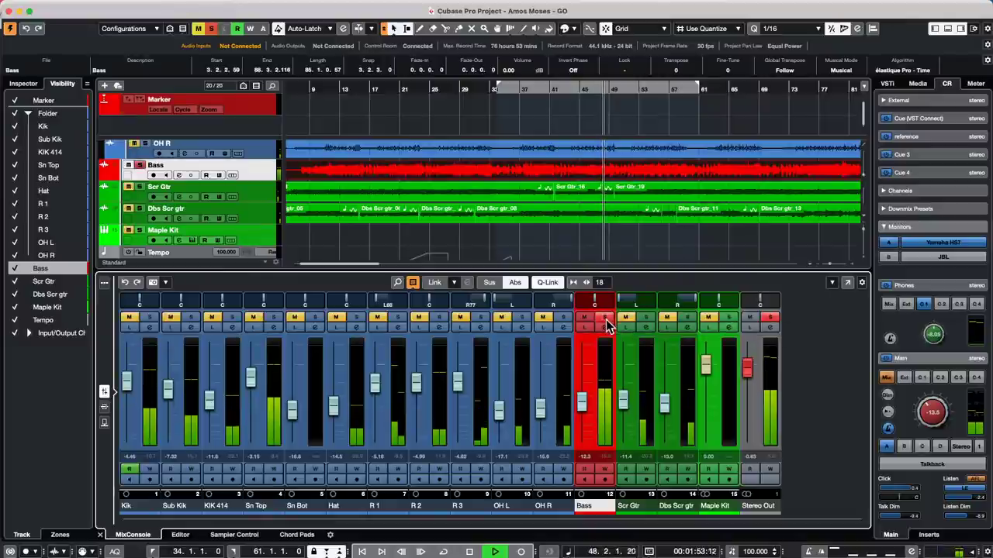
click(606, 319)
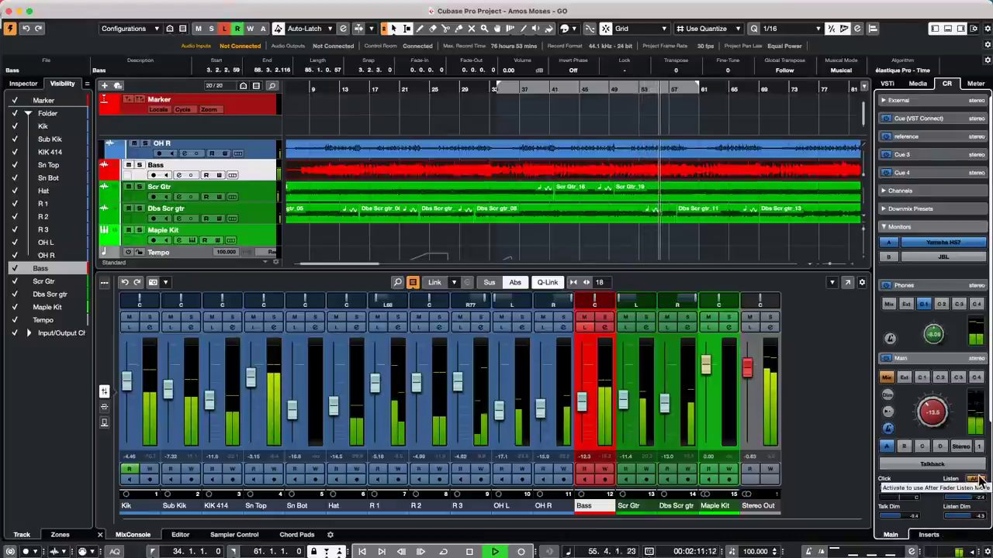
click(976, 479)
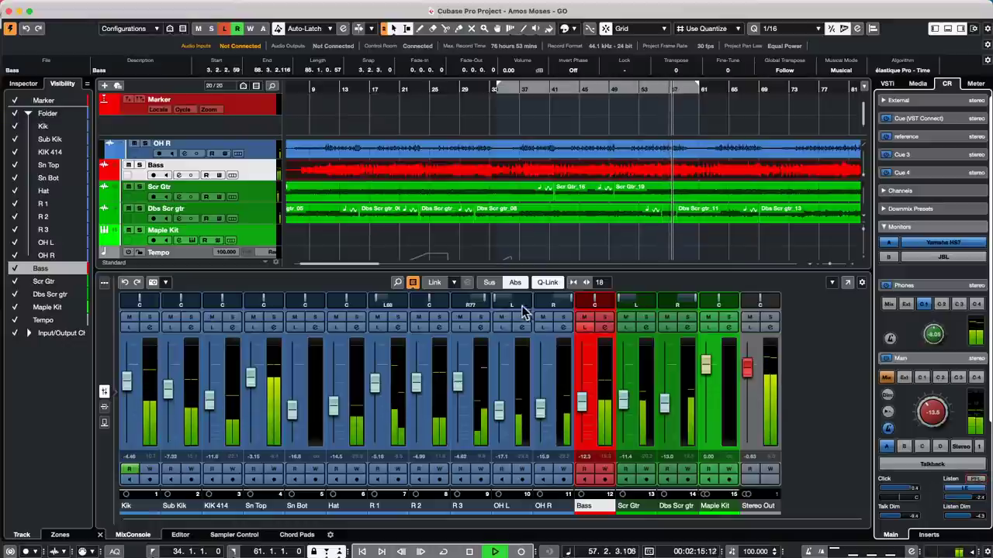
click(975, 480)
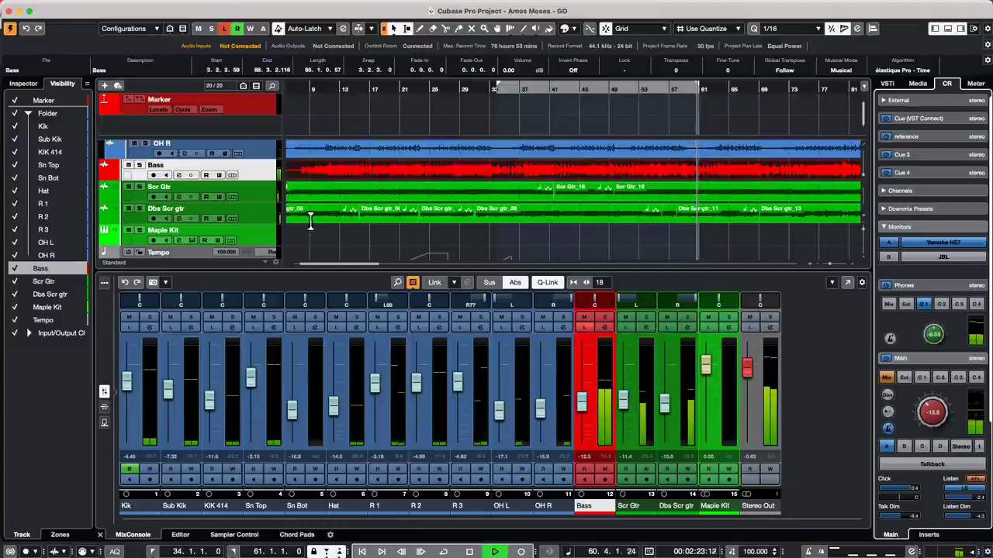
Add an FX channel with the RoomWorks reverb to the selected Scr Gtr and Dbs Scr gtr tracks and close its plug-in window.
click(258, 191)
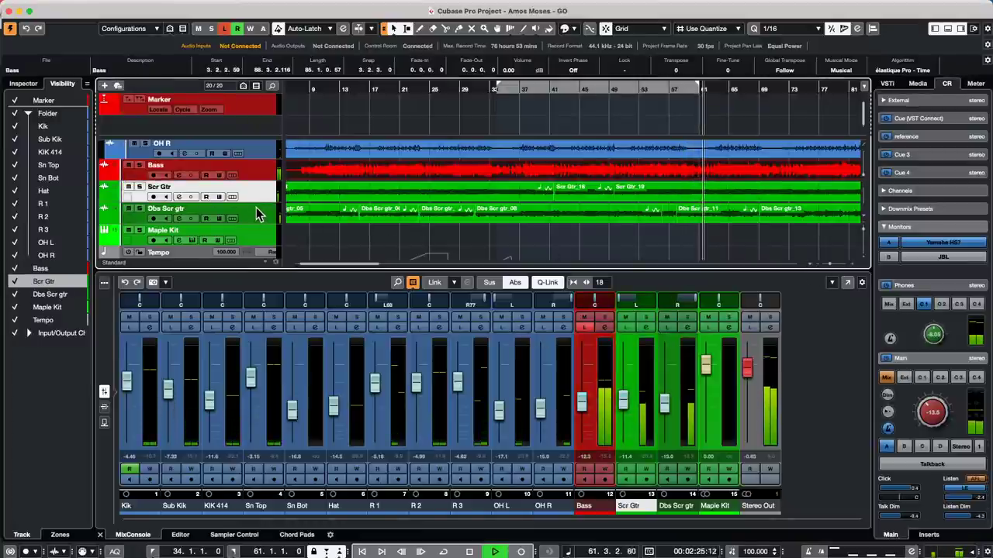
shift+click(259, 215)
right_click(258, 215)
mouse_move(316, 215)
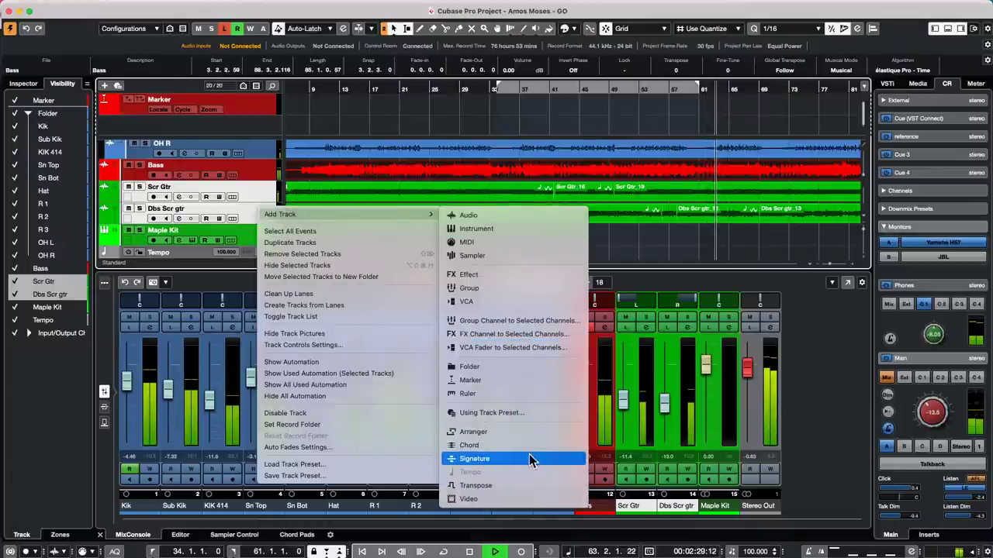
click(525, 335)
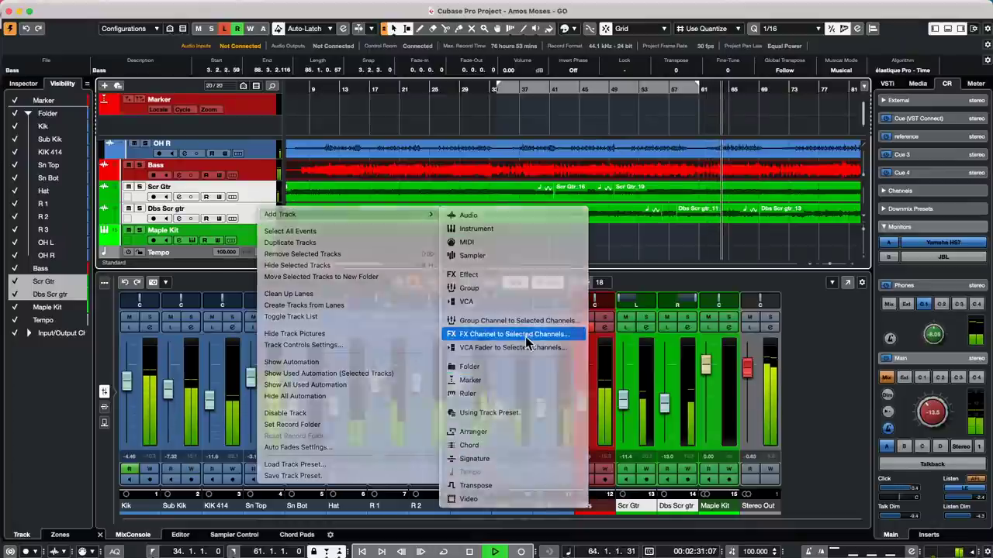
click(491, 180)
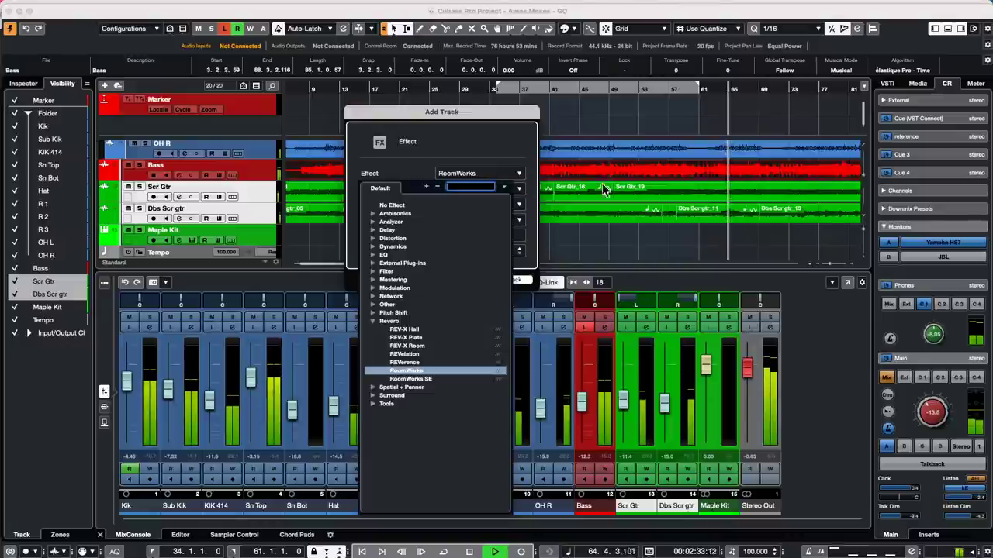
click(491, 180)
click(506, 280)
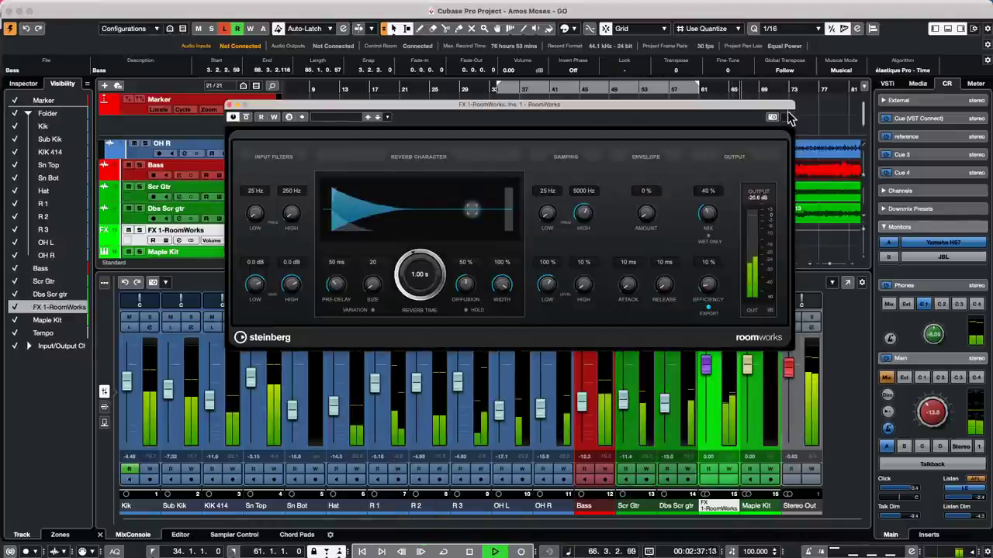
click(229, 104)
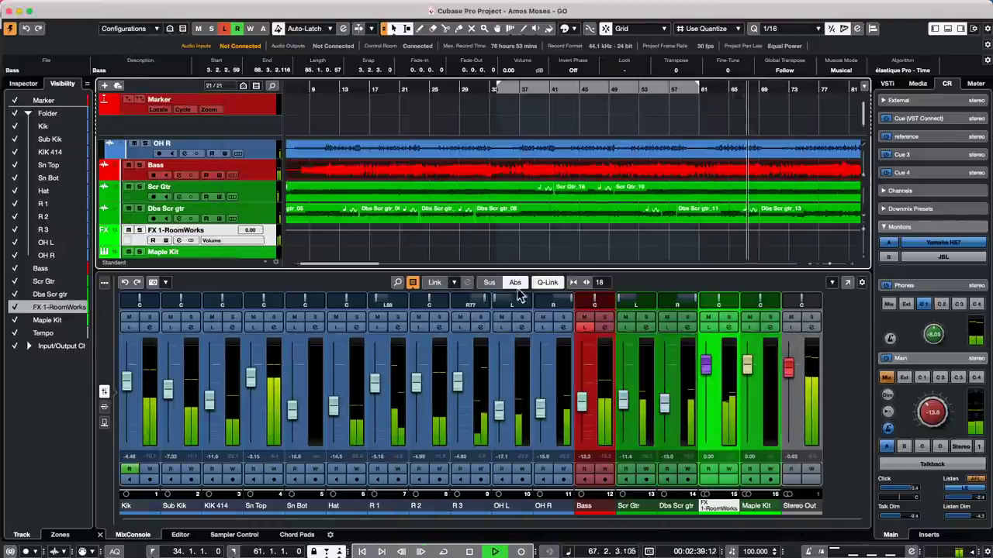
Raise the Scr Gtr fader to about -7.4 dB and Dbs Scr gtr to about -8.3 dB, and briefly solo the RoomWorks channel.
drag(660, 402, 625, 390)
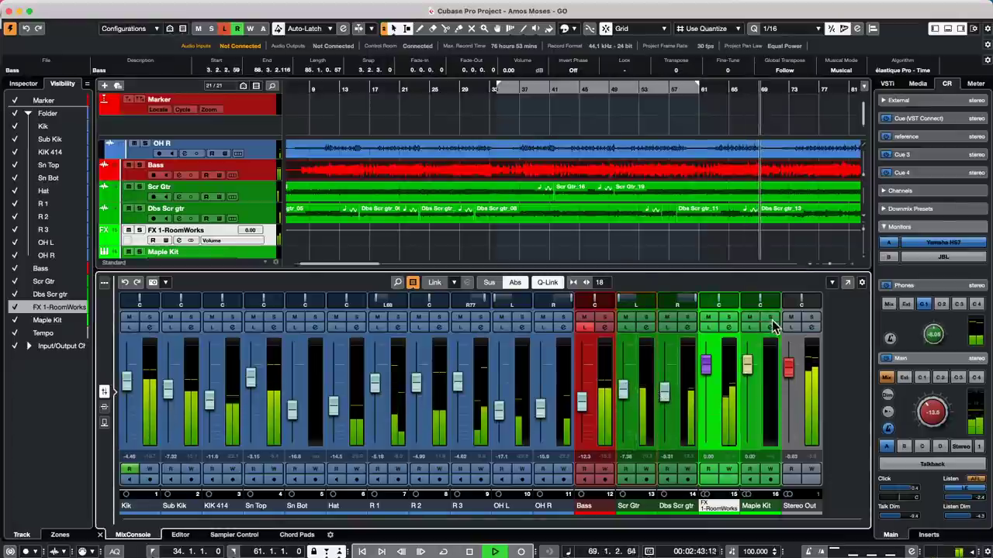
click(729, 318)
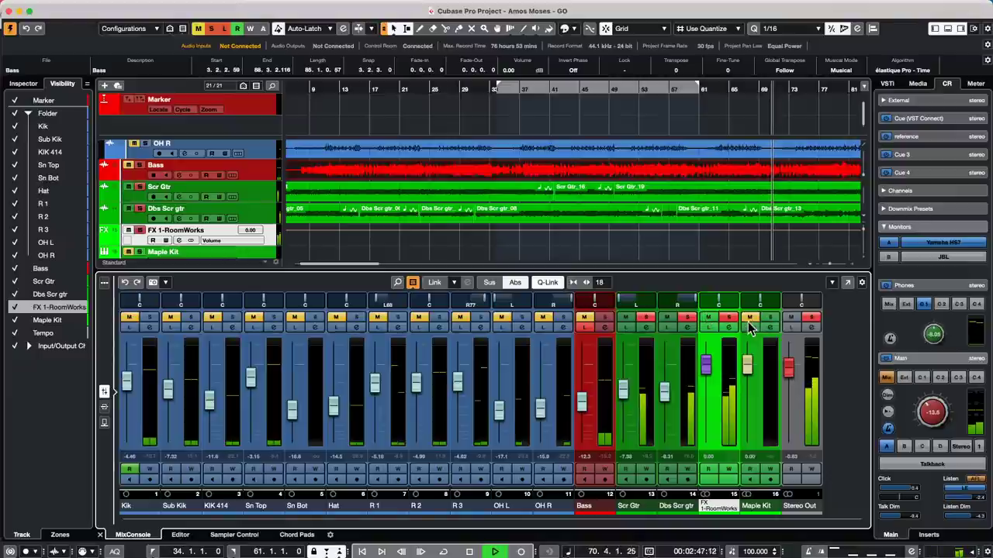
click(729, 318)
click(688, 318)
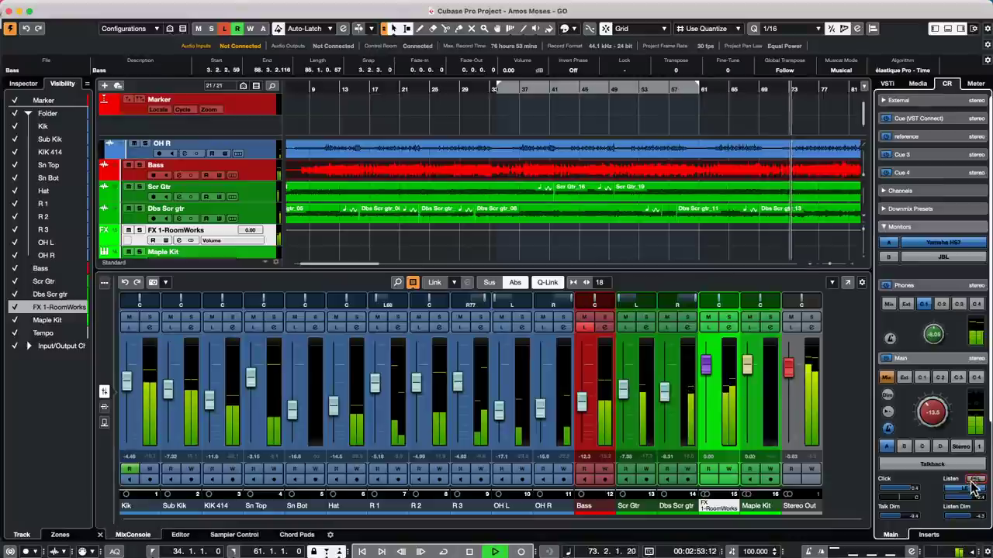
Set the Listen mode to pre-fader, audition the RoomWorks FX channel with Listen, and stop playback.
click(710, 328)
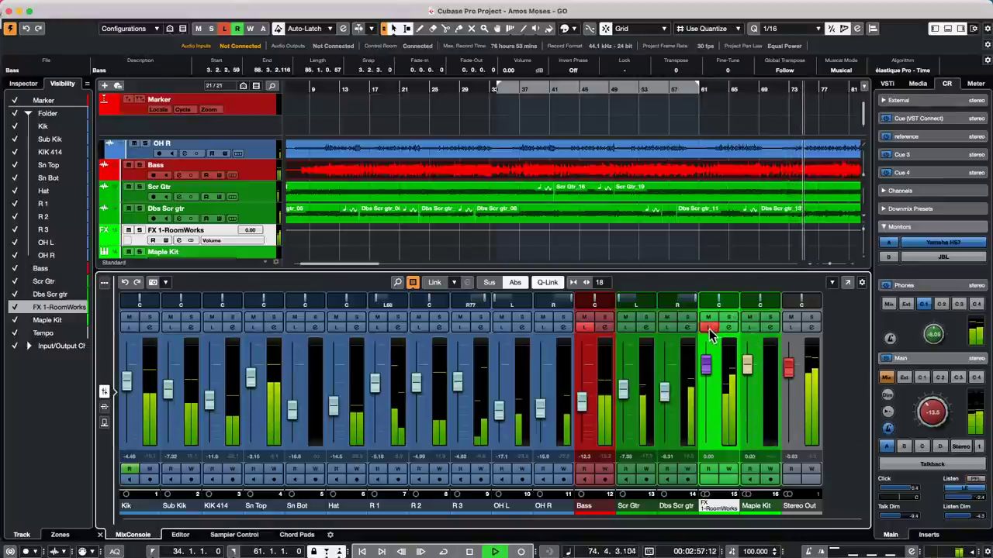
key(space)
click(709, 327)
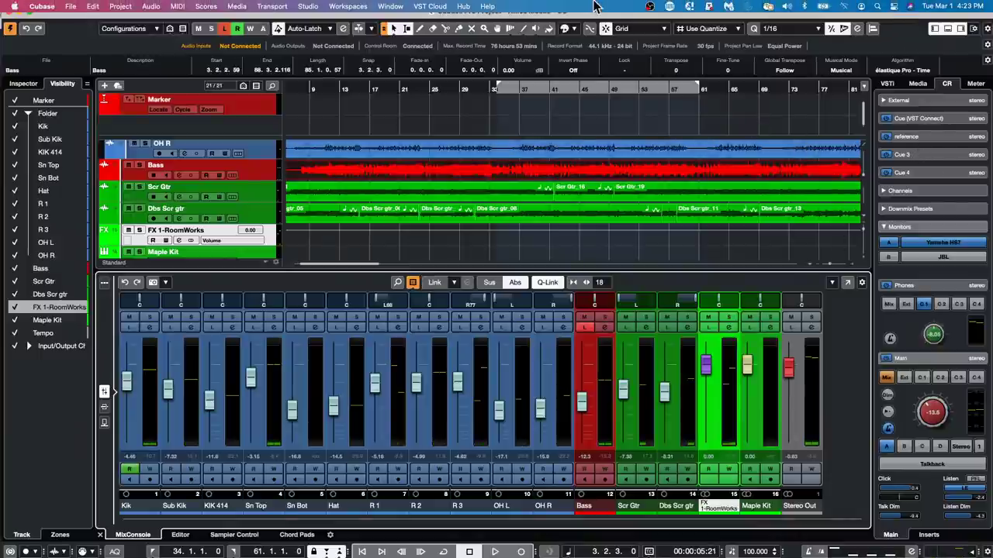
Open the MixConsole in its own window.
key(F3)
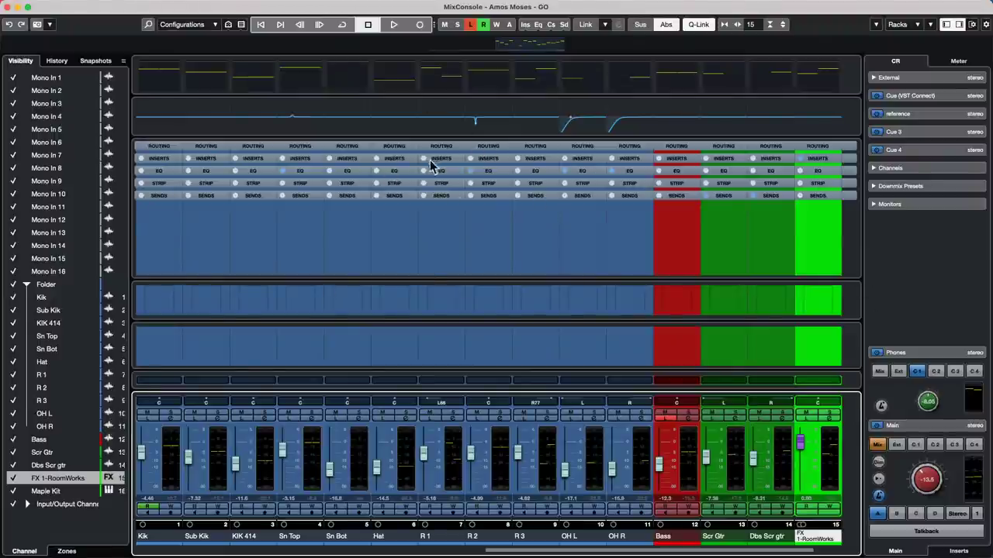
Show the Cue Sends rack in the MixConsole and expand the Cues section across all channels.
click(914, 24)
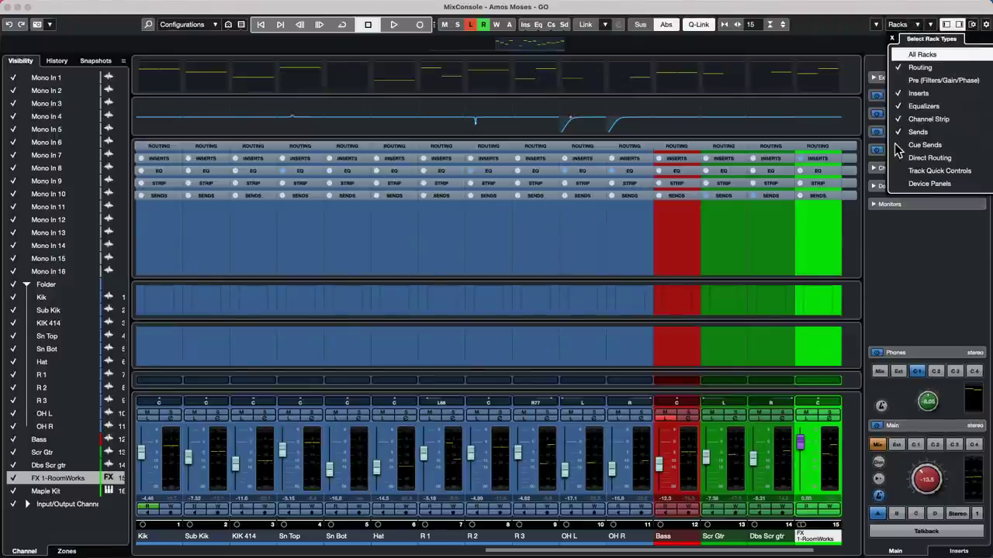
click(923, 145)
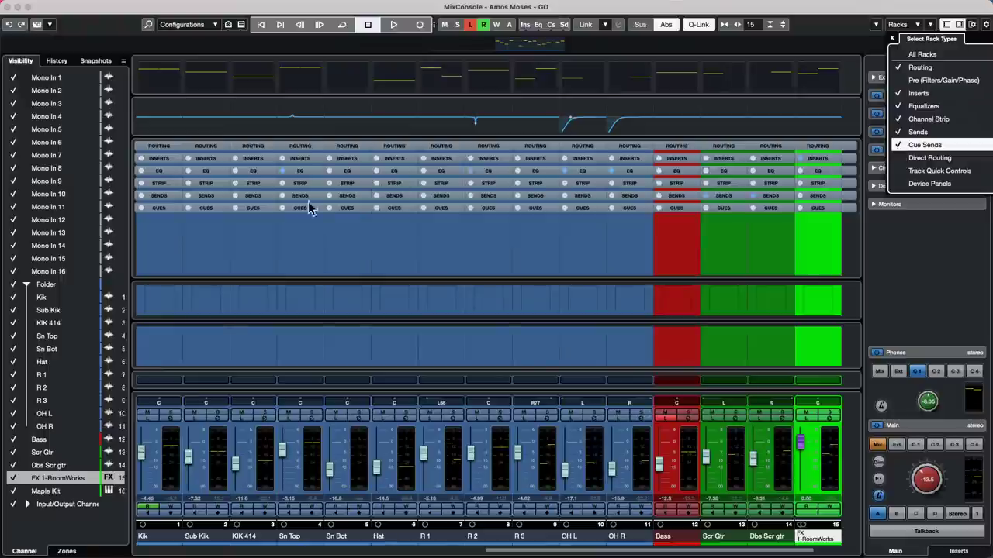
click(508, 231)
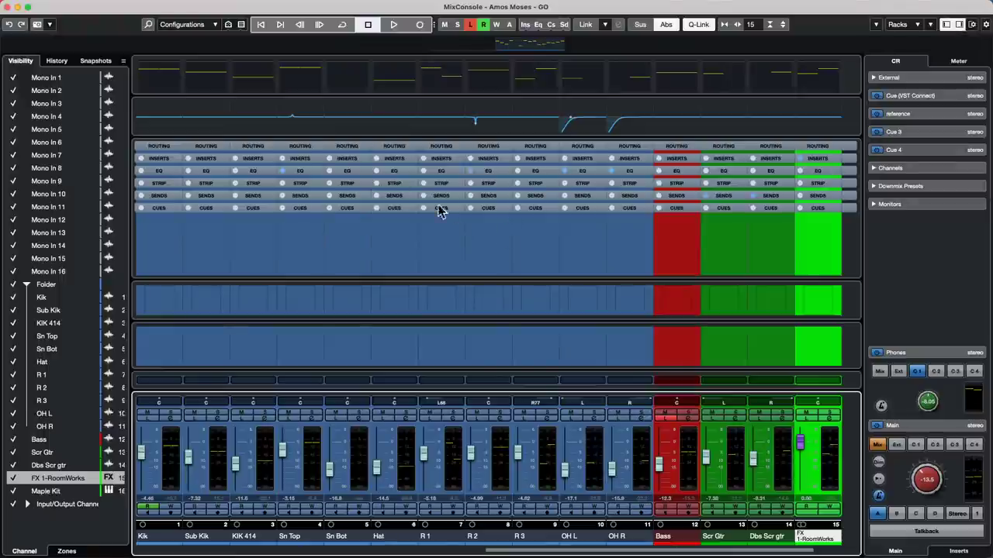
click(161, 209)
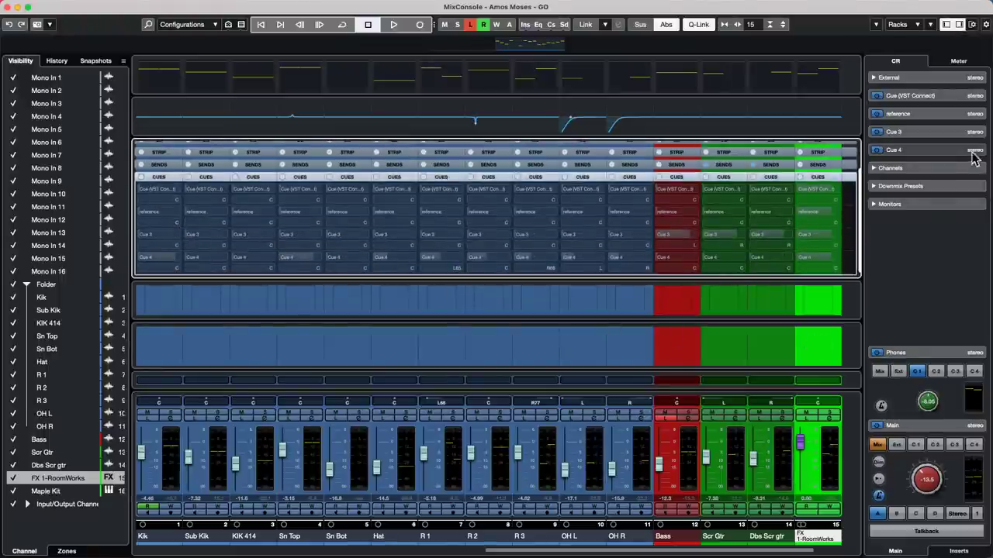
Look through the Control Room settings of the VST Connect, reference, Cue 3 and Cue 4 cue channels.
click(938, 95)
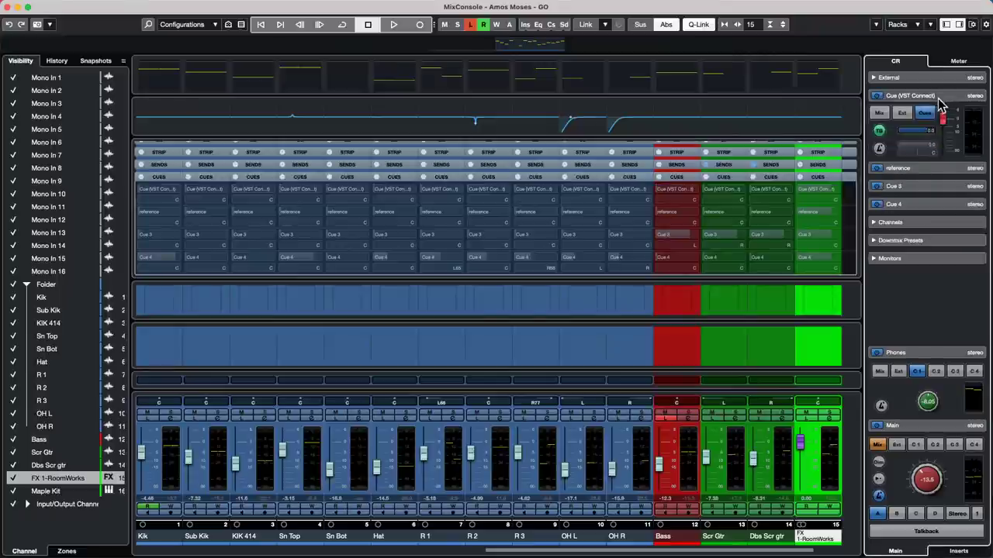
click(936, 171)
click(935, 186)
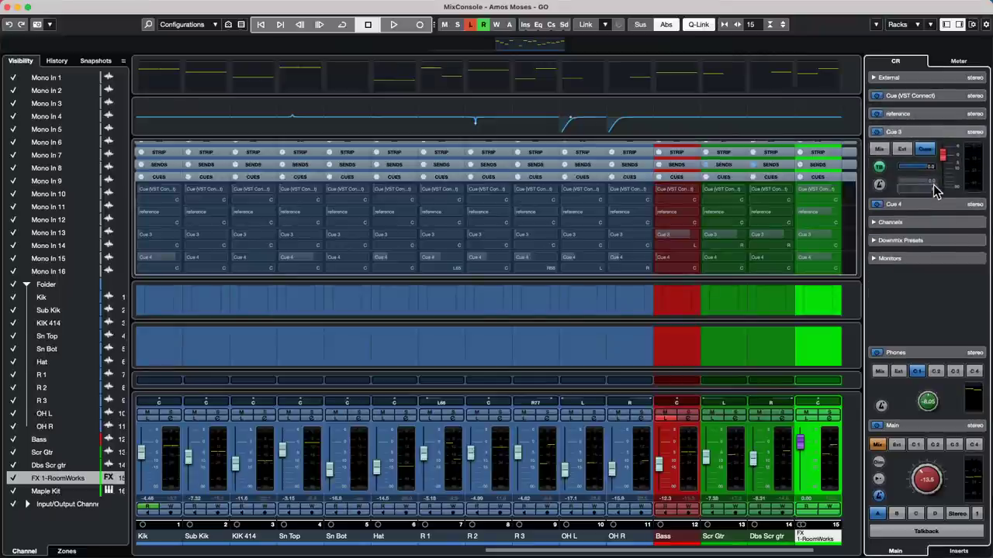
click(931, 204)
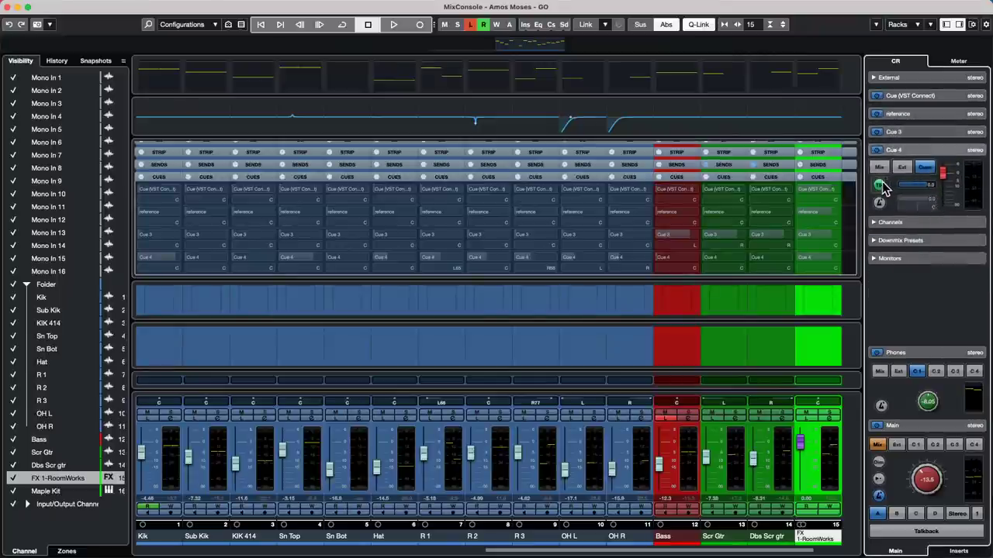
Switch Talkback on briefly in the Control Room and turn it off again.
click(945, 534)
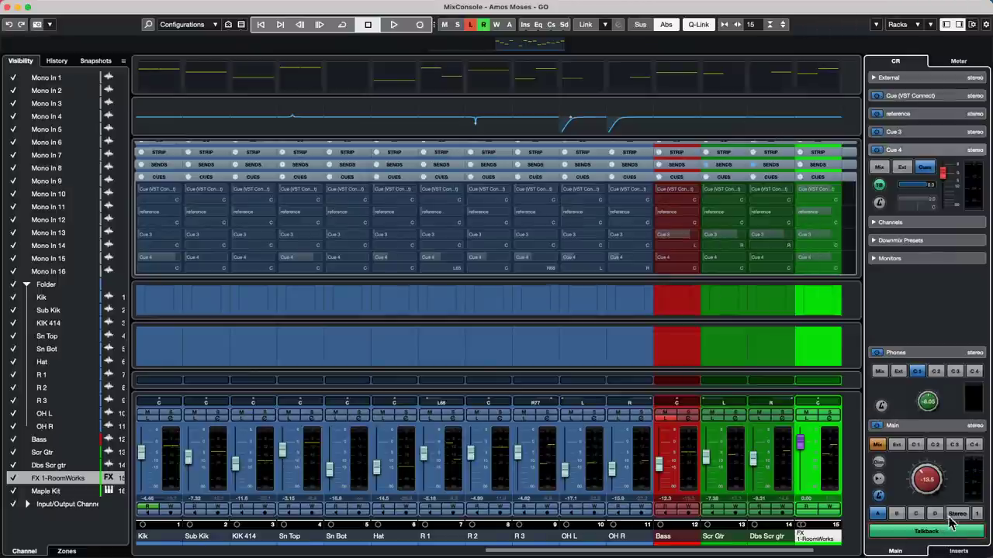
click(948, 532)
click(945, 533)
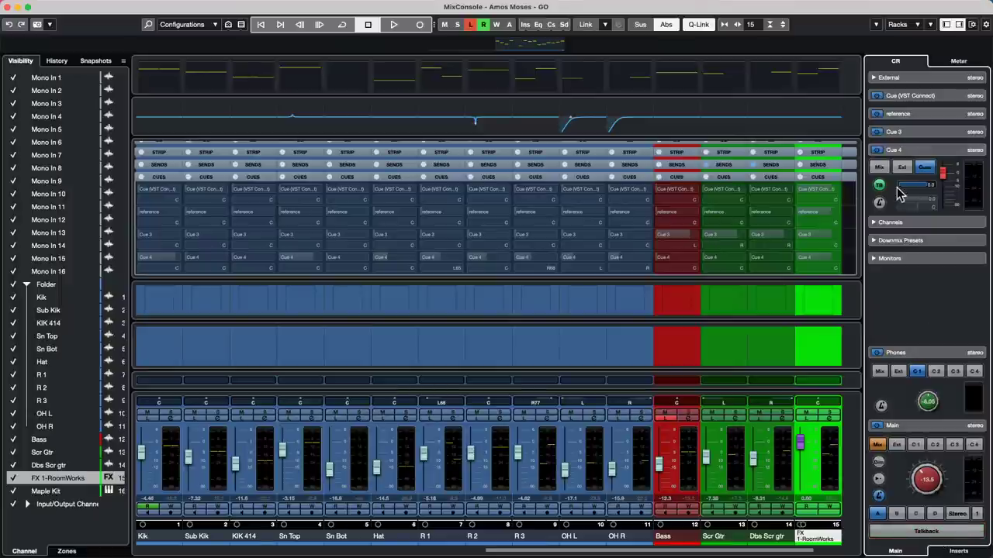
Go through the VST Connect, reference, Cue 3 and Cue 4 cue channels, toggling the metronome click and enabling it for Cue 4.
click(915, 133)
click(914, 114)
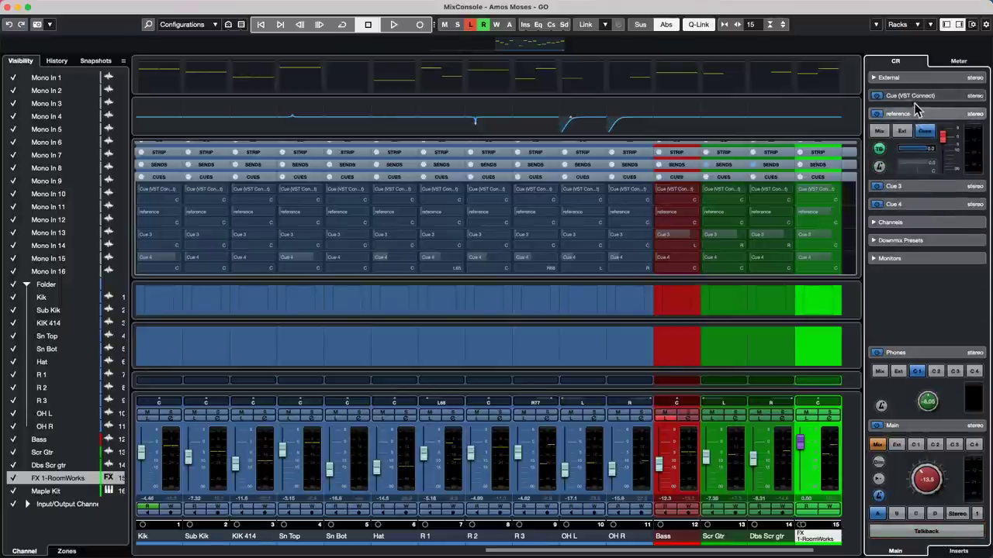
click(914, 97)
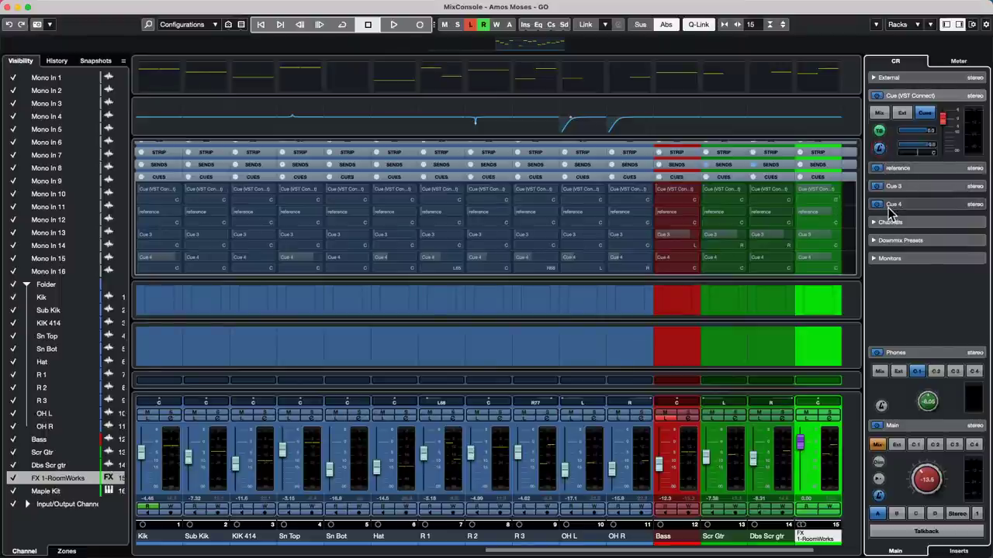
click(879, 149)
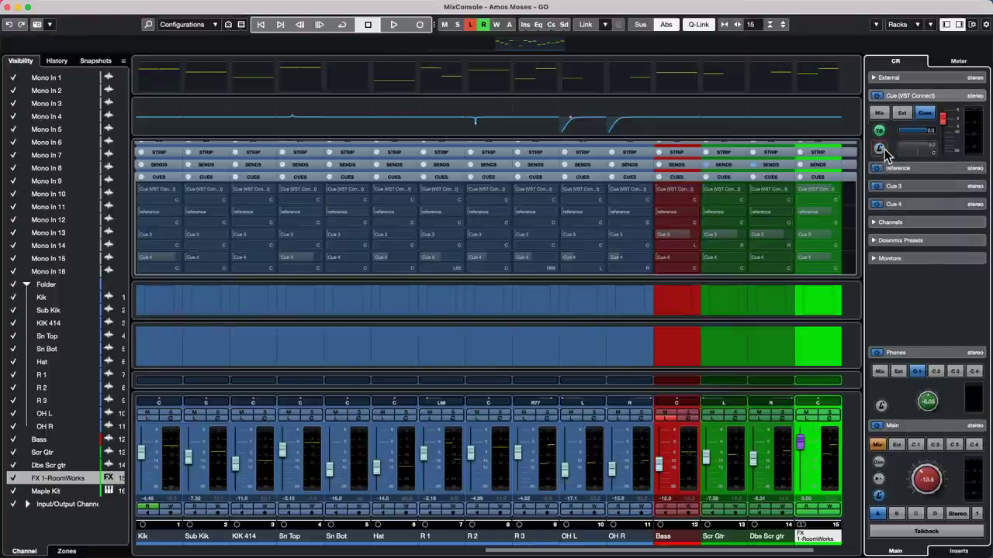
click(895, 168)
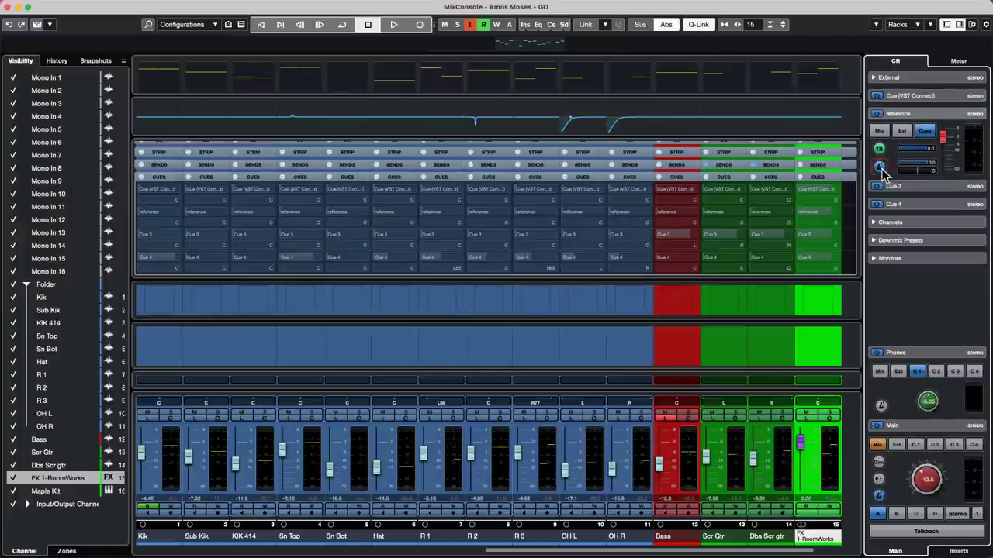
click(945, 187)
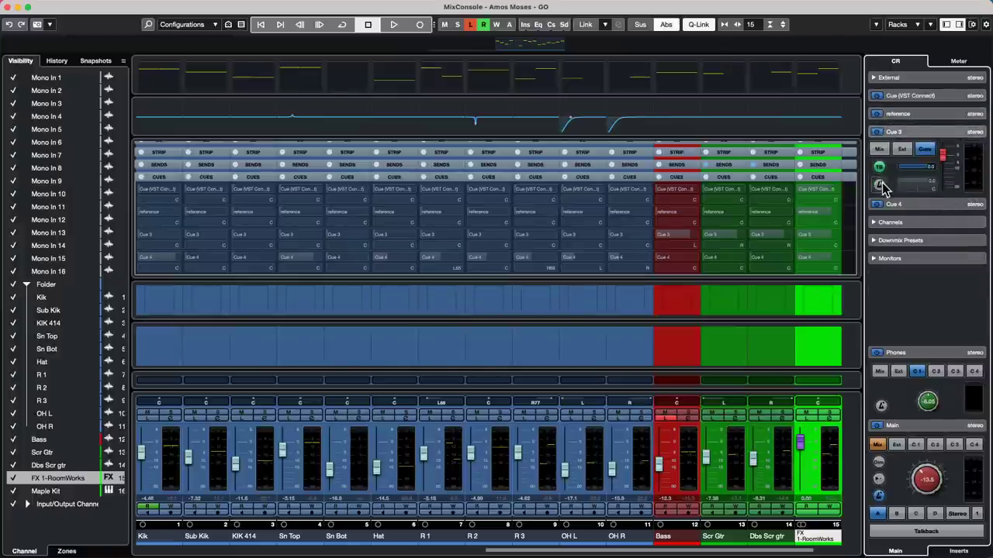
click(966, 204)
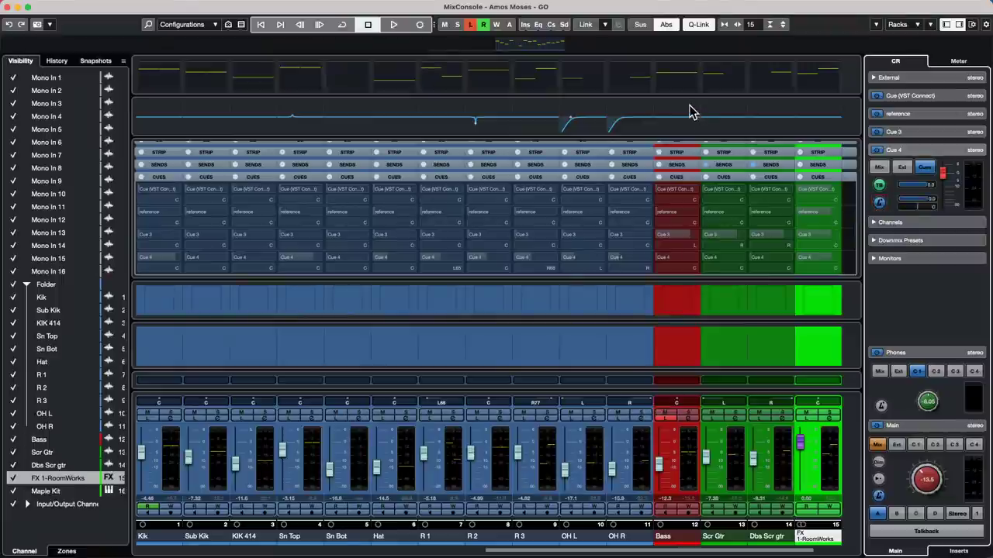
Close the separate MixConsole window and enlarge the track area by shrinking the lower mixer zone.
click(7, 8)
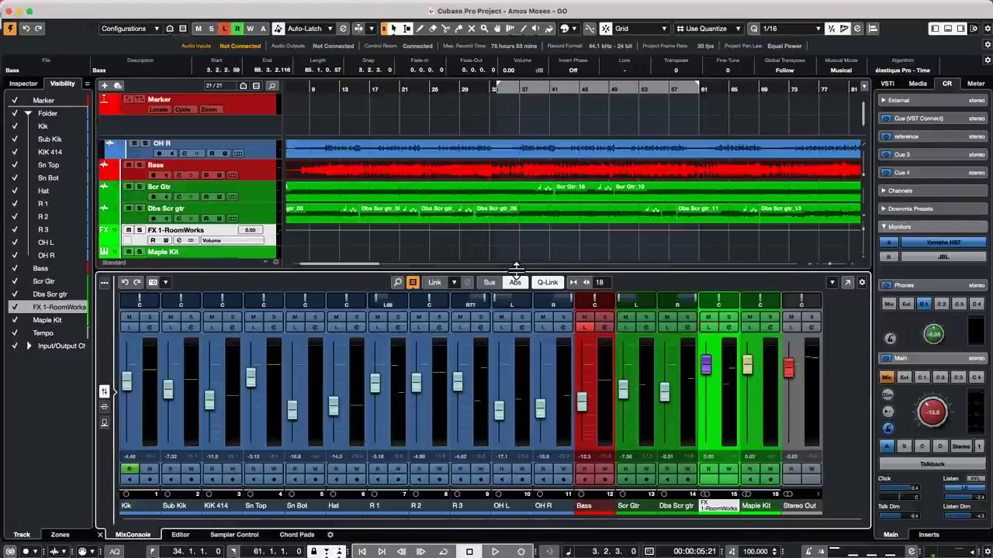
drag(517, 270, 526, 329)
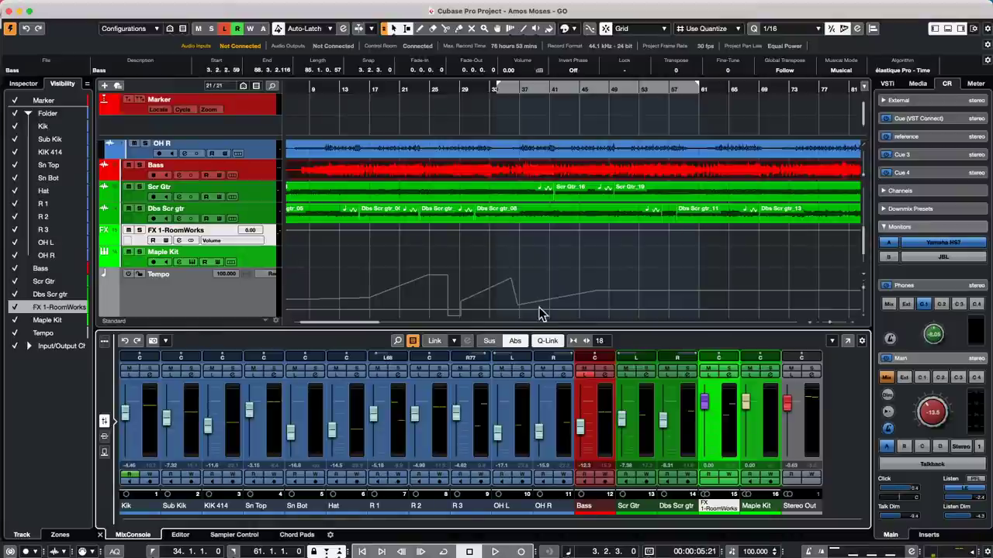
Expand the Control Room's External section and switch its input between 2 Track and ipad, ending on ipad.
click(921, 101)
click(926, 116)
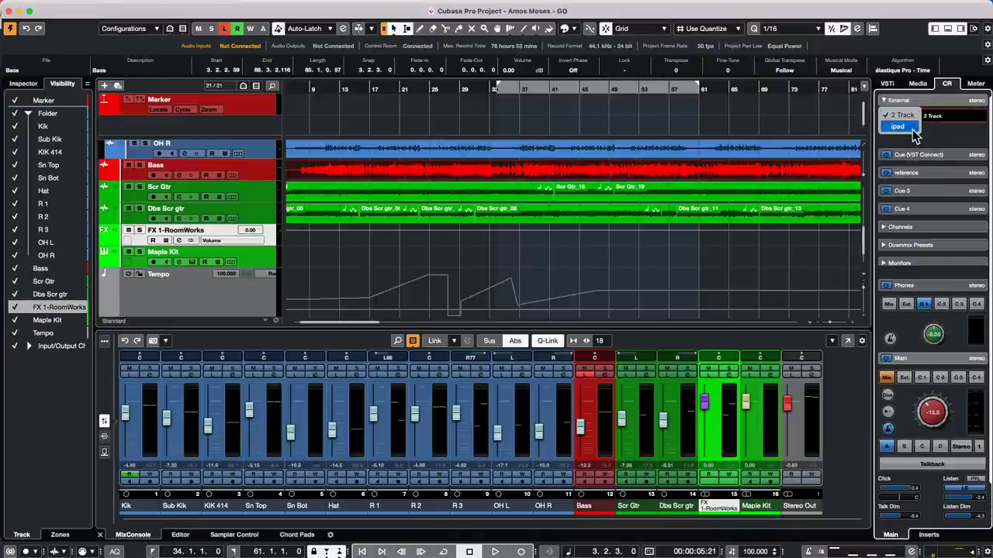
click(908, 128)
click(934, 118)
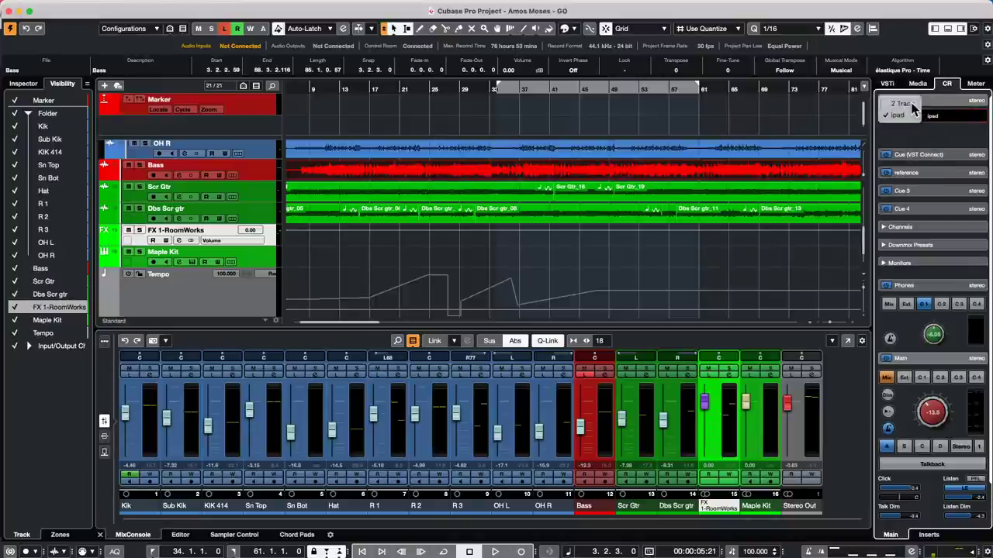
click(912, 105)
click(936, 118)
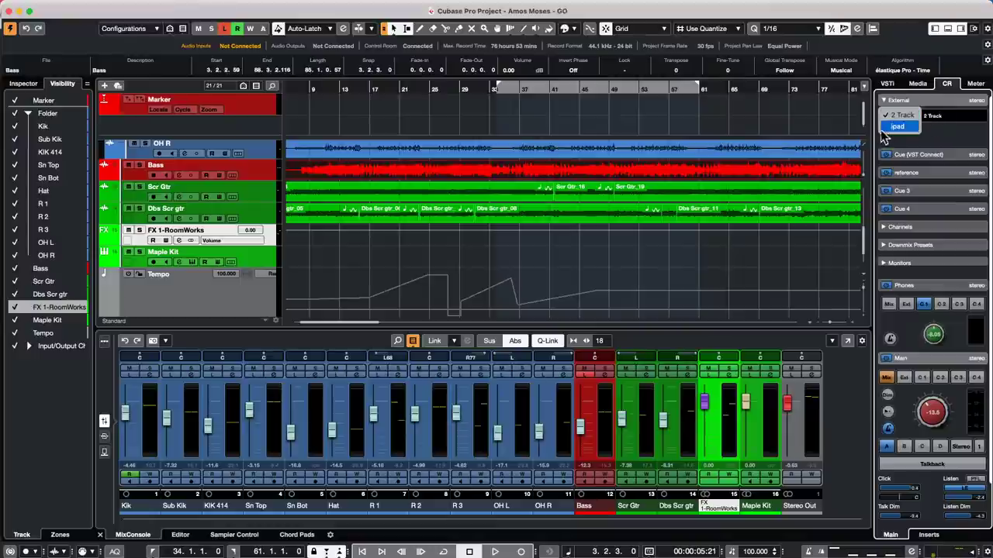
click(896, 126)
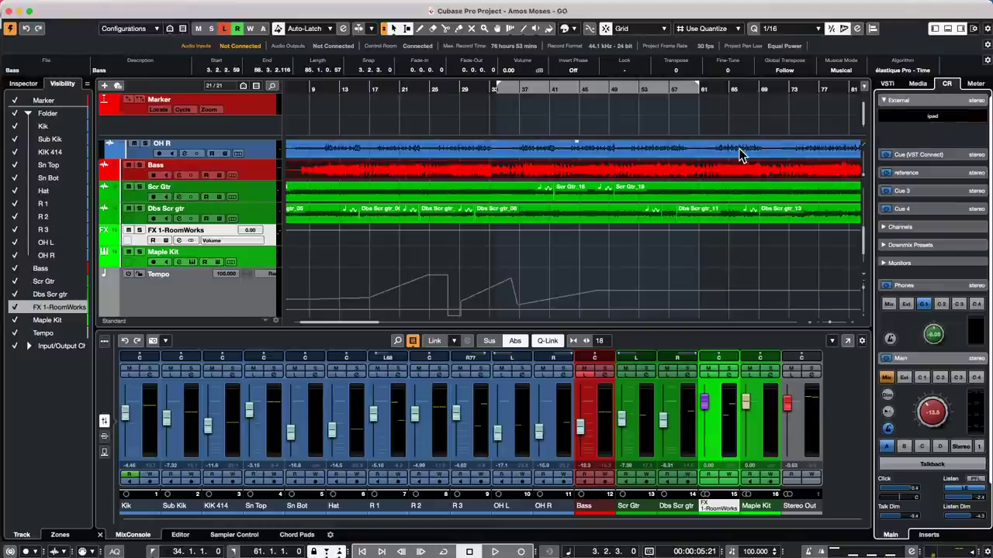
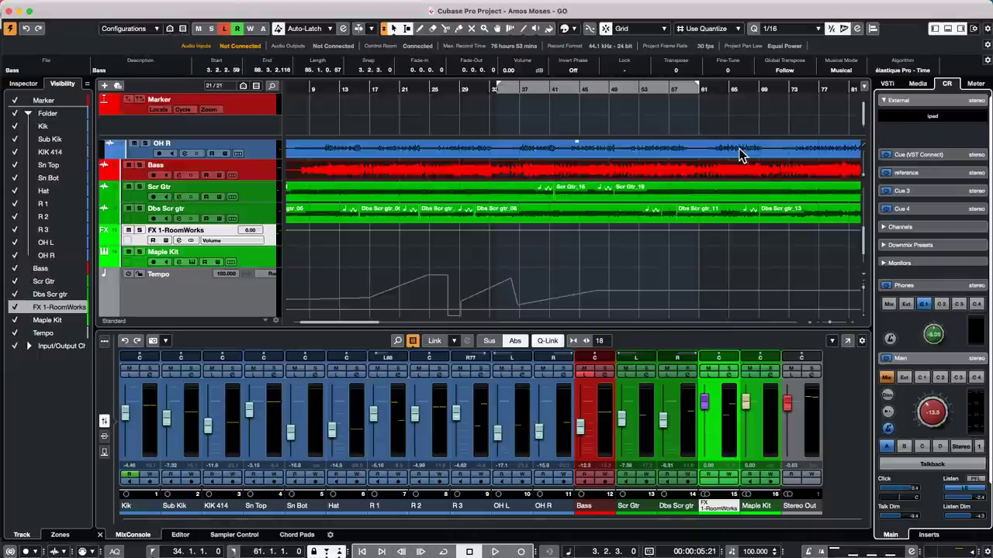
Open the recent project jump off.cpr.
click(71, 7)
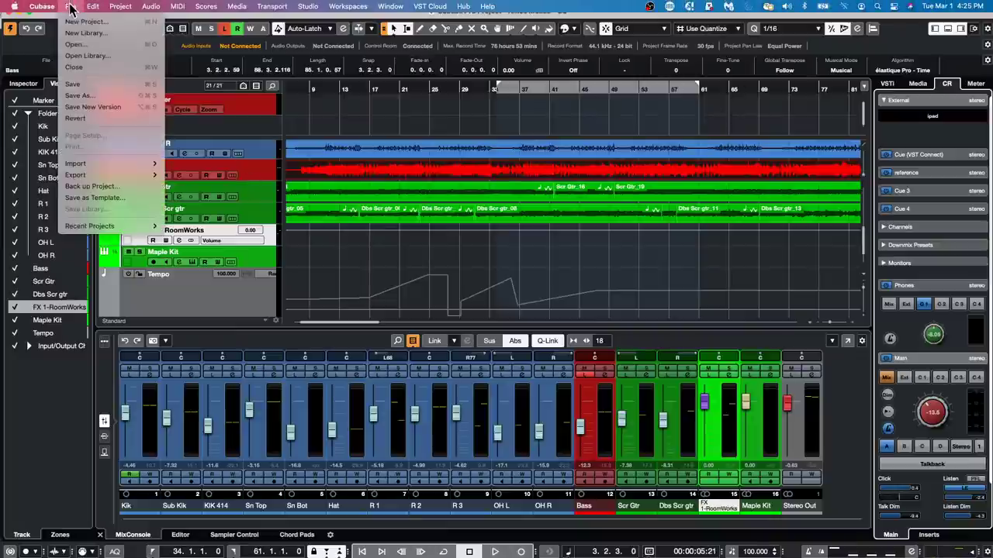
mouse_move(124, 229)
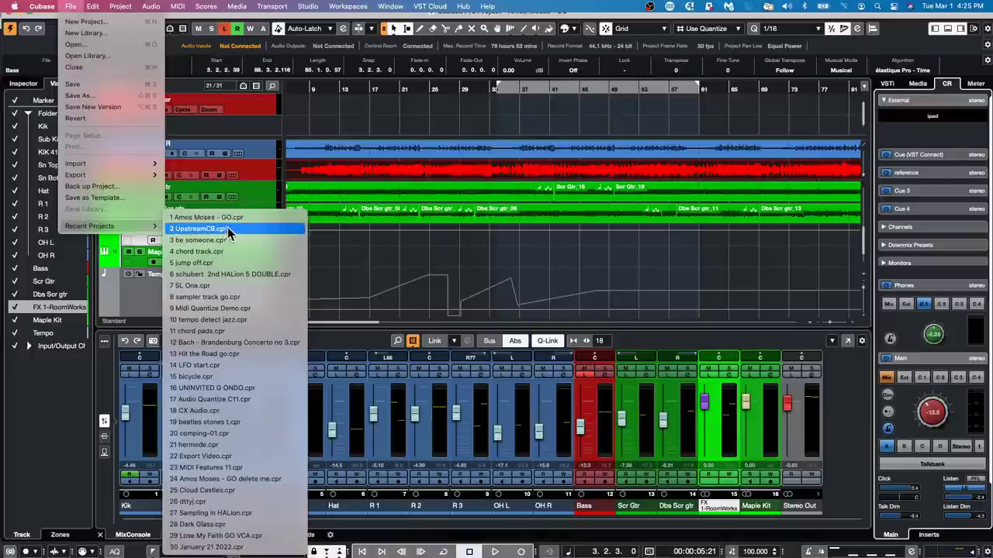
click(218, 263)
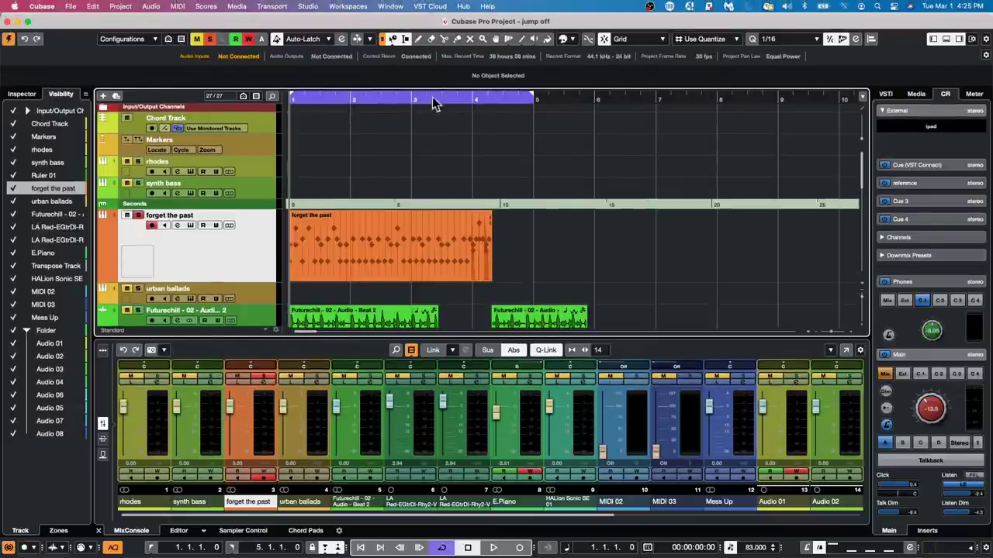
Create an empty four-bar part on the synth bass track from bar 1 to 5 and switch to the plain Object Selection tool.
scroll(565, 240, down, 1)
scroll(558, 239, down, 1)
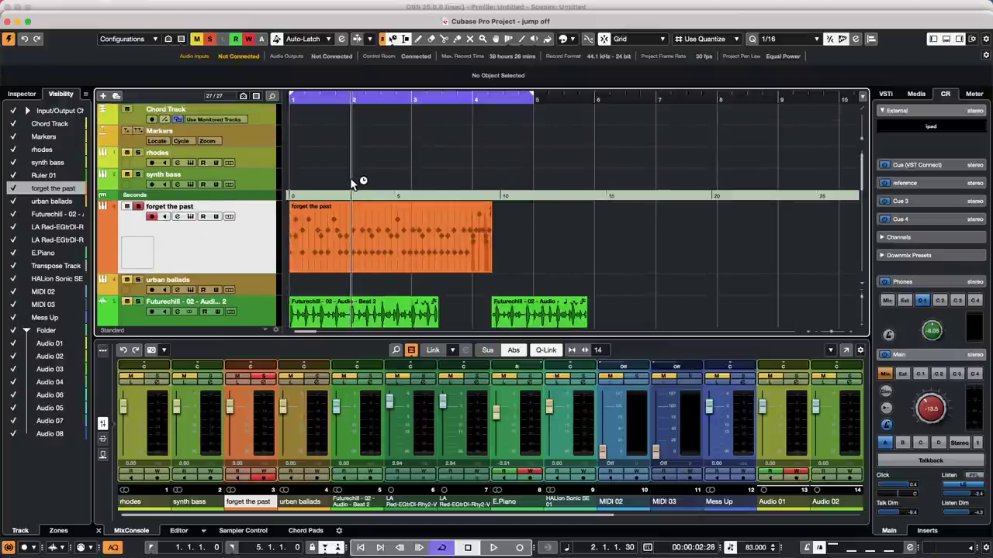
double_click(351, 183)
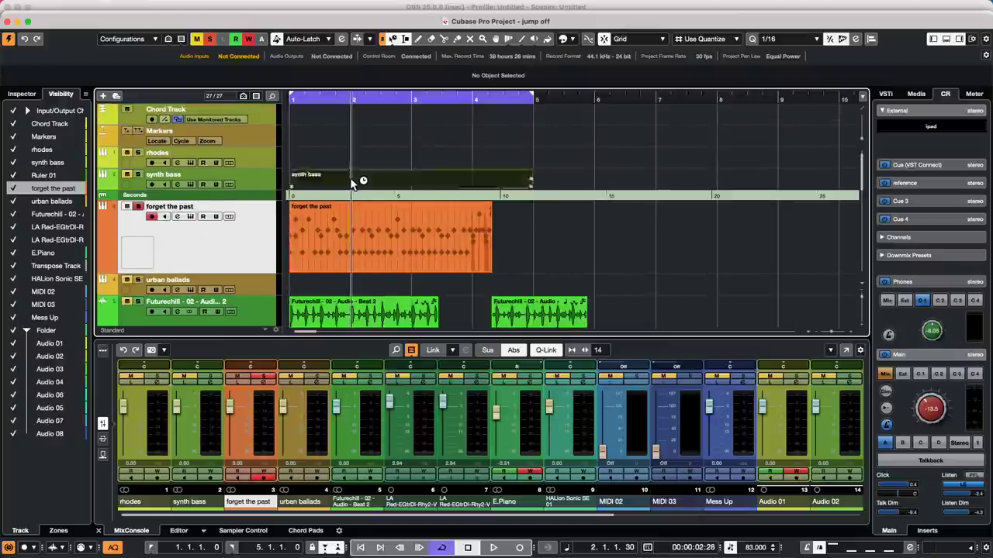
click(393, 38)
click(405, 45)
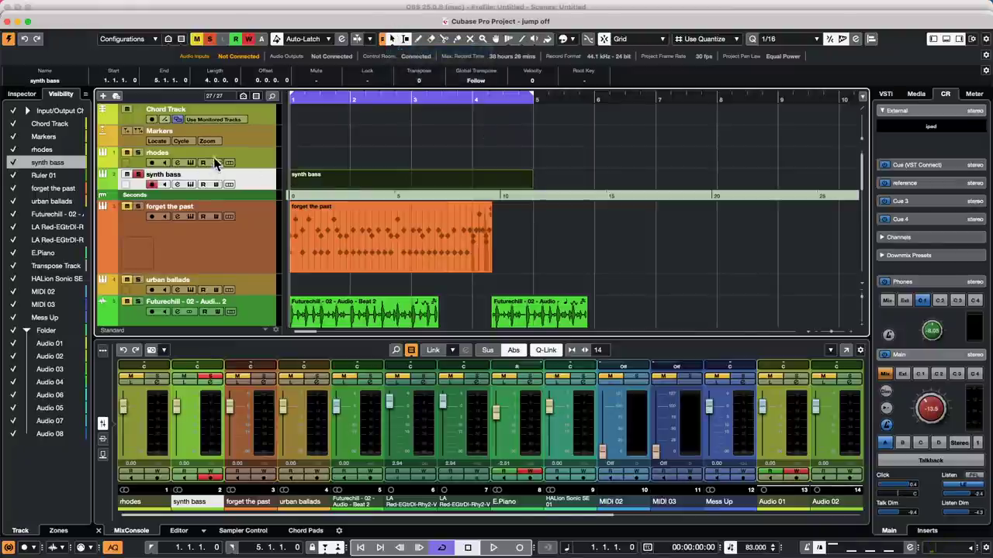
Open the synth bass part in a separate Key Editor window and bring it up in the Score Editor.
double_click(357, 189)
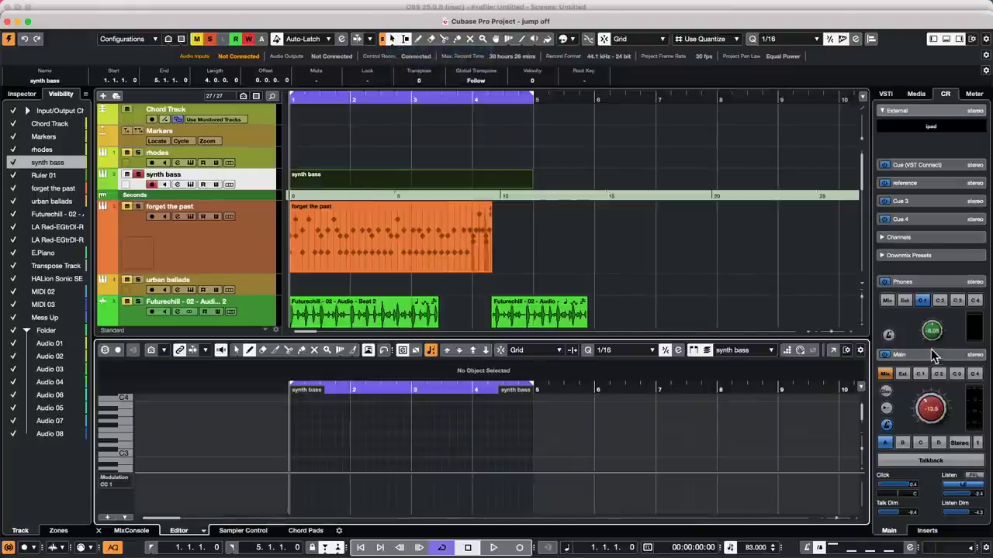
click(833, 351)
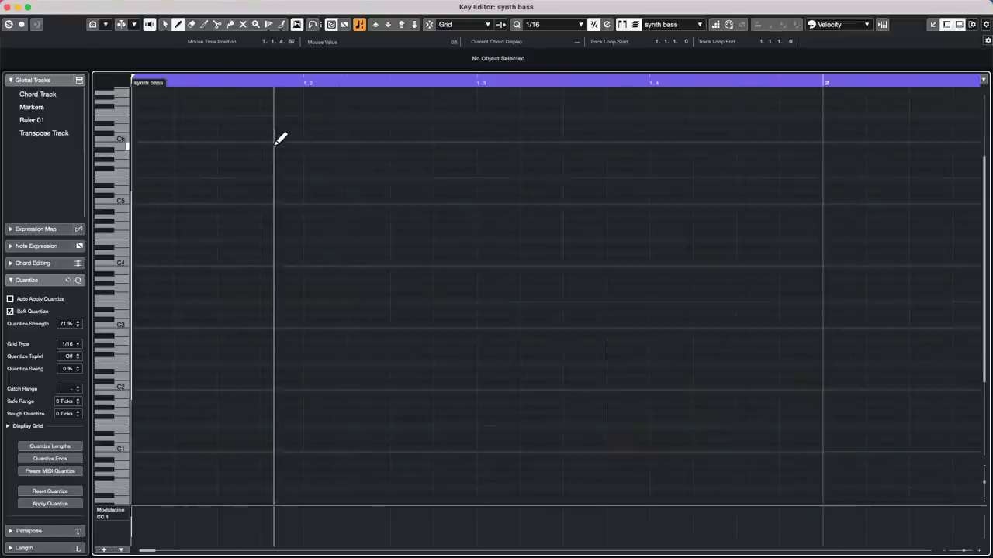
key(super+r)
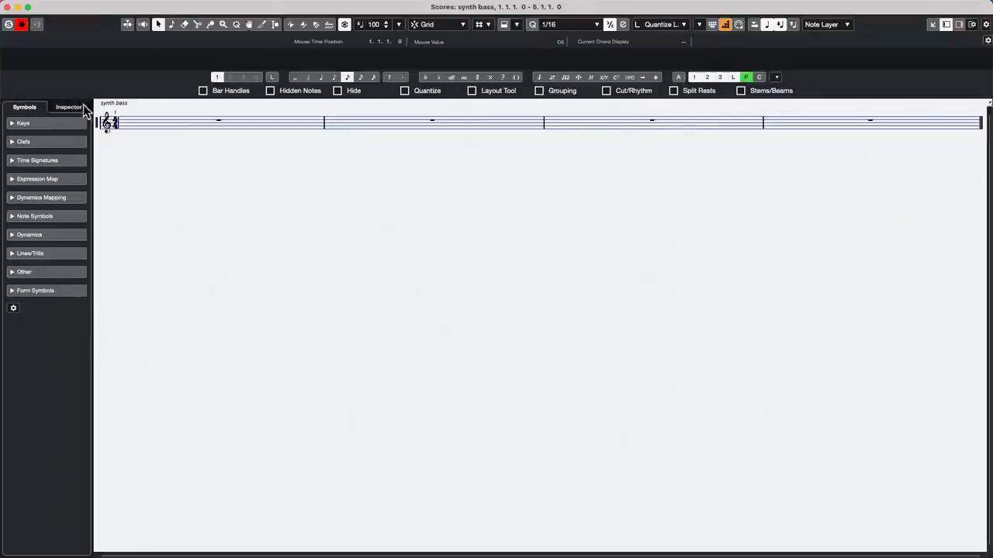
Activate the Insert Note tool for the synth bass staff and turn off Step Input.
click(101, 125)
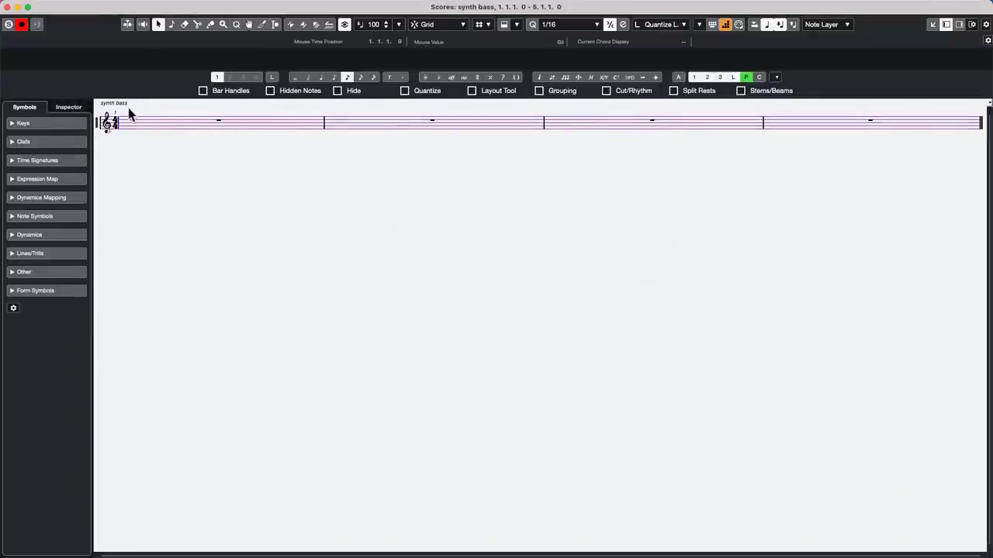
right_click(152, 127)
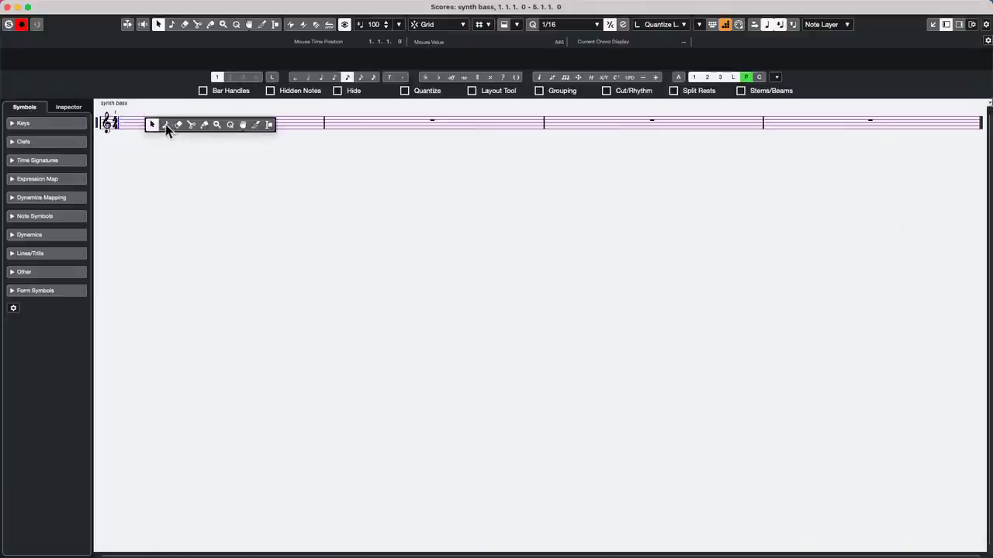
click(166, 125)
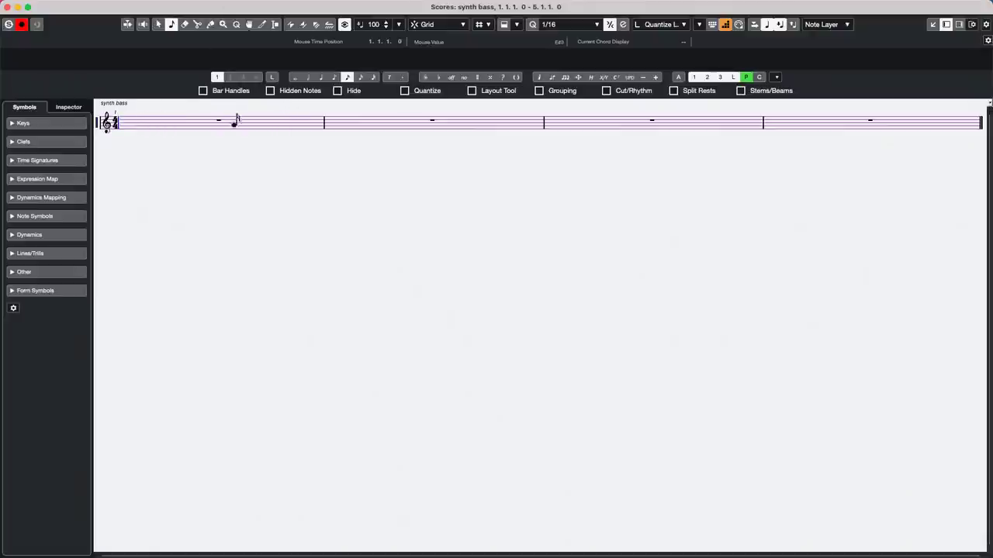
click(726, 24)
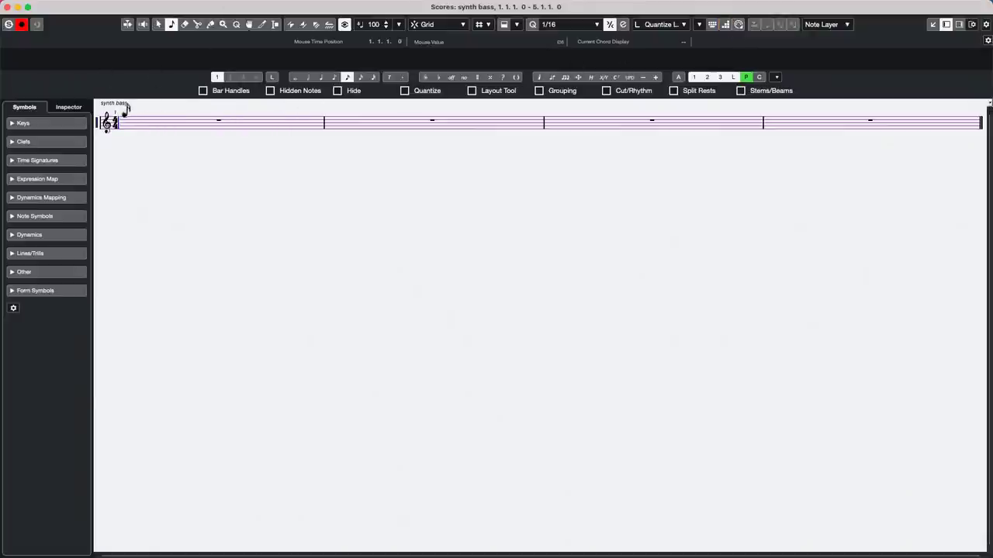
Return to the Object Selection tool, turn on Step Input and set the quantize to 1/8 for eighth-note entry on the synth bass staff.
right_click(142, 113)
click(139, 110)
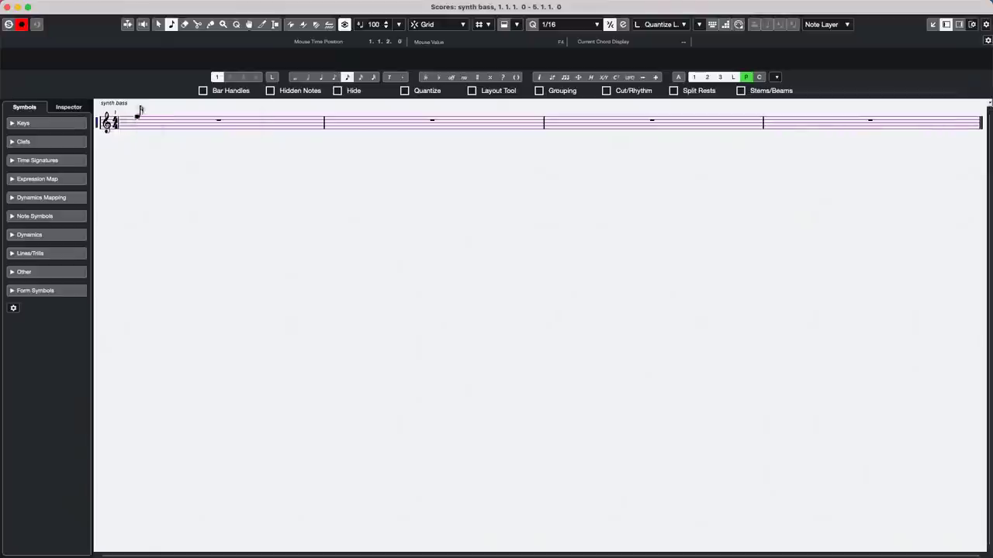
key(1)
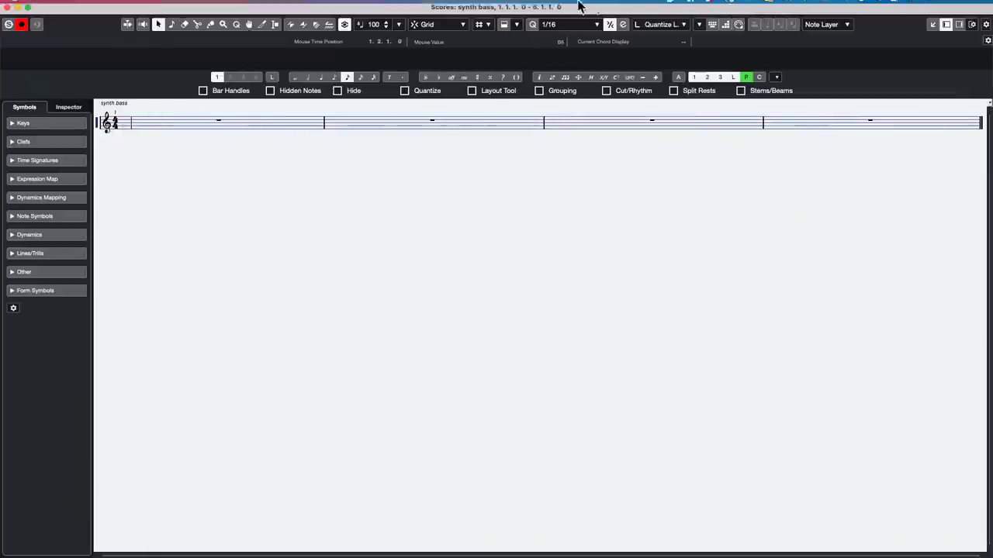
click(725, 24)
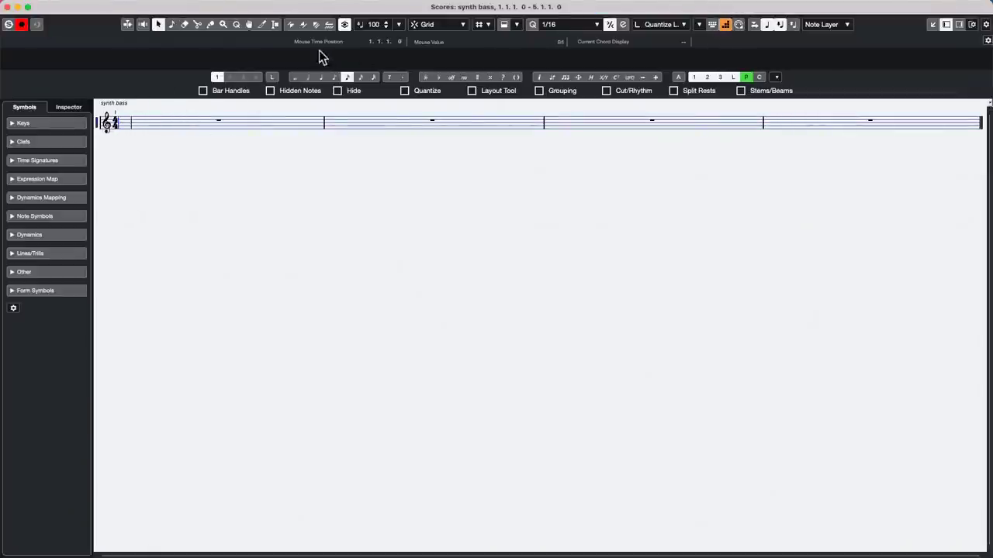
click(597, 26)
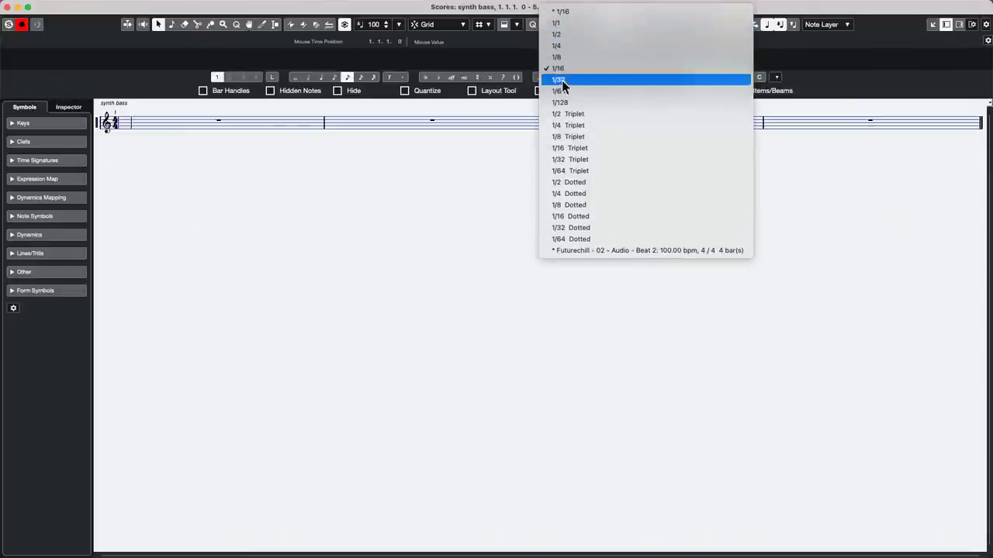
click(577, 58)
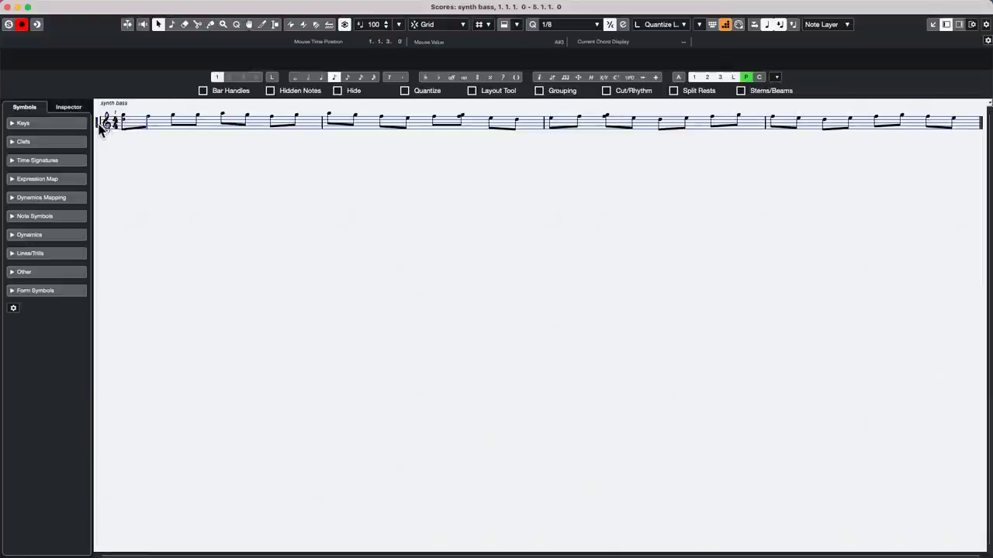
Set the quantize to 1/2 and step in half notes beneath the existing eighth notes, selecting the half note on beat 3 of bar 1.
click(567, 24)
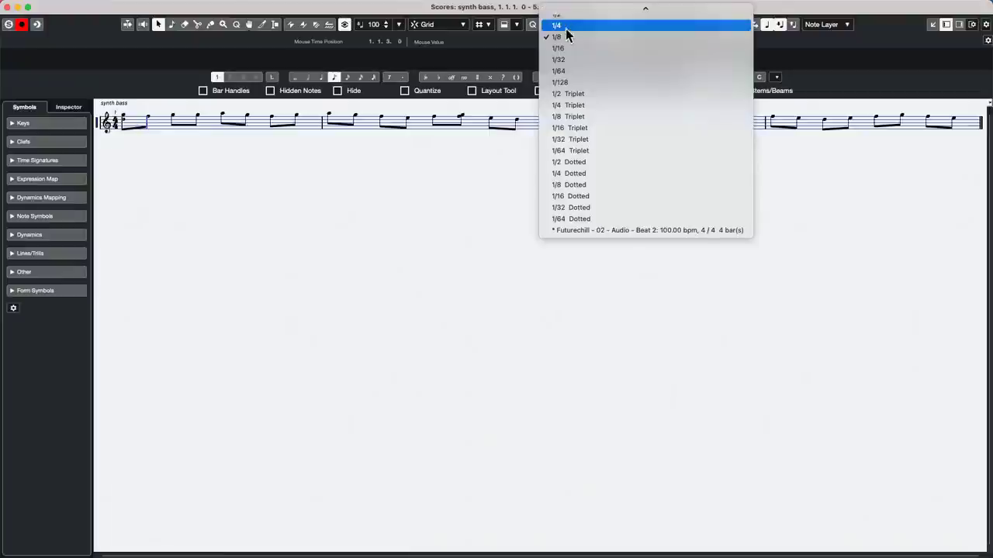
click(569, 16)
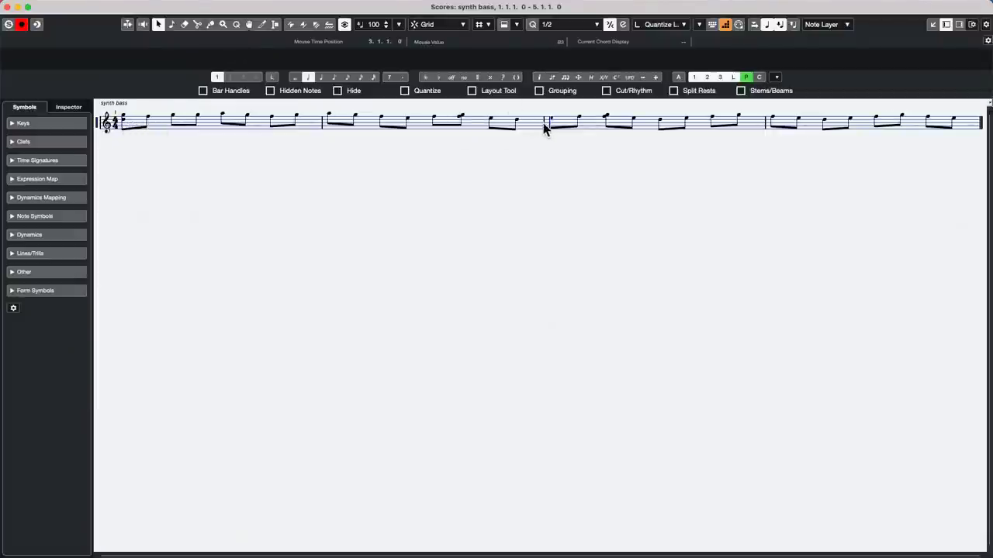
click(726, 24)
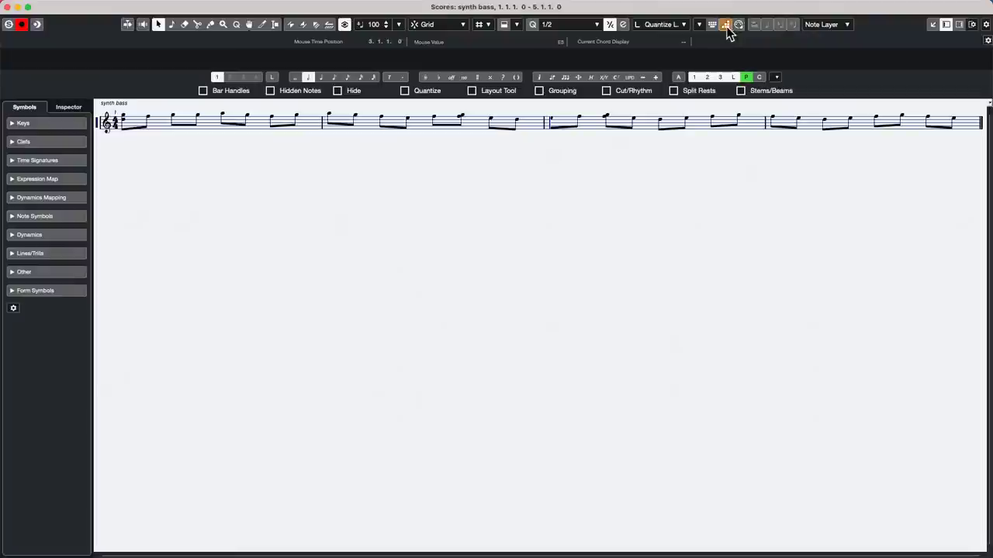
click(176, 117)
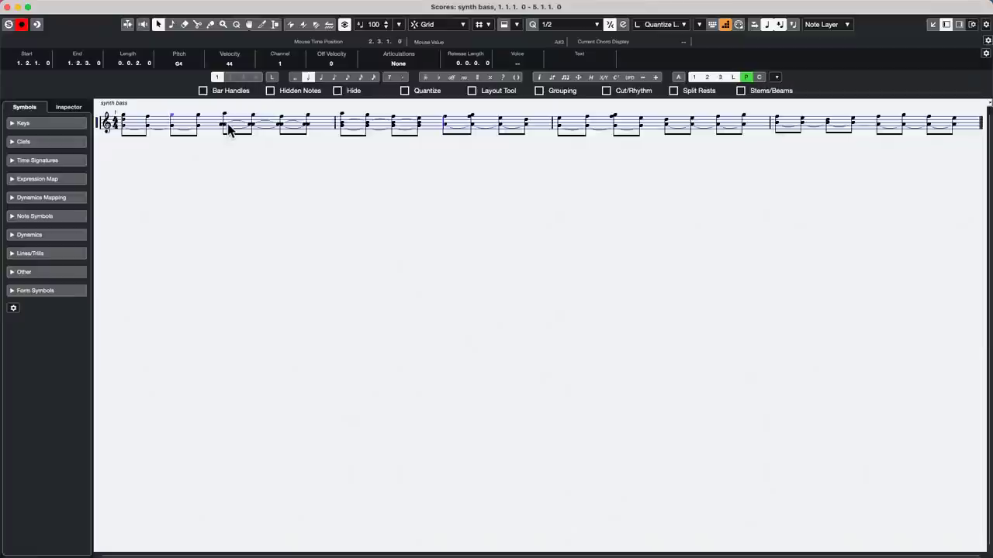
click(226, 128)
Choose the Polyphonic staff mode for the synth bass staff in Score Settings, and close the score and Key Editor windows.
double_click(99, 125)
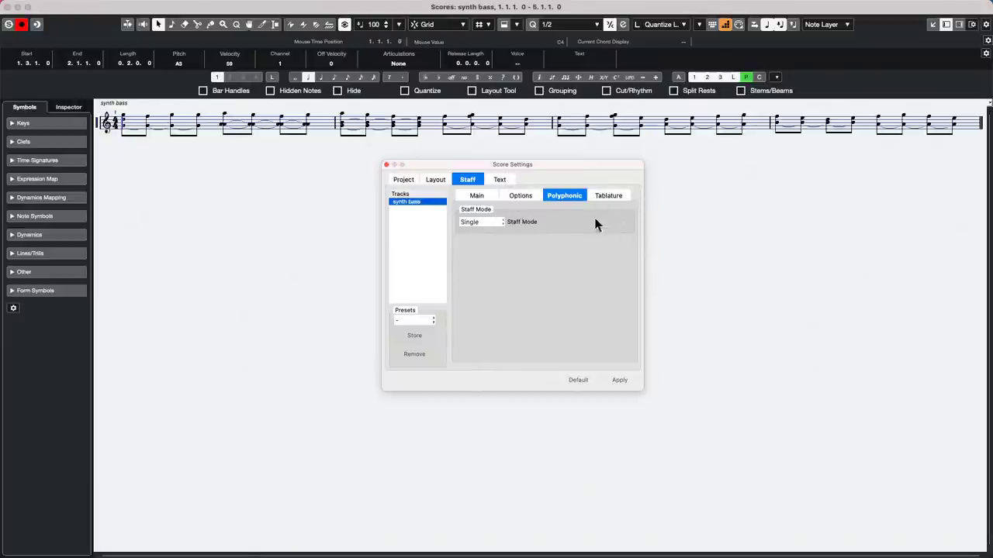
click(387, 165)
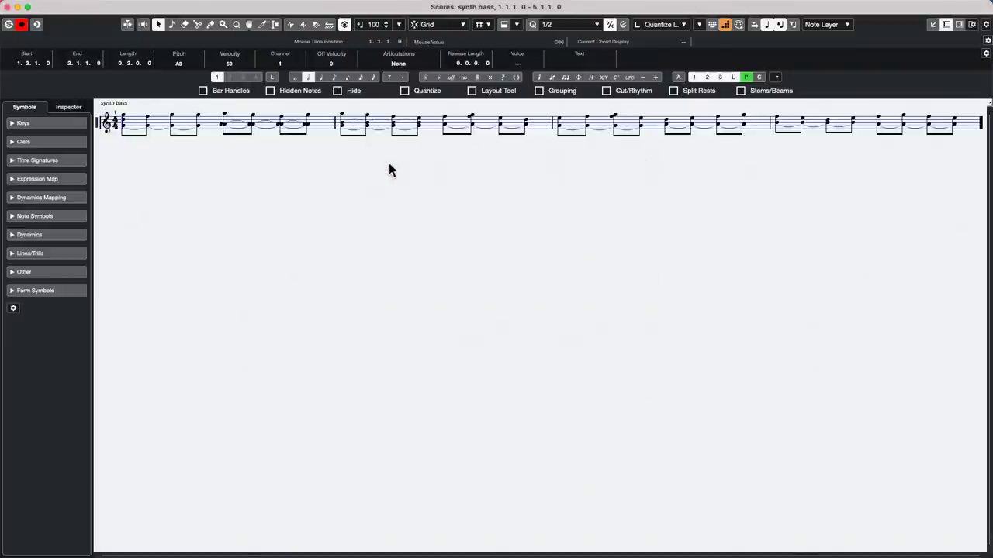
double_click(96, 124)
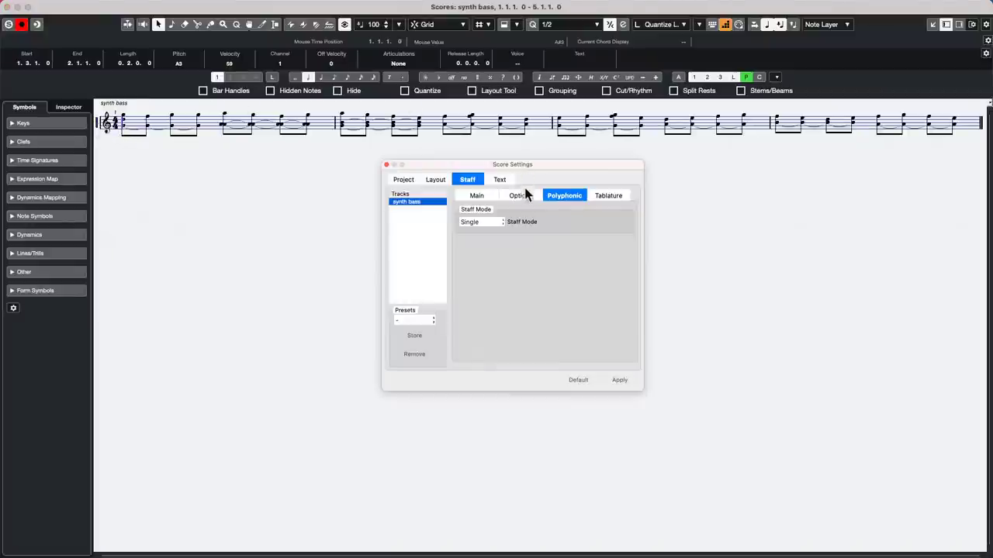
click(483, 221)
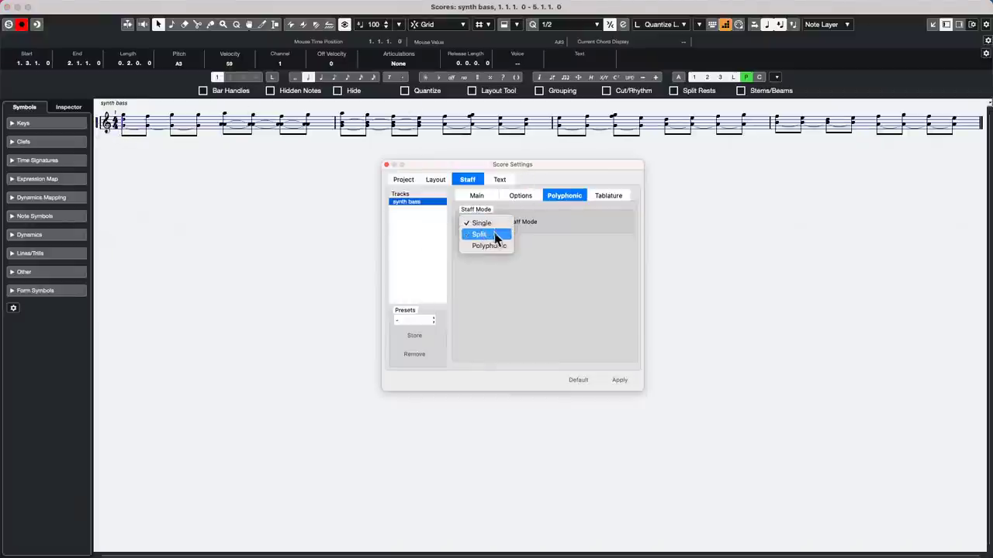
click(491, 246)
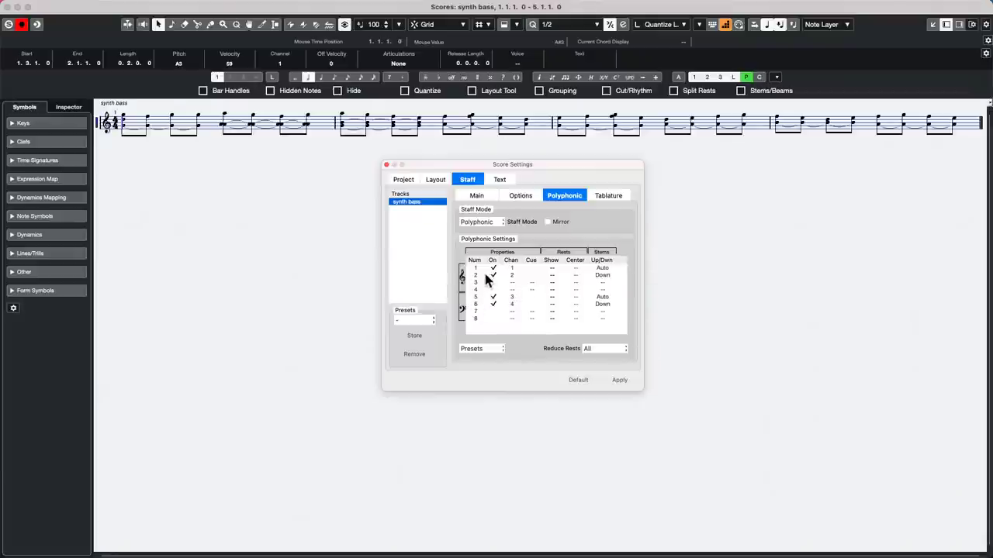
click(605, 274)
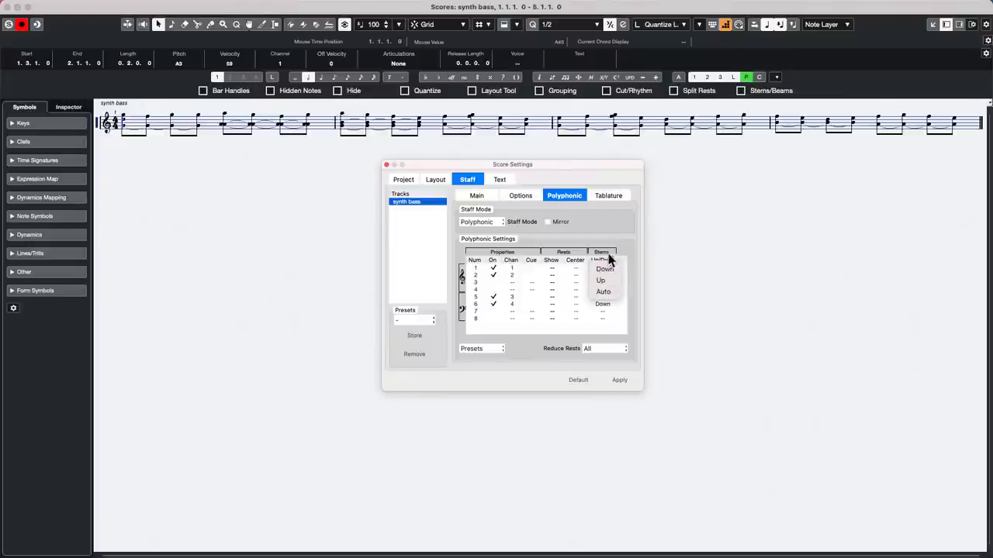
click(545, 265)
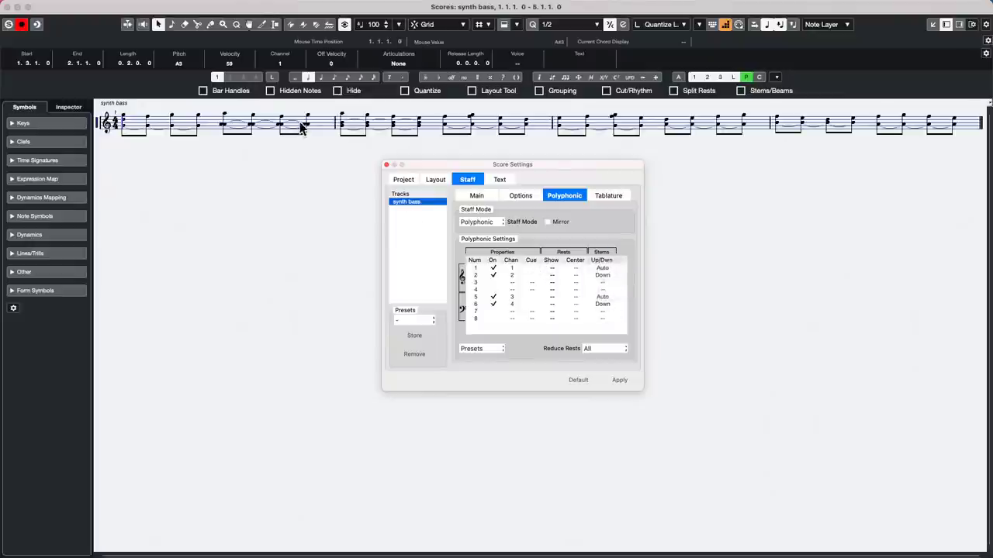
click(184, 148)
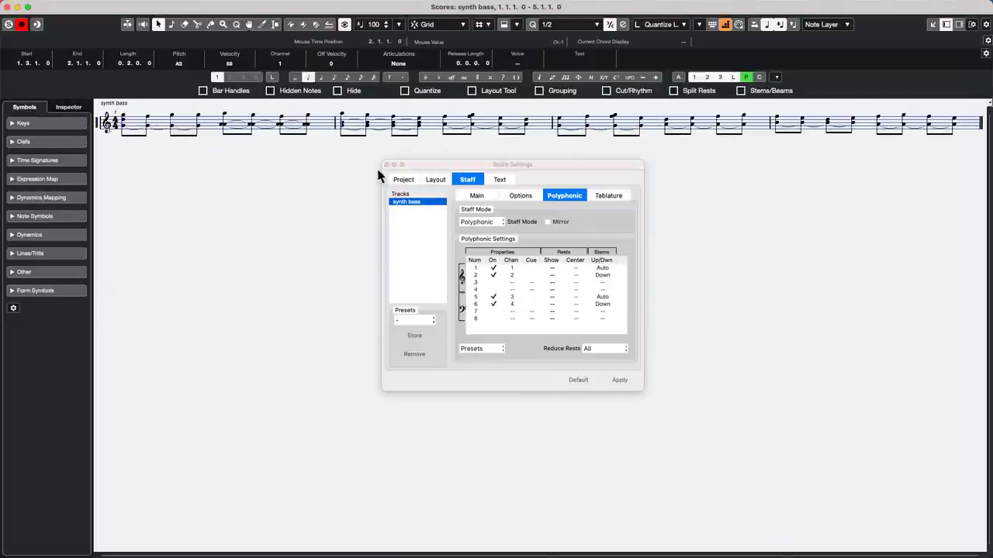
click(9, 8)
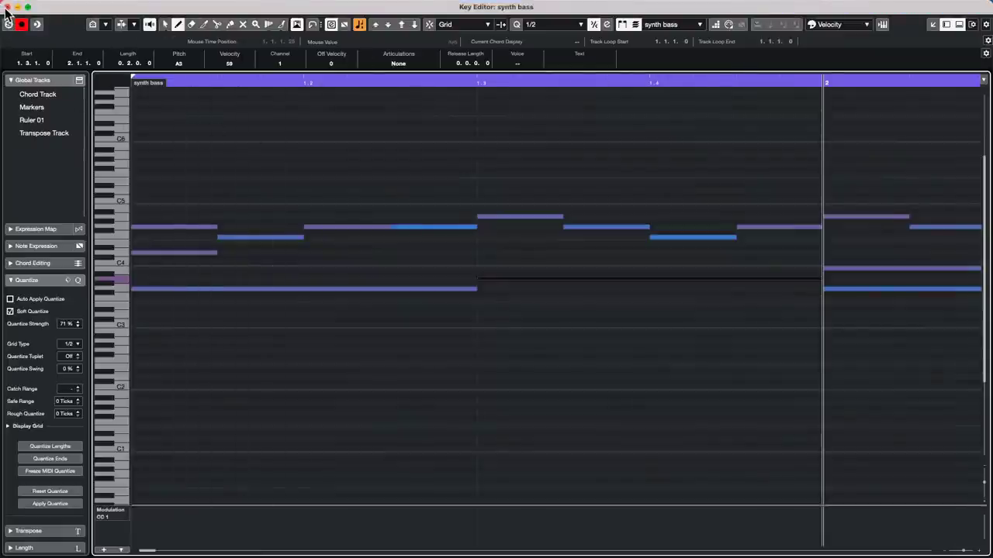
click(6, 7)
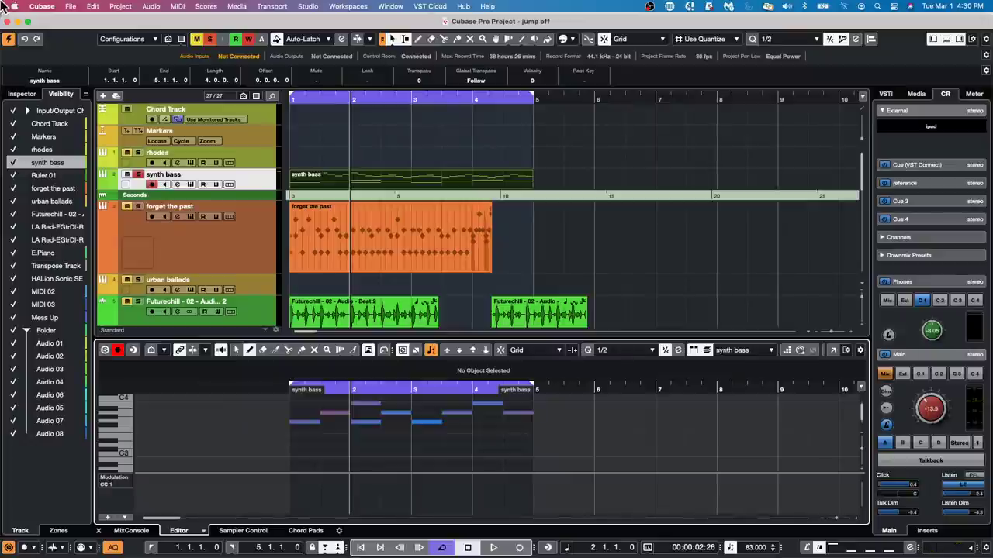
Open the project Feel Good c7.cpr from the Feel Good NAMM 09 folder in Projects.
click(70, 6)
mouse_move(137, 226)
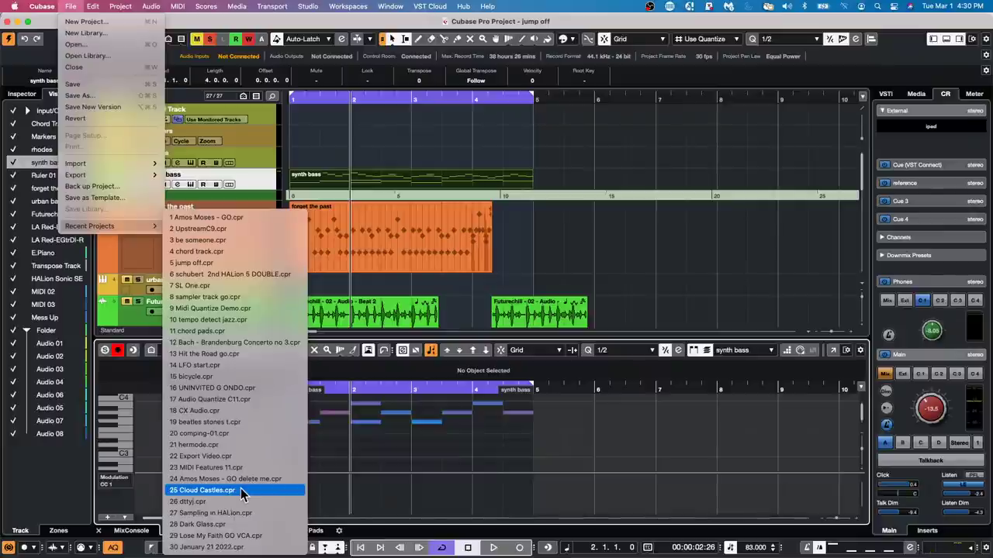
click(78, 45)
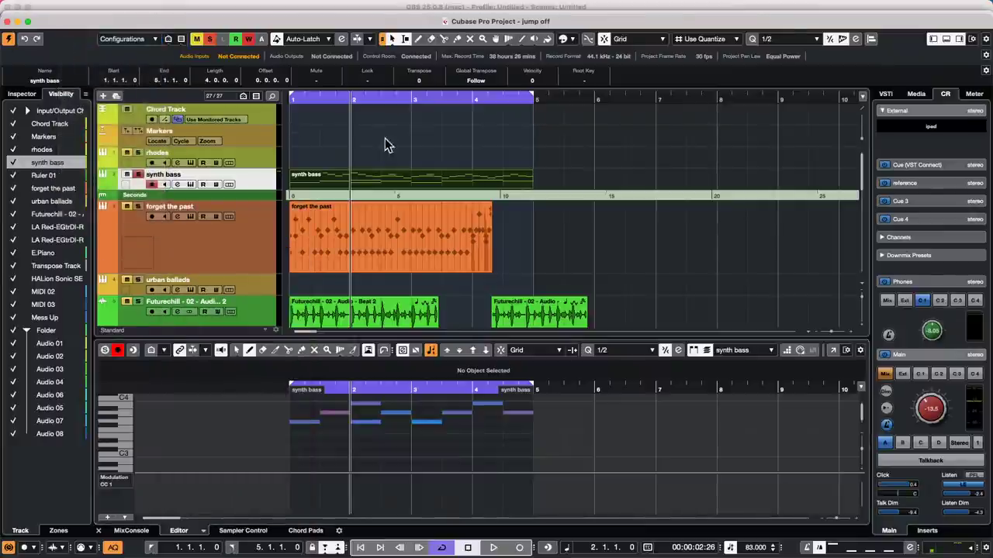
scroll(423, 249, down, 10)
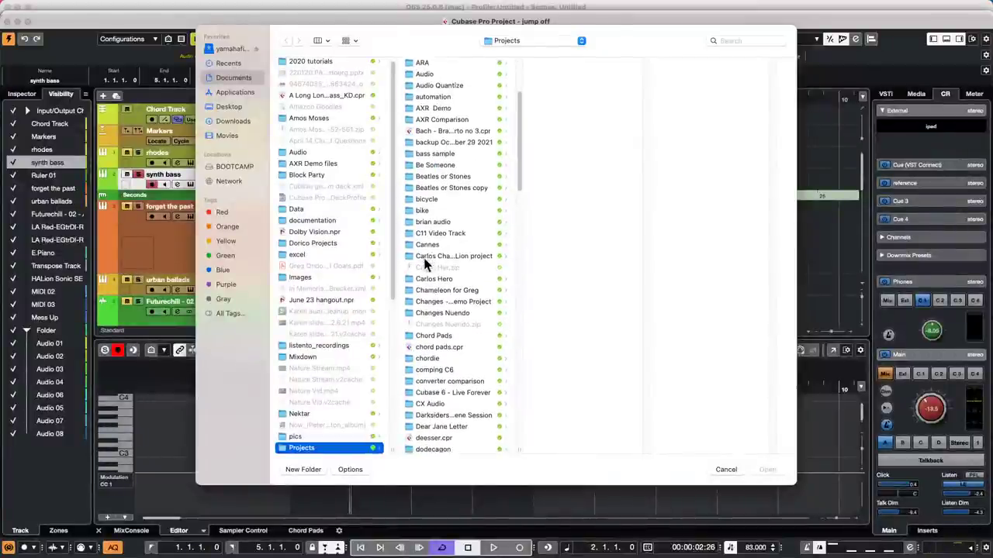
scroll(452, 399, down, 2)
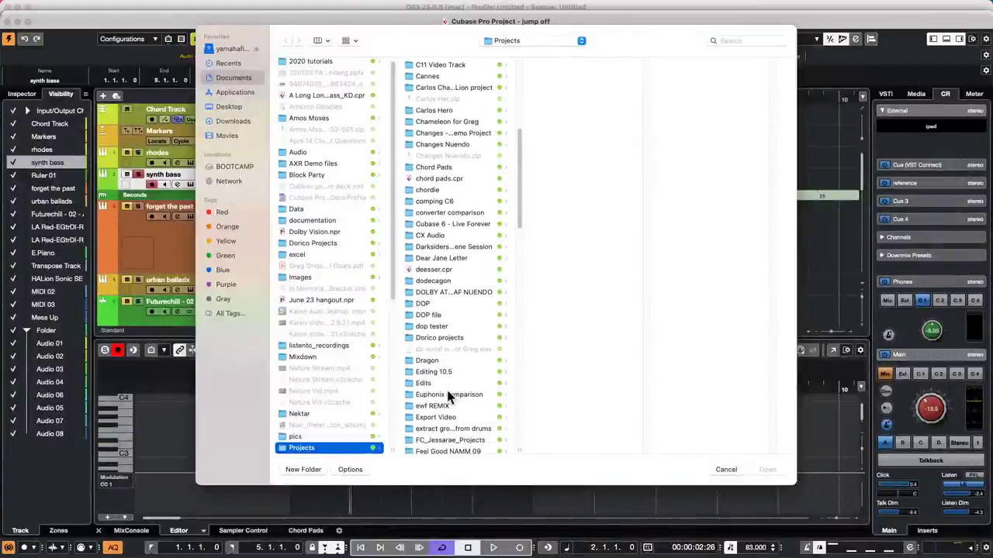
click(449, 442)
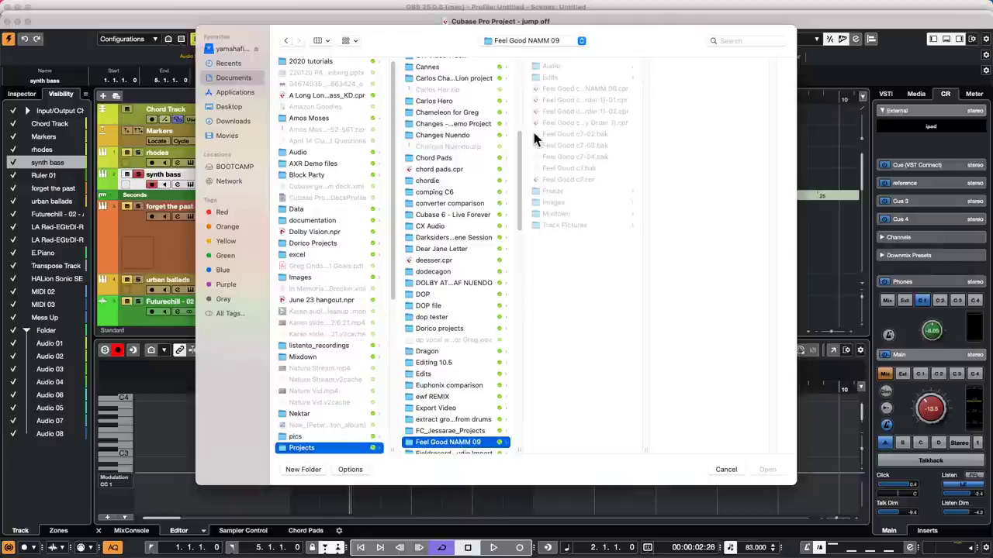
click(559, 179)
double_click(559, 179)
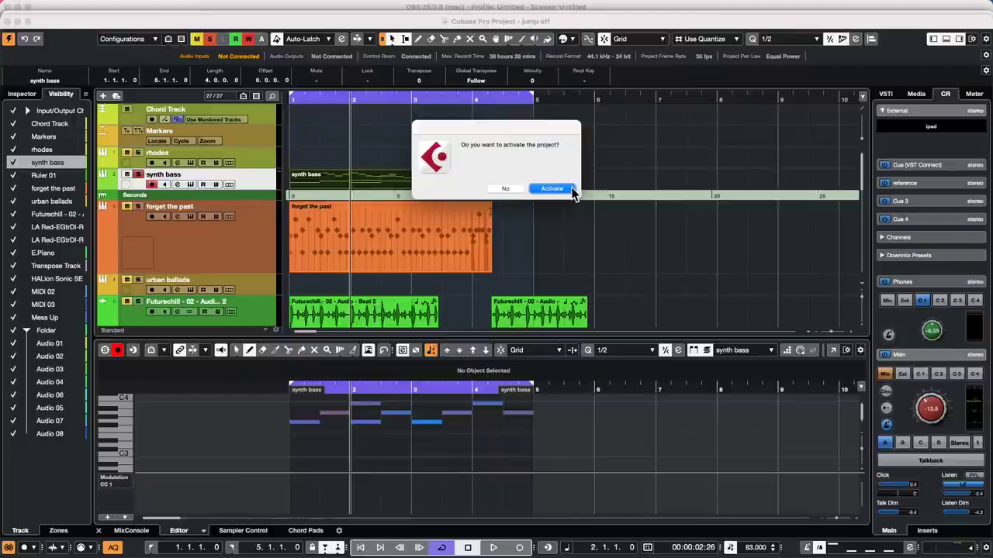
Activate the Feel Good c7 project, dismiss the missing plug-in warning and accept the Missing Ports dialog without remapping.
click(570, 191)
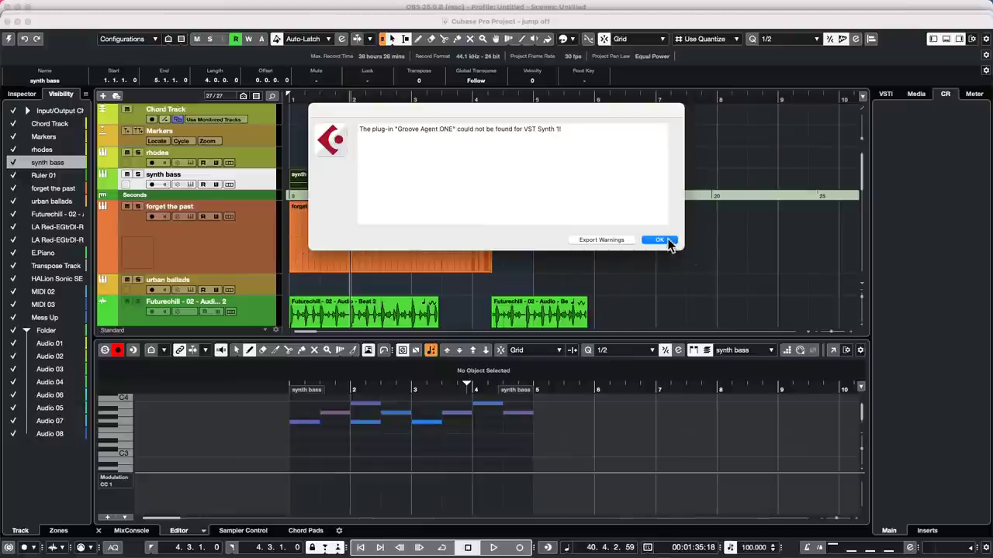
click(660, 240)
click(602, 255)
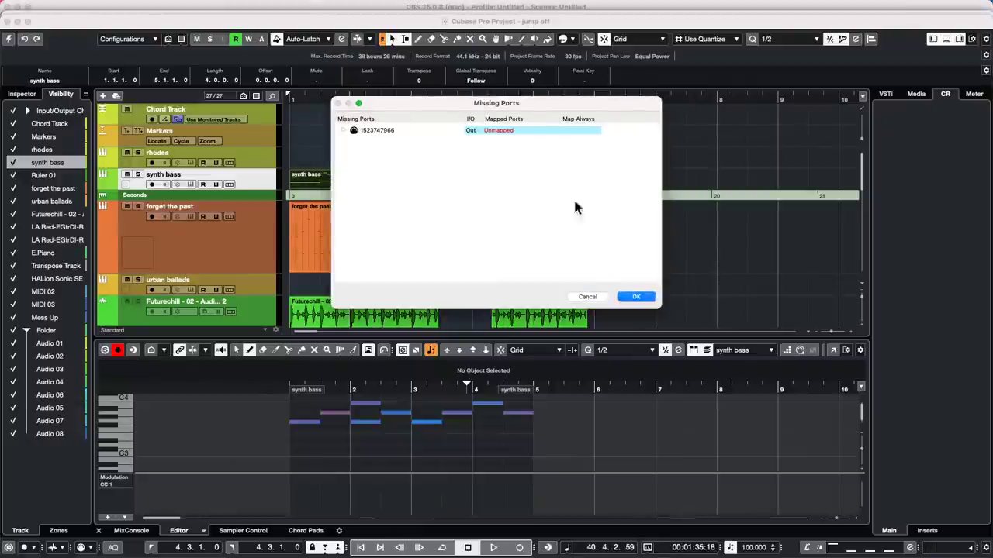
click(636, 301)
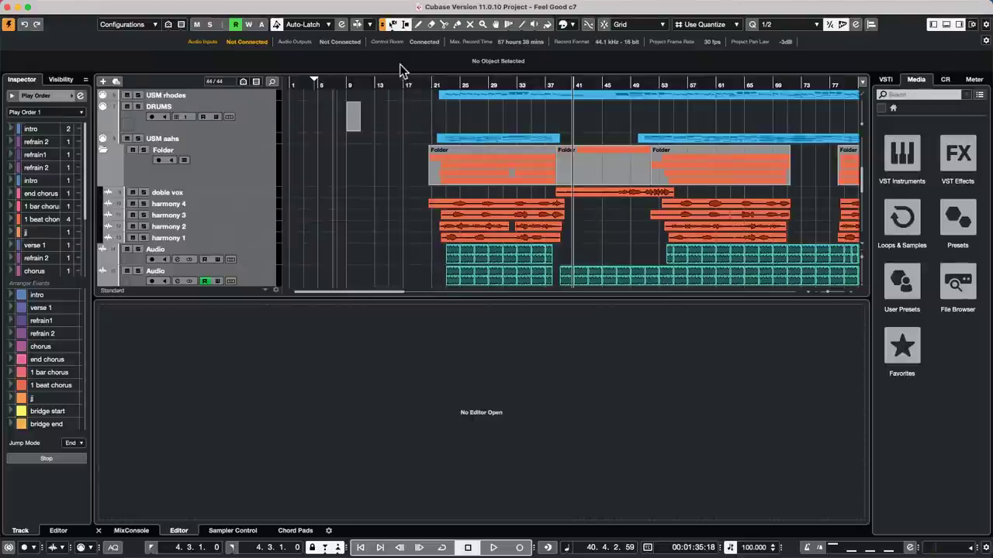
Open the USM rhodes part in the Score Editor and close the Score Settings window covering its notation.
drag(401, 79, 398, 55)
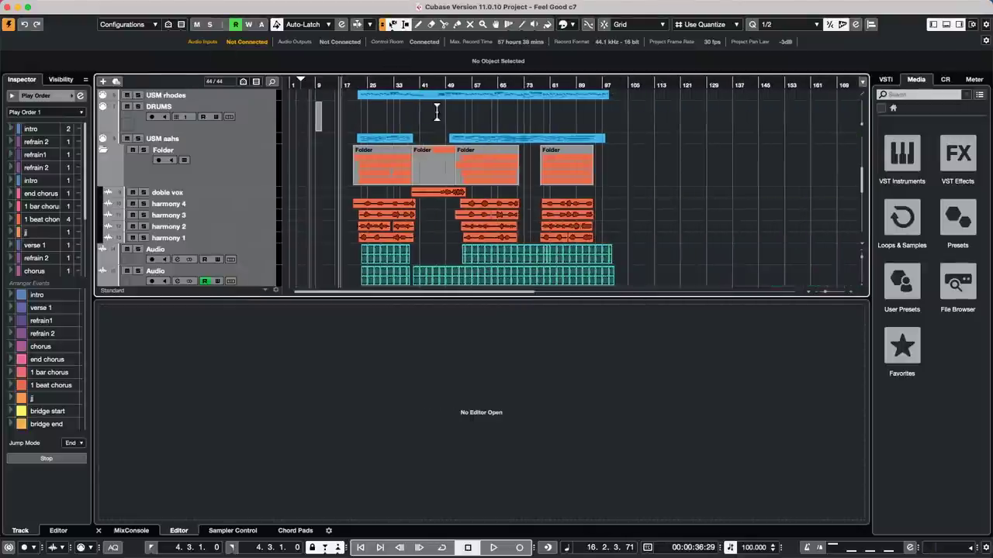
scroll(435, 116, down, 5)
scroll(436, 117, up, 3)
scroll(435, 116, up, 4)
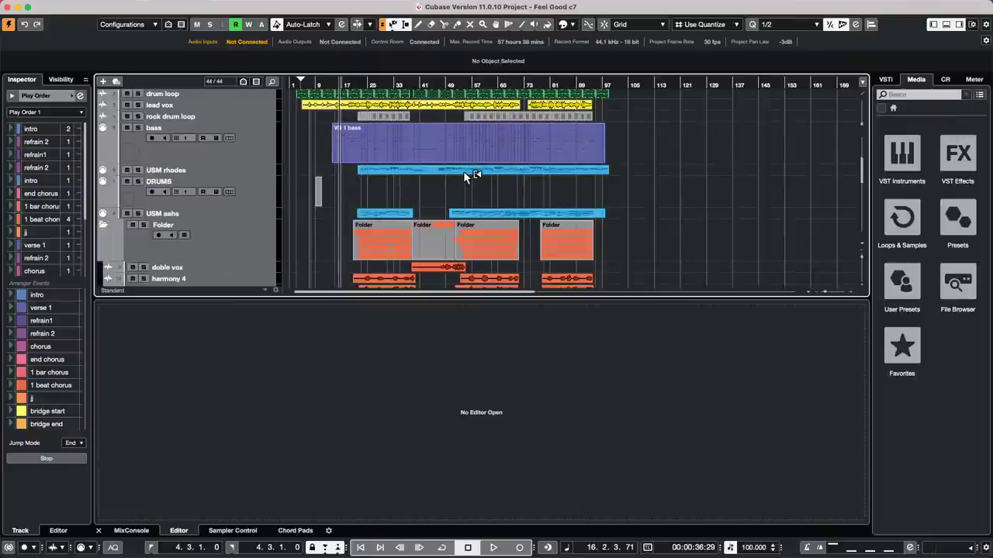
click(380, 173)
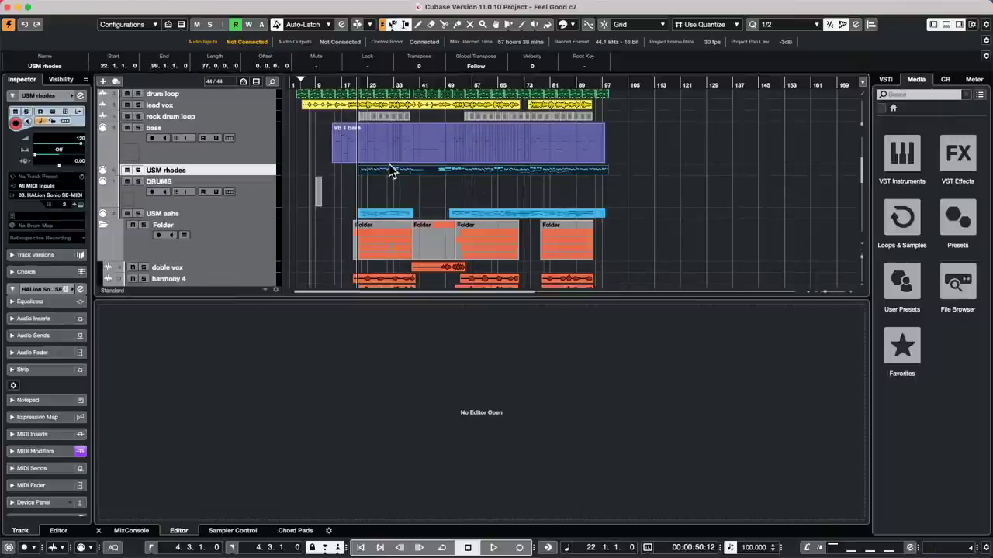
key(super+r)
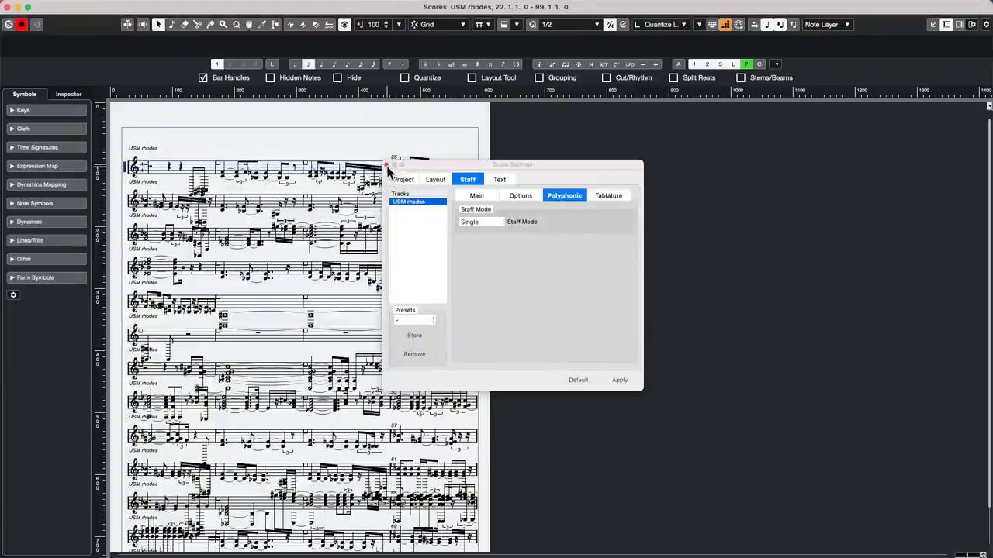
click(388, 165)
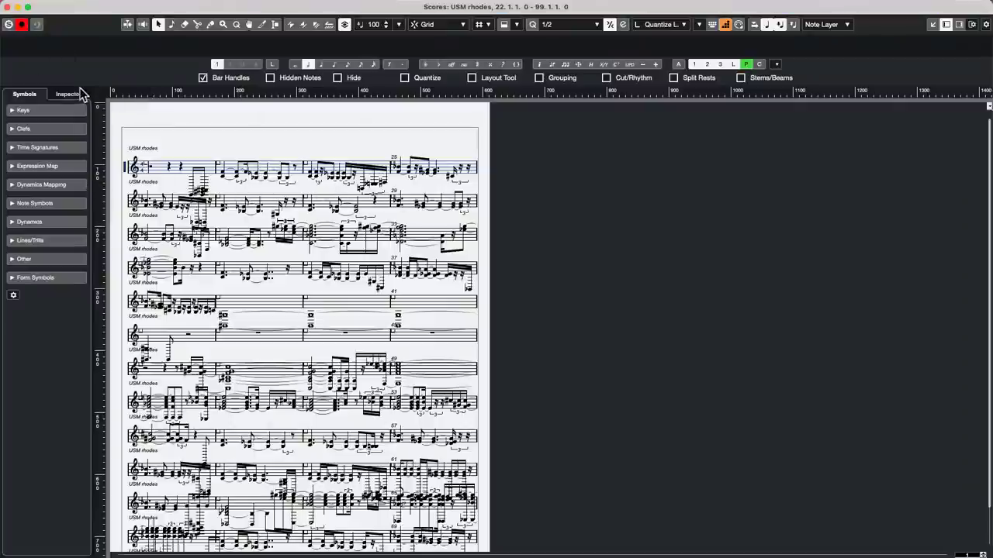
Close the USM rhodes score and open the part in the lower-zone Key Editor.
click(6, 7)
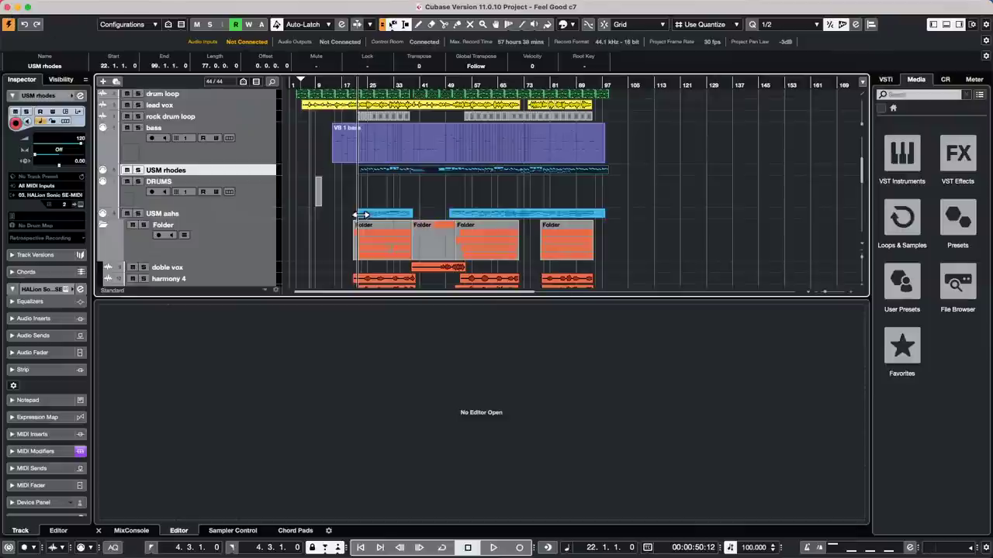
double_click(417, 169)
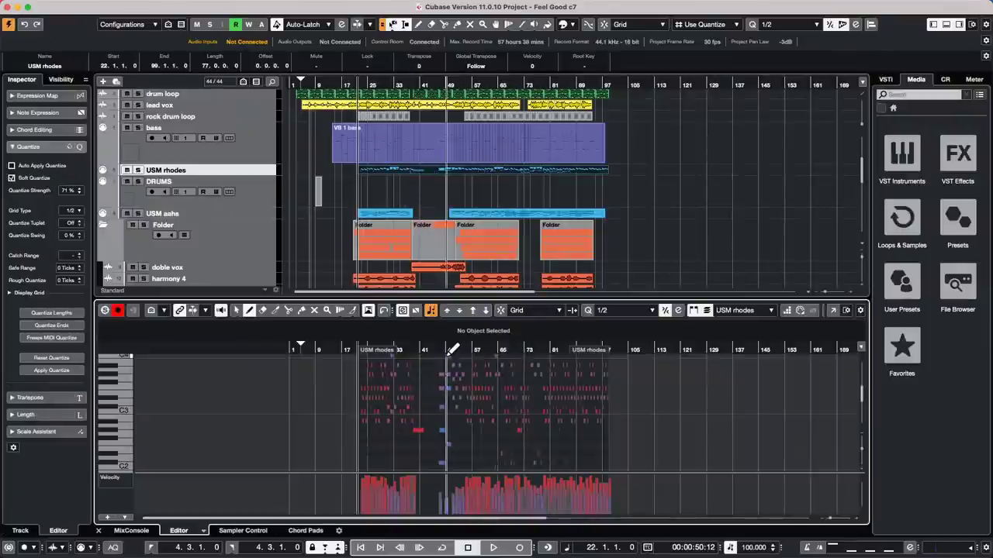
Open the USM rhodes part in the Score Editor and bring up the Score Settings for its staff.
drag(444, 352, 775, 399)
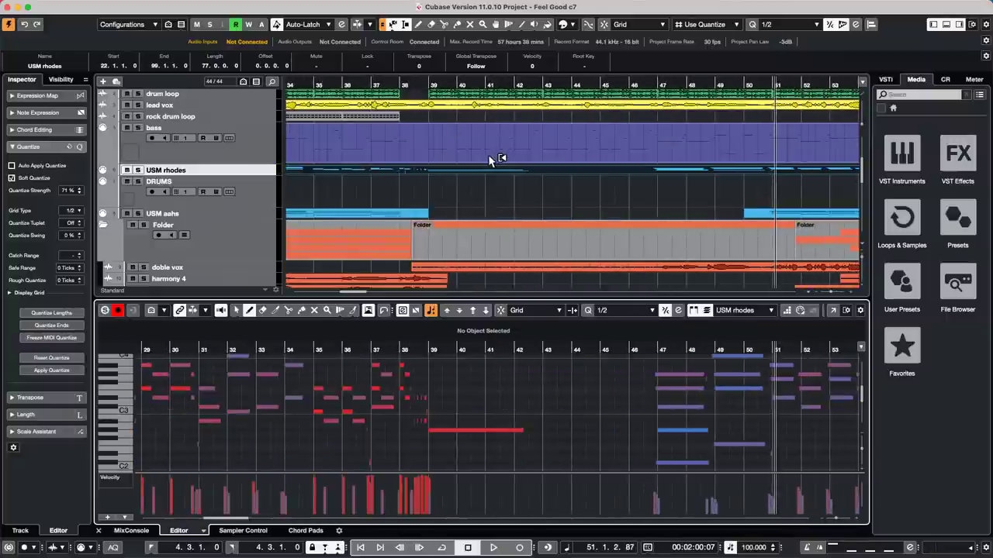
key(super+r)
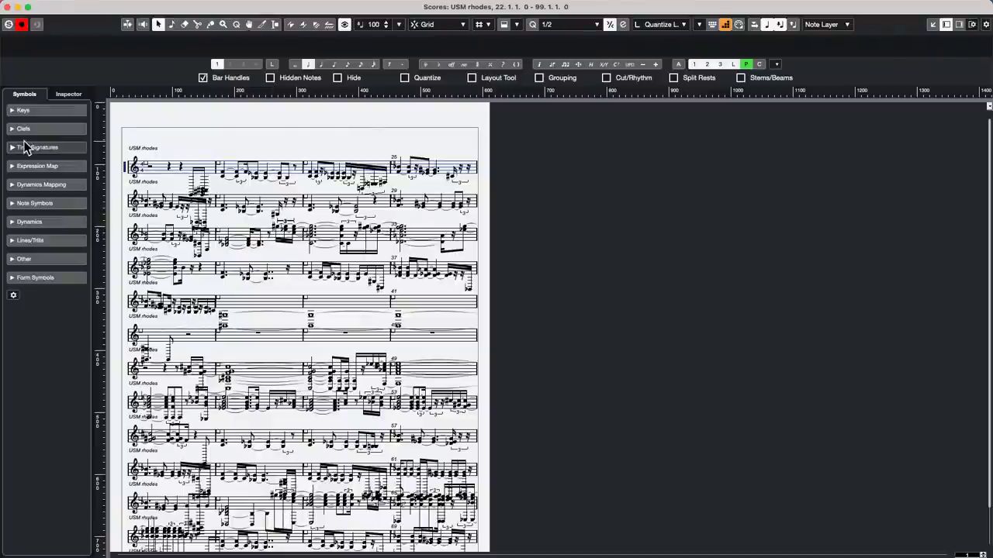
double_click(127, 170)
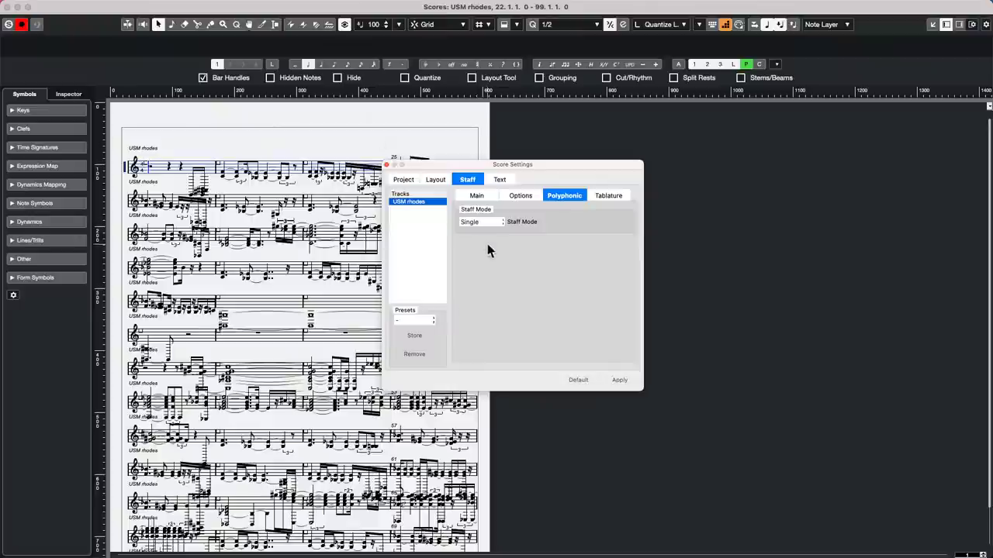
Show the main staff settings for USM rhodes and set its key signature to a flat key.
drag(428, 167, 394, 208)
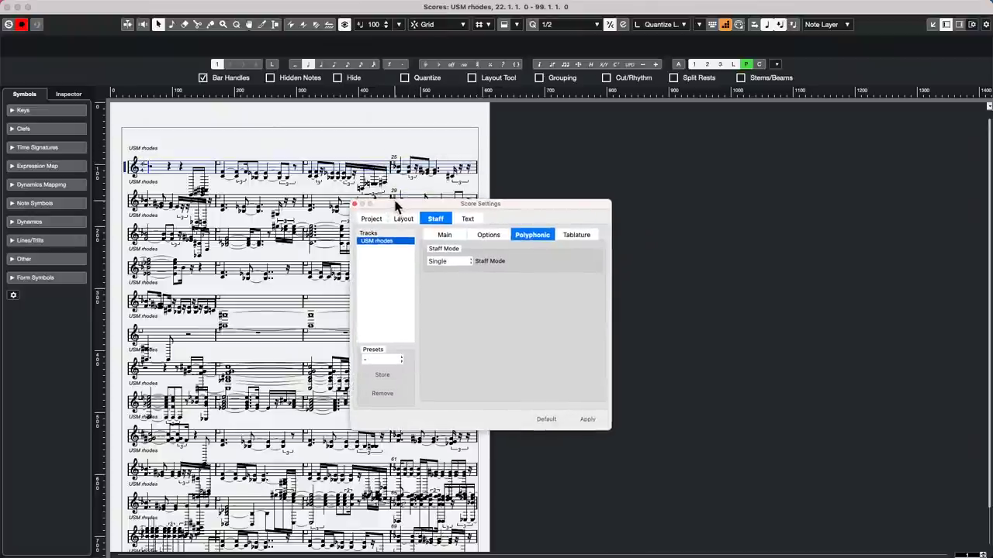
click(376, 220)
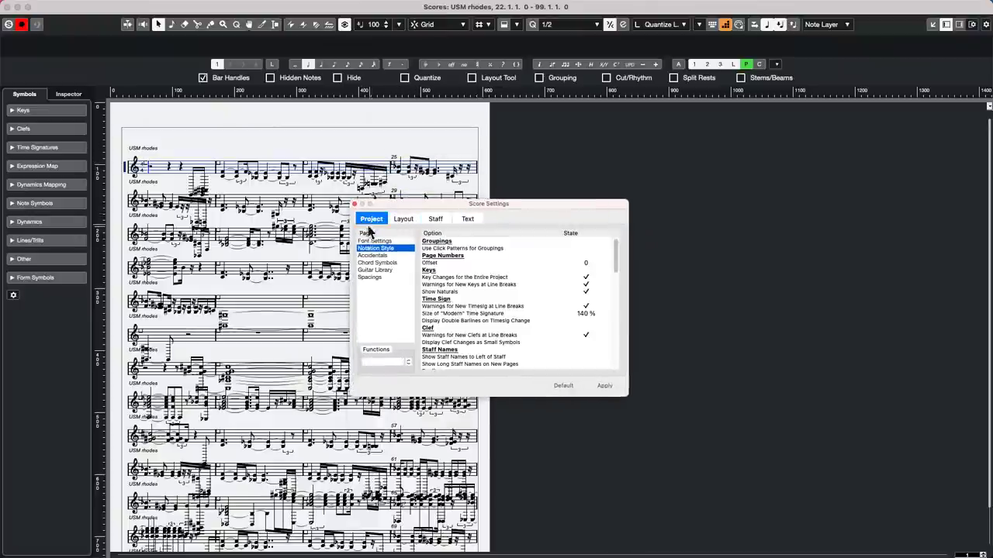
click(444, 221)
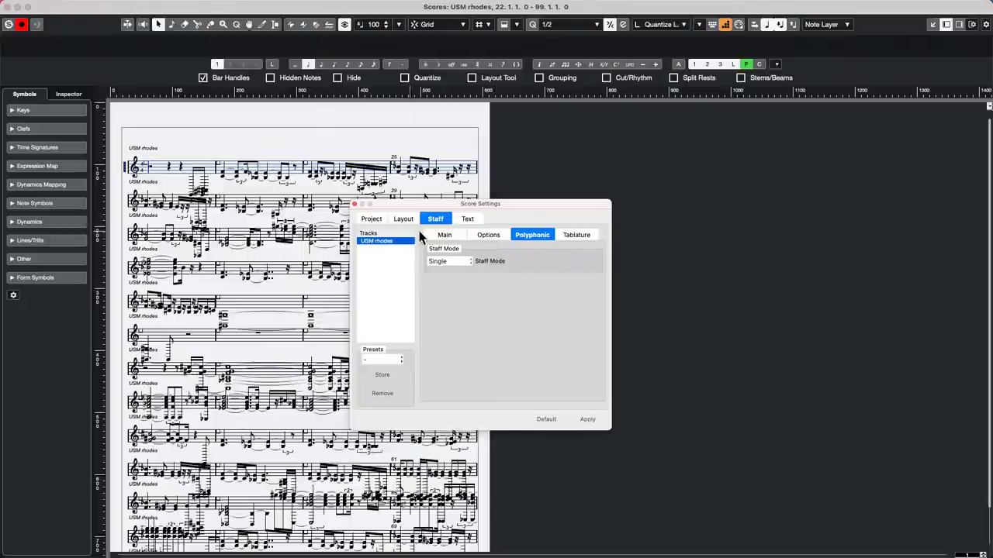
click(458, 237)
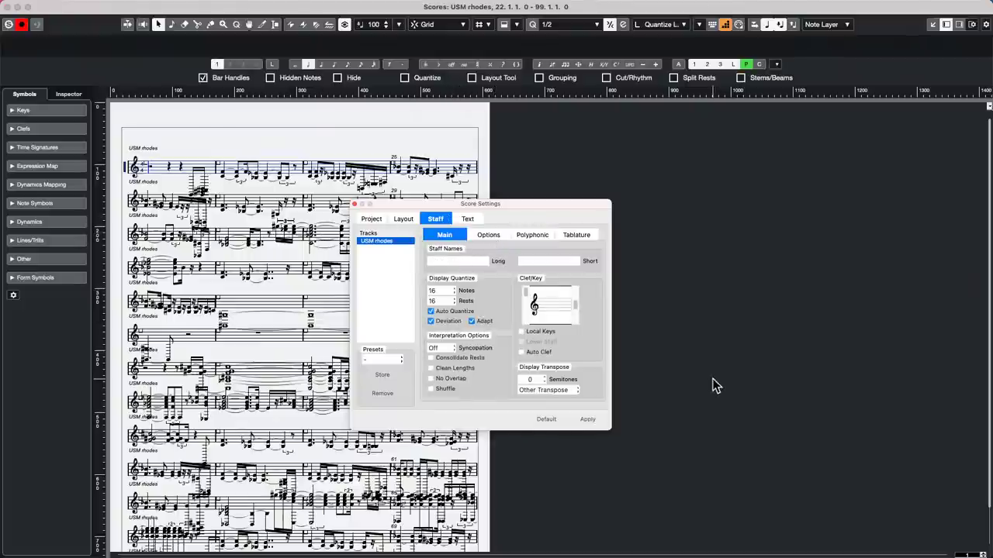
scroll(577, 313, down, 3)
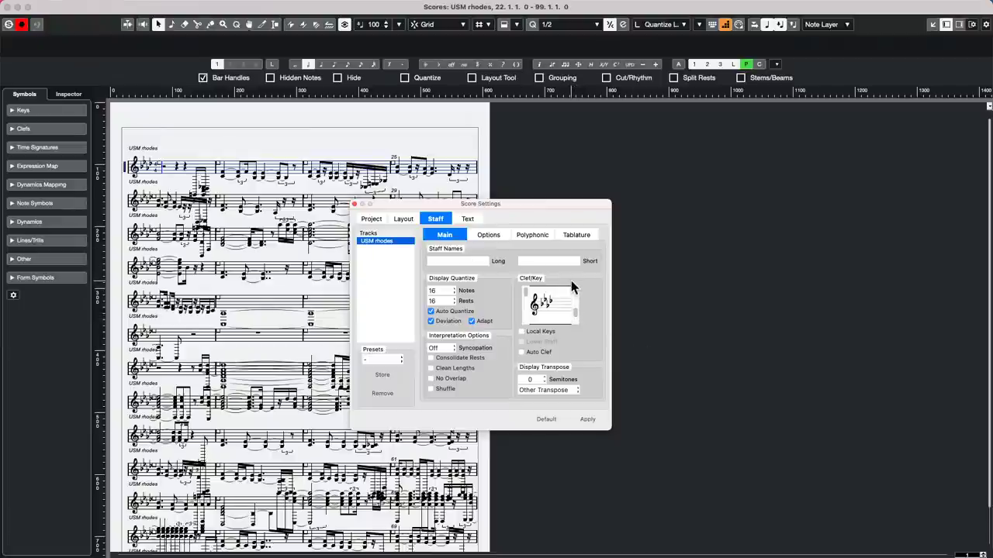
Set the staff's Display Quantize to 8 for notes and 4 for rests.
click(453, 293)
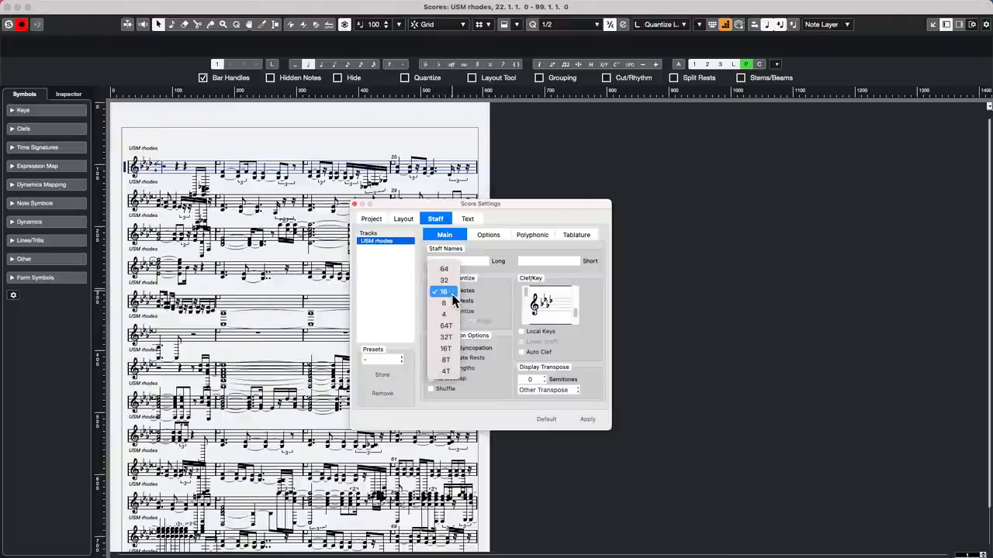
click(454, 303)
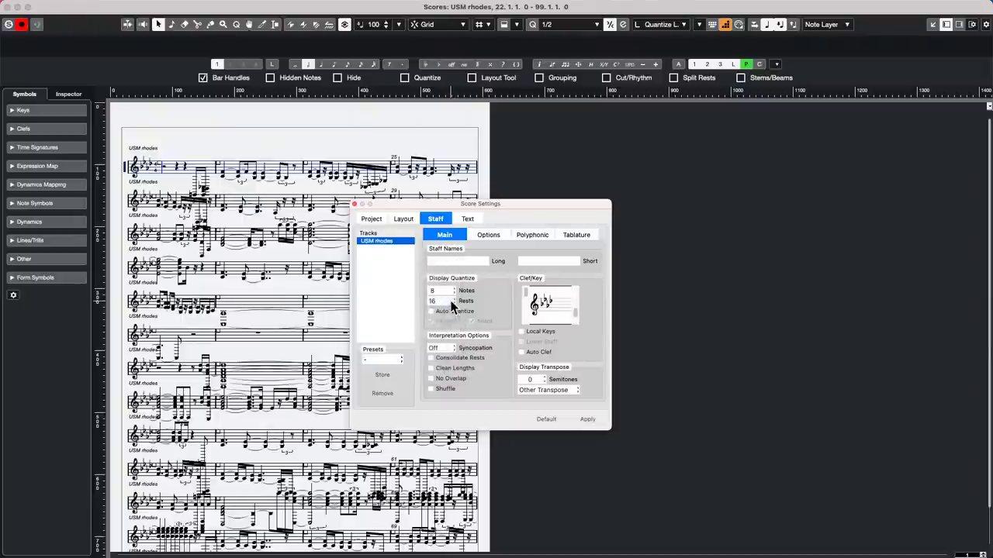
click(452, 304)
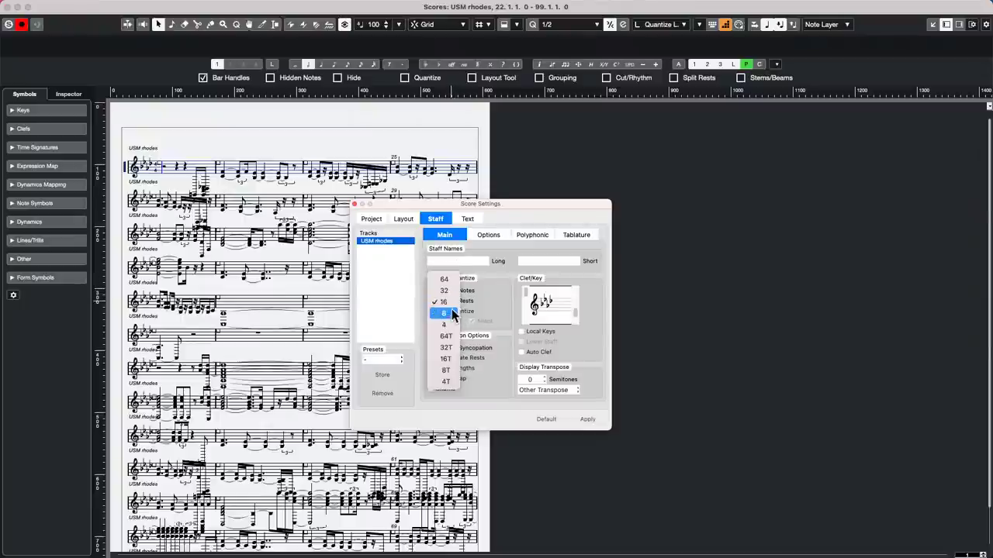
click(464, 316)
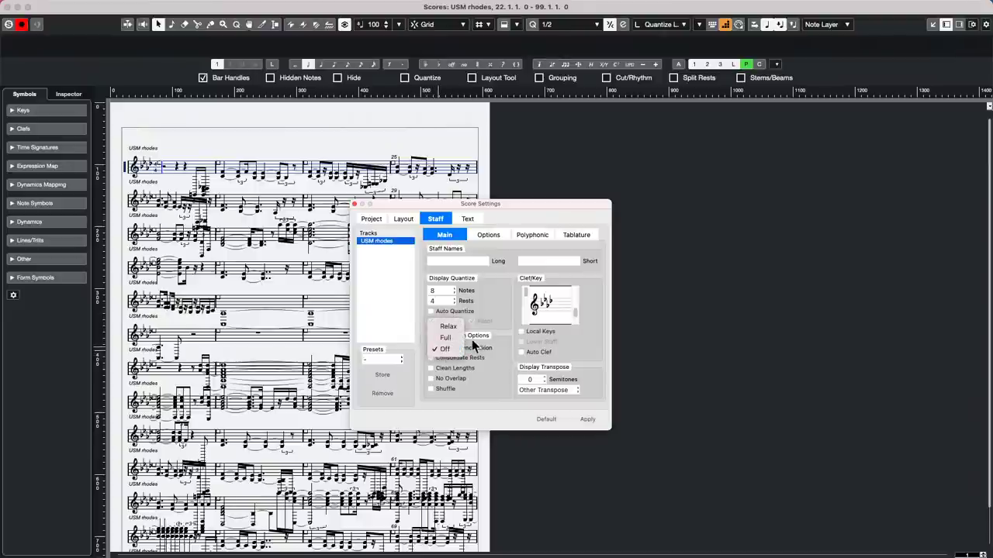
Set Syncopation to Relax and enable Consolidate Rests, Clean Lengths, No Overlap and Shuffle for the staff.
click(447, 330)
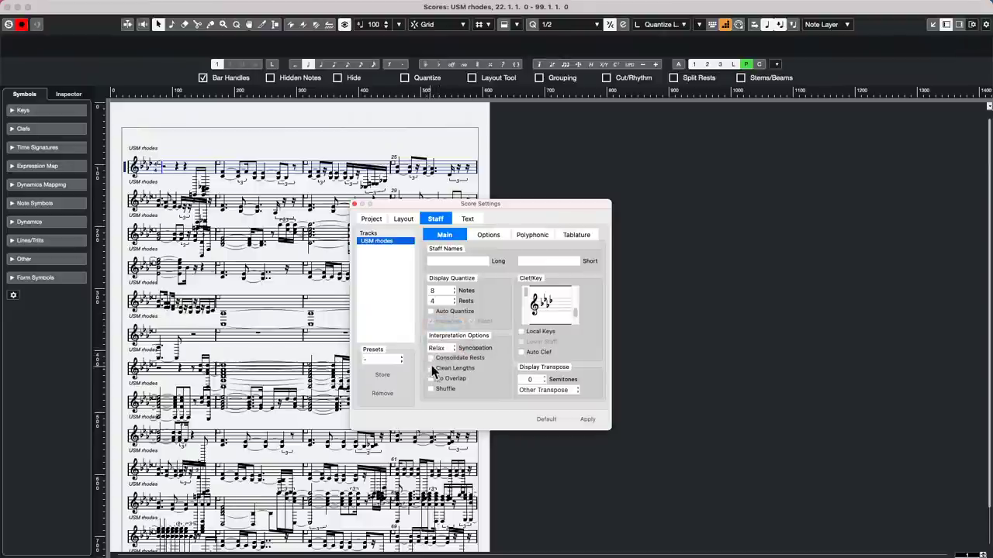
click(430, 358)
click(430, 368)
click(430, 379)
click(430, 388)
Set the staff mode to Split, apply the staff settings and close the Score Settings window.
click(532, 234)
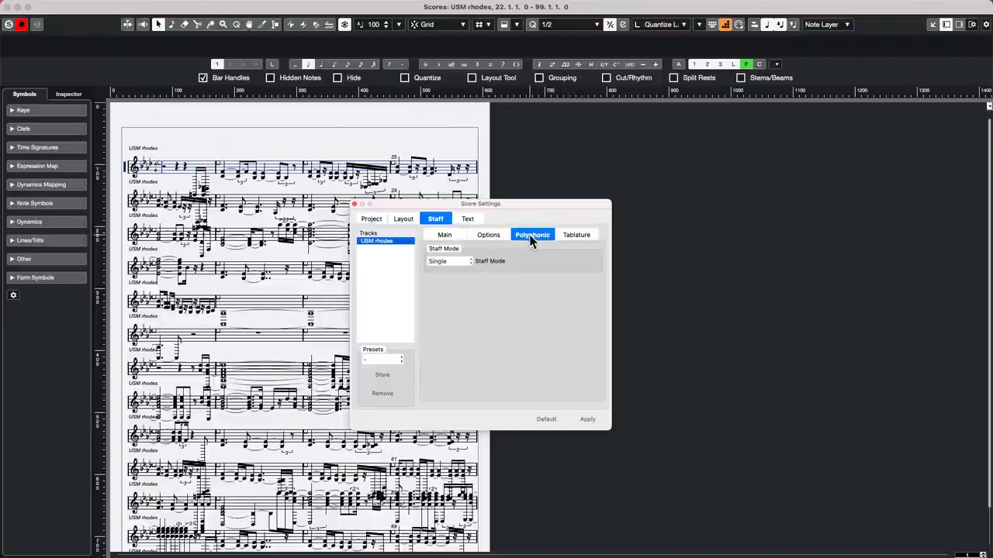
click(457, 261)
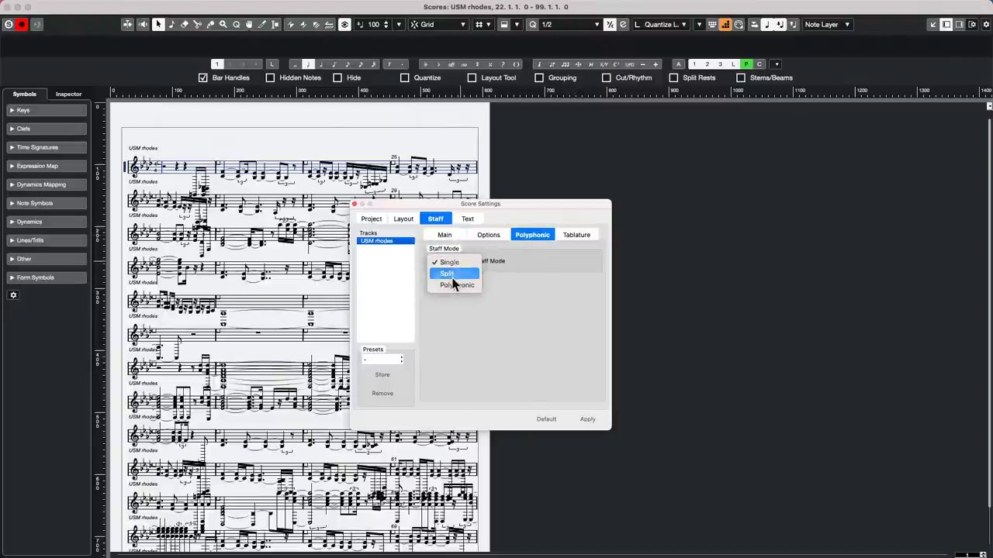
click(453, 275)
click(446, 235)
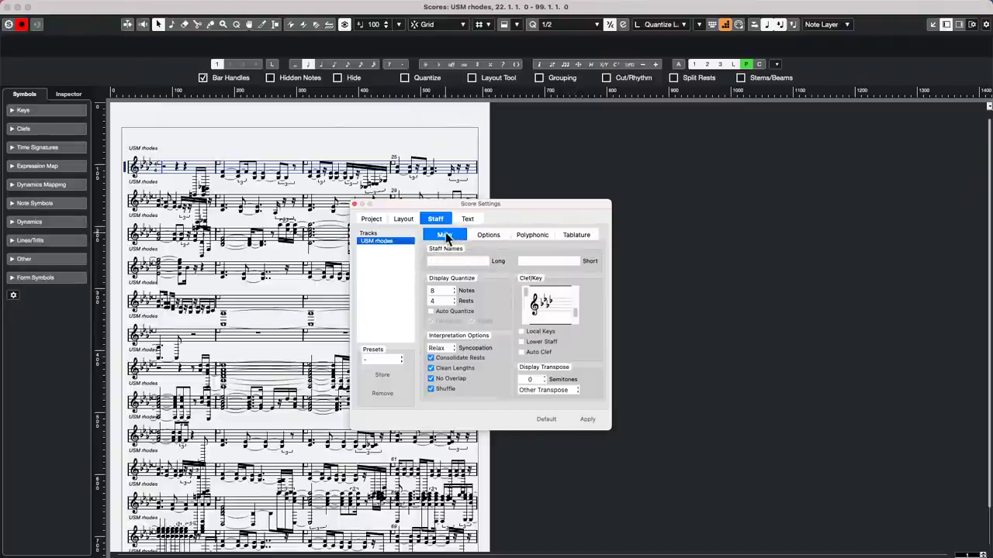
click(535, 234)
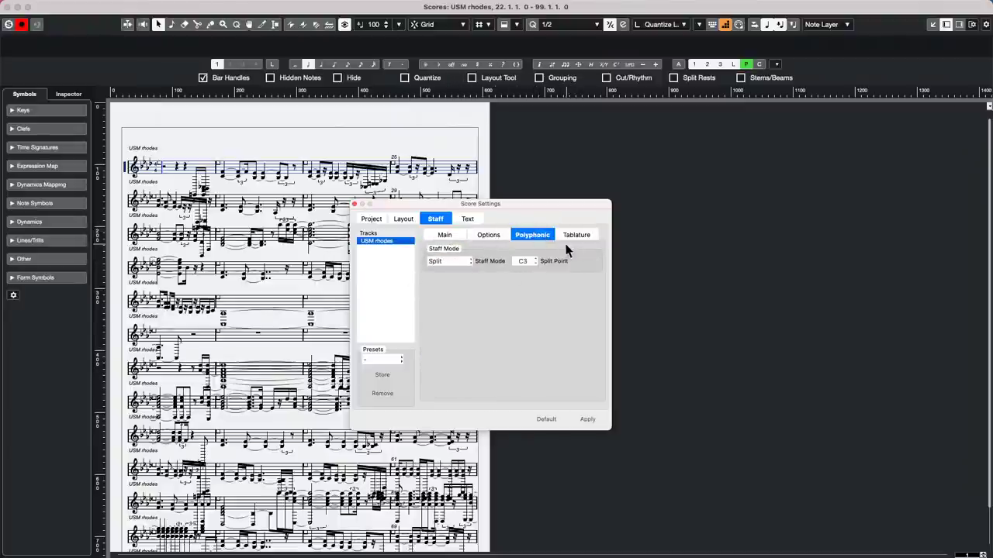
click(587, 418)
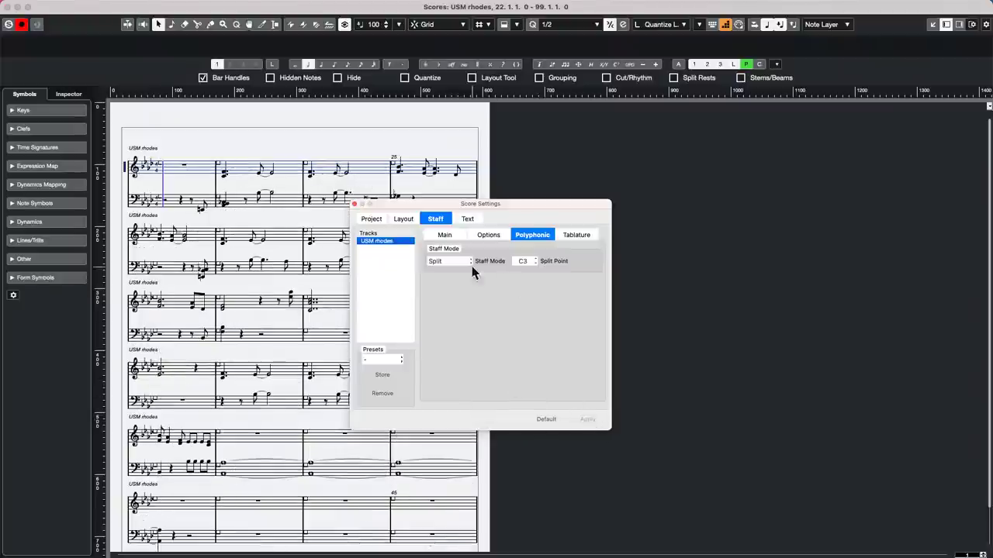
click(355, 204)
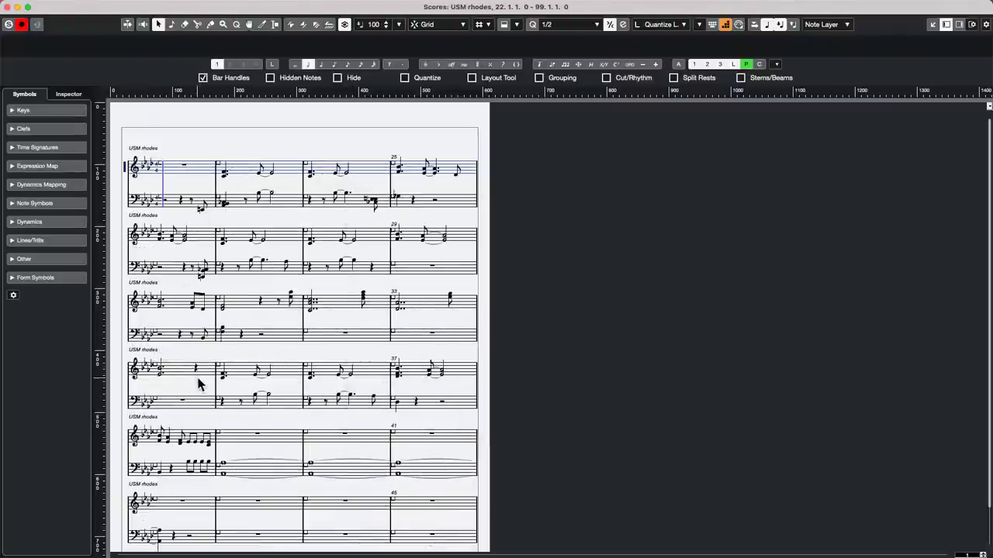
Reopen the Score Settings for the split staff, check its staff options and close the window.
scroll(203, 384, down, 1)
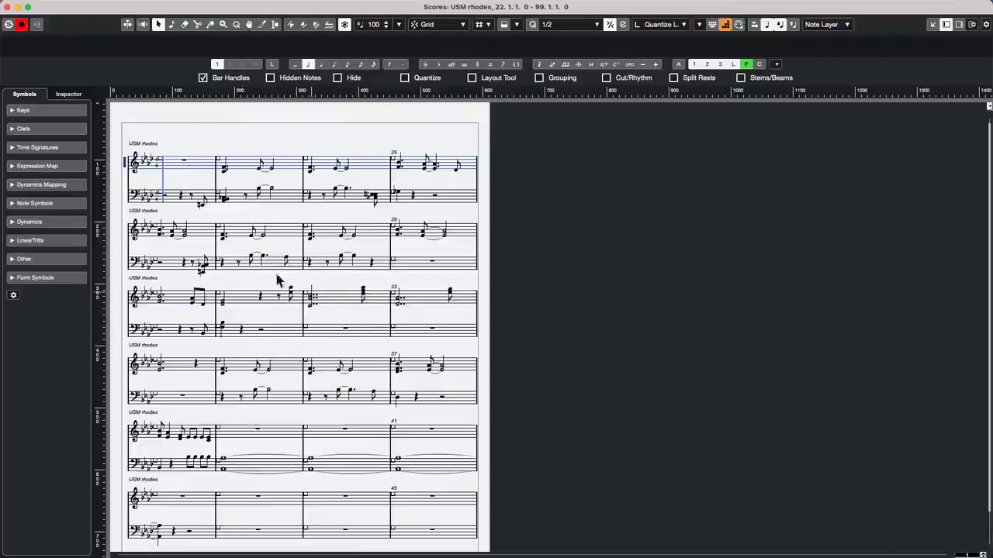
double_click(125, 160)
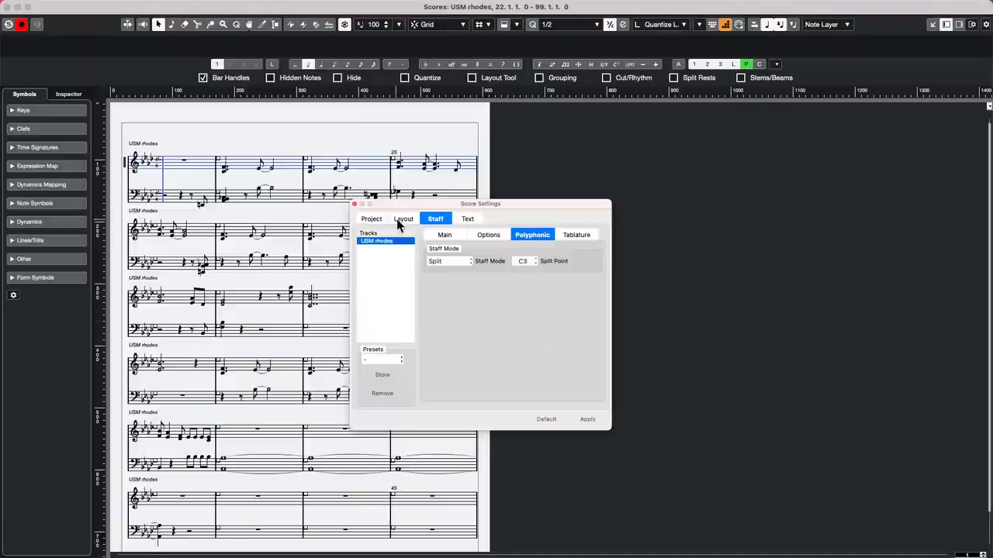
click(495, 237)
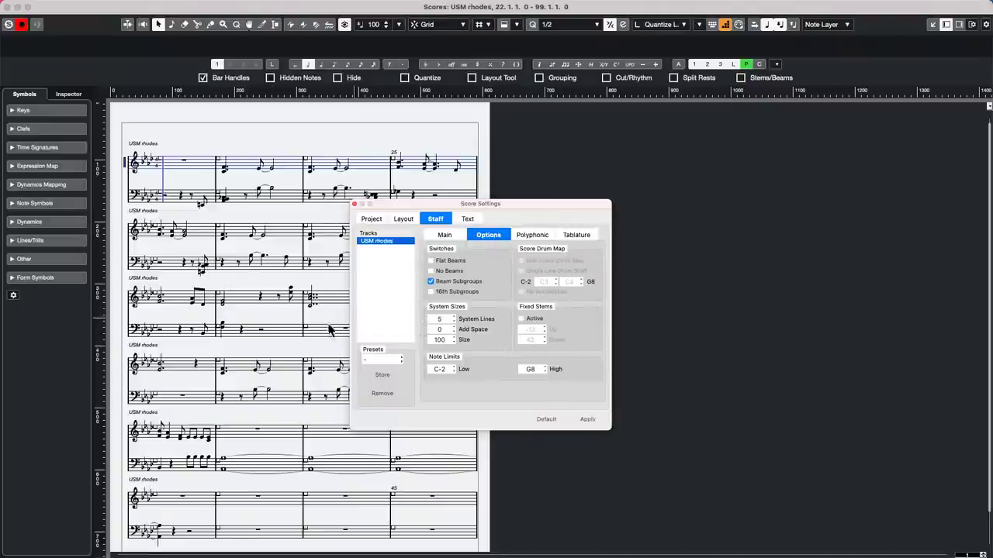
click(355, 204)
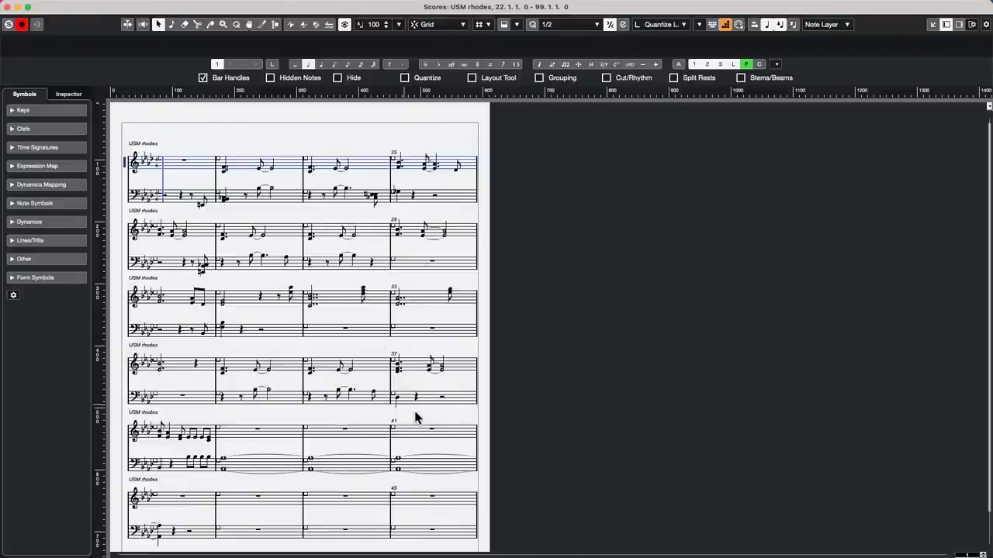
Close the USM rhodes score window and enlarge the drum loop track in the project.
scroll(291, 408, down, 1)
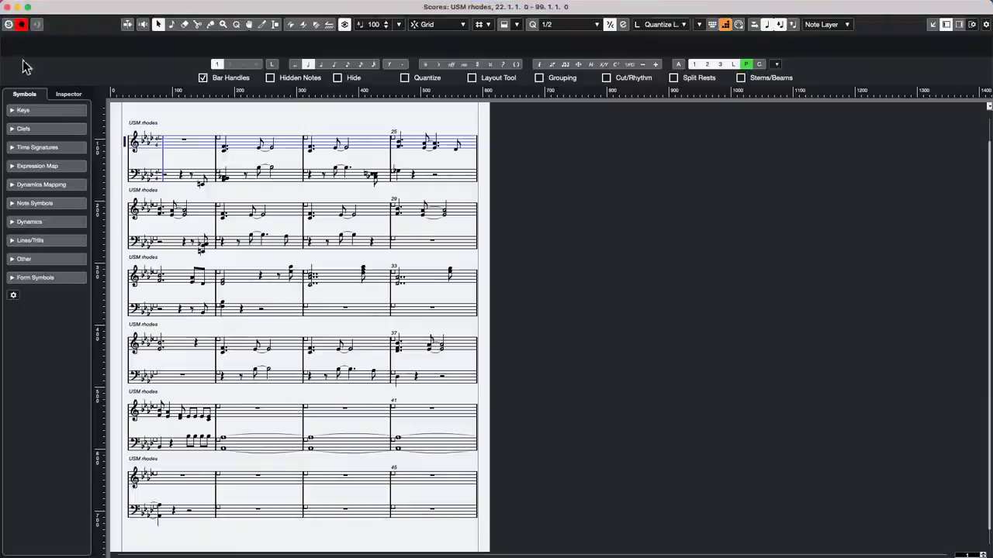
click(10, 6)
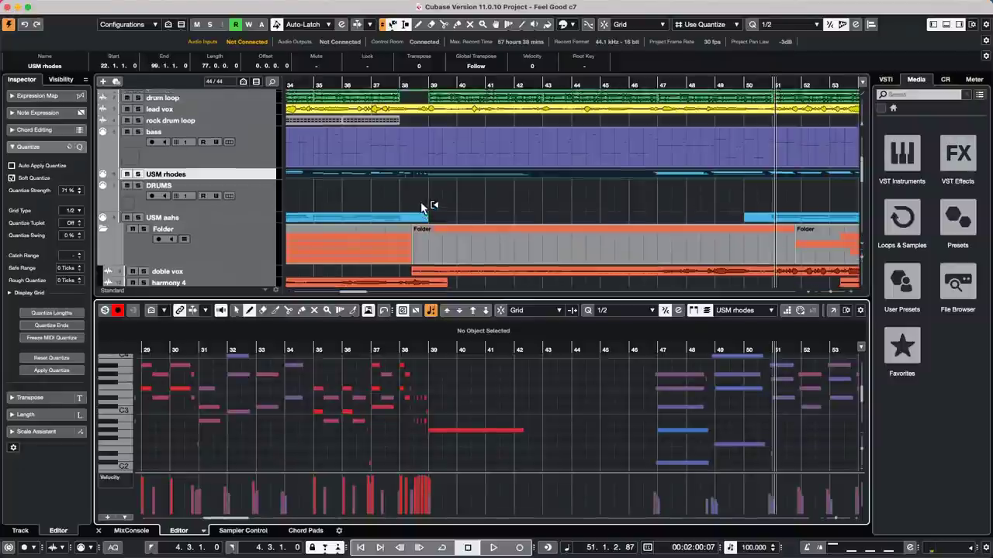
scroll(422, 208, up, 5)
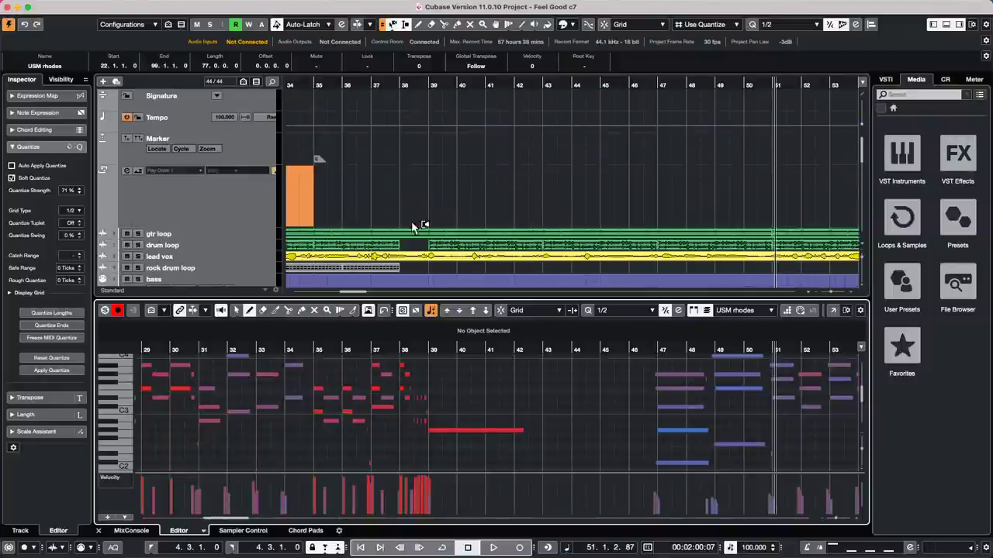
click(258, 248)
drag(256, 249, 256, 278)
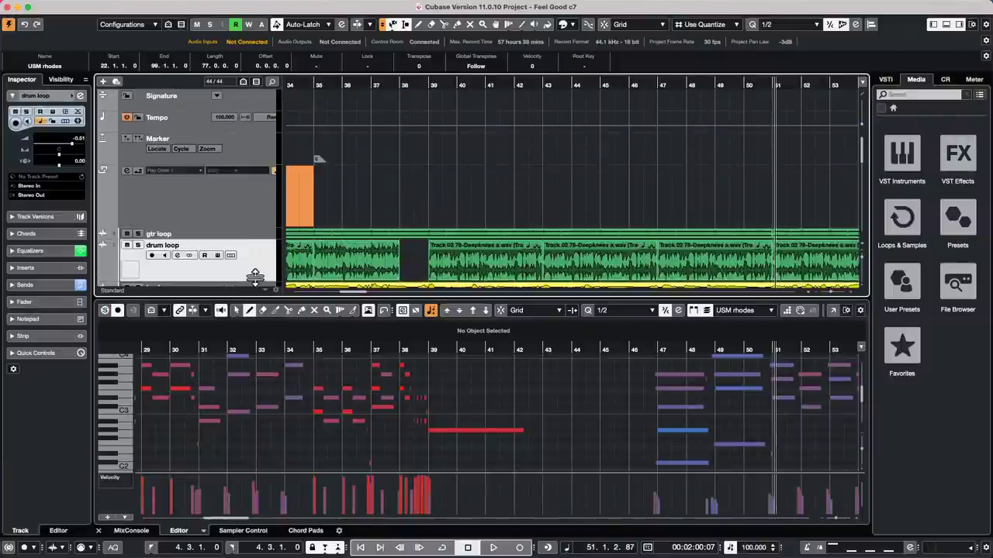
Split the drum loop event that starts at bar 31 at about 32.3.1 and select its first part.
click(373, 285)
key(l)
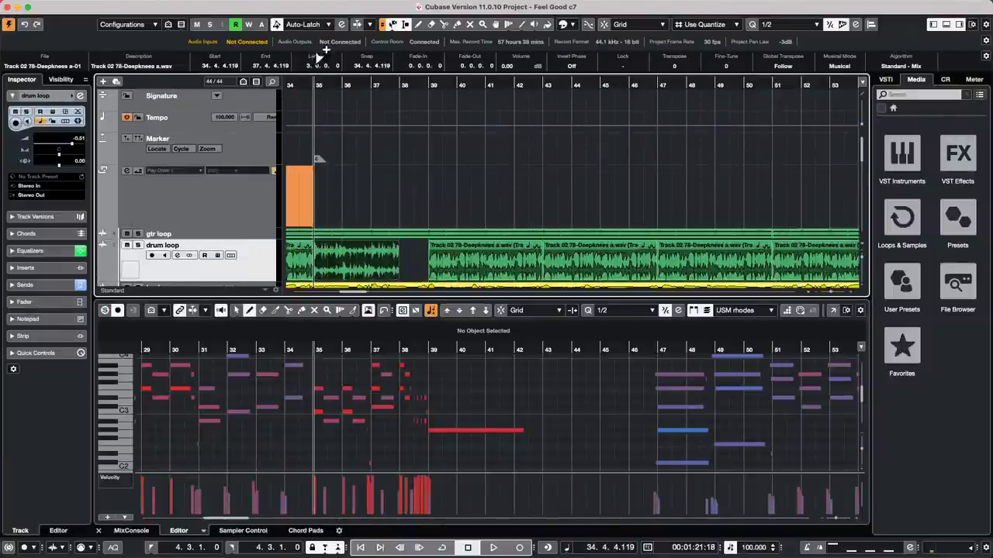
drag(334, 89, 543, 255)
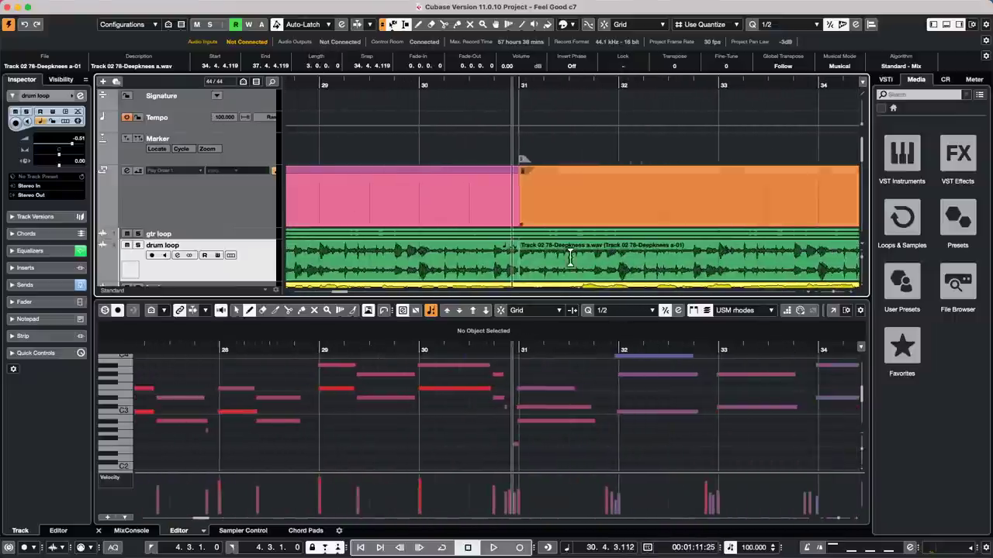
right_click(624, 267)
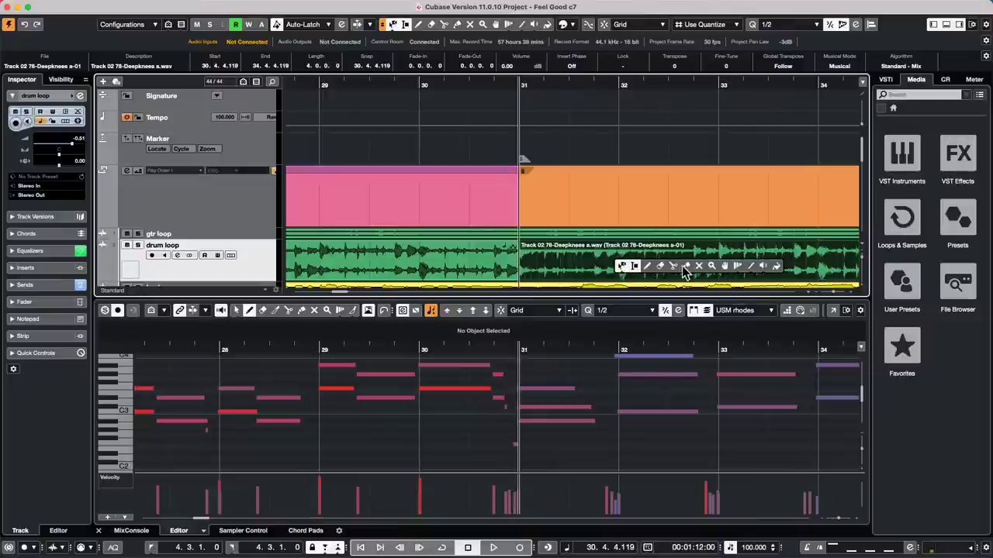
click(674, 266)
click(673, 271)
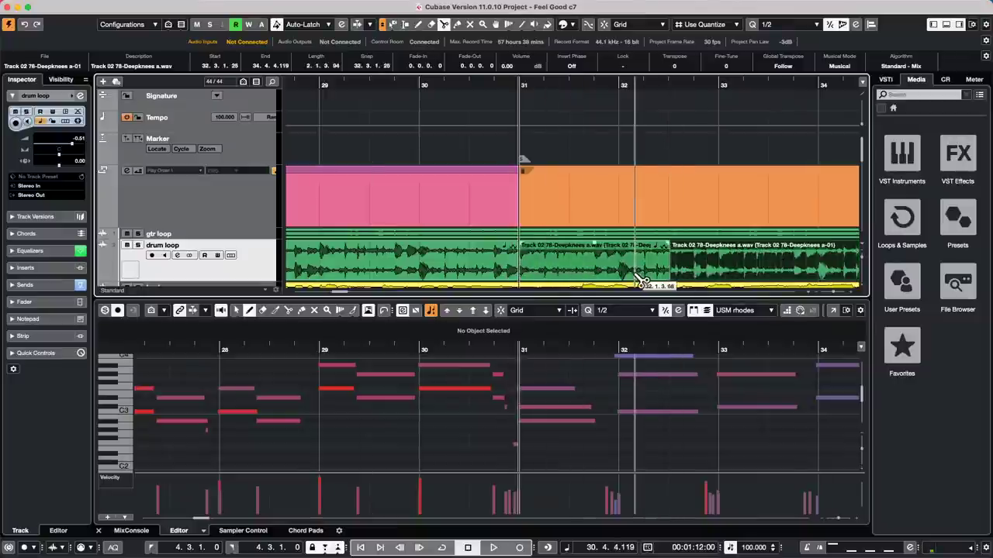
click(666, 262)
mouse_move(669, 243)
mouse_down()
mouse_move(641, 248)
mouse_move(670, 248)
mouse_up()
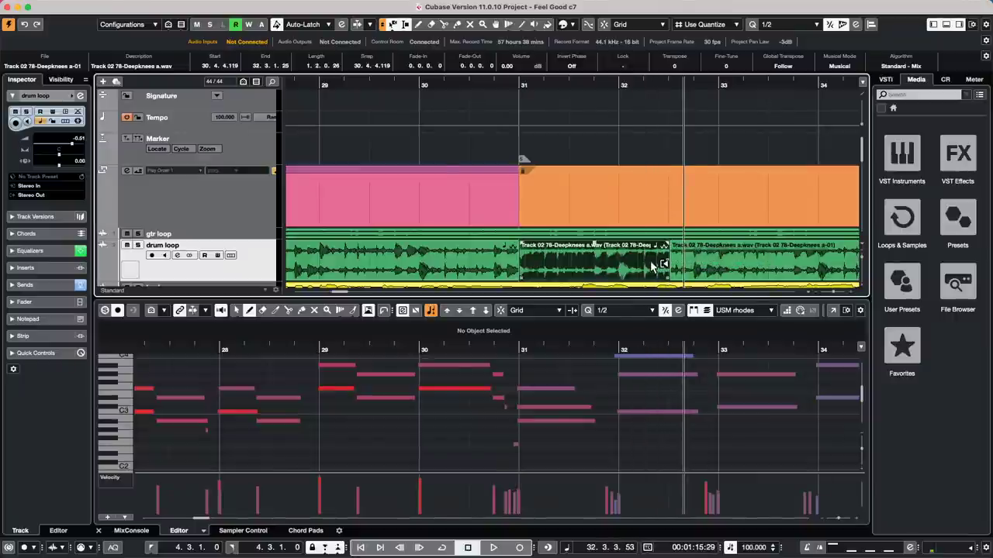
Turn on Auto Fade In, Auto Fade Out and Auto Crossfades for the drum loop track and close the Auto Fades settings.
click(76, 112)
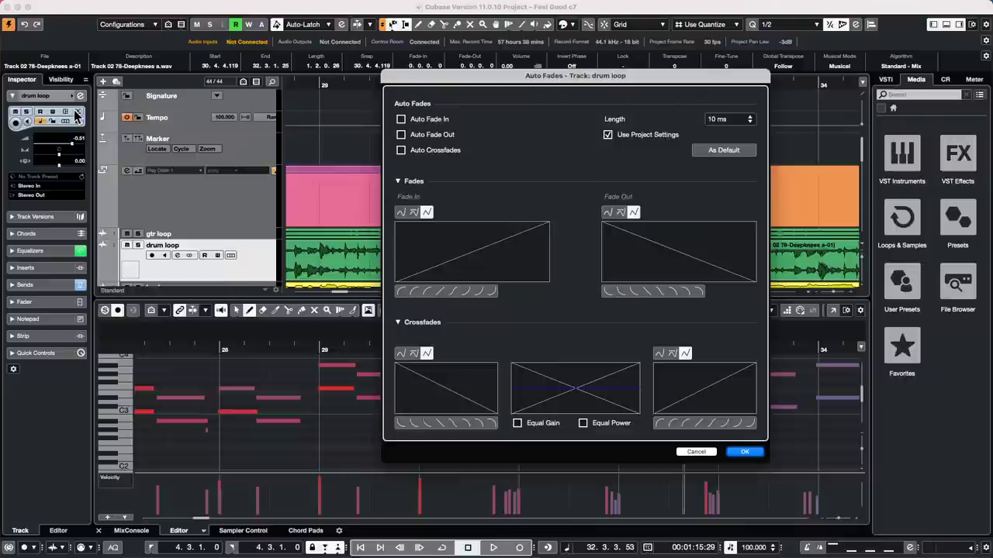
click(402, 120)
click(402, 135)
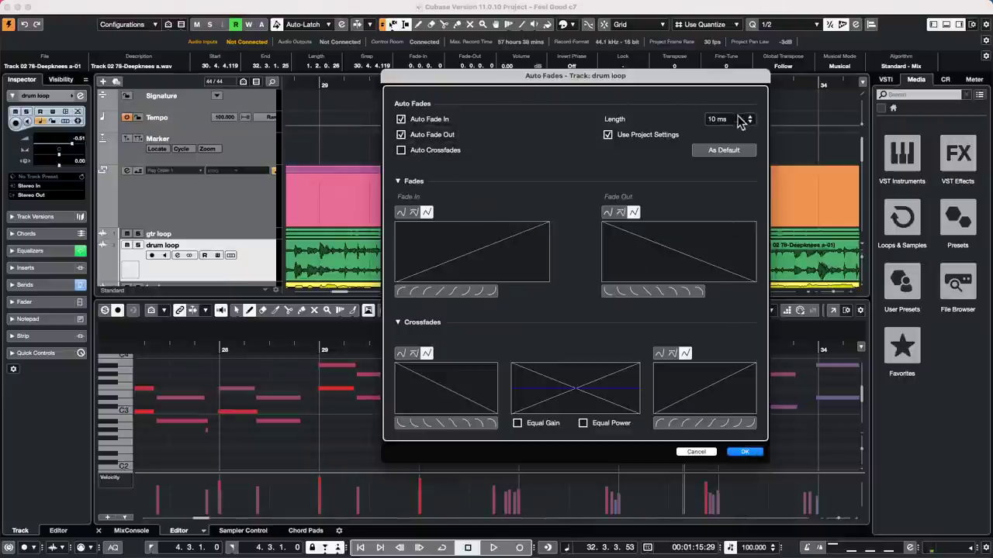
drag(640, 81, 396, 100)
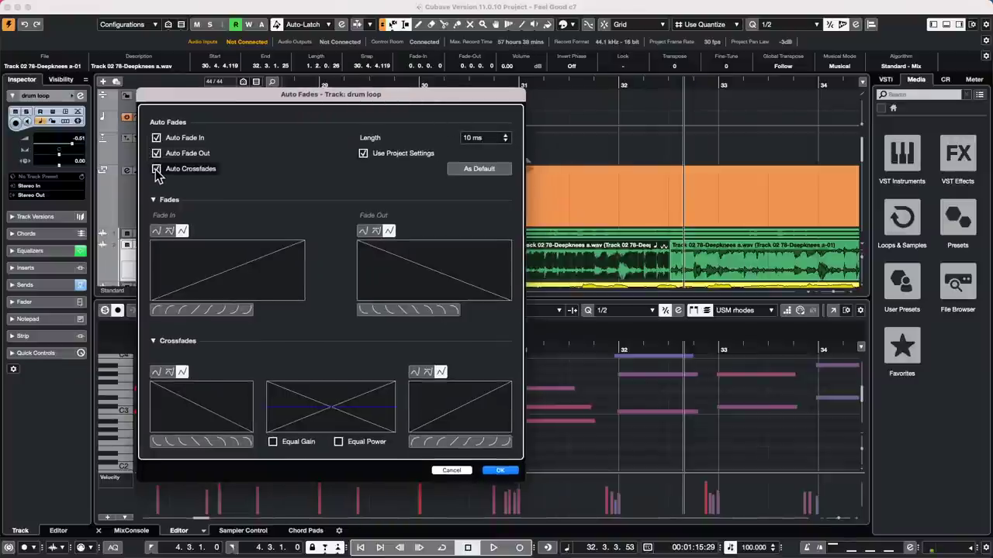
click(156, 169)
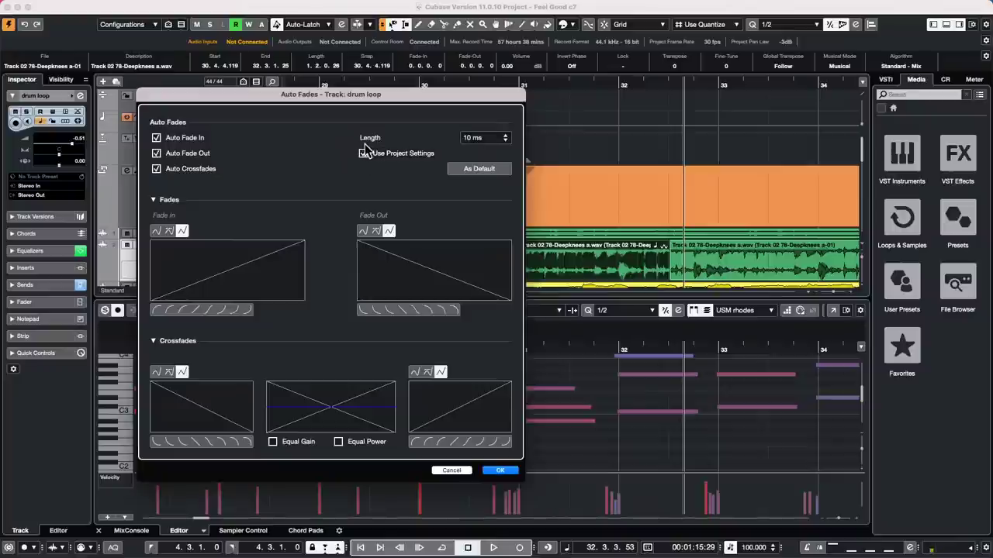
click(465, 470)
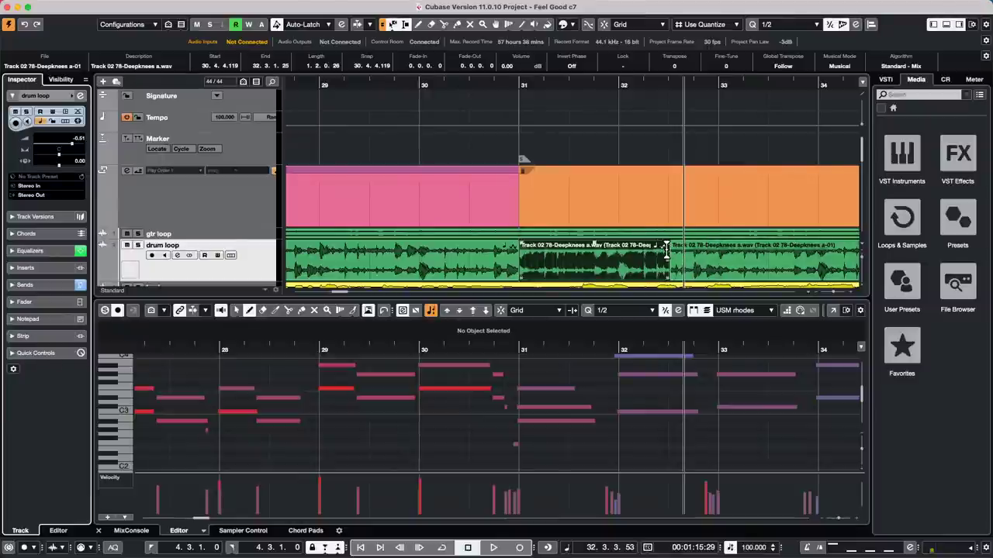
Select a range across the drum loop split near 32.3, from about 32.2.4.51 to 32.3.1.85.
drag(666, 253, 665, 243)
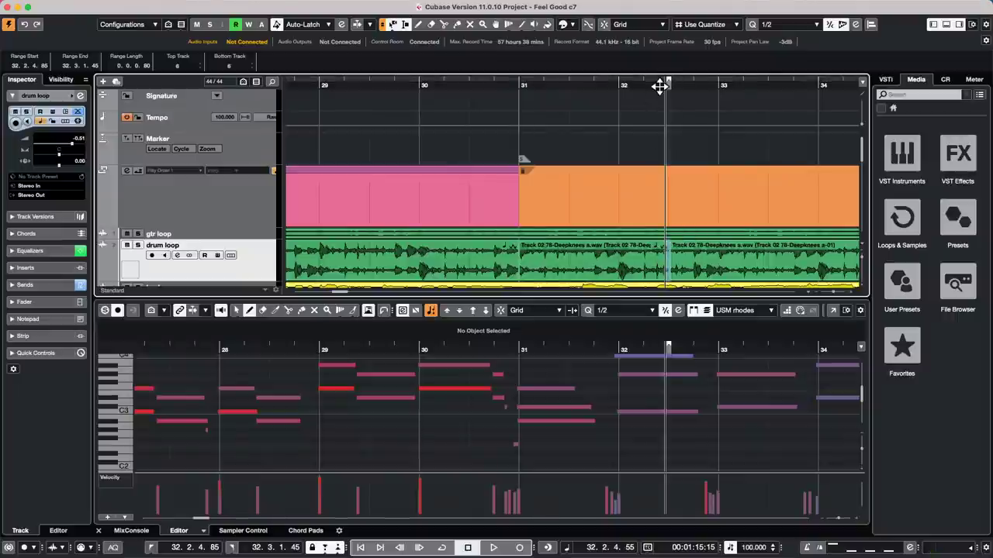
drag(661, 82, 663, 140)
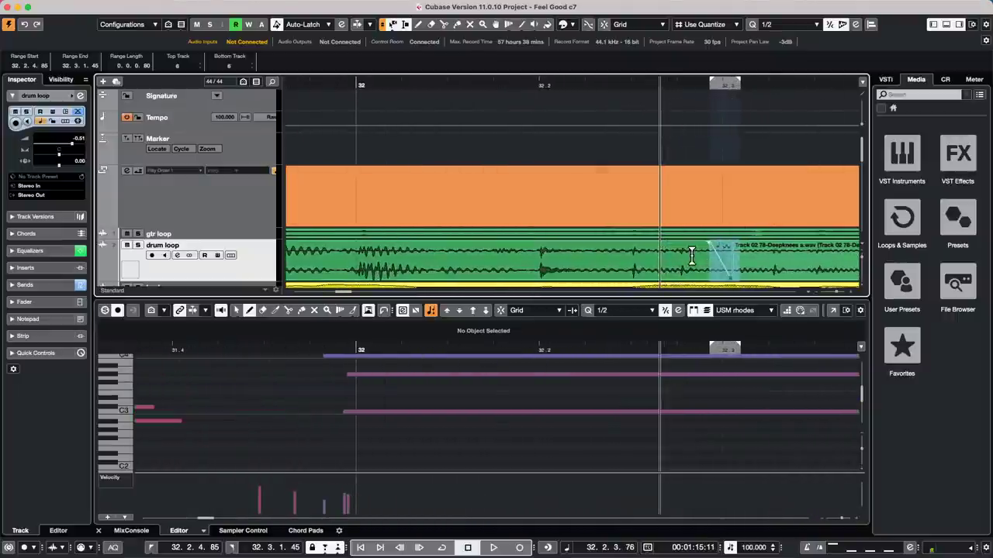
double_click(761, 256)
drag(697, 254, 755, 256)
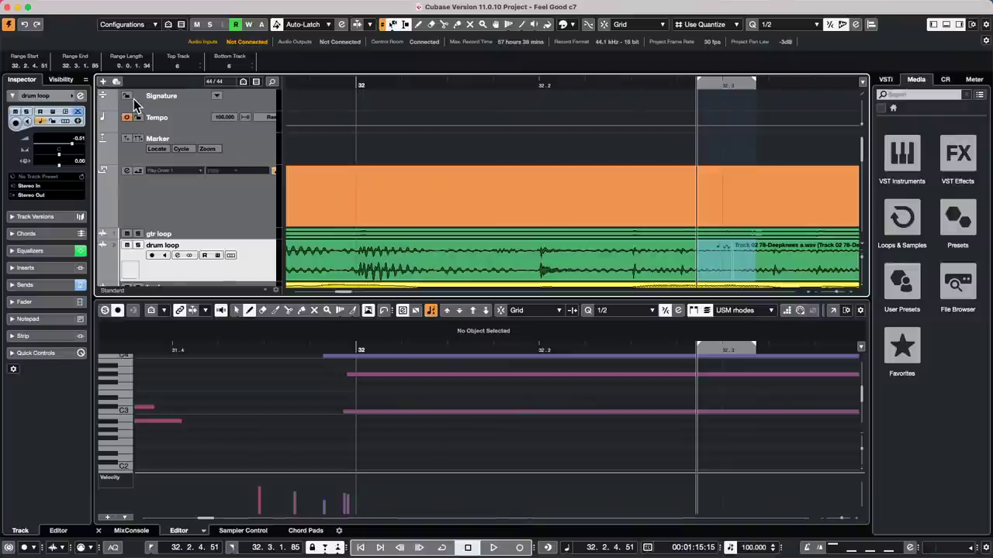
Split the drum loop event at about 32.2.
click(486, 82)
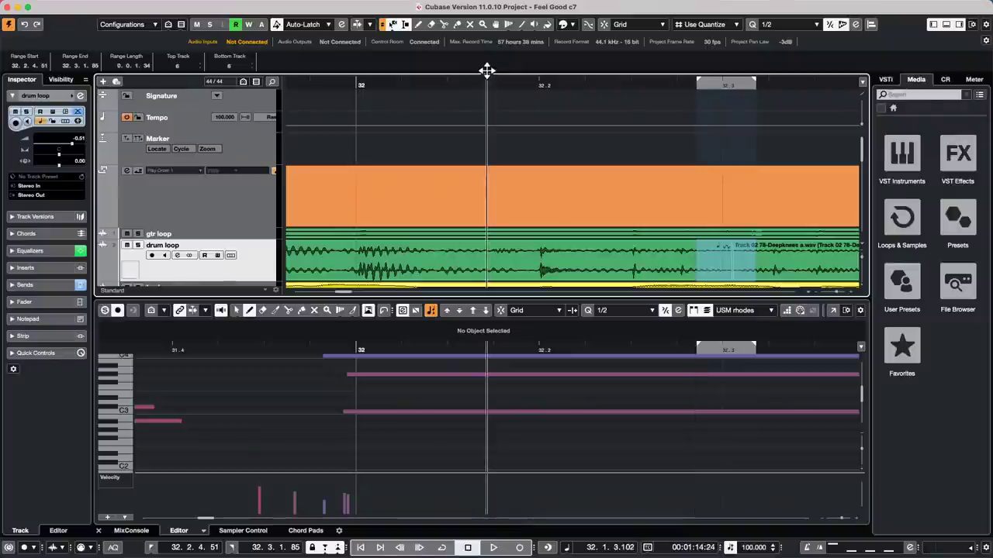
right_click(533, 260)
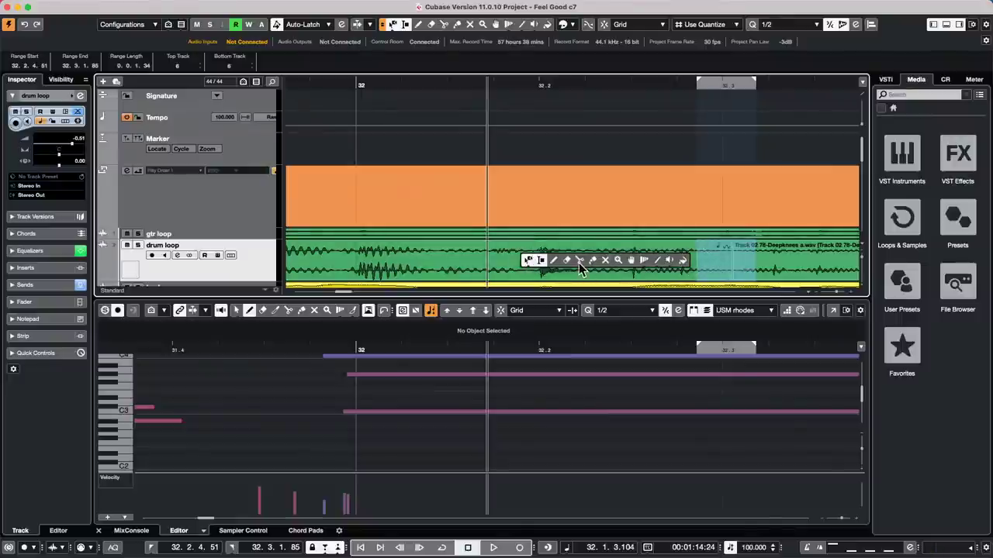
click(579, 262)
click(543, 265)
key(1)
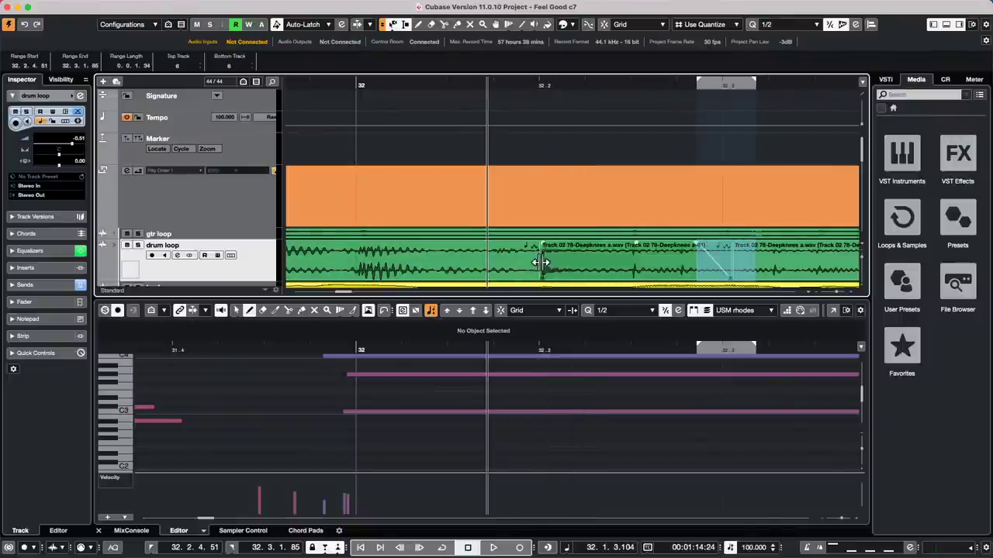
Select a range across the drum loop split at 32.2, from about 32.1.4.84 to 32.2.1.50.
right_click(541, 263)
click(572, 263)
drag(558, 256, 525, 254)
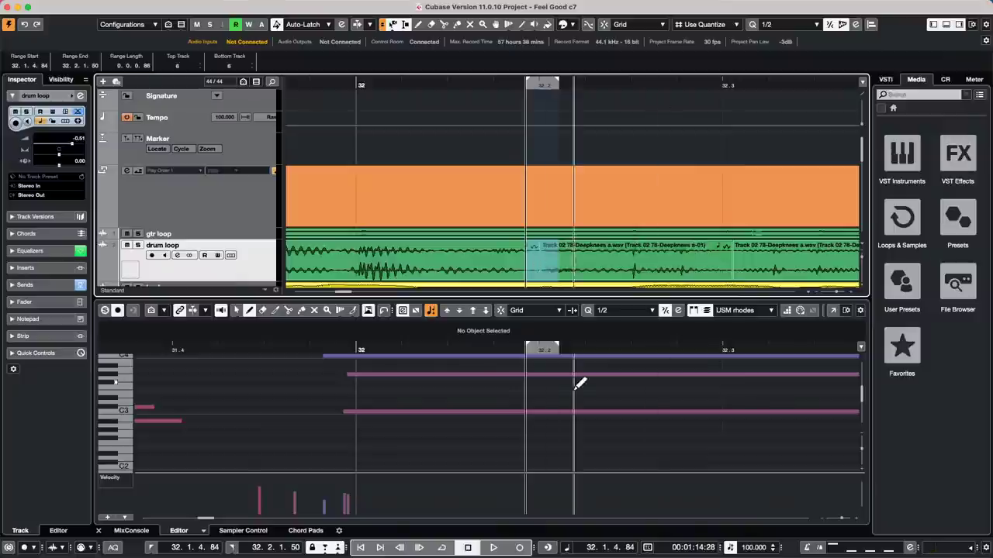
Show the Control Room and open the harmony 3 audio event in the Sample Editor.
click(946, 79)
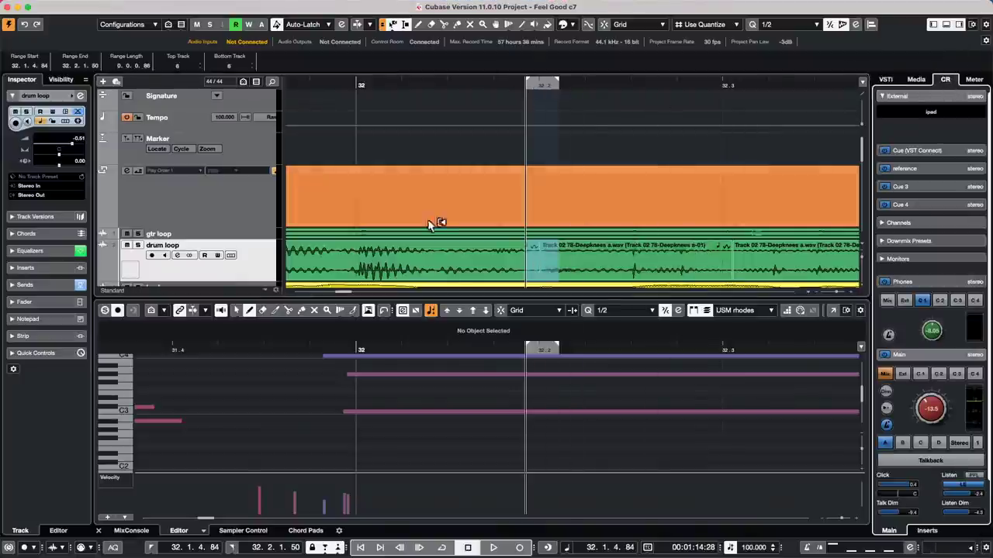
scroll(444, 233, down, 4)
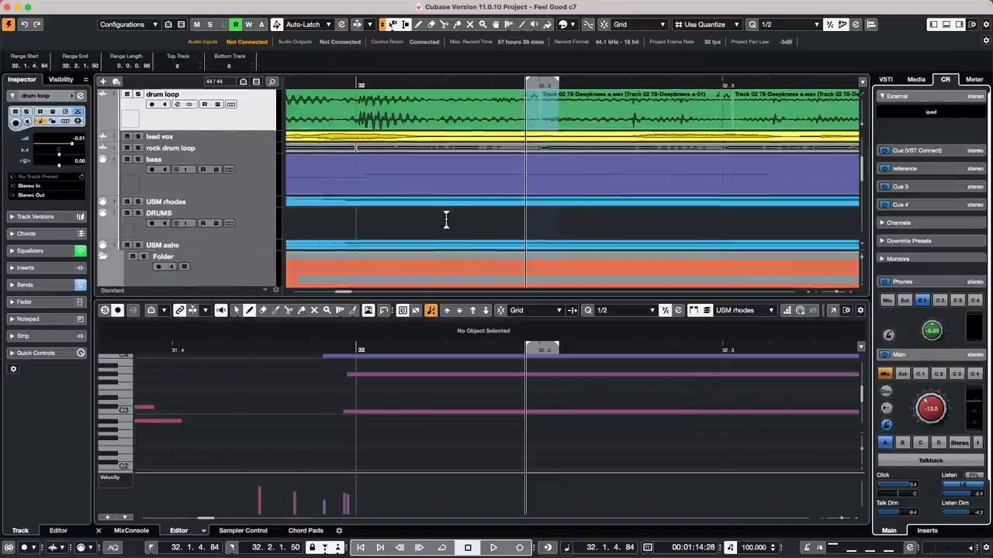
drag(424, 82, 408, 63)
scroll(450, 133, up, 5)
scroll(523, 215, down, 1)
scroll(524, 215, down, 8)
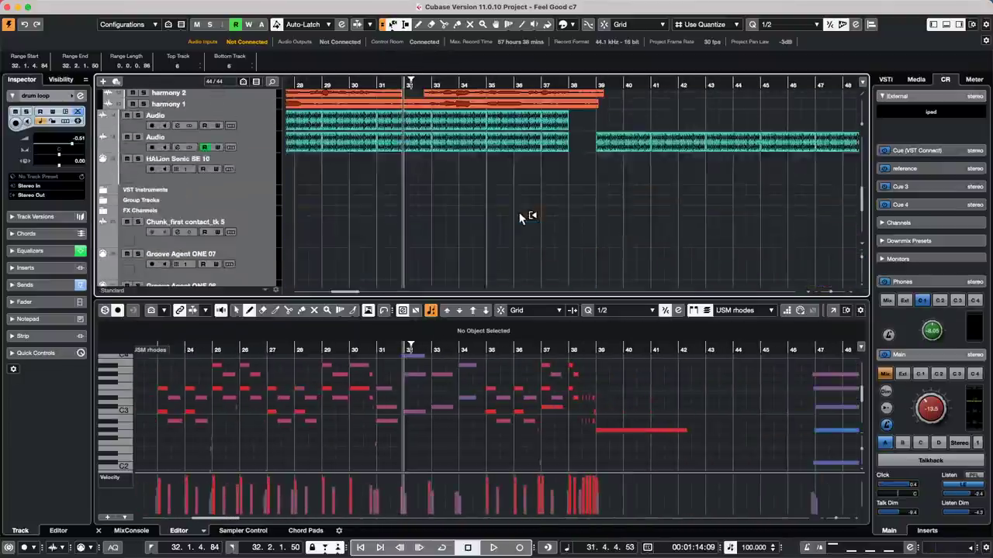
scroll(512, 212, up, 4)
click(457, 186)
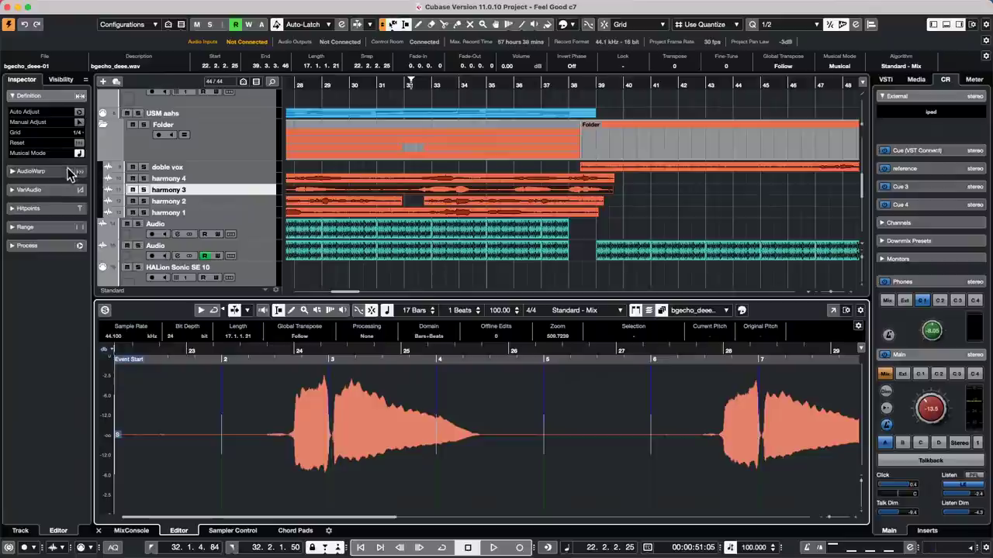
Enable Edit VariAudio and Acoustic Feedback for the harmony 3 event, and nudge the long pitch segment after bar 24.
click(45, 189)
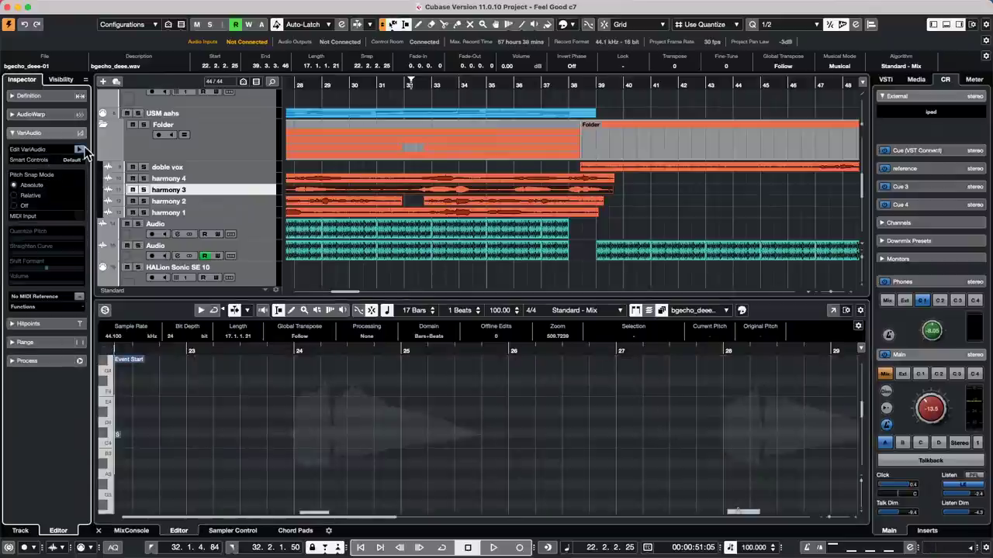
click(79, 148)
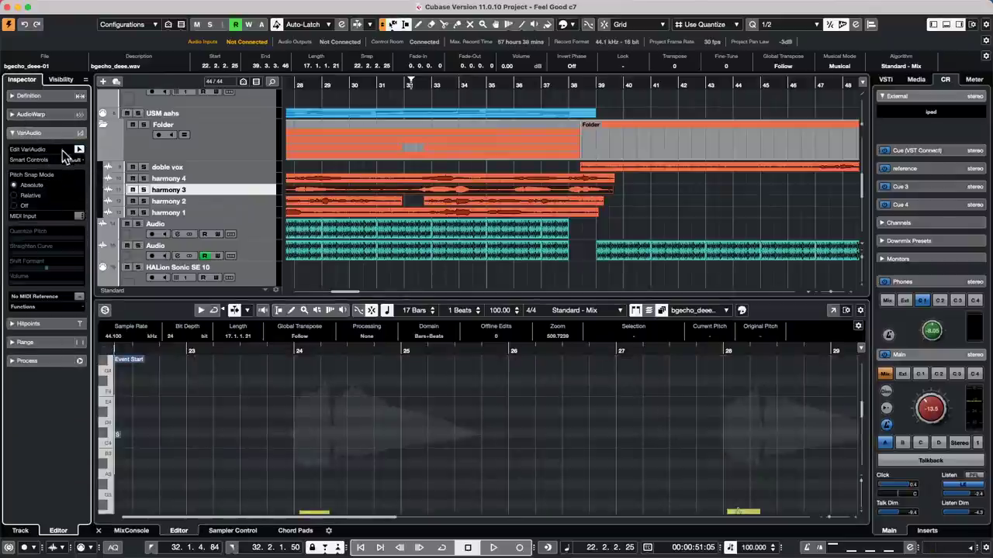
scroll(378, 390, down, 2)
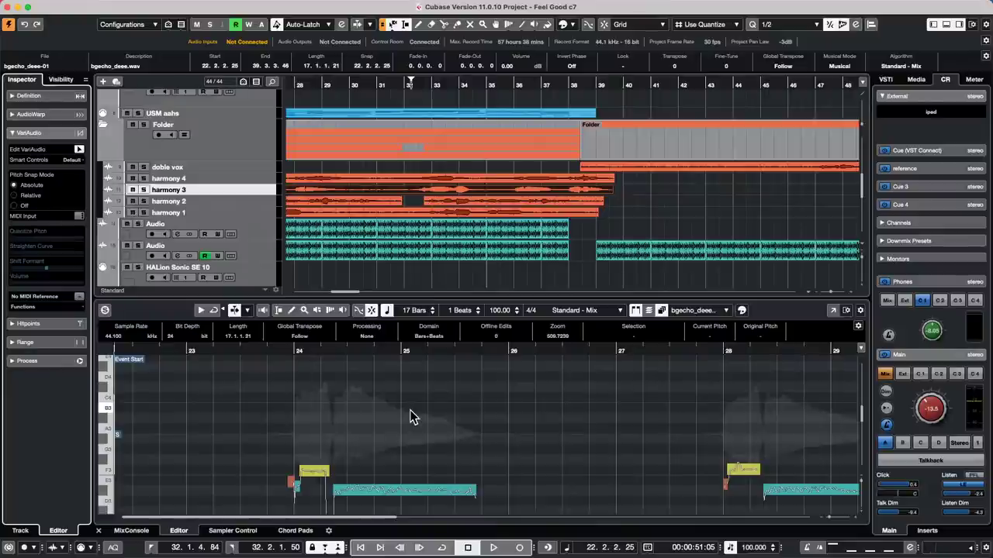
click(264, 311)
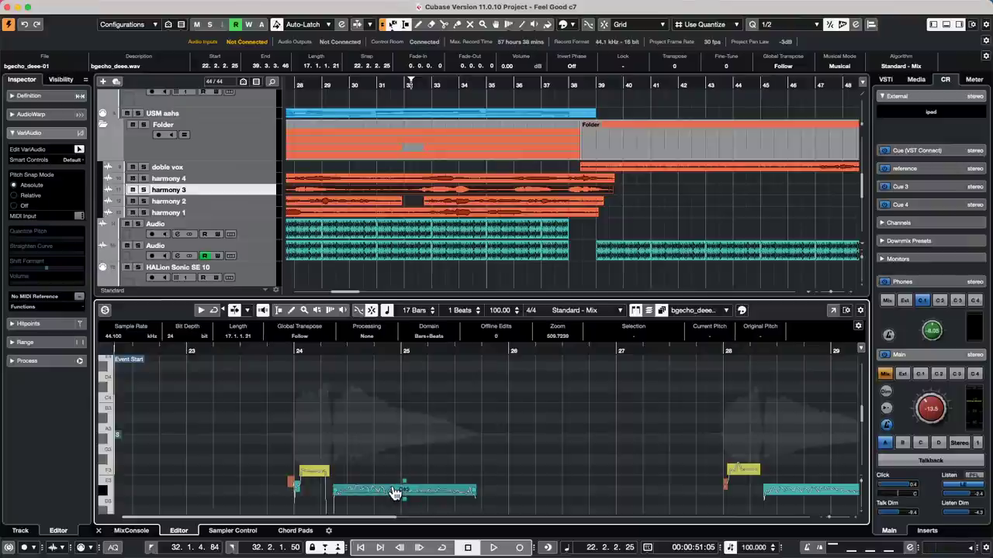
mouse_move(394, 491)
mouse_down()
mouse_move(390, 448)
mouse_move(386, 493)
mouse_up()
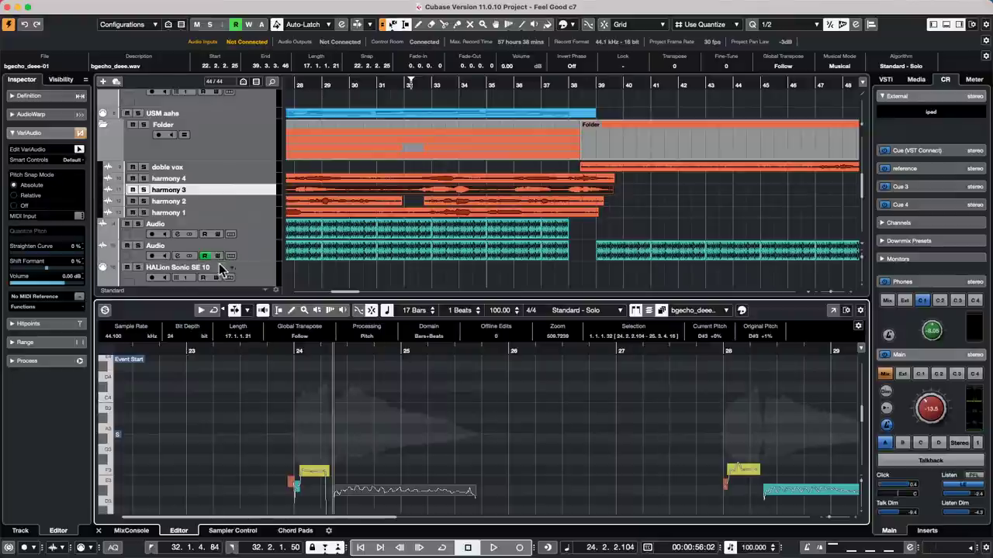
Set the Play tool to Scrub and audition the lower Audio track's event at bar 33 and the harmony 4 event.
right_click(451, 267)
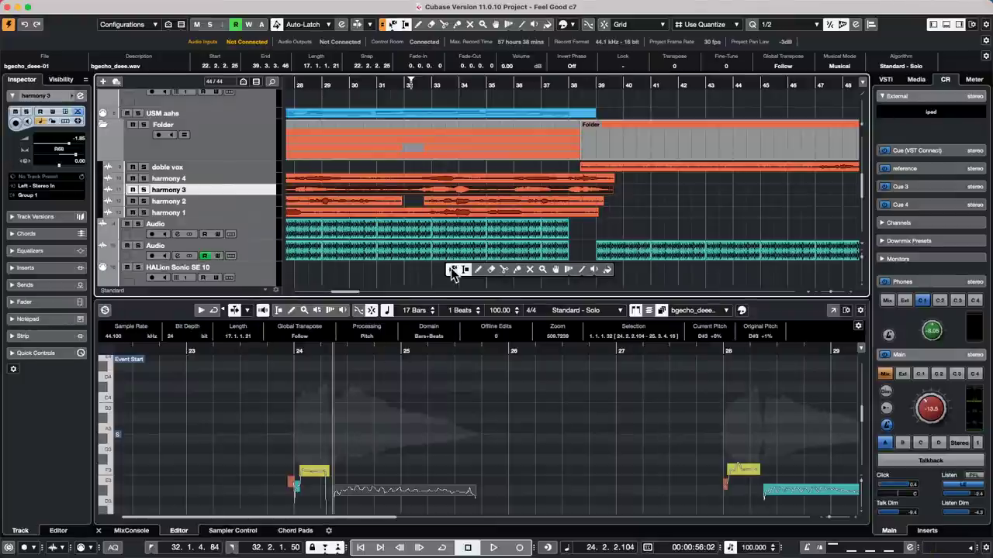
click(594, 271)
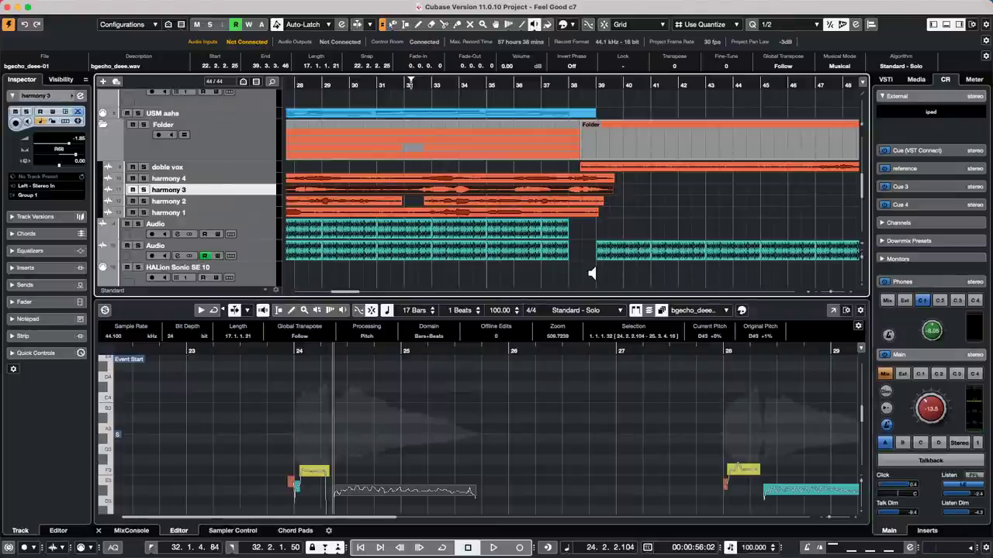
click(534, 24)
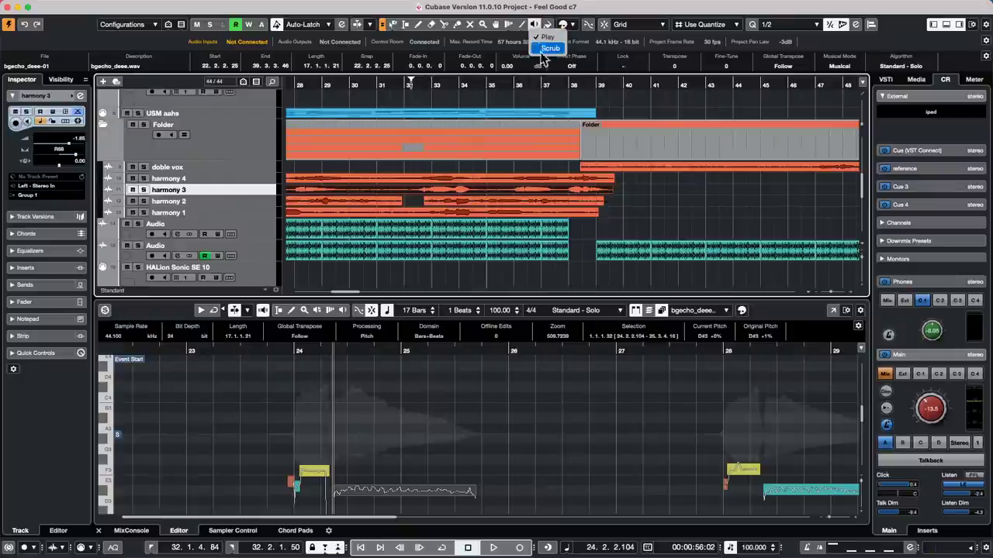
click(549, 48)
click(456, 248)
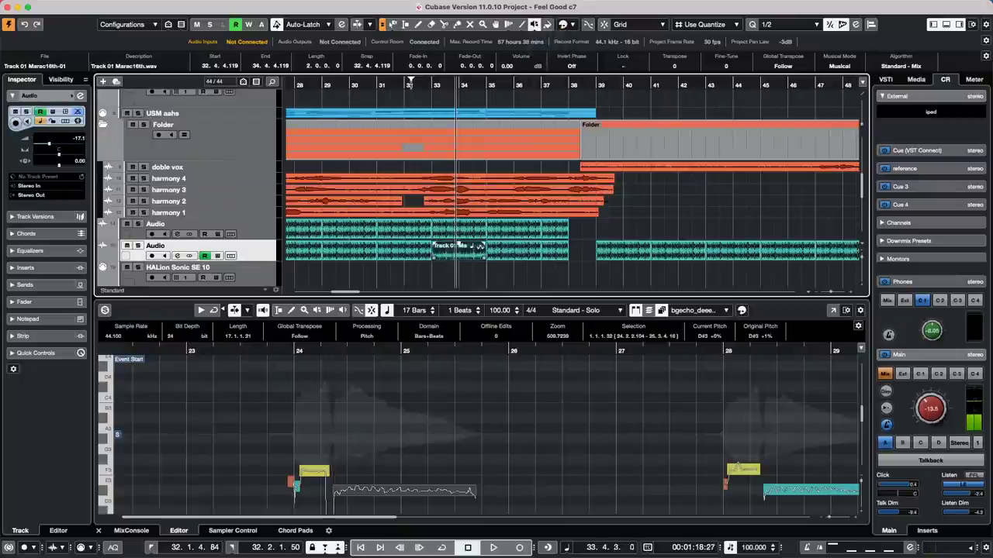
click(449, 179)
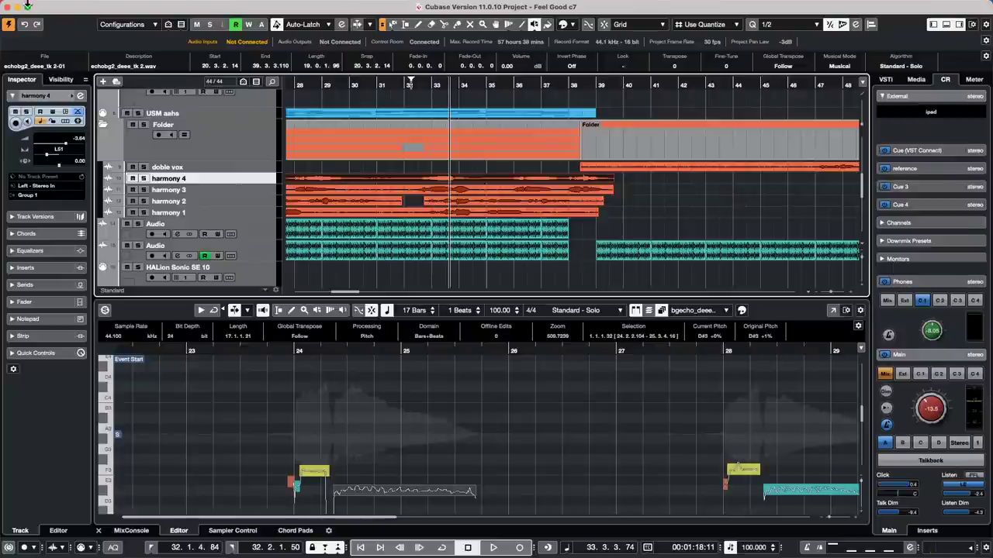
Create and activate a new project, accepting the Missing Ports dialog without mapping the port.
mouse_move(27, 4)
click(70, 7)
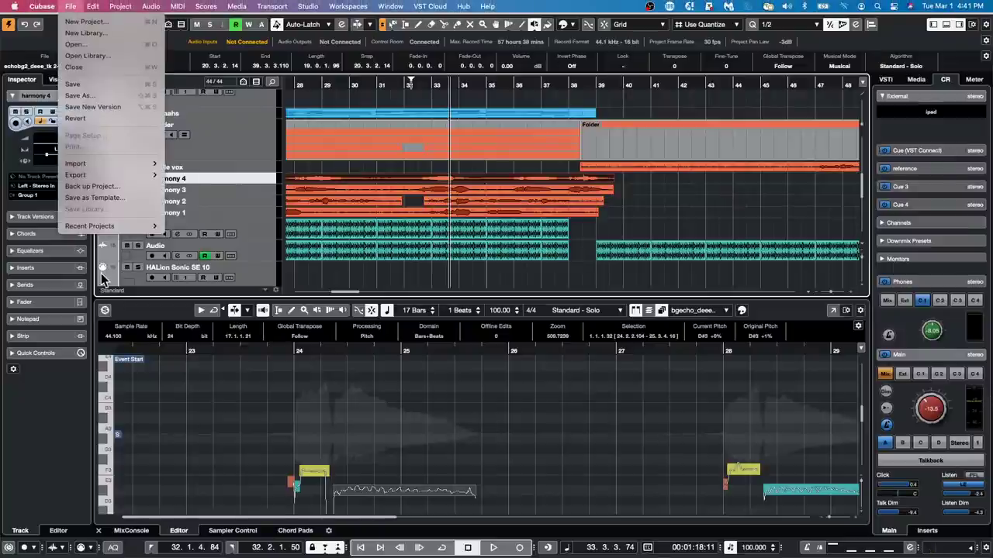
mouse_move(126, 226)
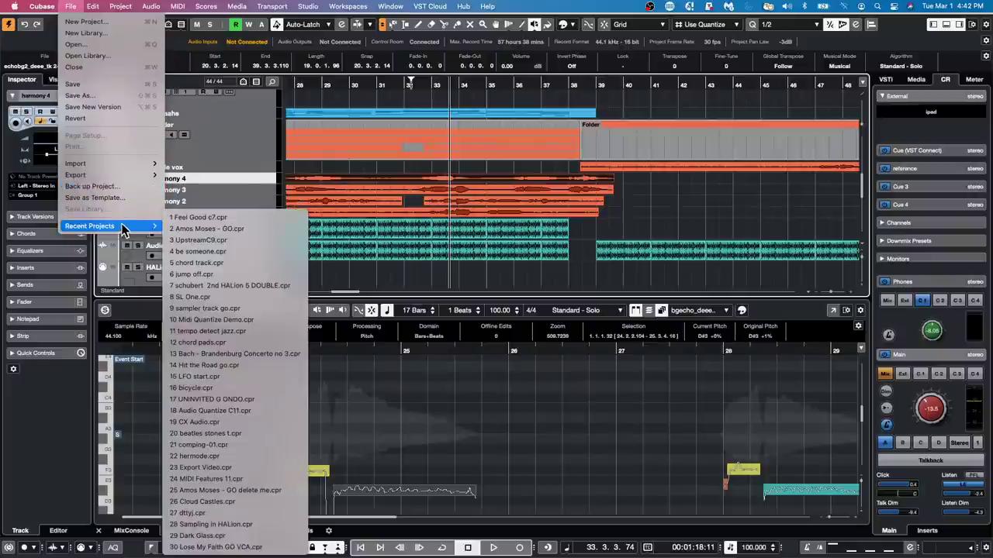
click(83, 21)
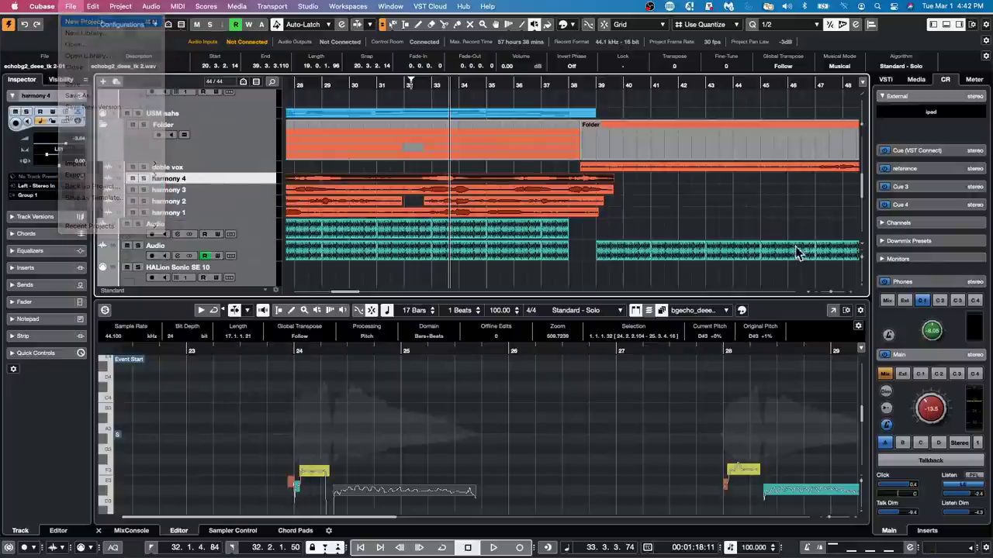
click(757, 422)
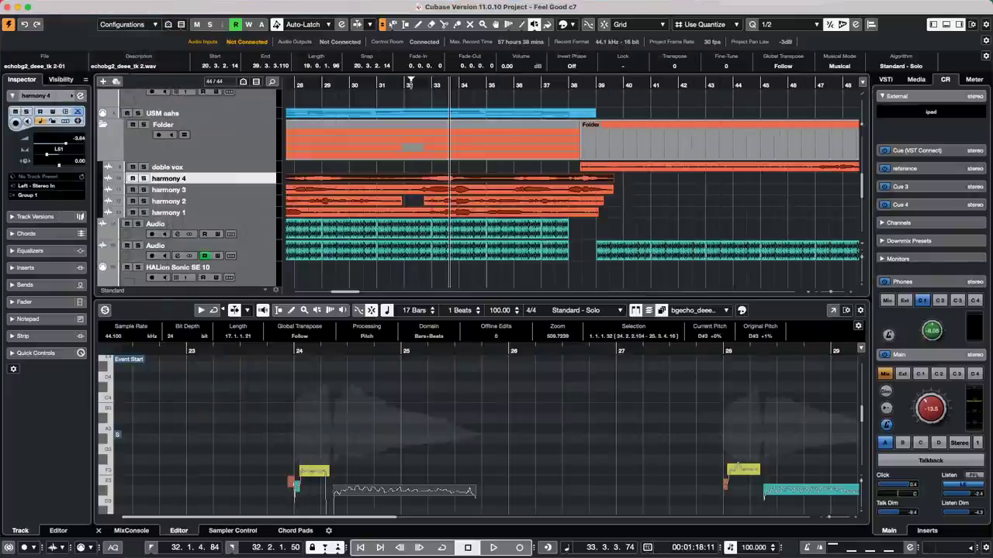
click(768, 470)
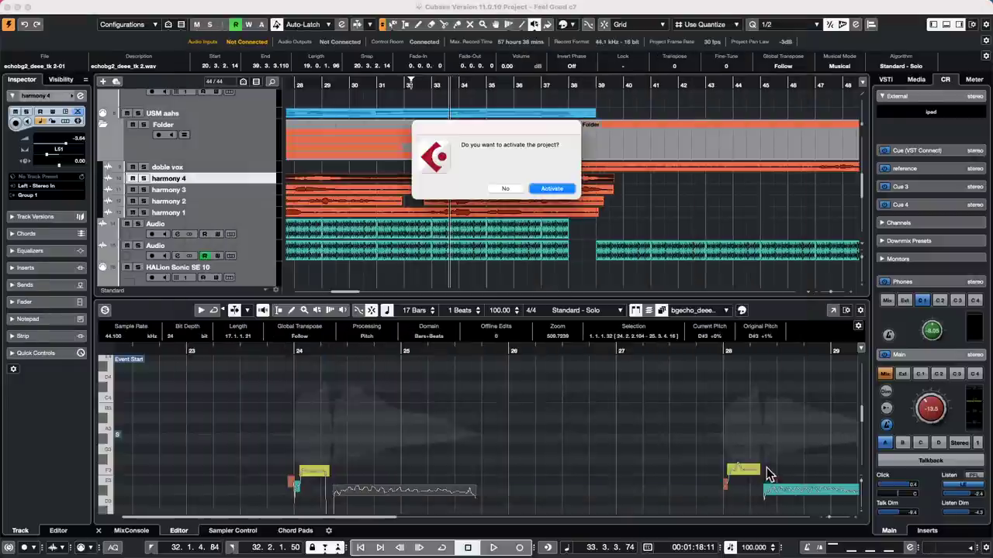
click(545, 192)
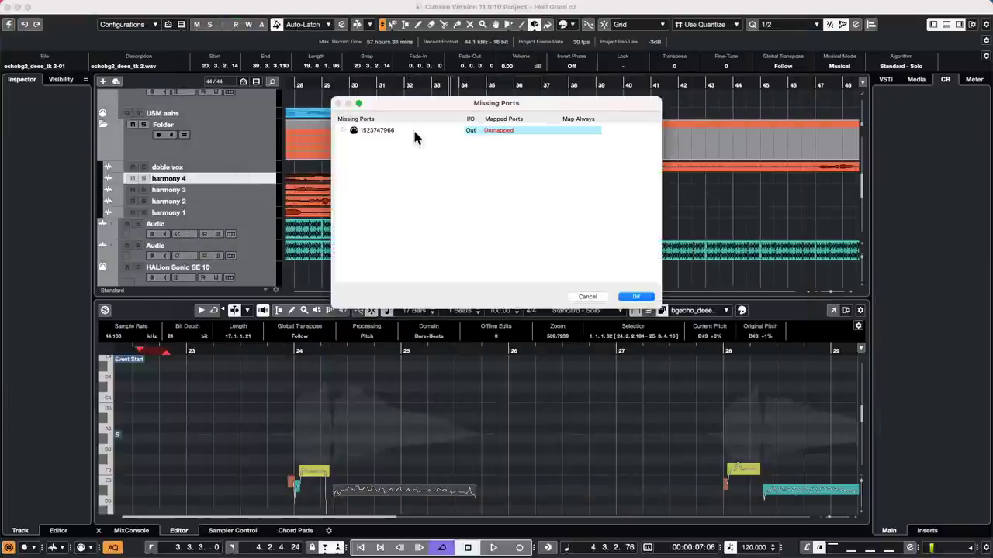
click(636, 295)
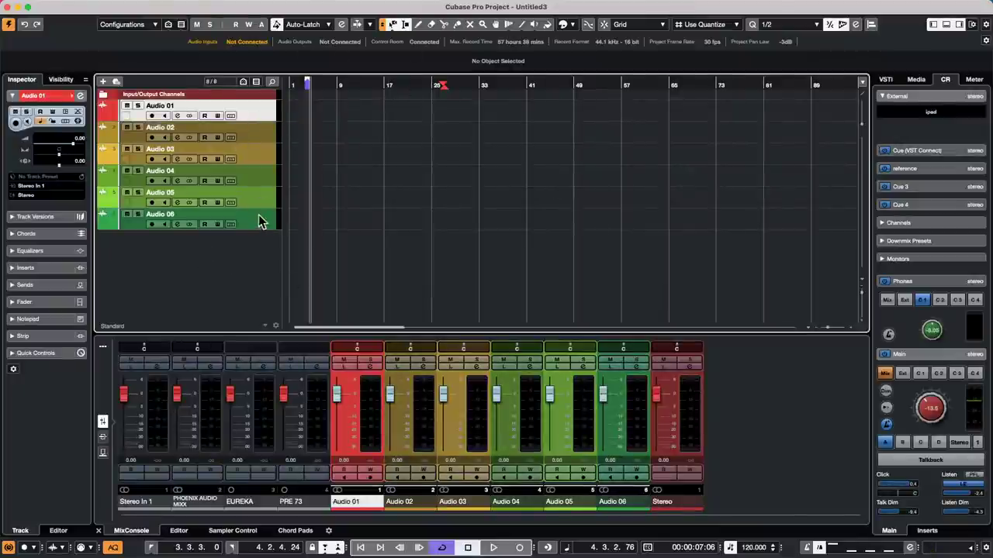
Add five stereo audio tracks below Audio 06, with UR24C Input 1 as the audio input, and select the Audio 01 track.
click(259, 216)
right_click(262, 219)
mouse_move(334, 225)
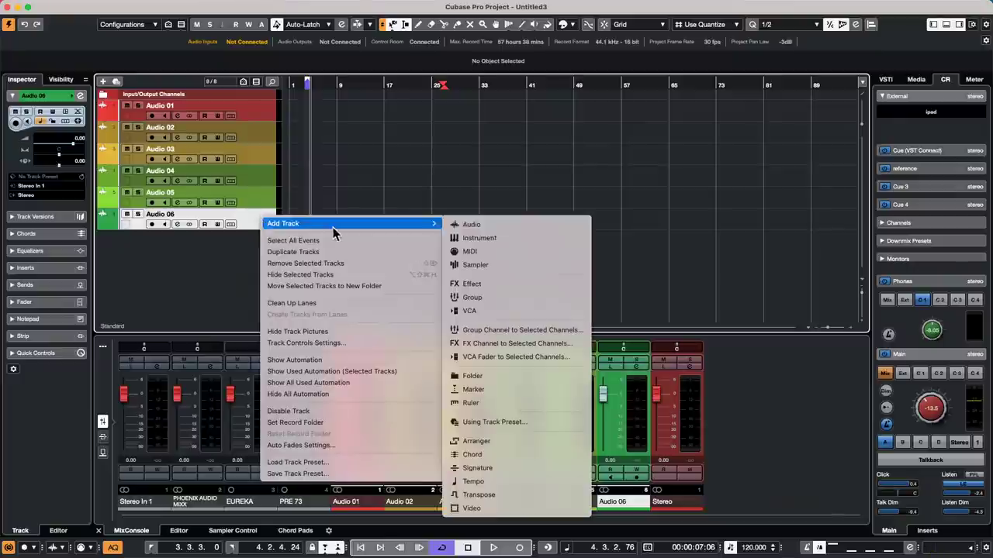
click(494, 225)
click(519, 245)
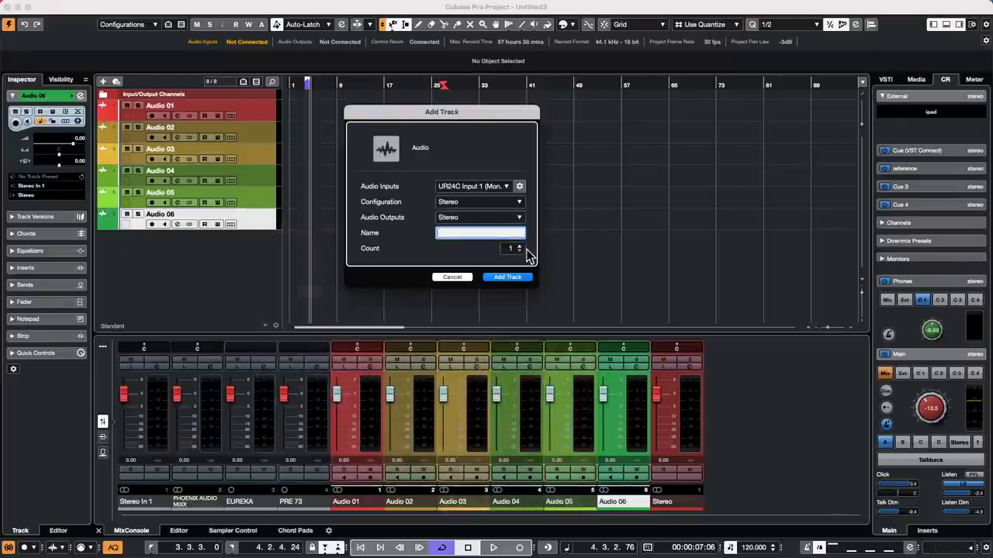
click(519, 245)
click(519, 245)
click(518, 245)
click(519, 277)
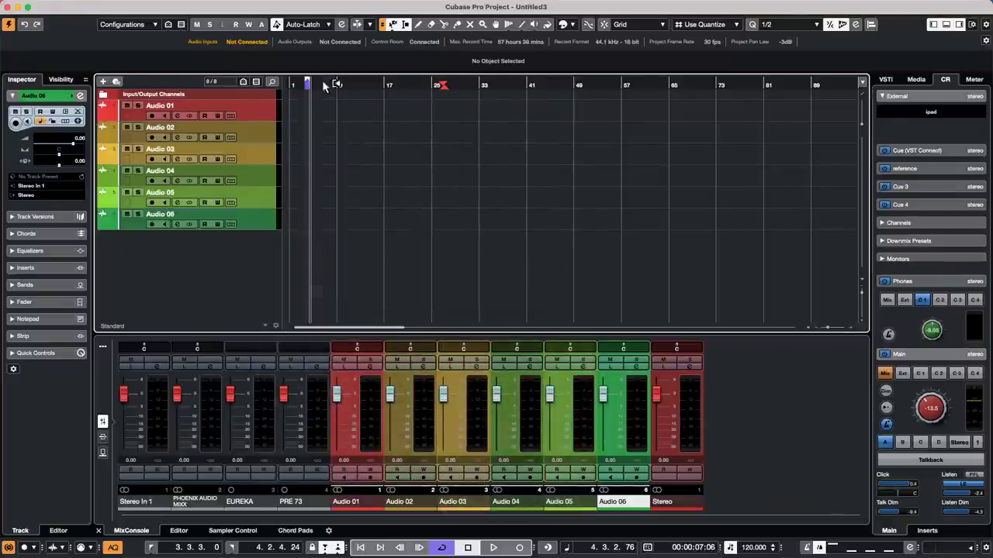
click(260, 116)
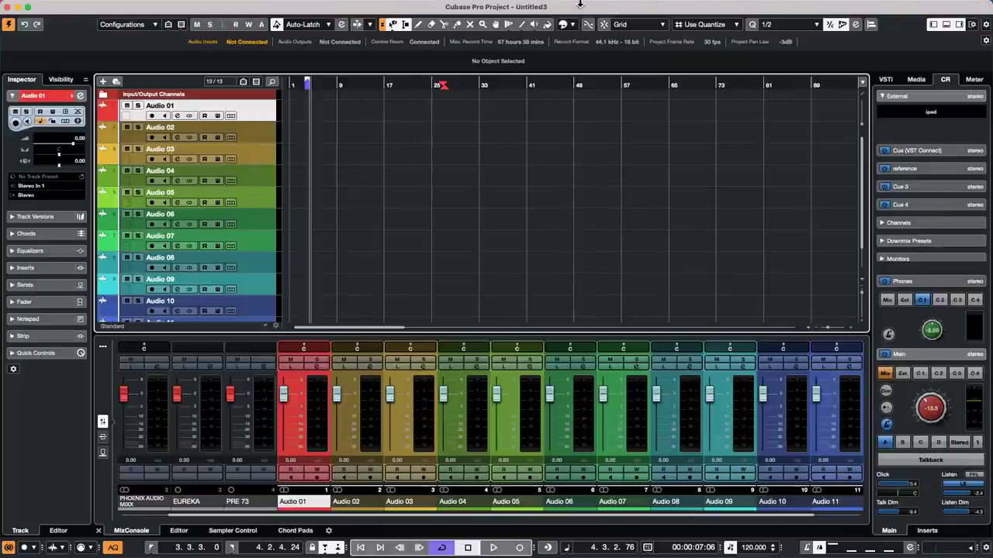
Open the Generic Remote device settings in Studio Setup and enable Learn.
mouse_move(349, 3)
click(307, 6)
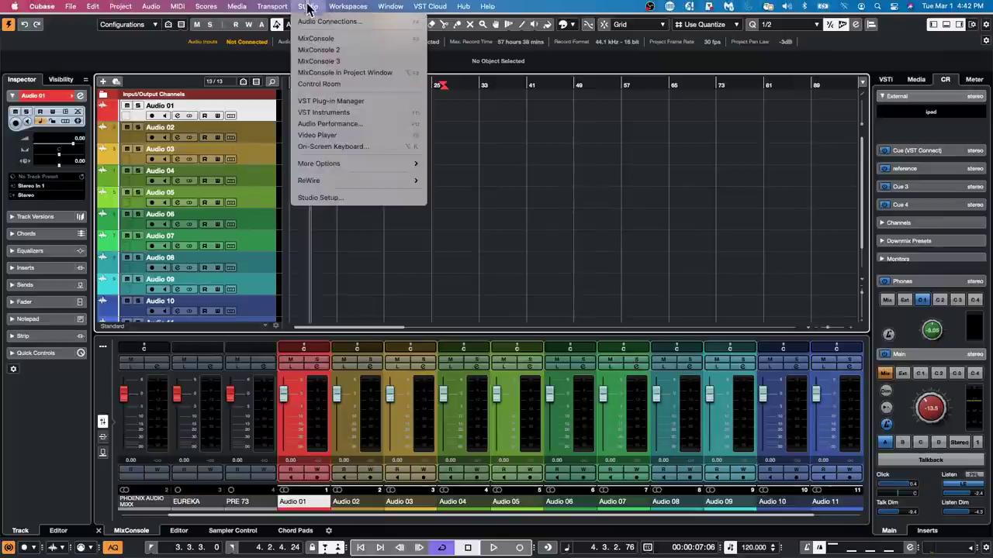
click(340, 199)
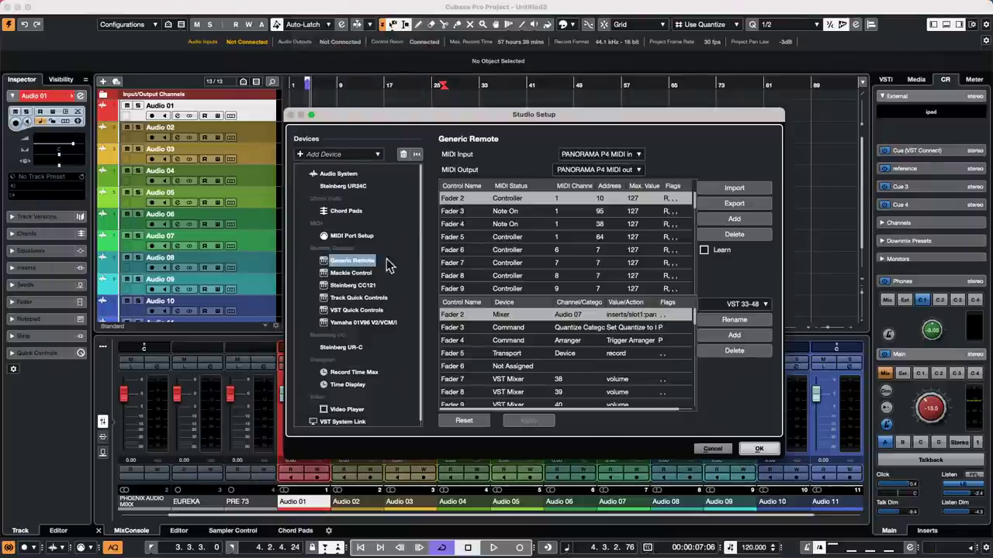
click(342, 263)
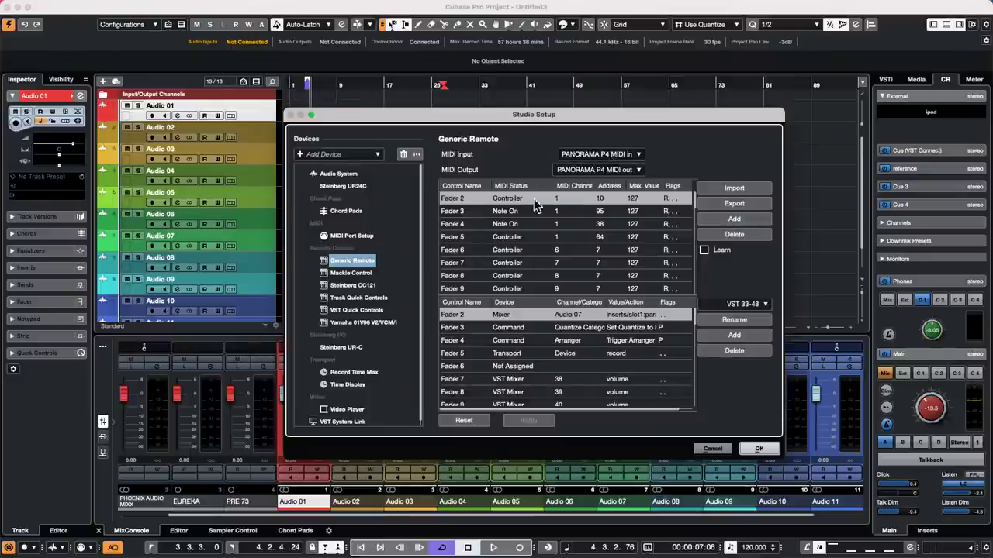
click(703, 250)
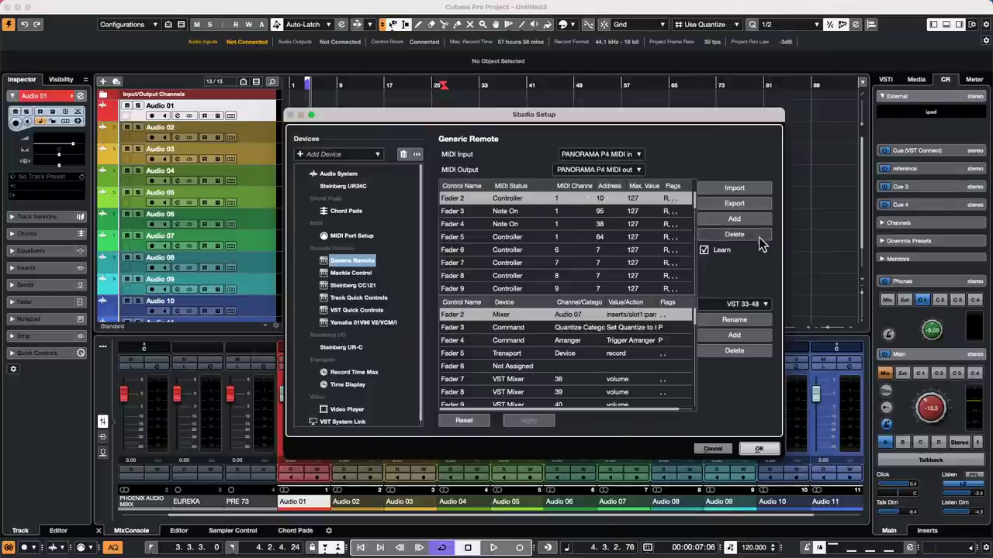
Set Fader 2's device to Transport and learn its control as Note On, channel 1, address 96.
click(505, 315)
click(539, 395)
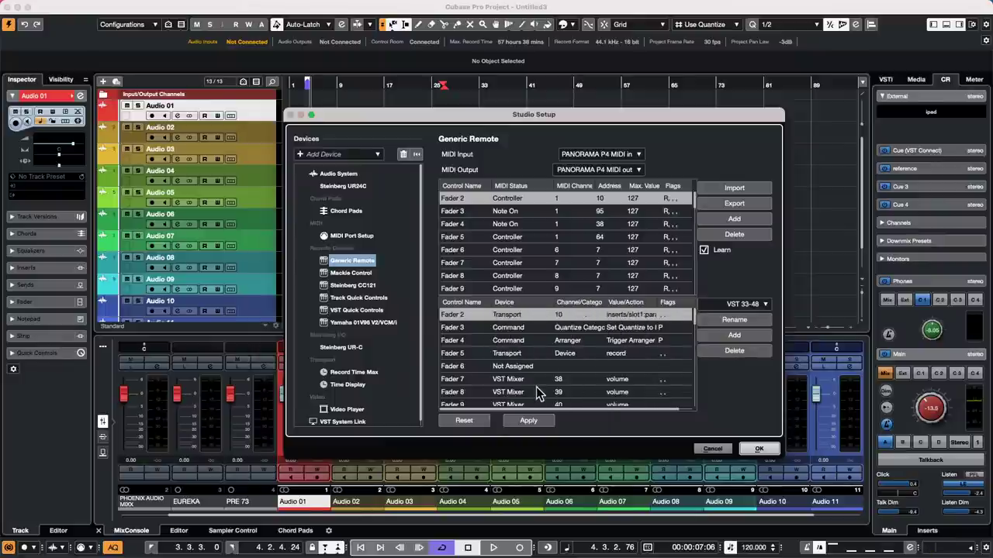
click(524, 318)
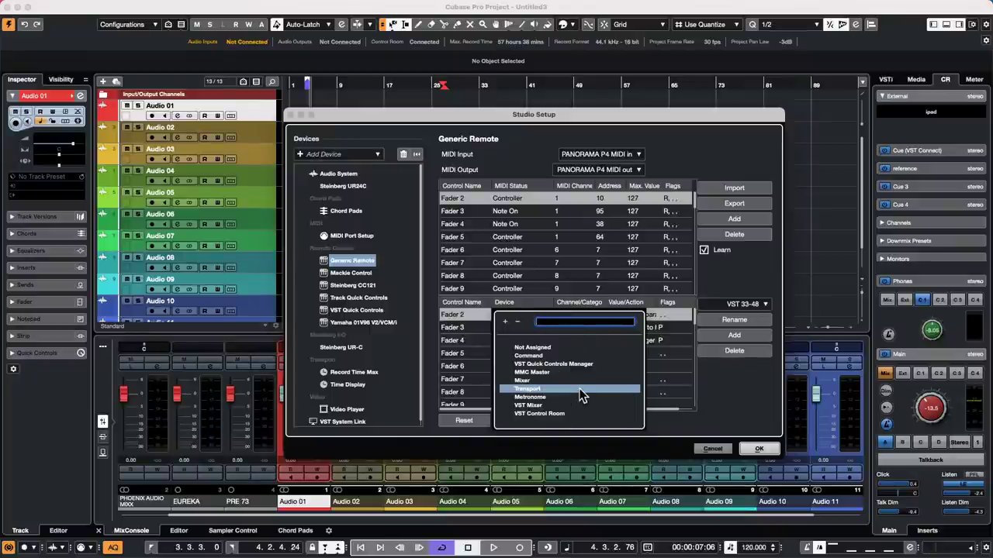
key(Return)
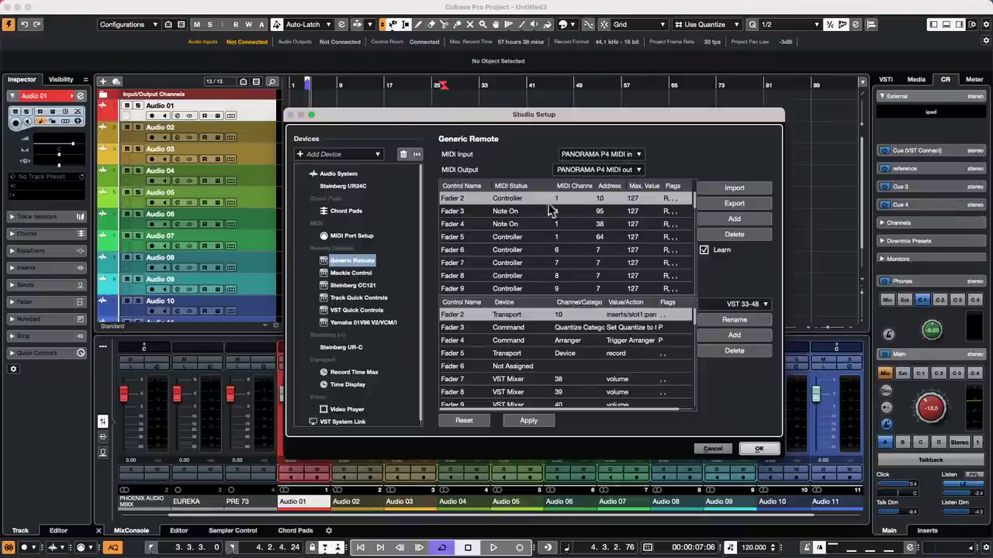
click(535, 201)
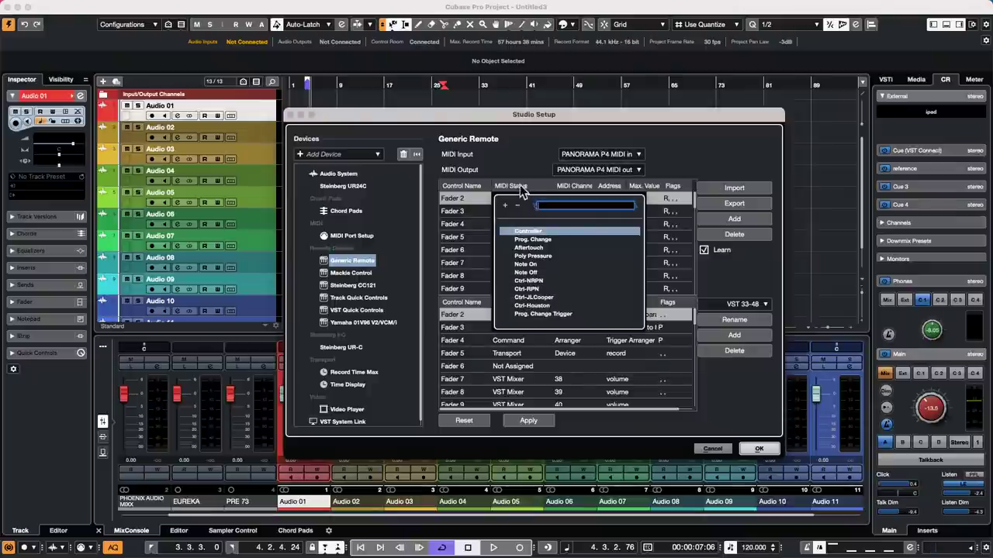
key(Return)
click(505, 203)
click(517, 166)
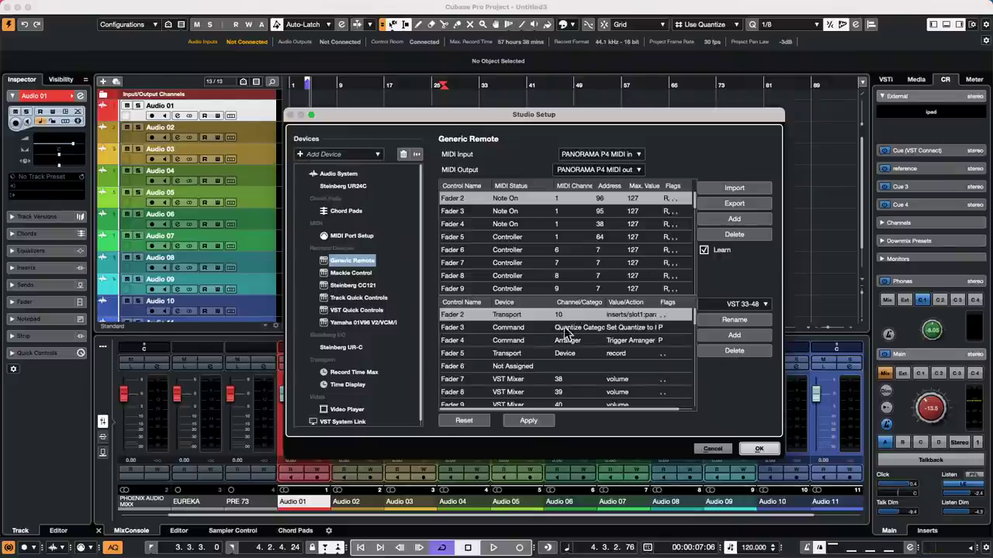
Assign Fader 2 to the Transport device's record action, with Device as the category.
click(531, 316)
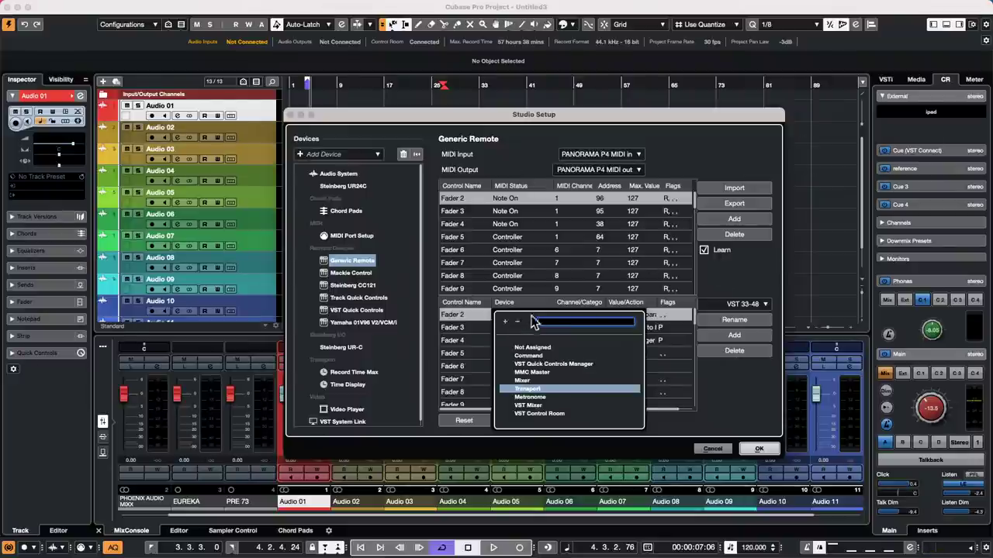
click(543, 388)
click(578, 316)
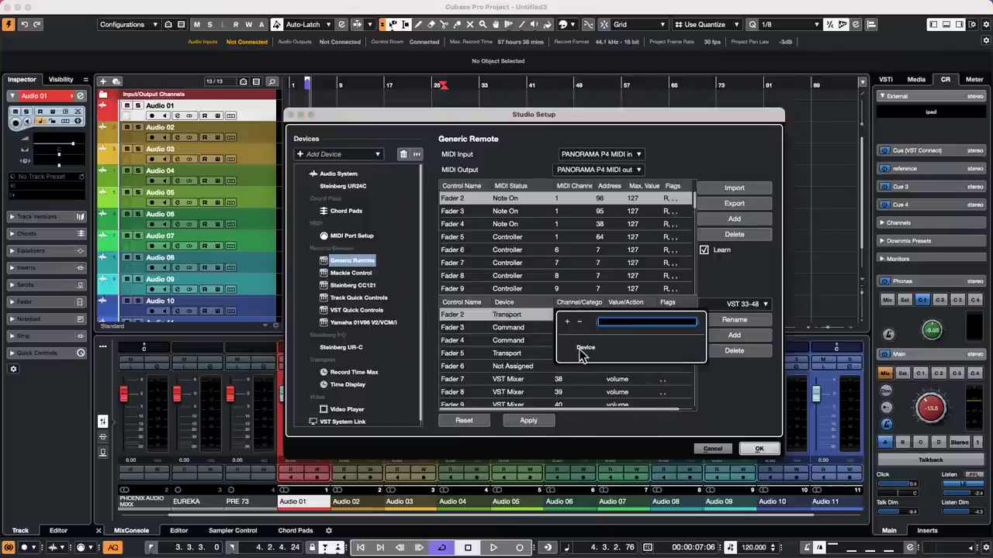
click(583, 347)
click(634, 316)
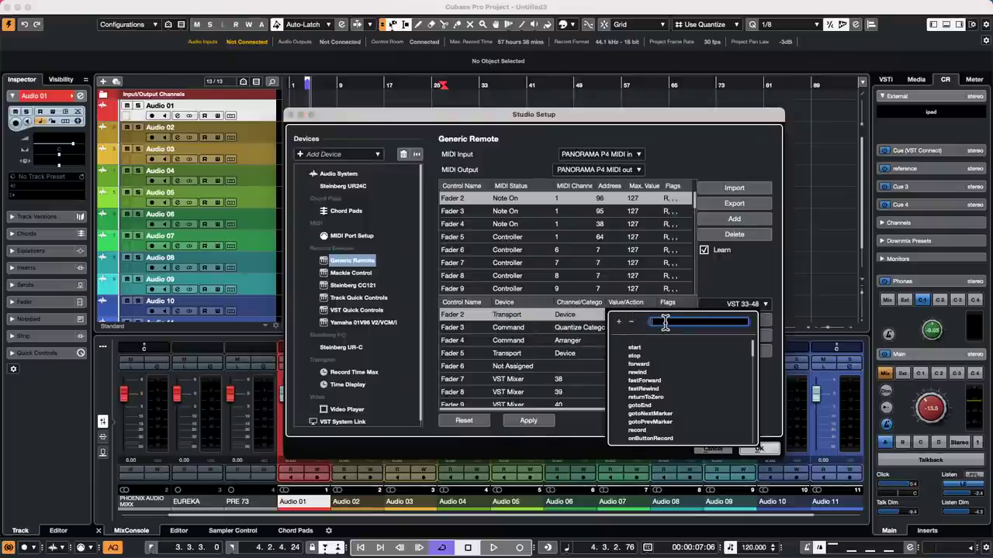
text(rec)
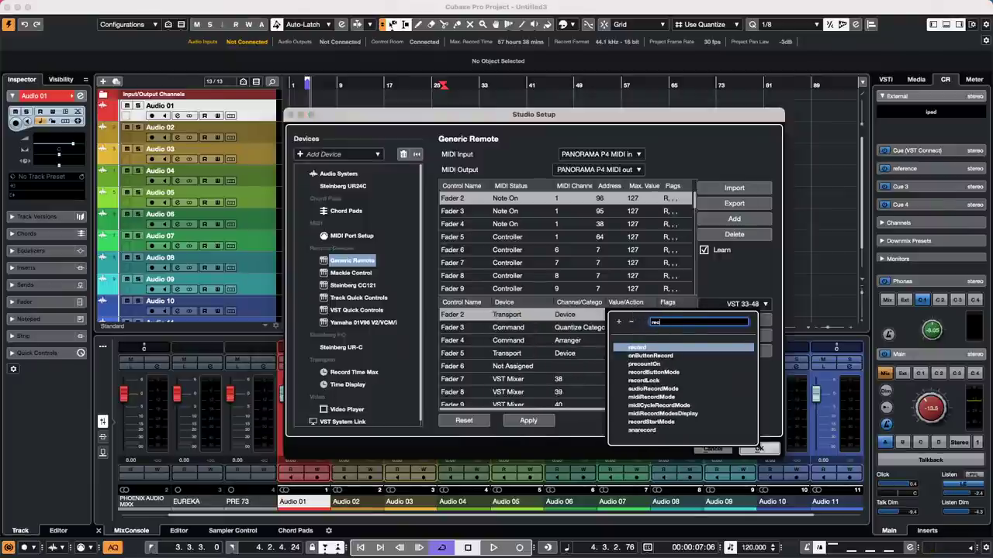
text(ord)
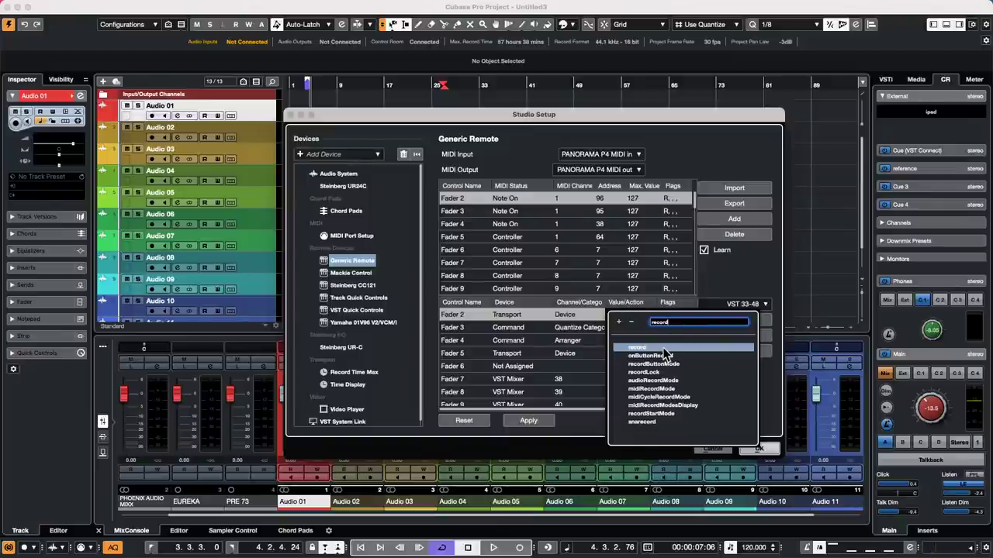
click(664, 349)
click(664, 353)
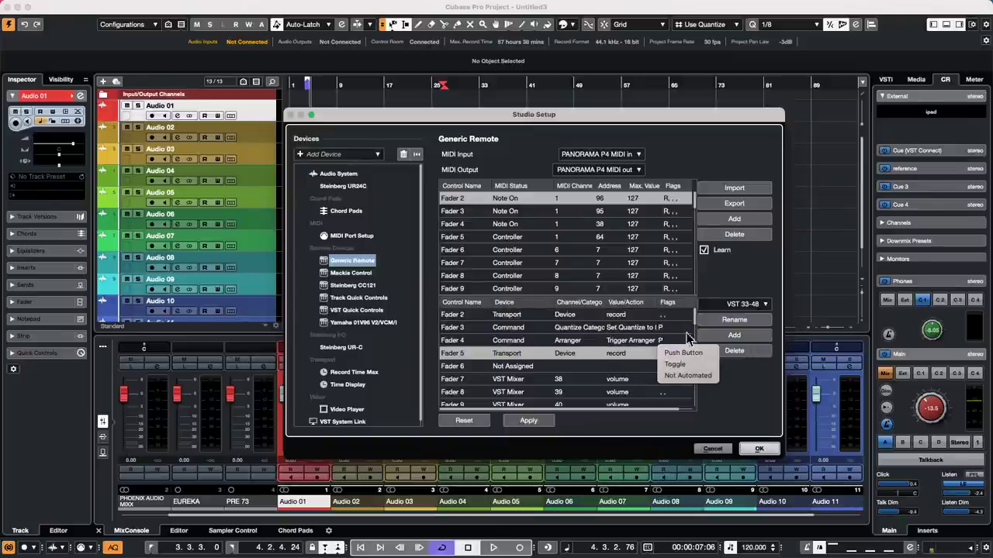
Learn Note On address 94 for Fader 3 and assign it to the Navigate command Down.
click(496, 214)
click(465, 212)
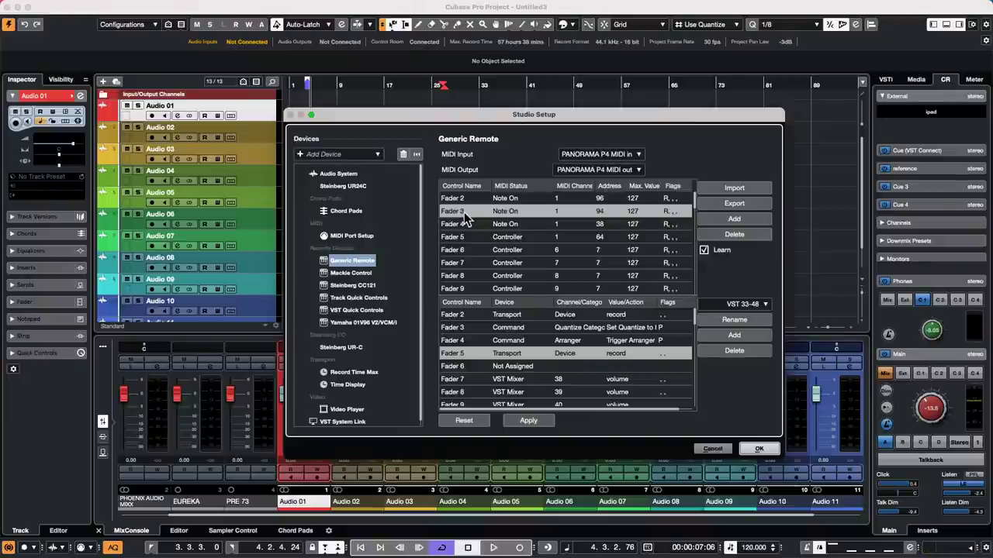
click(452, 328)
click(586, 330)
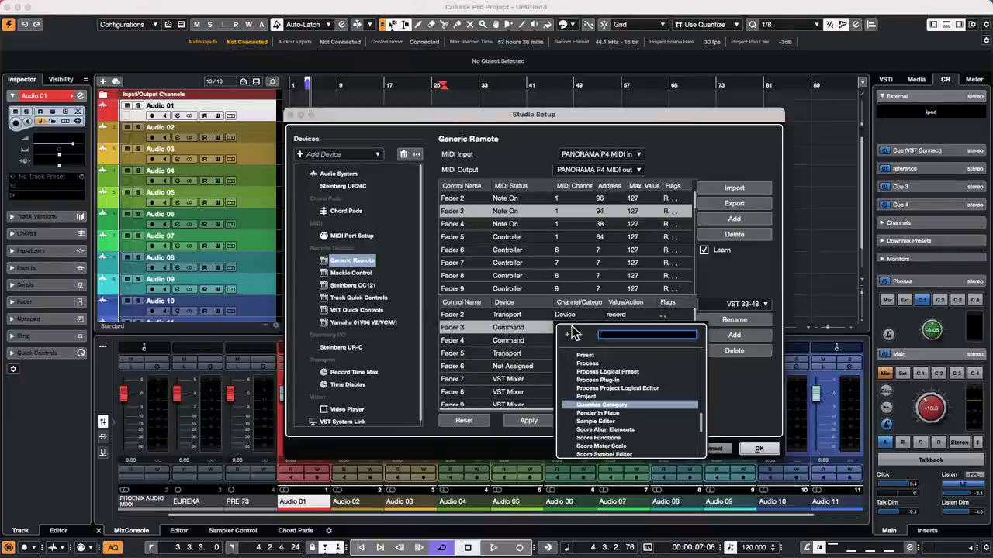
scroll(630, 388, down, 5)
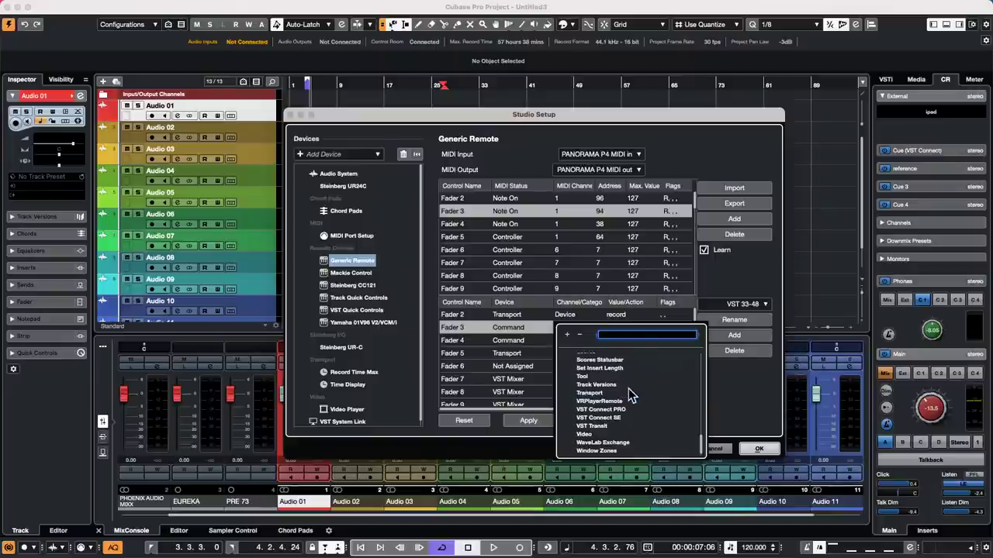
scroll(630, 392, up, 5)
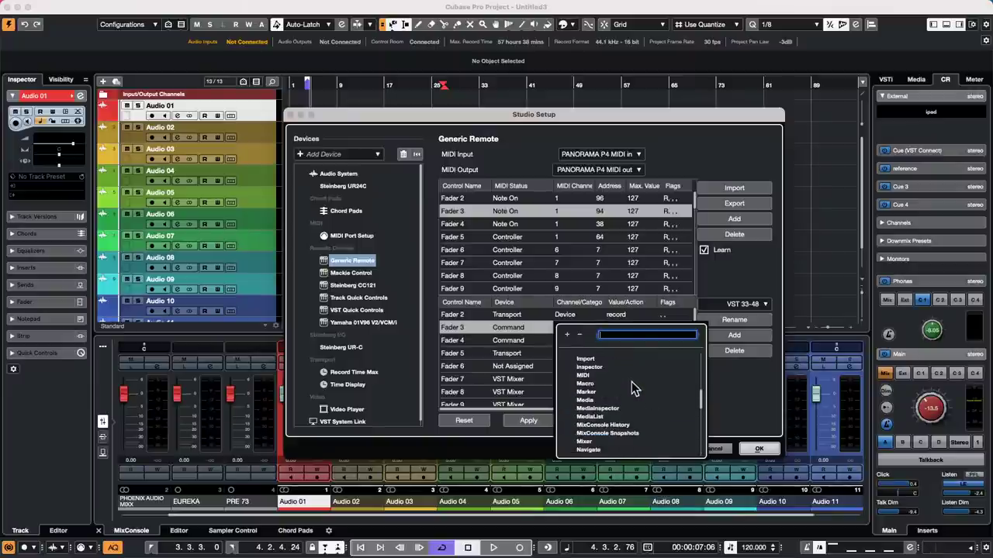
click(598, 449)
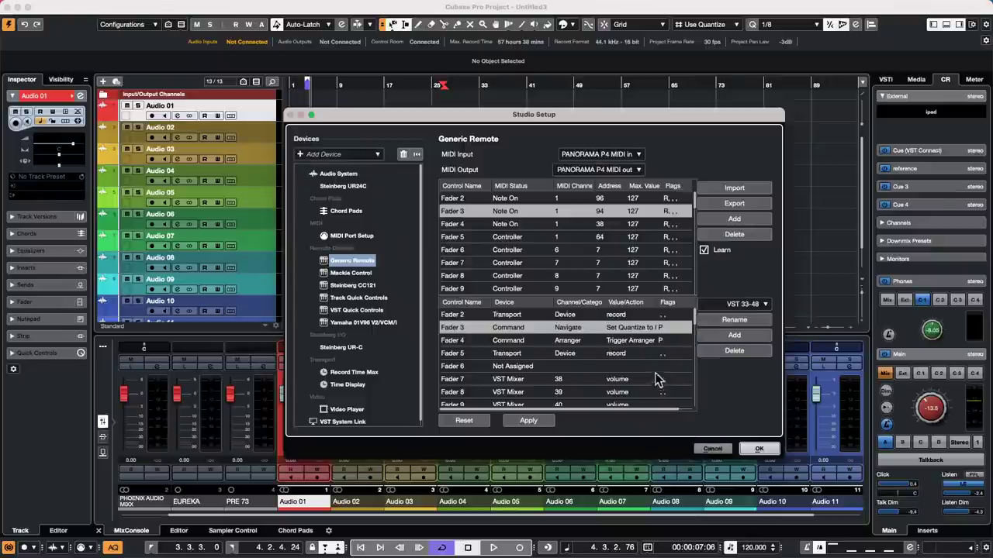
click(644, 327)
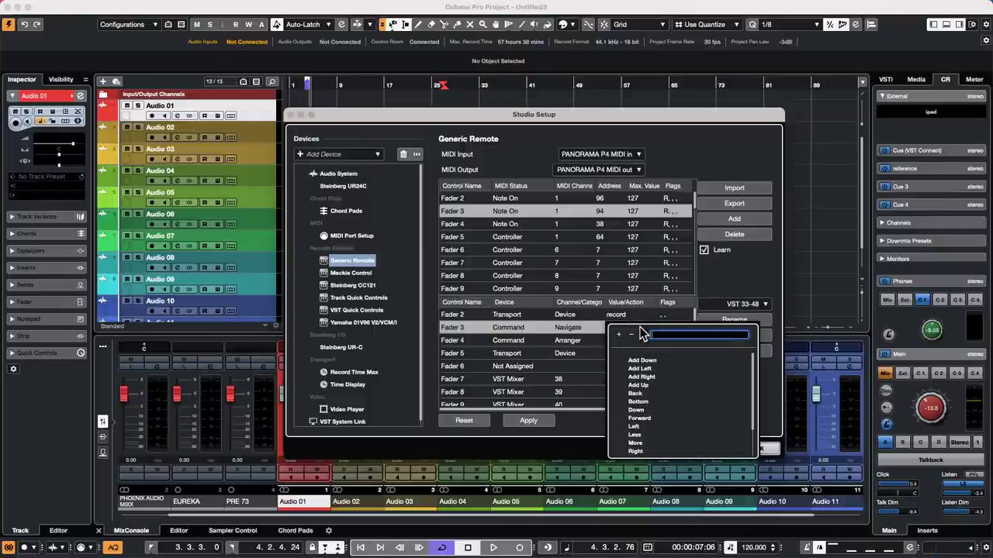
click(648, 409)
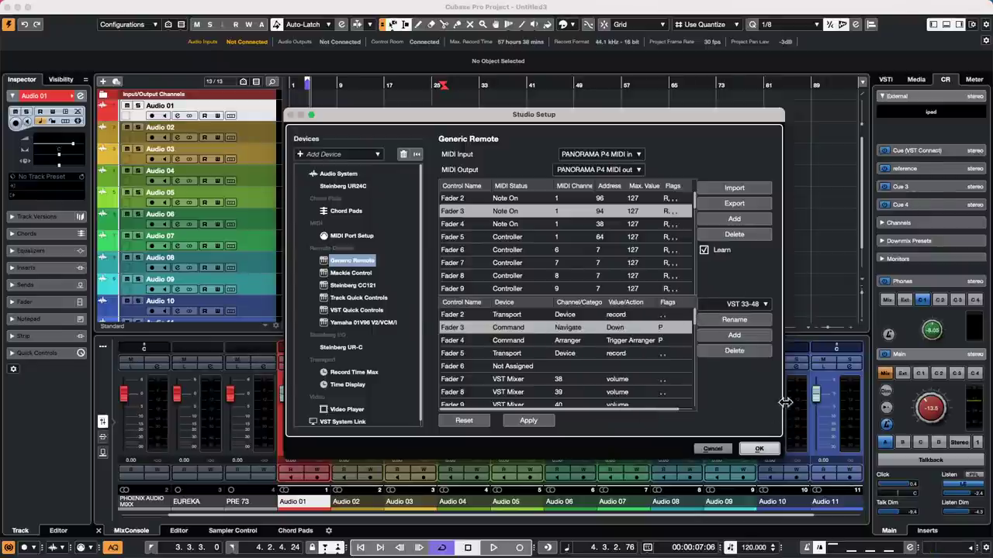
Accept the Studio Setup changes and test the Down navigation by moving the track selection from Audio 01 to Audio 06.
click(752, 449)
key(Down)
key(Down)
key(Down)
key(Down)
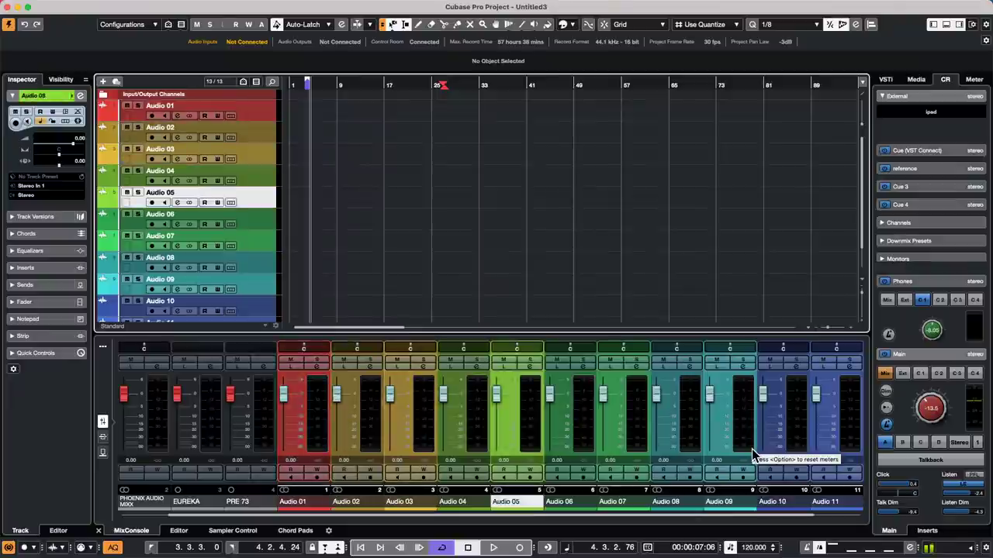
key(Down)
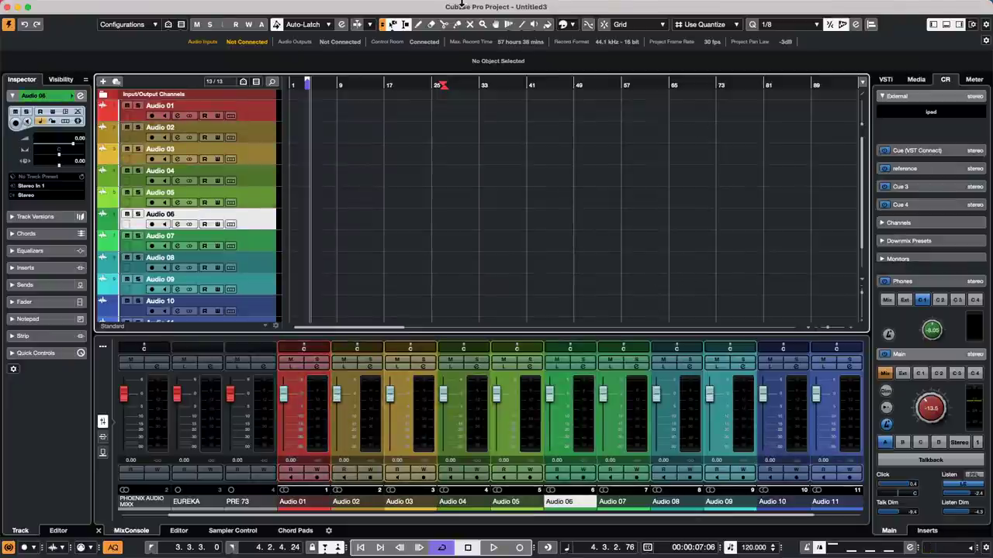
Reopen the Generic Remote settings in Studio Setup, enable Learn and learn Note On address 90 for Fader 4.
click(308, 6)
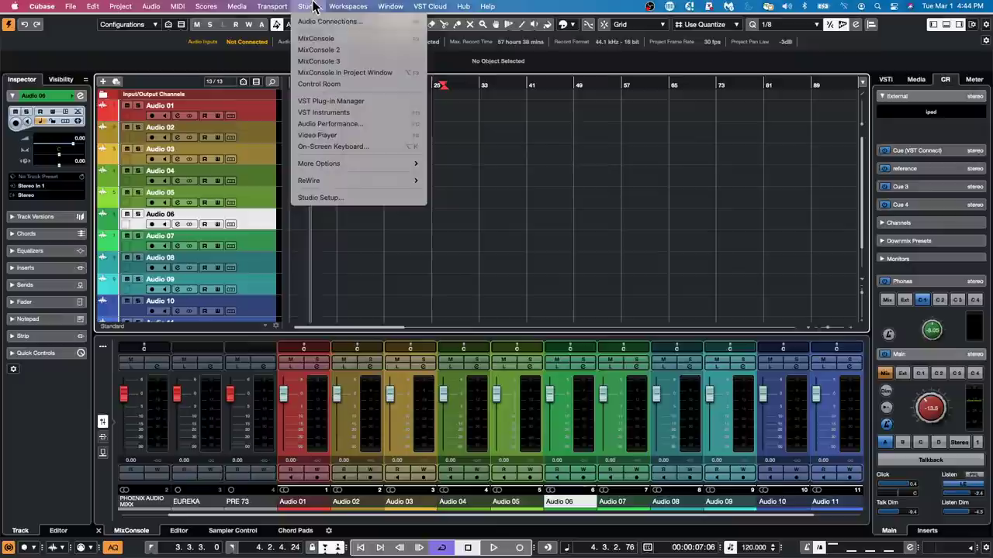
click(344, 198)
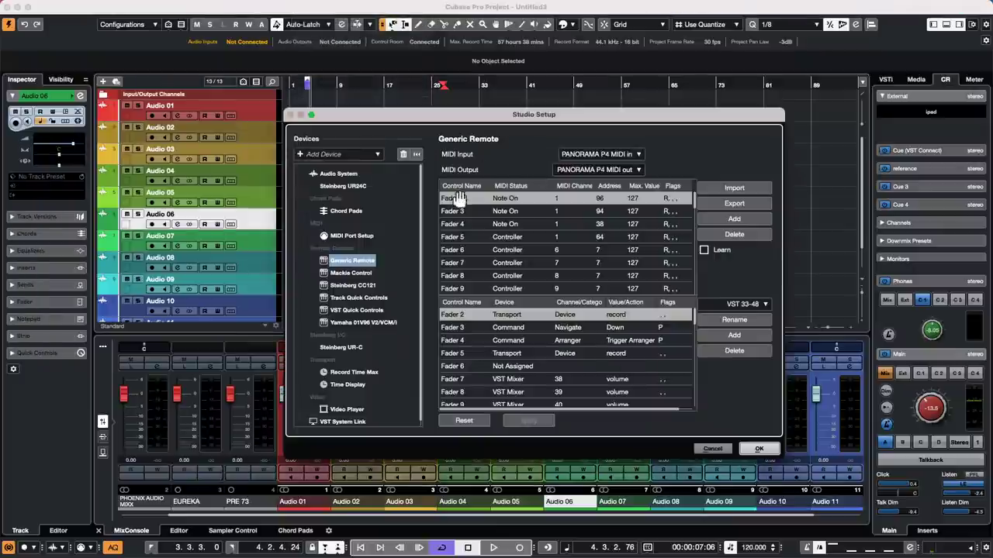
click(458, 225)
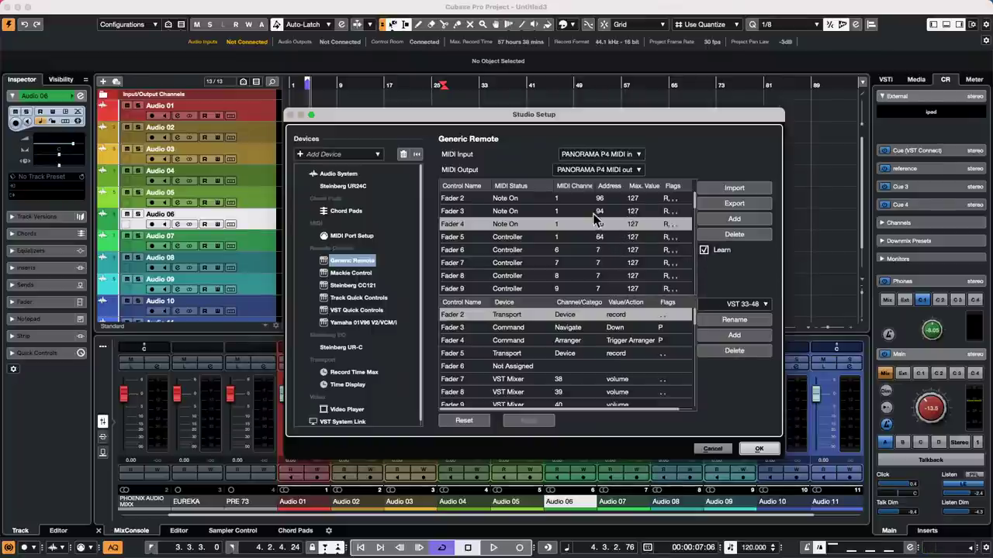
Assign Fader 4's command to the Navigate category with the action Up and accept the Studio Setup changes.
click(574, 342)
scroll(601, 419, down, 5)
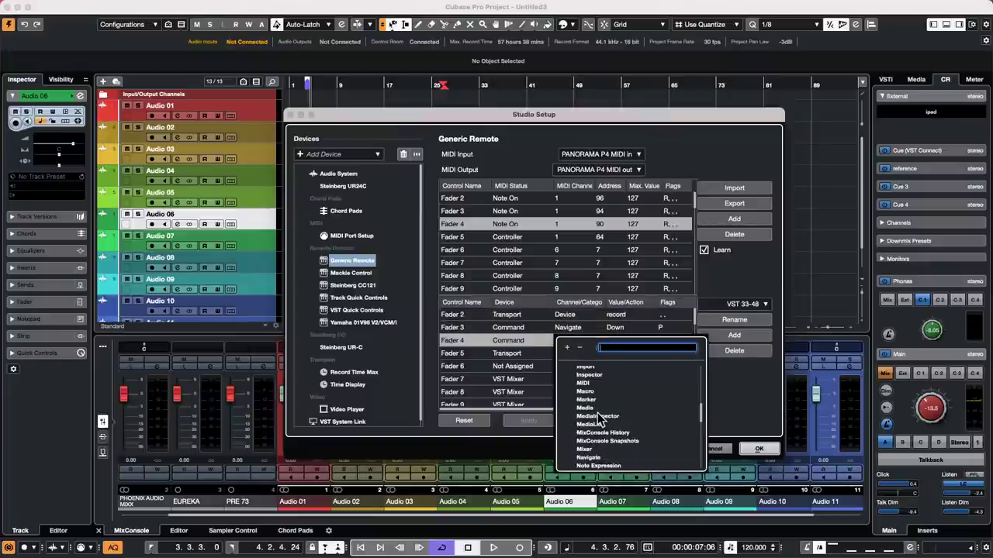
click(594, 460)
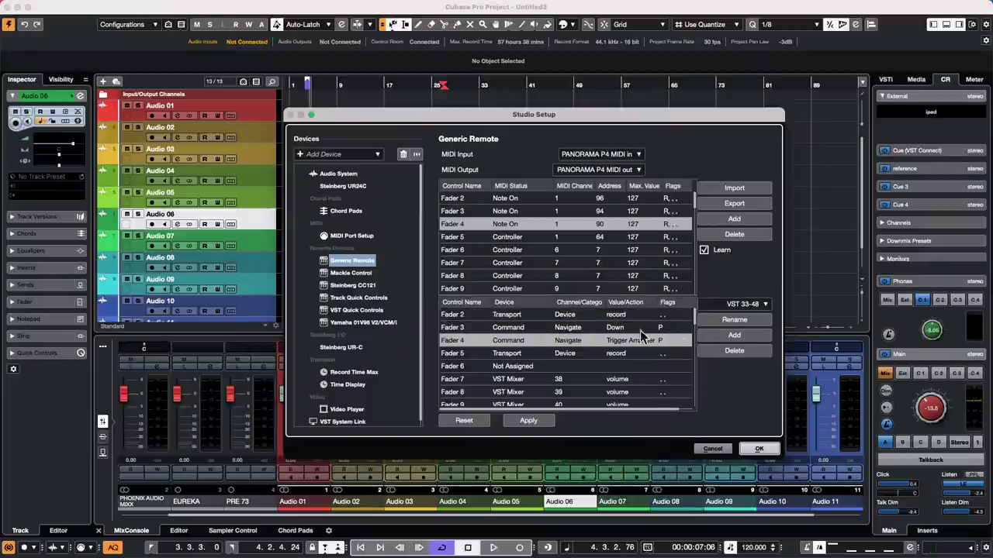
click(617, 341)
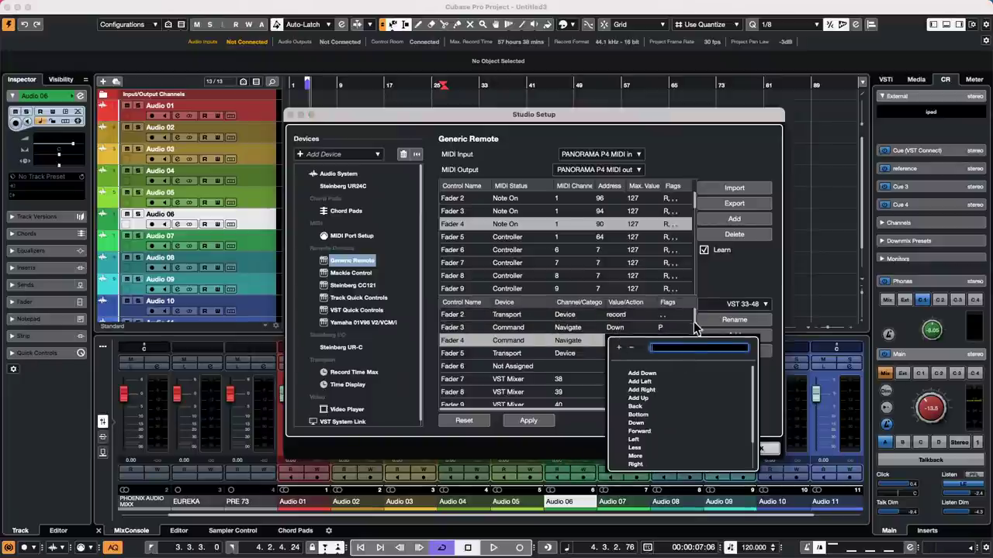
text(up)
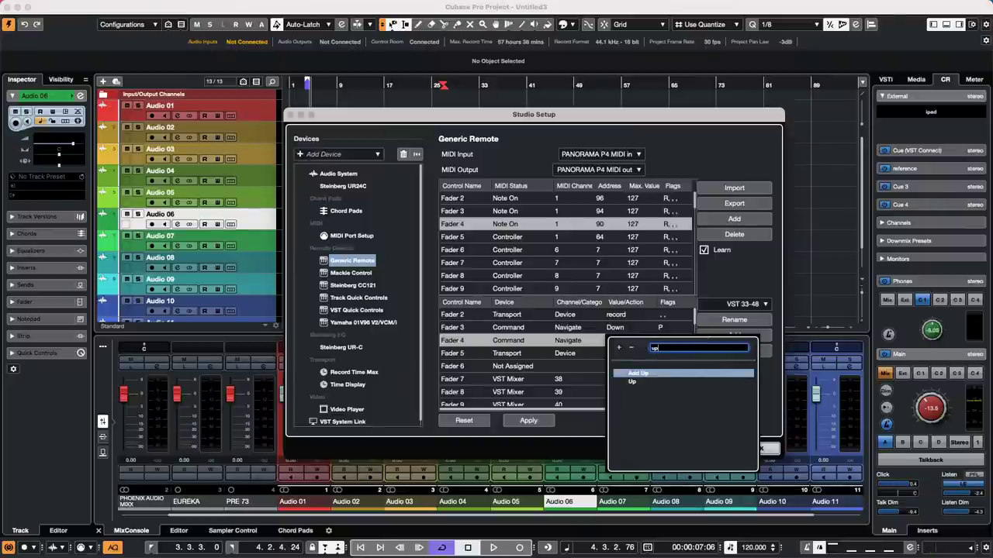
click(639, 381)
click(641, 381)
click(759, 448)
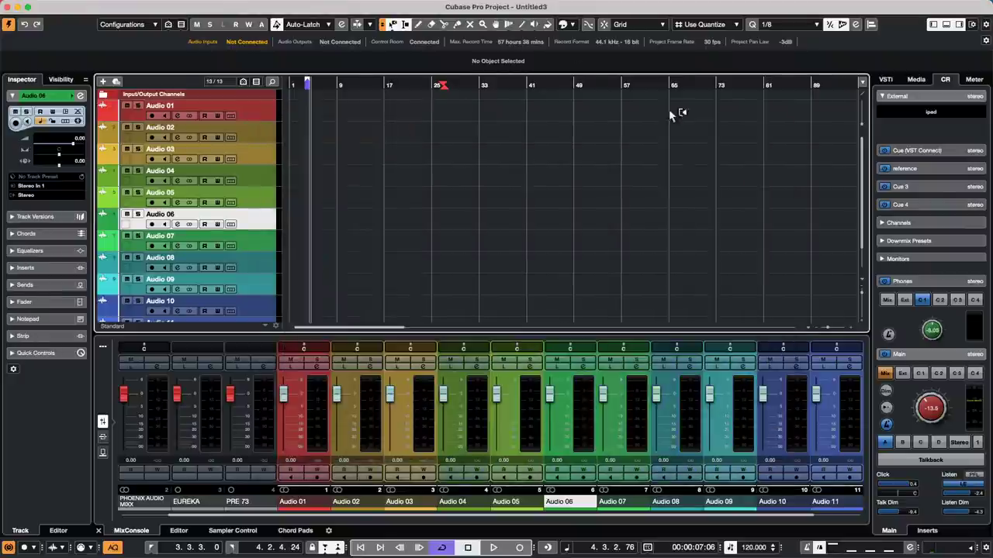
Return the project cursor to the start and set the cycle range from bar 1 to about bar 5.
key(Home)
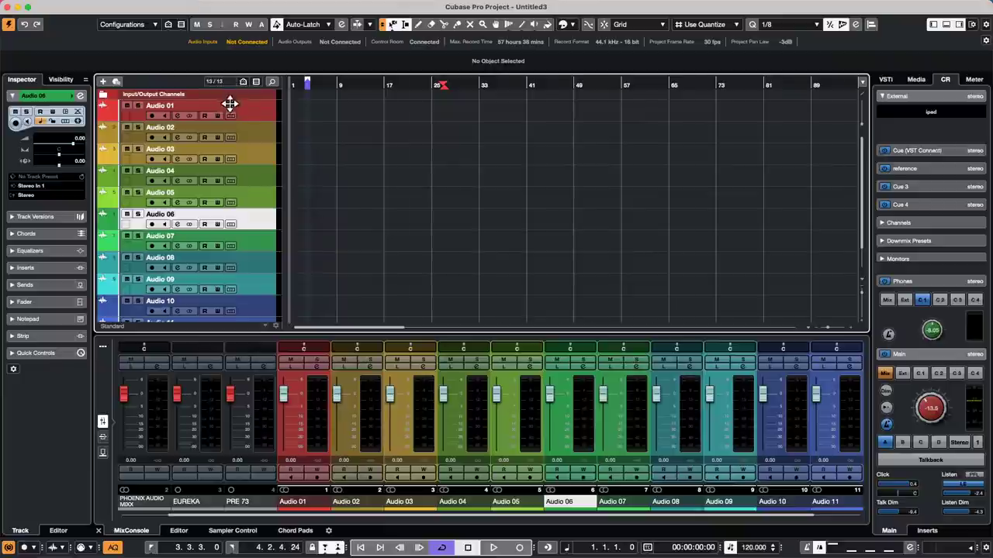
key(h)
key(h)
drag(349, 84, 194, 85)
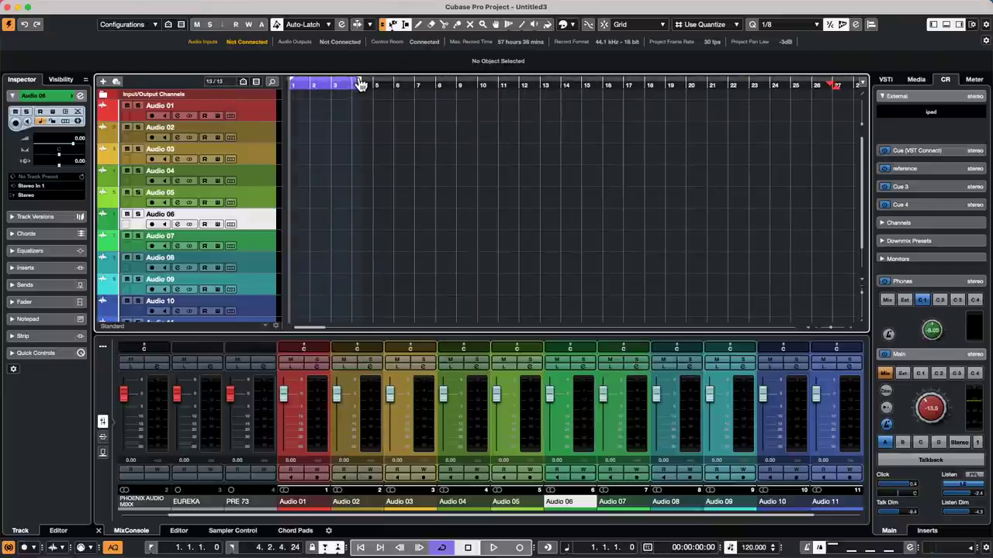
Select the Audio 01 track, start cycle playback and try toggling recording on and off.
click(225, 108)
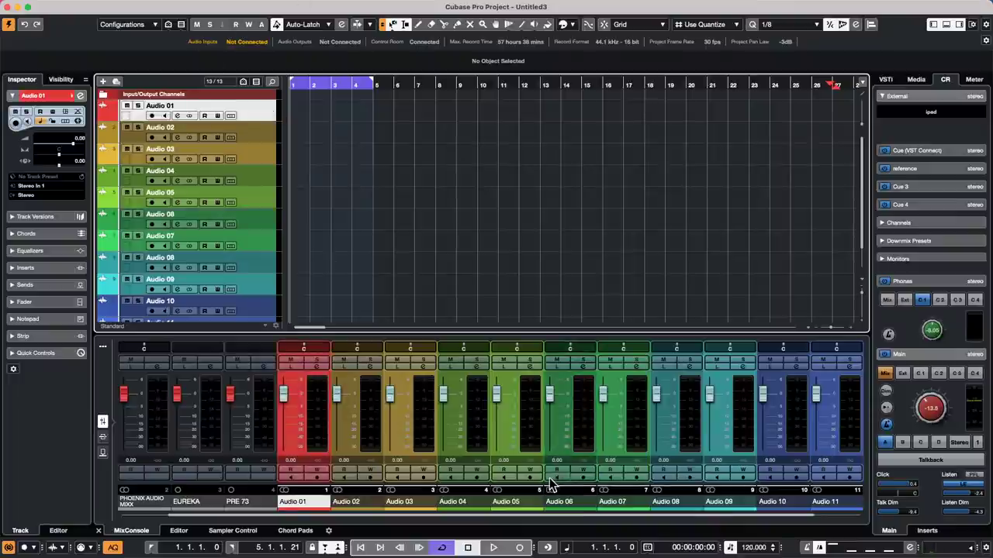
key(space)
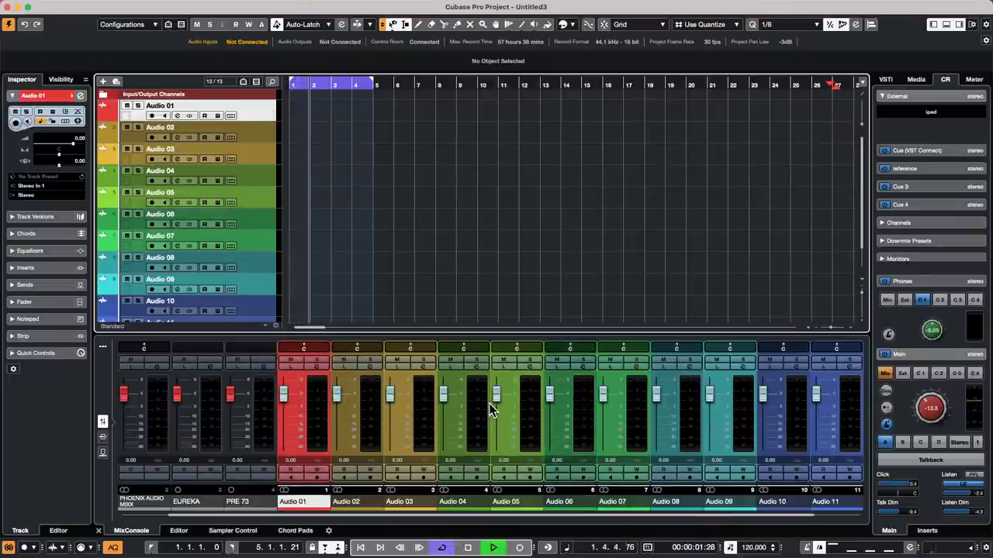
key(KP_Multiply)
key(KP_Multiply)
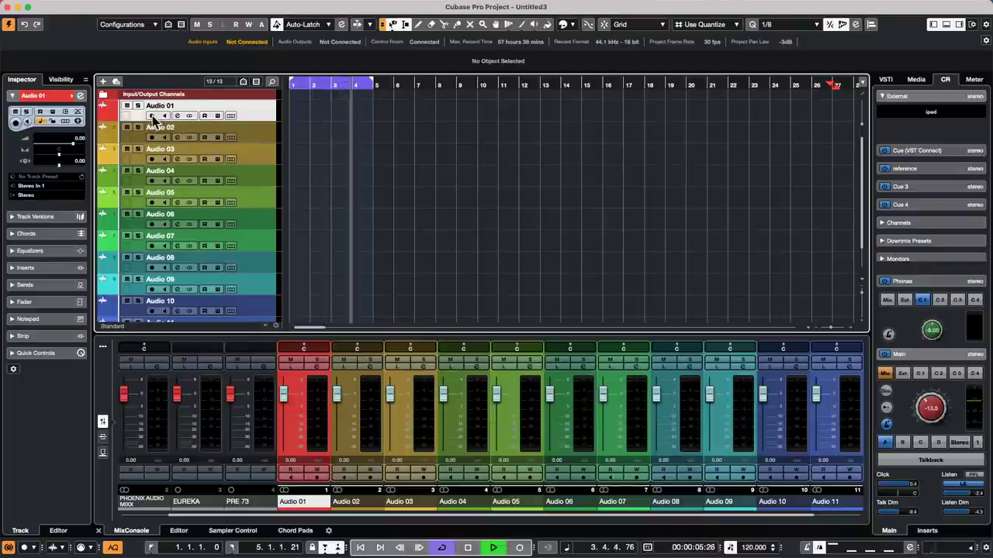
Turn on Enable Record on Selected Audio Track in the Project & MixConsole editing preferences and accept the change.
click(48, 7)
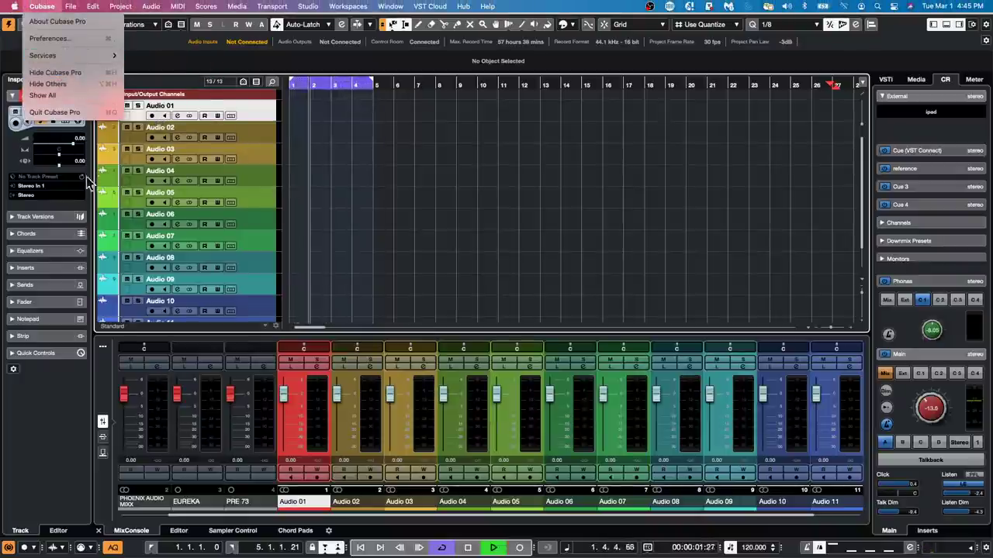
click(46, 38)
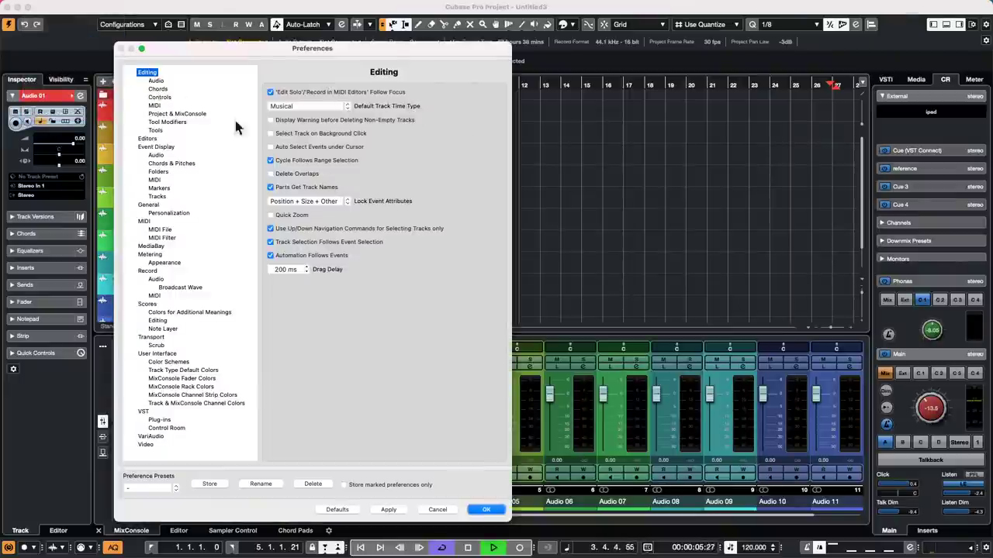
click(166, 114)
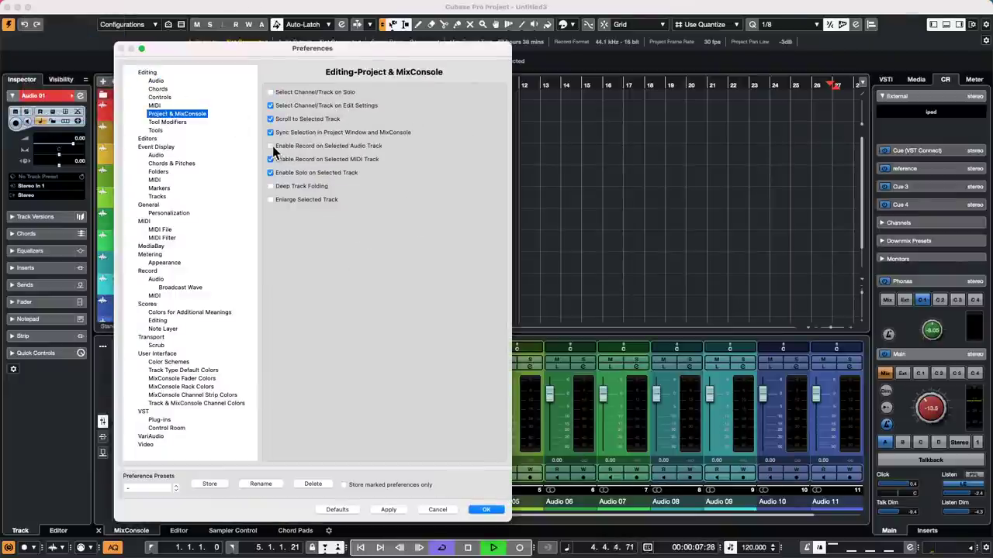
click(270, 146)
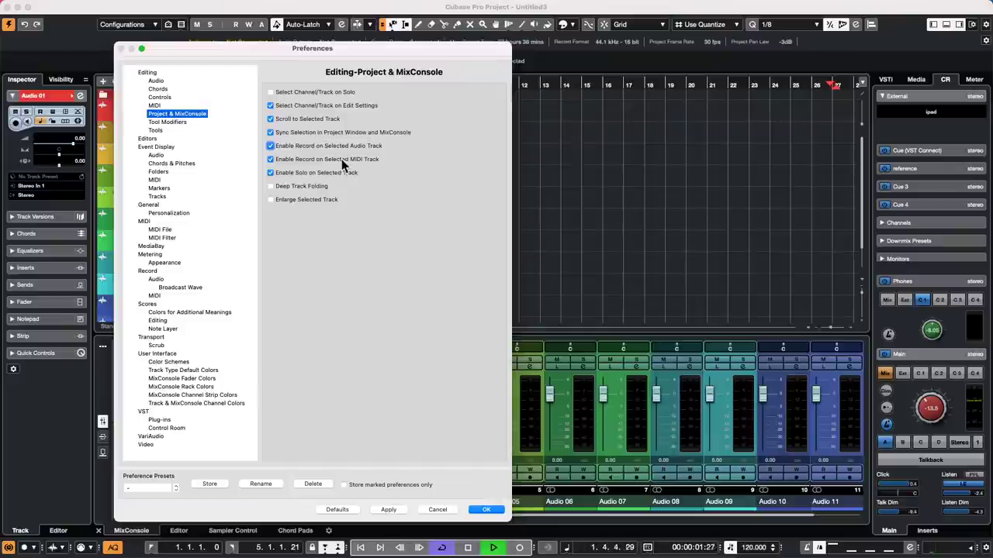
click(488, 511)
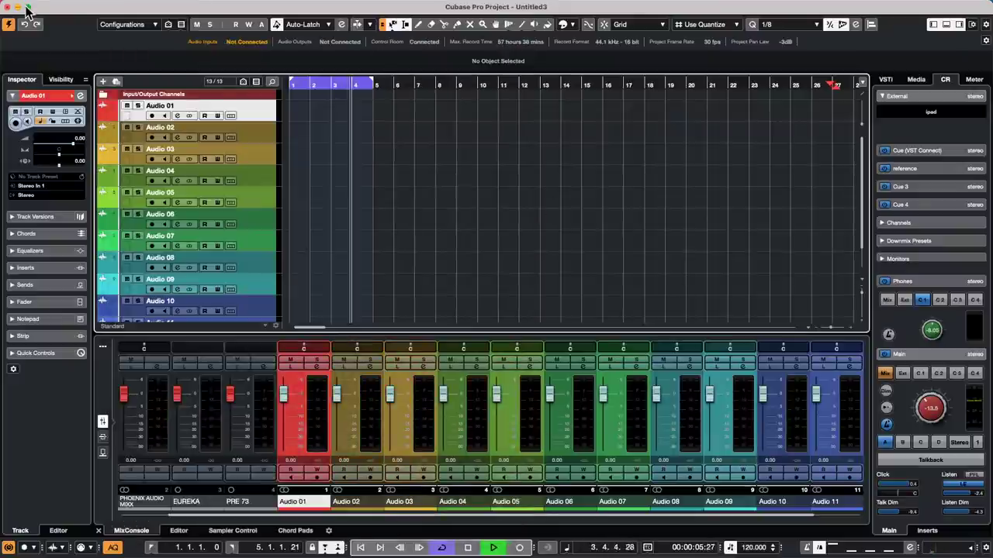
Record-enable Audio 01 and punch recording in and out during cycle playback to create two clips.
mouse_move(27, 11)
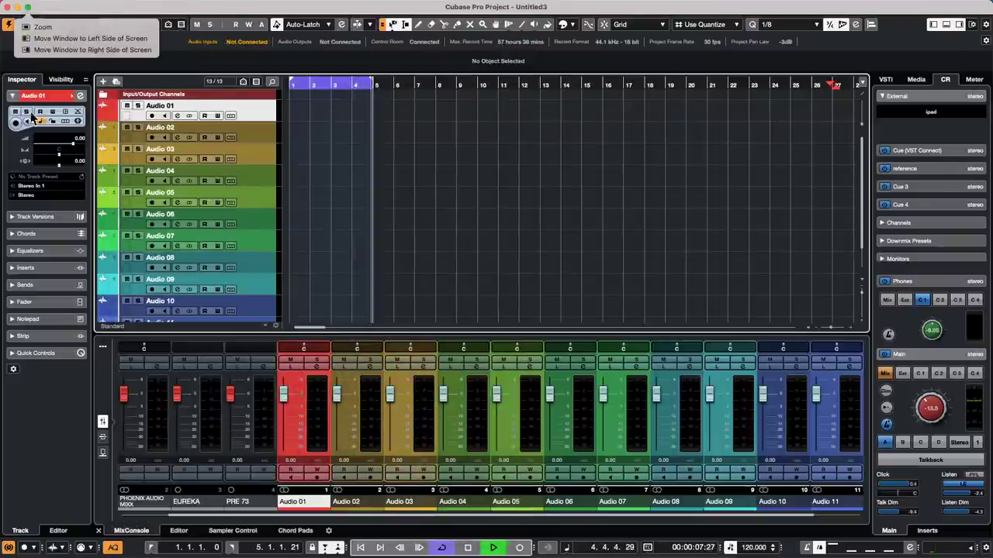
click(151, 115)
key(KP_Multiply)
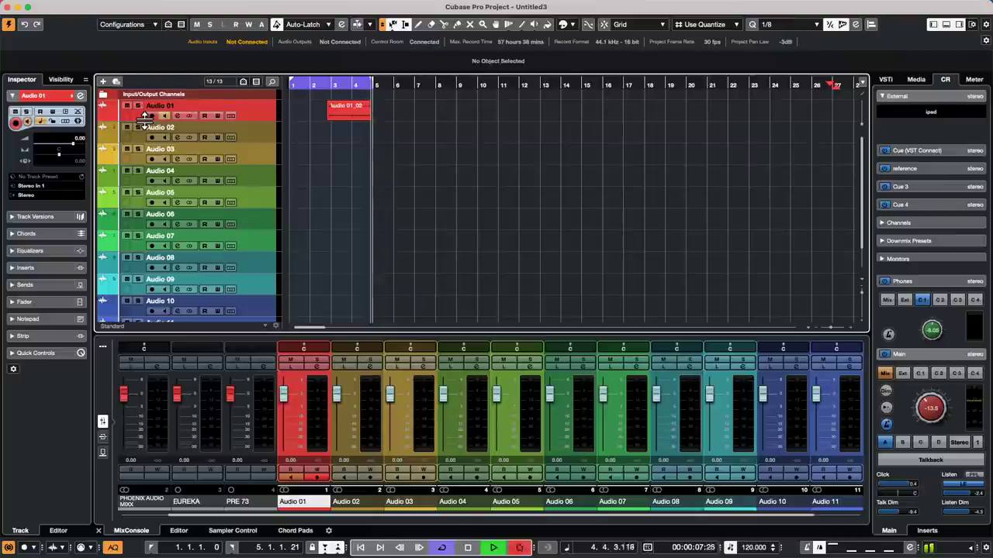
key(space)
key(KP_Multiply)
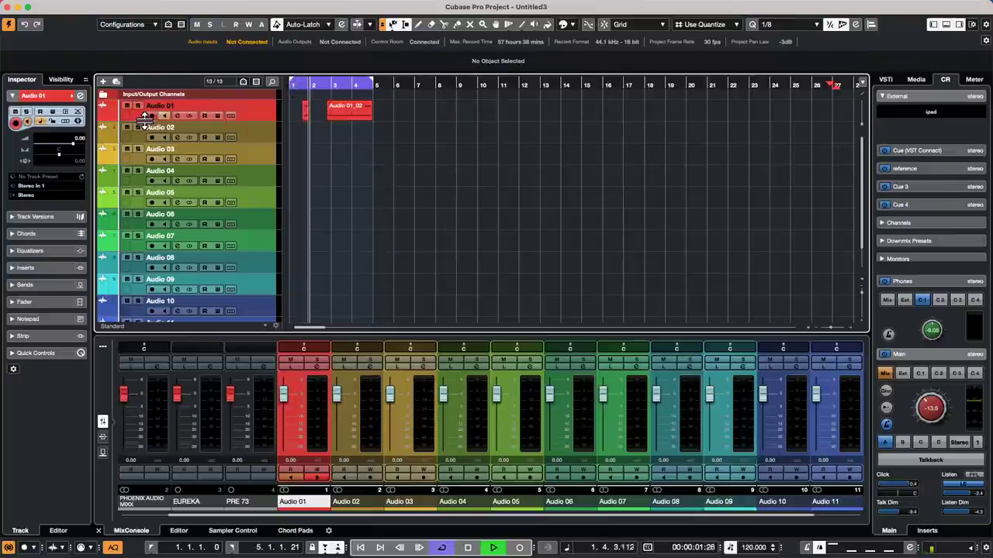
key(KP_Multiply)
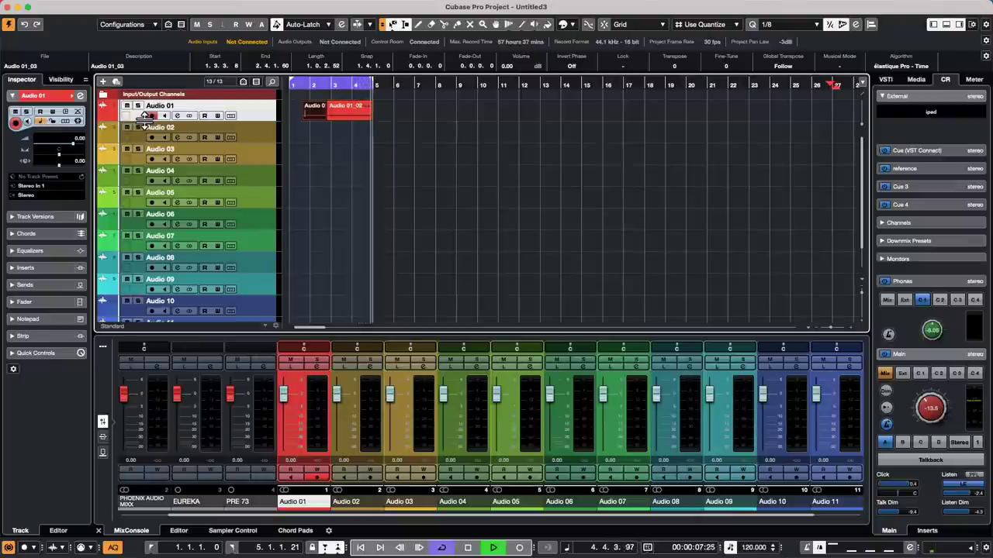
Step the track selection down to record a take on Audio 02 and a short clip on Audio 05 during cycle playback.
key(Down)
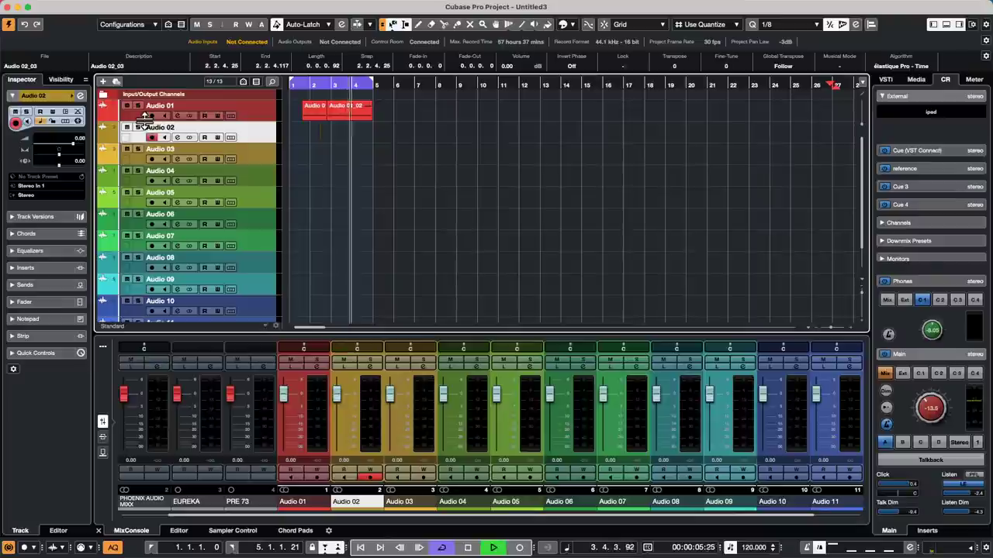
key(KP_Multiply)
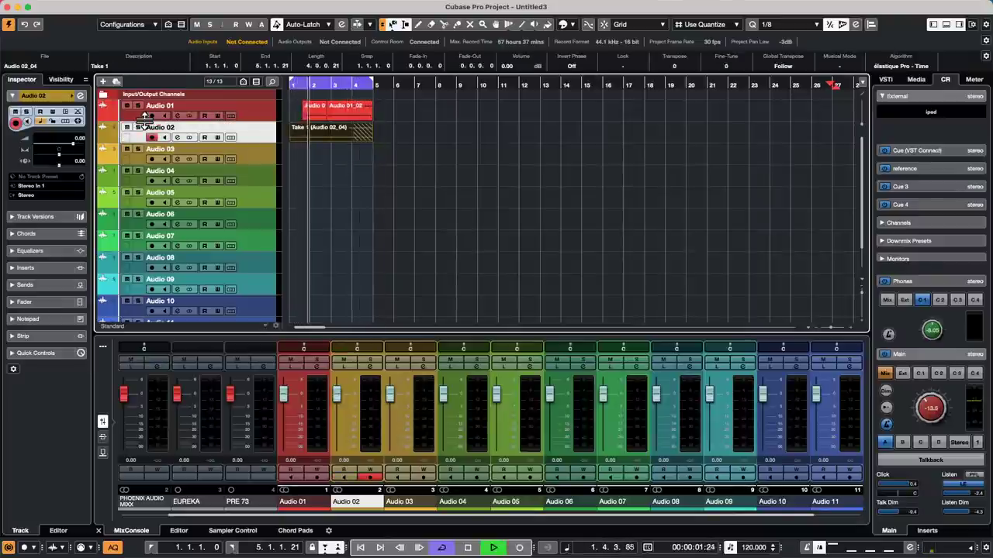
key(Down)
key(Down)
key(Down)
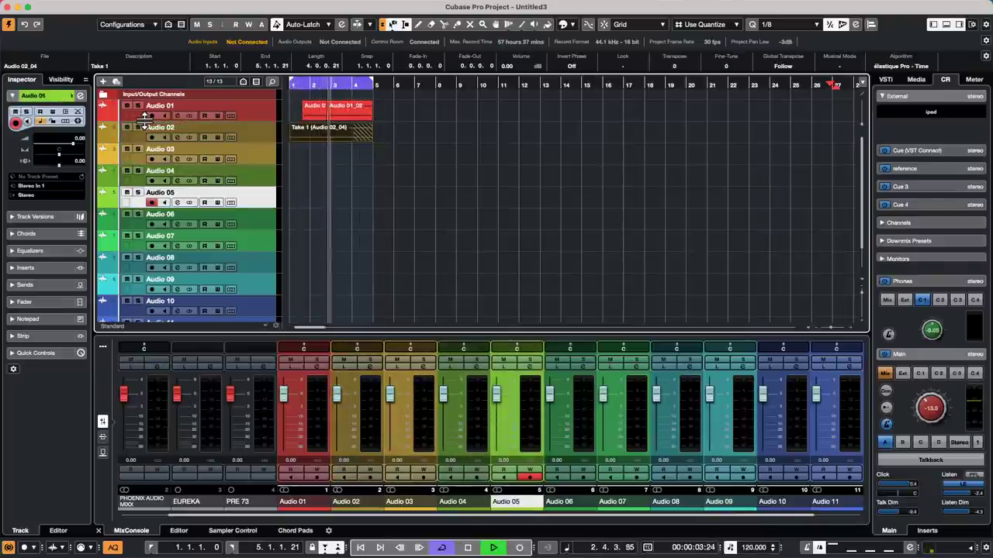
key(KP_Multiply)
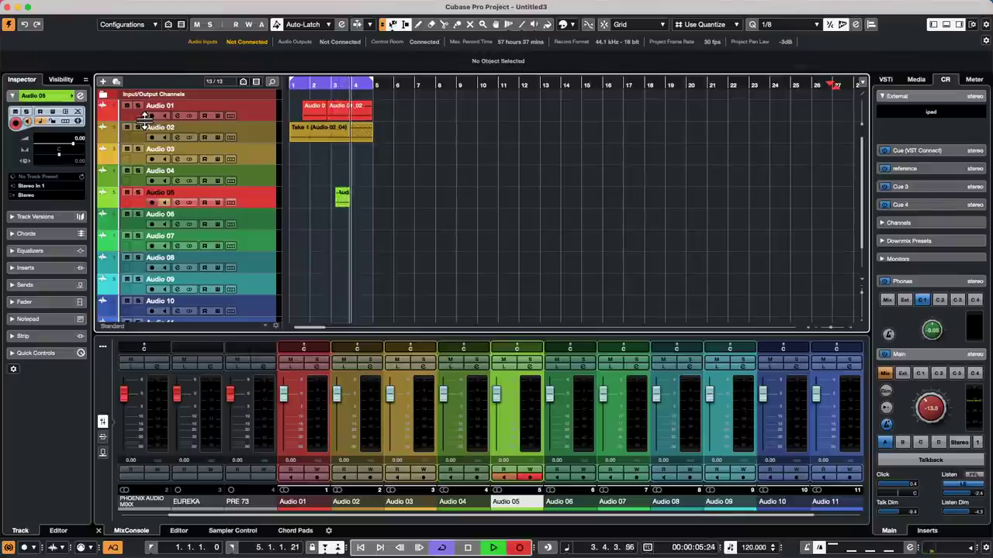
key(KP_Multiply)
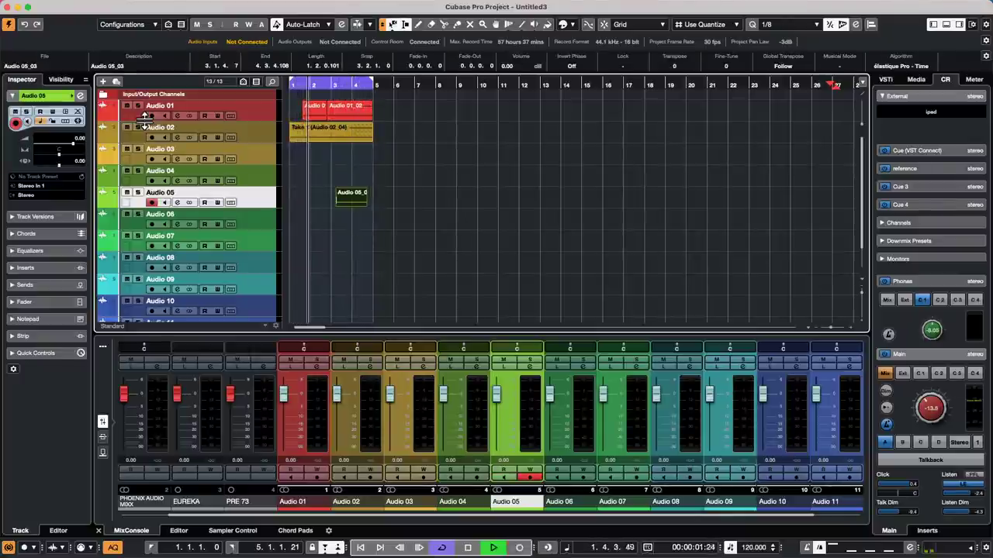
Move the selection up to Audio 04, record a short clip there during cycle playback and stop the transport.
key(Up)
key(KP_Multiply)
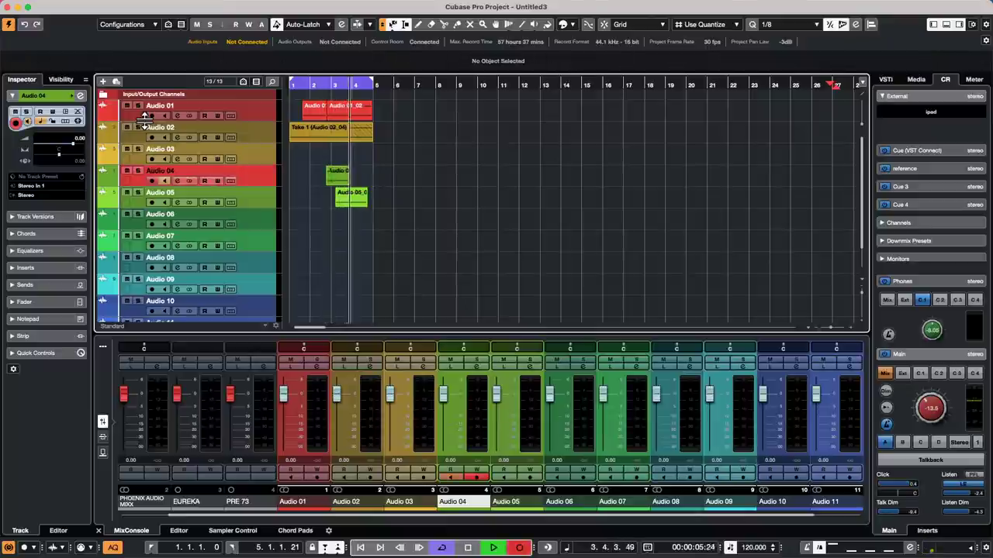
key(KP_Multiply)
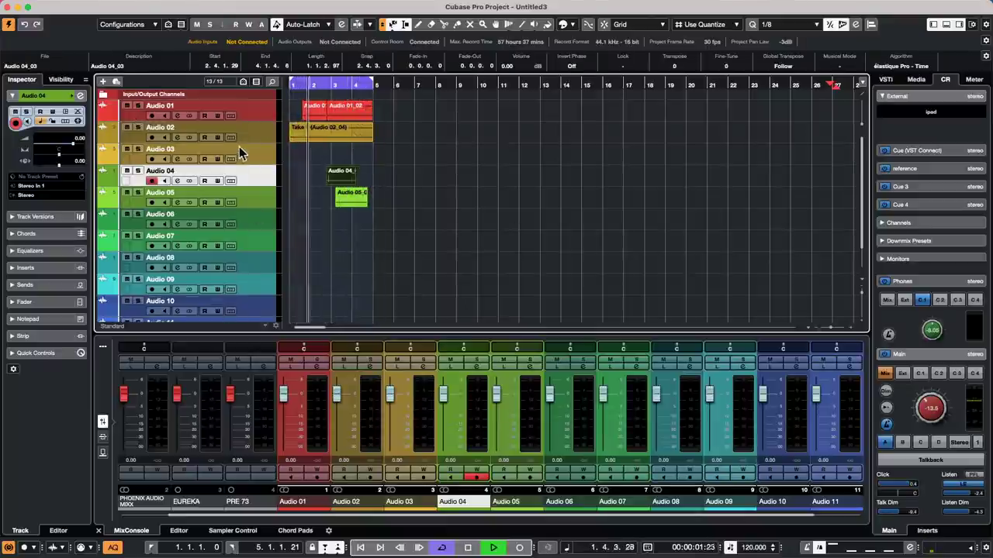
scroll(232, 159, down, 2)
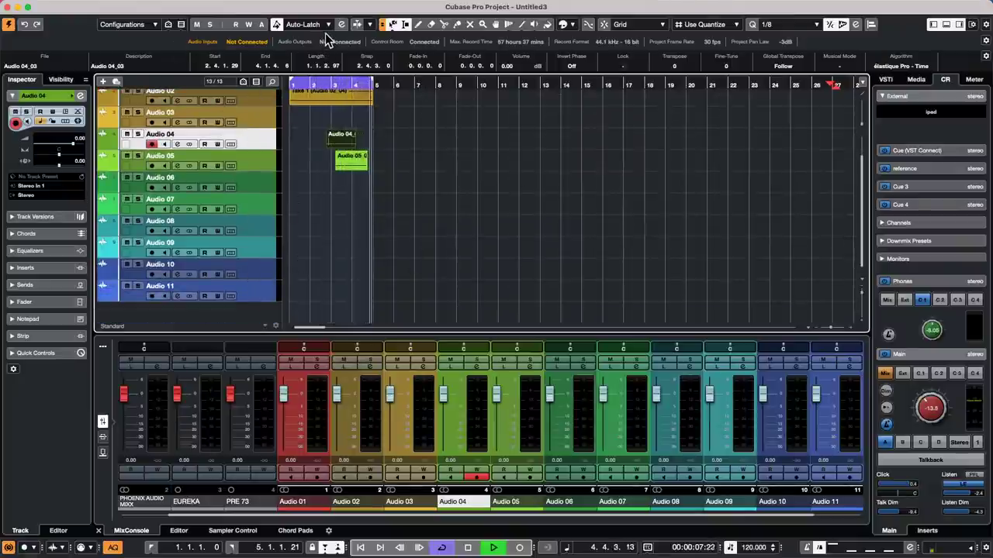
key(space)
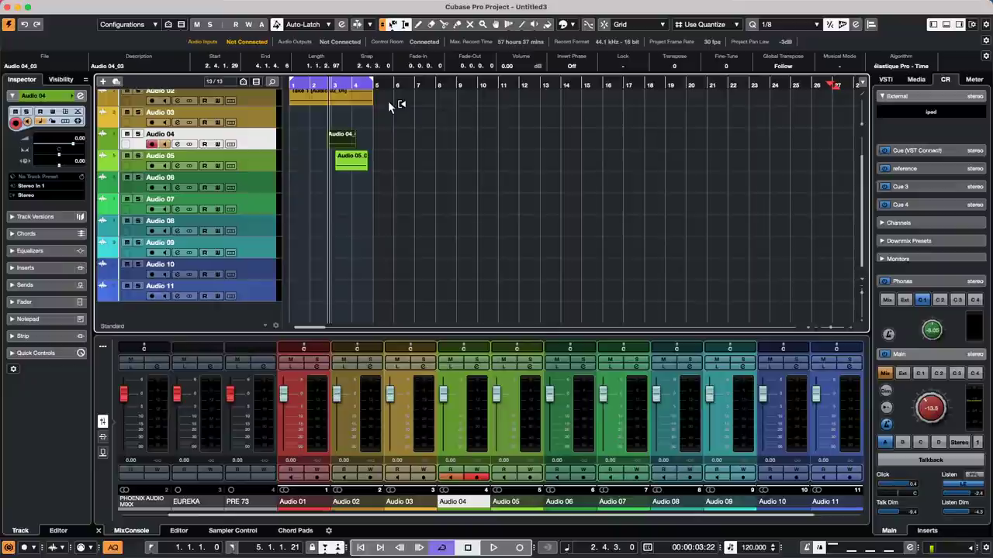
Review the Generic Remote assignments for Faders 2 to 4 in Studio Setup and close the dialog.
mouse_move(364, 7)
click(308, 6)
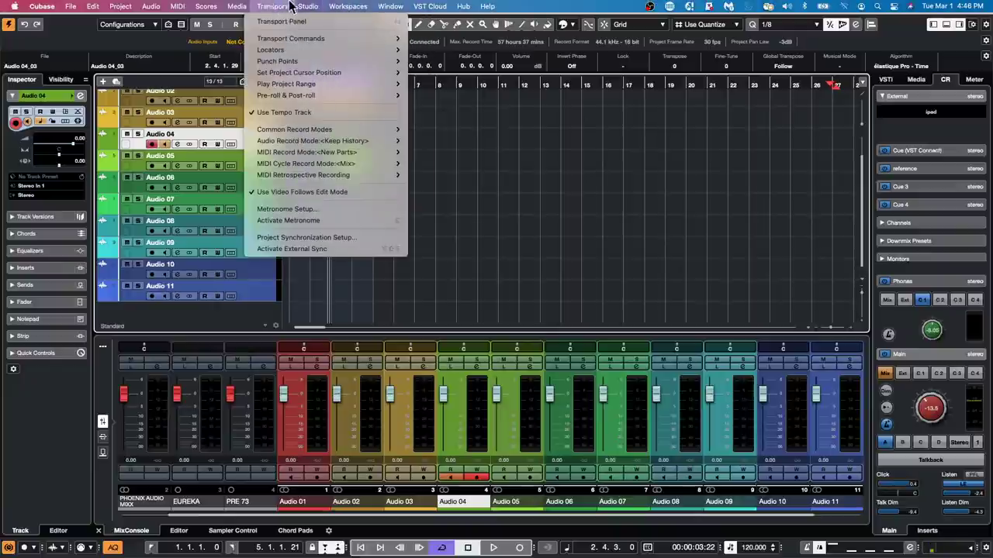
click(332, 198)
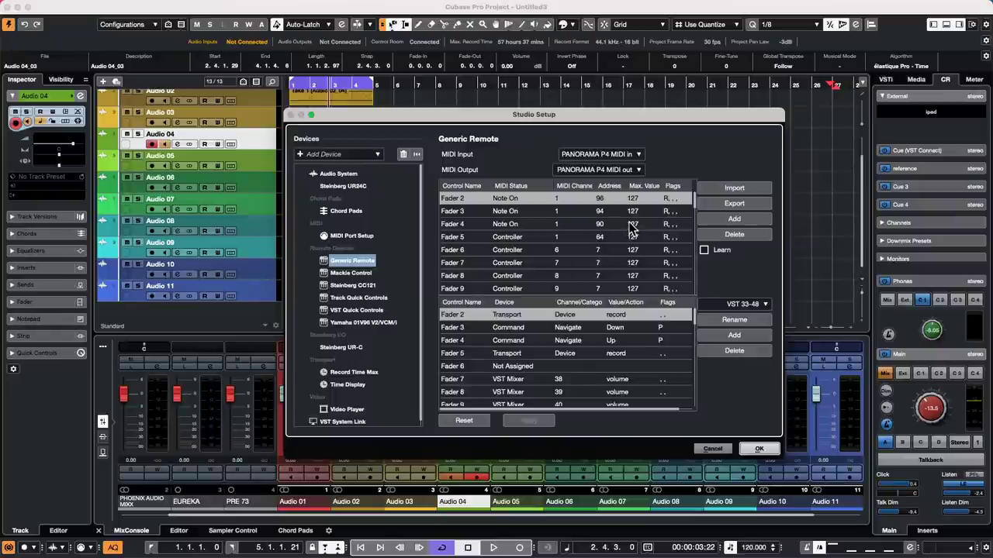
click(762, 449)
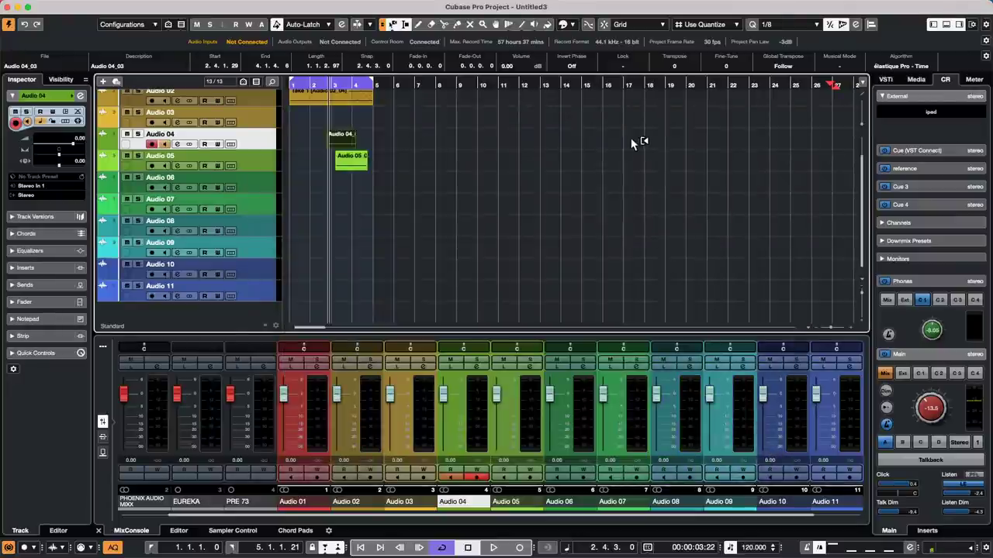